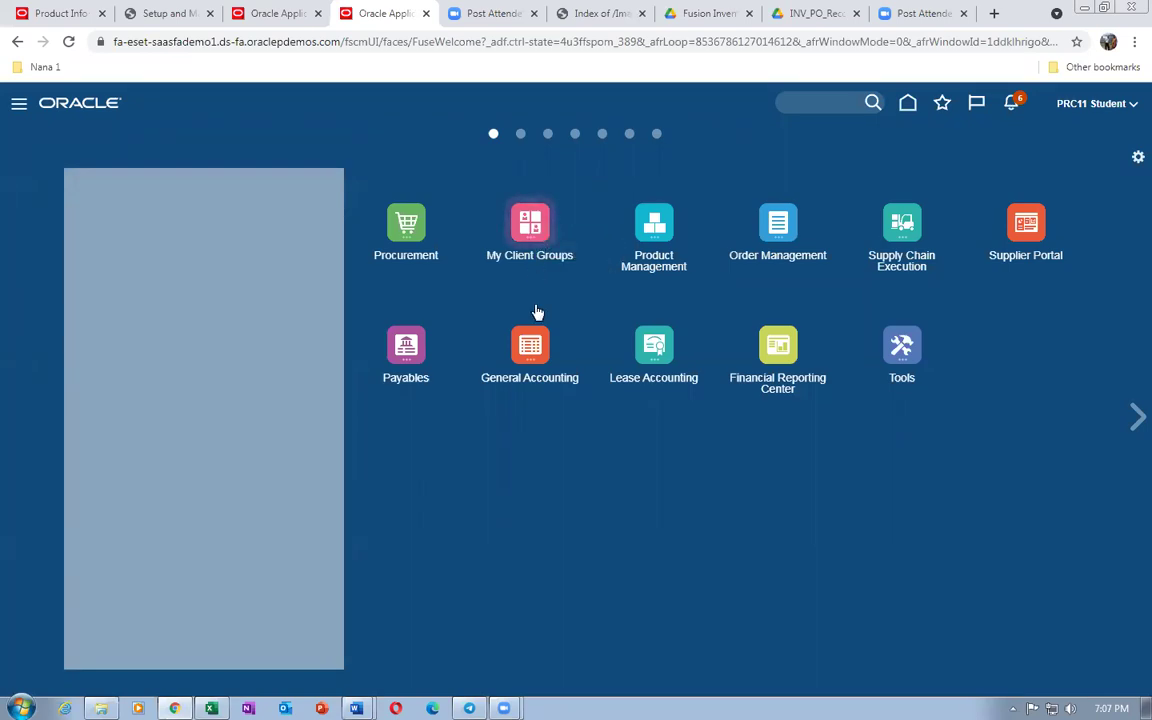
# Open Person Management under My Client Groups, search by the employee's name and open the matching employment record
pyautogui.click(540, 231)
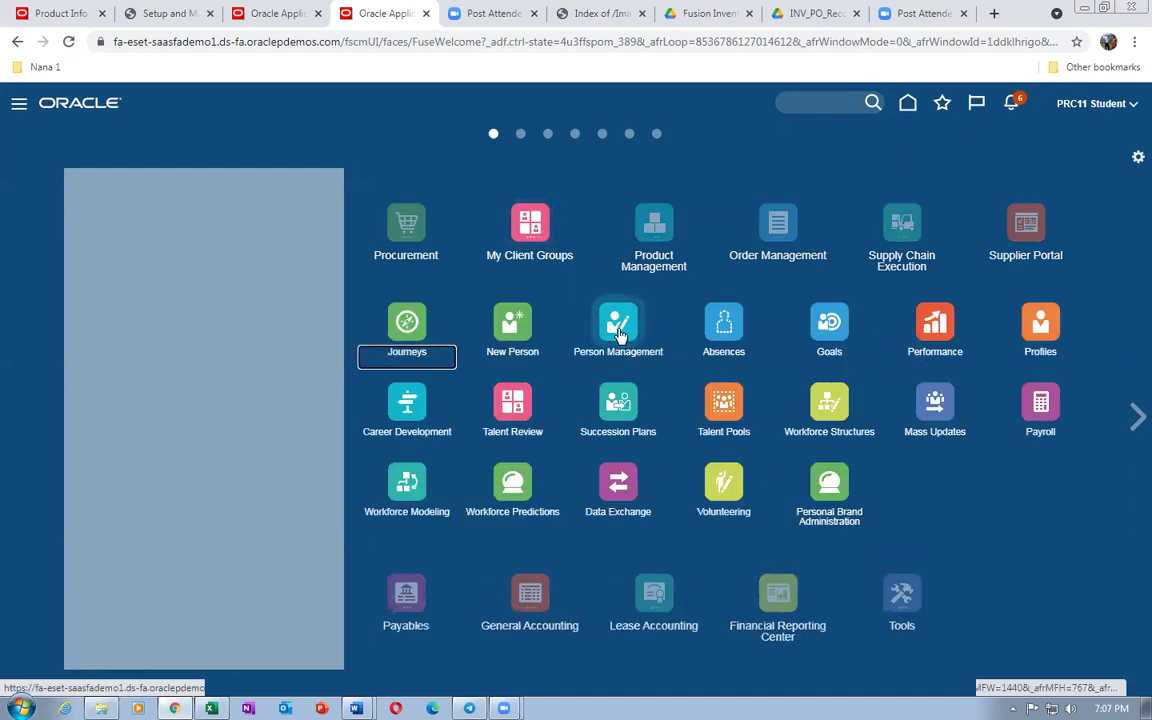
pyautogui.click(620, 335)
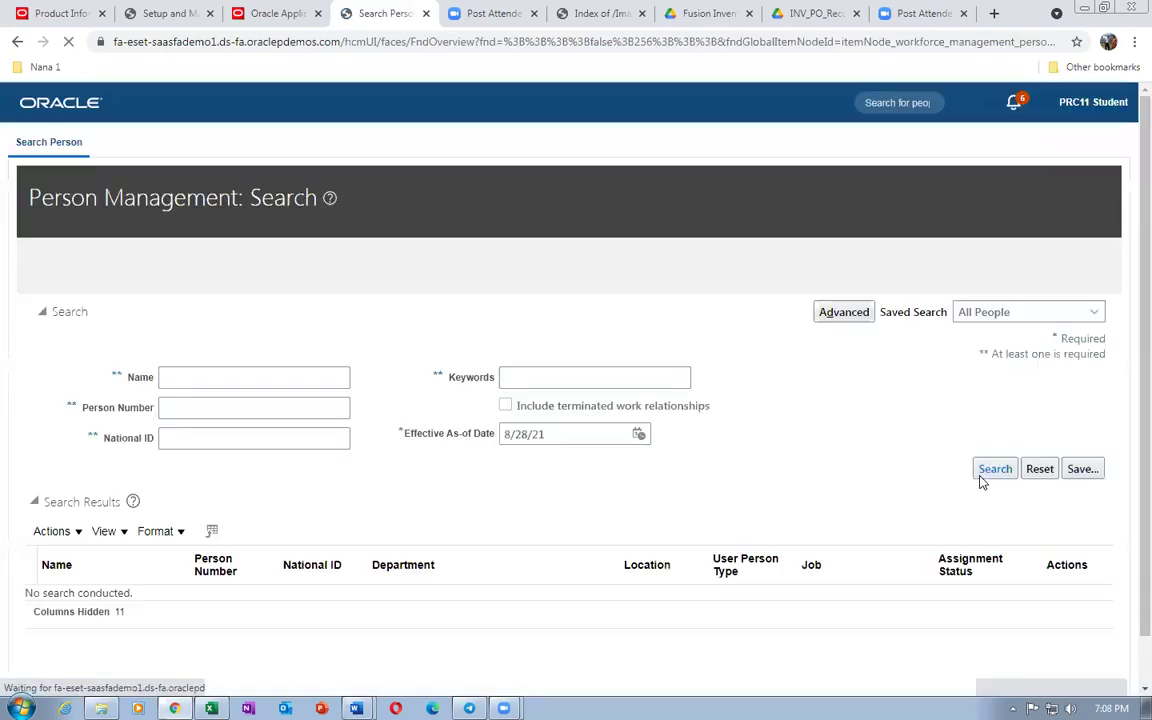
pyautogui.click(258, 317)
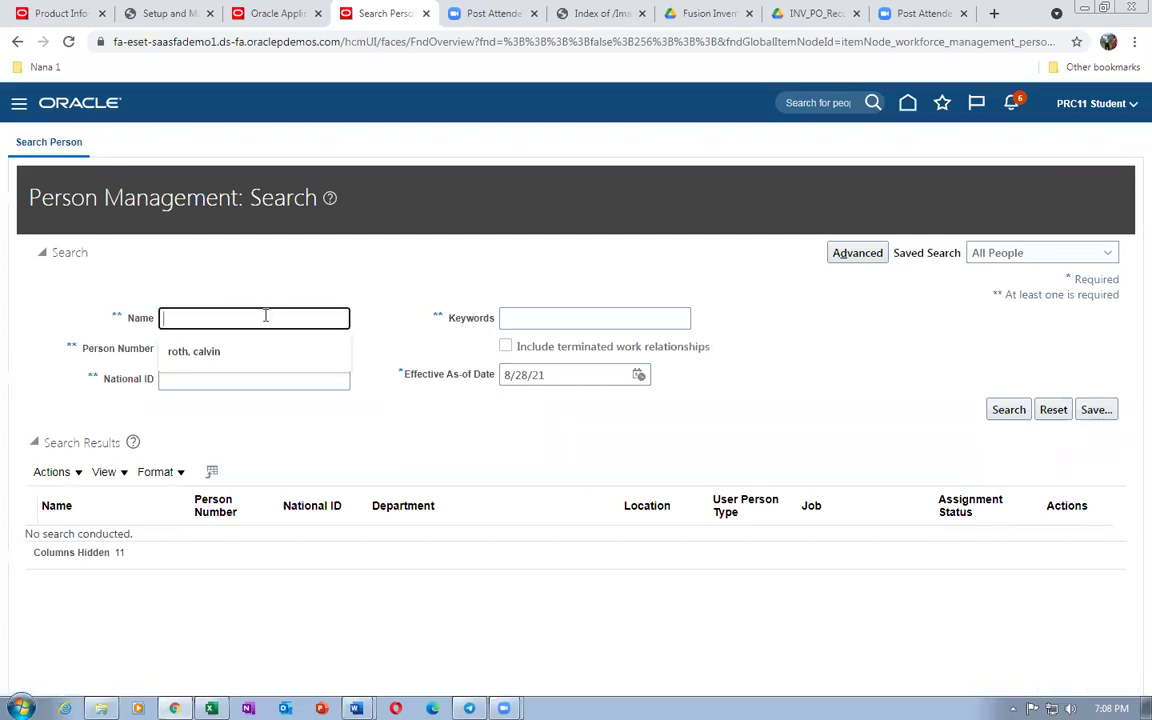
pyautogui.write('emp2, j10')
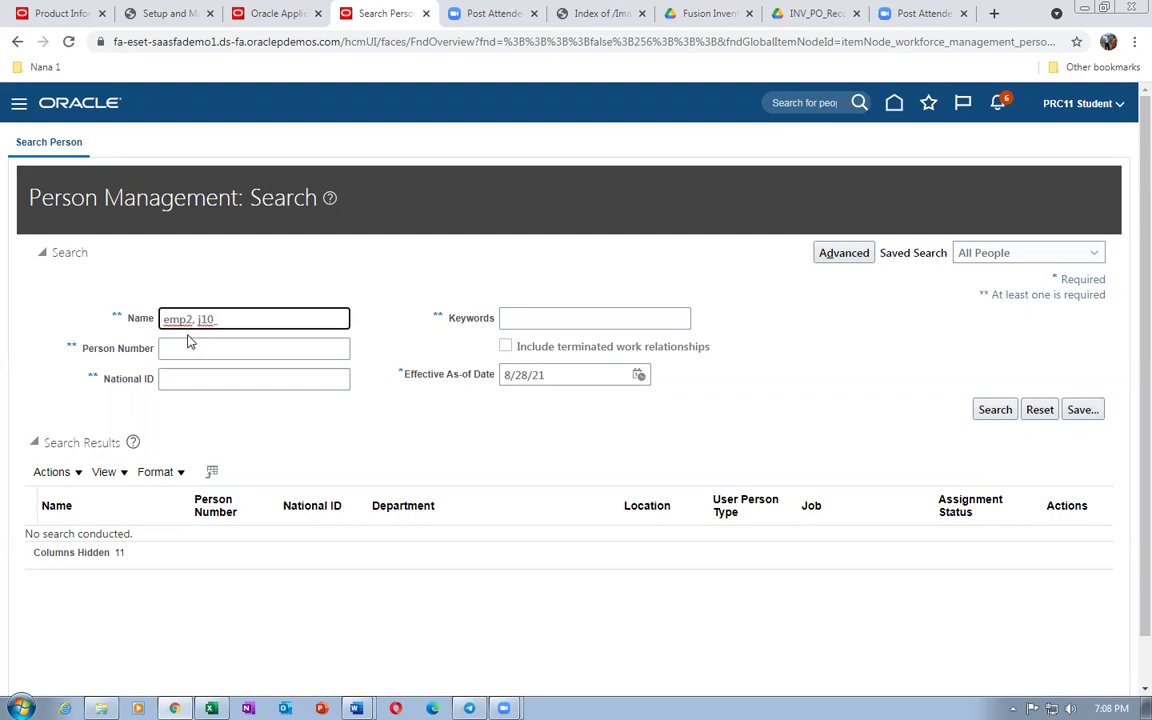
pyautogui.click(995, 410)
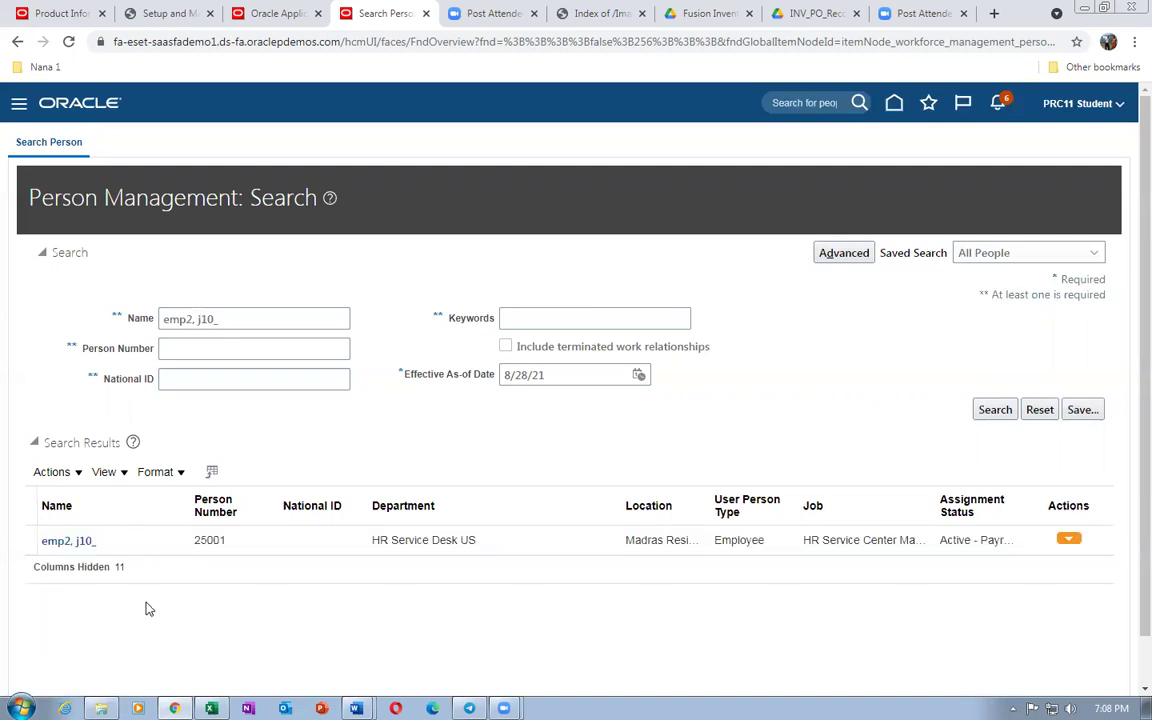
pyautogui.click(64, 545)
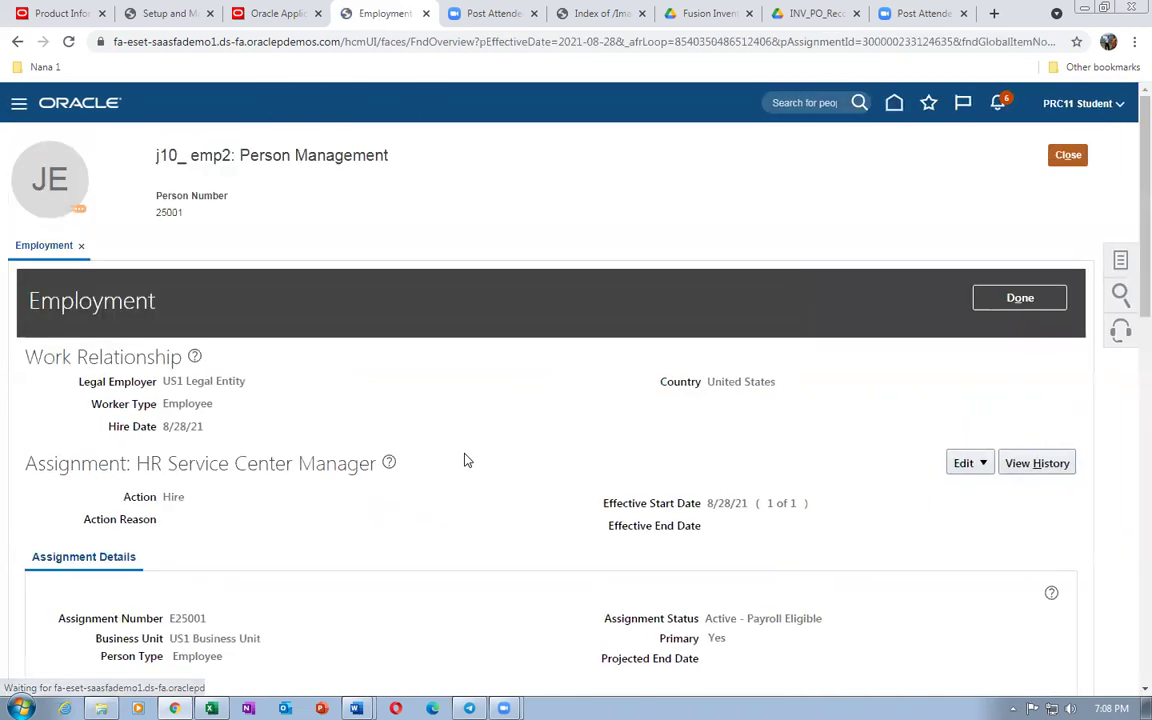
# Expand Expenses Information in the employment record and examine the Default Expense Account
pyautogui.scroll(-3, 465, 460)
pyautogui.scroll(-10, 465, 460)
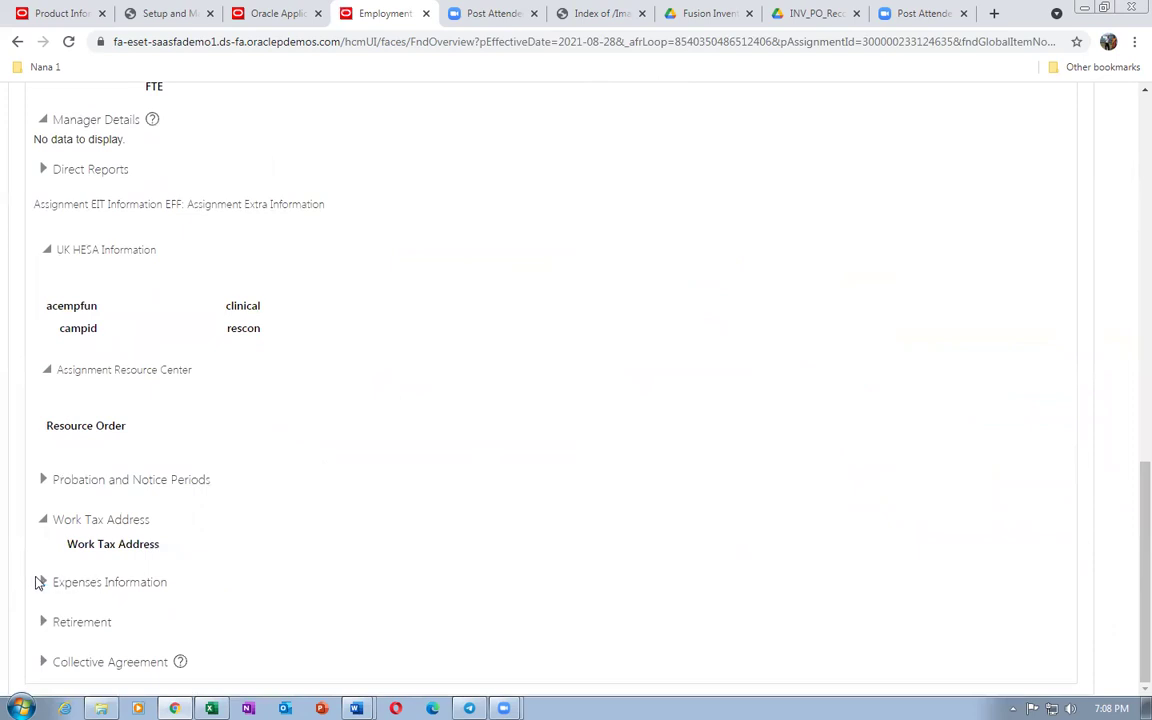
pyautogui.click(129, 582)
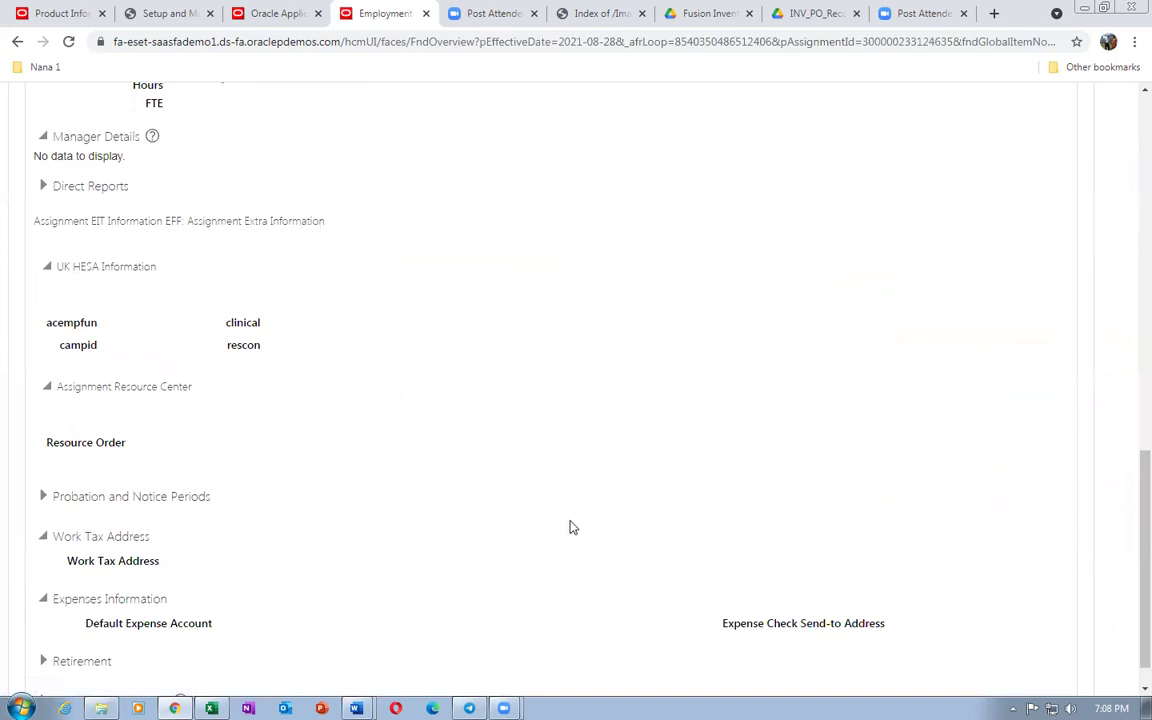
pyautogui.scroll(3, 1008, 374)
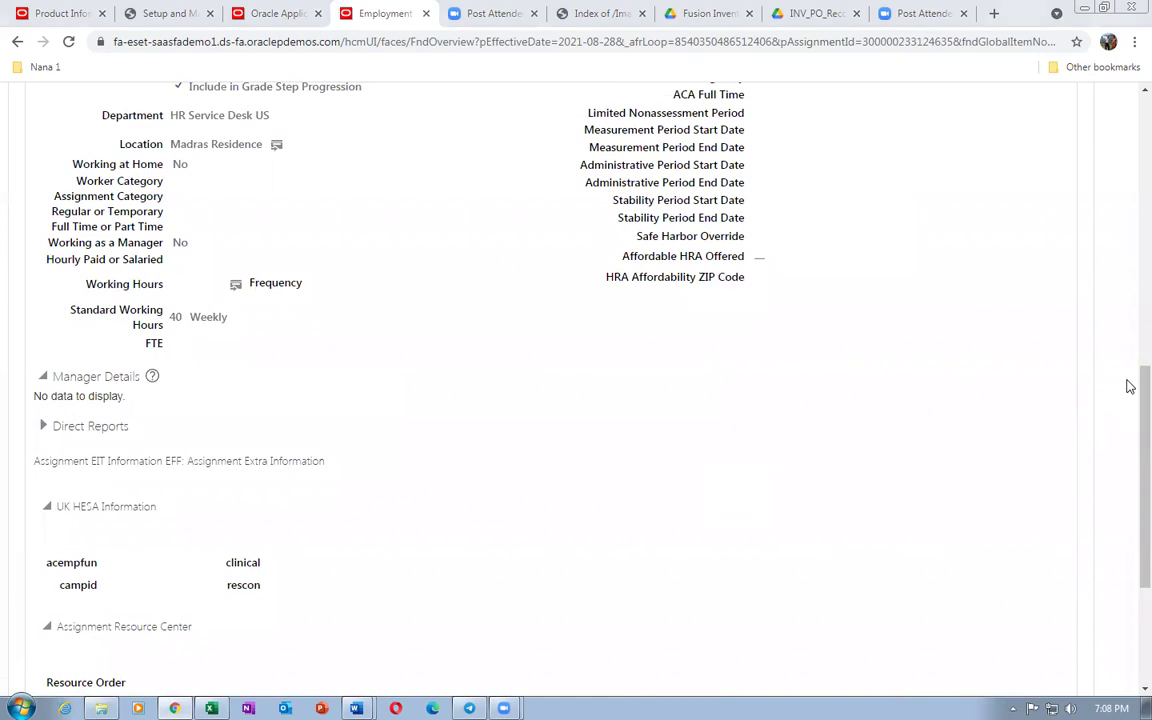
# Start an employment update for the assignment with Assignment Change as the action
pyautogui.scroll(10, 1126, 386)
pyautogui.click(980, 352)
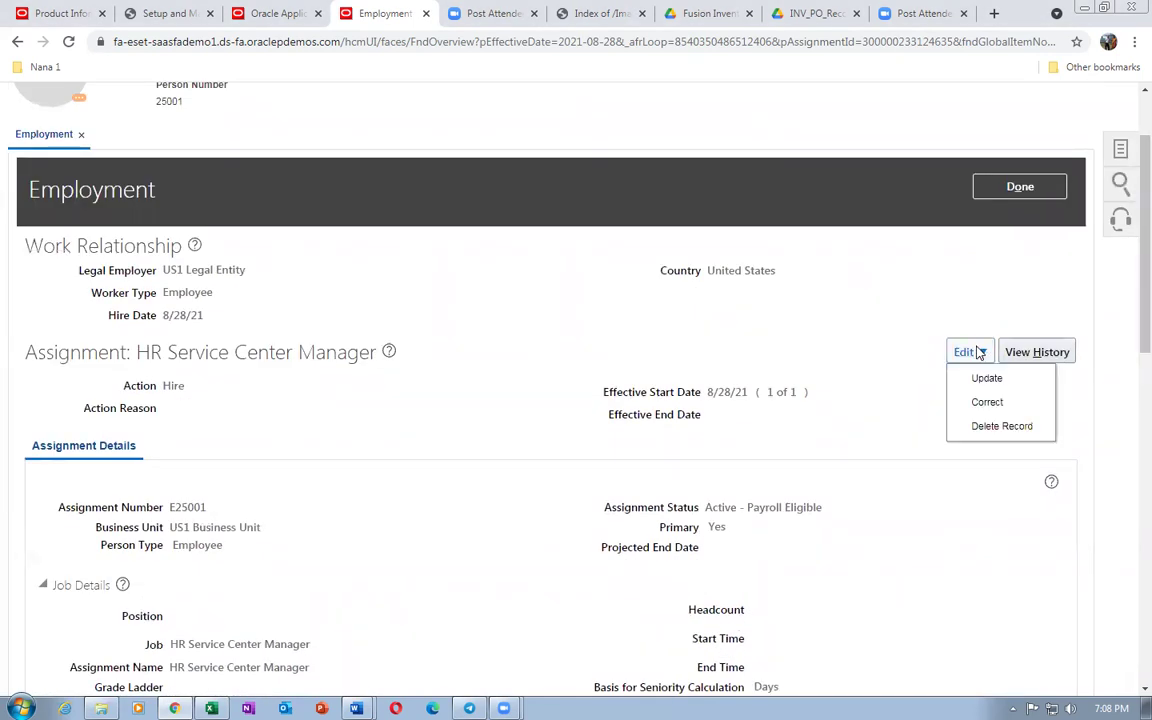
pyautogui.click(984, 379)
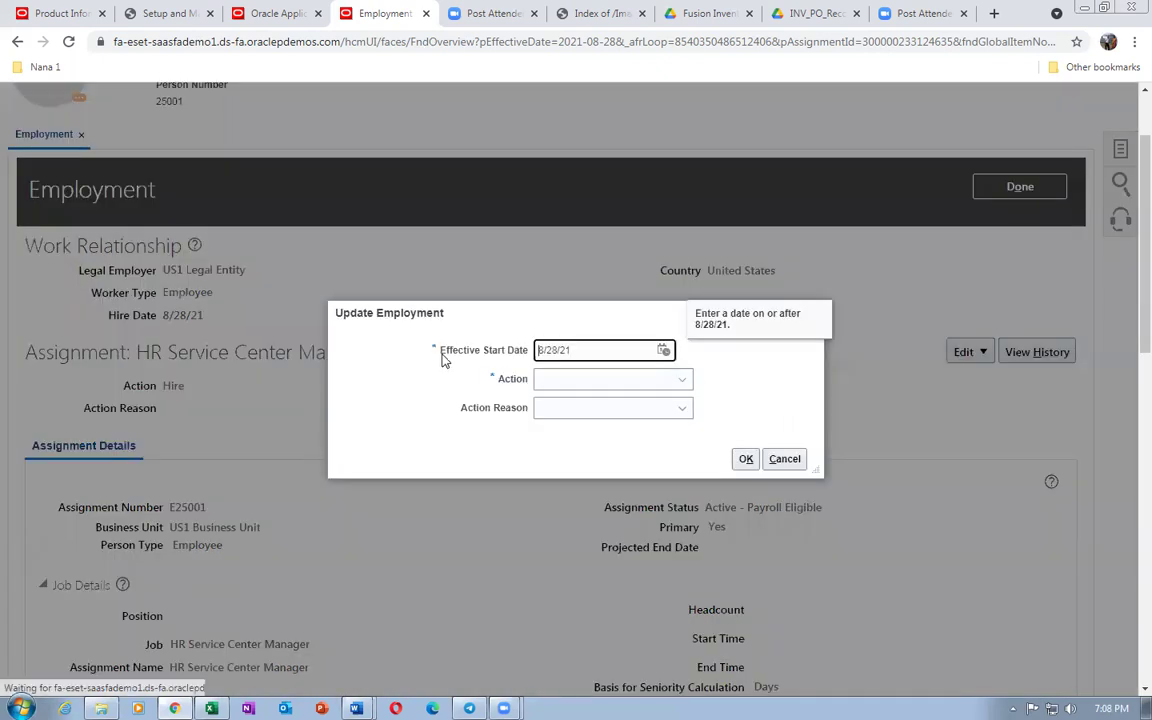
pyautogui.click(576, 379)
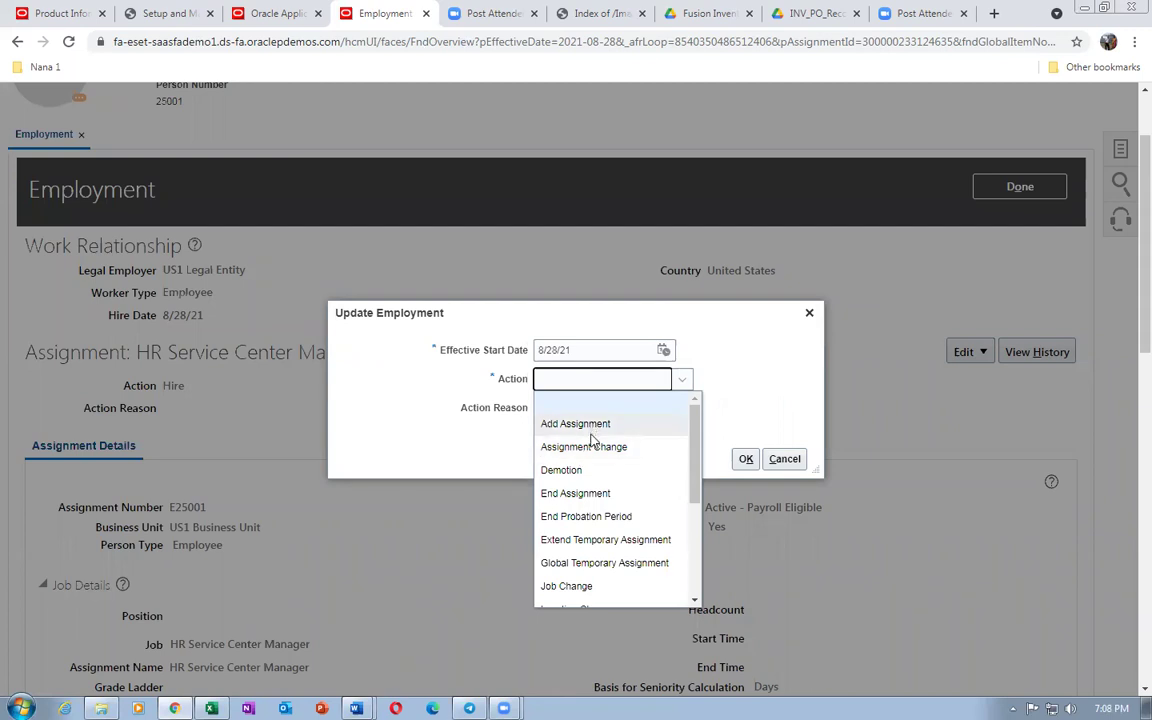
pyautogui.click(590, 448)
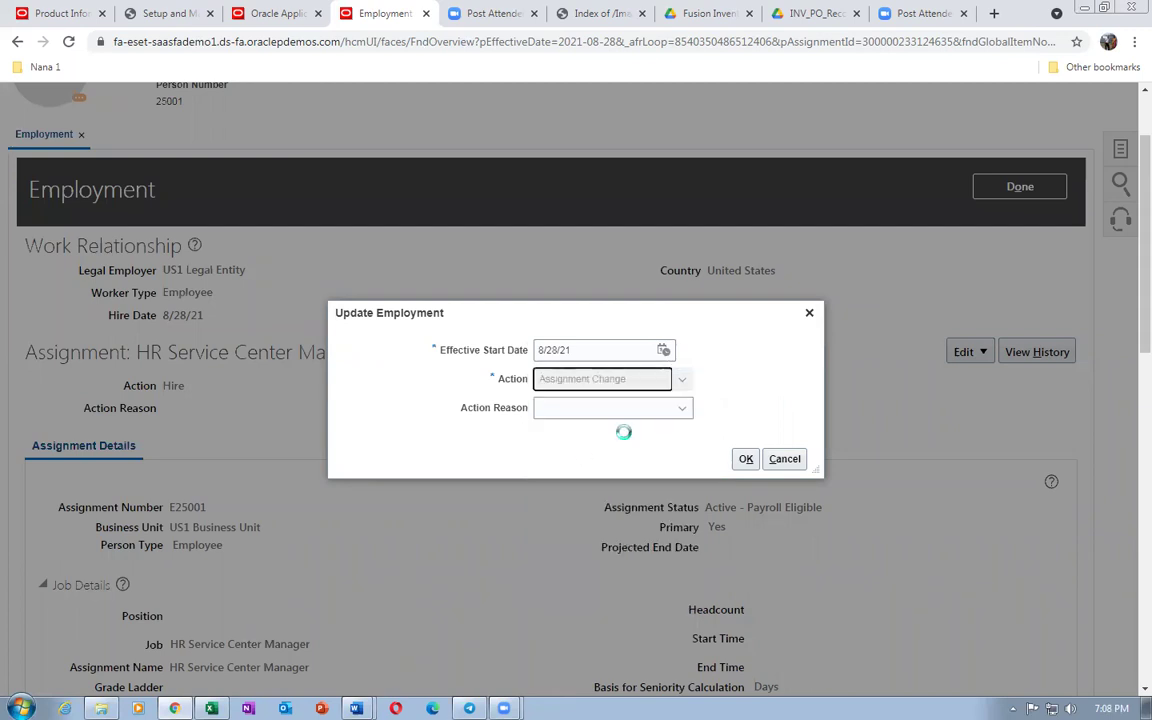
pyautogui.click(745, 459)
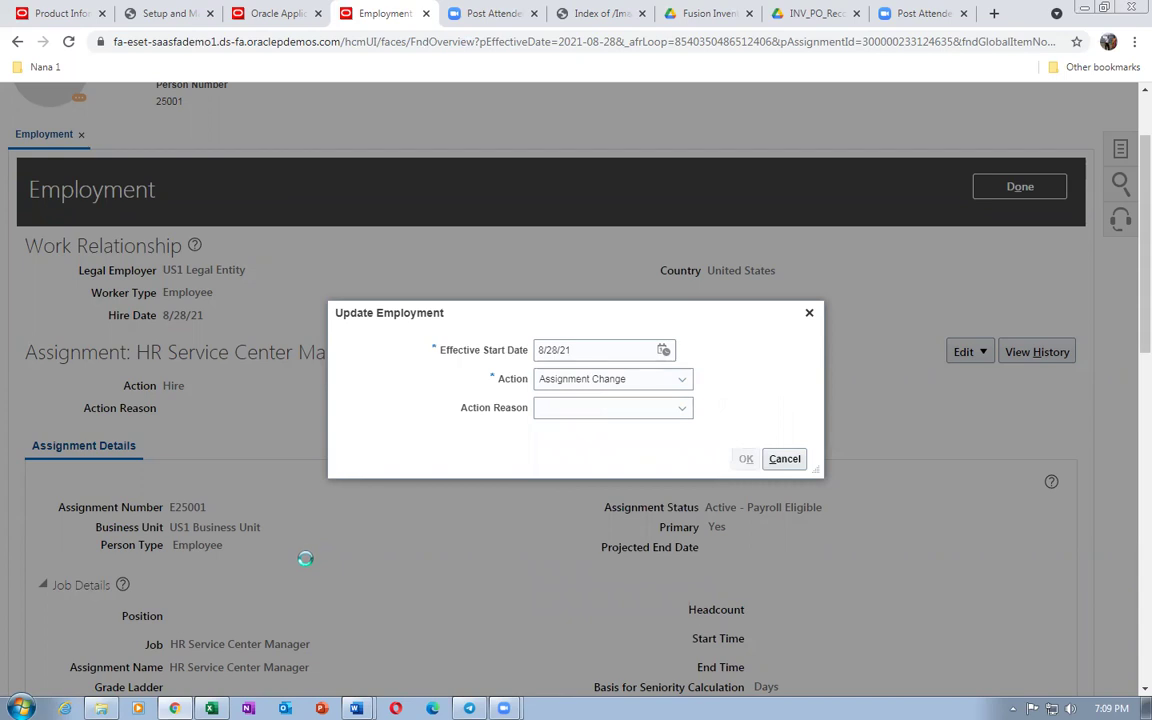
# Open the Default Expense Account document in folder 22 and copy the account code 101.10.60540.120.000.000
pyautogui.scroll(-1, 305, 559)
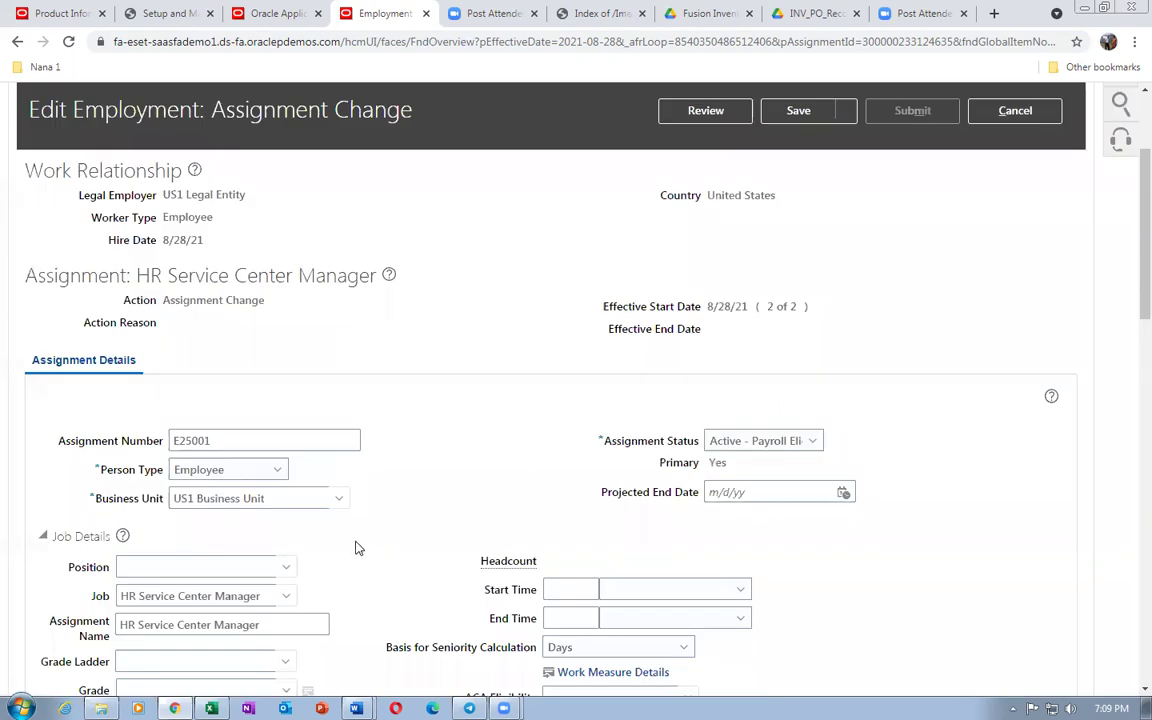
pyautogui.scroll(-7, 355, 548)
pyautogui.scroll(-3, 352, 551)
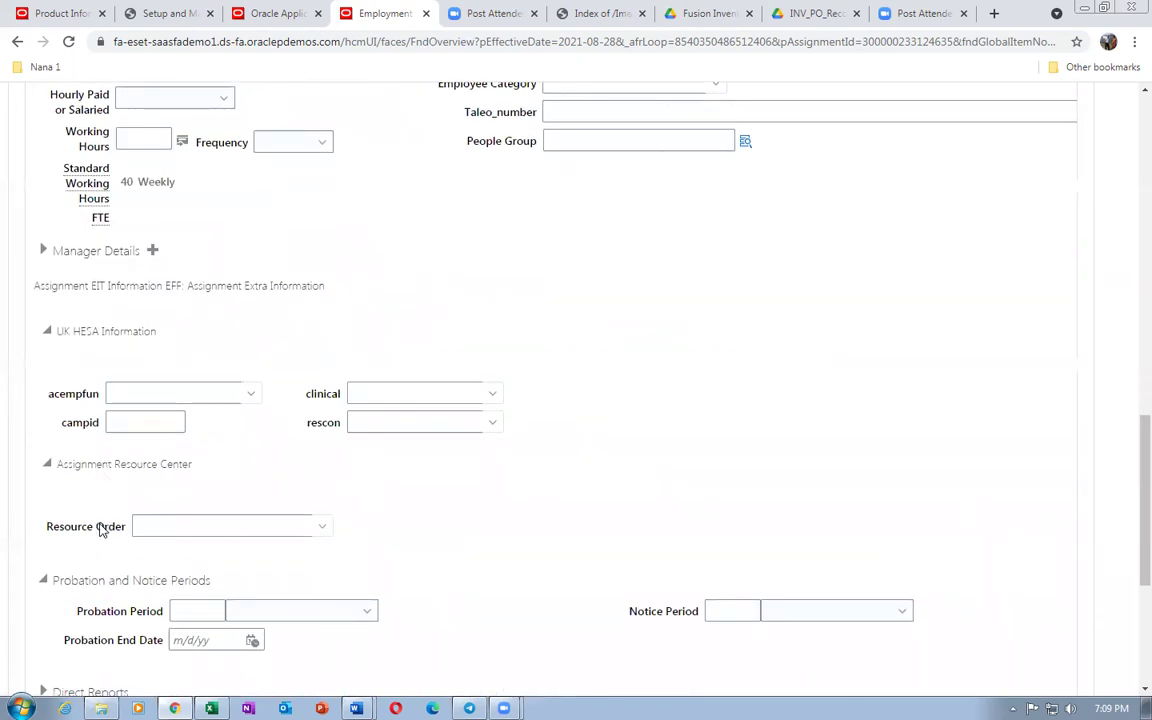
pyautogui.click(101, 708)
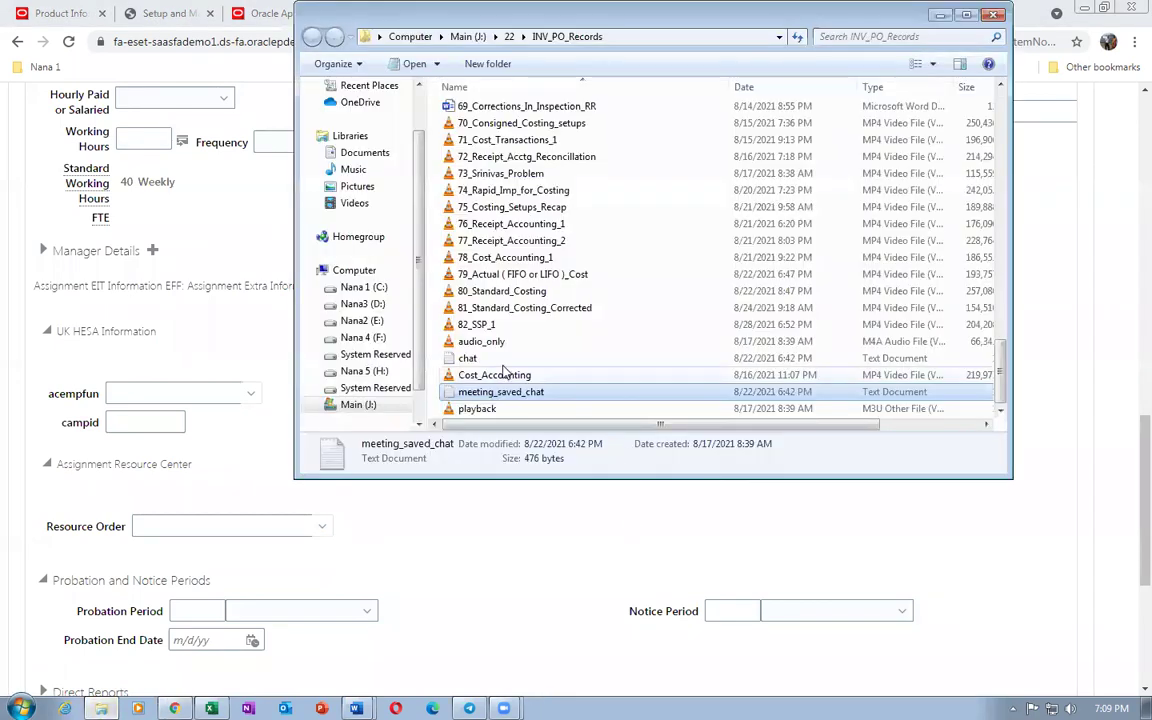
pyautogui.click(509, 36)
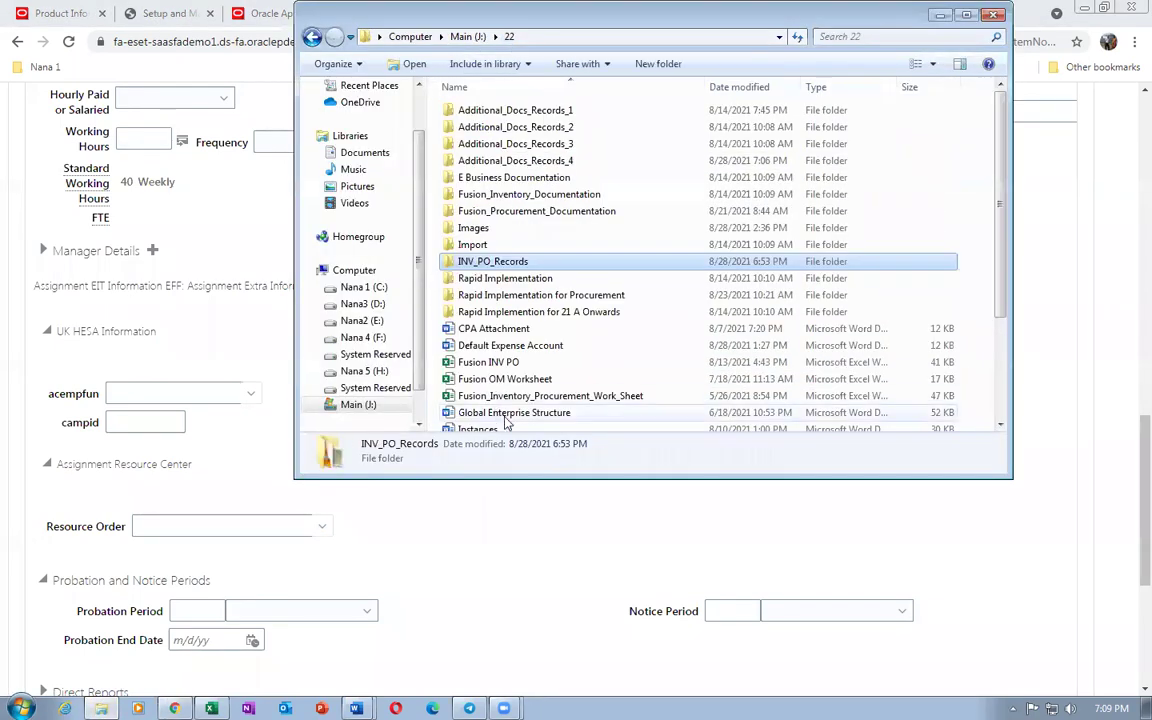
pyautogui.click(538, 350)
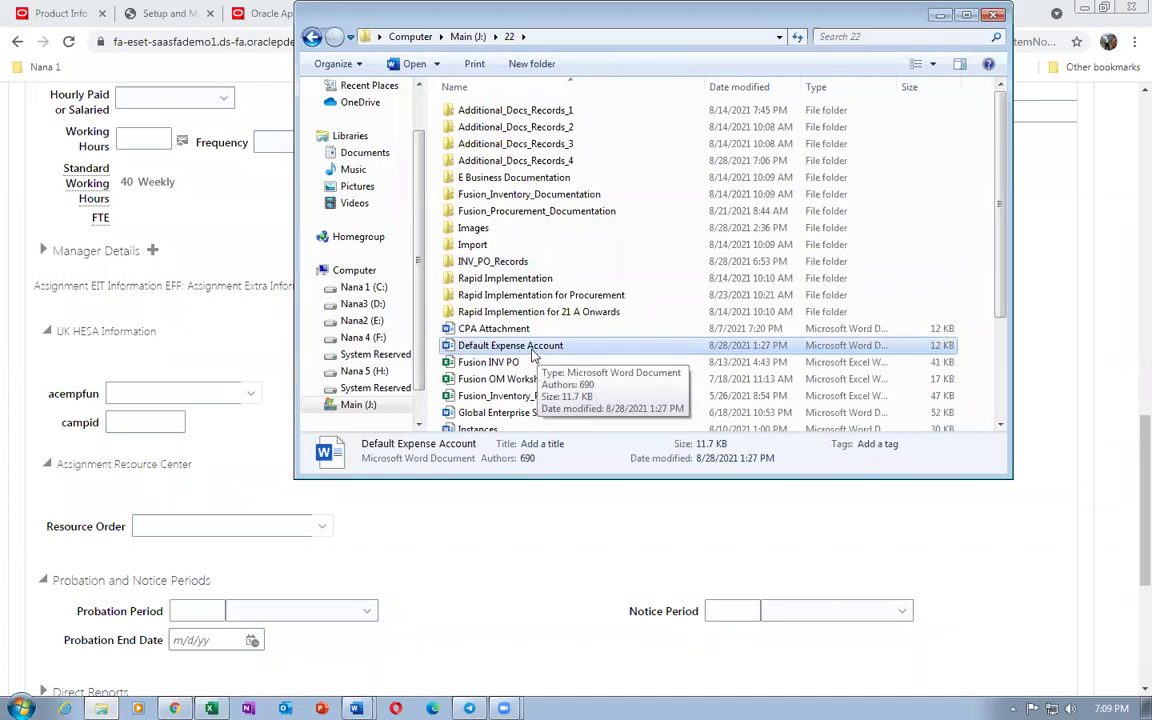
pyautogui.doubleClick(533, 347)
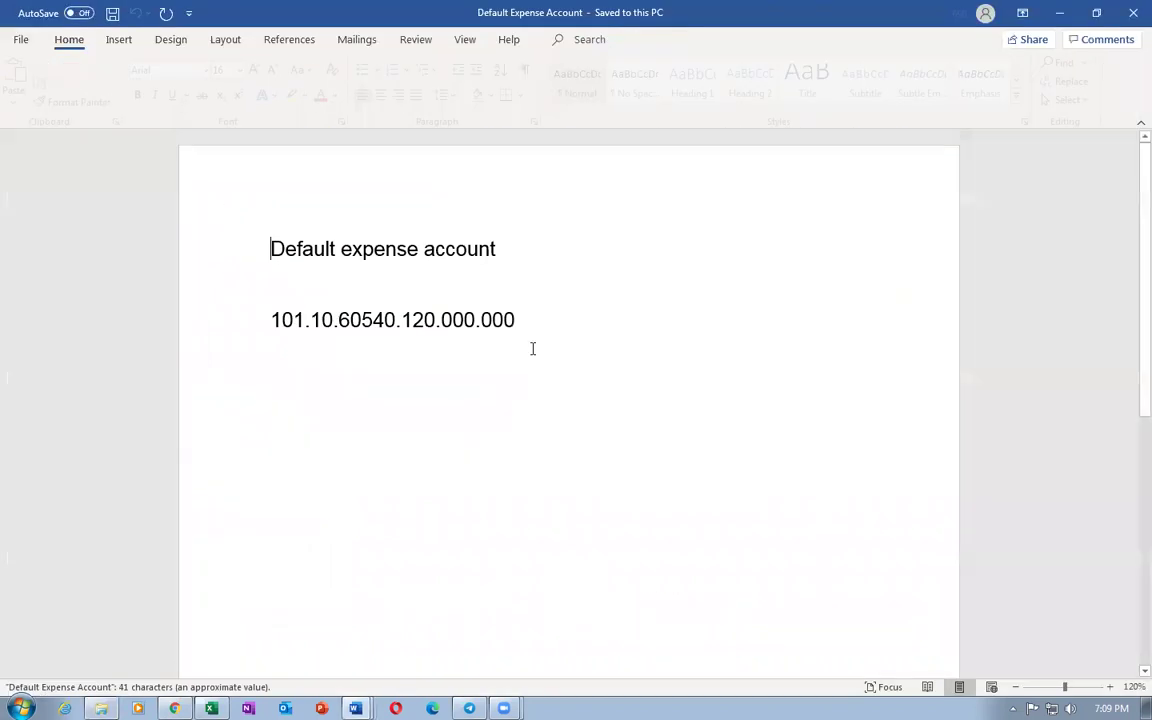
pyautogui.moveTo(271, 320); pyautogui.dragTo(506, 329)
pyautogui.hotkey('ctrl', 'c')
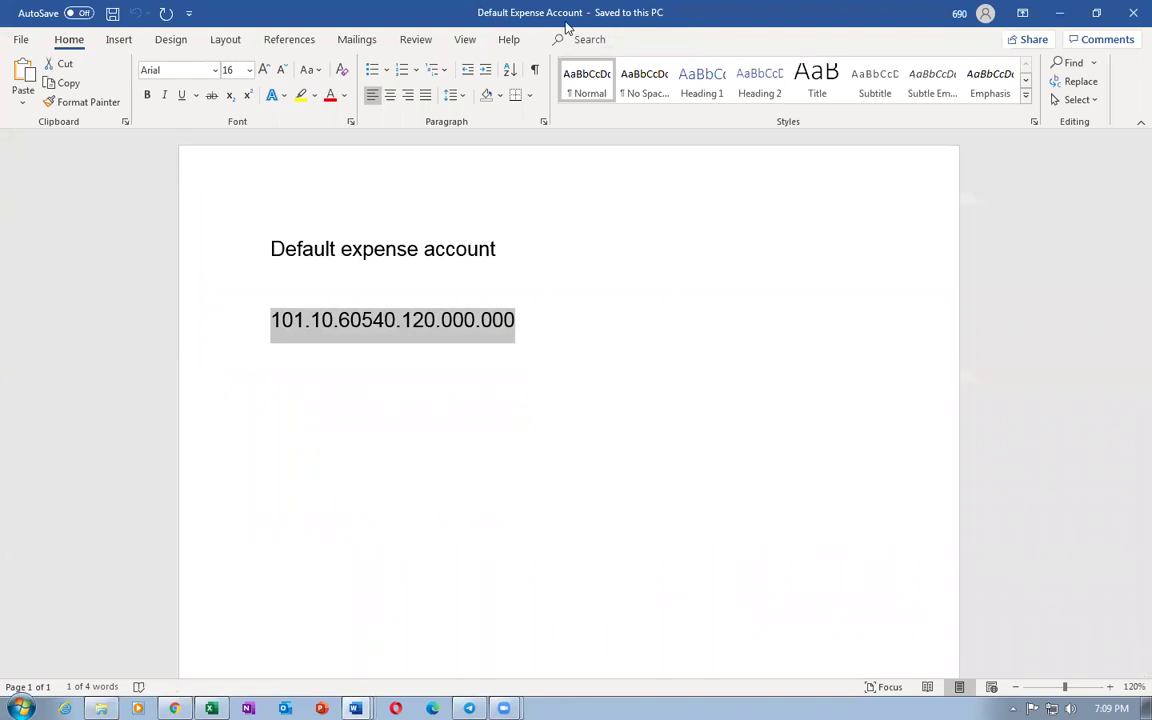
# Return to the assignment change form and set the Default Expense Account to the copied code 101.10.60540.120.000.000
pyautogui.hotkey('alt', 'Tab')
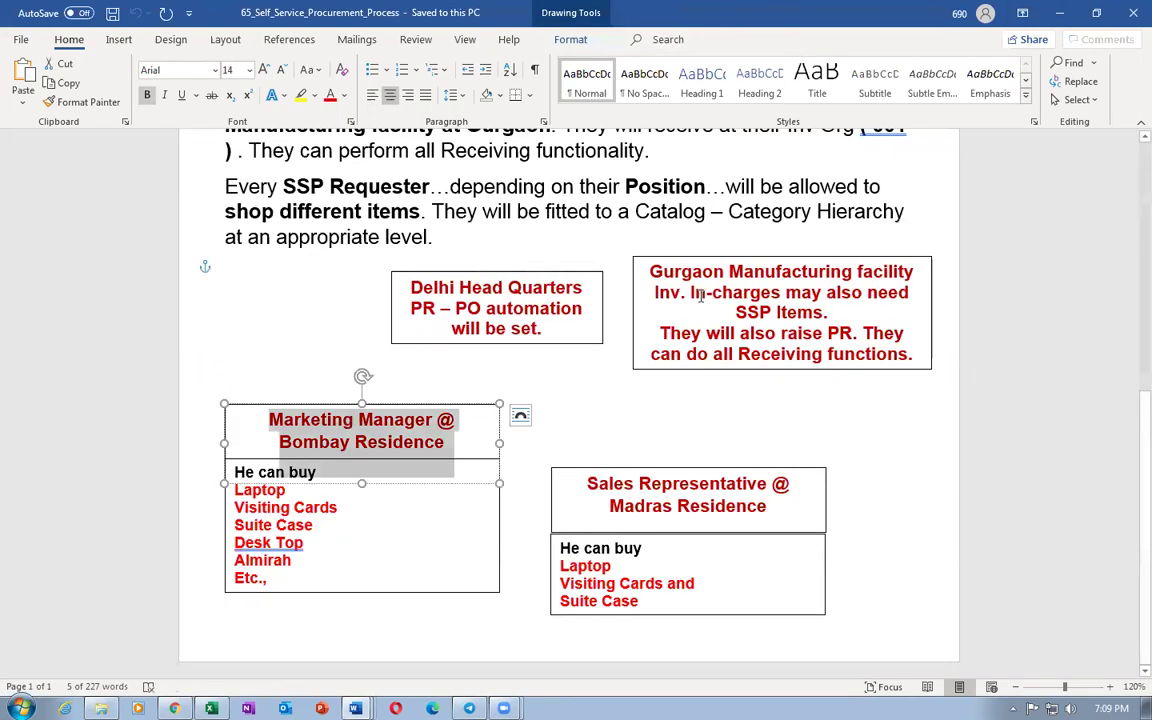
pyautogui.hotkey('alt', 'Tab')
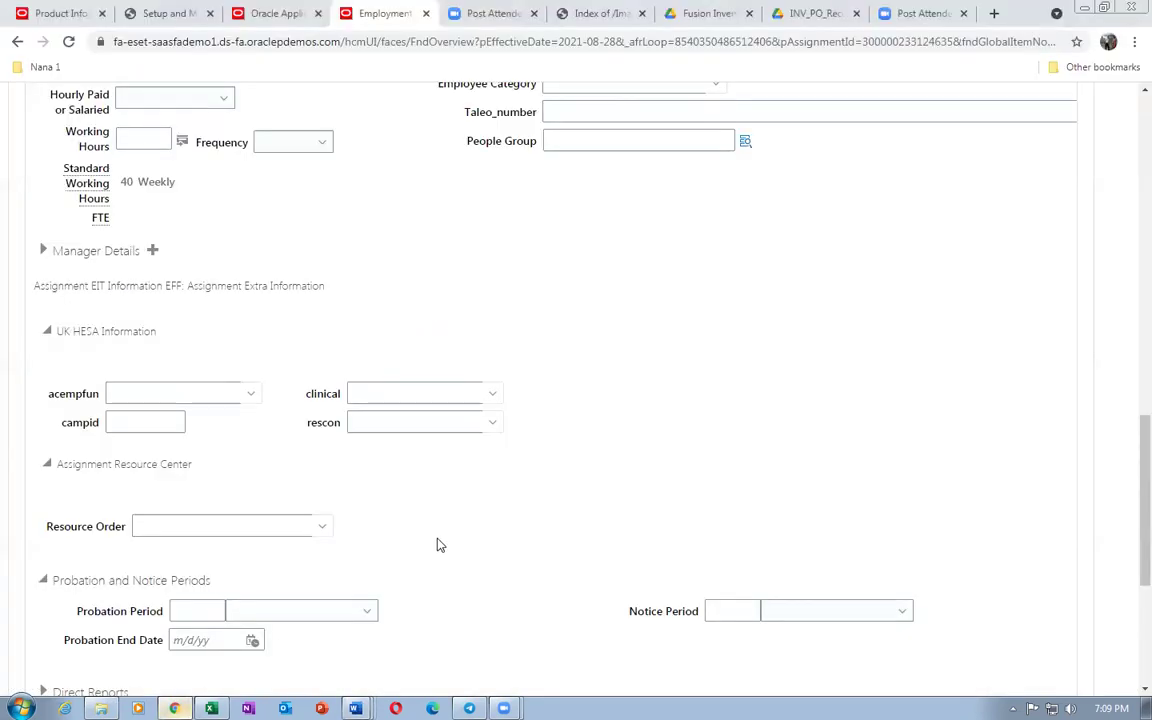
pyautogui.scroll(-2, 398, 594)
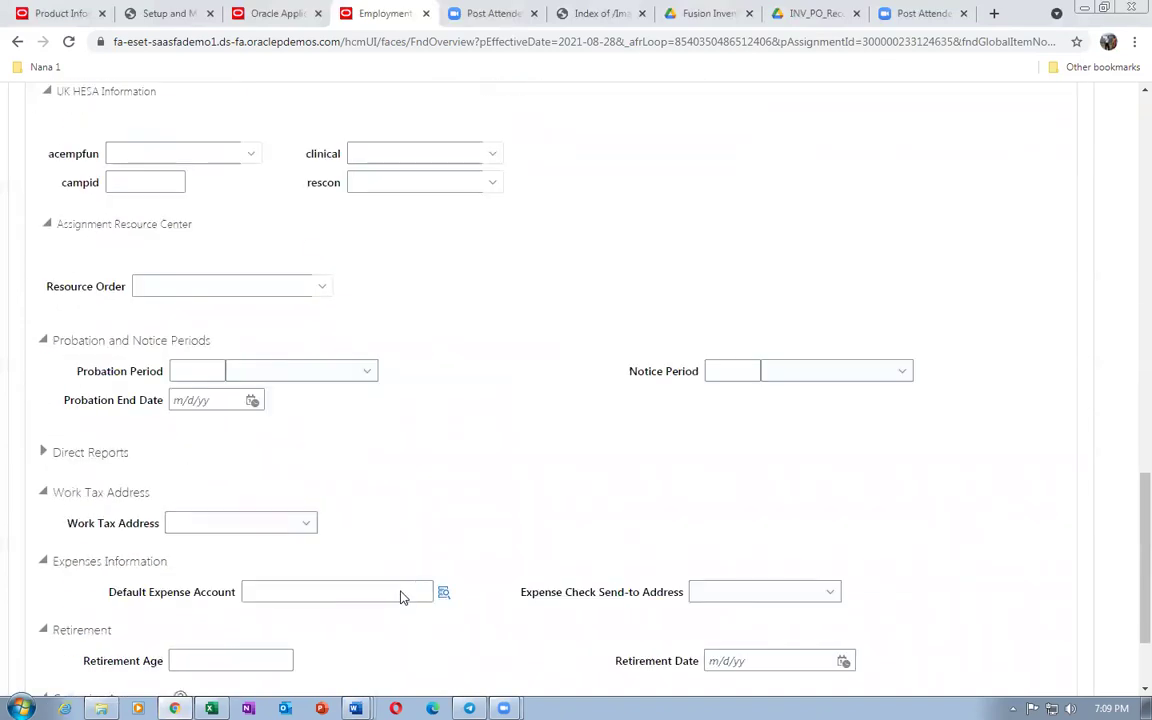
pyautogui.scroll(2, 110, 247)
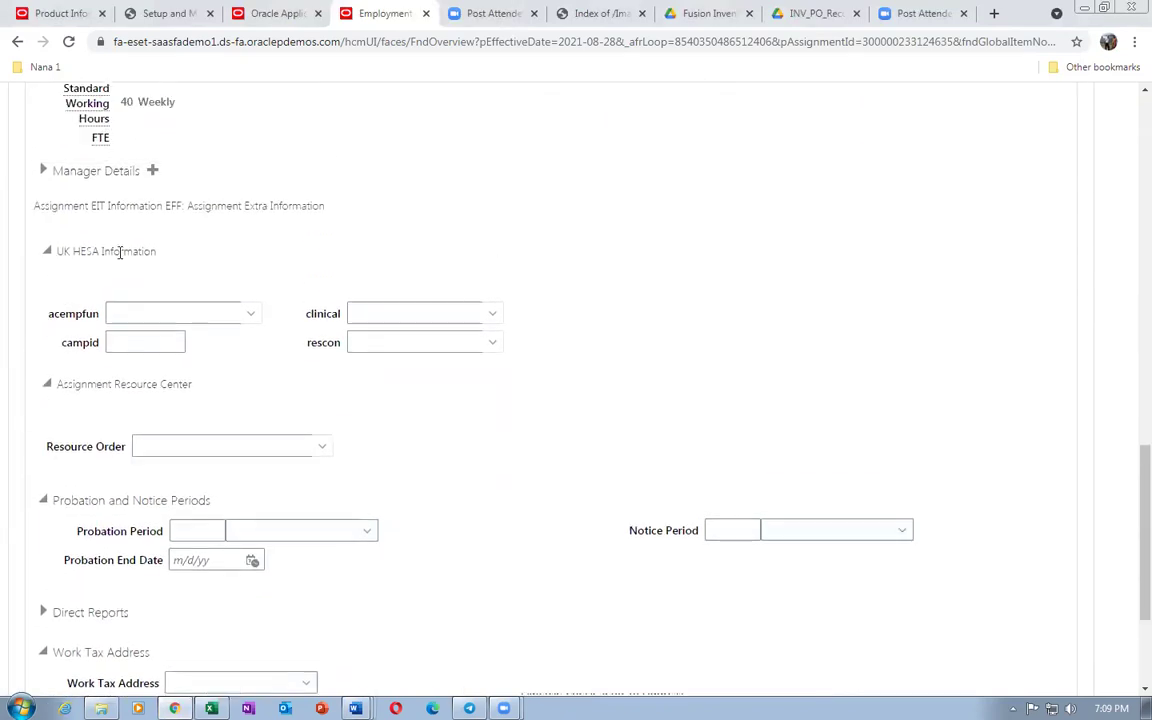
pyautogui.scroll(-3, 247, 445)
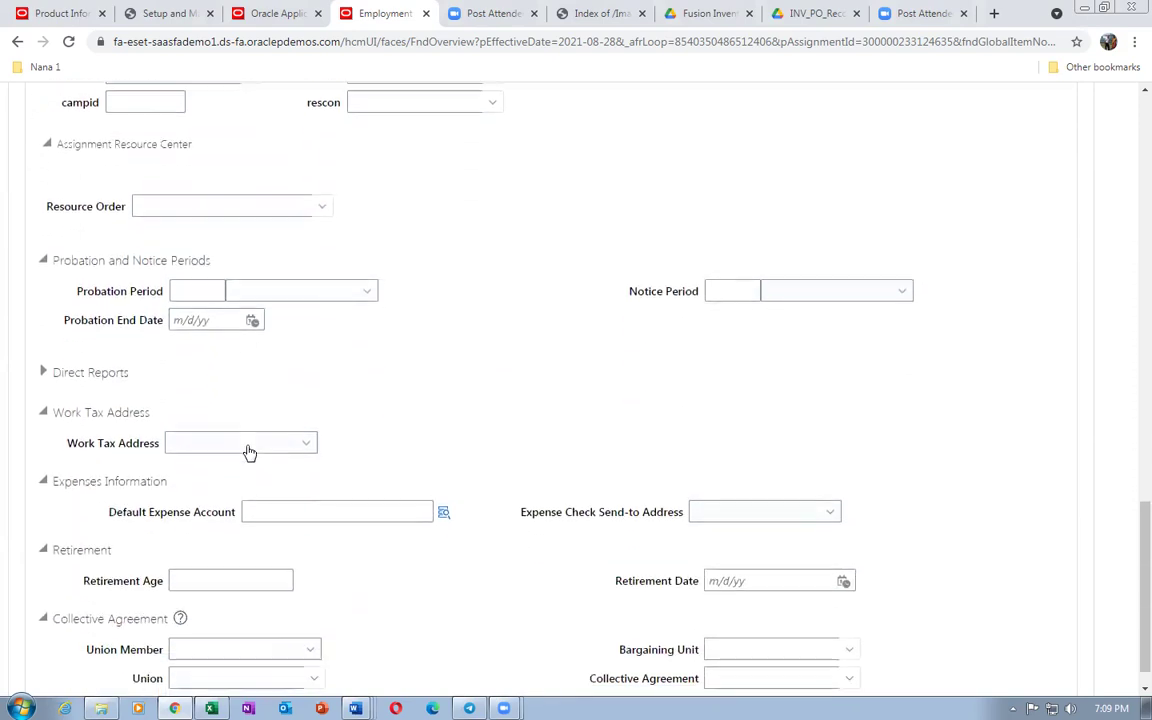
pyautogui.click(296, 514)
pyautogui.hotkey('ctrl', 'v')
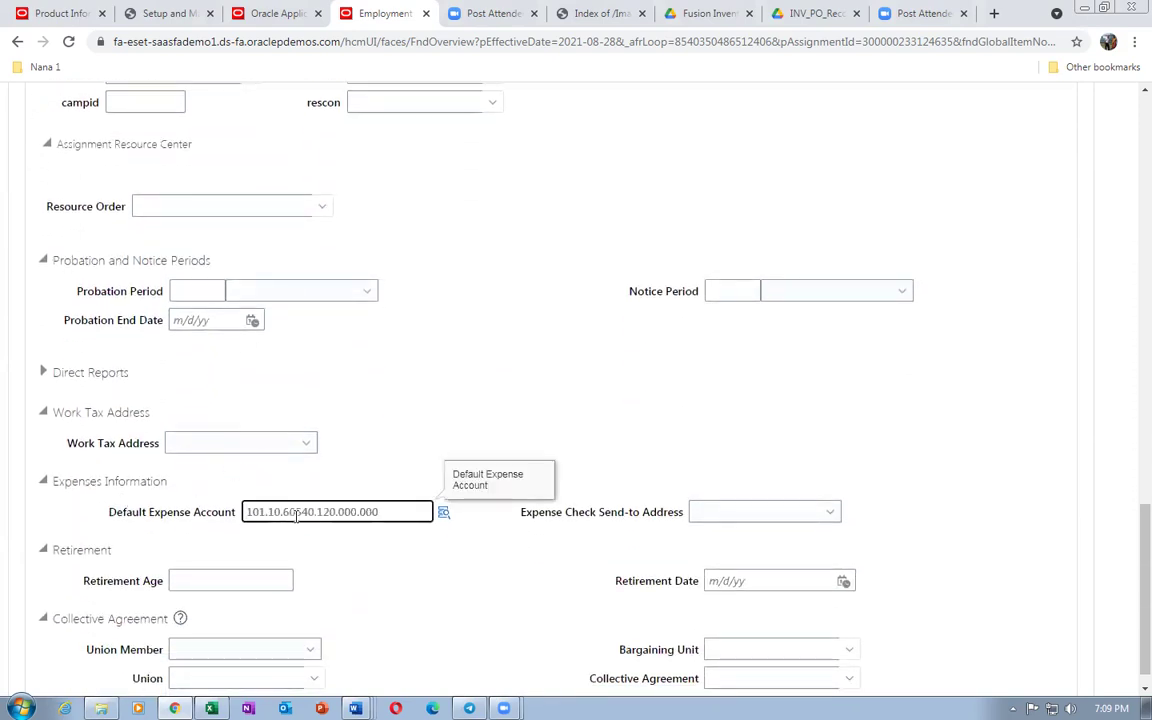
pyautogui.press('Tab')
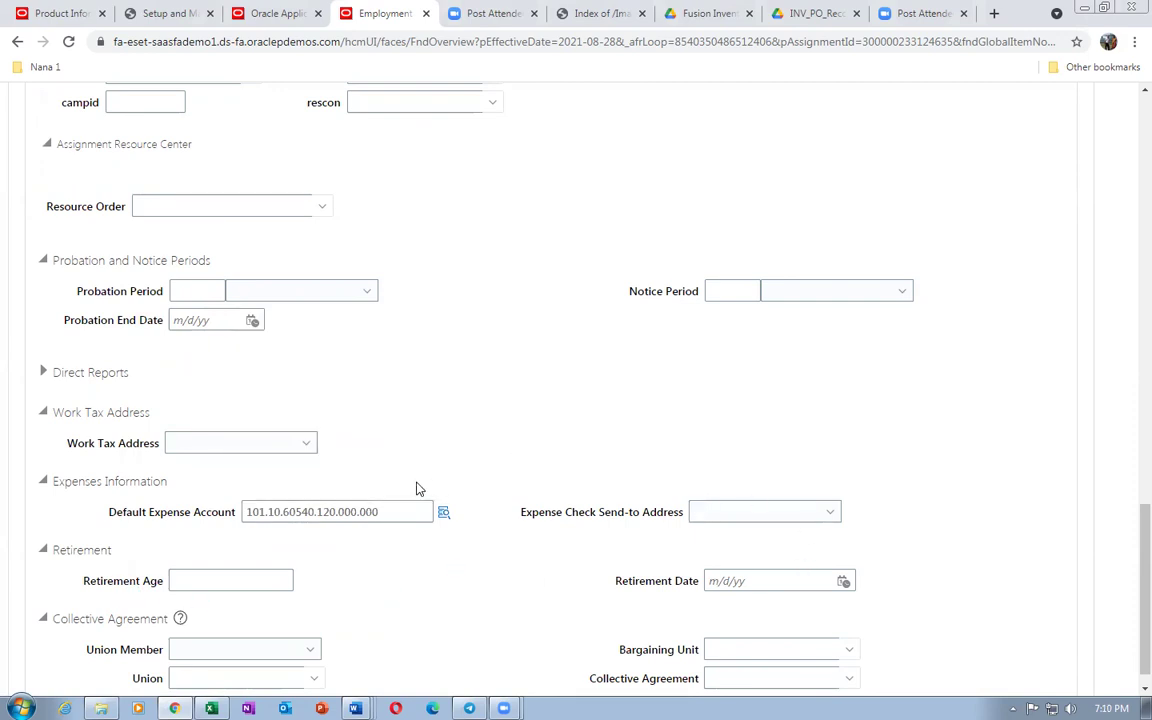
# Save the assignment change and close the confirmation
pyautogui.scroll(20, 548, 466)
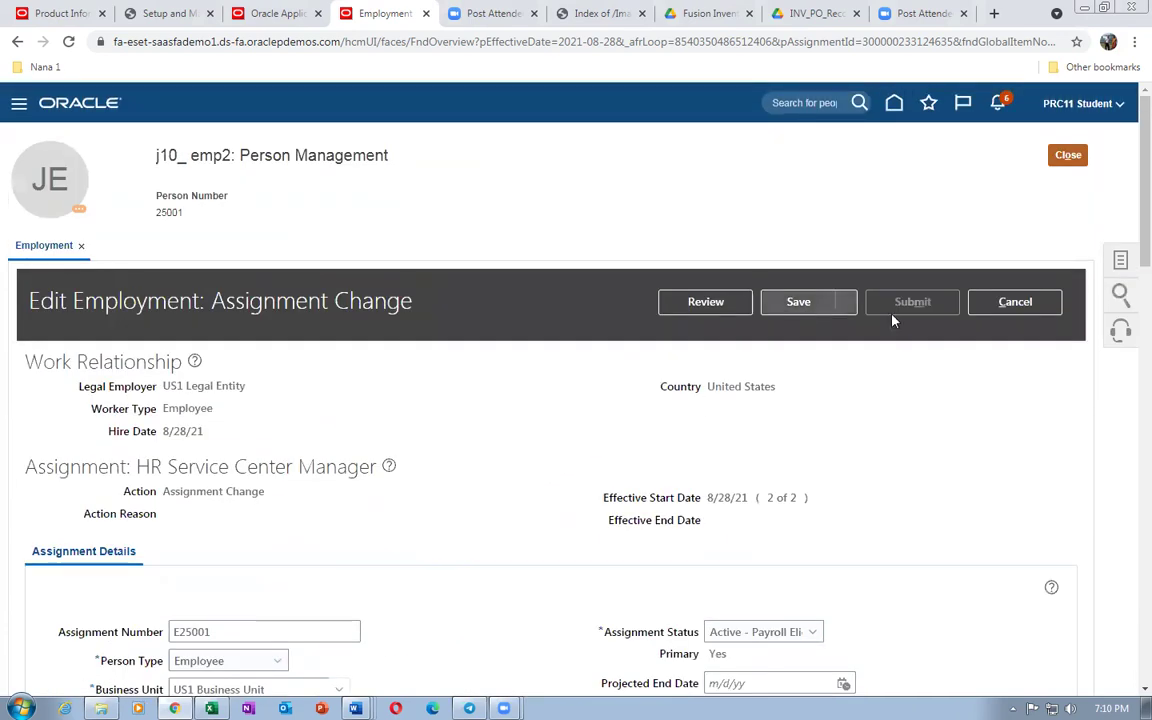
pyautogui.click(789, 305)
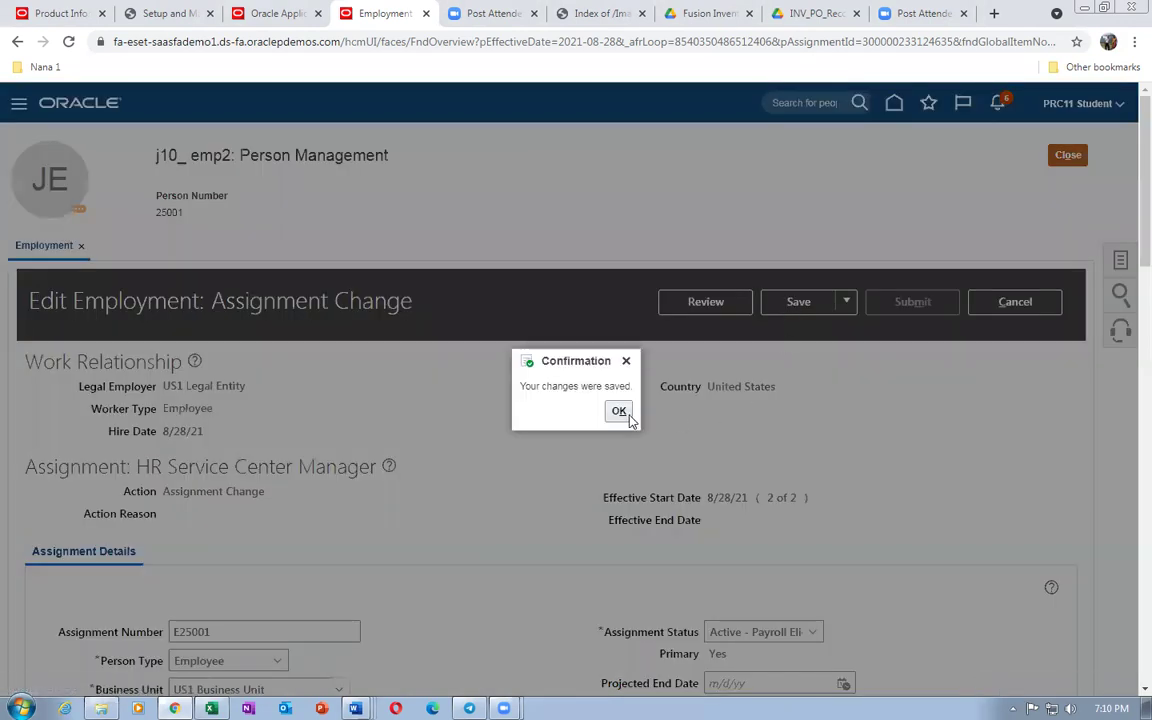
pyautogui.click(619, 412)
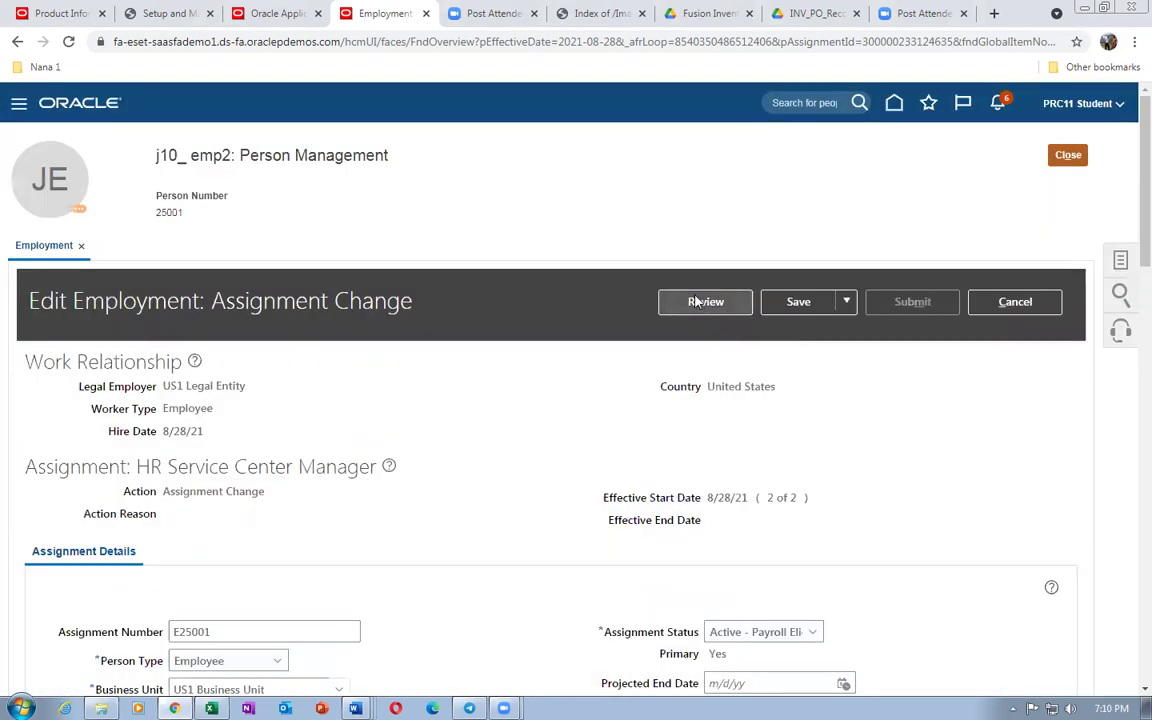
# Proceed to the assignment change review, accept the Roles dialog and check the default expense account under Expenses Information
pyautogui.click(706, 303)
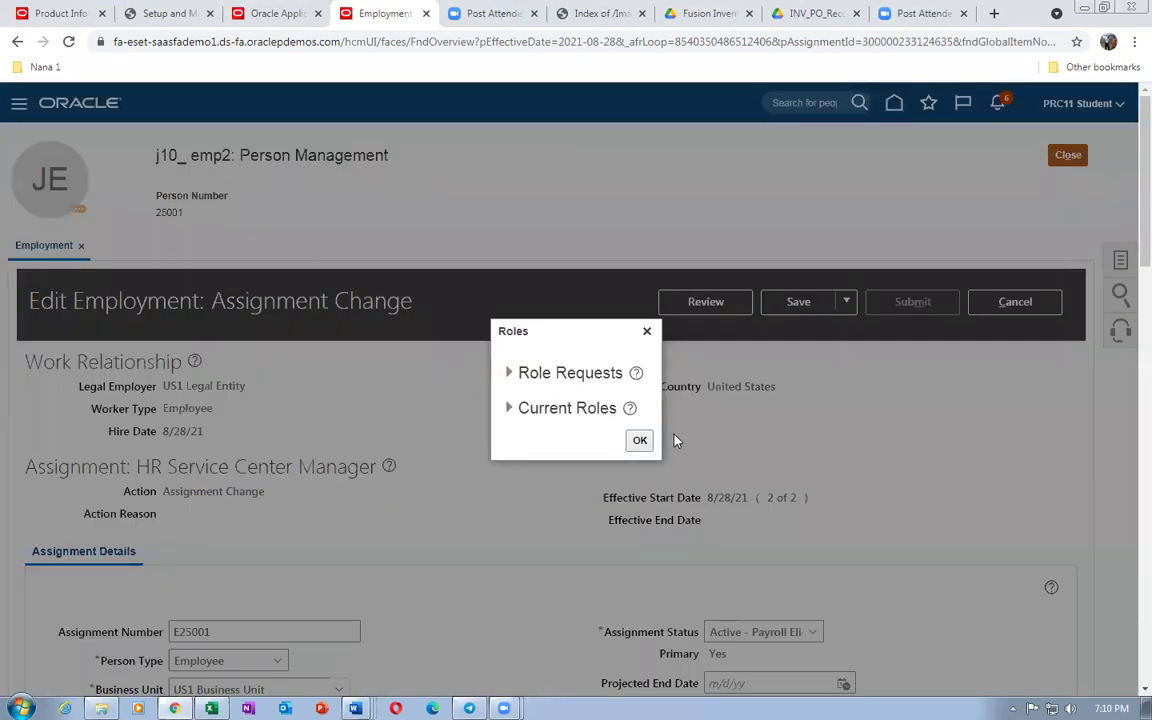
pyautogui.click(640, 440)
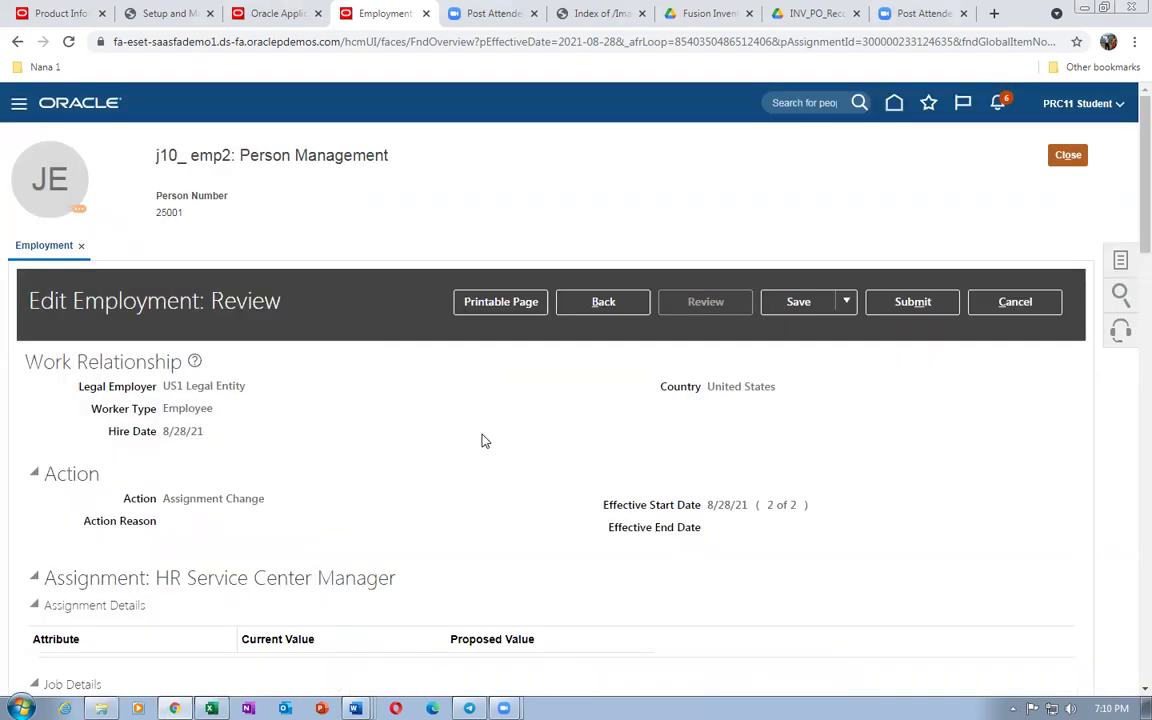
pyautogui.scroll(-6, 483, 440)
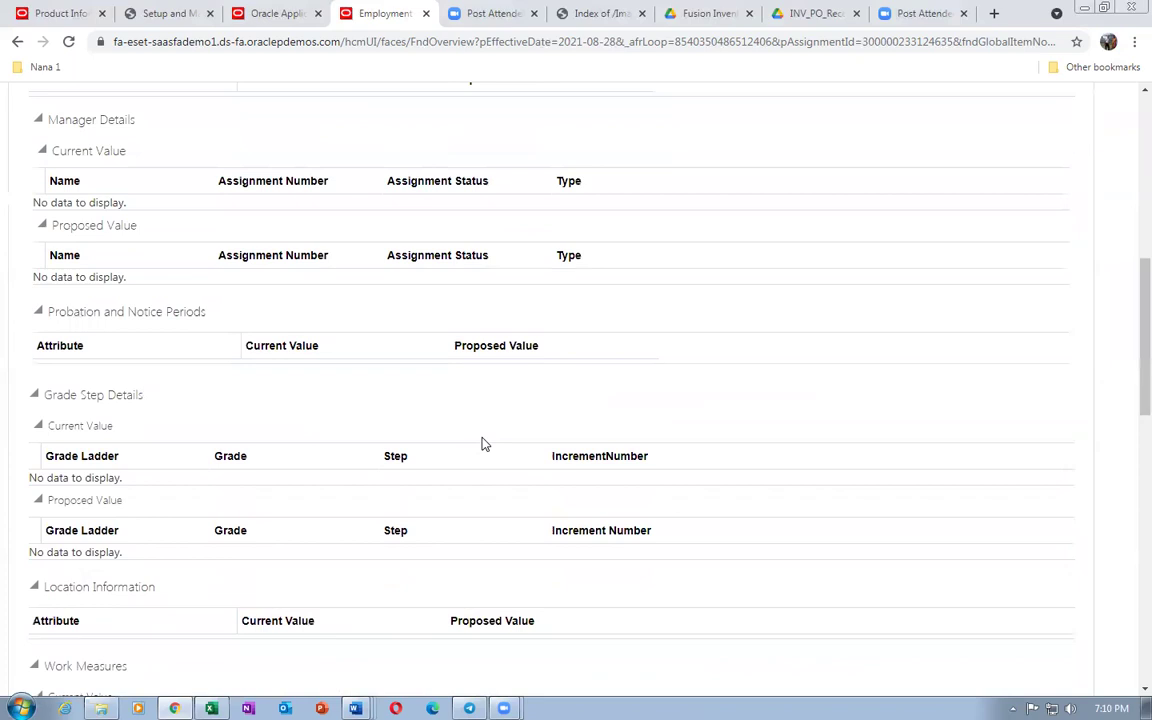
pyautogui.scroll(-7, 483, 443)
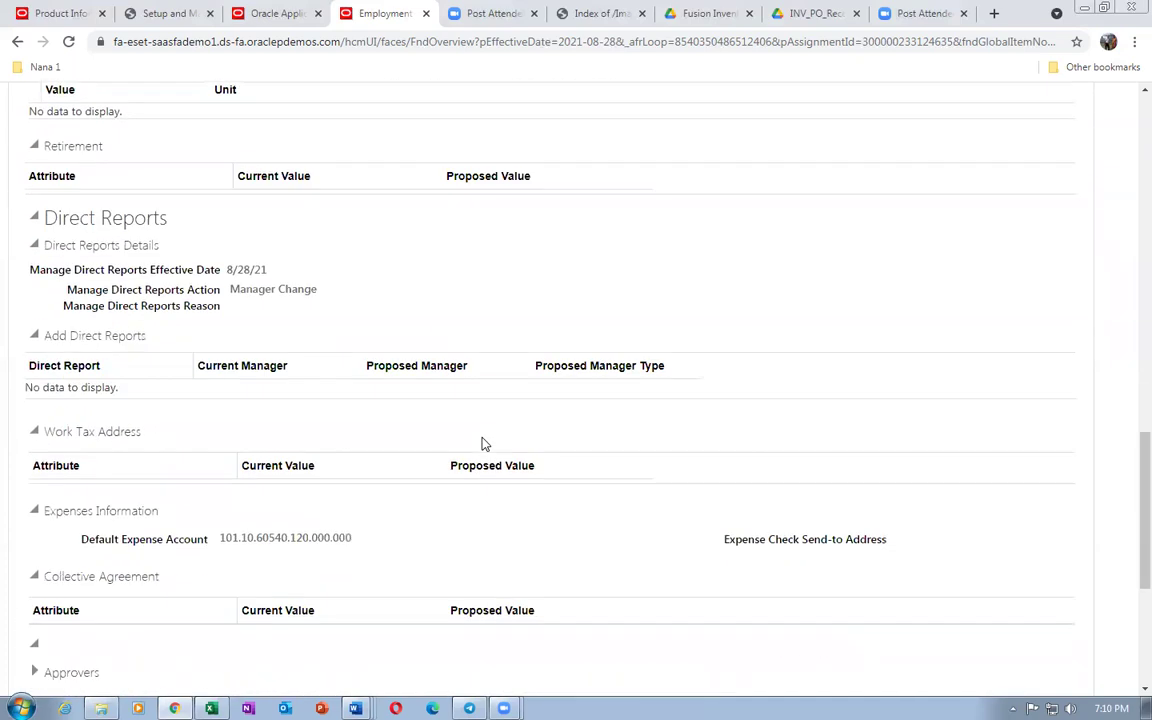
# Submit the reviewed assignment change, accept the submission warning and confirmation, and close the employee's record
pyautogui.scroll(-3, 482, 442)
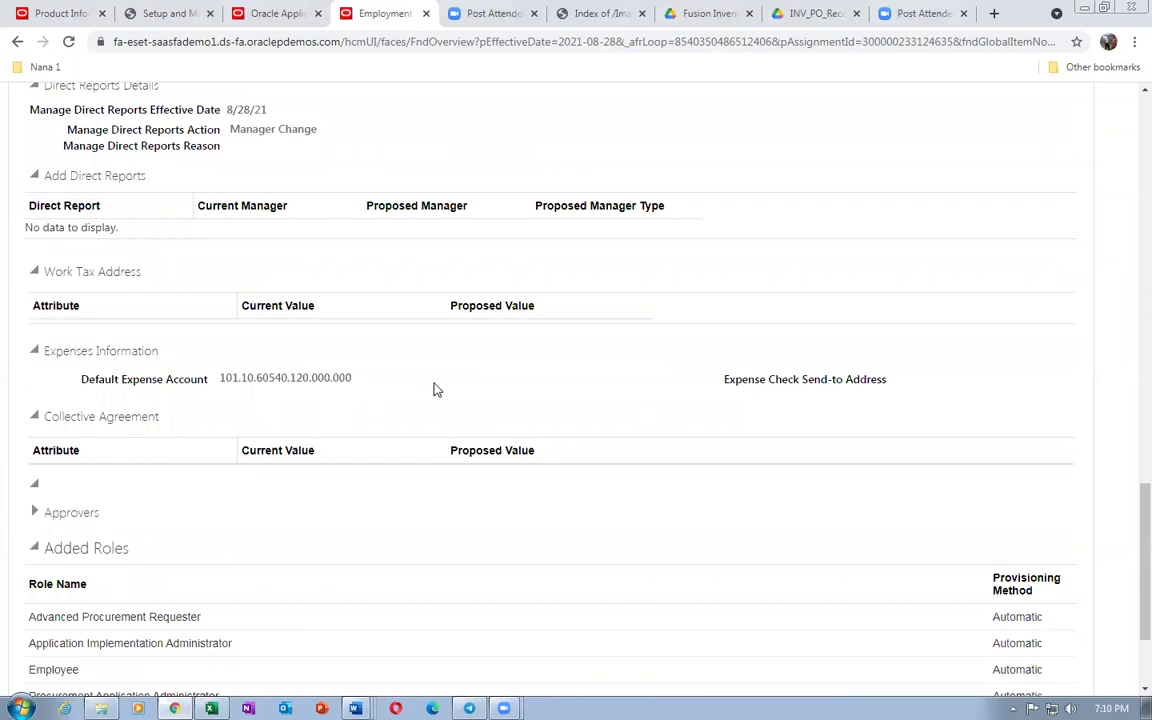
pyautogui.scroll(15, 434, 389)
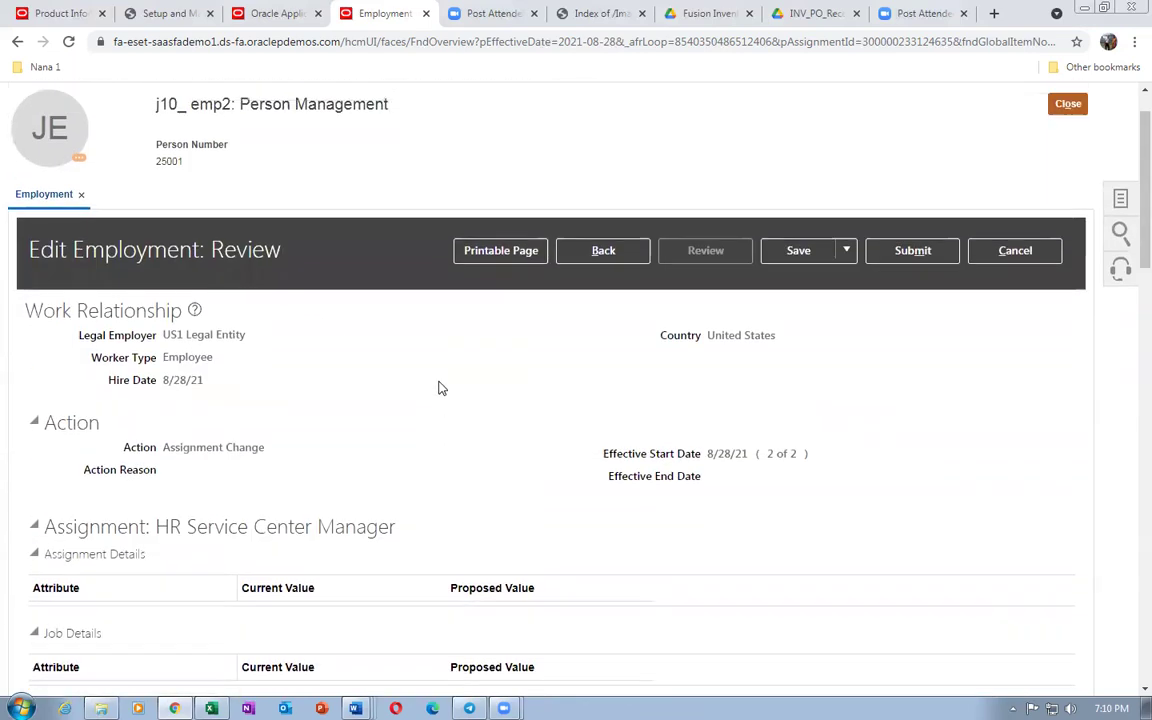
pyautogui.click(893, 304)
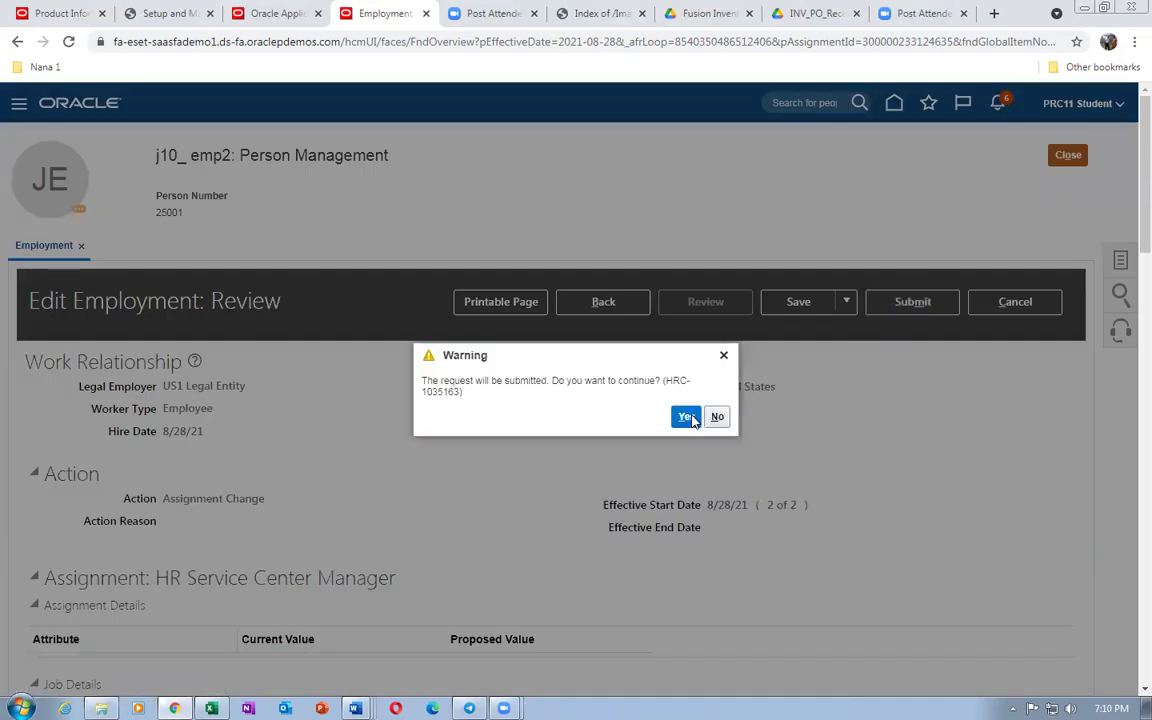
pyautogui.click(686, 416)
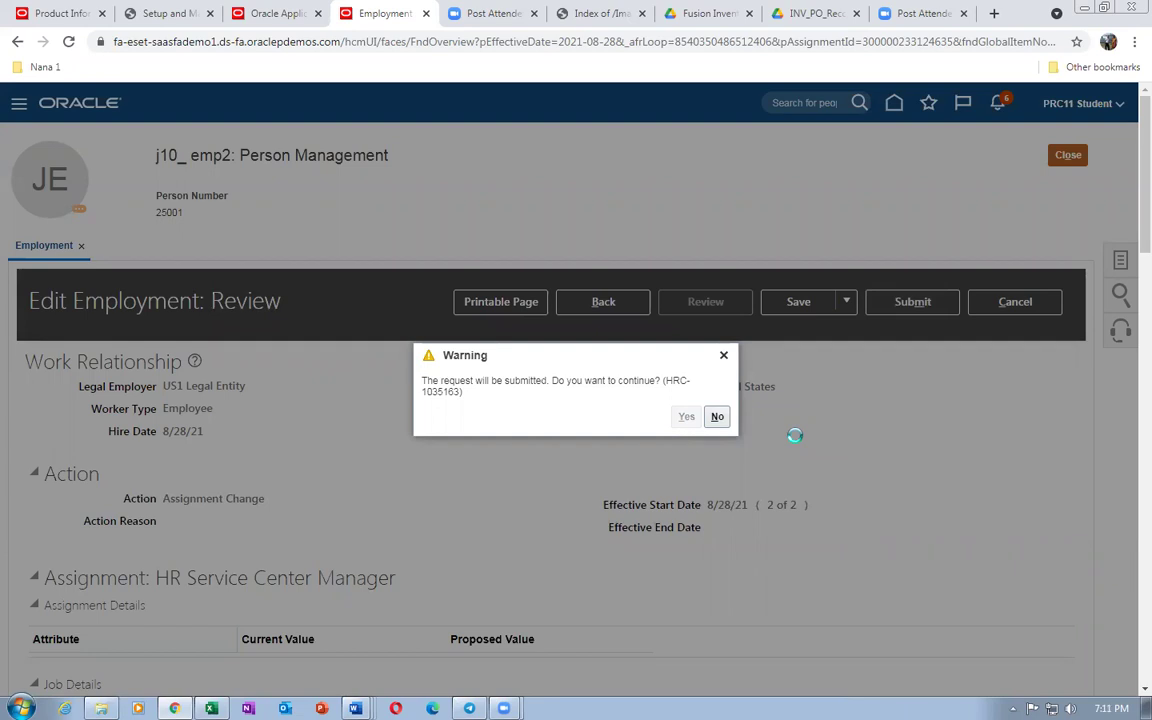
pyautogui.click(620, 418)
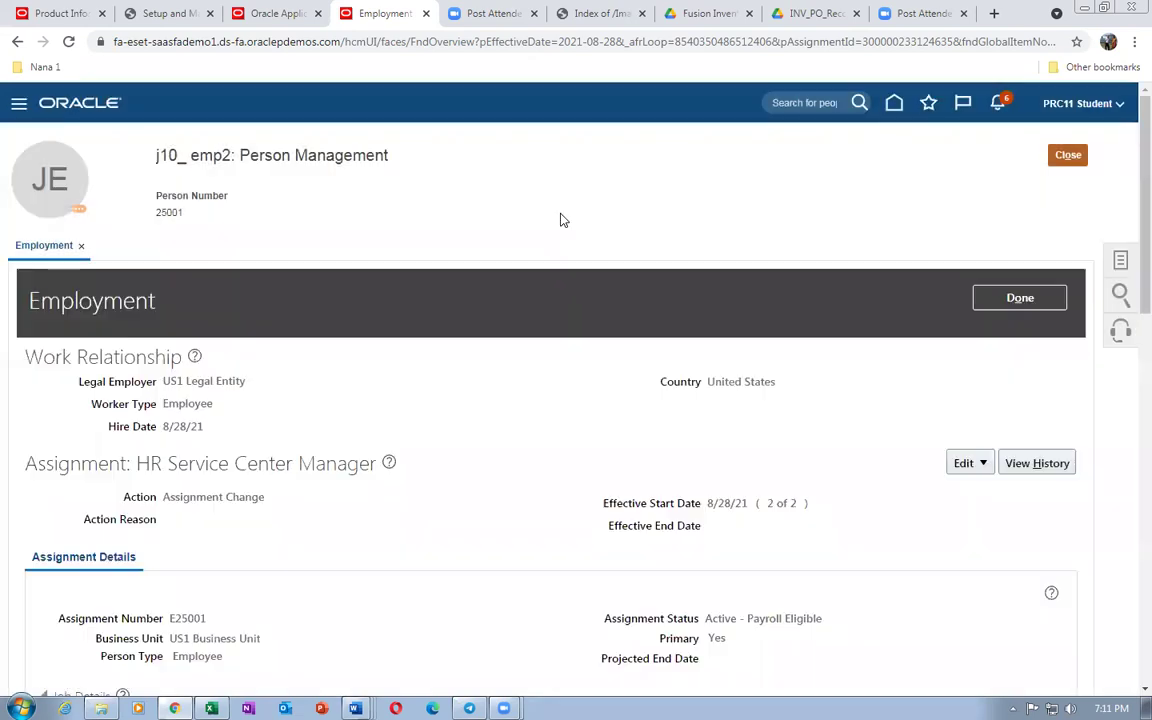
pyautogui.click(1070, 155)
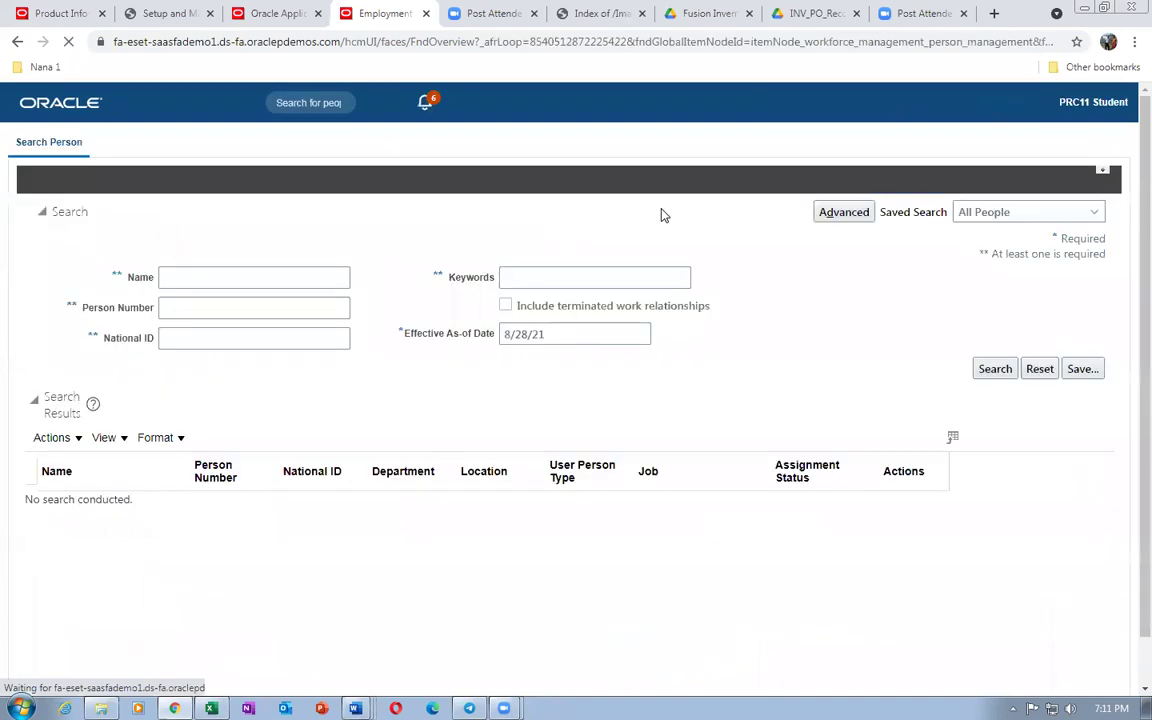
# Search Person Management for the employee named emp3, j10_
pyautogui.click(283, 318)
pyautogui.write('emp')
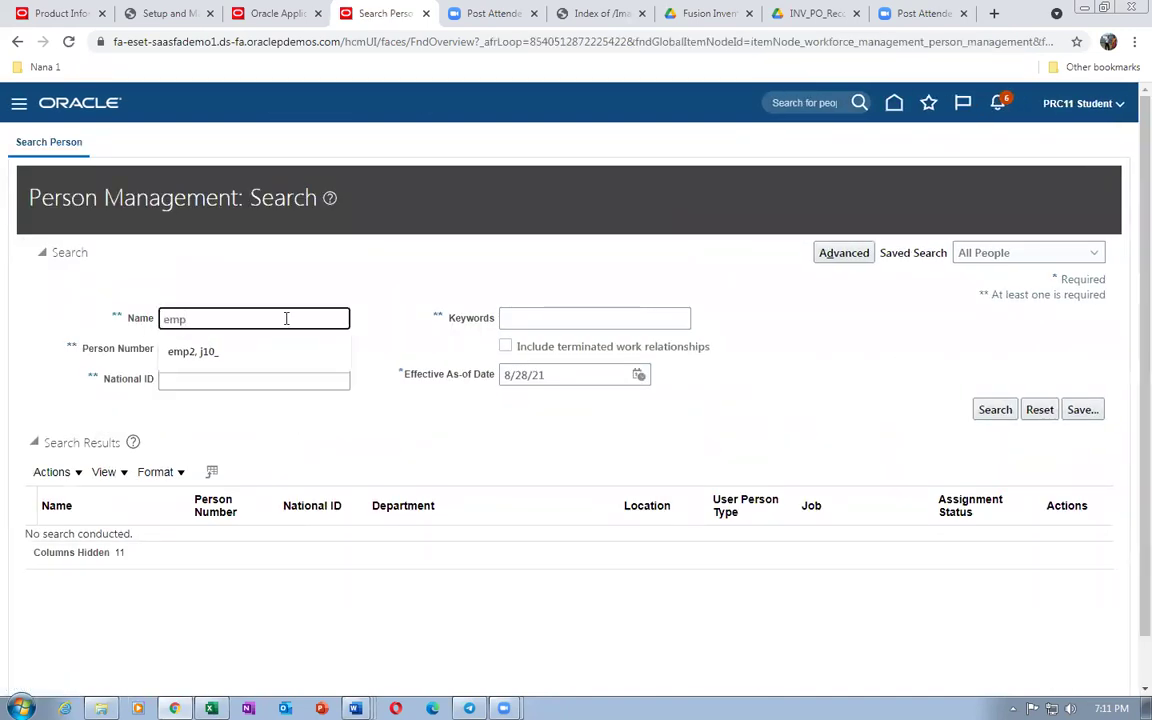
pyautogui.write('3, j10_')
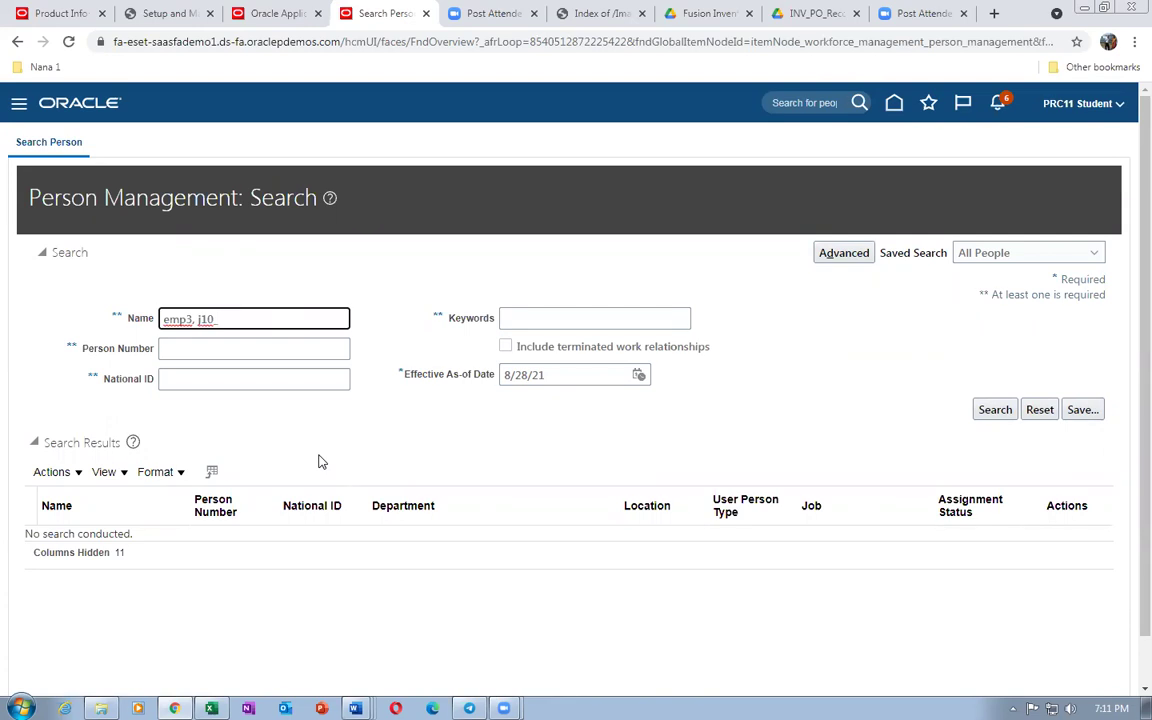
pyautogui.click(990, 409)
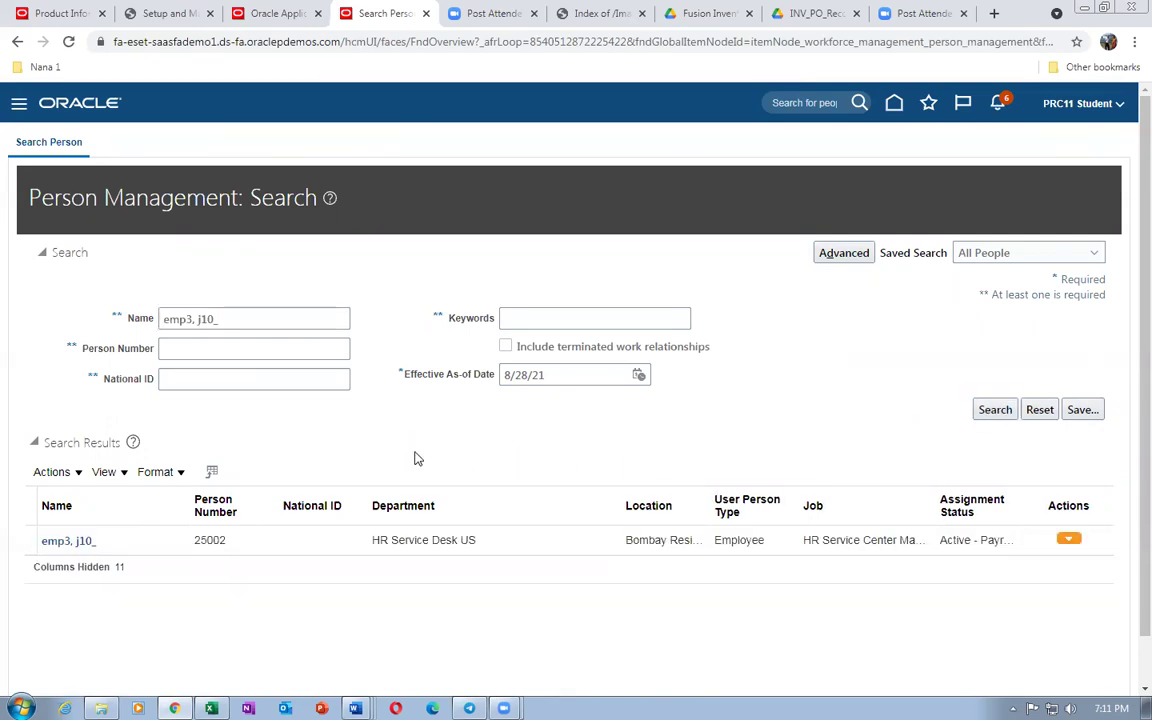
# Check the Marketing Manager and Sales Representative boxes in the 65_Self_Service_Procurement_Process document and return to the person search
pyautogui.hotkey('alt', 'Tab')
pyautogui.click(332, 522)
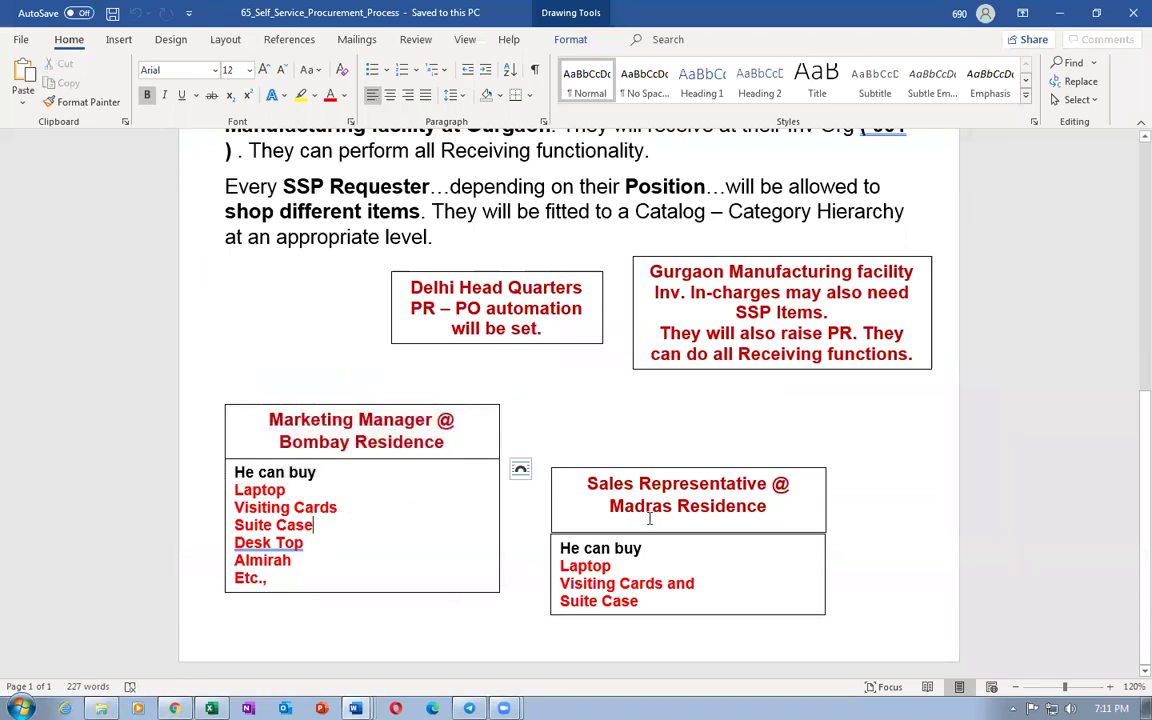
pyautogui.moveTo(639, 484); pyautogui.dragTo(667, 507)
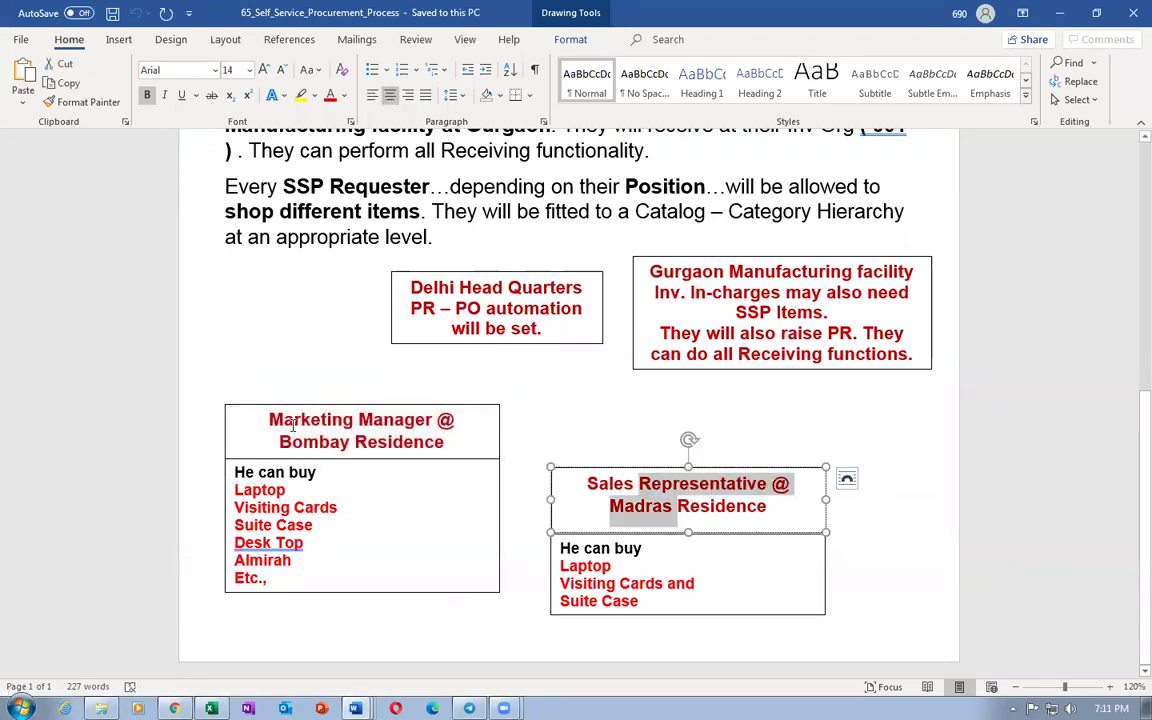
pyautogui.moveTo(299, 420); pyautogui.dragTo(343, 448)
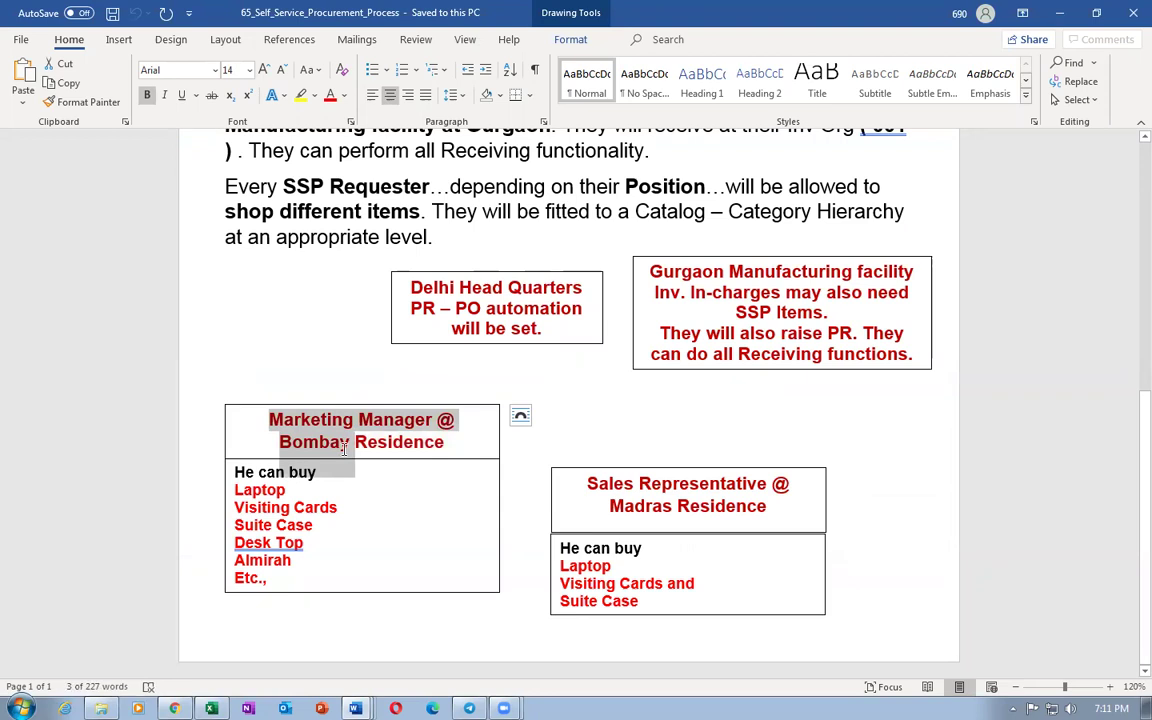
pyautogui.moveTo(343, 448); pyautogui.dragTo(352, 447)
pyautogui.click(648, 485)
pyautogui.moveTo(270, 420); pyautogui.dragTo(338, 453)
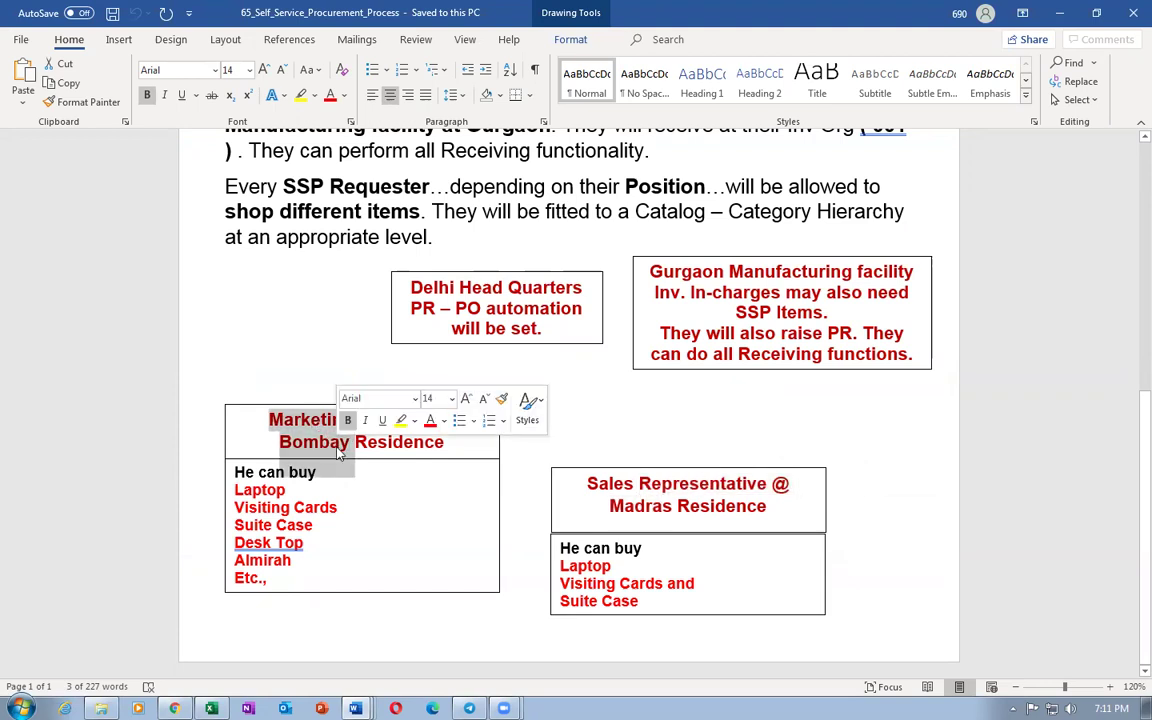
pyautogui.hotkey('alt', 'Tab')
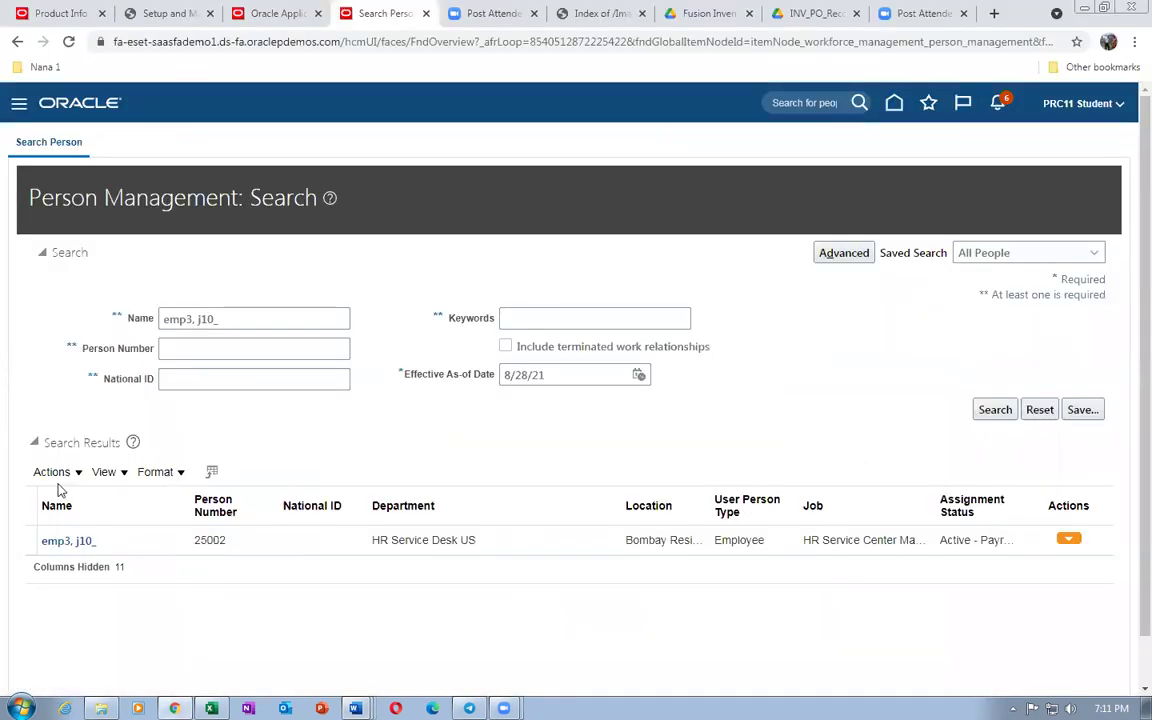
# Open the emp3, j10_ employment record and start an employment update with the action Assignment Change
pyautogui.click(62, 540)
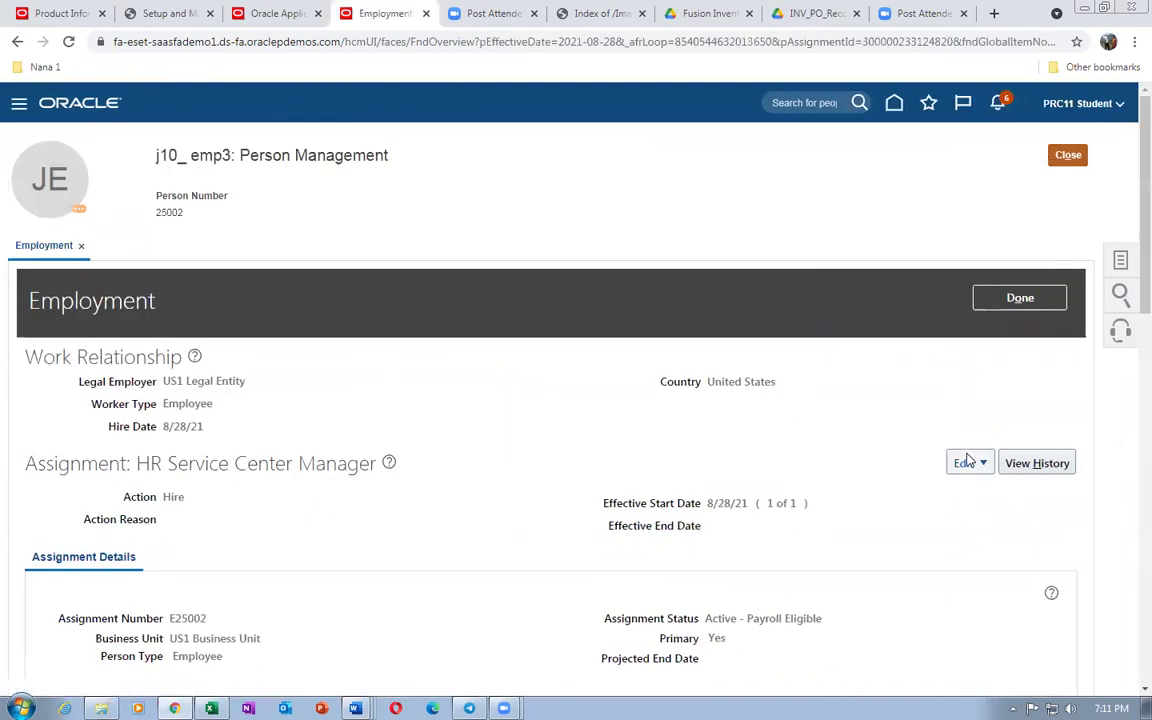
pyautogui.click(965, 463)
pyautogui.click(986, 489)
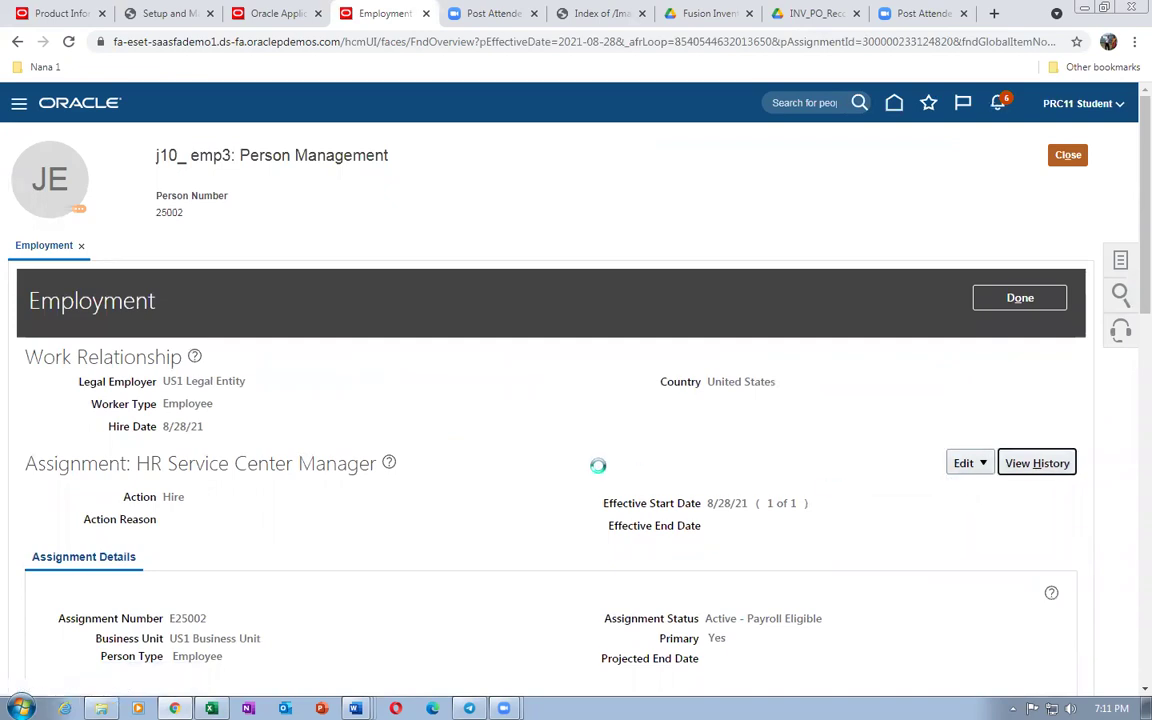
pyautogui.click(582, 382)
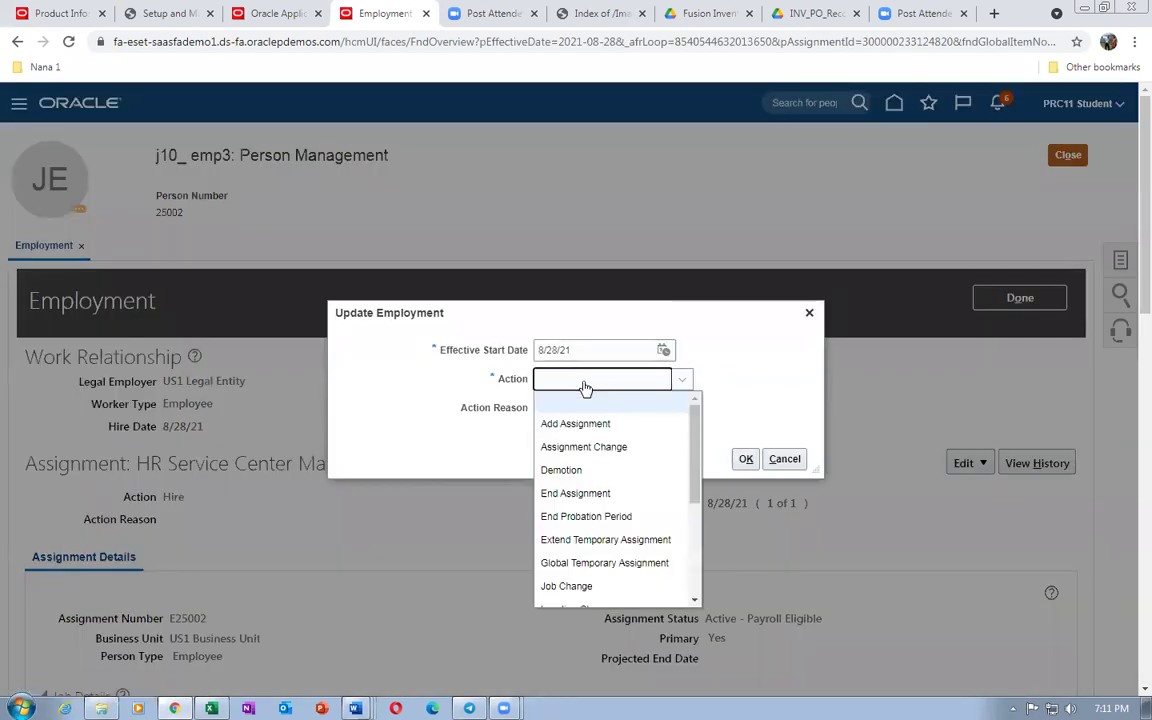
pyautogui.click(589, 446)
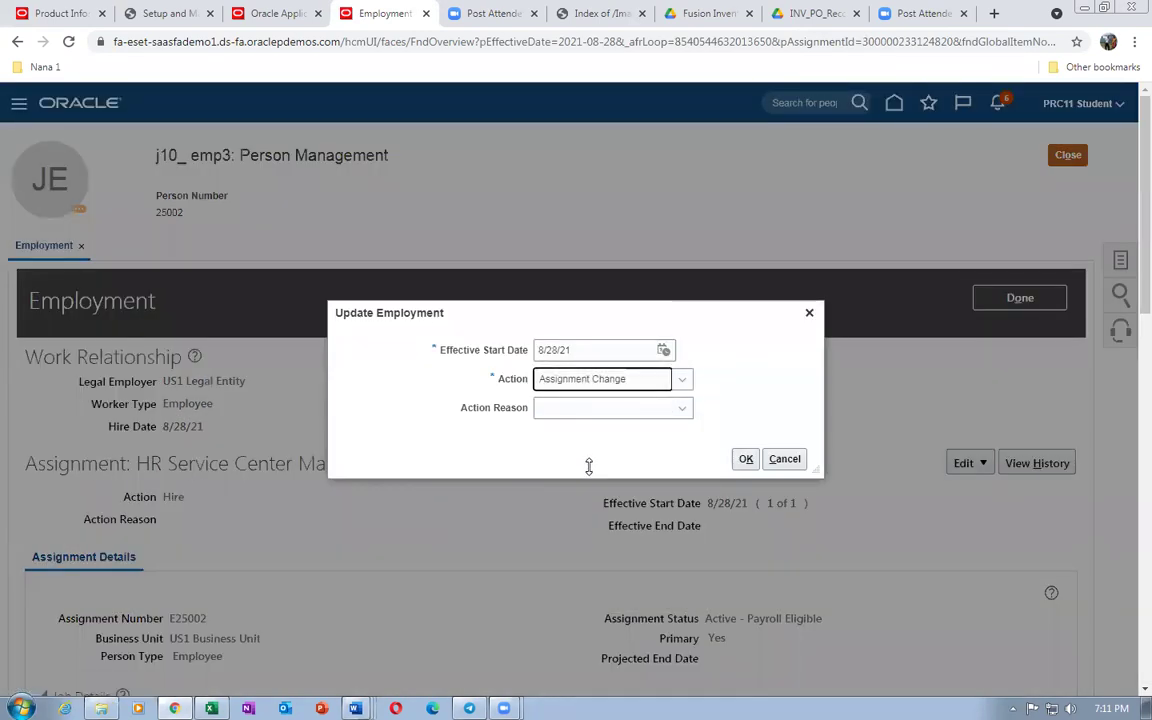
pyautogui.click(746, 459)
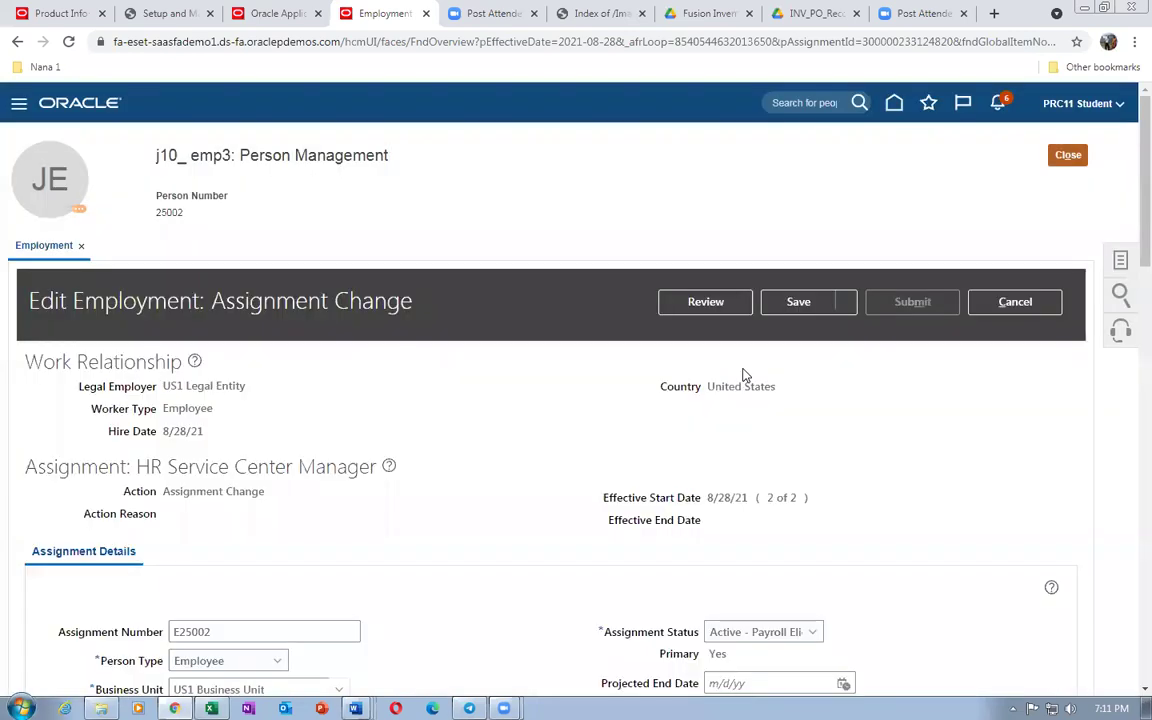
# Set the Default Expense Account under Expenses Information to 101.10.60540.120.000.000
pyautogui.scroll(-5, 558, 508)
pyautogui.scroll(-7, 558, 508)
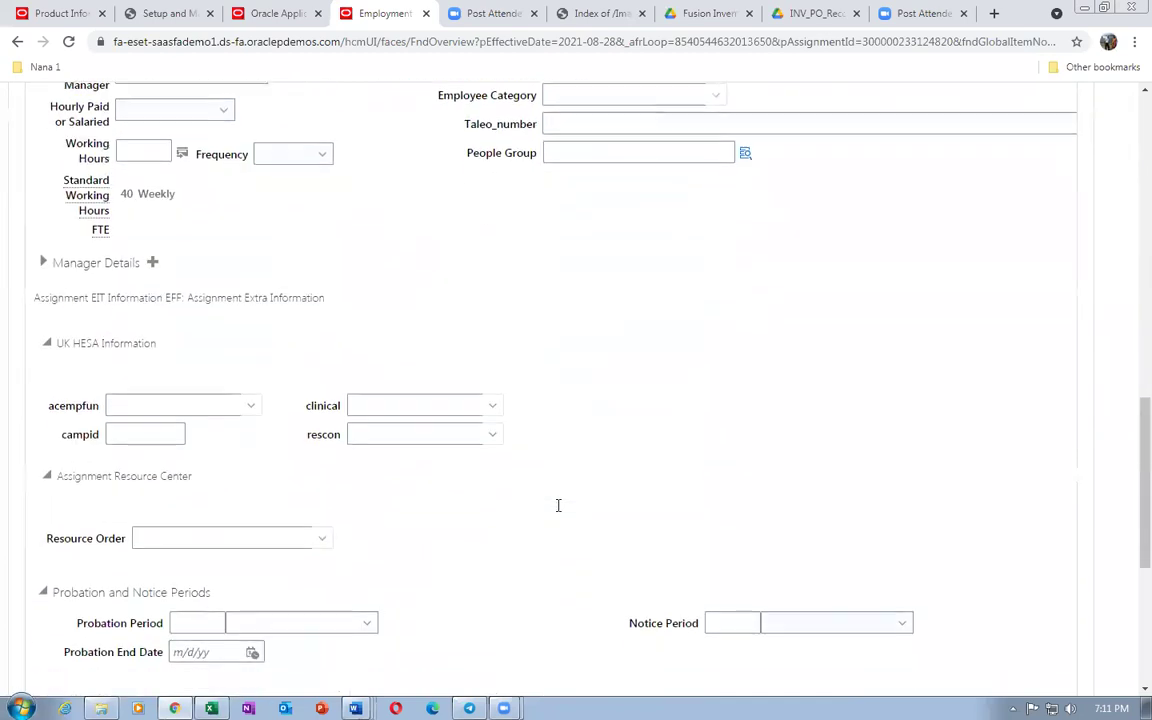
pyautogui.click(258, 543)
pyautogui.write('101.10.60540.120.000.000')
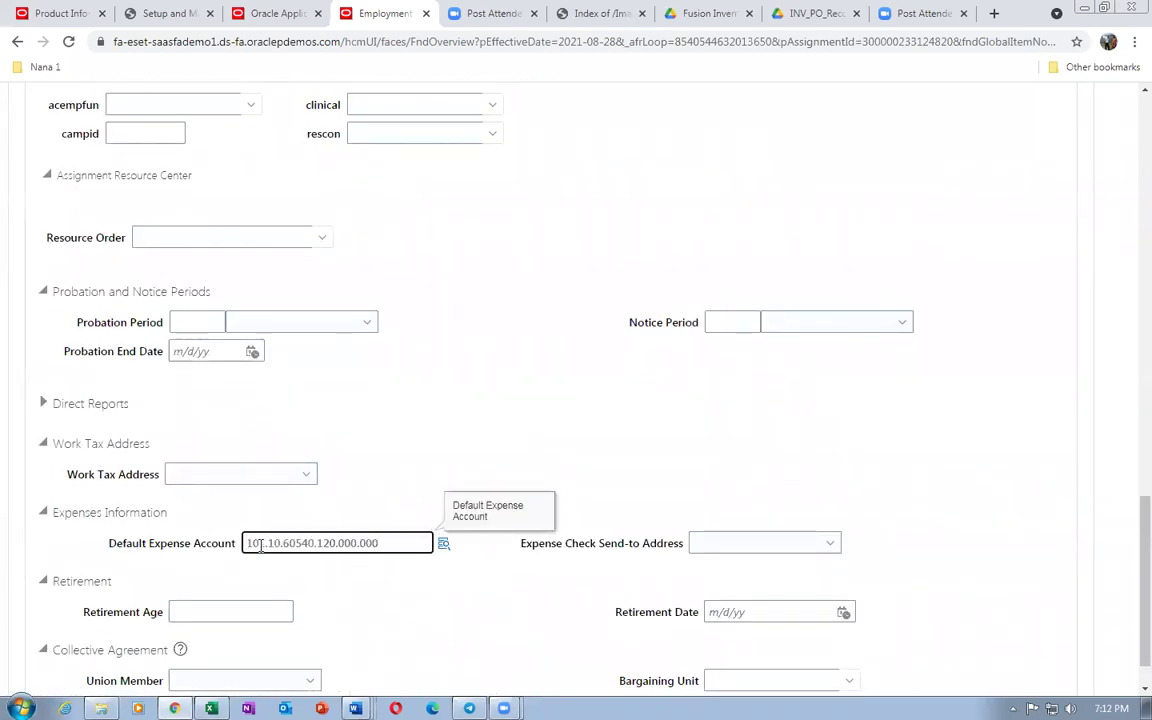
pyautogui.press('Tab')
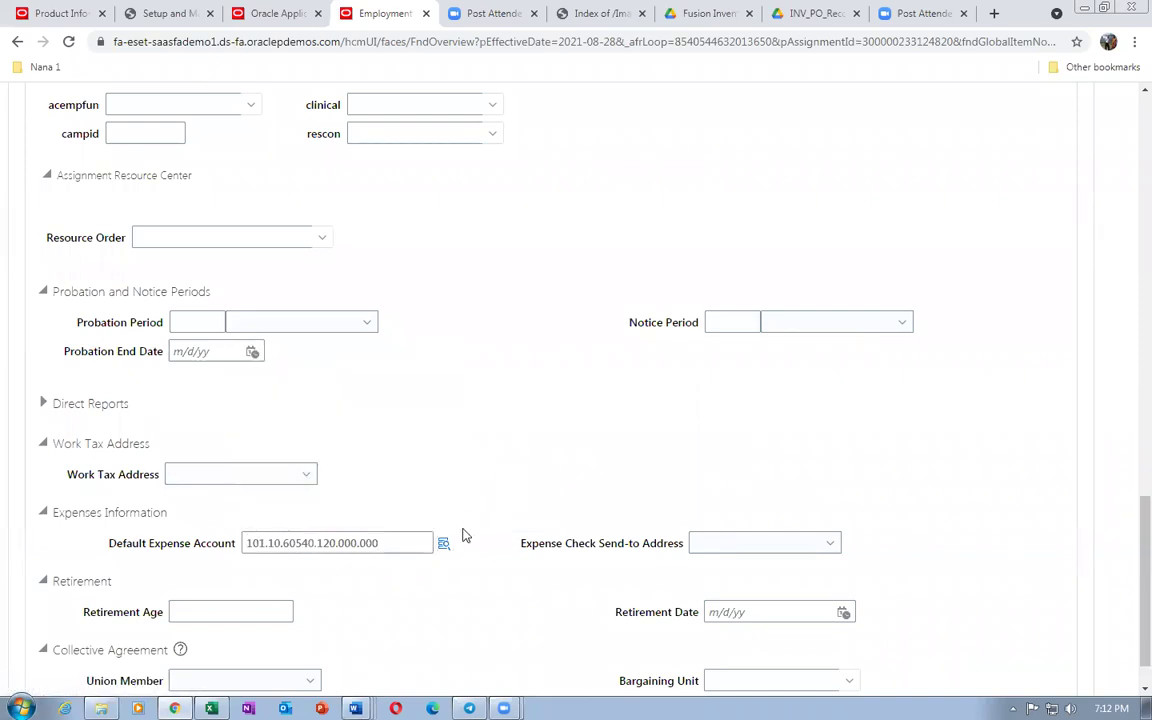
# Save the emp3 assignment change and close the save confirmation
pyautogui.scroll(15, 496, 527)
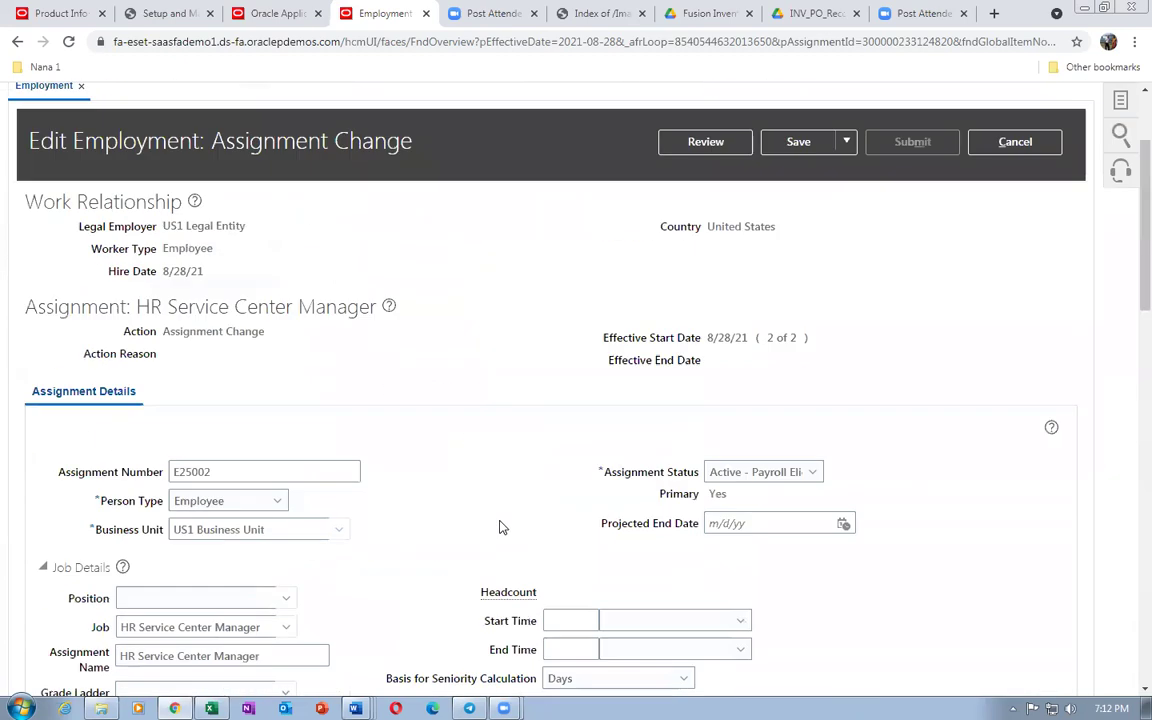
pyautogui.scroll(3, 795, 409)
pyautogui.click(810, 301)
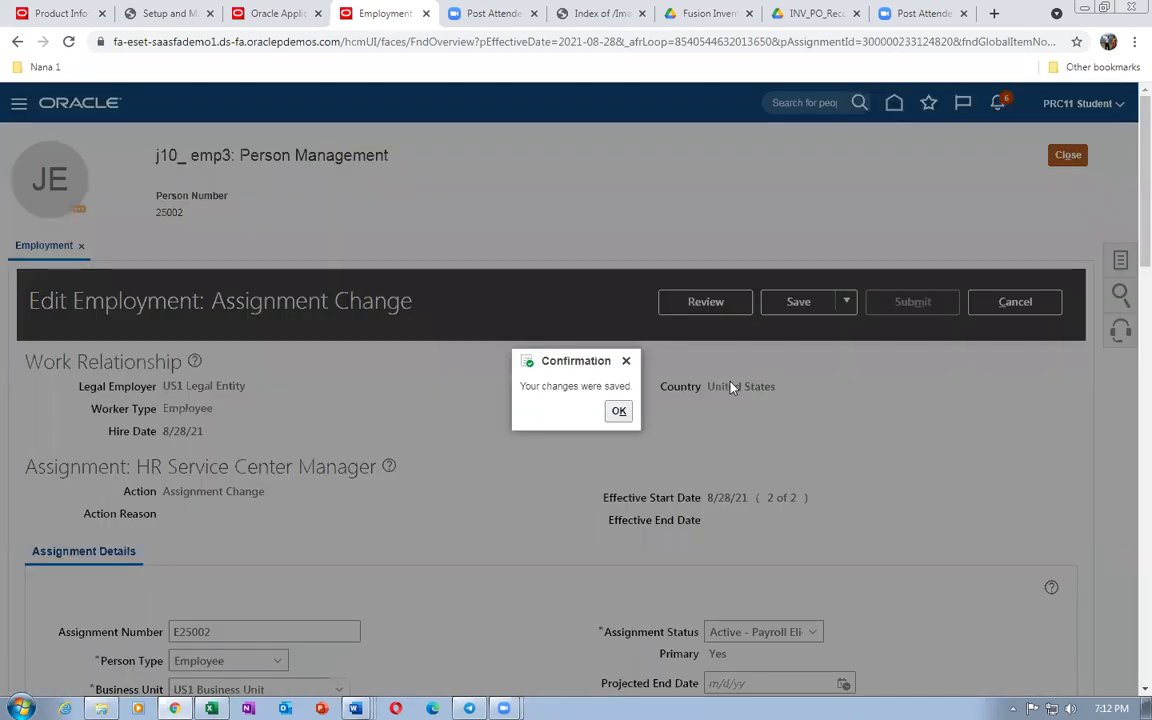
pyautogui.click(616, 413)
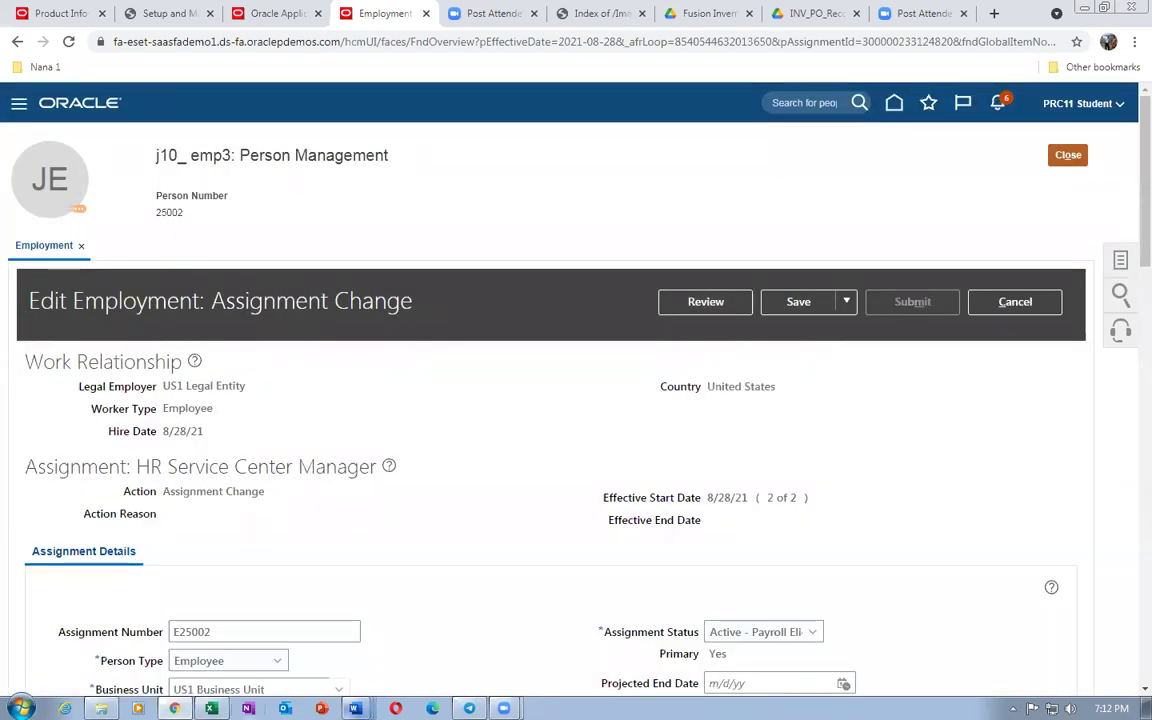
# Check the account code in the Default Expense Account Word document and return to the assignment change form in the browser
pyautogui.click(101, 708)
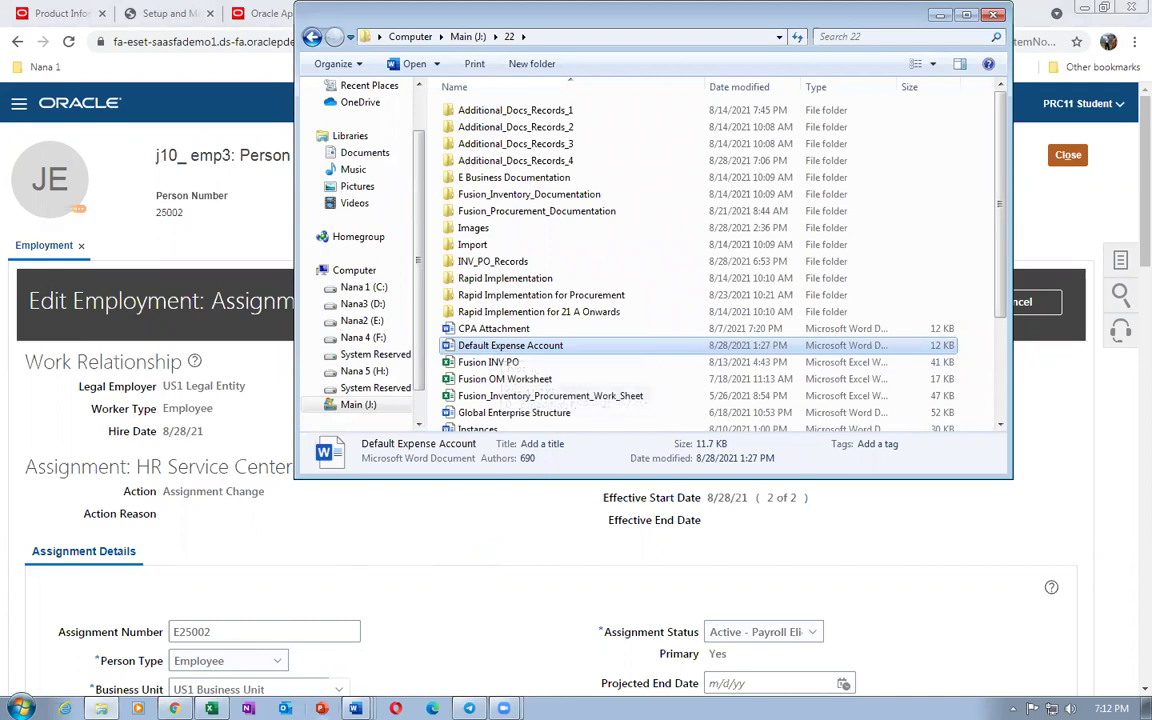
pyautogui.moveTo(355, 708)
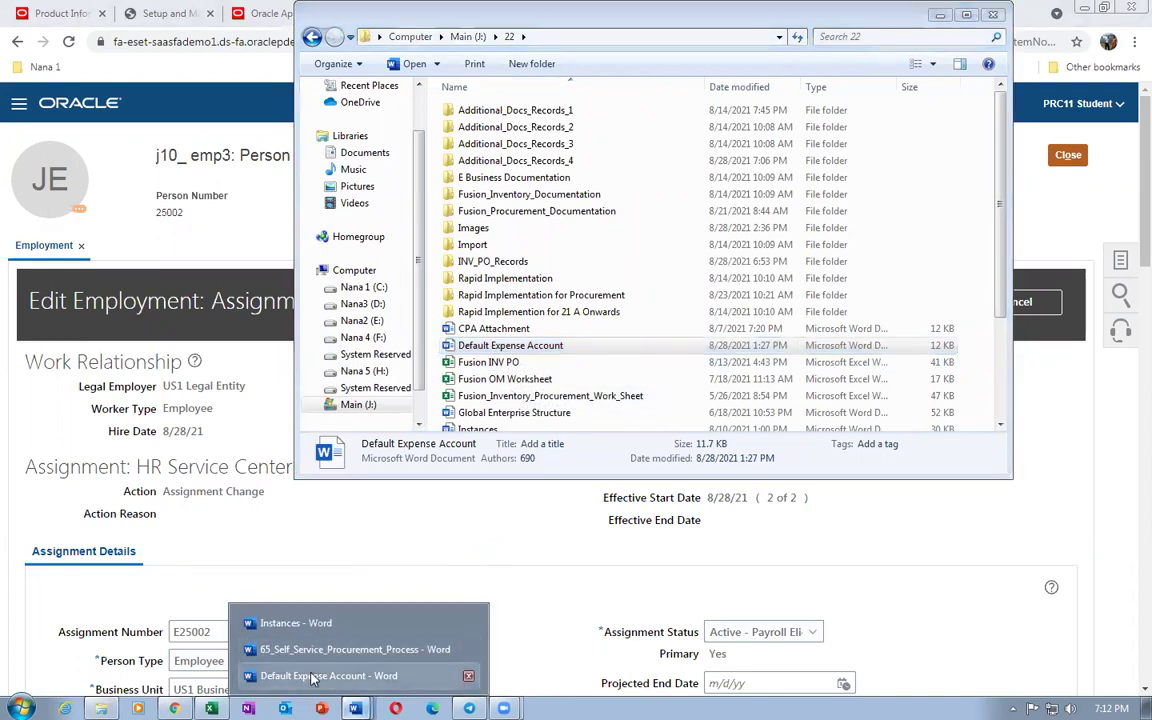
pyautogui.click(313, 677)
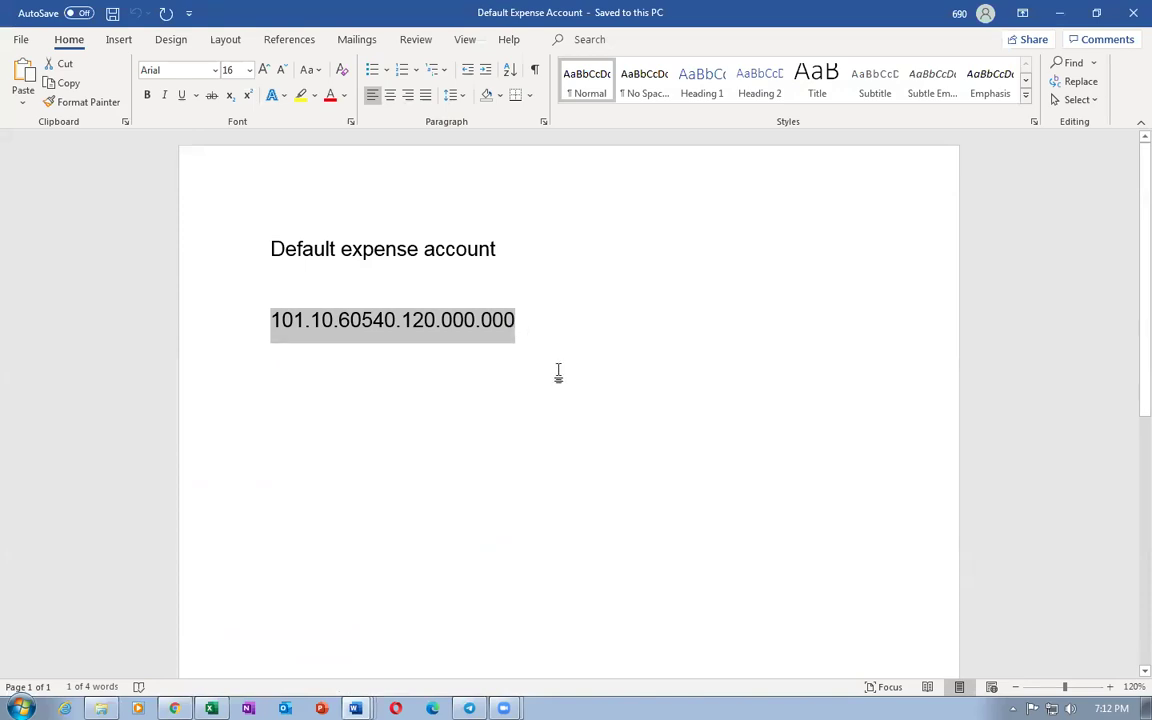
pyautogui.hotkey('alt', 'Tab')
pyautogui.hotkey('alt', 'Tab')
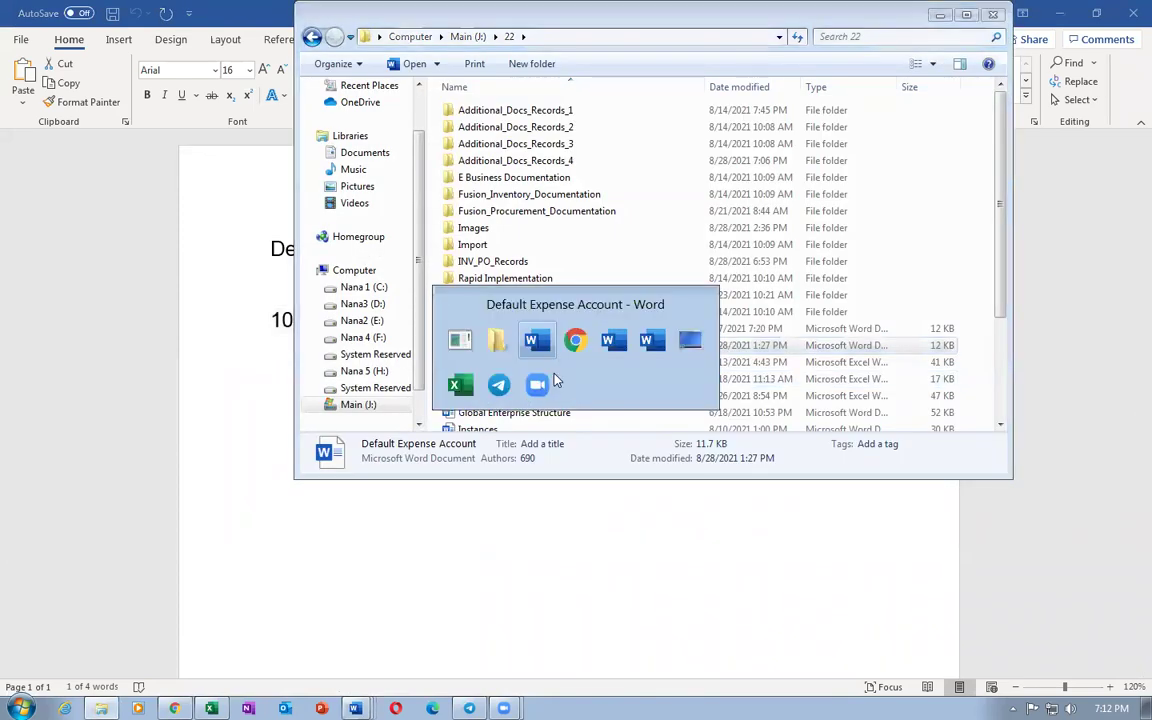
pyautogui.hotkey('alt', 'Tab')
# Review the emp3 assignment change, accept the Roles dialog and submit the request, agreeing to the submission warning
pyautogui.scroll(-3, 545, 388)
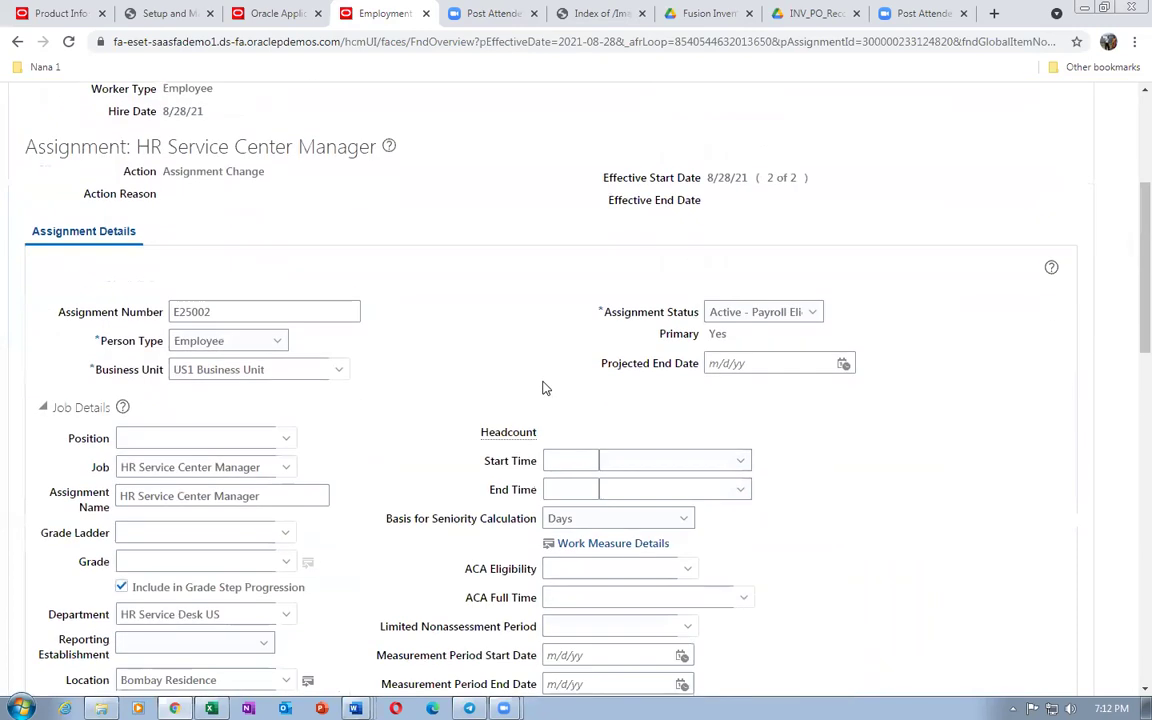
pyautogui.scroll(2, 545, 384)
pyautogui.scroll(2, 600, 355)
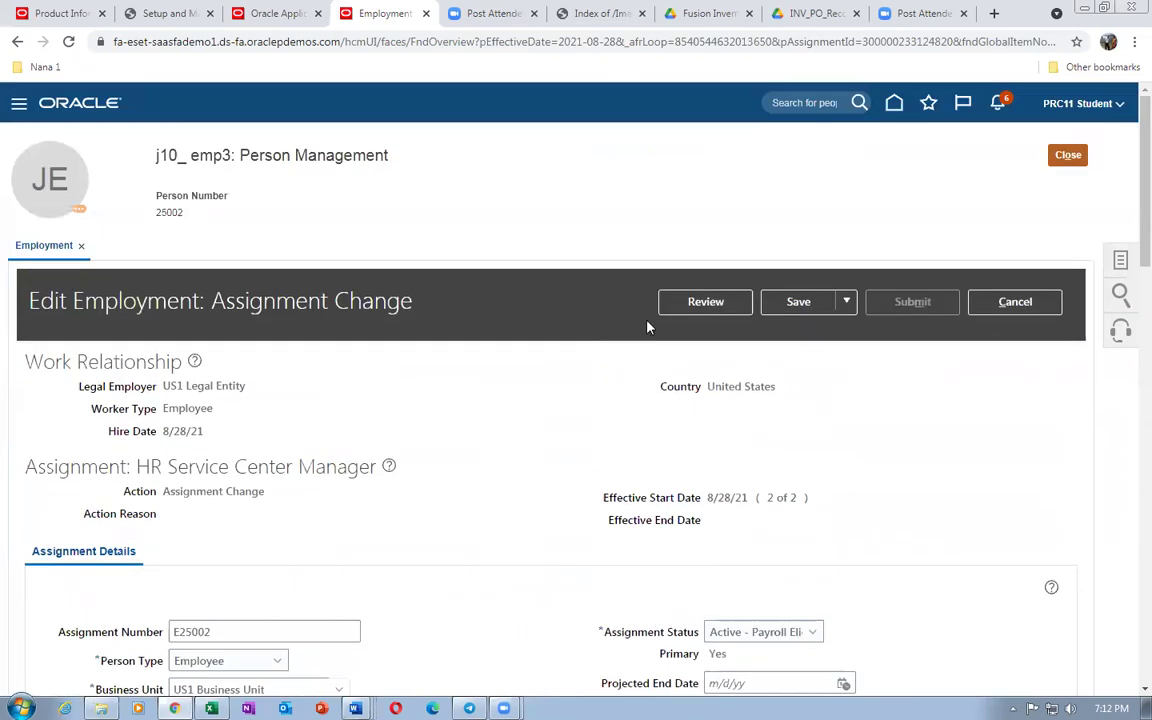
pyautogui.click(680, 302)
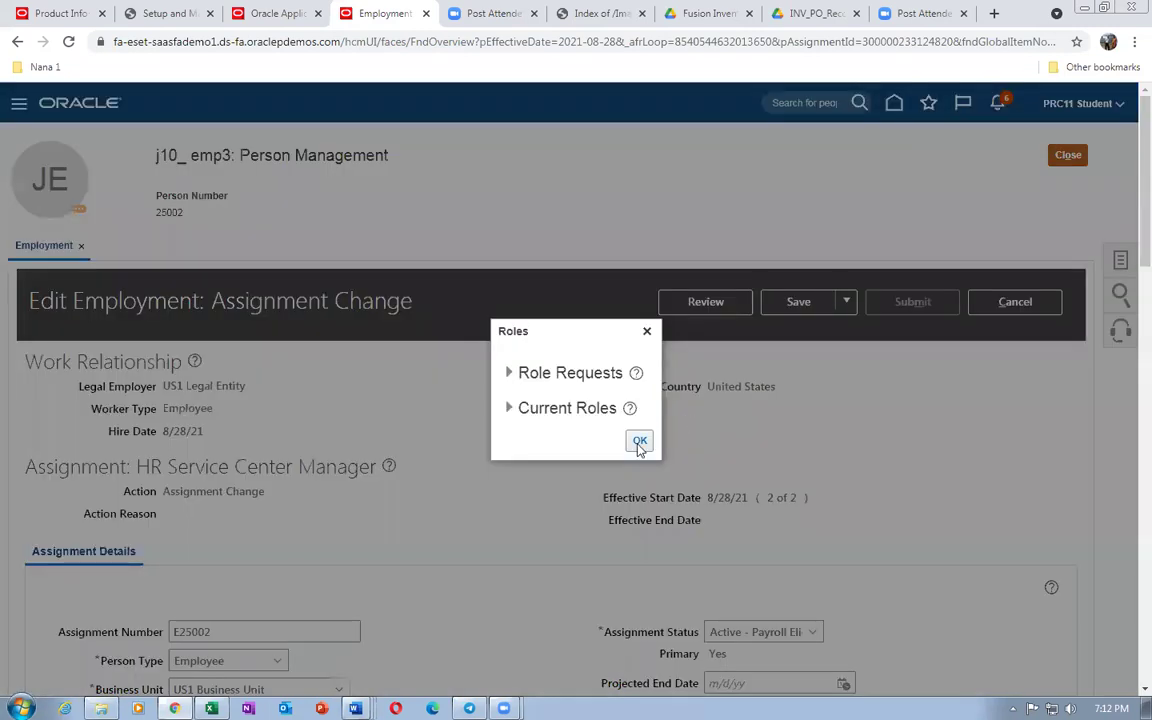
pyautogui.click(640, 444)
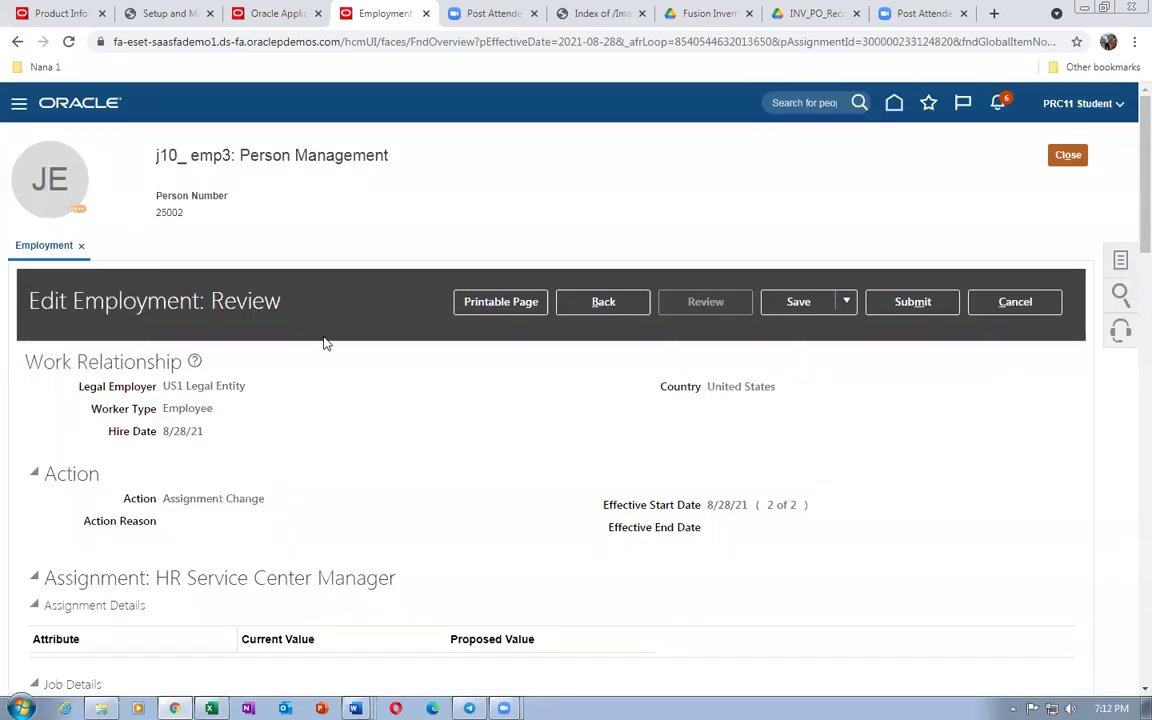
pyautogui.click(912, 301)
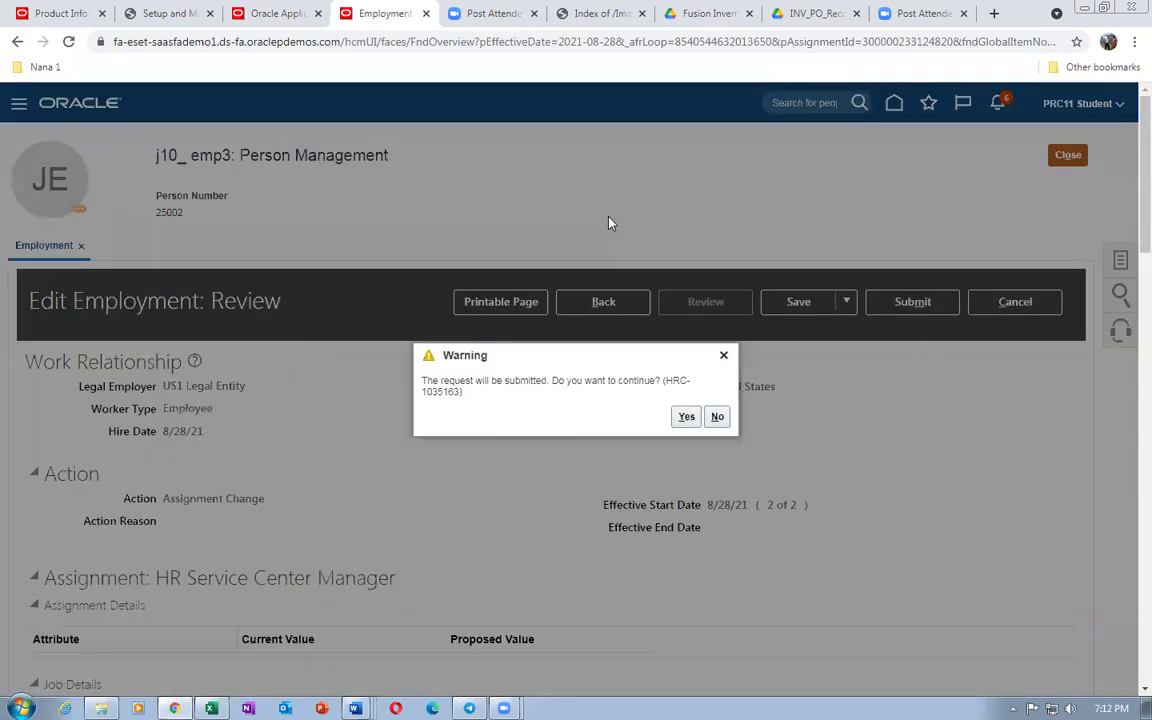
pyautogui.click(685, 416)
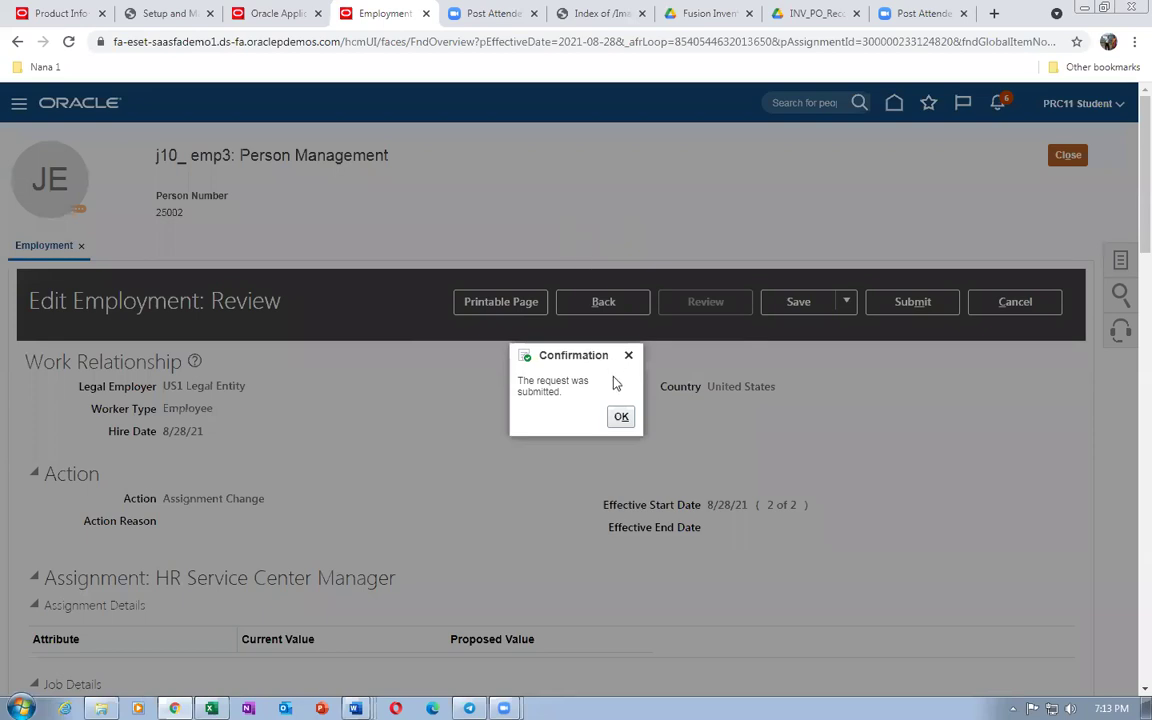
# Dismiss the submission confirmation and close the emp3 record to return to the Person Management search
pyautogui.click(620, 418)
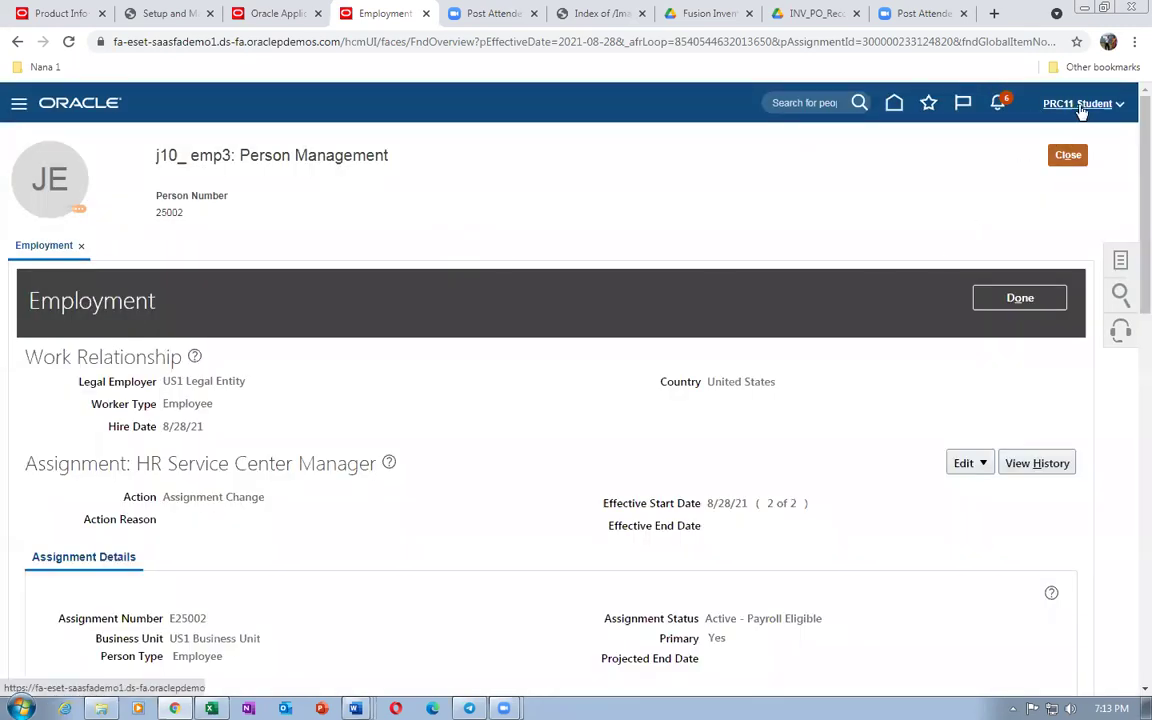
pyautogui.click(1068, 154)
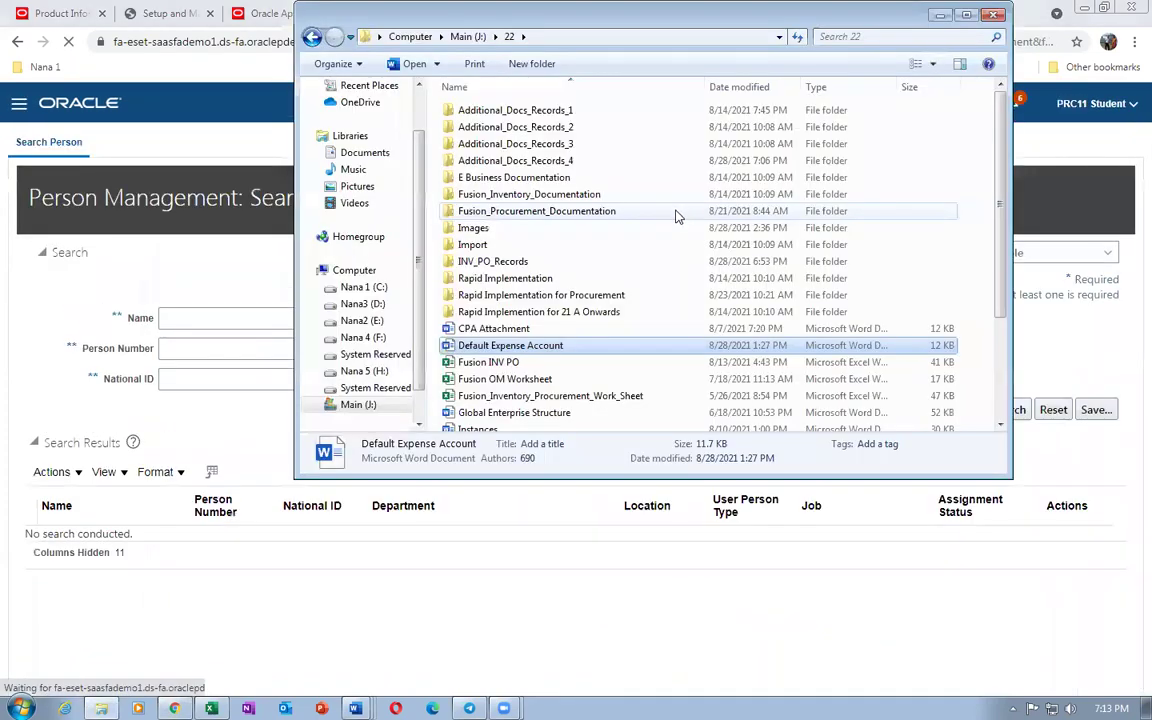
pyautogui.click(222, 368)
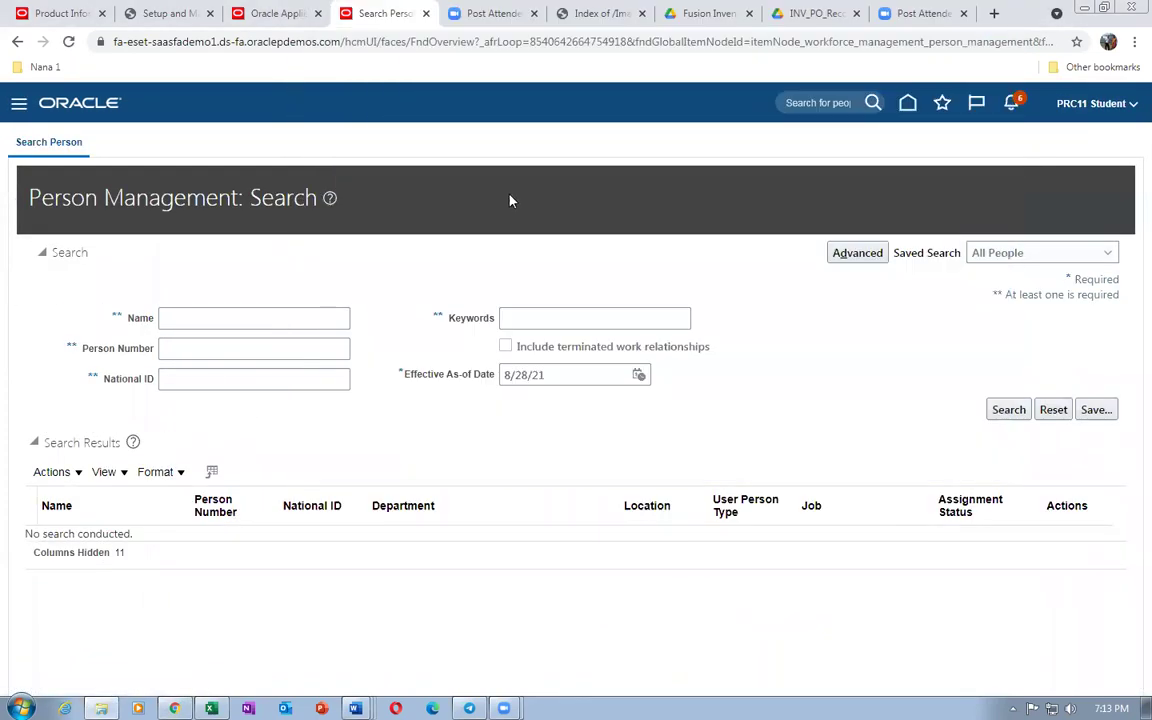
# Return to the home page and open the Purchase Orders work area under Procurement
pyautogui.click(908, 104)
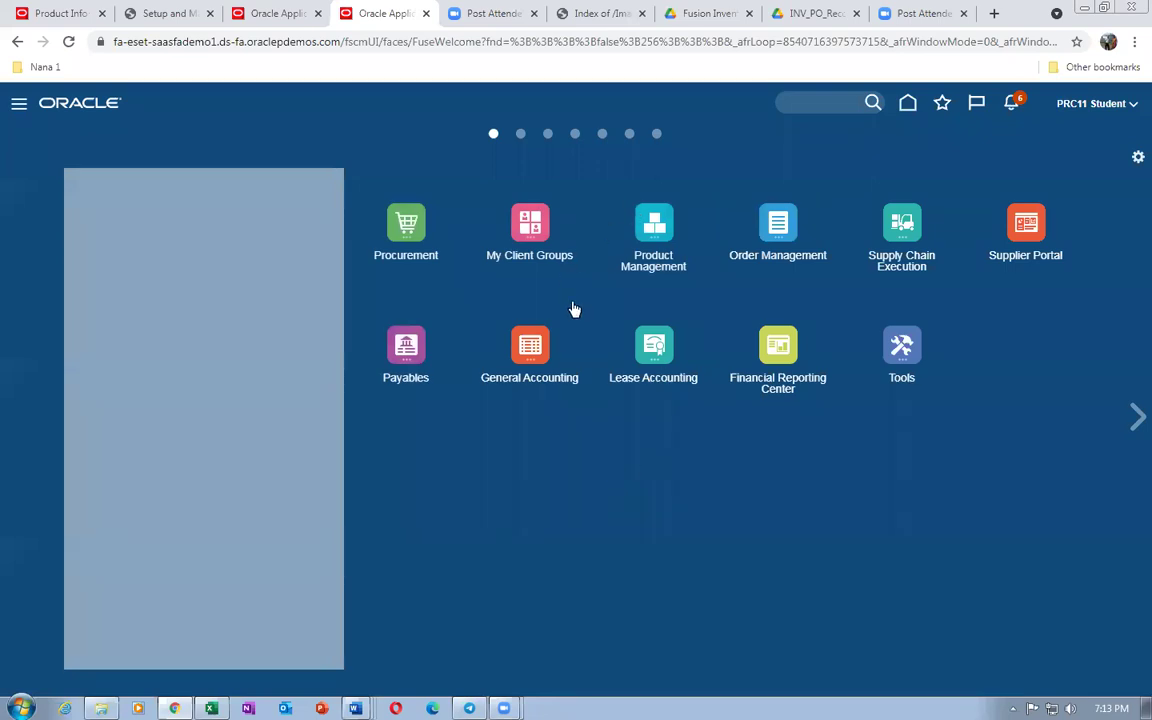
pyautogui.click(408, 224)
pyautogui.click(630, 343)
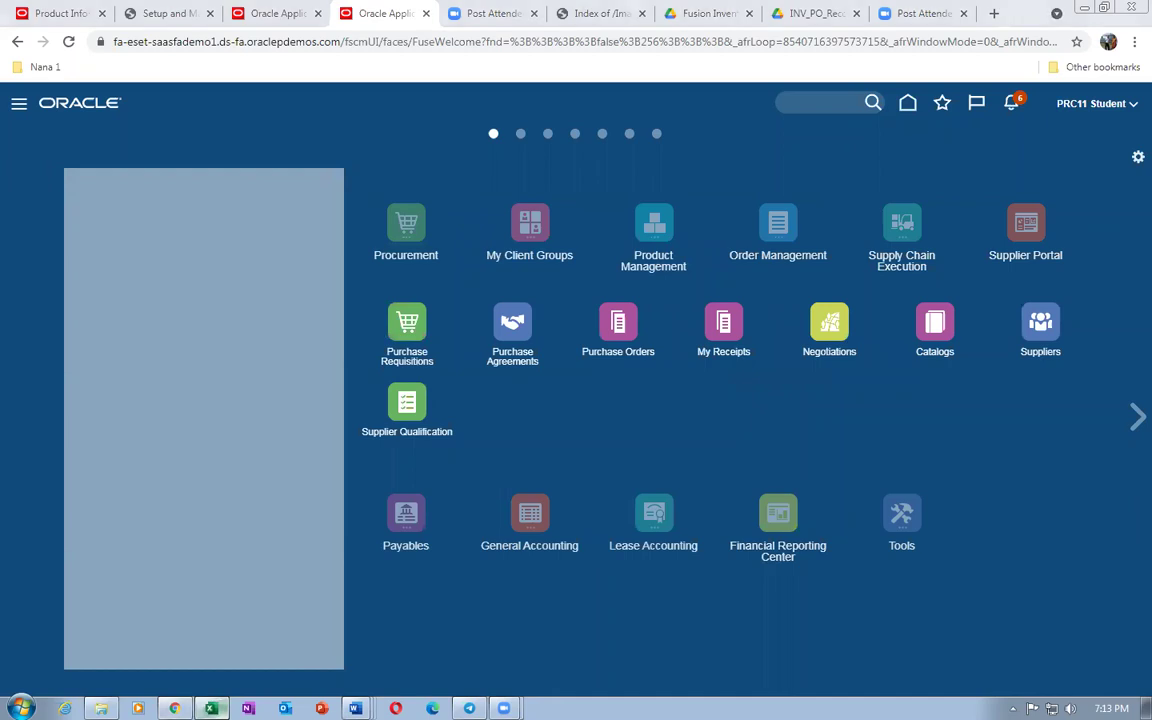
# Review which items each requester can buy in the 65_Self_Service_Procurement_Process Word document, and return to the browser
pyautogui.click(211, 708)
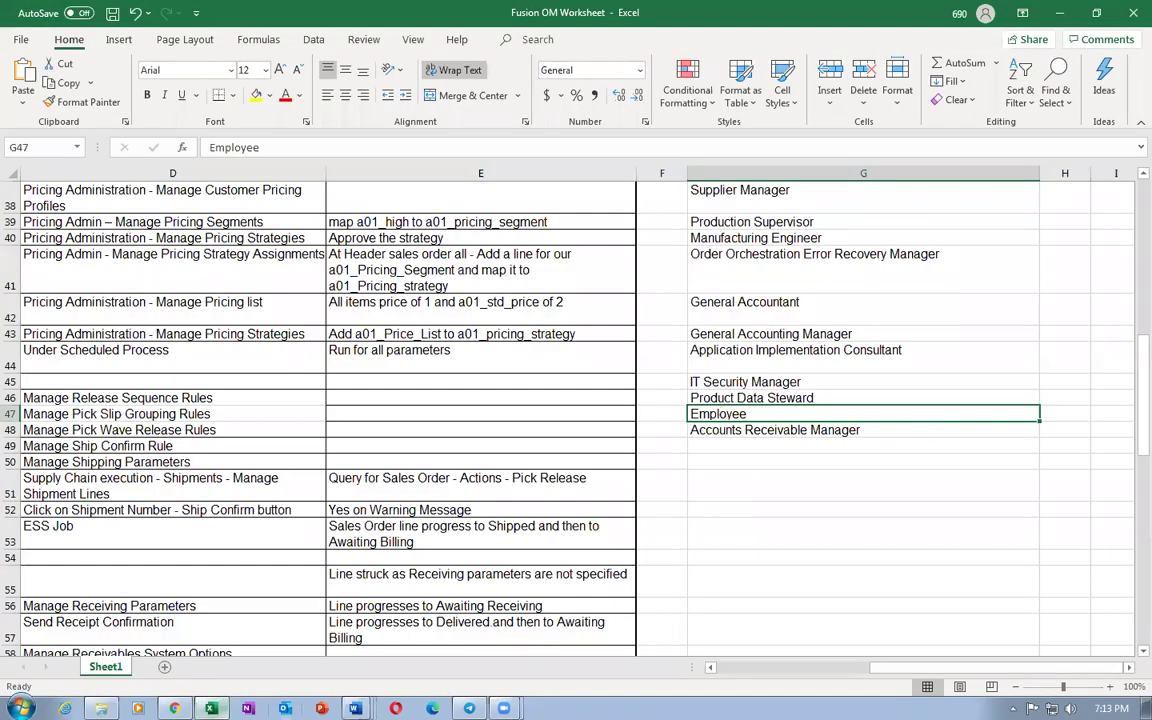
pyautogui.click(355, 708)
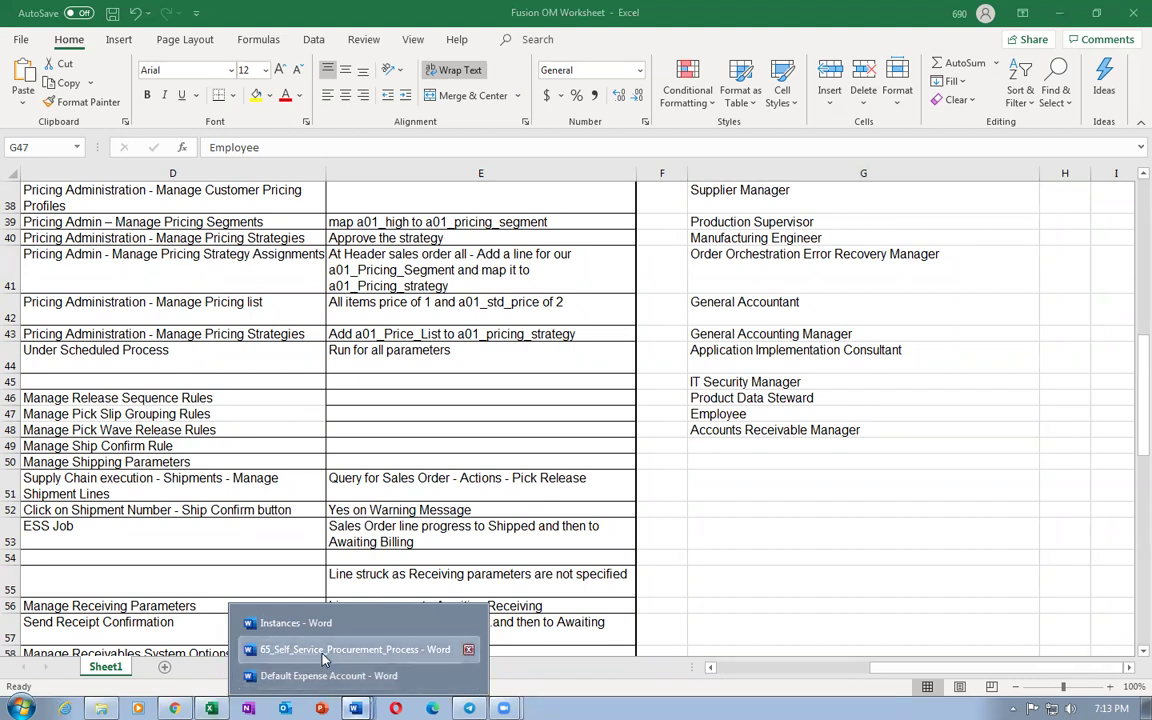
pyautogui.click(310, 649)
pyautogui.click(251, 489)
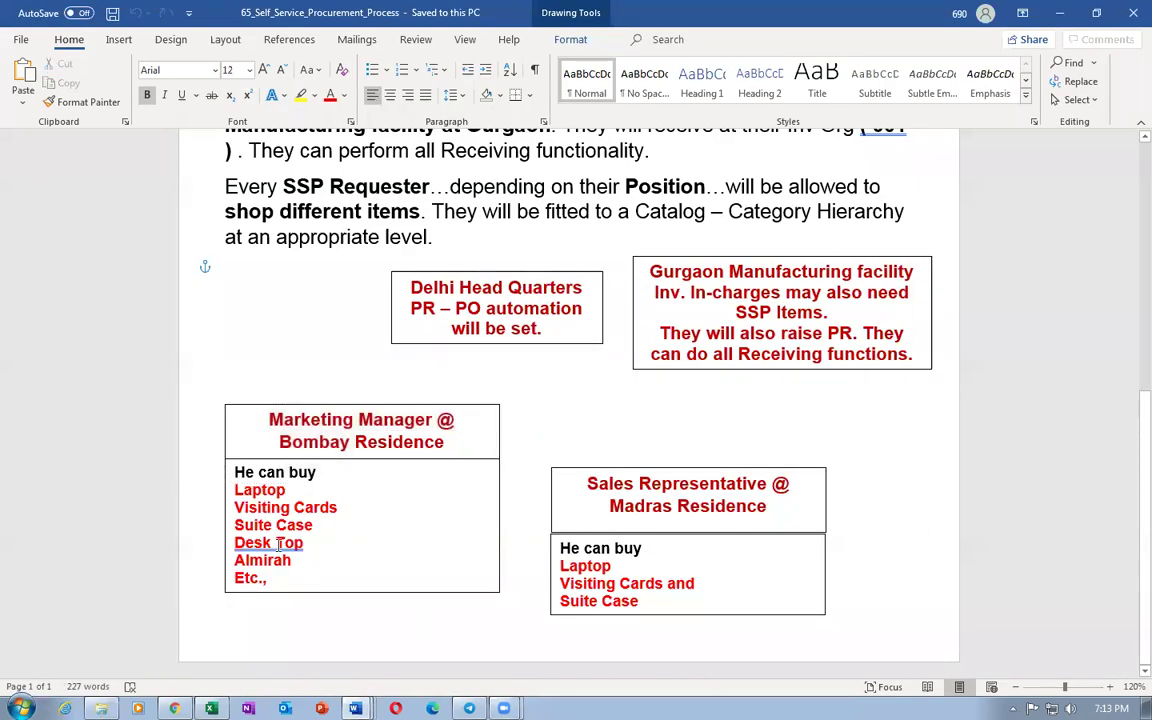
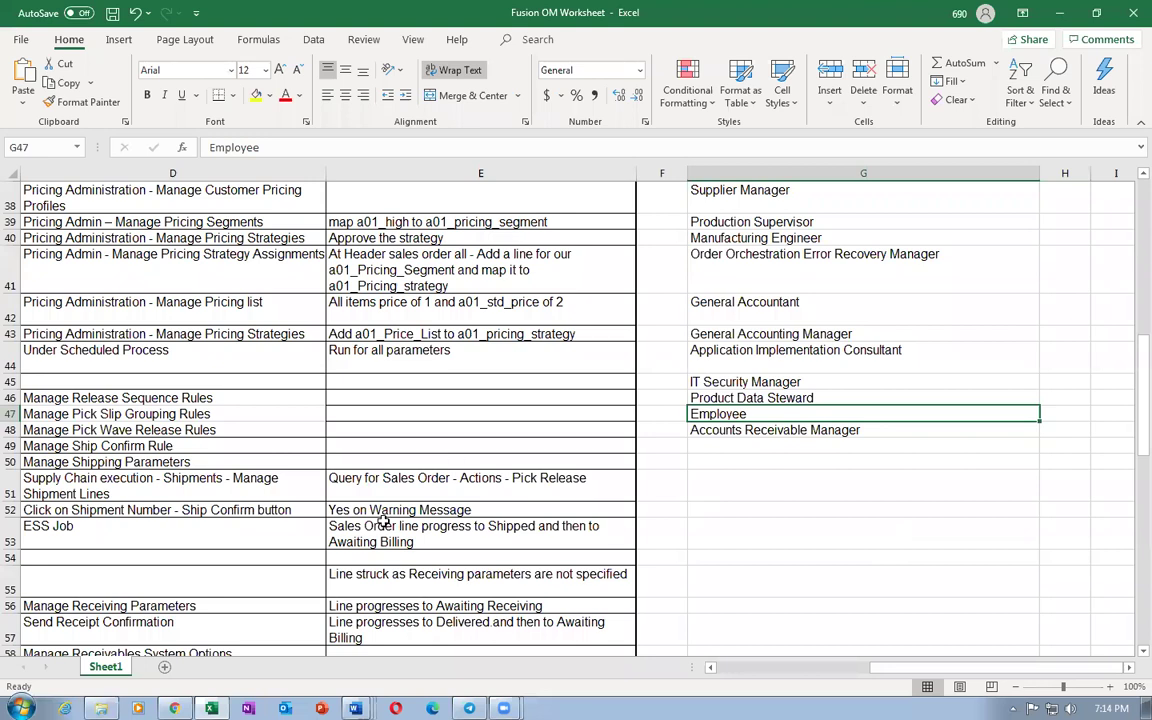
pyautogui.hotkey('alt', 'Tab')
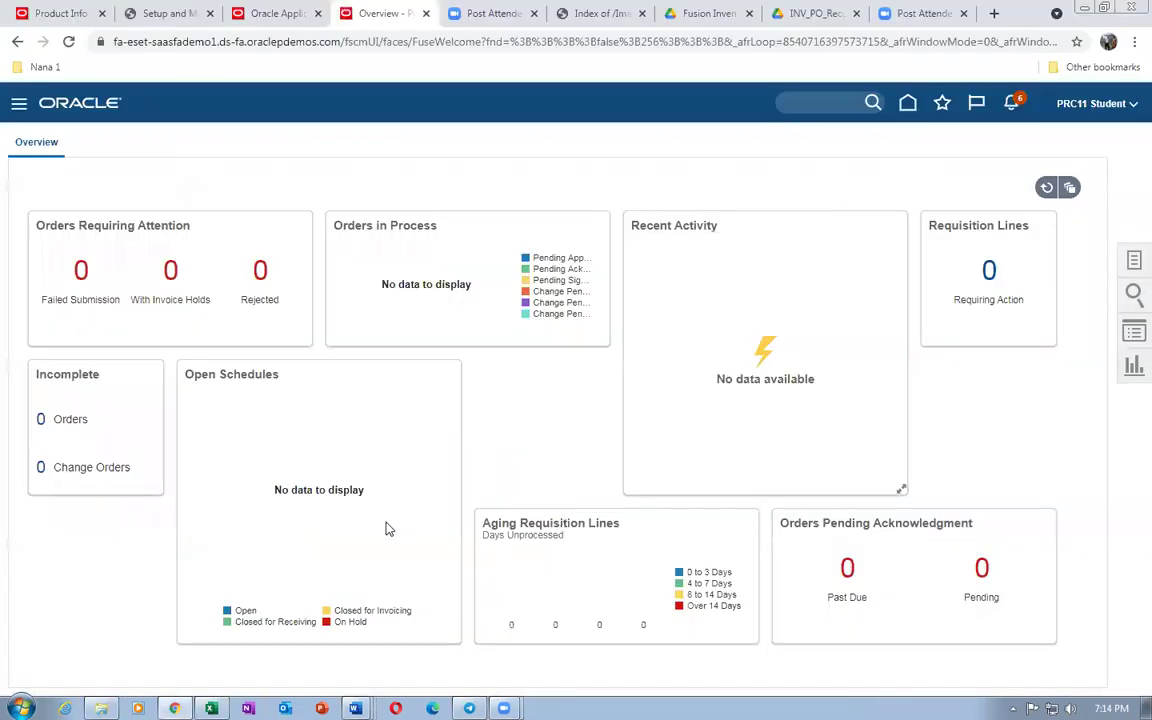
# Create a Blanket Purchase Agreement for US1 Business Unit with supplier ABC Consulting, site ABC US1 and currency USD
pyautogui.click(1133, 261)
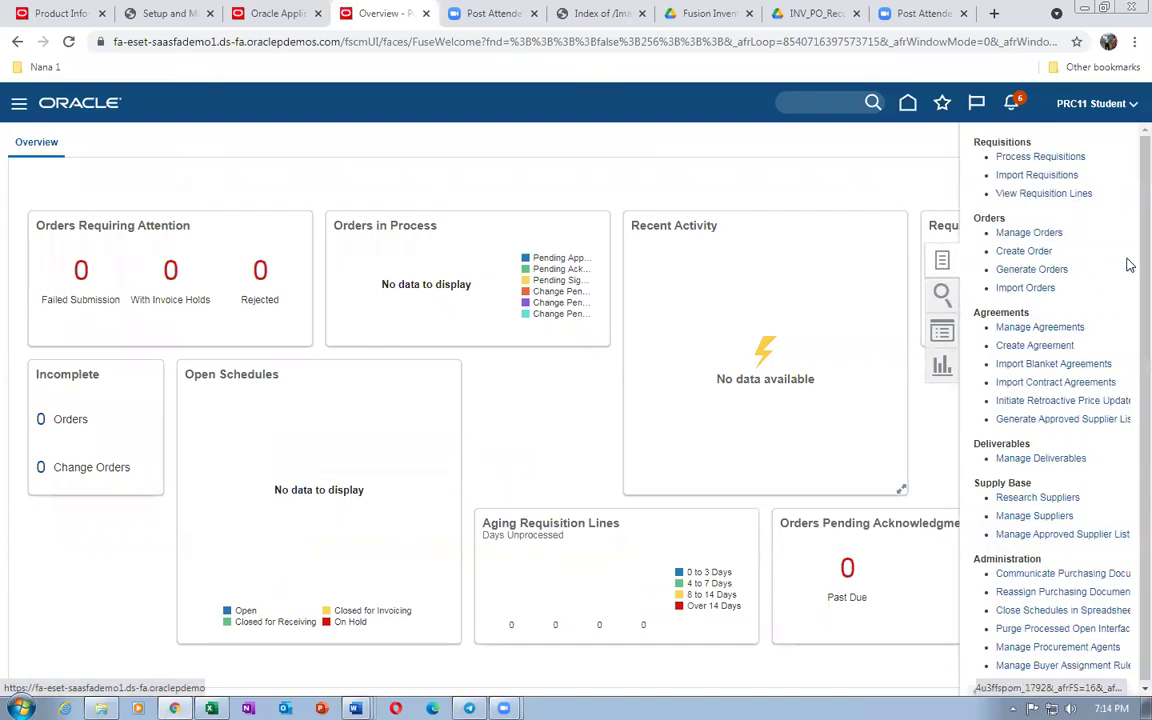
pyautogui.click(1040, 346)
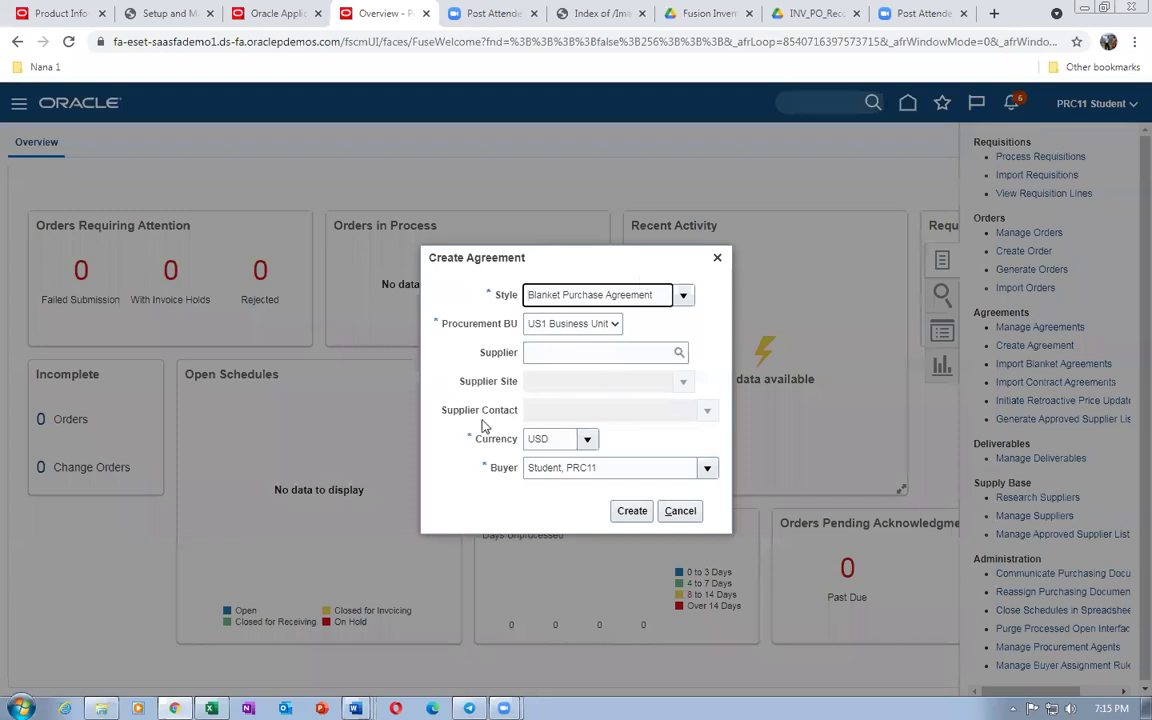
pyautogui.click(558, 353)
pyautogui.write('abc')
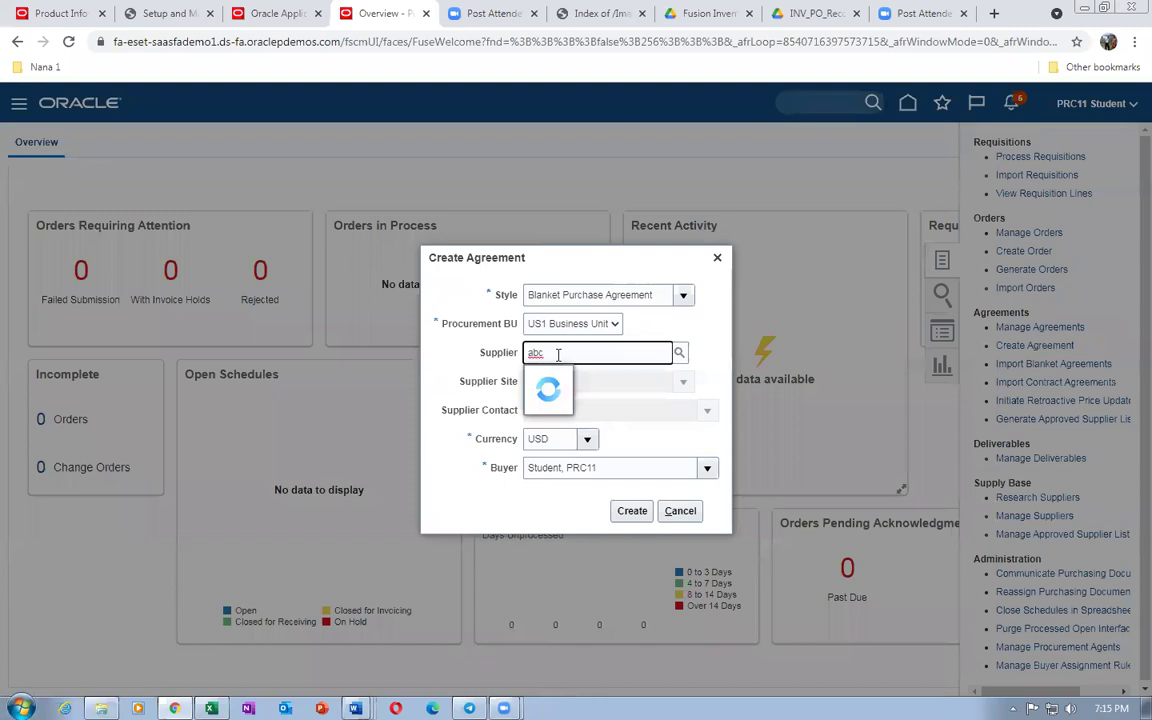
pyautogui.click(562, 406)
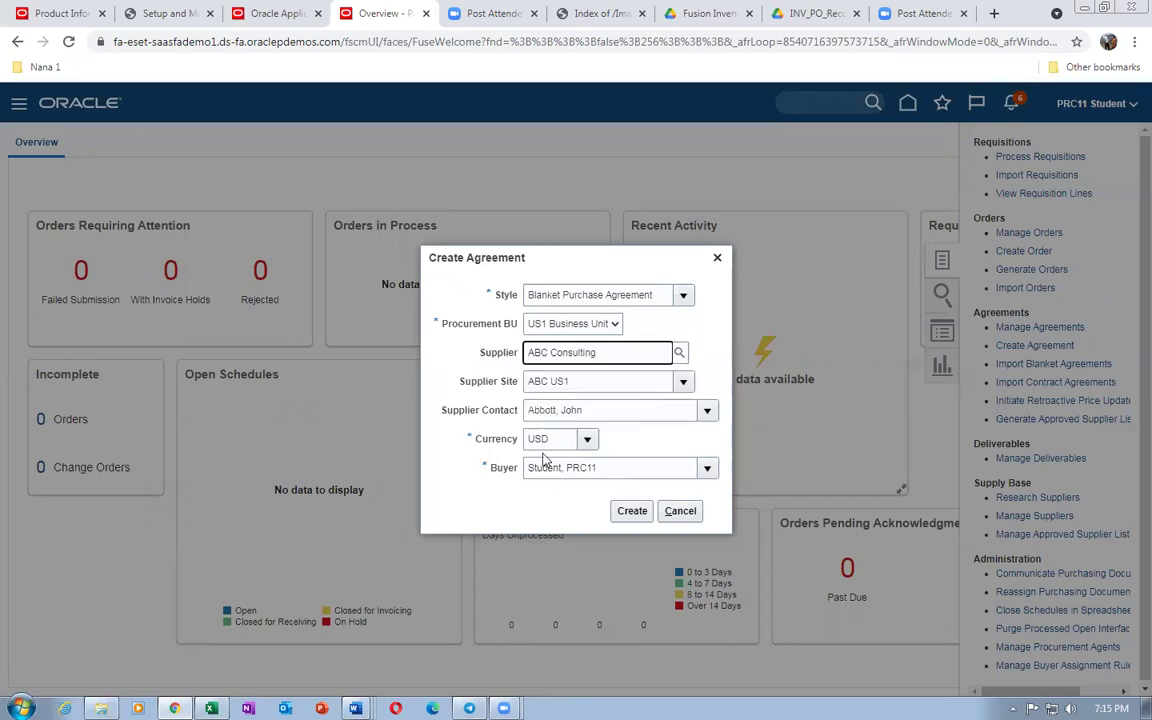
pyautogui.click(630, 511)
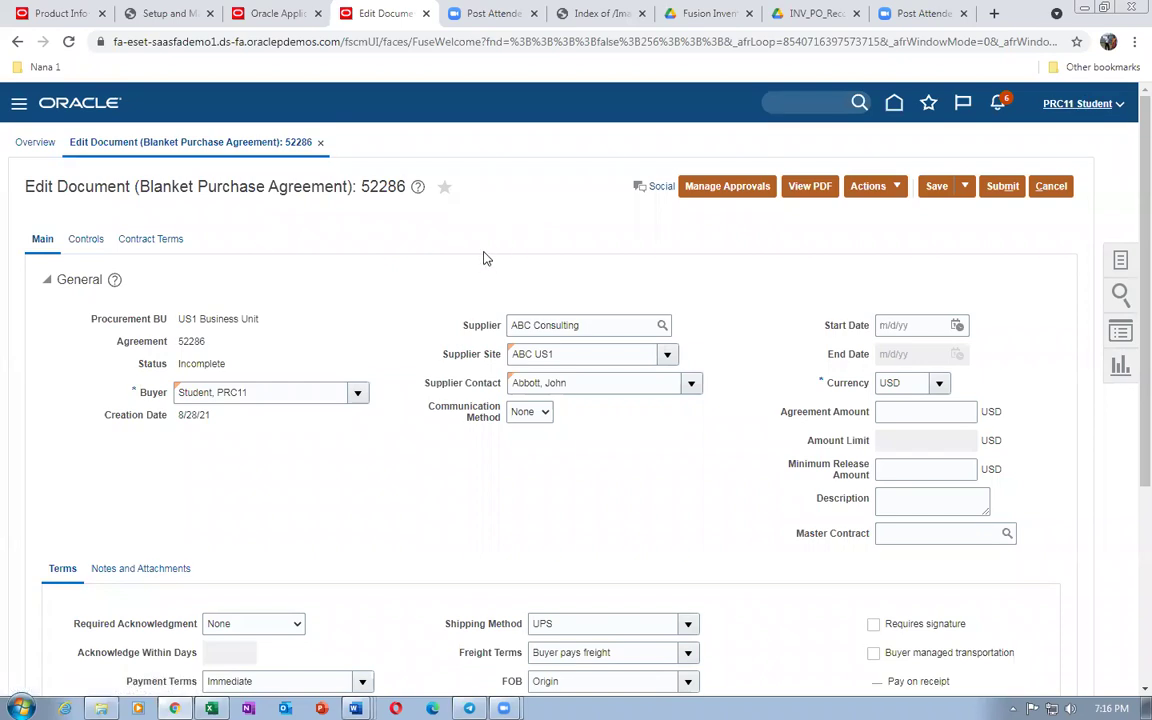
# Add an agreement line for item j10_laptop with a price of 10
pyautogui.scroll(-3, 485, 258)
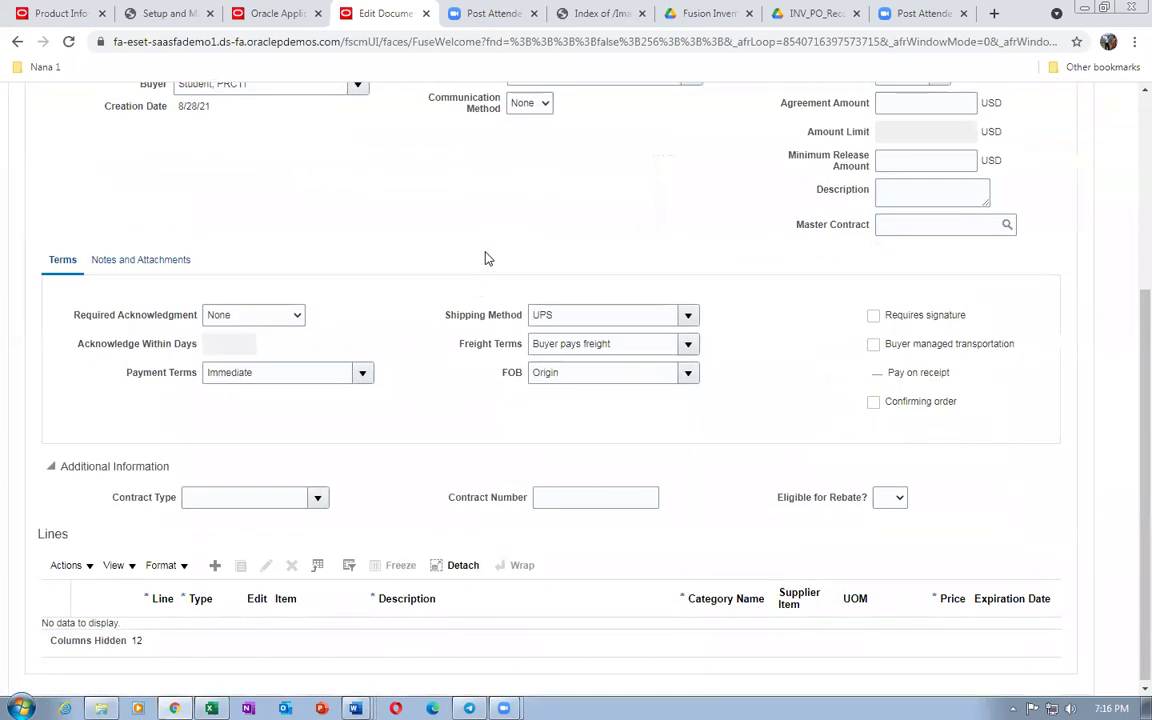
pyautogui.click(214, 565)
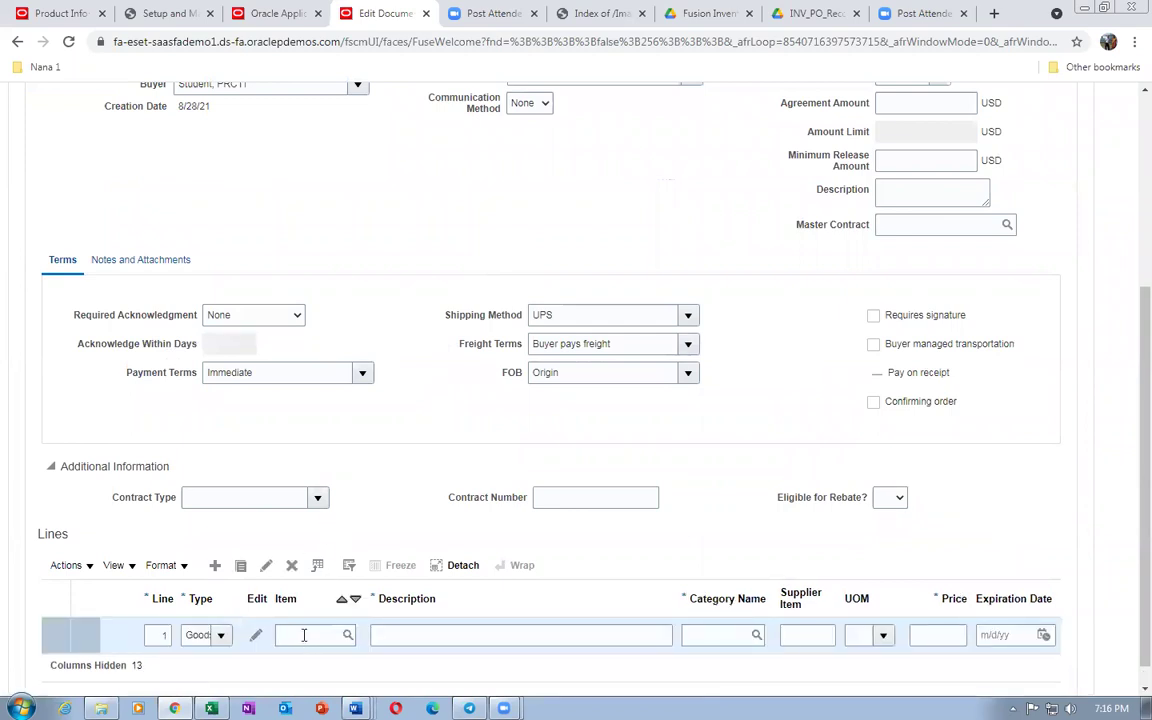
pyautogui.click(307, 635)
pyautogui.write('j10_')
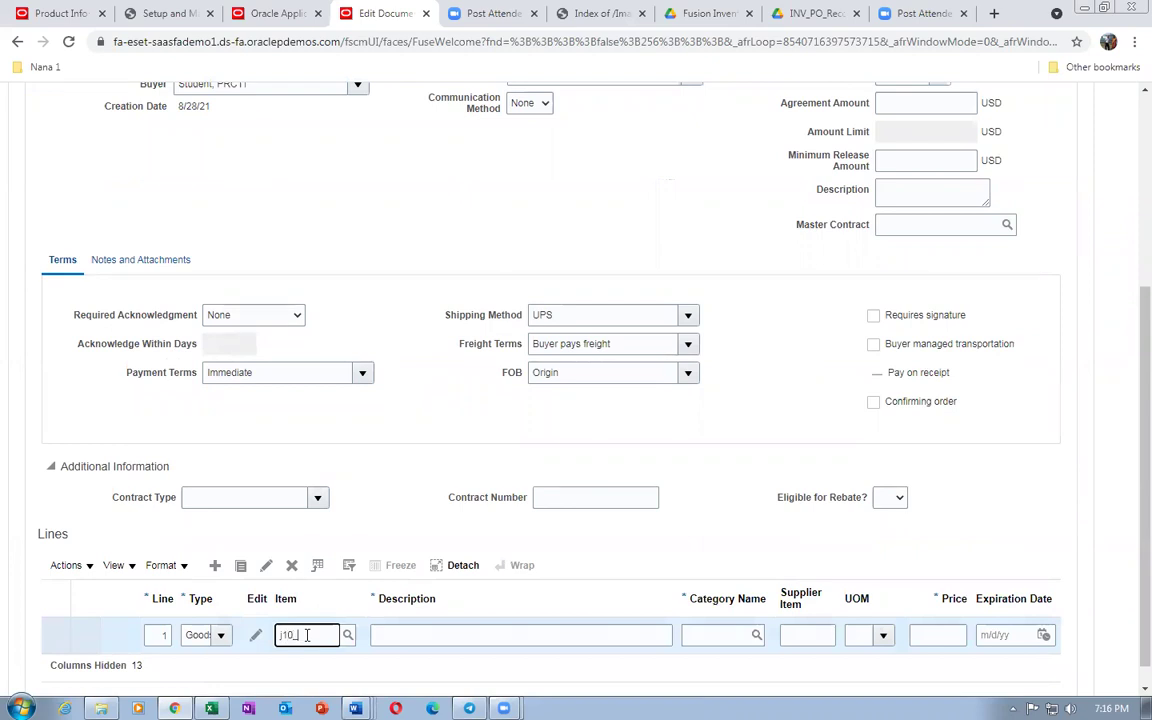
pyautogui.write('la')
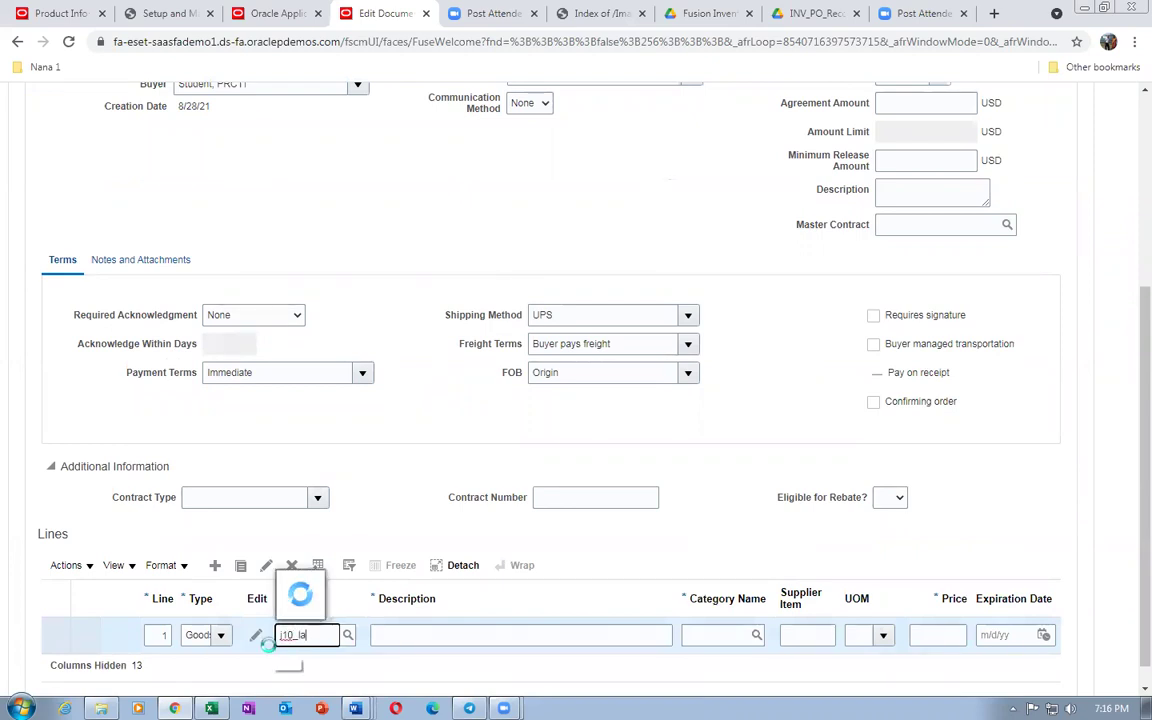
pyautogui.write('ptop')
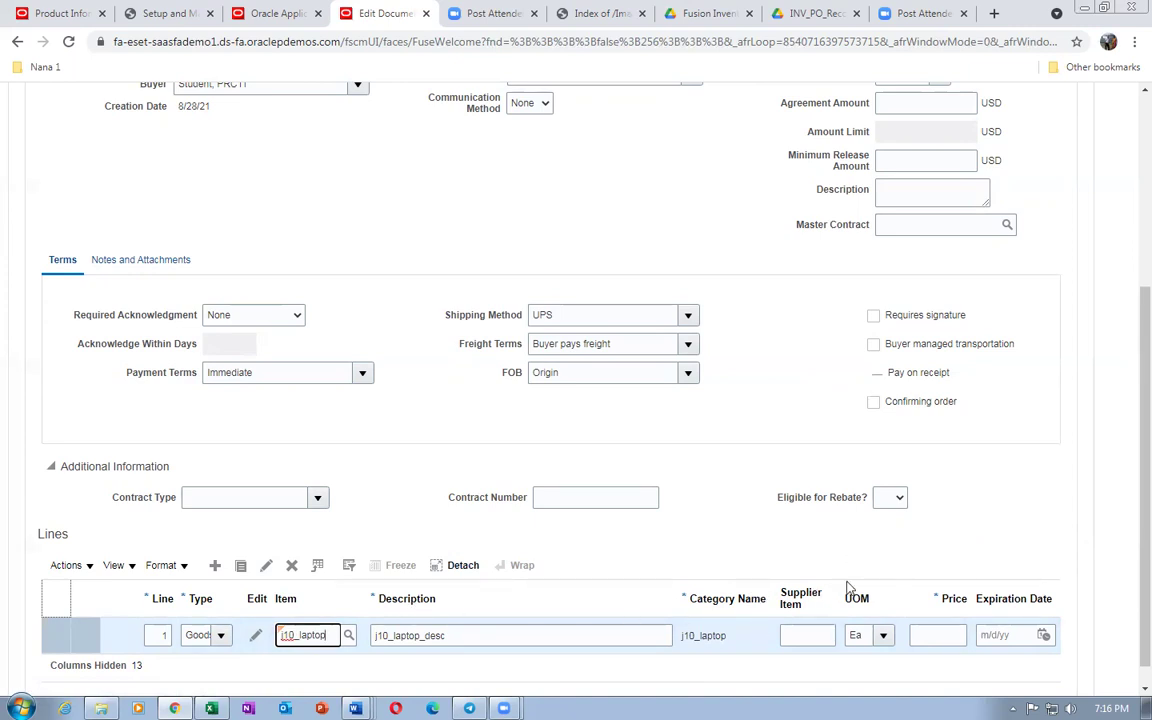
pyautogui.click(944, 636)
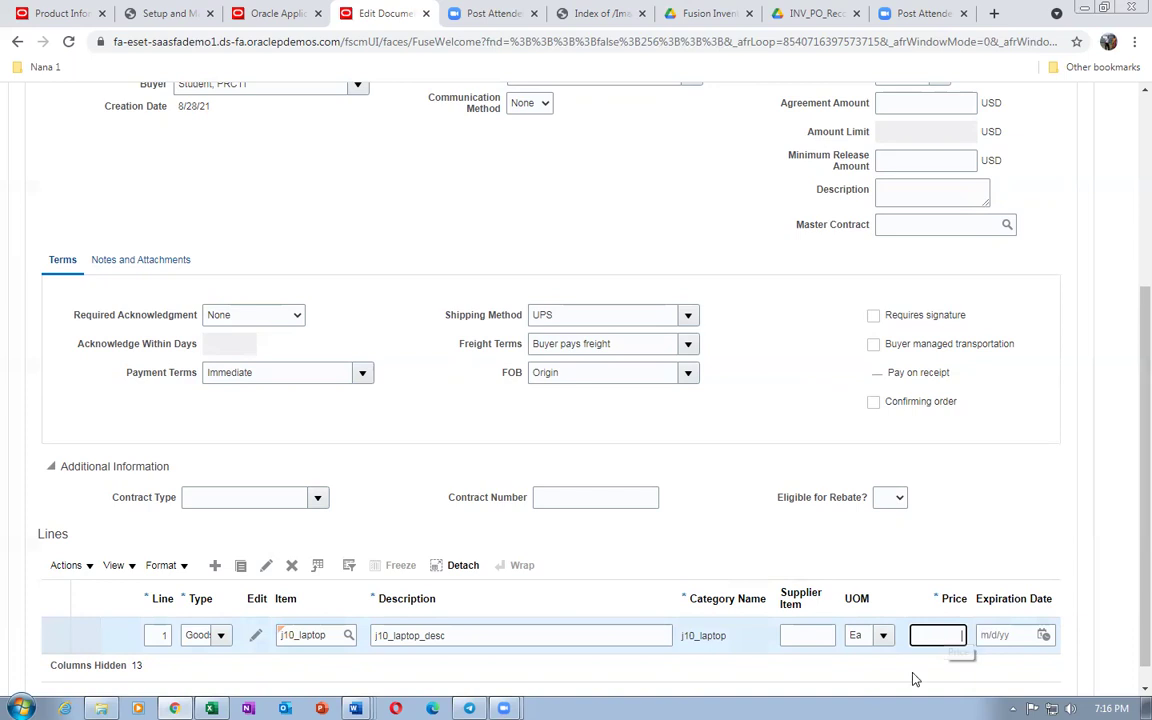
pyautogui.write('10')
pyautogui.press('Tab')
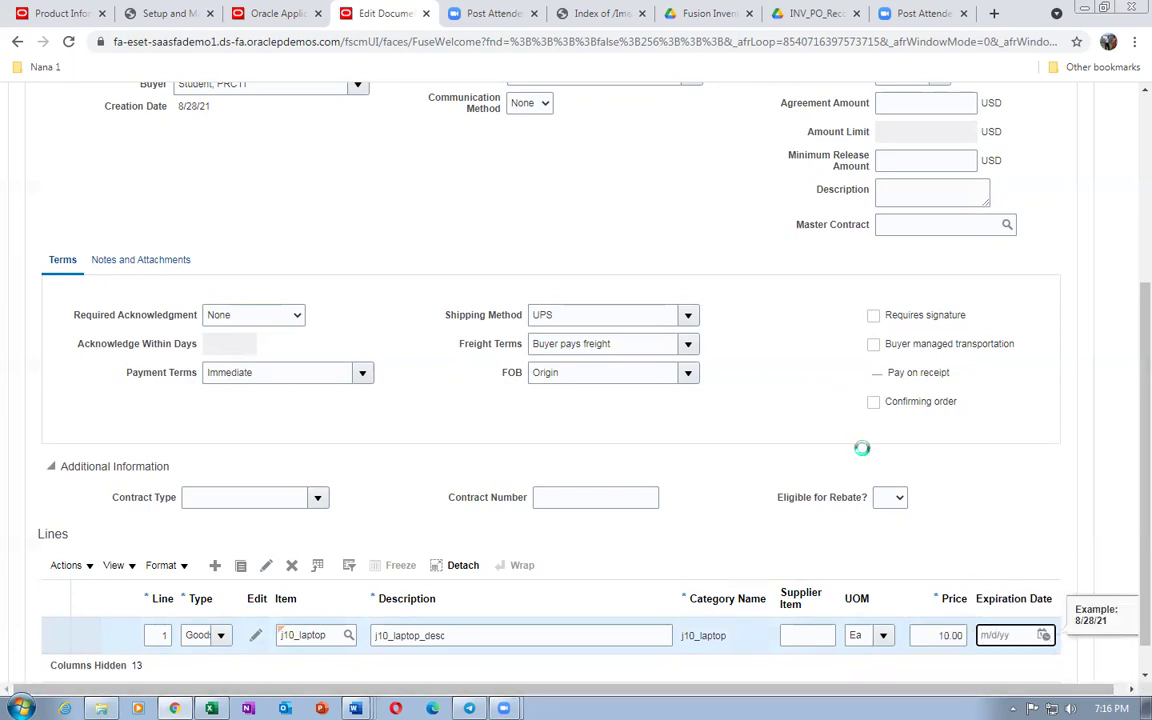
# Set the Agreement Amount of the blanket purchase agreement to 10,000,000 USD
pyautogui.scroll(3, 865, 450)
pyautogui.click(878, 343)
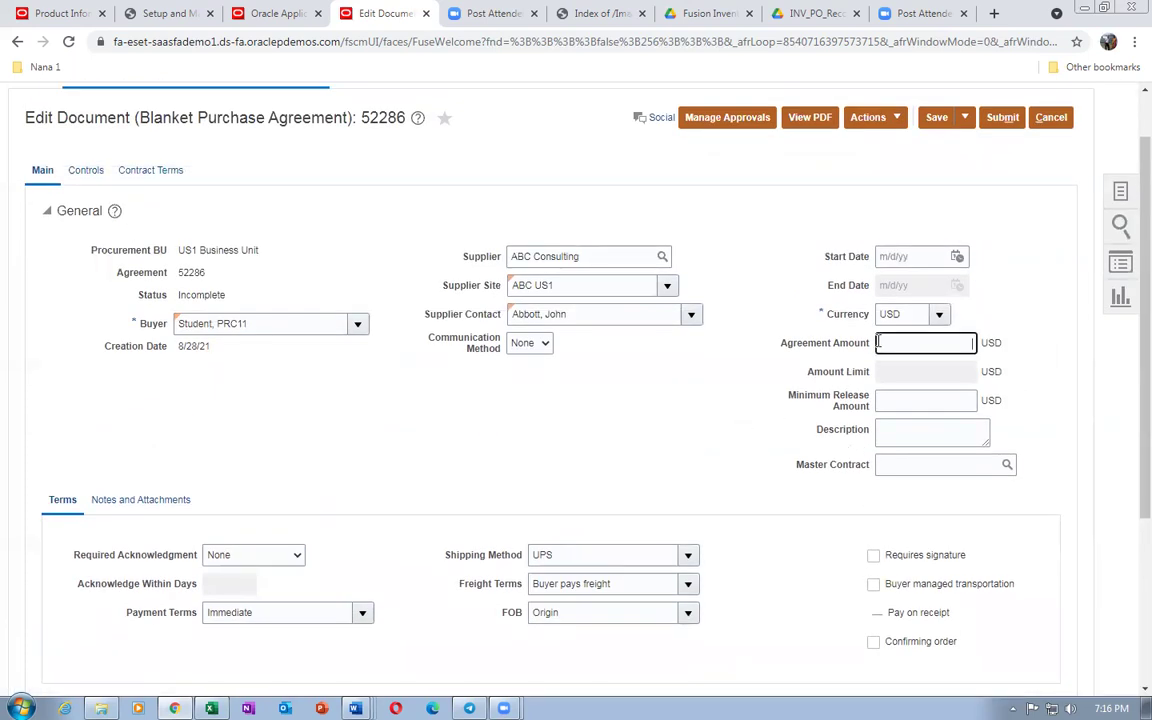
pyautogui.write('10,000,0')
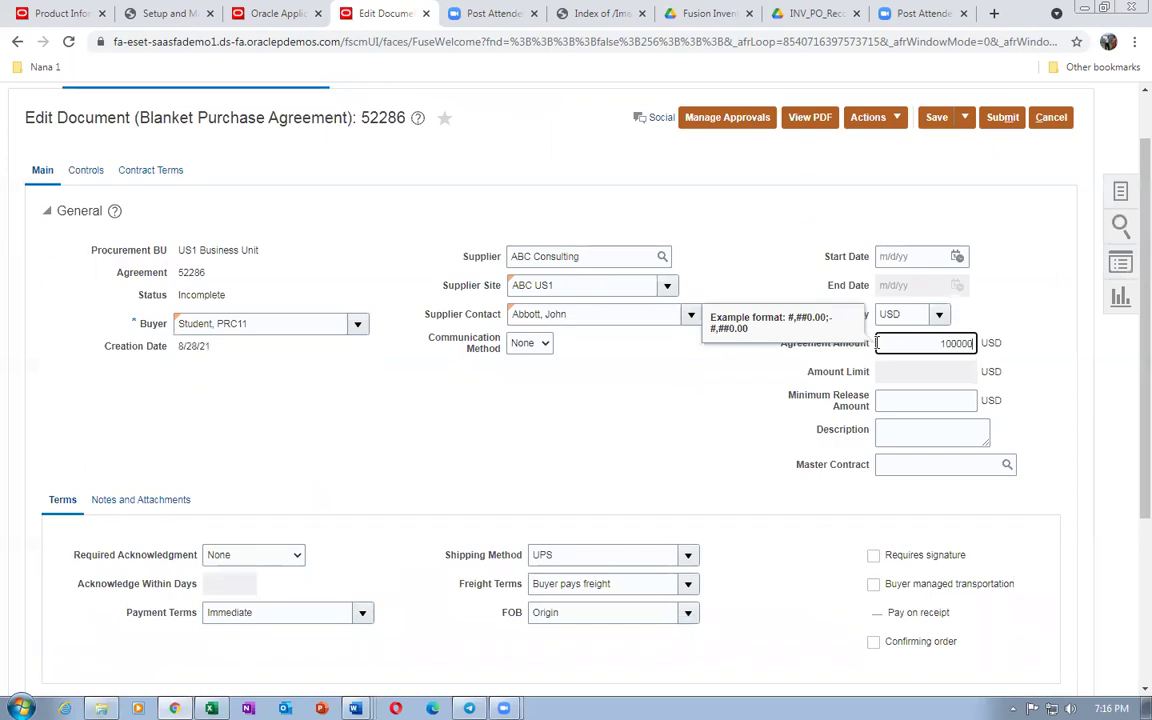
pyautogui.write('00')
pyautogui.click(572, 360)
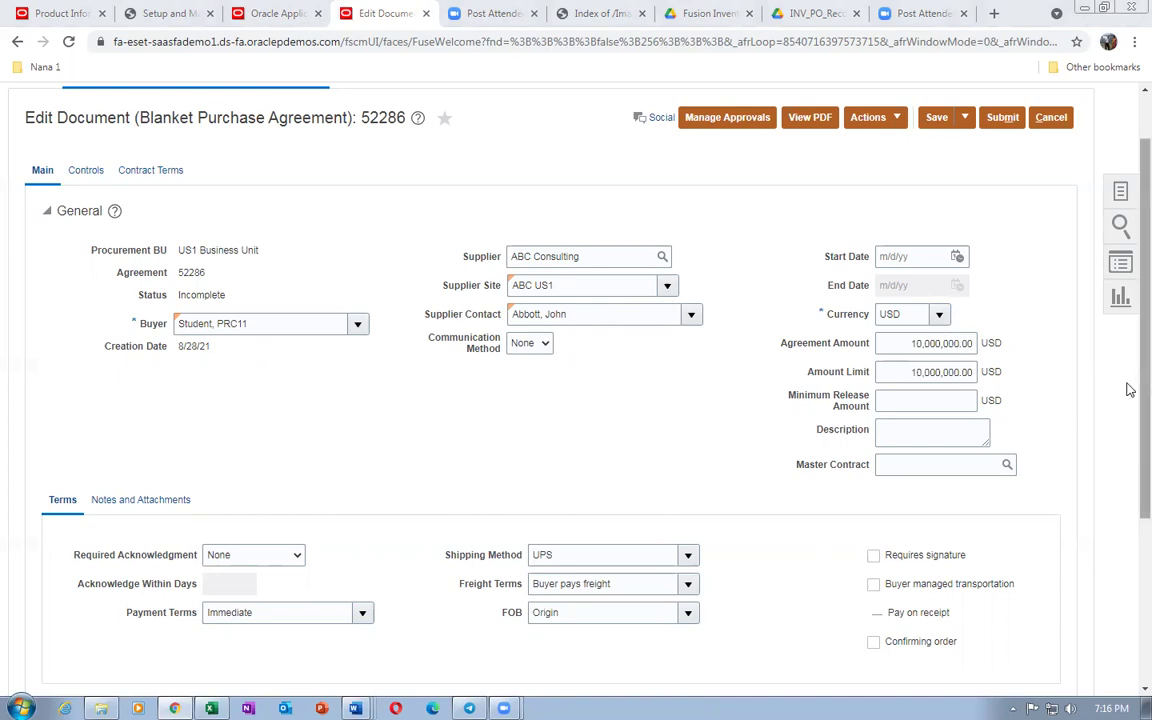
pyautogui.scroll(-5, 1130, 495)
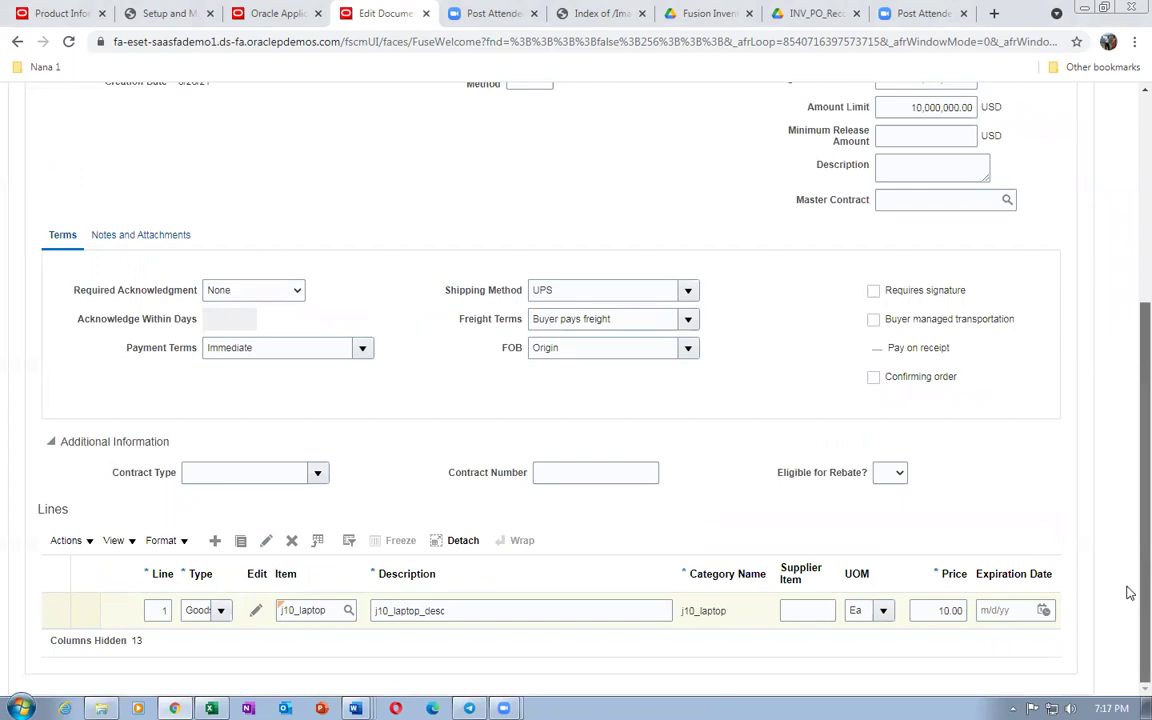
pyautogui.scroll(1, 1127, 555)
pyautogui.scroll(-1, 1127, 555)
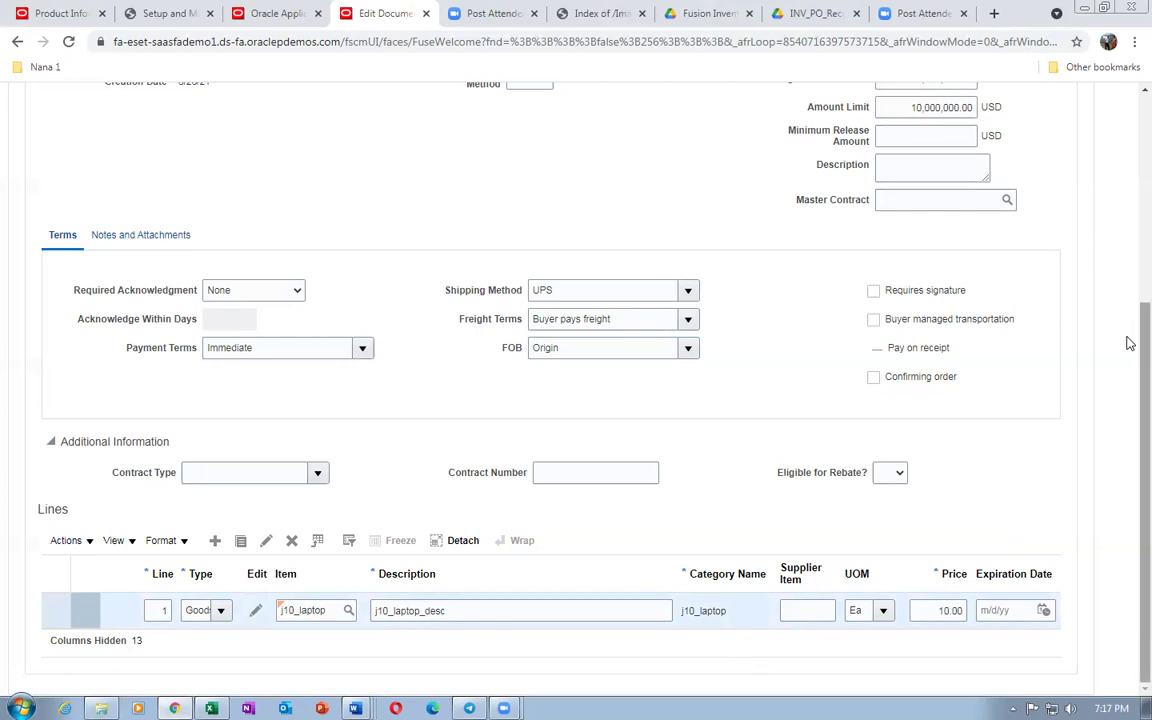
pyautogui.scroll(4, 1130, 323)
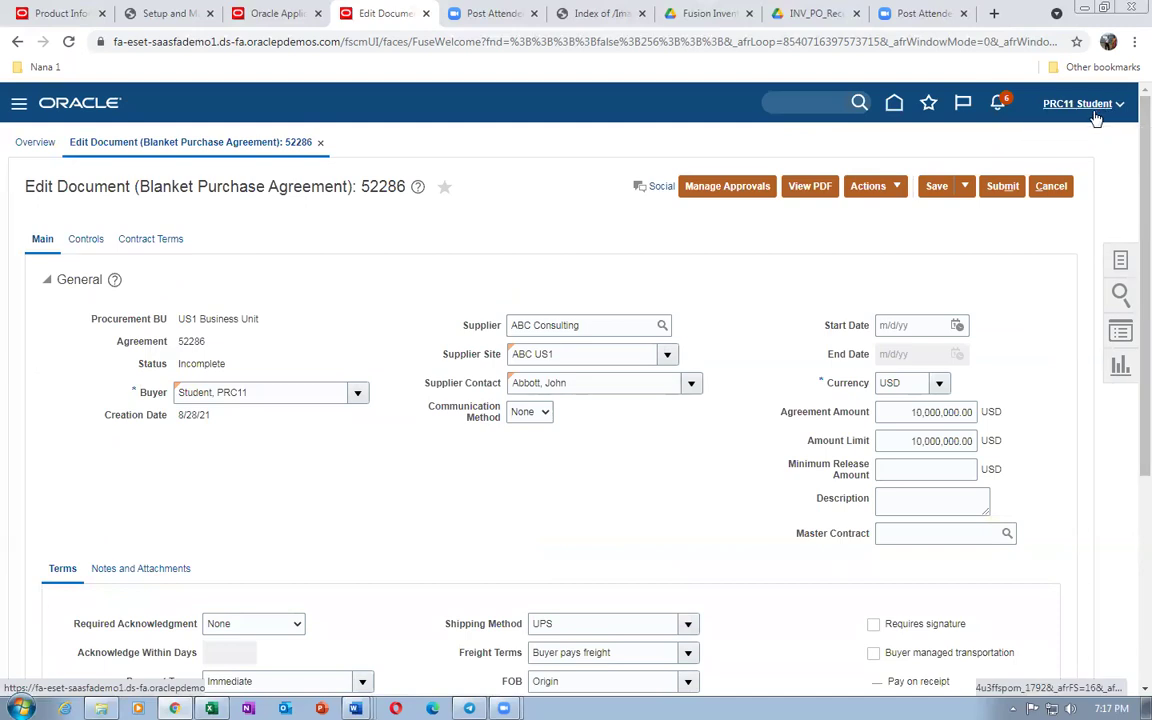
# Duplicate the agreement's browser tab and open the task search in Setup and Maintenance there
pyautogui.rightClick(375, 14)
pyautogui.click(410, 128)
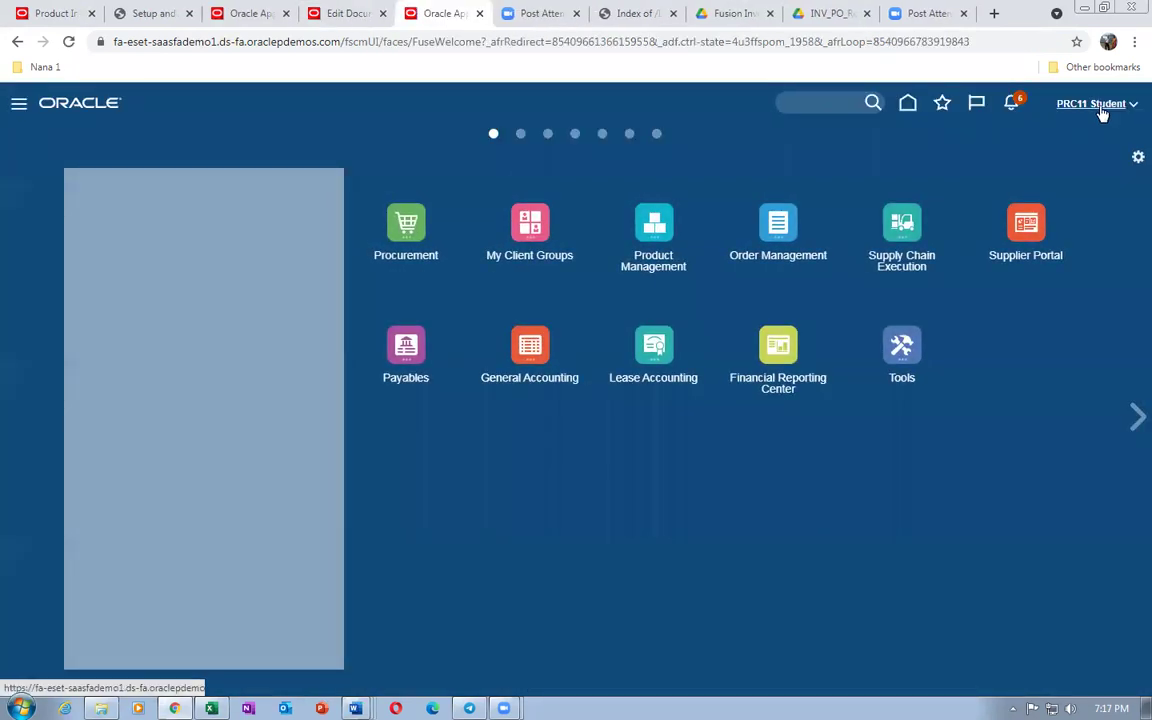
pyautogui.click(1100, 104)
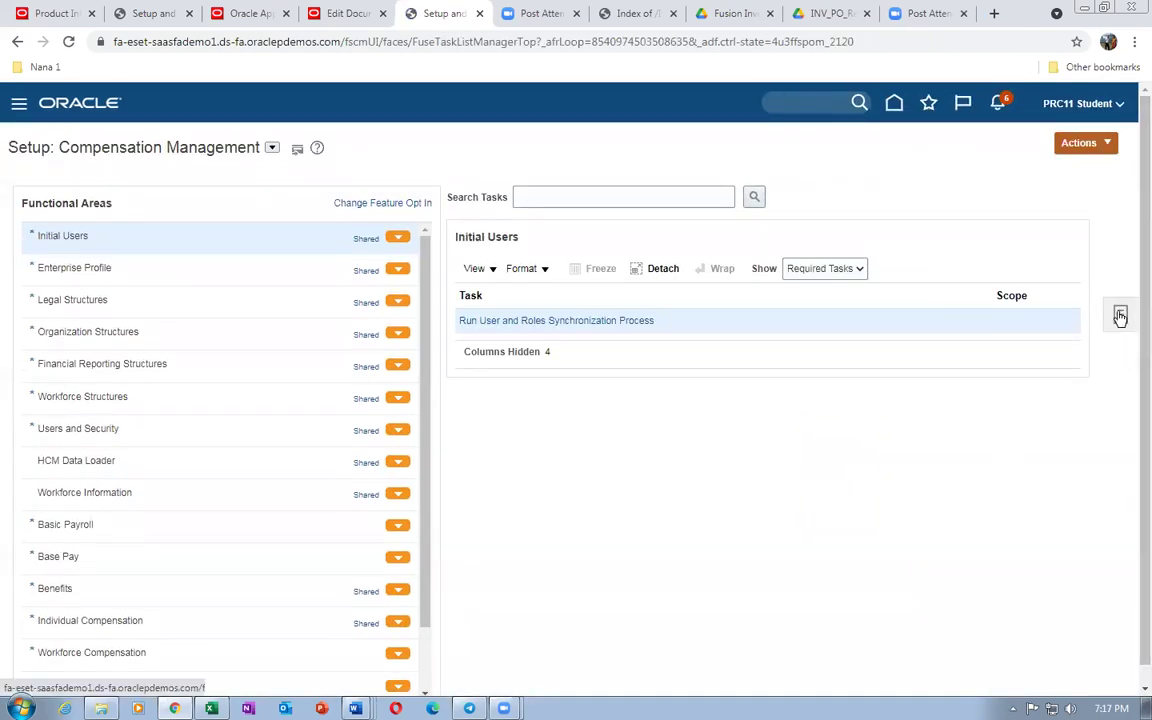
pyautogui.click(1120, 316)
pyautogui.click(1002, 351)
# Search the setup tasks for man%user% and open the Manage Users task
pyautogui.click(283, 189)
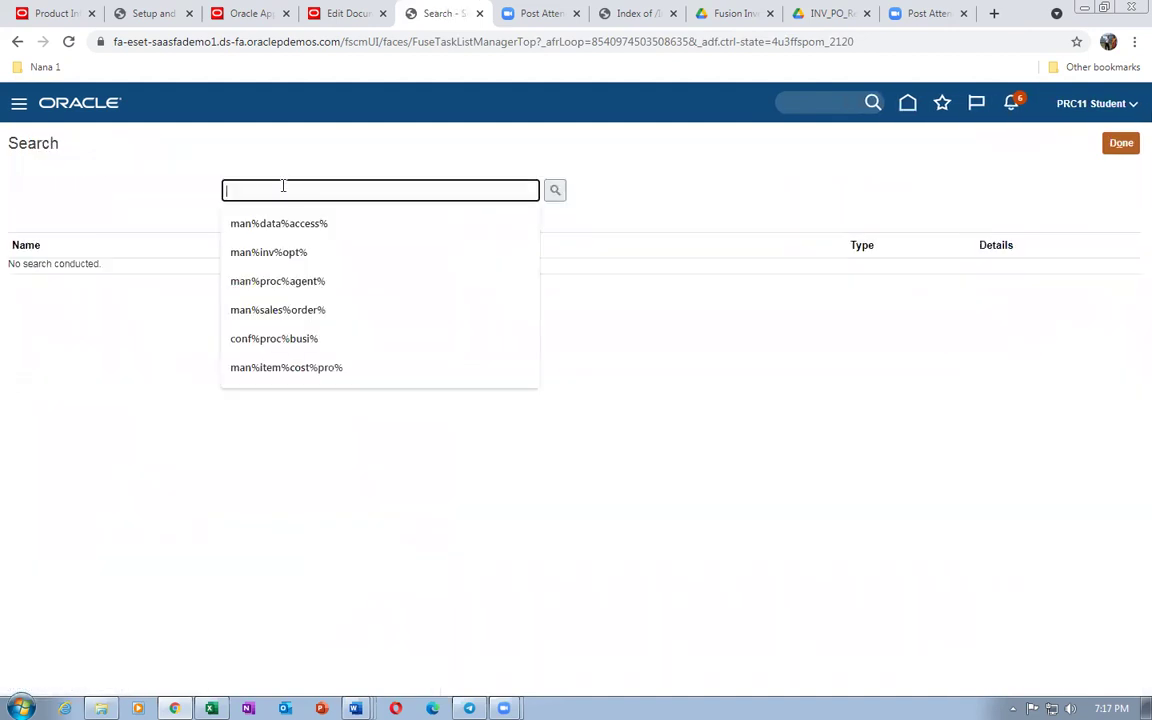
pyautogui.write('man%use')
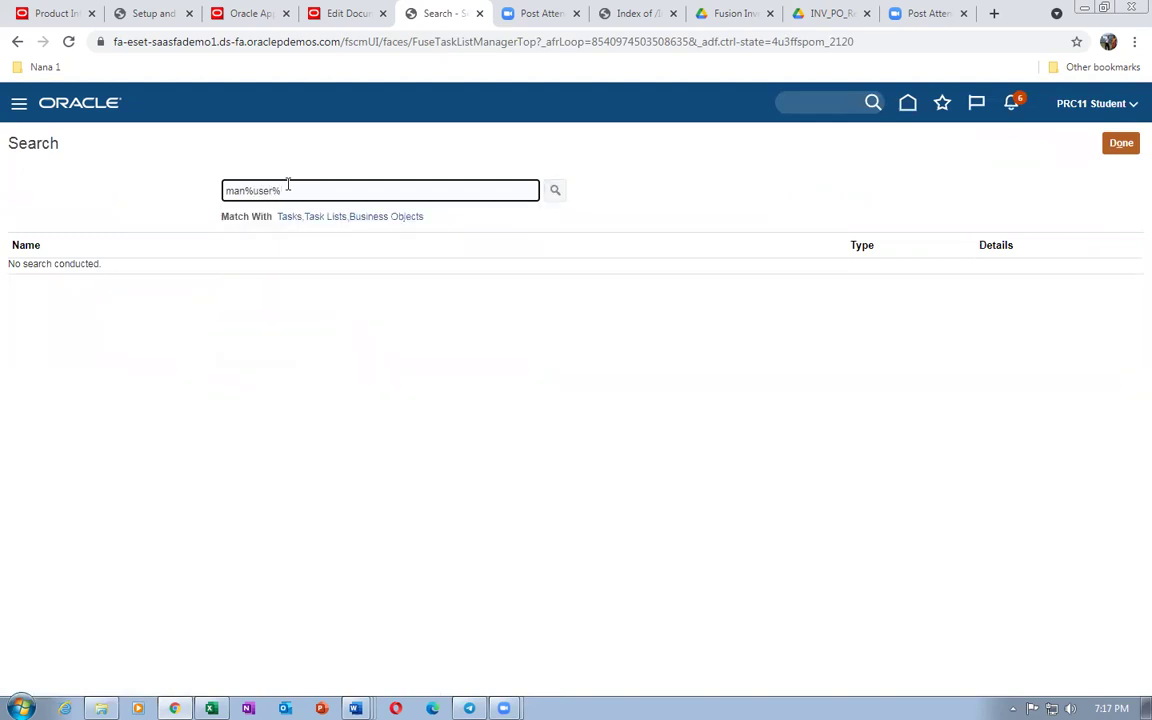
pyautogui.write('r%')
pyautogui.press('Return')
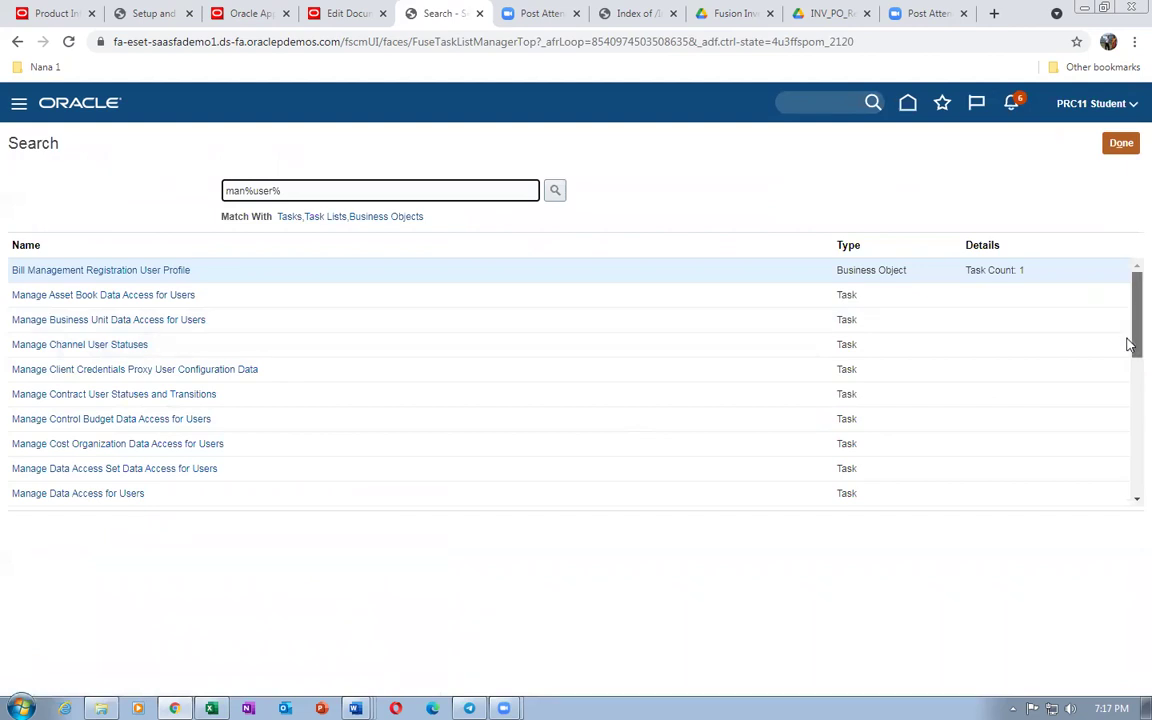
pyautogui.moveTo(1131, 347); pyautogui.dragTo(1131, 492)
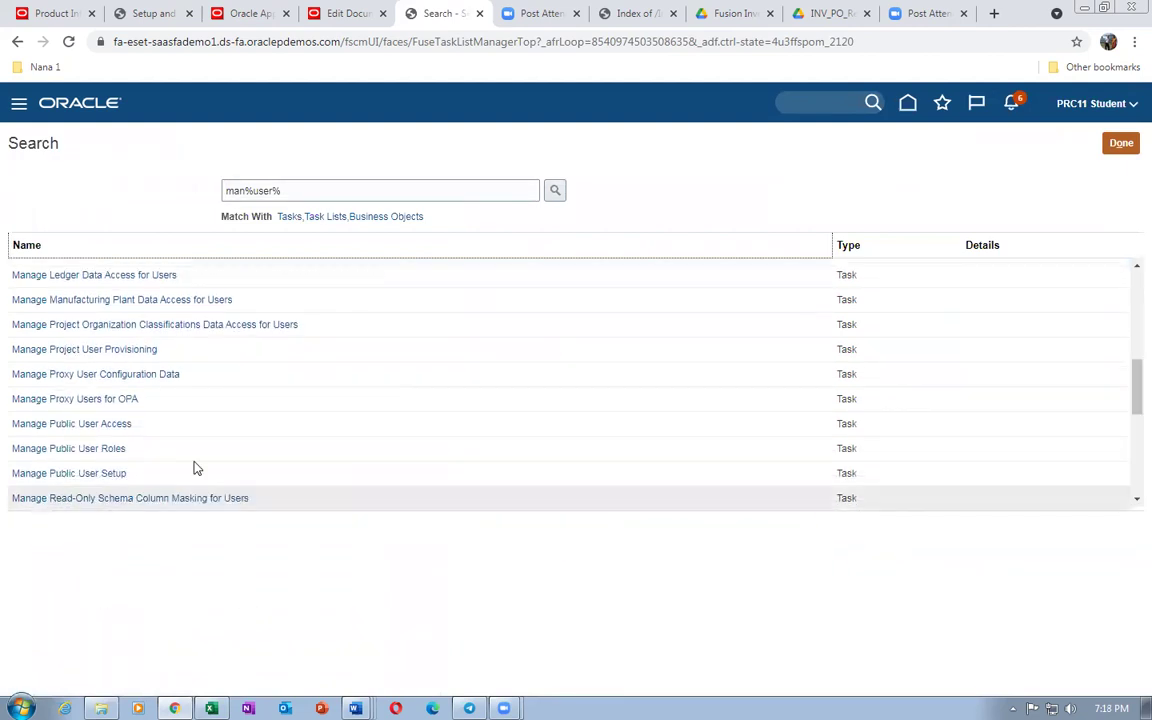
pyautogui.scroll(-8, 95, 403)
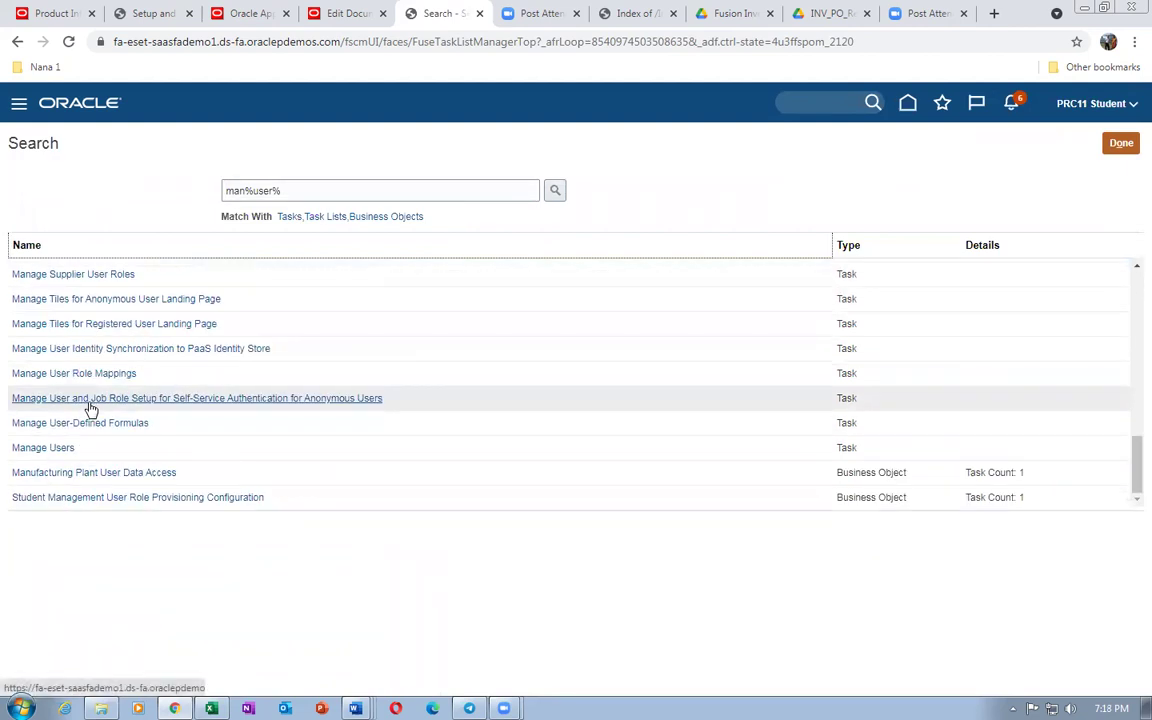
pyautogui.click(30, 448)
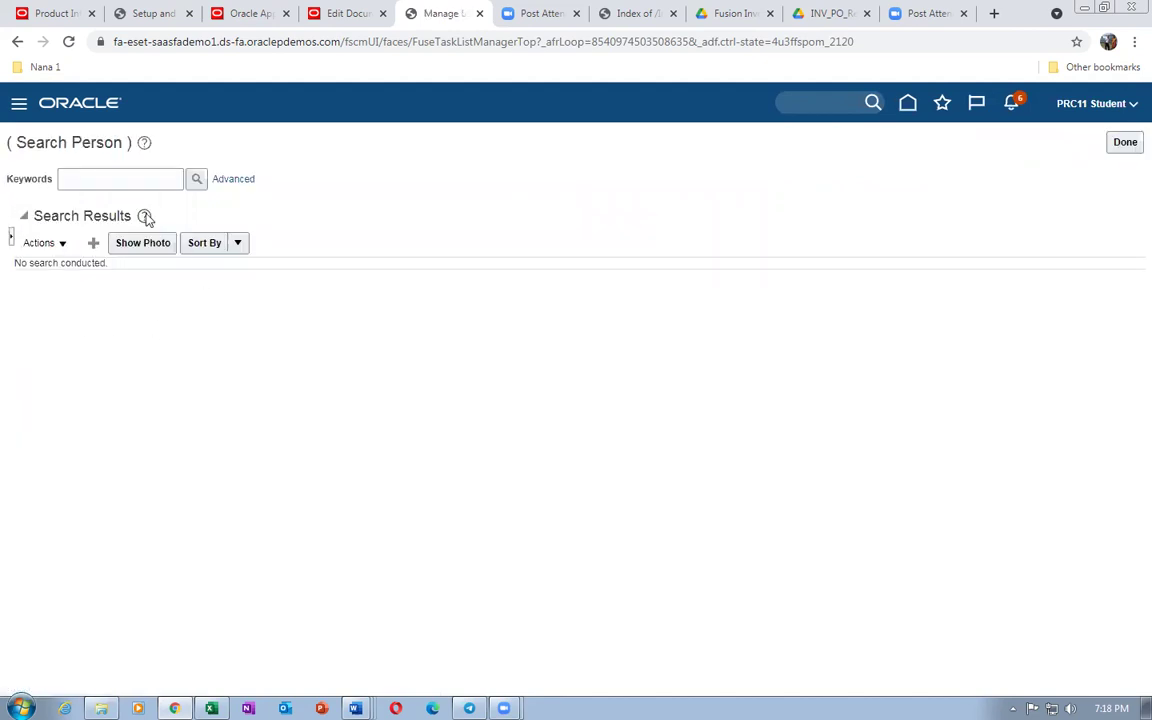
# Search for the signed-in student account in the person search, browsing the broader matches before searching by its full name
pyautogui.click(90, 177)
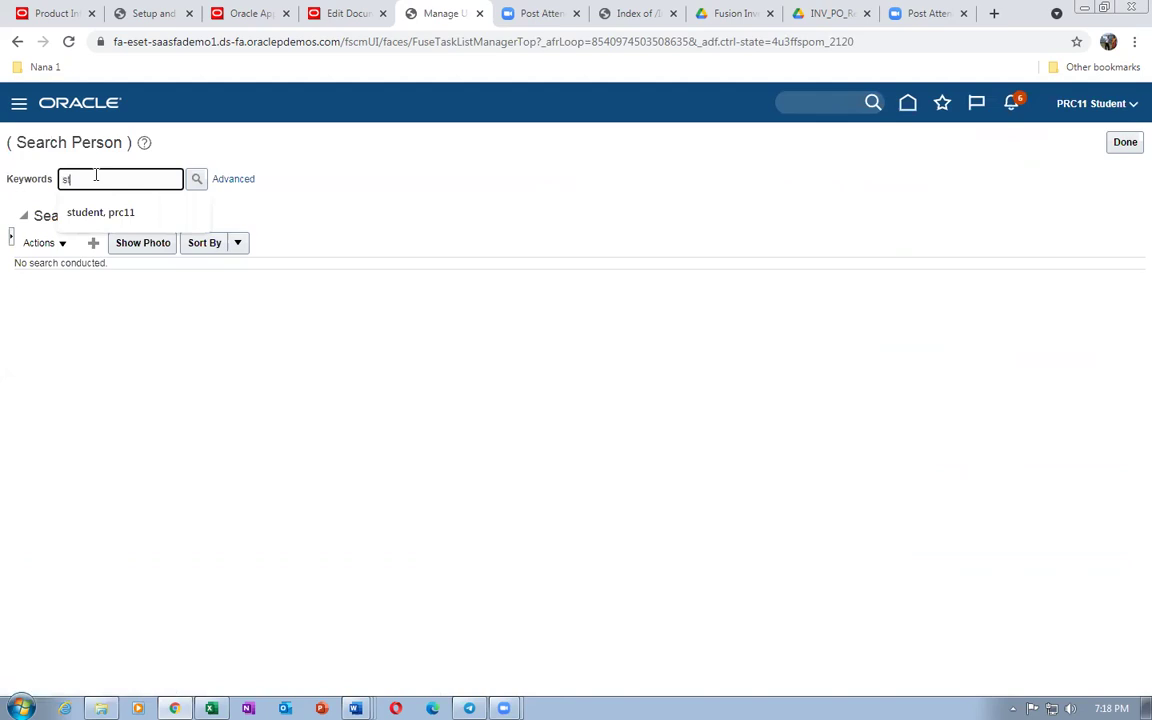
pyautogui.write('dent, prc')
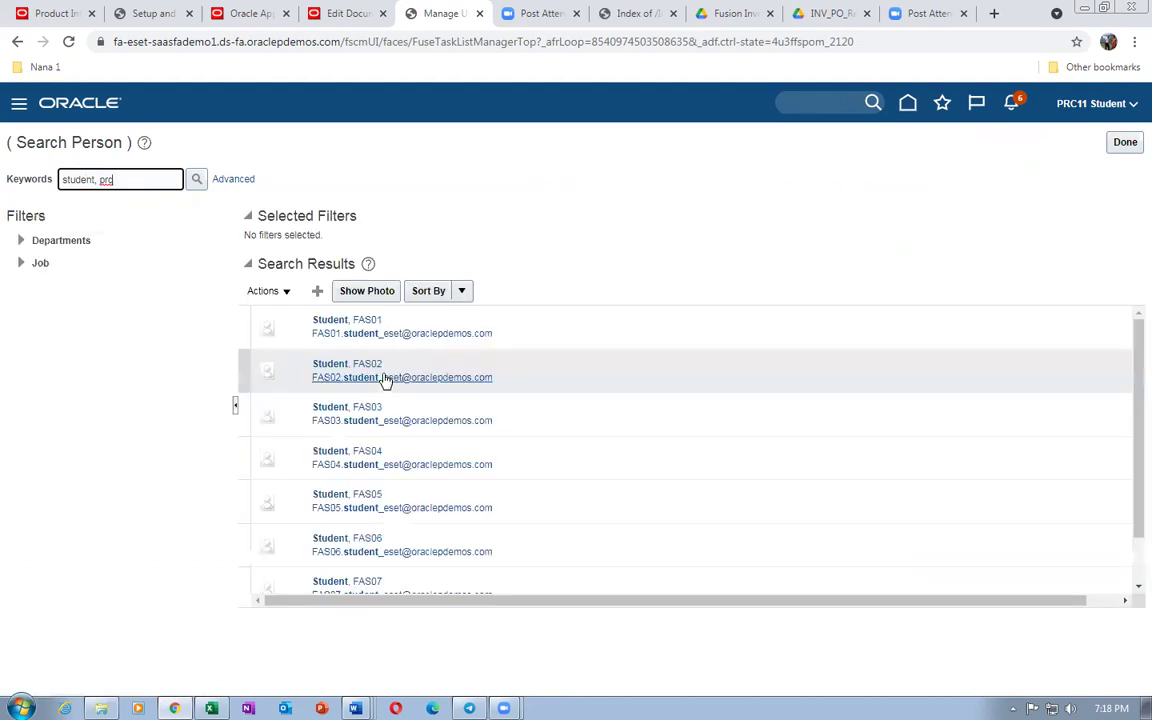
pyautogui.scroll(-3, 397, 449)
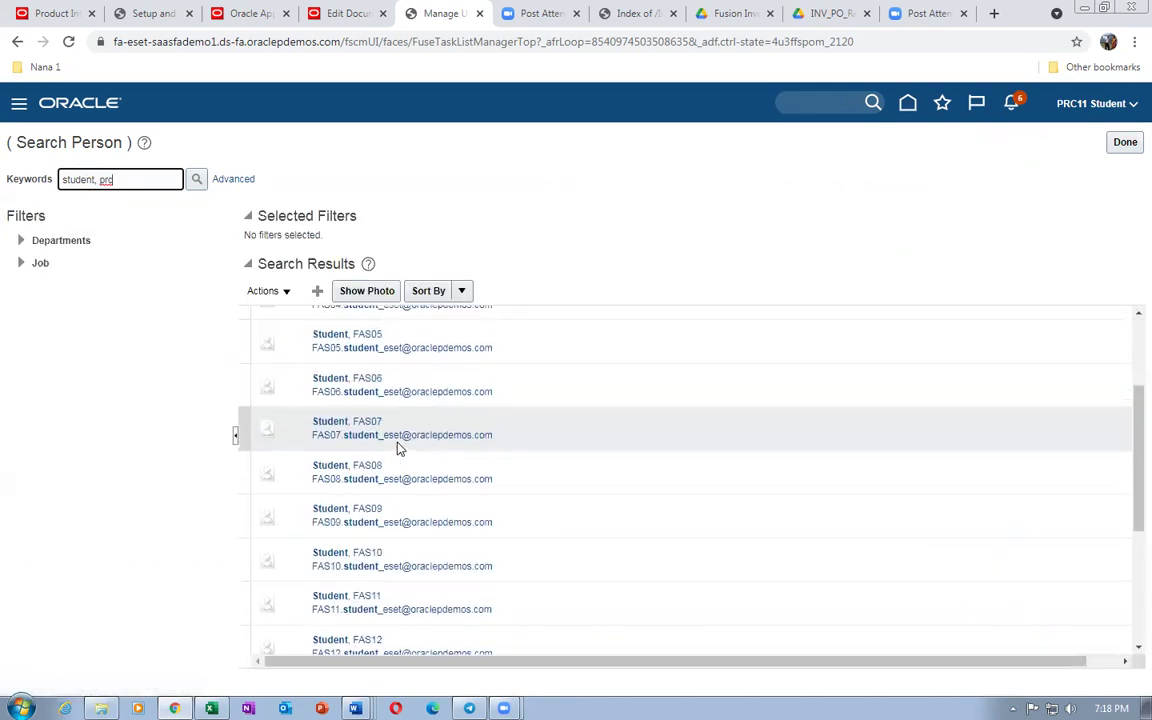
pyautogui.scroll(-2, 397, 449)
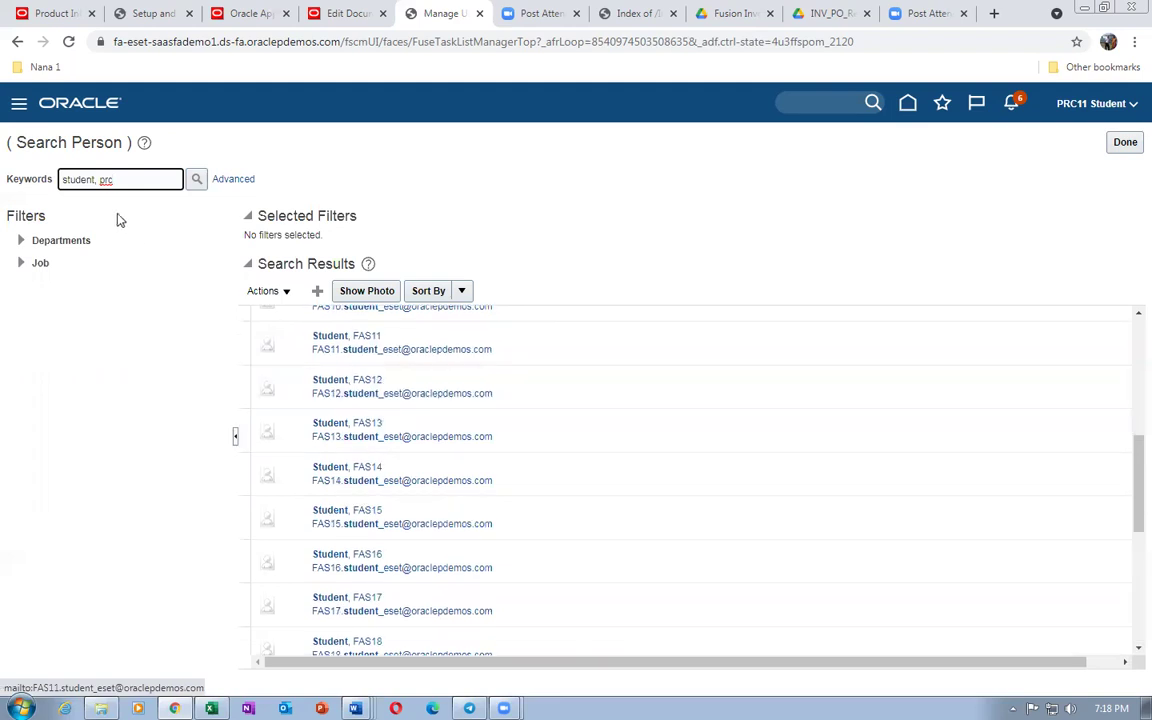
pyautogui.scroll(-2, 470, 506)
pyautogui.scroll(-3, 470, 506)
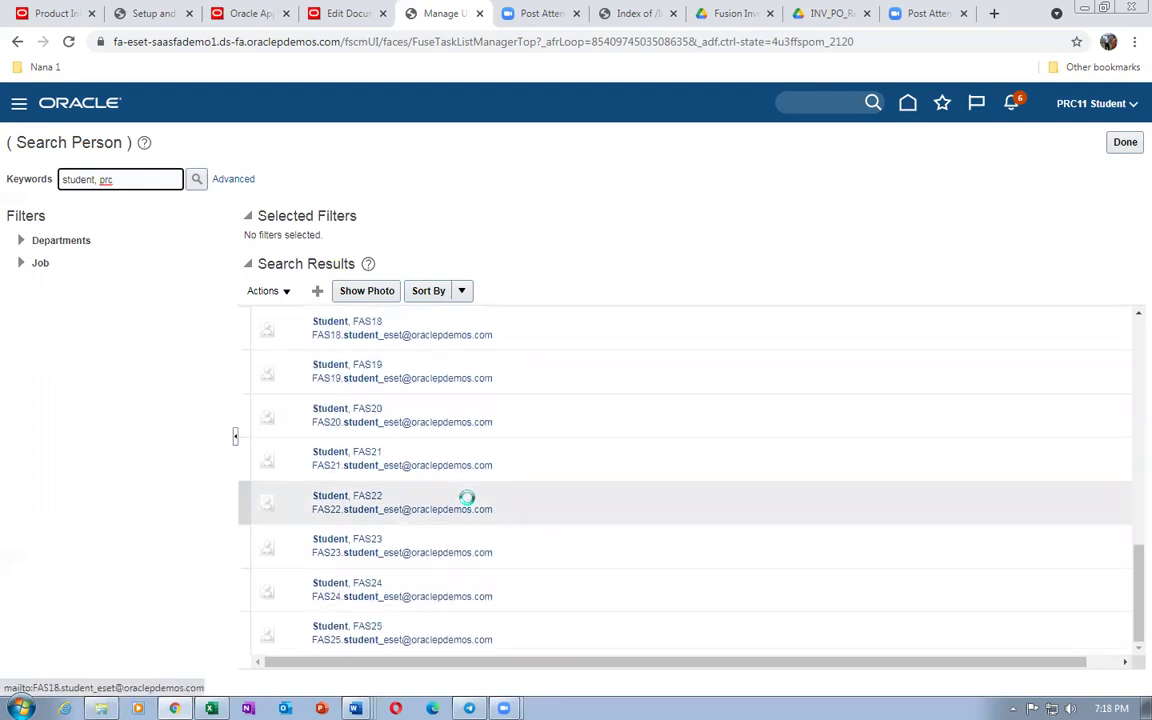
pyautogui.click(115, 181)
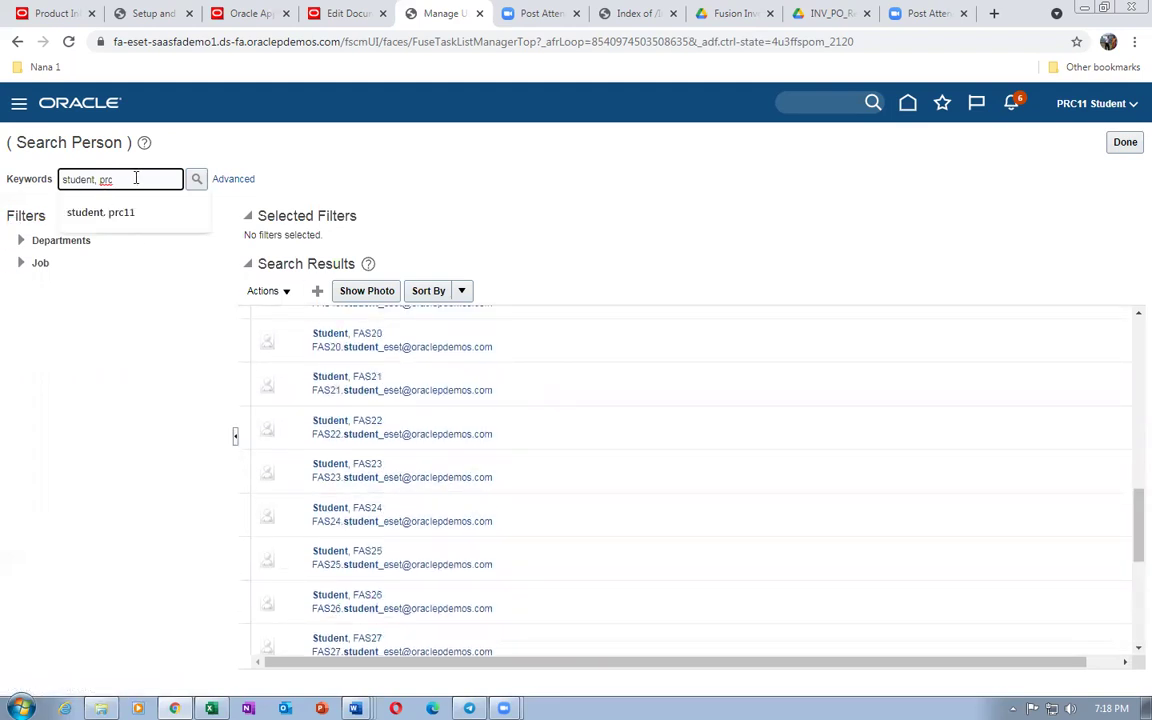
pyautogui.click(129, 206)
pyautogui.click(196, 178)
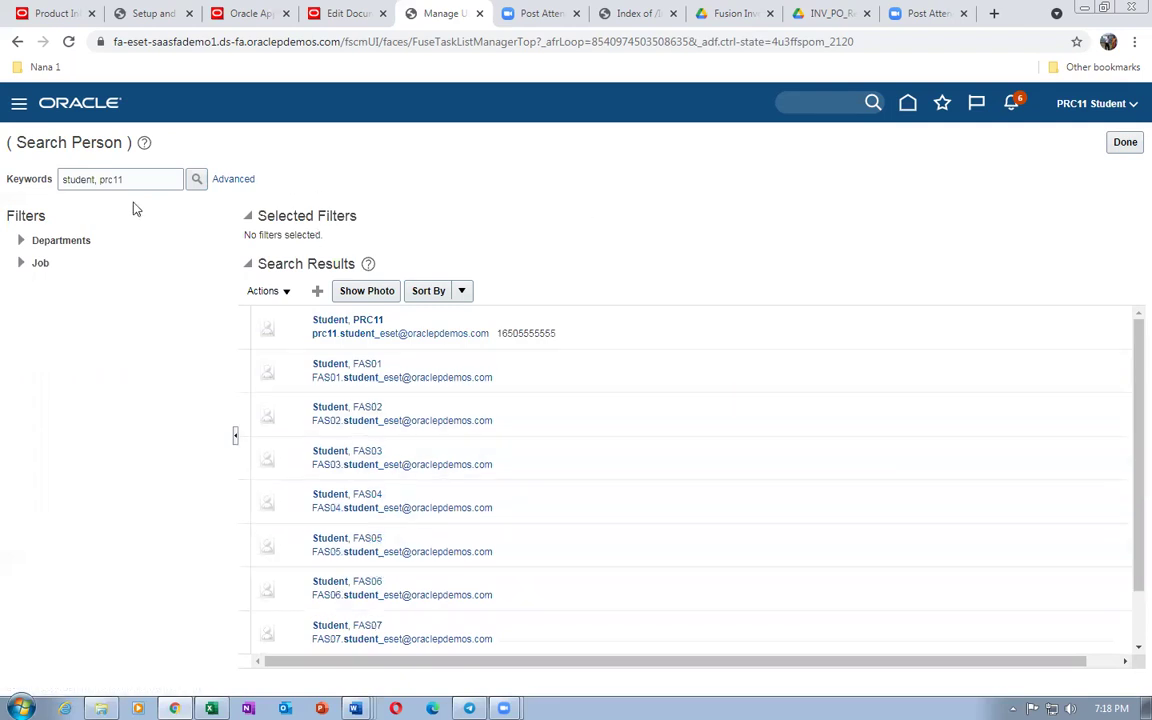
# Search the persons for scm_impl and close the person search
pyautogui.moveTo(159, 180); pyautogui.dragTo(6, 178)
pyautogui.write('scm_impl')
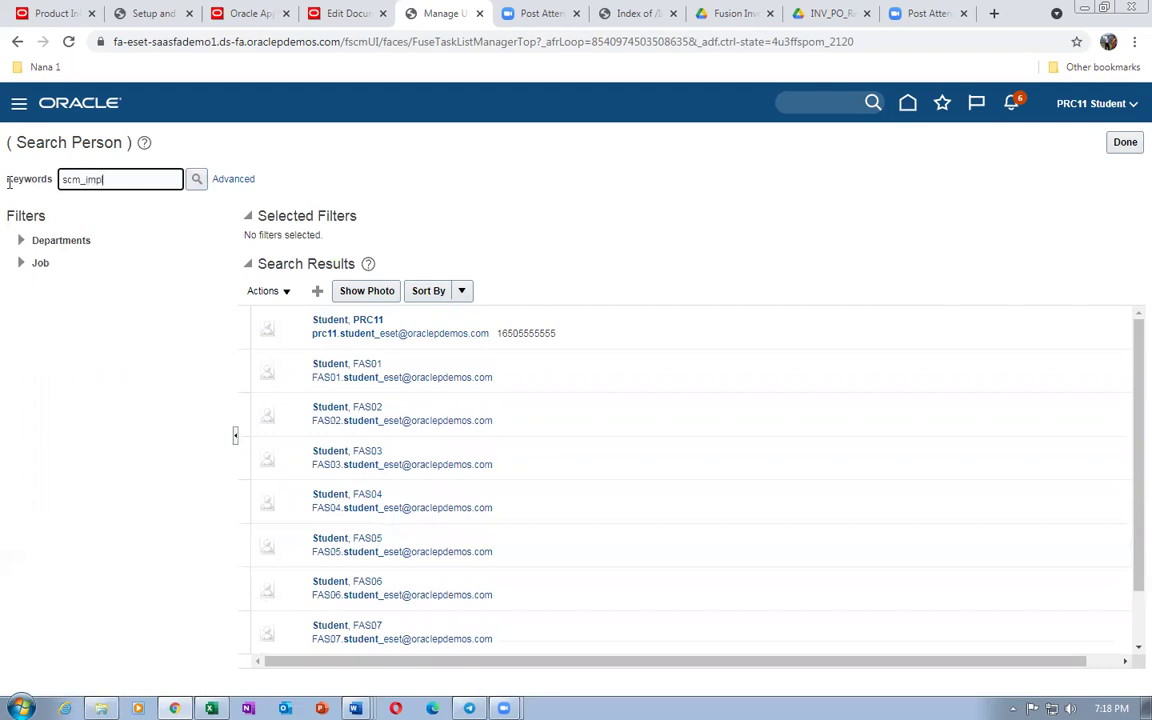
pyautogui.press('Return')
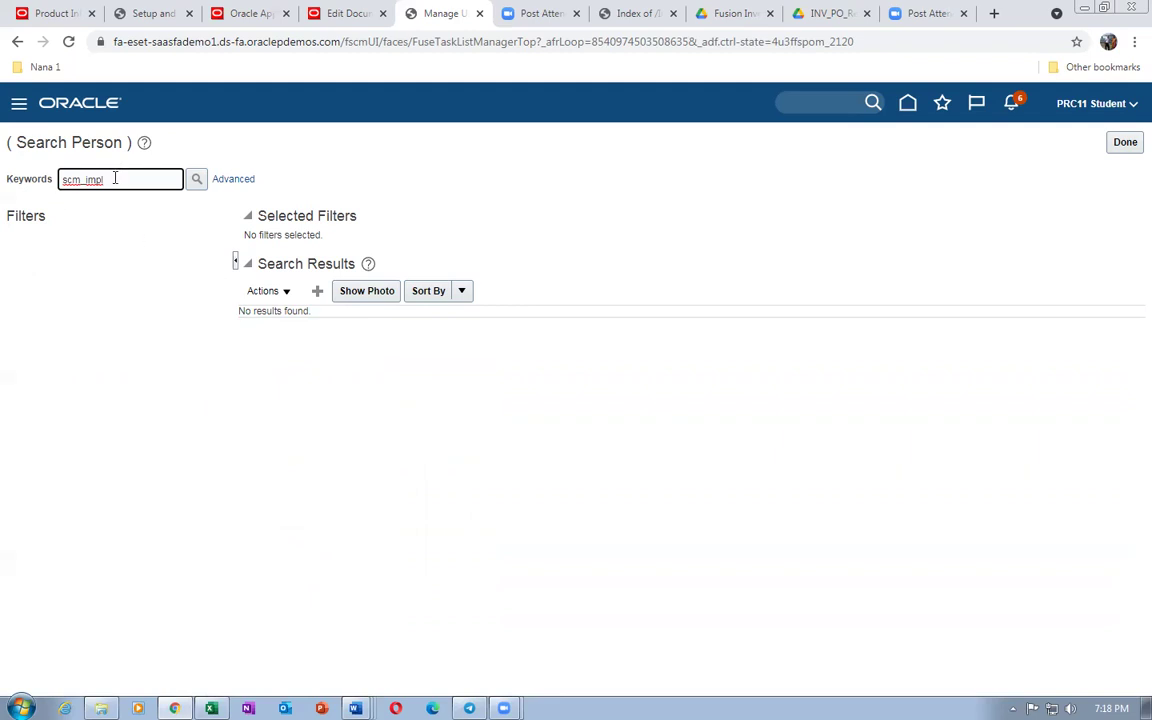
pyautogui.moveTo(116, 179); pyautogui.dragTo(51, 194)
pyautogui.click(113, 395)
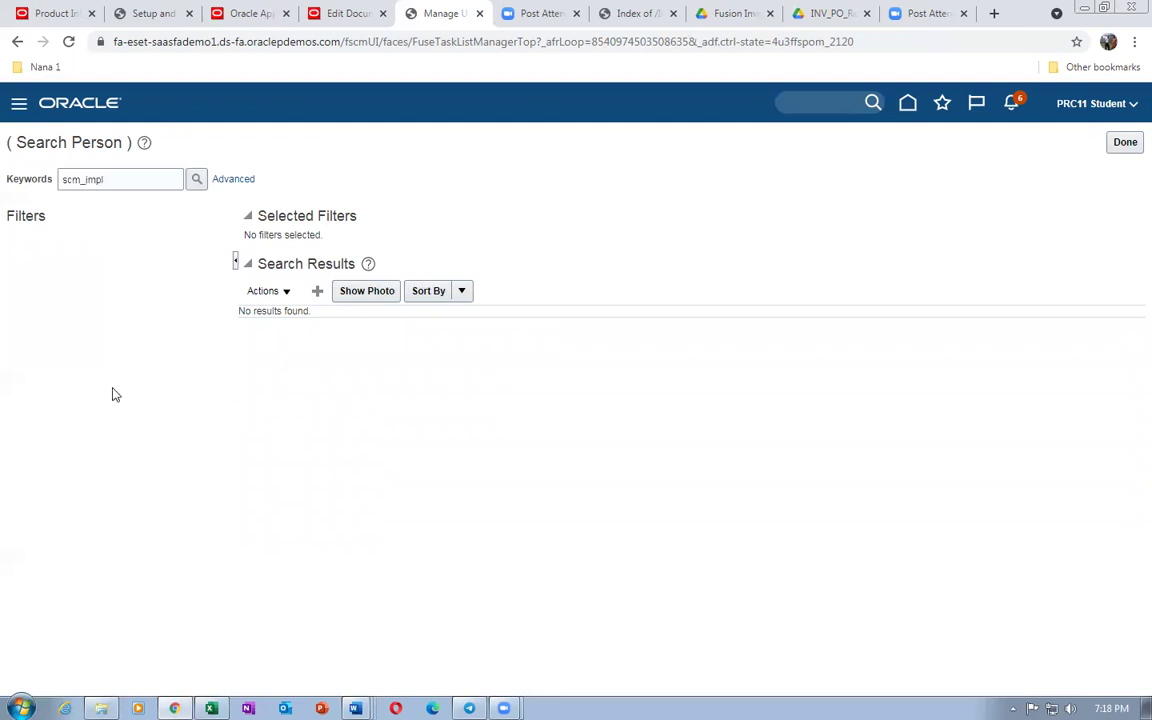
pyautogui.click(1125, 142)
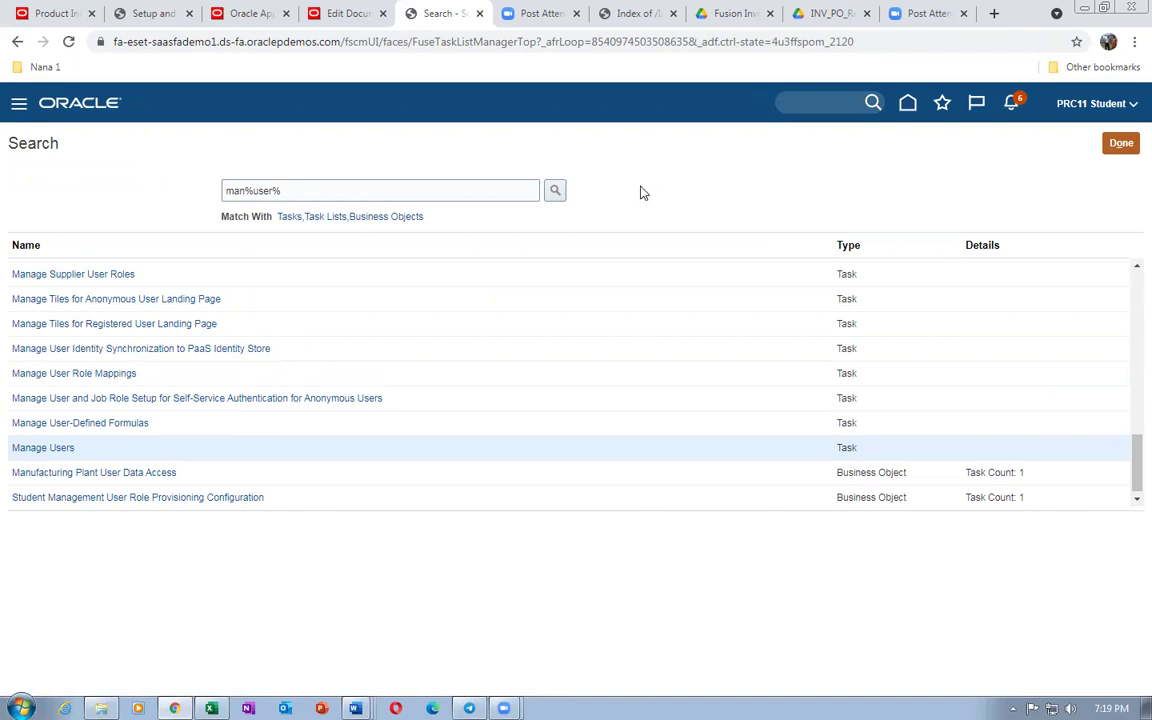
# Return to the ABC Consulting blanket purchase agreement and review its header, terms and j10_laptop line
pyautogui.click(352, 15)
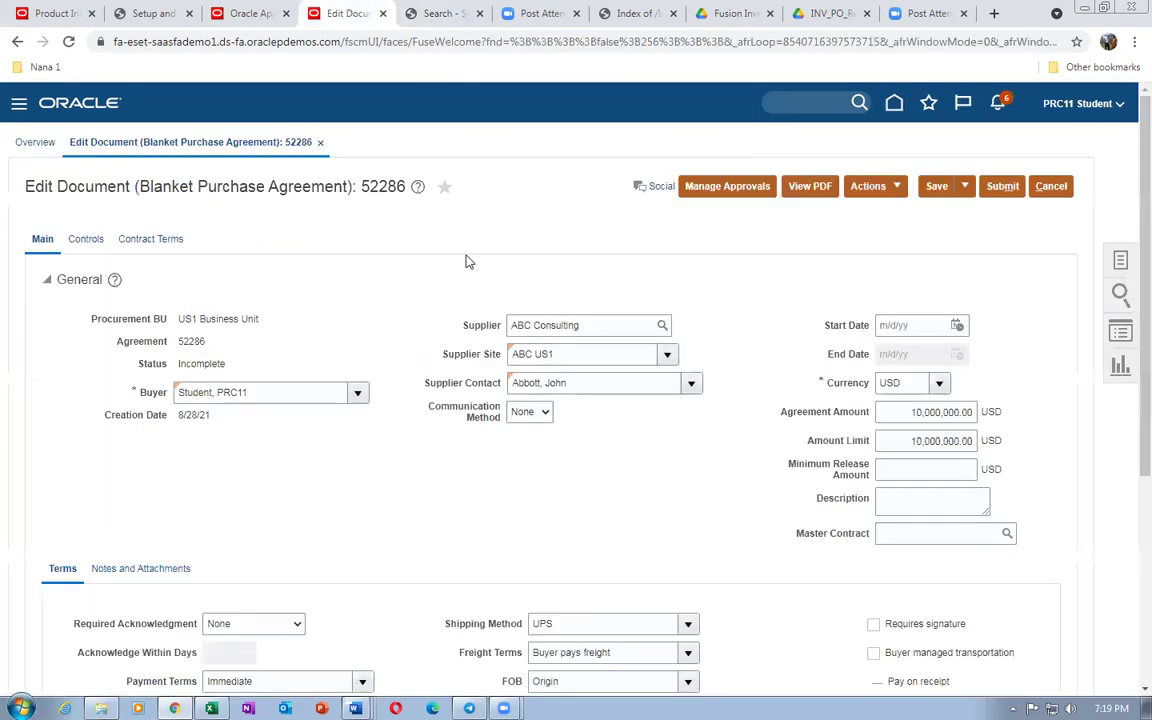
pyautogui.scroll(-3, 448, 340)
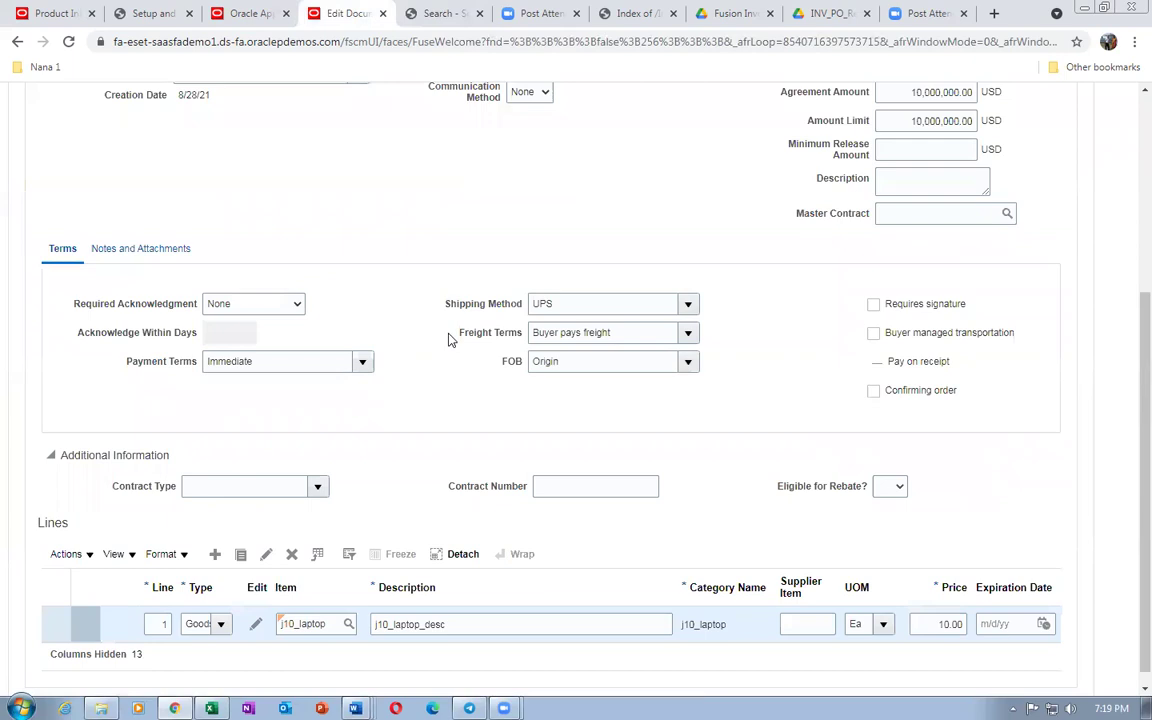
pyautogui.scroll(5, 448, 338)
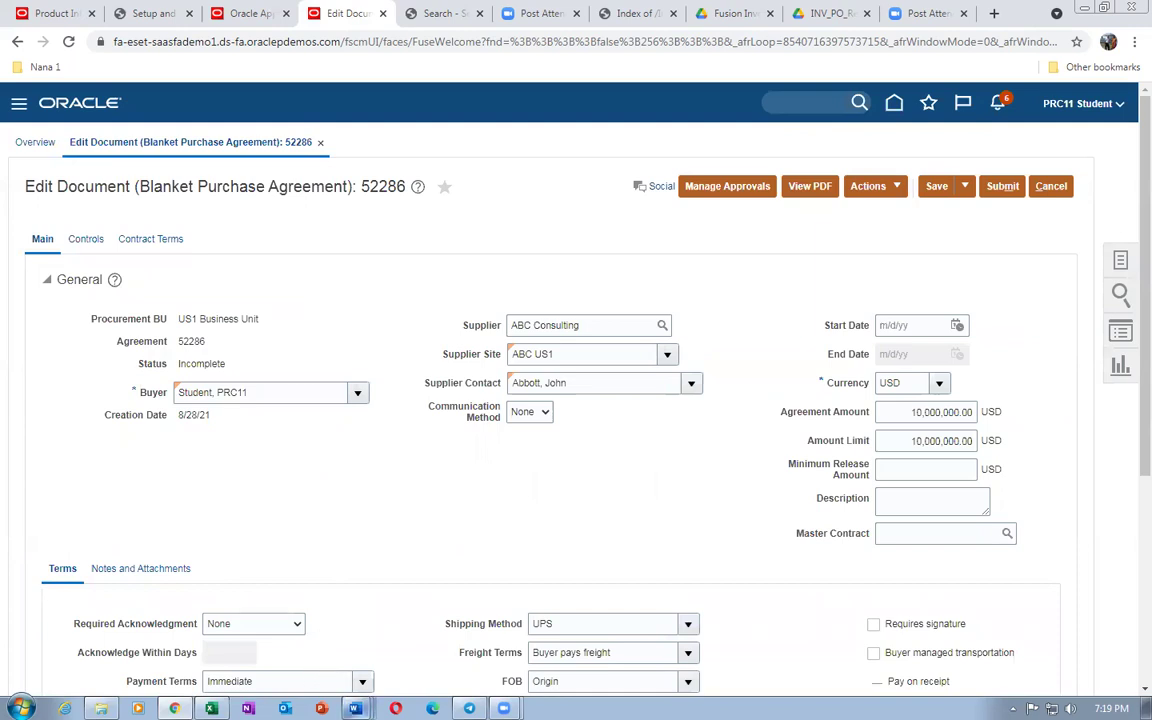
# Switch to the 65_Self_Service_Procurement_Process document in Word and examine the Delhi Head Quarters and Gurgaon Manufacturing facility boxes
pyautogui.moveTo(355, 708)
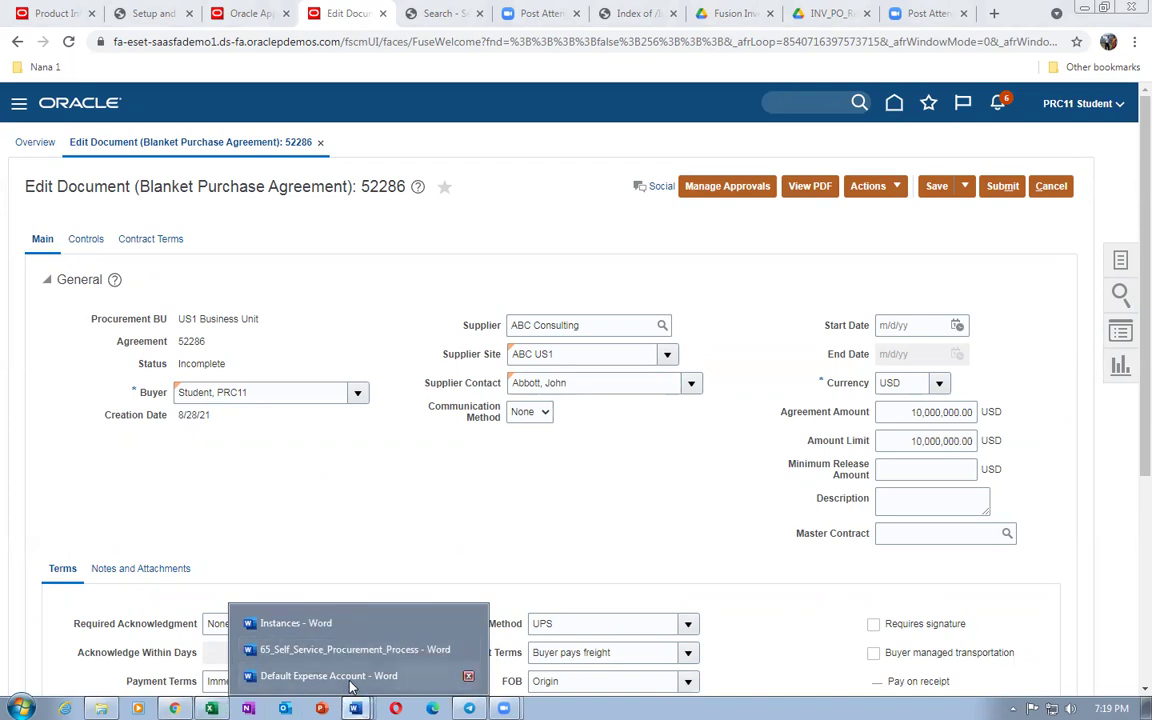
pyautogui.click(330, 649)
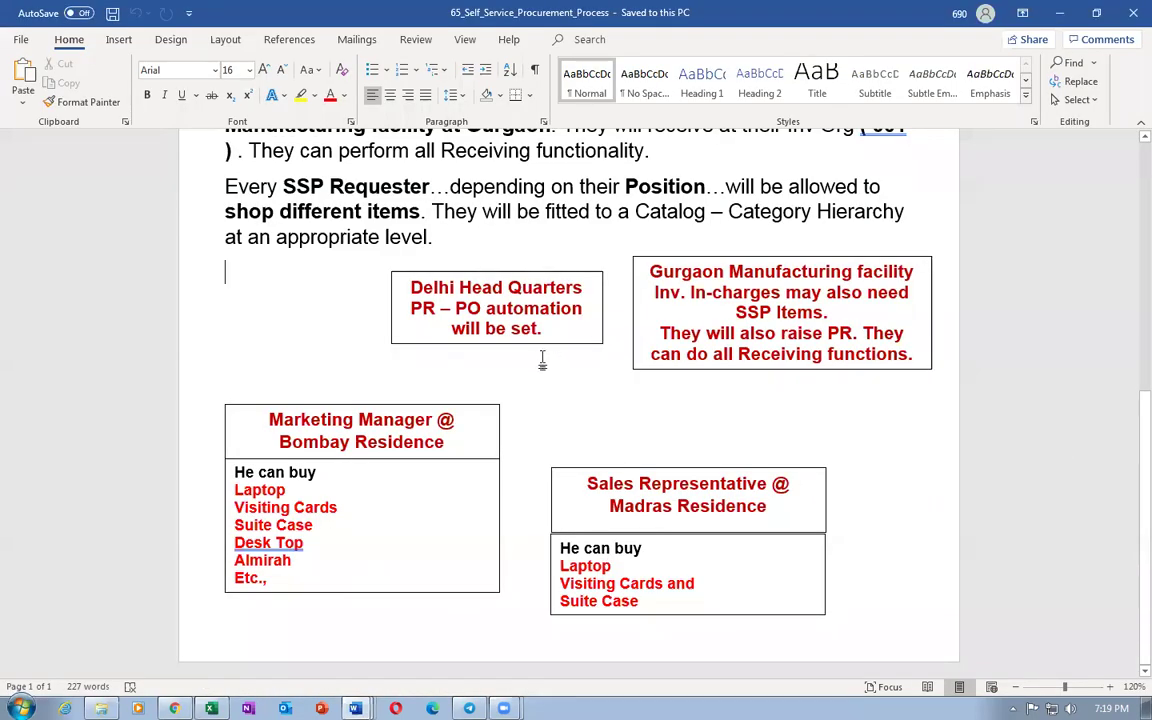
pyautogui.click(484, 288)
pyautogui.moveTo(484, 288); pyautogui.dragTo(505, 330)
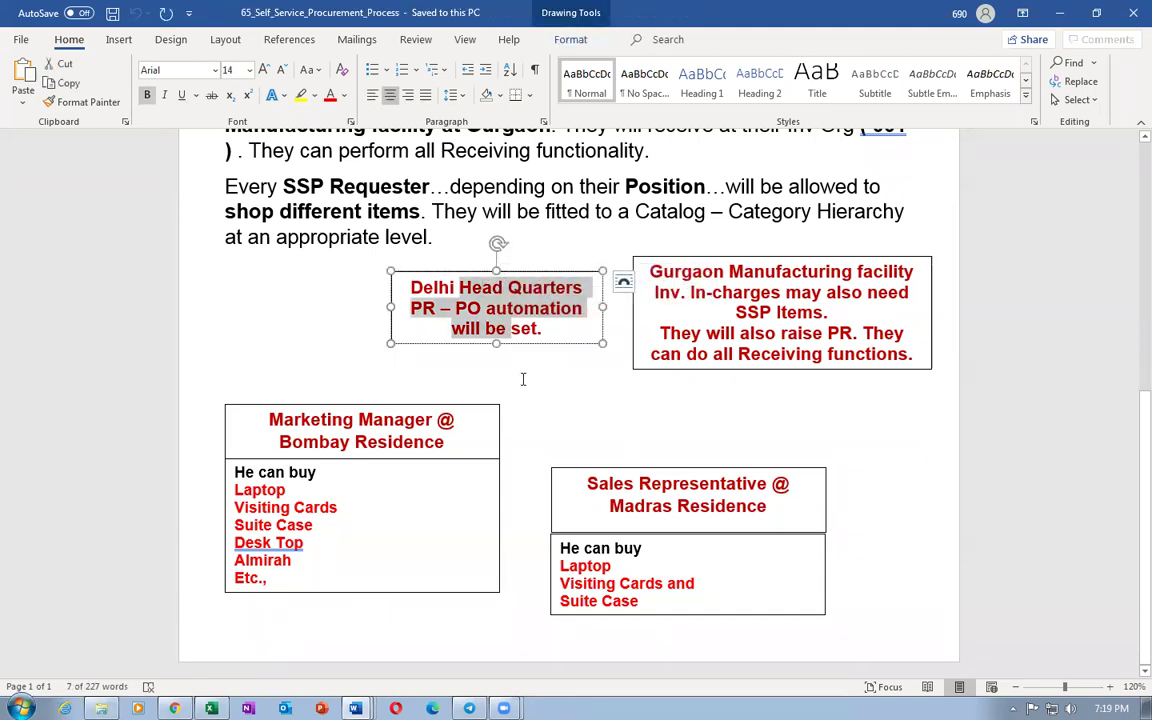
pyautogui.click(522, 379)
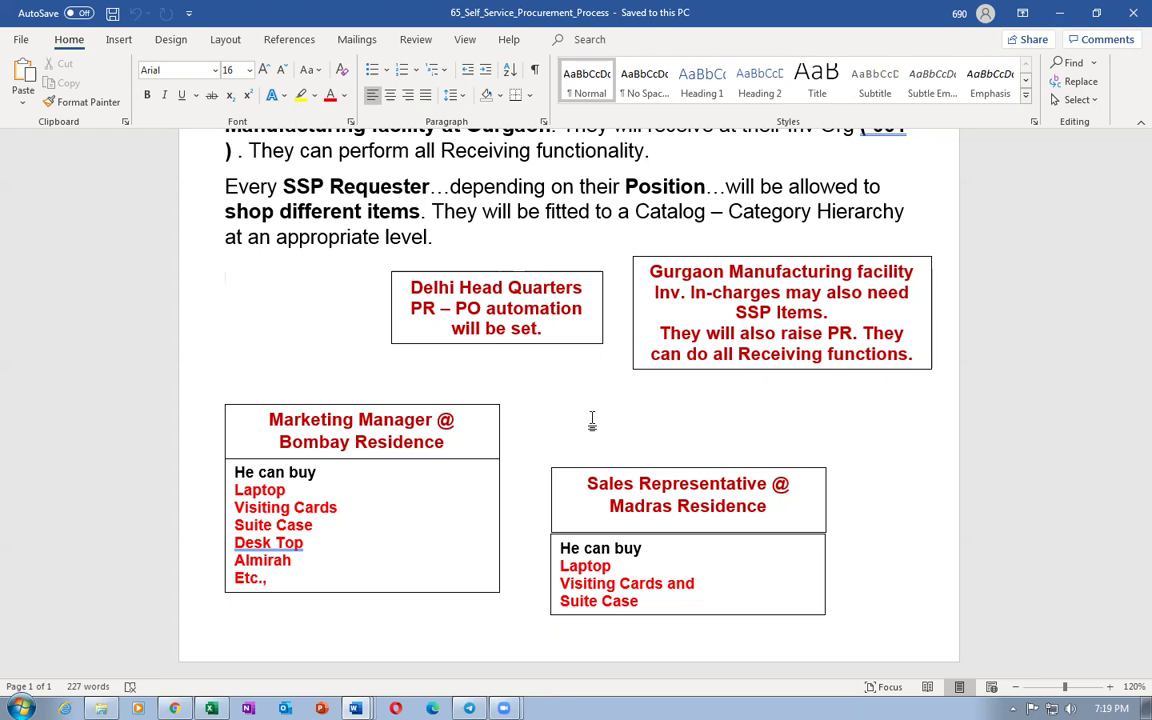
pyautogui.moveTo(459, 287); pyautogui.dragTo(496, 341)
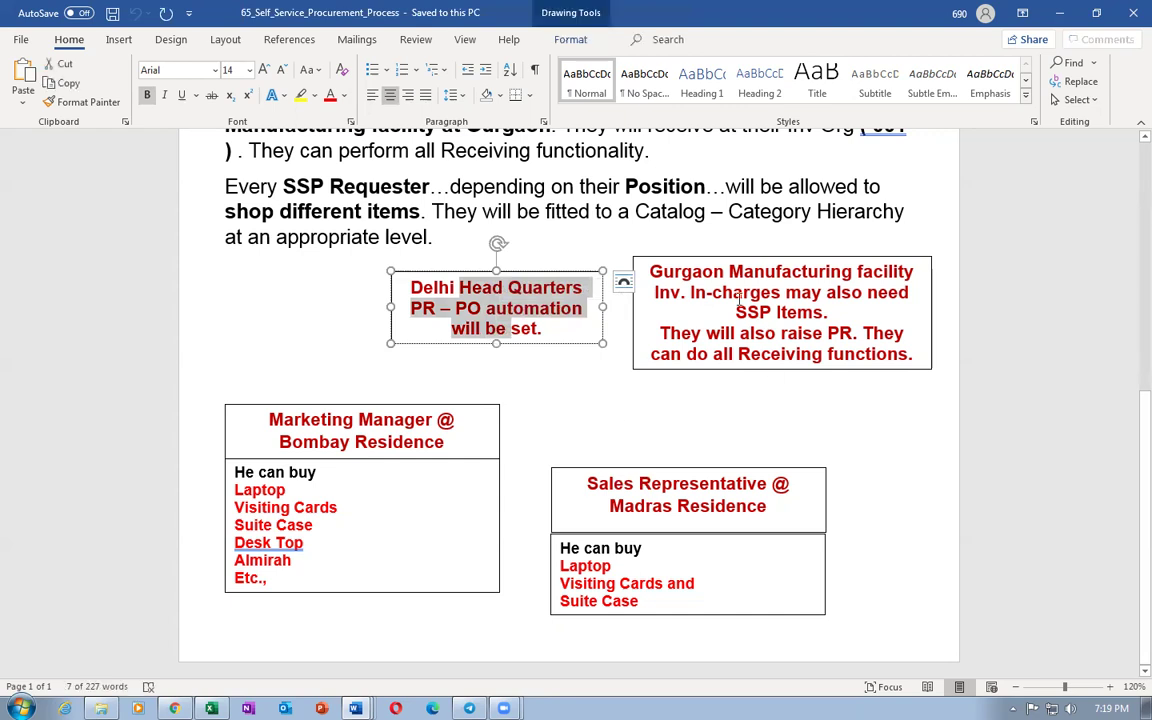
pyautogui.moveTo(730, 271); pyautogui.dragTo(752, 389)
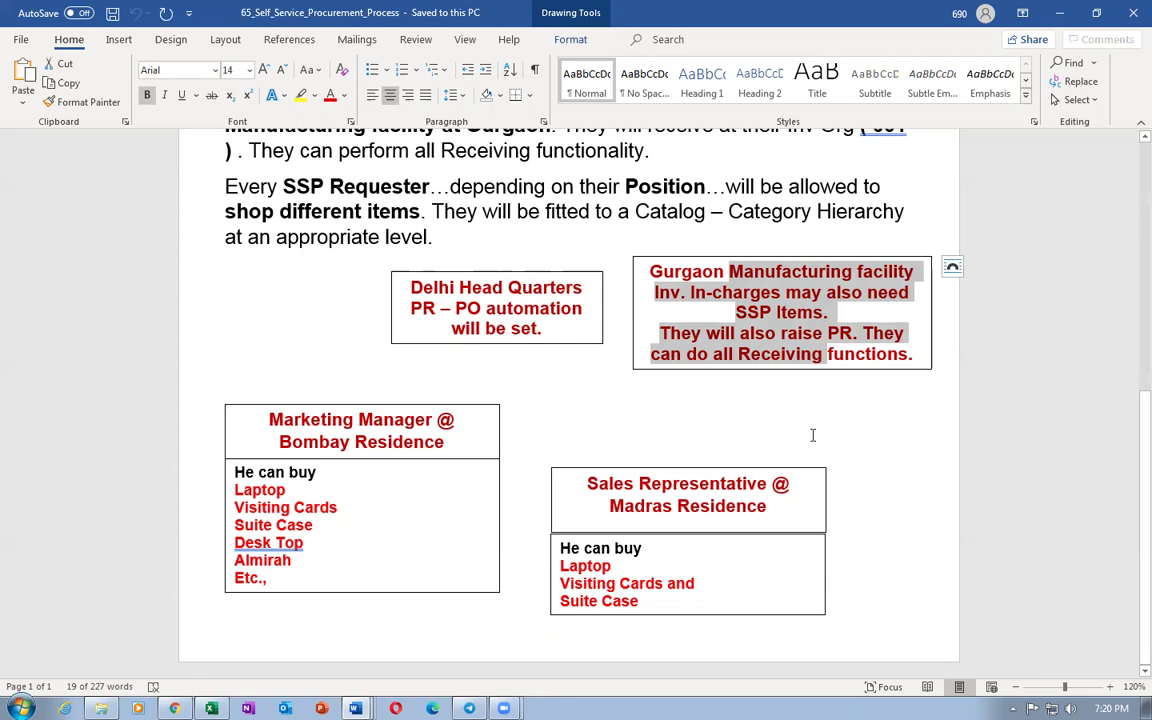
pyautogui.click(810, 405)
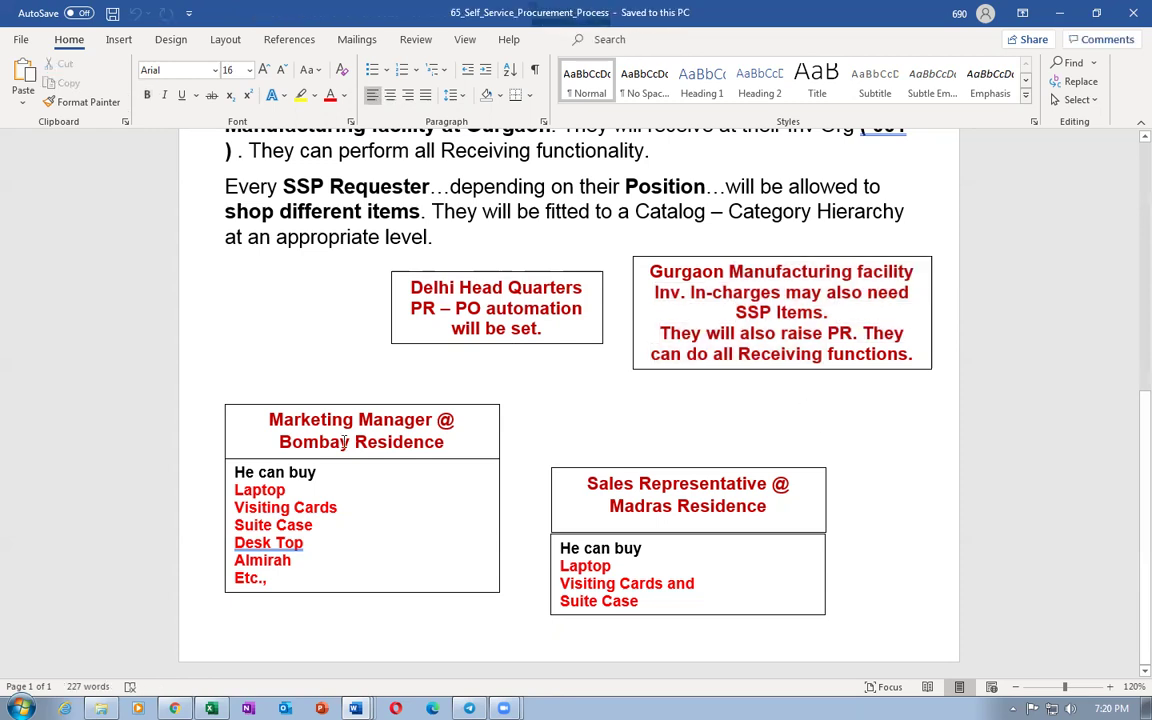
# Switch back to the blanket purchase agreement in Chrome and open the j10_laptop line for editing at its Item Attributes
pyautogui.hotkey('alt', 'Tab')
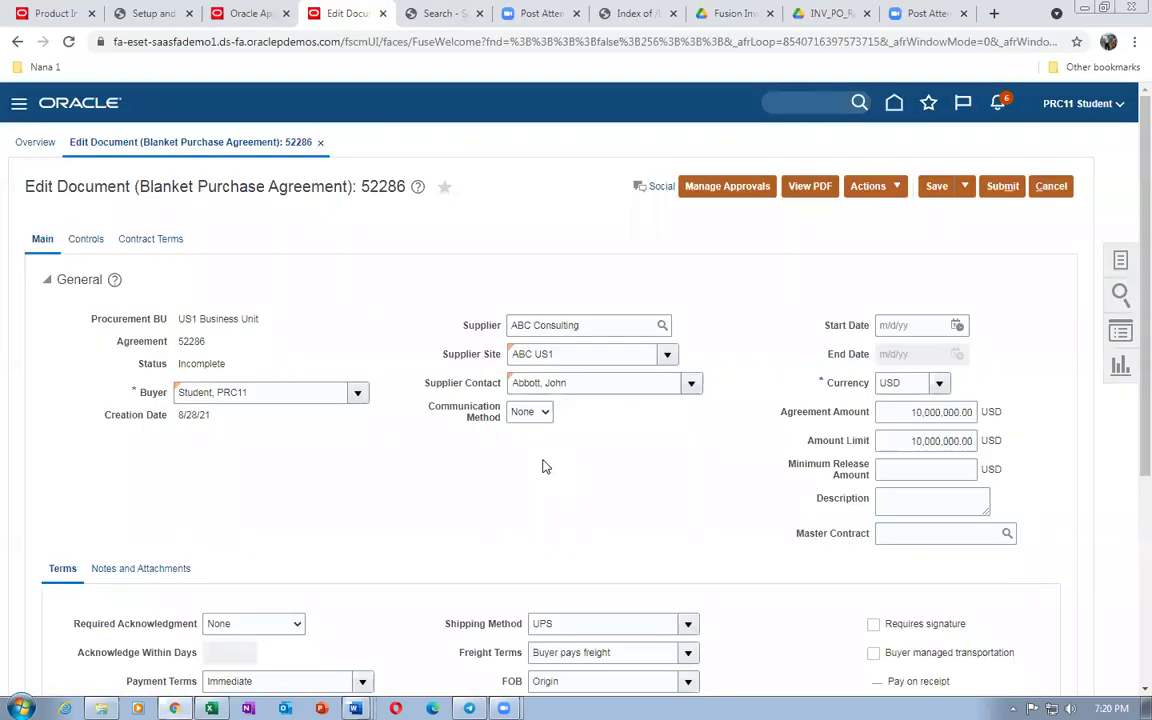
pyautogui.scroll(-3, 500, 475)
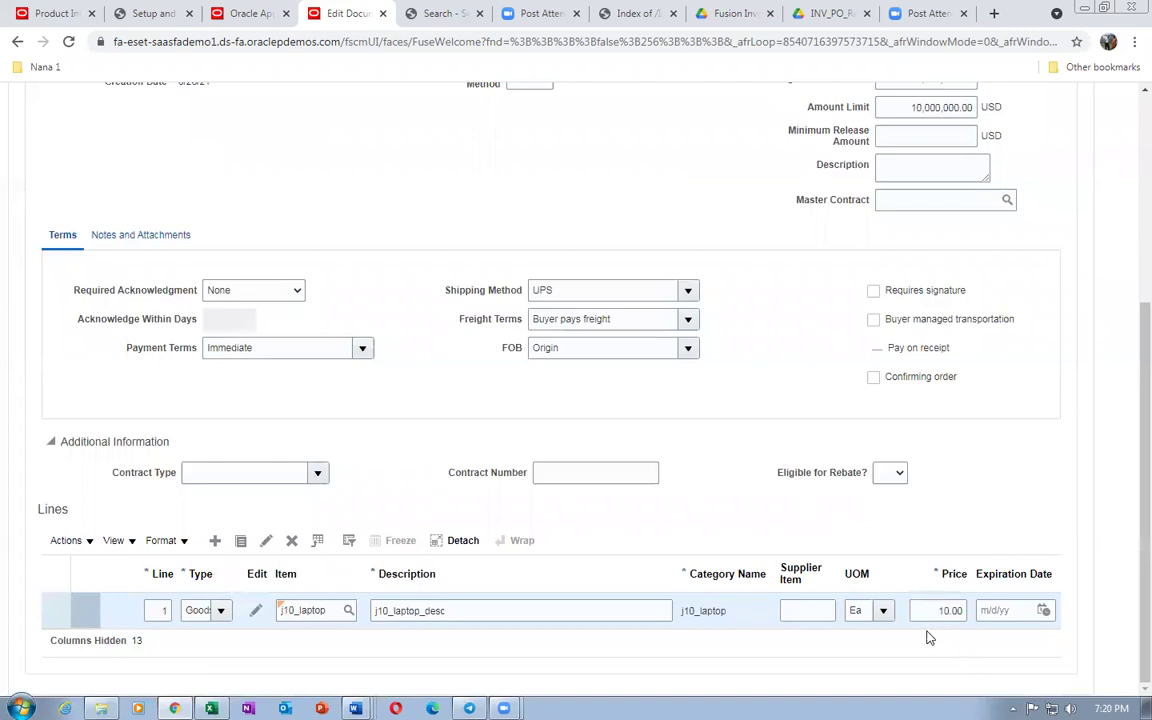
pyautogui.click(259, 613)
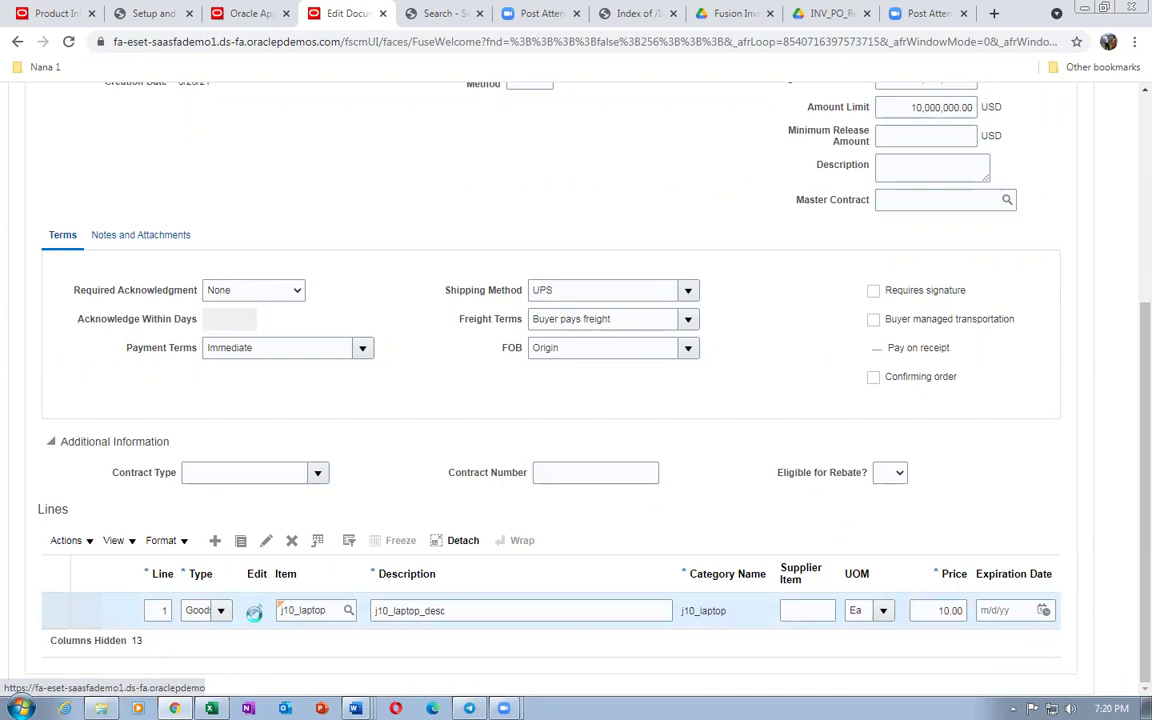
pyautogui.scroll(3, 815, 321)
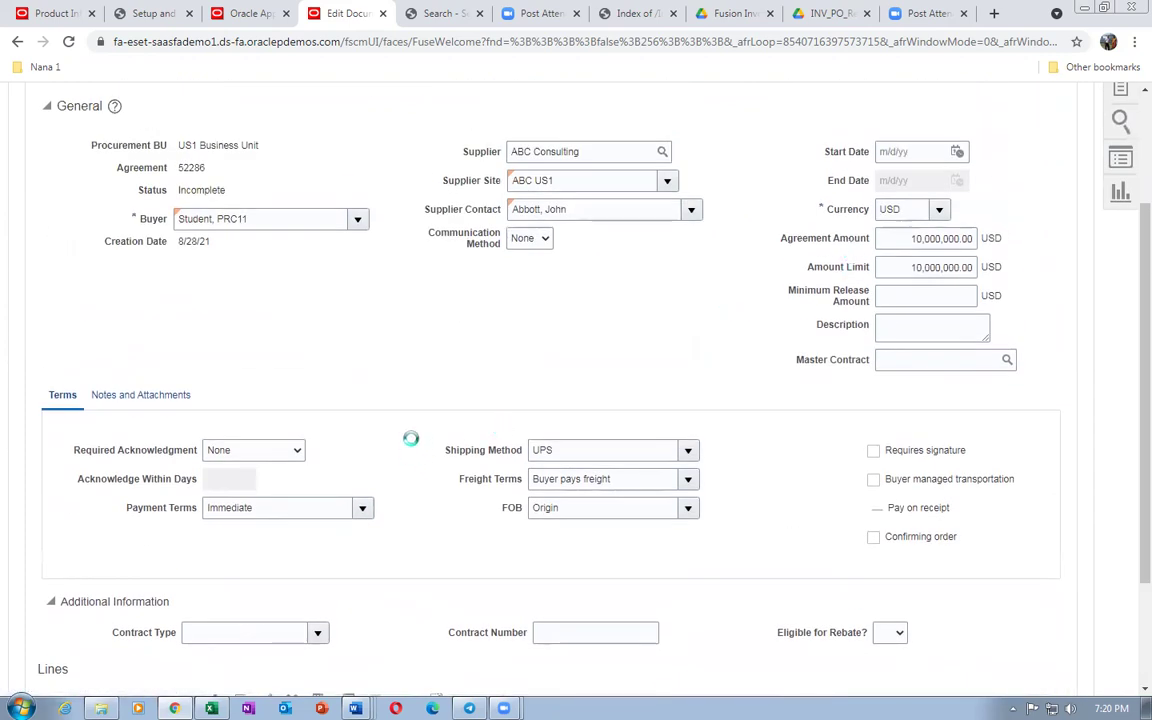
pyautogui.scroll(-5, 412, 445)
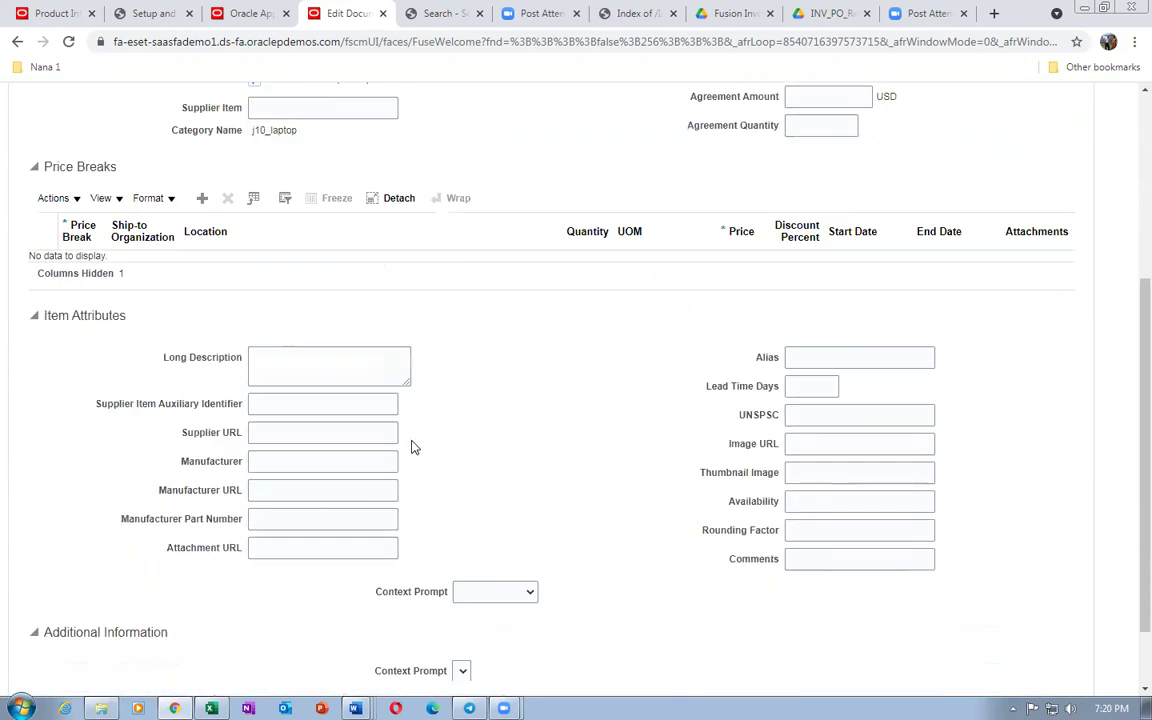
# Enter long description "j10 laptop long", supplier item auxiliary identifier "sup item aux ident" and supplier URL oraclenana.com in the line's item attributes
pyautogui.click(342, 362)
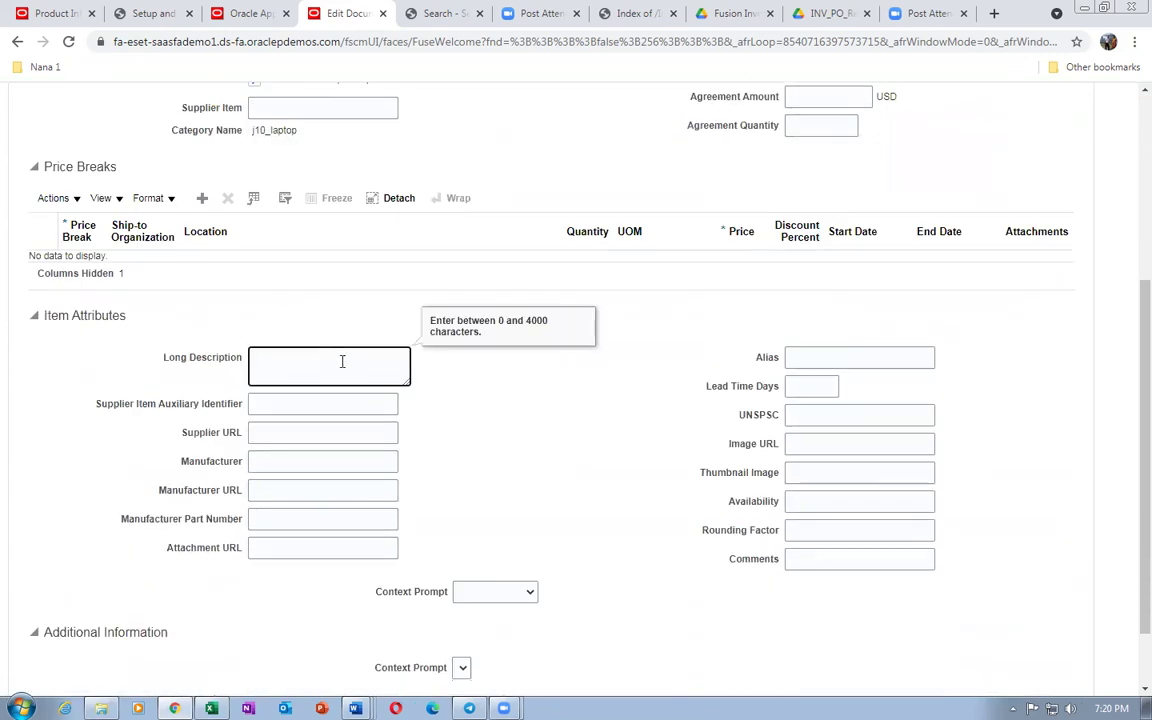
pyautogui.write('j10 laptop long')
pyautogui.click(291, 402)
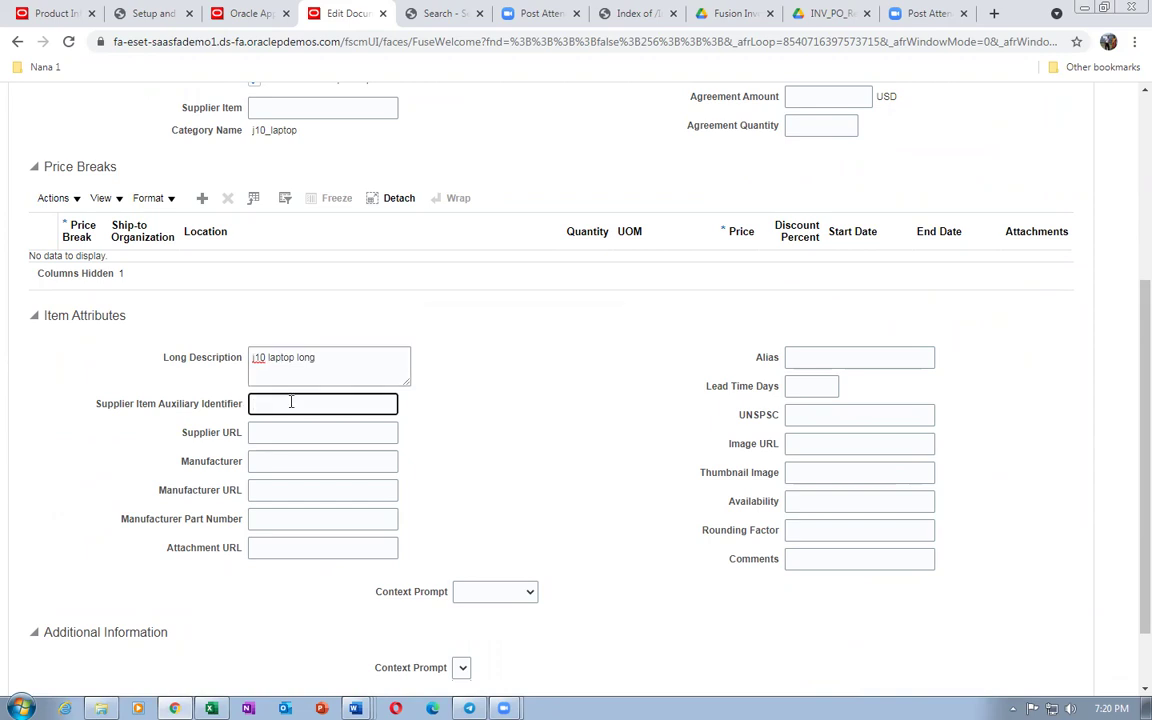
pyautogui.write('sup item aux ident')
pyautogui.click(331, 437)
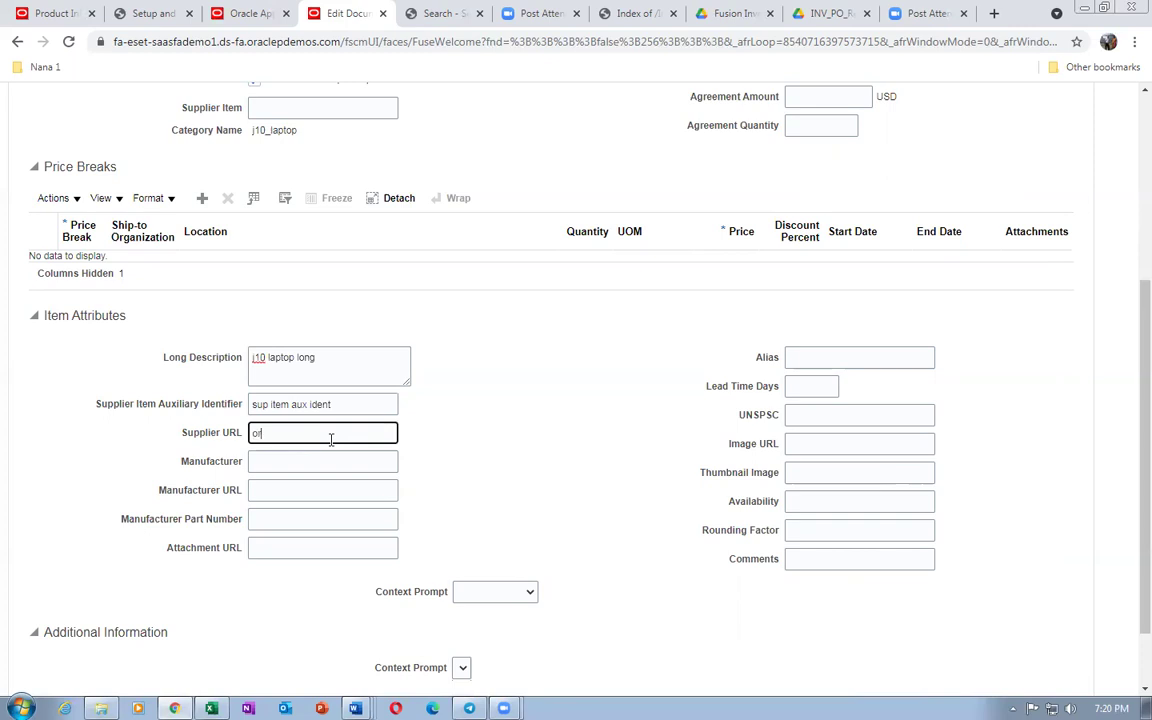
pyautogui.write('oraclenana.com')
# Set the line's manufacturer to oracle, manufacturer URL to oracle.com and manufacturer part number to 125
pyautogui.click(351, 461)
pyautogui.write('oracle')
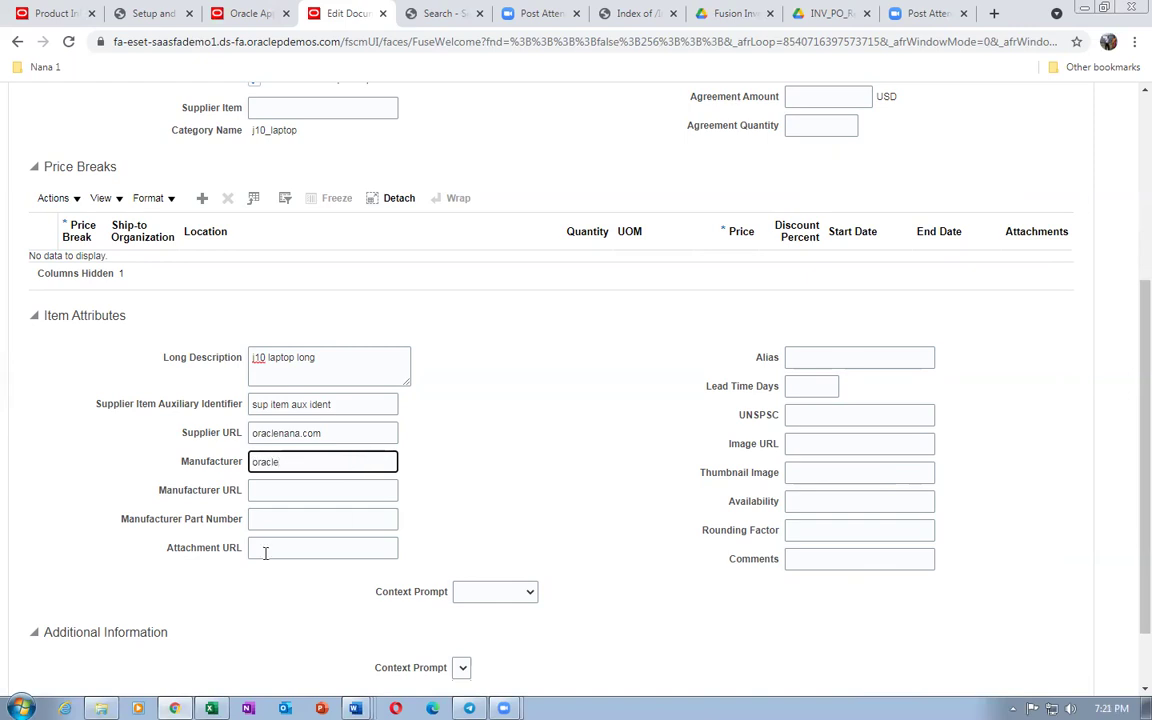
pyautogui.click(267, 491)
pyautogui.write('oracle.com')
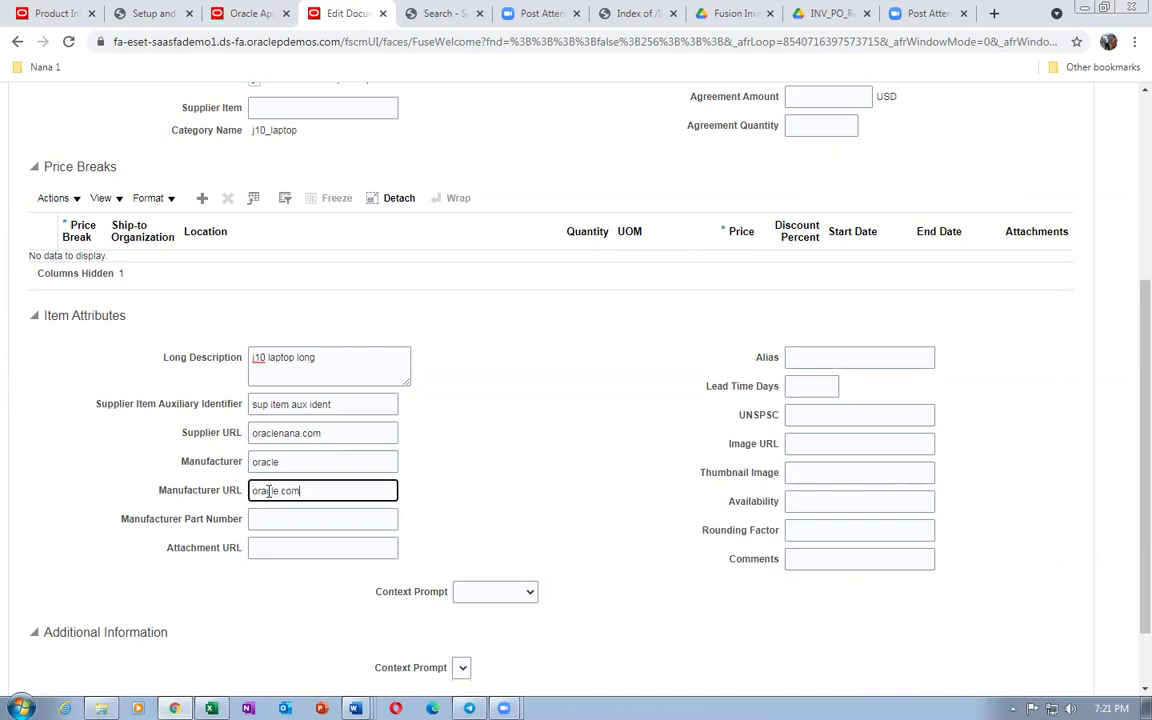
pyautogui.click(302, 518)
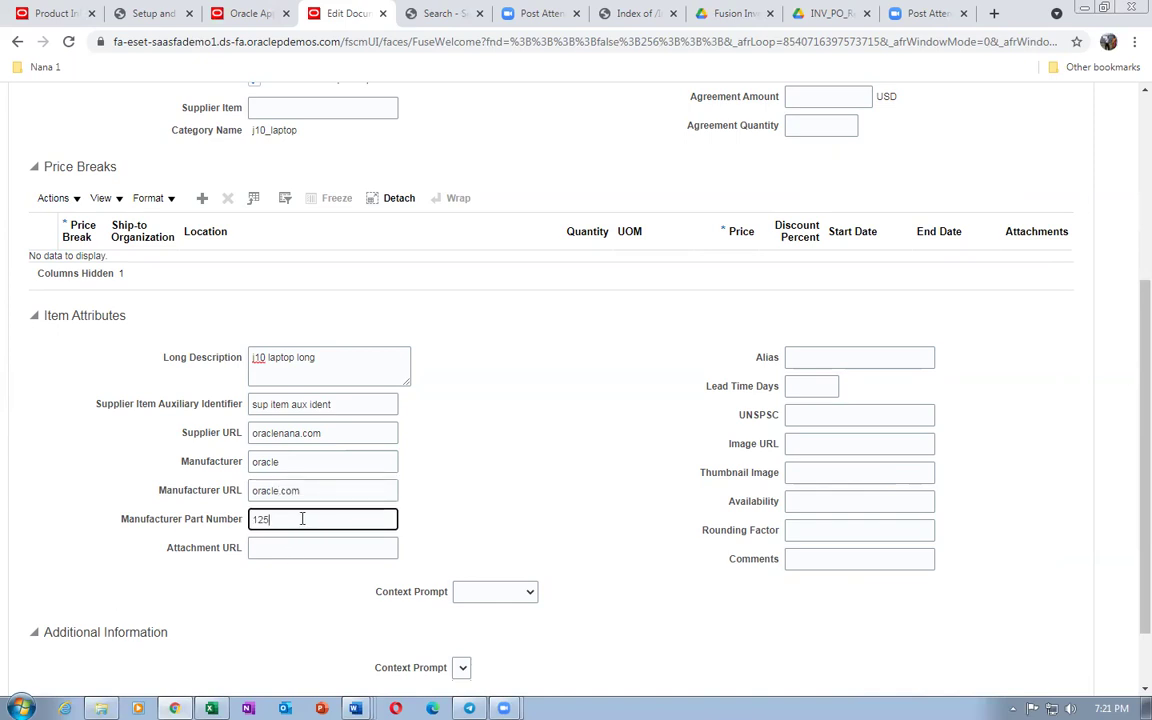
pyautogui.click(284, 550)
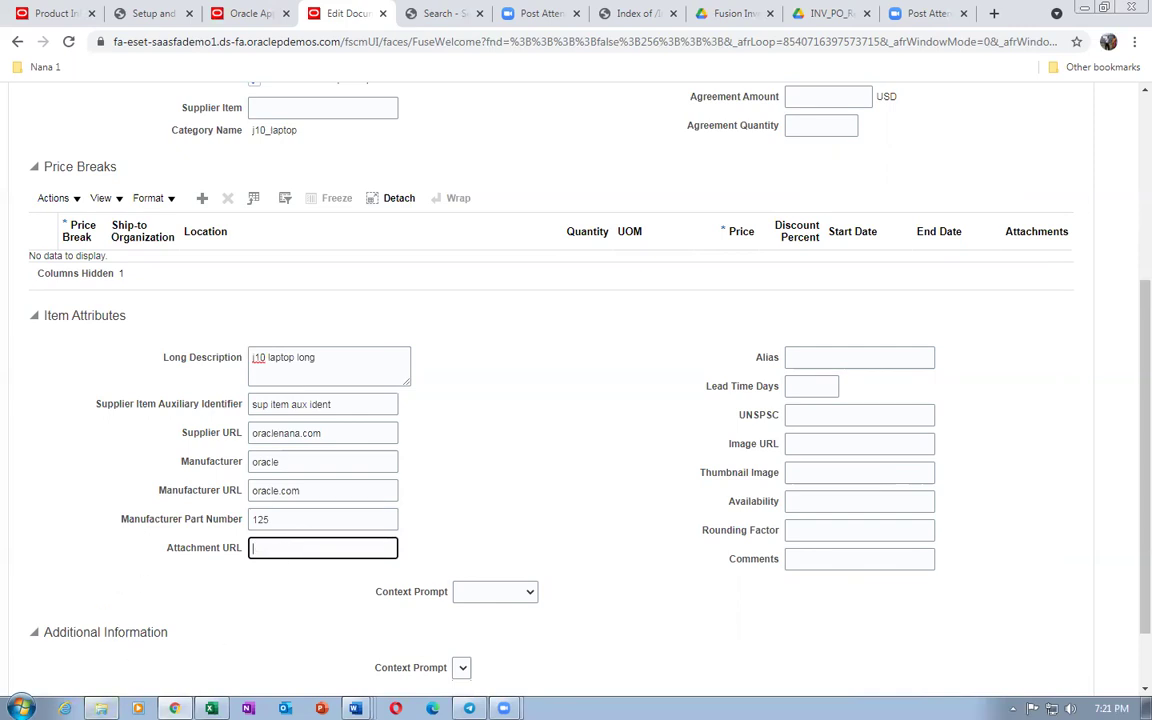
pyautogui.moveTo(101, 708)
pyautogui.click(90, 640)
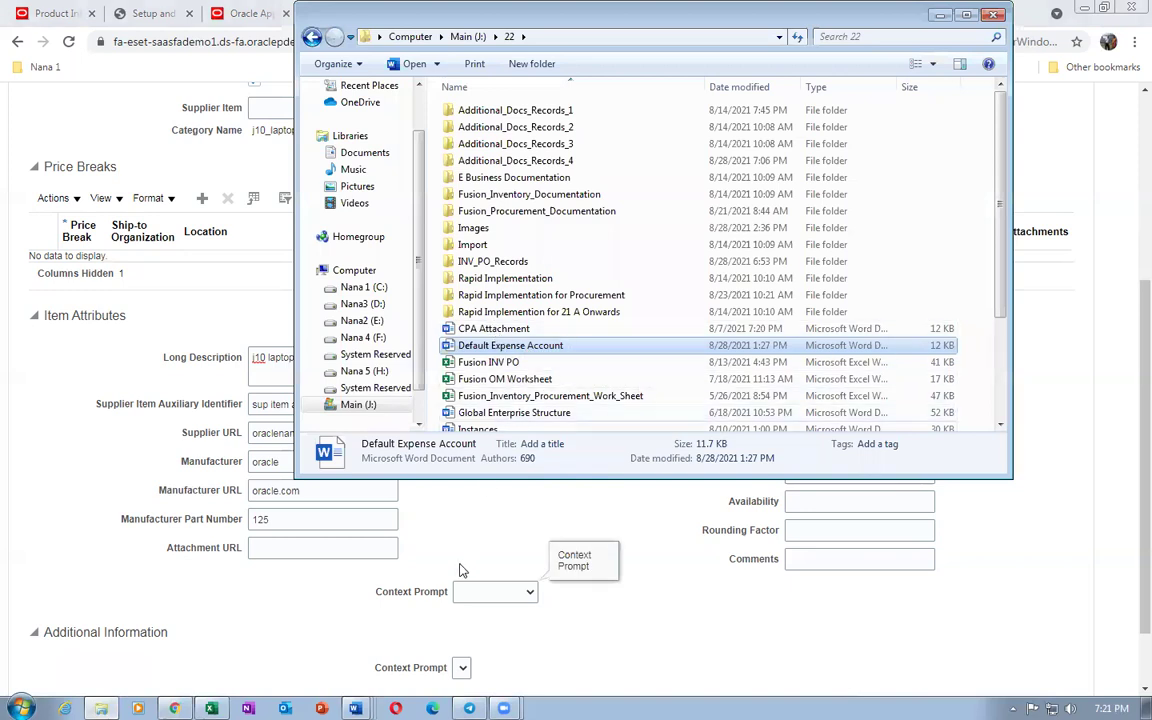
pyautogui.click(101, 708)
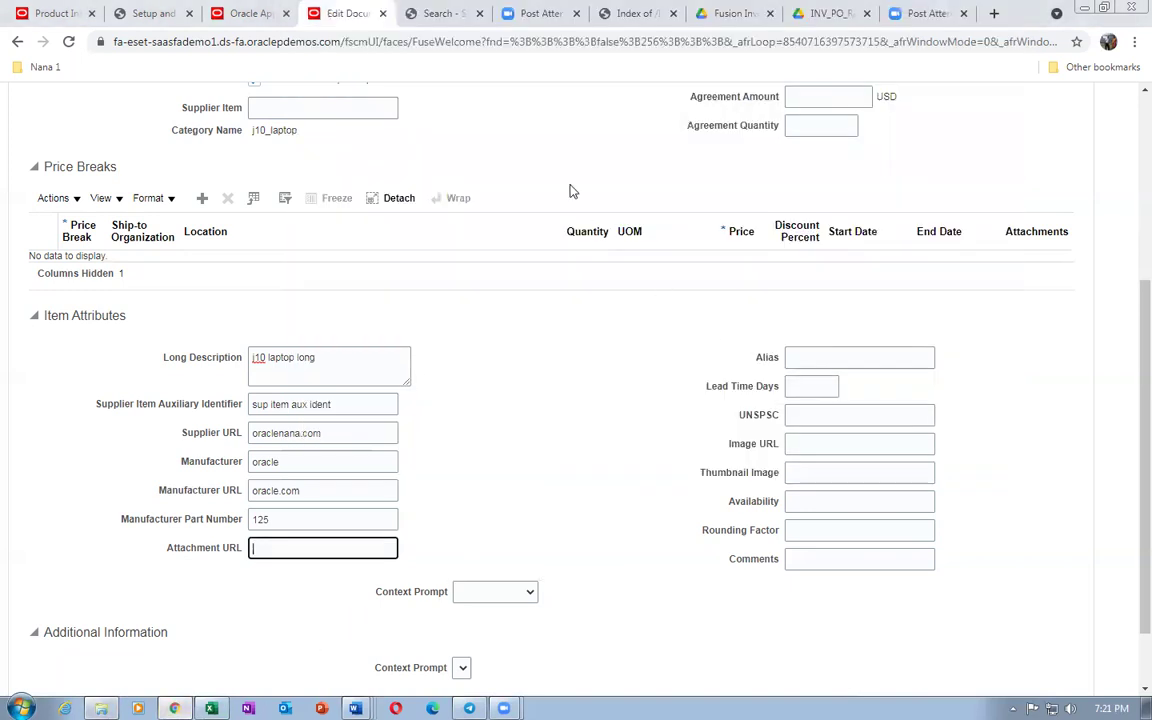
# Open oraclenana.com/Images in a new browser tab and download Attach1.docx from the listing
pyautogui.click(993, 14)
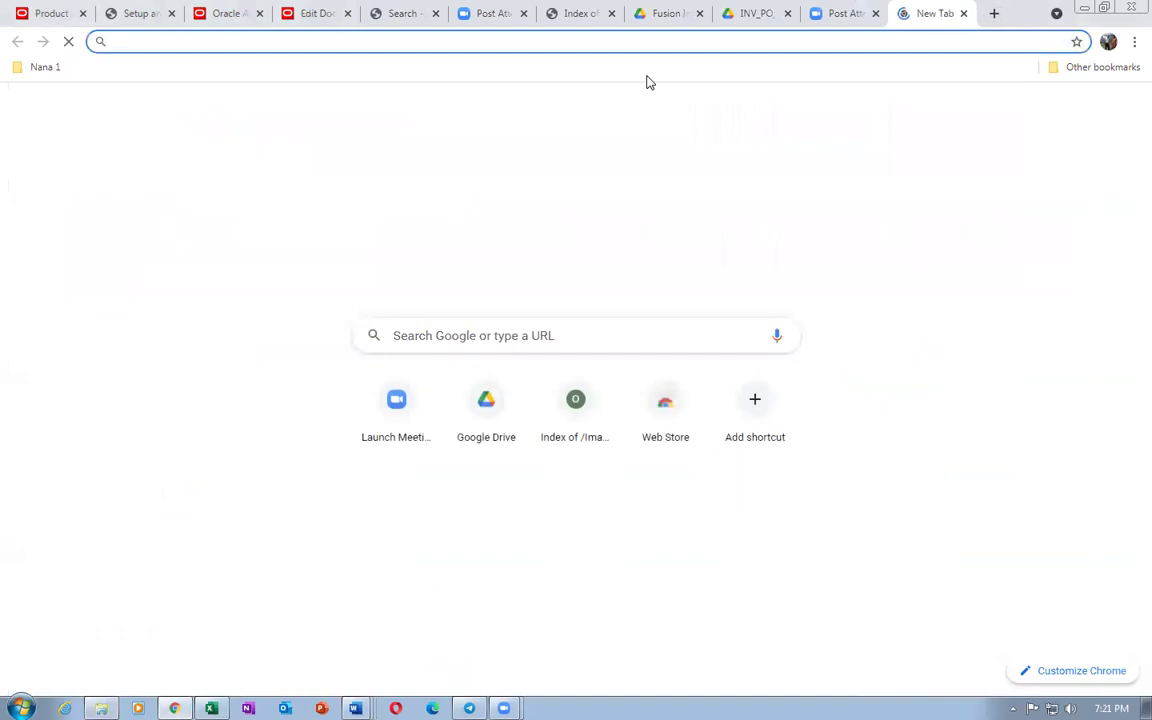
pyautogui.write('oraclenana.com/Imag')
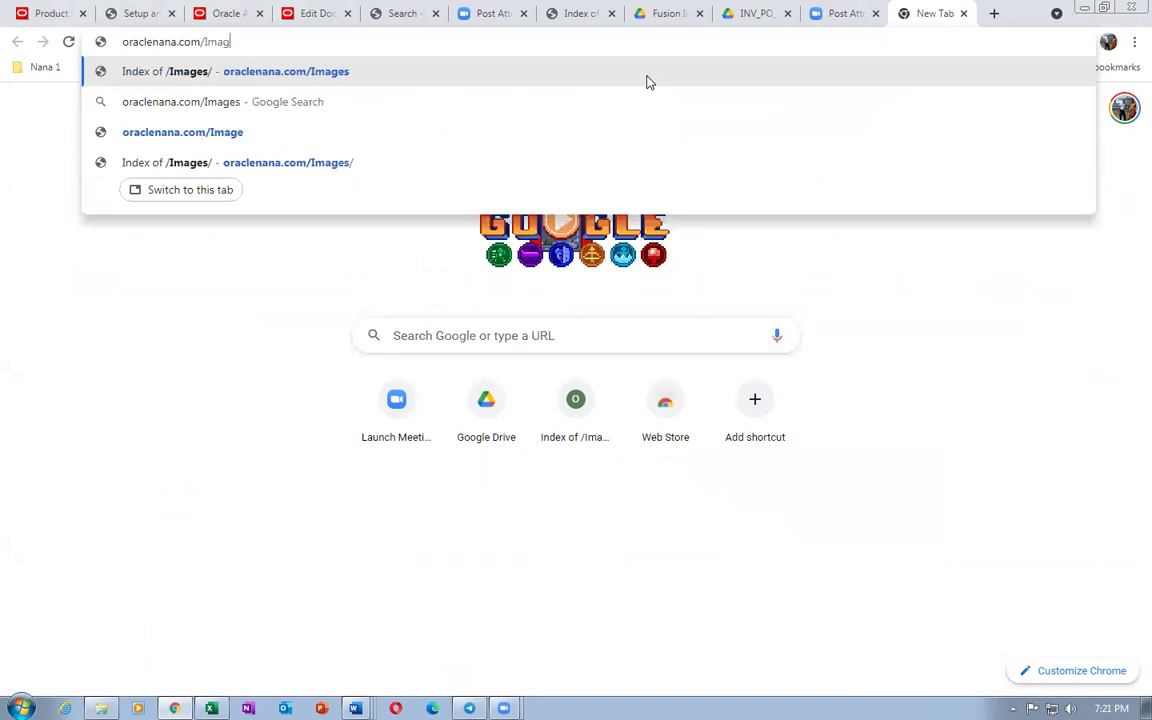
pyautogui.write('es')
pyautogui.press('Return')
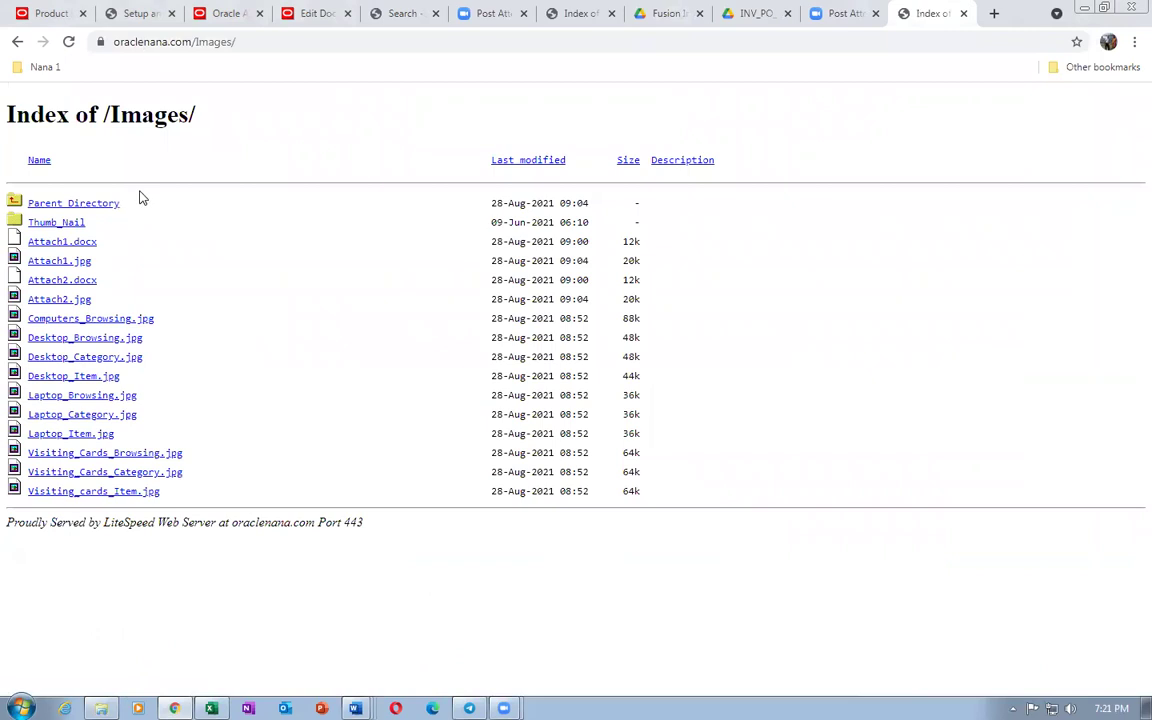
pyautogui.click(57, 245)
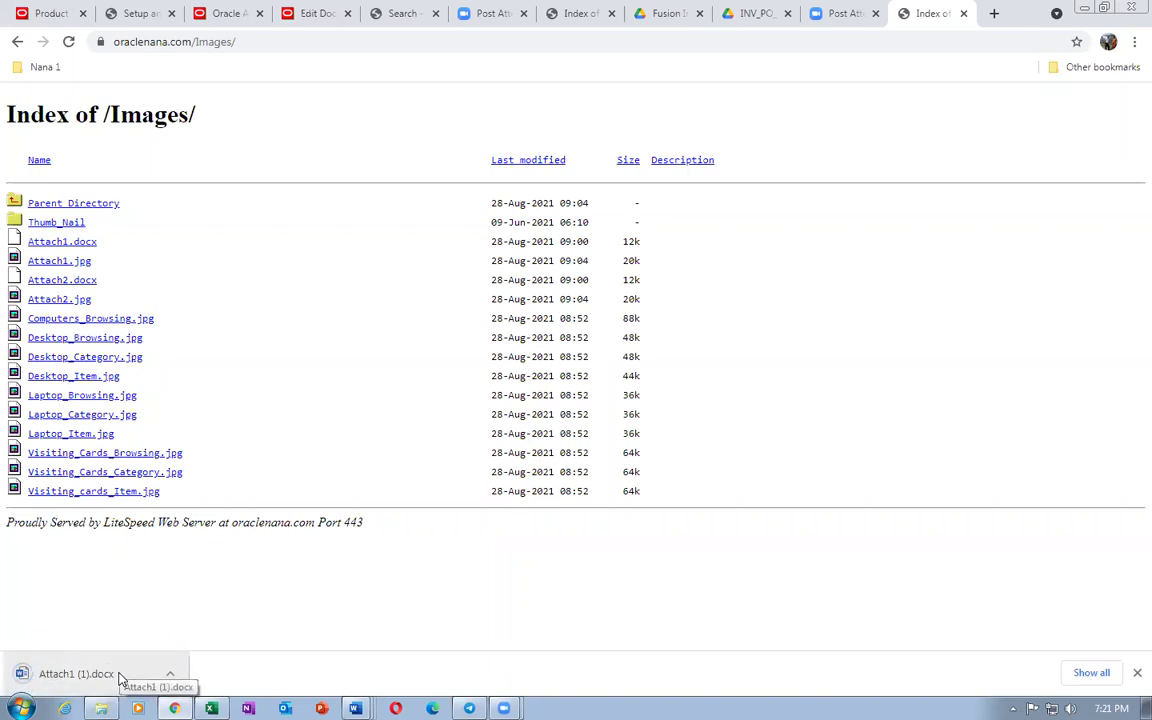
# Open Attach1.jpg from the image listing and copy its web address
pyautogui.click(64, 261)
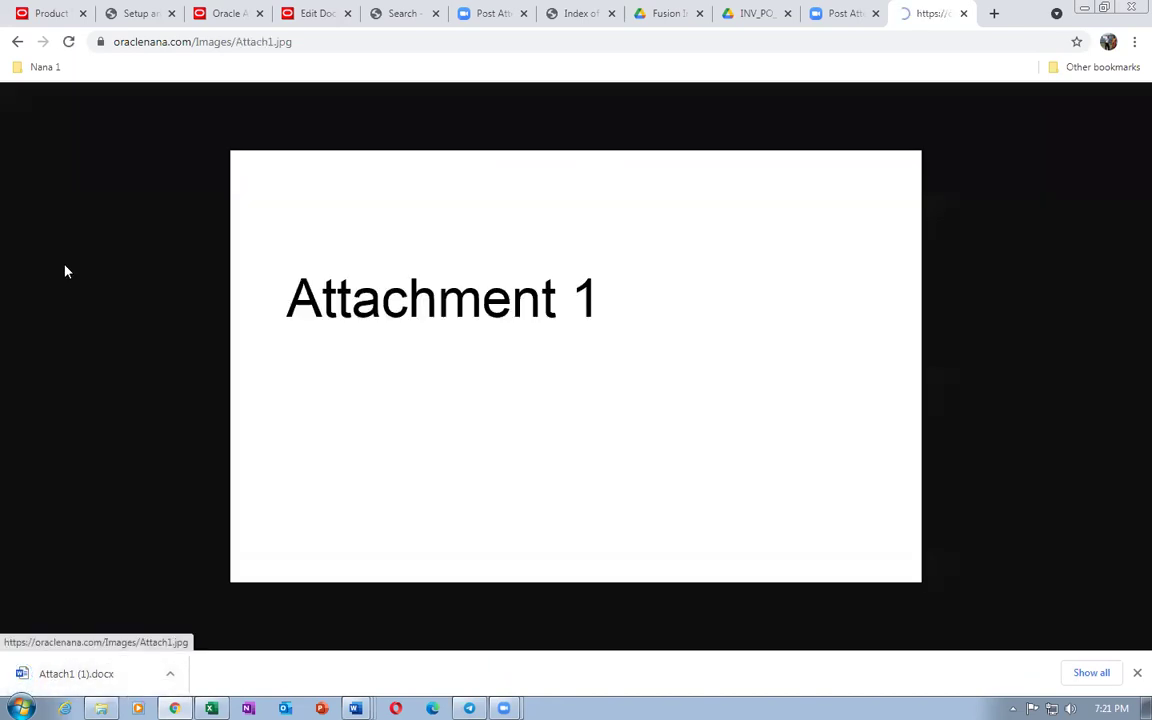
pyautogui.click(306, 42)
pyautogui.hotkey('ctrl', 'c')
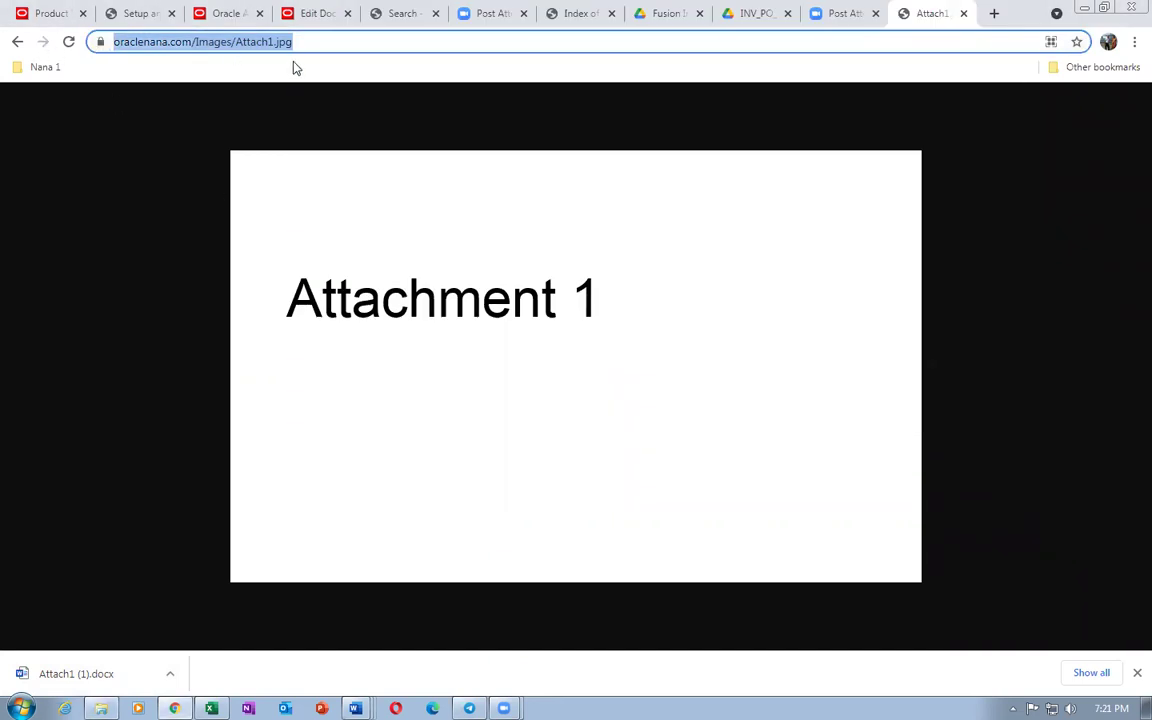
pyautogui.hotkey('alt', 'Tab')
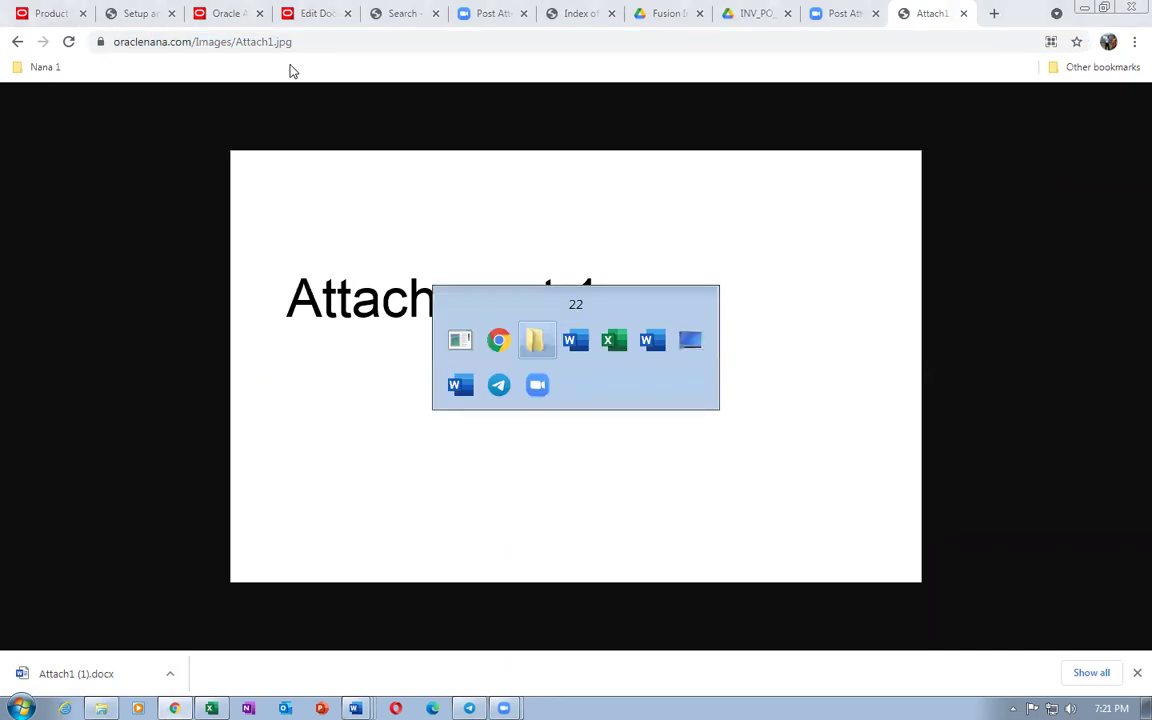
pyautogui.press('Tab')
pyautogui.press('Tab')
pyautogui.press('Tab')
pyautogui.press('Tab')
pyautogui.press('Tab')
pyautogui.press('Tab')
pyautogui.press('Tab')
pyautogui.press('Tab')
pyautogui.press('Tab')
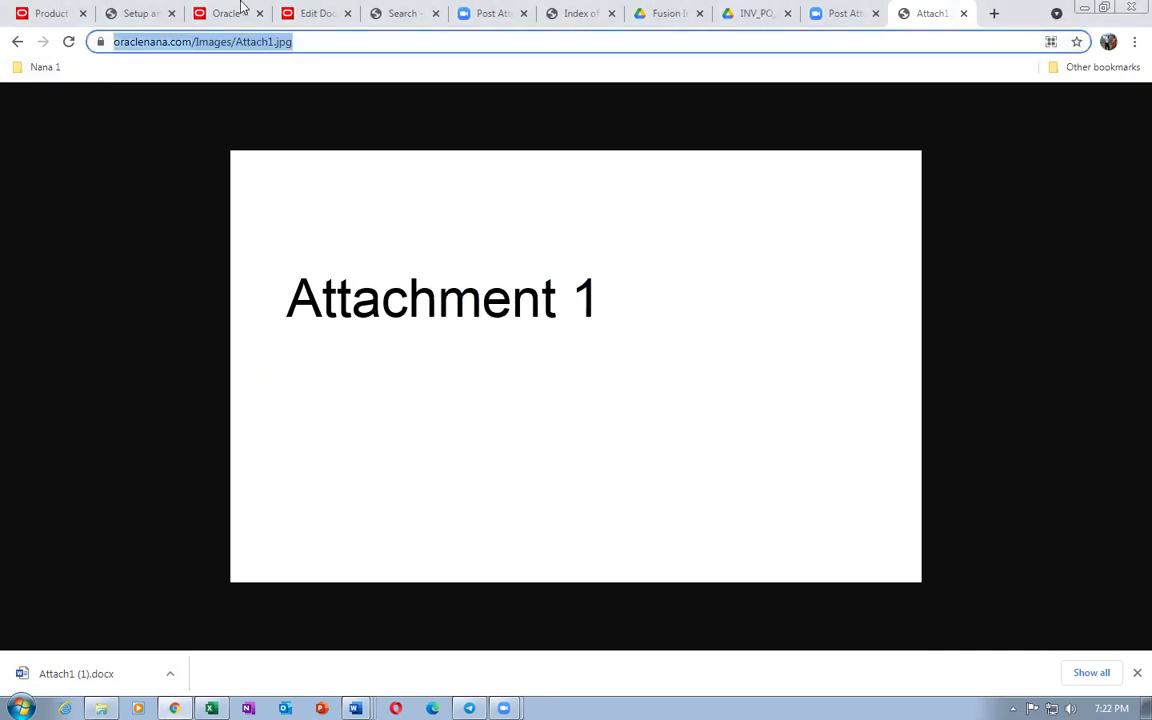
# Return to the blanket agreement's line and paste the copied Attach1.jpg address as its Attachment URL
pyautogui.click(57, 13)
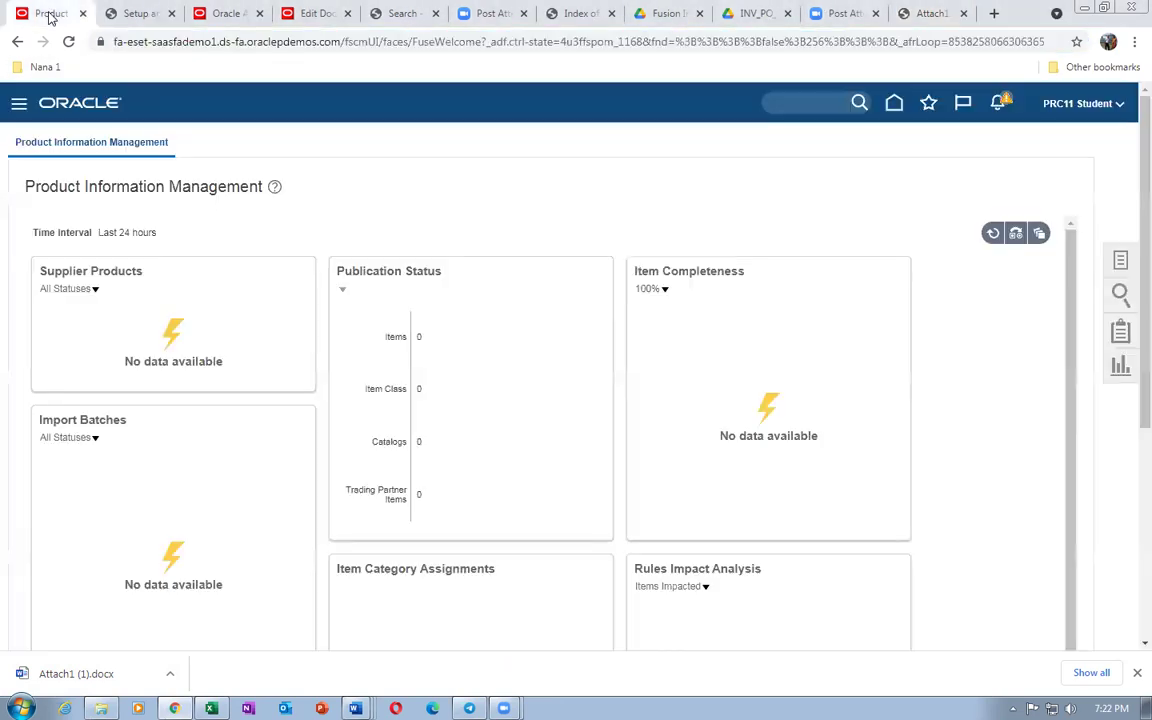
pyautogui.click(135, 13)
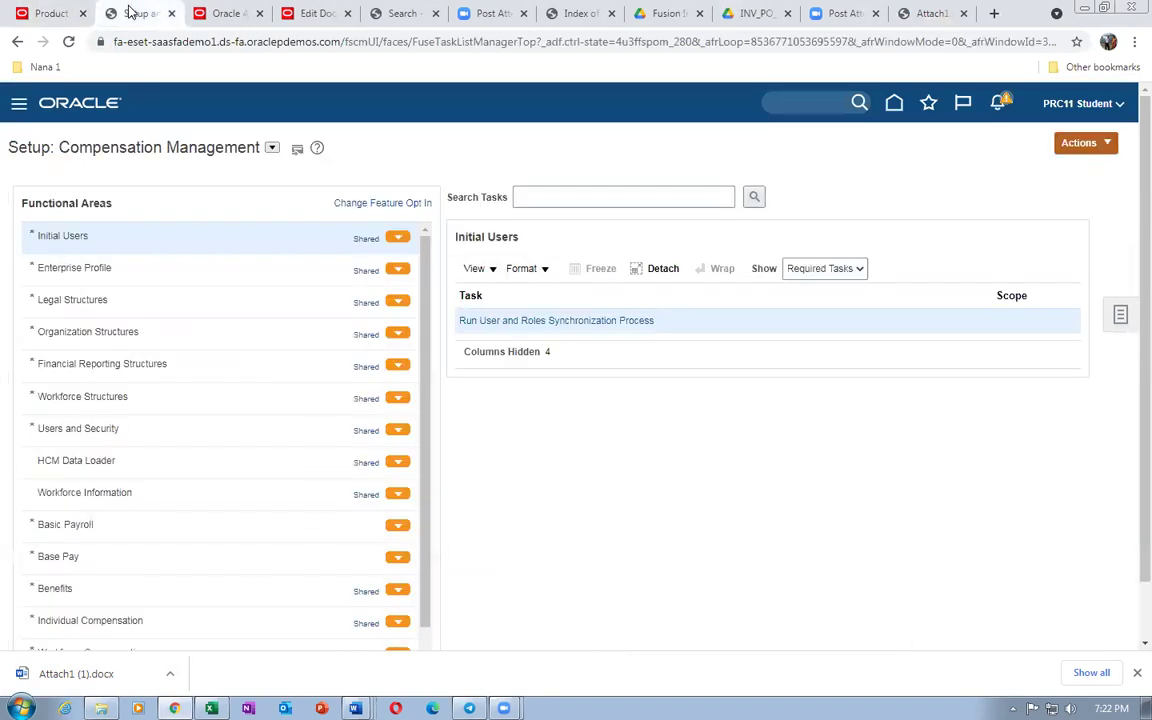
pyautogui.click(227, 14)
pyautogui.click(285, 13)
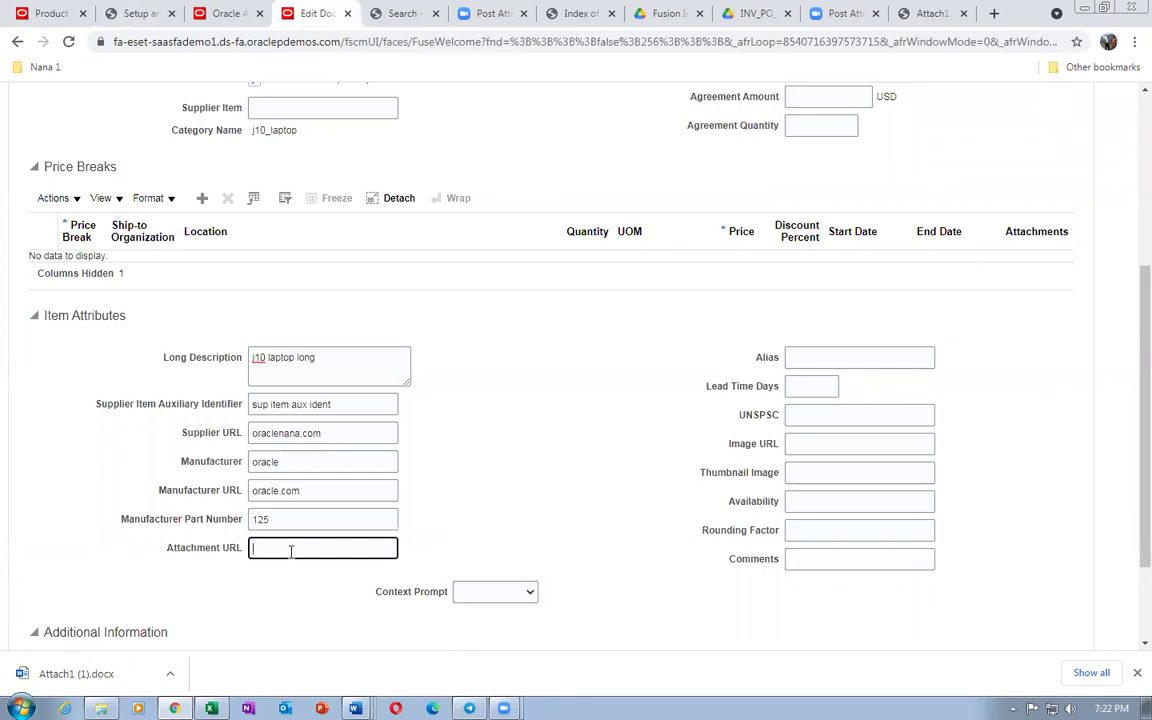
pyautogui.hotkey('ctrl', 'v')
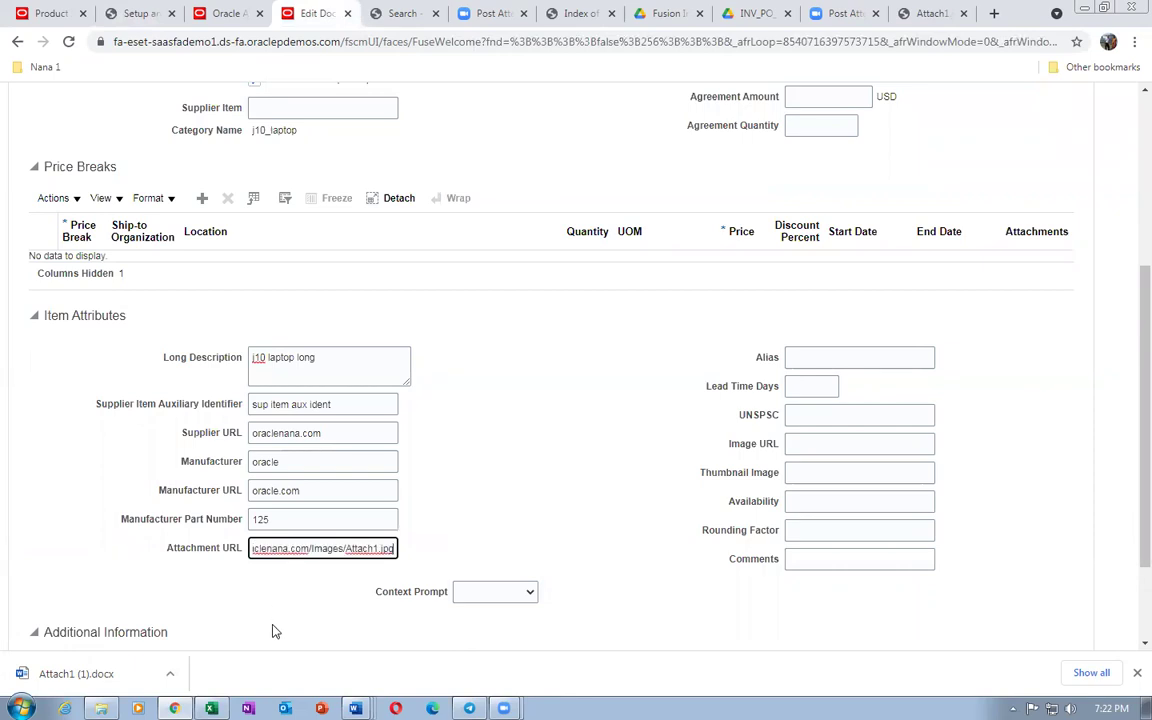
pyautogui.click(298, 625)
# Set the line's alias to "laptop alias", lead time days to 6 and UNSPSC to "UNSPSC"
pyautogui.click(817, 357)
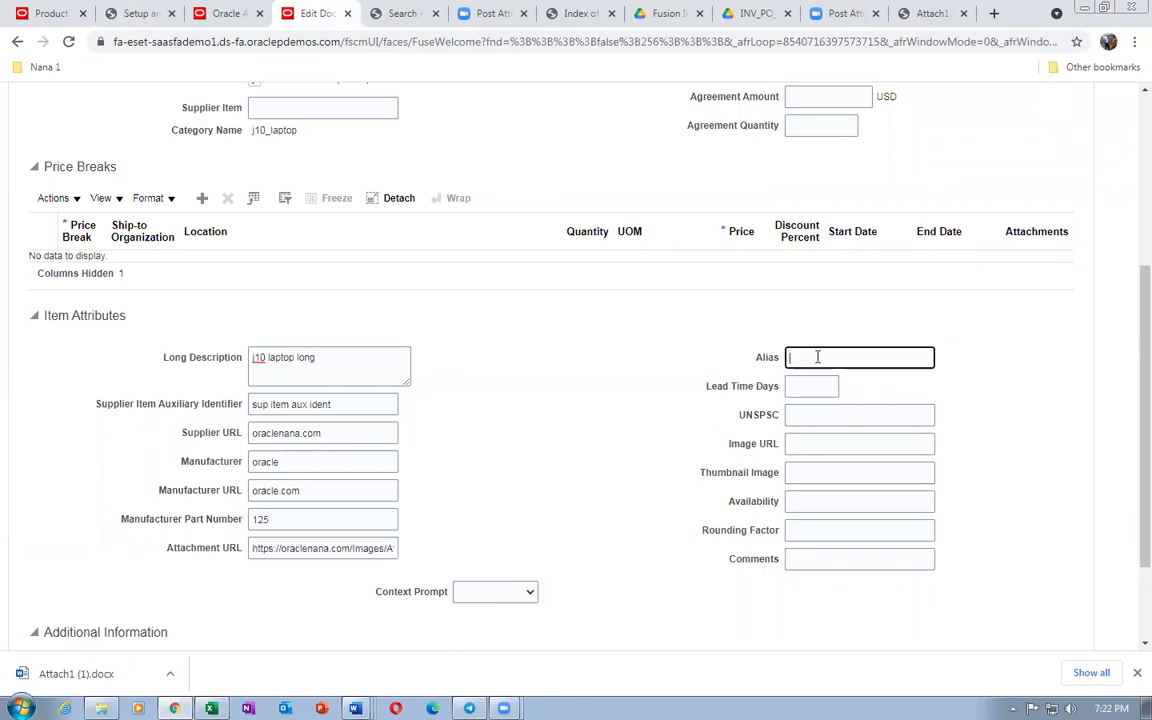
pyautogui.write('laptop alias')
pyautogui.click(801, 389)
pyautogui.write('6')
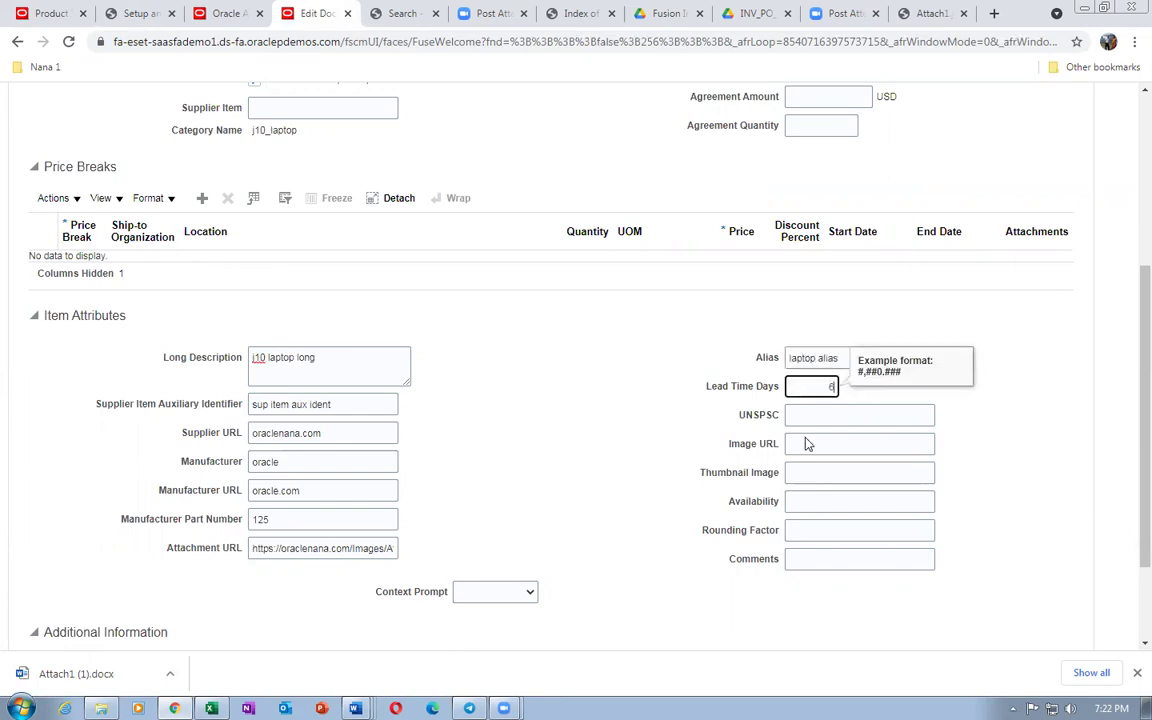
pyautogui.click(801, 416)
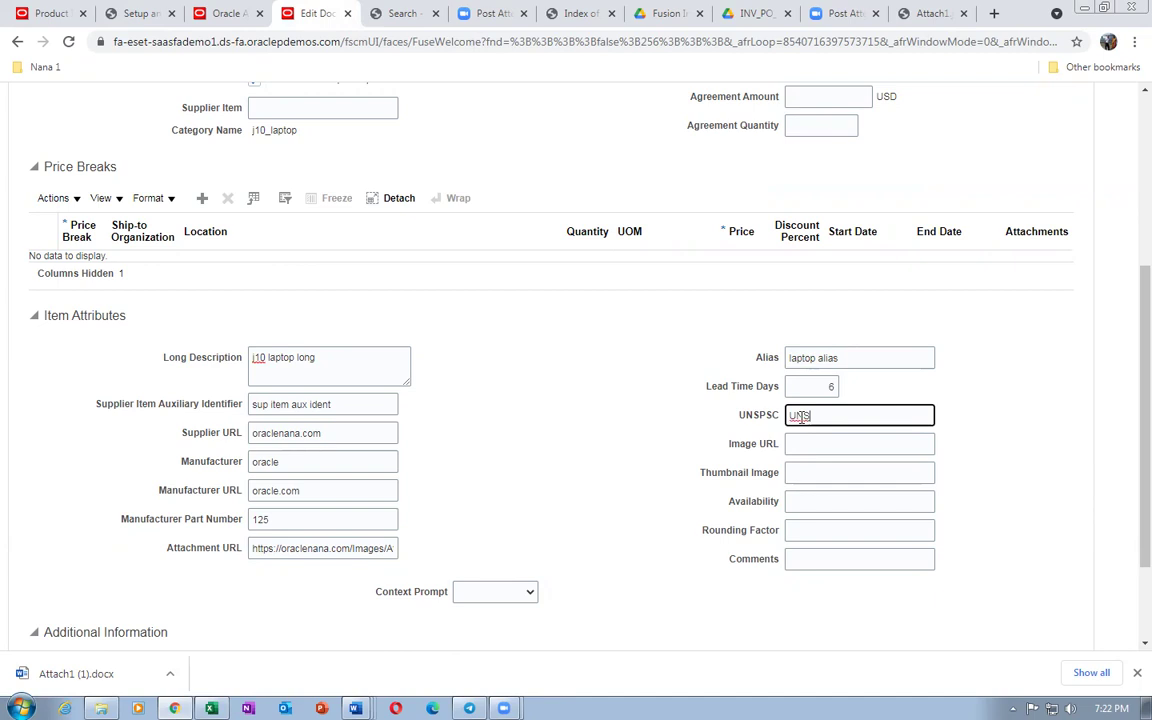
pyautogui.write('UNSPSC')
# Go back to the oraclenana.com/Images listing, open Laptop_Item.jpg and copy its web address
pyautogui.click(829, 446)
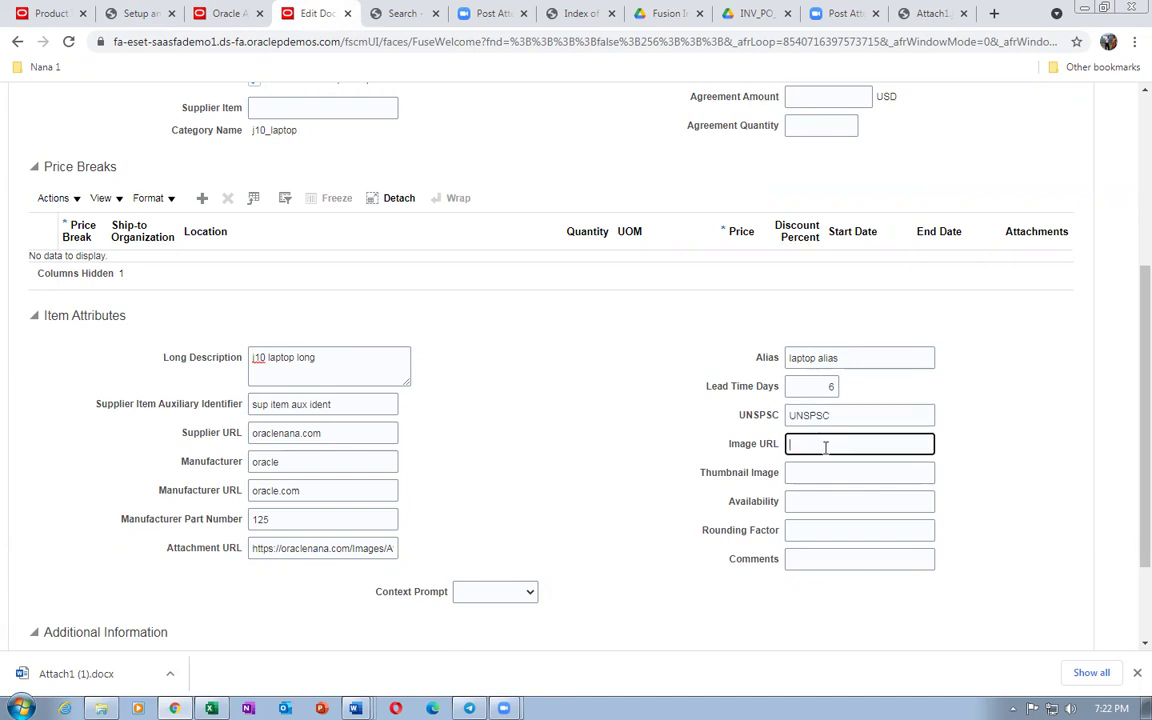
pyautogui.click(826, 446)
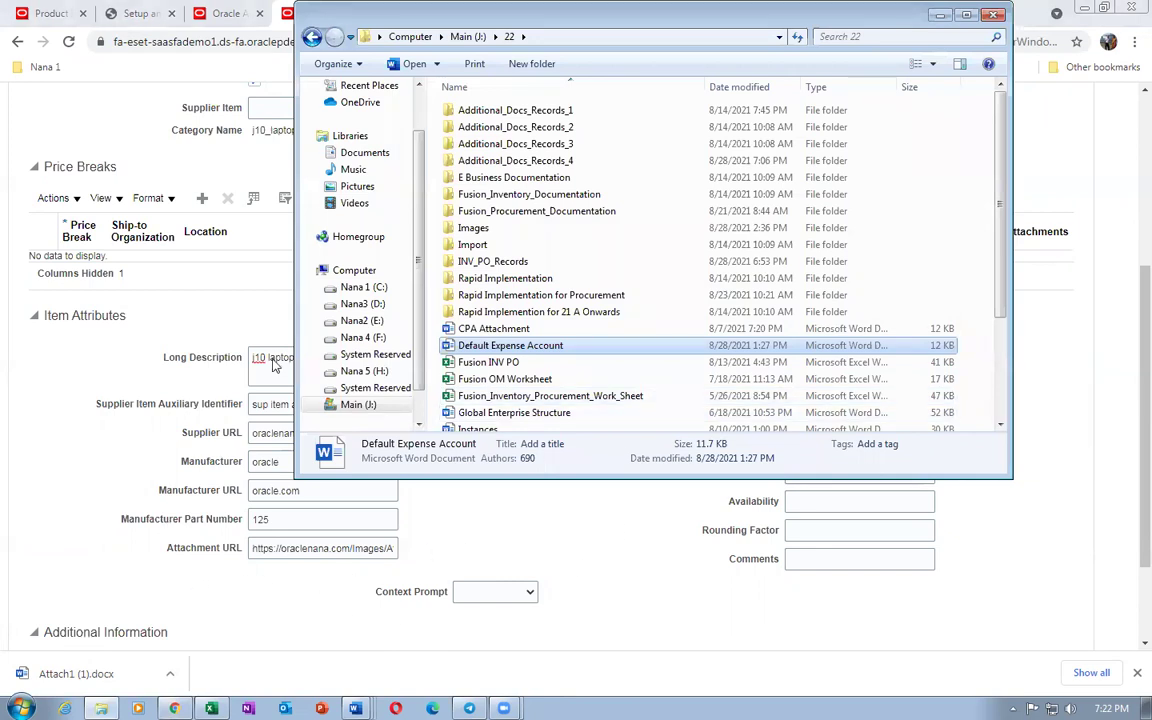
pyautogui.press('Escape')
pyautogui.click(901, 14)
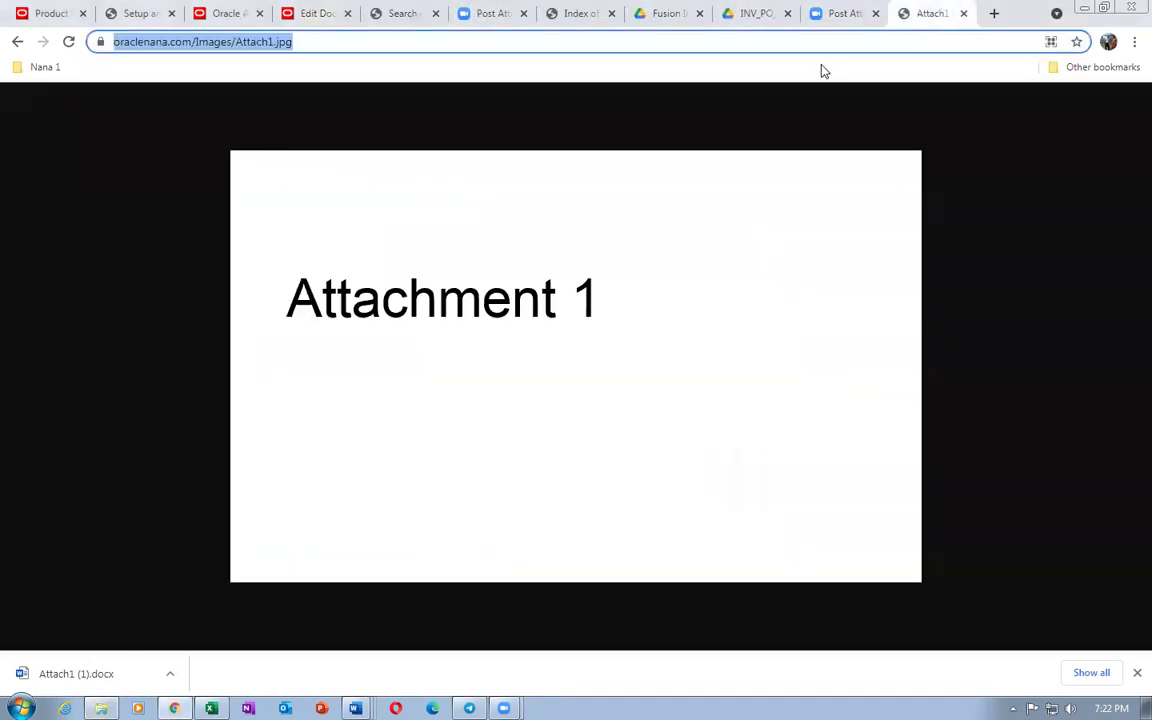
pyautogui.click(17, 41)
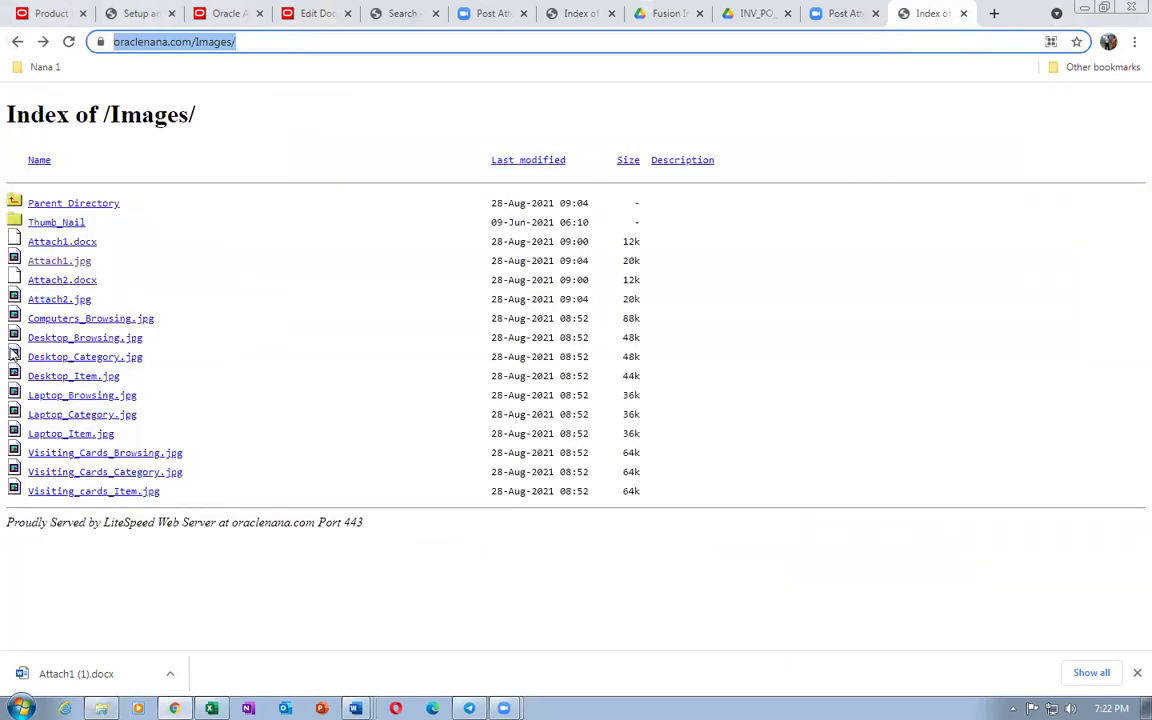
pyautogui.click(70, 436)
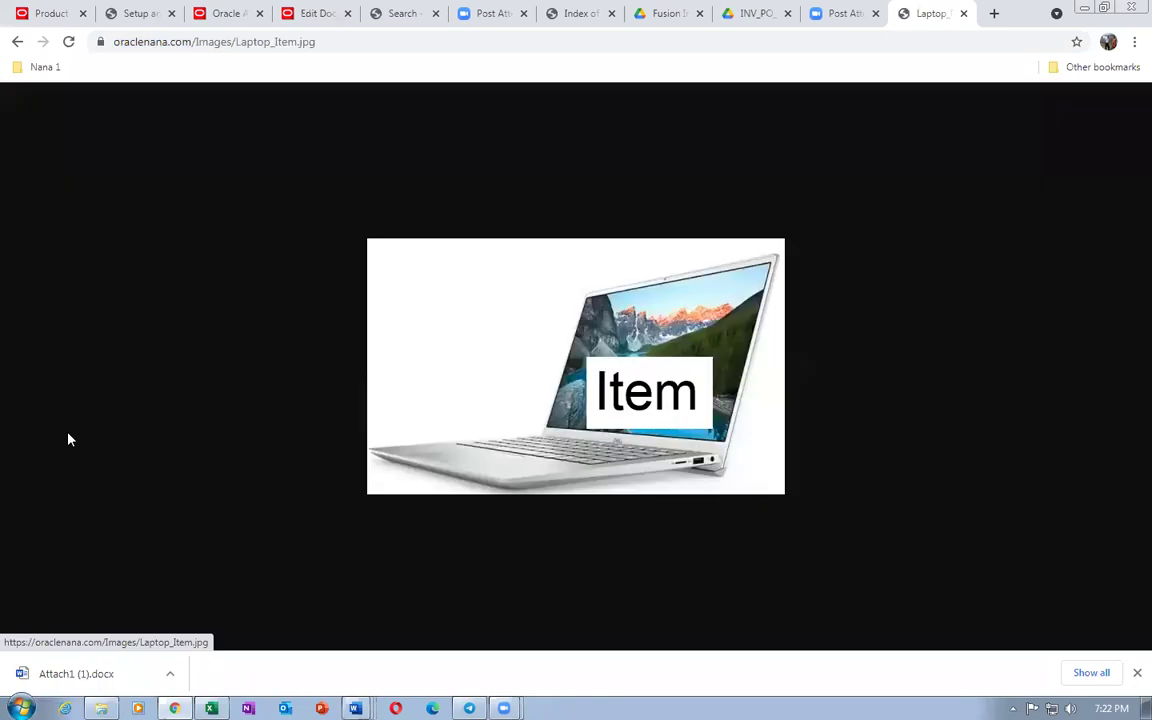
pyautogui.click(308, 42)
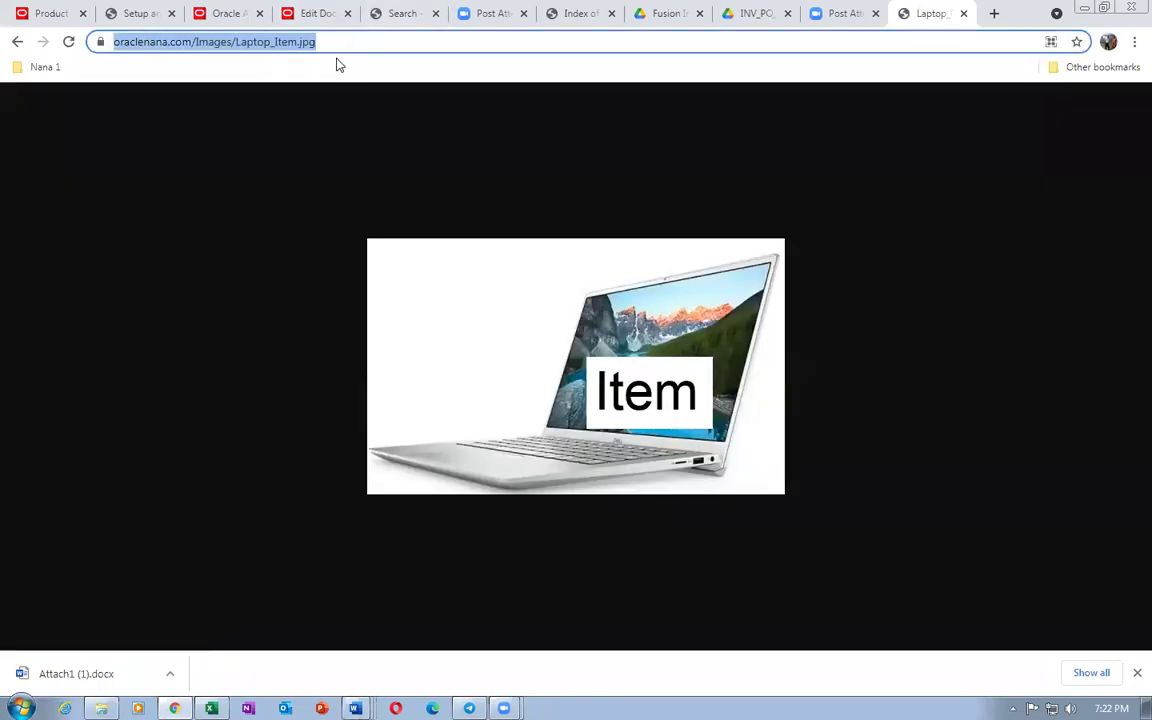
pyautogui.hotkey('alt', 'Tab')
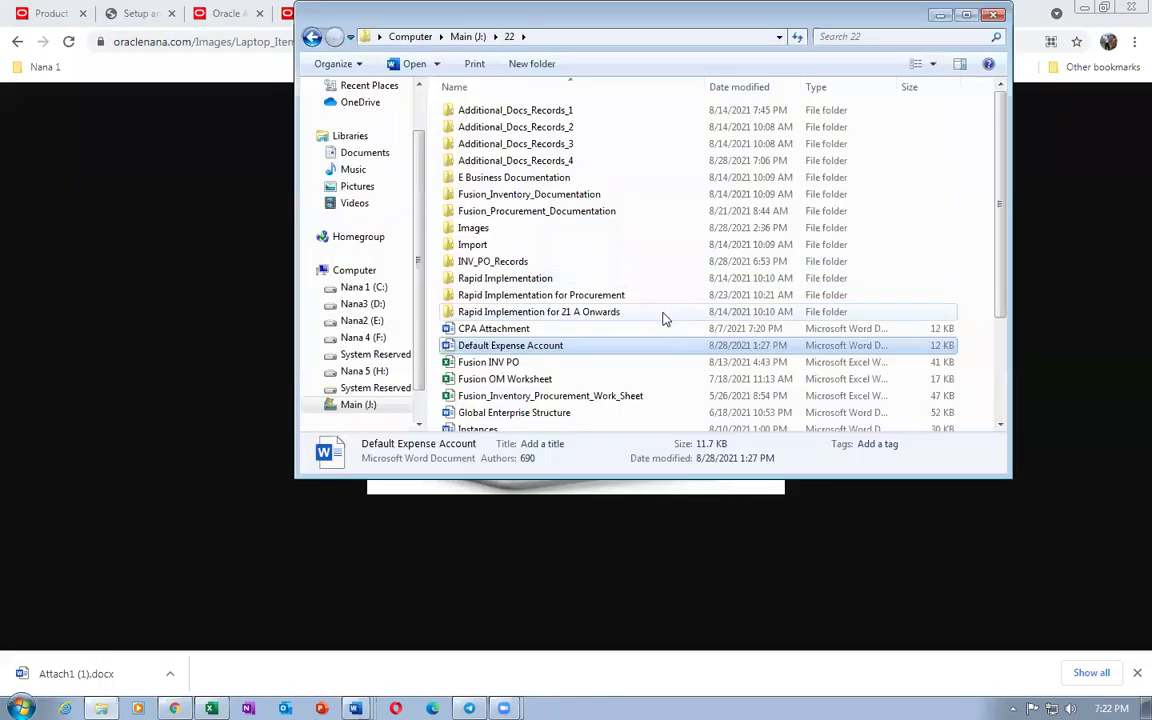
pyautogui.hotkey('alt', 'Tab')
pyautogui.hotkey('alt', 'Tab')
pyautogui.hotkey('alt', 'Tab')
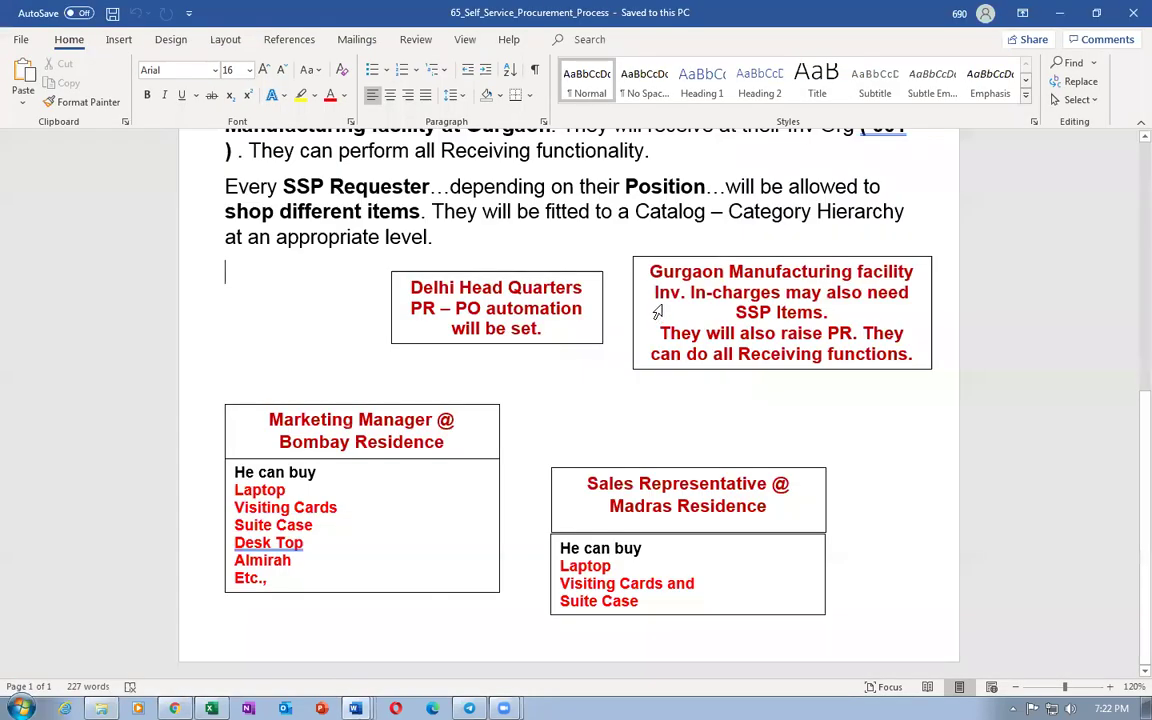
pyautogui.hotkey('alt', 'Tab')
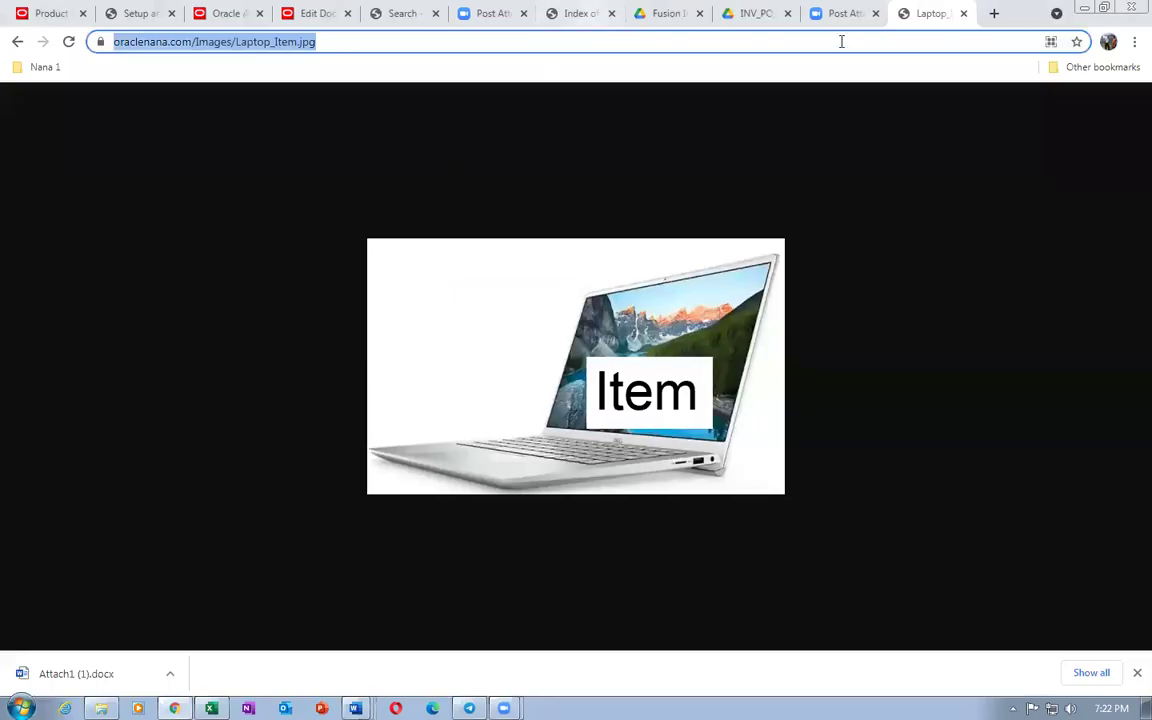
# Return to the agreement line and paste the copied Laptop_Item.jpg address as its Image URL
pyautogui.click(322, 16)
pyautogui.click(842, 445)
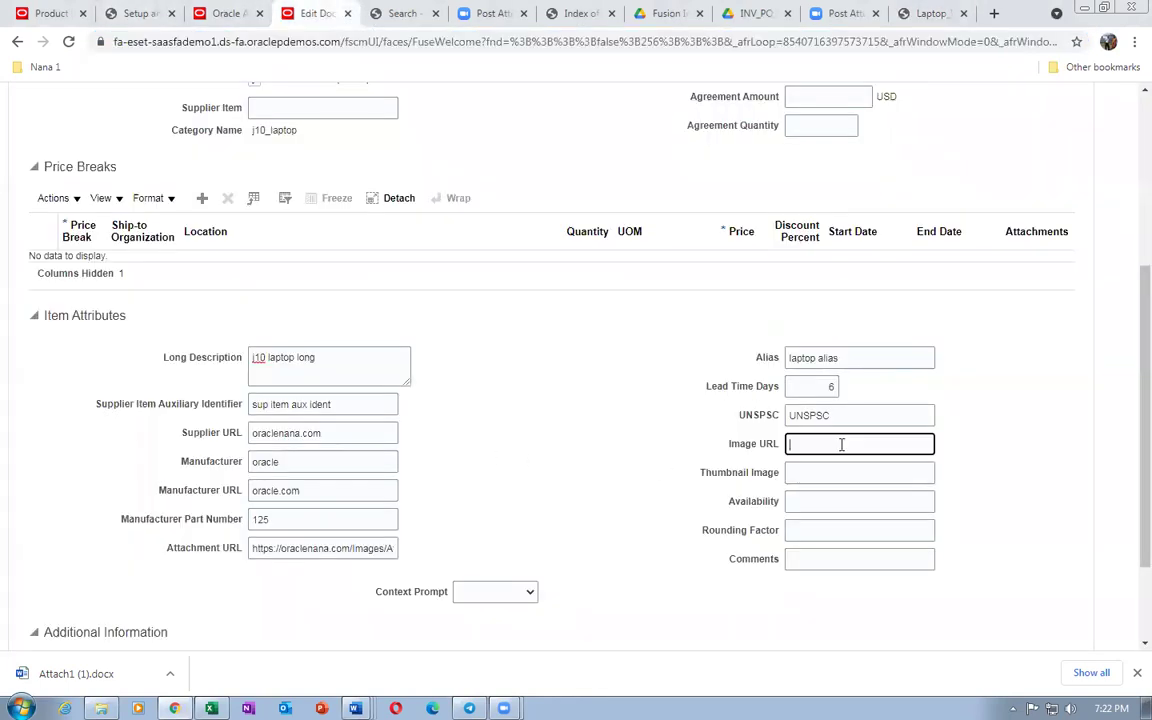
pyautogui.hotkey('ctrl', 'v')
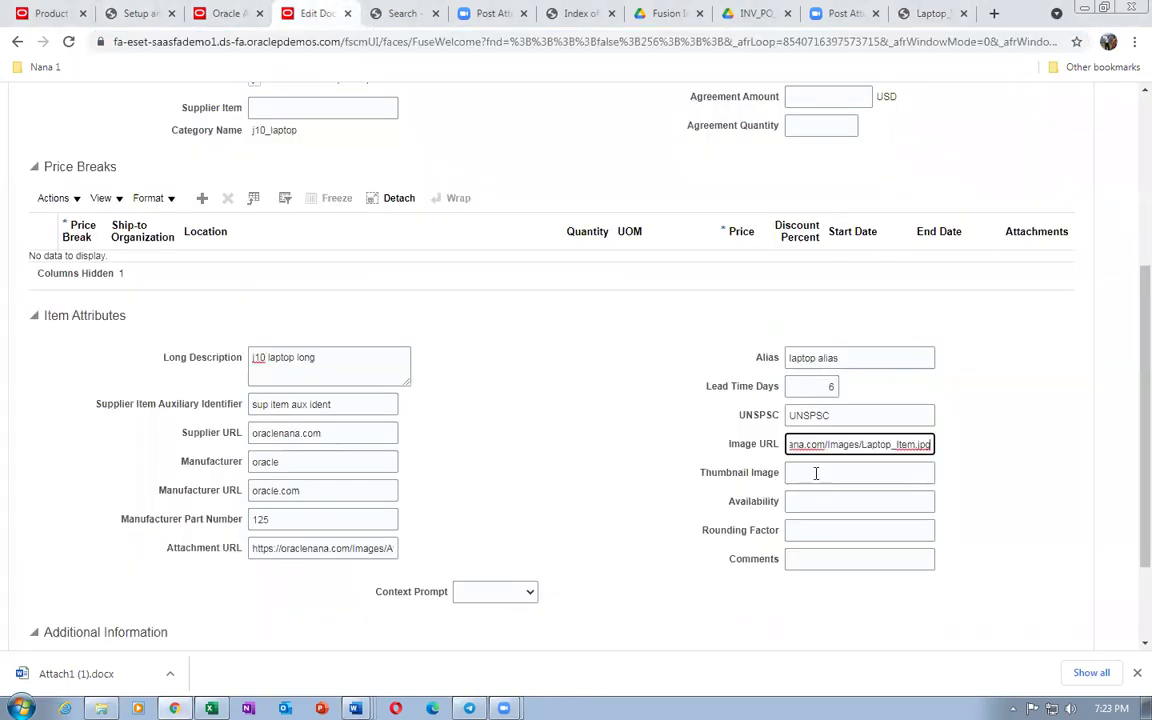
# Copy the web address of Laptop_Thumb_Nail.JPG from the Thumb_Nail folder of the oraclenana.com/Images listing and paste it as the line's Thumbnail Image
pyautogui.click(815, 474)
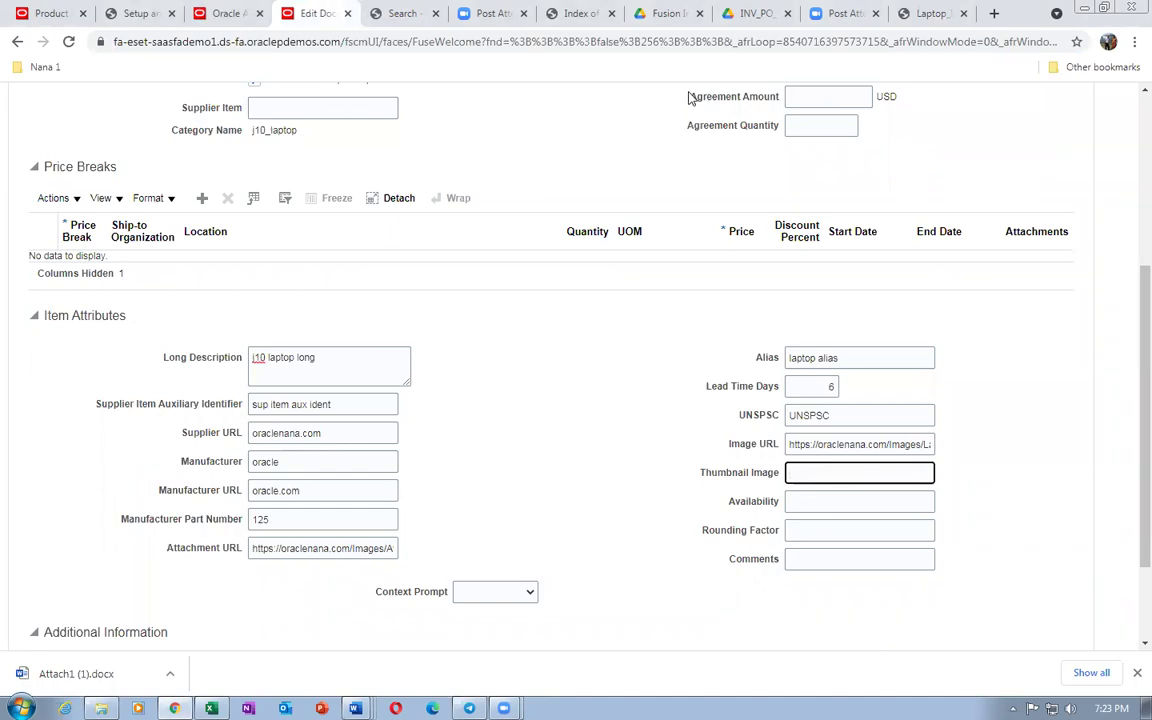
pyautogui.click(925, 14)
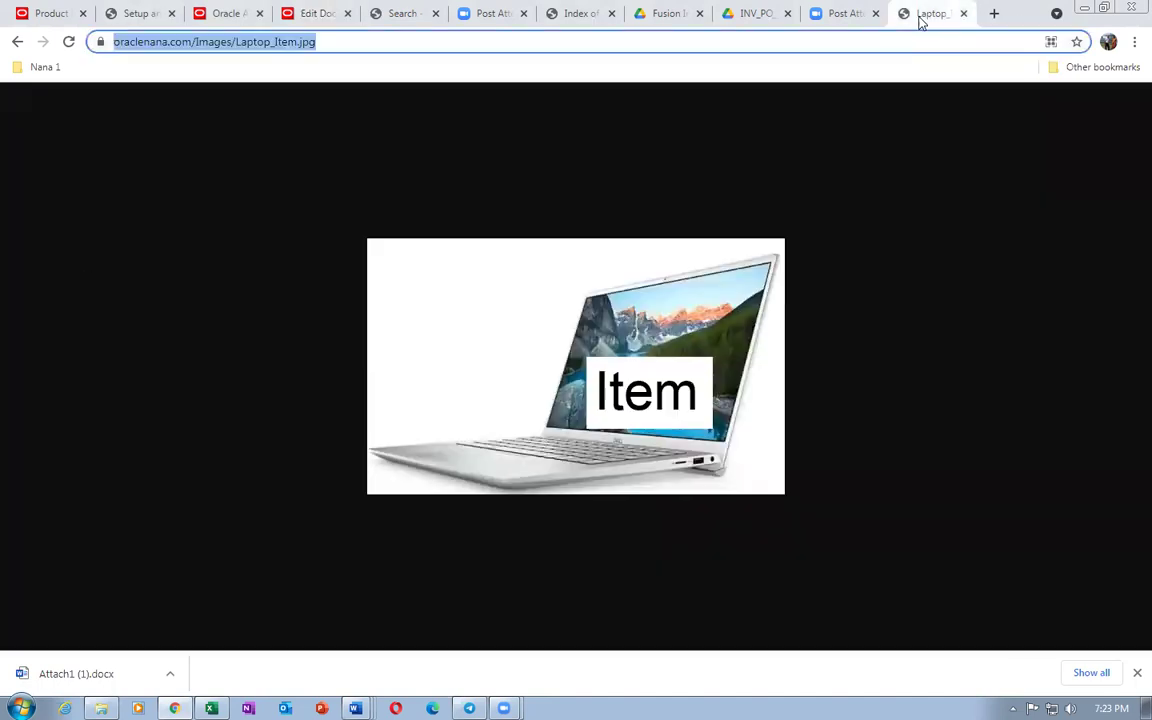
pyautogui.click(17, 41)
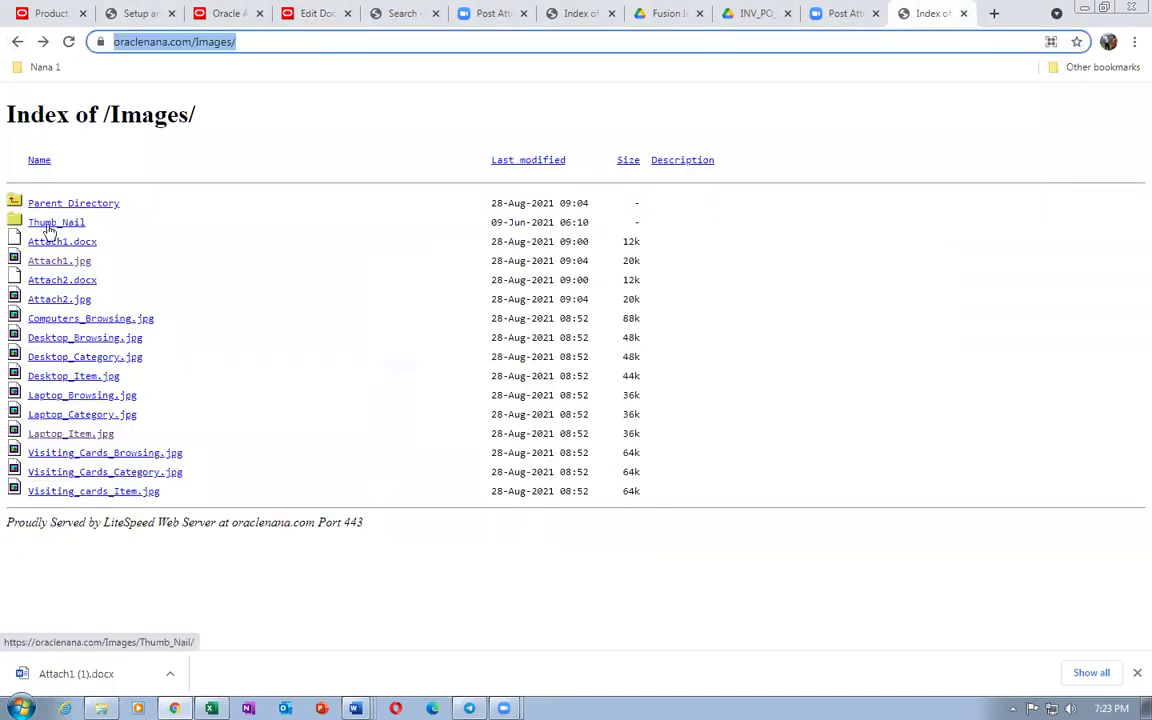
pyautogui.click(47, 226)
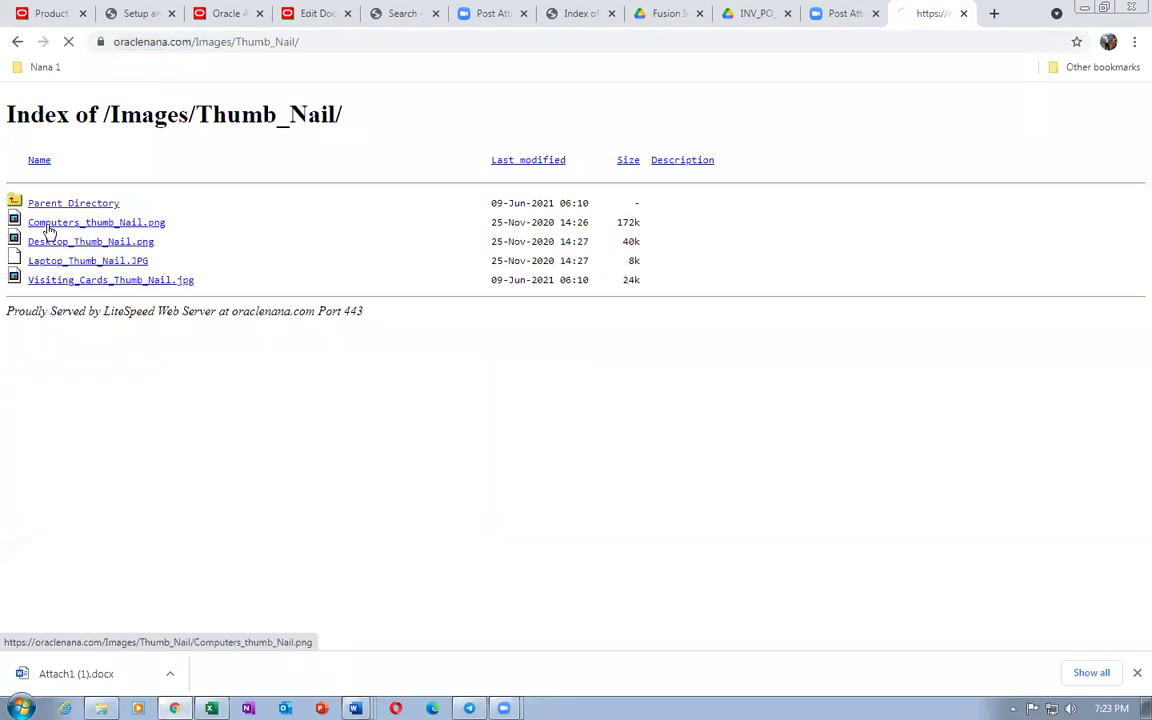
pyautogui.click(48, 261)
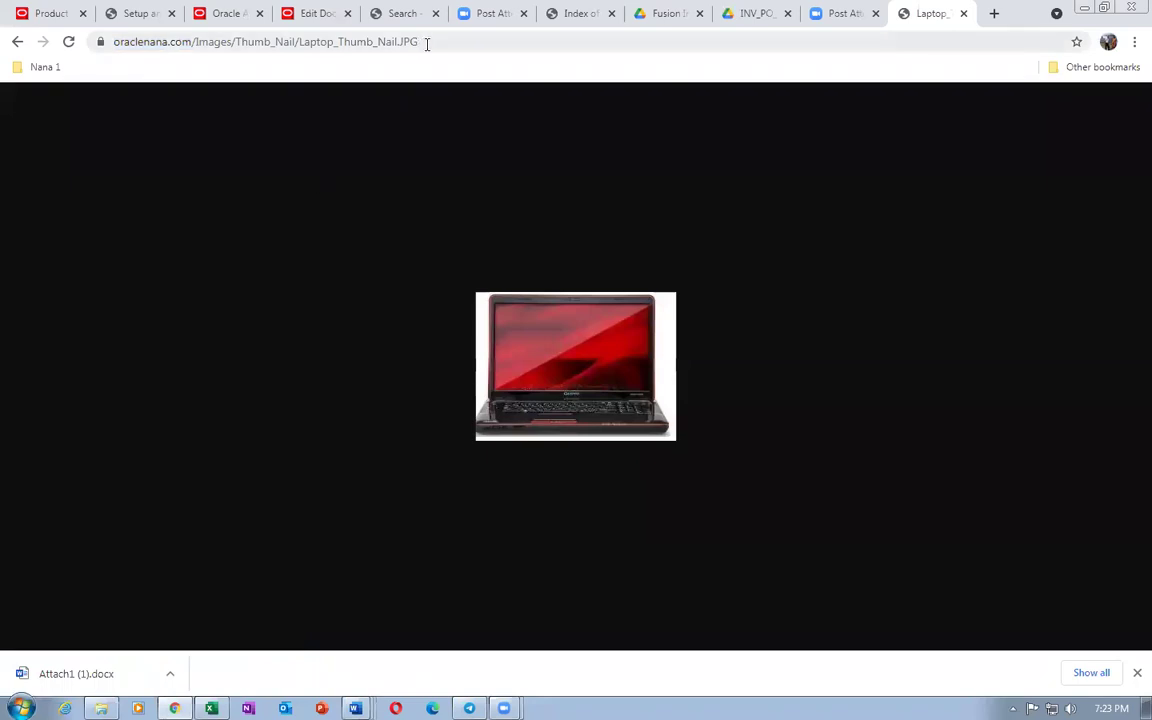
pyautogui.click(428, 42)
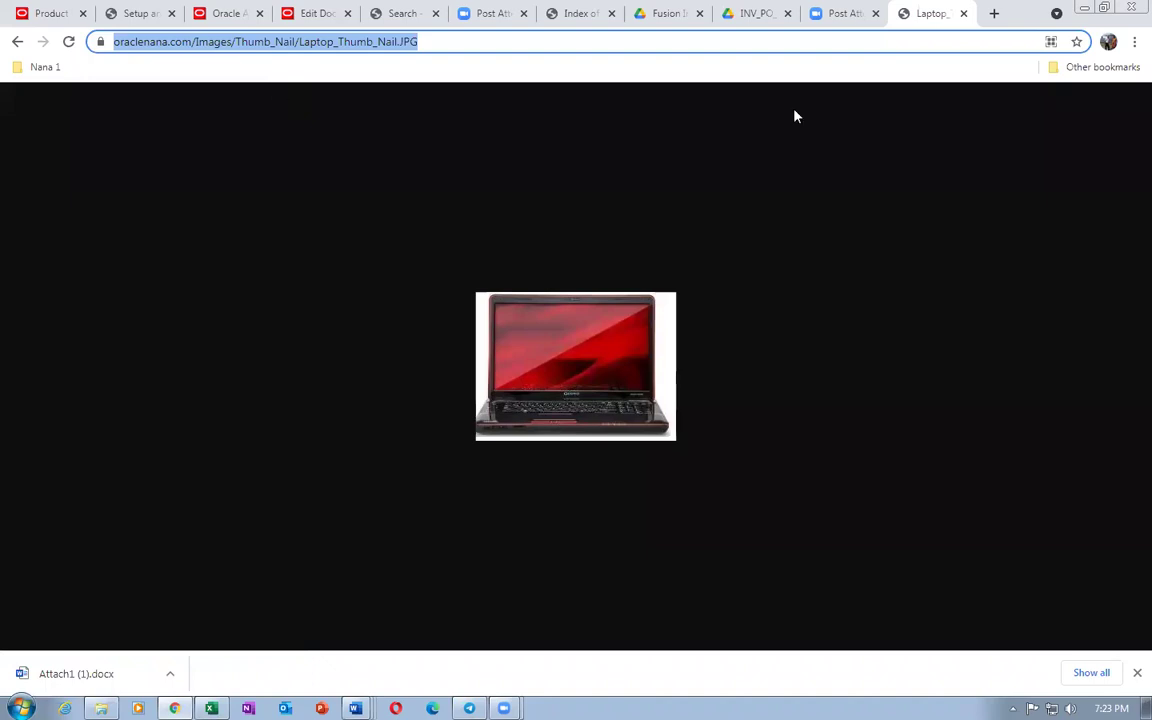
pyautogui.click(318, 13)
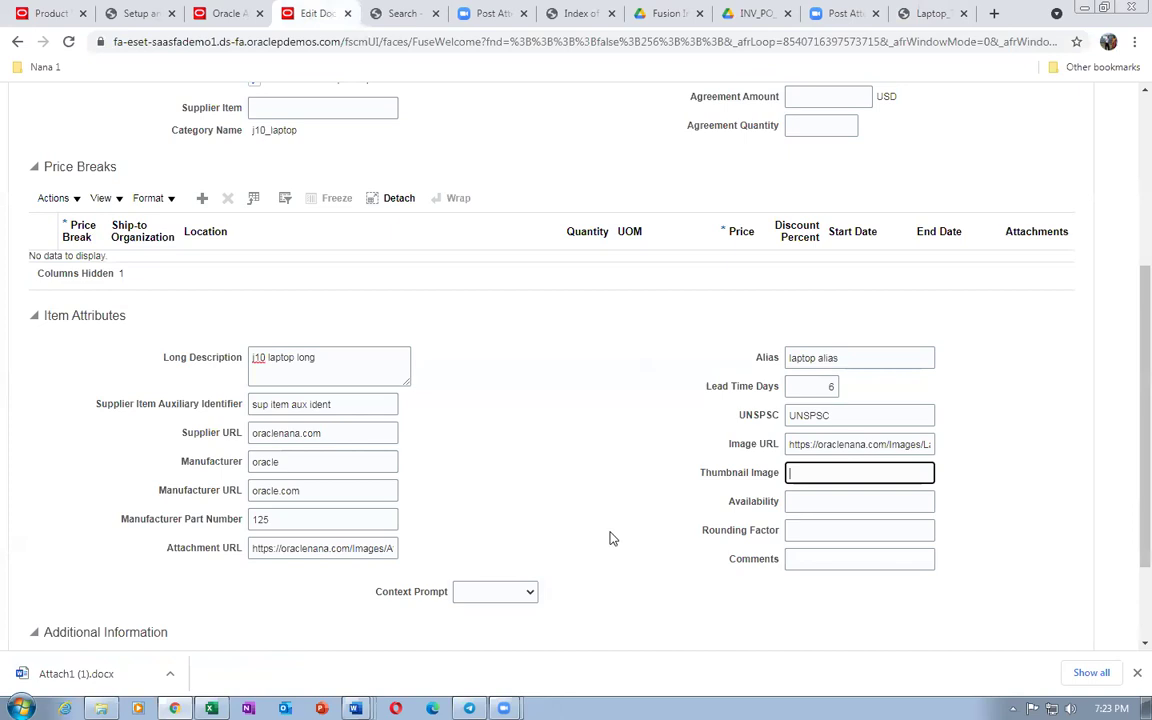
pyautogui.hotkey('ctrl', 'v')
# Set the line's availability to 120, rounding factor to 0.6 and comments to "laptop commnets"
pyautogui.click(801, 503)
pyautogui.write('120')
pyautogui.press('Tab')
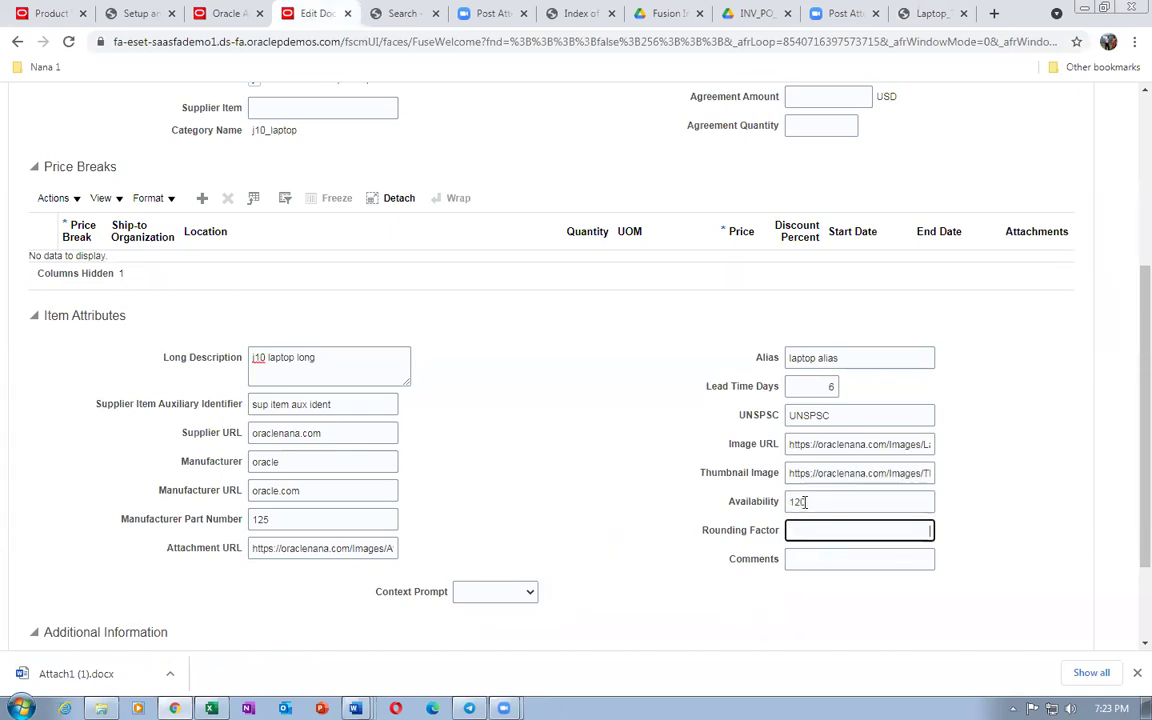
pyautogui.write('0.6')
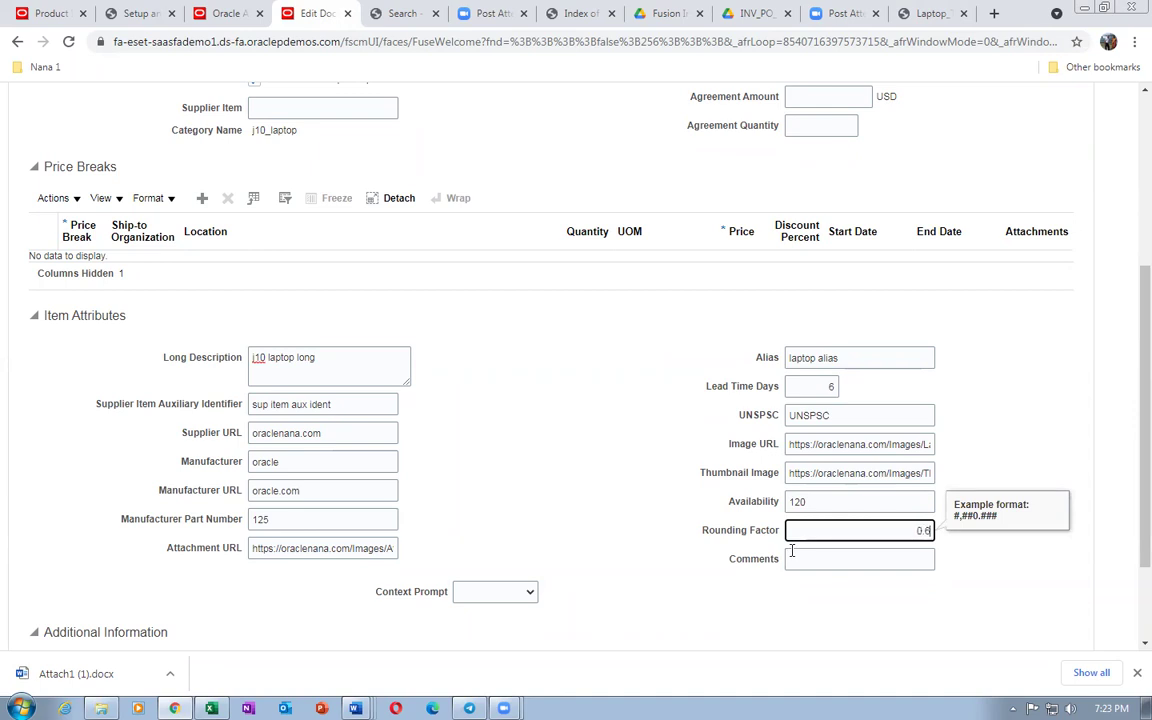
pyautogui.click(828, 565)
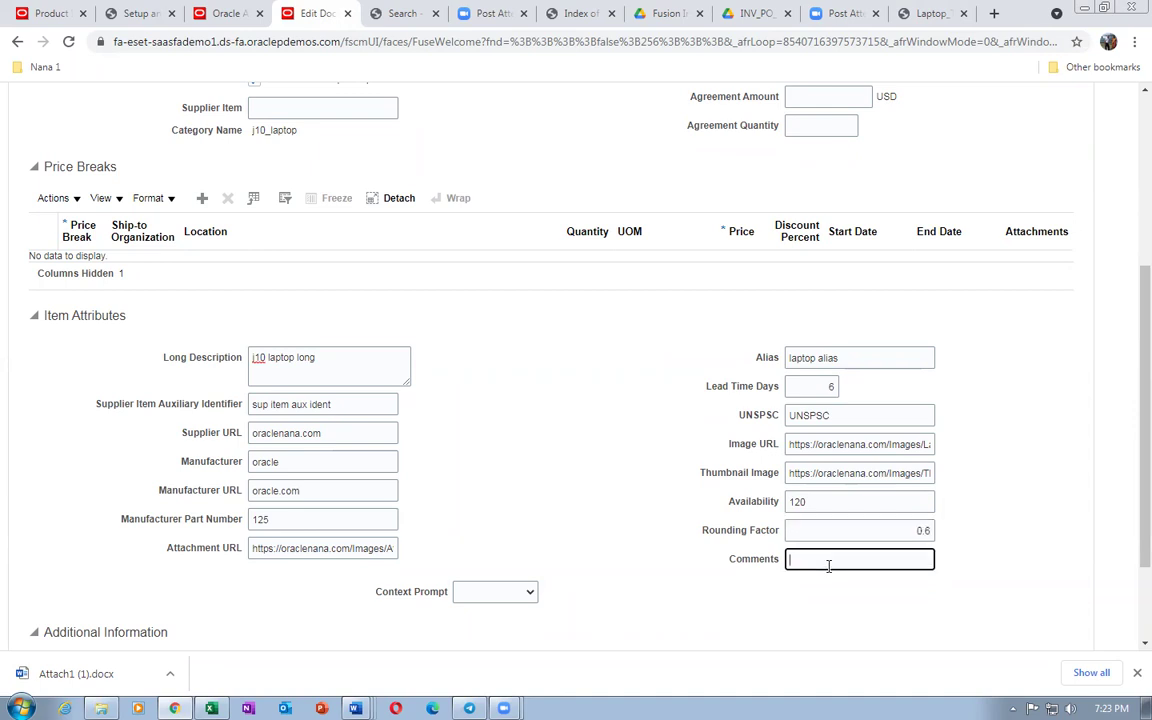
pyautogui.write('laptop commnets')
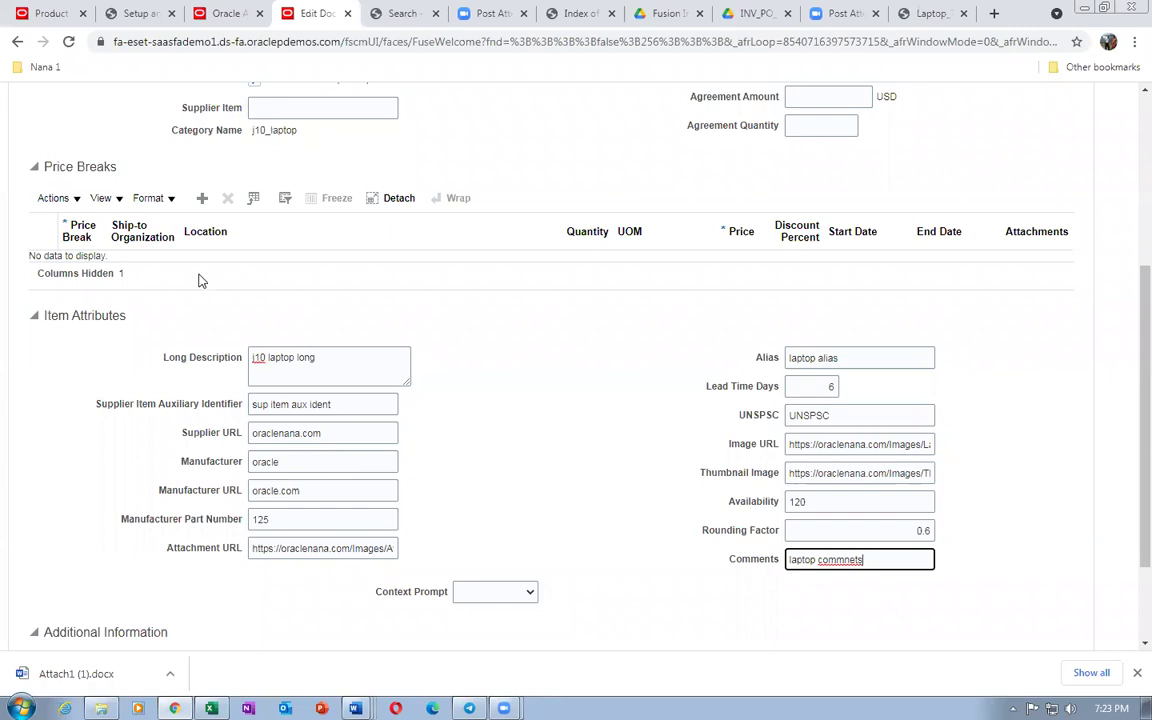
# Review the j10_laptop line's attributes, accept the line edits and save the blanket purchase agreement
pyautogui.scroll(-2, 455, 399)
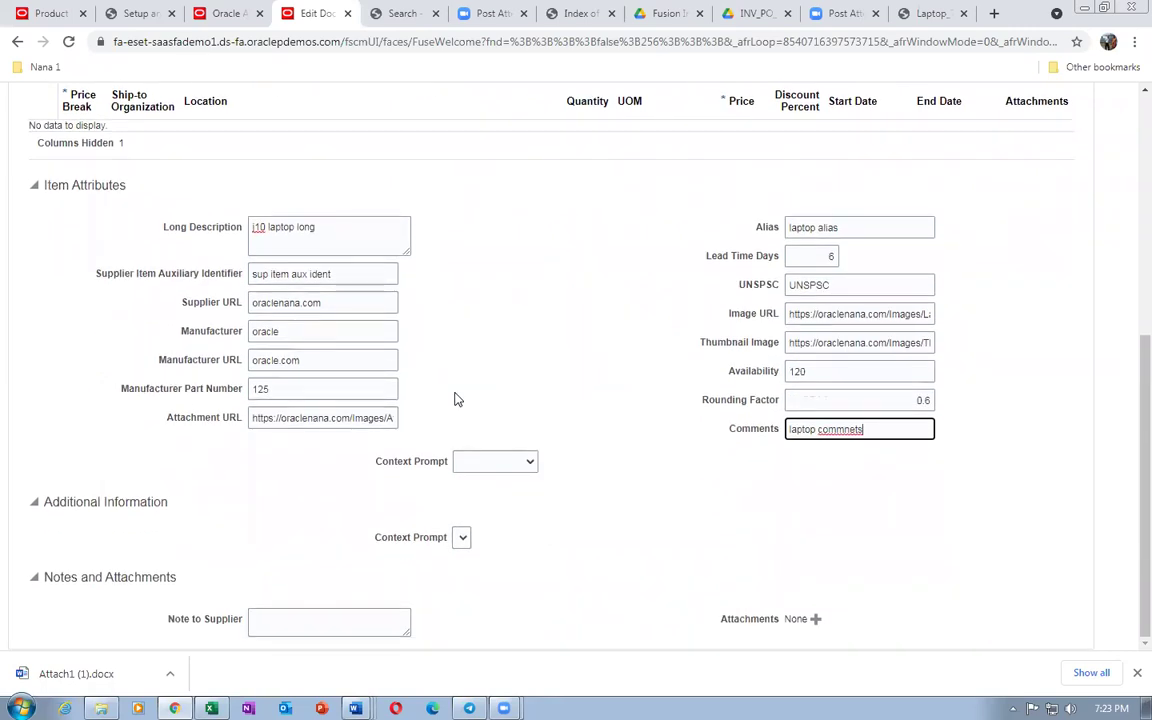
pyautogui.scroll(4, 455, 399)
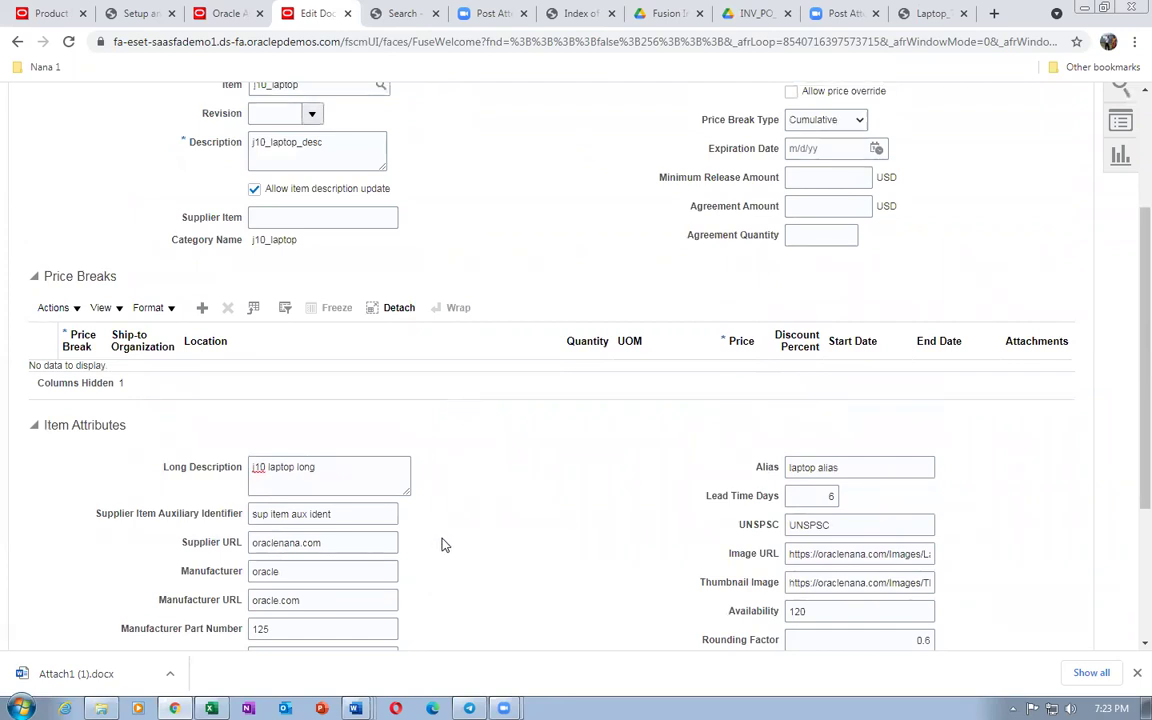
pyautogui.scroll(-4, 442, 545)
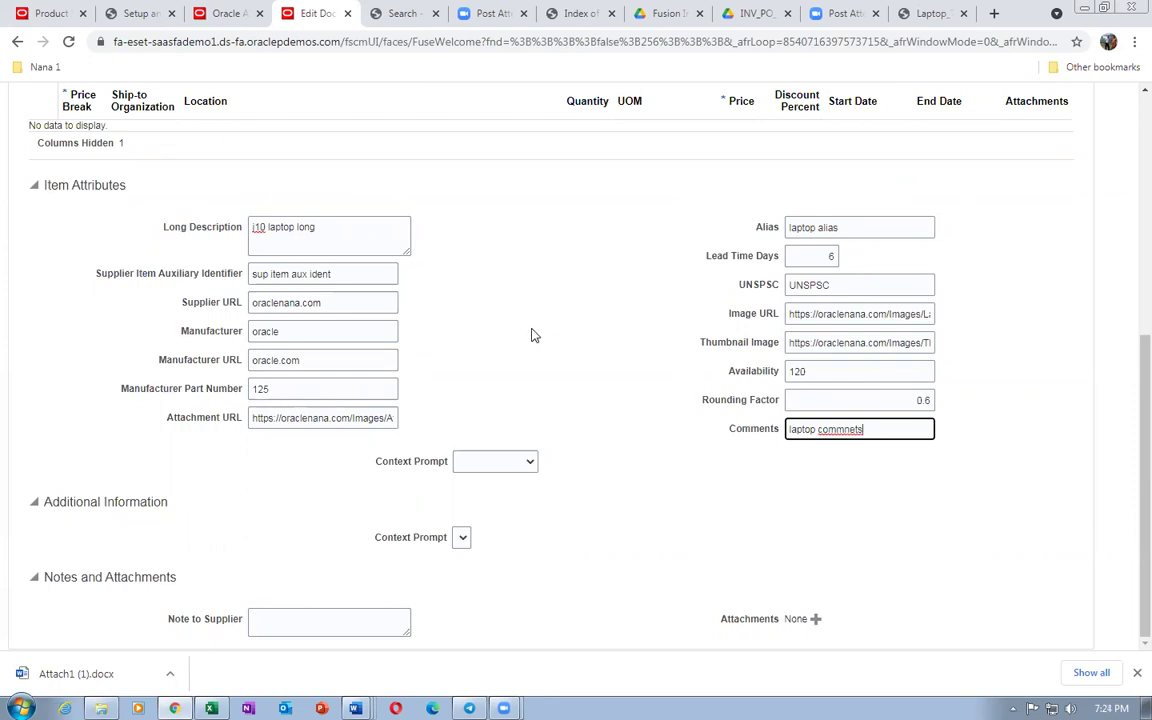
pyautogui.scroll(8, 533, 335)
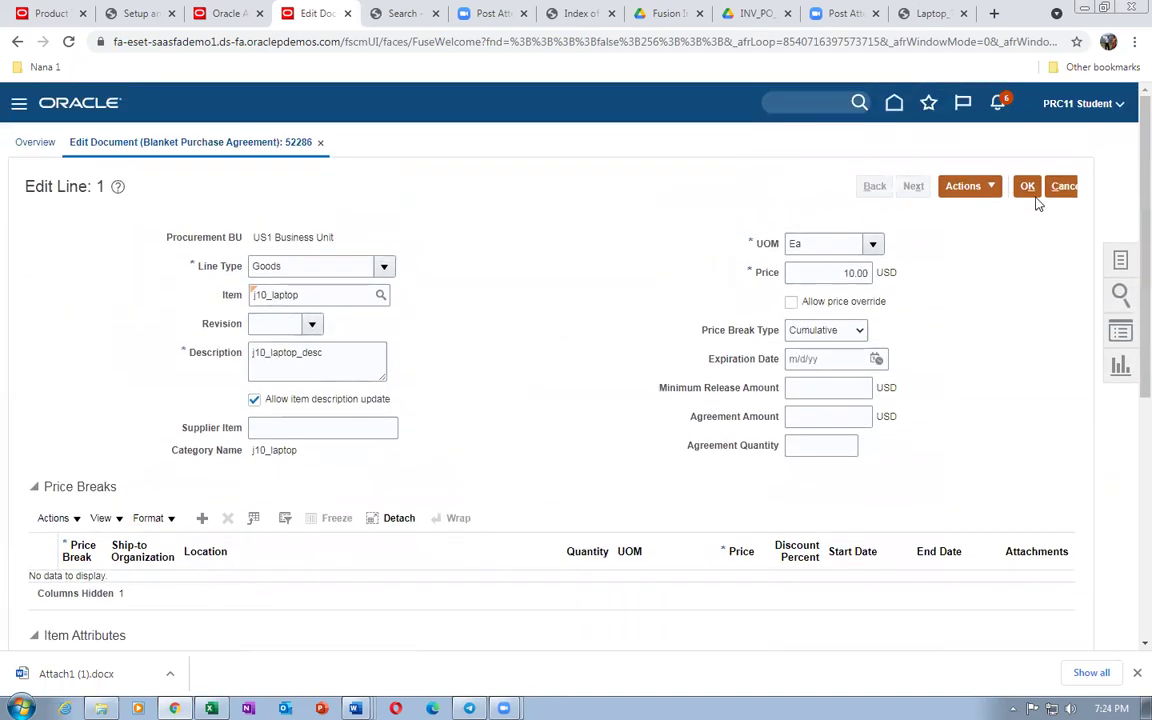
pyautogui.click(1030, 187)
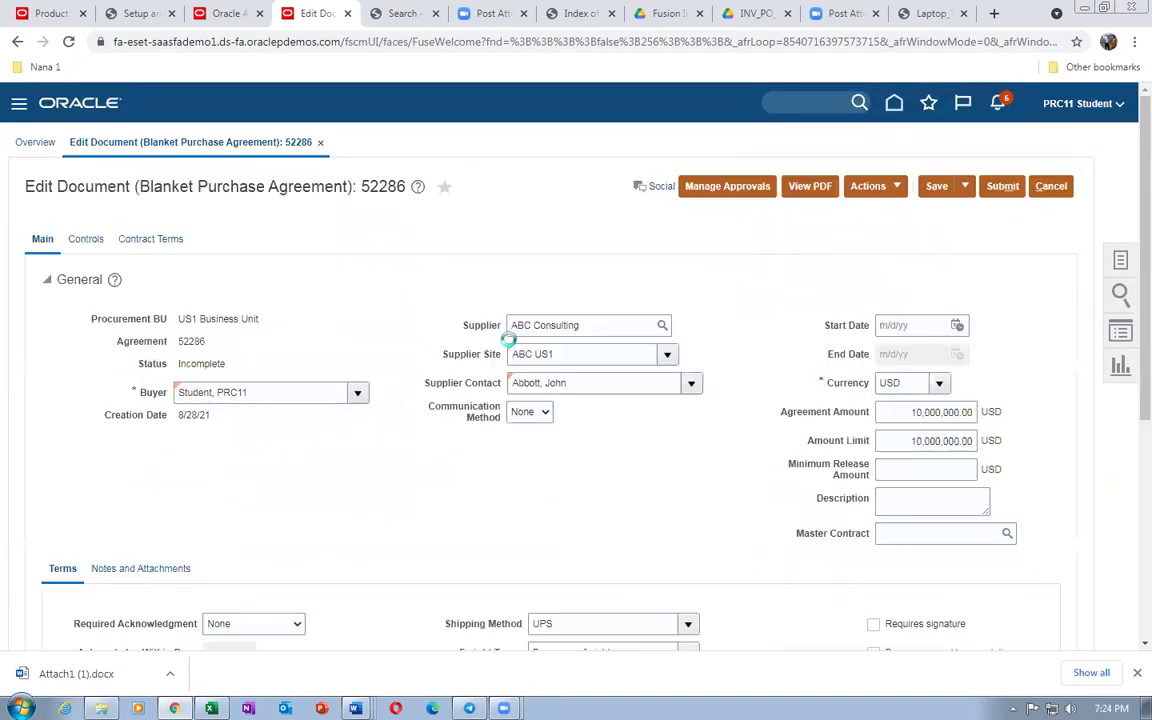
pyautogui.click(938, 188)
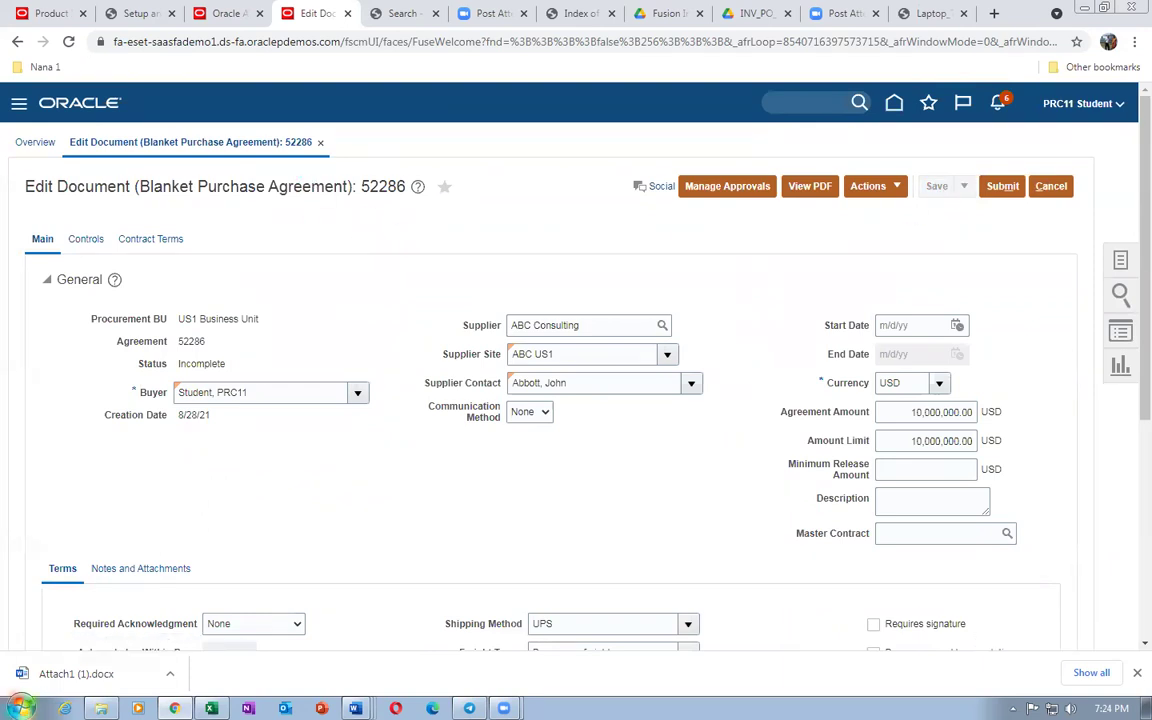
# Open Notepad, note down the blanket agreement's number and minimise the note to return to the agreement
pyautogui.press('super')
pyautogui.write('not')
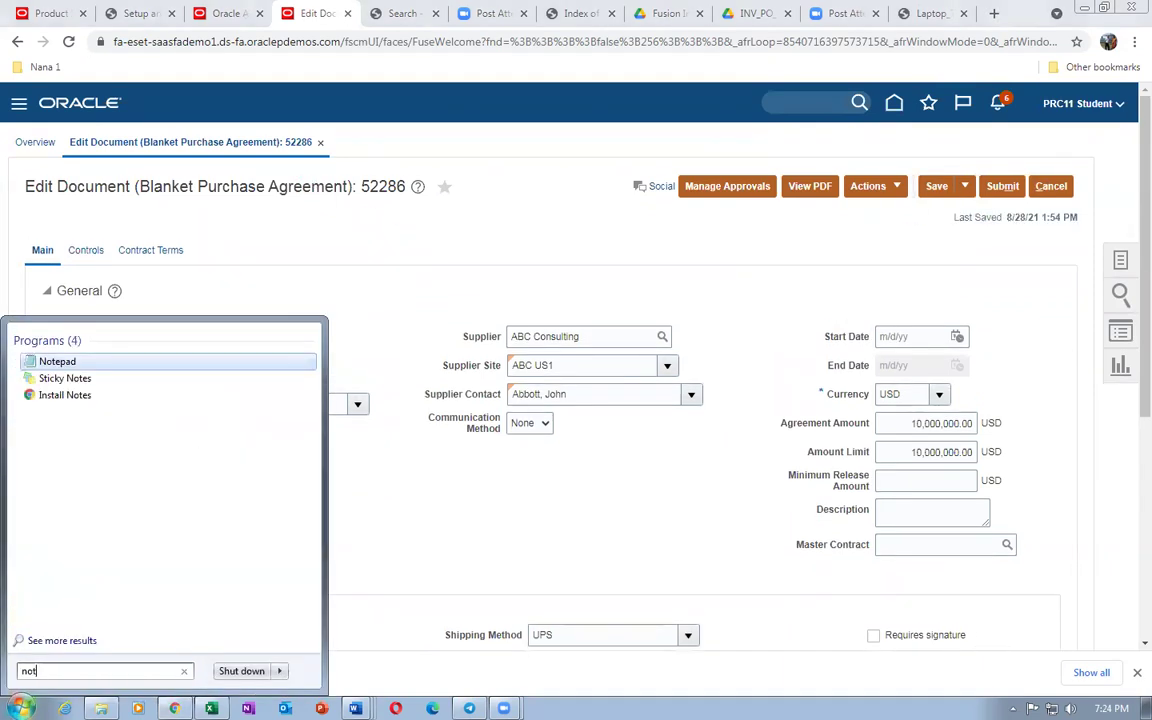
pyautogui.write('epad')
pyautogui.press('Return')
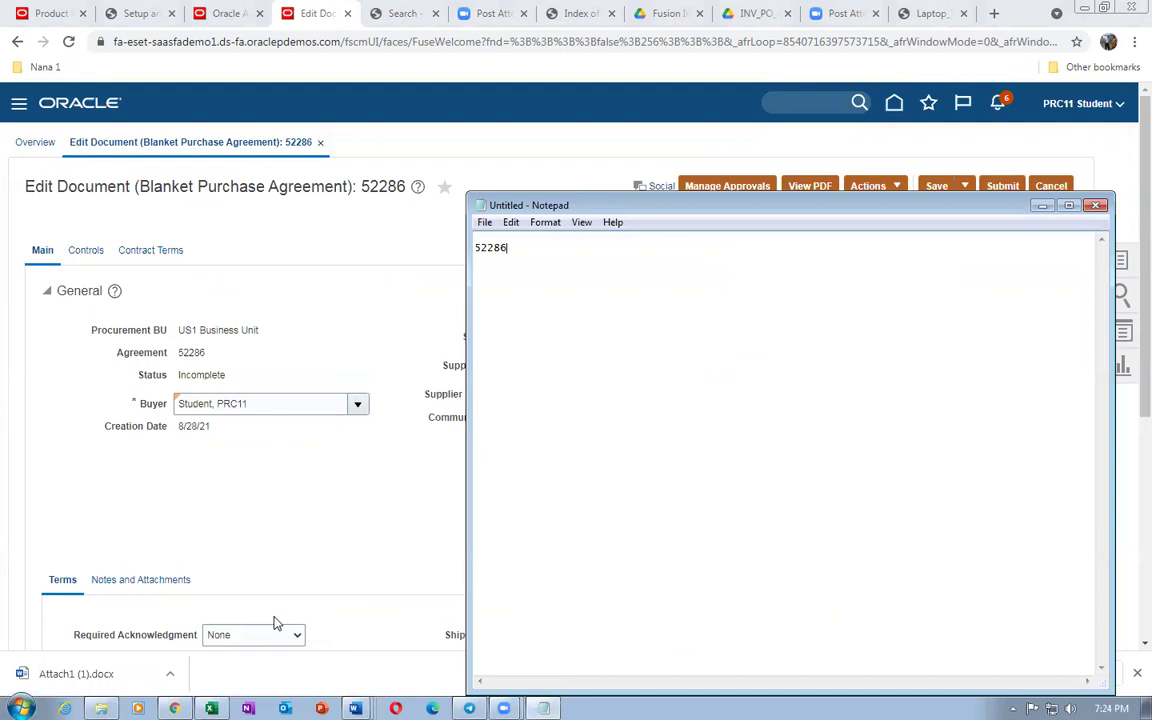
pyautogui.click(1041, 206)
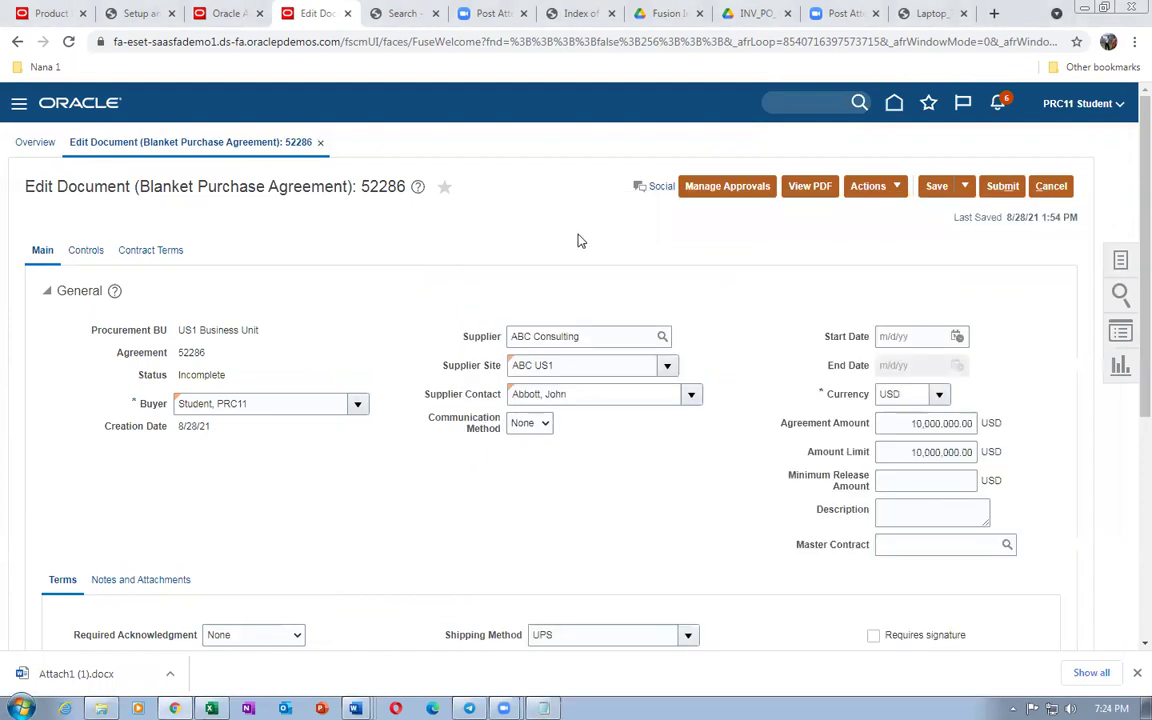
# Add a second agreement line of type Goods for item j10_desktop with a price of 20
pyautogui.scroll(-4, 585, 240)
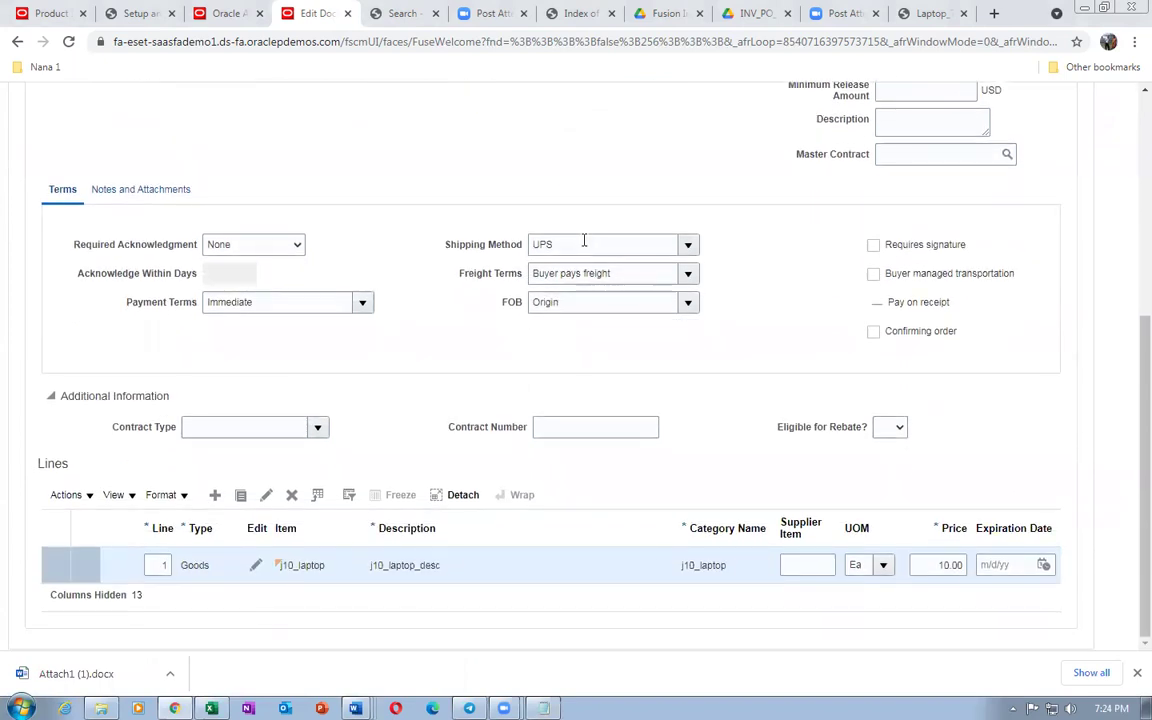
pyautogui.scroll(5, 585, 240)
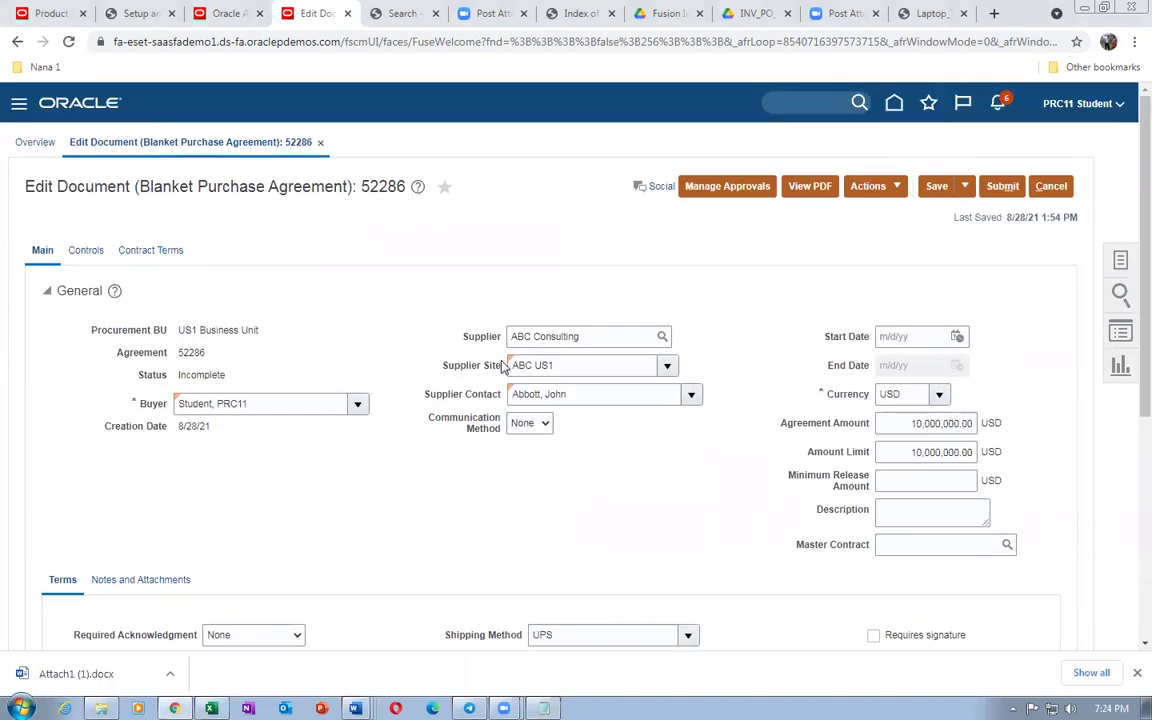
pyautogui.scroll(-3, 503, 367)
pyautogui.scroll(-2, 503, 367)
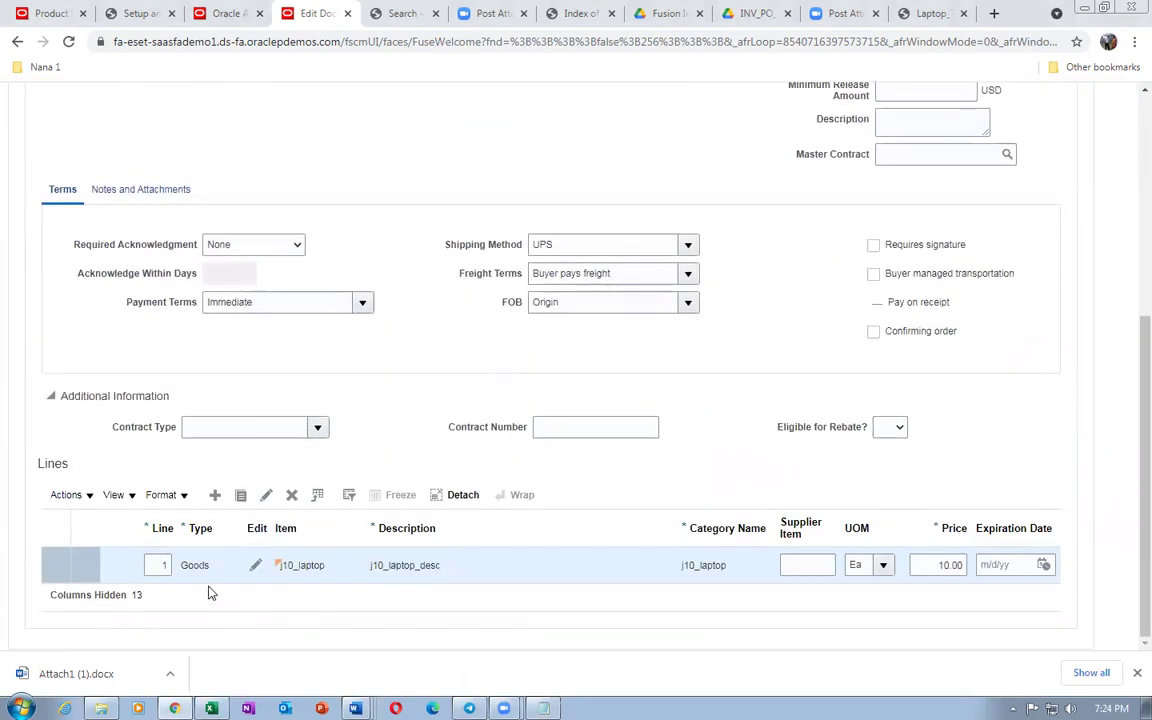
pyautogui.click(214, 494)
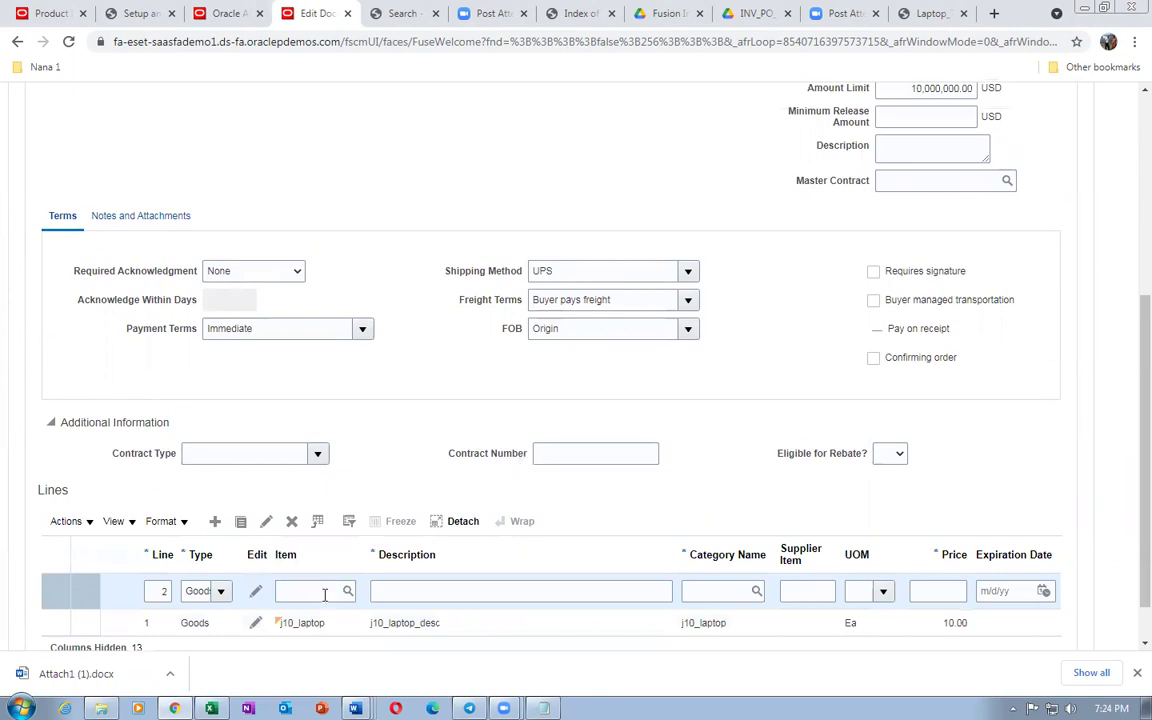
pyautogui.click(323, 591)
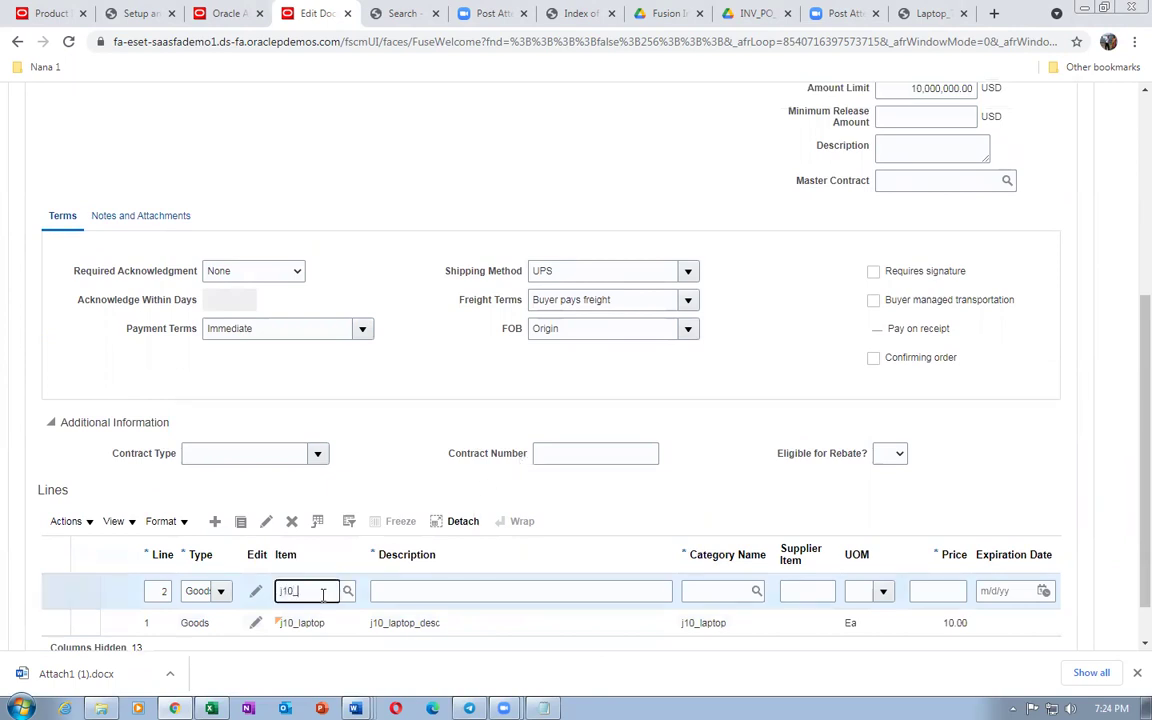
pyautogui.write('j10_de')
pyautogui.click(480, 472)
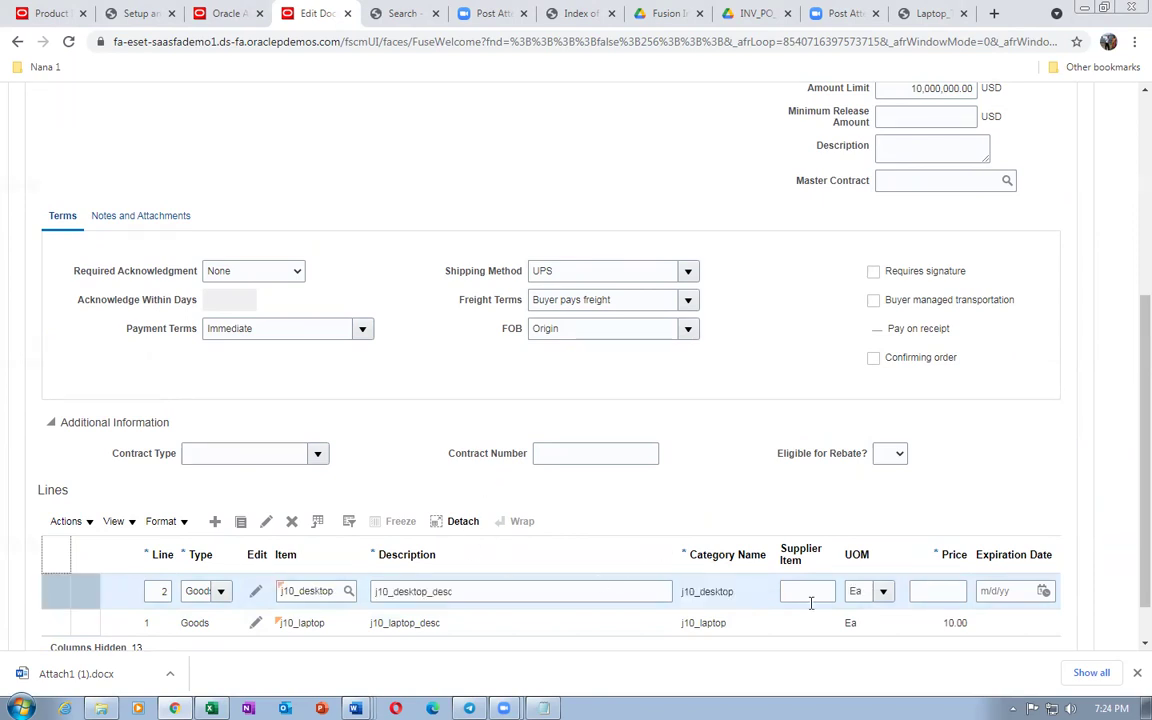
pyautogui.click(924, 593)
pyautogui.write('20')
pyautogui.press('Tab')
pyautogui.scroll(-1, 176, 558)
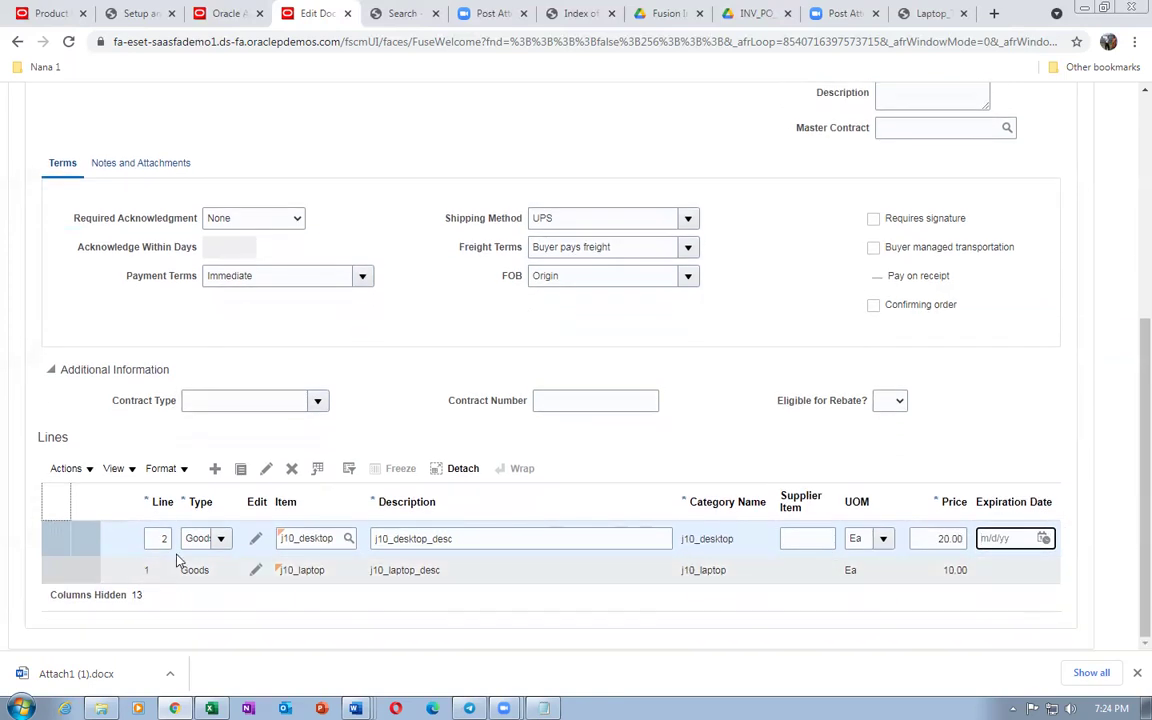
# Open the j10_desktop line for detailed editing and go to the Attachment URL in its item attributes
pyautogui.click(256, 539)
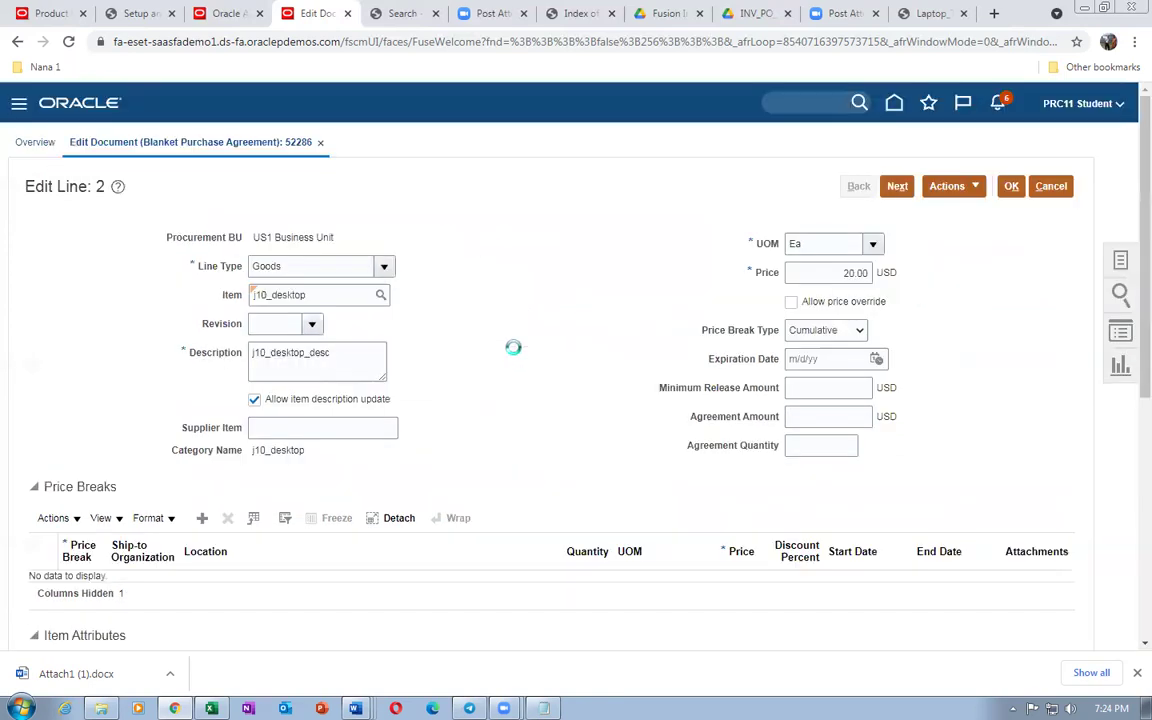
pyautogui.scroll(-3, 514, 352)
pyautogui.scroll(-2, 516, 356)
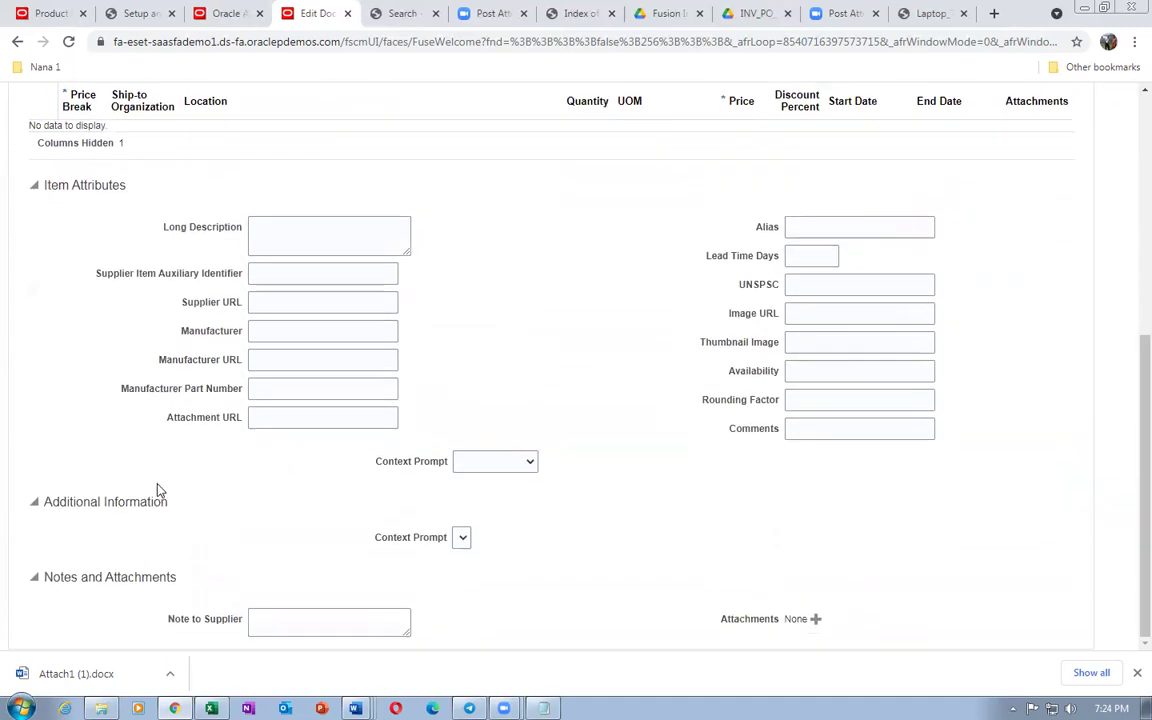
pyautogui.click(300, 418)
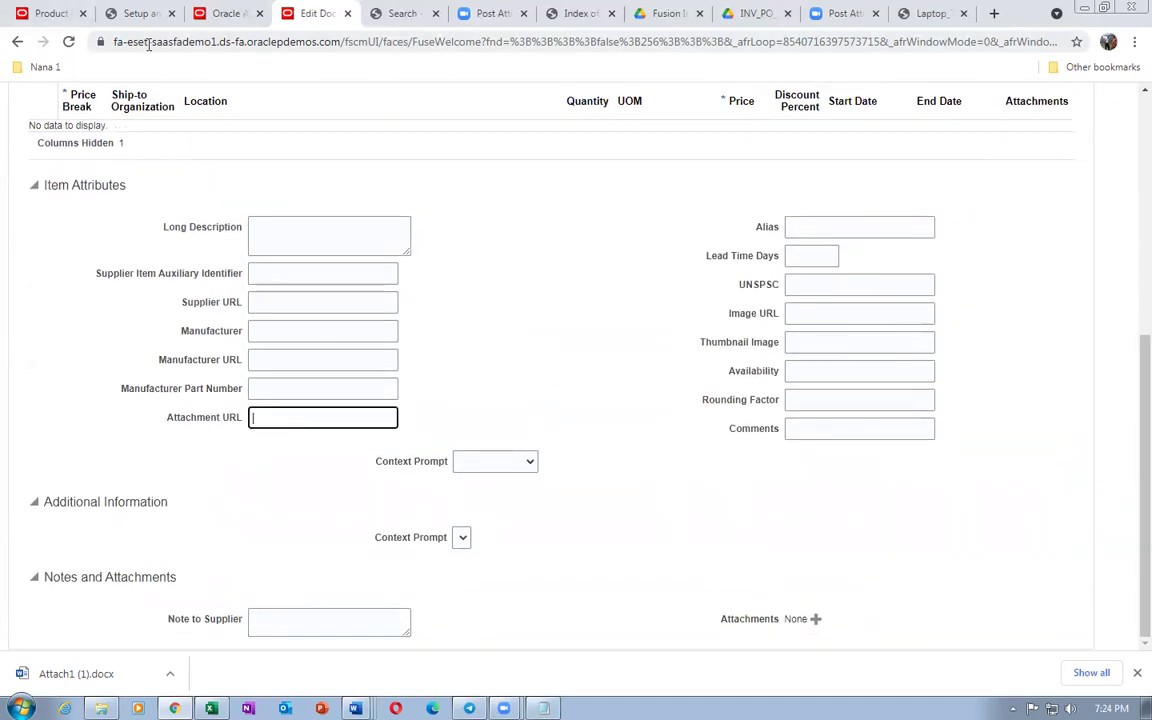
# Go back to the oraclenana.com/Images listing, open Attach2.jpg and copy its web address
pyautogui.click(925, 14)
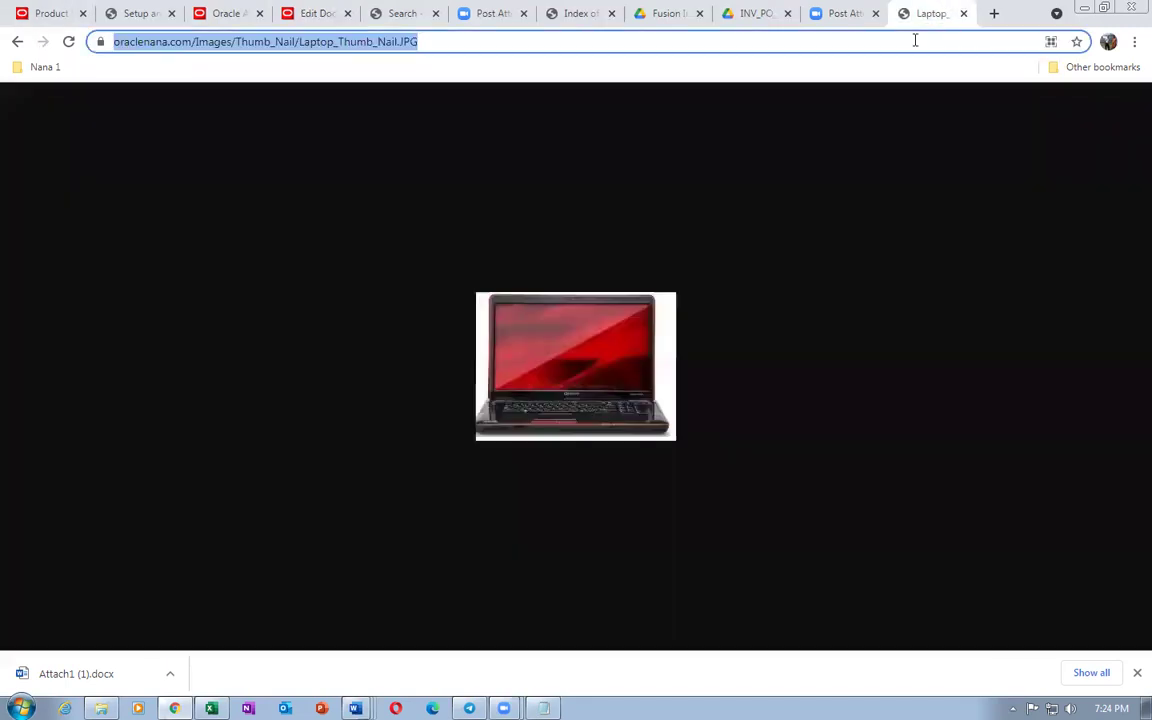
pyautogui.click(16, 41)
pyautogui.click(17, 42)
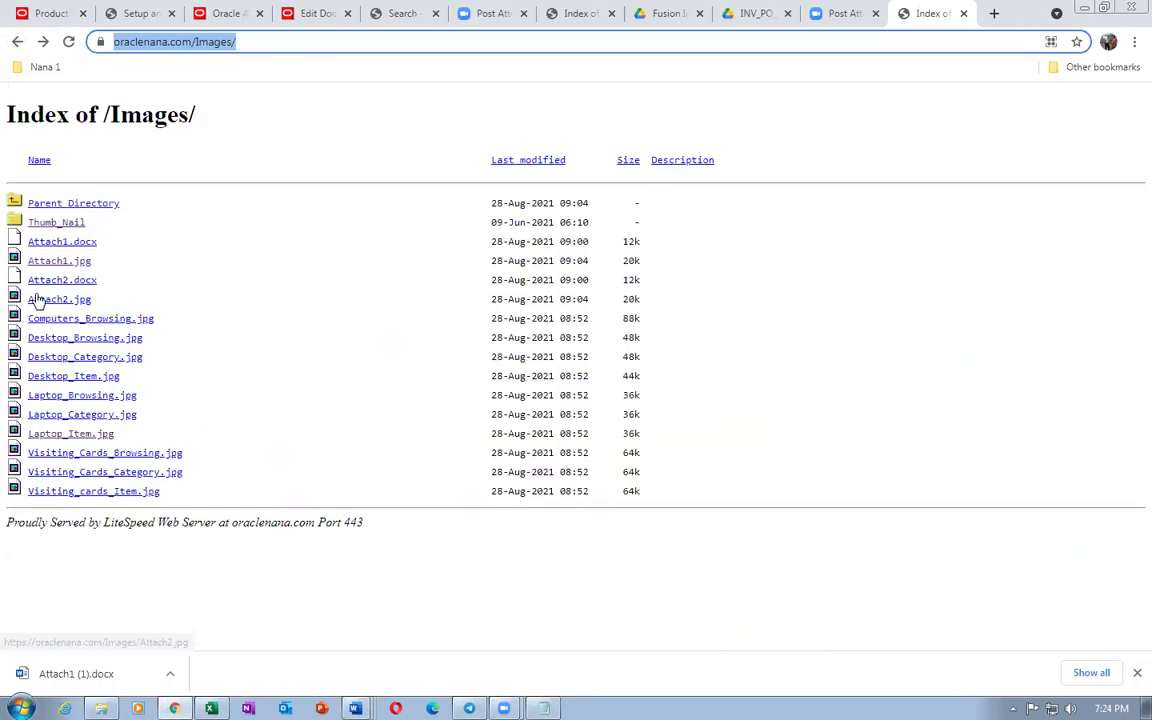
pyautogui.click(44, 301)
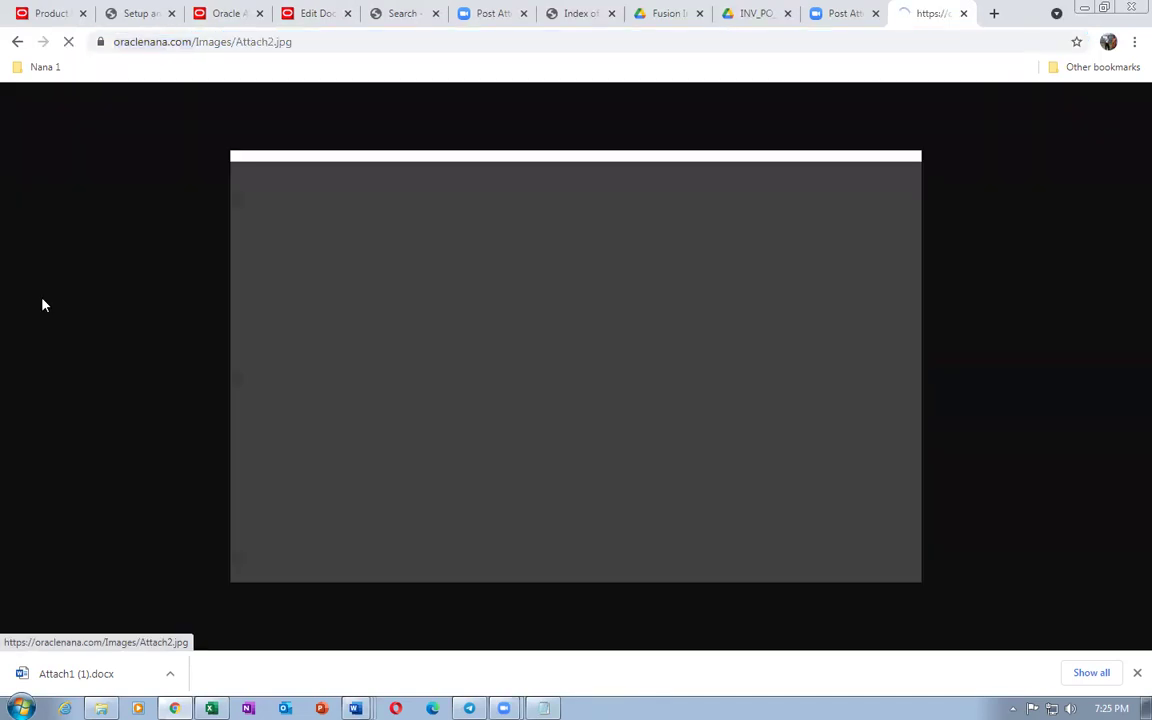
pyautogui.click(305, 43)
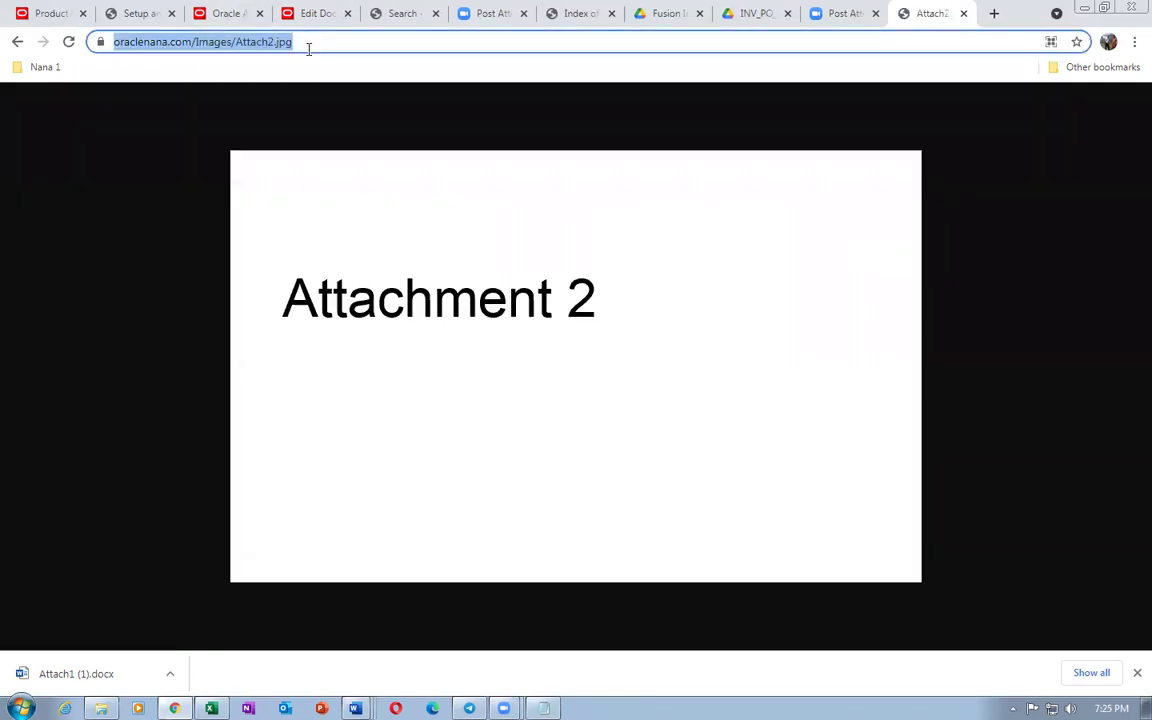
pyautogui.hotkey('alt', 'Tab')
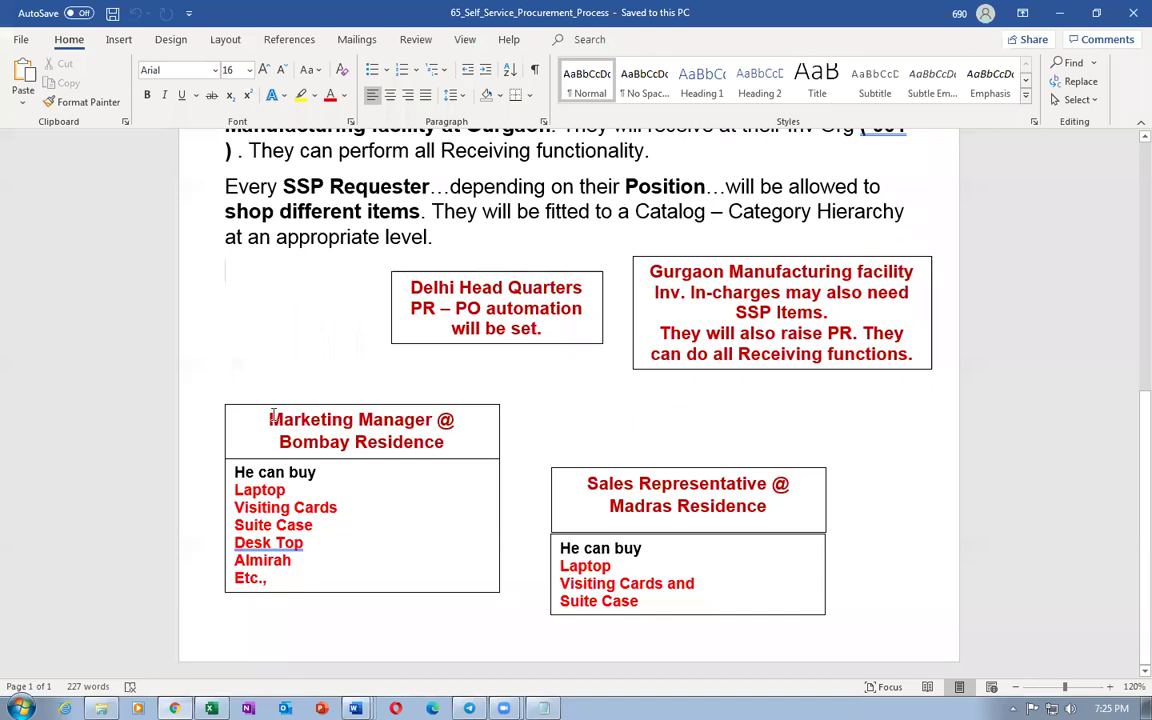
# Return to the j10_desktop agreement line and paste the copied Attach2.jpg address into its Attachment URL
pyautogui.hotkey('alt', 'Tab')
pyautogui.click(308, 14)
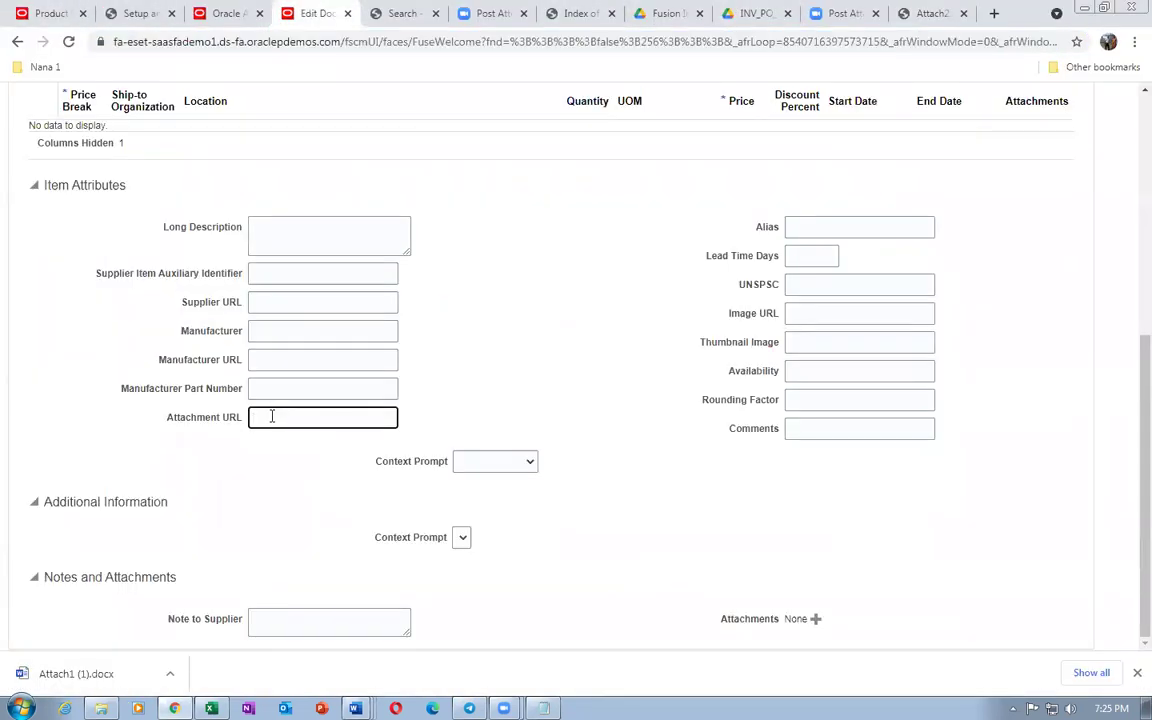
pyautogui.hotkey('ctrl', 'v')
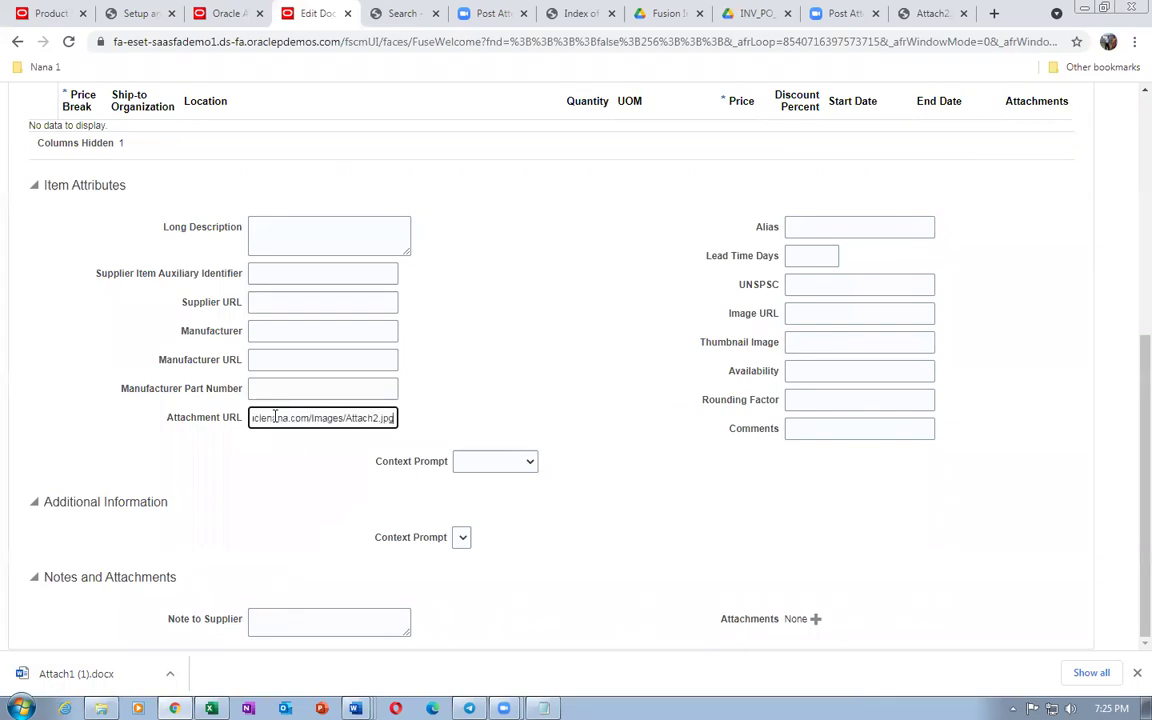
pyautogui.click(576, 408)
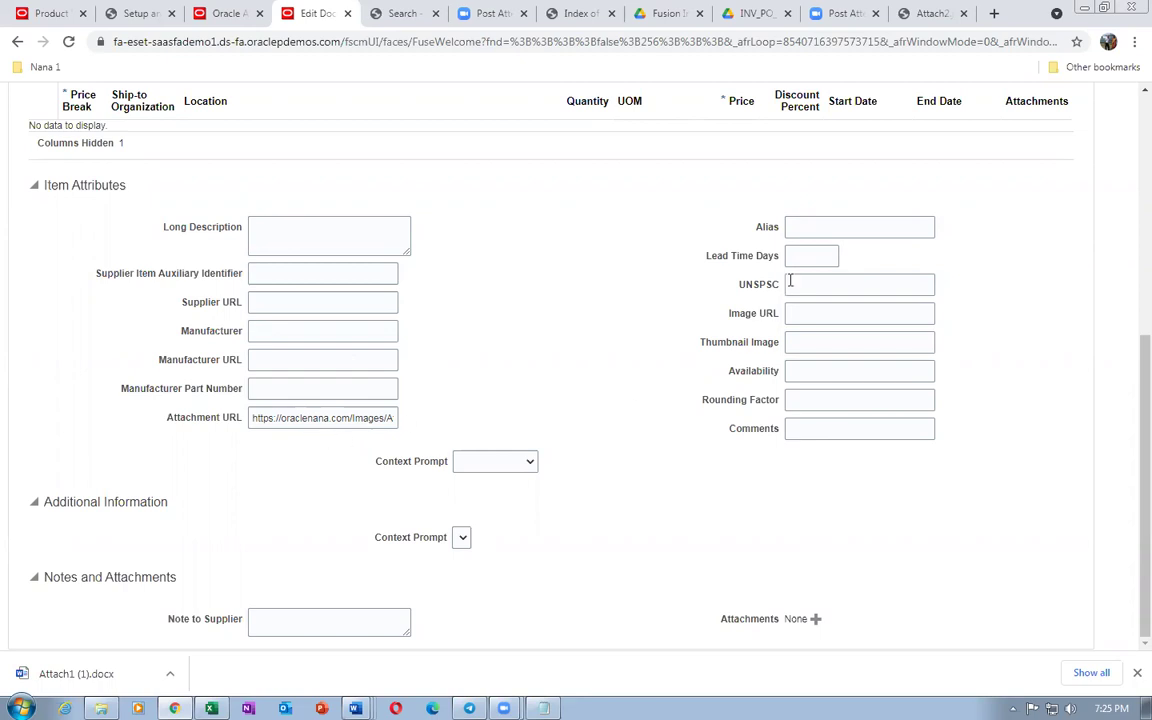
# Fill in the item attributes with alias "desktop alias", a lead time of 8 days and UNSPSC "UNSPC 2"
pyautogui.click(823, 222)
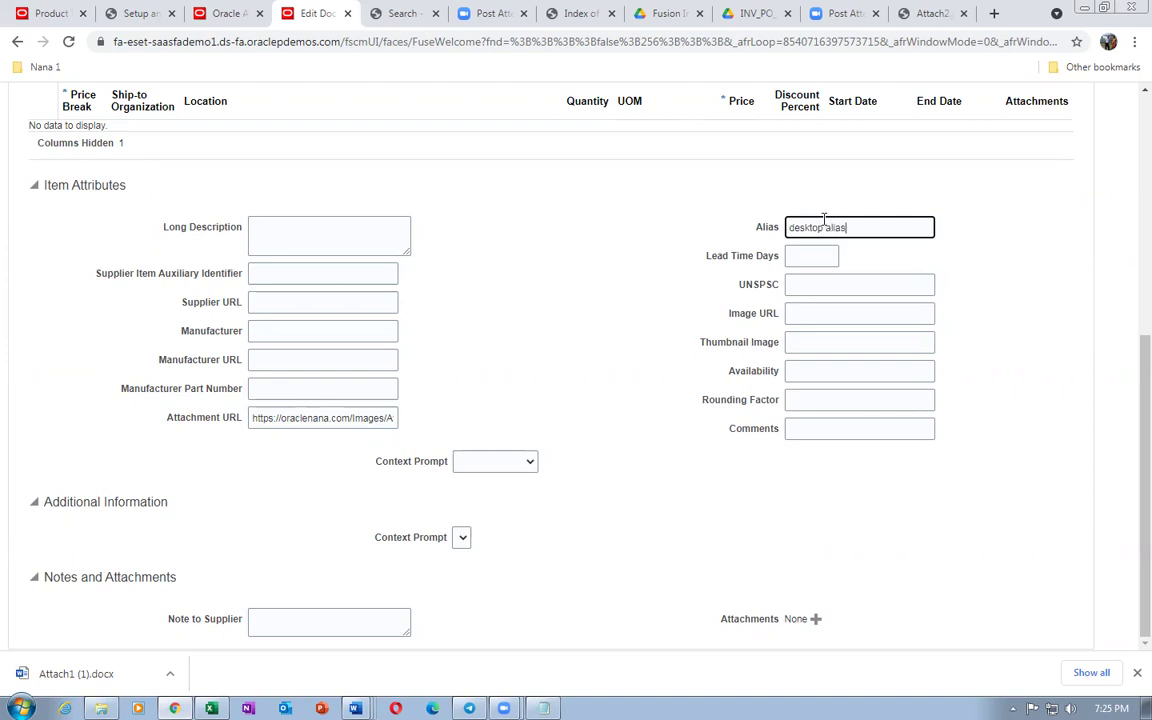
pyautogui.click(791, 258)
pyautogui.write('8')
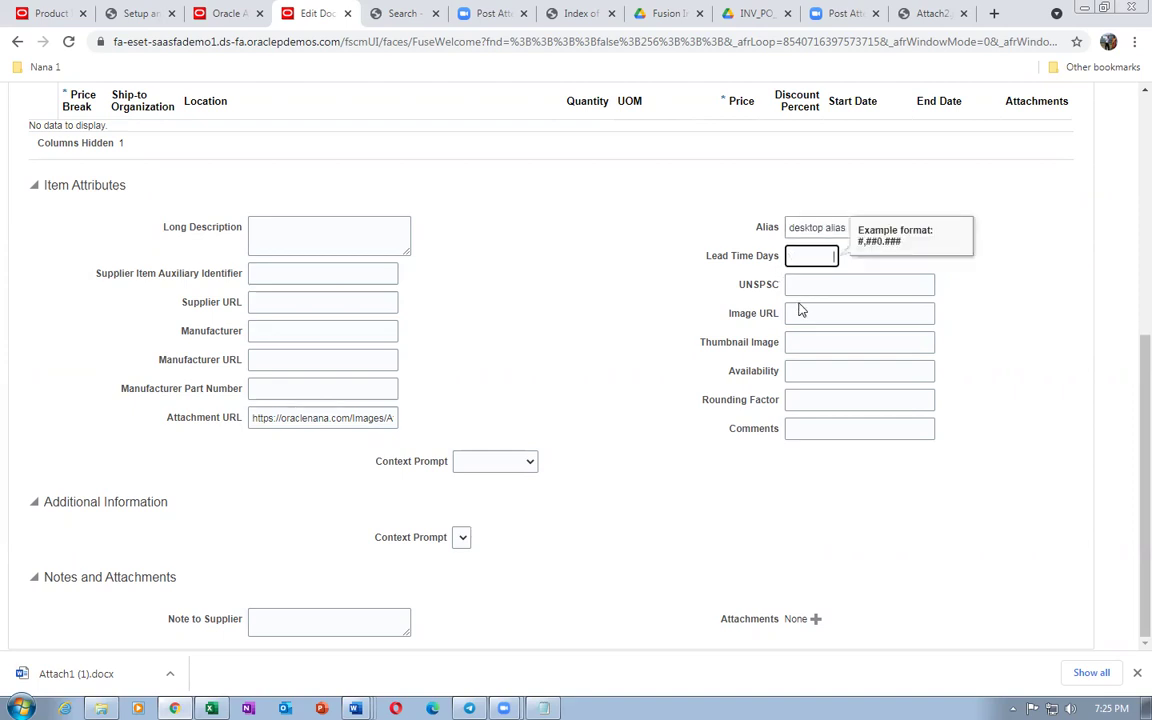
pyautogui.click(816, 285)
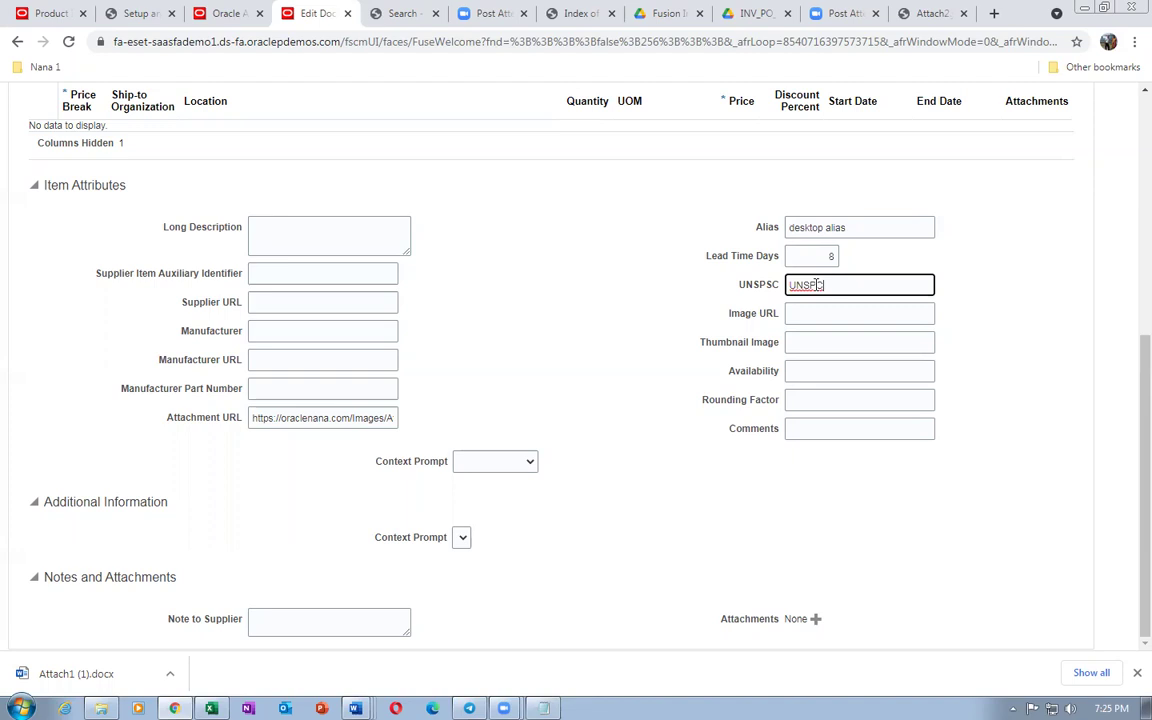
pyautogui.write('UNSPC 2')
# Copy the web address of Desktop_Item.jpg from the oraclenana.com/Images listing and enter it as the line's Image URL
pyautogui.click(817, 307)
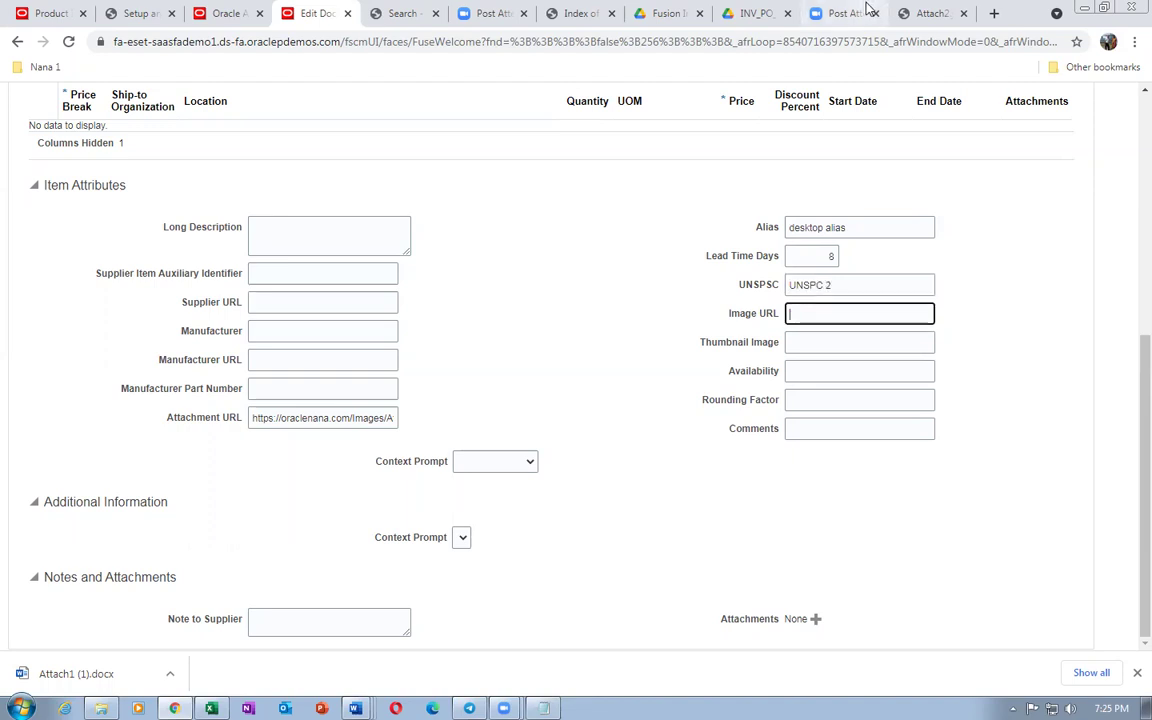
pyautogui.click(930, 14)
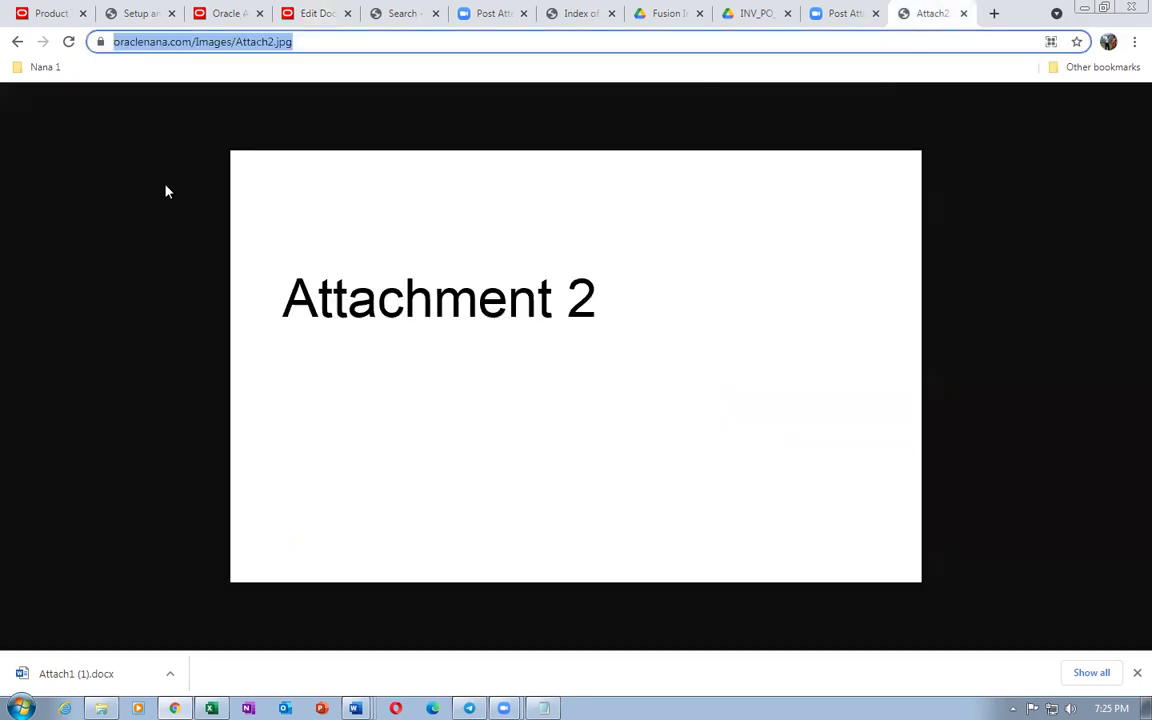
pyautogui.click(17, 41)
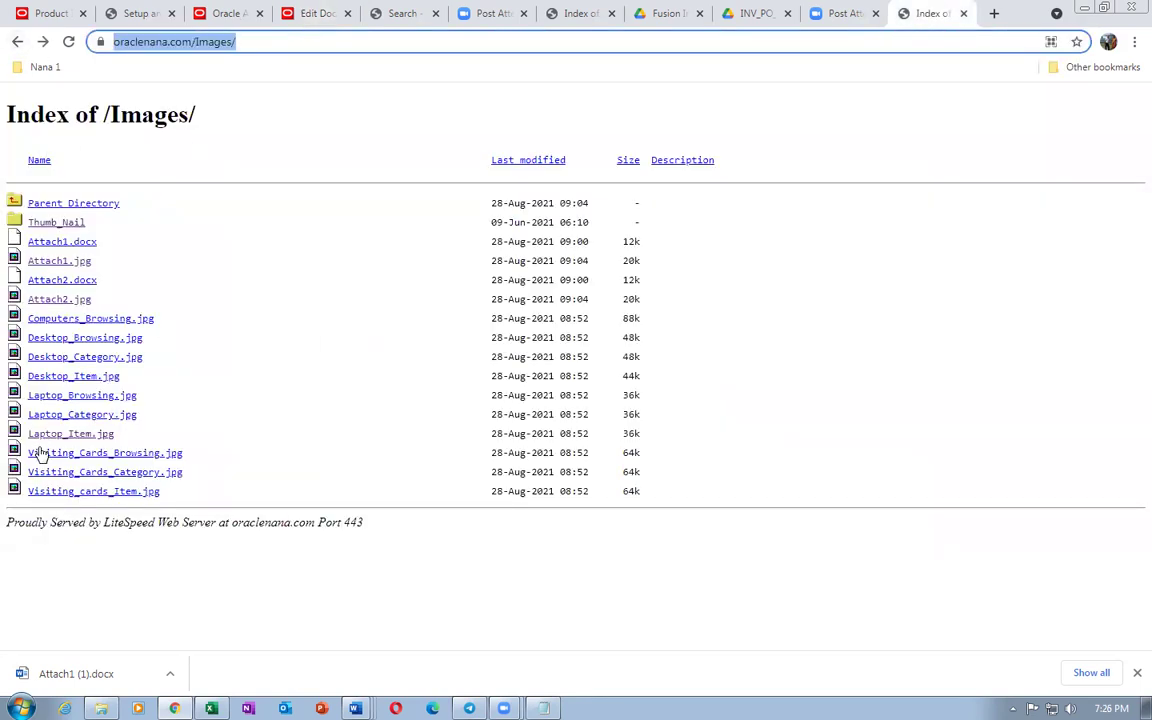
pyautogui.click(85, 376)
pyautogui.click(360, 46)
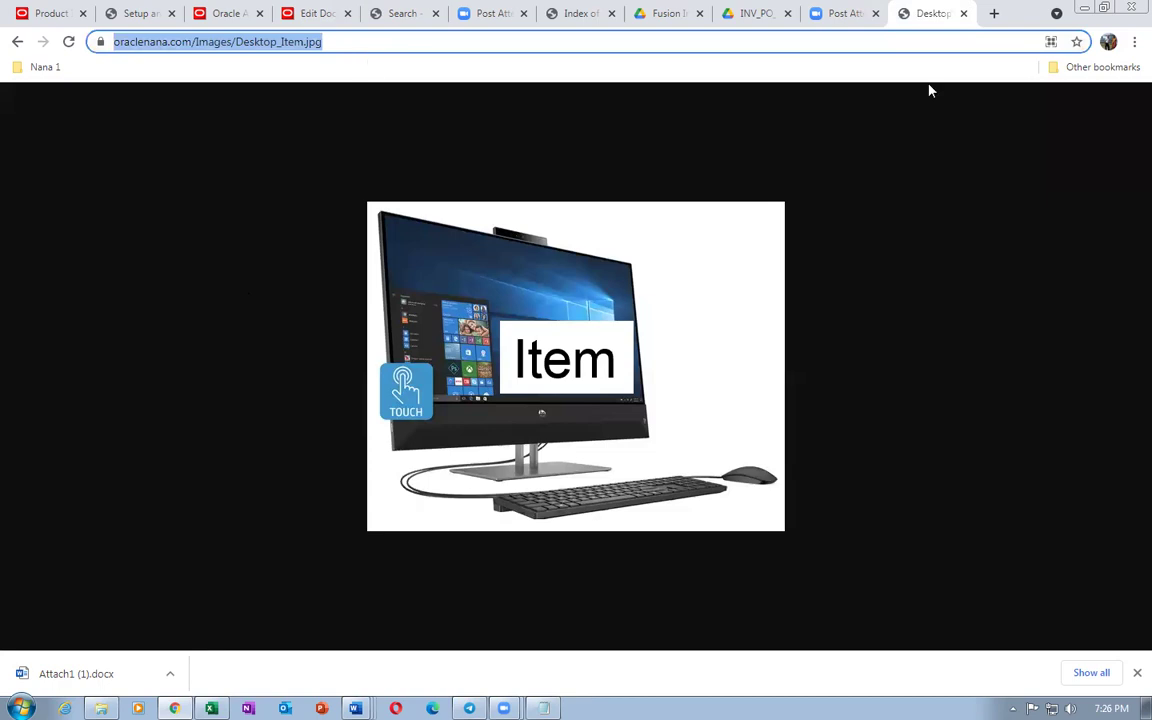
pyautogui.click(305, 13)
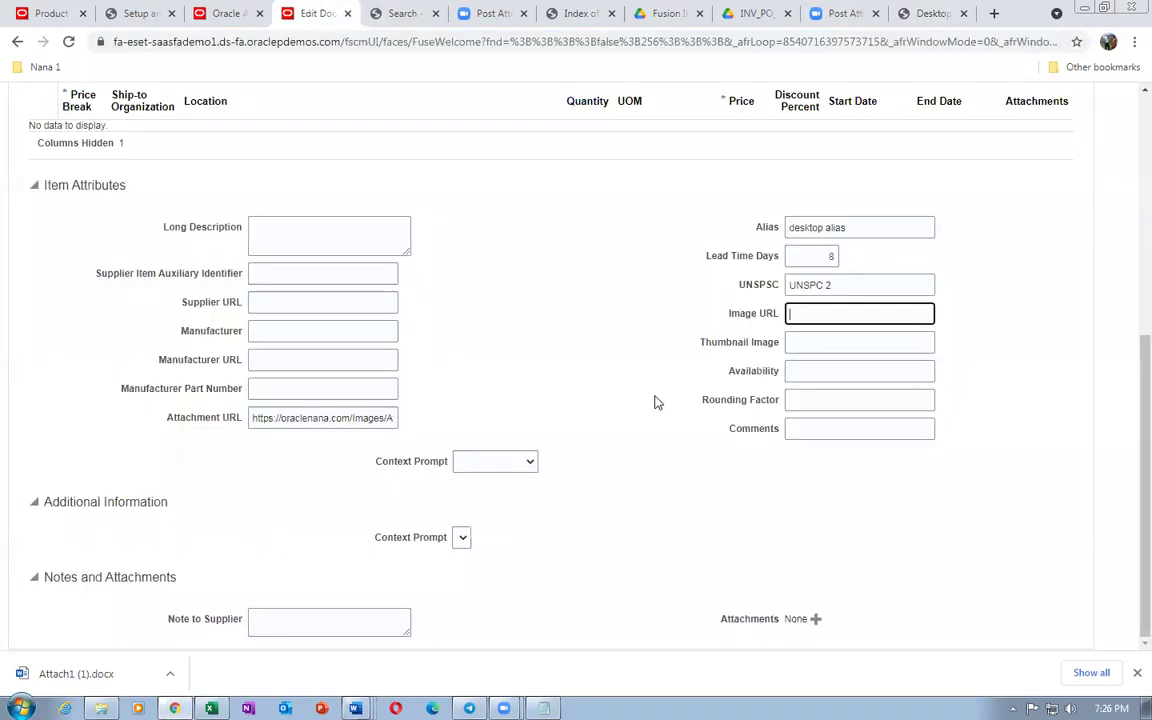
pyautogui.write('https://oraclenana.com/Images/Desktop_item.jpg')
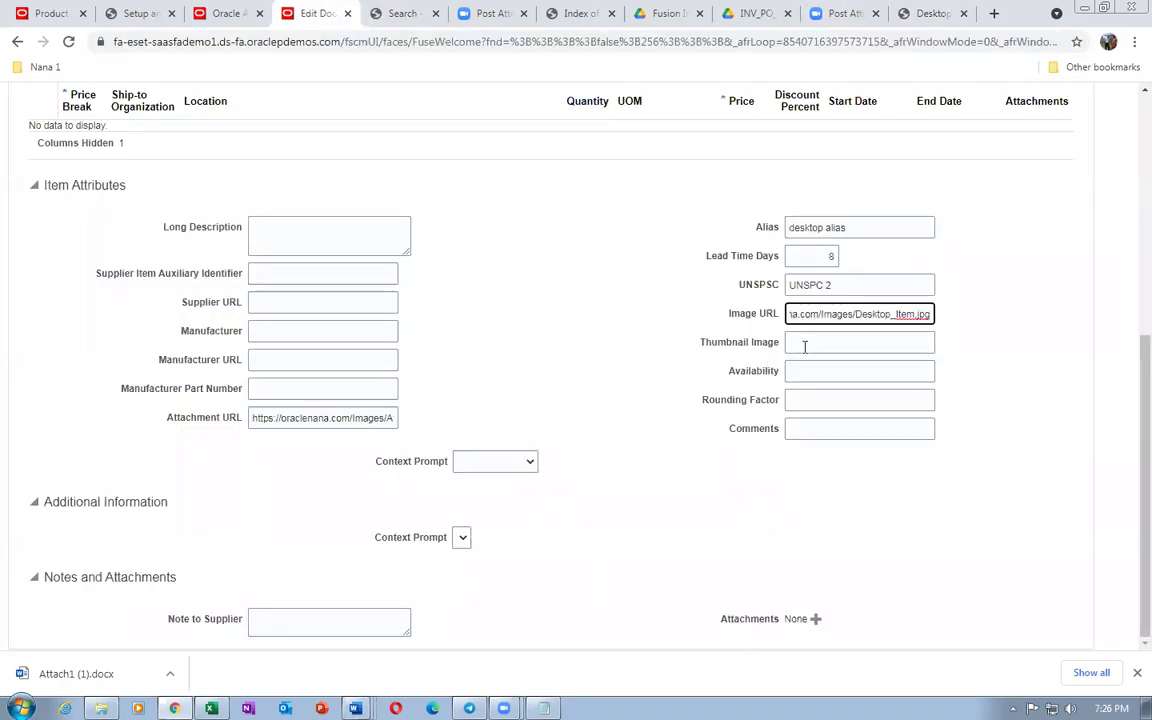
# For the Thumbnail Image attribute, open Desktop_Thumb_Nail.png in the Thumb_Nail folder of the image site and copy its web address
pyautogui.click(804, 346)
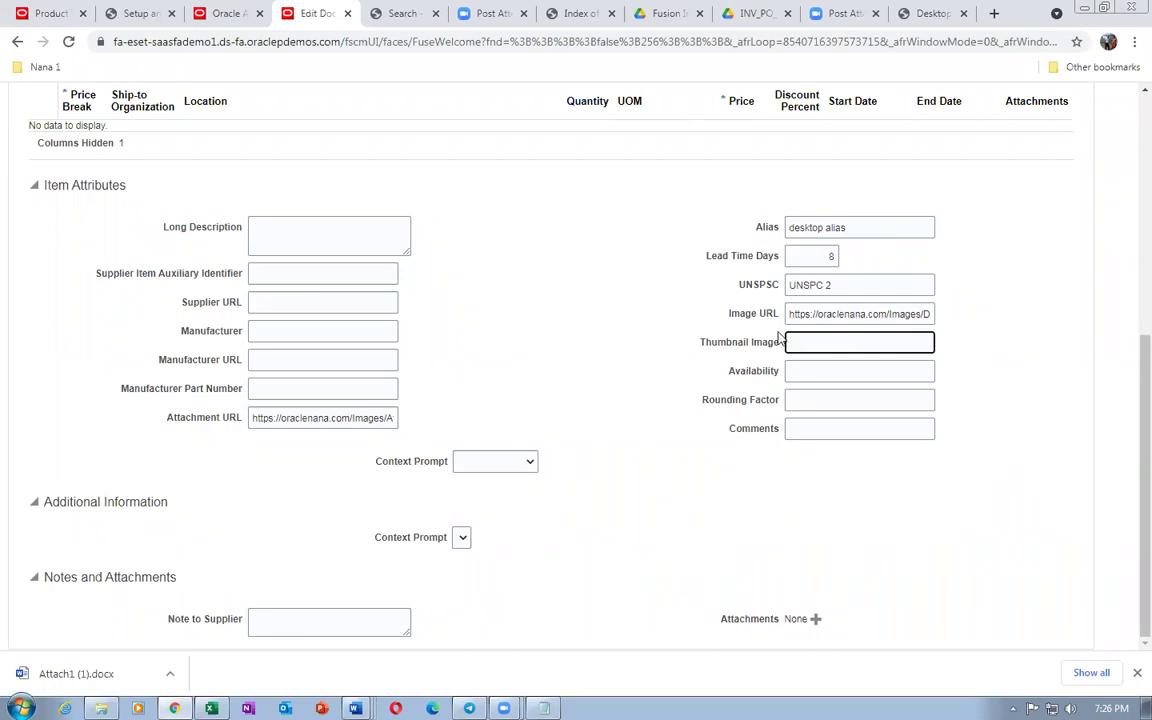
pyautogui.click(912, 14)
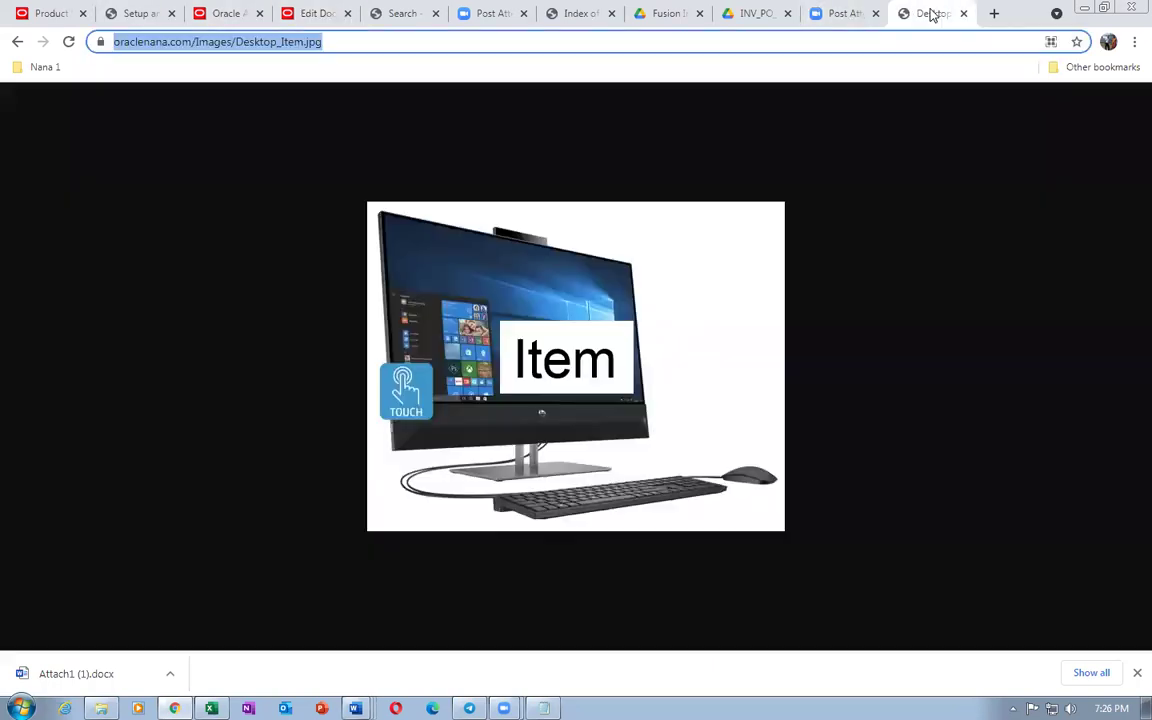
pyautogui.click(18, 43)
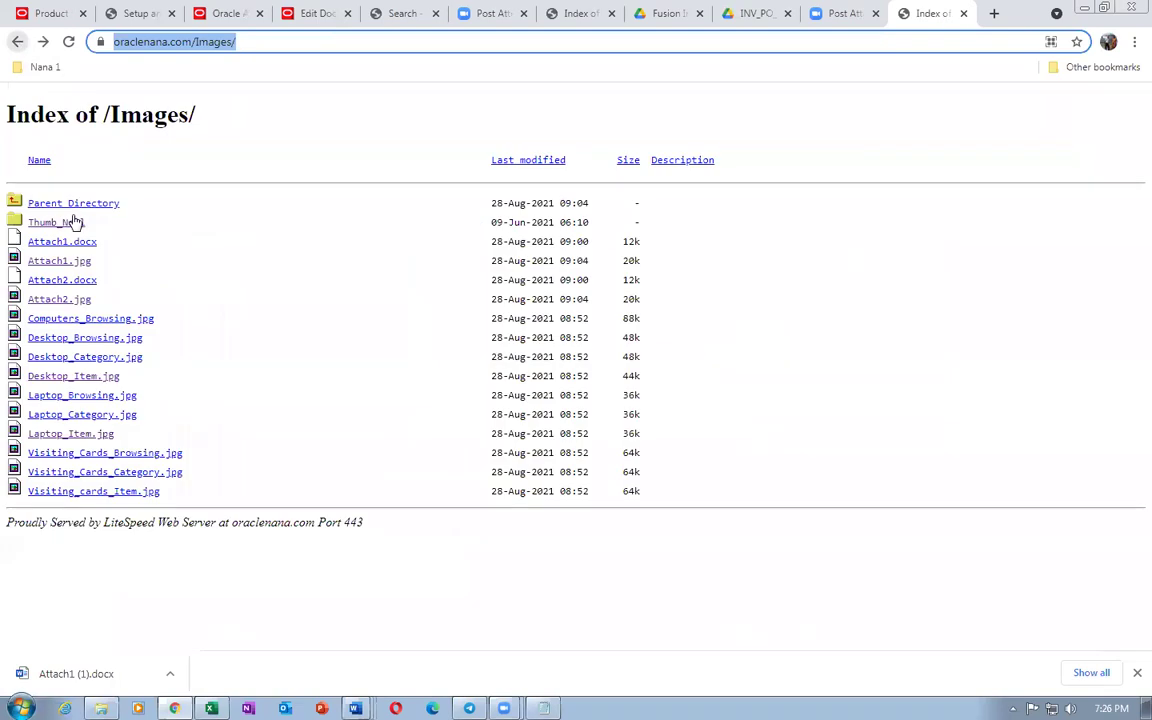
pyautogui.click(55, 222)
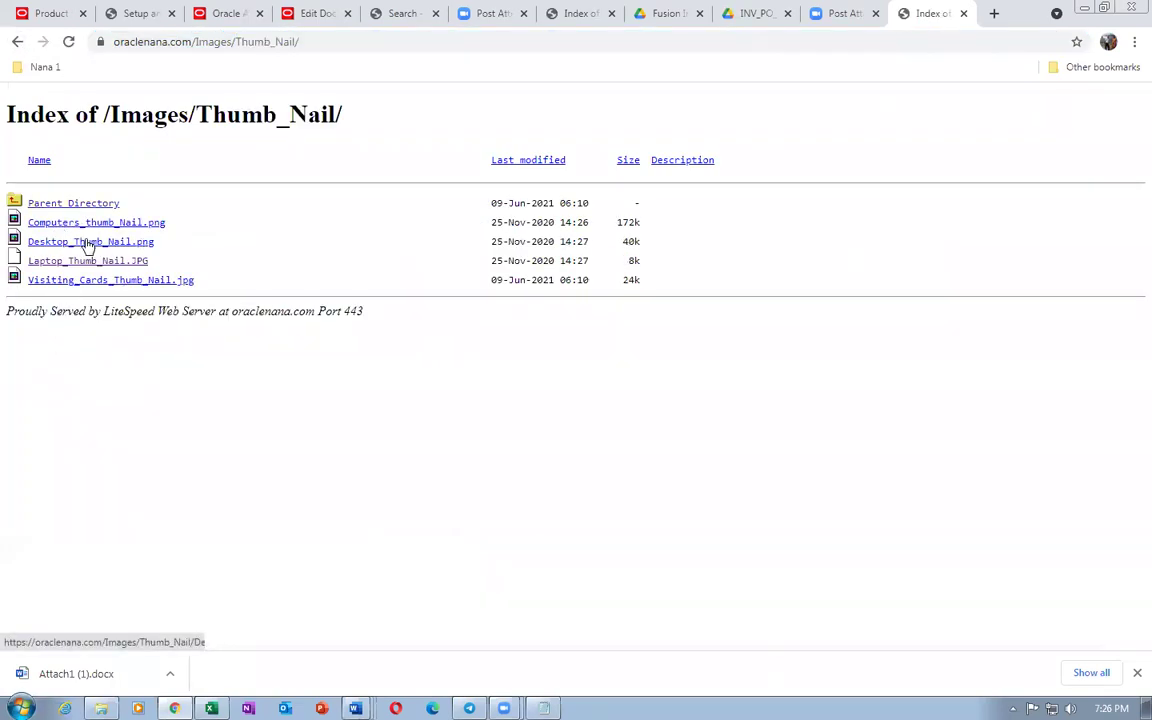
pyautogui.click(88, 243)
pyautogui.click(379, 45)
pyautogui.hotkey('ctrl', 'c')
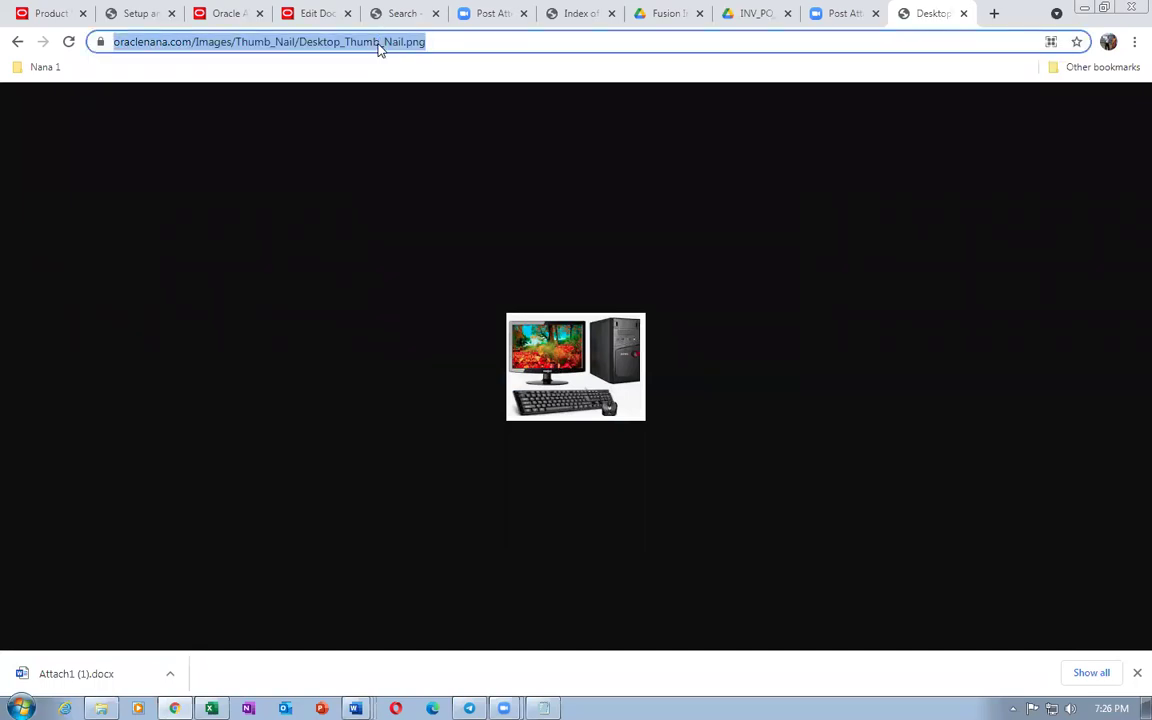
# Paste the copied thumbnail address as the j10_desktop line's Thumbnail Image and accept the line edits
pyautogui.click(305, 13)
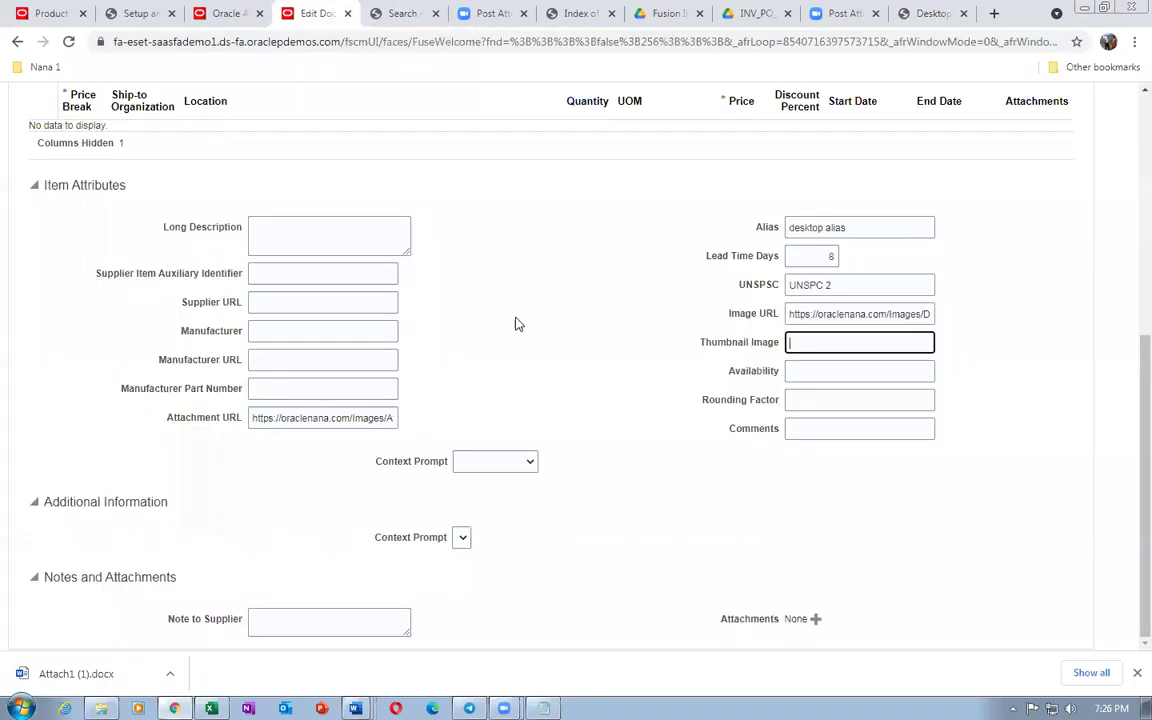
pyautogui.hotkey('ctrl', 'v')
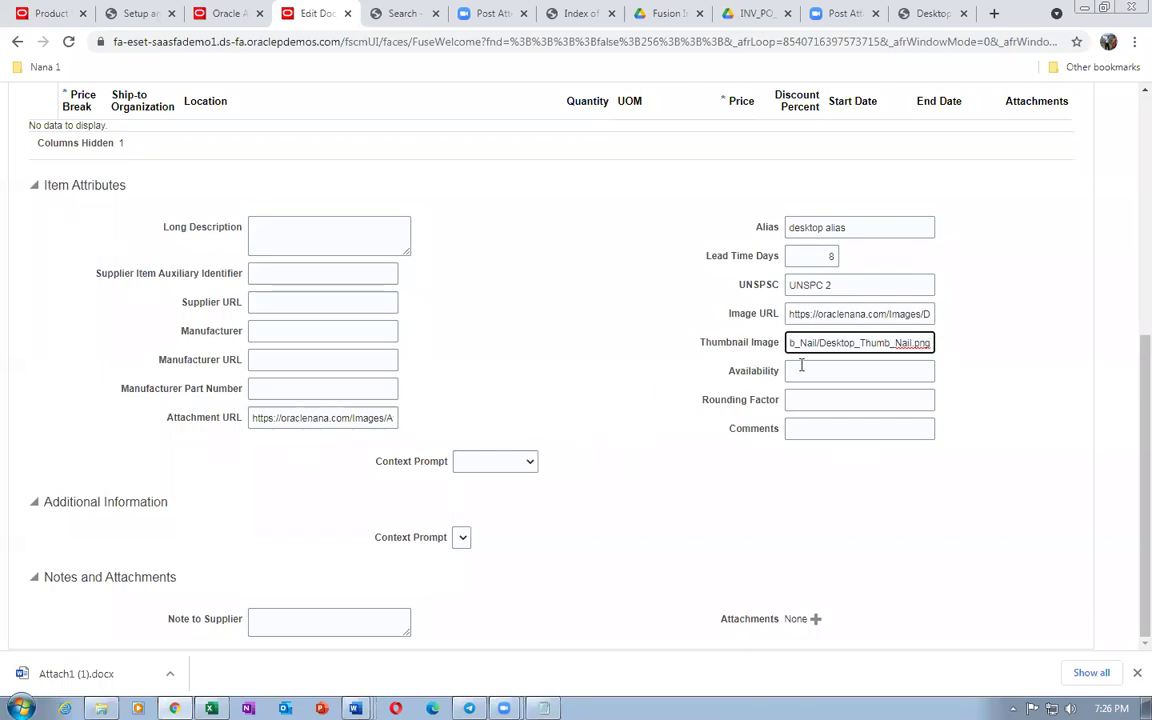
pyautogui.scroll(5, 514, 496)
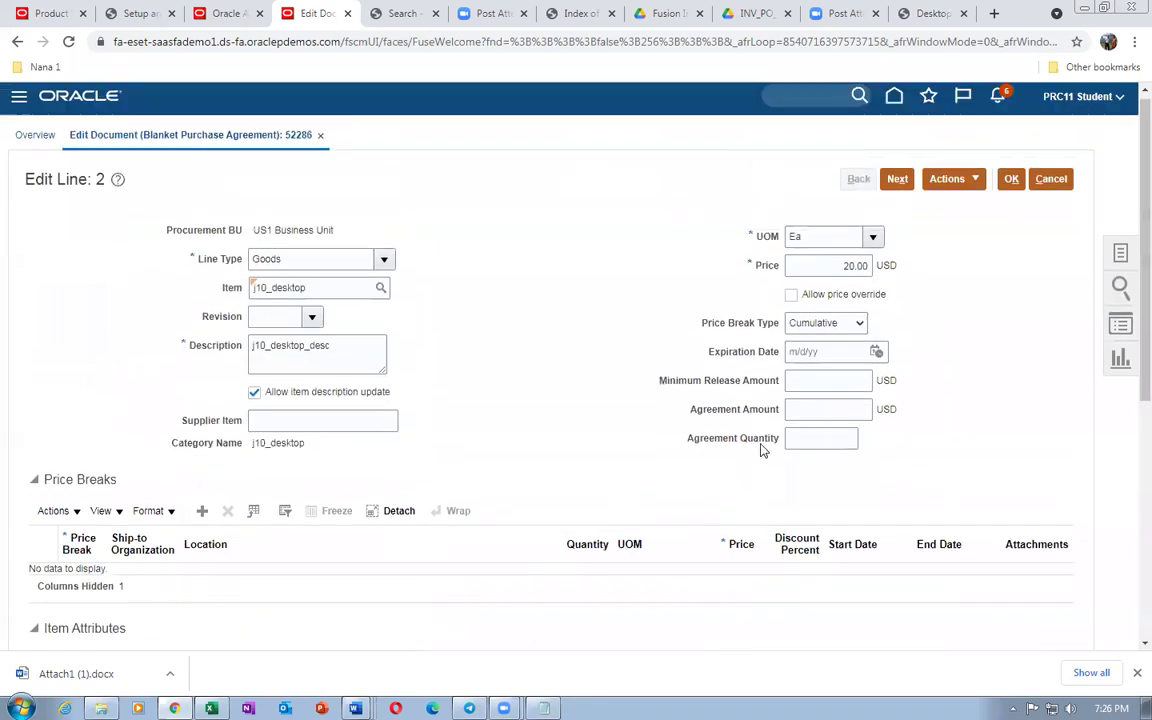
pyautogui.click(1011, 186)
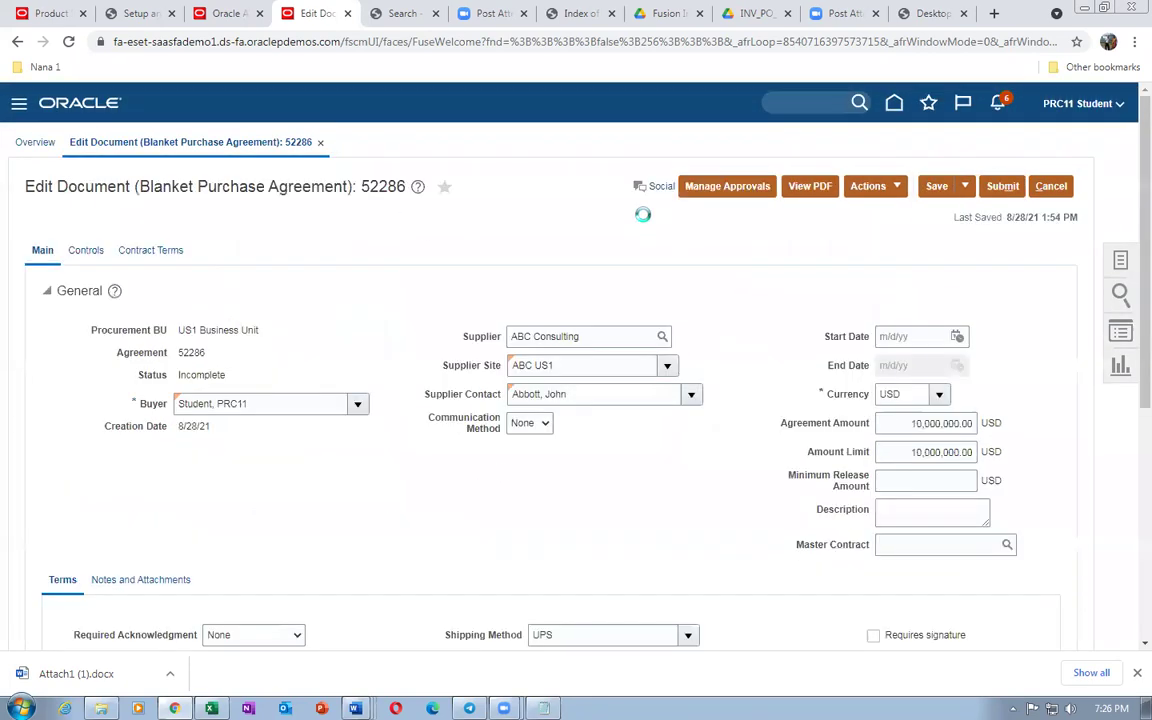
# Add a third agreement line of type Fixed Price Services with the description j10_visiting_cards
pyautogui.scroll(-5, 599, 294)
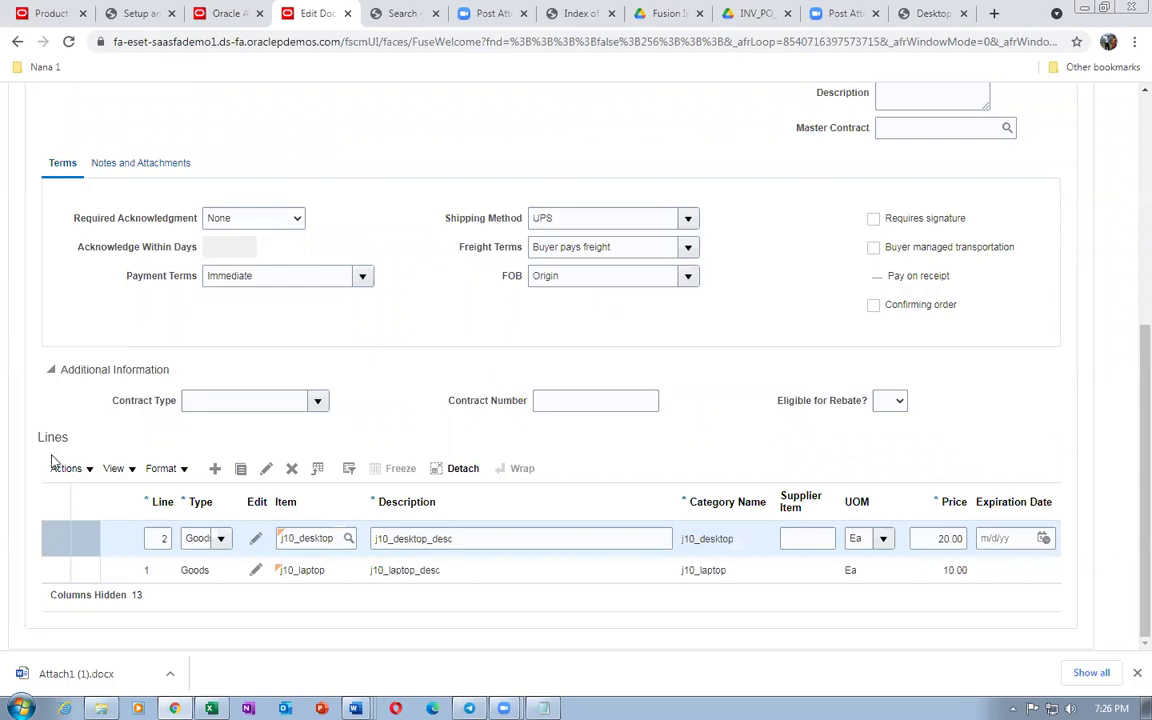
pyautogui.click(214, 468)
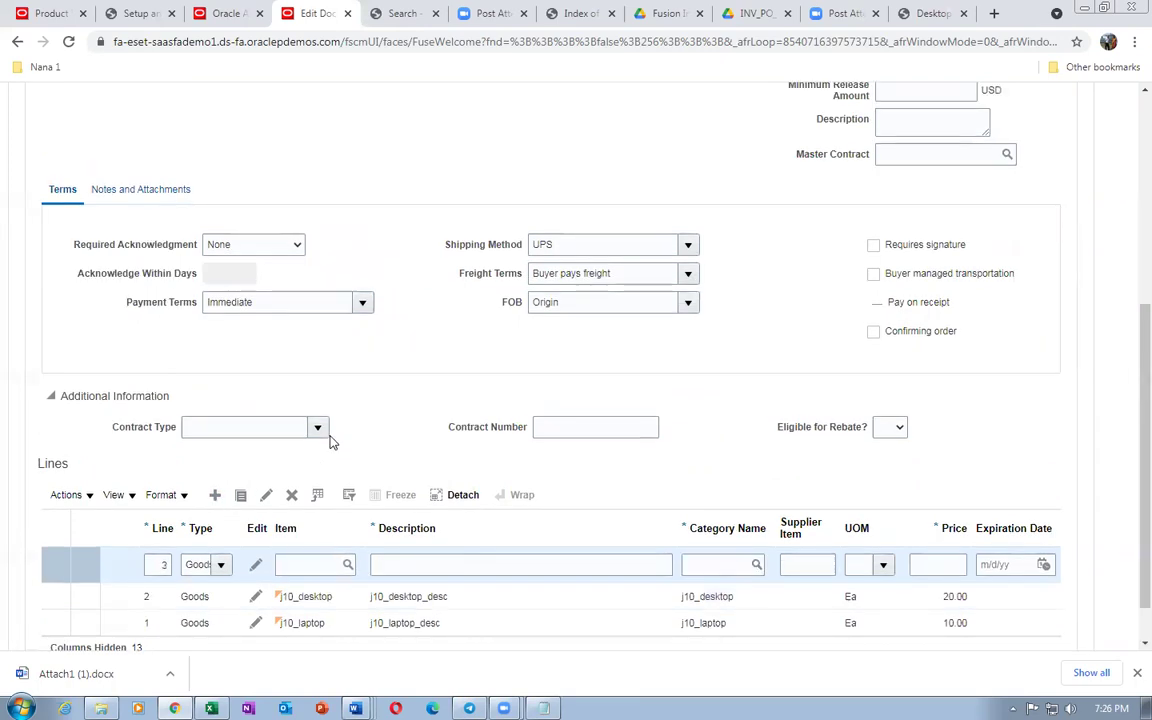
pyautogui.scroll(-1, 333, 443)
pyautogui.click(218, 512)
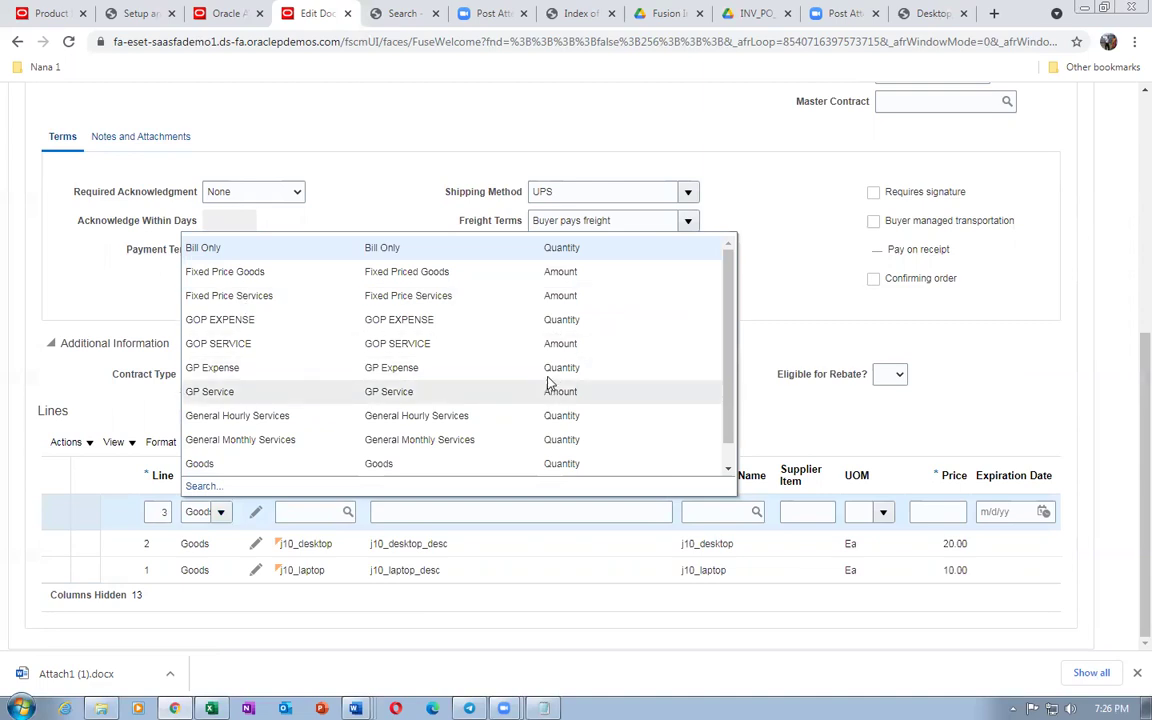
pyautogui.click(268, 296)
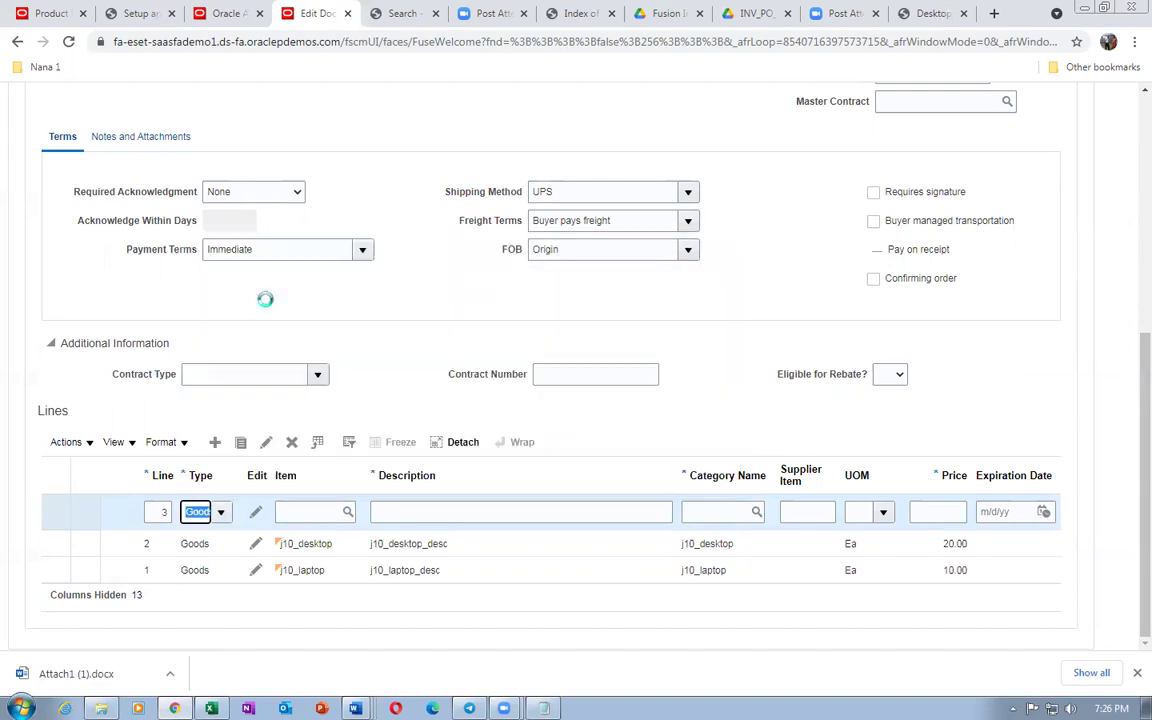
pyautogui.click(489, 513)
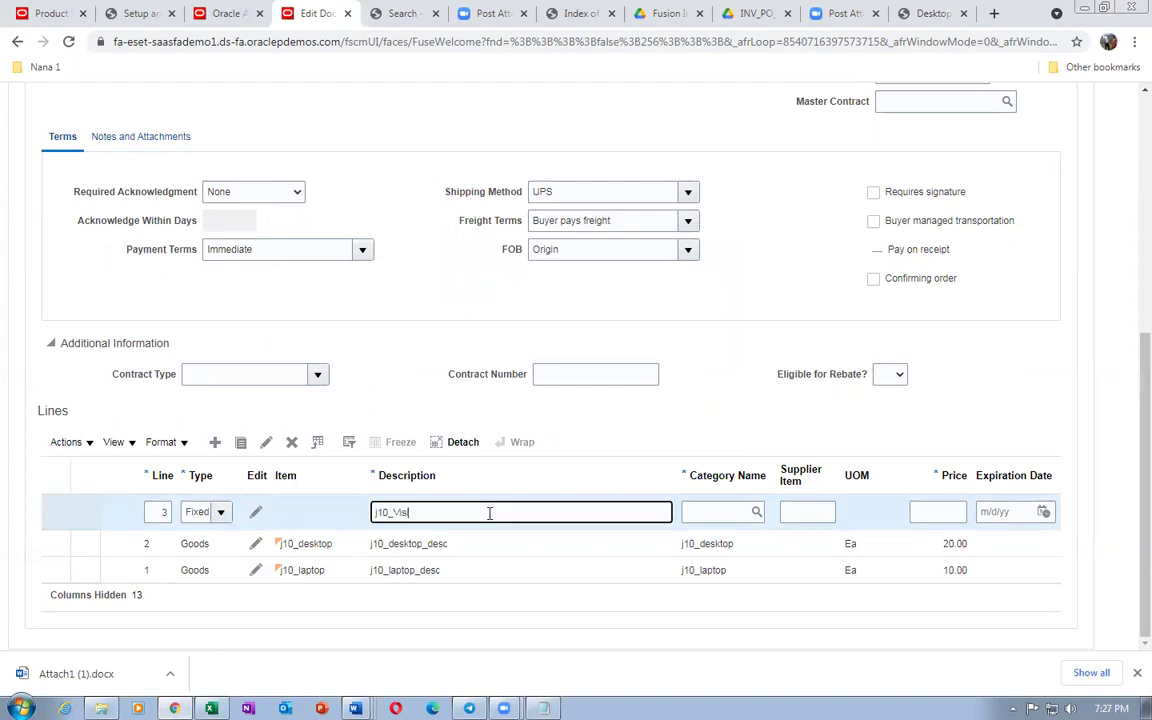
pyautogui.press('BackSpace')
# Search the category names for j10 for the j10_visiting_cards line and close the search without choosing one
pyautogui.click(719, 513)
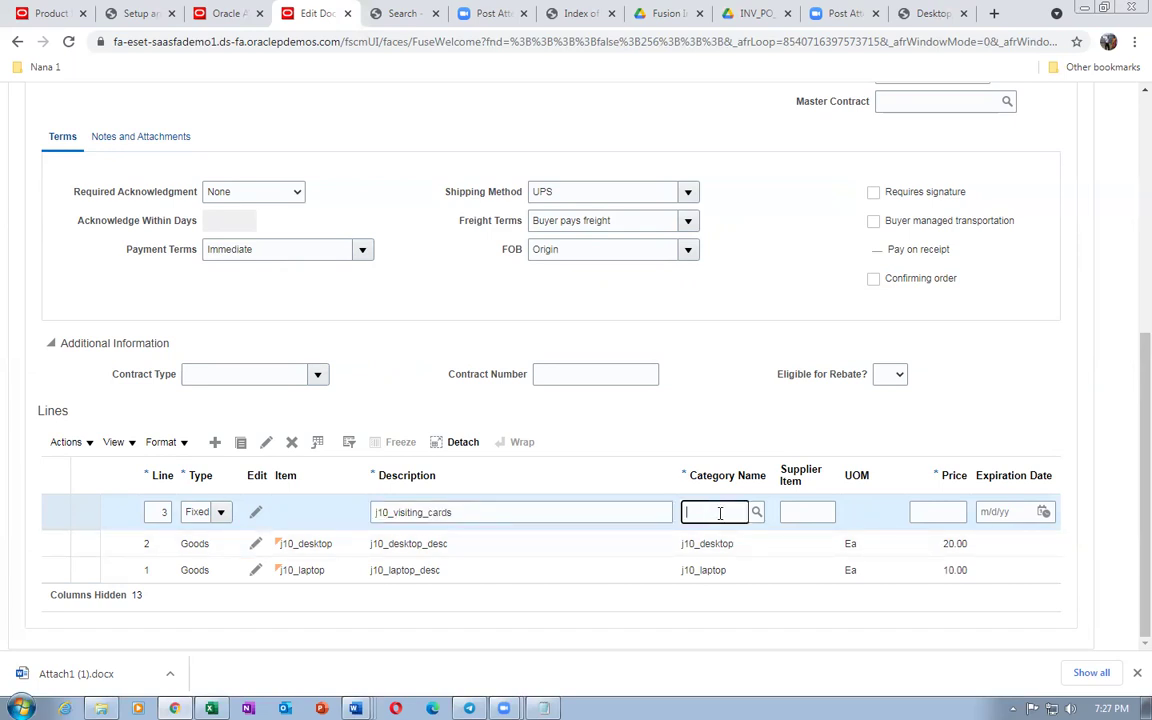
pyautogui.write('j10')
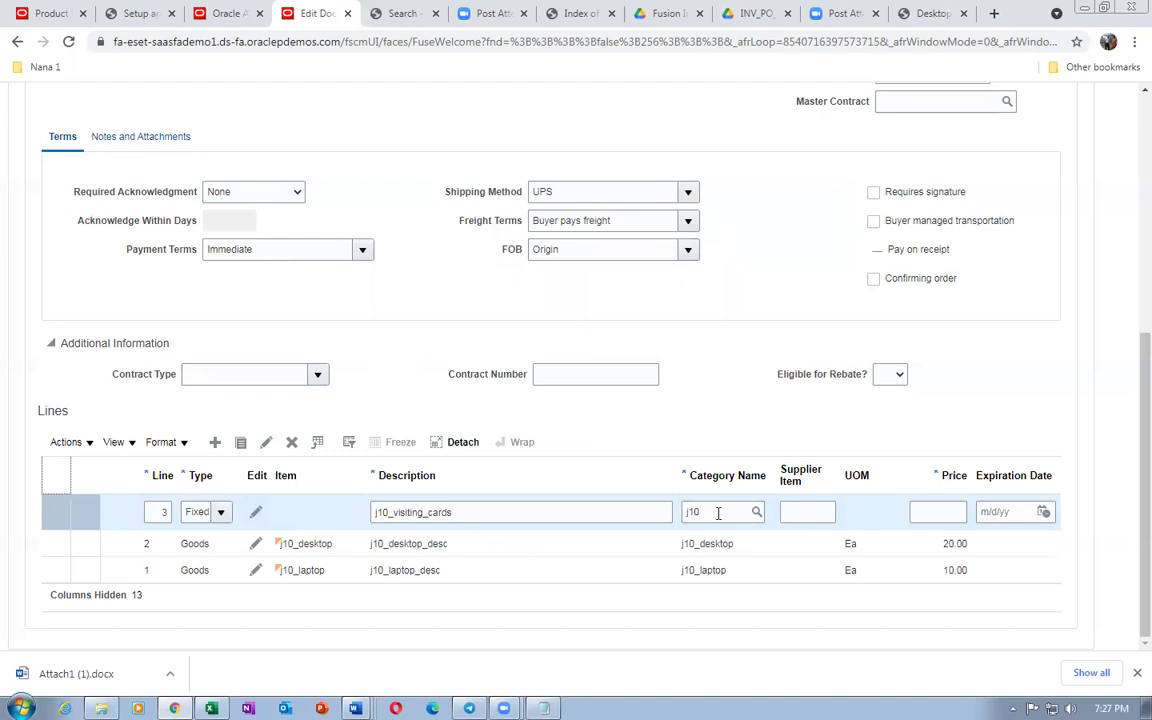
pyautogui.press('Tab')
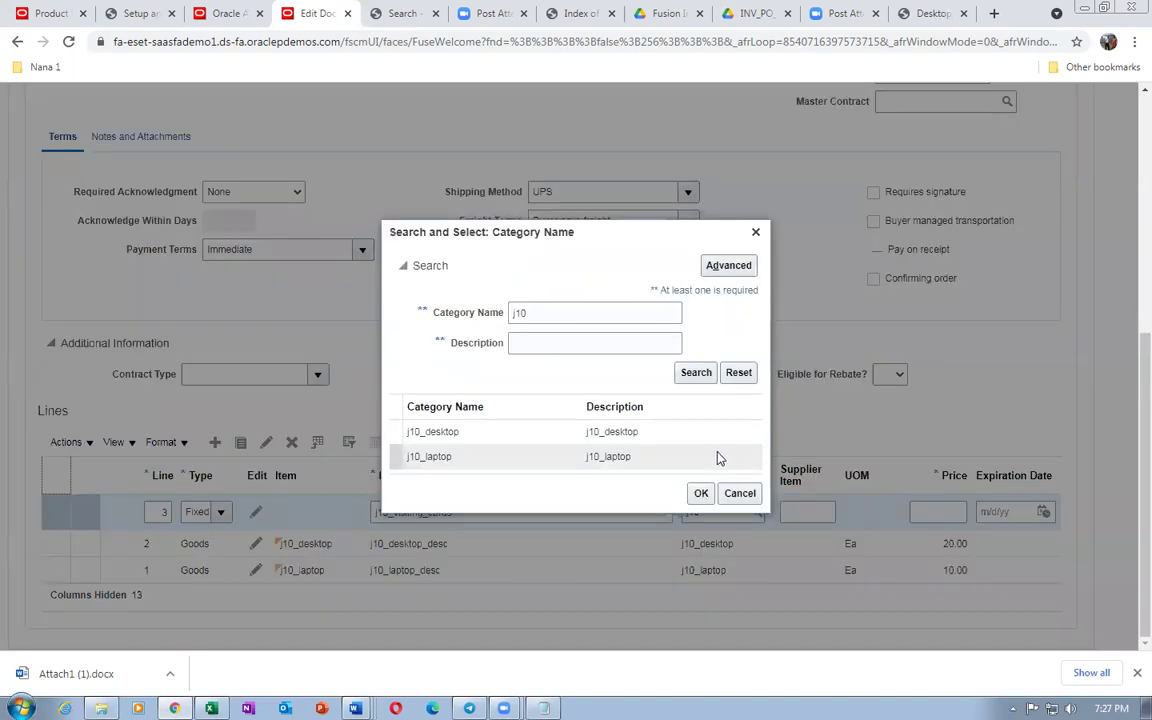
pyautogui.click(740, 494)
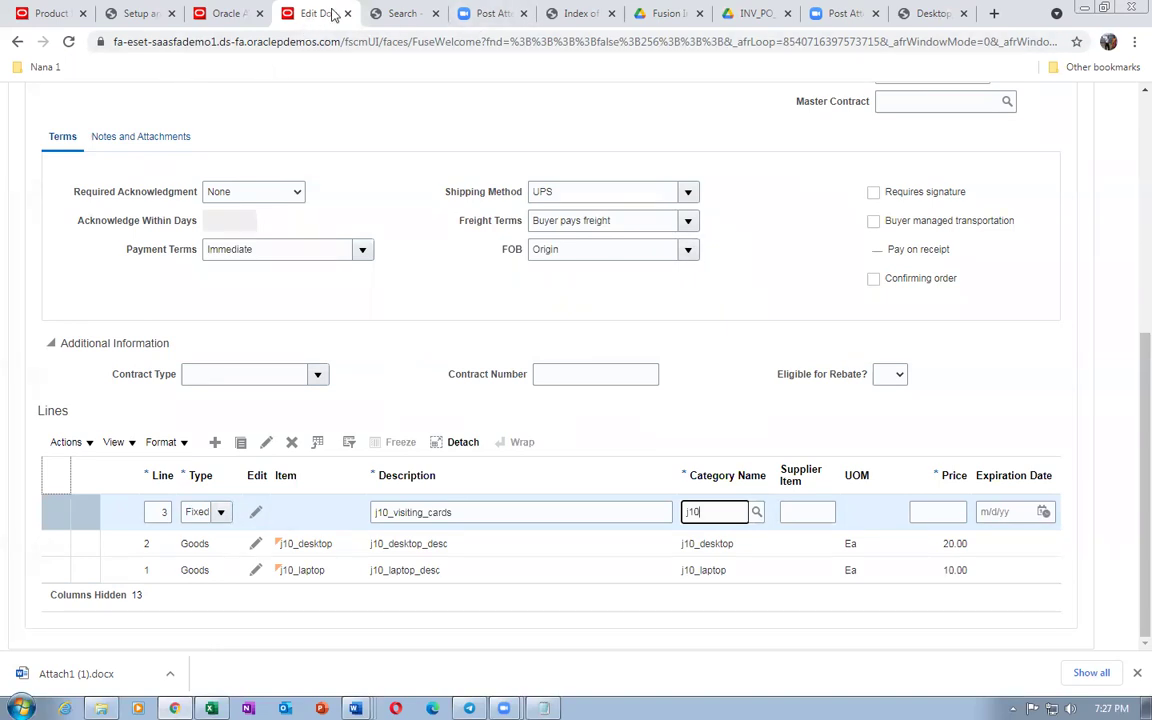
# Open Setup and Maintenance from the Oracle home page in the other browser tab
pyautogui.click(245, 18)
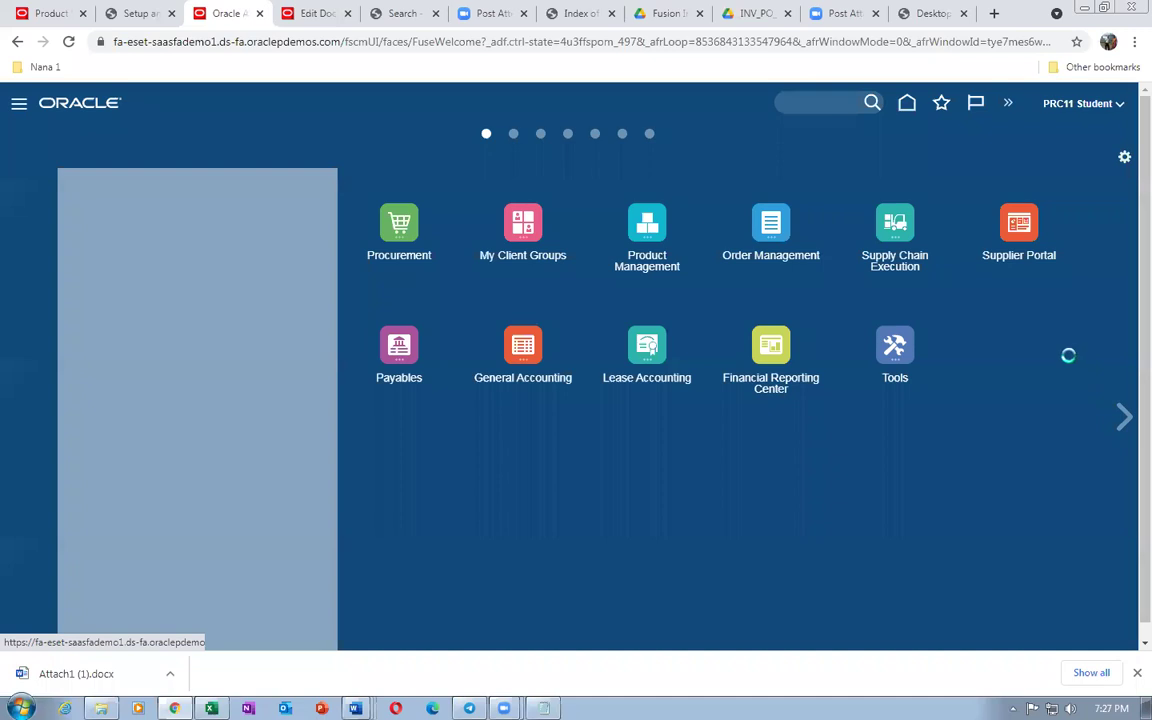
pyautogui.click(857, 341)
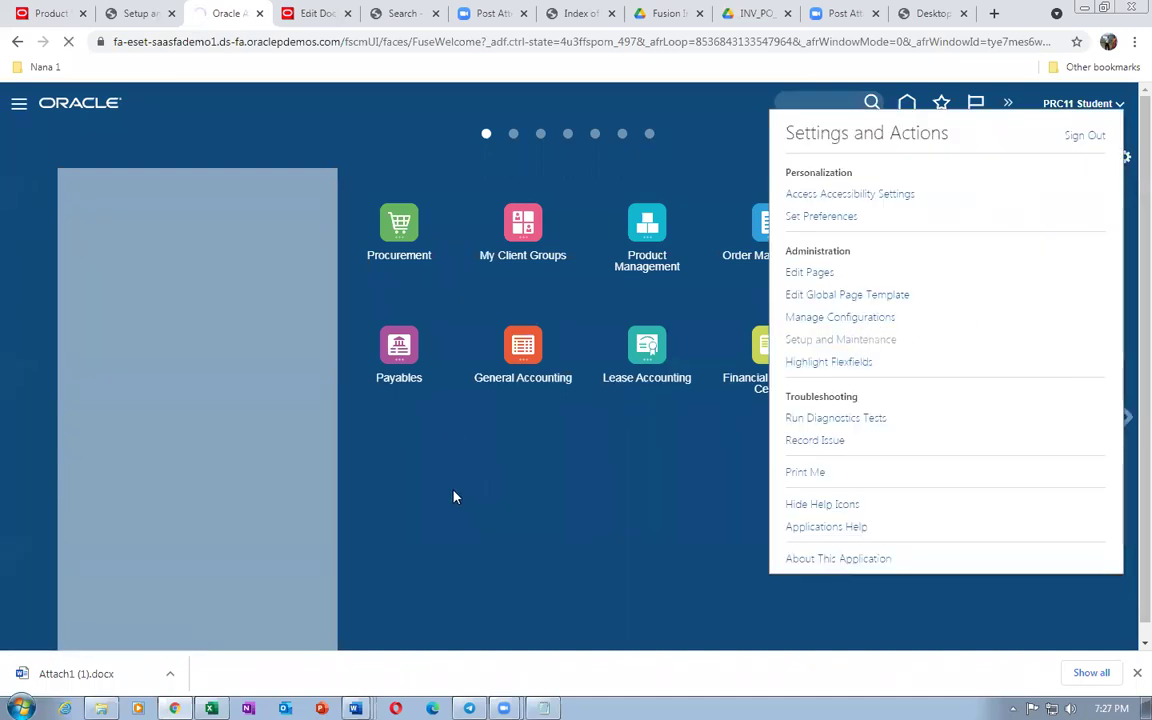
# Return to the blanket purchase agreement and try to save it with the incomplete third line
pyautogui.click(316, 13)
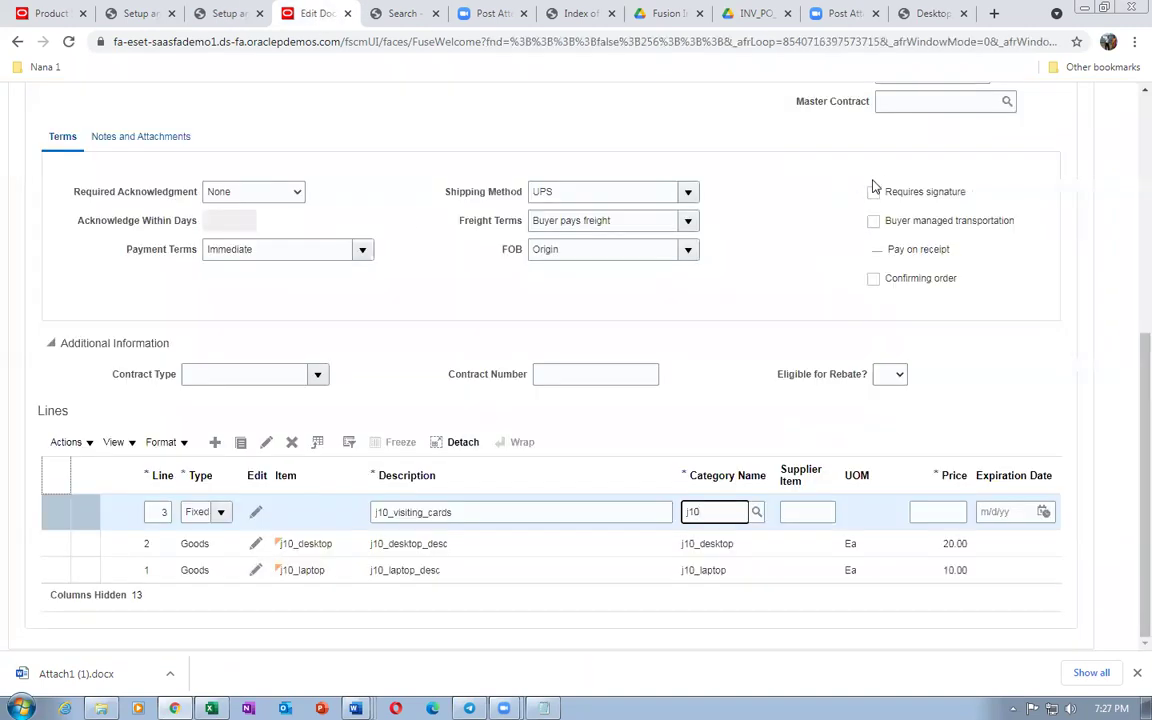
pyautogui.scroll(3, 876, 183)
pyautogui.scroll(3, 876, 183)
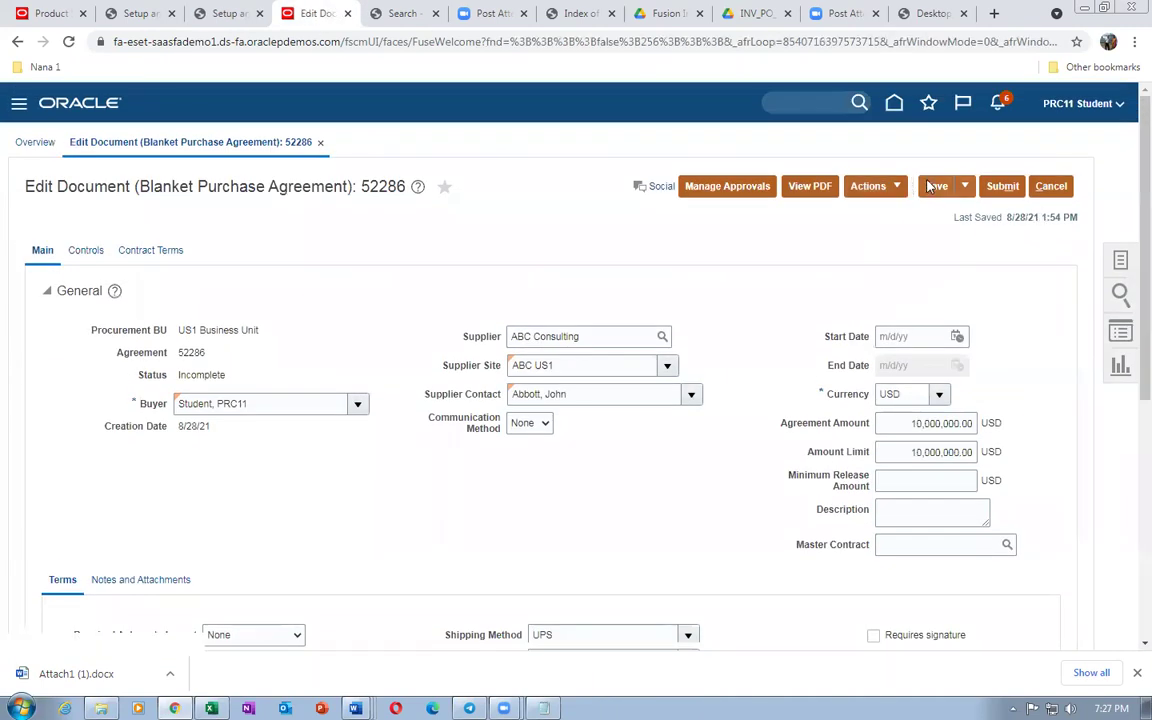
pyautogui.scroll(-5, 930, 257)
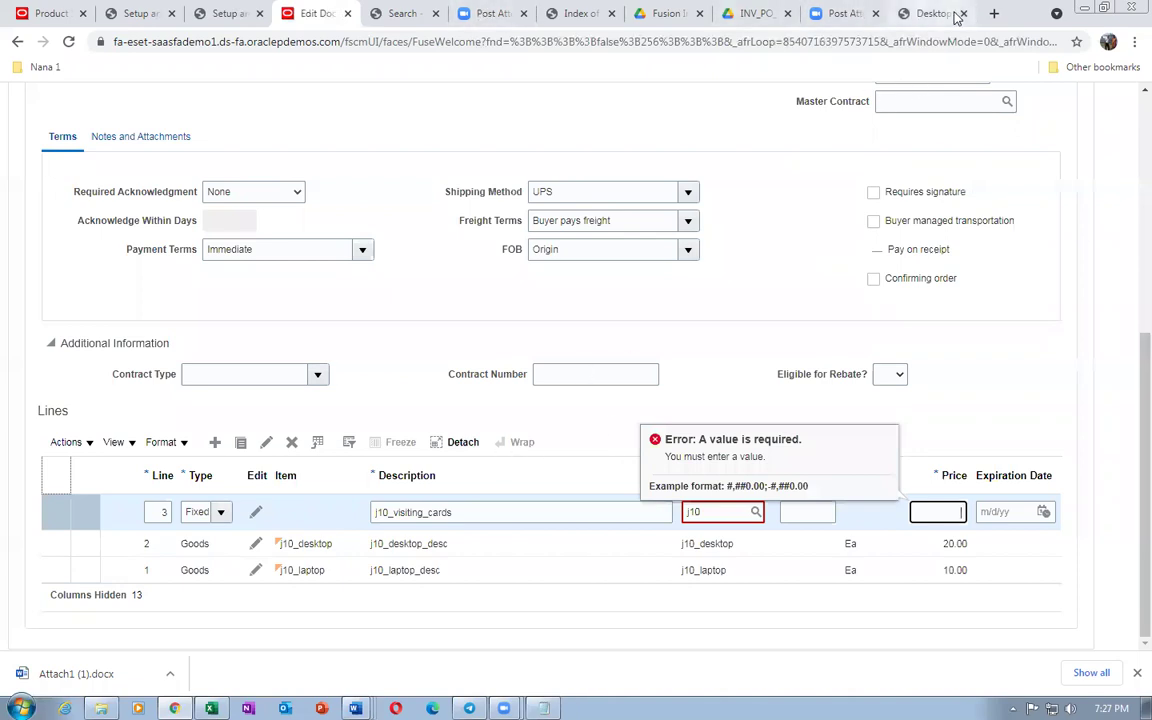
# In the setup task search, find man%funct%cata% and open the Manage Functional Area Catalogs task
pyautogui.click(400, 13)
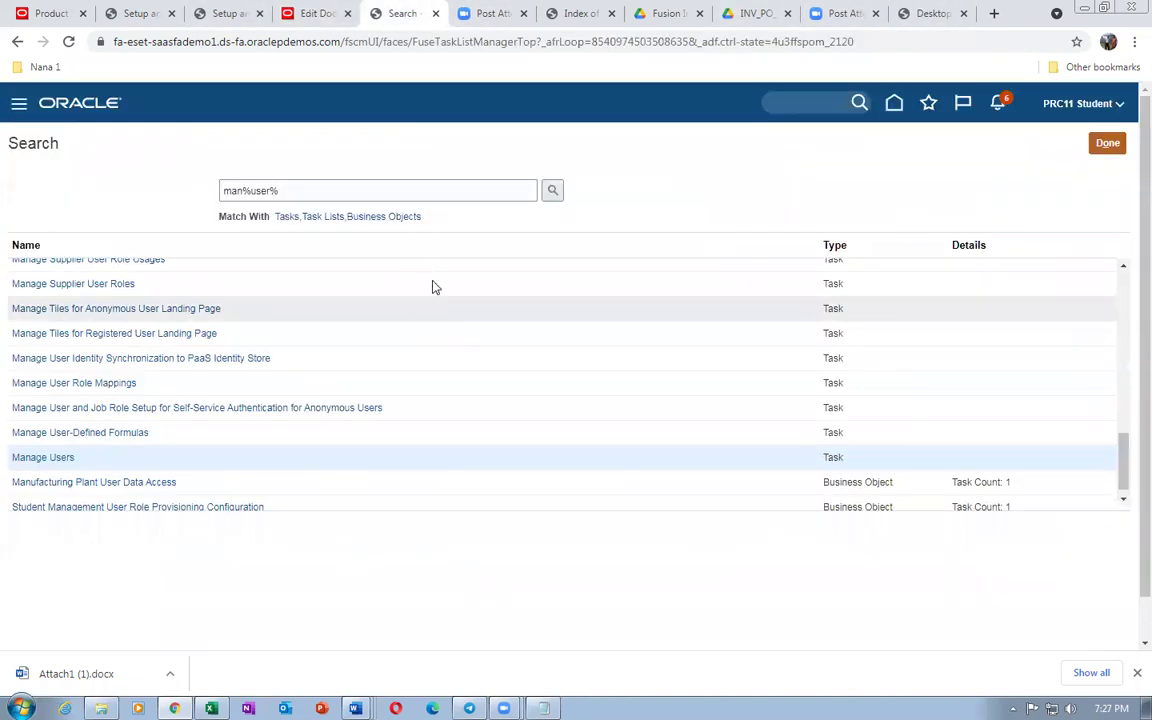
pyautogui.moveTo(339, 191); pyautogui.dragTo(55, 193)
pyautogui.write('man%funct')
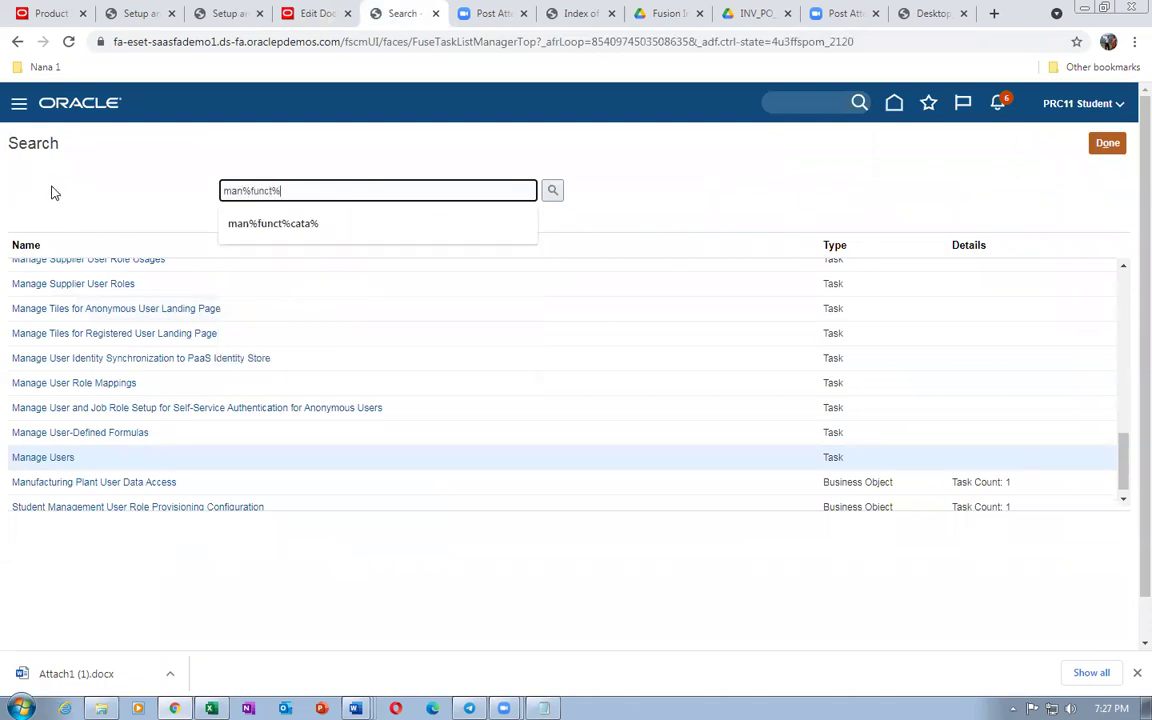
pyautogui.write('%cata%')
pyautogui.press('Return')
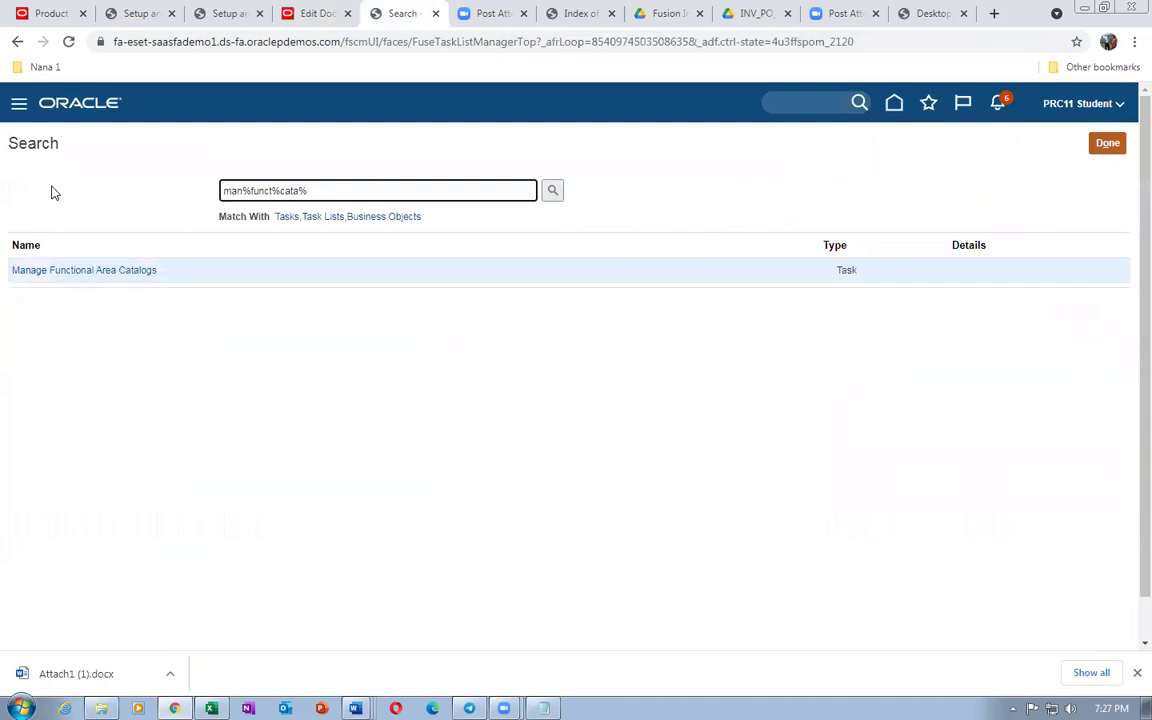
pyautogui.click(54, 271)
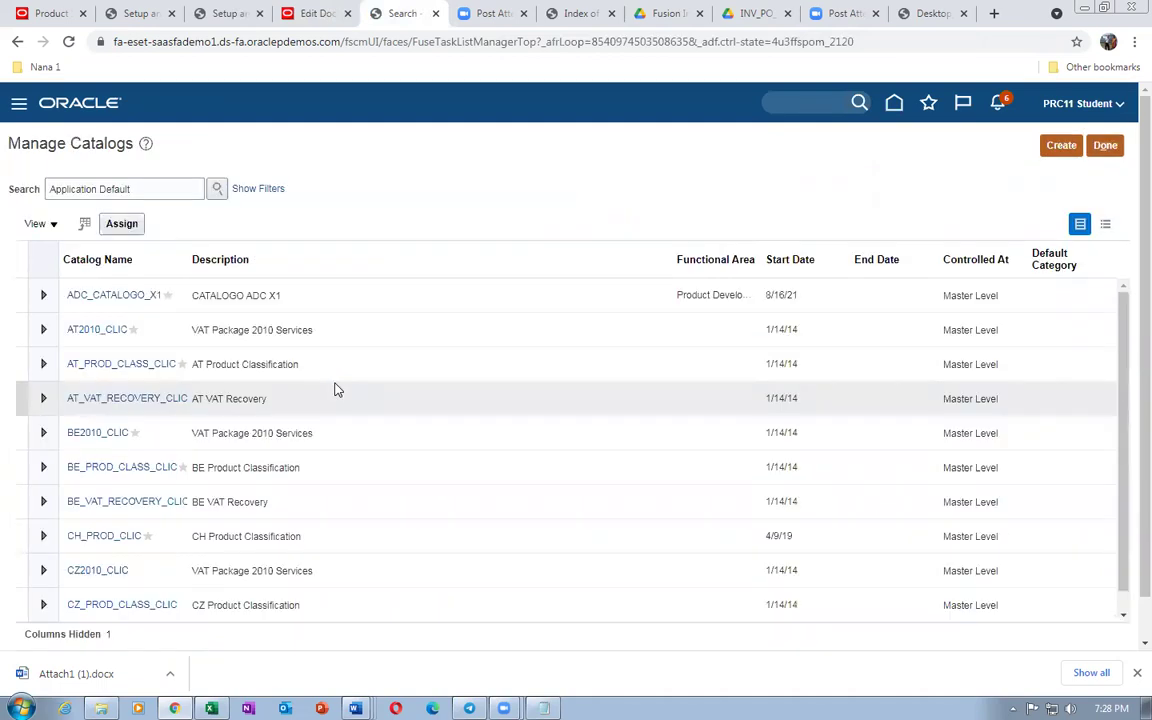
# Search the catalogs for pur and open the Purchasing catalog for editing
pyautogui.moveTo(170, 191); pyautogui.dragTo(3, 202)
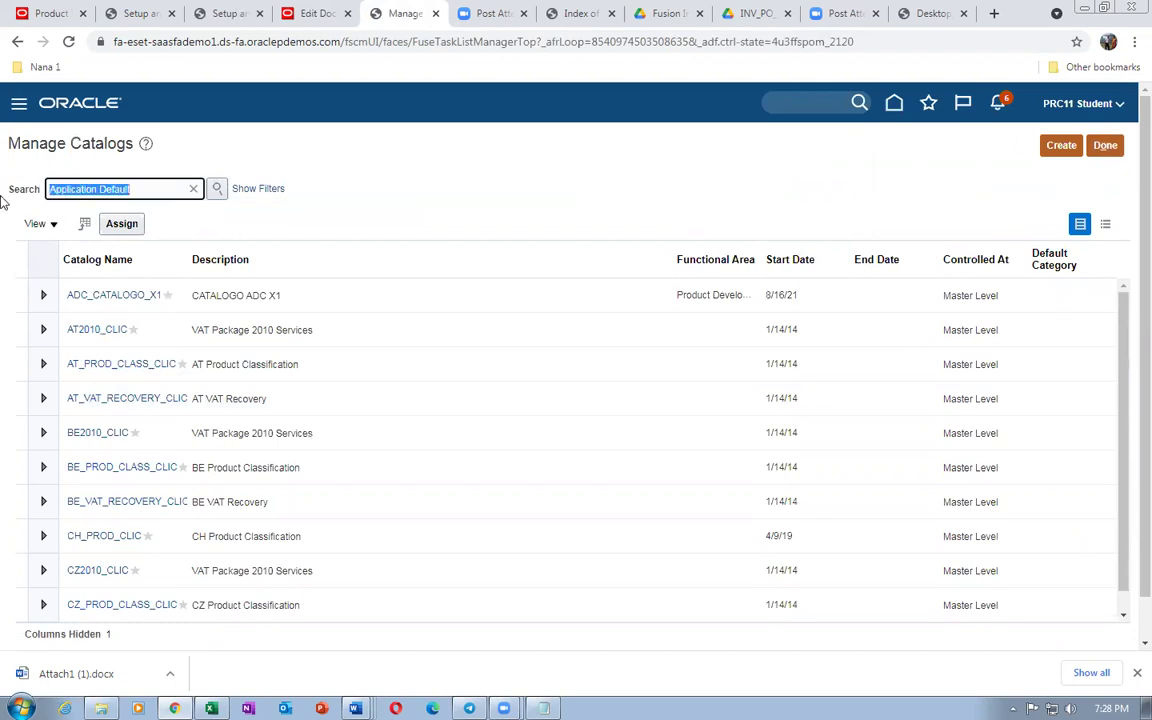
pyautogui.write('pur')
pyautogui.press('Return')
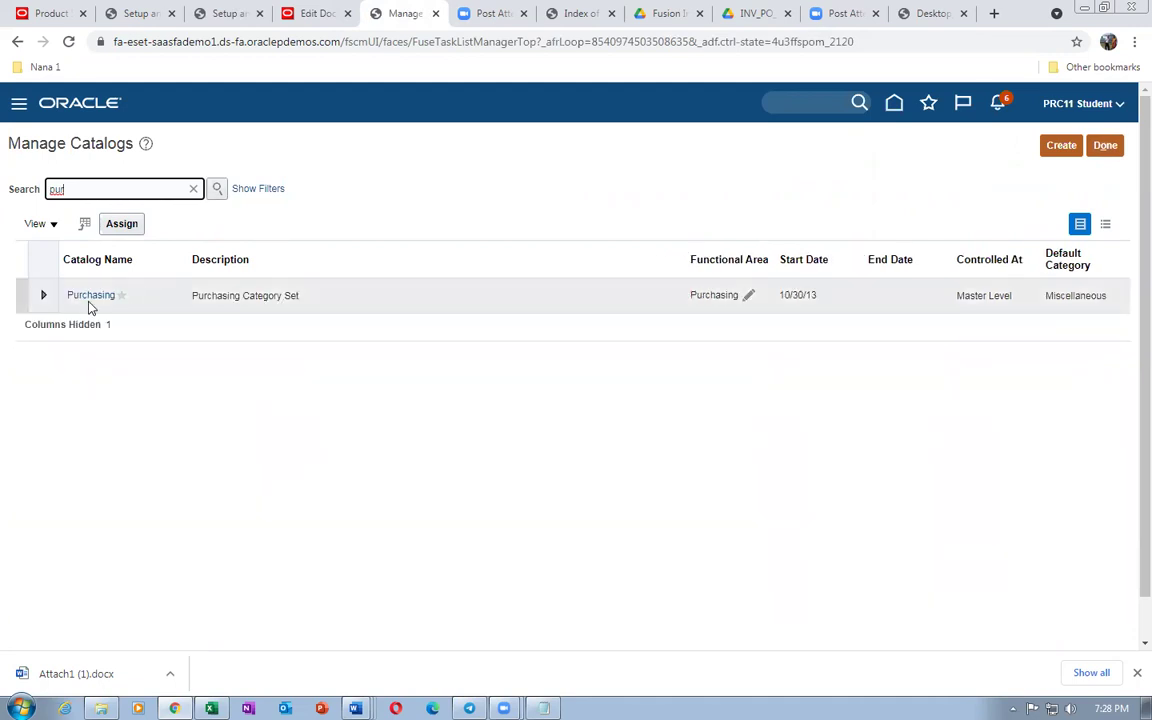
pyautogui.click(88, 296)
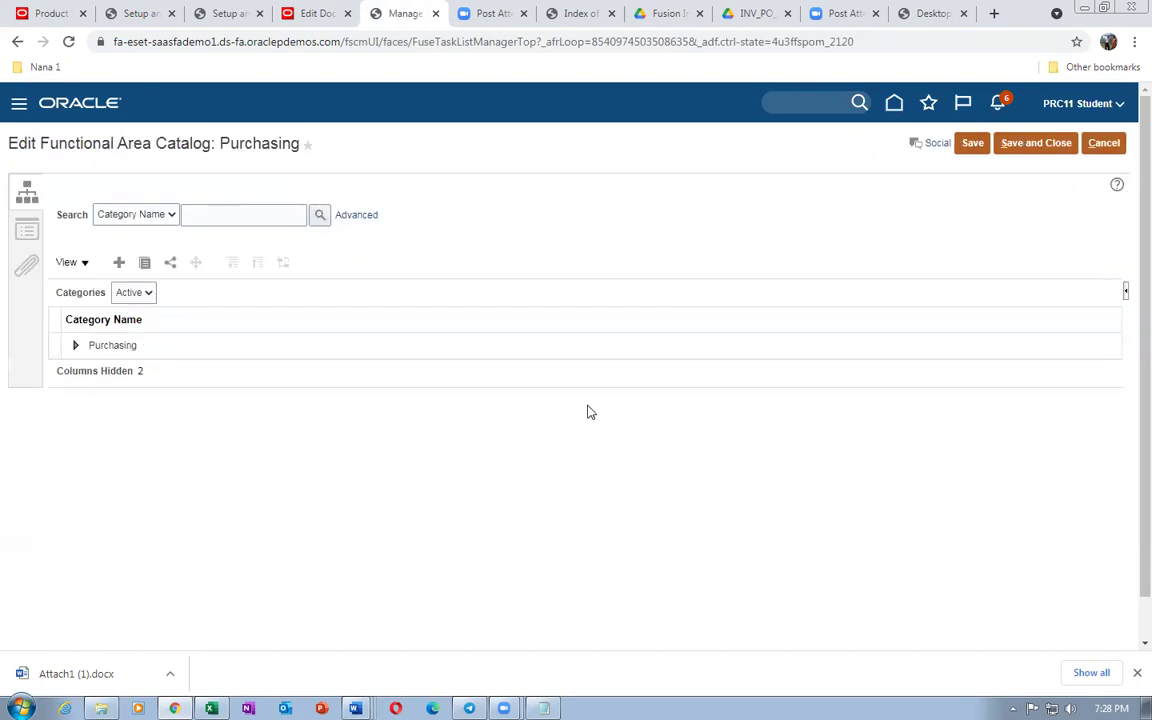
# Create a category in the Purchasing catalog with j10_visiting_cards as its name, code and description
pyautogui.click(117, 261)
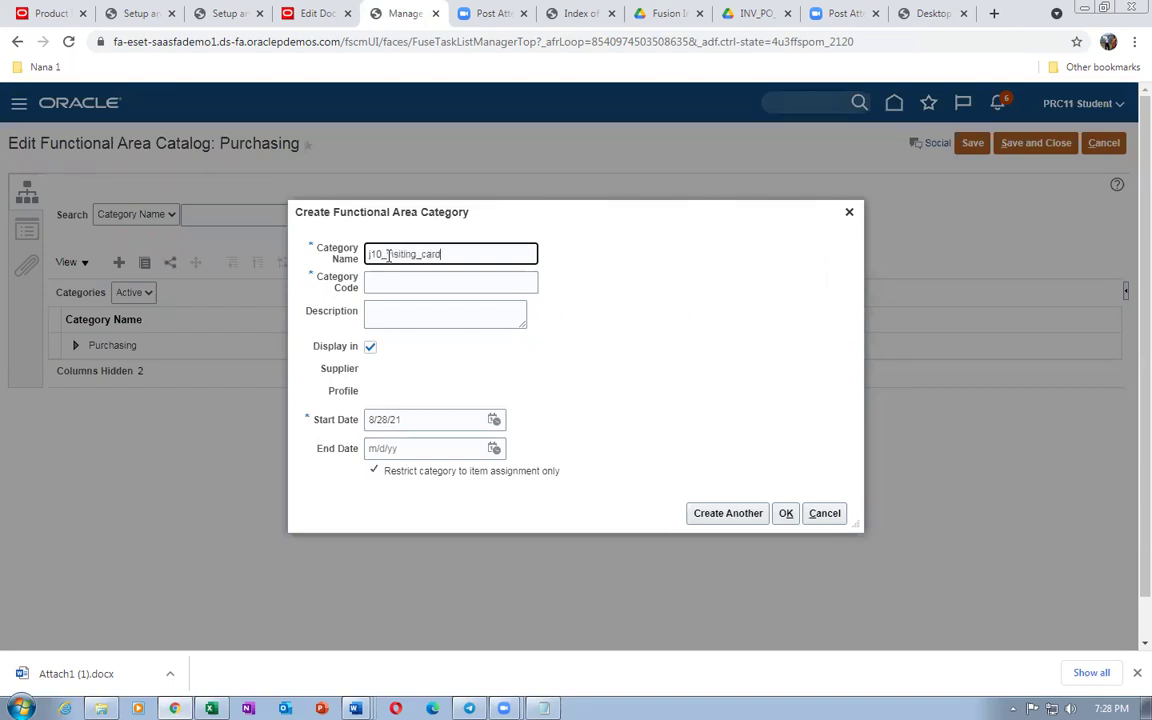
pyautogui.moveTo(457, 255); pyautogui.dragTo(352, 250)
pyautogui.hotkey('ctrl', 'c')
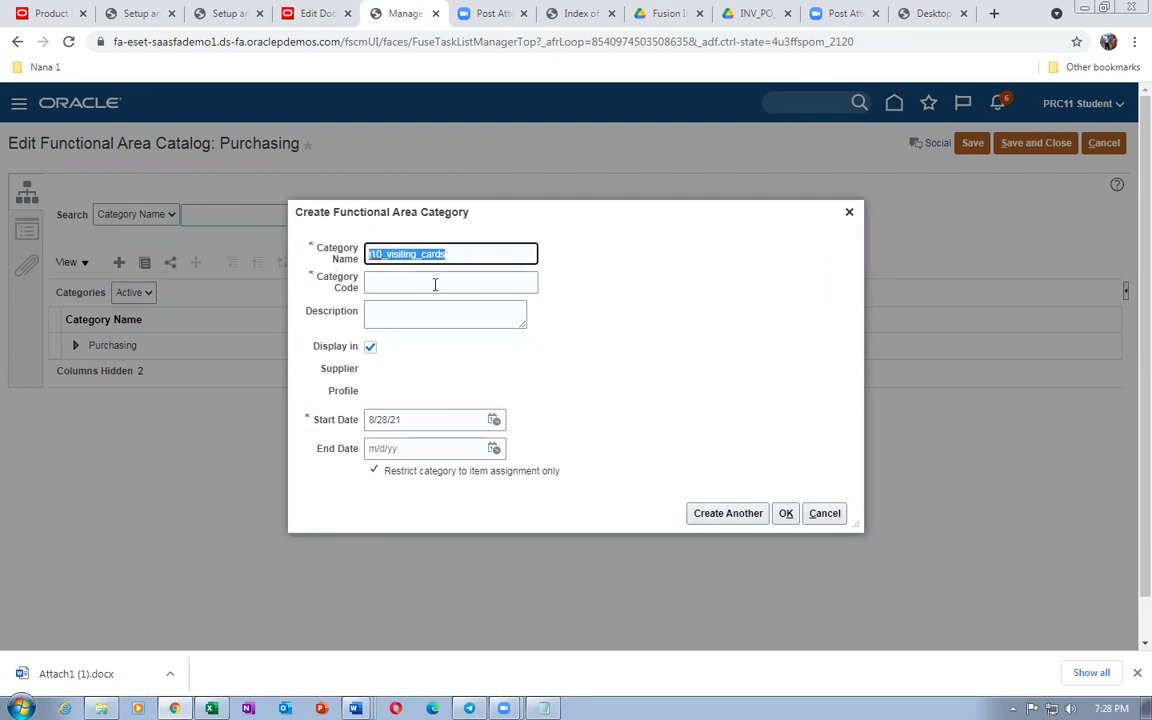
pyautogui.click(434, 284)
pyautogui.hotkey('ctrl', 'v')
pyautogui.click(430, 316)
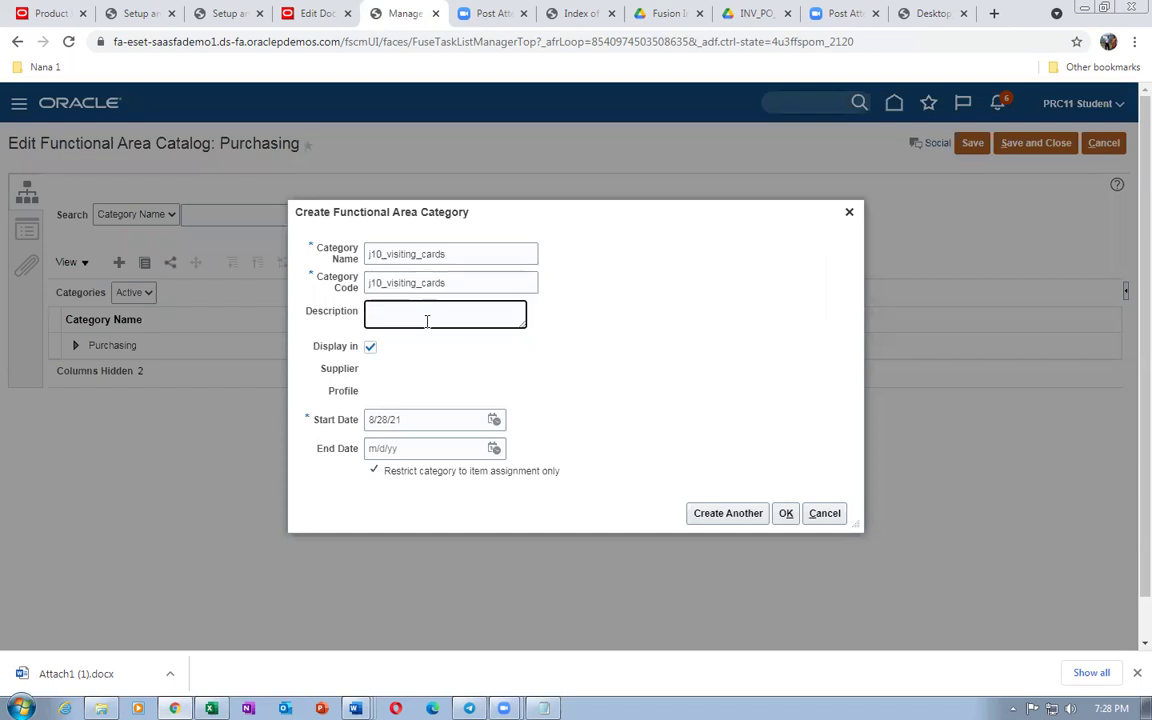
pyautogui.hotkey('ctrl', 'v')
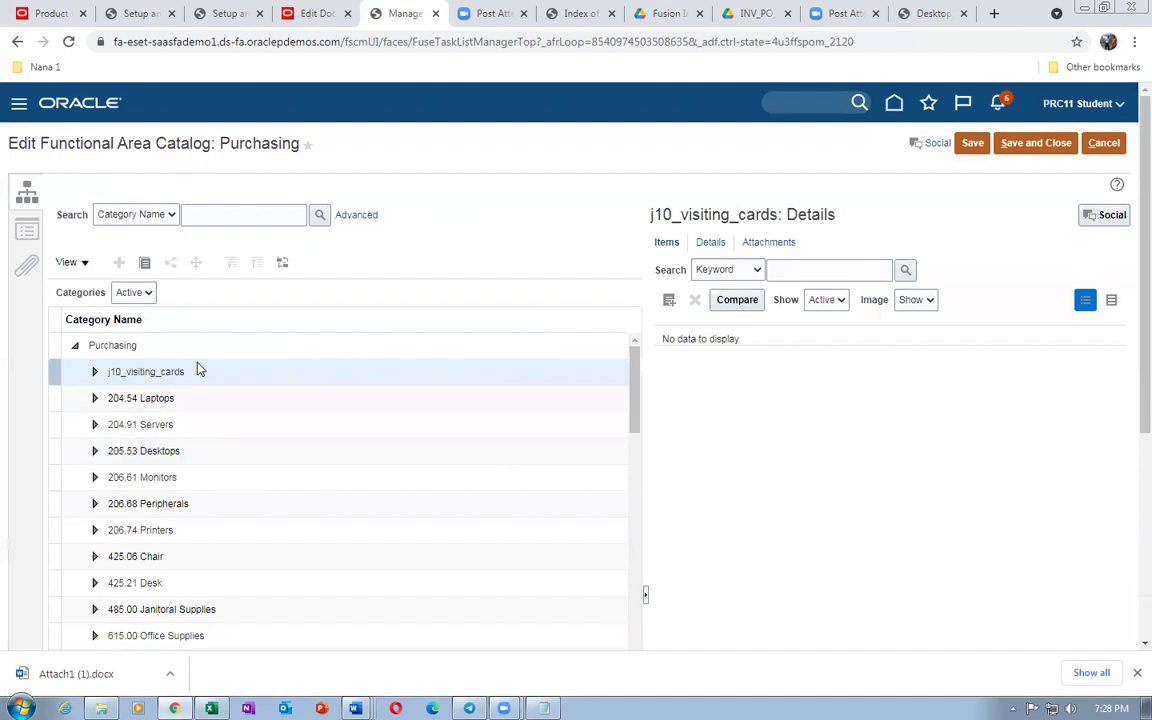
# Add Visiting_Cards_Category.jpg from the 22\Images folder as the image in the j10_visiting_cards category's details
pyautogui.click(711, 243)
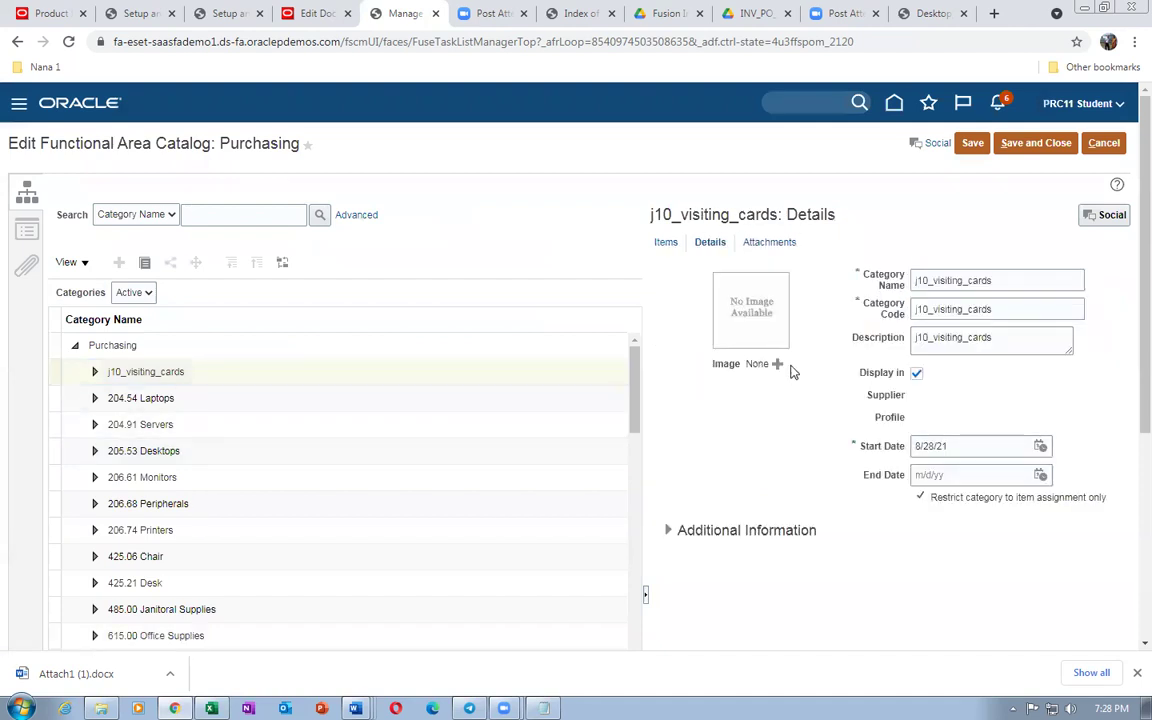
pyautogui.click(777, 363)
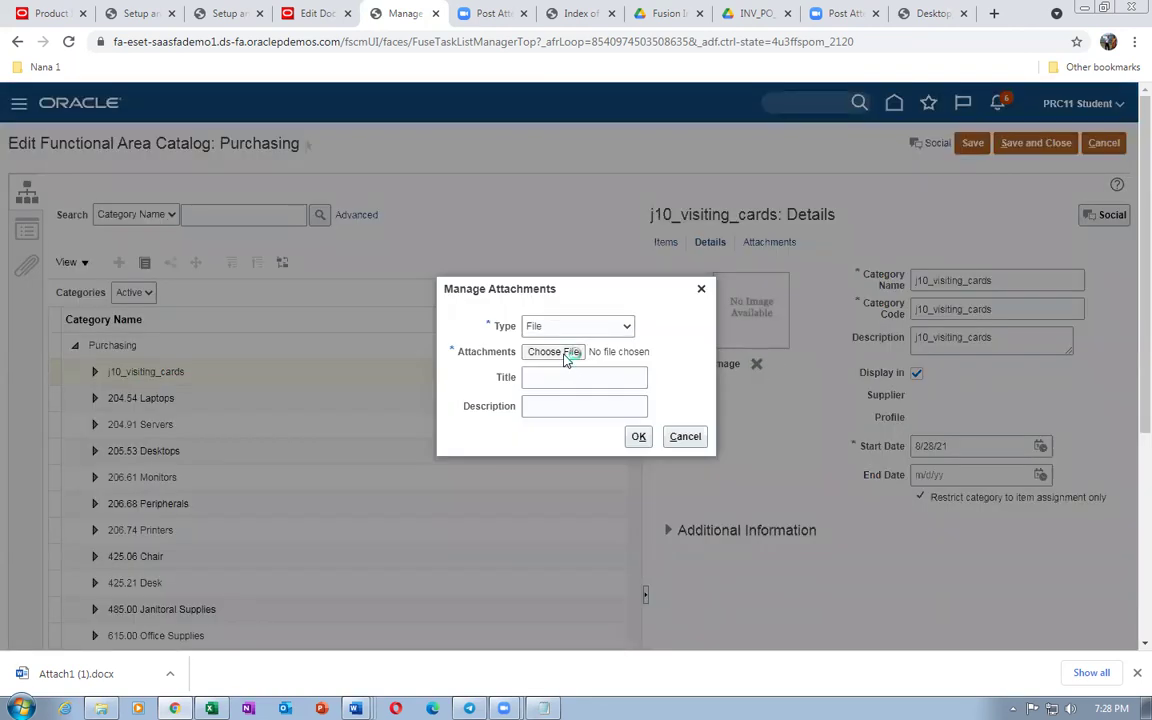
pyautogui.click(567, 352)
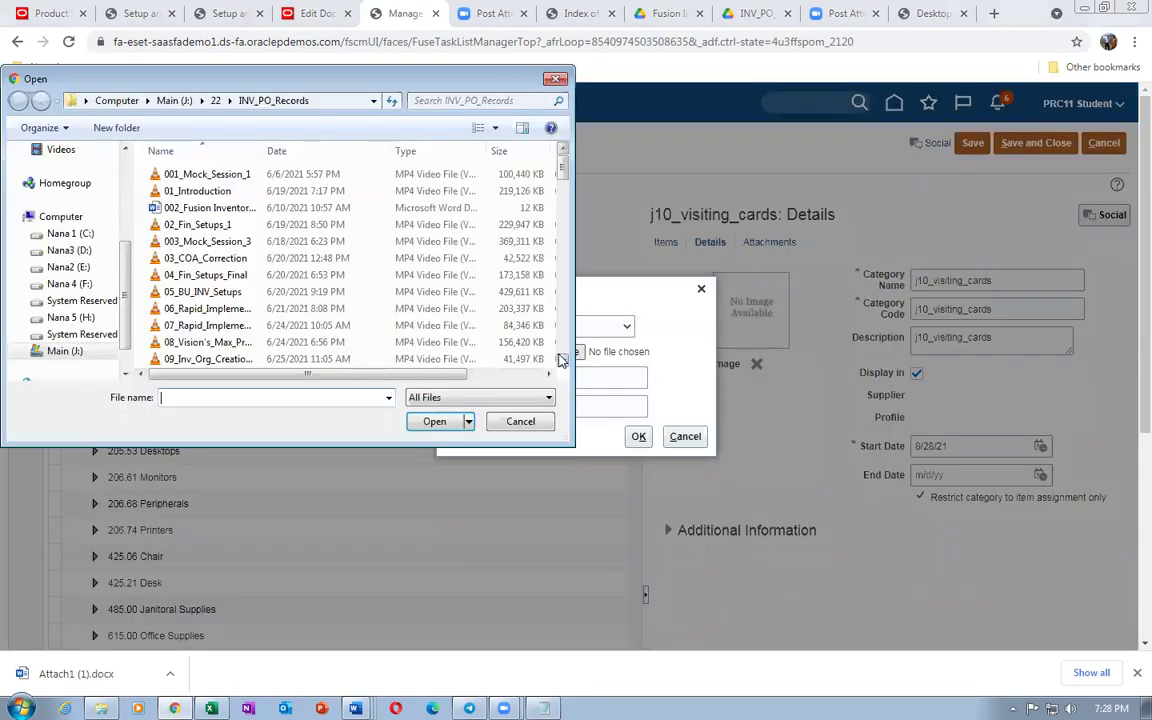
pyautogui.click(215, 100)
pyautogui.doubleClick(219, 291)
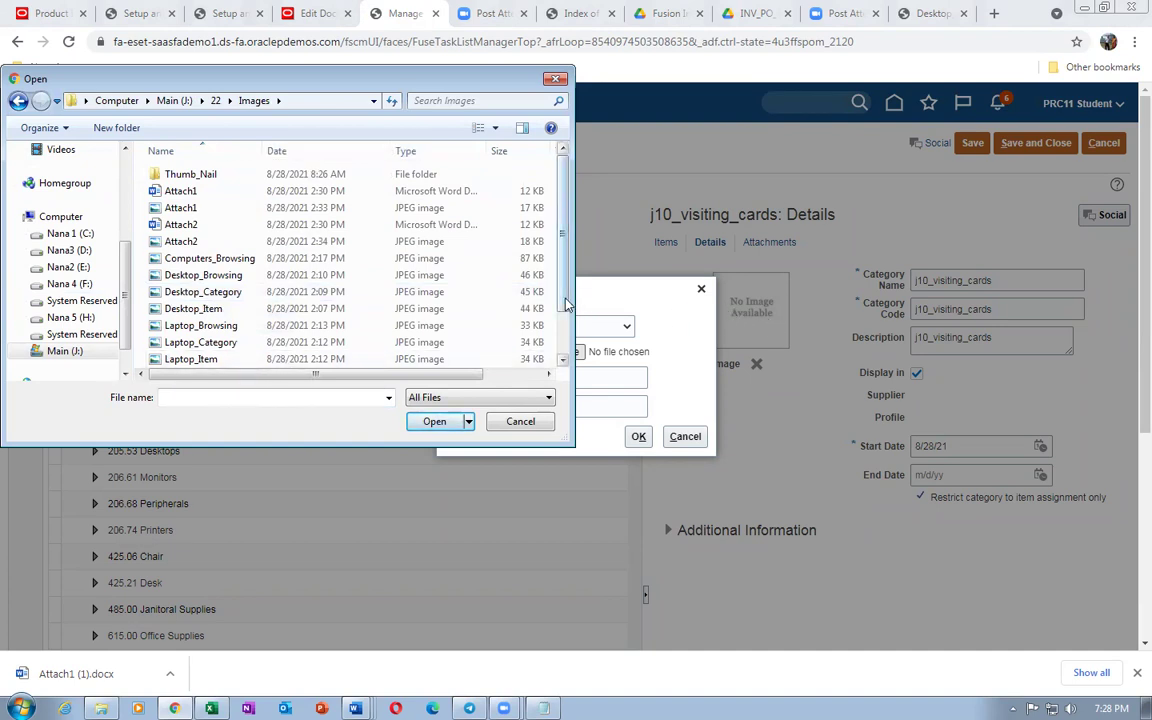
pyautogui.scroll(-1, 560, 300)
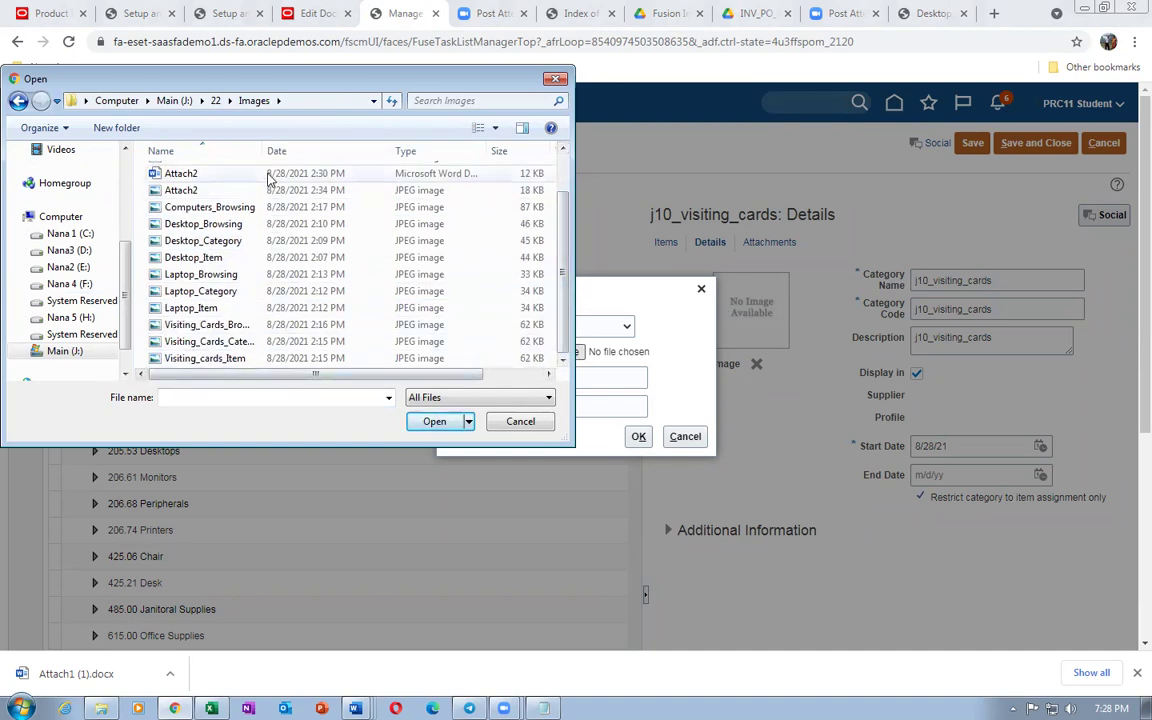
pyautogui.moveTo(262, 155); pyautogui.dragTo(312, 155)
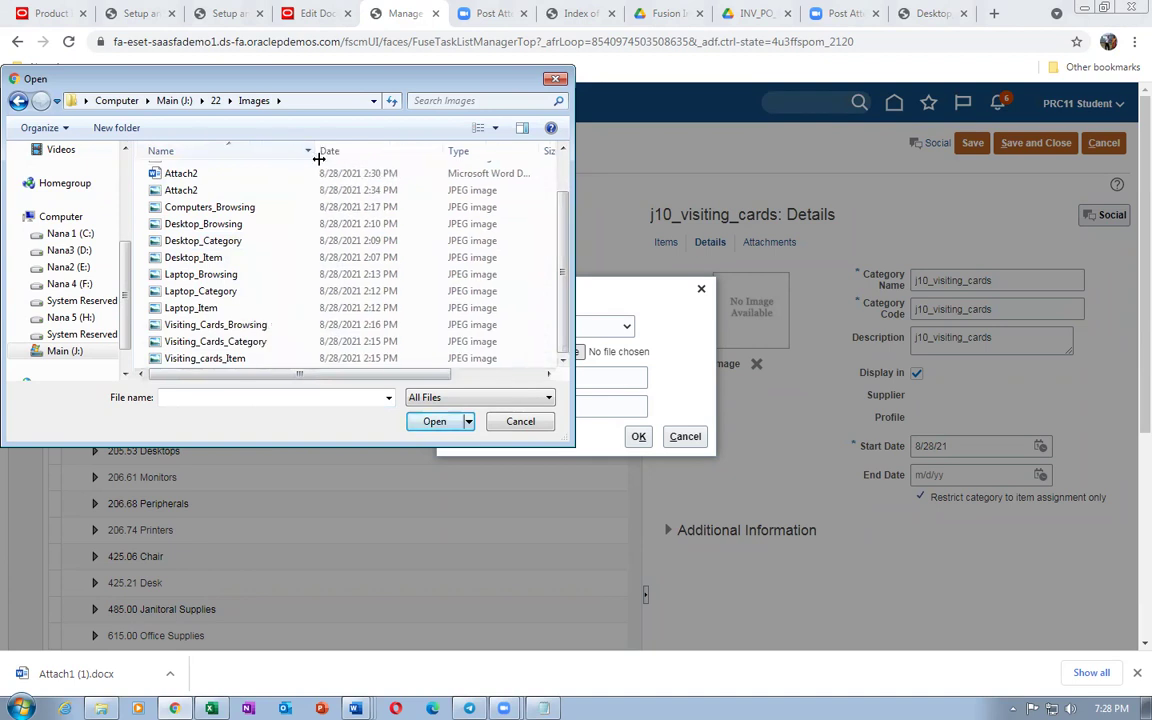
pyautogui.click(240, 343)
pyautogui.click(434, 421)
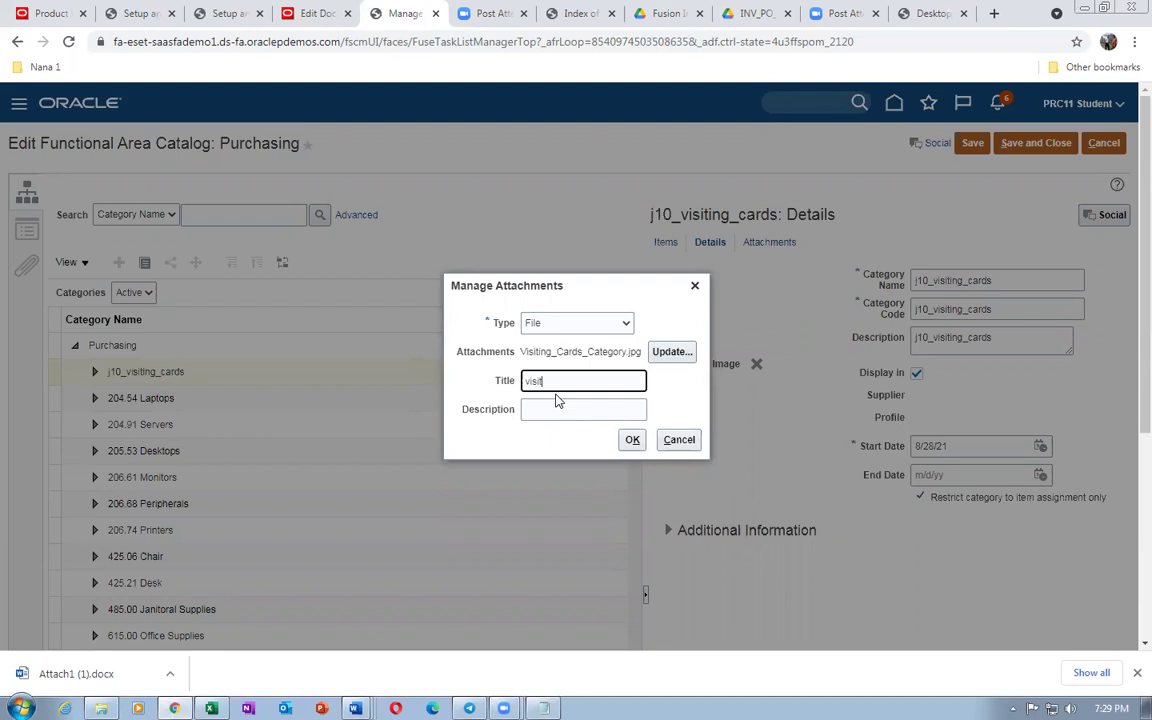
# Give the category image the title and description "visiting cards category", and save and close the Purchasing catalog
pyautogui.write('ing cards category')
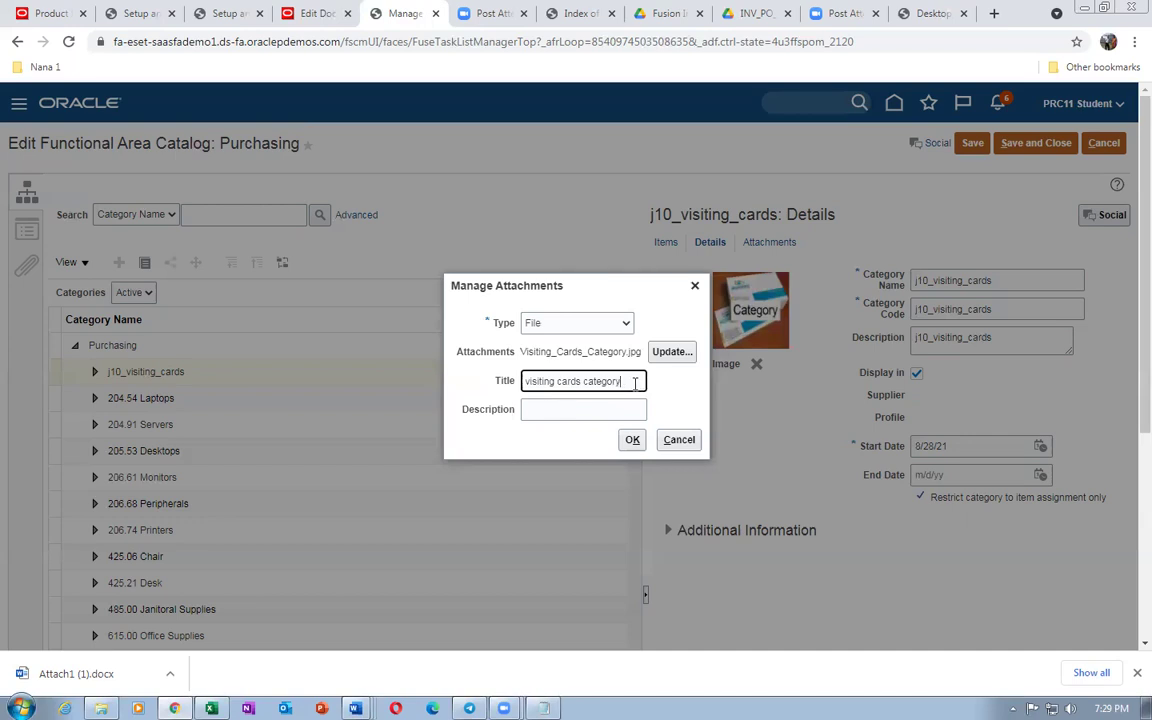
pyautogui.moveTo(634, 383); pyautogui.dragTo(453, 411)
pyautogui.hotkey('ctrl', 'c')
pyautogui.click(542, 409)
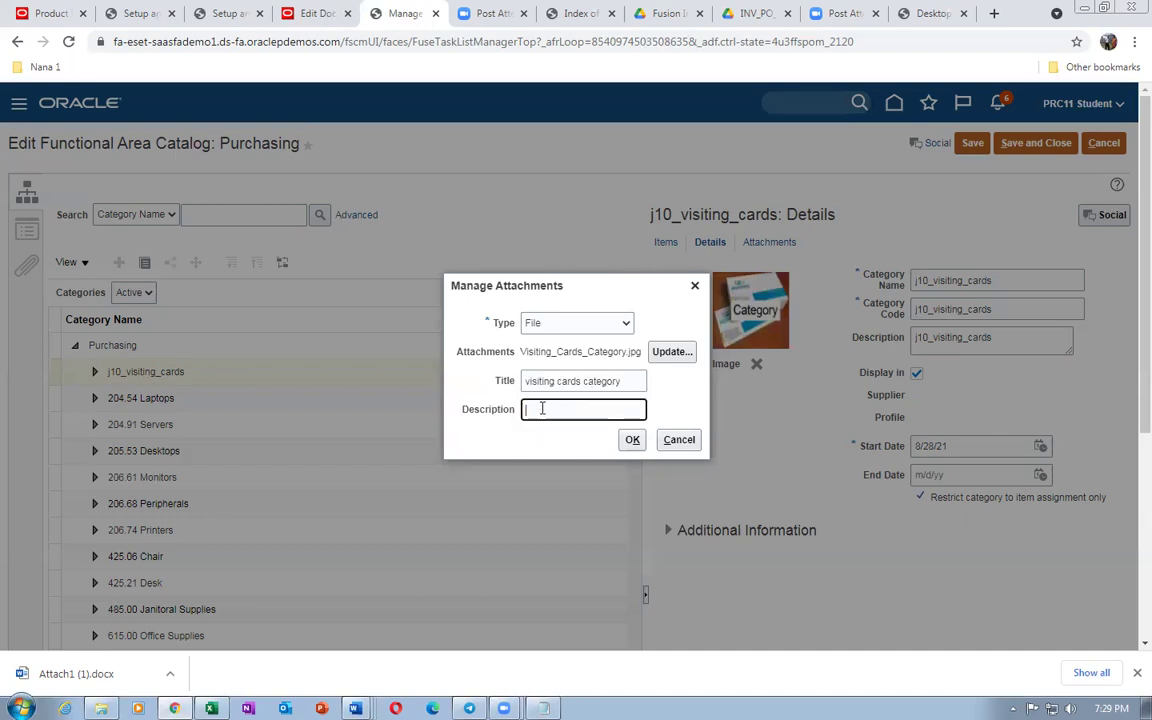
pyautogui.hotkey('ctrl', 'v')
pyautogui.click(632, 439)
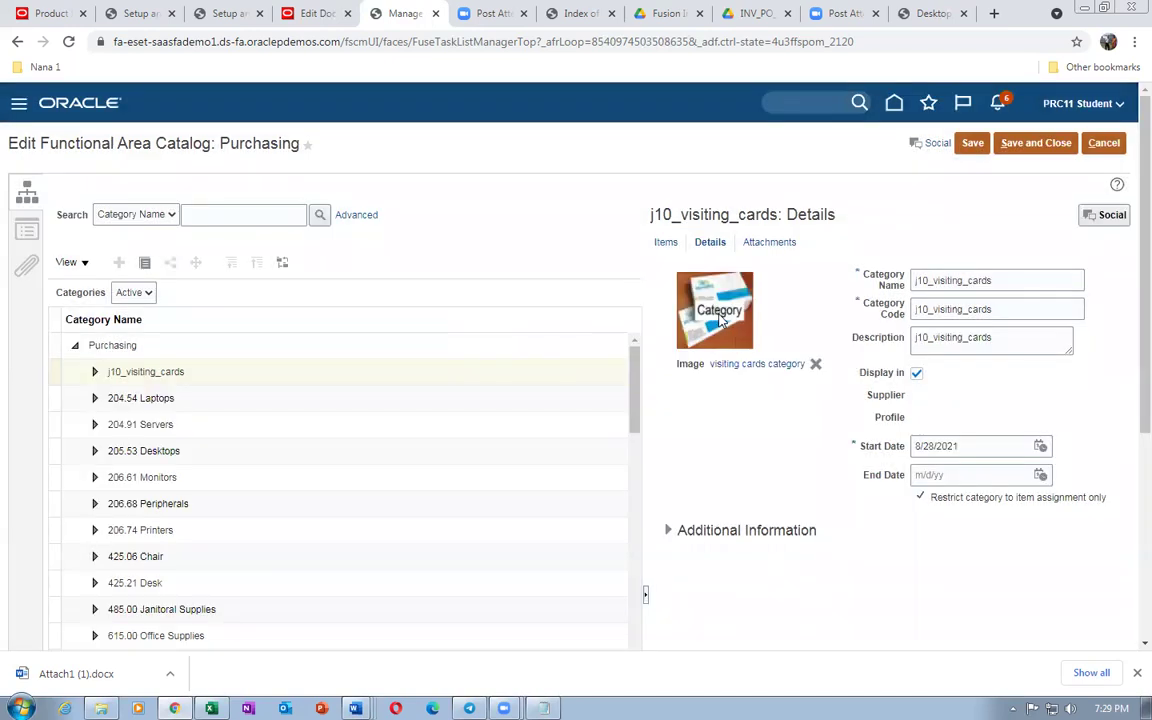
pyautogui.click(1030, 143)
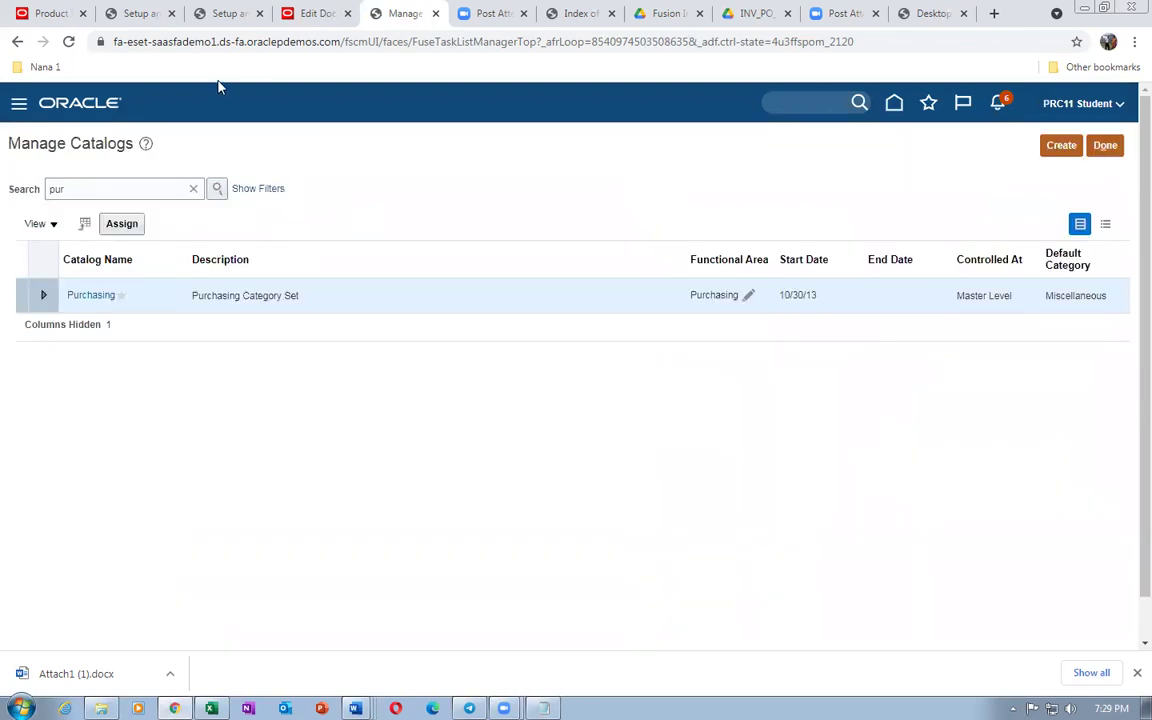
# Back in the blanket agreement, assign the j10_visiting_cards category to line 3 and set its price to 1
pyautogui.click(305, 14)
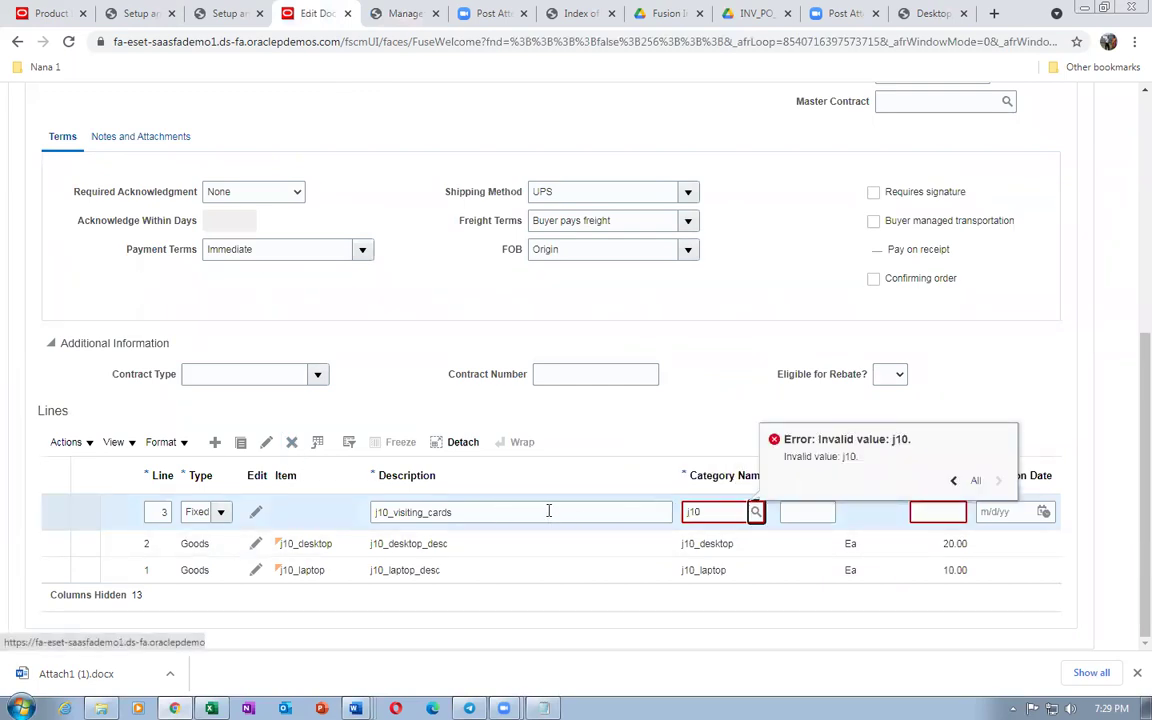
pyautogui.click(756, 512)
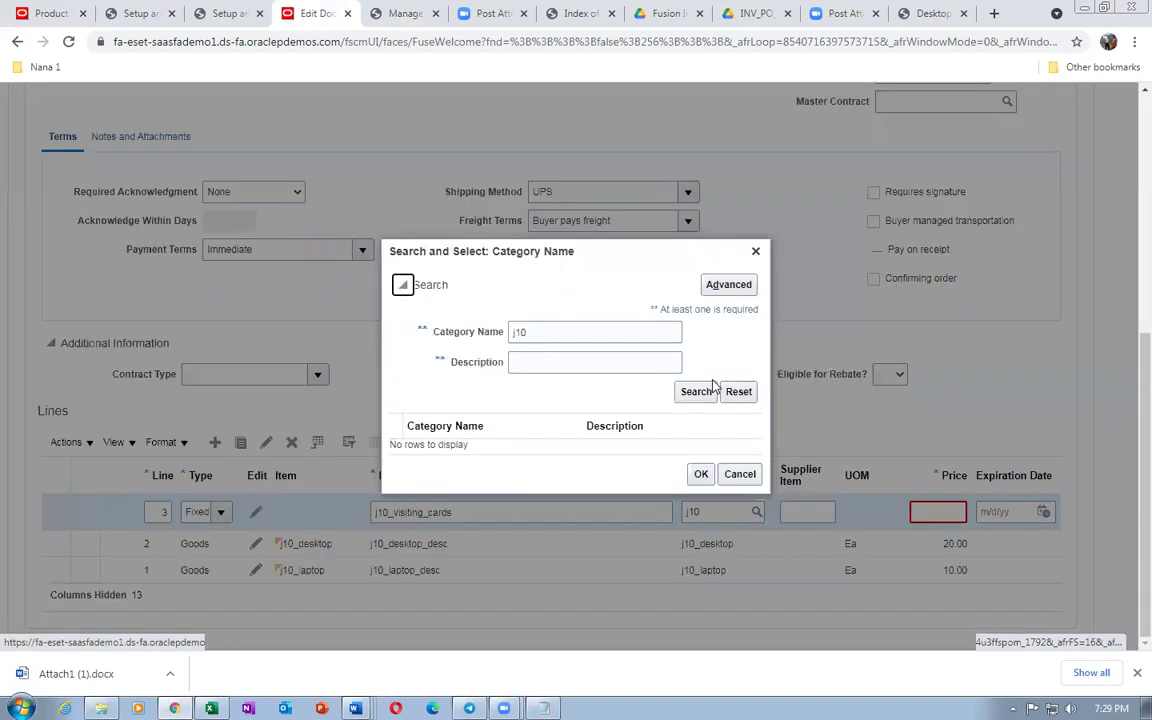
pyautogui.click(697, 392)
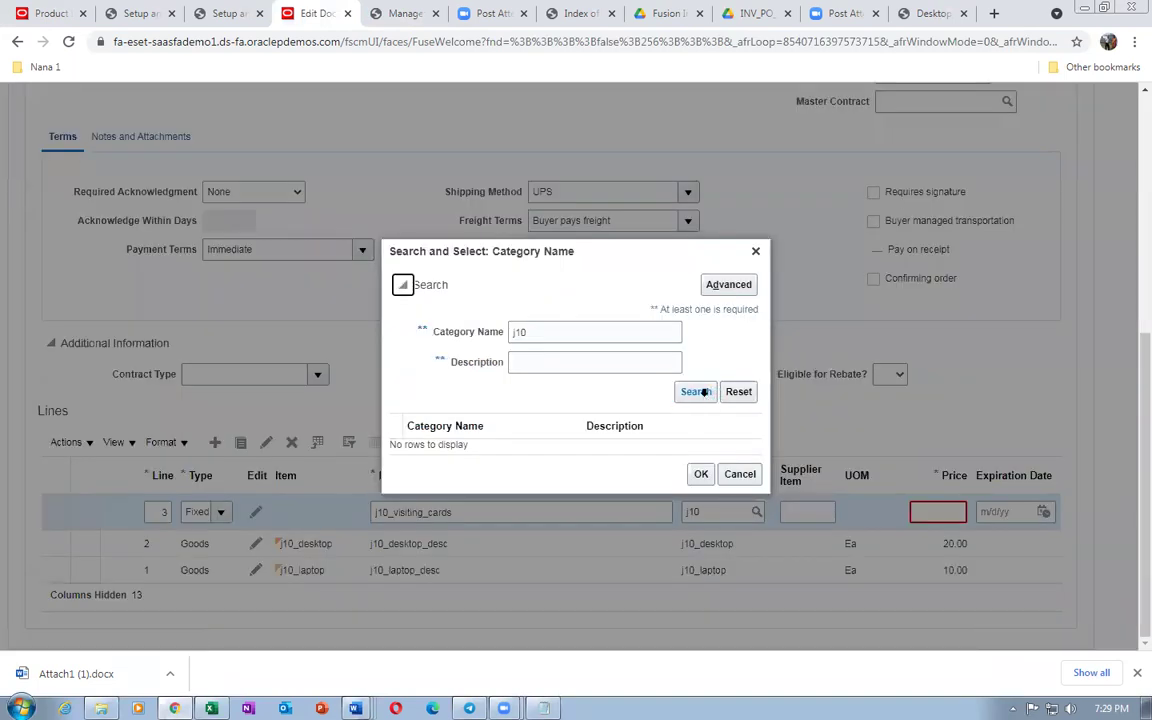
pyautogui.click(515, 470)
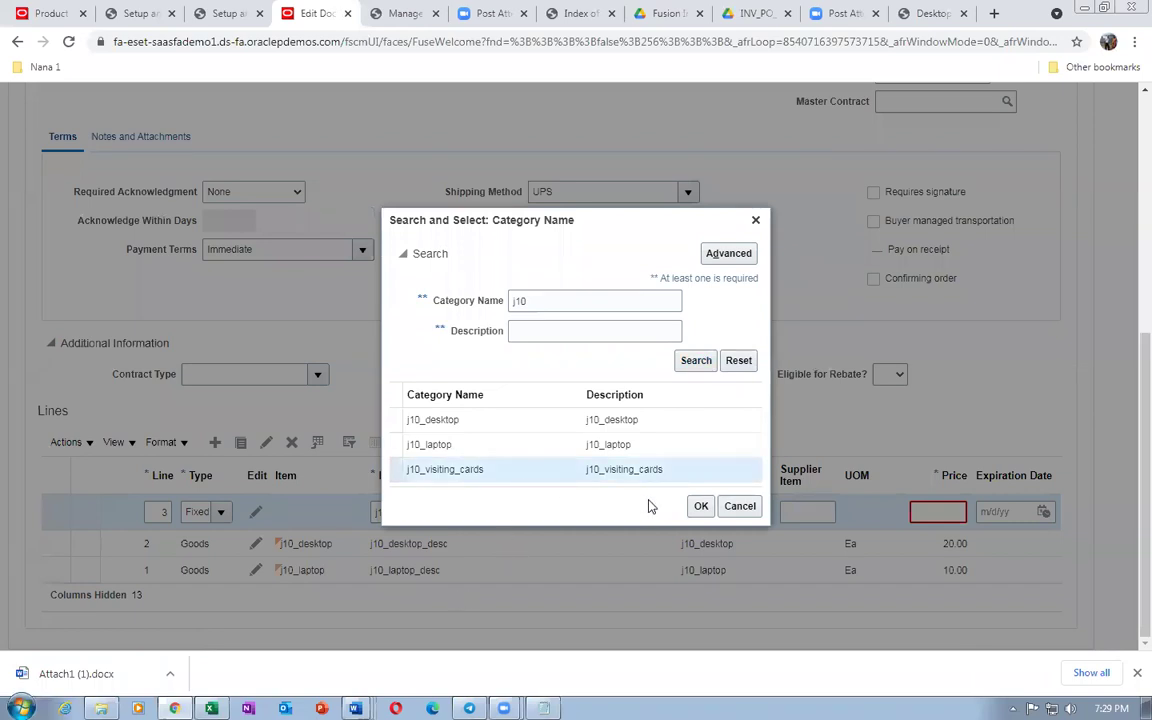
pyautogui.click(700, 506)
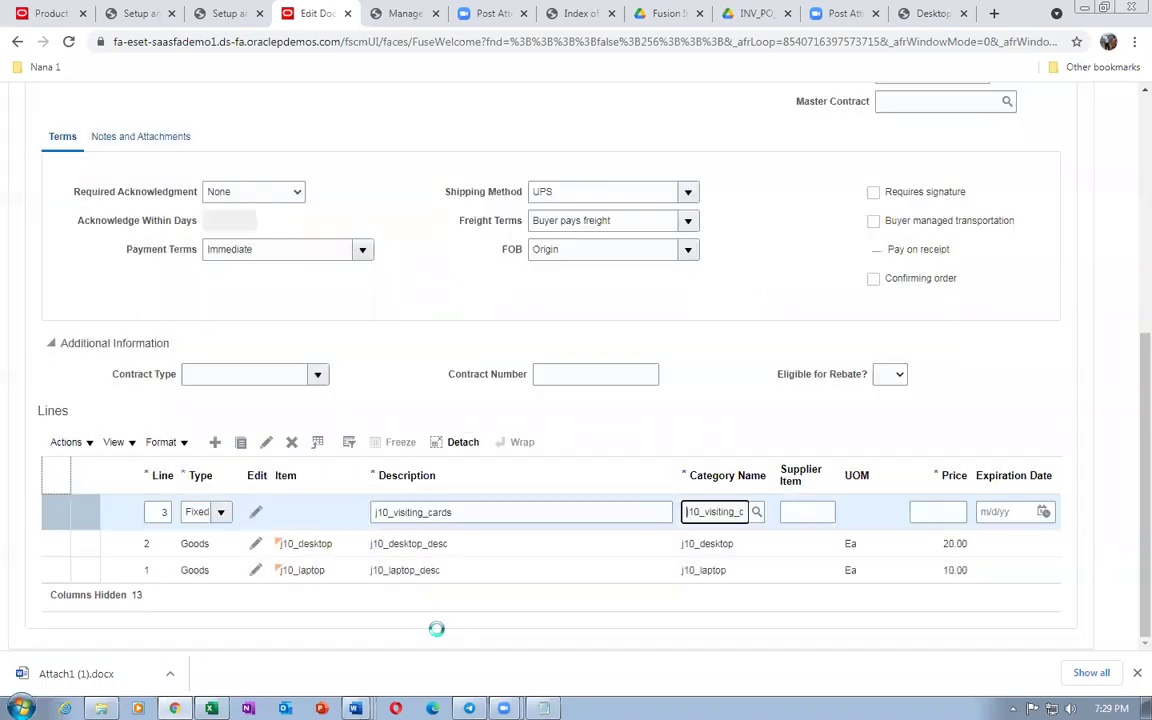
pyautogui.click(914, 514)
pyautogui.write('1')
pyautogui.press('Tab')
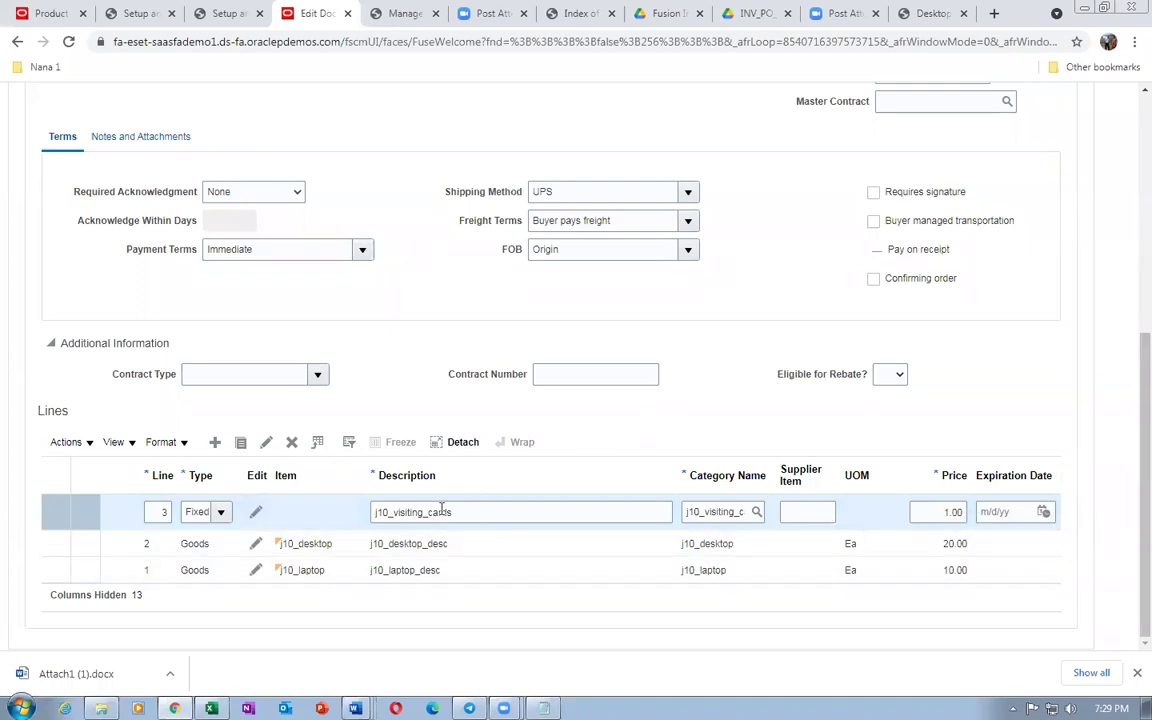
# Open the details of the j10_visiting_cards agreement line and go to its attachment URL
pyautogui.click(253, 511)
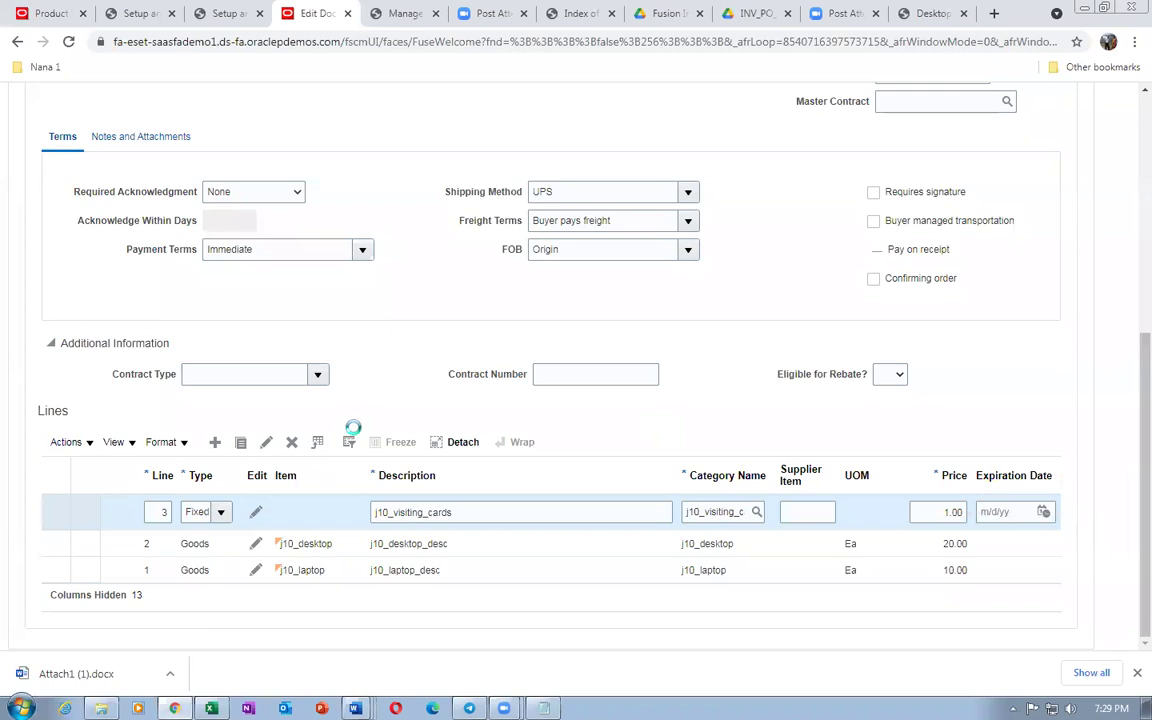
pyautogui.scroll(-4, 555, 483)
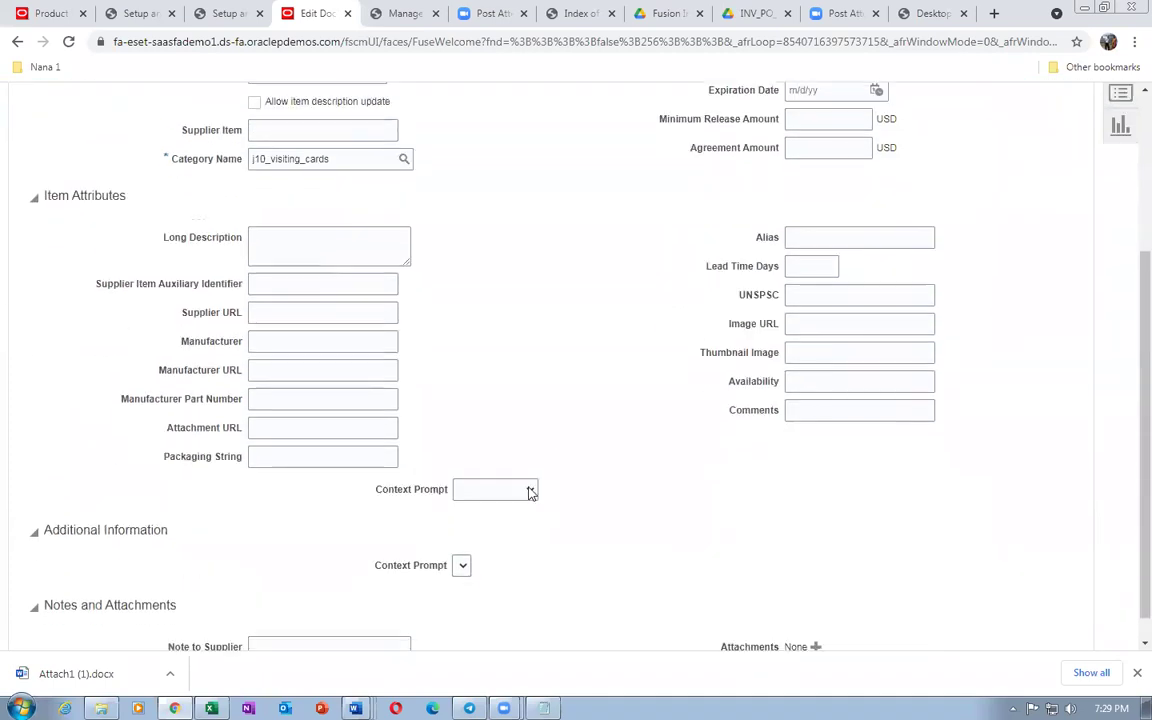
pyautogui.click(280, 429)
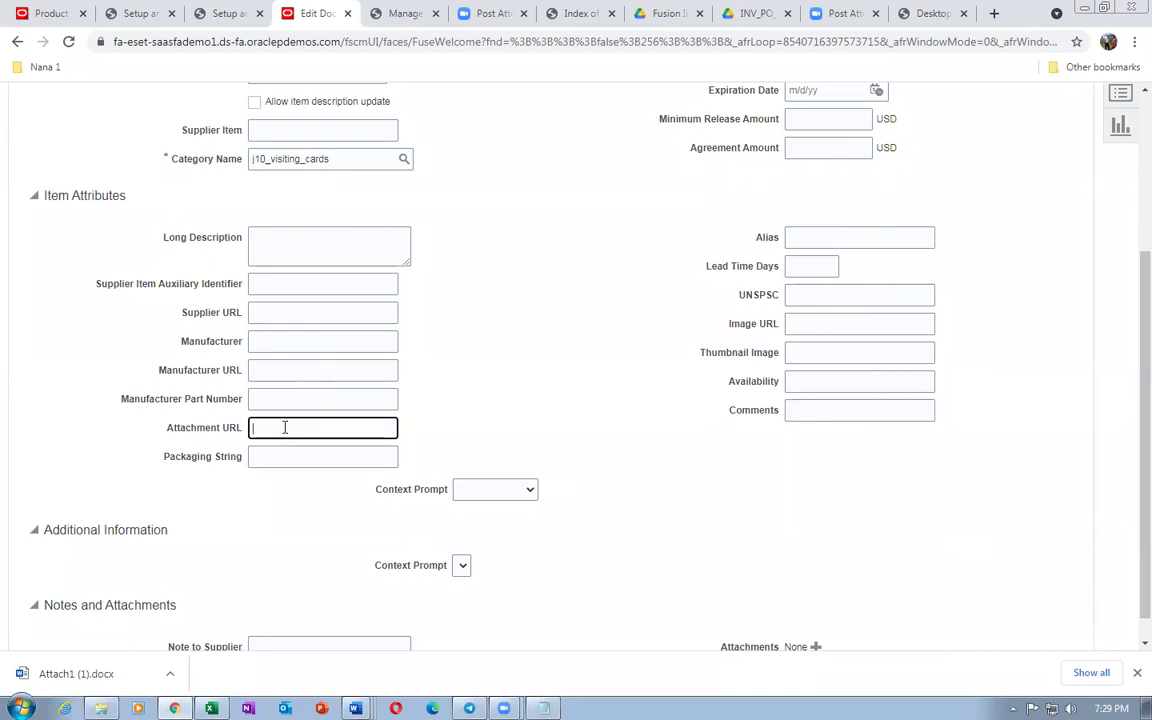
pyautogui.click(932, 13)
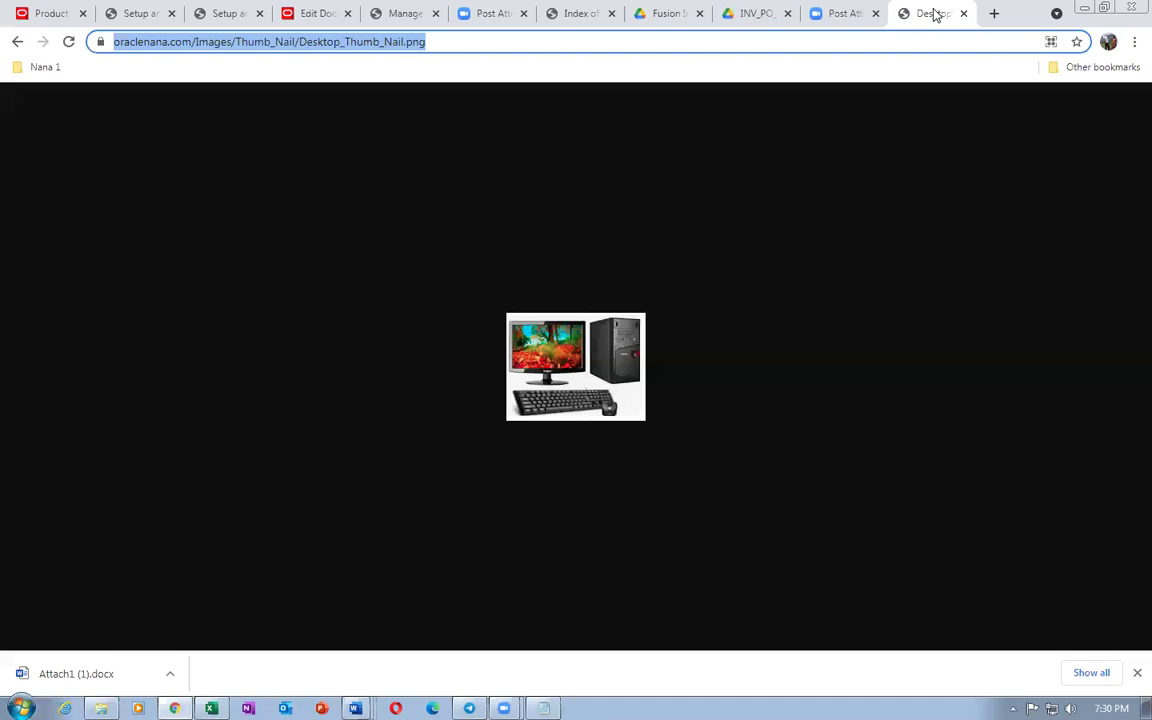
pyautogui.click(17, 41)
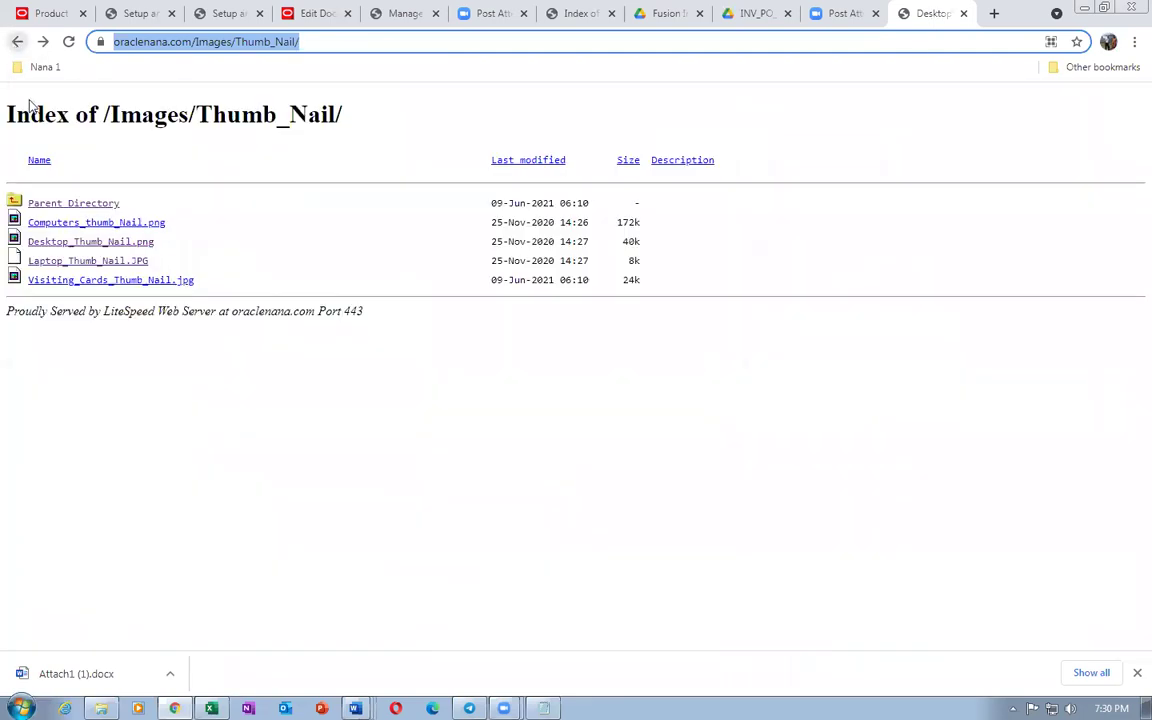
pyautogui.click(17, 41)
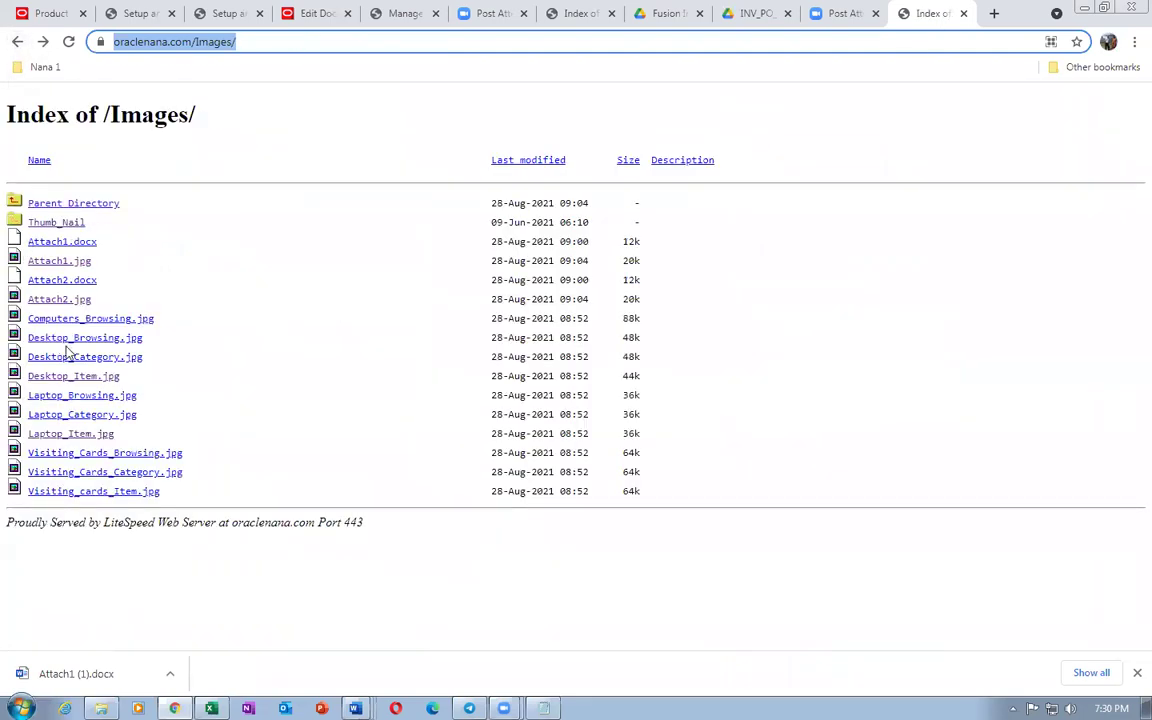
pyautogui.click(70, 308)
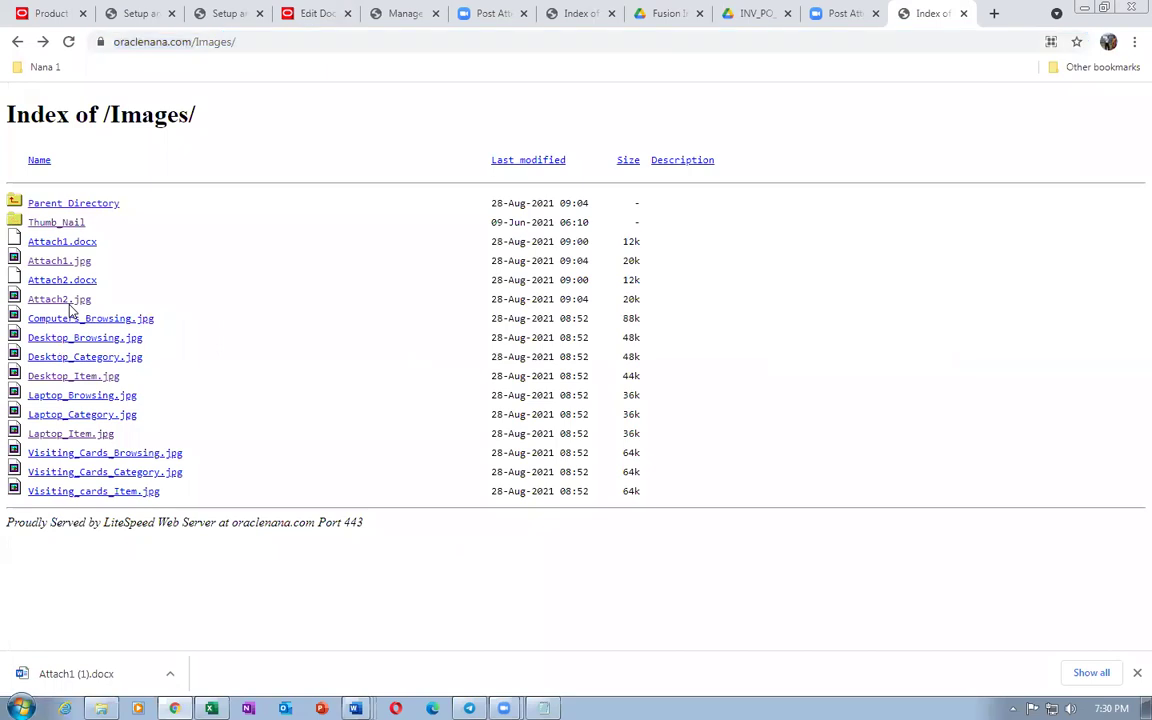
pyautogui.click(72, 302)
pyautogui.click(314, 43)
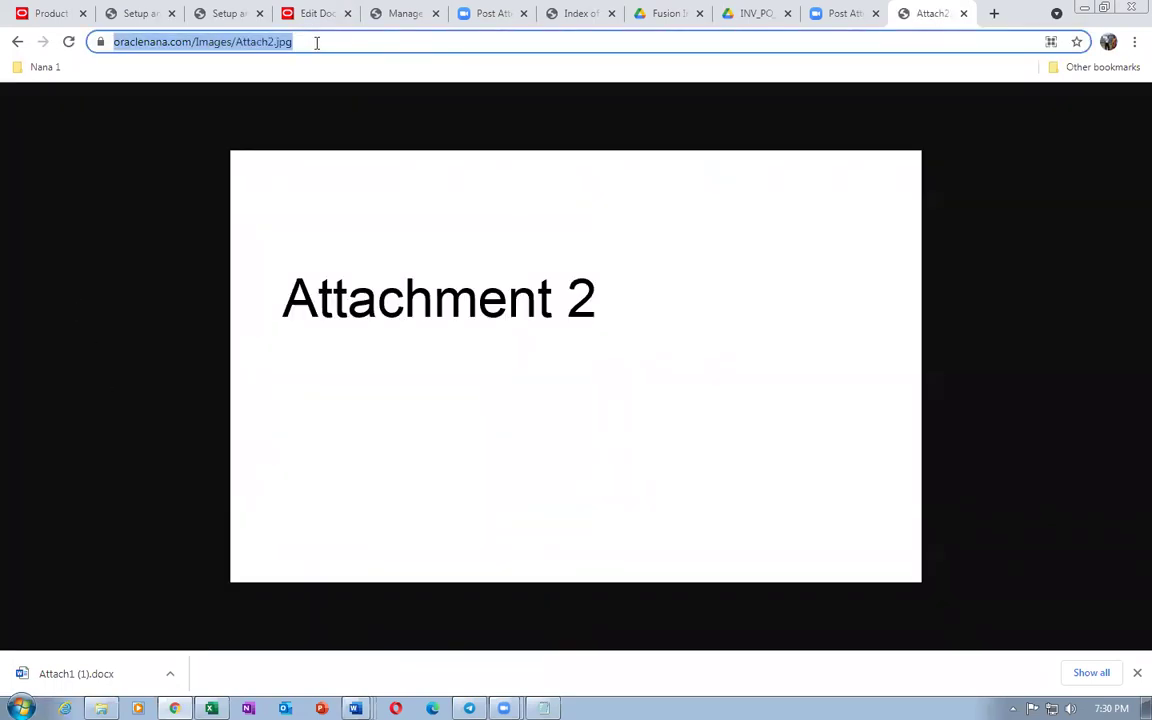
pyautogui.hotkey('alt', 'Tab')
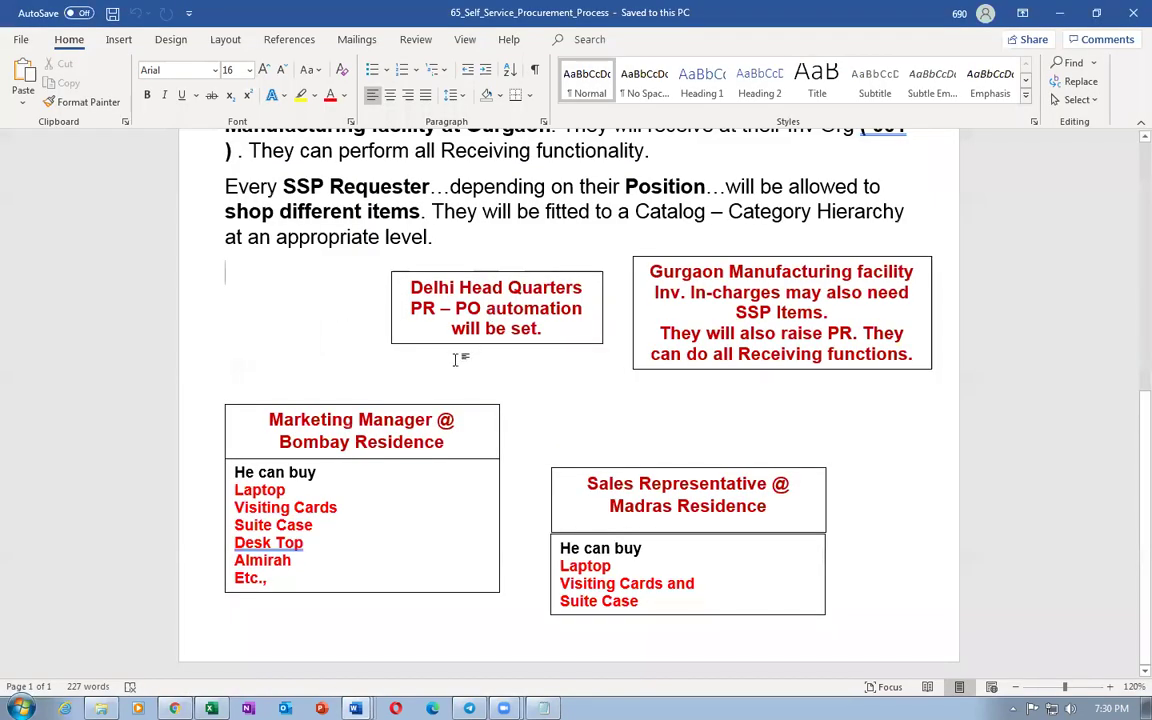
pyautogui.hotkey('alt', 'Tab')
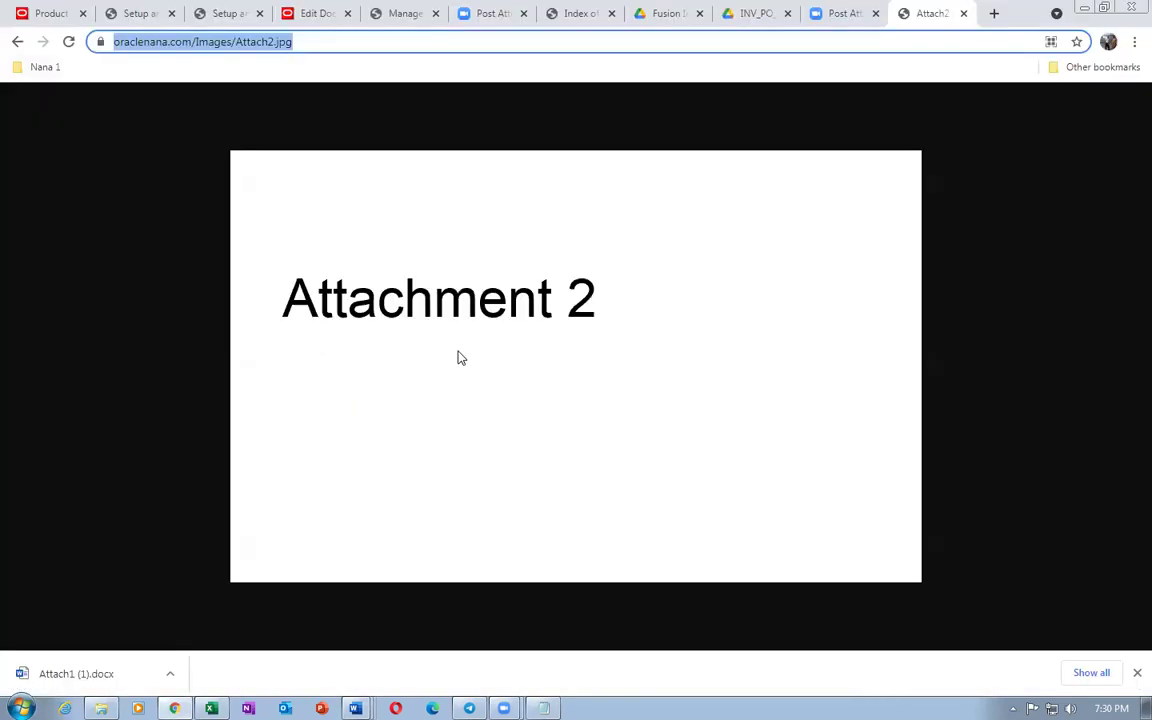
pyautogui.click(320, 18)
pyautogui.hotkey('ctrl', 'v')
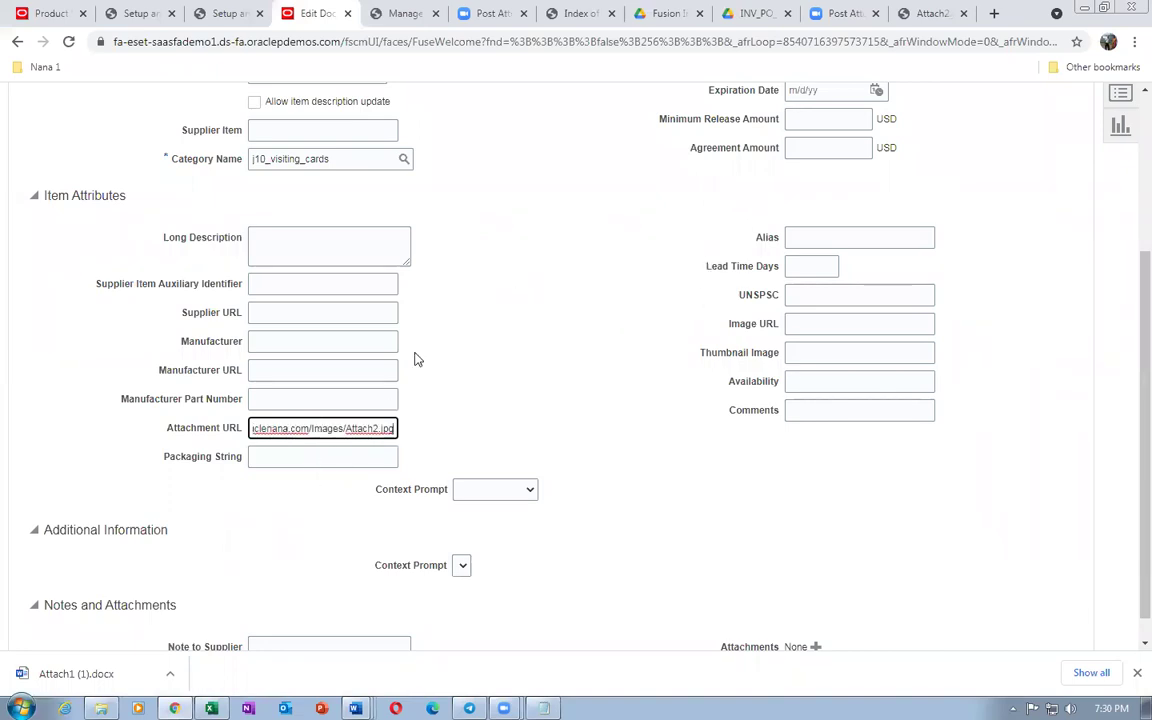
pyautogui.click(277, 251)
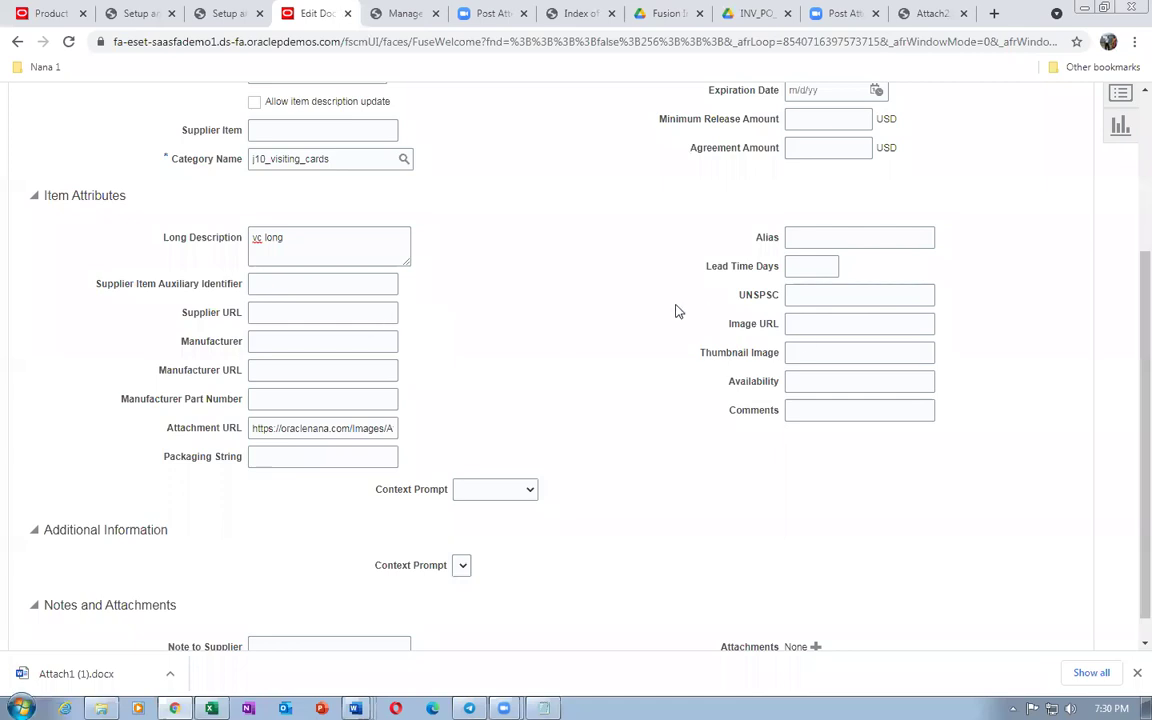
# Copy the web address of Visiting_cards_Item.jpg from the online Images folder into the line's image URL
pyautogui.click(797, 321)
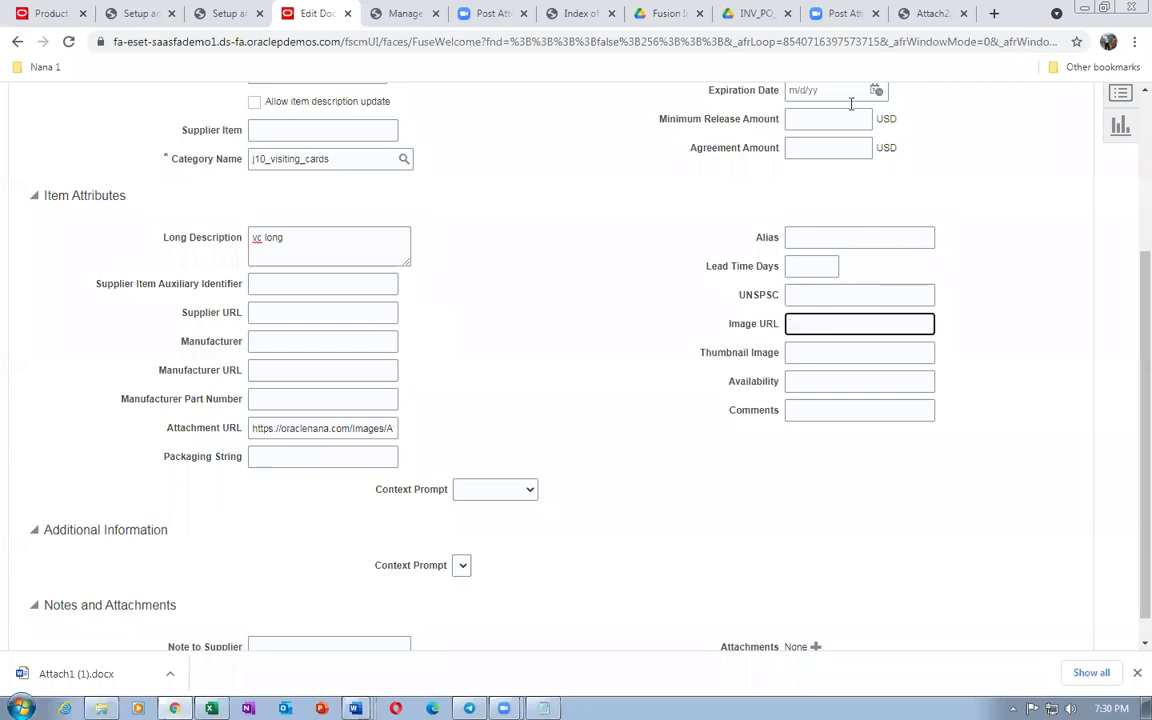
pyautogui.click(925, 13)
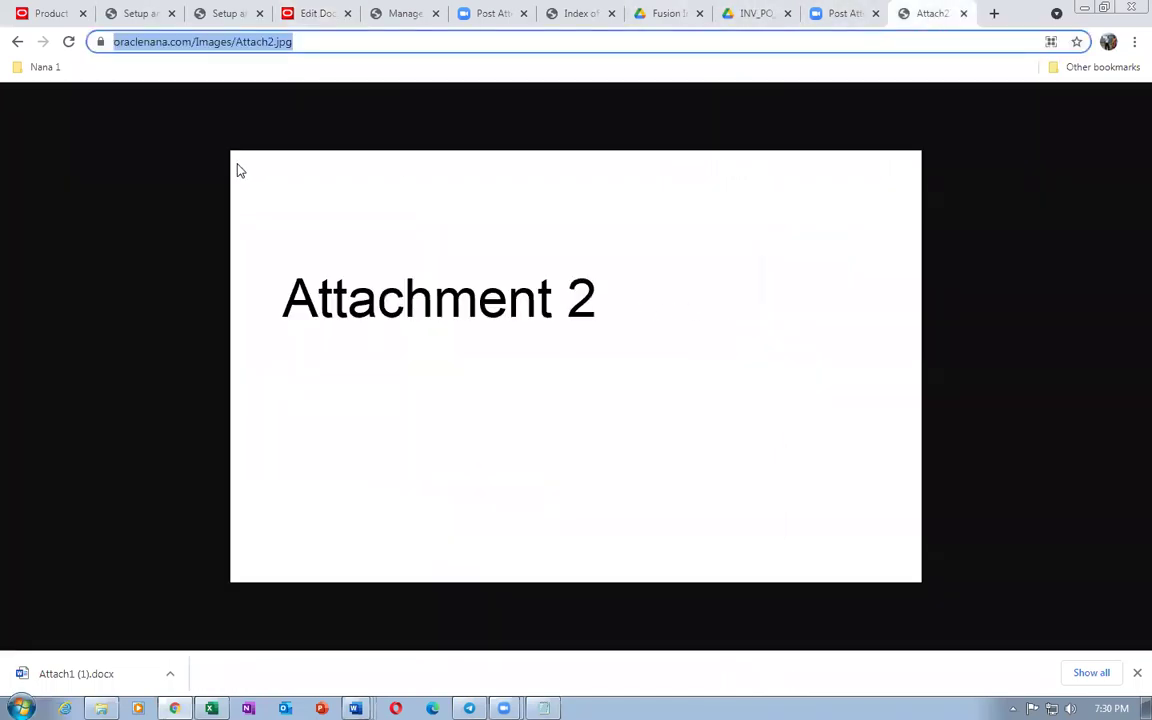
pyautogui.click(17, 41)
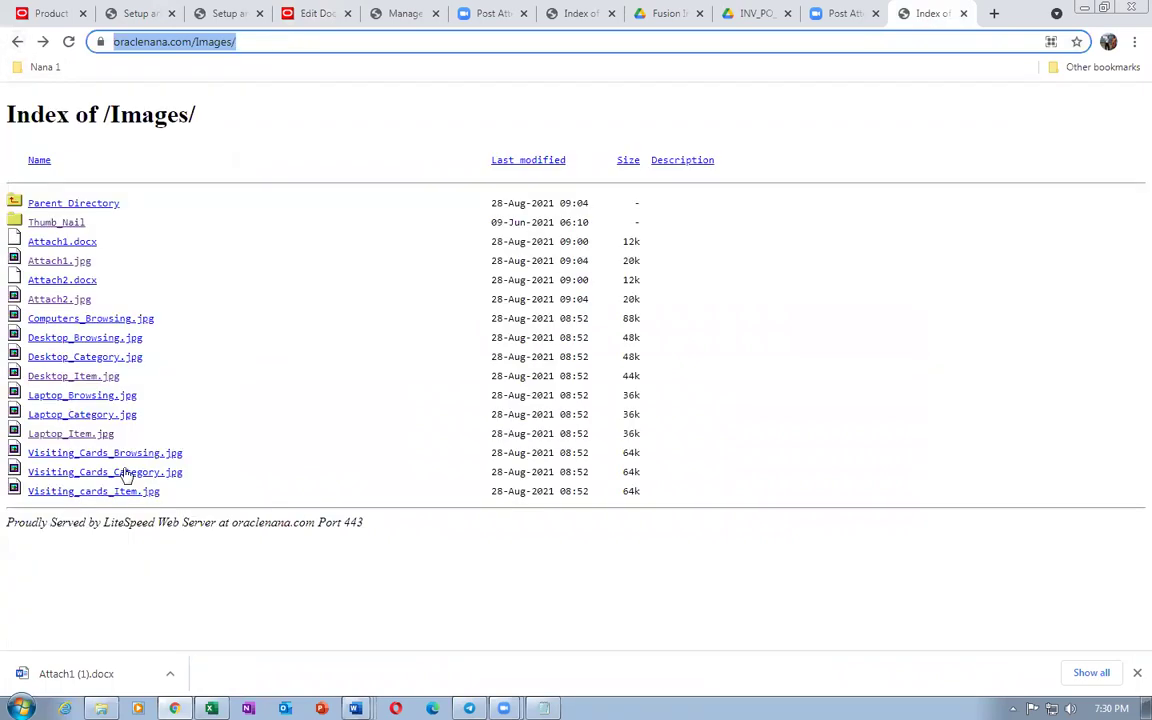
pyautogui.click(78, 493)
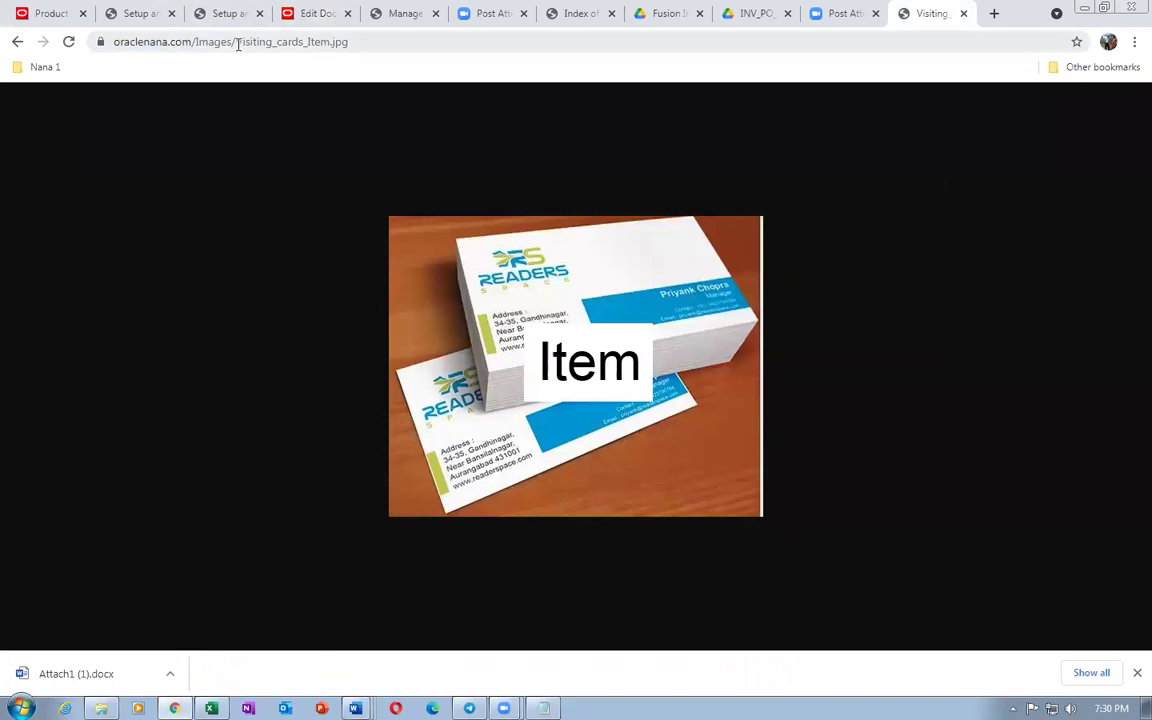
pyautogui.click(238, 44)
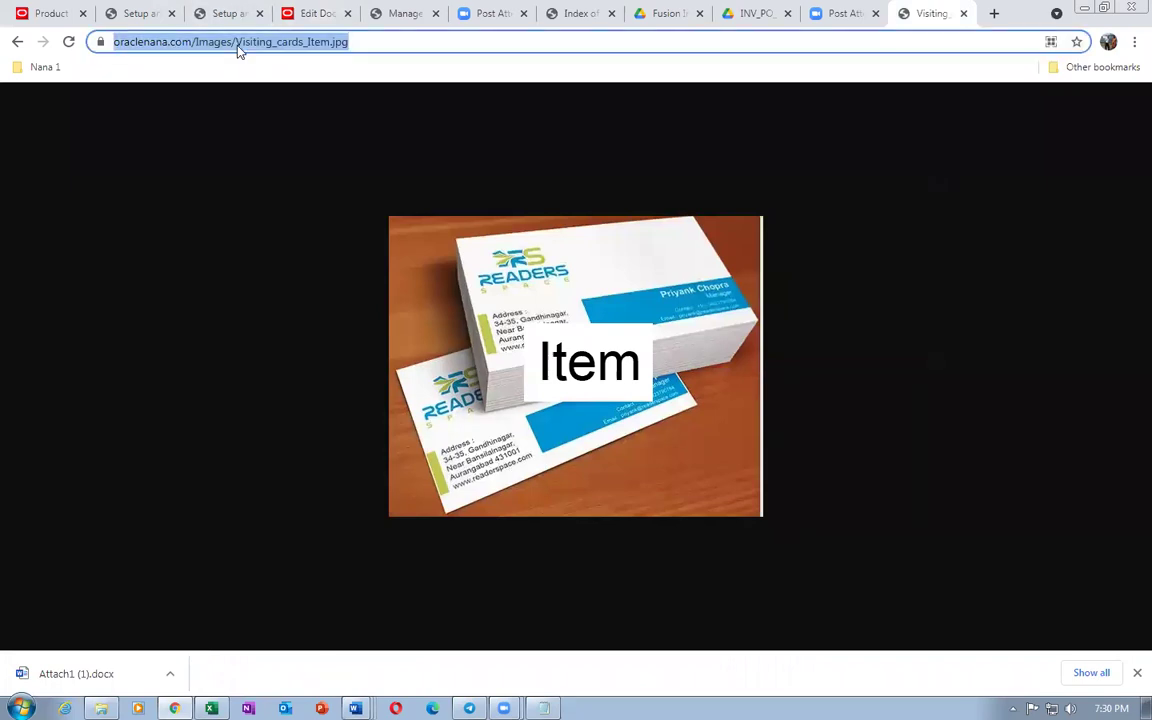
pyautogui.click(311, 13)
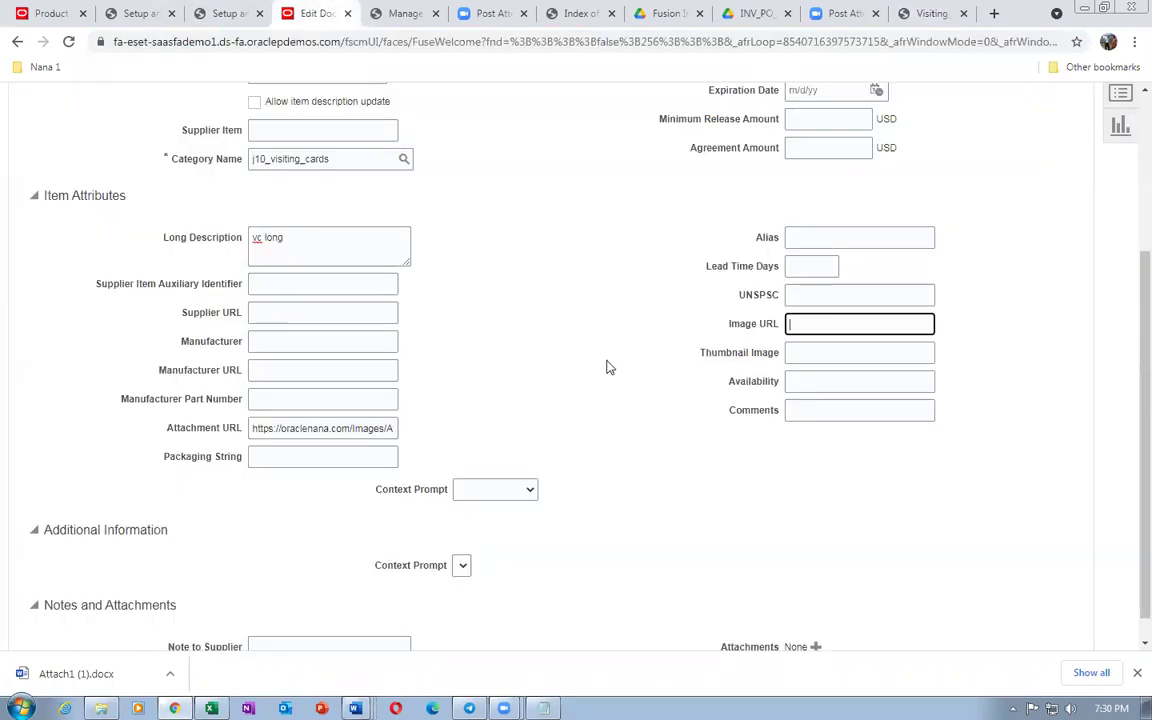
pyautogui.write('https://oraclenana.com/images/Visiting_cards_Item.jpg')
# Copy the web address of Visiting_Cards_Thumb_Nail.jpg from the online Thumb_Nail folder into the line's thumbnail image
pyautogui.click(790, 351)
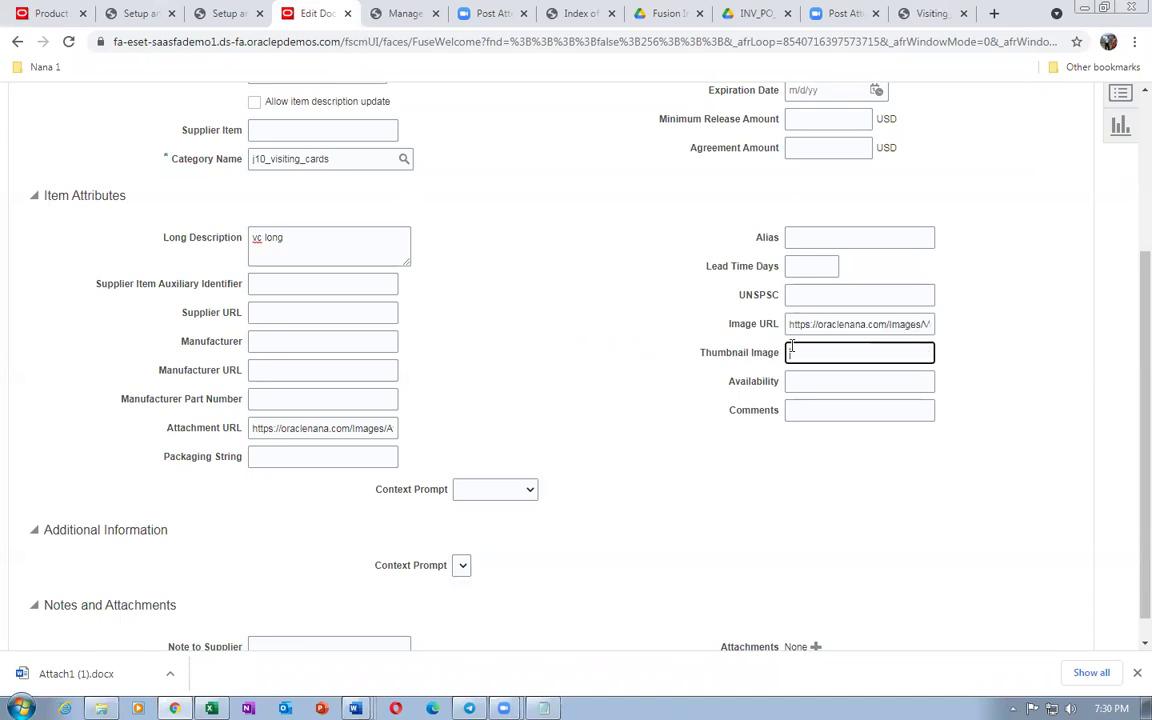
pyautogui.click(925, 13)
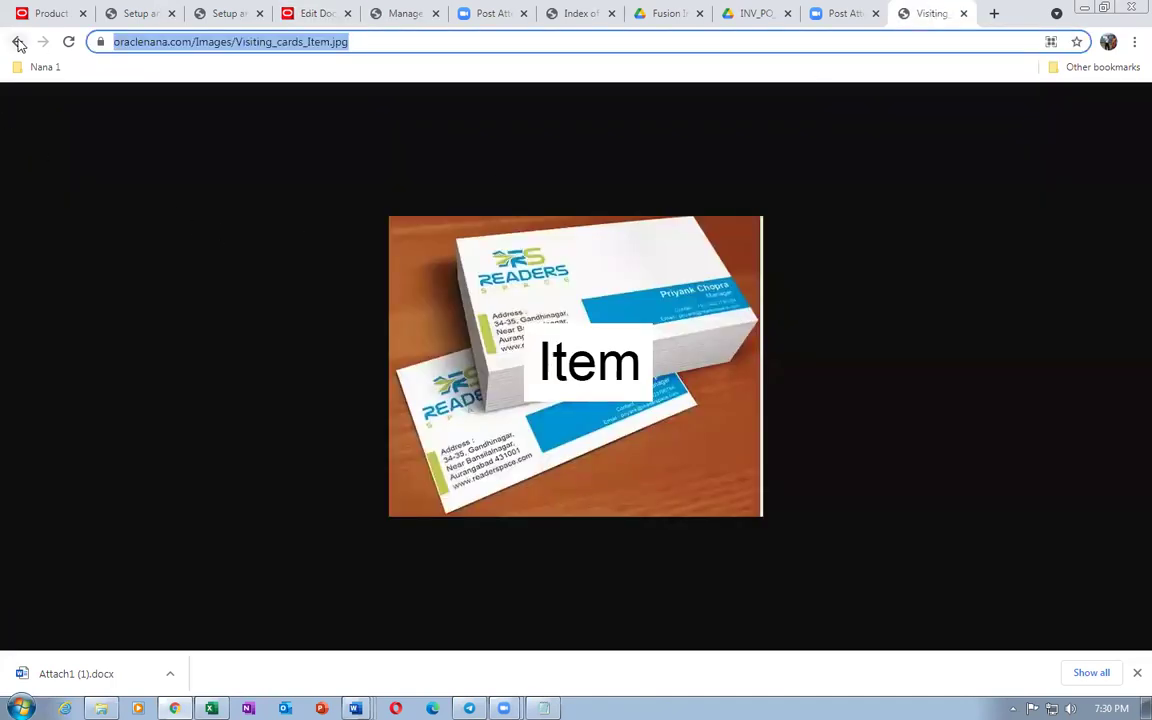
pyautogui.click(17, 41)
pyautogui.click(57, 221)
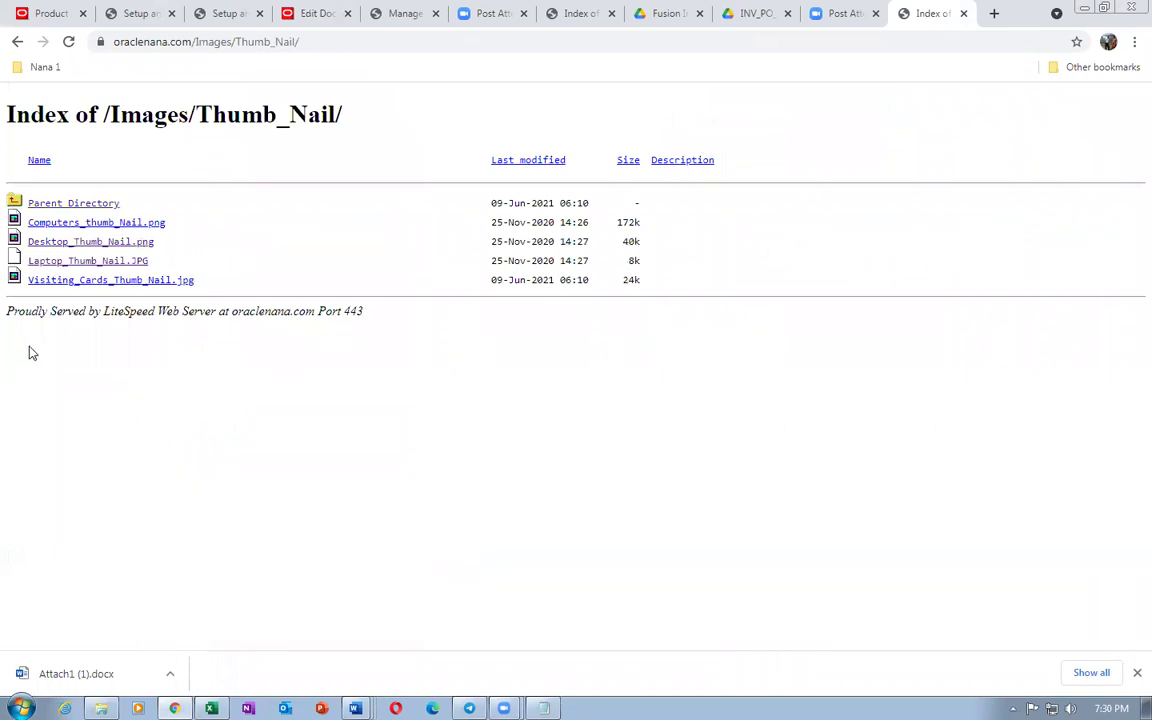
pyautogui.click(67, 284)
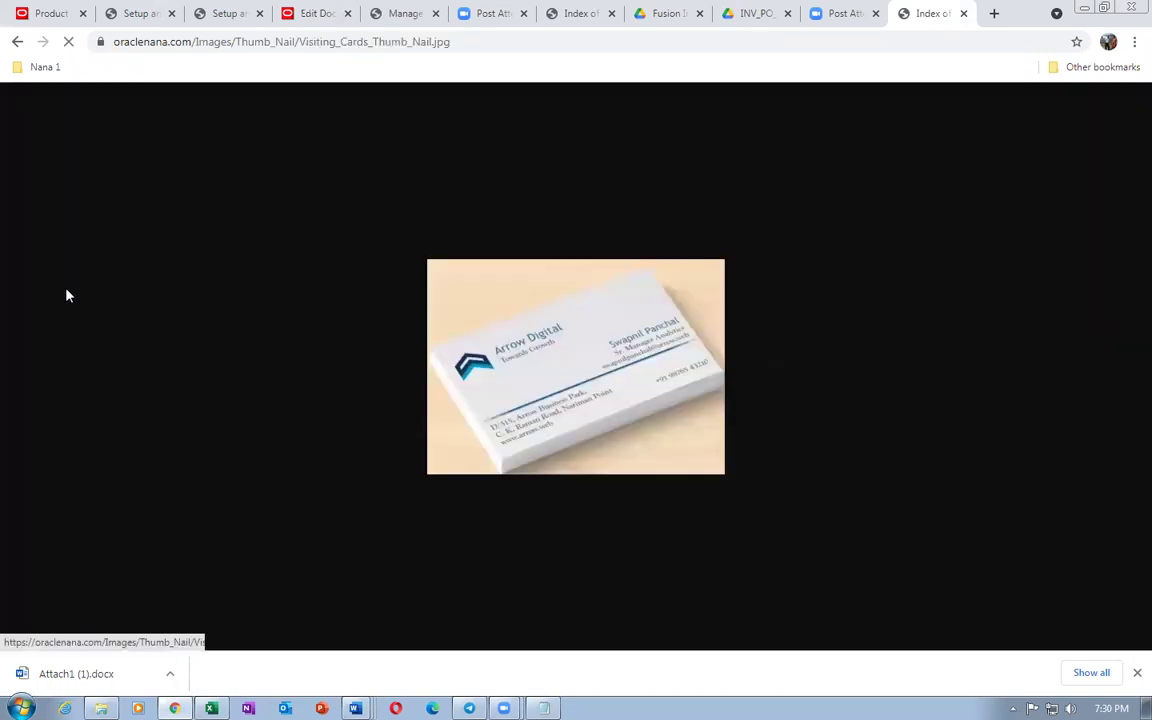
pyautogui.click(357, 47)
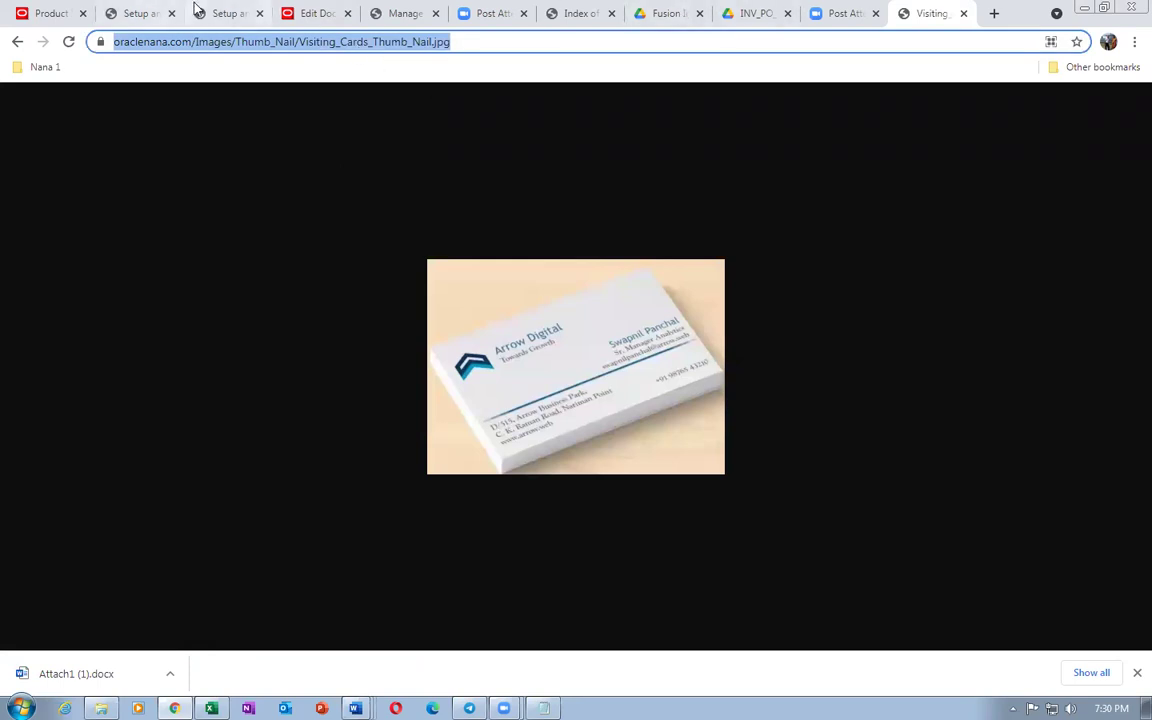
pyautogui.click(315, 13)
pyautogui.hotkey('ctrl', 'v')
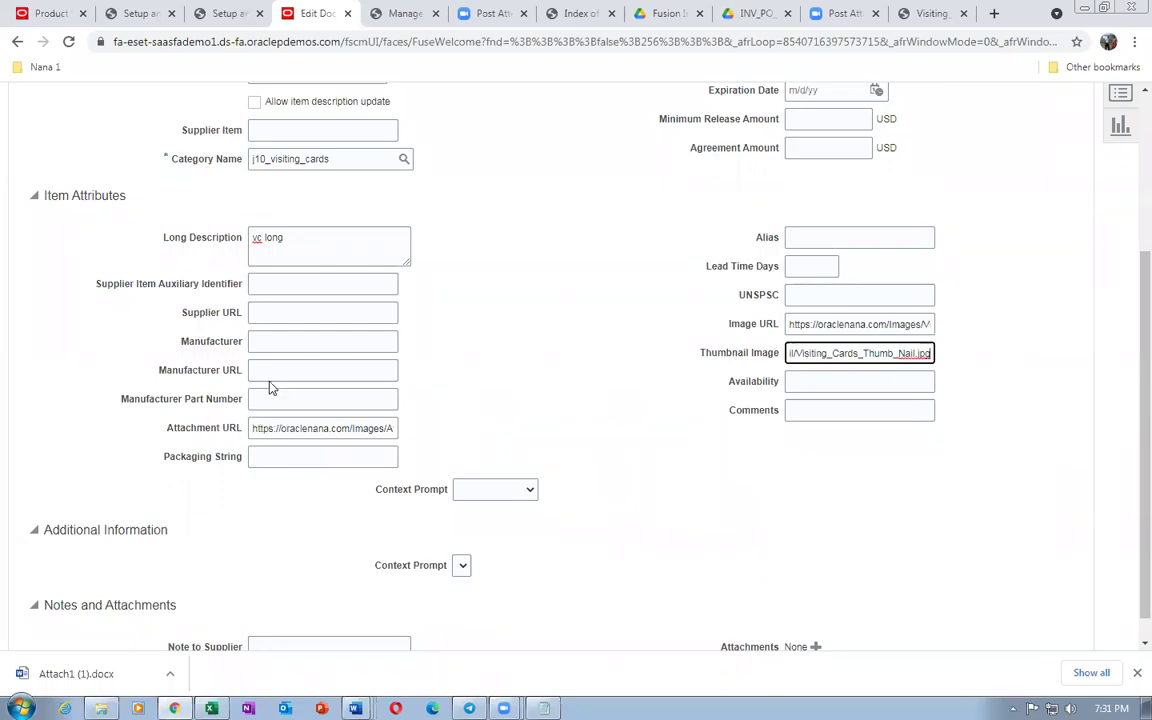
# Accept the details of line 3 and save the blanket purchase agreement
pyautogui.click(587, 465)
pyautogui.scroll(5, 589, 465)
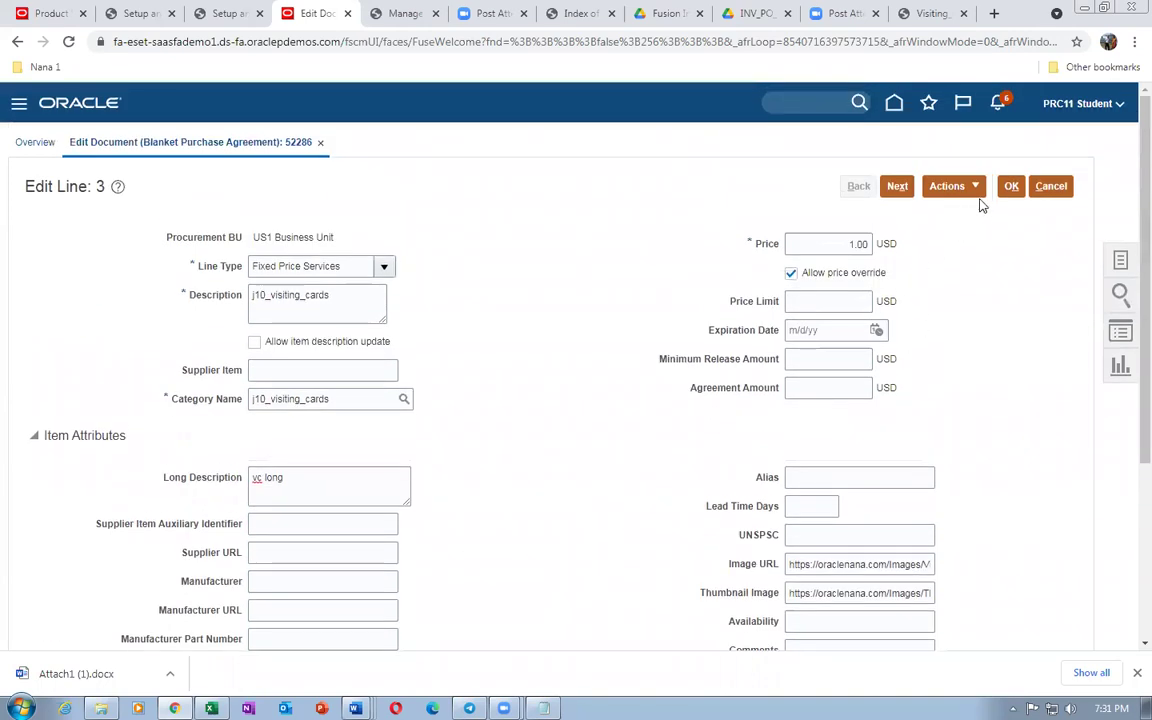
pyautogui.click(1011, 186)
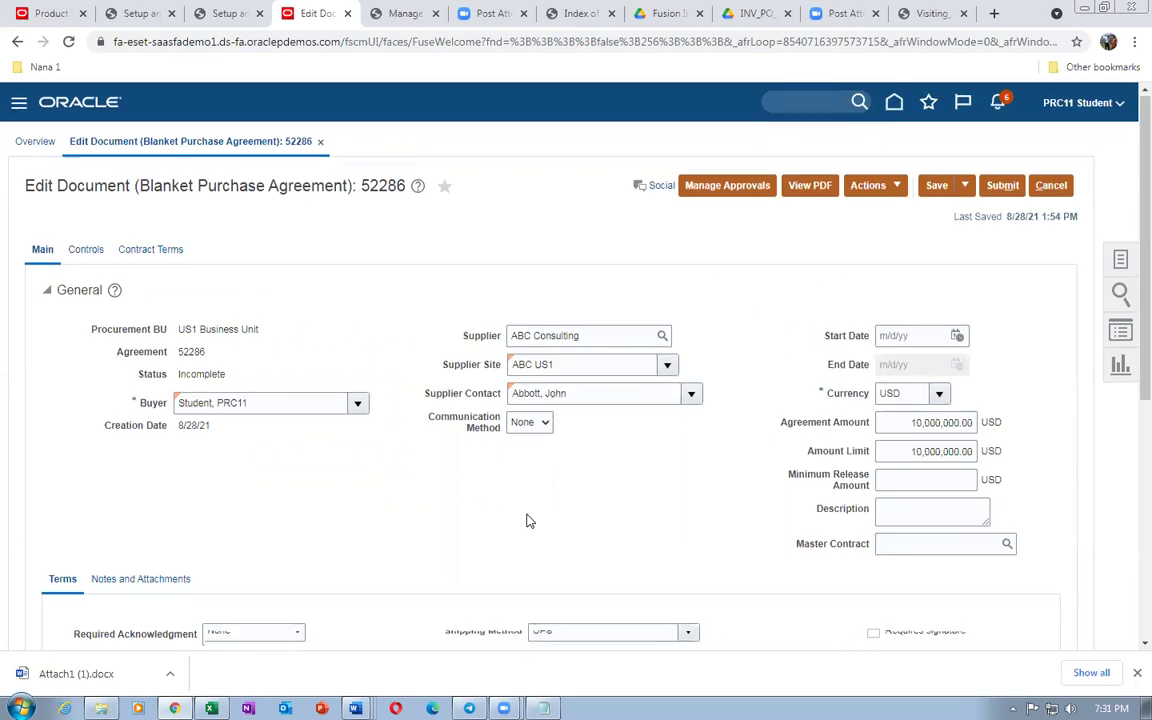
pyautogui.scroll(-5, 528, 519)
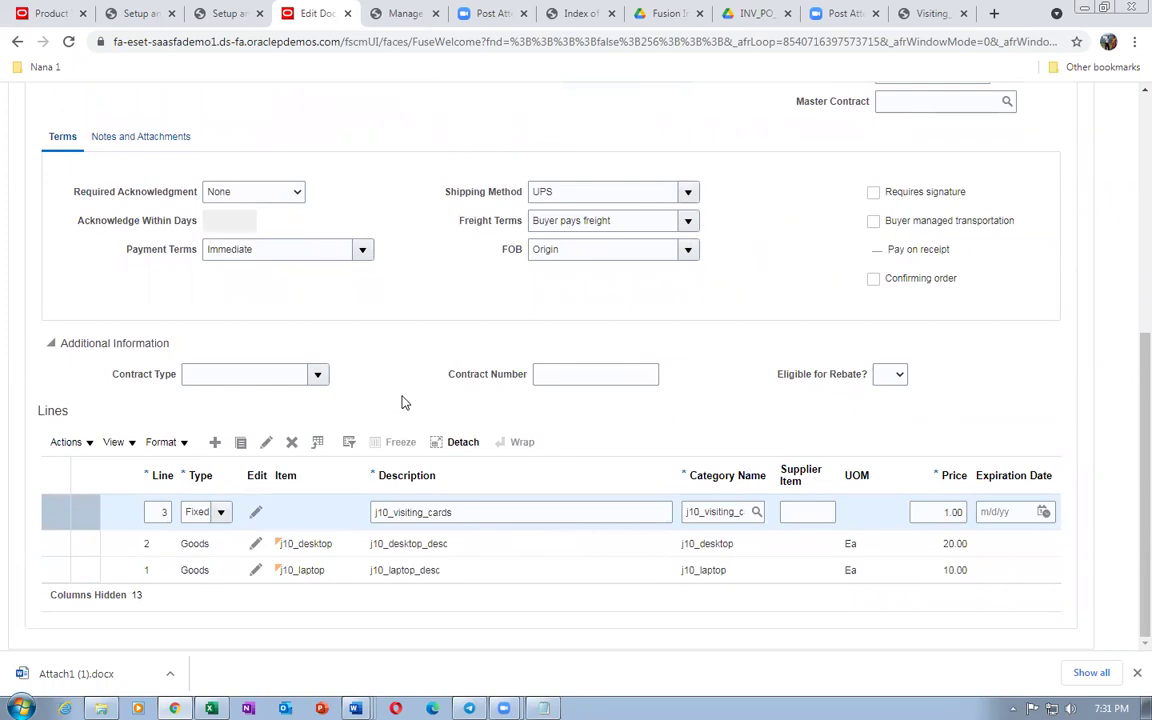
pyautogui.scroll(3, 812, 458)
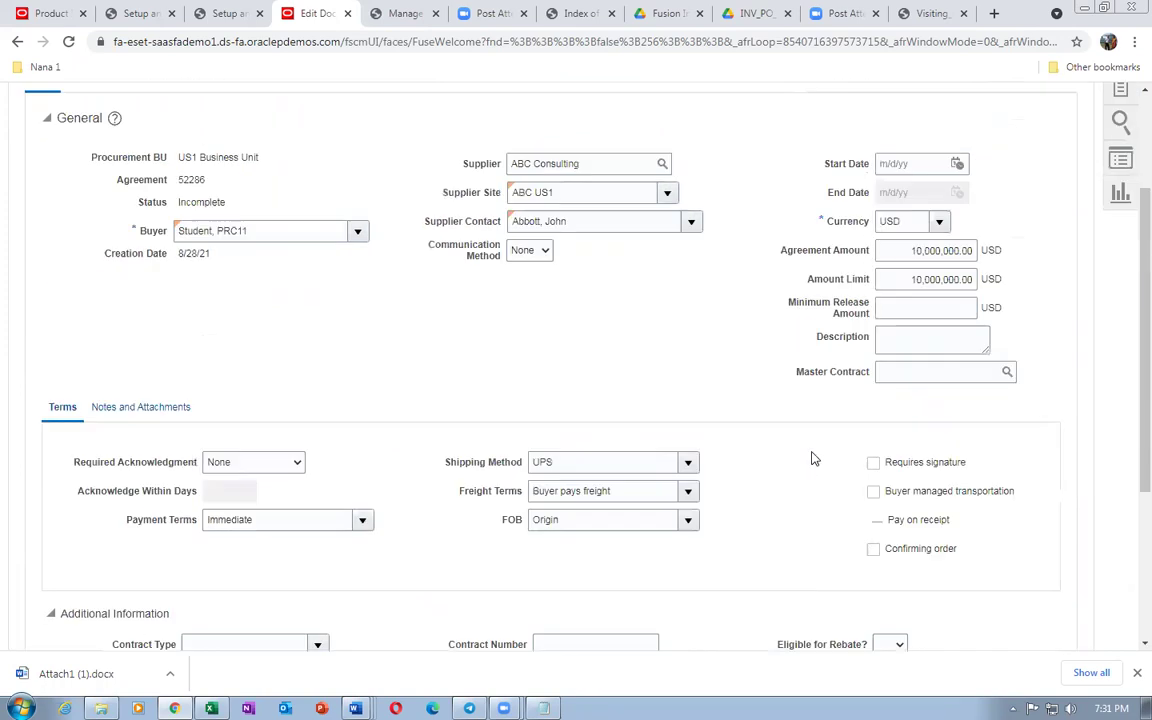
pyautogui.scroll(1, 812, 458)
pyautogui.click(935, 143)
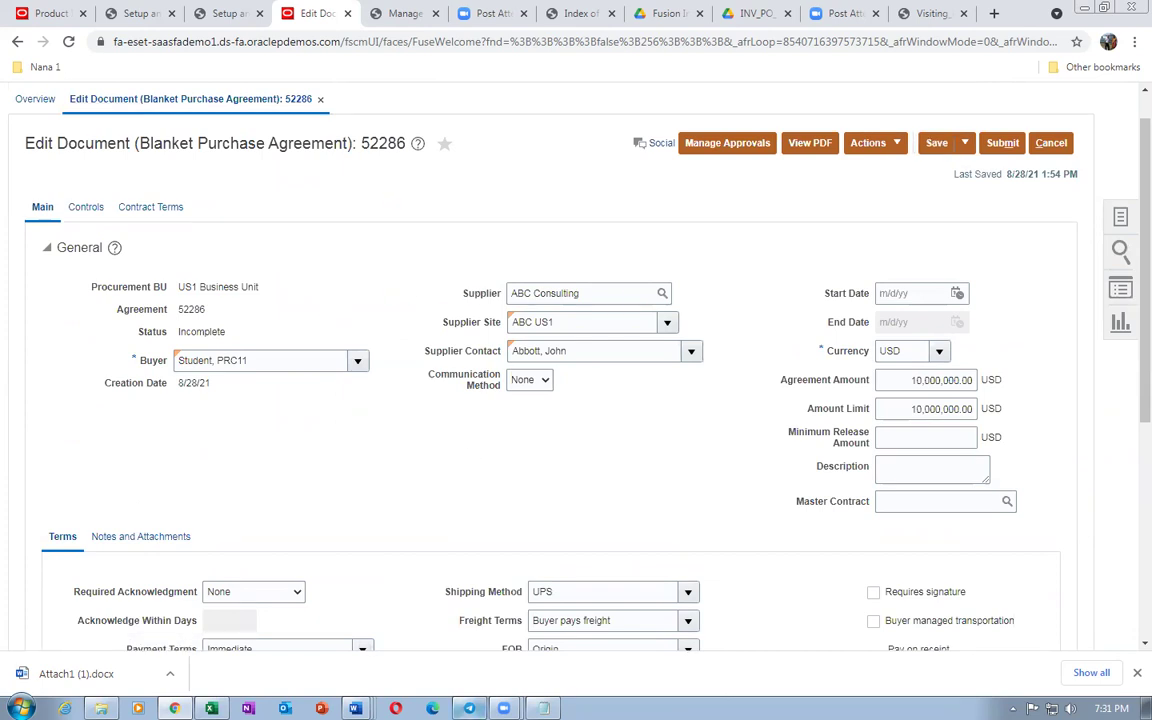
# Review the agreement's lines, business unit access and order processing controls, and save the agreement again
pyautogui.hotkey('alt', 'Tab')
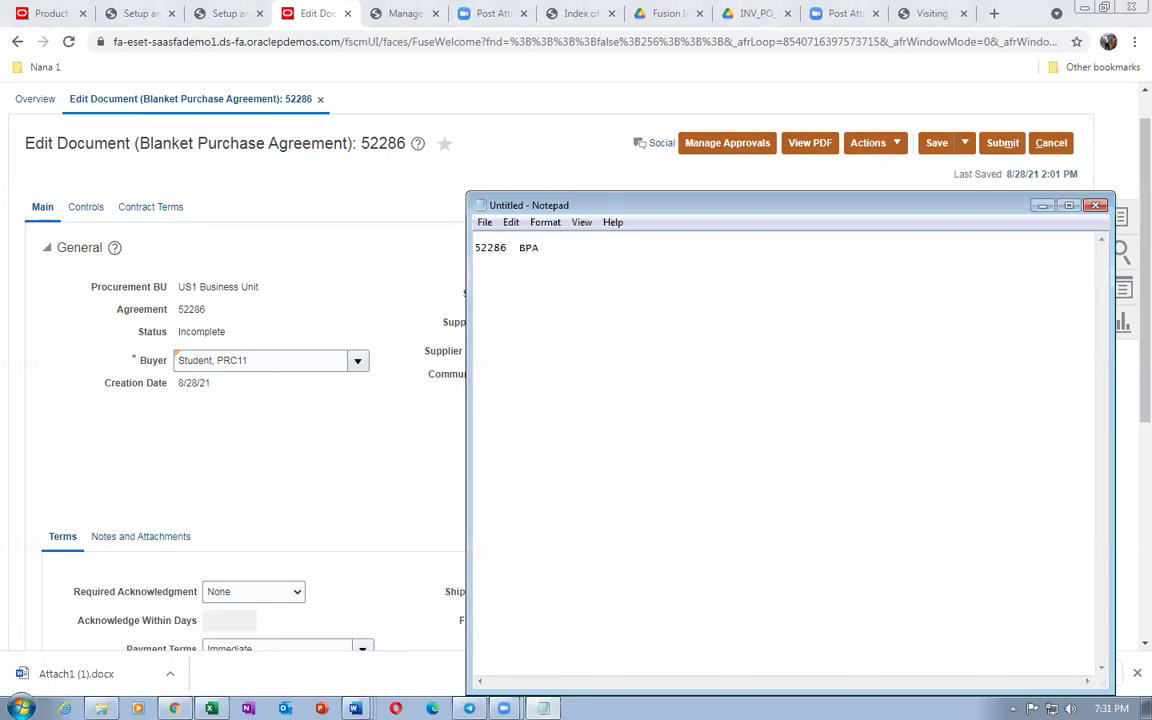
pyautogui.click(270, 206)
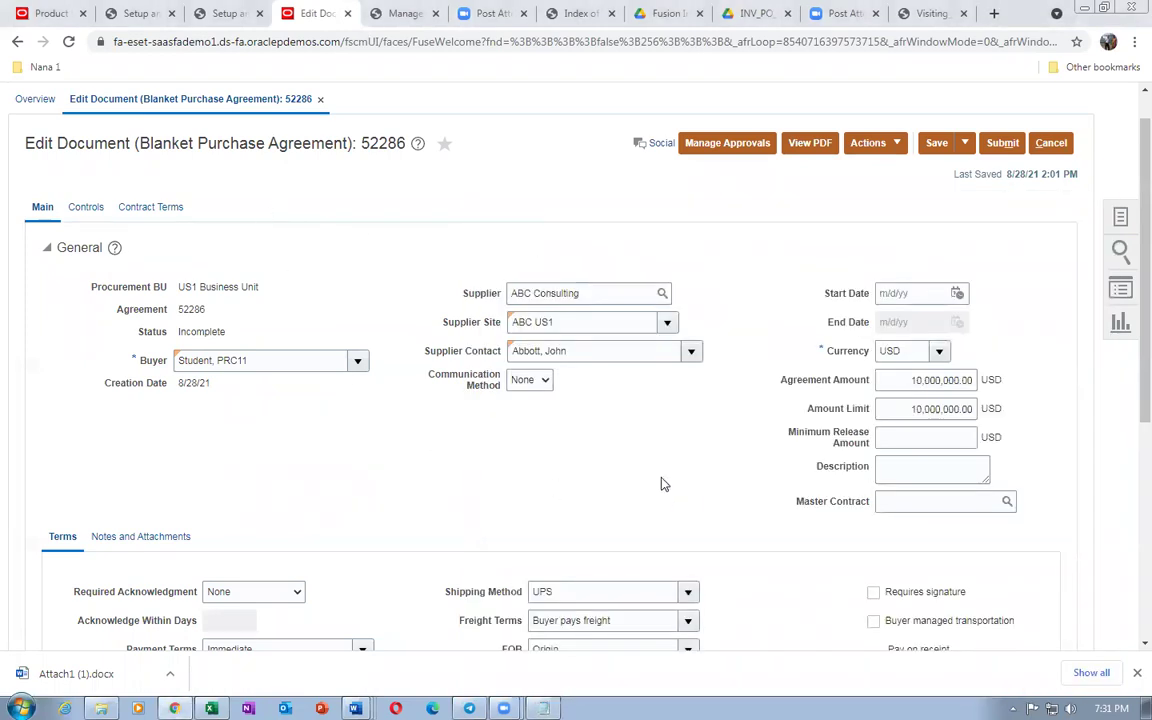
pyautogui.scroll(-5, 663, 482)
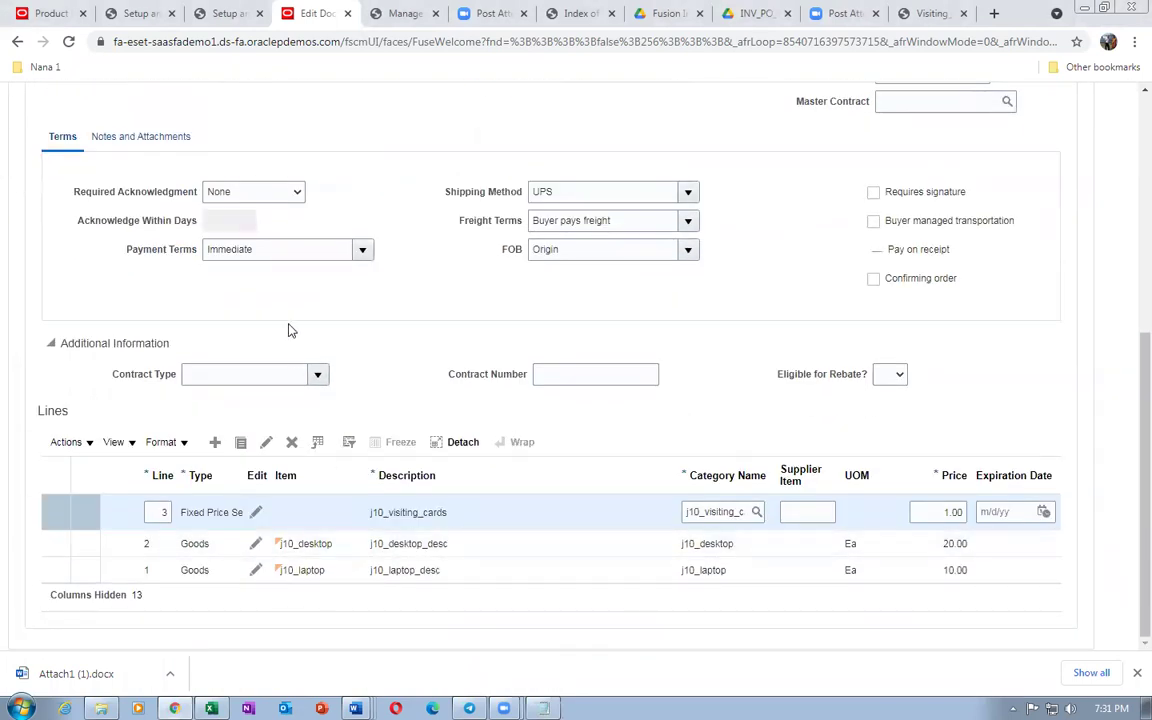
pyautogui.scroll(5, 290, 330)
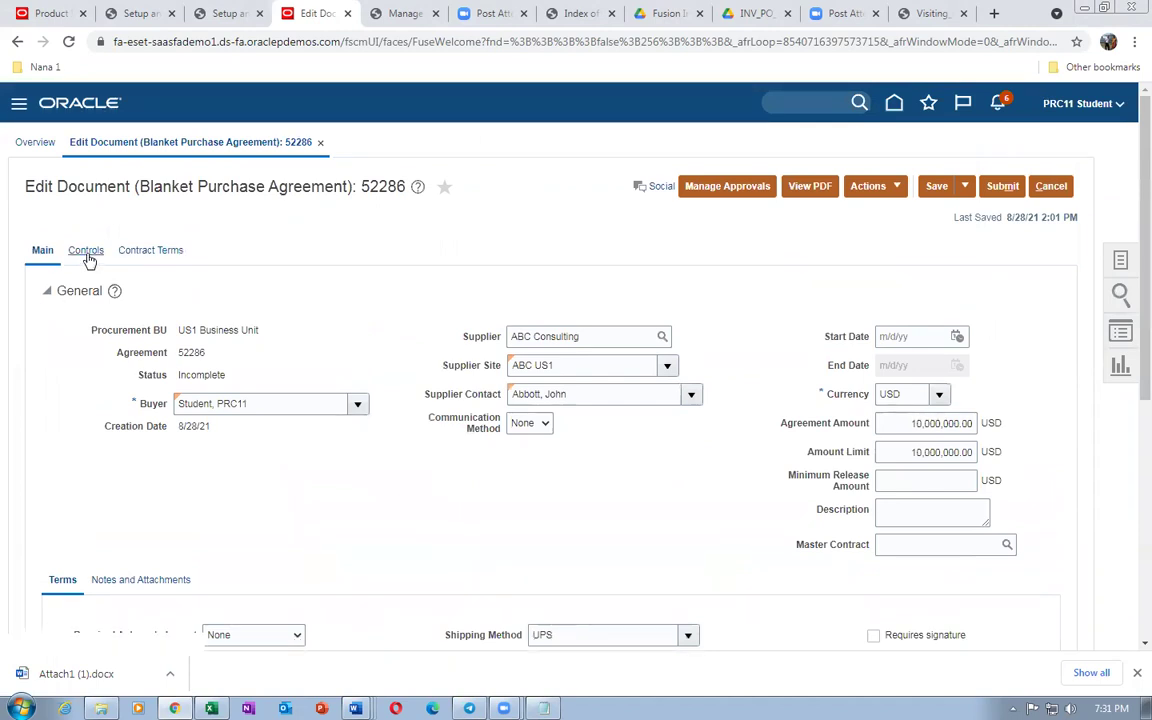
pyautogui.click(87, 254)
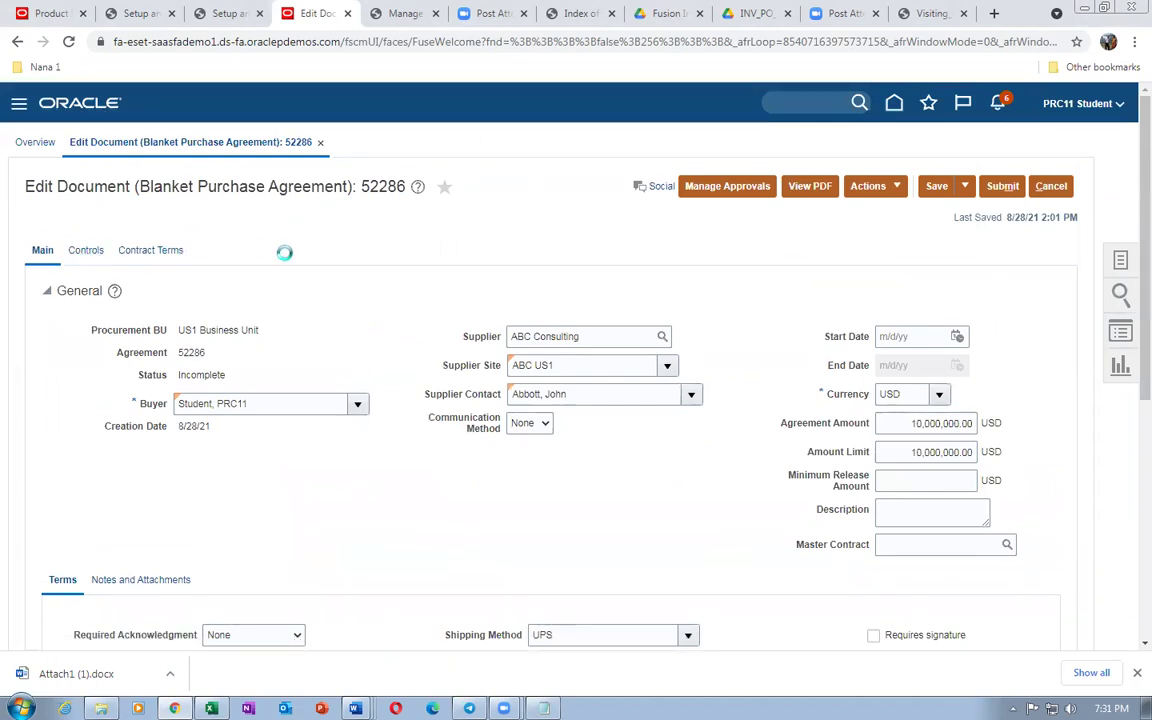
pyautogui.scroll(-3, 285, 260)
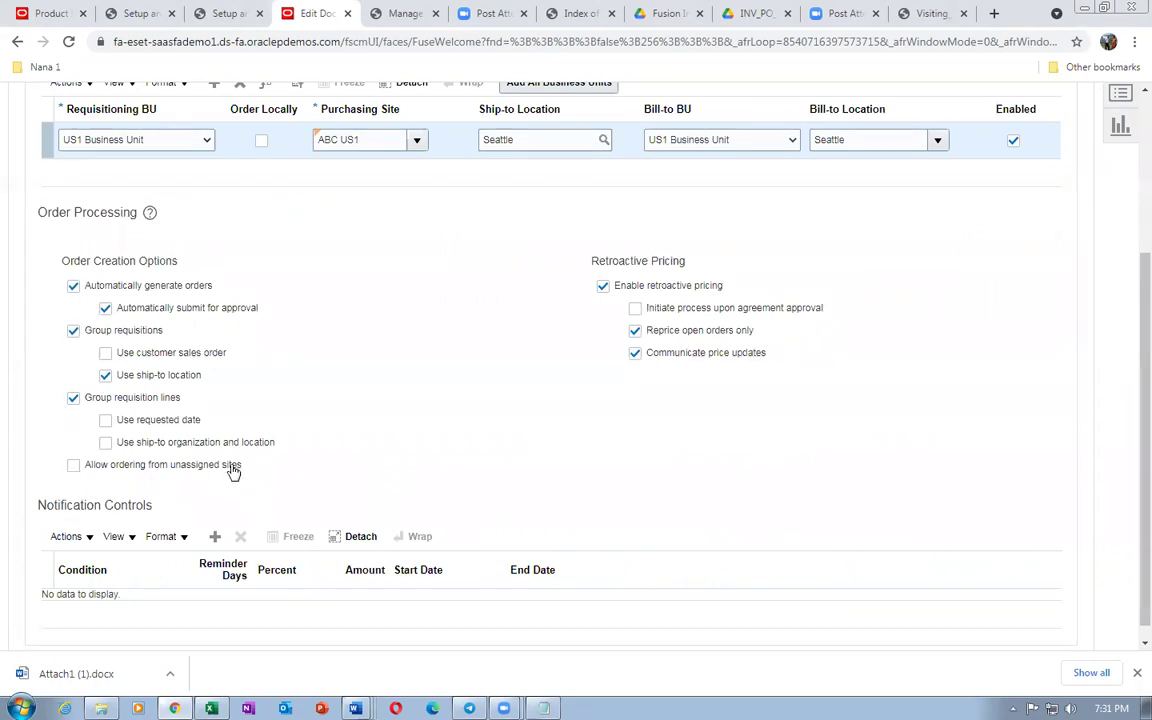
pyautogui.scroll(3, 232, 470)
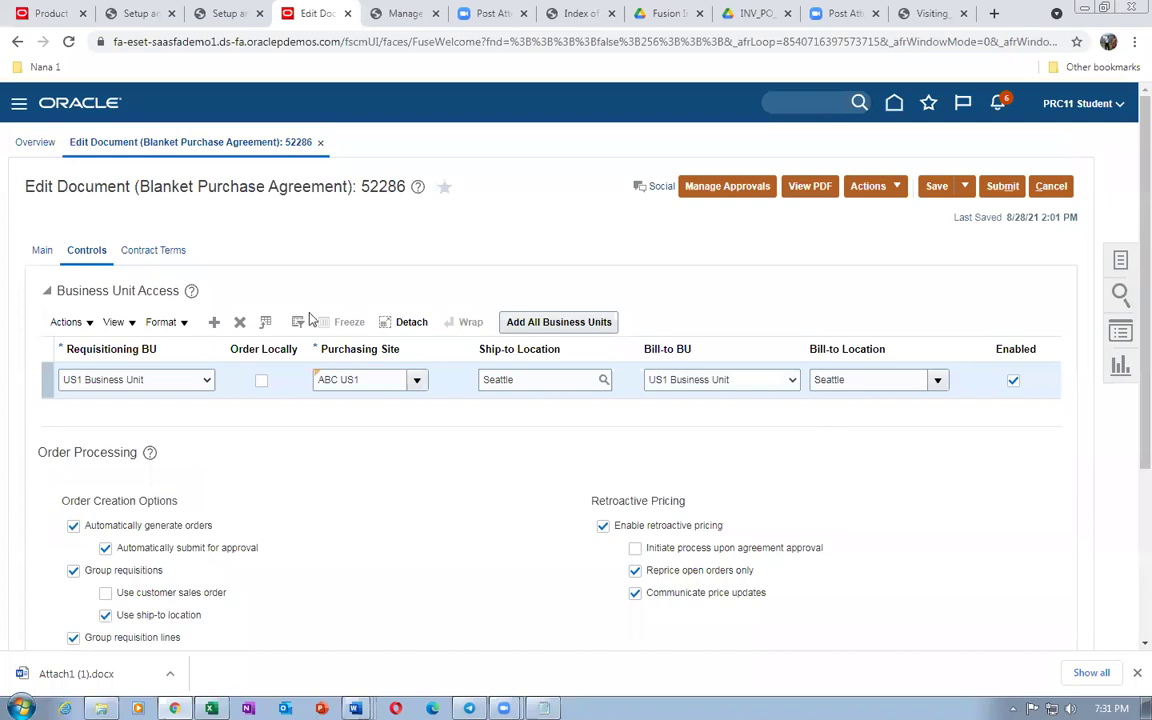
pyautogui.click(936, 186)
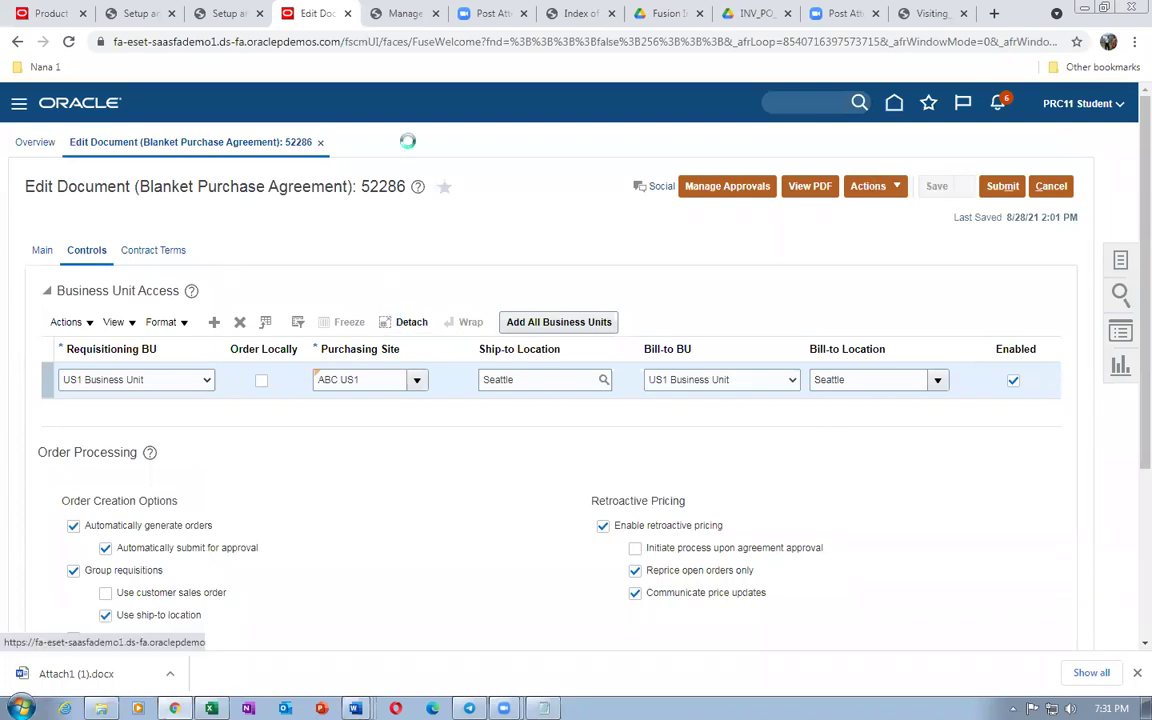
# Duplicate the agreement's browser tab and open the Setup and Maintenance task search in the copy
pyautogui.rightClick(327, 21)
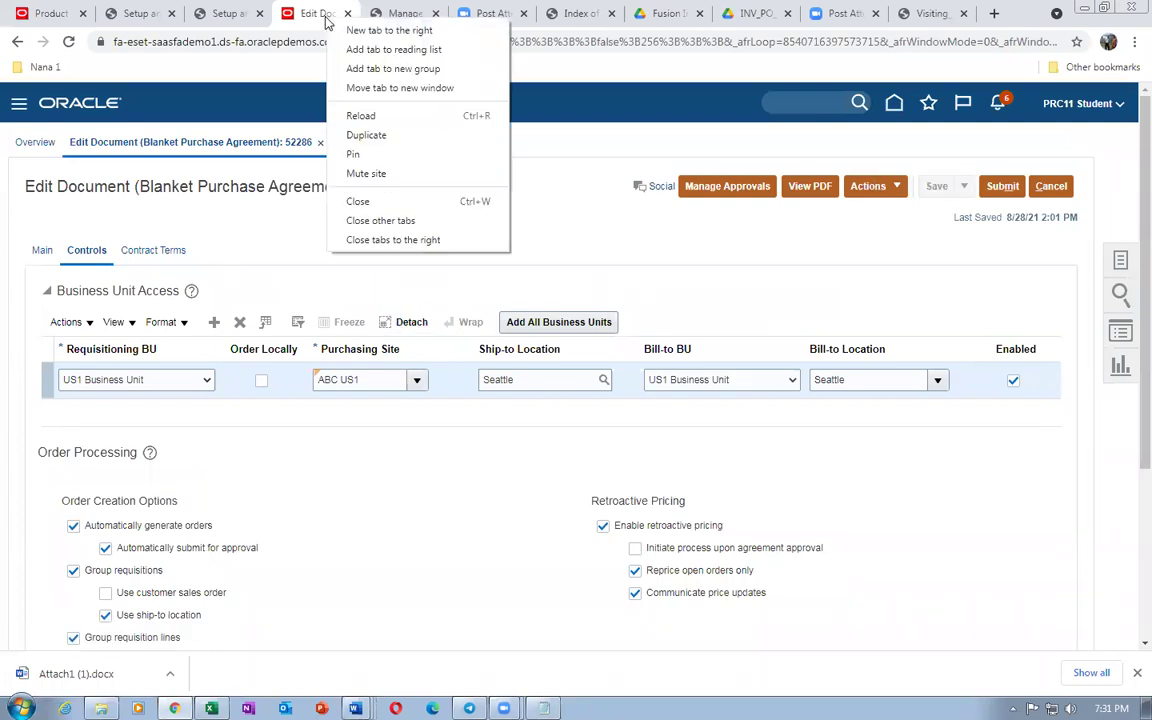
pyautogui.click(366, 135)
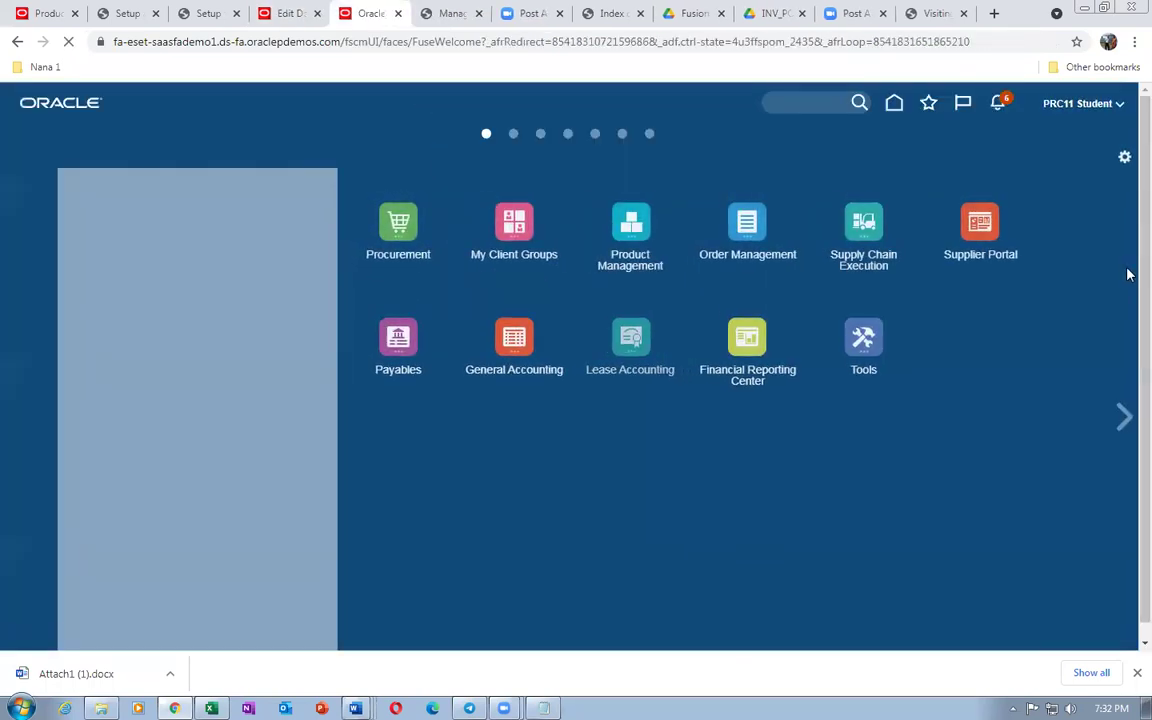
pyautogui.click(1080, 103)
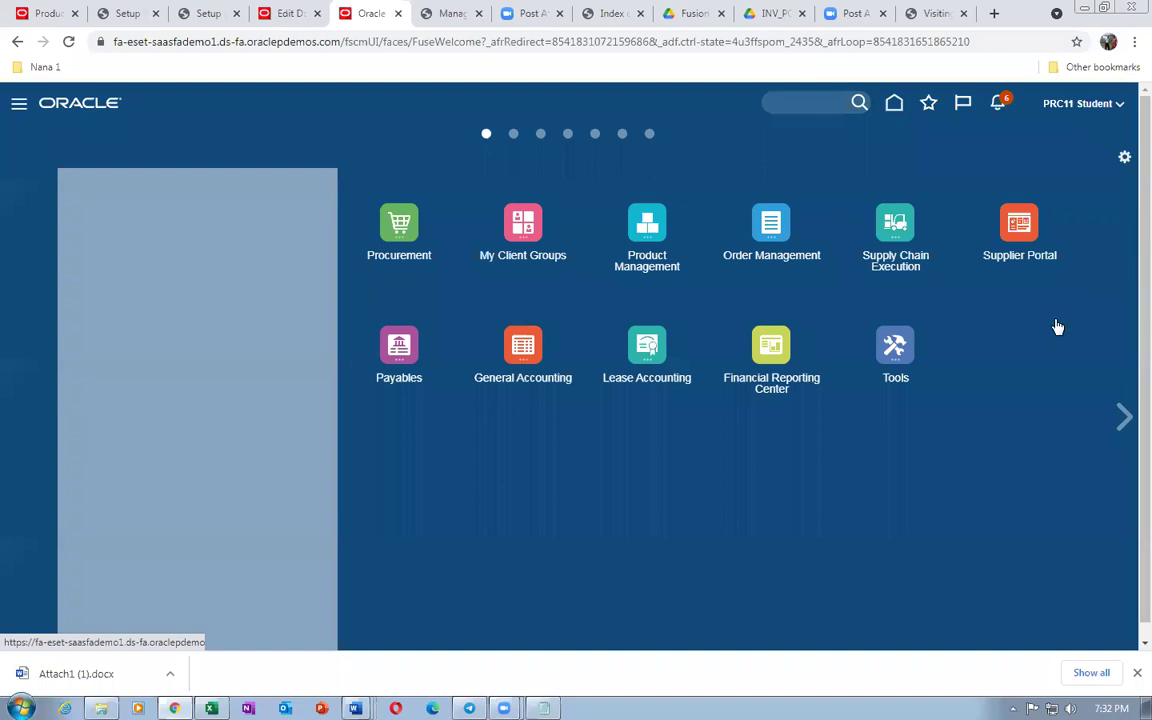
pyautogui.click(840, 340)
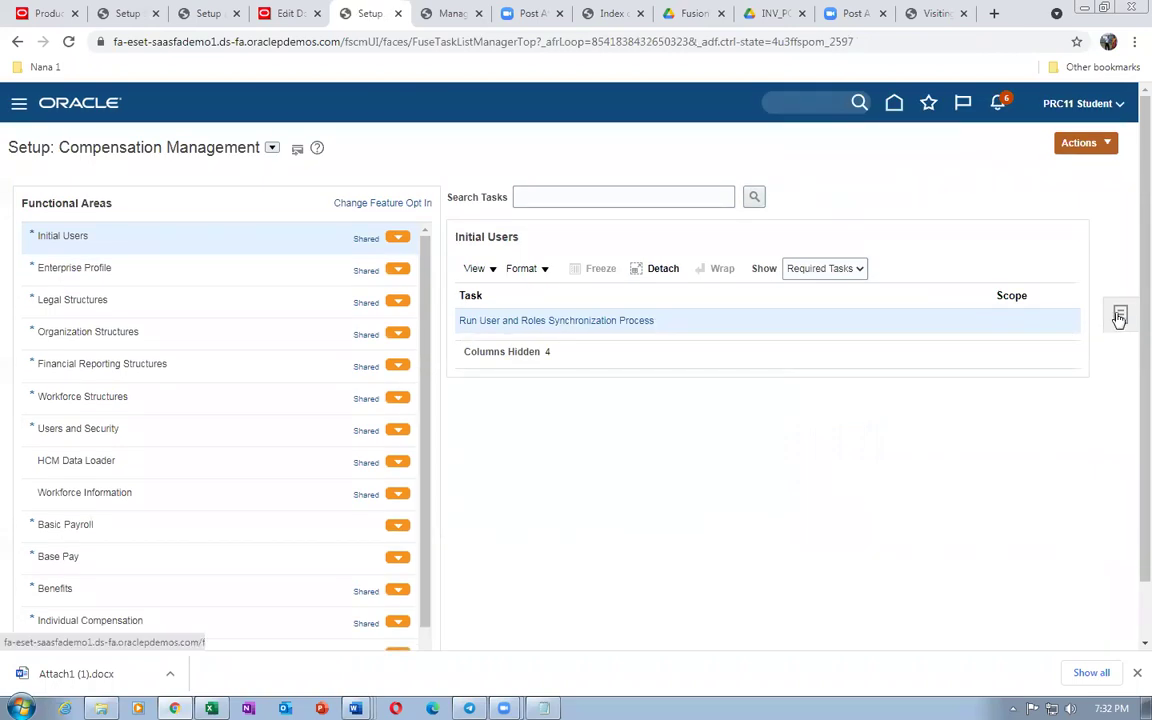
pyautogui.click(1119, 316)
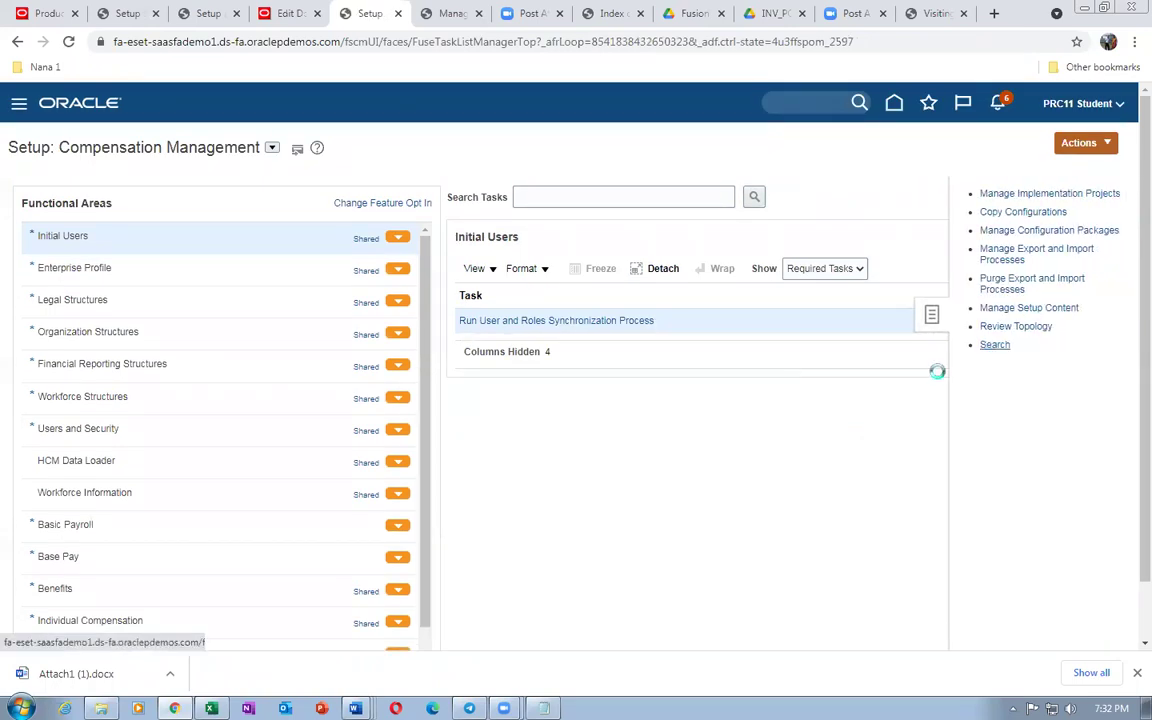
# Search the setup tasks for man%doc%app% and open Manage Purchasing Document Approvals
pyautogui.click(378, 188)
pyautogui.write('man%doc%')
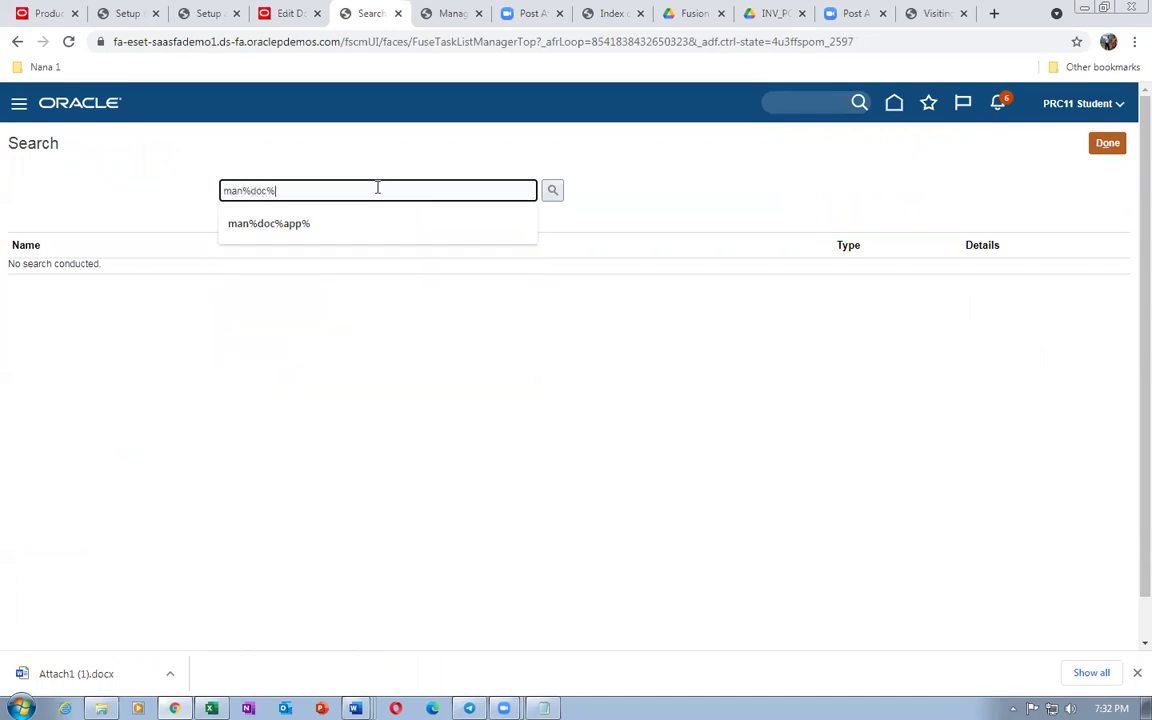
pyautogui.write('app%')
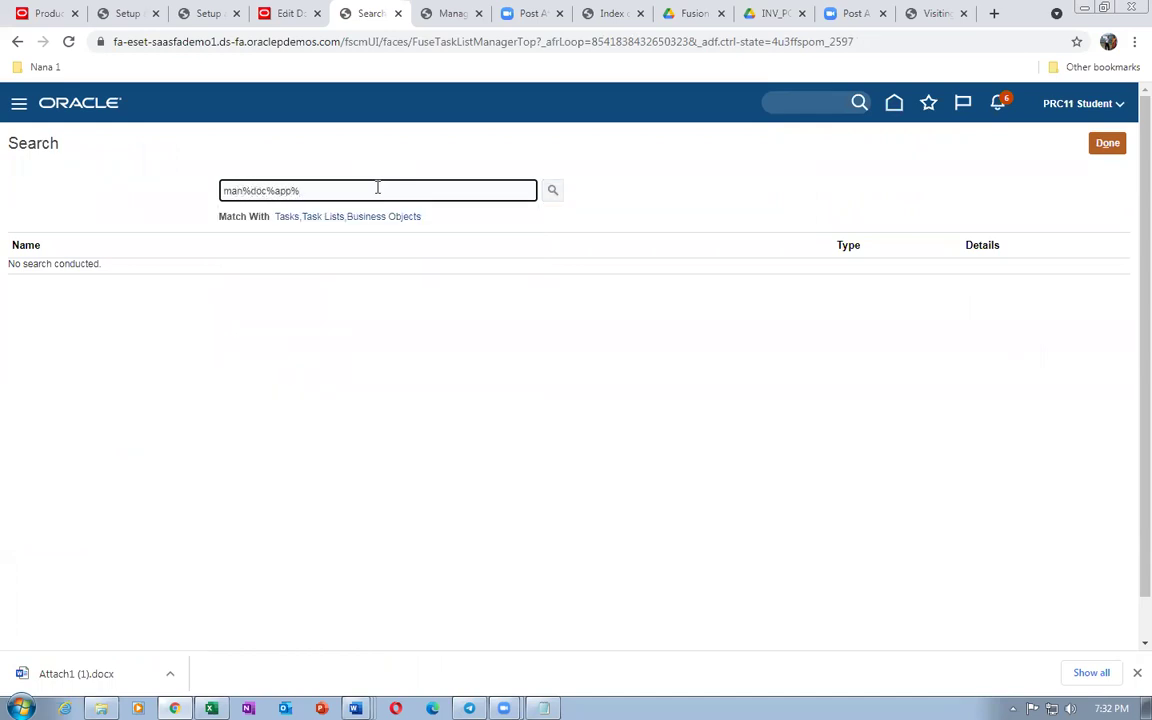
pyautogui.press('Return')
pyautogui.click(134, 271)
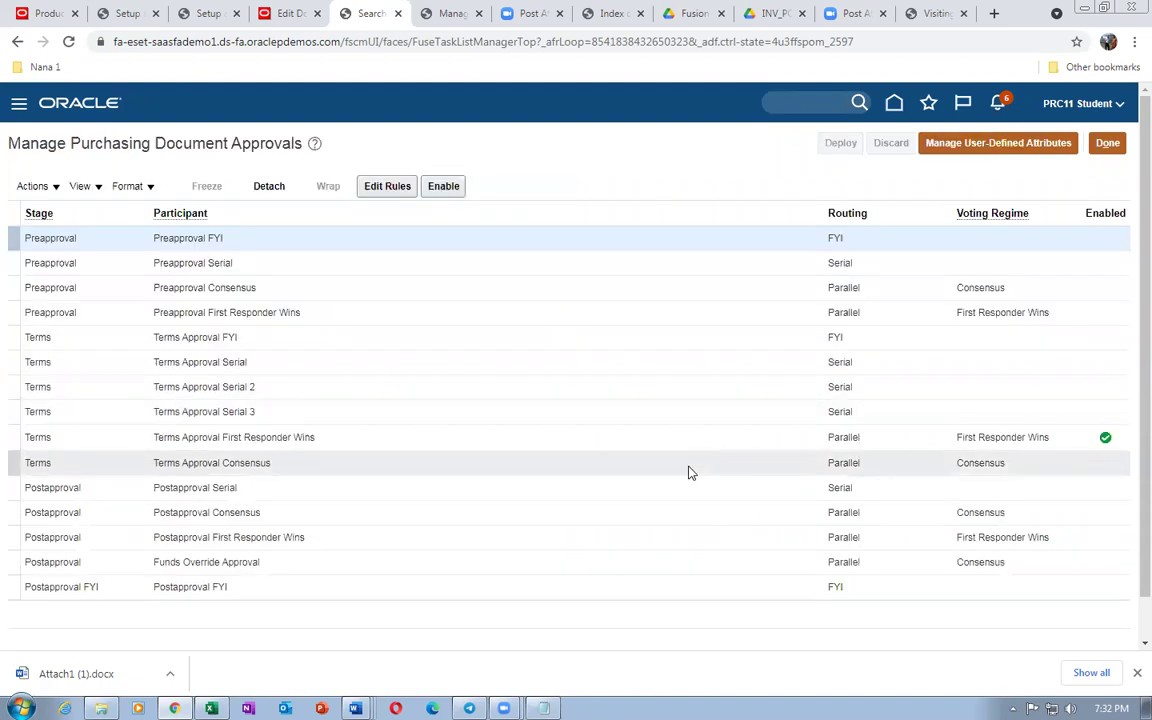
# Examine the conditions and actions of both rules under Terms Approval First Responder Wins, and leave the rule editor without saving
pyautogui.click(650, 433)
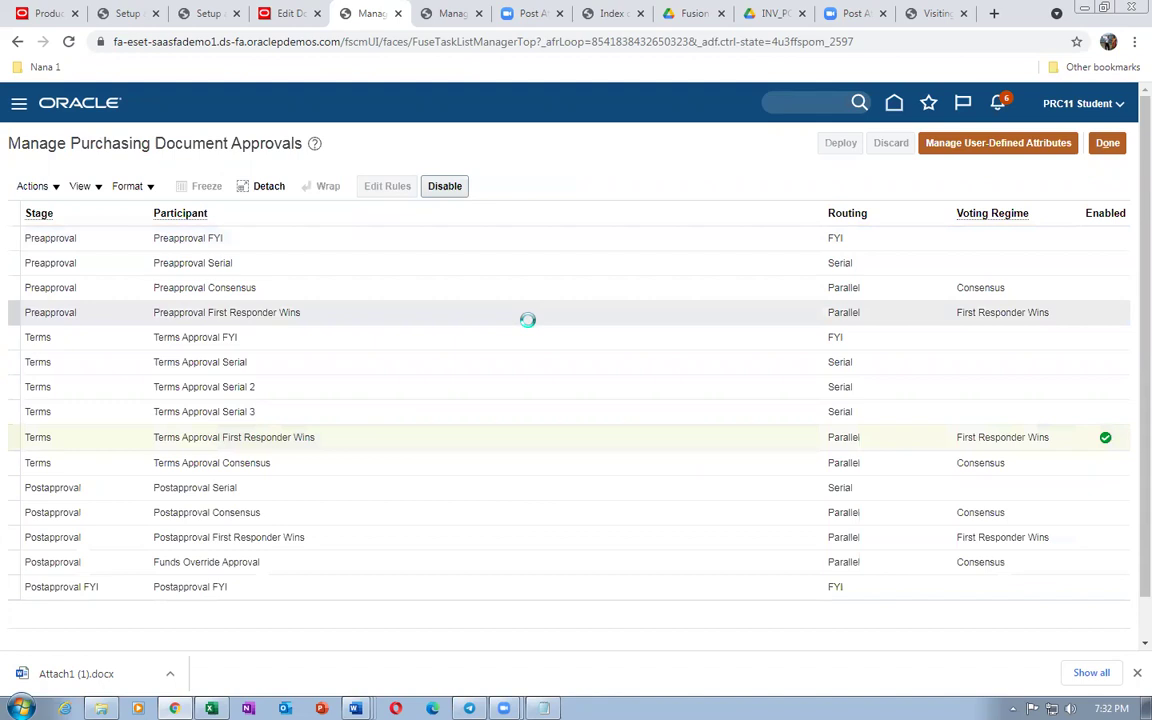
pyautogui.scroll(-3, 530, 324)
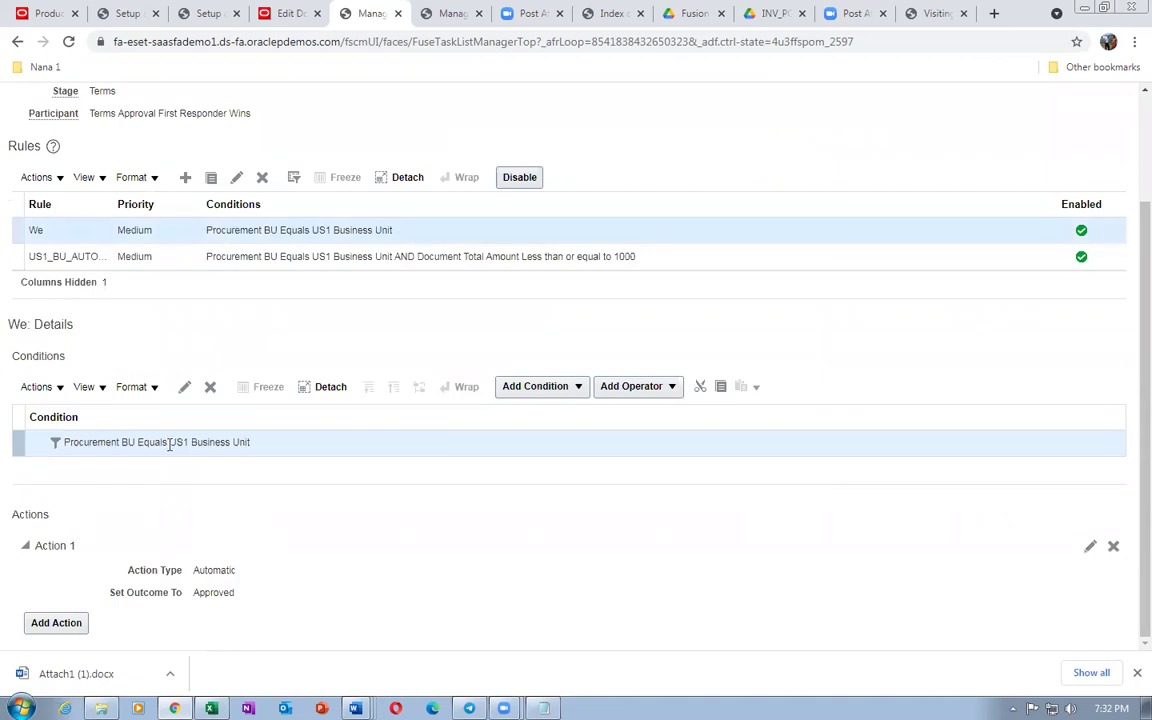
pyautogui.click(601, 258)
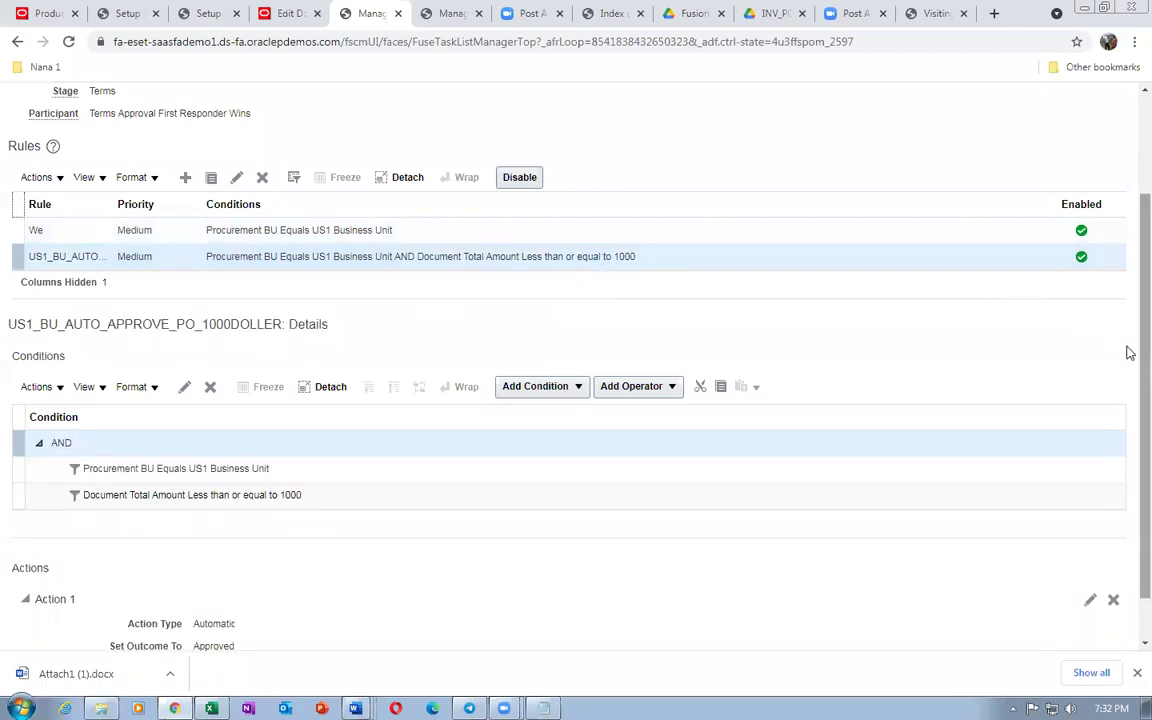
pyautogui.scroll(2, 1127, 310)
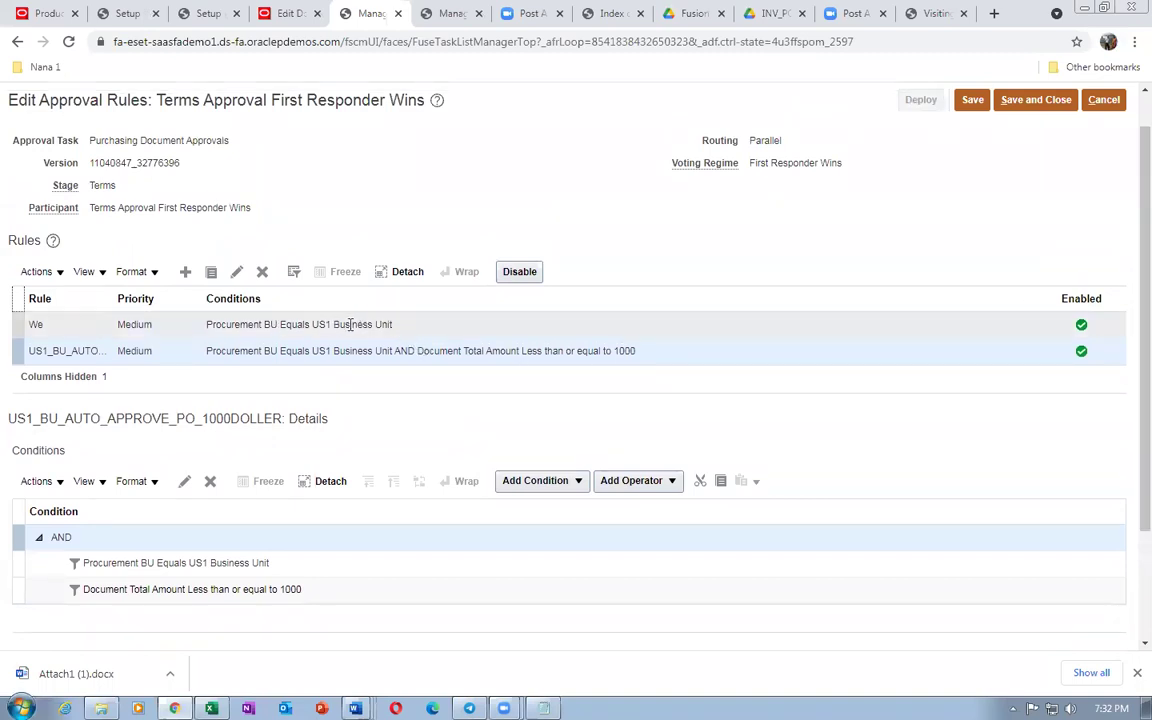
pyautogui.click(388, 322)
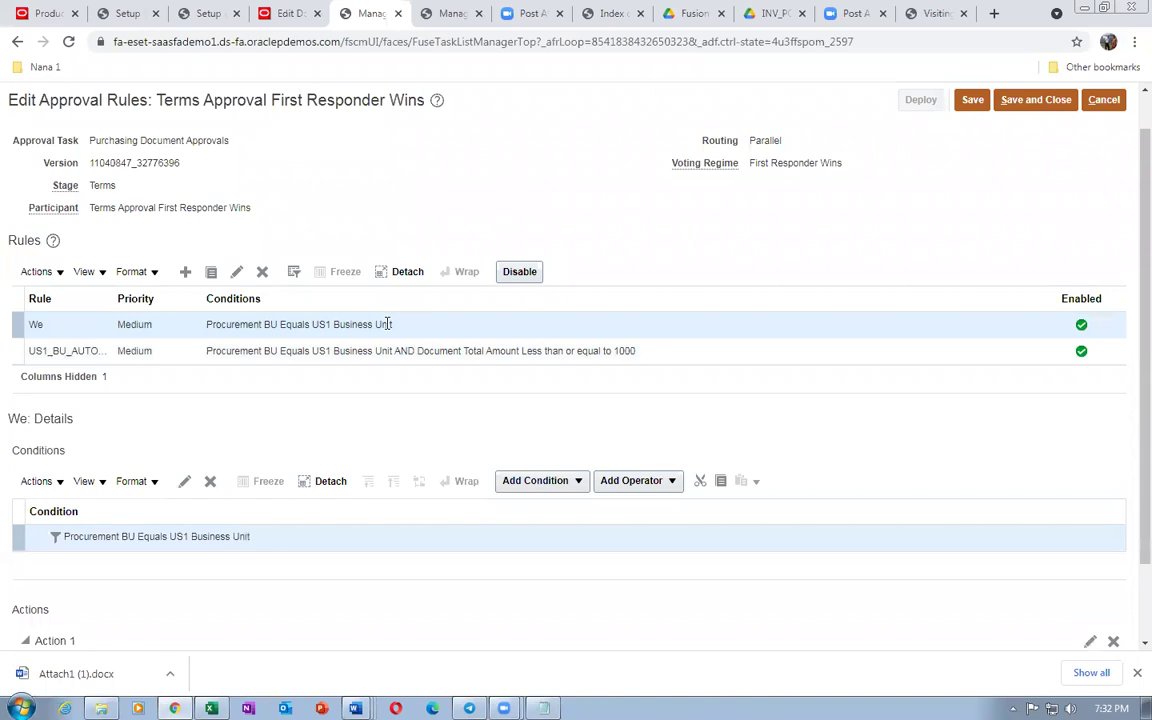
pyautogui.scroll(-2, 254, 553)
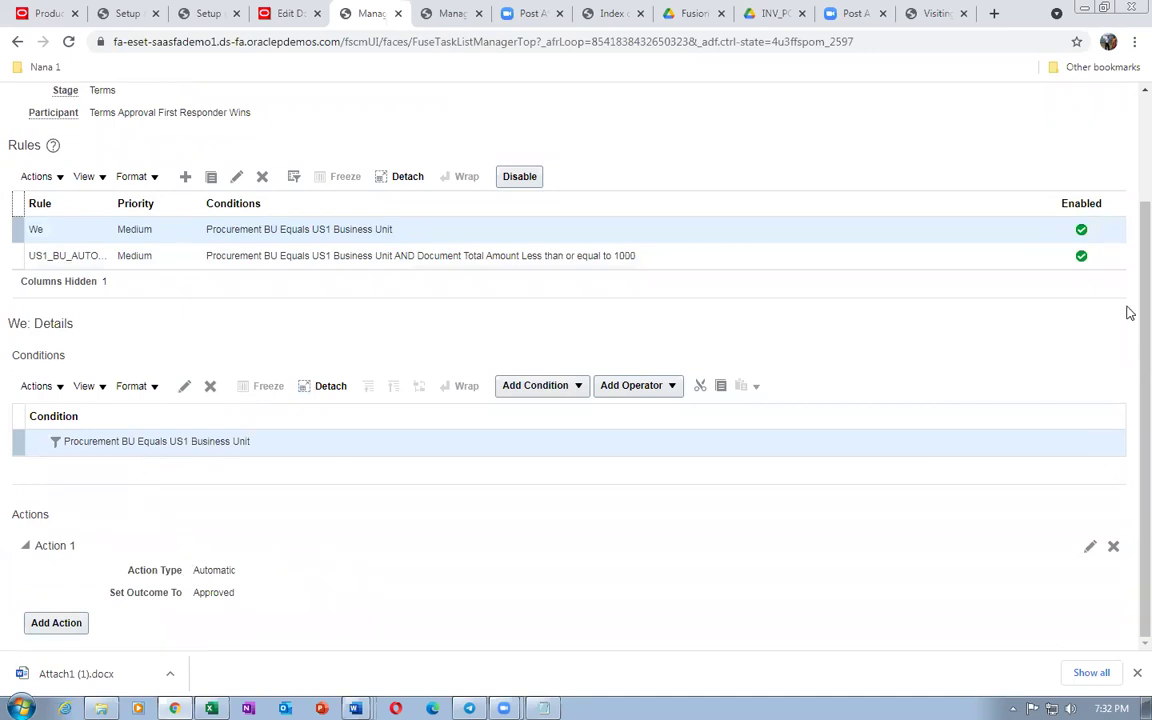
pyautogui.scroll(2, 1126, 311)
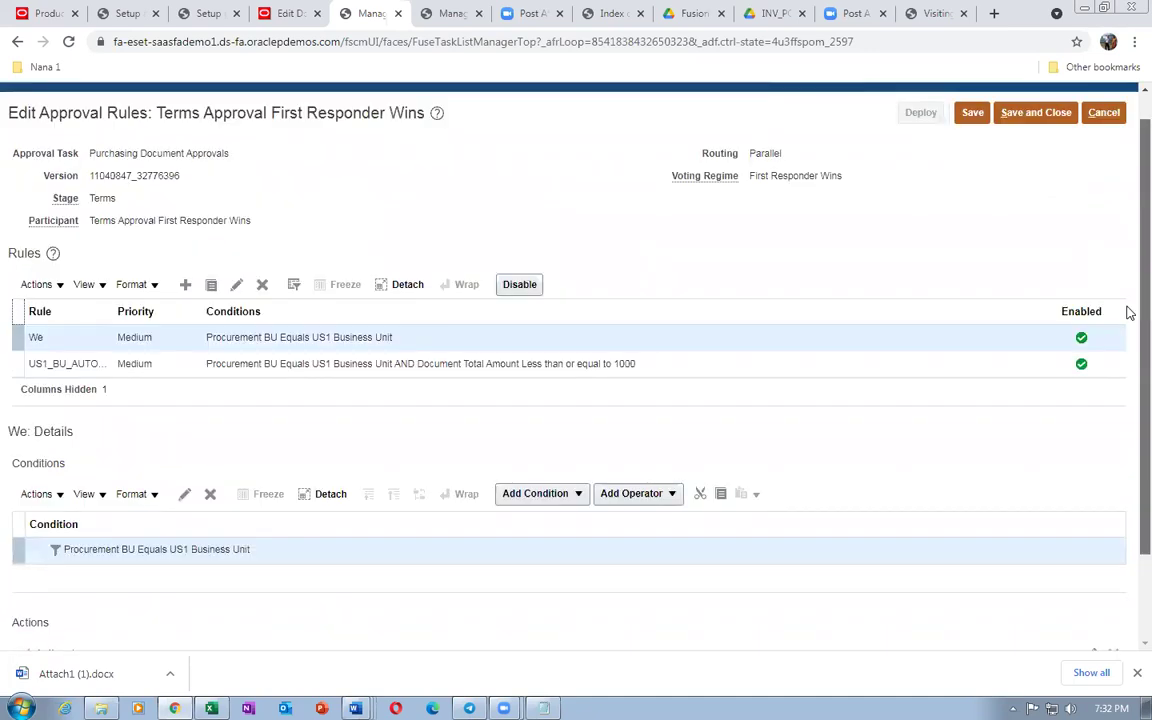
pyautogui.click(1104, 112)
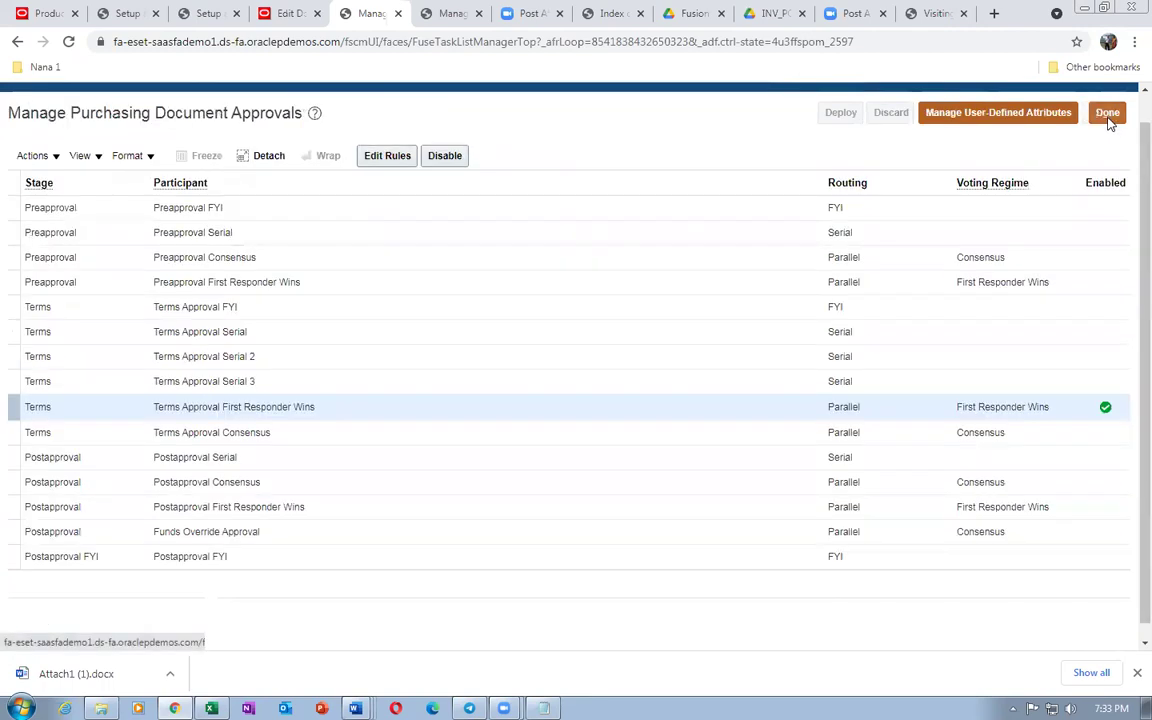
# Return to the blanket purchase agreement and submit it for approval
pyautogui.click(287, 16)
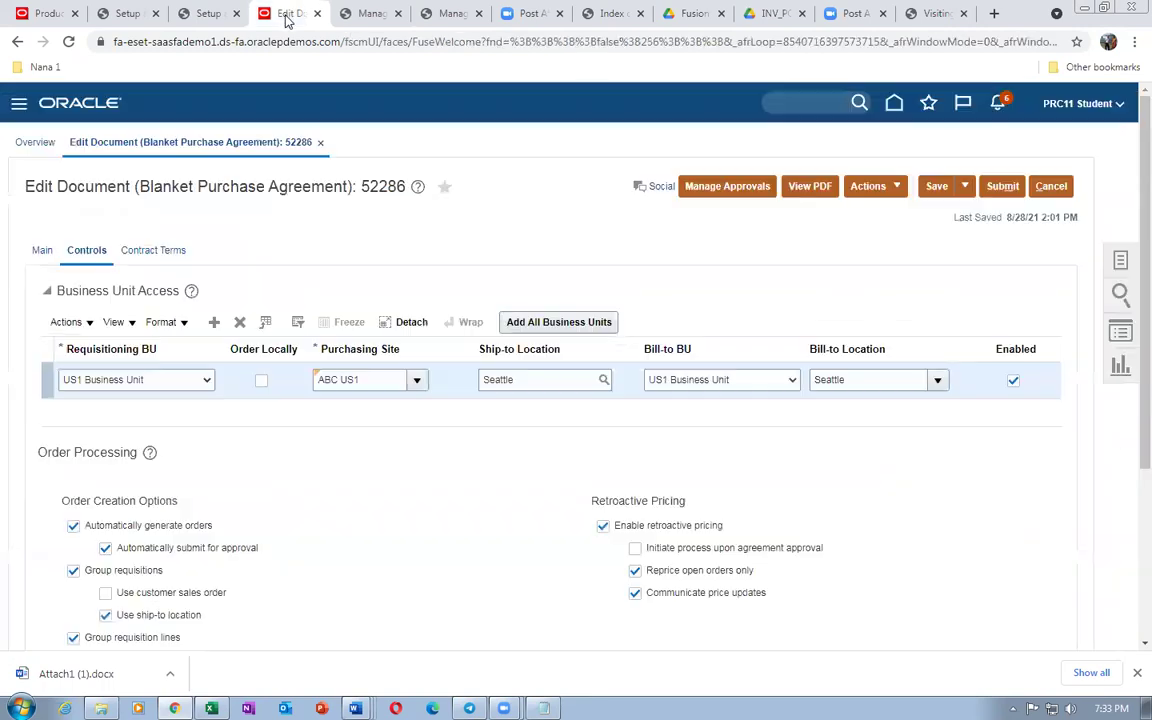
pyautogui.click(1001, 188)
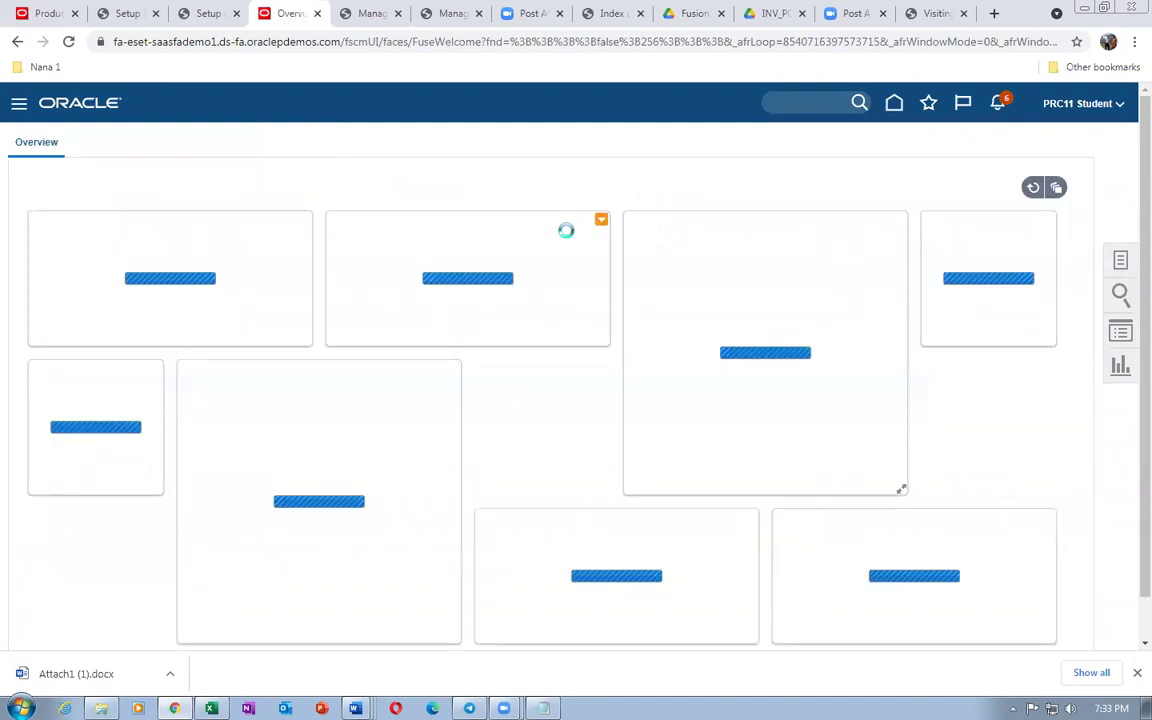
pyautogui.click(727, 260)
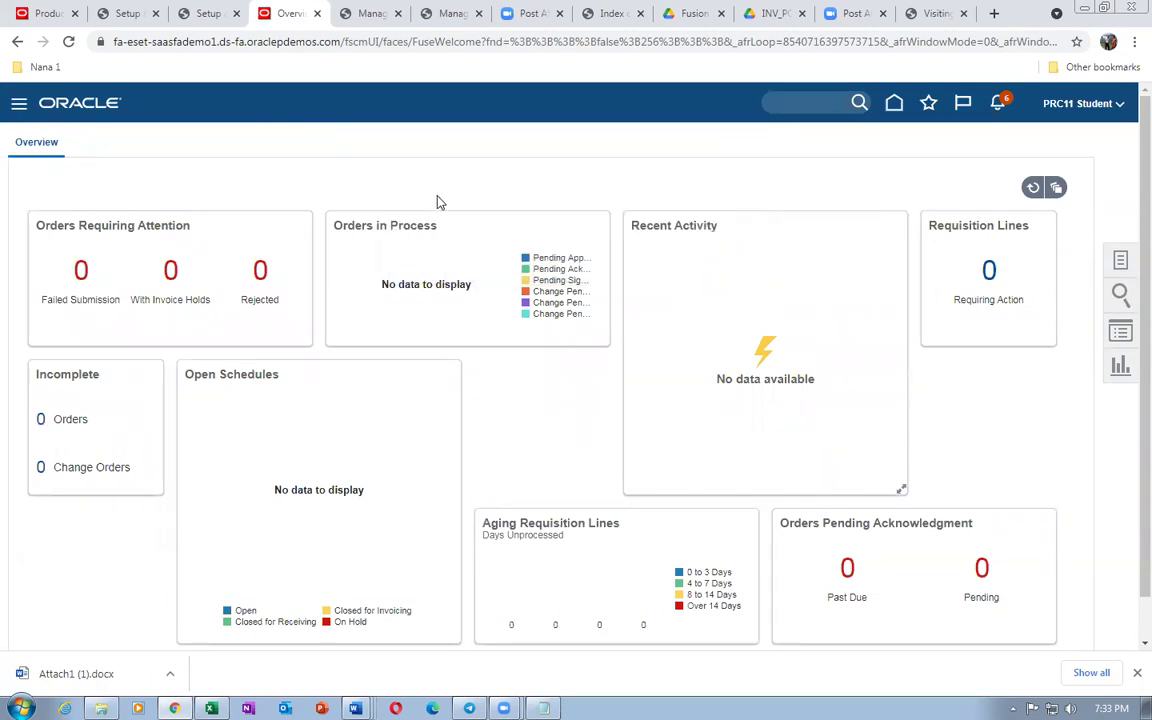
pyautogui.scroll(-1, 440, 201)
pyautogui.scroll(1, 442, 203)
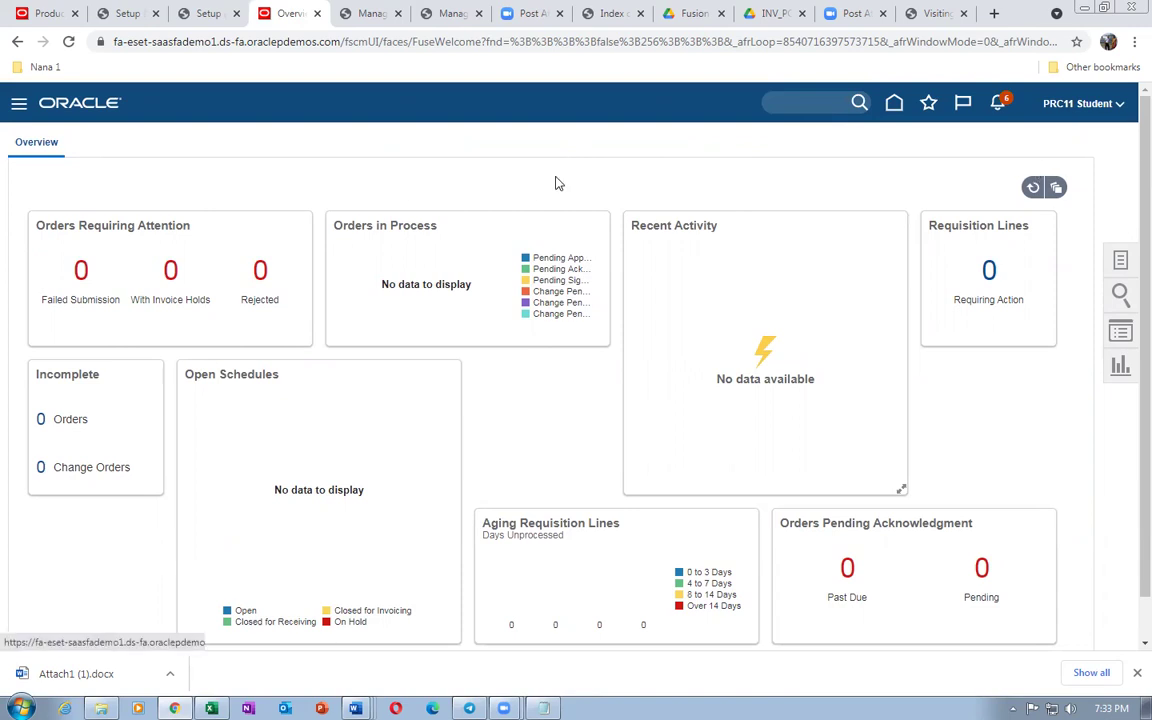
# Open Manage Agreements and search for the submitted blanket agreement by its agreement number
pyautogui.click(1121, 261)
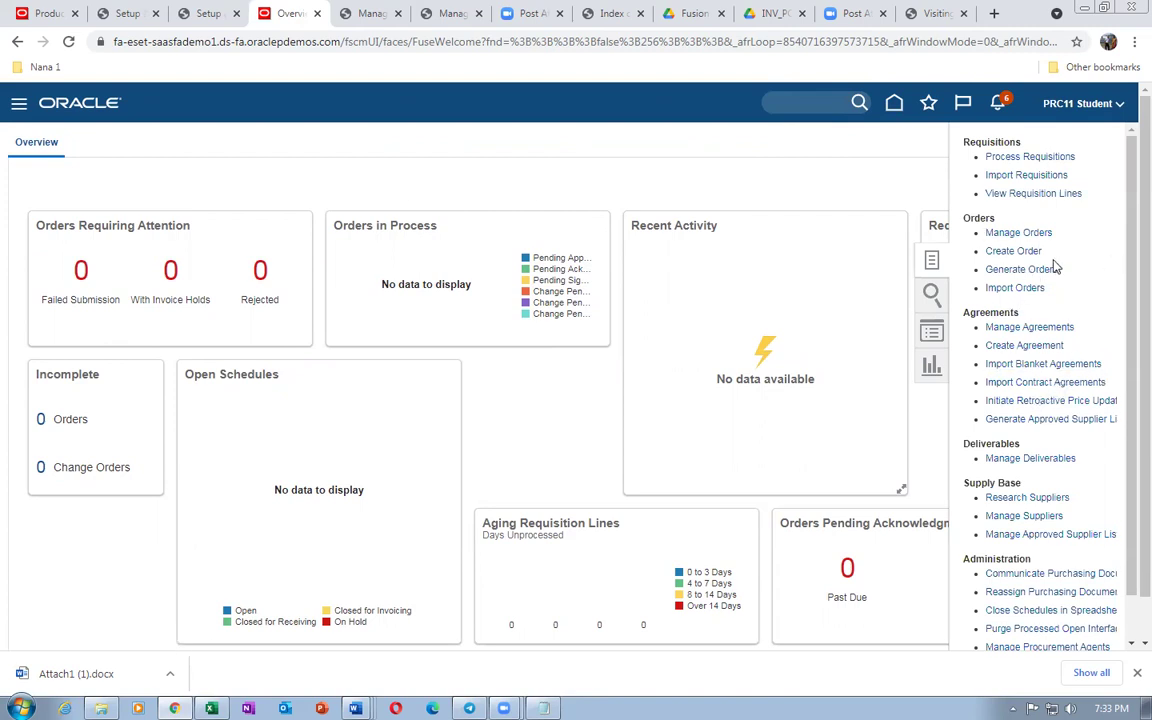
pyautogui.click(1040, 331)
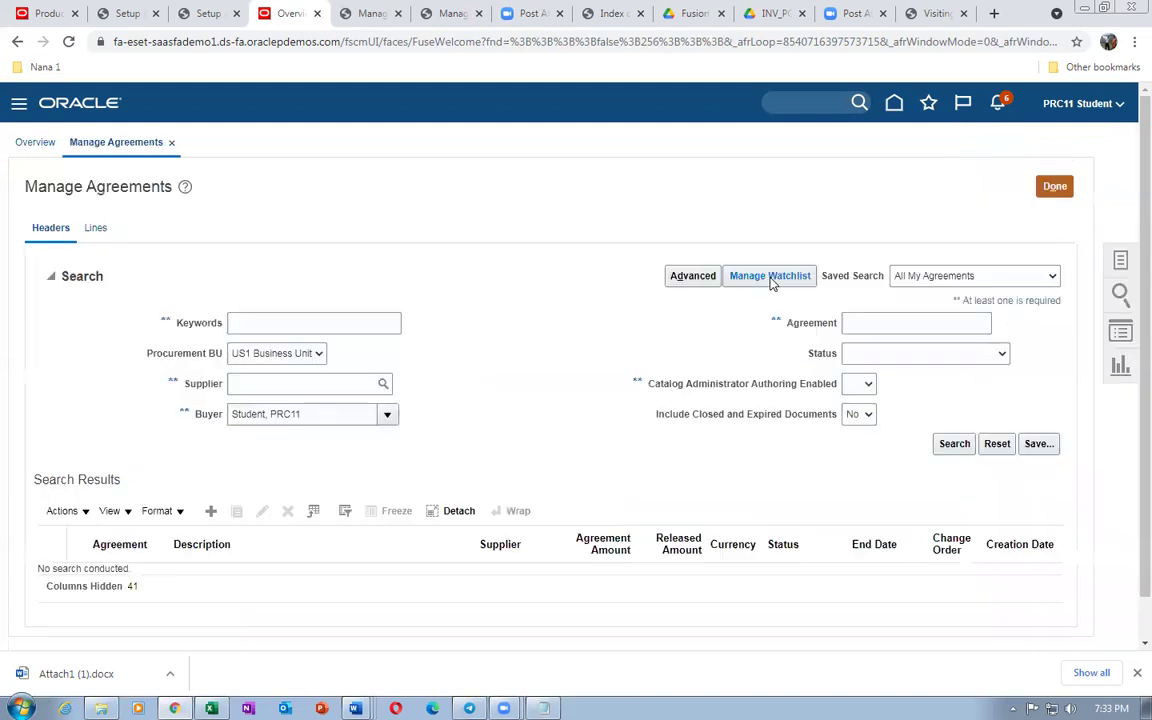
pyautogui.click(872, 323)
pyautogui.write('52286')
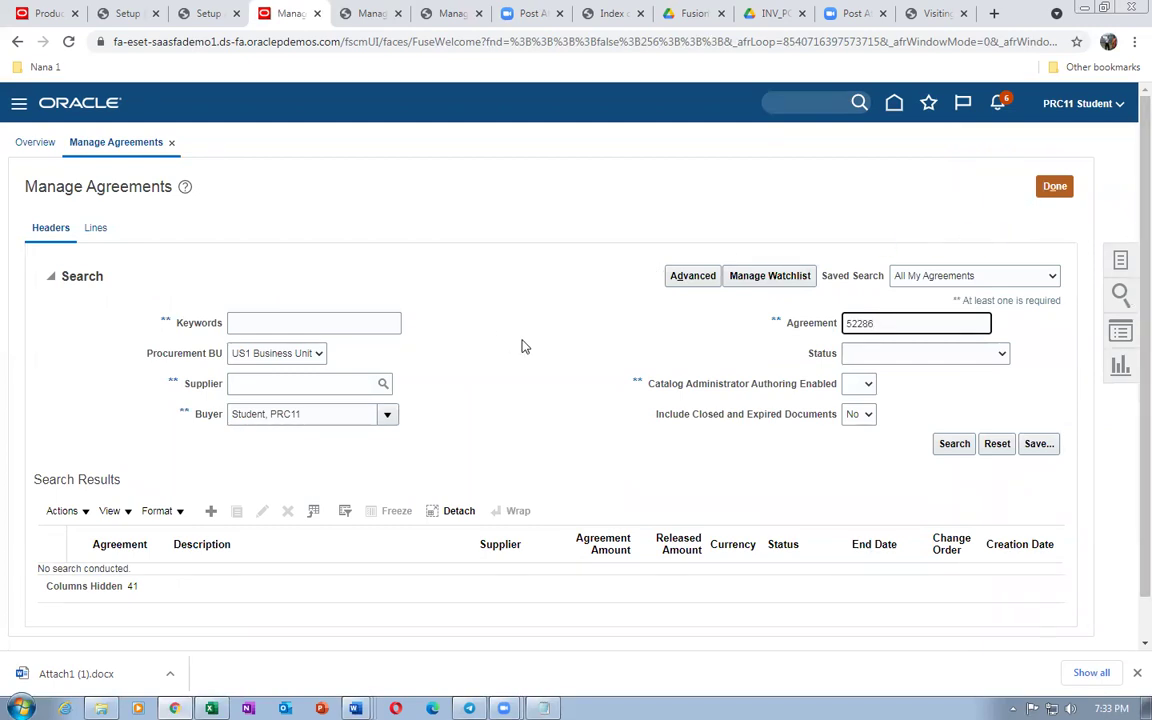
pyautogui.press('Return')
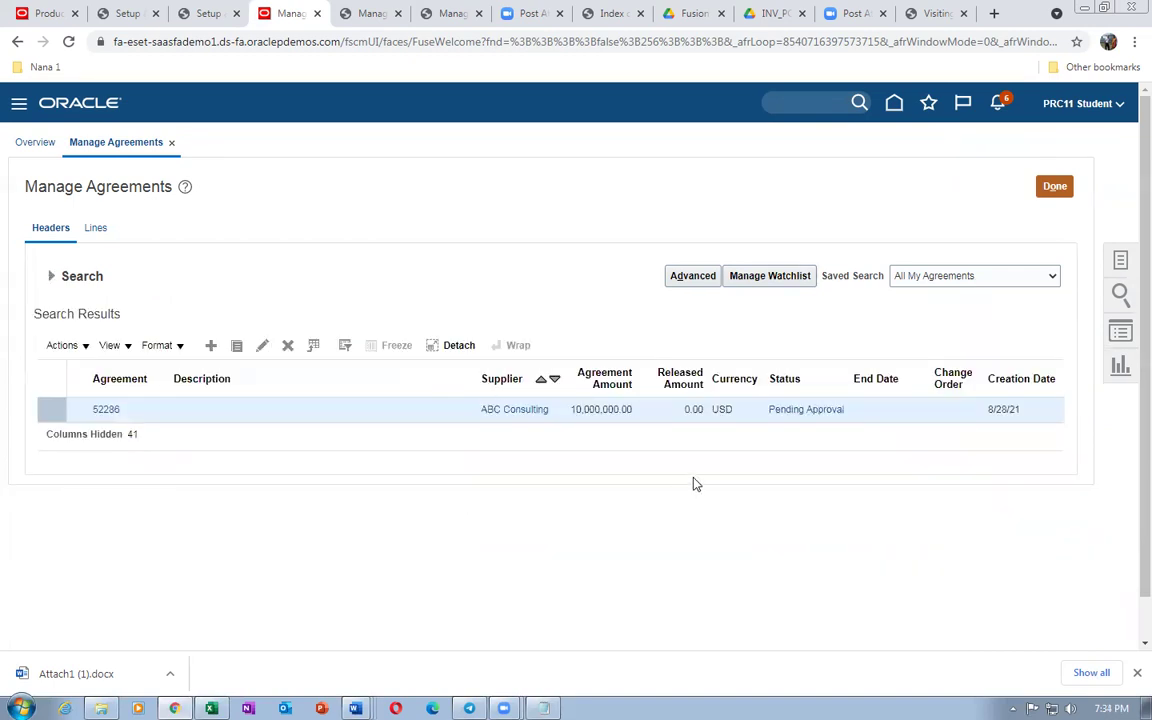
# Try to view the agreement's approval details through its status, and rerun the agreement search
pyautogui.click(807, 411)
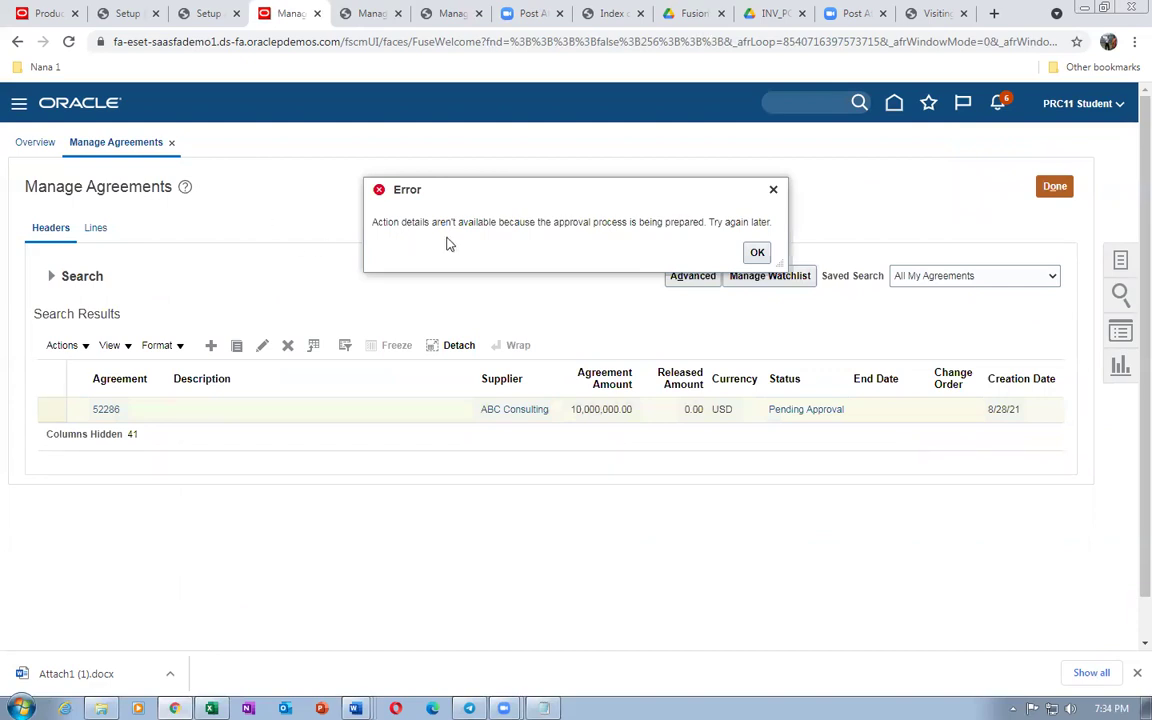
pyautogui.click(757, 251)
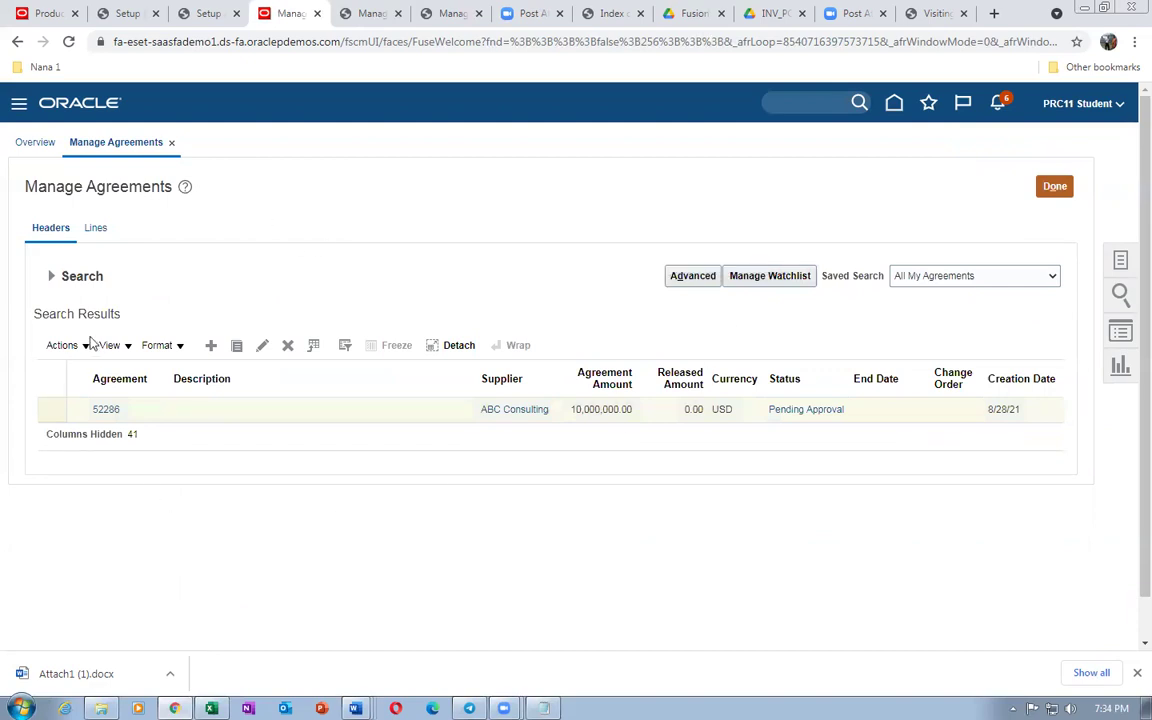
pyautogui.click(53, 277)
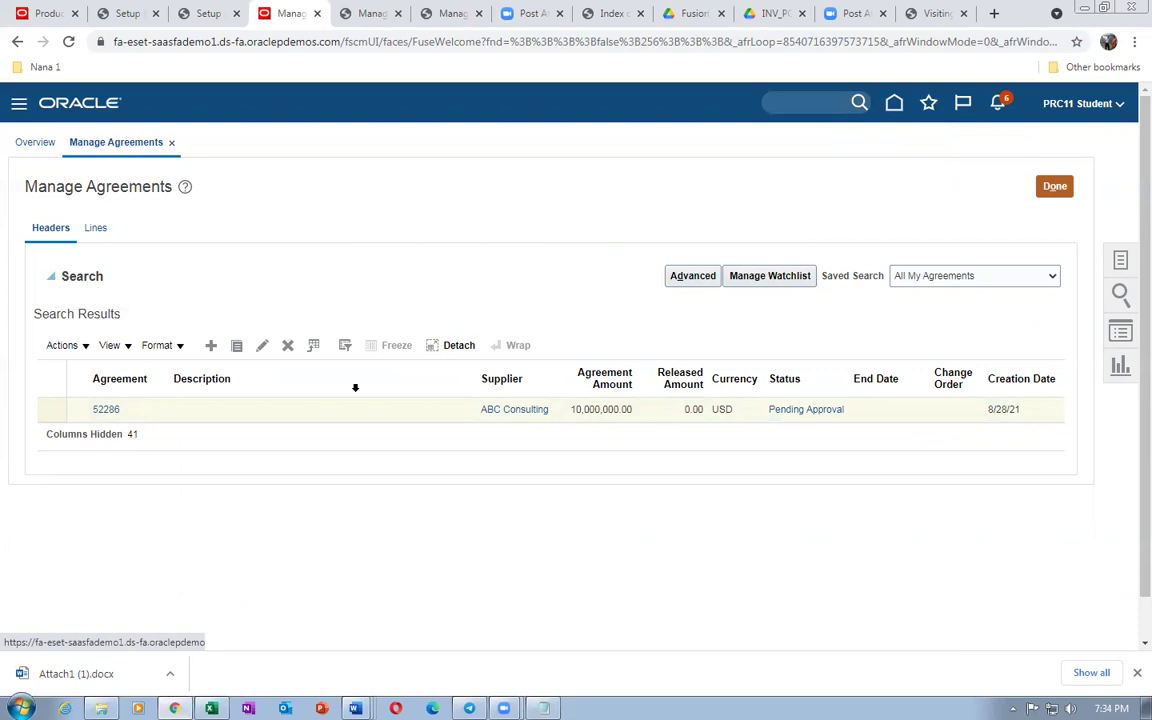
pyautogui.click(956, 447)
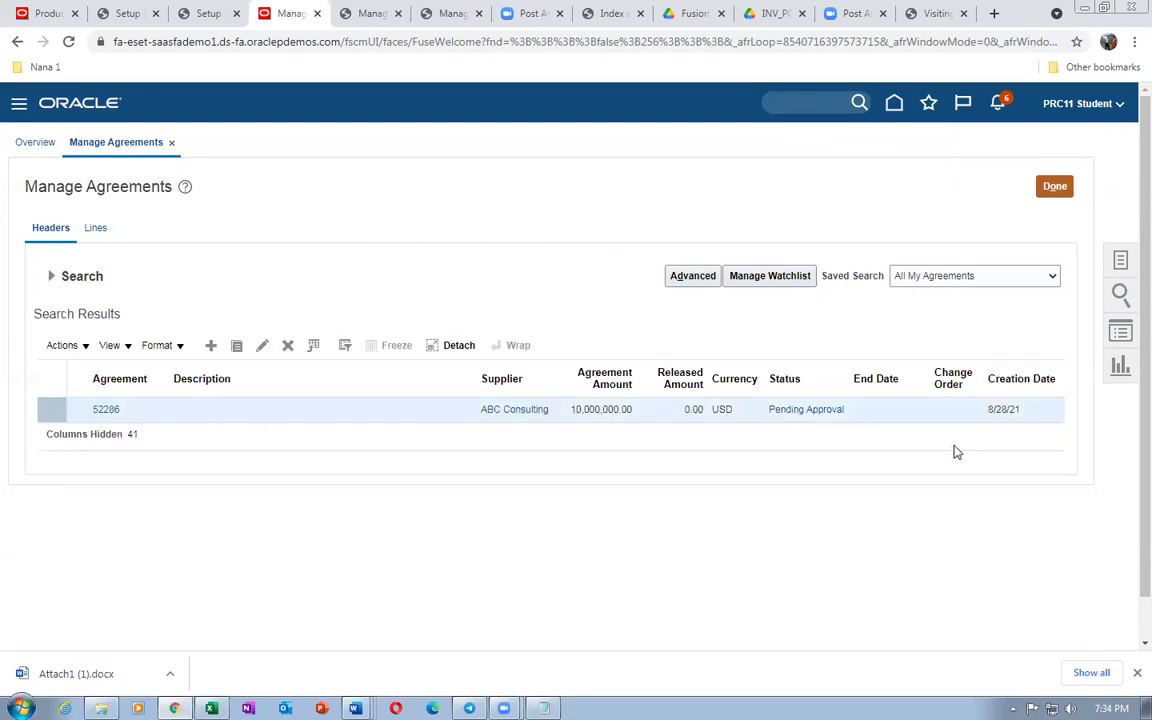
# Review the agreement's approval stages and participants, and close the agreement management page
pyautogui.click(810, 407)
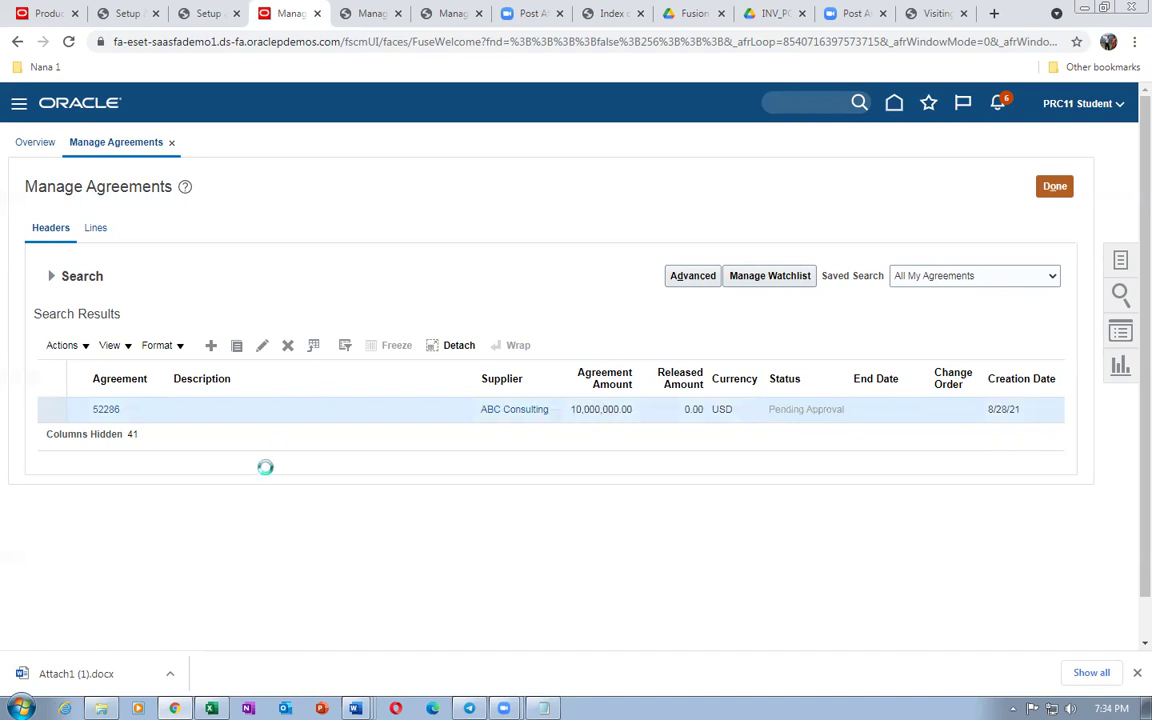
pyautogui.scroll(-3, 265, 470)
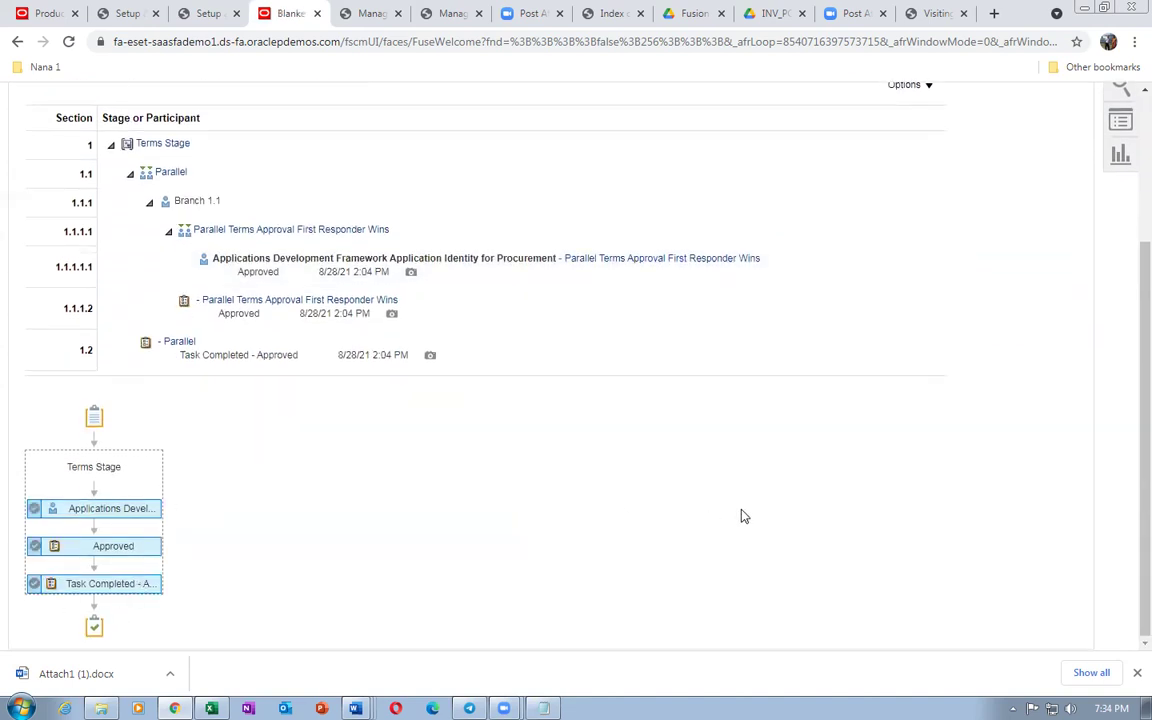
pyautogui.scroll(3, 744, 516)
pyautogui.click(1055, 186)
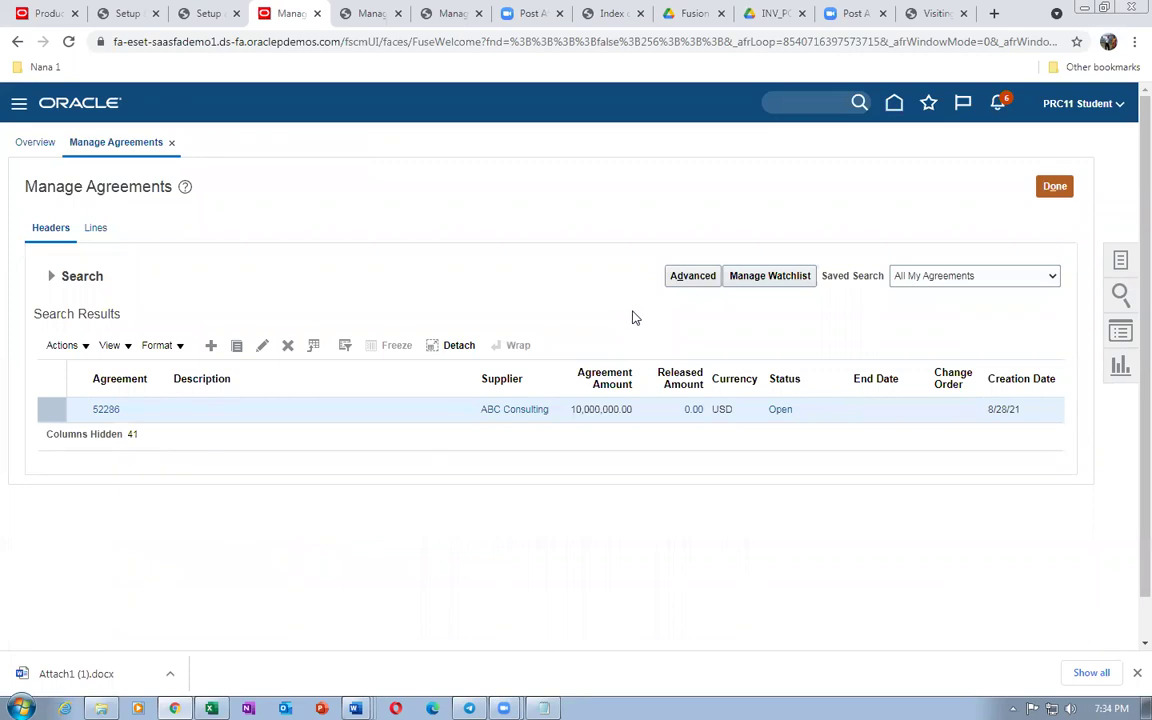
pyautogui.click(1055, 186)
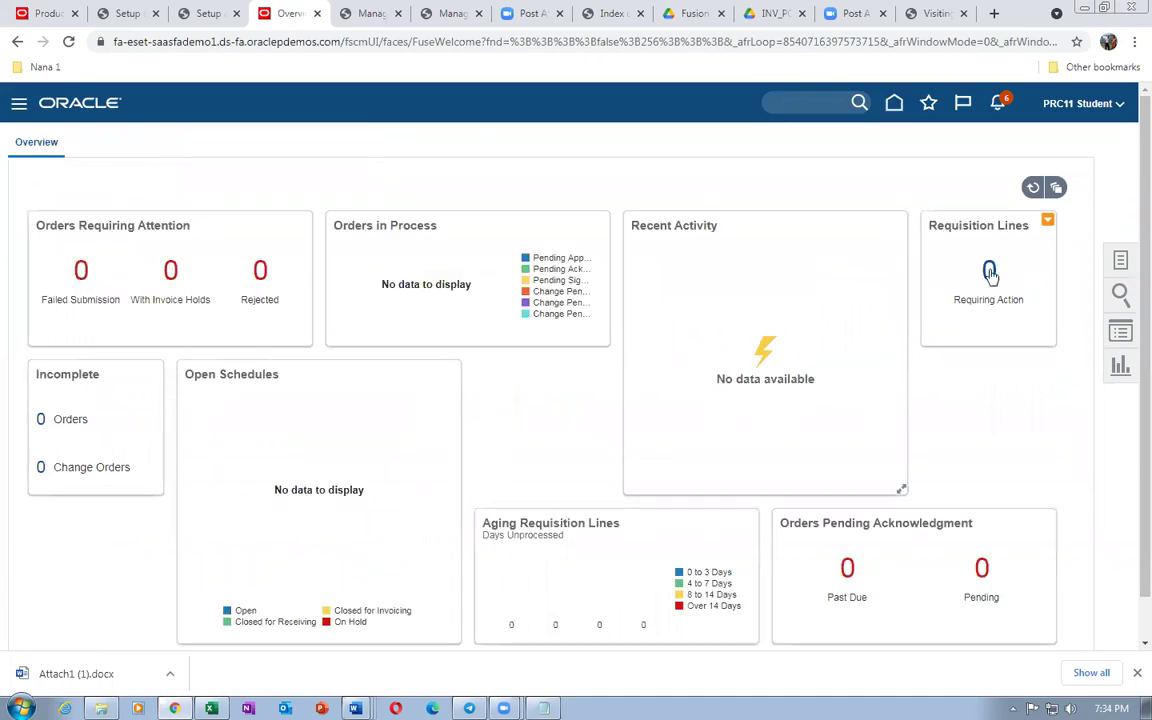
# Open the Setup and Maintenance task search and search for conf%req%busi%funct%
pyautogui.click(1075, 106)
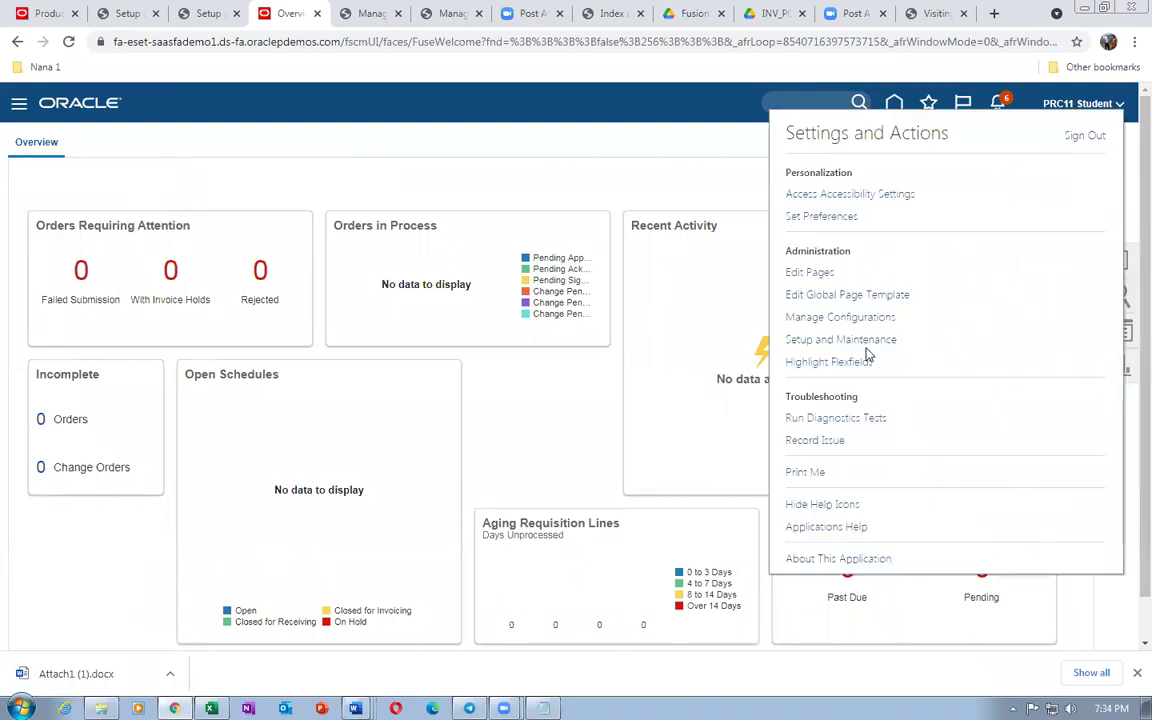
pyautogui.click(866, 343)
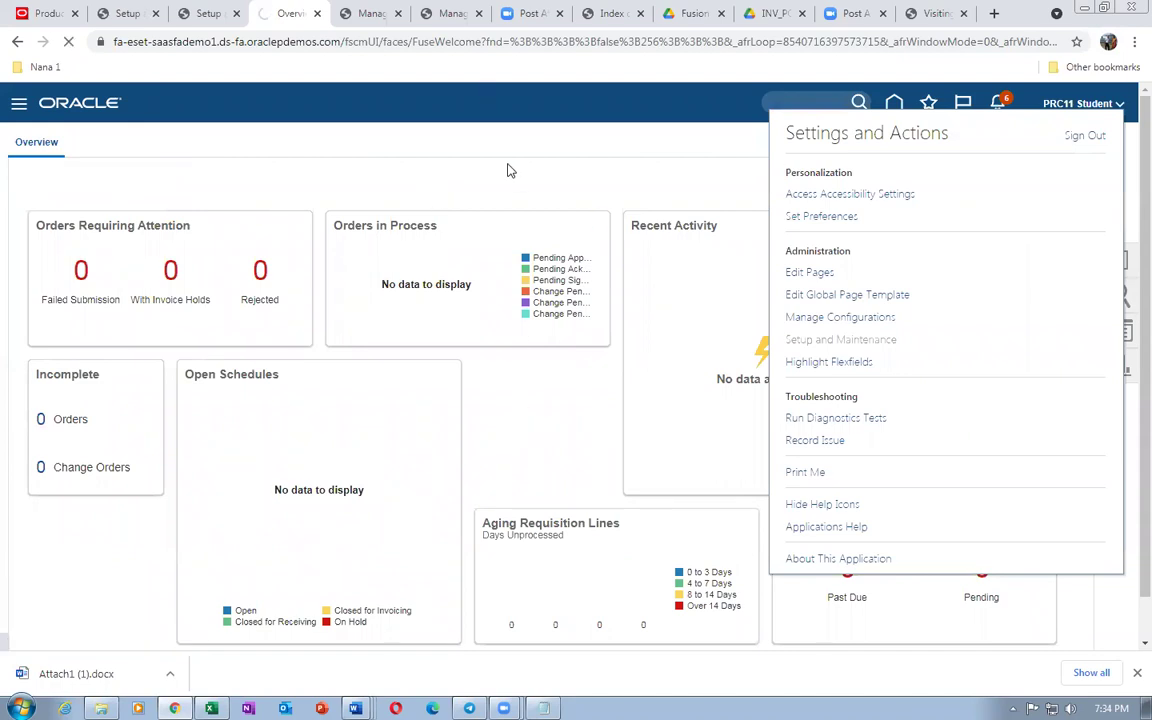
pyautogui.click(1119, 318)
pyautogui.click(995, 345)
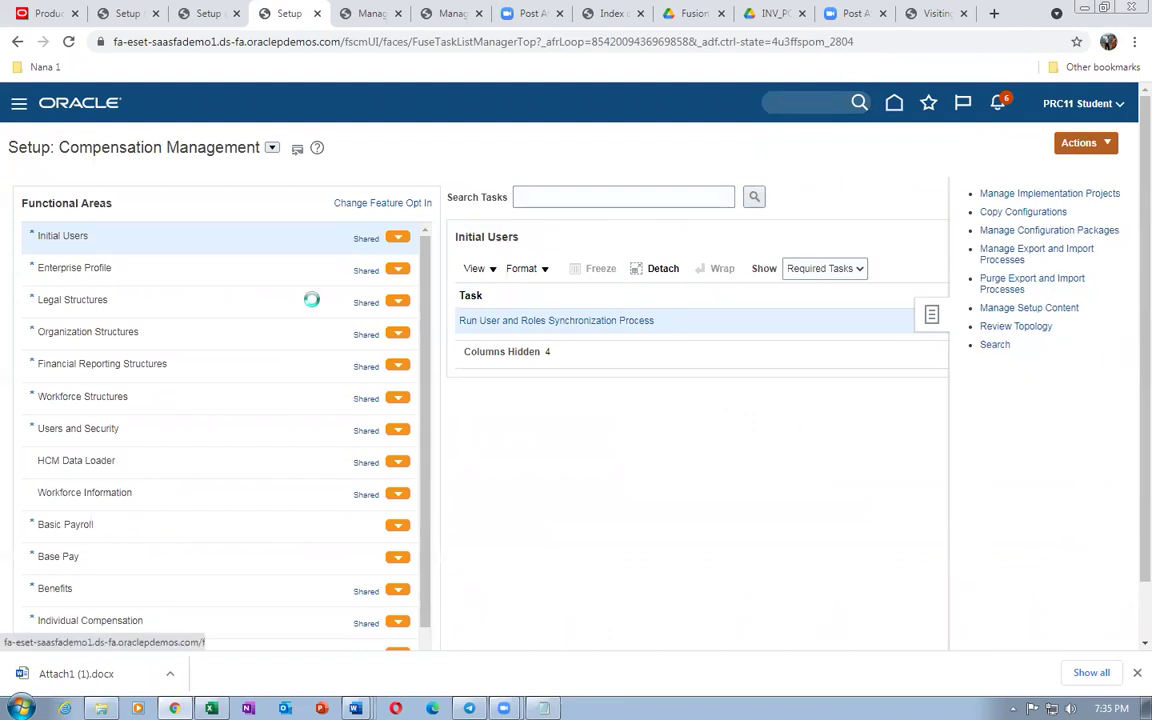
pyautogui.click(403, 189)
pyautogui.write('co')
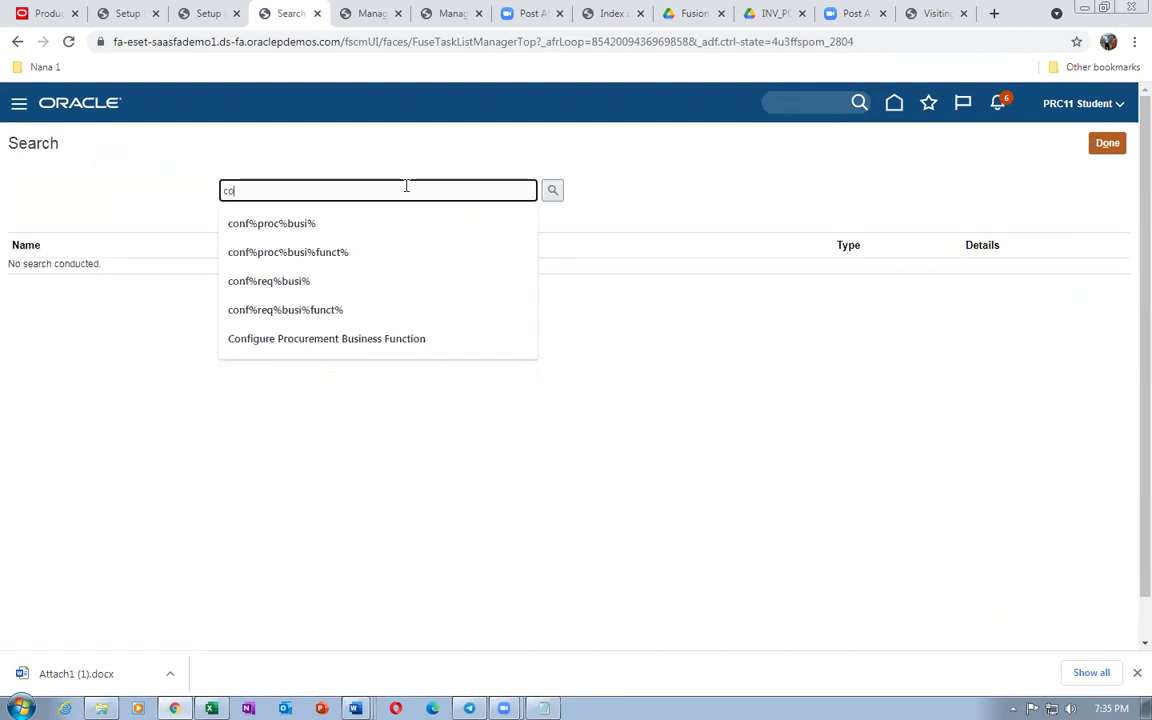
pyautogui.write('nf%req%busi%funct%')
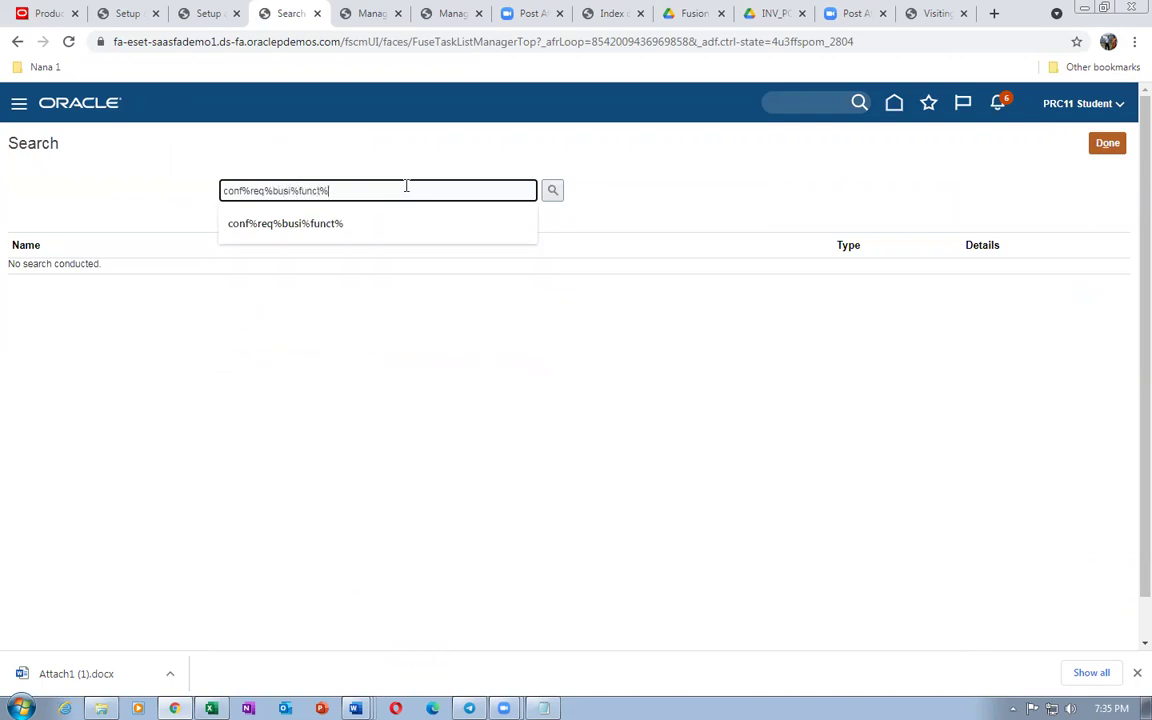
pyautogui.press('Return')
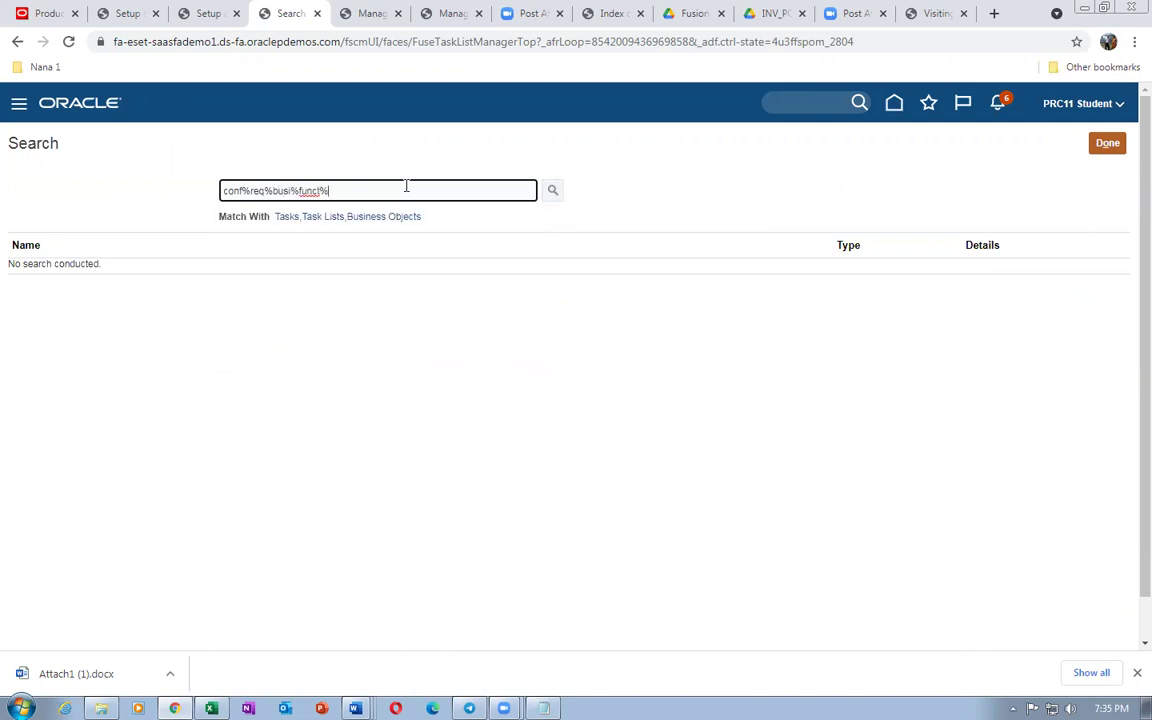
# Open the Configure Requisitioning Business Function task for US1 Business Unit
pyautogui.click(82, 271)
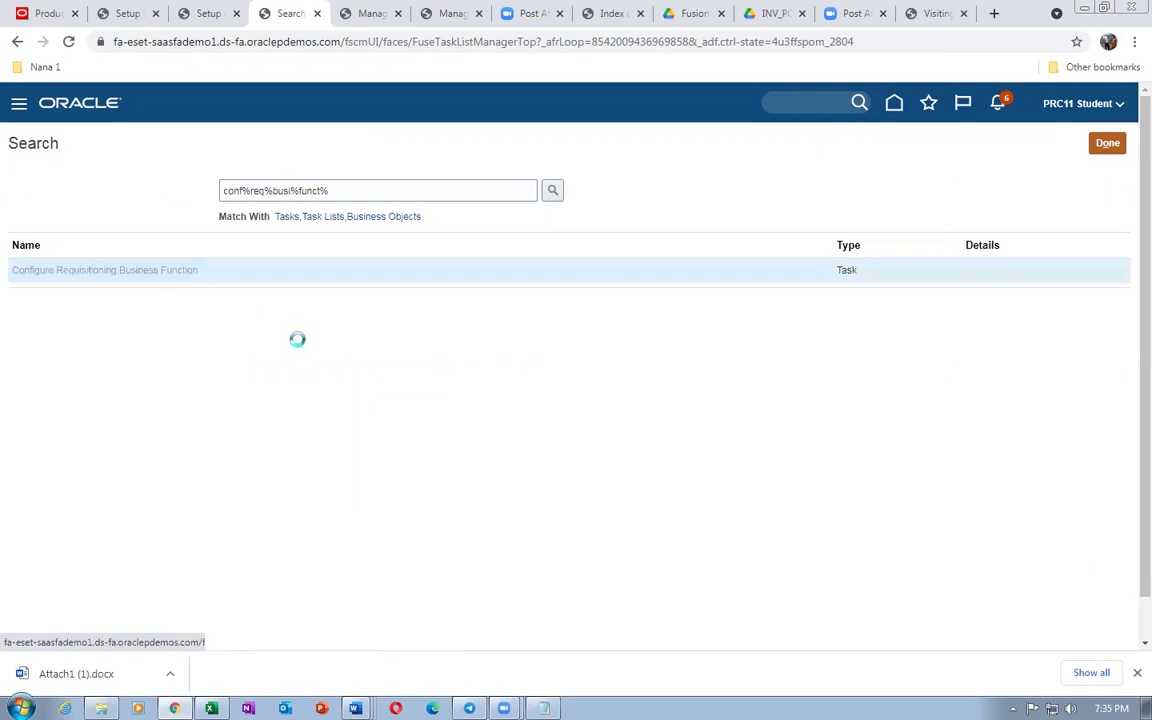
pyautogui.click(618, 365)
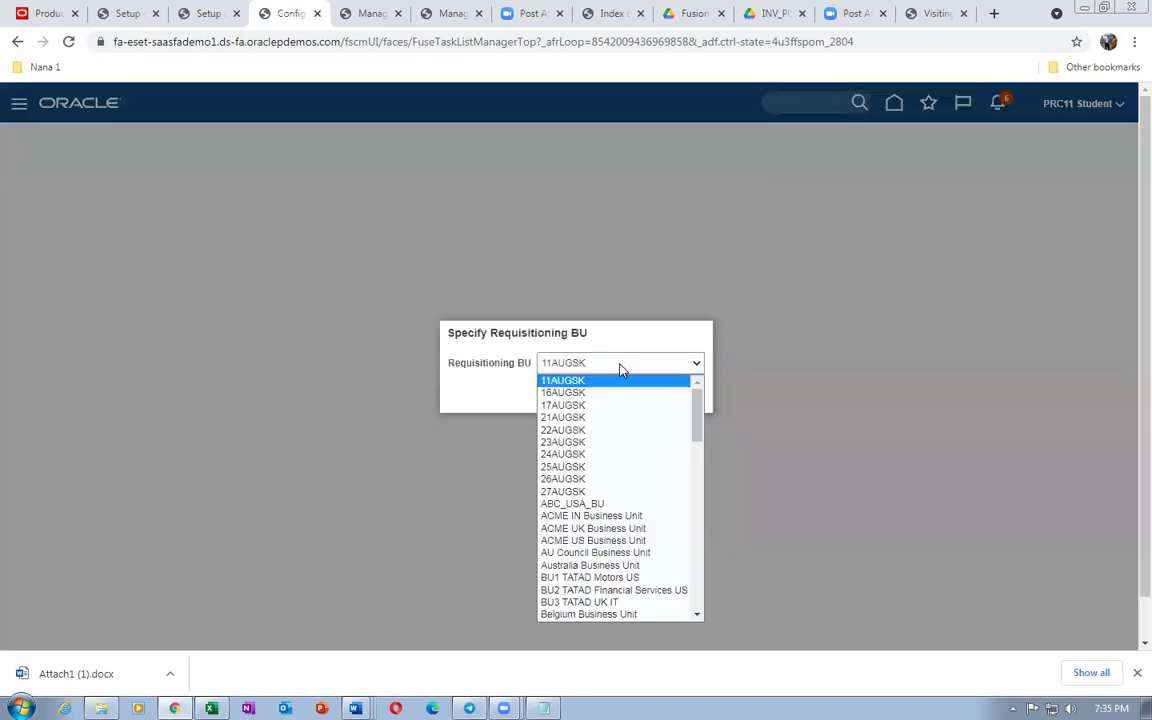
pyautogui.moveTo(697, 424); pyautogui.dragTo(697, 603)
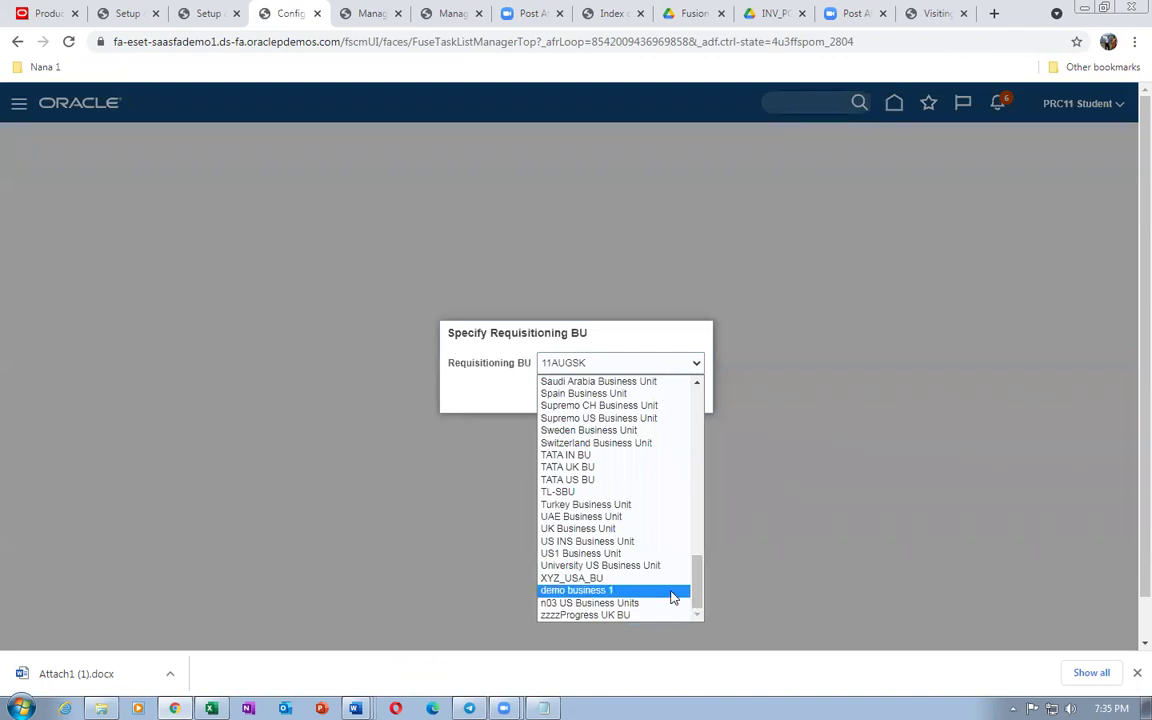
pyautogui.click(565, 553)
pyautogui.click(690, 394)
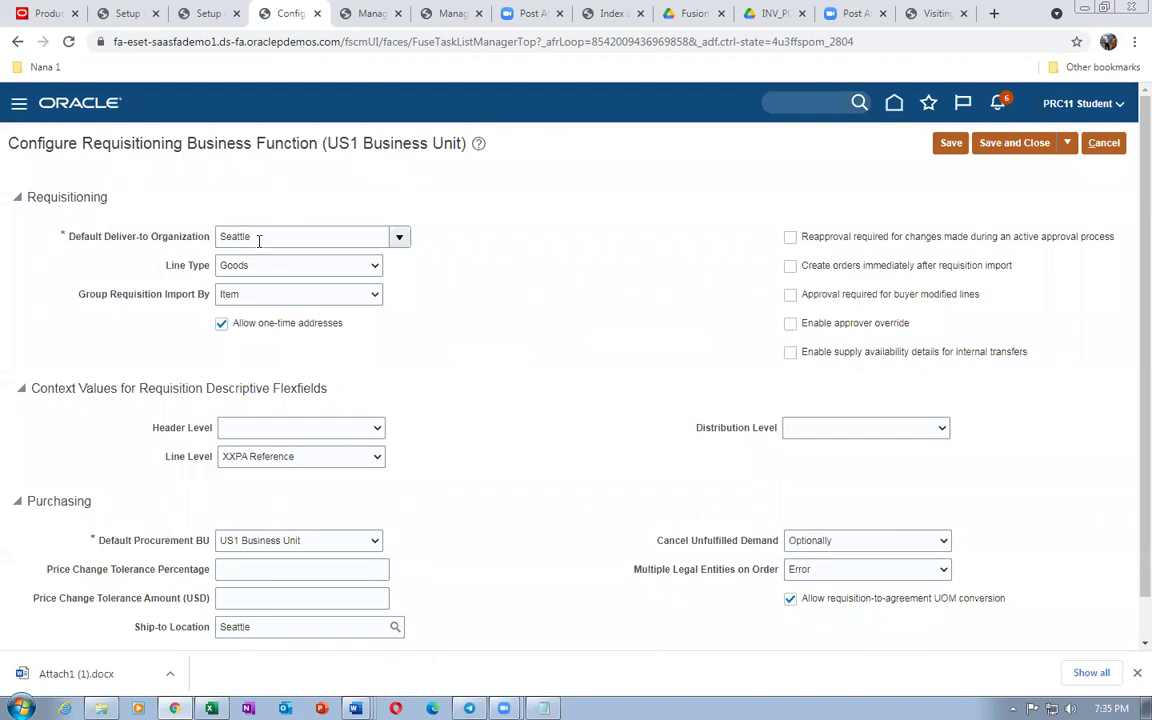
# Try to replace the Default Deliver-to Organization by entering "Operat", discard the change and leave the setup task search
pyautogui.moveTo(270, 236); pyautogui.dragTo(180, 232)
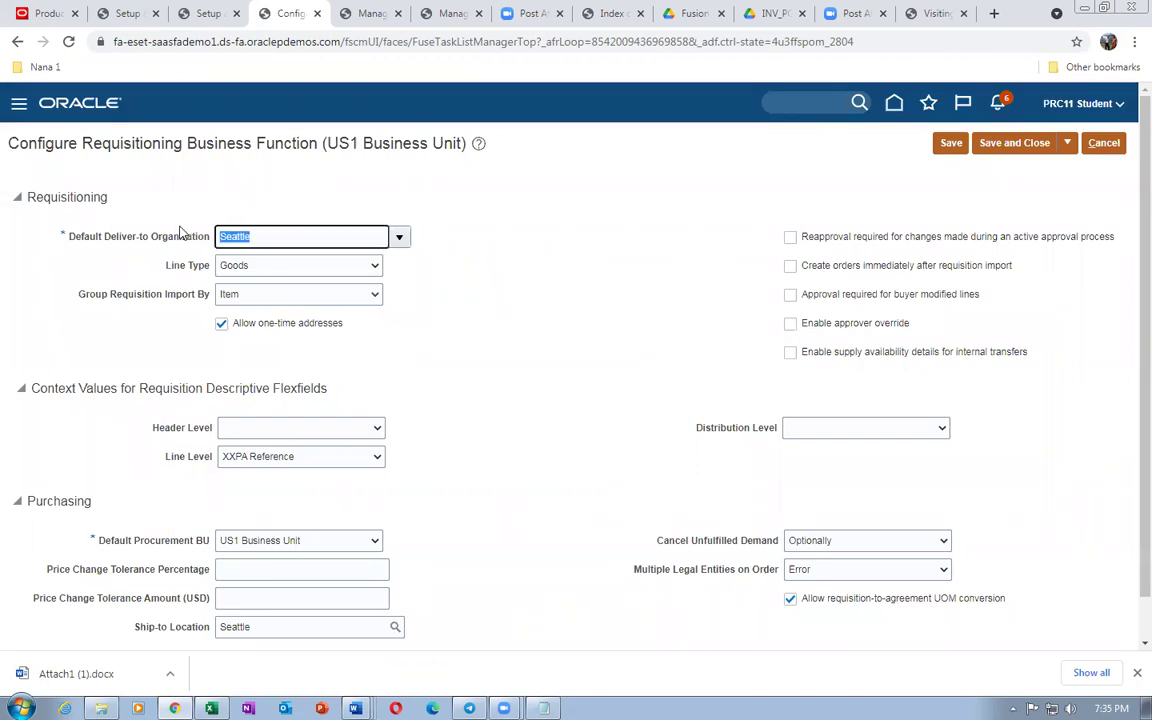
pyautogui.write('Operat')
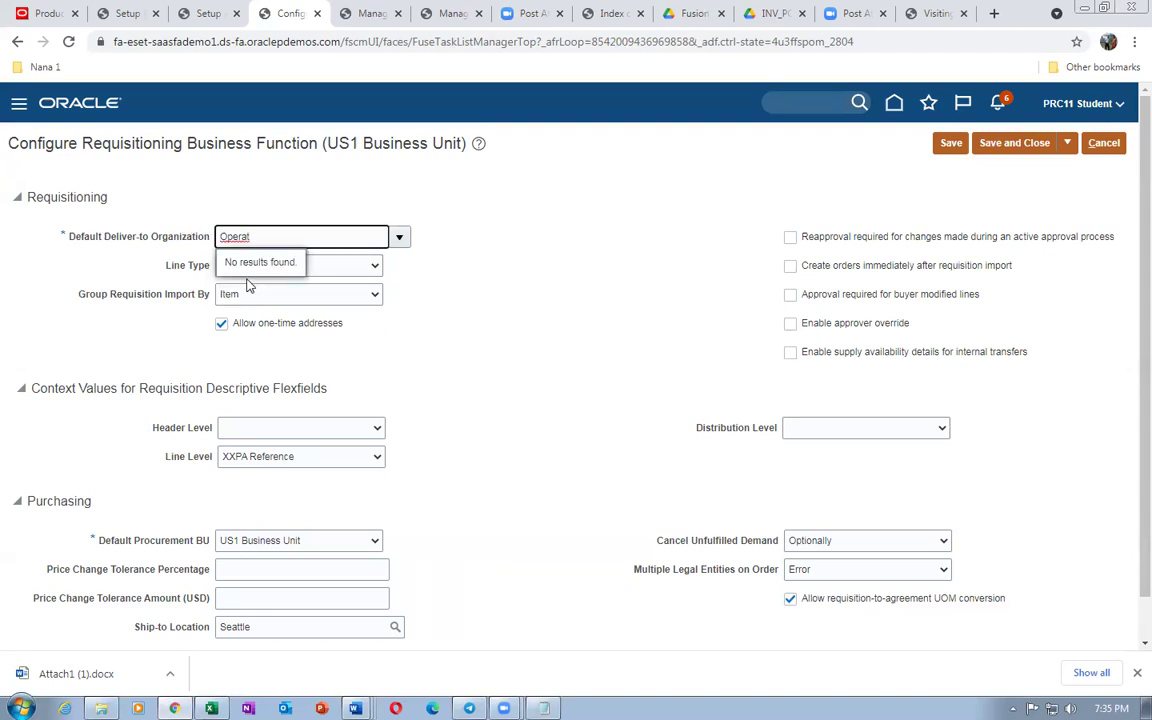
pyautogui.click(1104, 143)
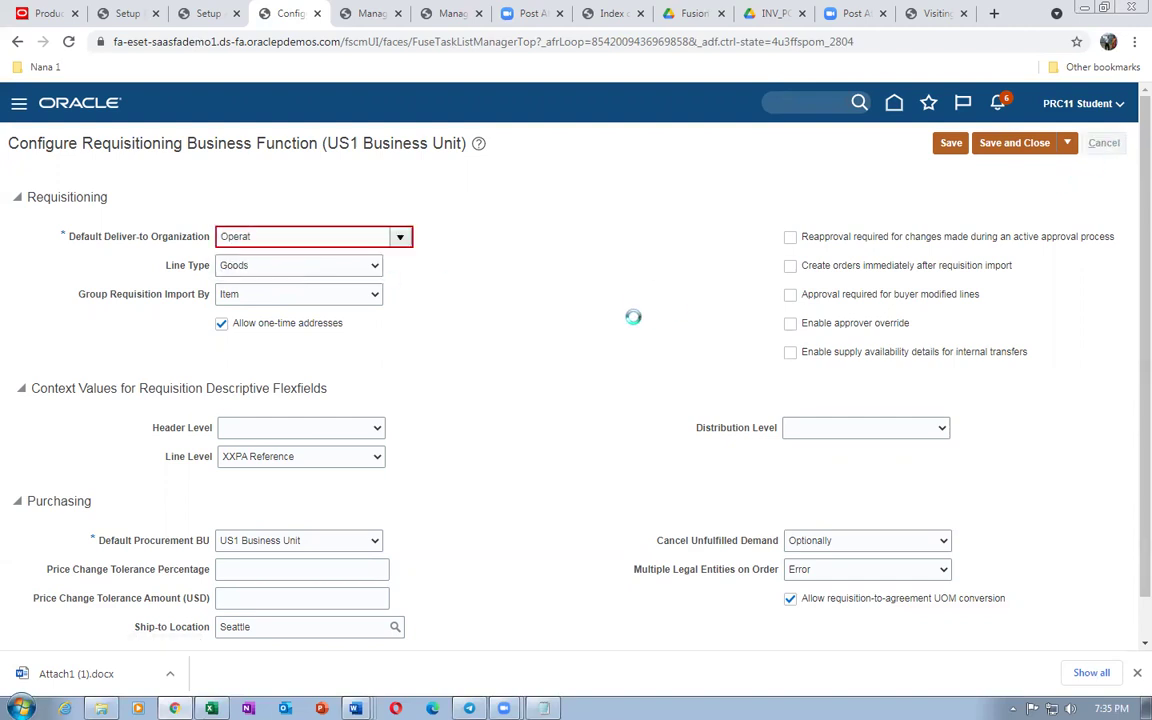
pyautogui.click(1107, 146)
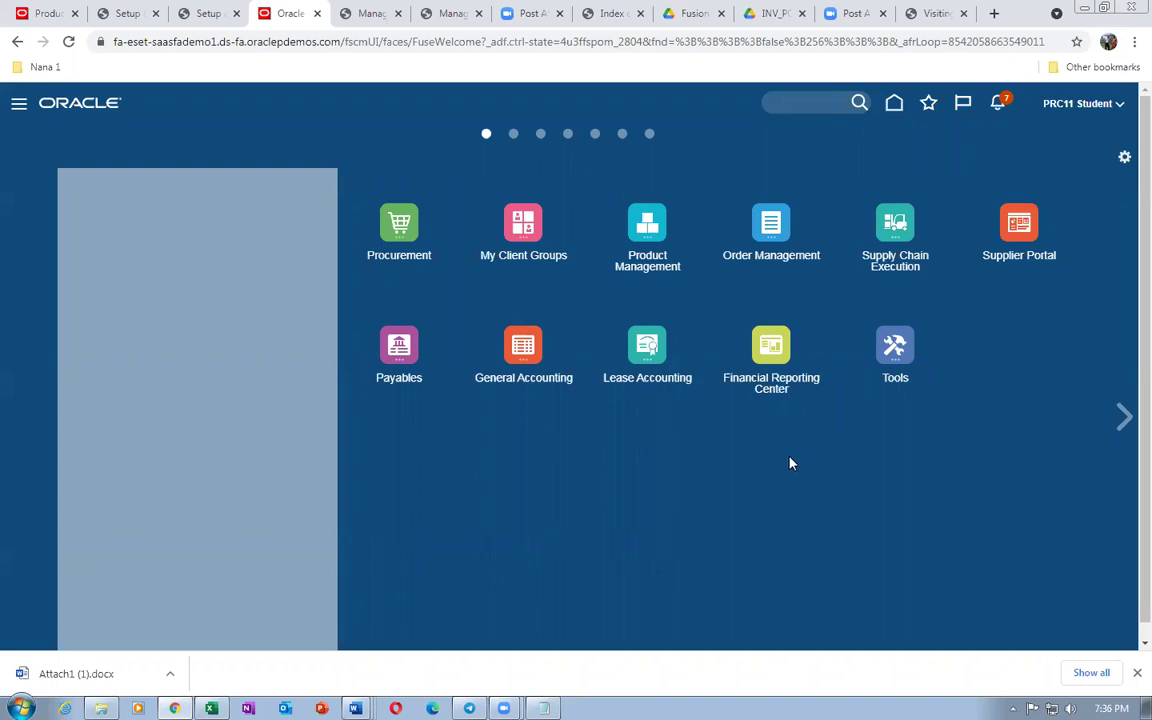
# Start creating one item in organization 000 in Product Information Management, keeping Root Item Class and the FG - Design Items template
pyautogui.click(652, 238)
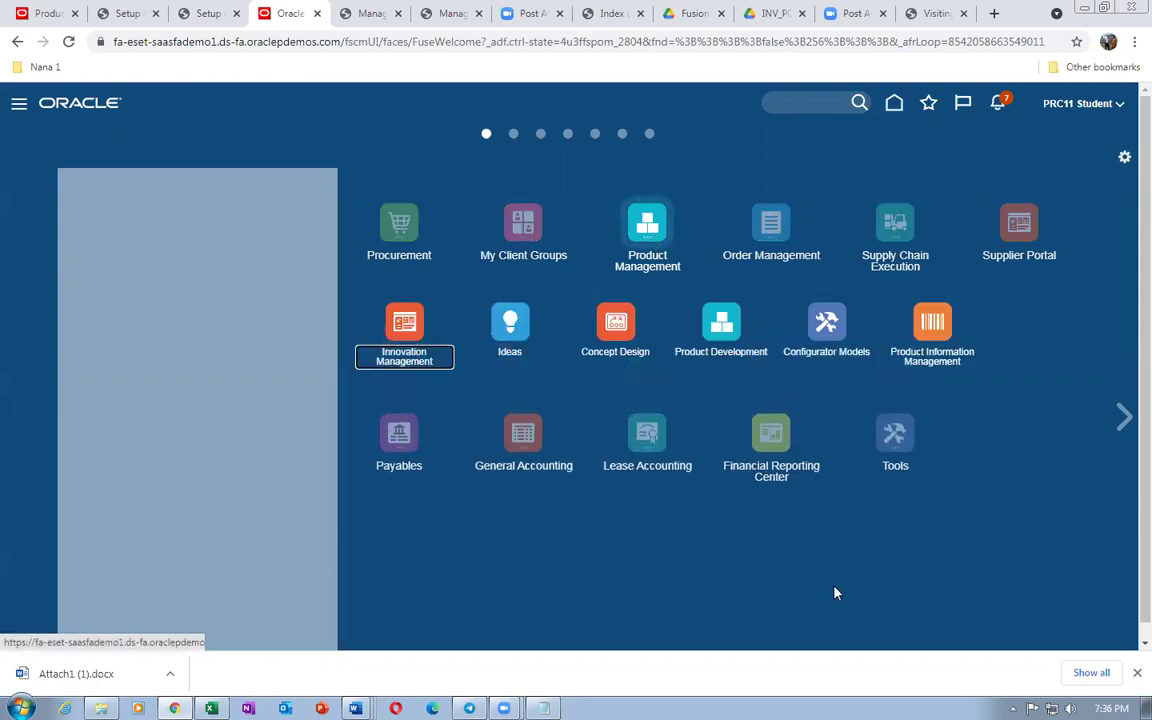
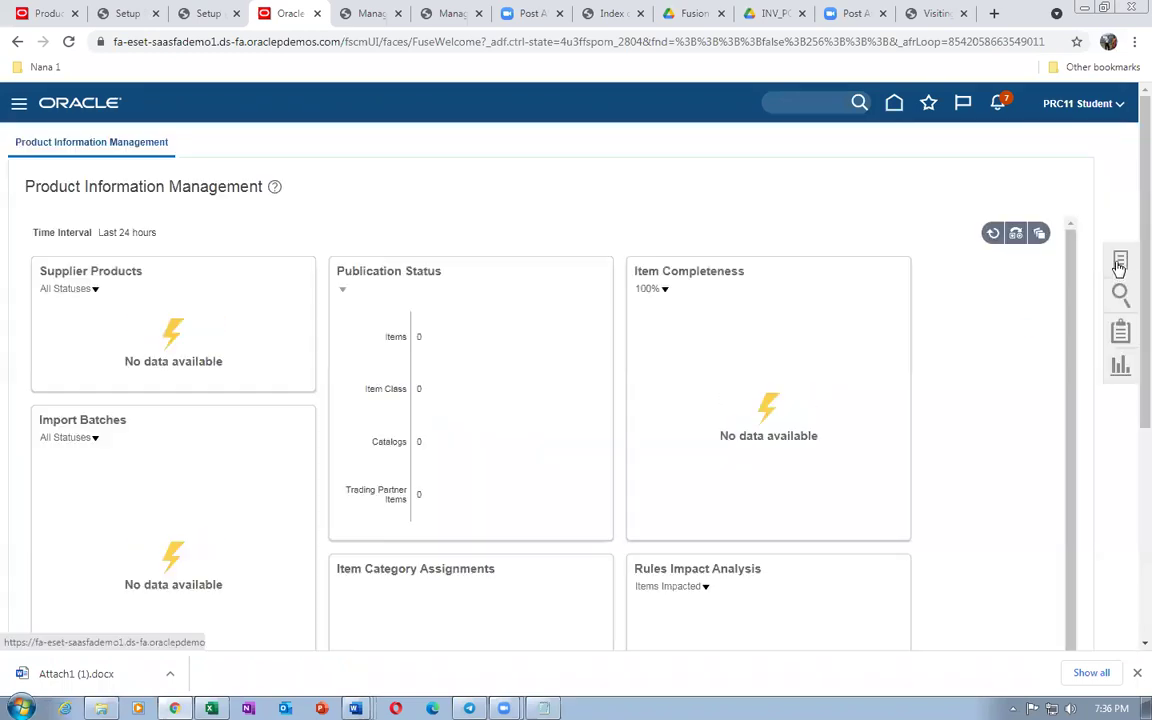
pyautogui.click(1118, 266)
pyautogui.click(1000, 158)
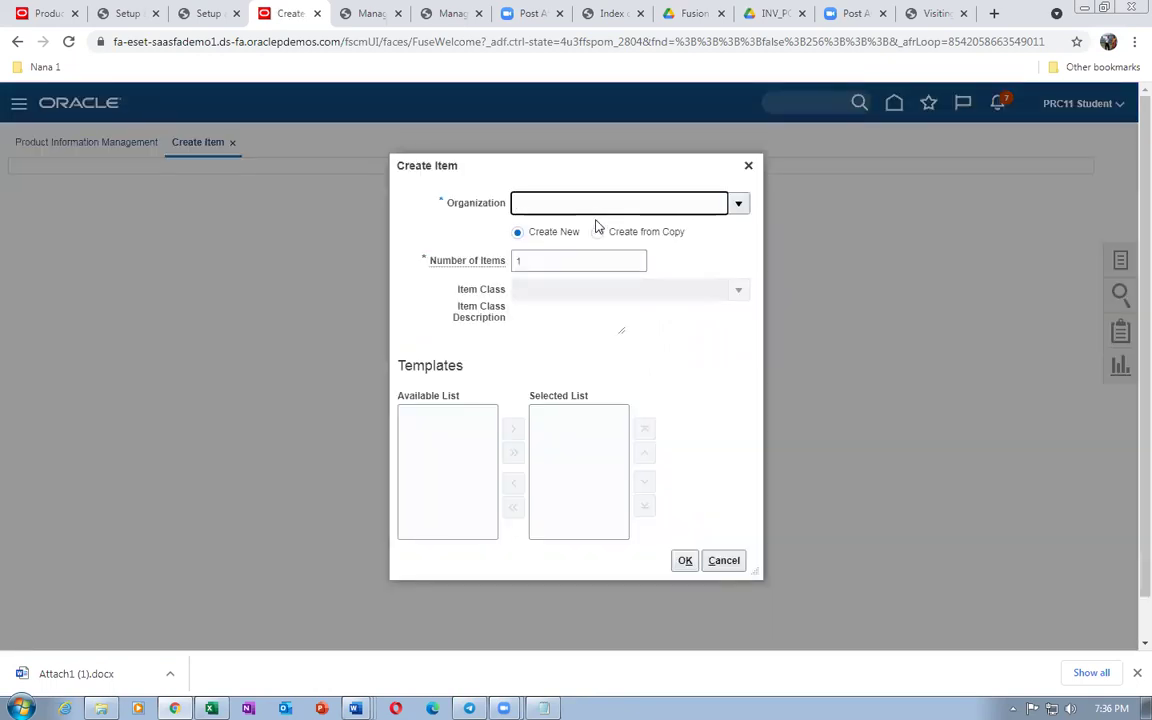
pyautogui.write('000')
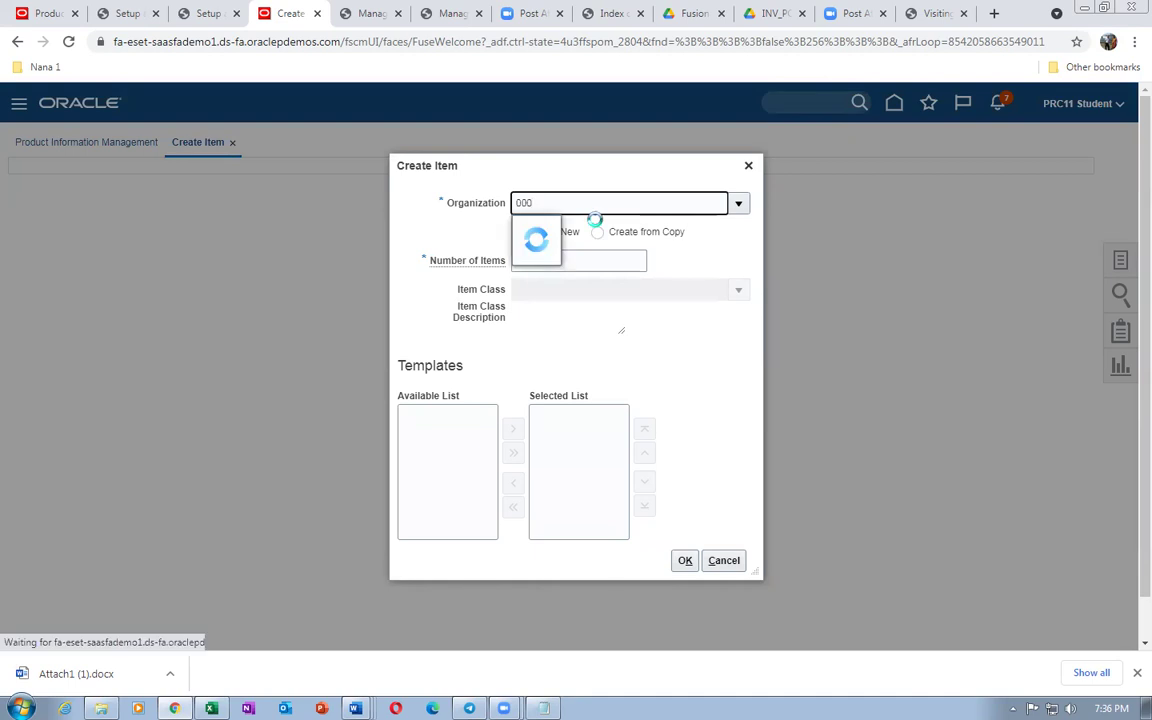
pyautogui.click(560, 229)
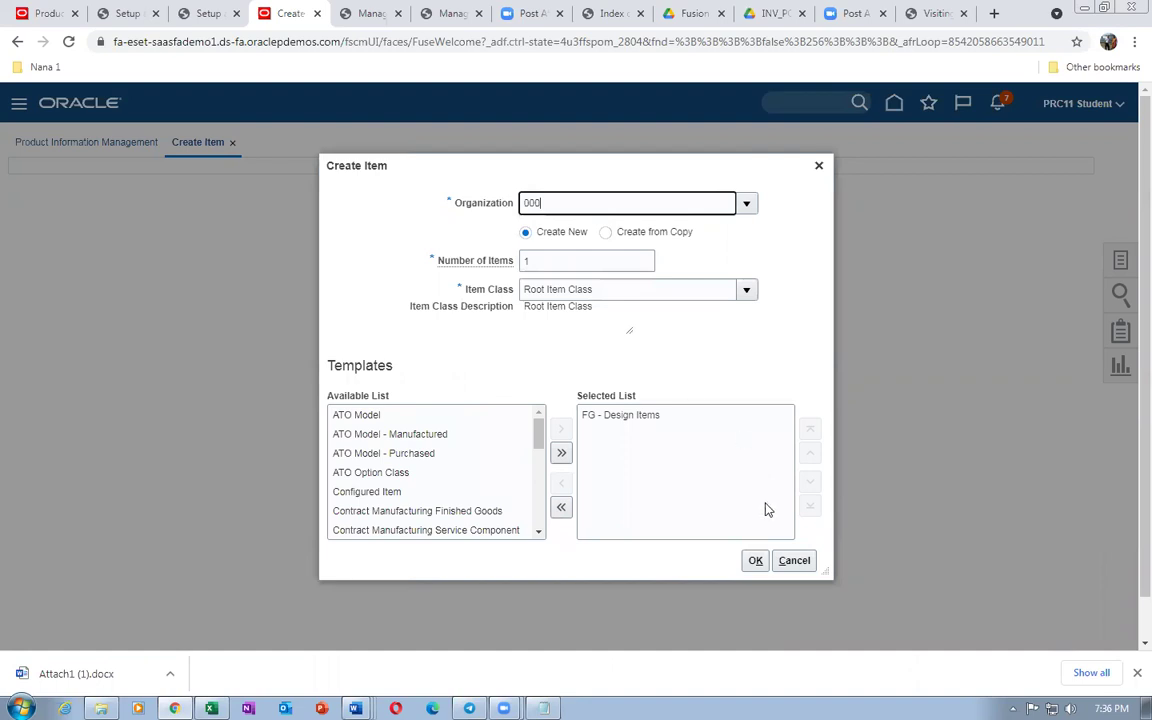
pyautogui.click(755, 561)
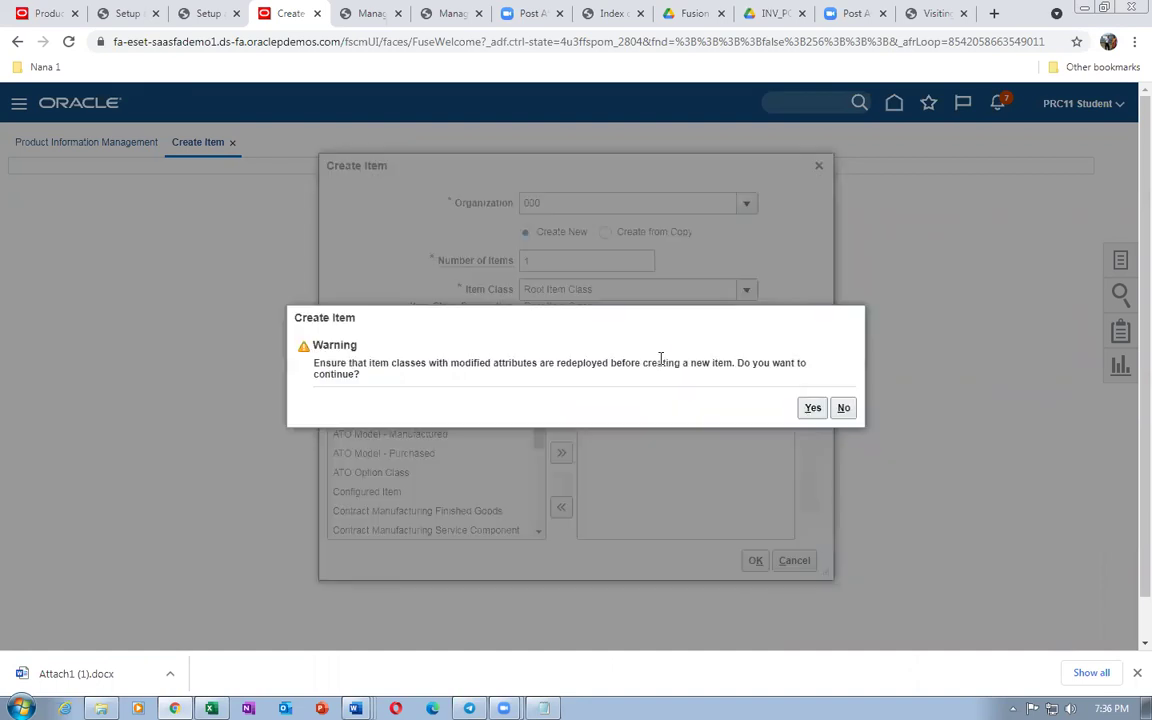
pyautogui.click(813, 408)
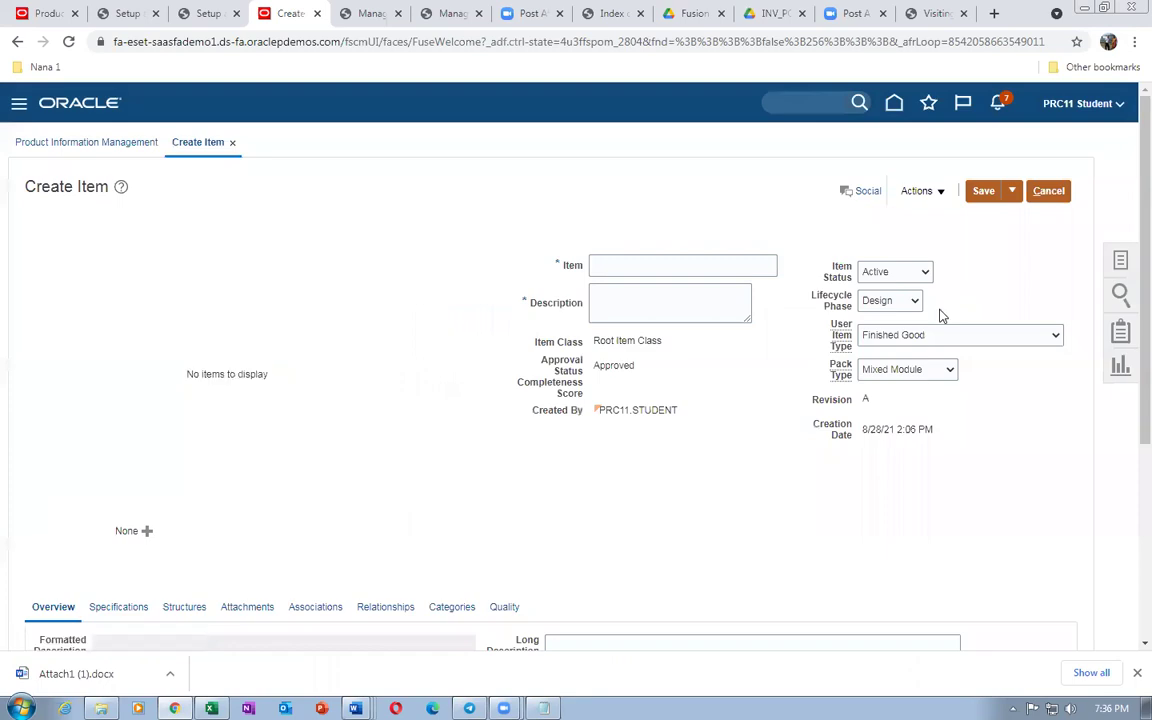
# Enter test1 as both the item name and the description of the new item
pyautogui.click(614, 264)
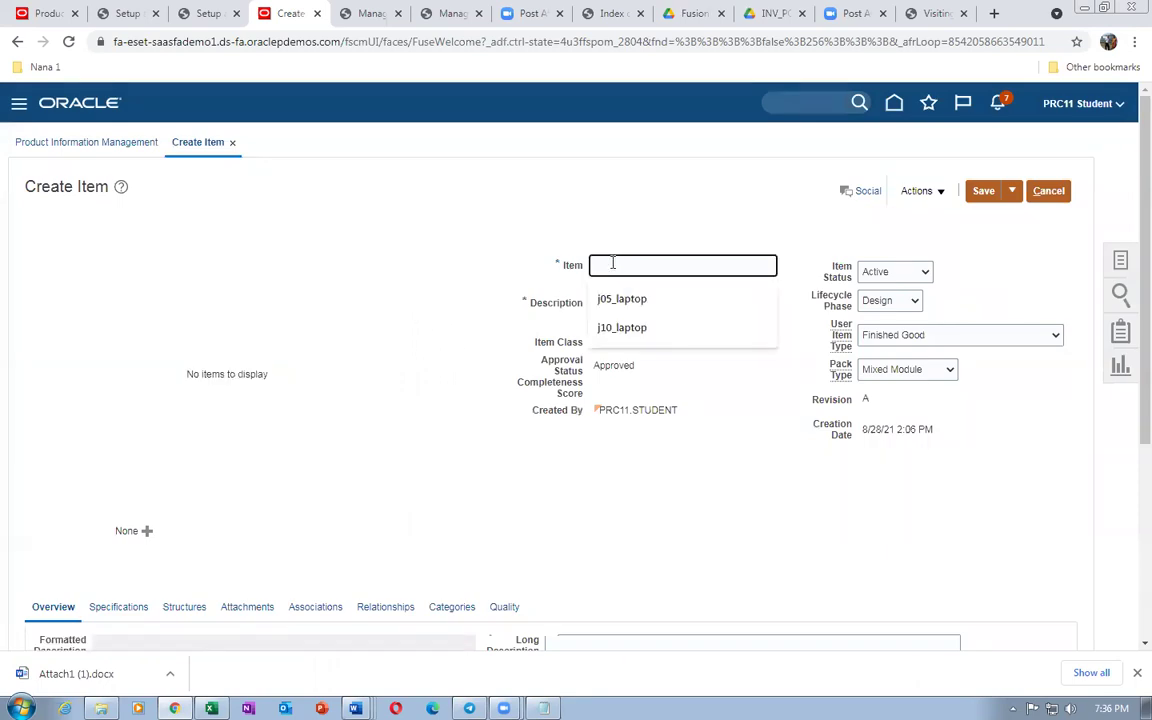
pyautogui.write('j1')
pyautogui.press('BackSpace')
pyautogui.press('BackSpace')
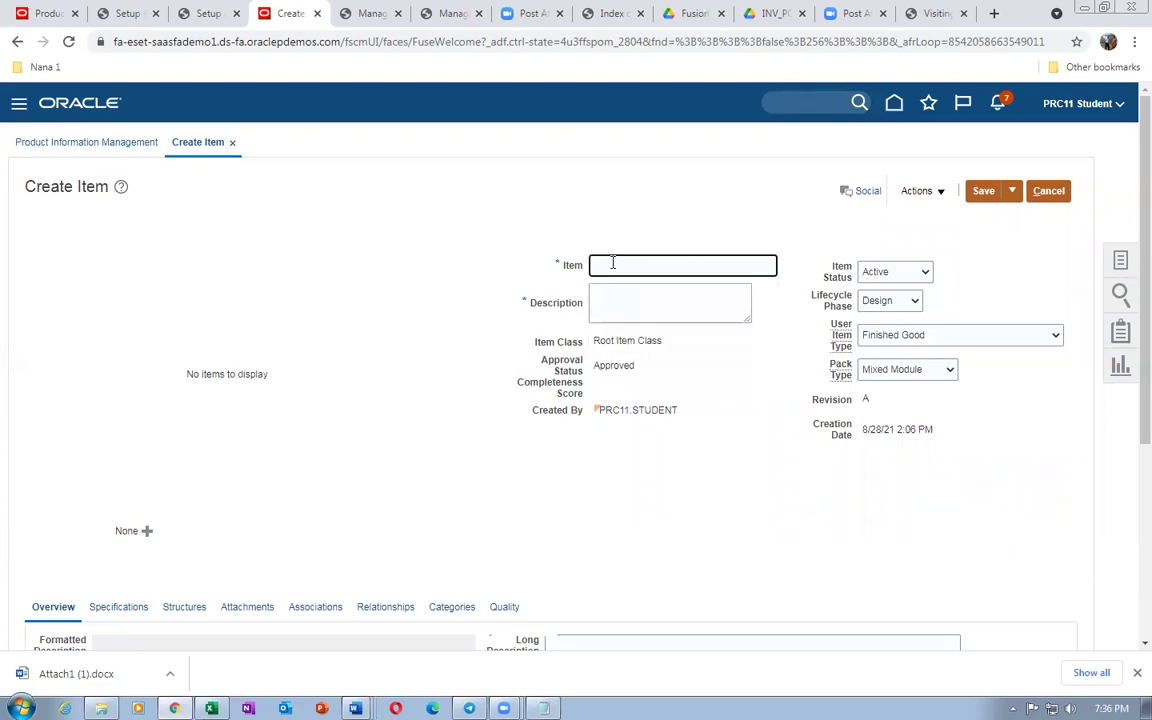
pyautogui.doubleClick(632, 265)
pyautogui.hotkey('ctrl', 'c')
pyautogui.click(625, 313)
pyautogui.hotkey('ctrl', 'v')
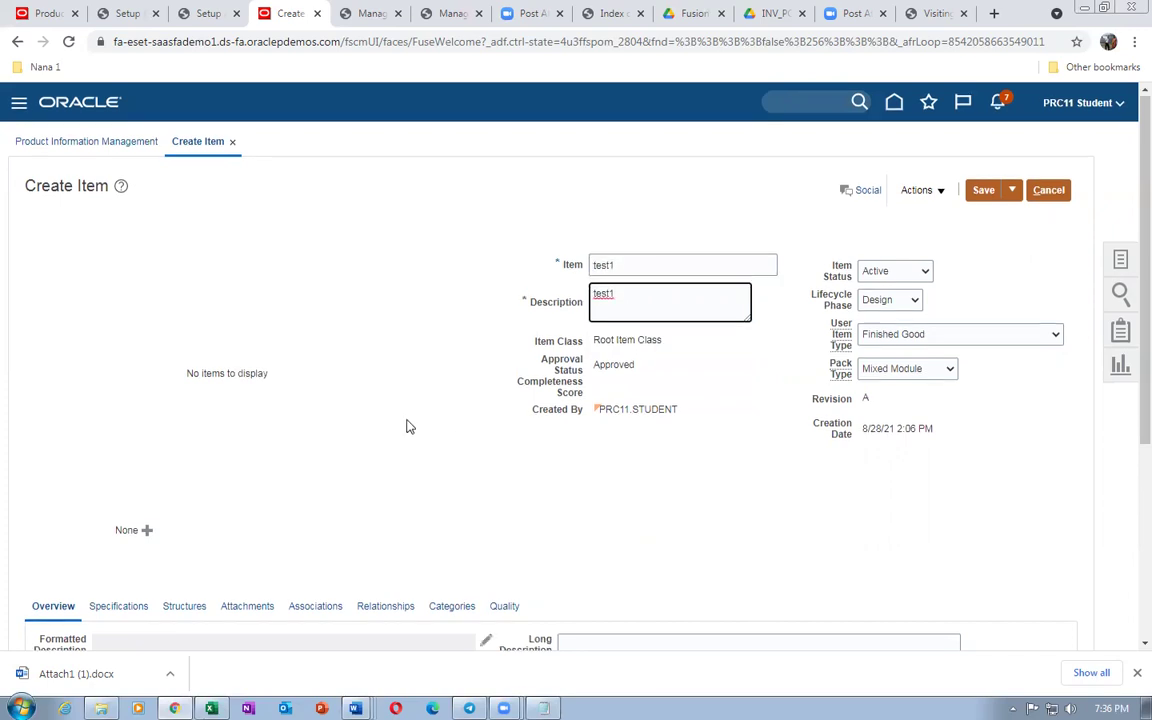
# Associate the test1 item with organization 003 (Chicago)
pyautogui.scroll(-3, 406, 427)
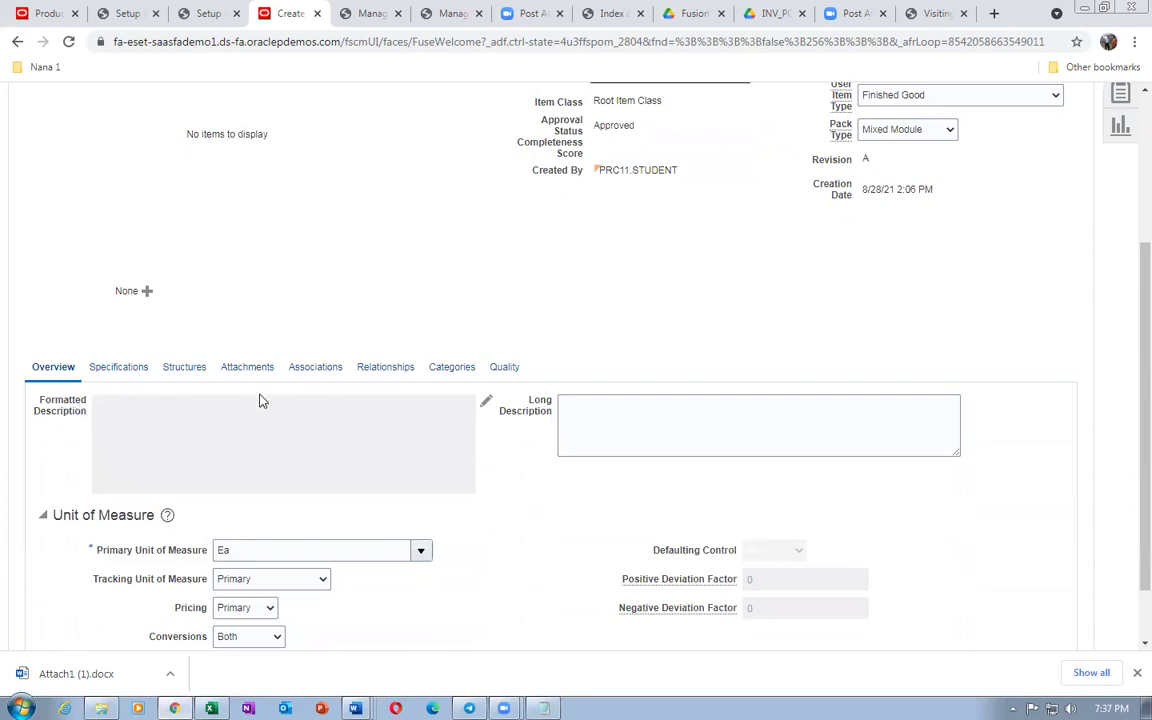
pyautogui.click(315, 367)
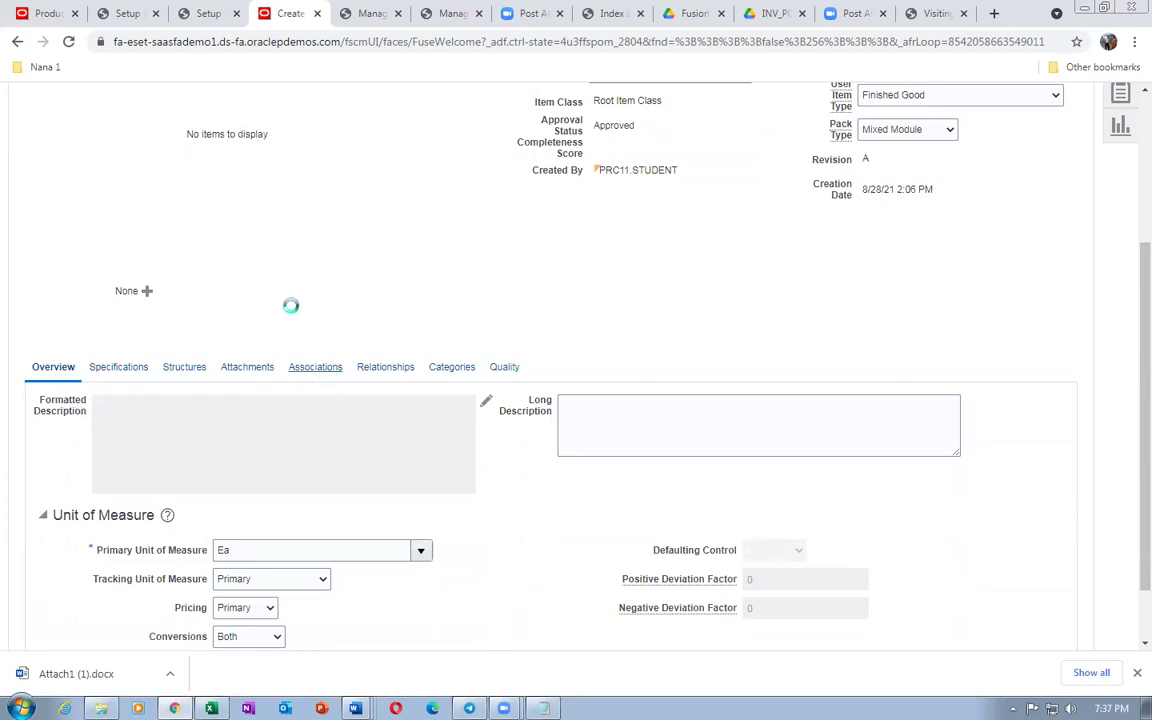
pyautogui.click(60, 491)
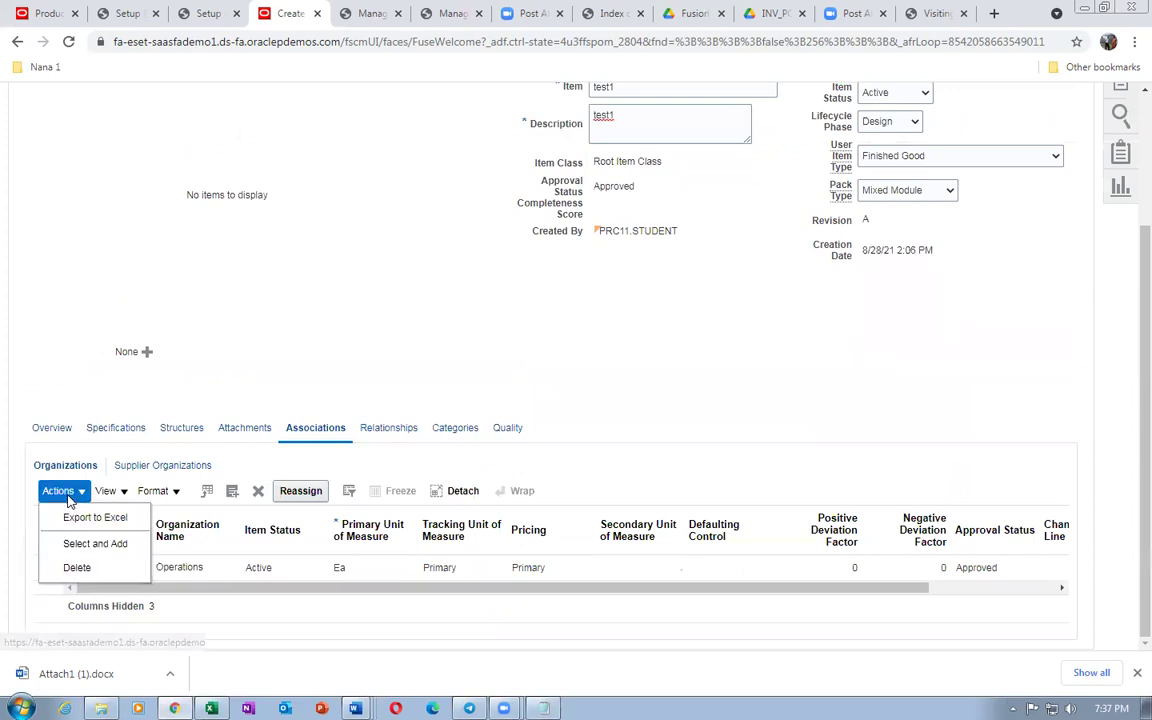
pyautogui.click(78, 542)
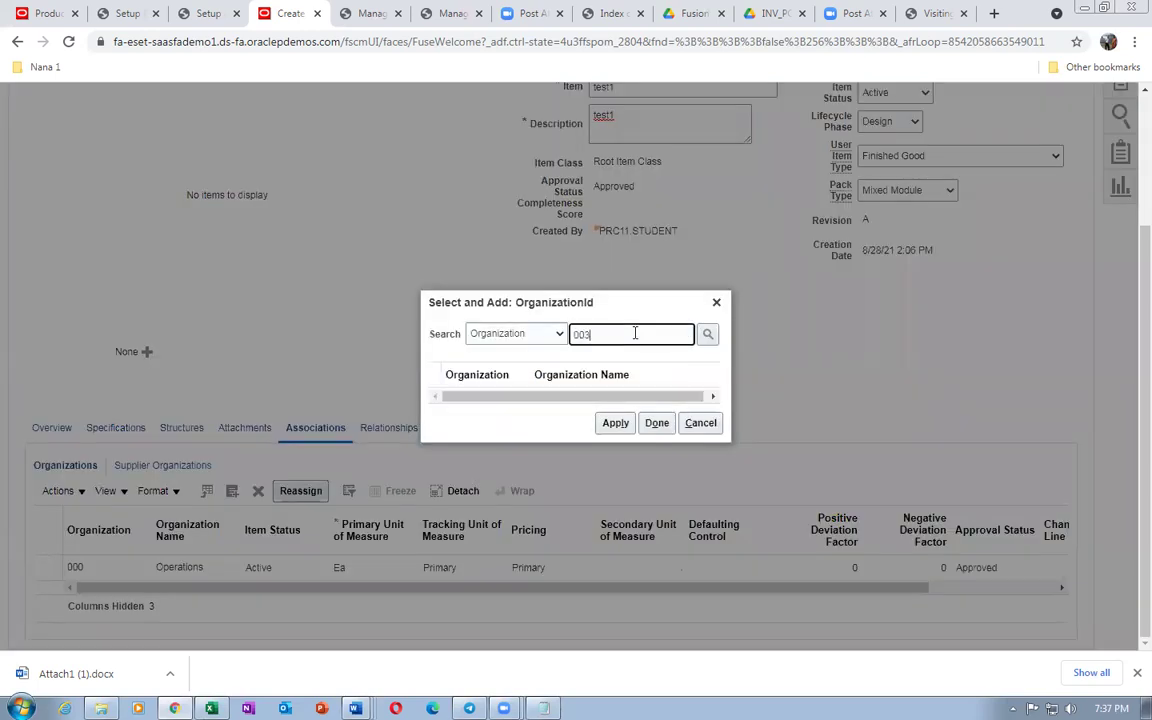
pyautogui.press('Return')
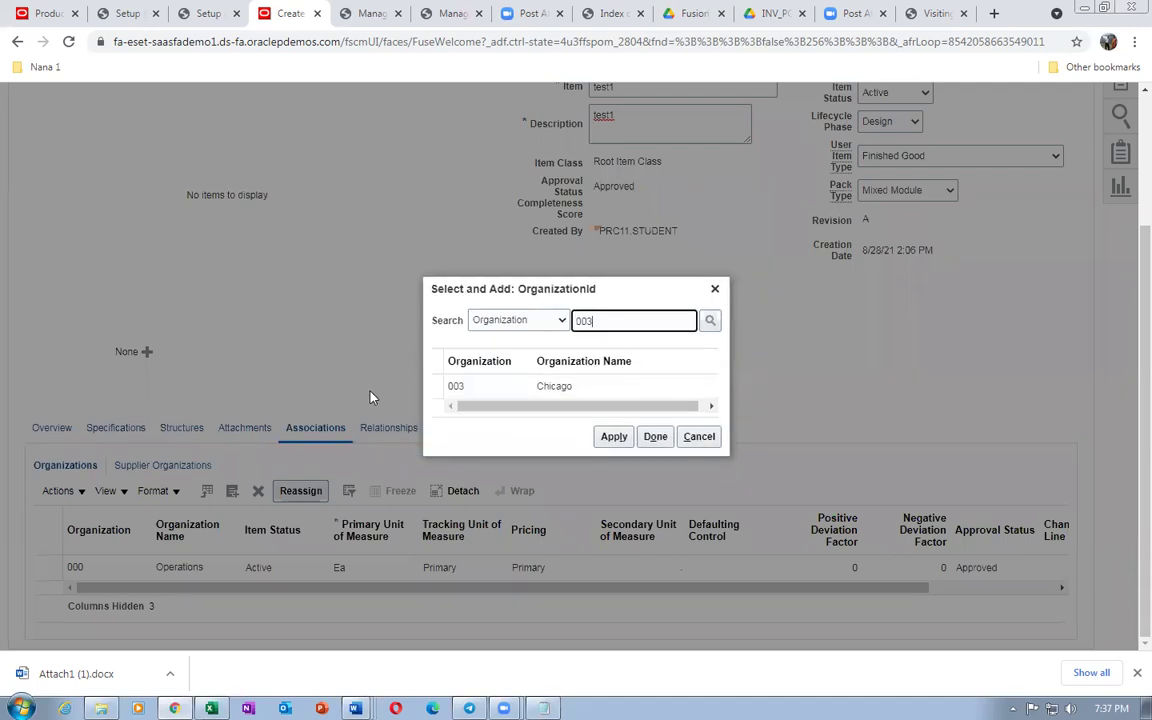
pyautogui.click(432, 386)
pyautogui.click(613, 437)
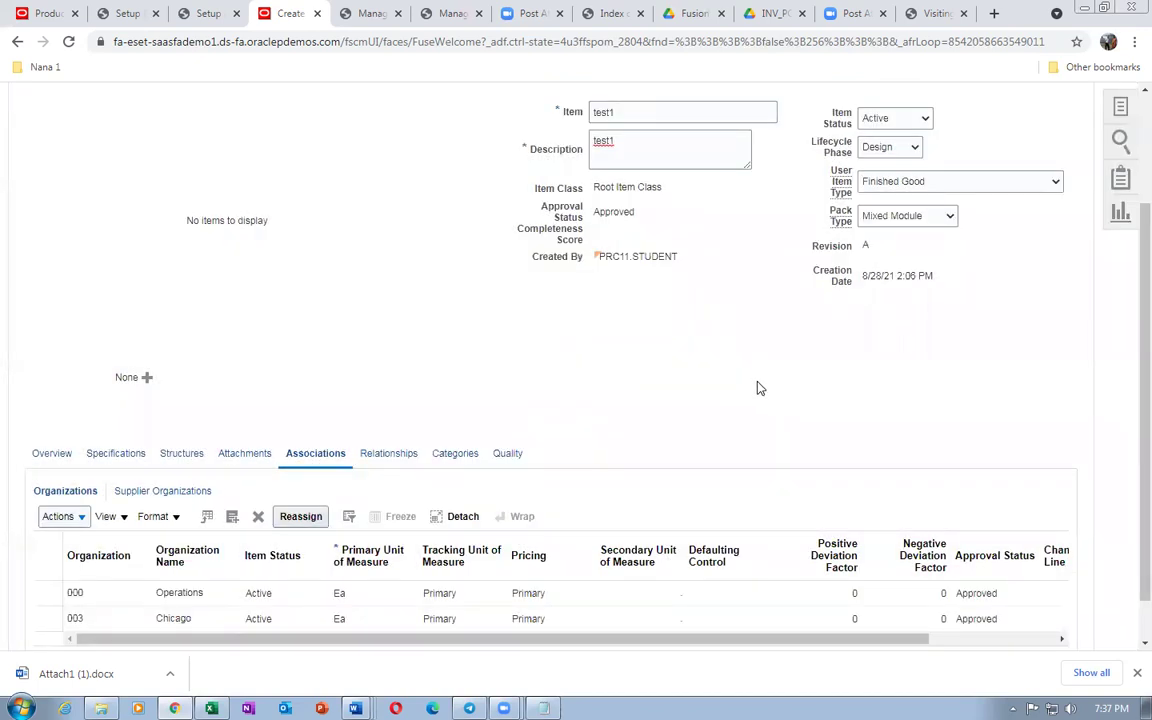
# Save the test1 item and close its creation page
pyautogui.scroll(2, 857, 357)
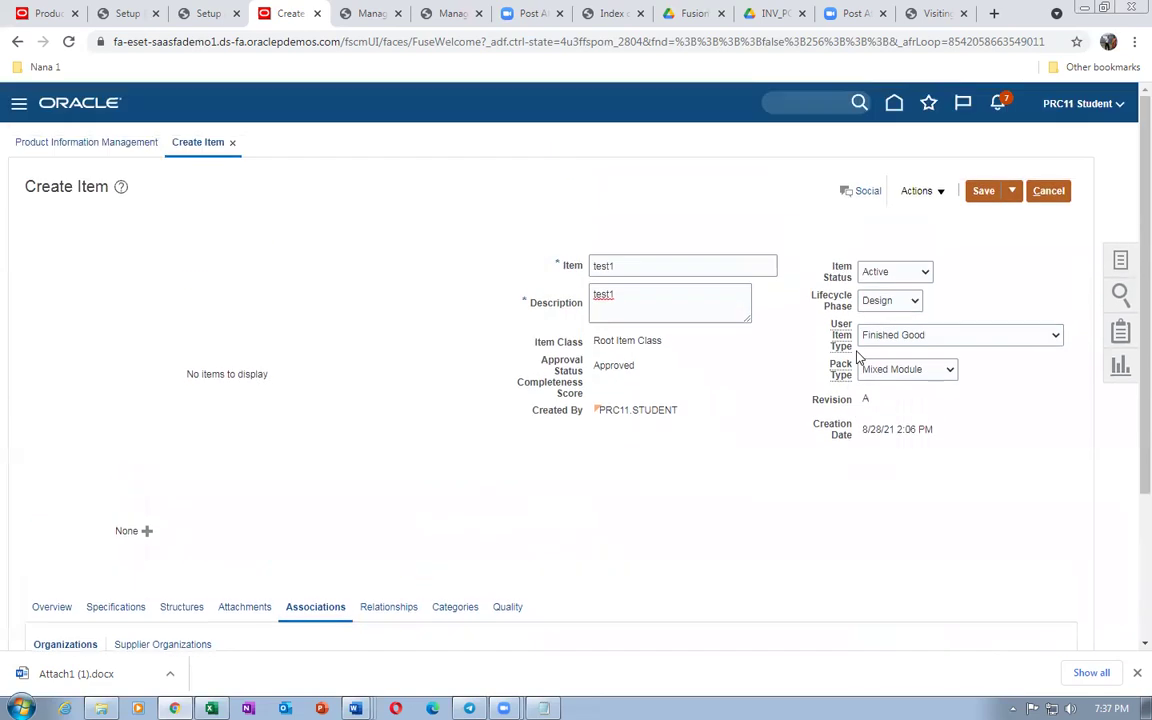
pyautogui.click(1013, 191)
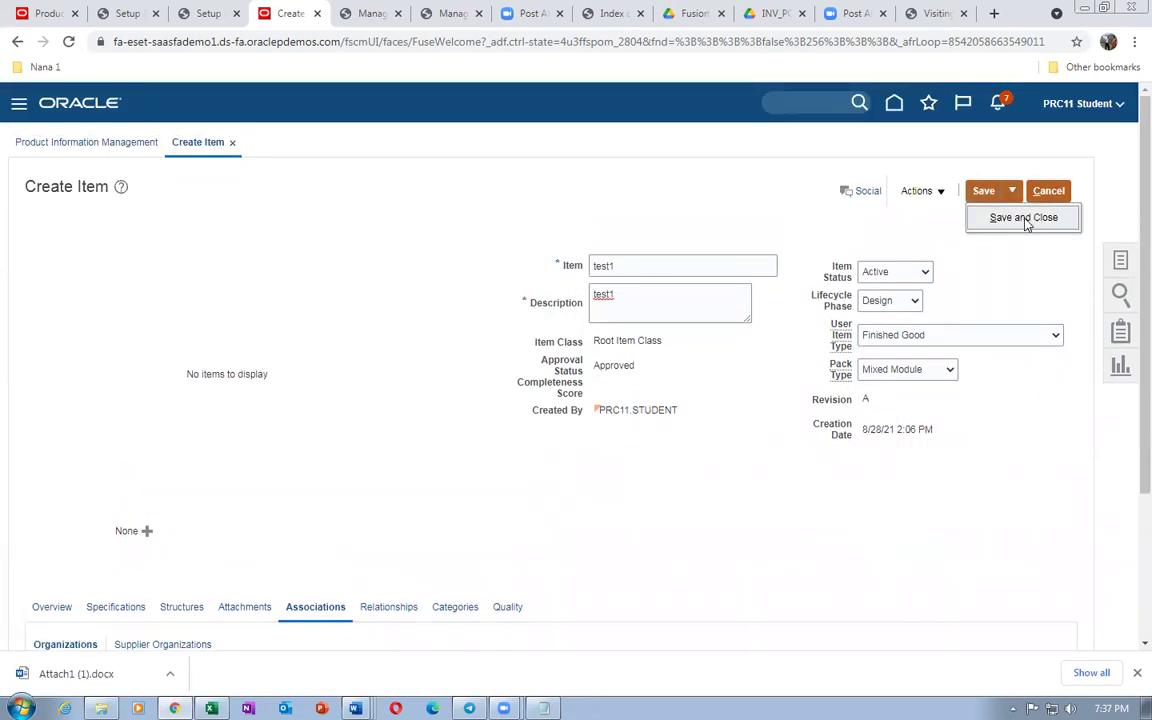
pyautogui.click(1023, 218)
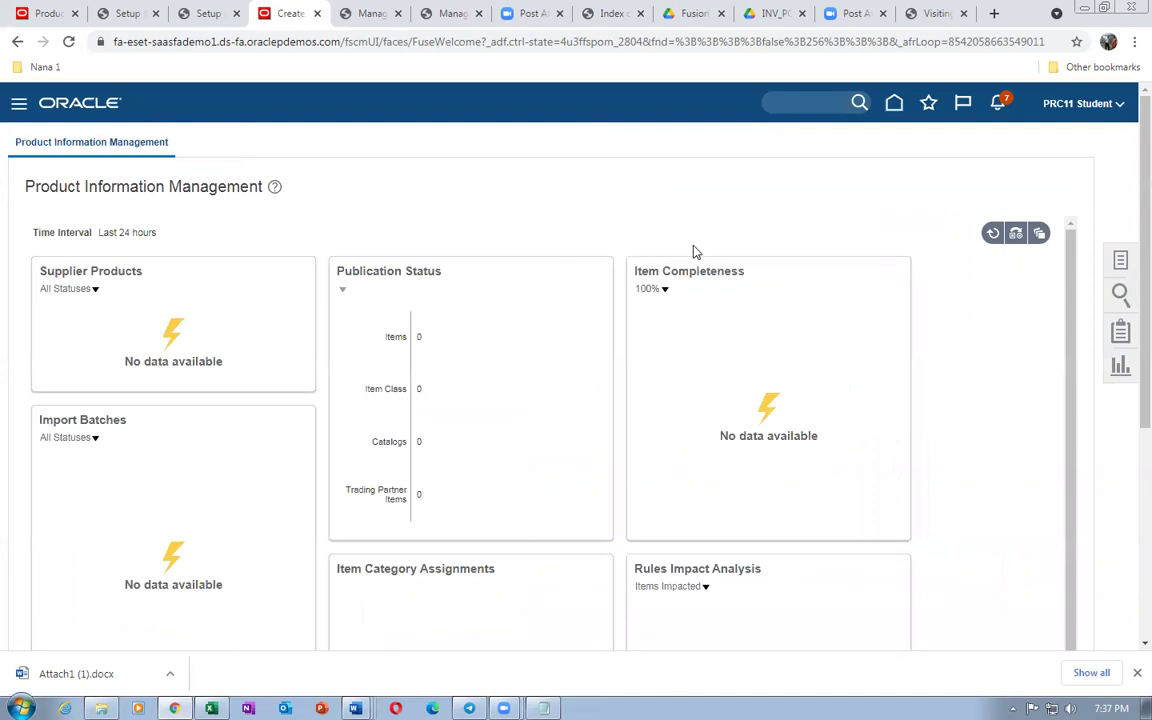
# Go from the home page to the Purchase Requisitions work area under Procurement
pyautogui.click(893, 104)
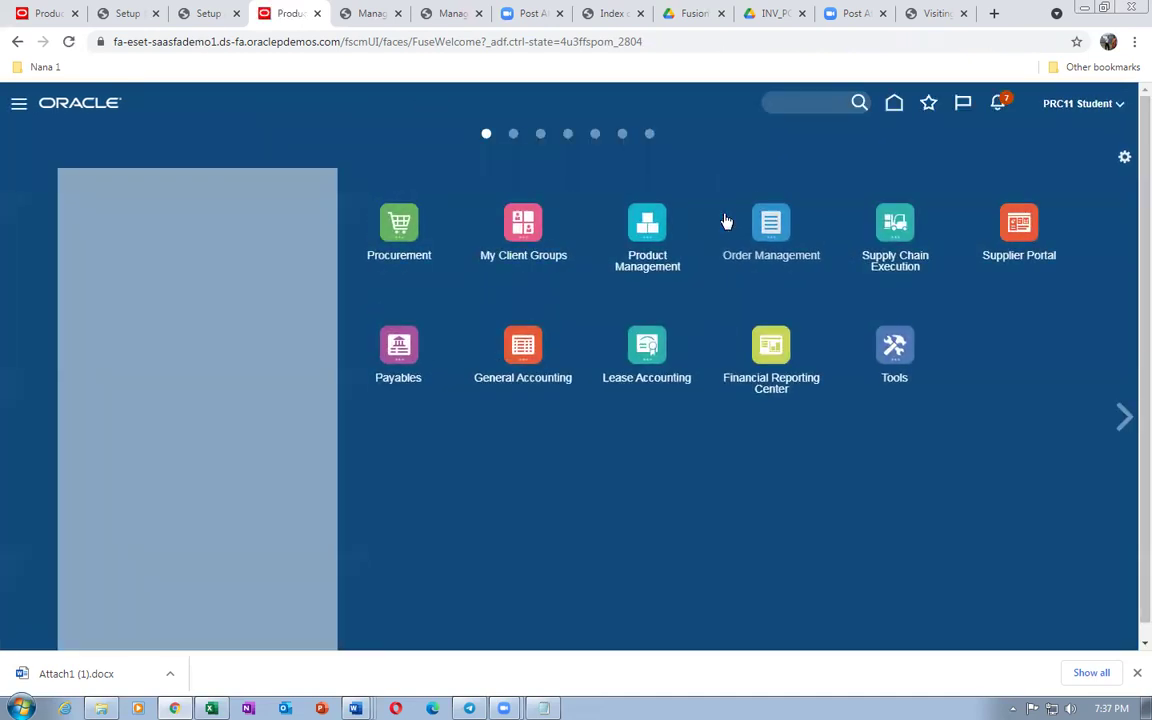
pyautogui.click(390, 226)
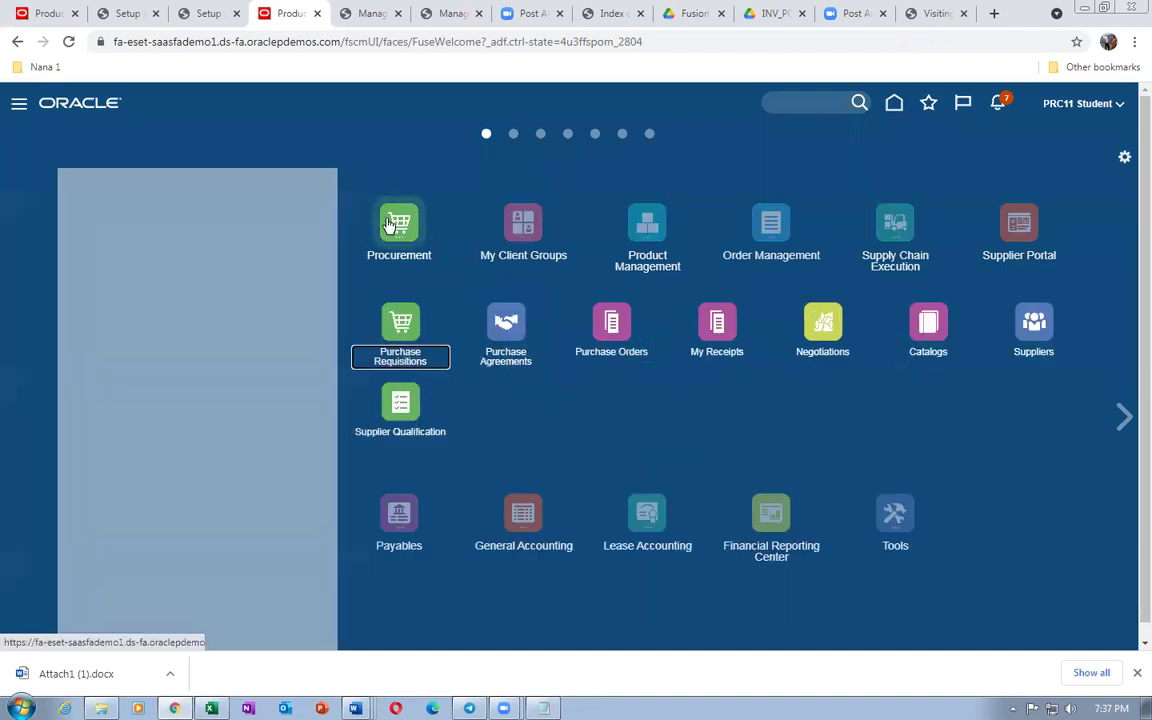
pyautogui.click(485, 366)
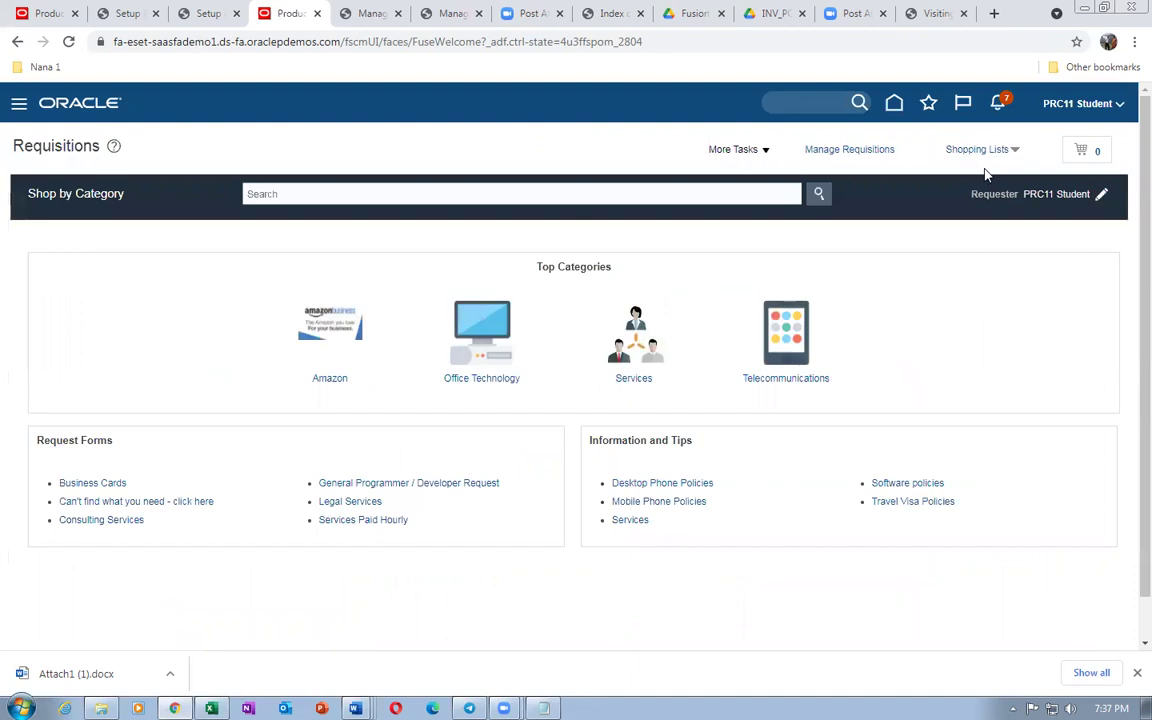
# Review the requisition preferences for US1 Business Unit and save them as they are
pyautogui.click(742, 152)
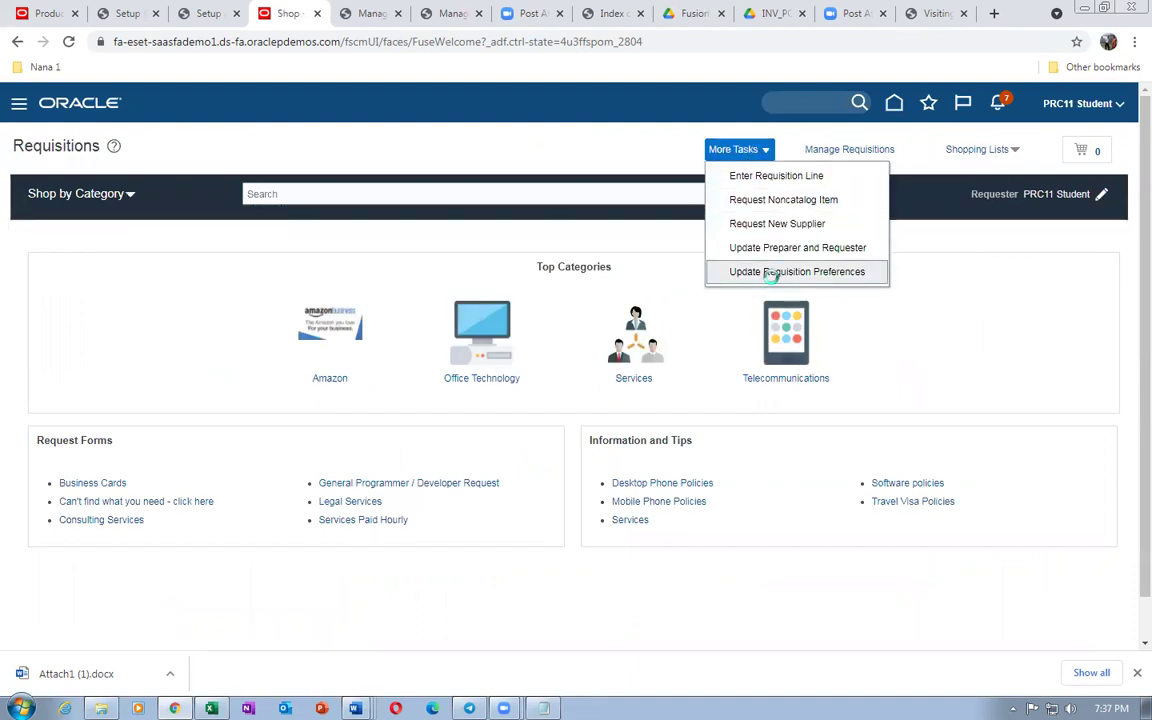
pyautogui.click(770, 274)
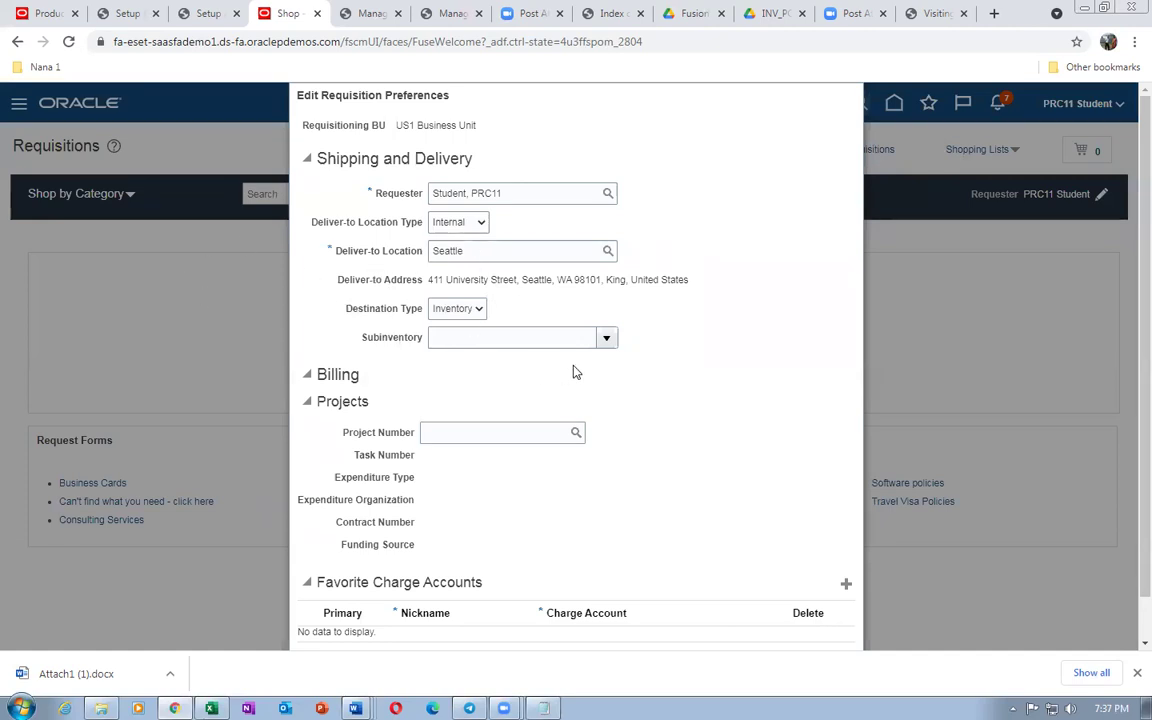
pyautogui.scroll(-1, 573, 373)
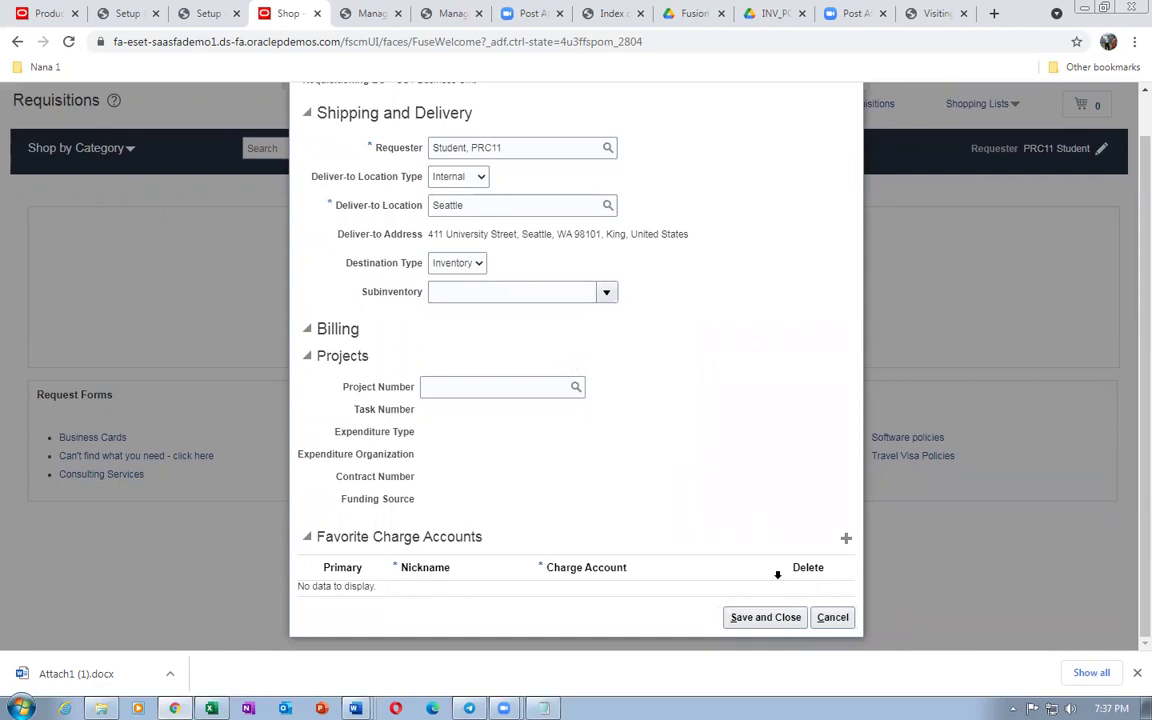
pyautogui.click(778, 619)
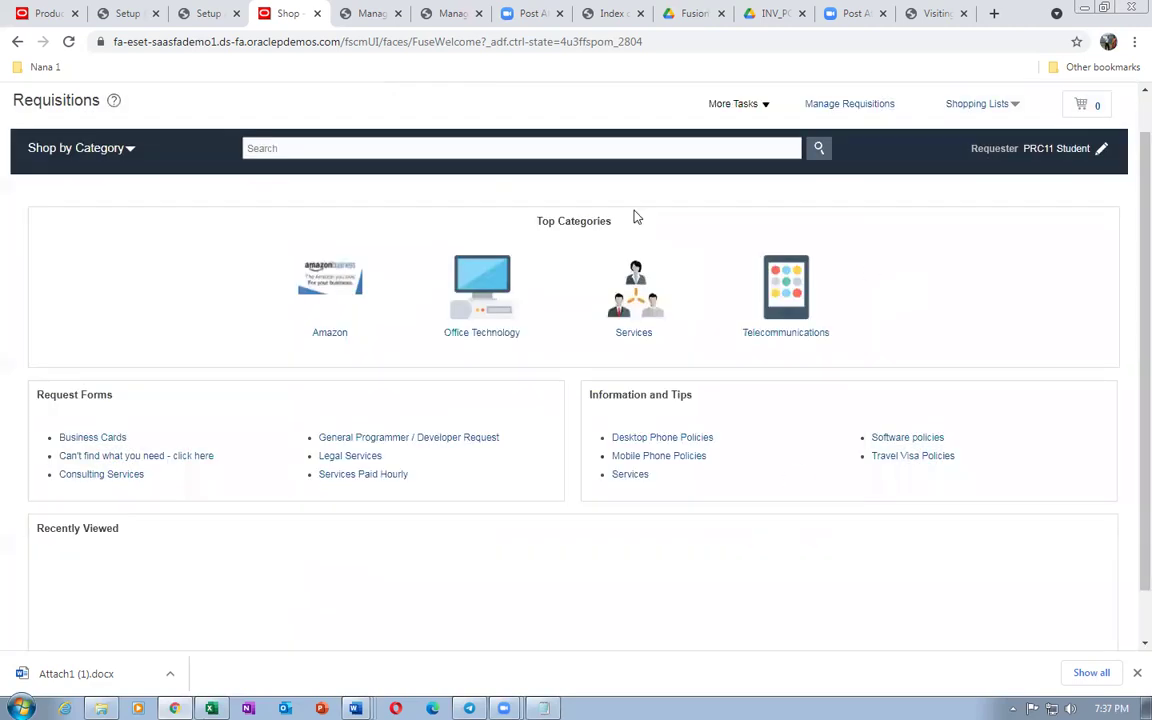
# Open the Enter Requisition Line task and switch to the already open Manage Purchasing Document Approvals page
pyautogui.click(718, 106)
pyautogui.click(739, 139)
pyautogui.click(371, 13)
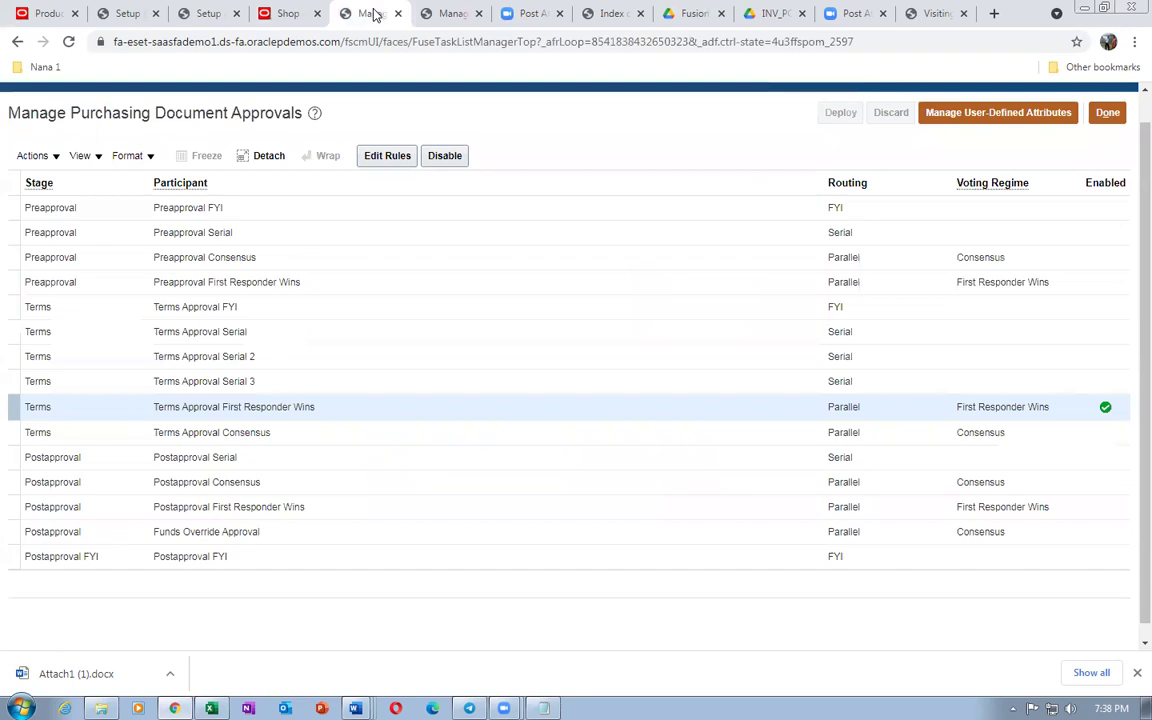
# Leave Manage Catalogs, search the setup tasks for conf%req%bus%funct% and open Configure Requisitioning Business Function
pyautogui.click(448, 14)
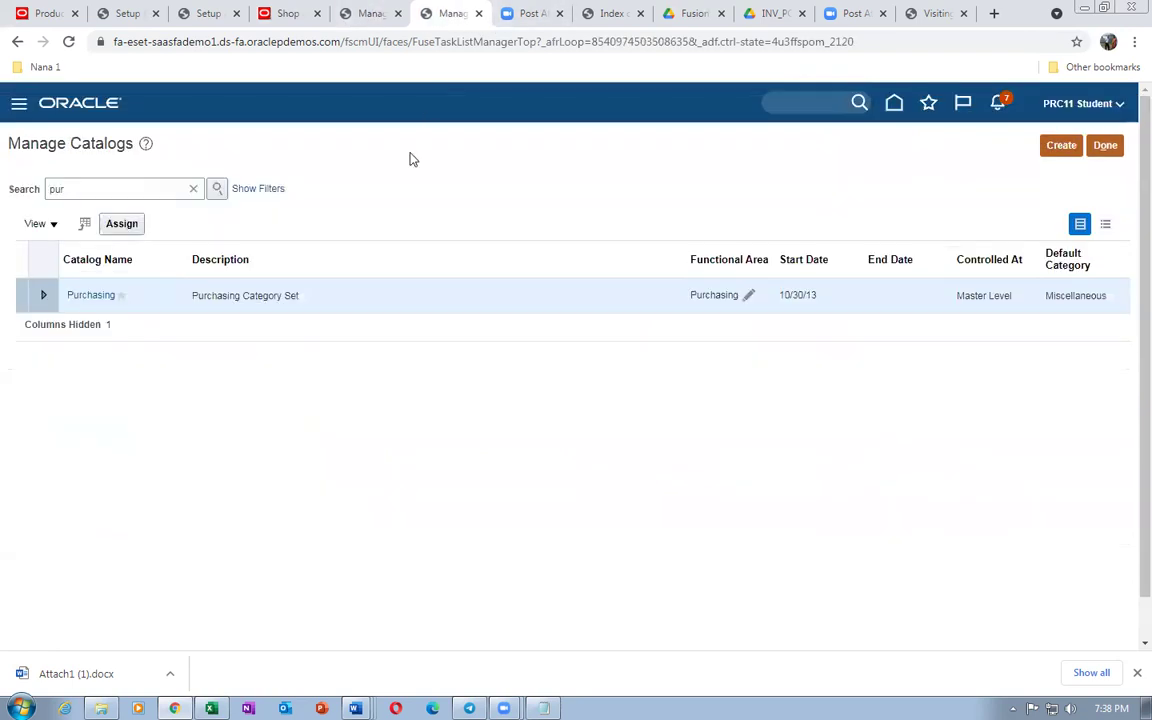
pyautogui.click(1105, 146)
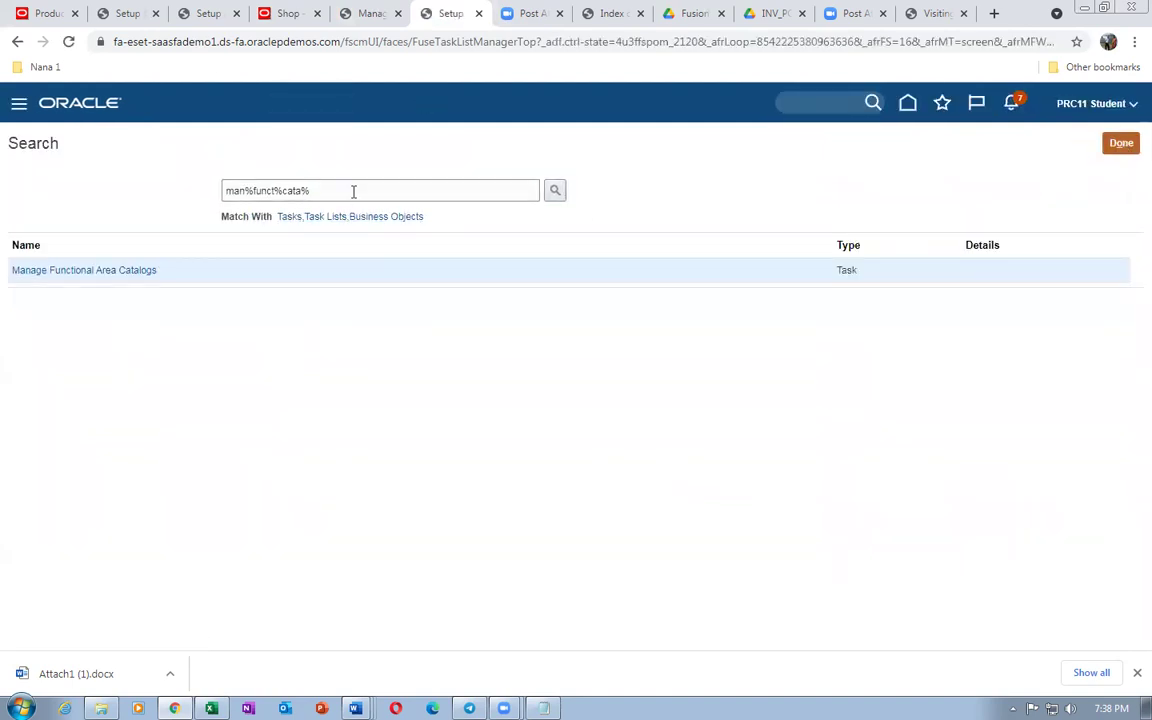
pyautogui.write('conf%req%b')
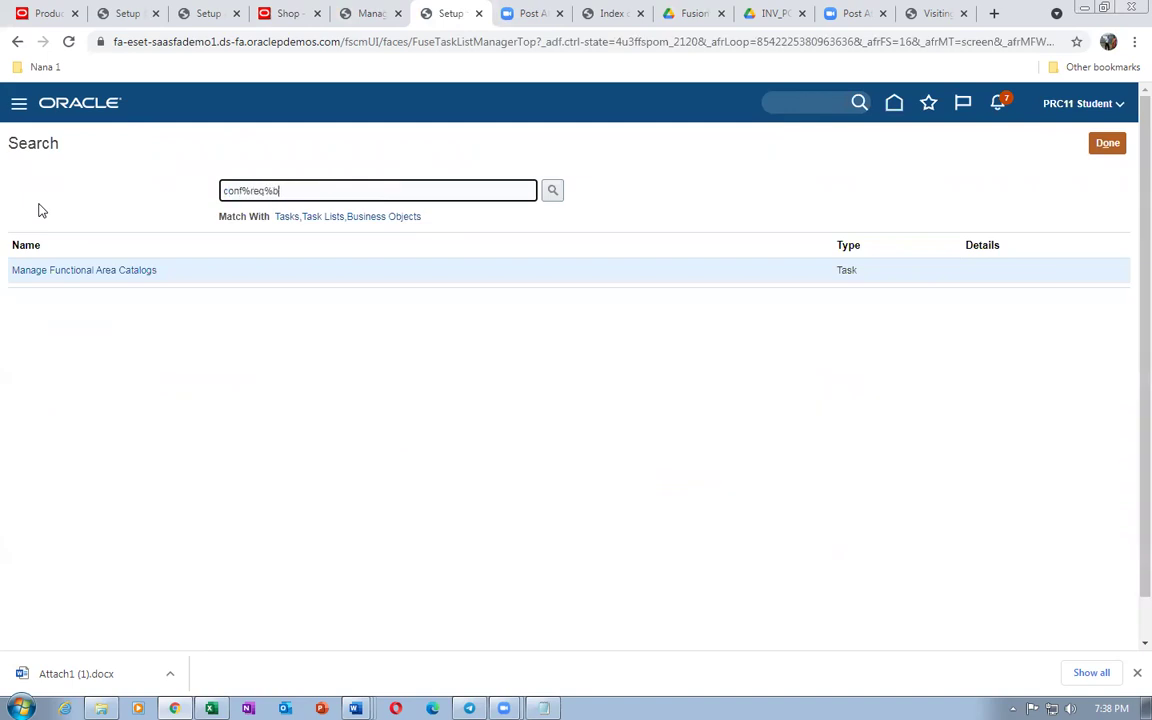
pyautogui.write('us%funct%')
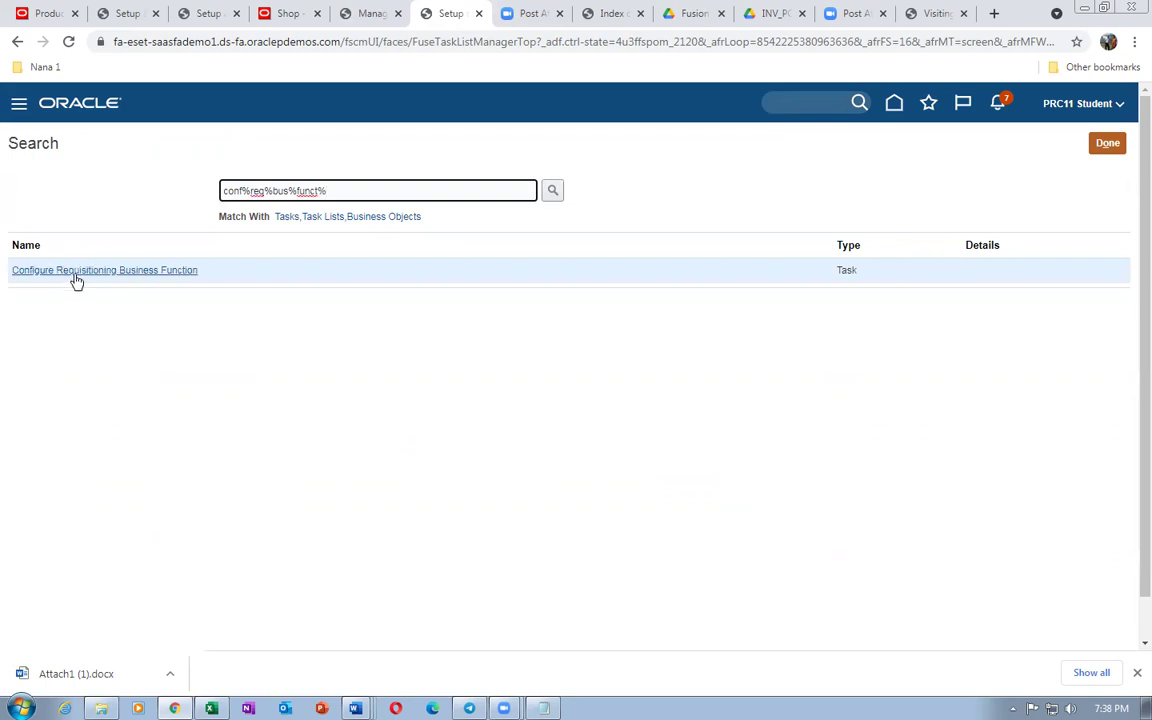
pyautogui.click(75, 277)
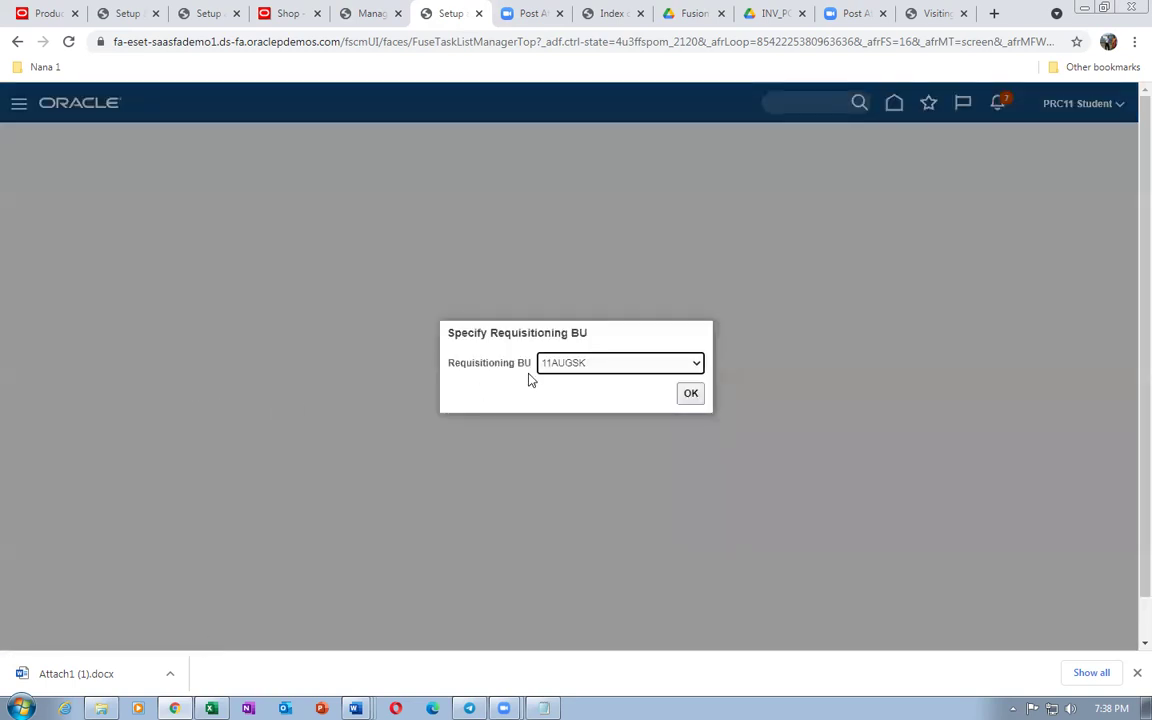
# Specify US1 Business Unit as the requisitioning BU and open its requisitioning configuration at the Default Deliver-to Organization
pyautogui.click(571, 366)
pyautogui.moveTo(698, 436); pyautogui.dragTo(727, 607)
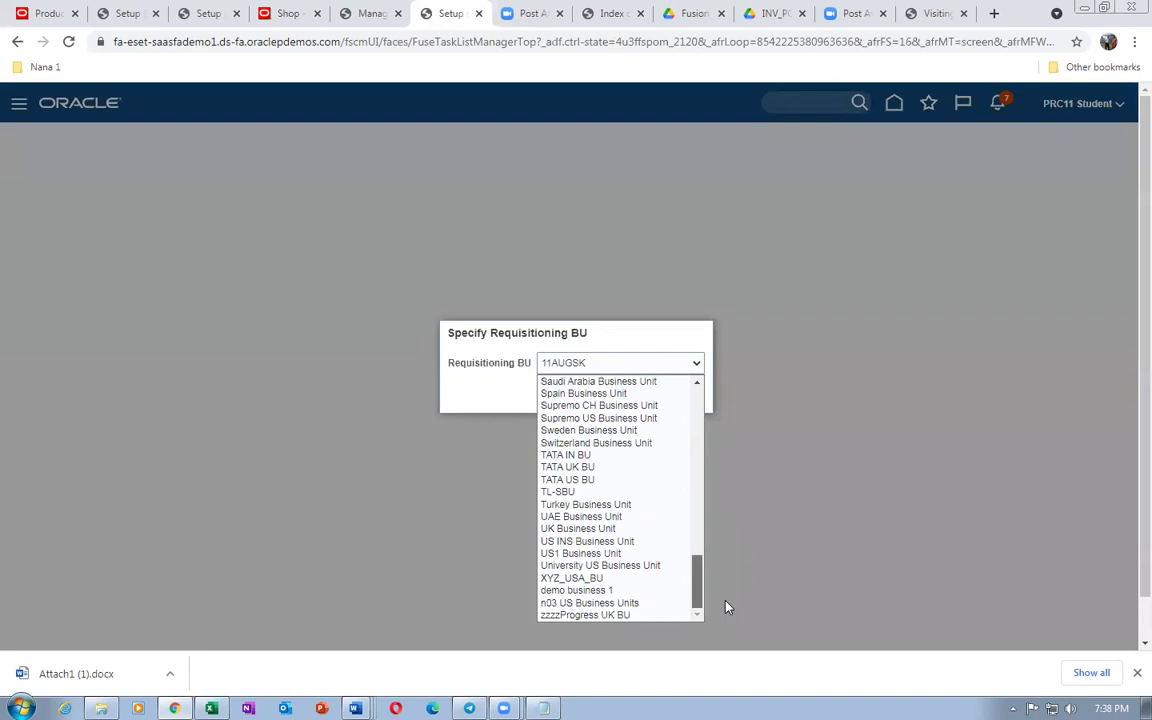
pyautogui.click(575, 562)
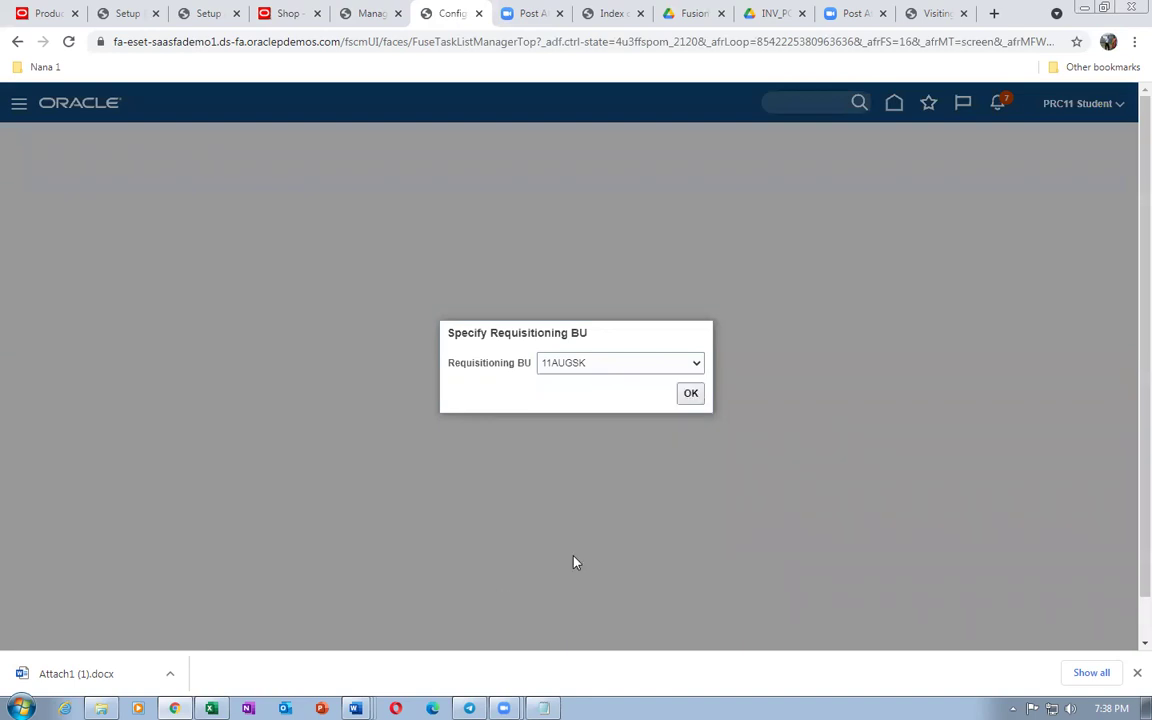
pyautogui.click(688, 395)
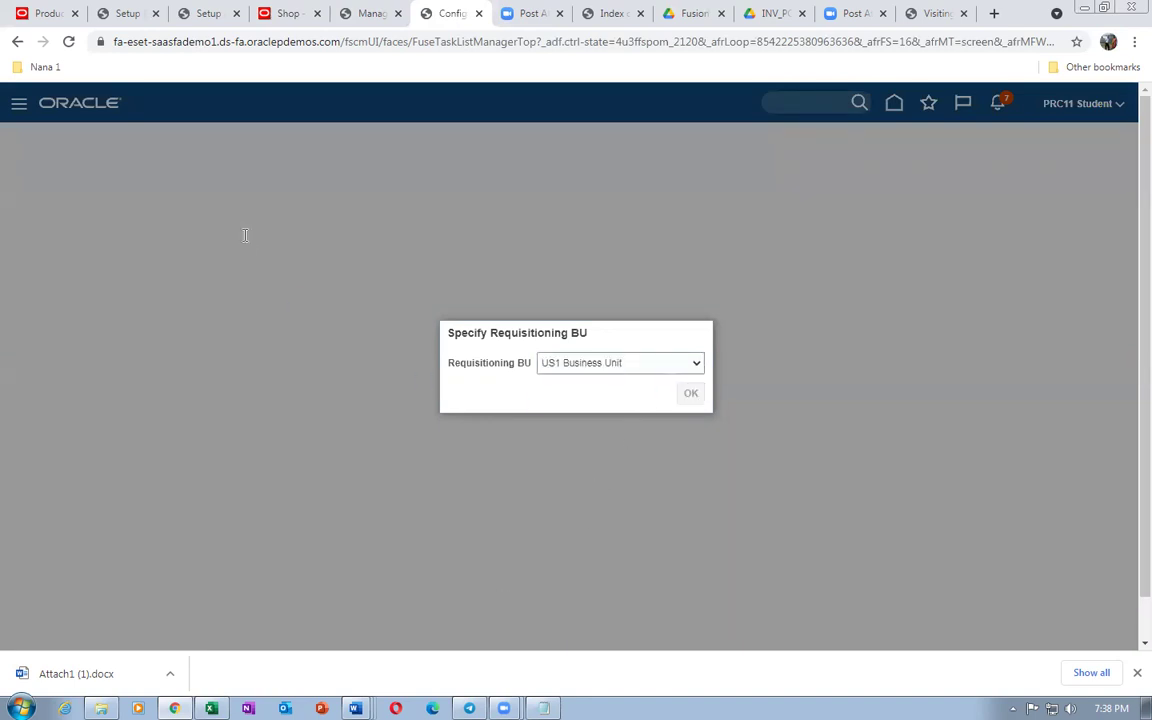
pyautogui.doubleClick(257, 236)
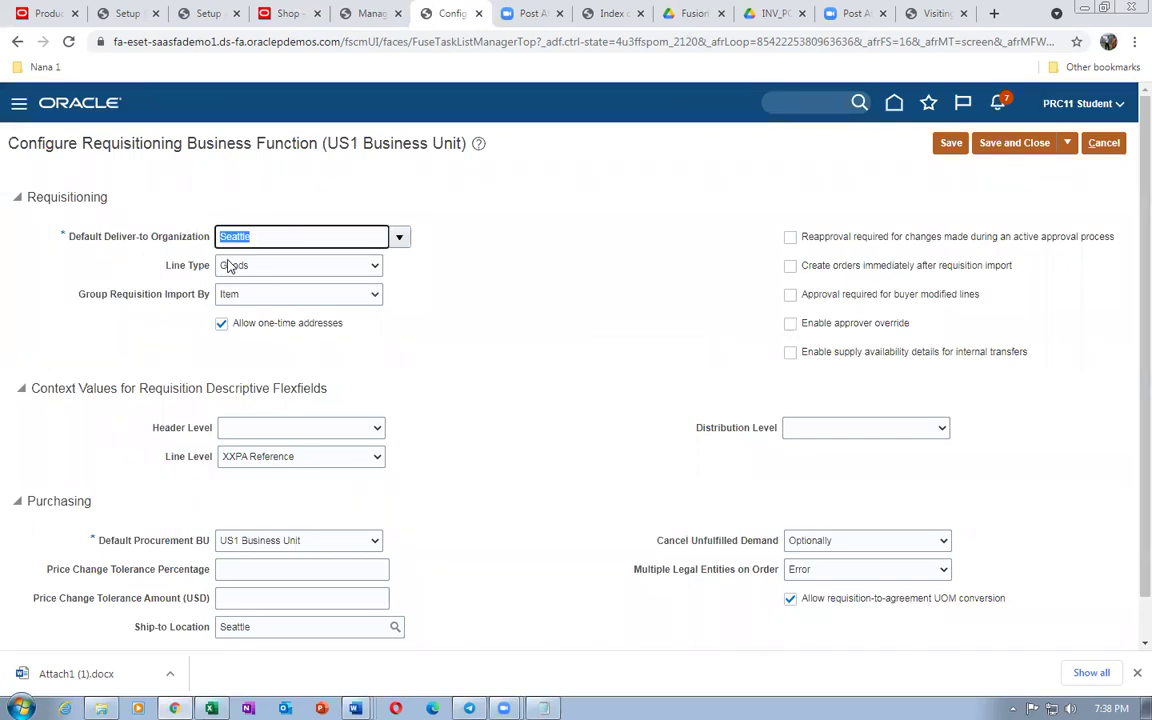
# Try to look up item test1 for the requisition line, and cancel the item search
pyautogui.click(283, 22)
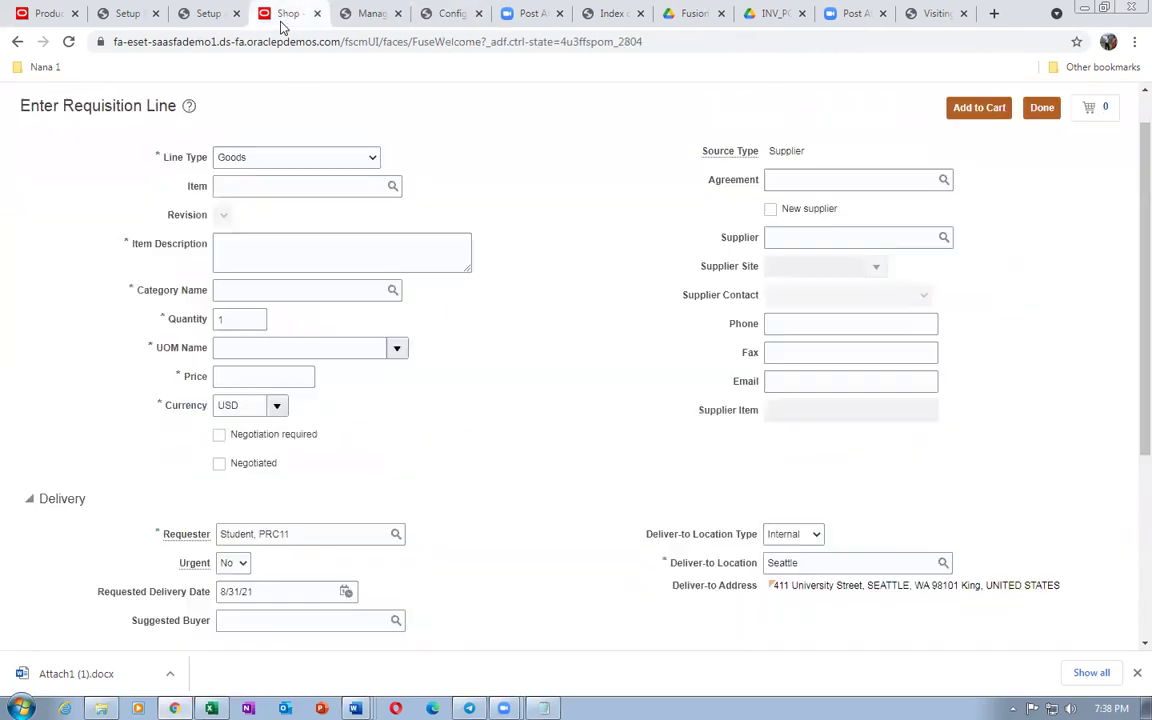
pyautogui.click(296, 185)
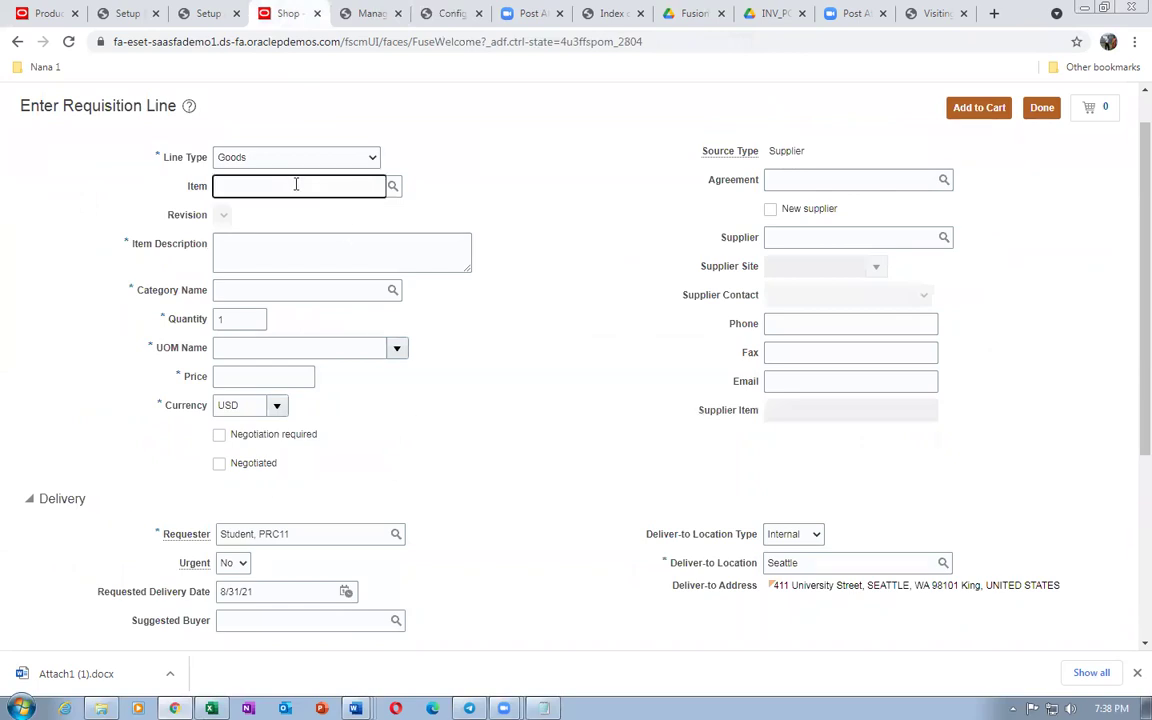
pyautogui.press('Tab')
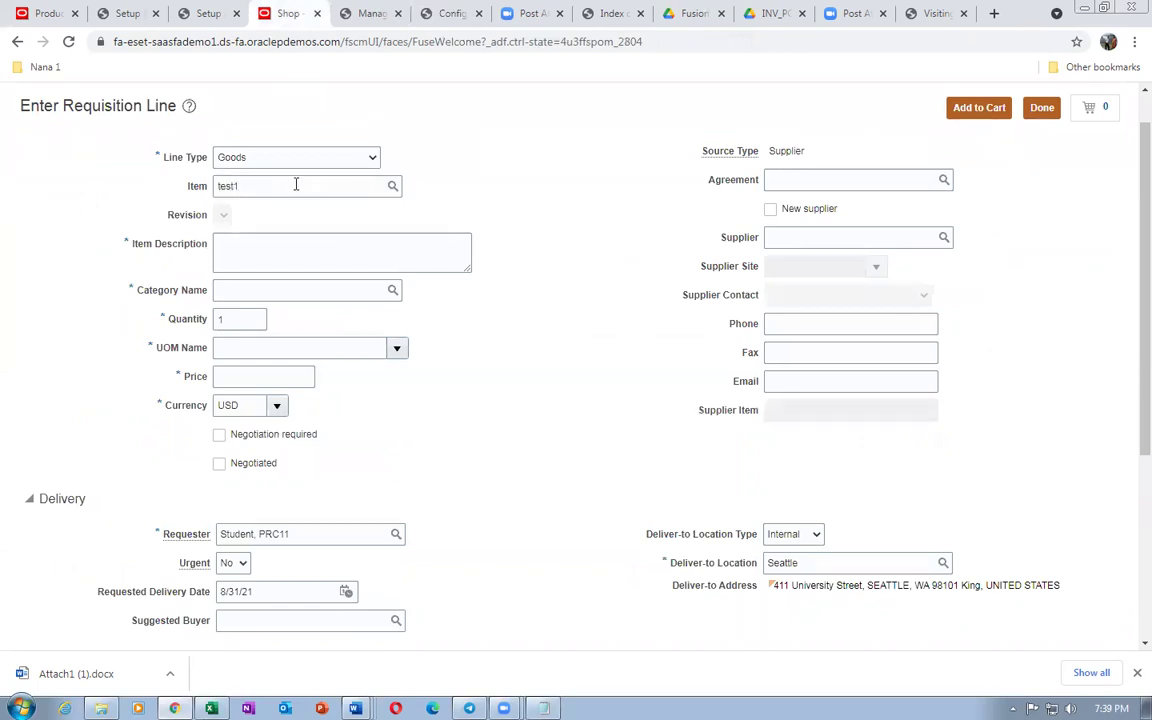
pyautogui.click(495, 335)
pyautogui.press('Tab')
pyautogui.click(725, 394)
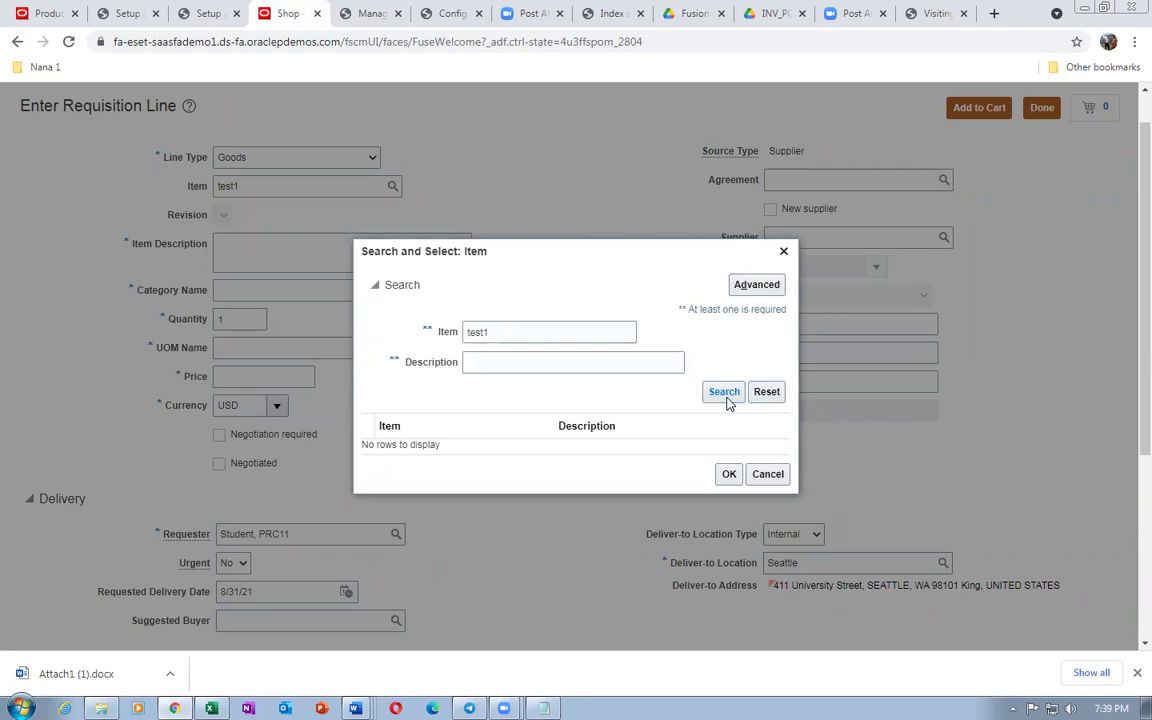
pyautogui.click(768, 474)
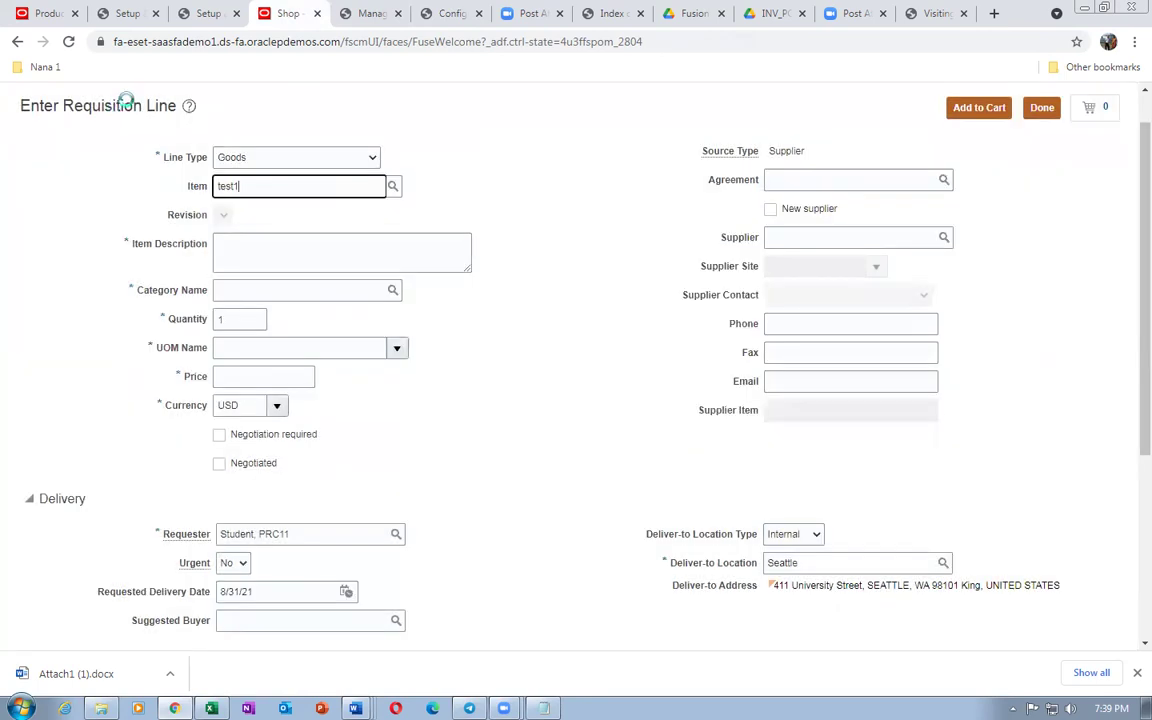
# Set the Default Deliver-to Organization of US1 Business Unit to Chicago, and save and close the configuration
pyautogui.click(365, 14)
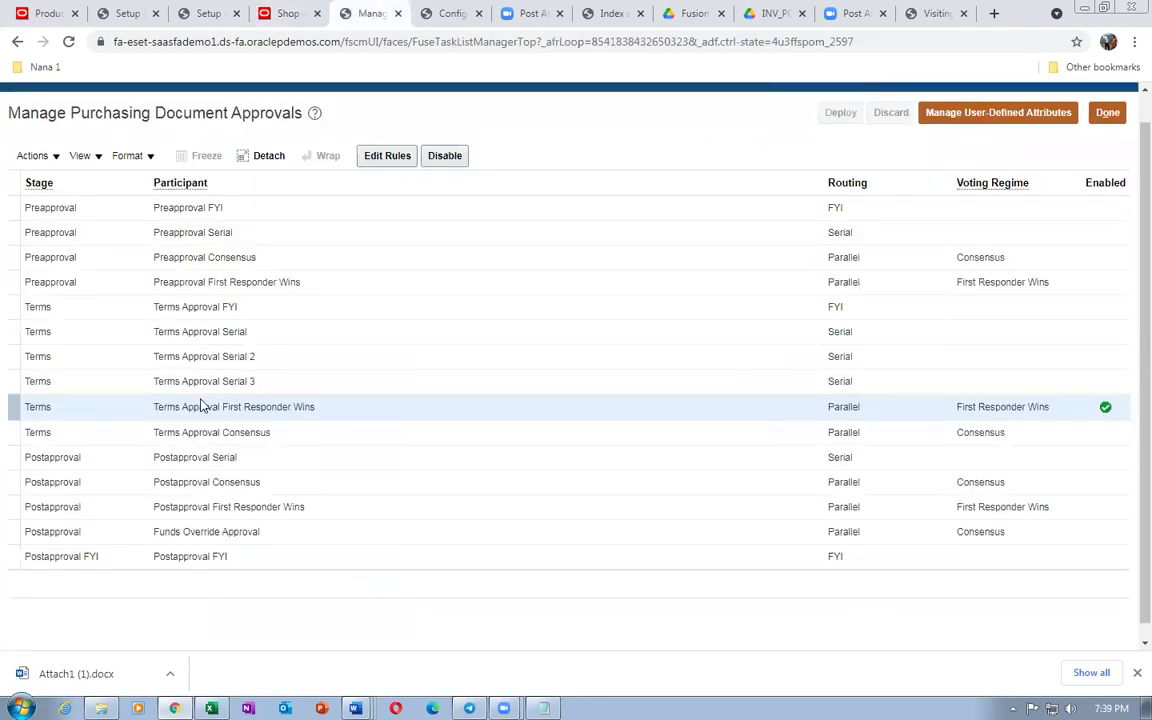
pyautogui.click(449, 16)
pyautogui.write('Chi')
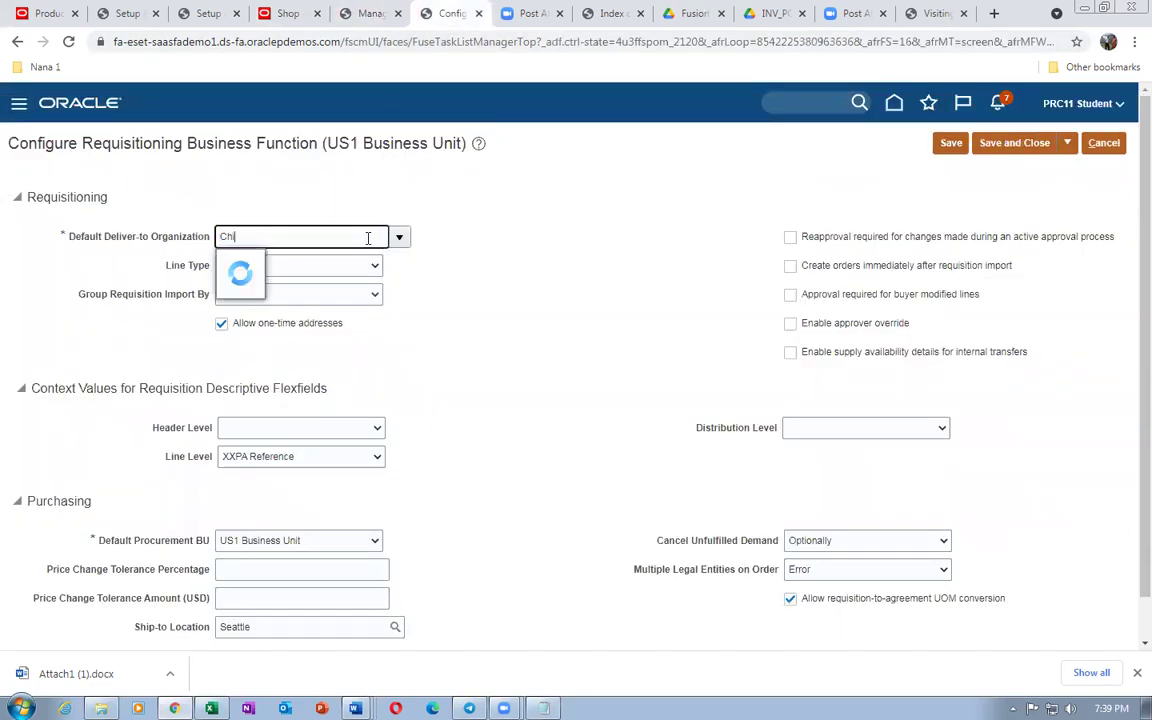
pyautogui.click(235, 260)
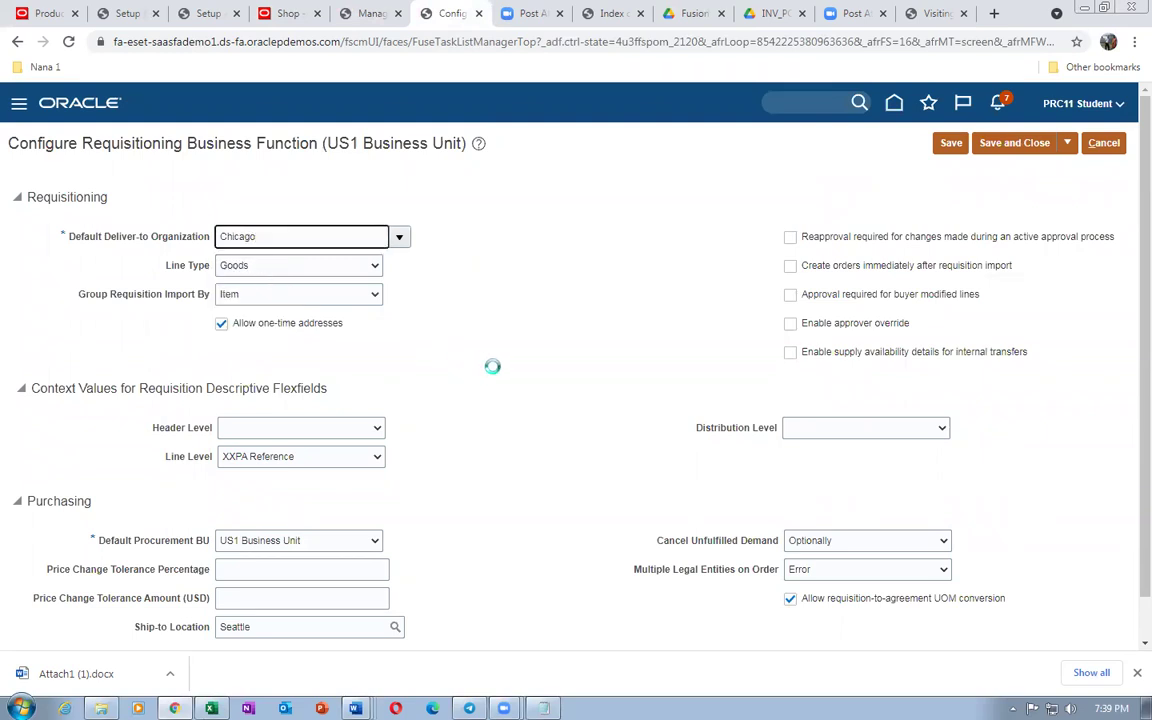
pyautogui.click(1000, 146)
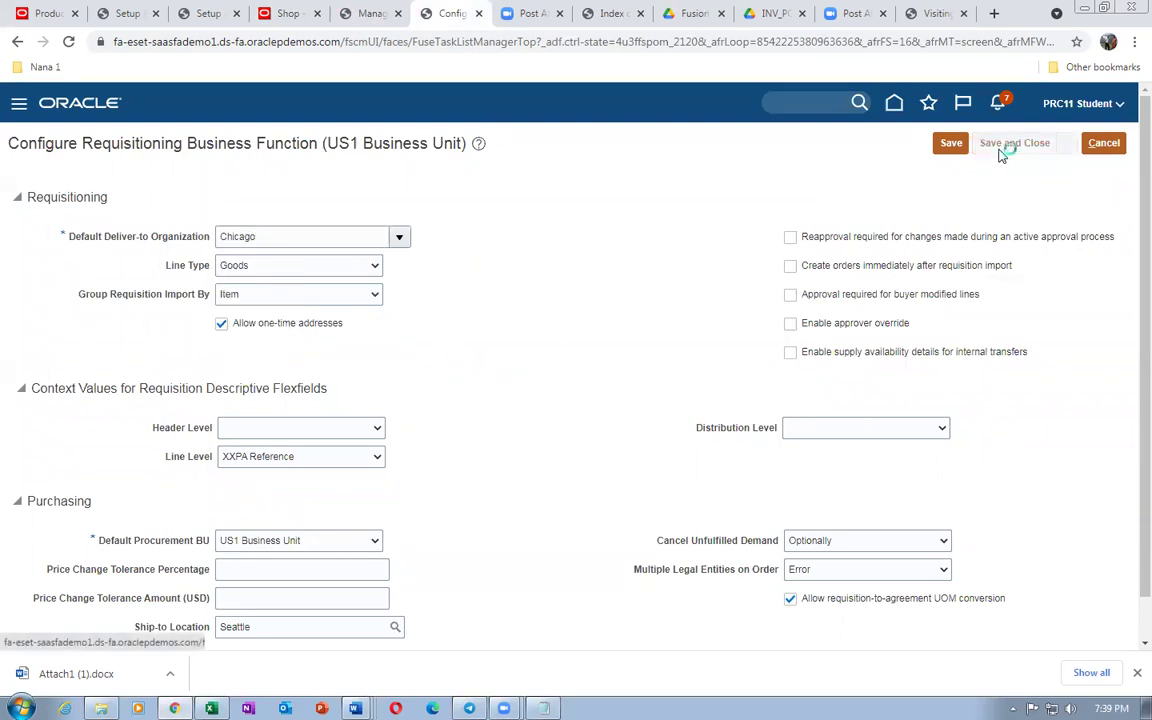
pyautogui.click(619, 387)
# Try the item lookup again on the requisition line with "tes", cancel it and leave the Enter Requisition Line page
pyautogui.click(280, 13)
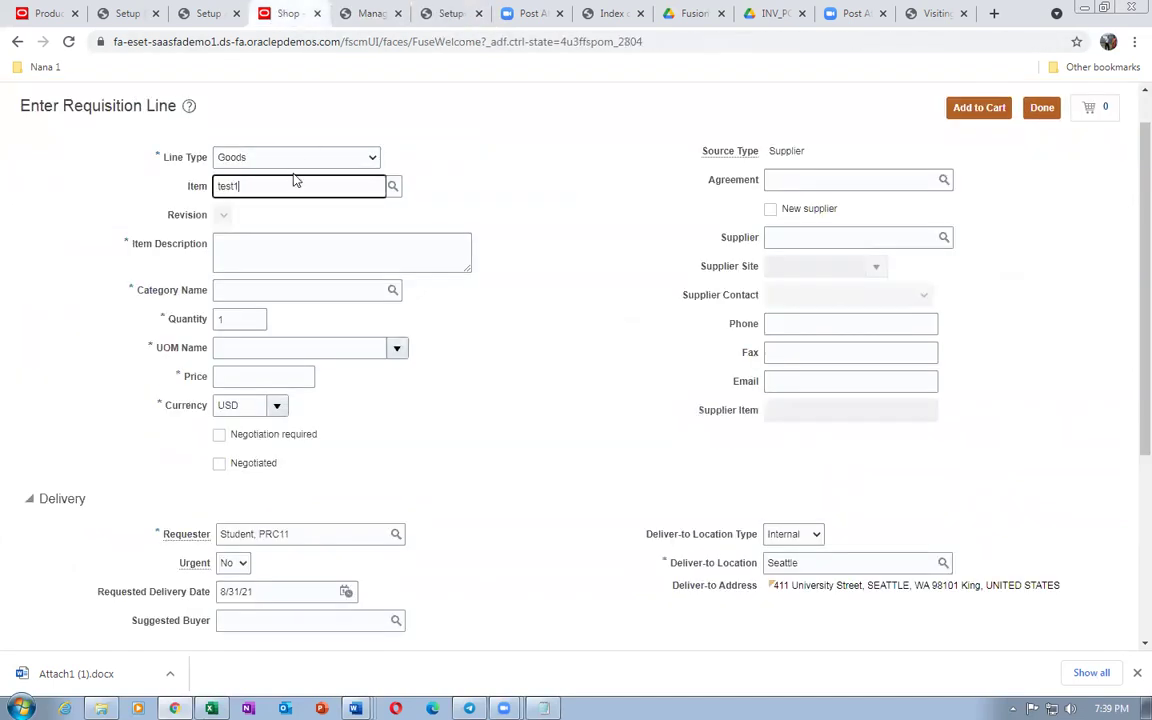
pyautogui.write('tes')
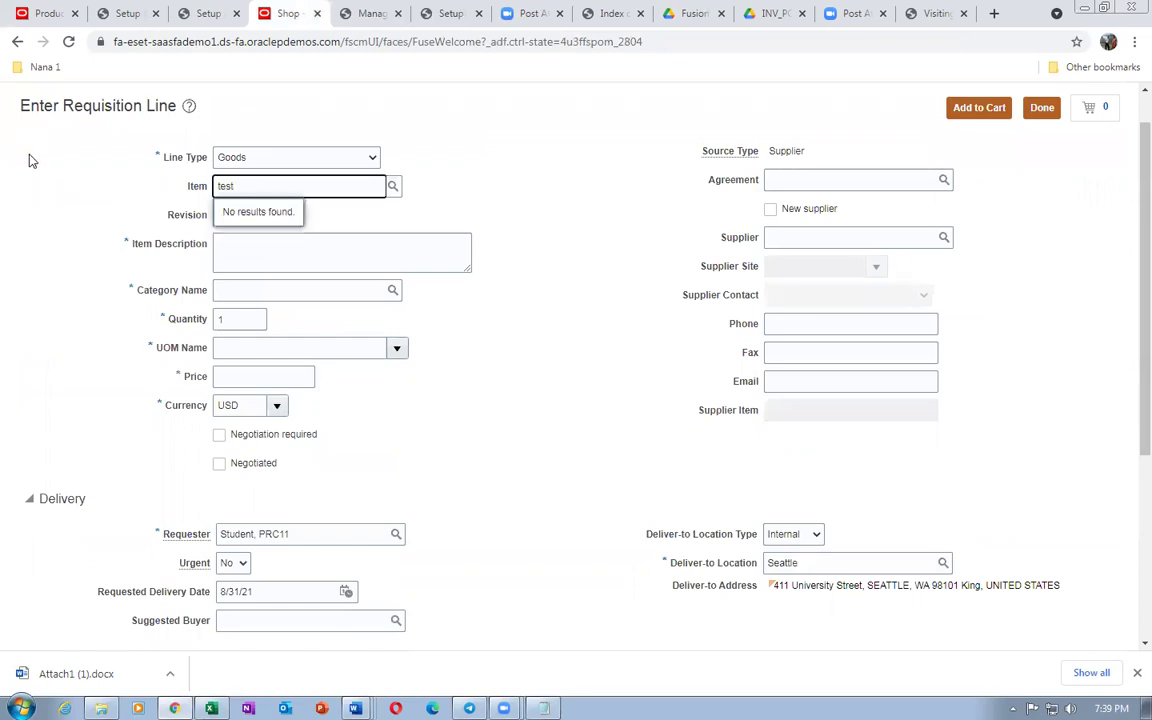
pyautogui.press('Tab')
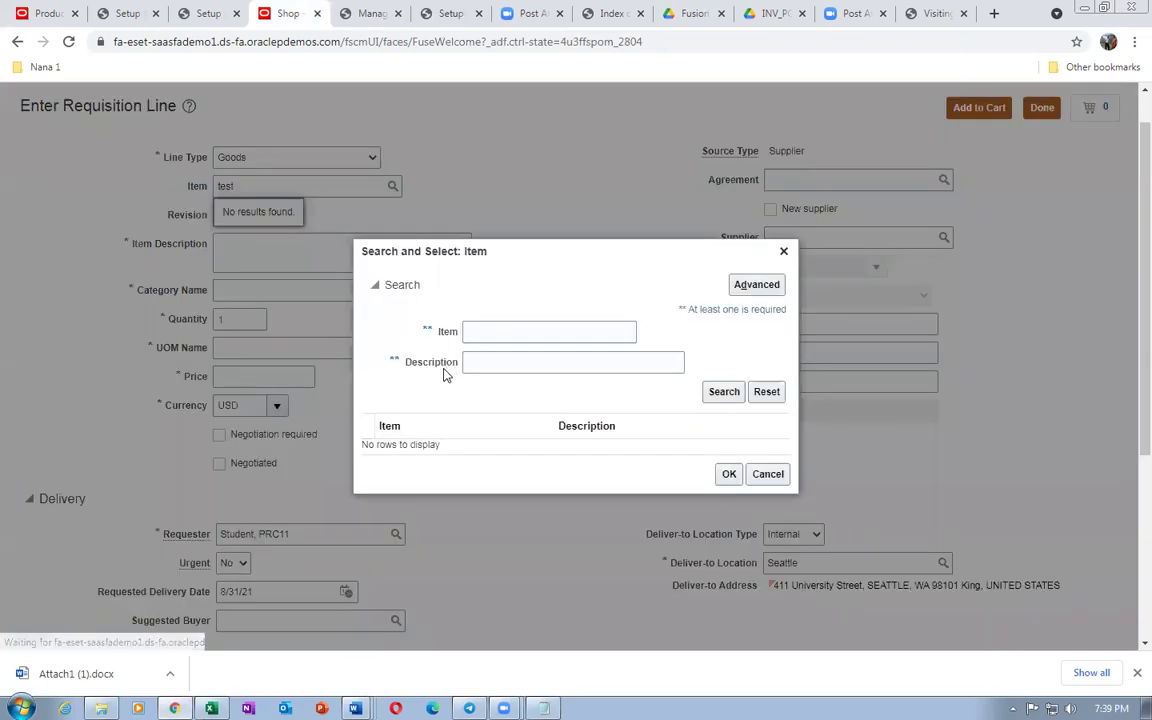
pyautogui.click(515, 334)
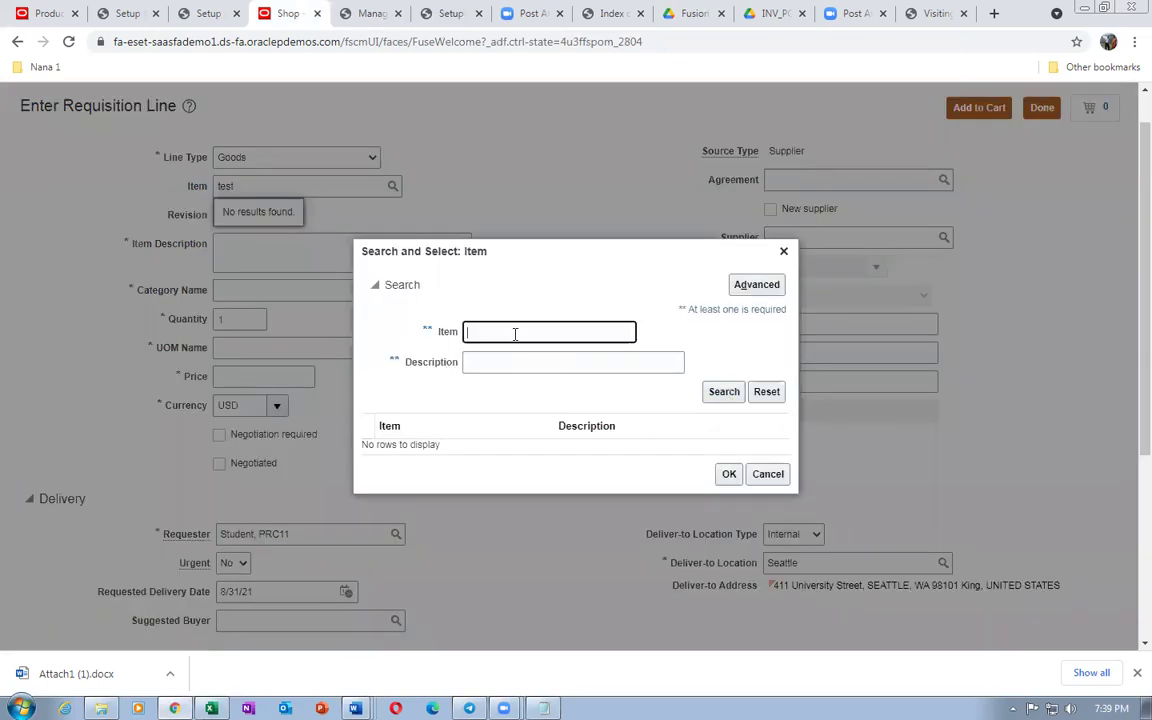
pyautogui.click(720, 392)
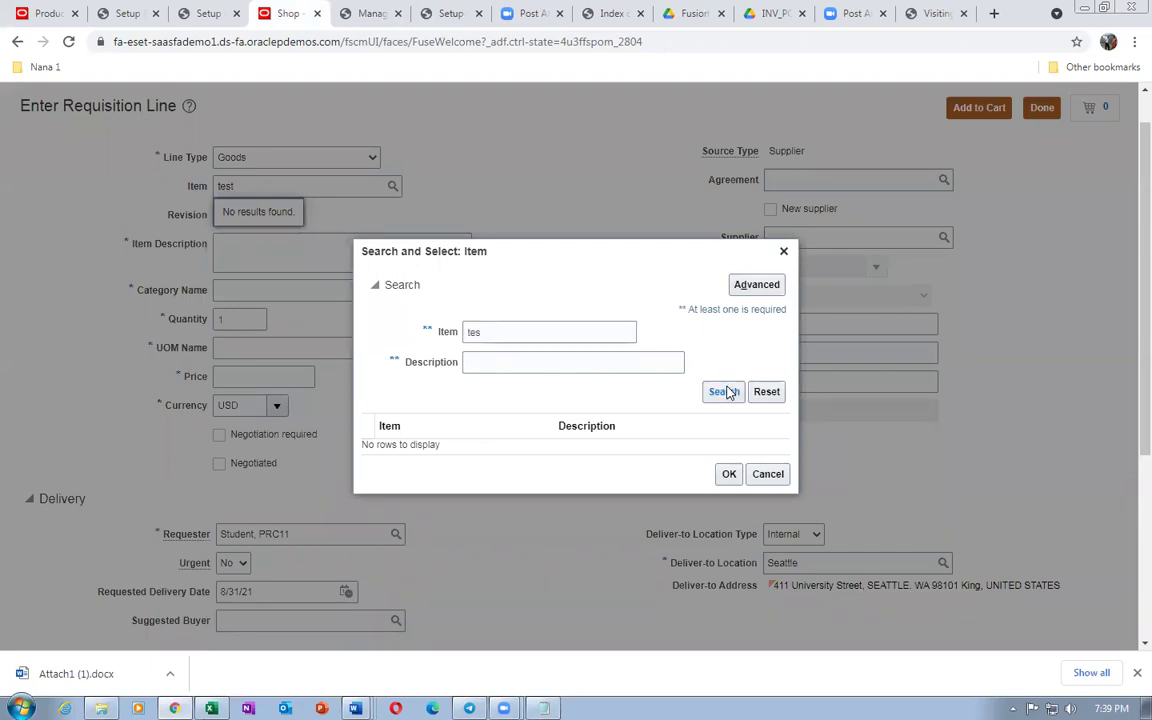
pyautogui.click(768, 474)
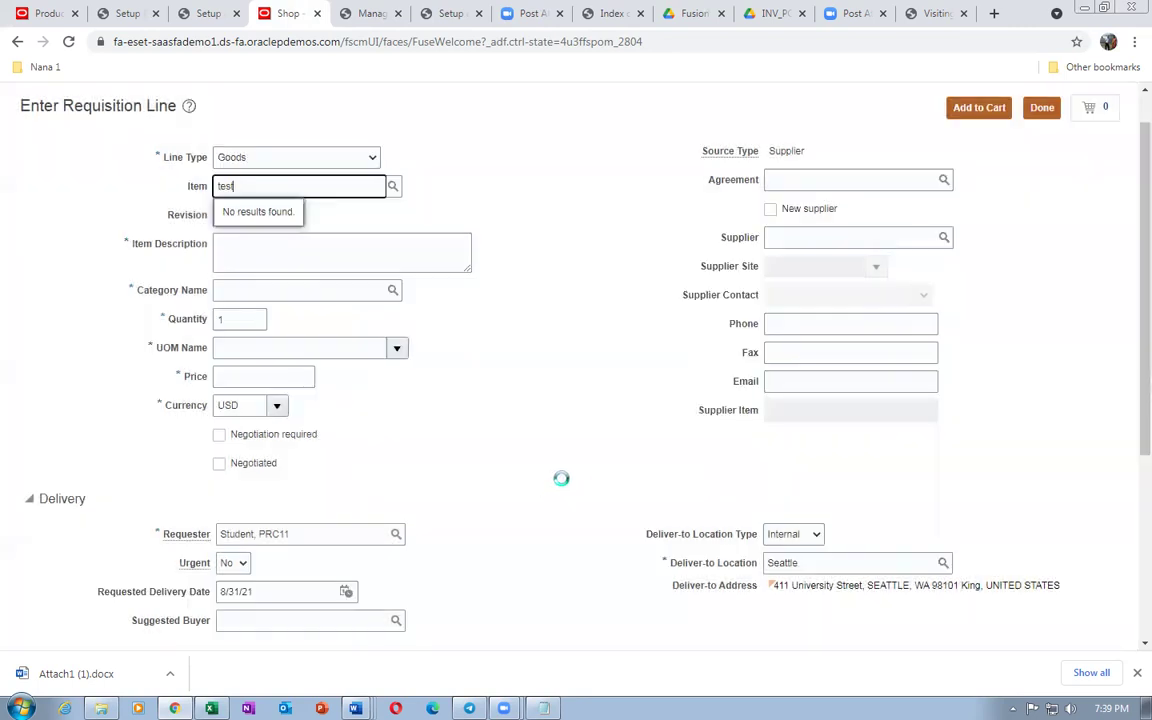
pyautogui.scroll(1, 1128, 100)
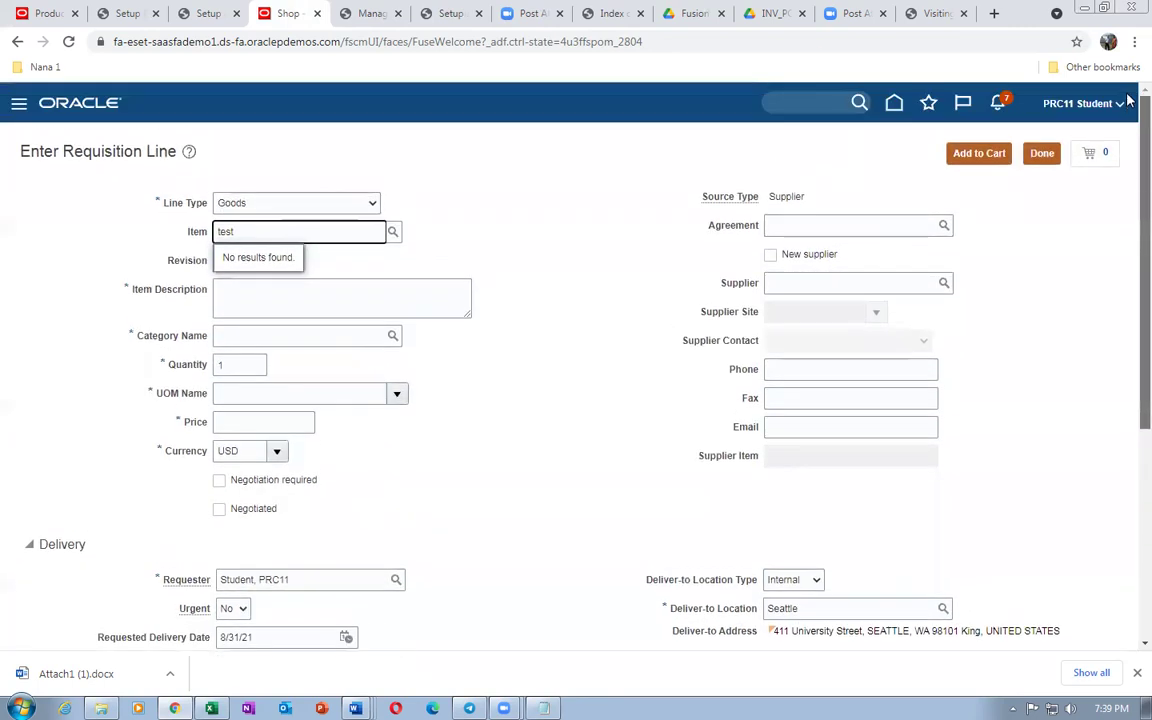
pyautogui.click(1041, 153)
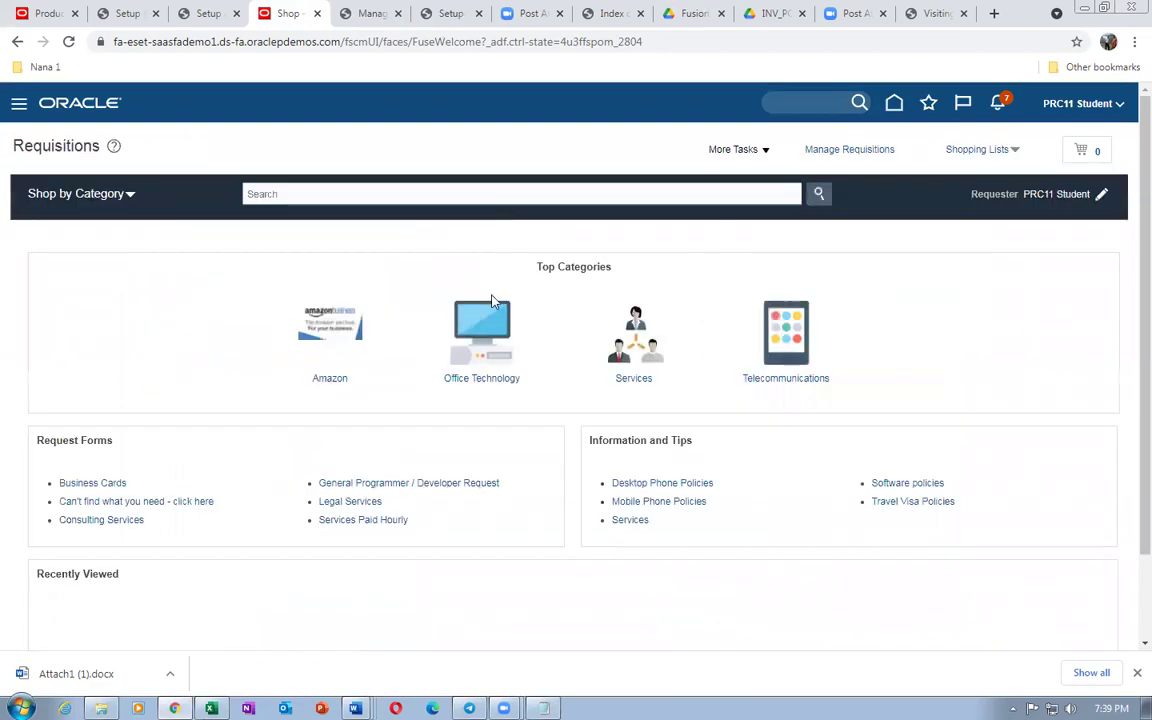
# Change the deliver-to location in the requisition preferences to Chicago and save them
pyautogui.click(740, 154)
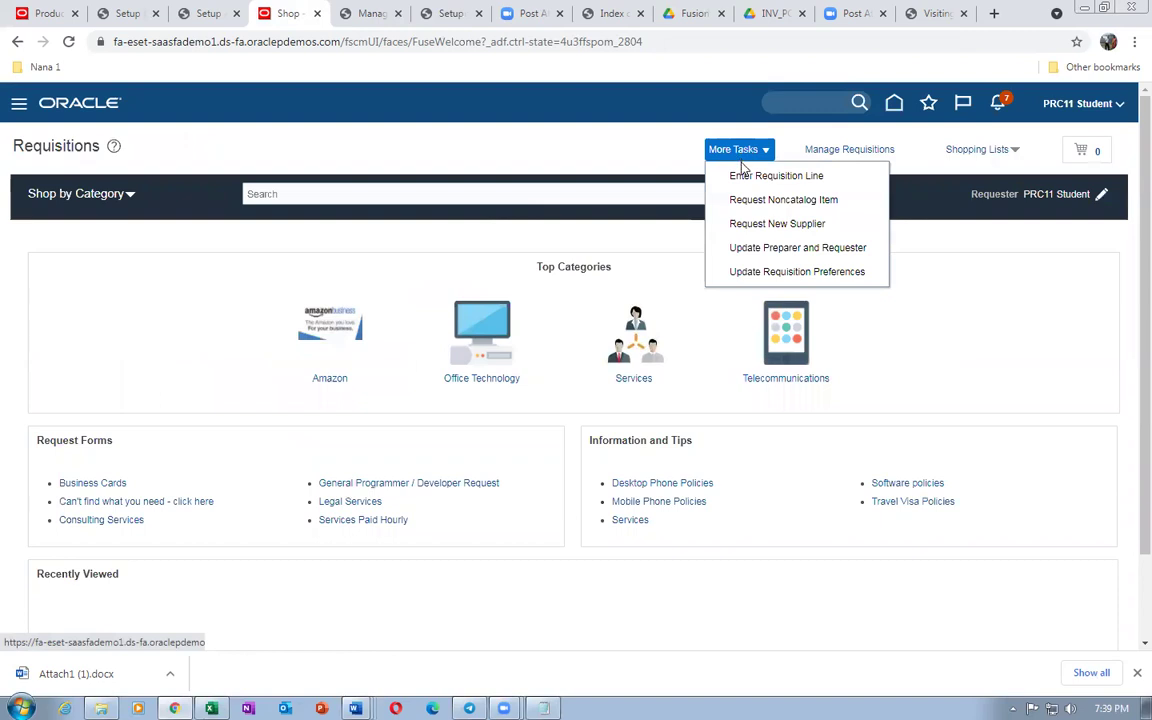
pyautogui.click(766, 271)
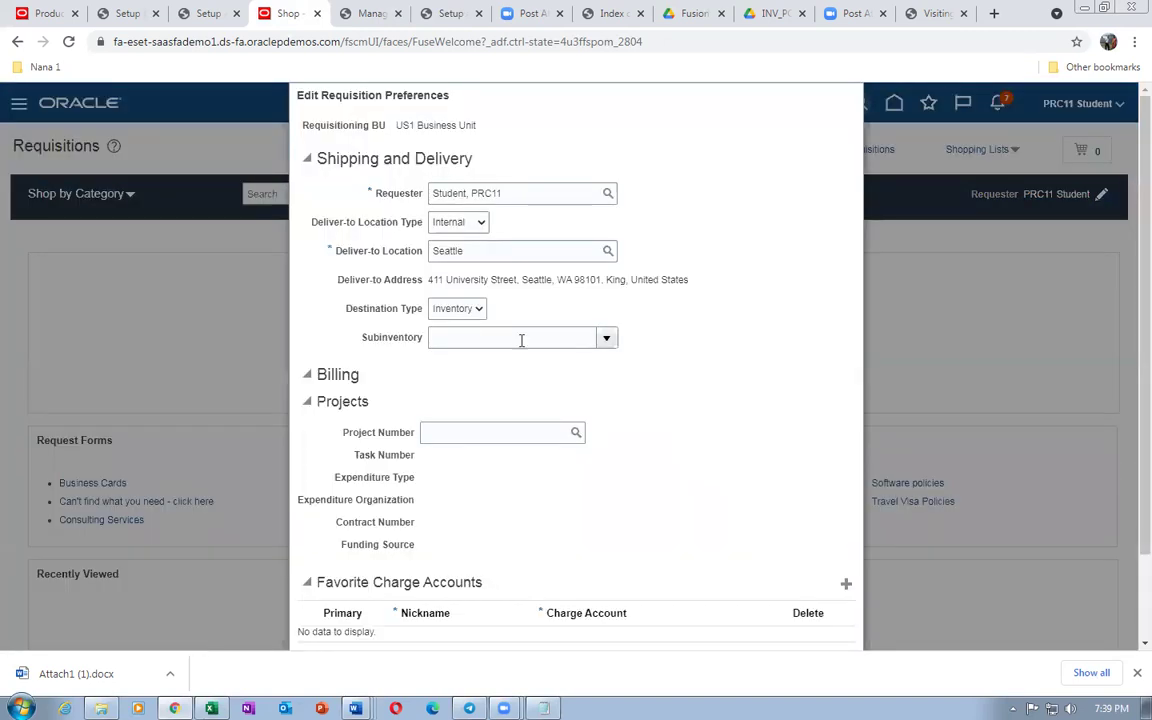
pyautogui.doubleClick(493, 247)
pyautogui.write('chi')
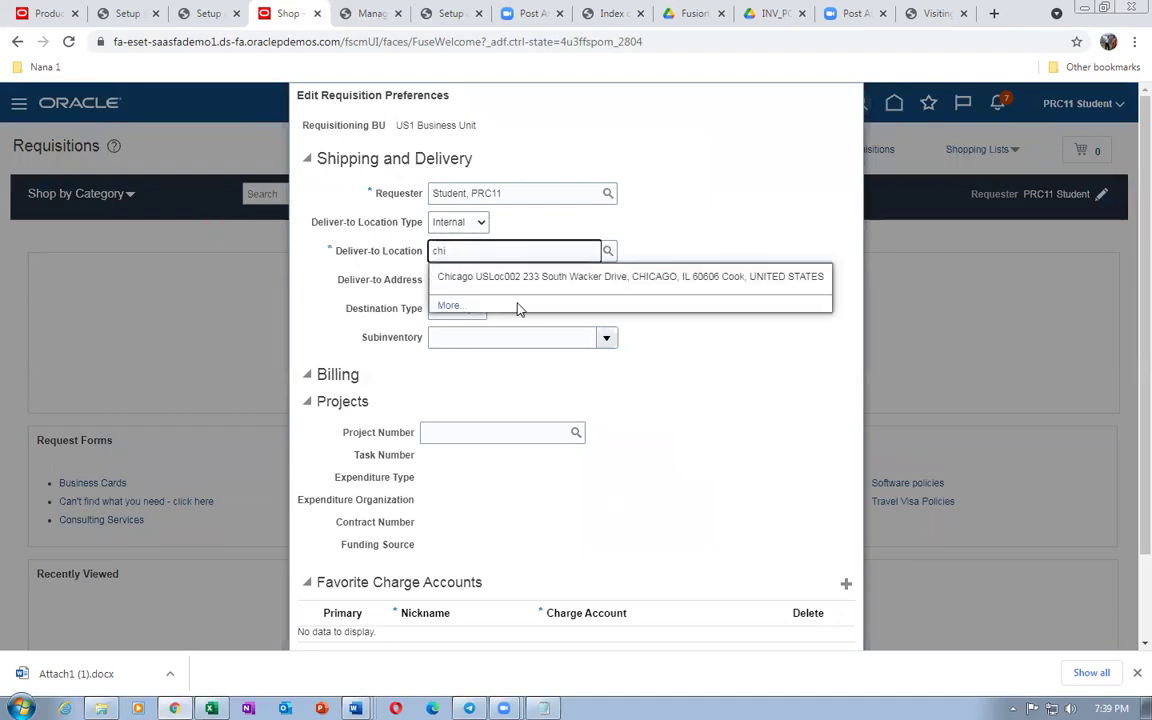
pyautogui.click(514, 280)
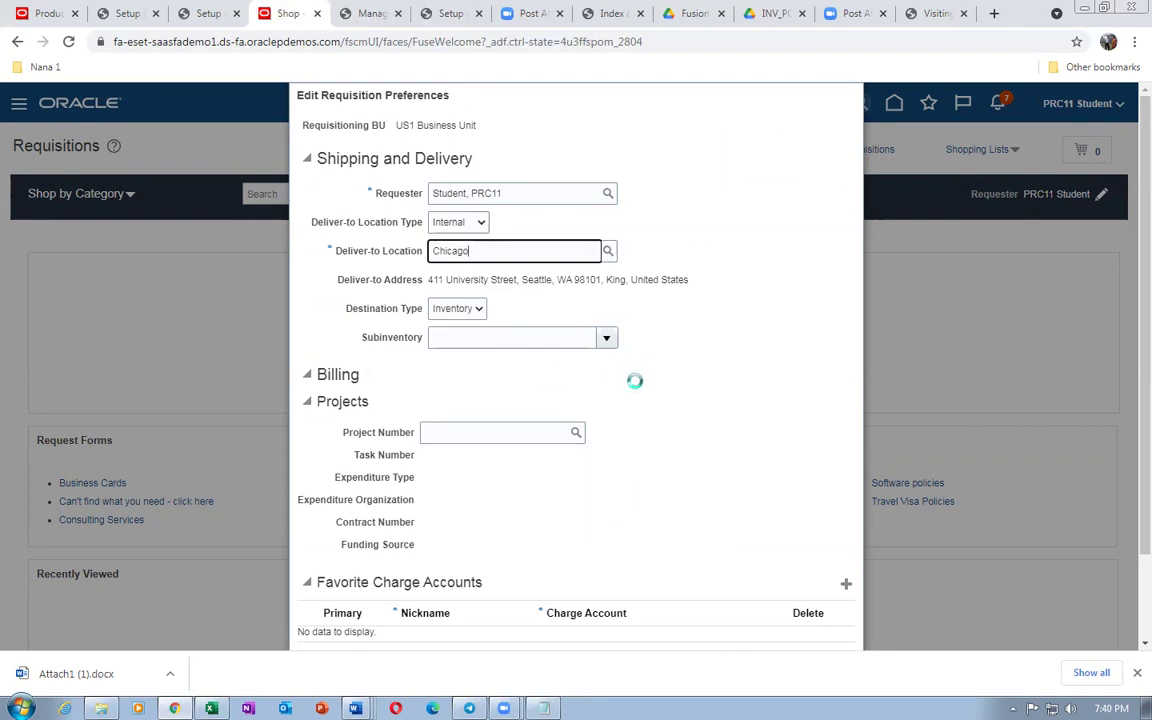
pyautogui.scroll(-1, 635, 382)
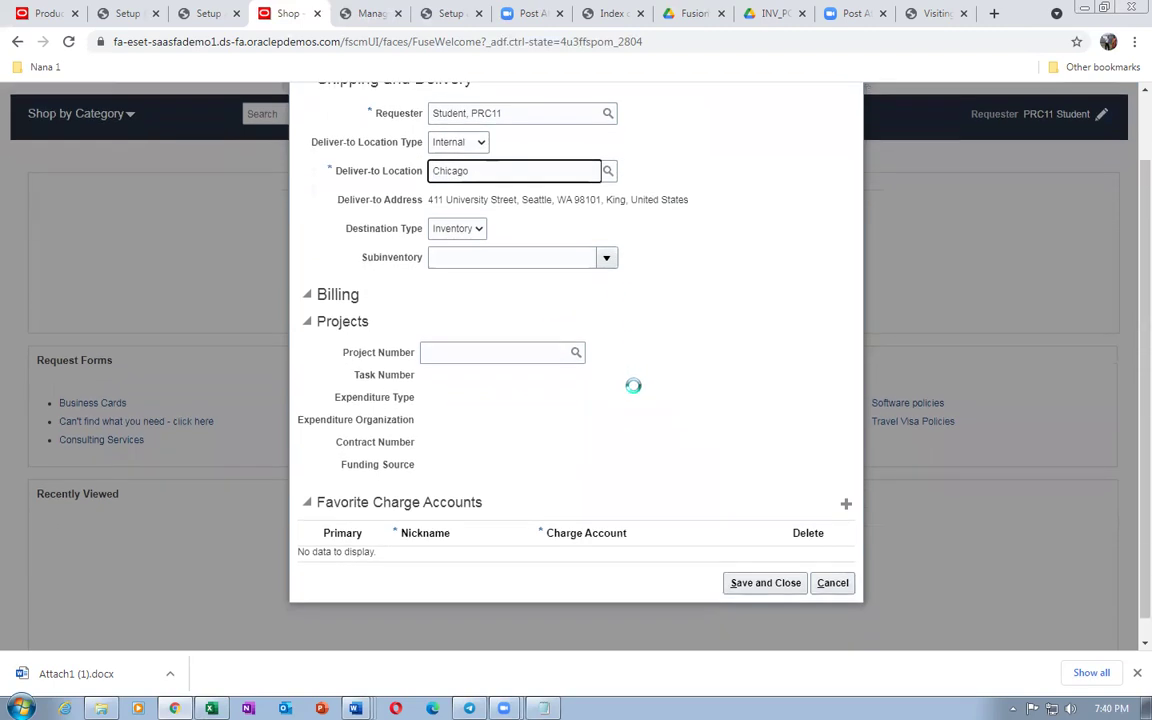
pyautogui.click(735, 582)
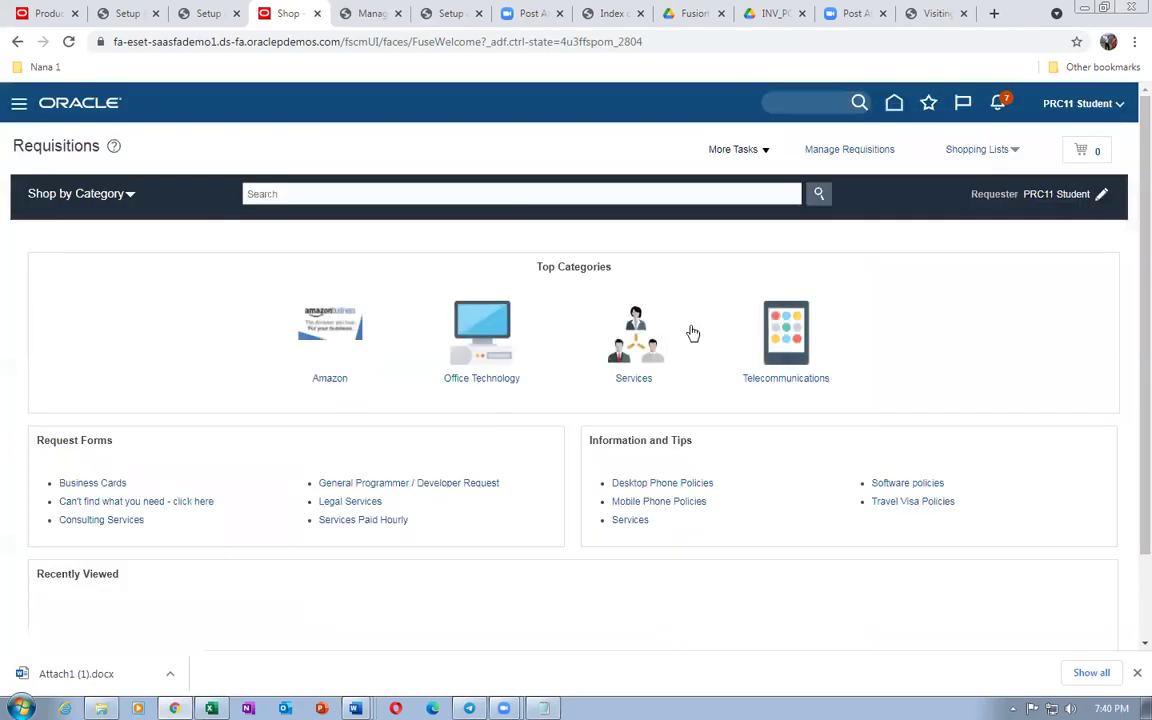
# Start a new requisition line with item test1 and switch to the open Manage Purchasing Document Approvals page
pyautogui.click(737, 152)
pyautogui.click(742, 178)
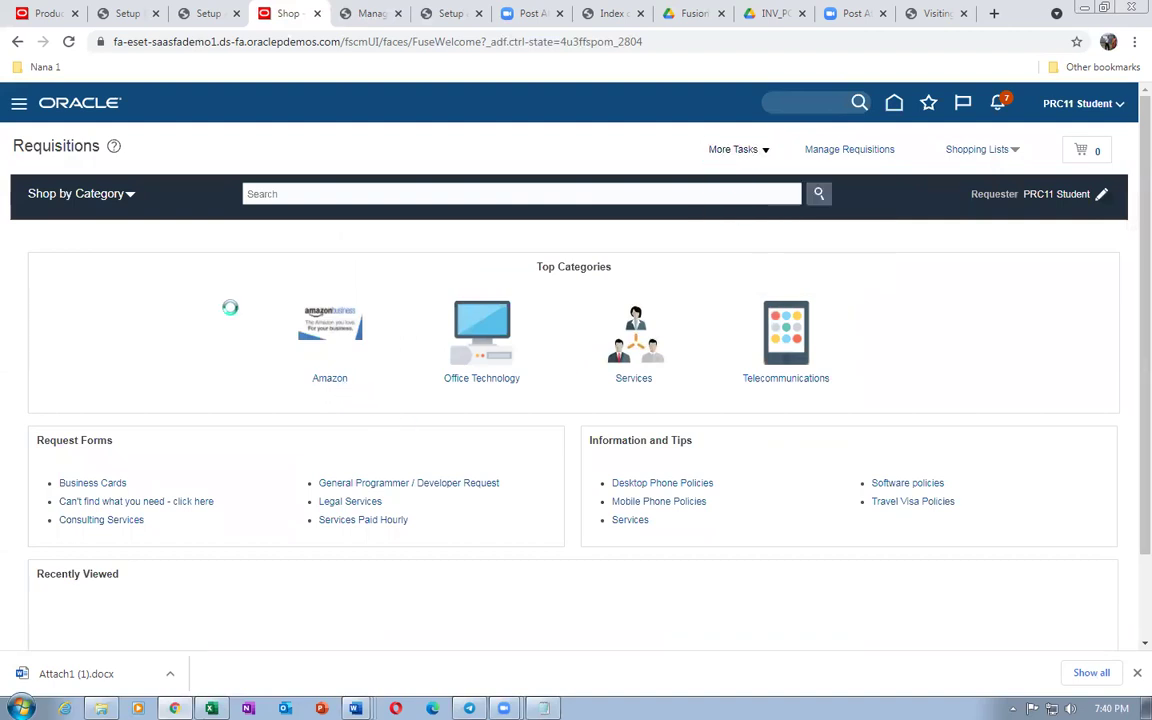
pyautogui.click(255, 233)
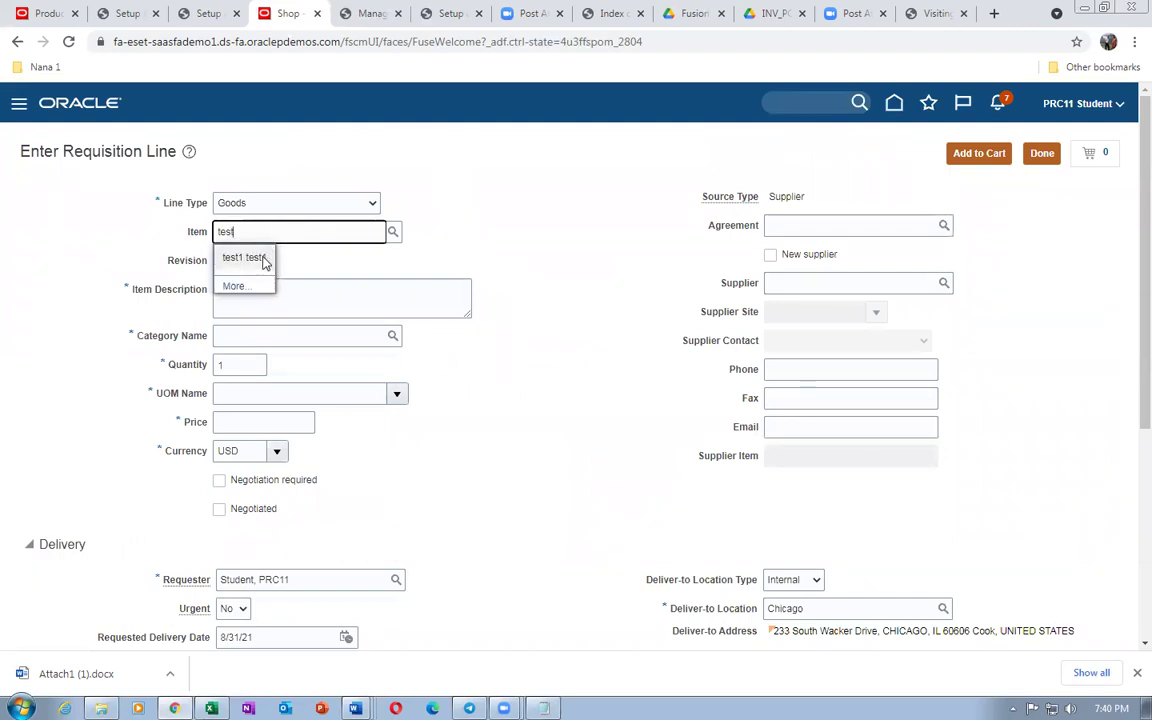
pyautogui.click(245, 258)
pyautogui.click(370, 14)
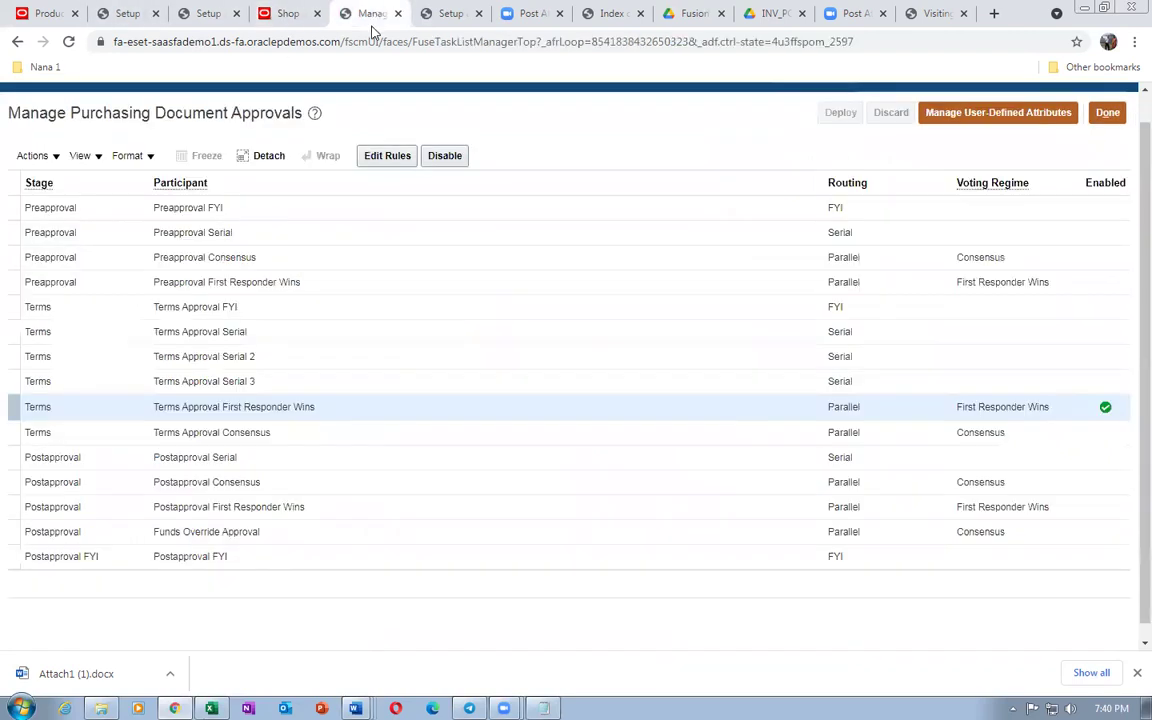
pyautogui.click(452, 14)
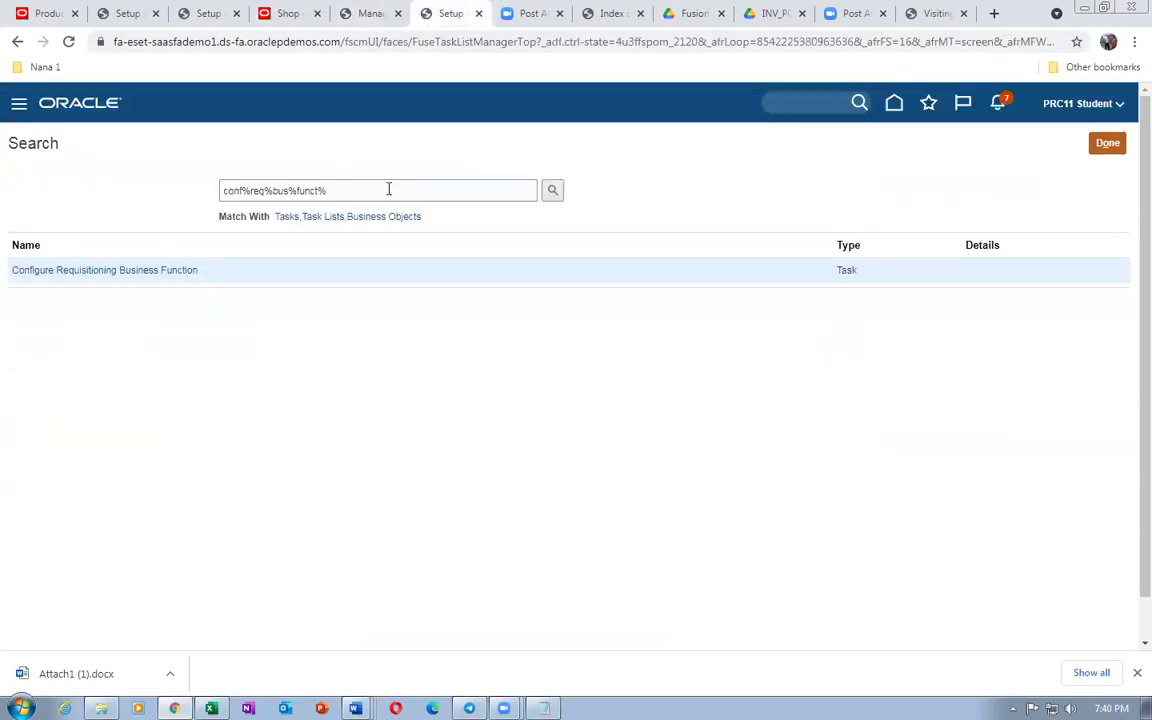
pyautogui.click(115, 269)
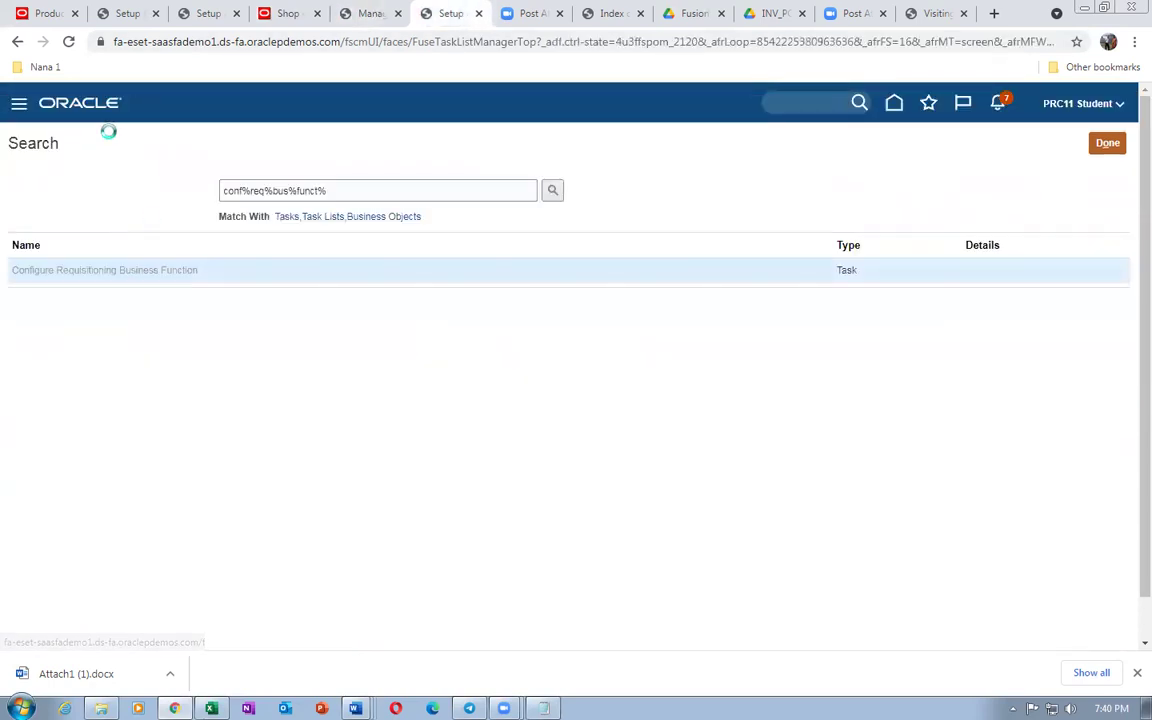
pyautogui.click(689, 391)
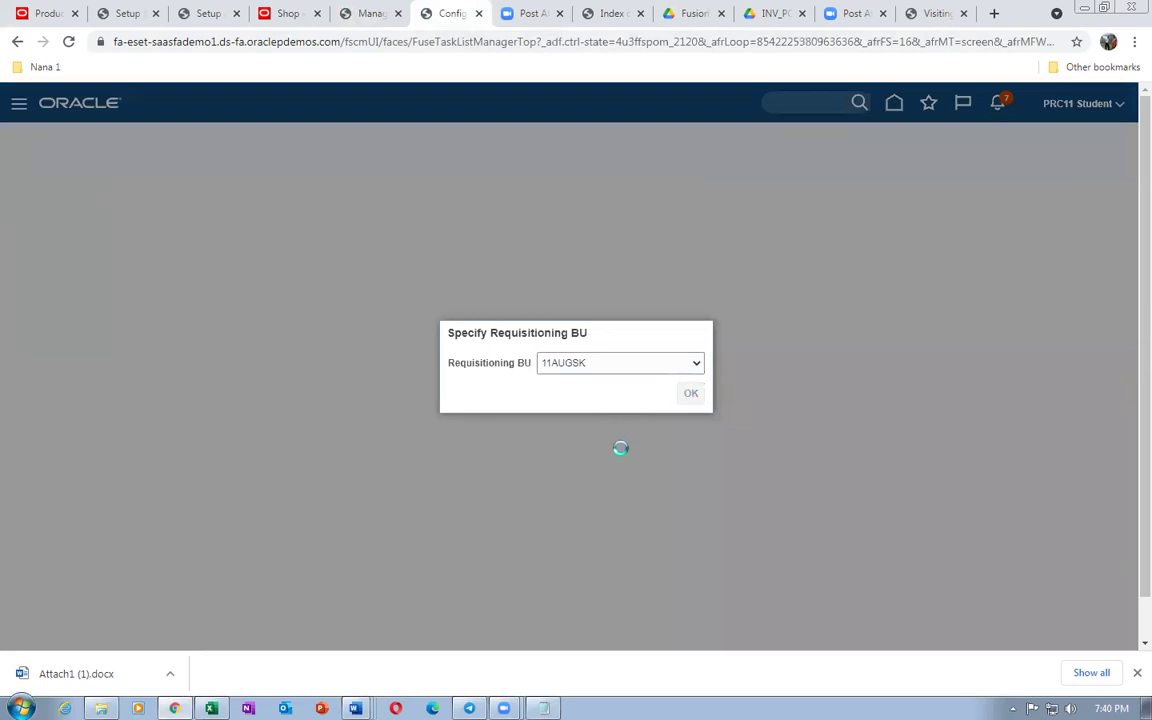
pyautogui.scroll(-1, 714, 442)
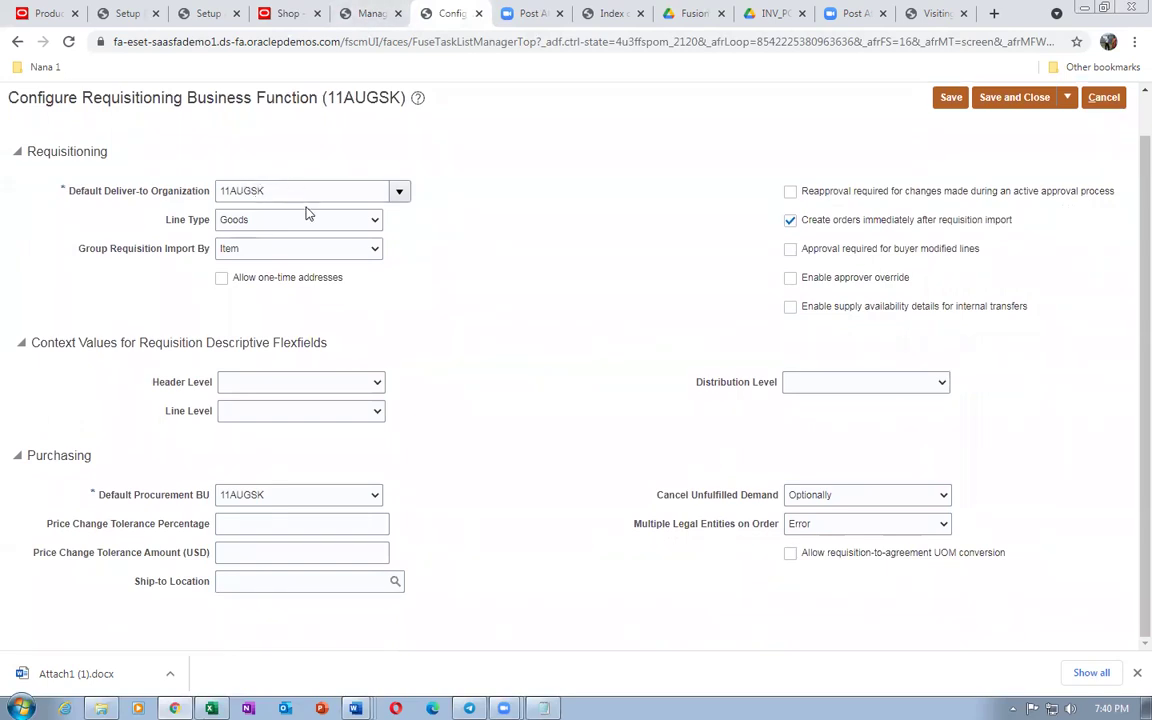
pyautogui.scroll(1, 312, 212)
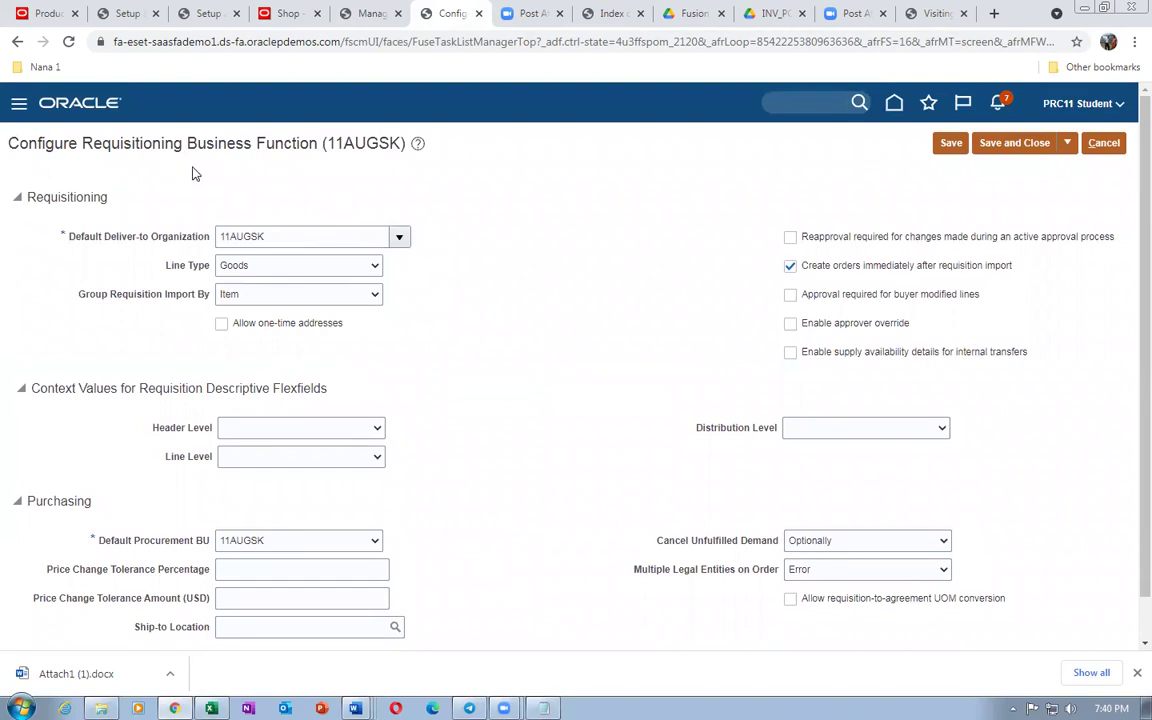
pyautogui.click(1096, 146)
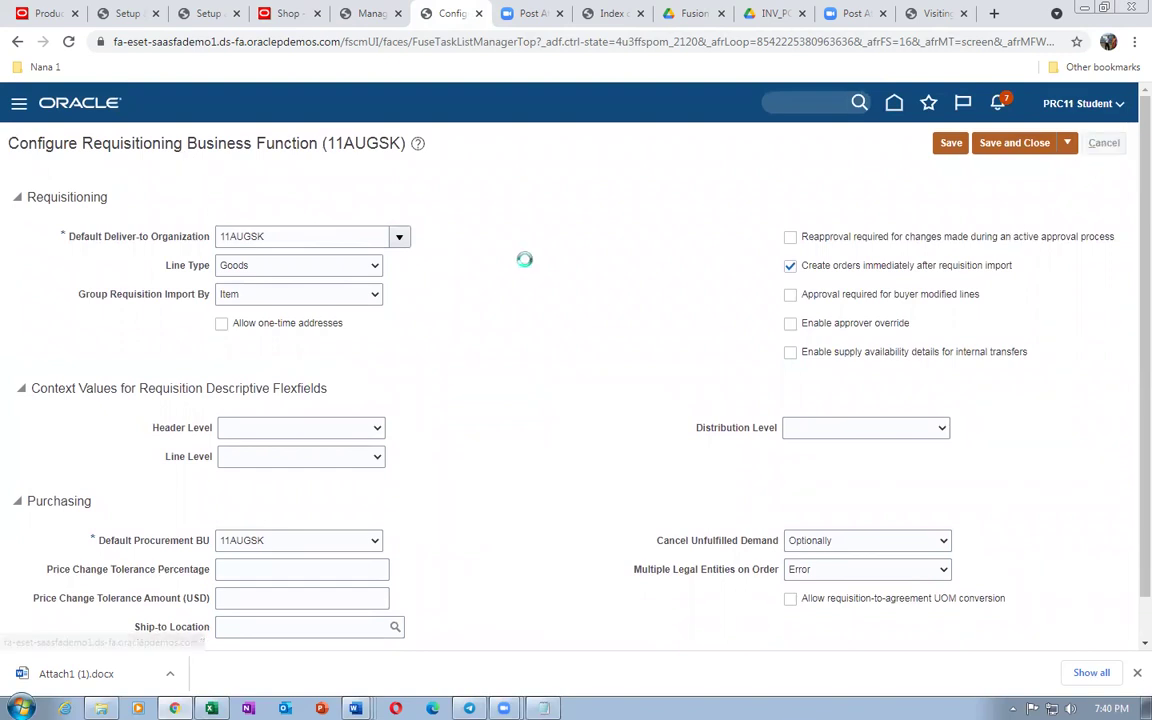
# Open the Configure Requisitioning Business Function task for US1 Business Unit
pyautogui.click(180, 271)
pyautogui.click(653, 366)
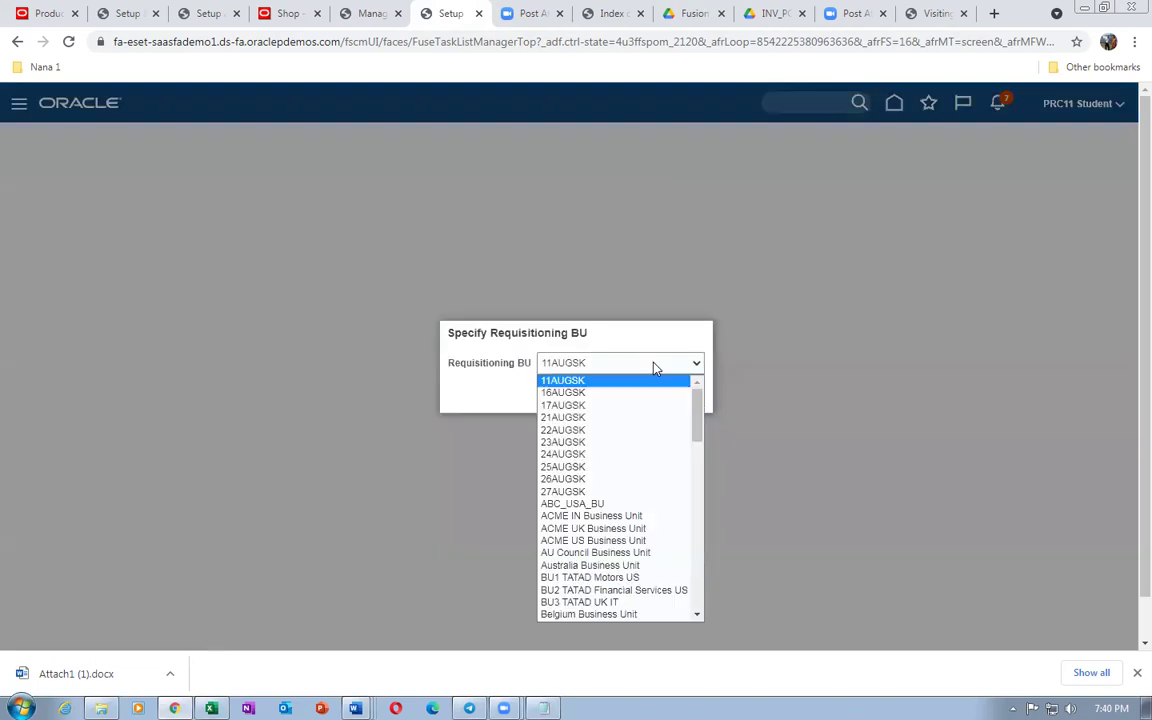
pyautogui.moveTo(697, 404); pyautogui.dragTo(693, 601)
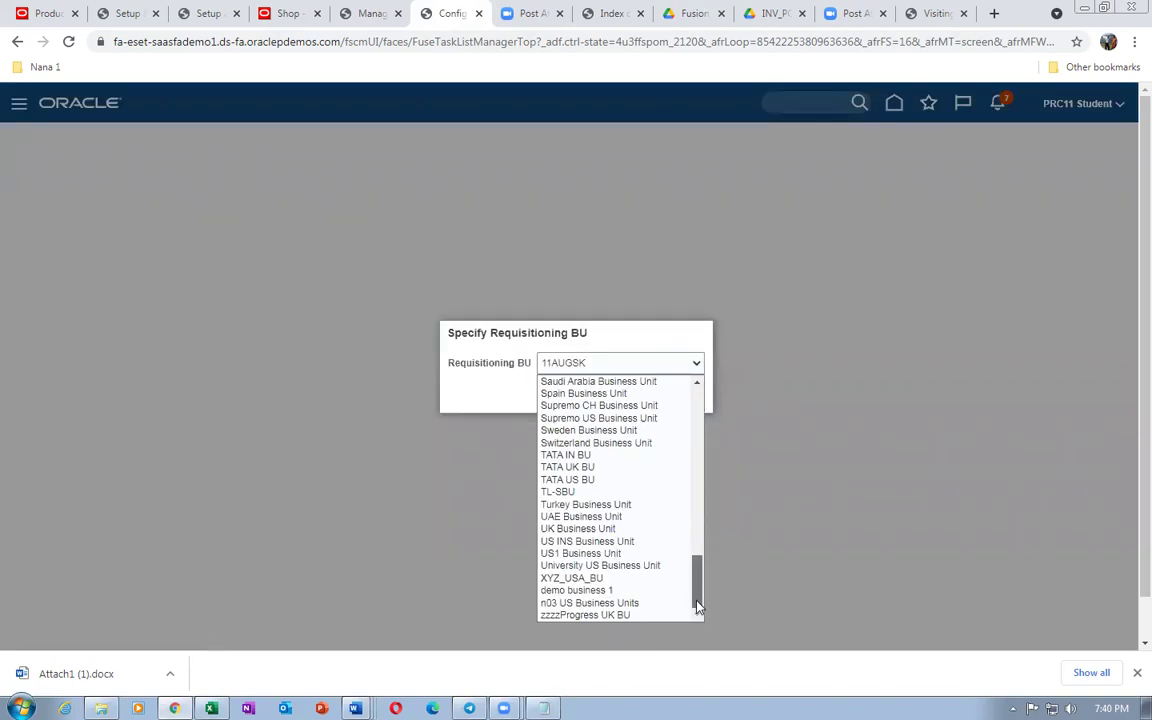
pyautogui.click(624, 559)
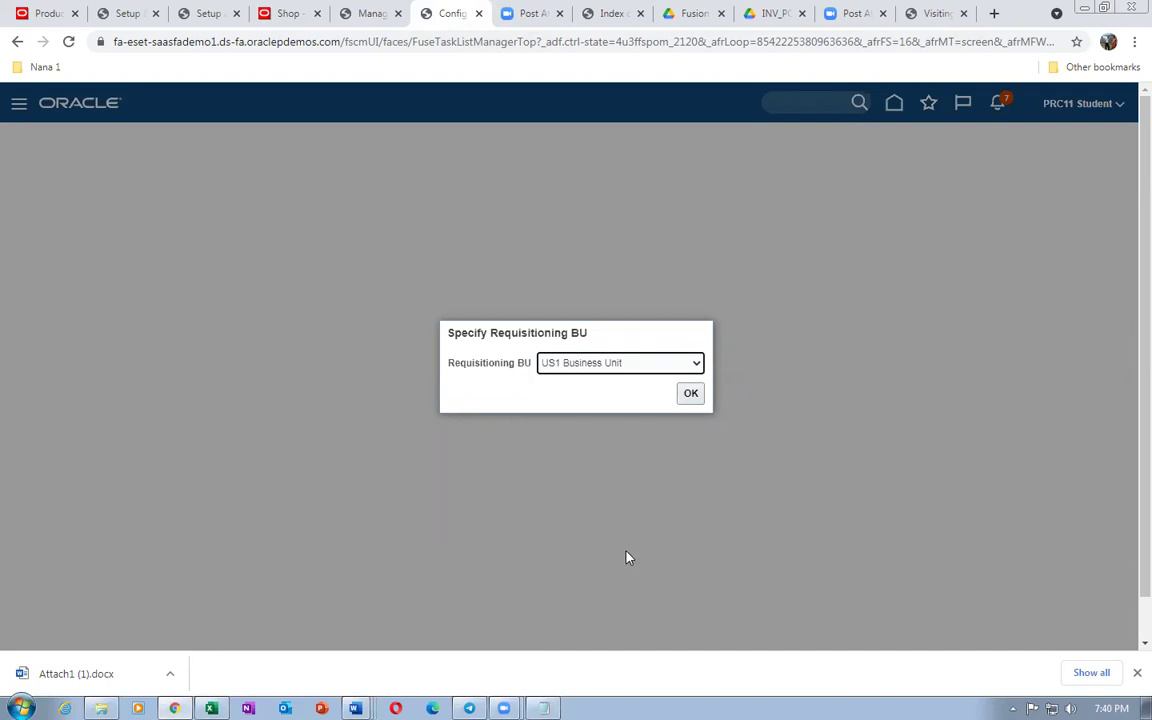
pyautogui.click(690, 393)
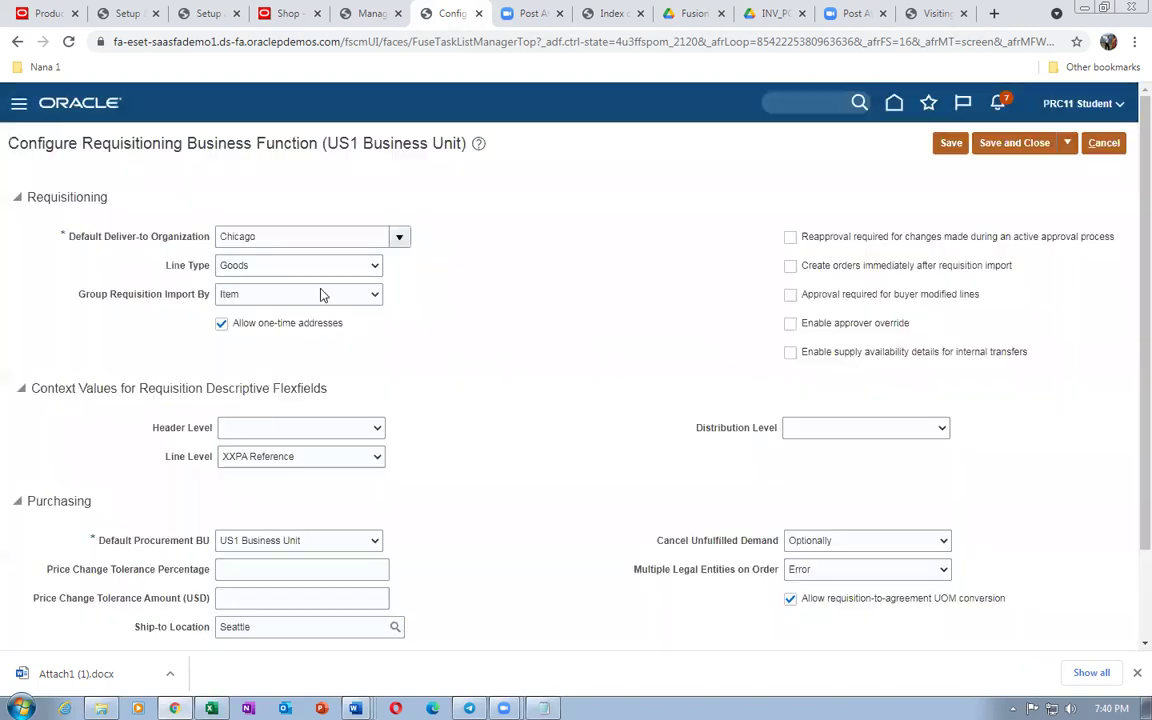
# Set the Default Deliver-to Organization of US1 Business Unit to Seattle, then save and close the configuration
pyautogui.doubleClick(280, 236)
pyautogui.write('Seatt')
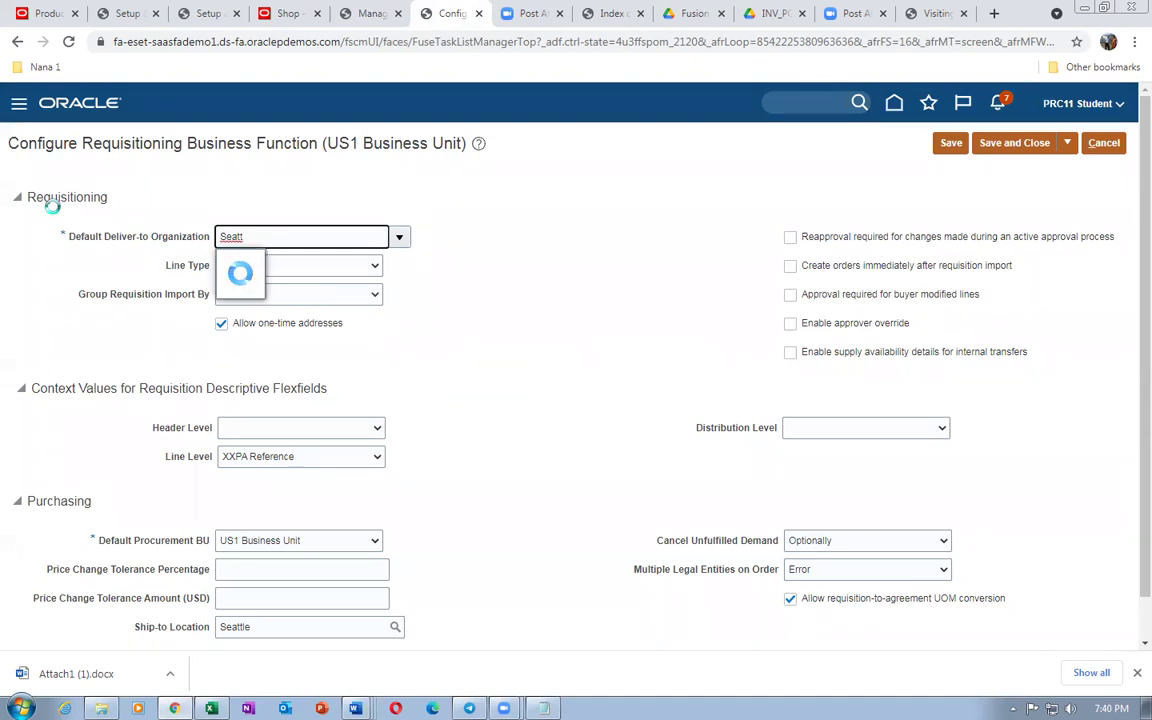
pyautogui.click(236, 263)
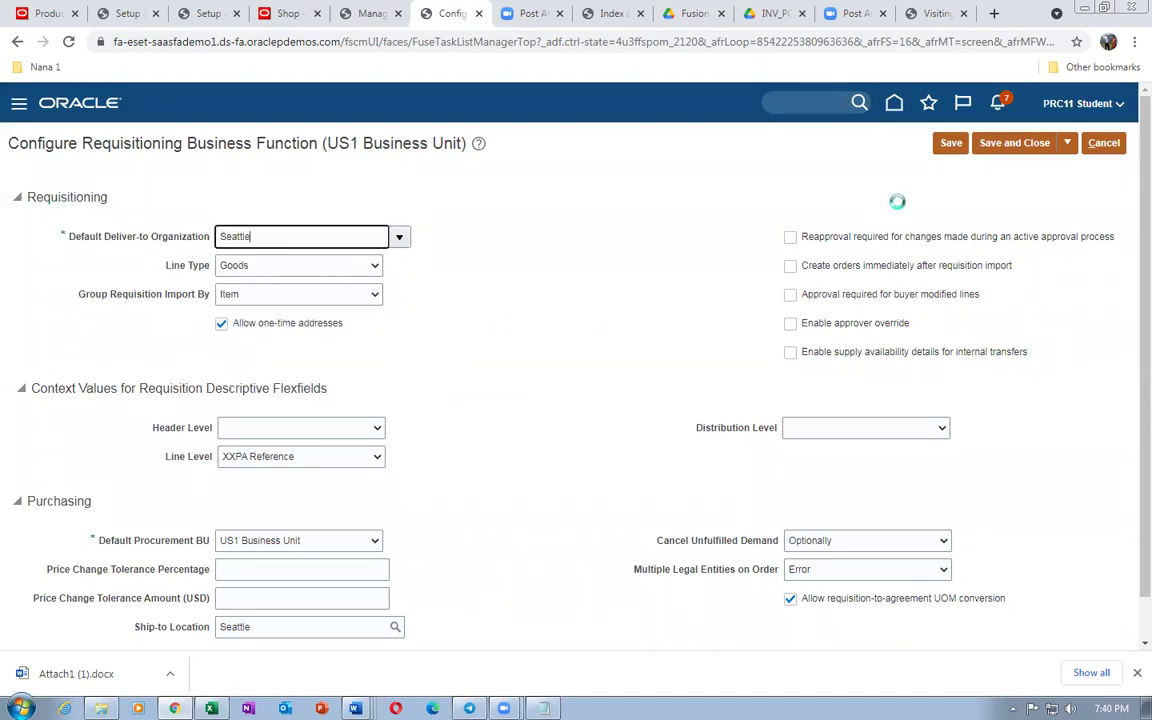
pyautogui.click(1046, 145)
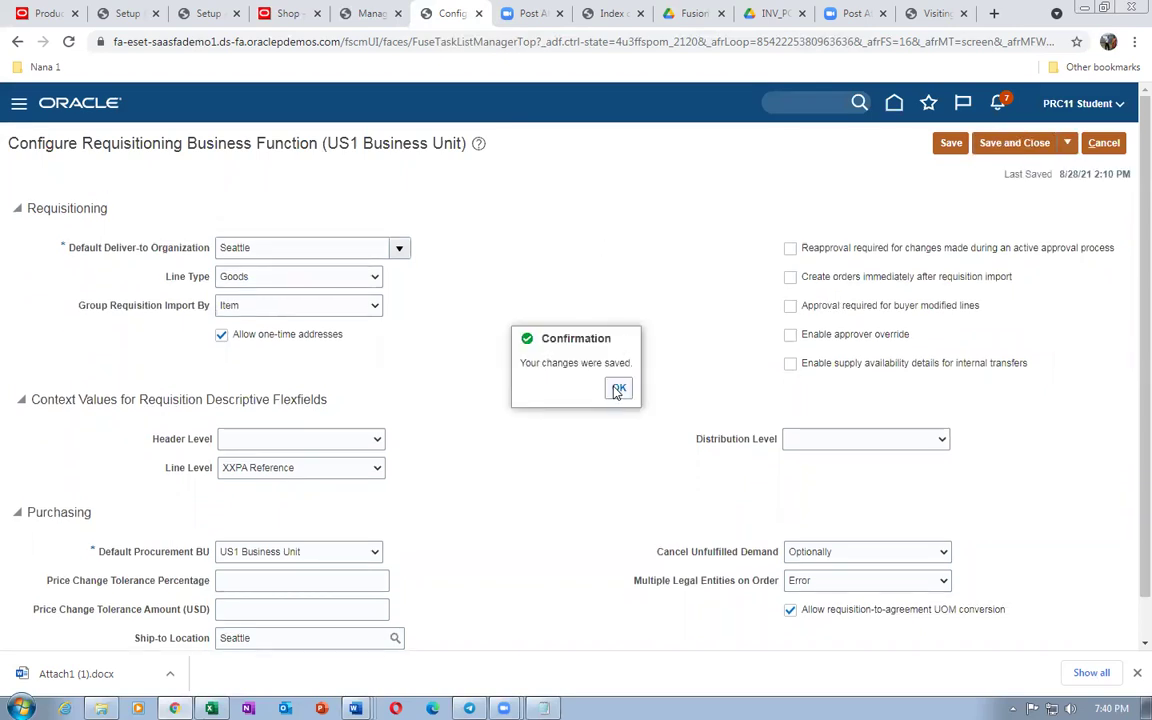
pyautogui.click(616, 389)
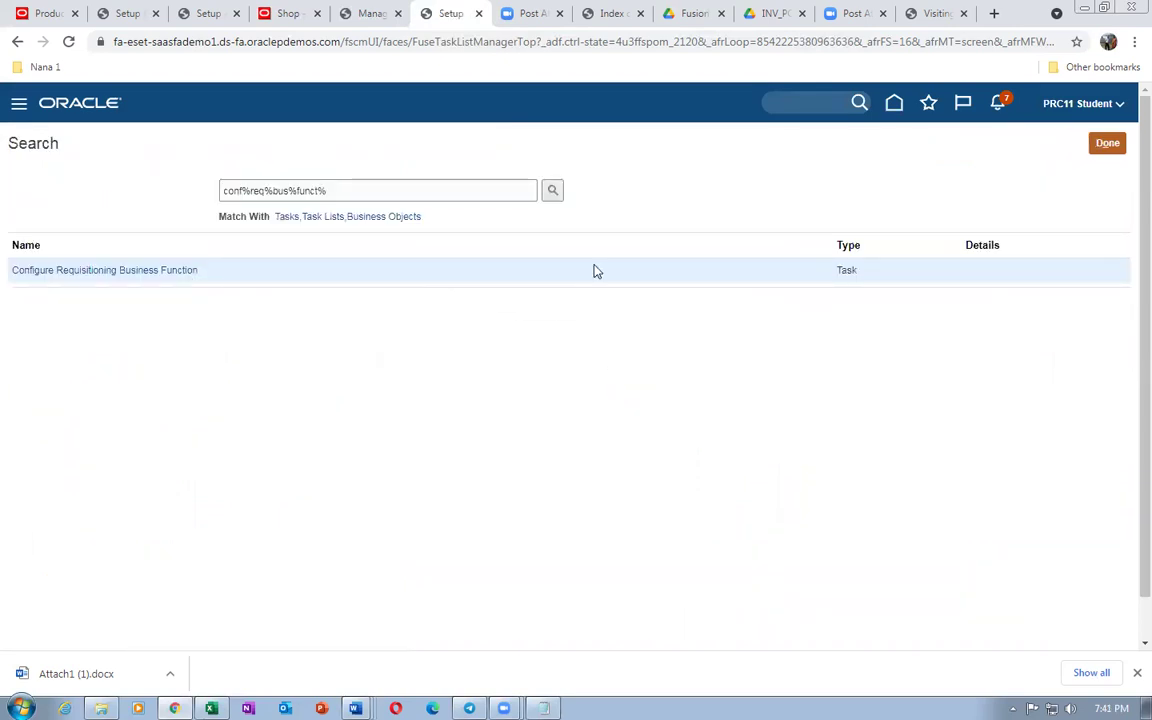
# Return to the open requisition line for test1 and leave it without adding it to the cart
pyautogui.click(290, 14)
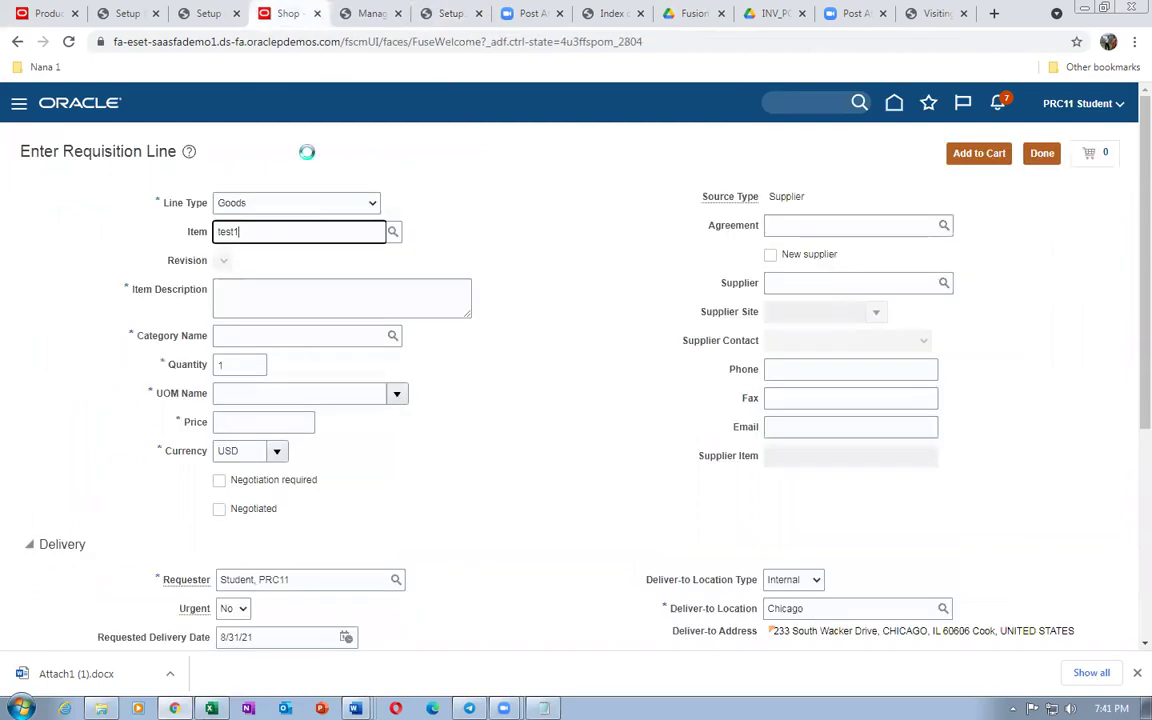
pyautogui.click(1043, 155)
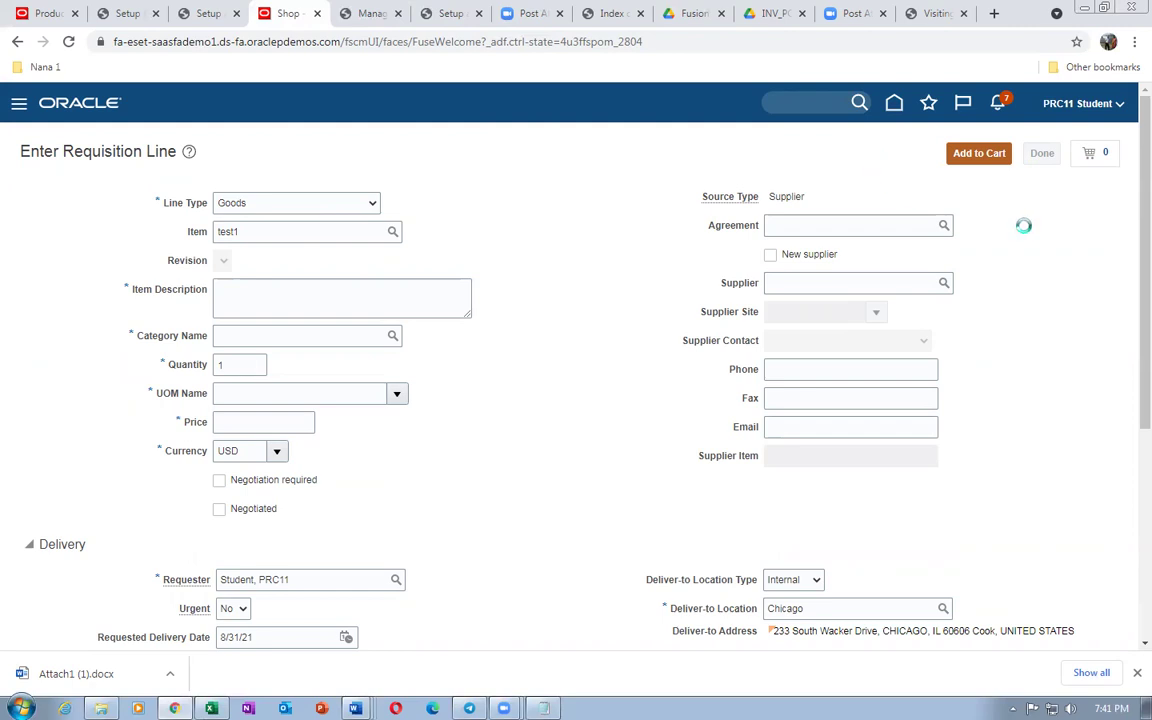
pyautogui.click(856, 253)
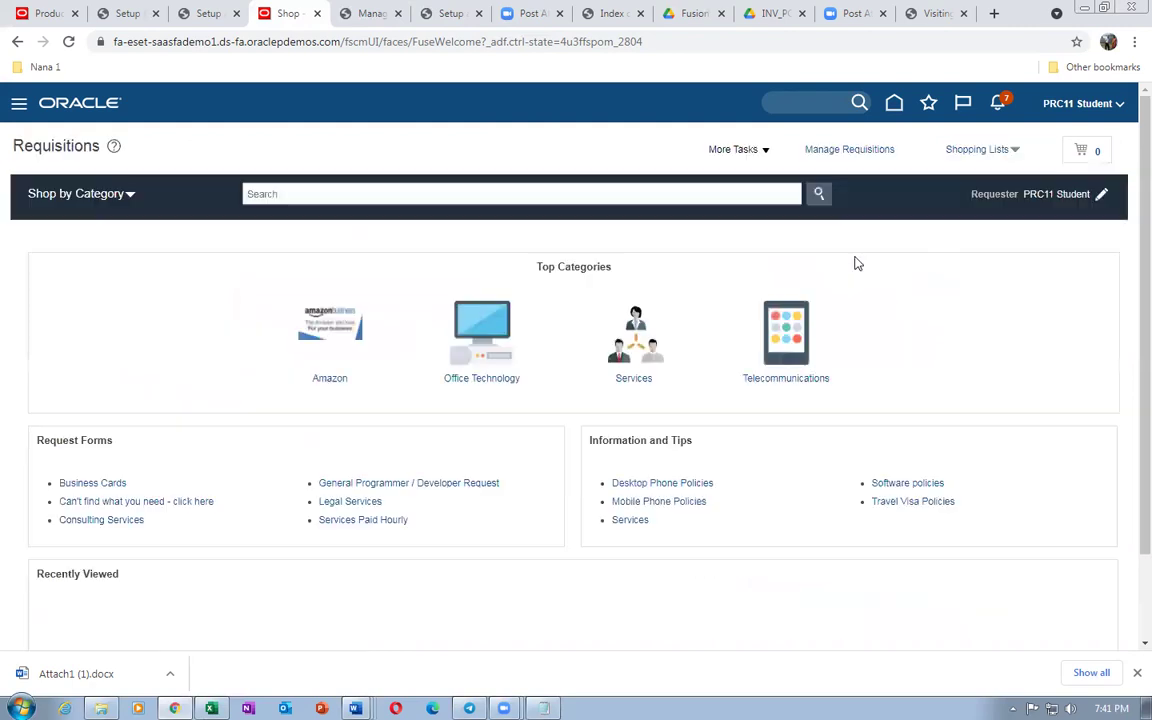
# Check the shipping and delivery settings in the requisition preferences and close them without saving
pyautogui.click(733, 150)
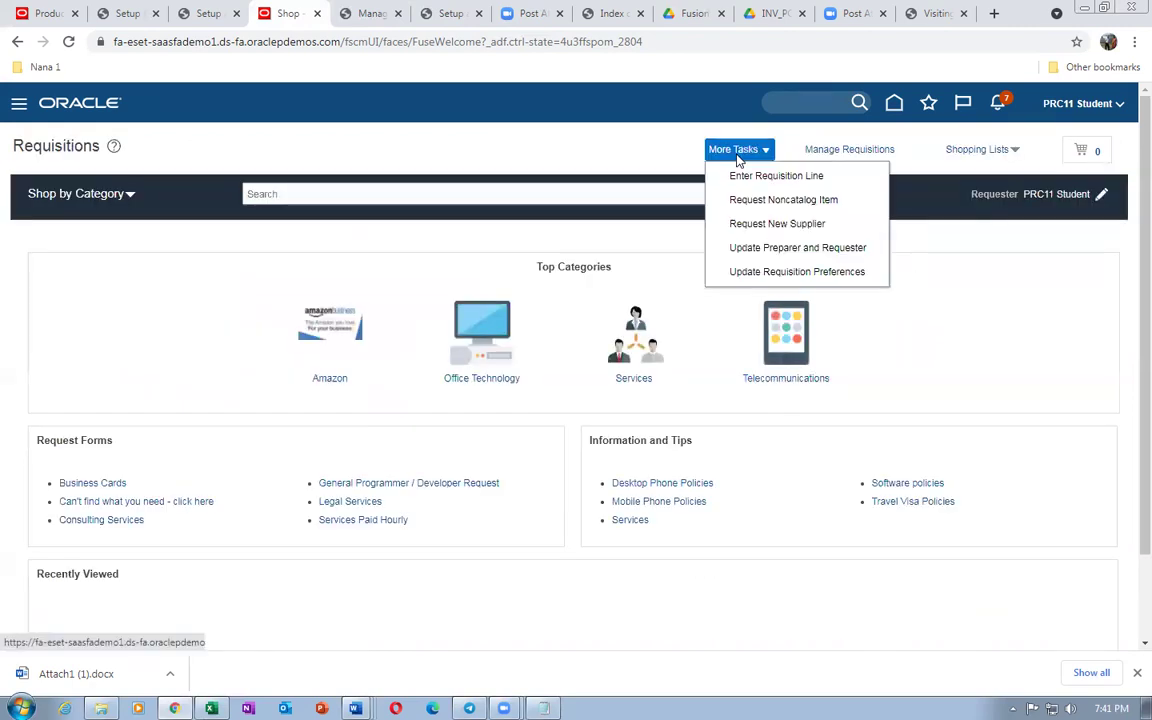
pyautogui.click(771, 270)
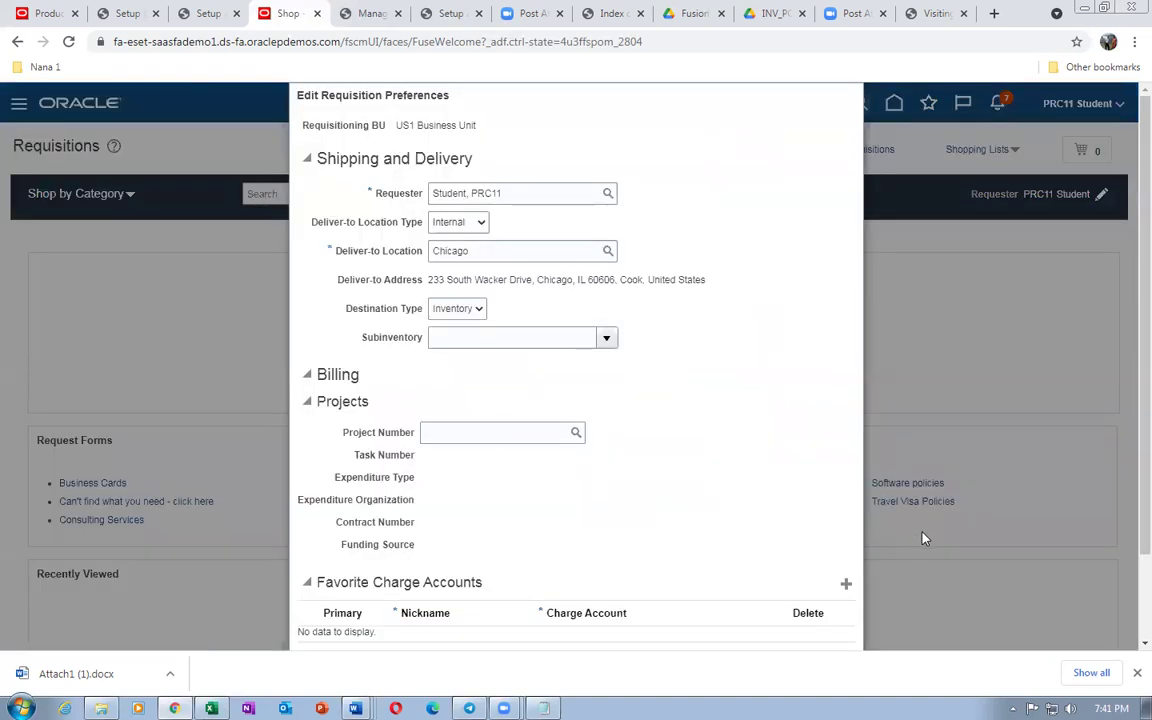
pyautogui.scroll(-2, 880, 600)
pyautogui.click(833, 584)
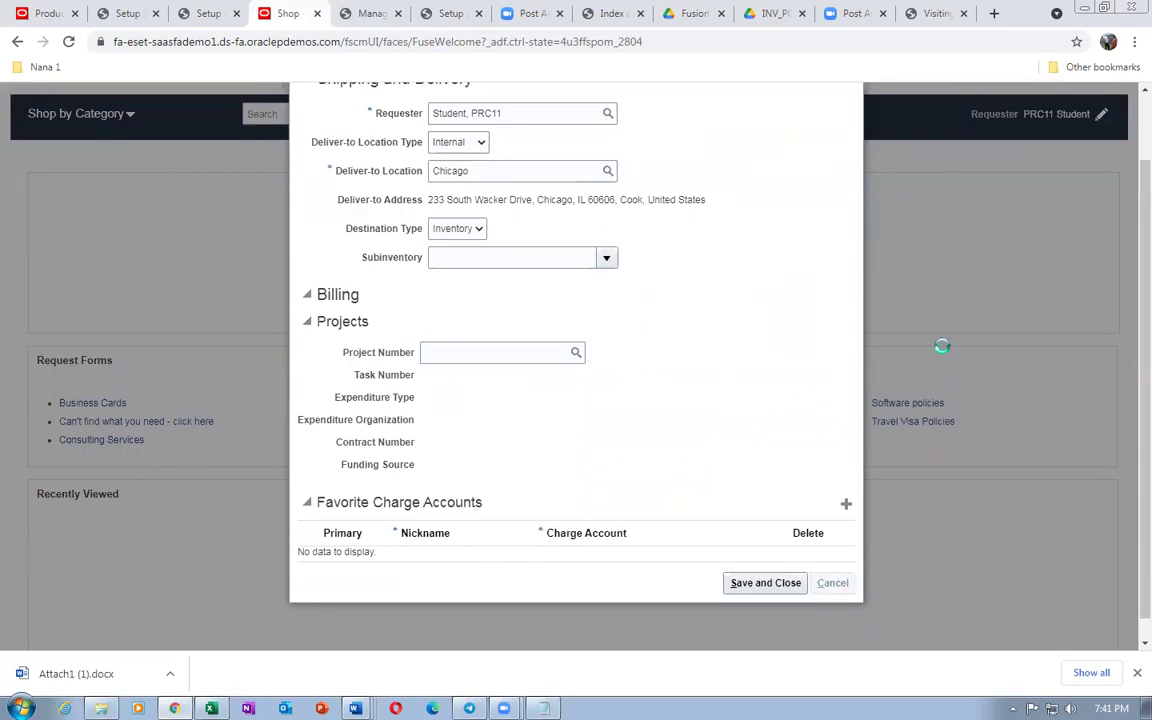
# Start a new requisition line and look up "tes" to select item test1
pyautogui.click(716, 149)
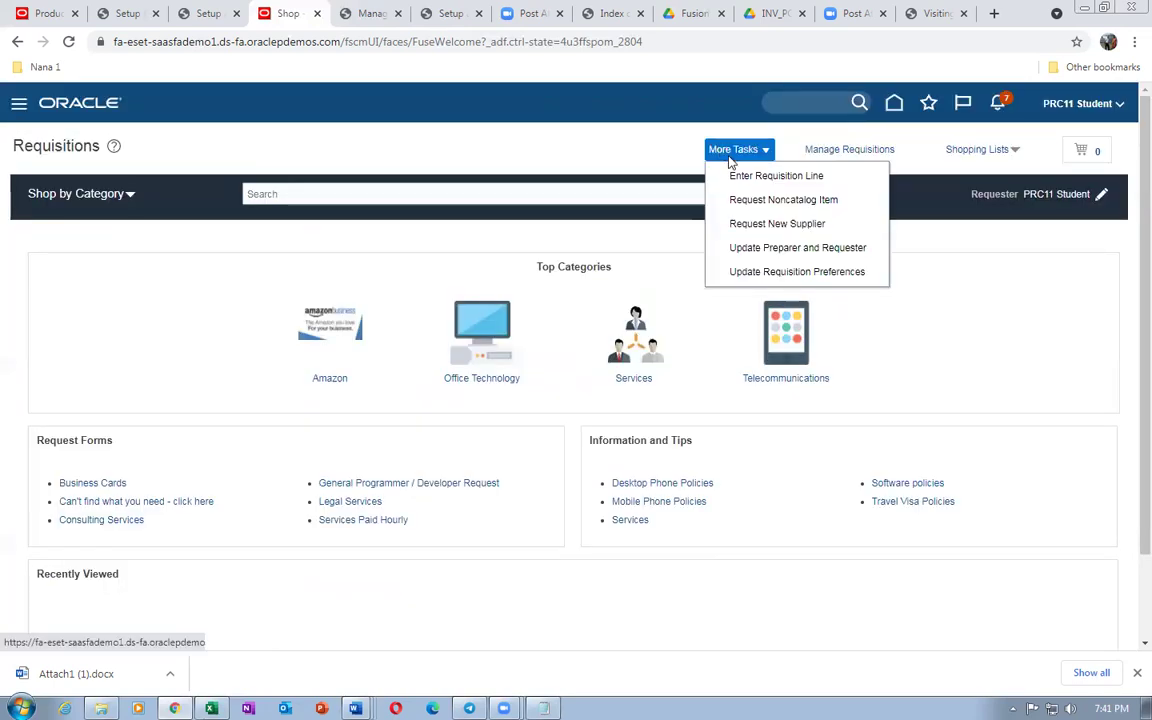
pyautogui.click(738, 177)
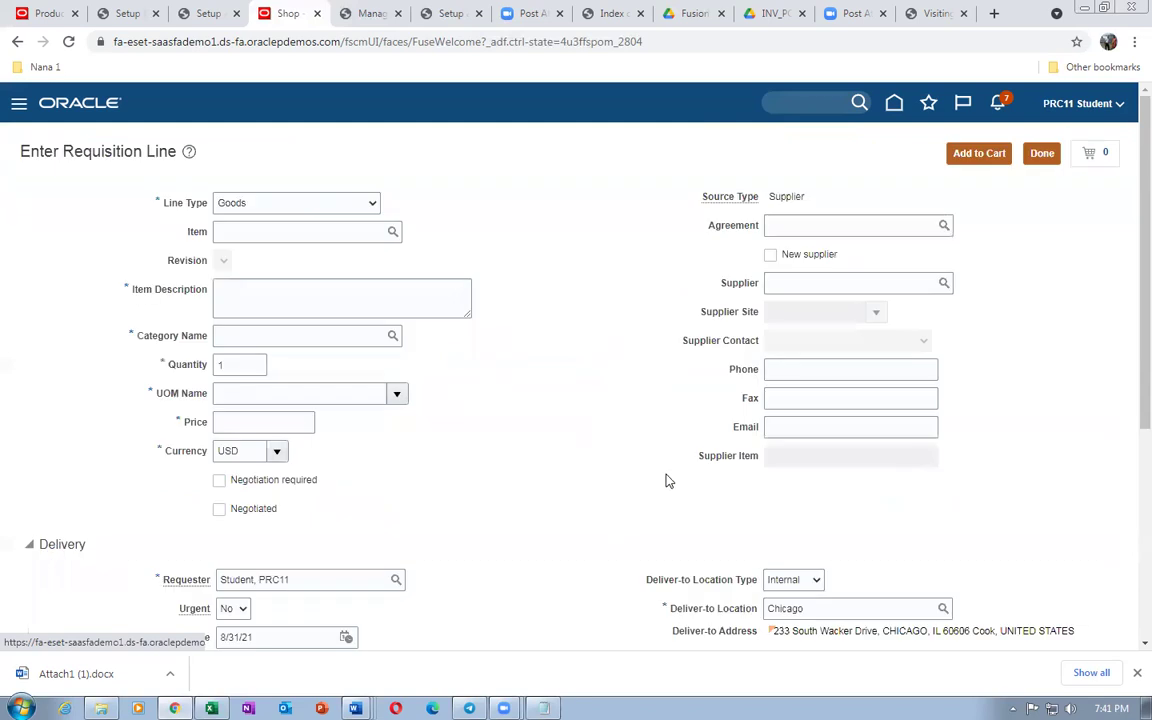
pyautogui.click(254, 233)
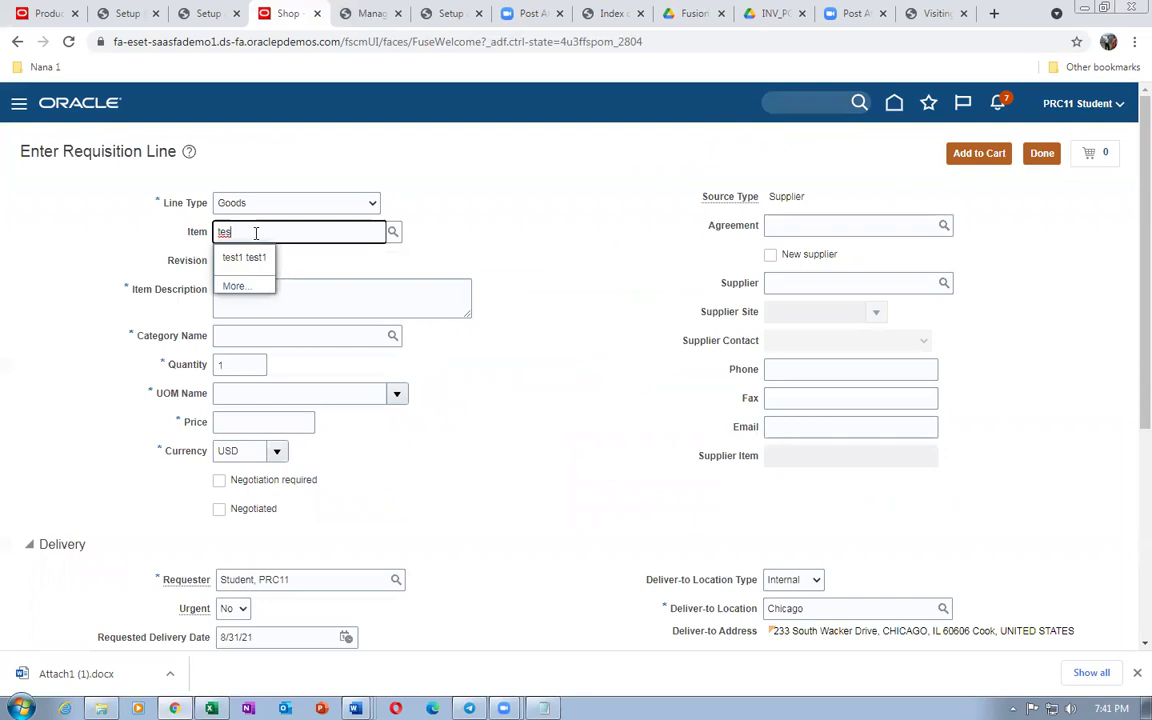
pyautogui.click(241, 257)
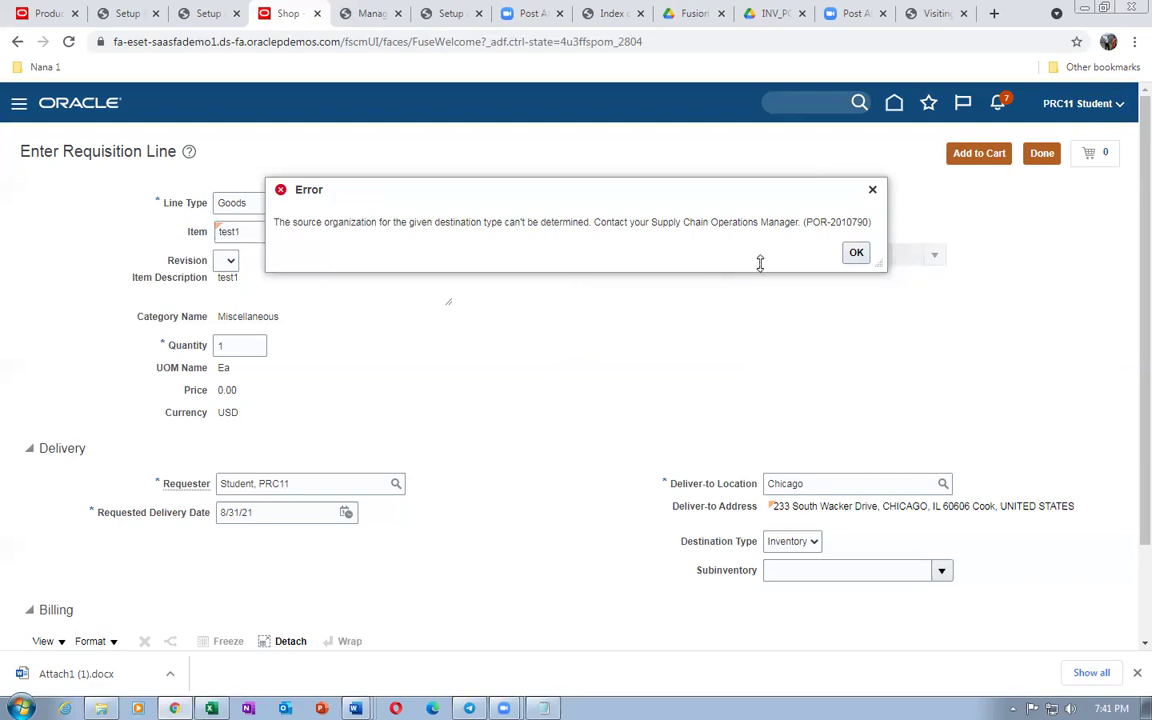
pyautogui.click(856, 255)
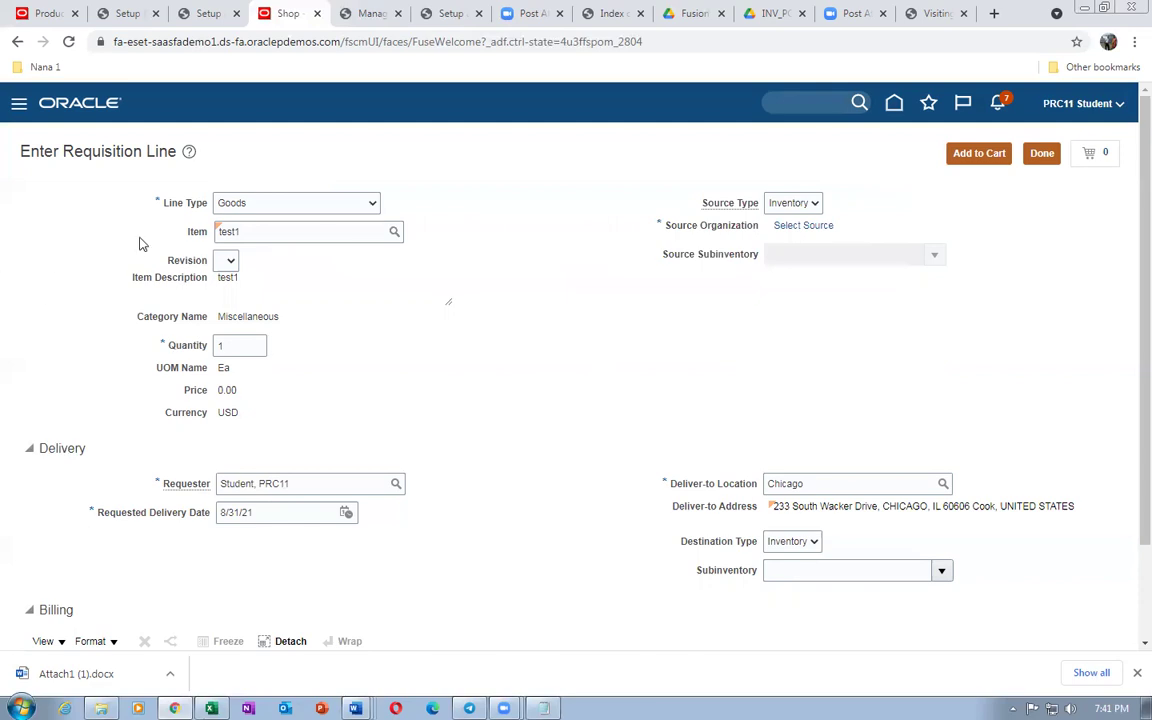
# Switch back to the setup search page and open the Configure Requisitioning Business Function task
pyautogui.click(372, 13)
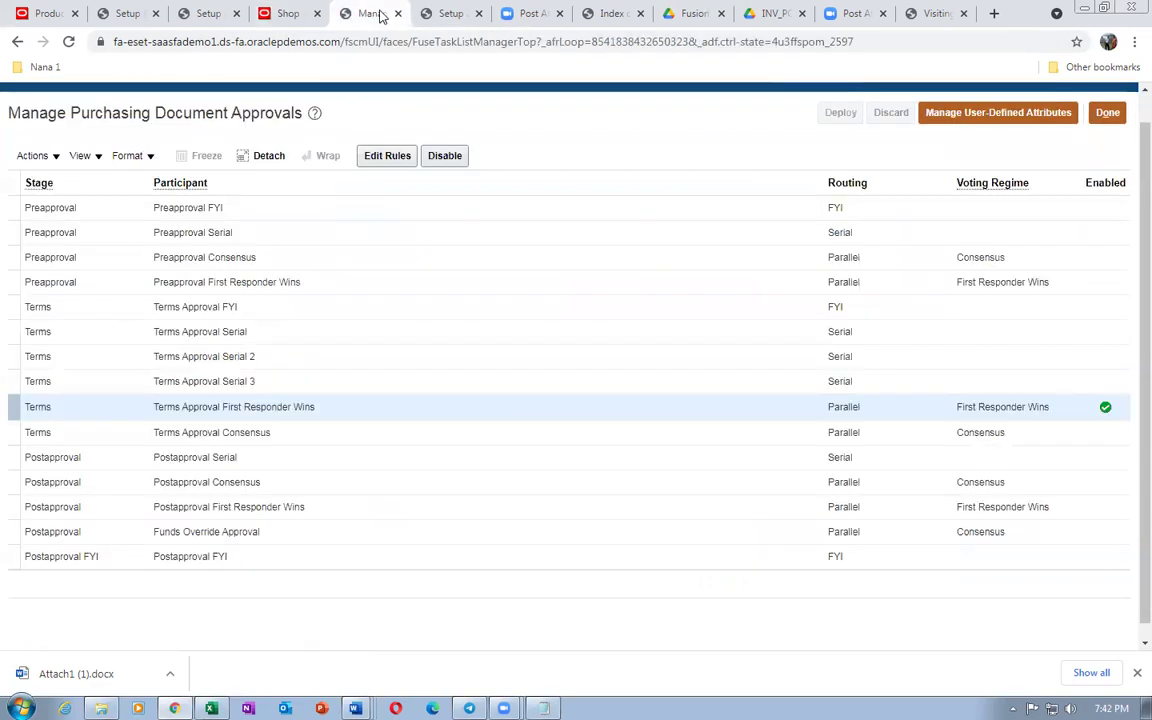
pyautogui.click(445, 13)
pyautogui.click(125, 270)
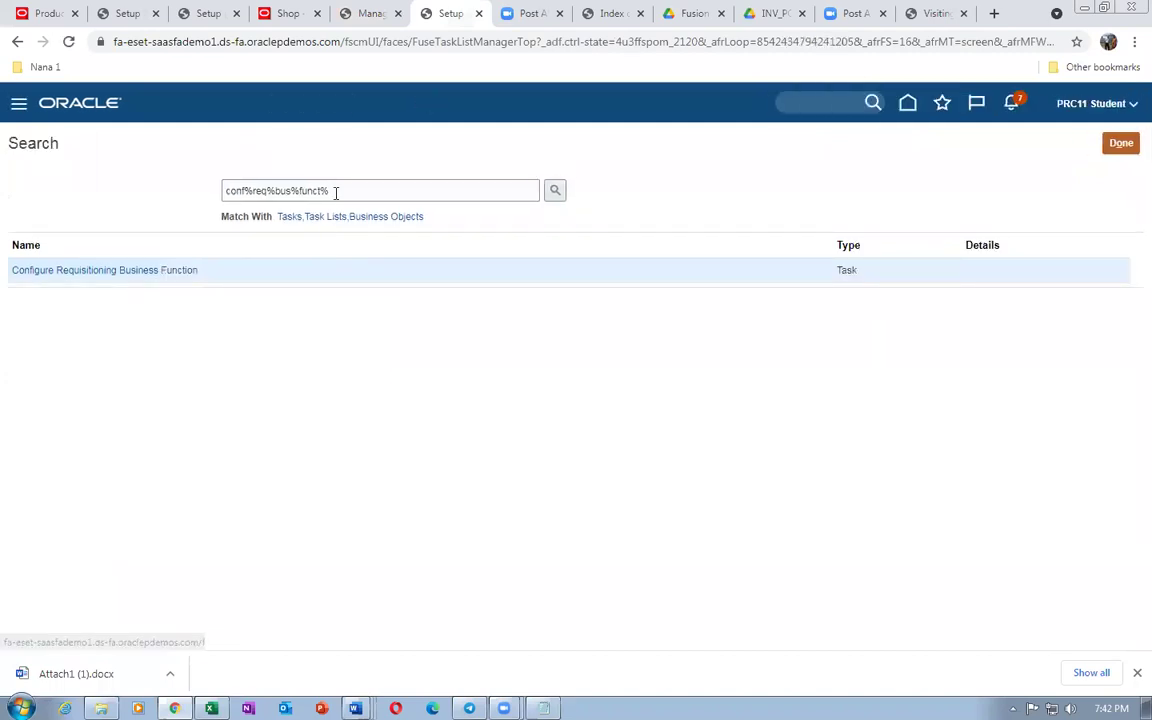
pyautogui.click(155, 270)
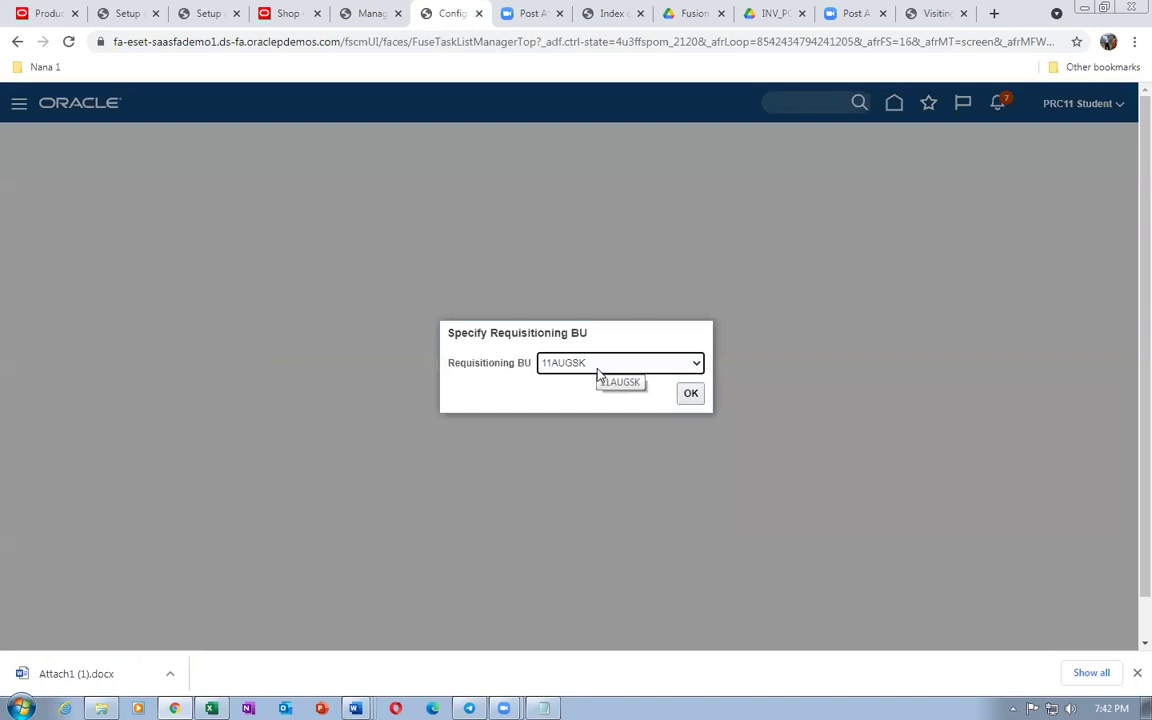
# Go back to the Enter Requisition Line page and leave the test1 line without adding it to the cart
pyautogui.click(285, 15)
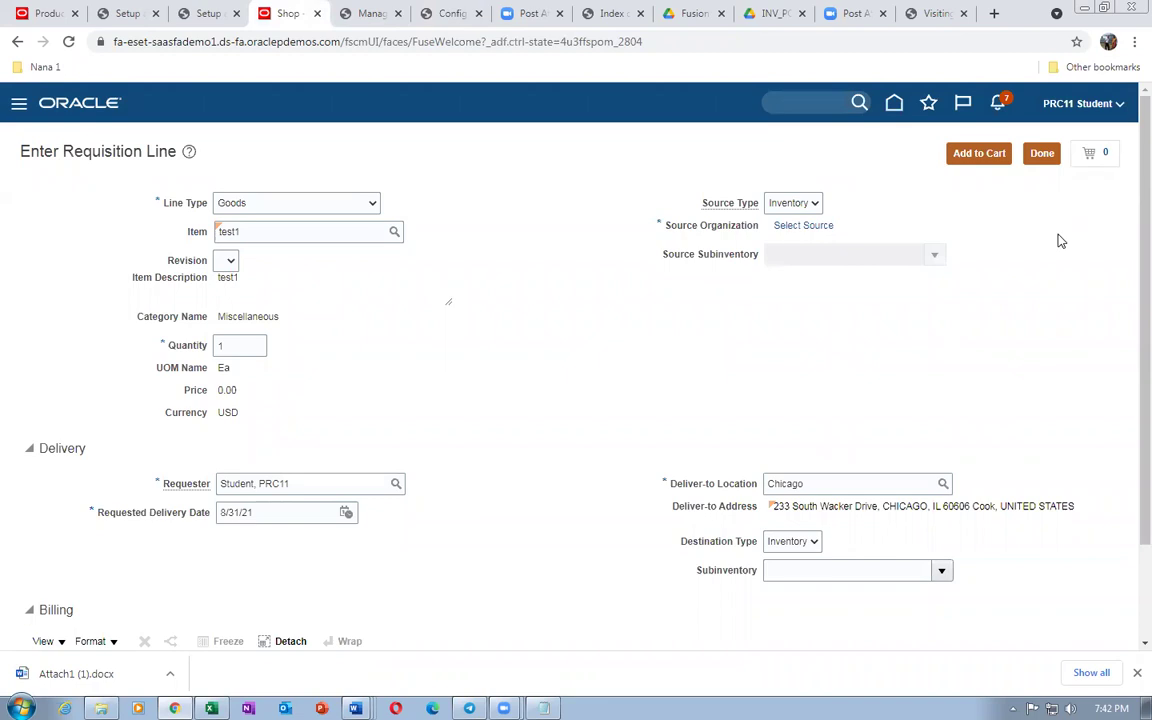
pyautogui.click(1042, 155)
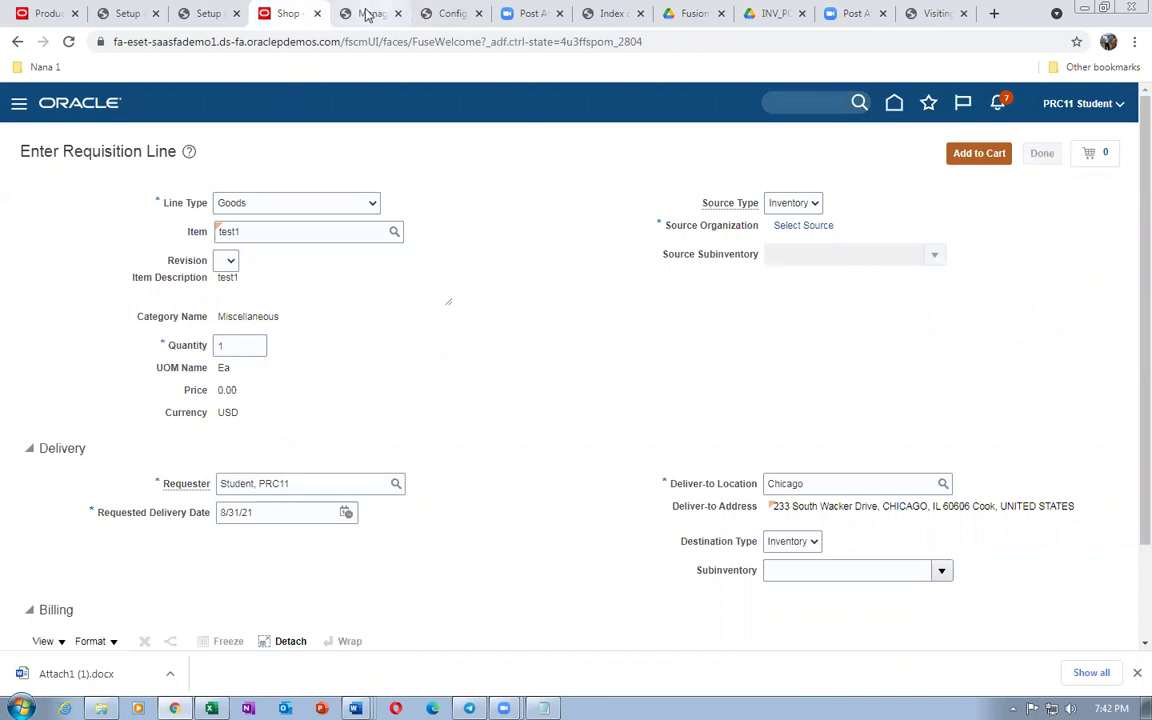
pyautogui.click(366, 13)
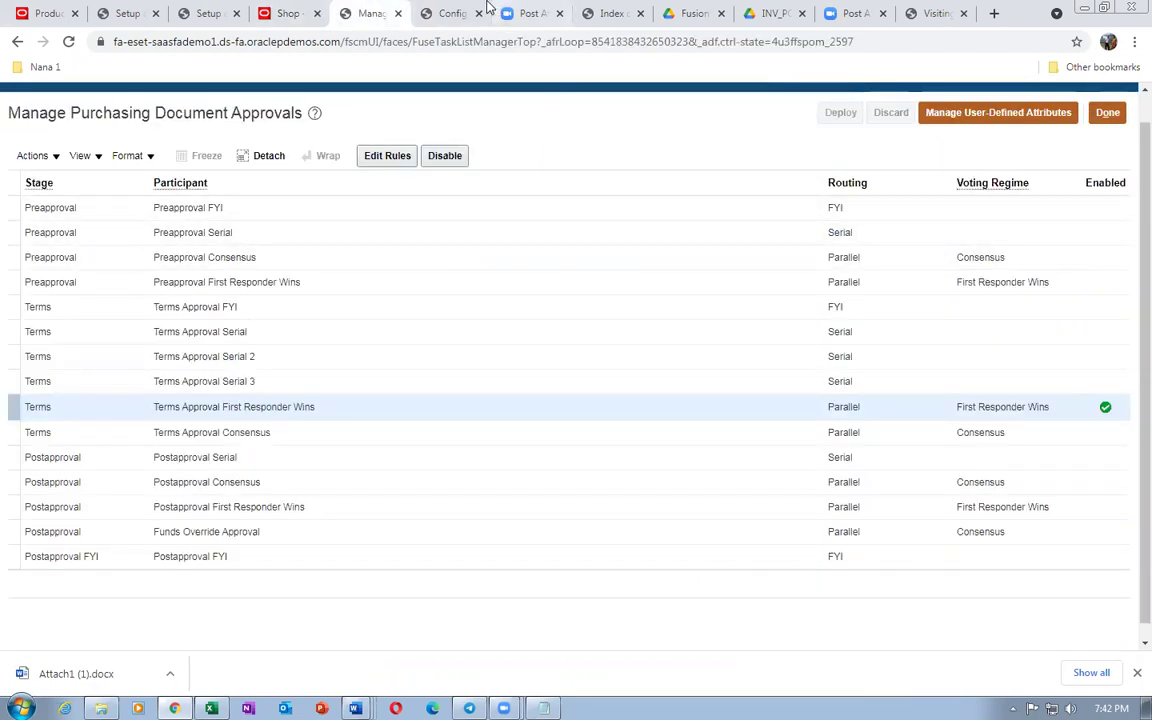
# Specify US1 Business Unit as the requisitioning BU and open its business function configuration
pyautogui.click(451, 13)
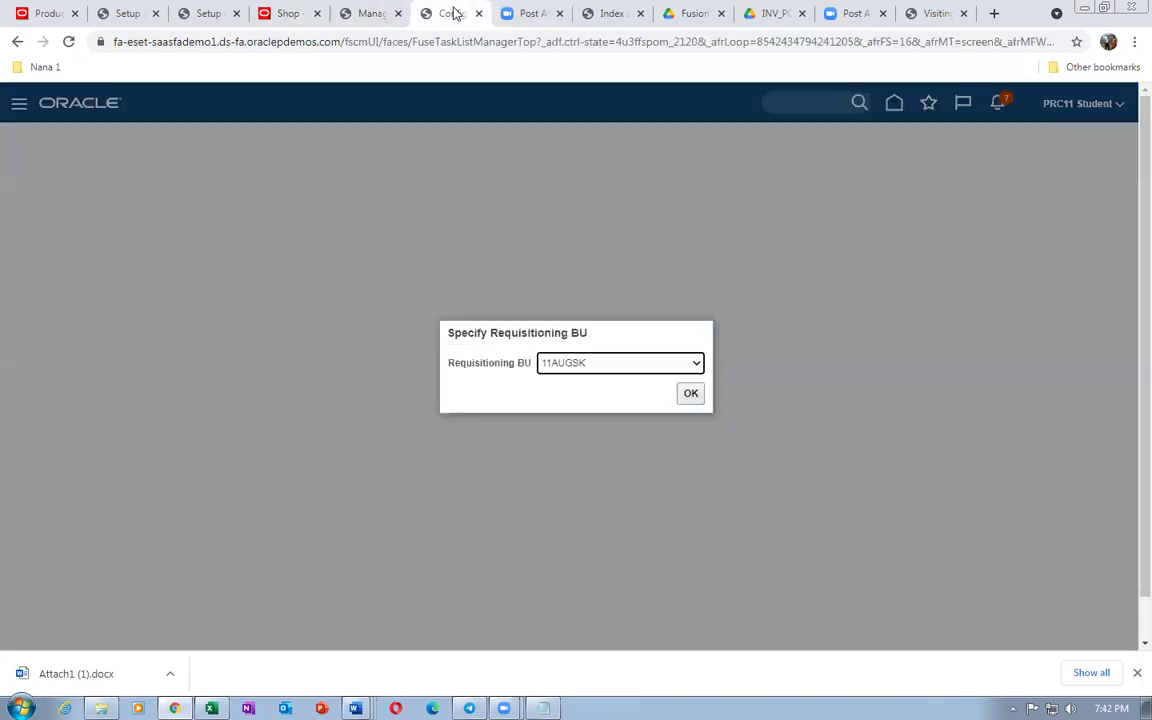
pyautogui.click(645, 369)
pyautogui.moveTo(699, 430); pyautogui.dragTo(679, 600)
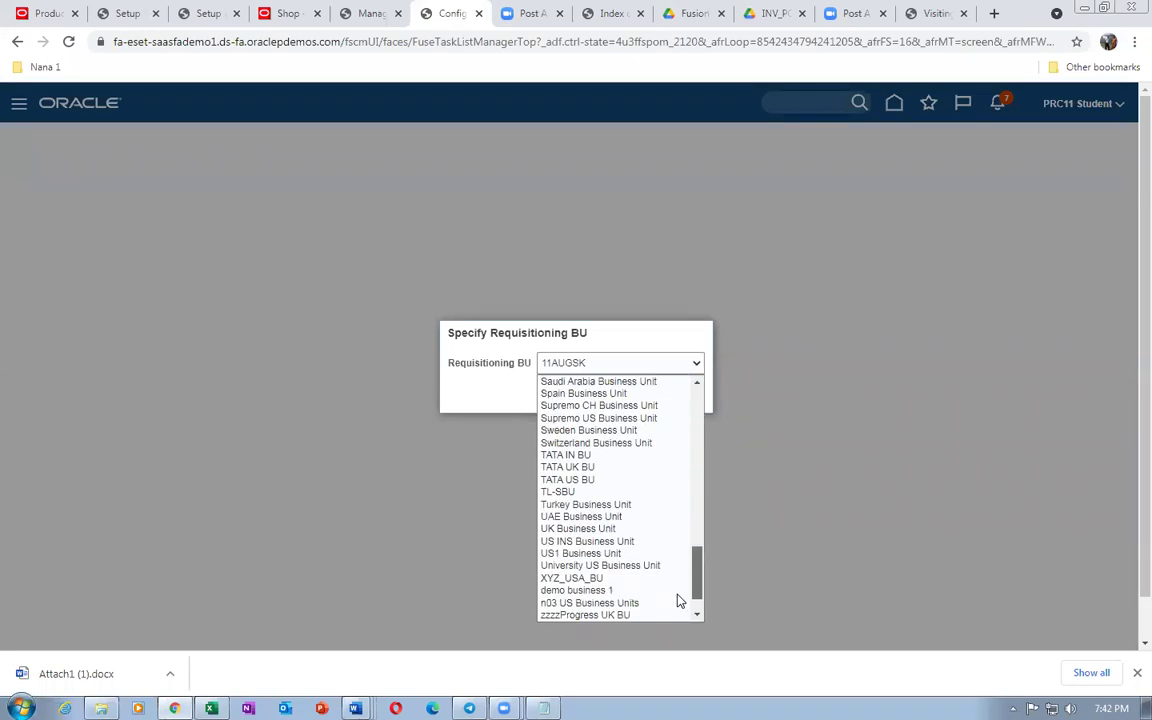
pyautogui.click(632, 553)
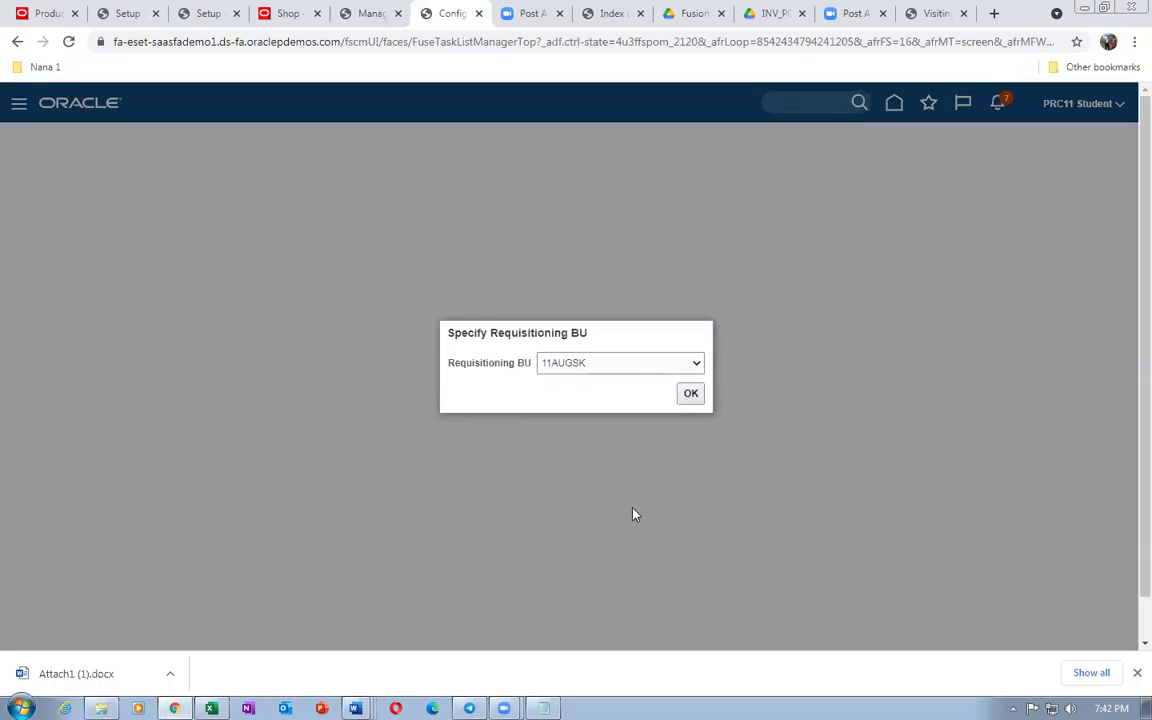
pyautogui.click(690, 401)
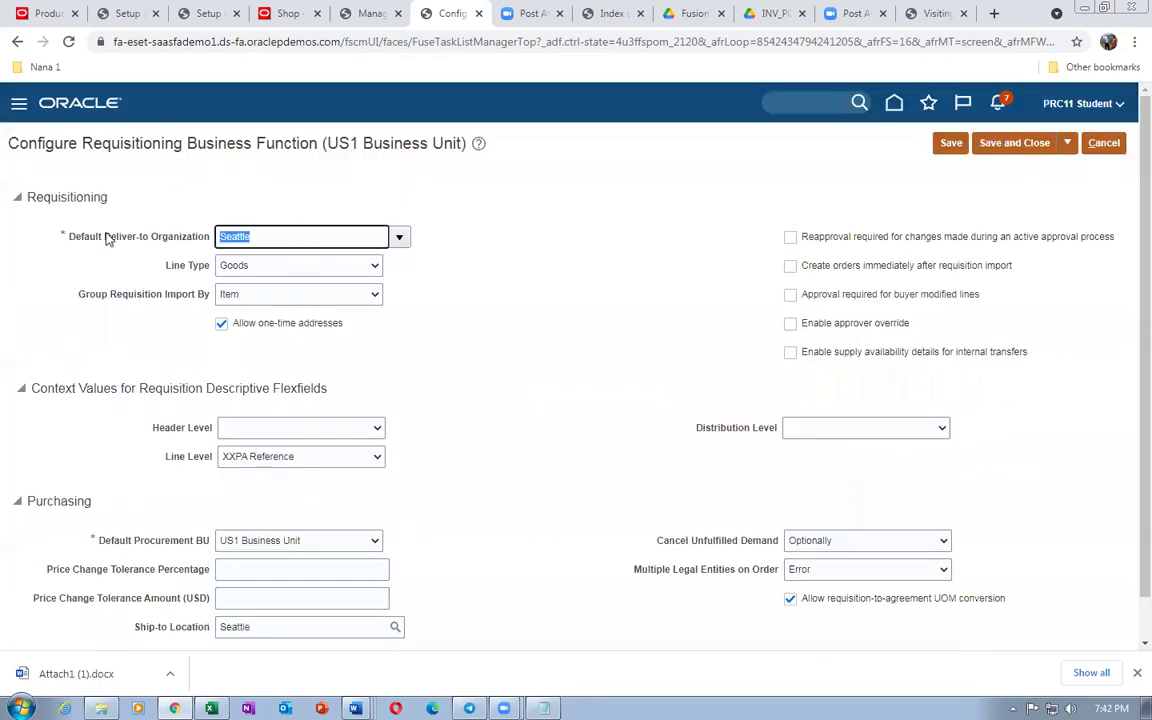
# Set the Default Deliver-to Organization to Chicago and save the requisitioning configuration
pyautogui.write('Chi')
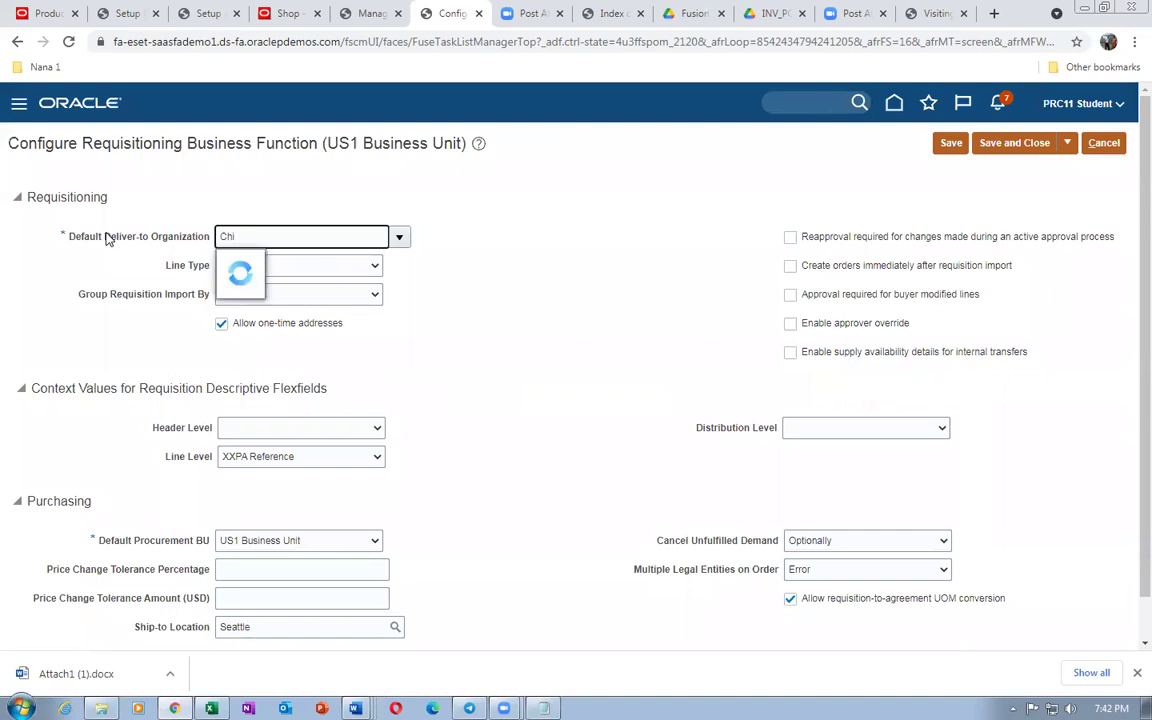
pyautogui.click(252, 263)
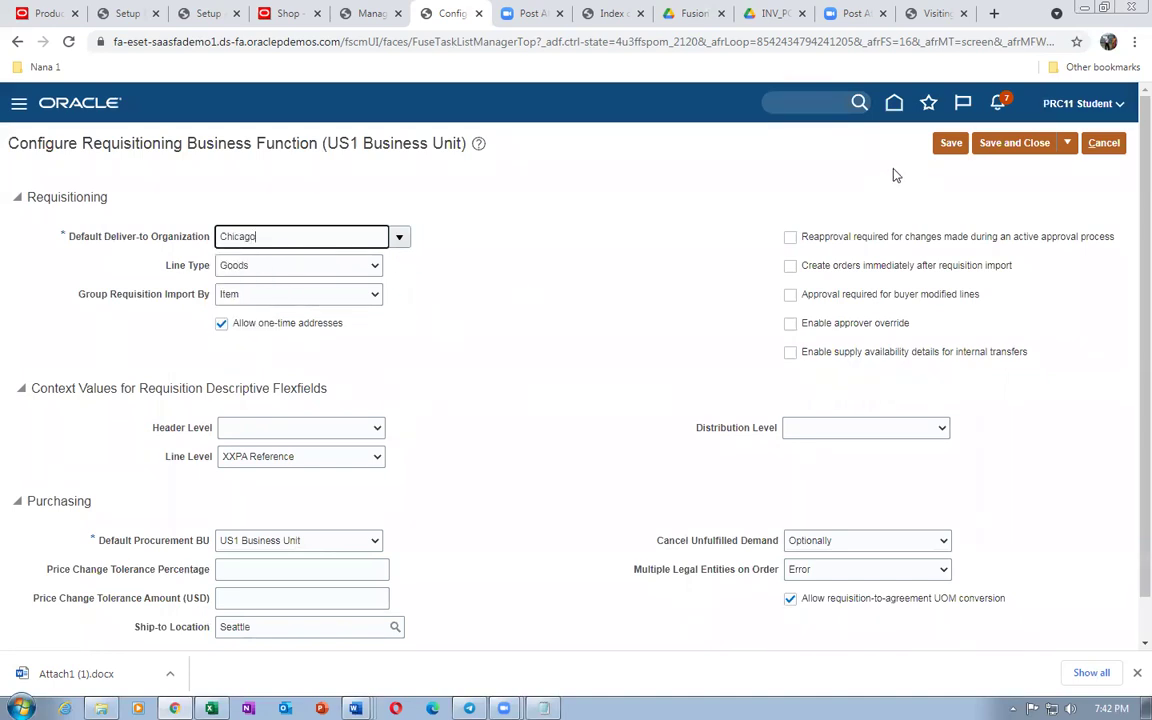
pyautogui.click(1014, 143)
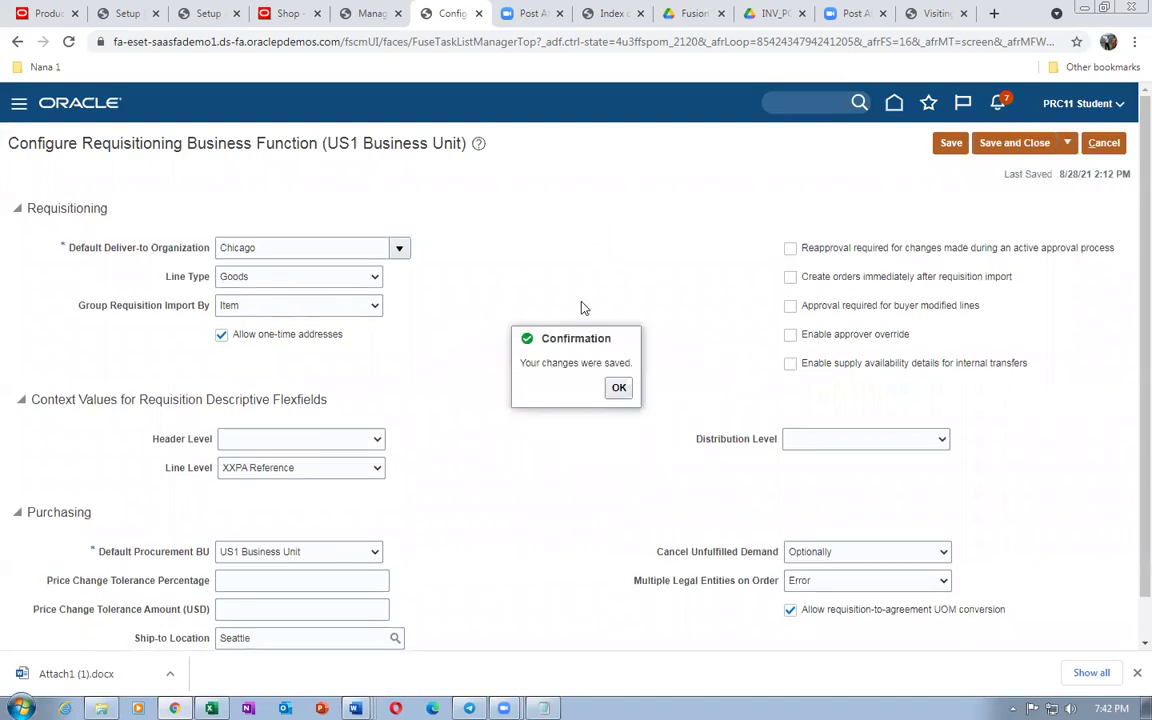
# Return to the Requisitions page and review the shipping and delivery settings in the requisition preferences, leaving them unedited
pyautogui.click(288, 14)
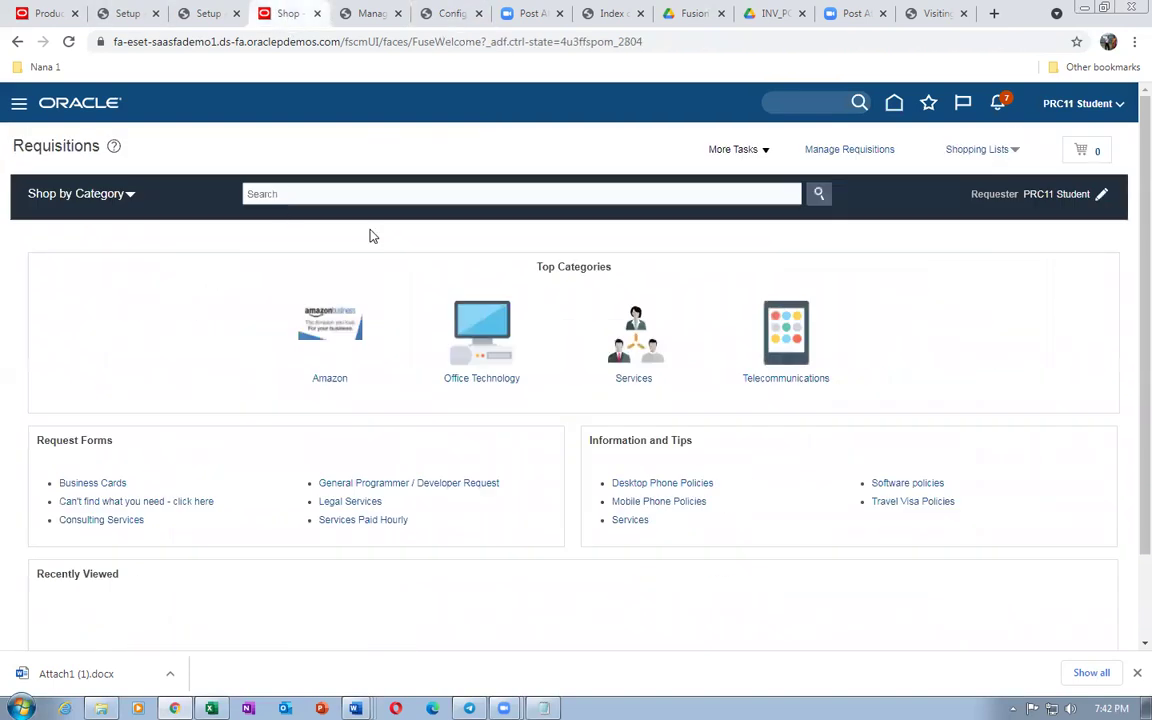
pyautogui.click(752, 151)
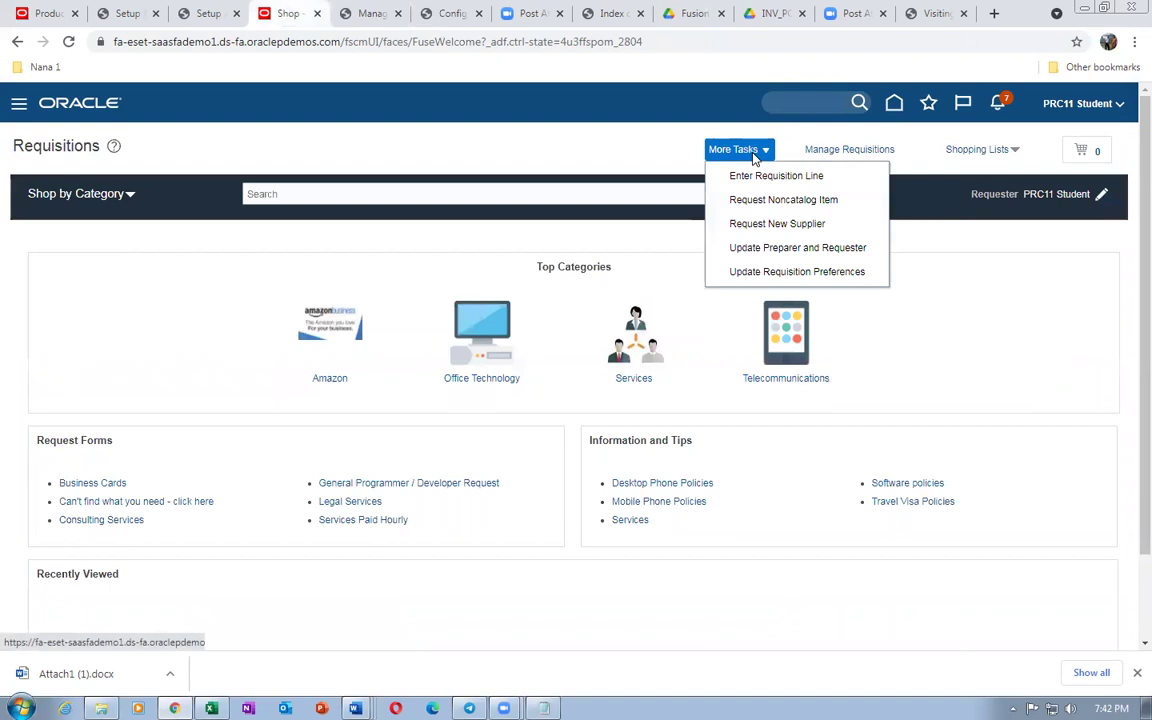
pyautogui.click(762, 272)
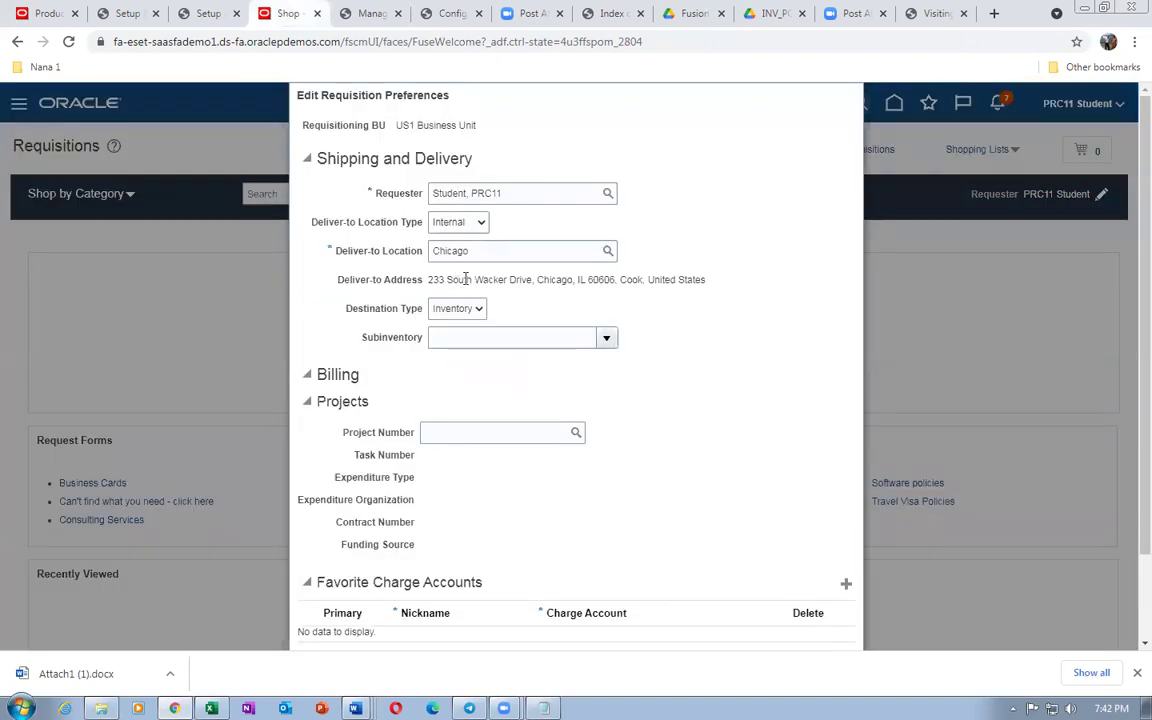
pyautogui.press('Escape')
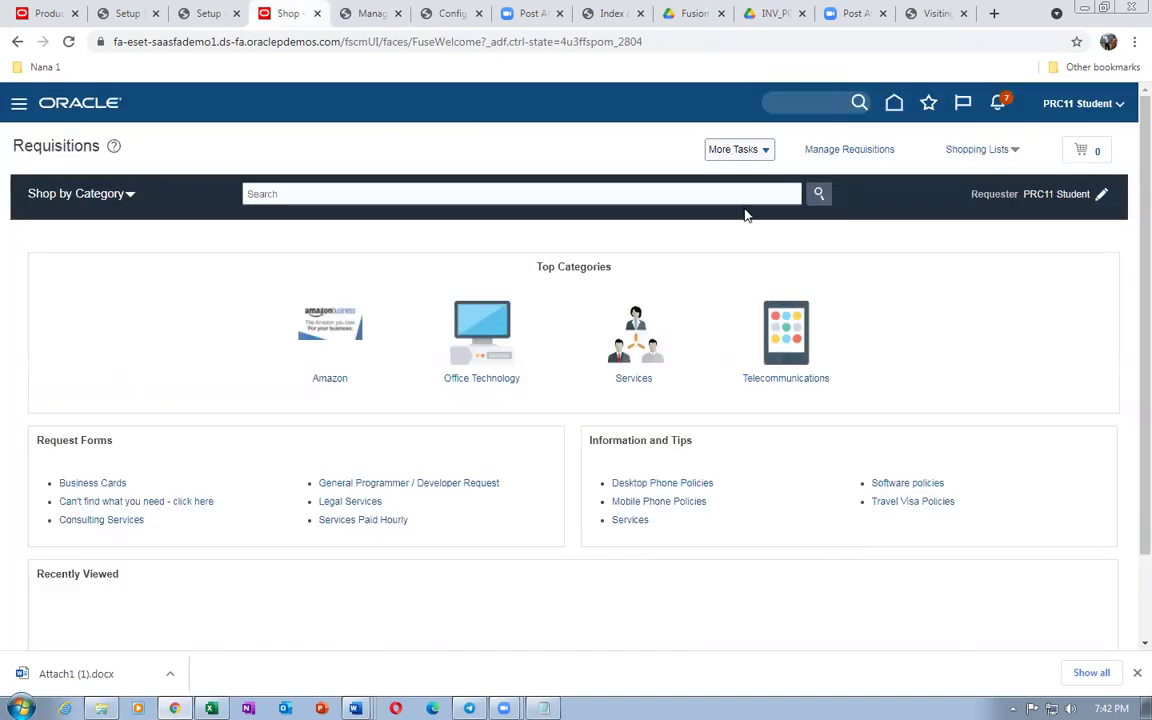
# Try to enter a new requisition line for item test1 by looking up "tes", and leave it without adding to the cart
pyautogui.click(736, 149)
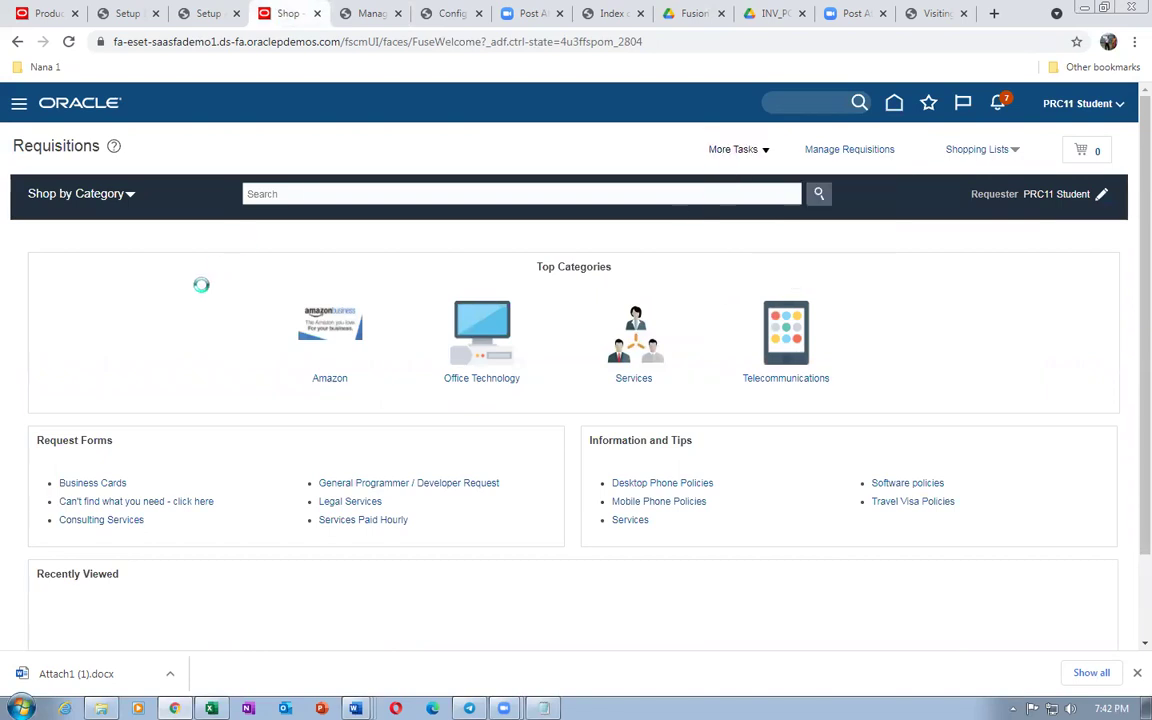
pyautogui.click(249, 232)
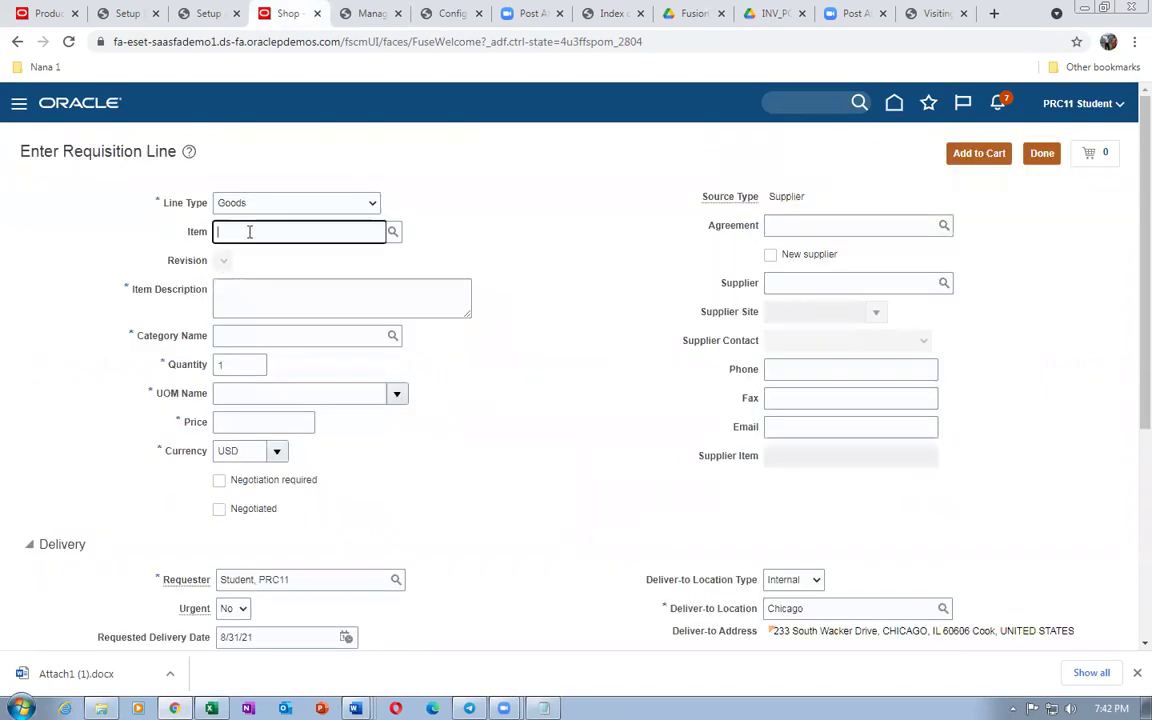
pyautogui.write('tes')
pyautogui.click(245, 258)
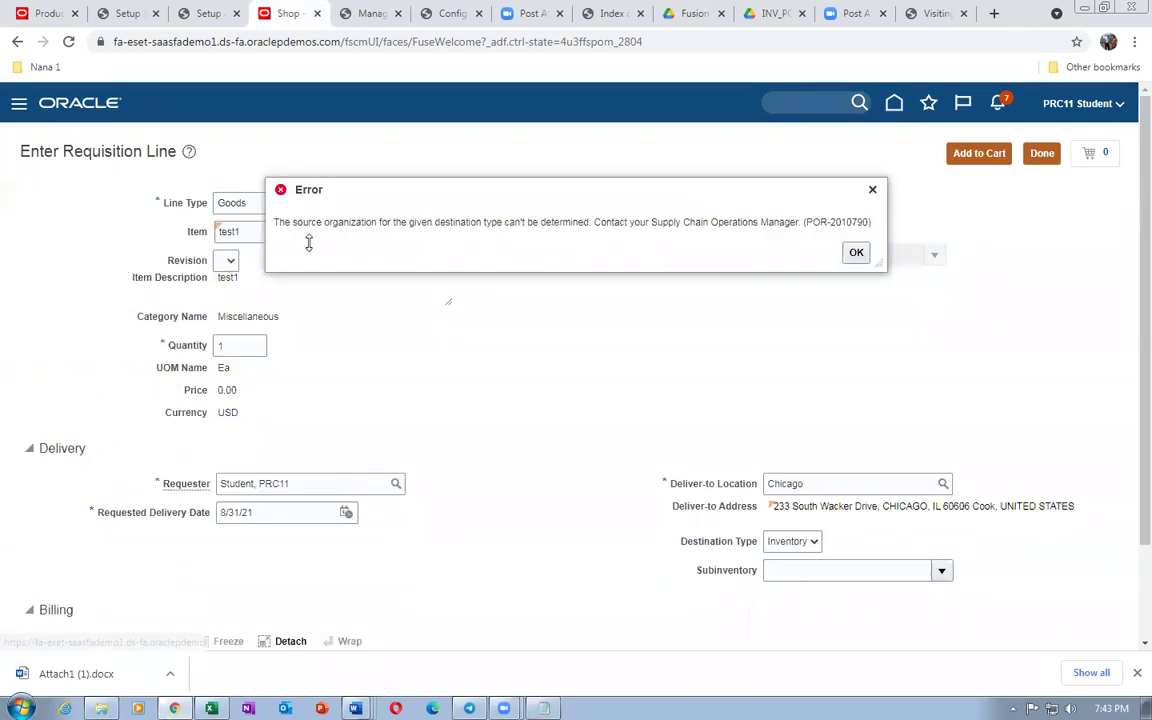
pyautogui.click(856, 252)
pyautogui.click(1041, 155)
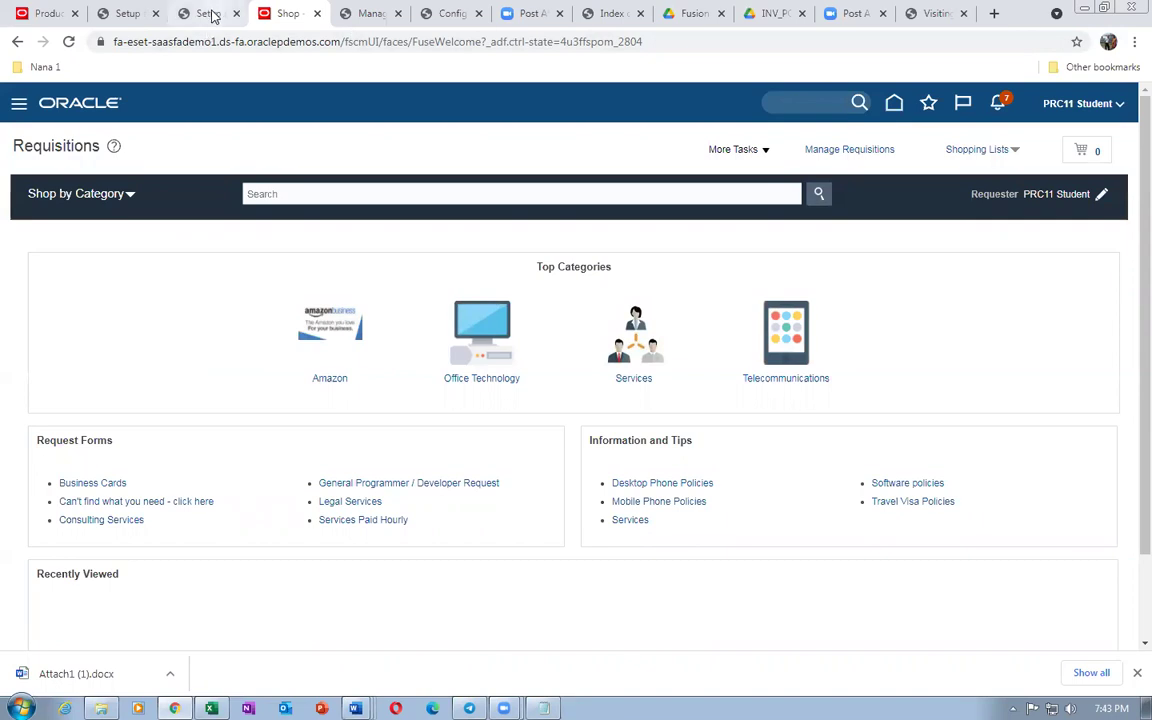
# Close the saved configuration and reopen the Configure Requisitioning Business Function task for US1 Business Unit
pyautogui.click(450, 14)
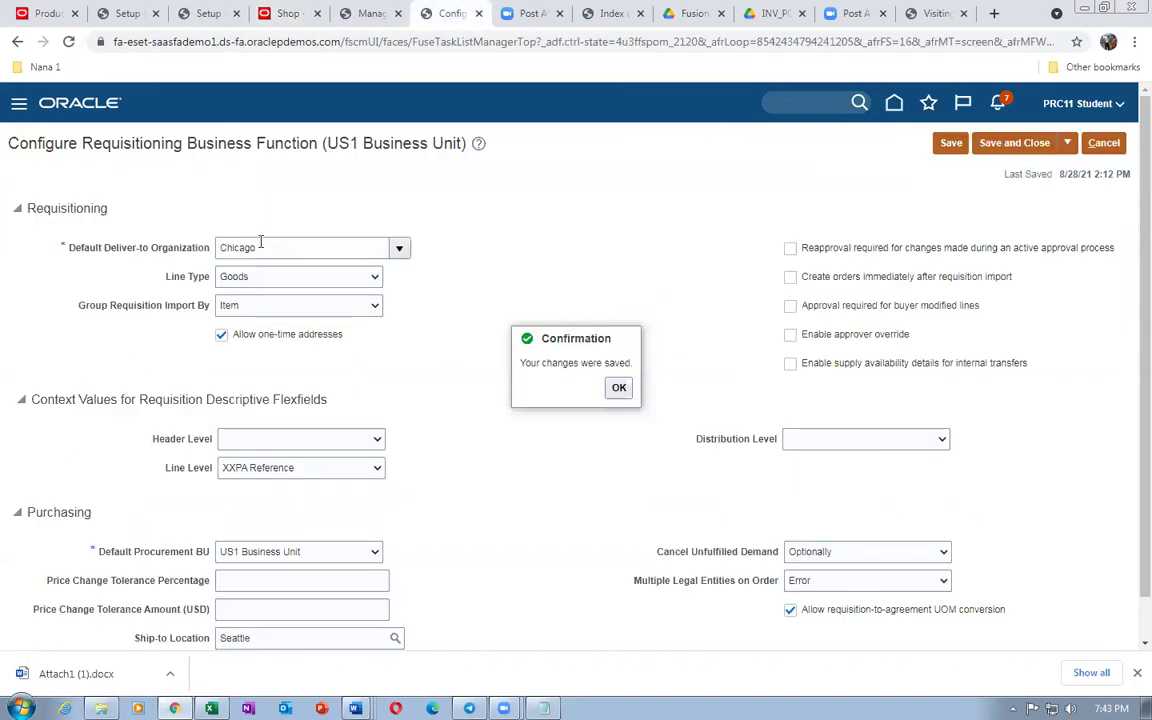
pyautogui.click(618, 389)
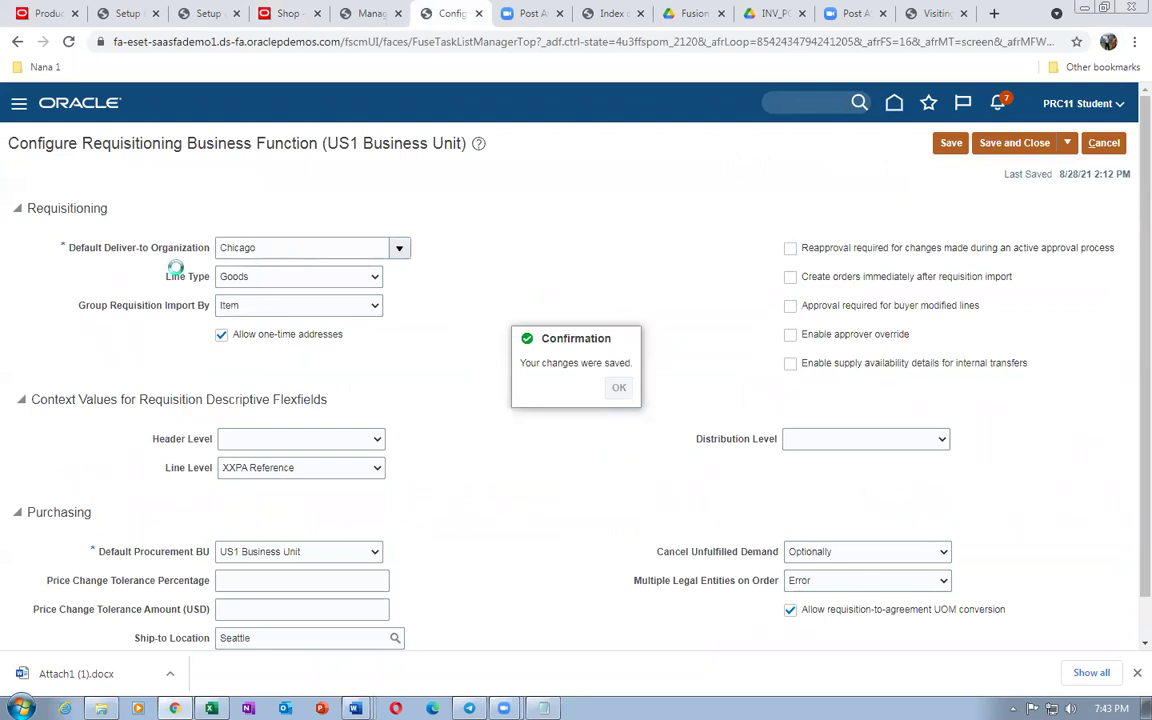
pyautogui.click(154, 270)
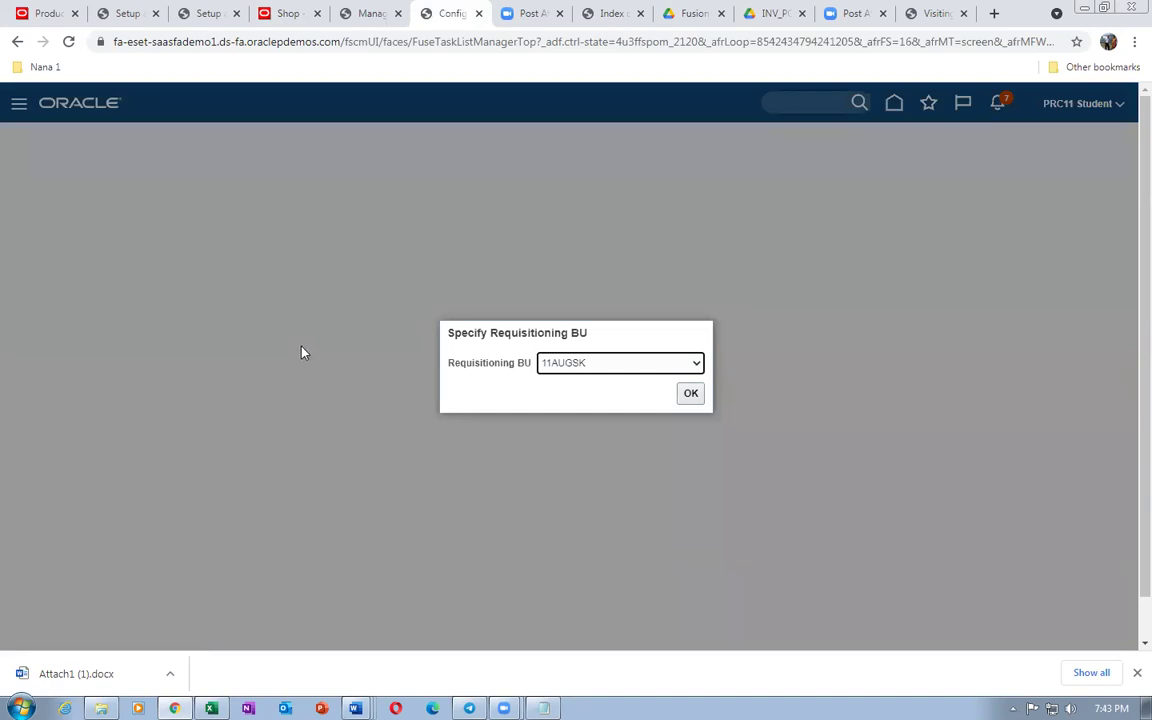
pyautogui.click(584, 368)
pyautogui.moveTo(697, 428); pyautogui.dragTo(724, 602)
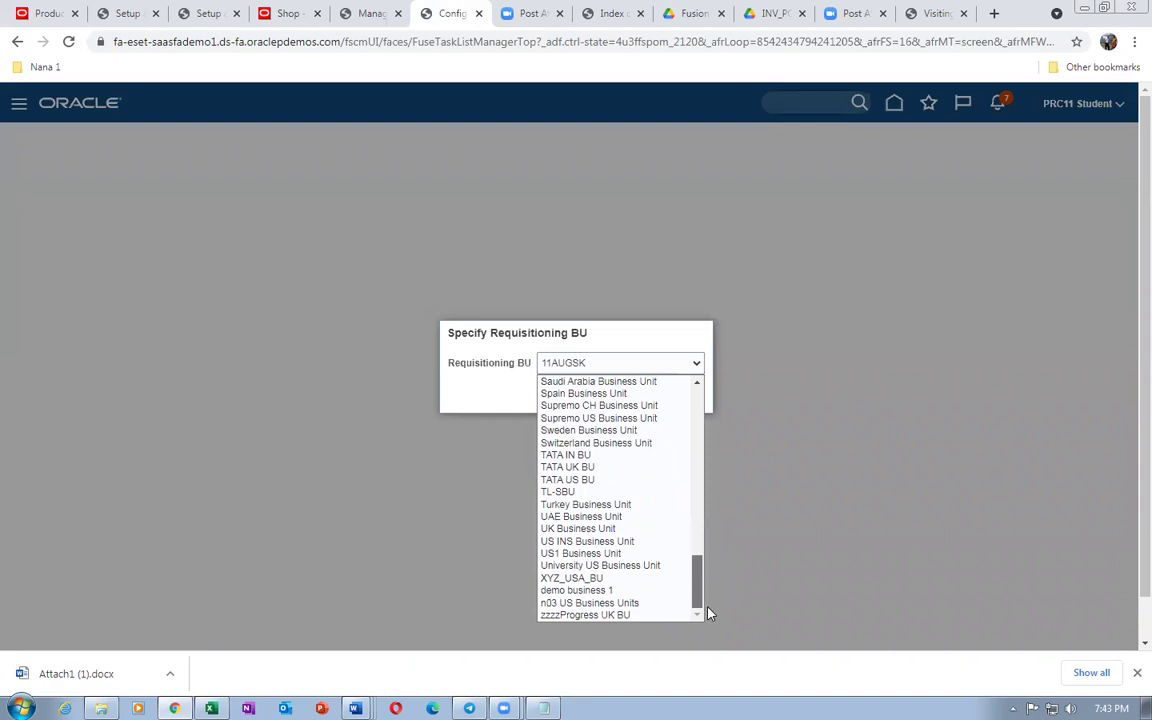
pyautogui.click(605, 553)
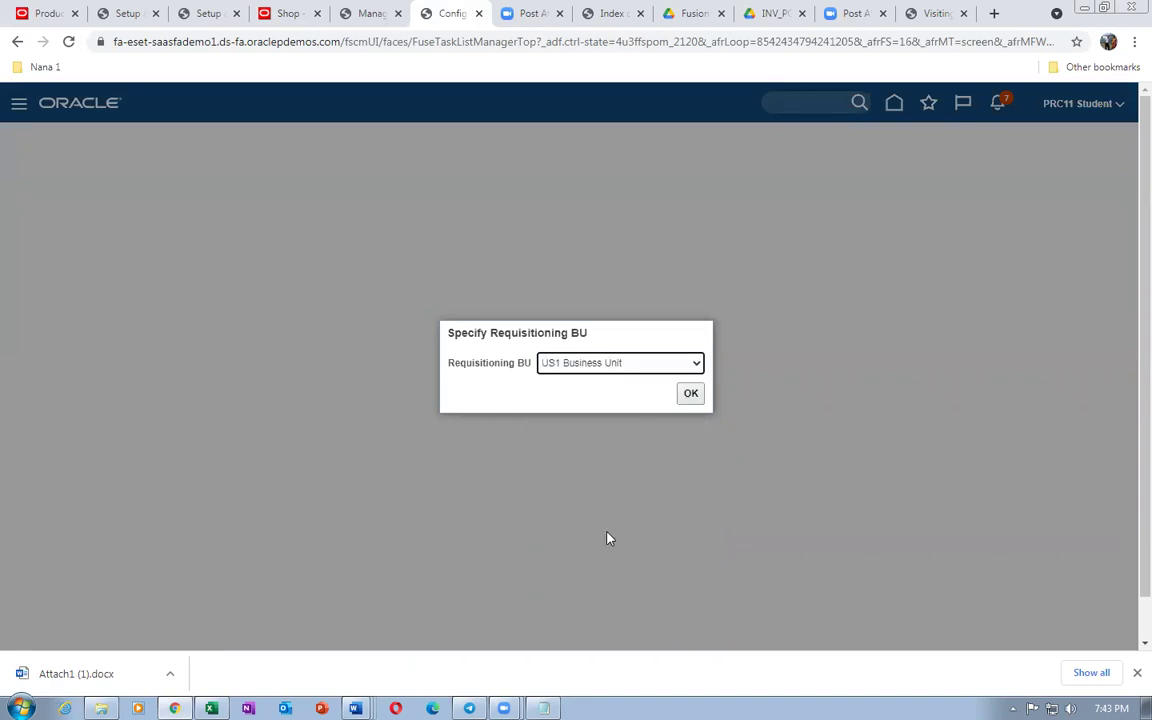
pyautogui.click(691, 395)
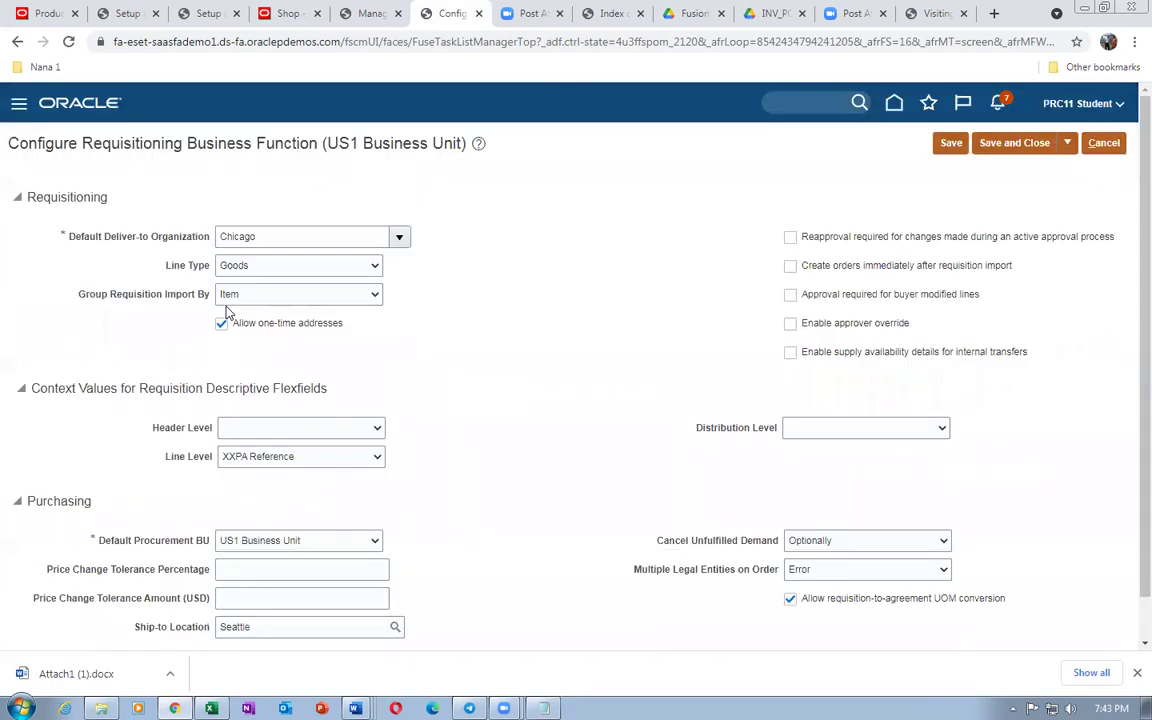
# Try to replace the Default Deliver-to Organization by looking up "opertio", and clear the entry
pyautogui.moveTo(270, 235); pyautogui.dragTo(182, 233)
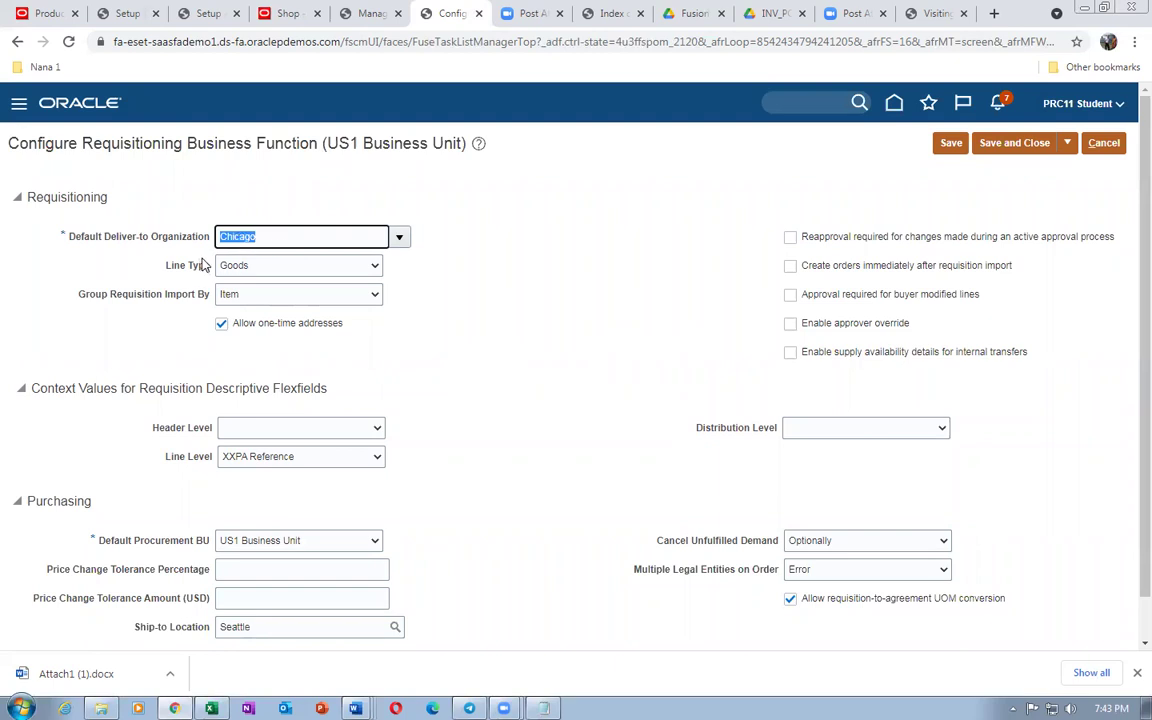
pyautogui.write('operfat')
pyautogui.press('BackSpace')
pyautogui.press('BackSpace')
pyautogui.write('tio')
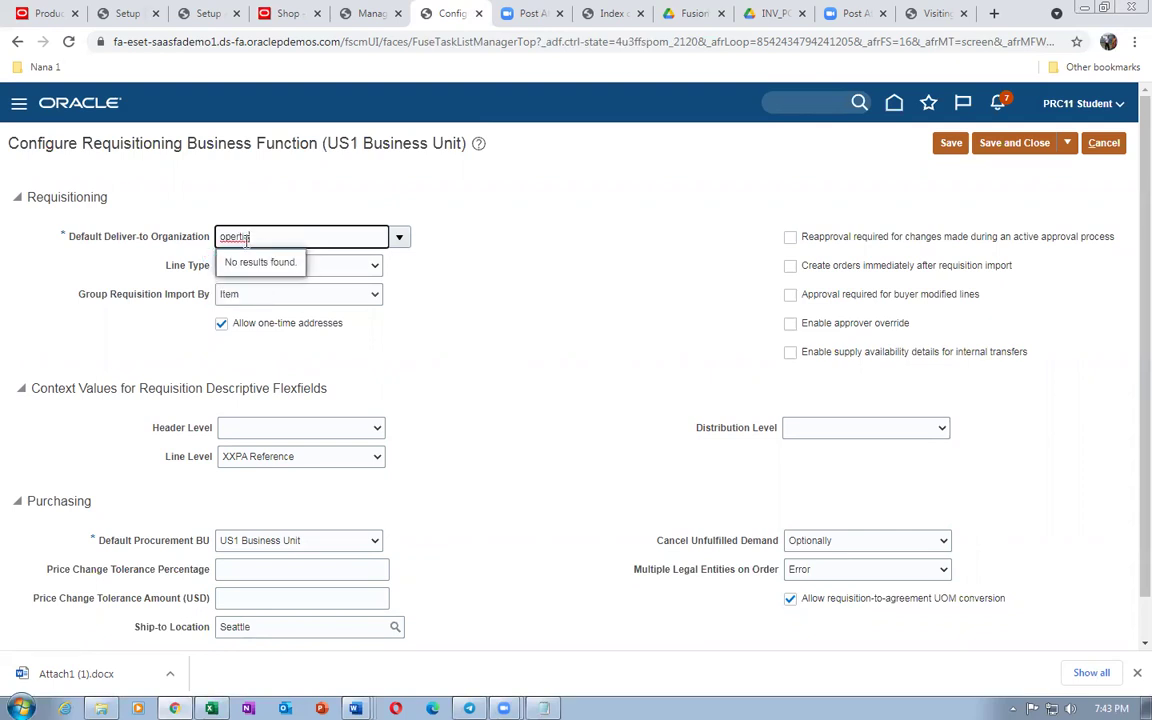
pyautogui.doubleClick(234, 236)
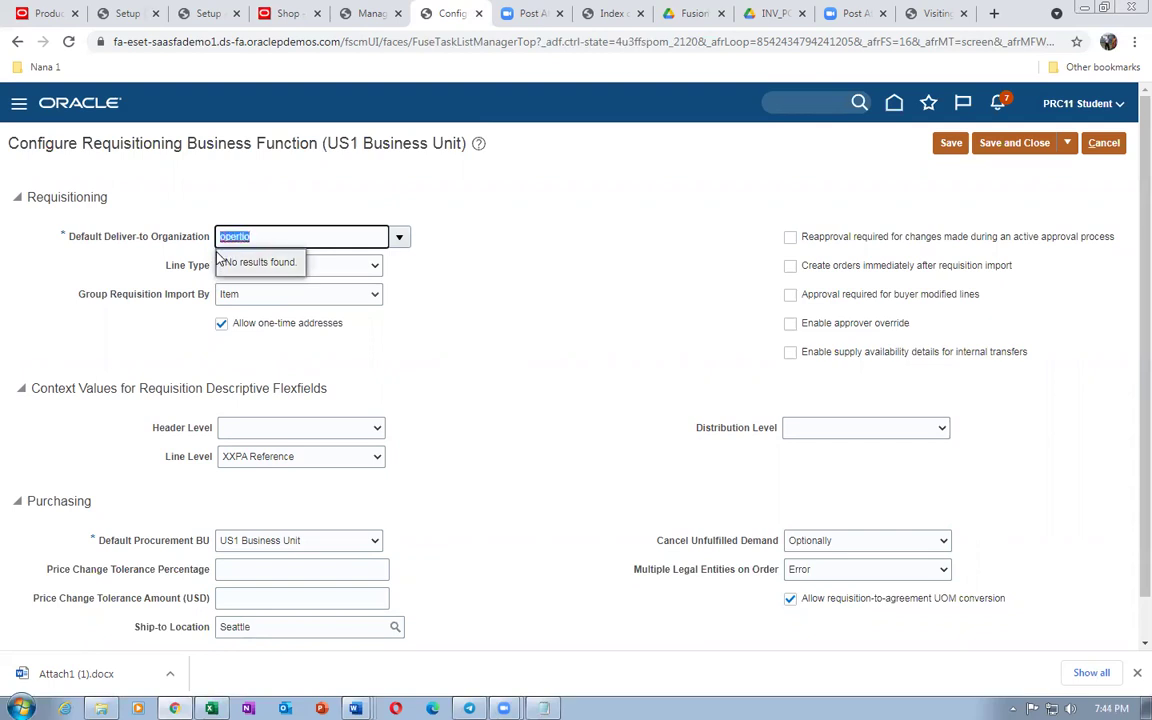
pyautogui.press('BackSpace')
pyautogui.click(496, 357)
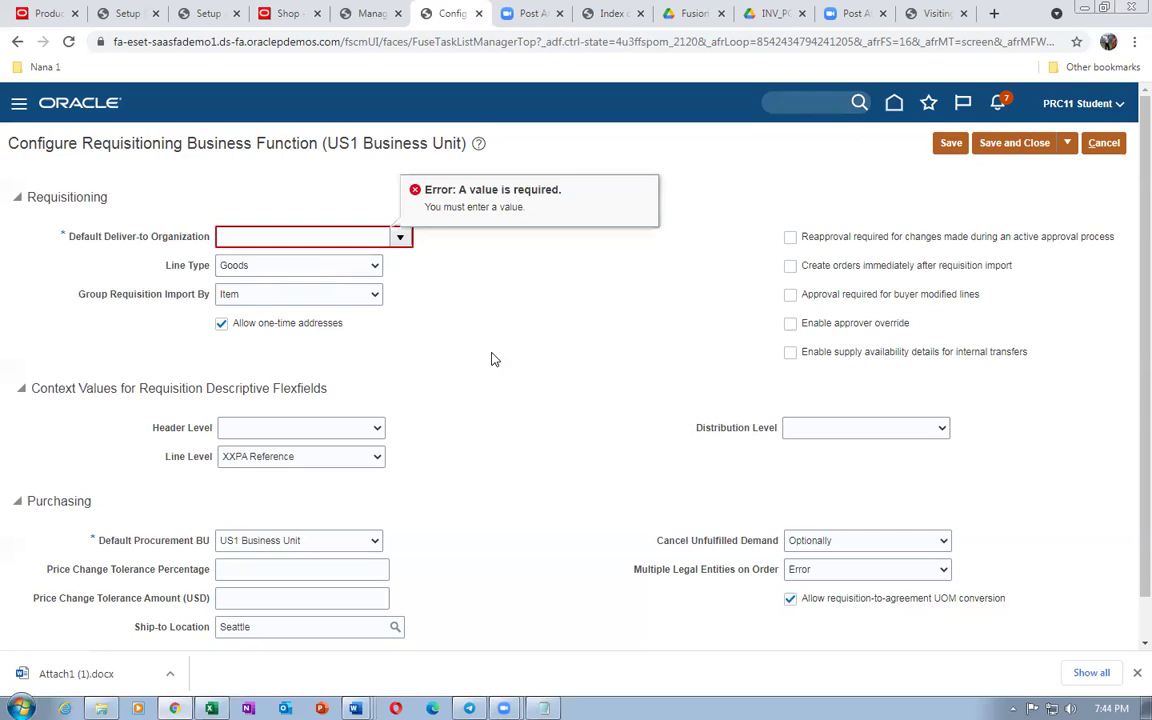
# Try looking up "opera" as the Default Deliver-to Organization and erase it again
pyautogui.click(252, 236)
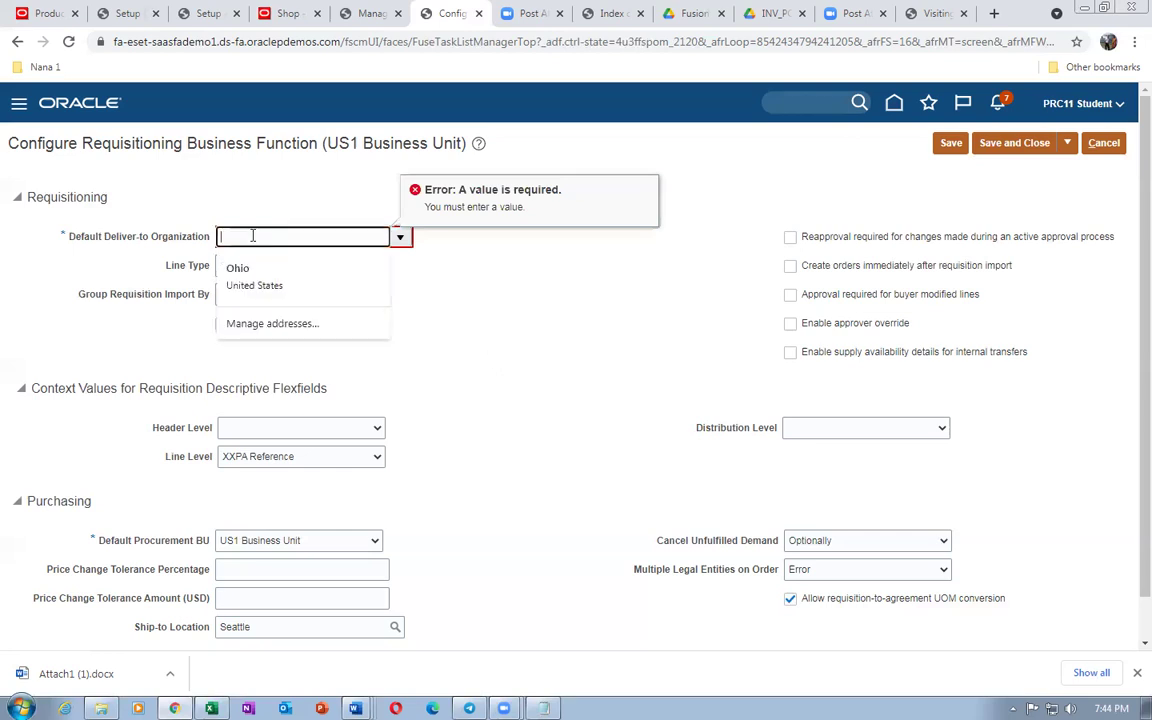
pyautogui.write('ope')
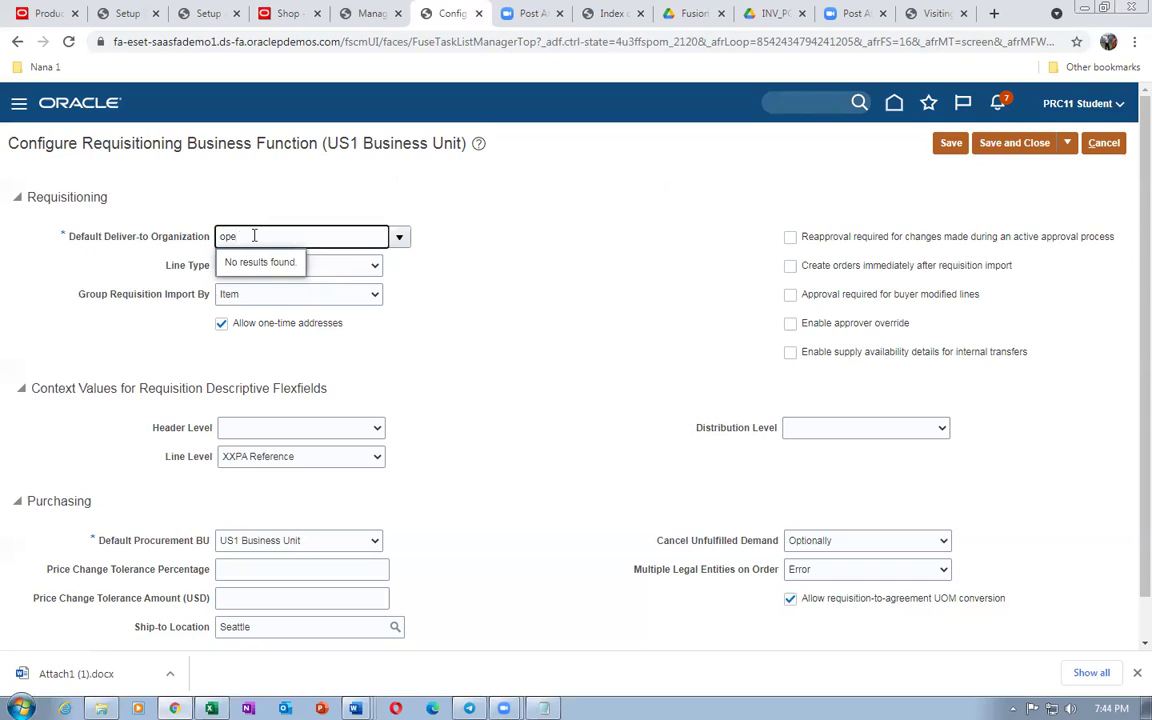
pyautogui.write('ra')
pyautogui.press('BackSpace')
pyautogui.press('BackSpace')
pyautogui.press('BackSpace')
pyautogui.press('BackSpace')
pyautogui.press('BackSpace')
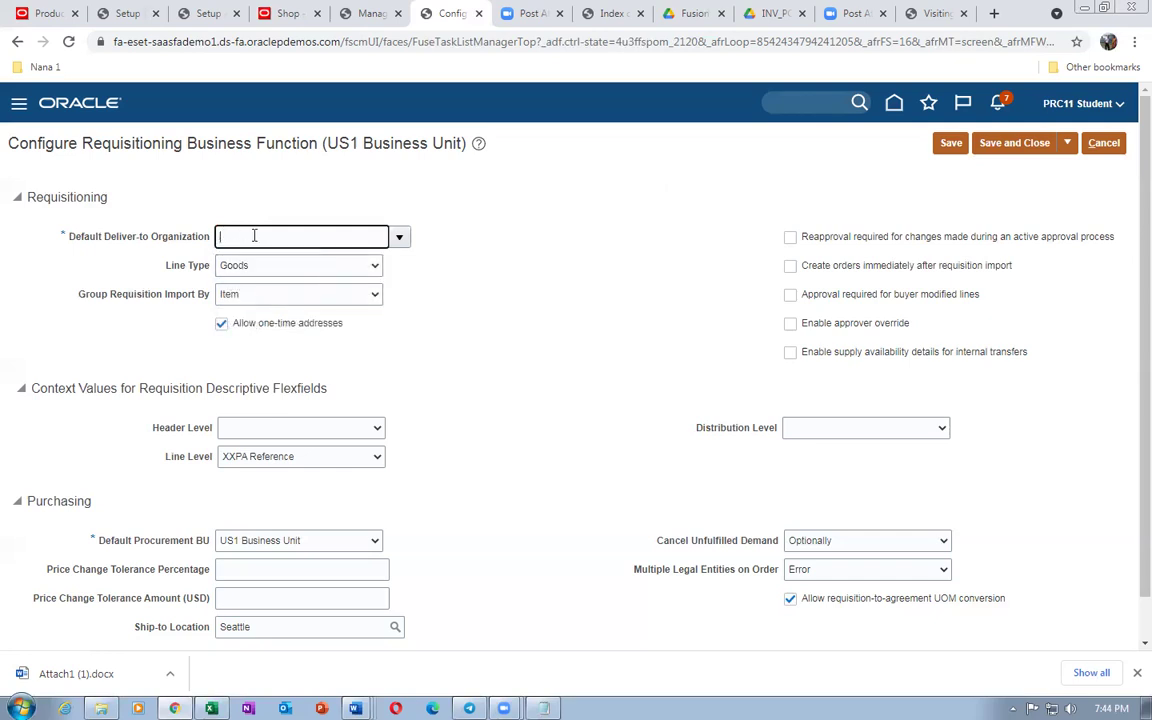
# Try "000" as the Default Deliver-to Organization, clear it and leave the configuration page for the setup search
pyautogui.write('000')
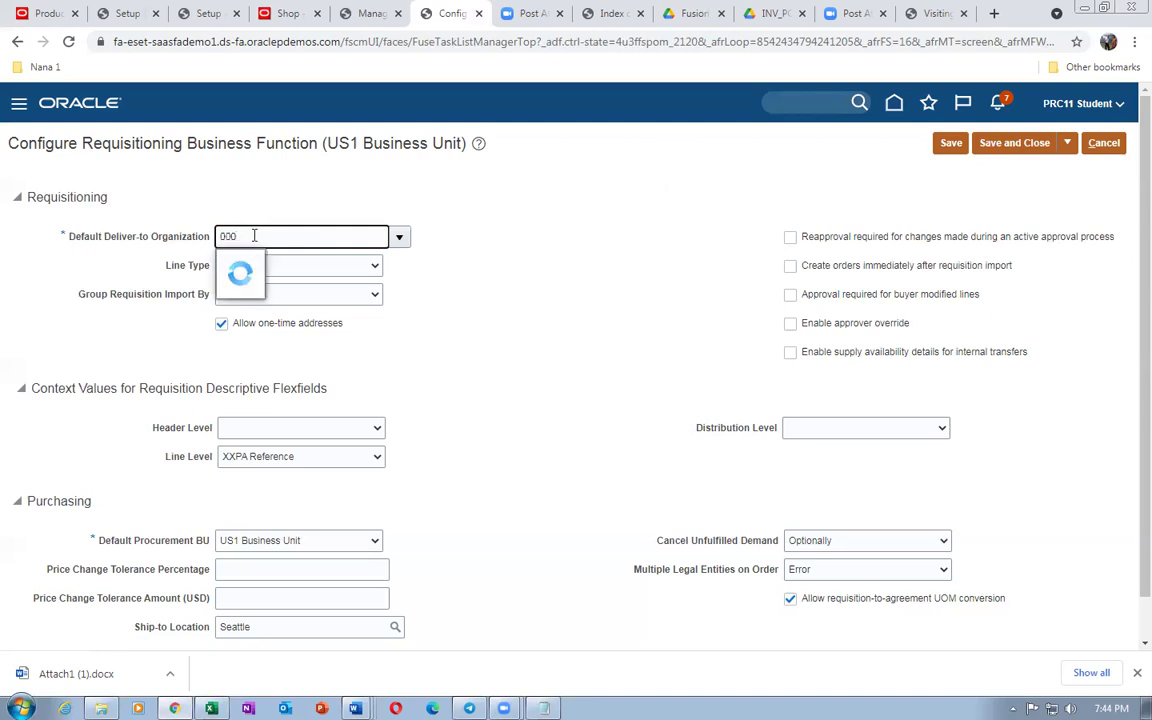
pyautogui.press('BackSpace')
pyautogui.press('BackSpace')
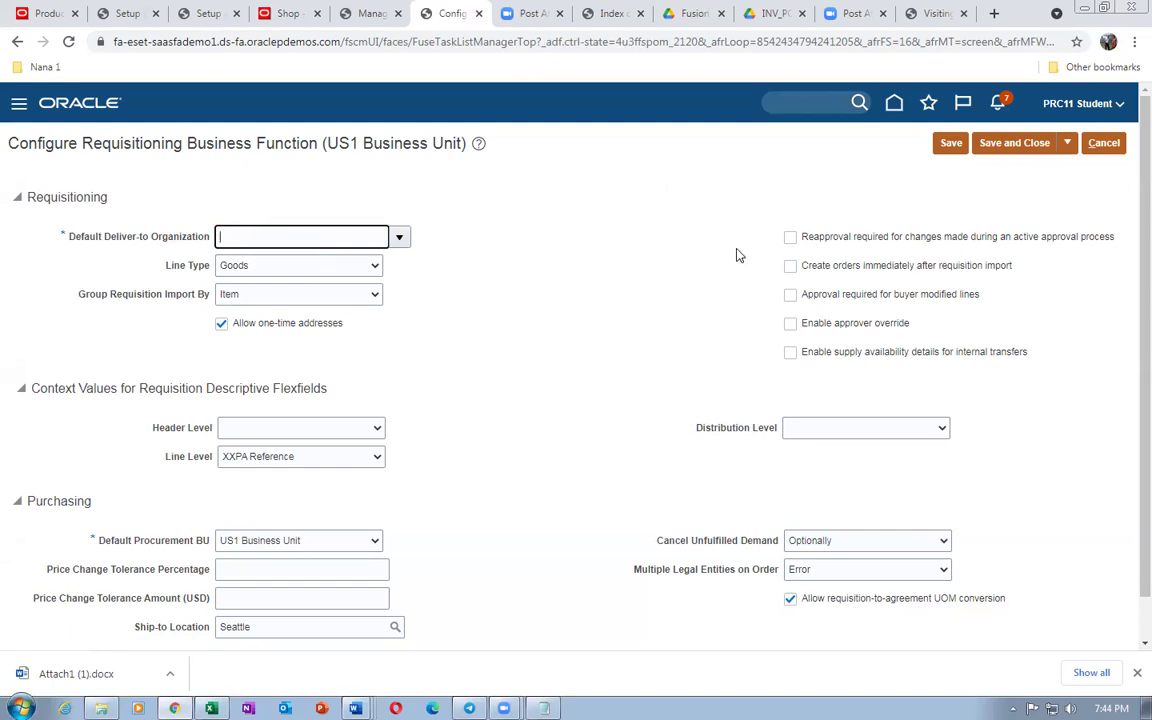
pyautogui.click(676, 257)
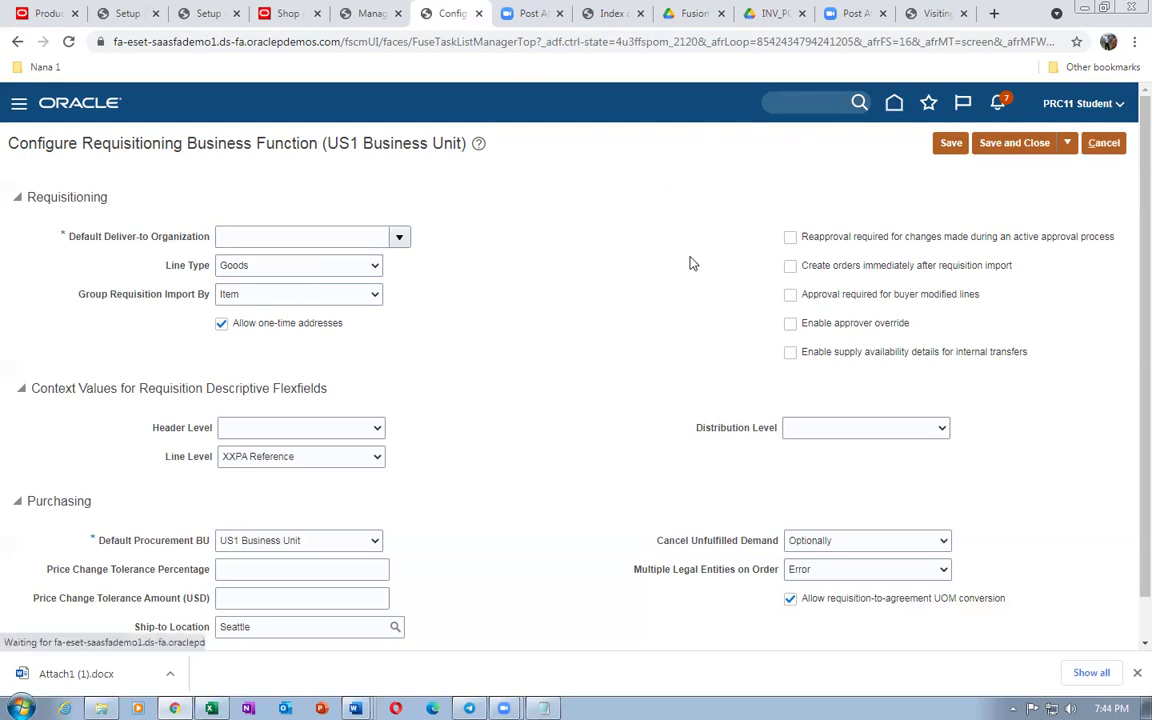
pyautogui.click(990, 142)
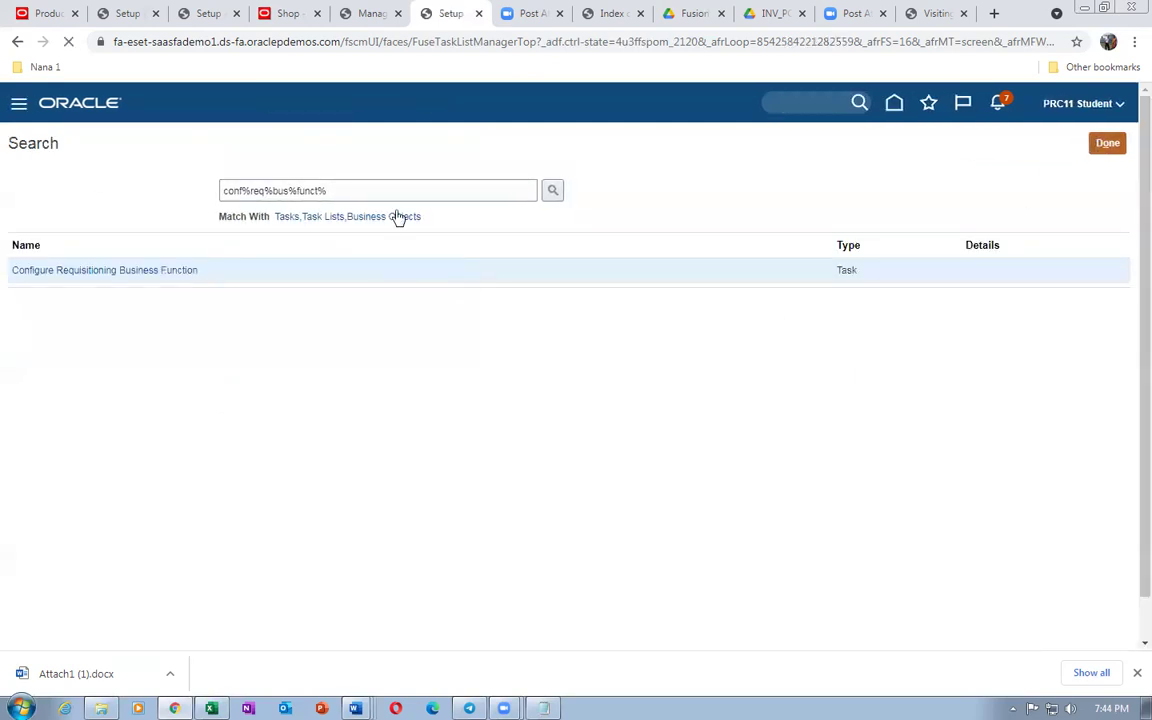
# Search the setup tasks for "man%inv%org%" and open Manage Inventory Organizations
pyautogui.moveTo(398, 188); pyautogui.dragTo(67, 190)
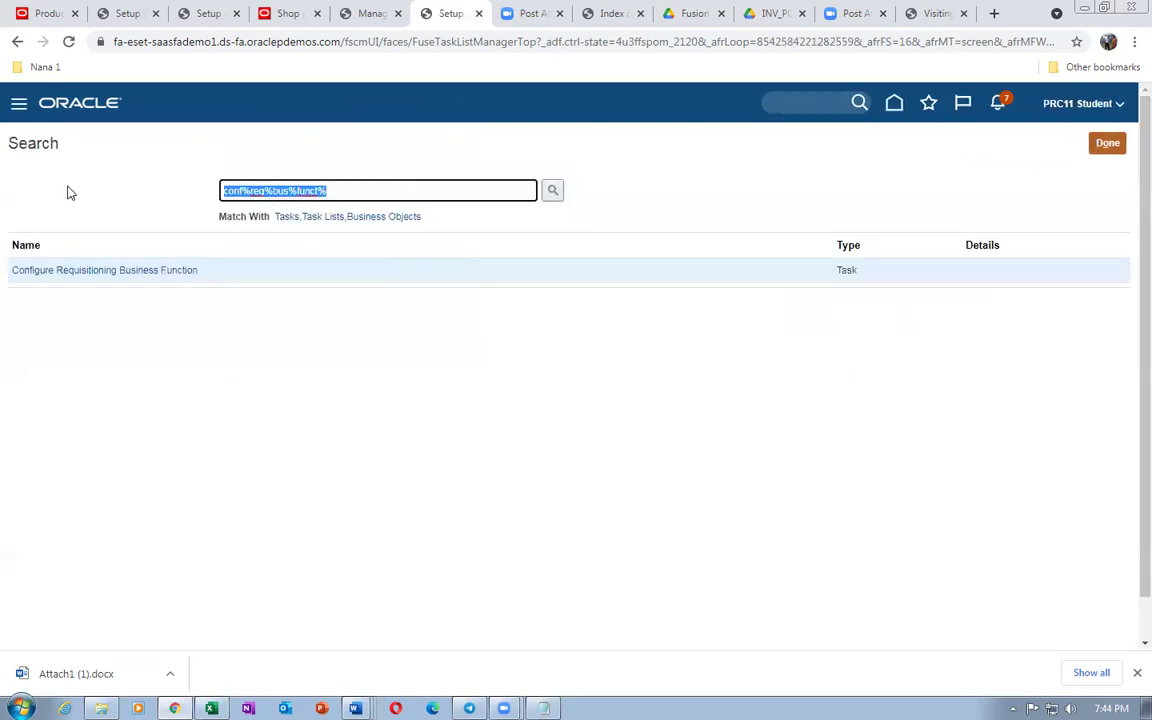
pyautogui.write('man%inv%org%')
pyautogui.press('Return')
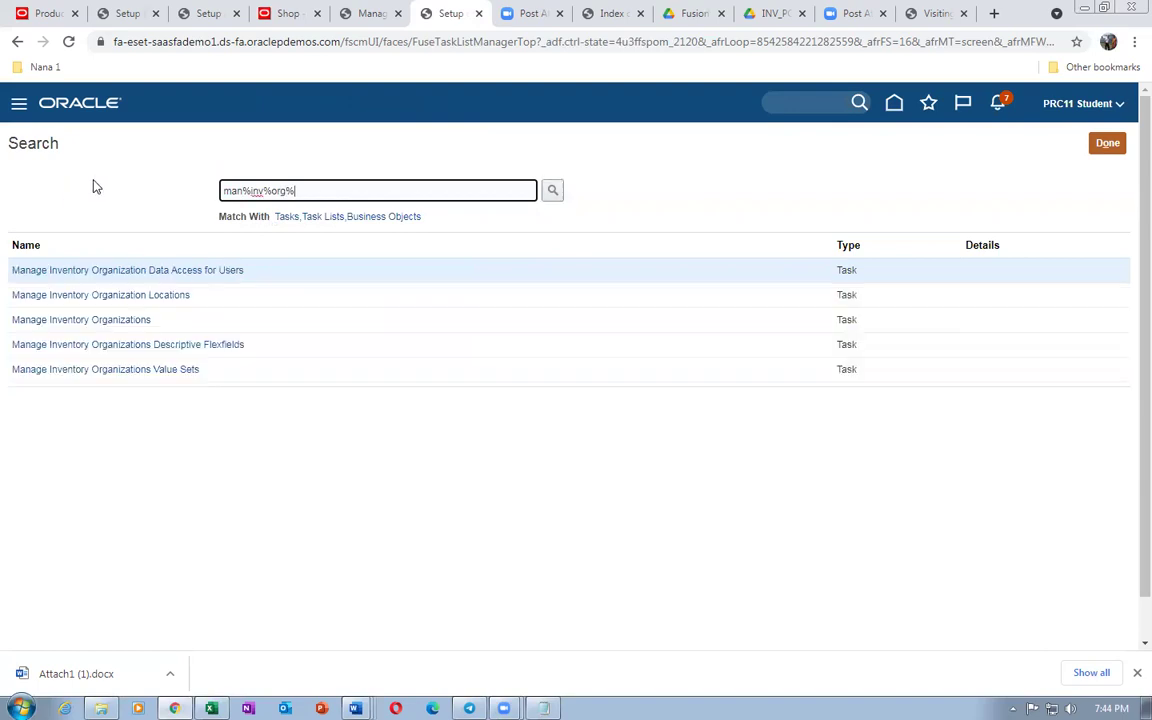
pyautogui.click(98, 320)
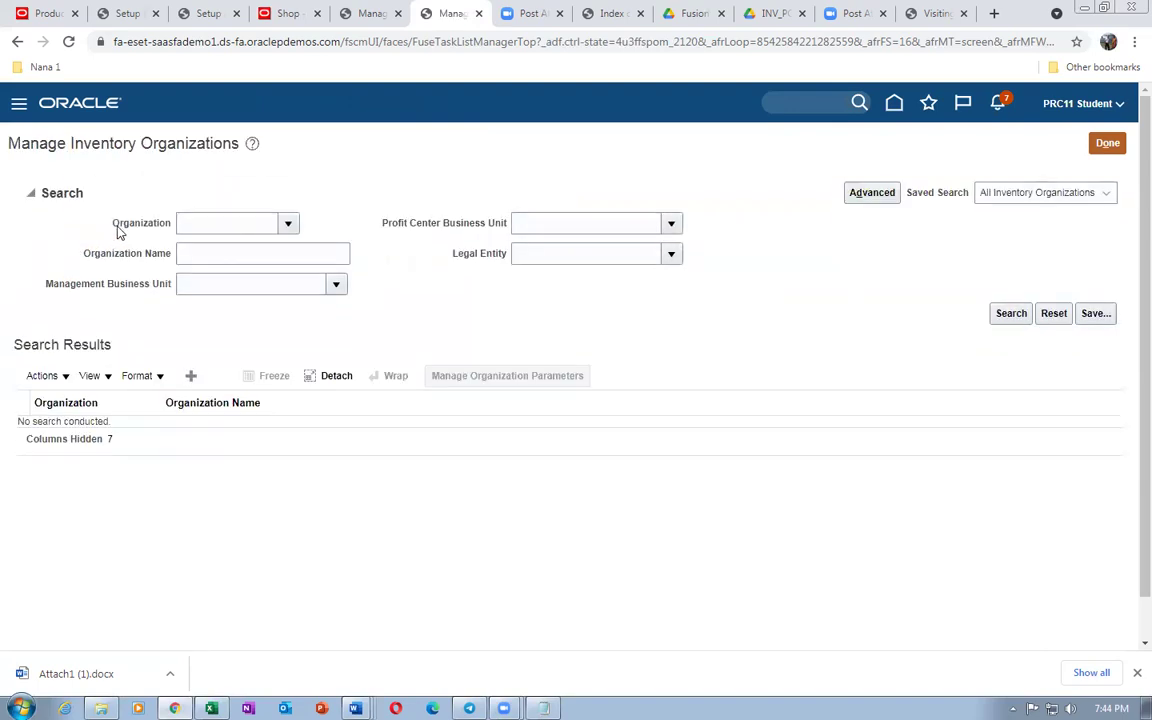
# Search the inventory organizations for organization 000, clear the criterion and return to the setup task search
pyautogui.click(261, 223)
pyautogui.write('000')
pyautogui.press('Tab')
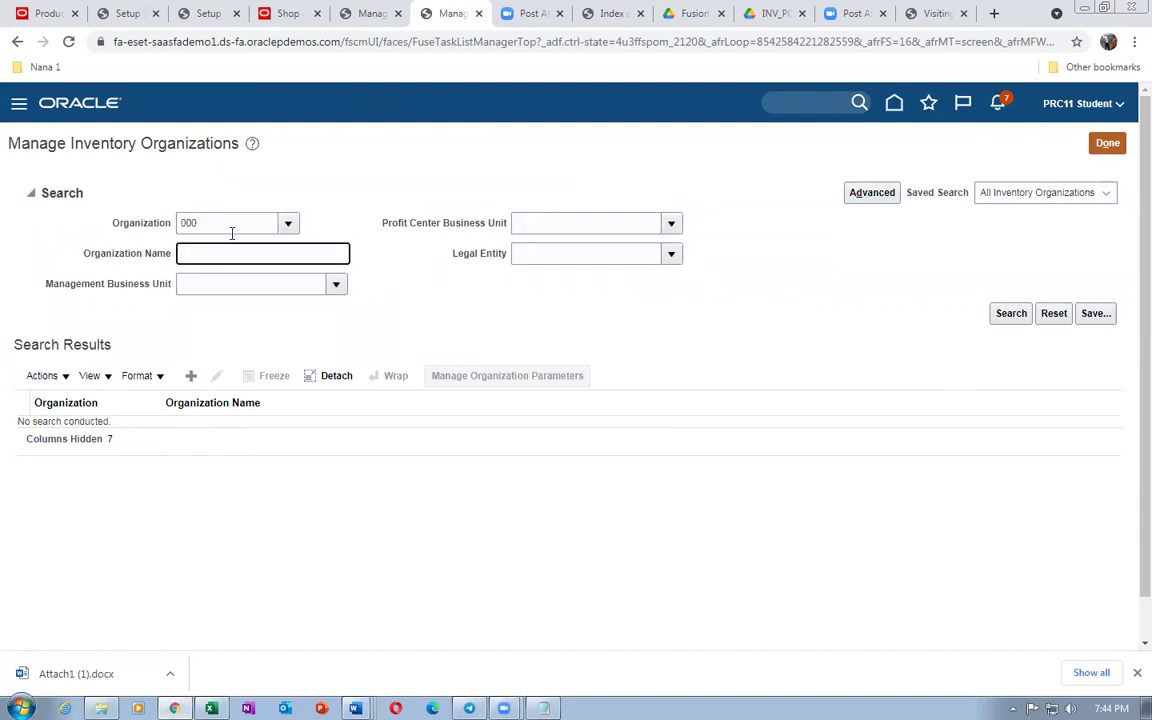
pyautogui.click(1016, 316)
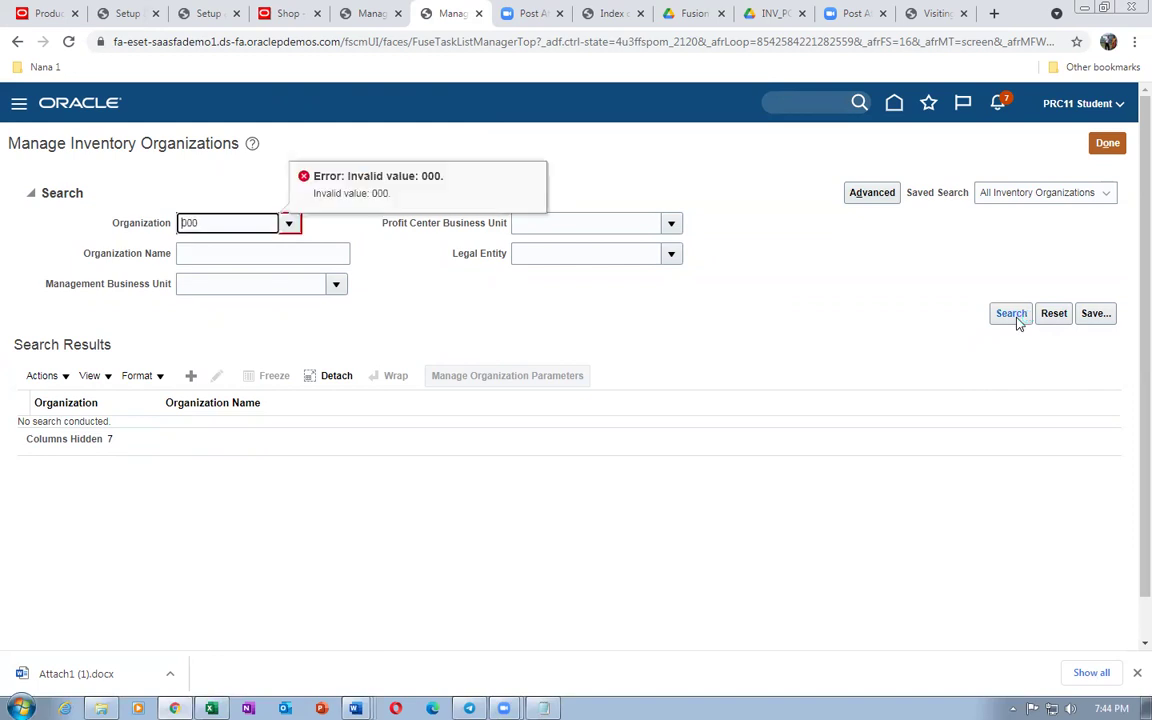
pyautogui.doubleClick(231, 222)
pyautogui.press('BackSpace')
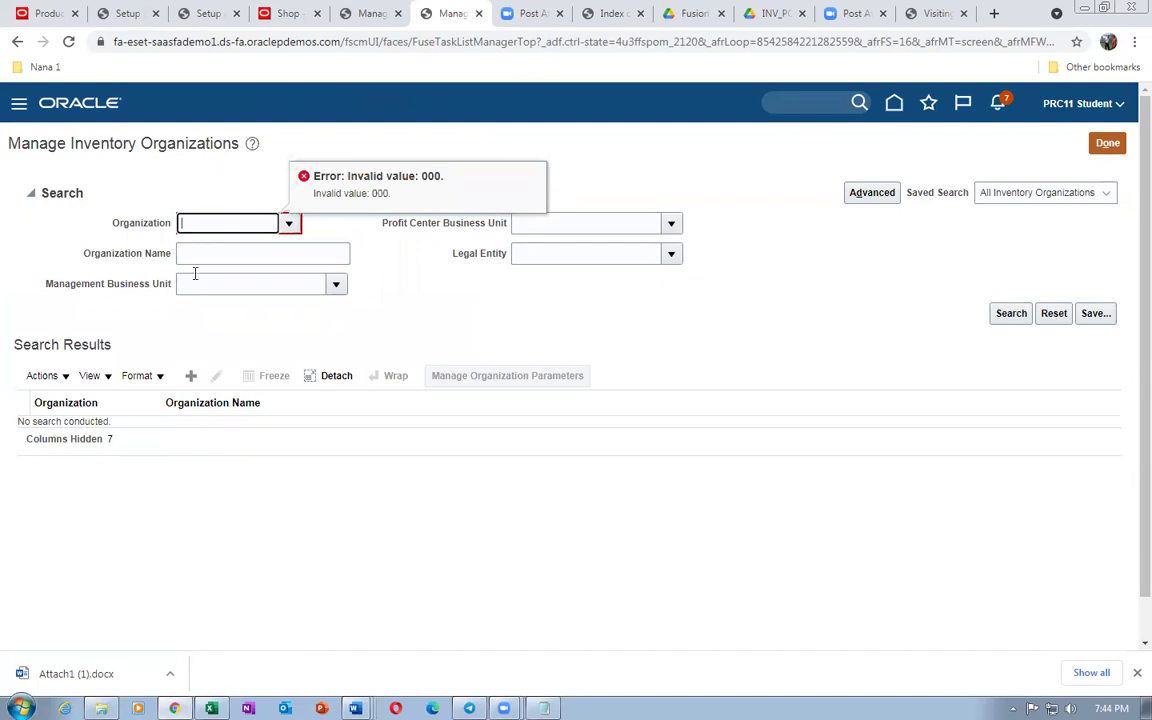
pyautogui.click(1105, 143)
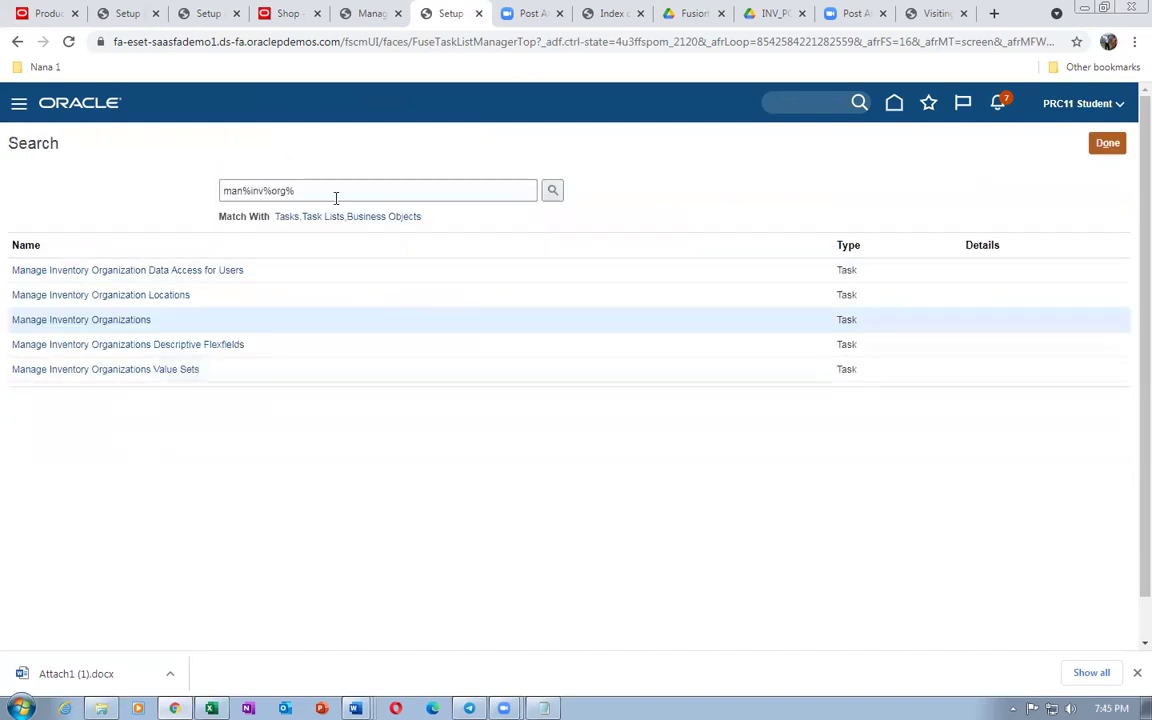
# Search the setup tasks for "man%item%org%" and open Manage Item Organizations
pyautogui.write('man')
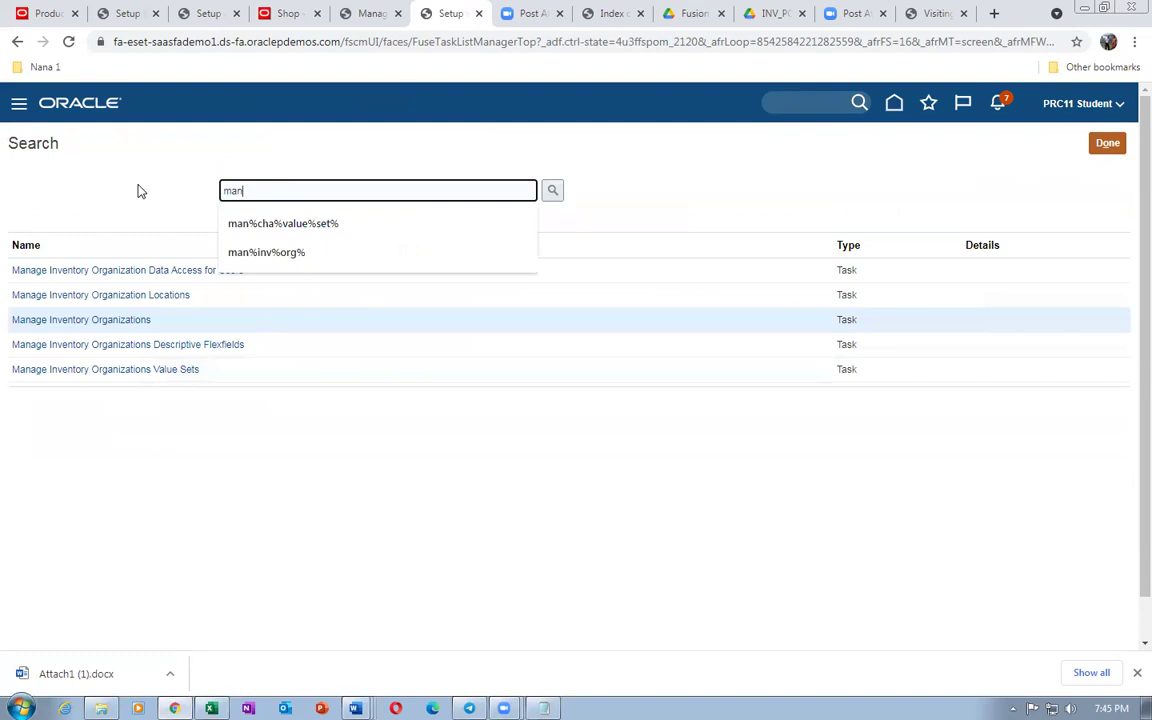
pyautogui.write('%i')
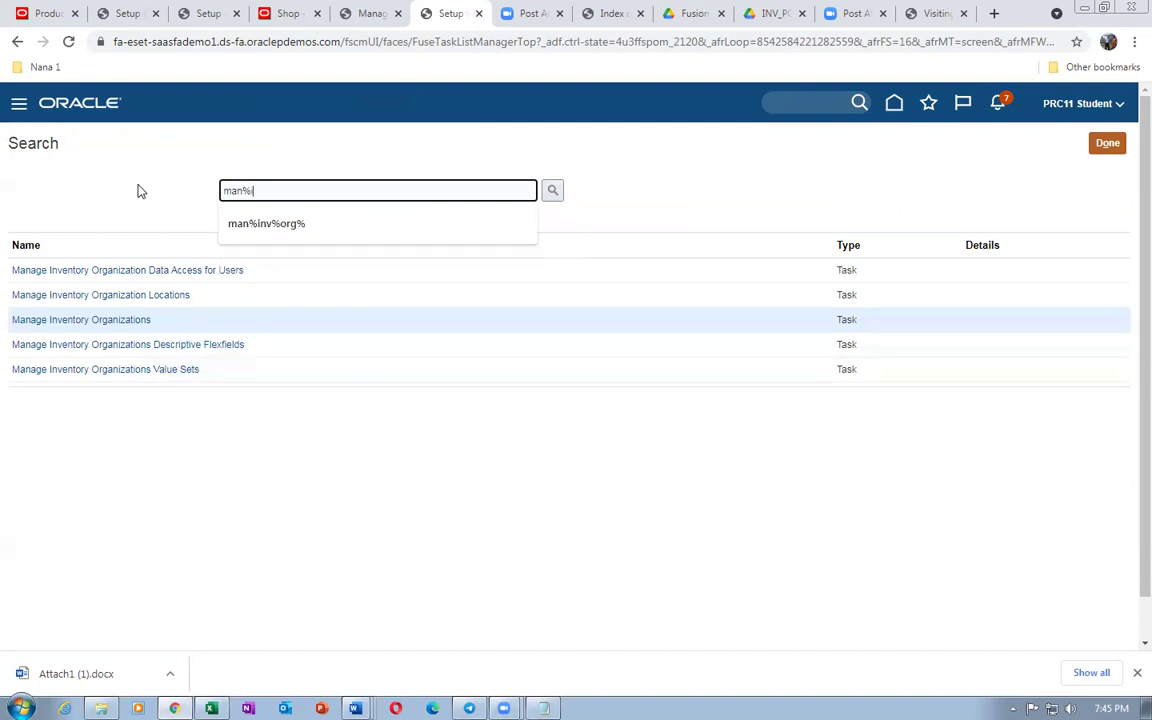
pyautogui.write('tem%org%')
pyautogui.press('Return')
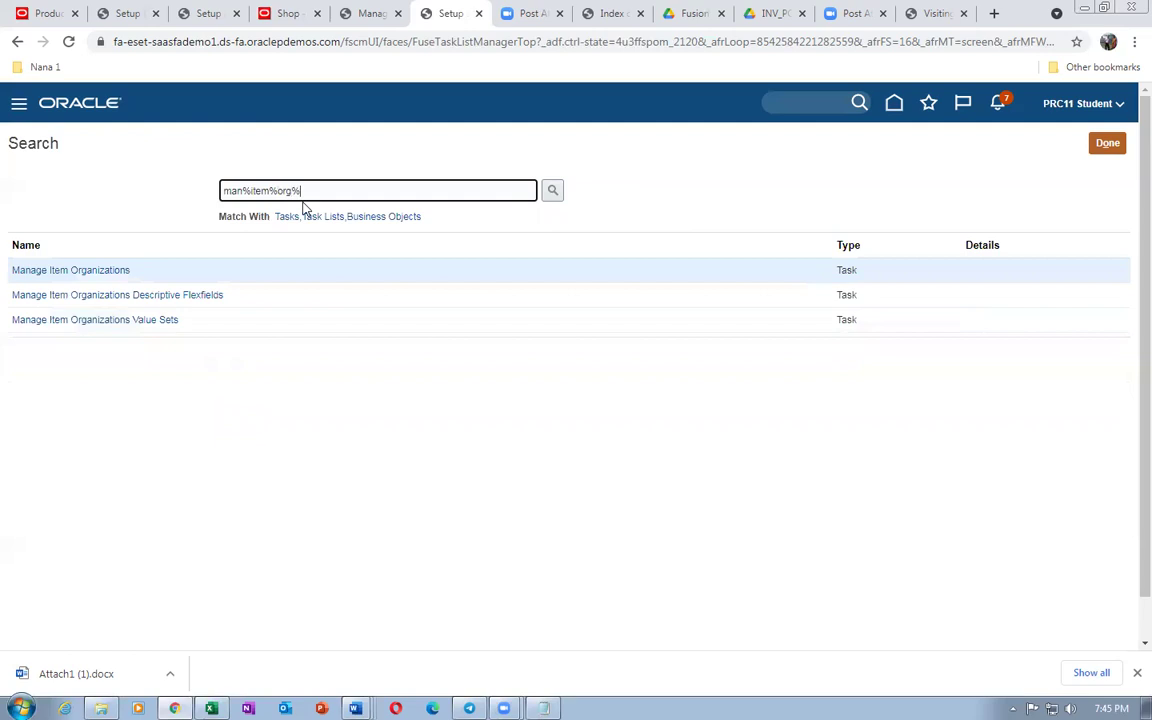
pyautogui.click(80, 271)
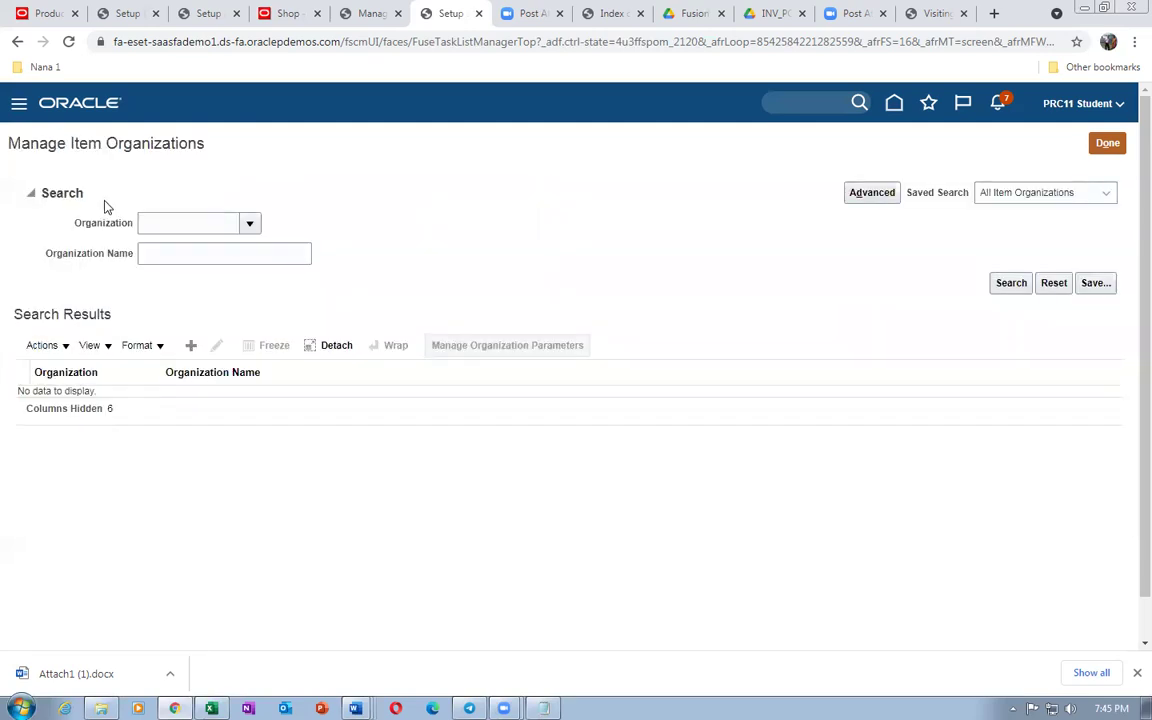
# Search the item organizations for organization 000 and open the matching Operations organization for editing
pyautogui.click(155, 223)
pyautogui.write('000')
pyautogui.press('Tab')
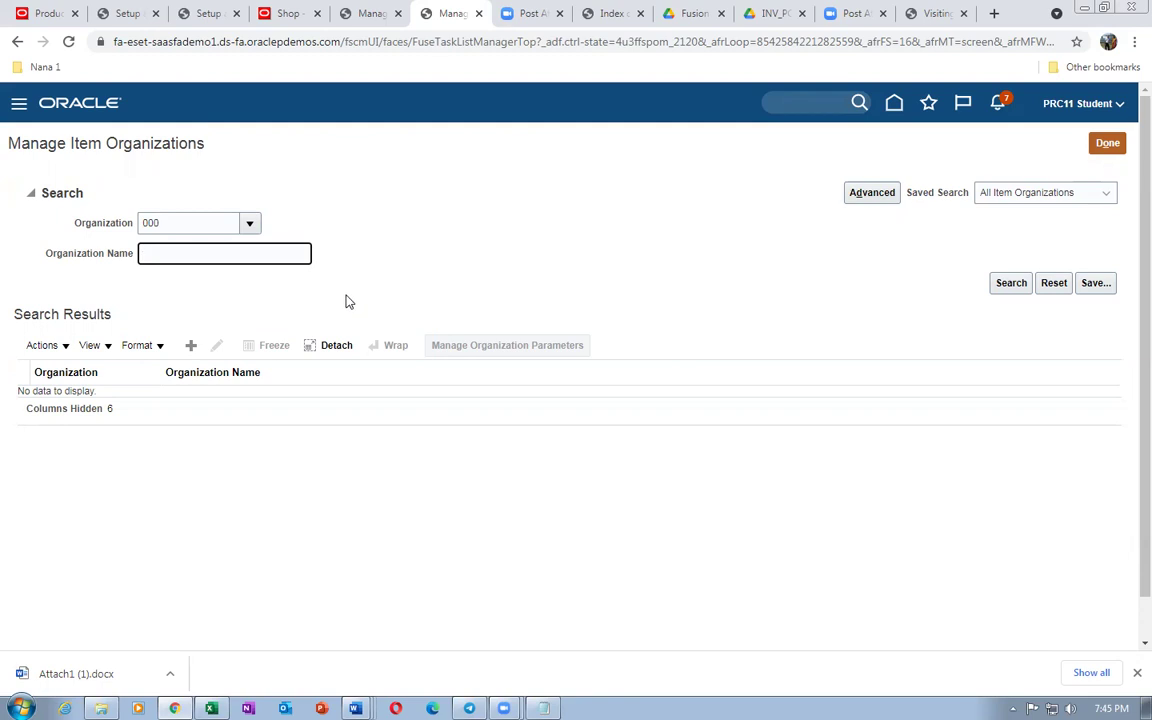
pyautogui.click(26, 146)
pyautogui.moveTo(22, 145); pyautogui.dragTo(148, 130)
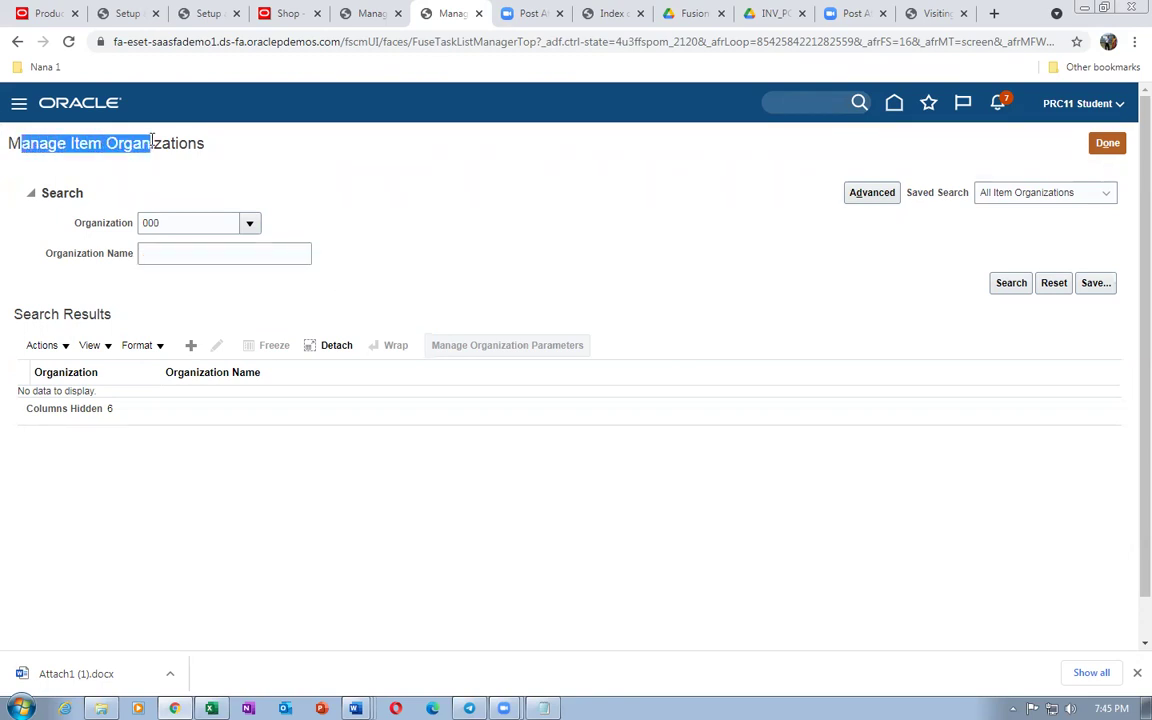
pyautogui.click(1005, 286)
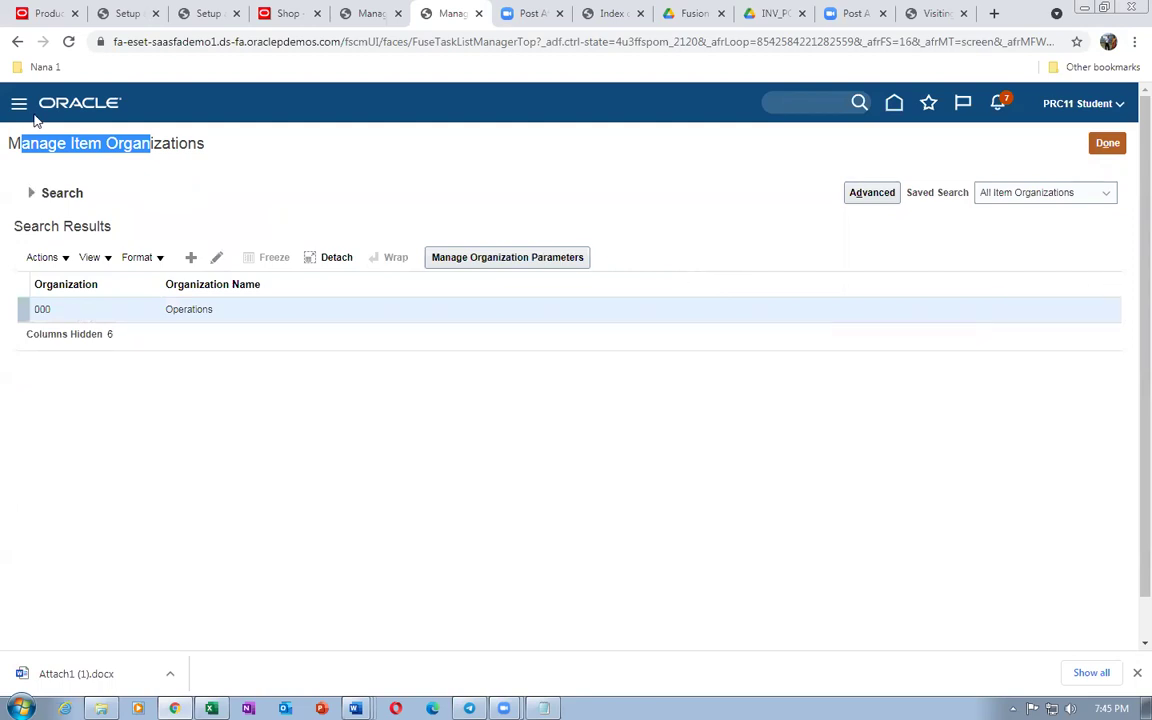
pyautogui.click(234, 189)
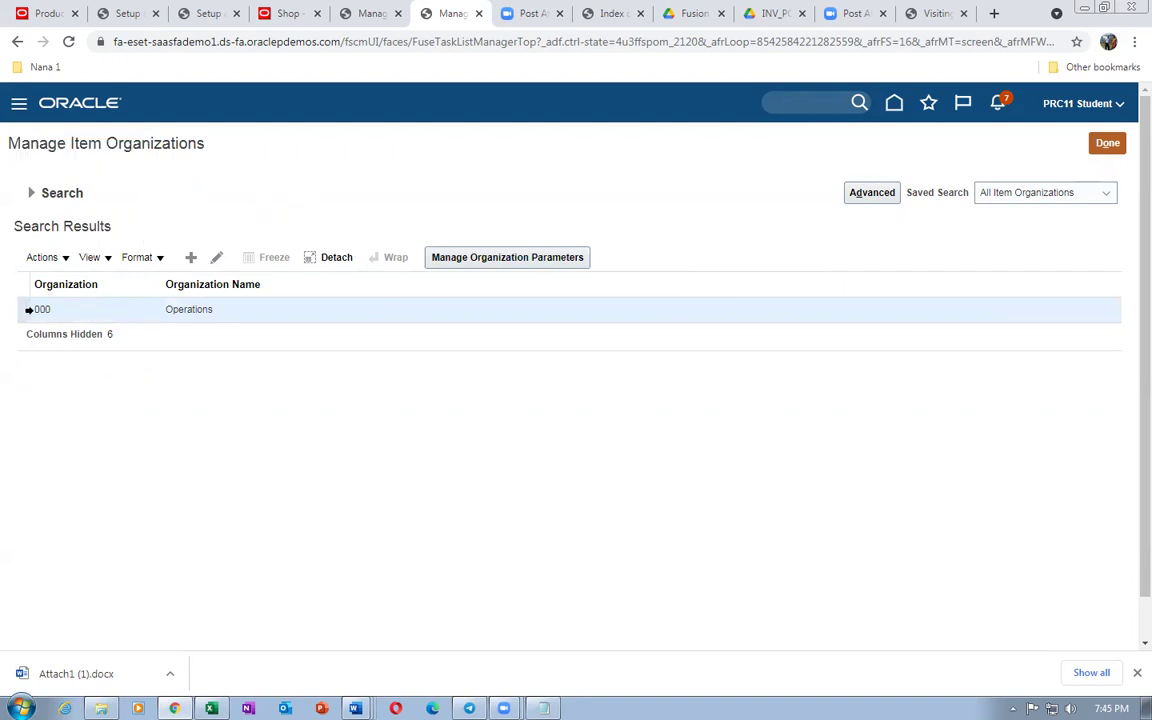
pyautogui.click(216, 259)
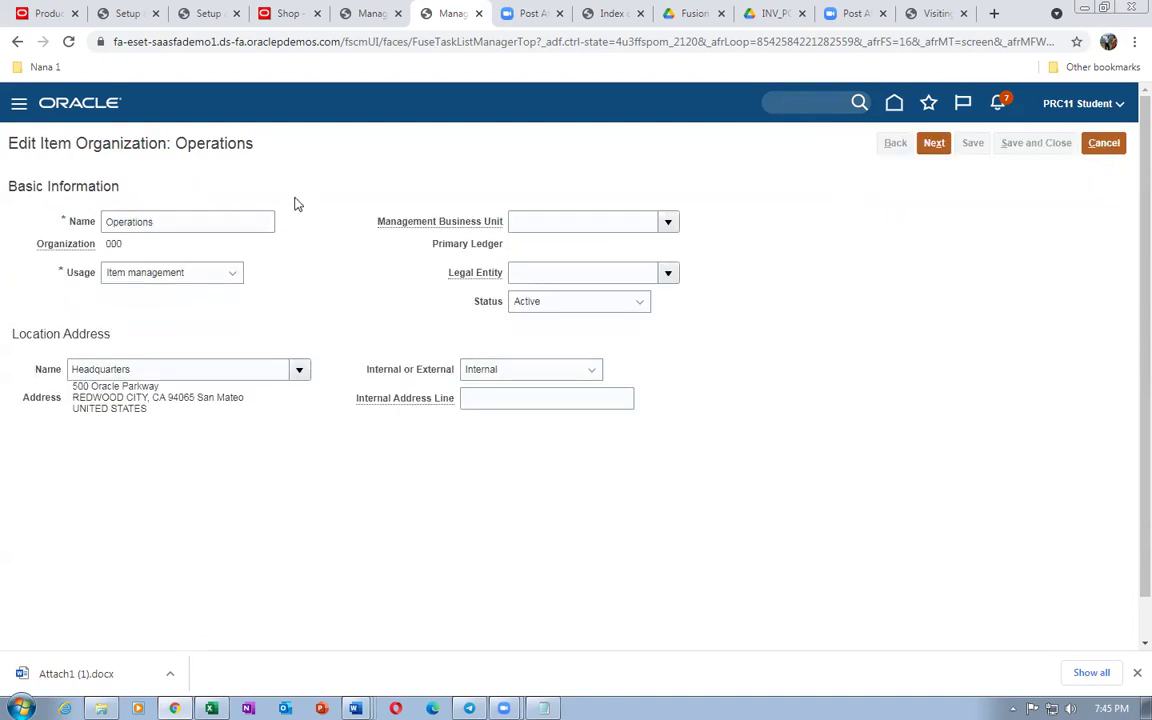
# Change the Operations organization's usage to Inventory management and set its management business unit to US1 Business Unit
pyautogui.click(175, 273)
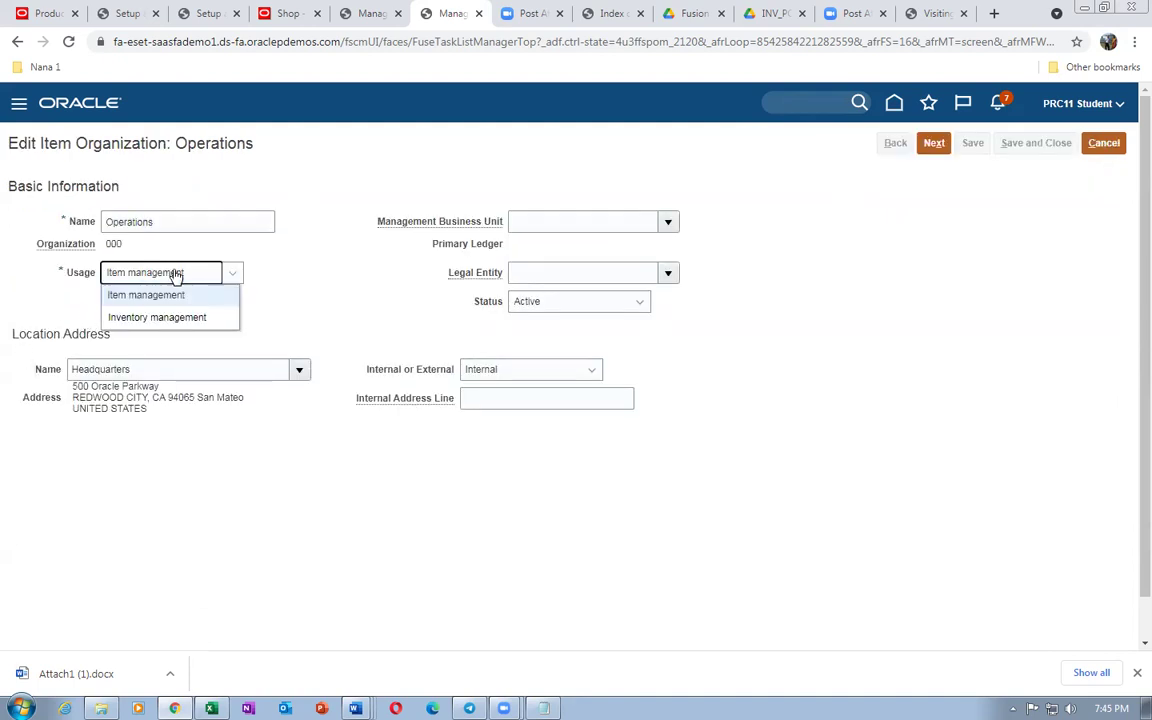
pyautogui.click(175, 320)
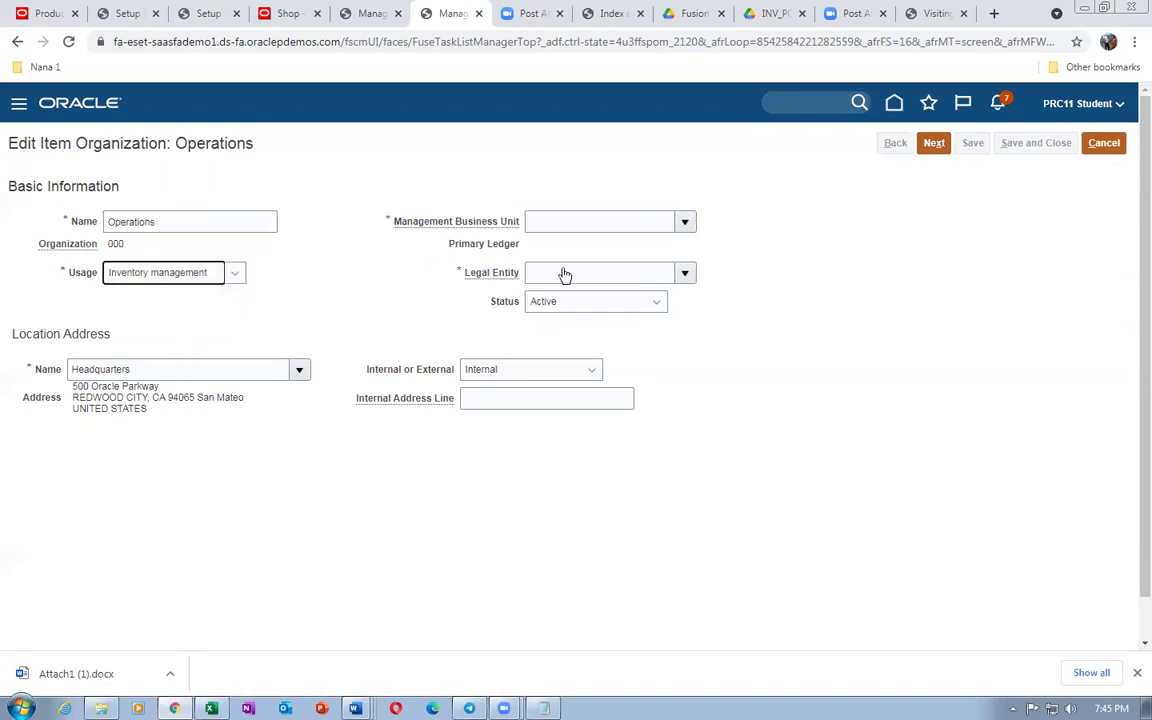
pyautogui.click(557, 222)
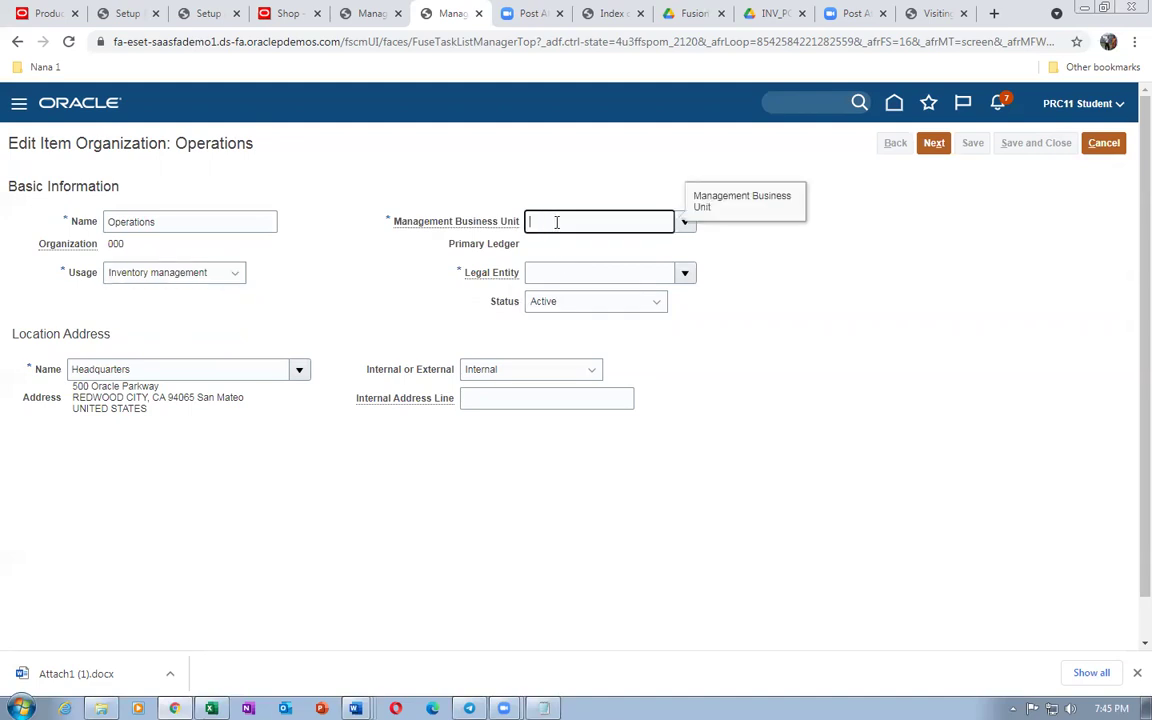
pyautogui.write('US1')
pyautogui.press('Tab')
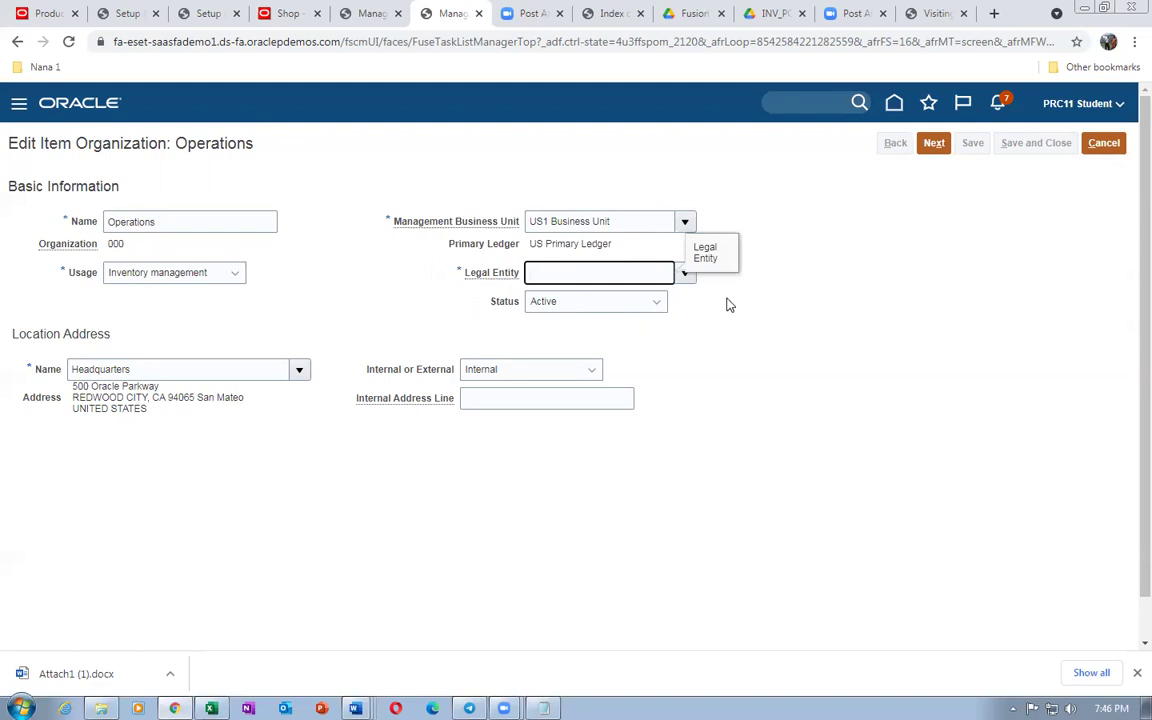
# Set the legal entity to US1 Legal Entity, keep the Headquarters location and continue to the inventory organization parameters
pyautogui.click(685, 276)
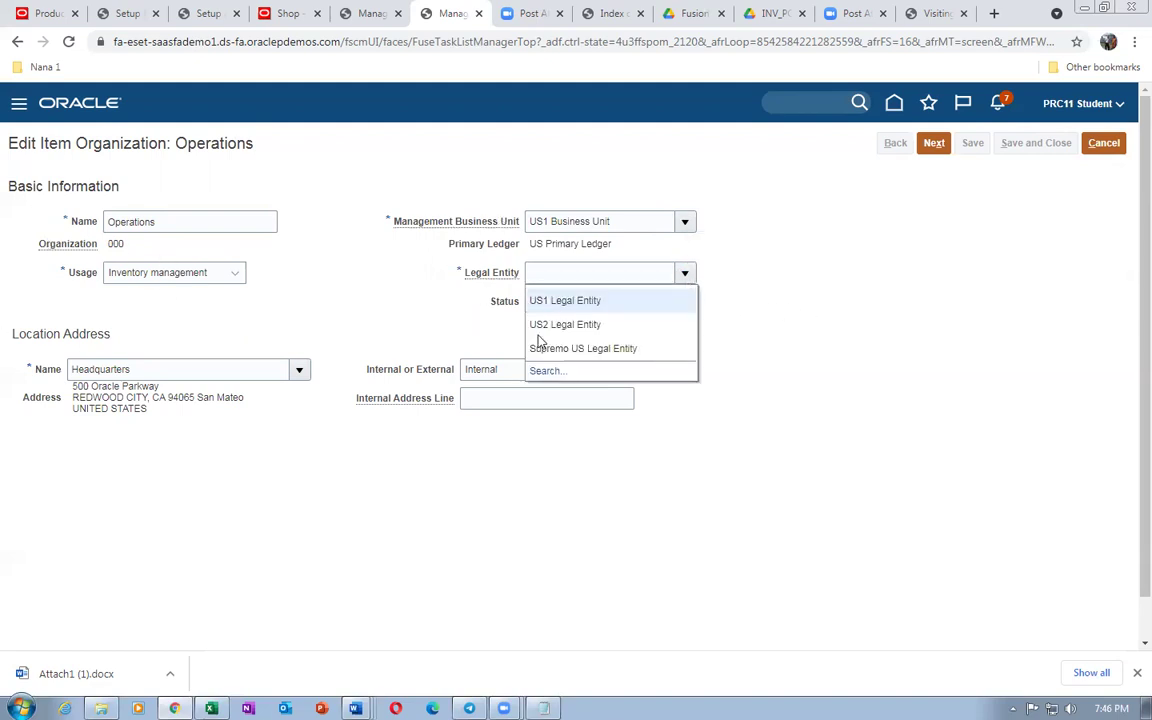
pyautogui.click(577, 300)
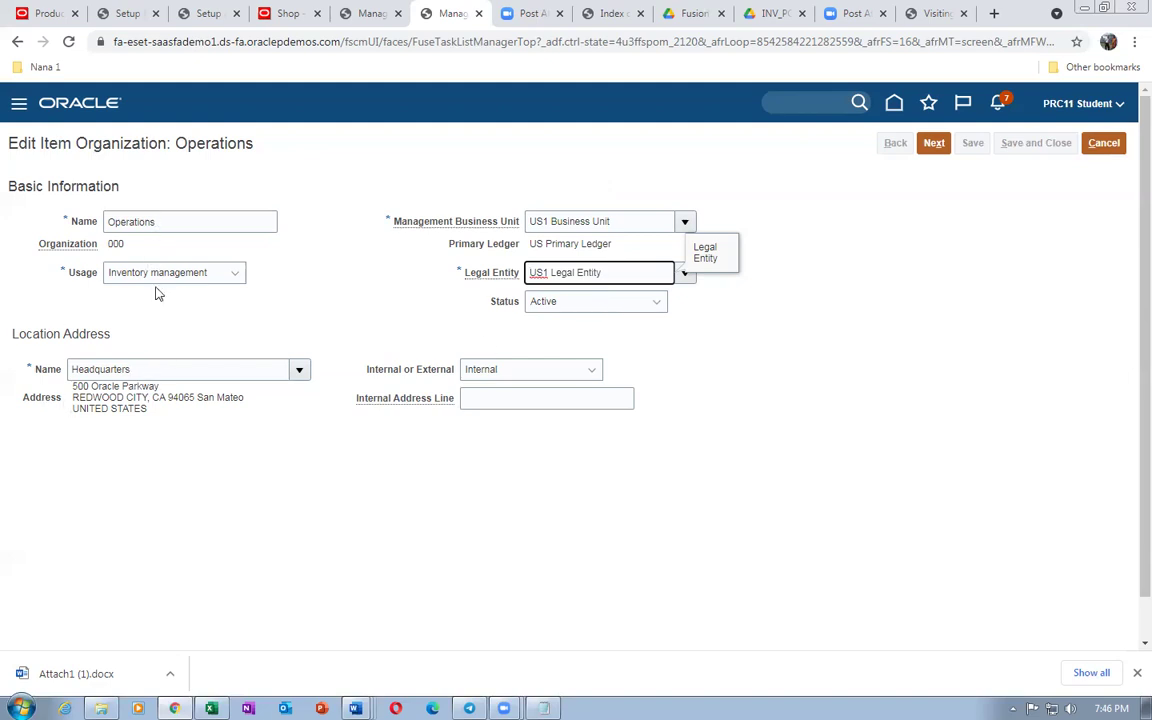
pyautogui.moveTo(141, 373); pyautogui.dragTo(52, 393)
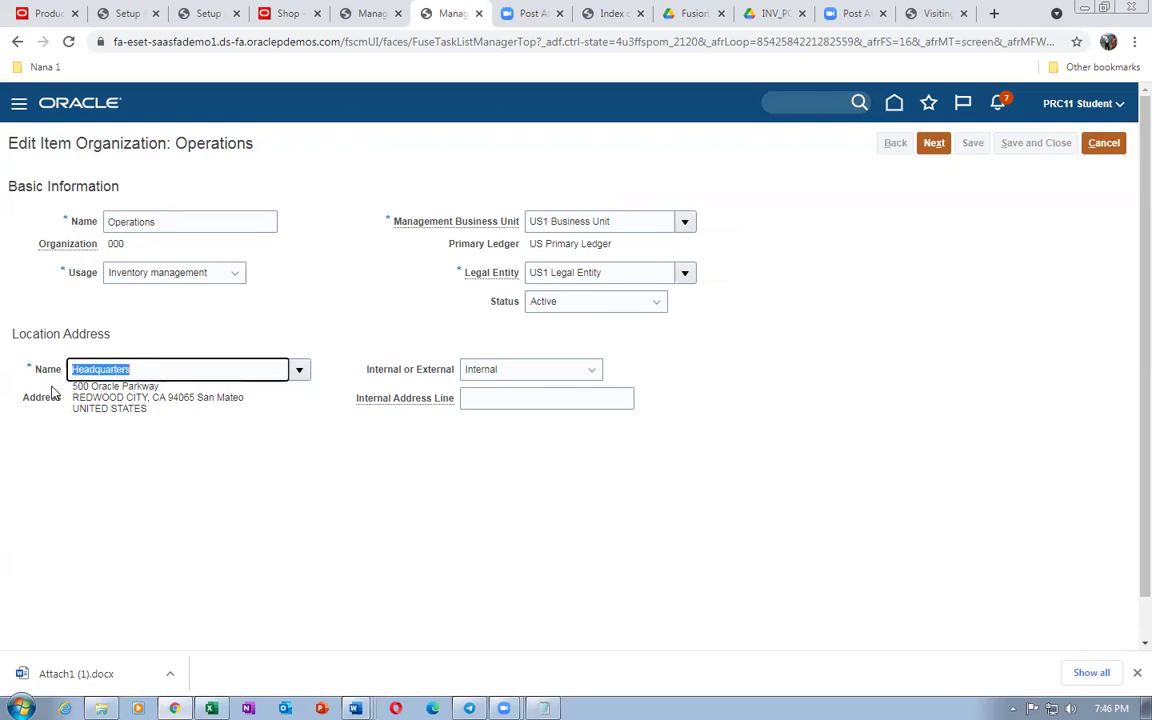
pyautogui.click(153, 507)
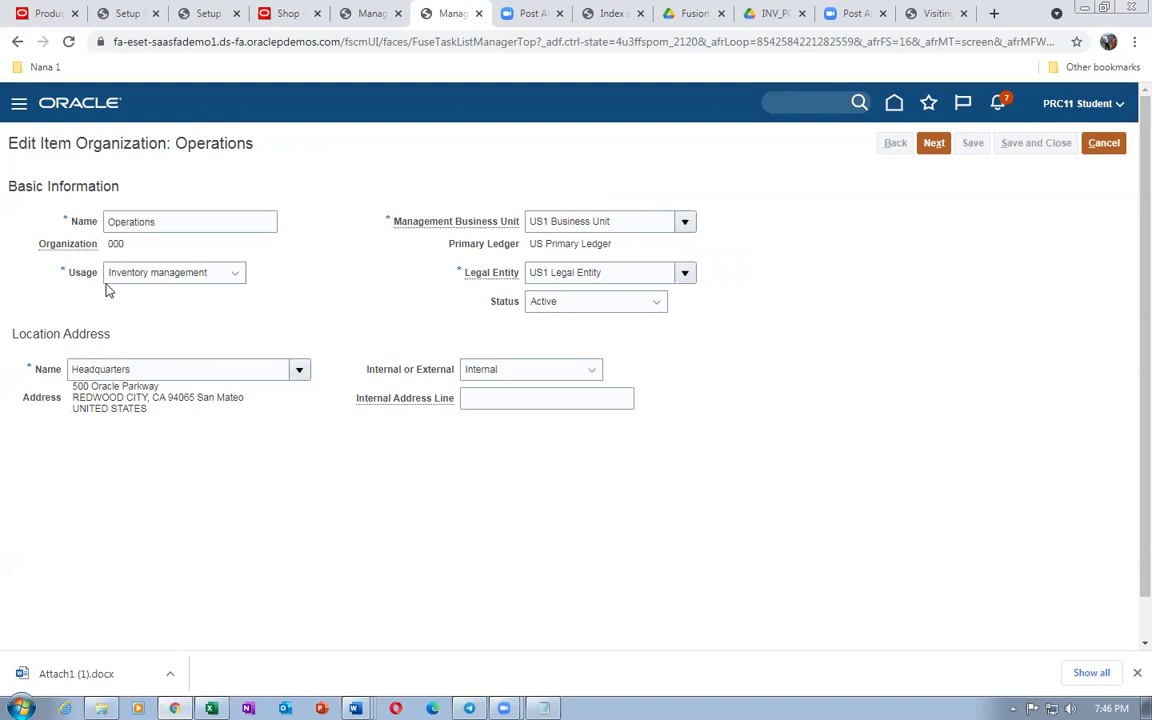
pyautogui.click(934, 143)
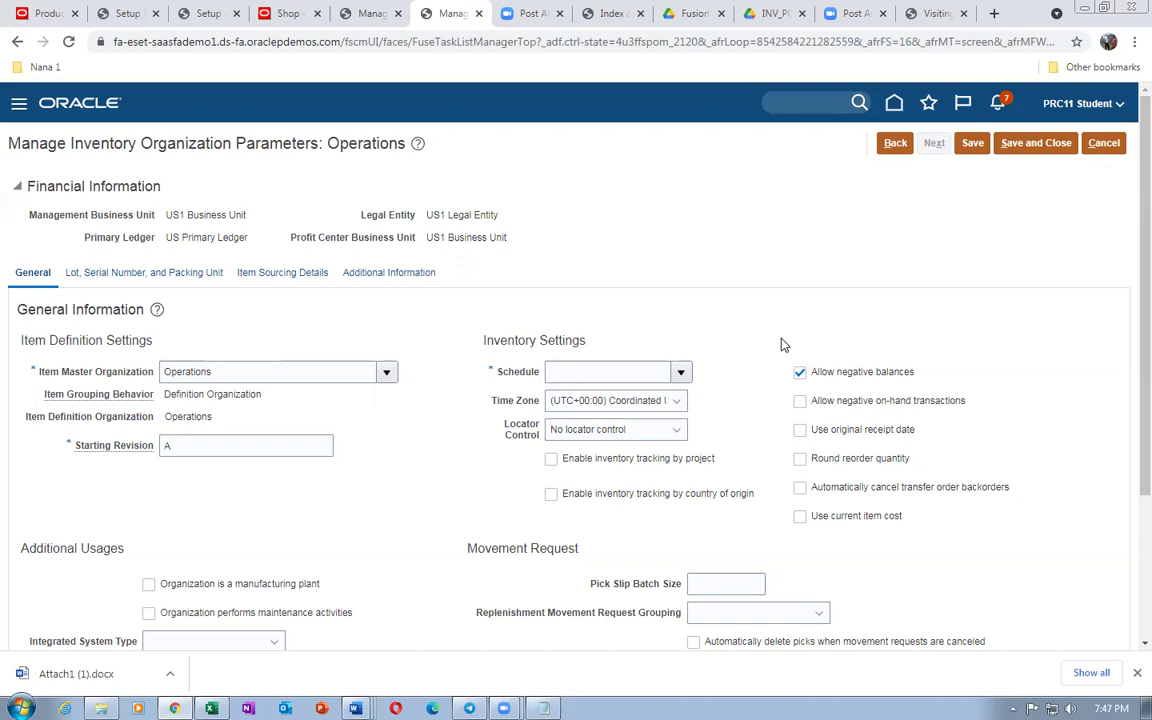
# Set the schedule to Operations and locator control to be determined at subinventory level, then save and return to the setup task search
pyautogui.click(571, 372)
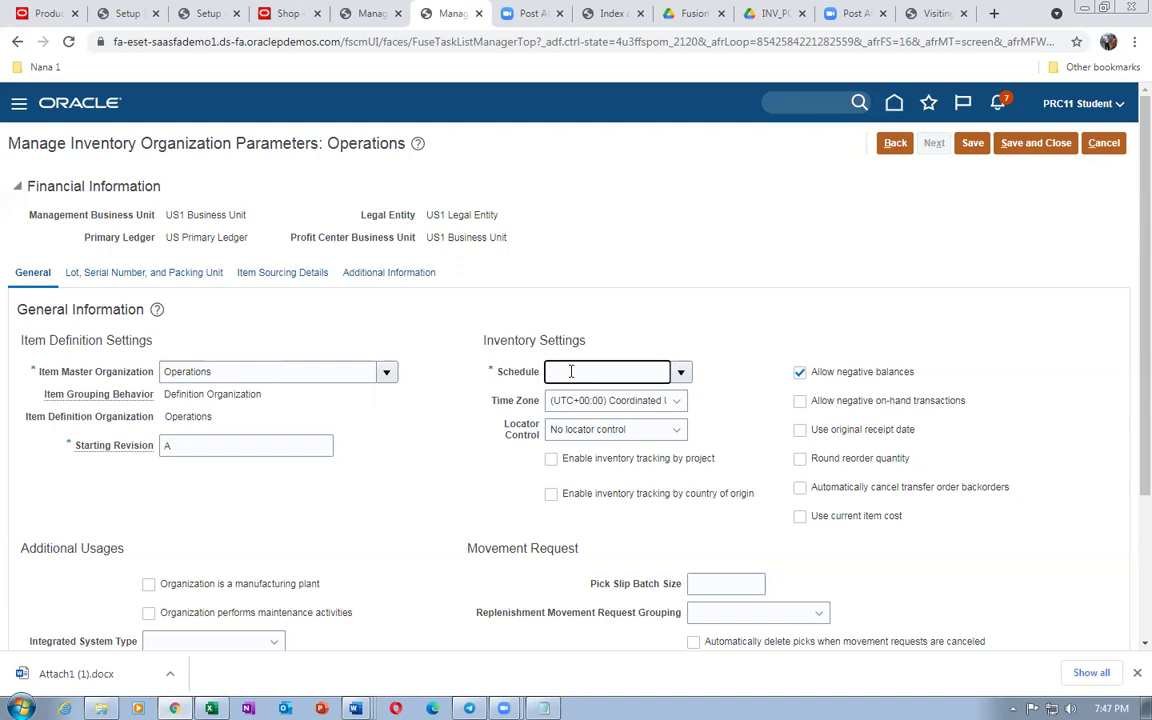
pyautogui.write('Operations')
pyautogui.press('Tab')
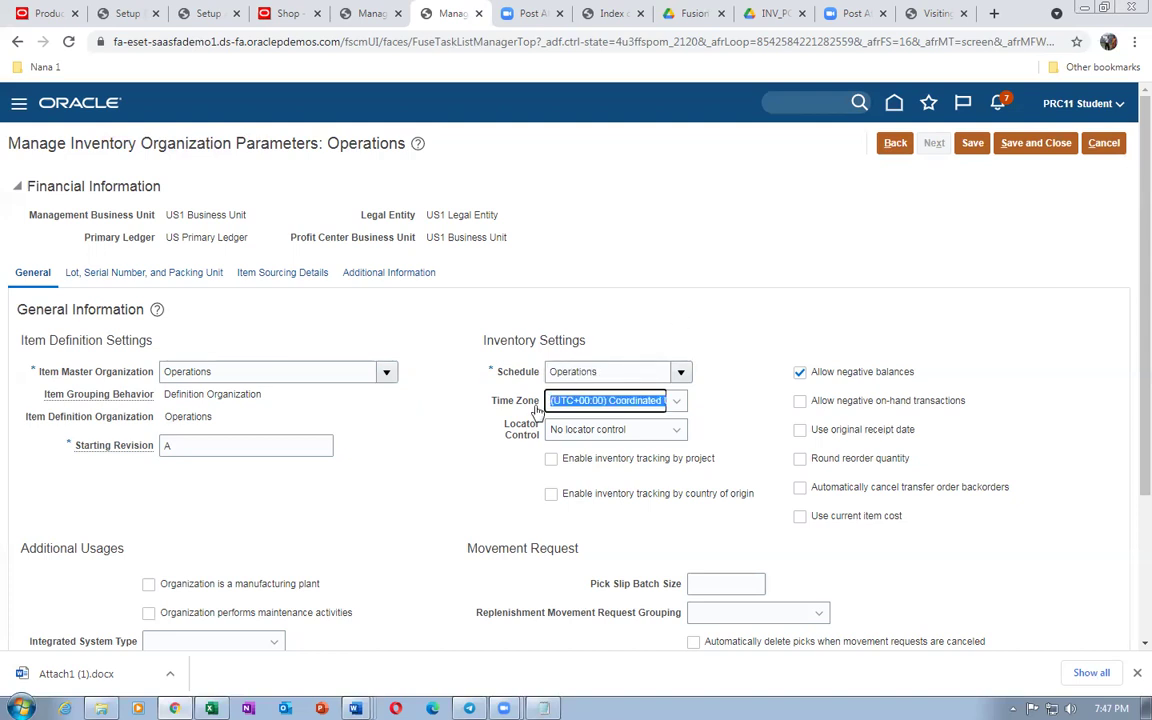
pyautogui.click(617, 429)
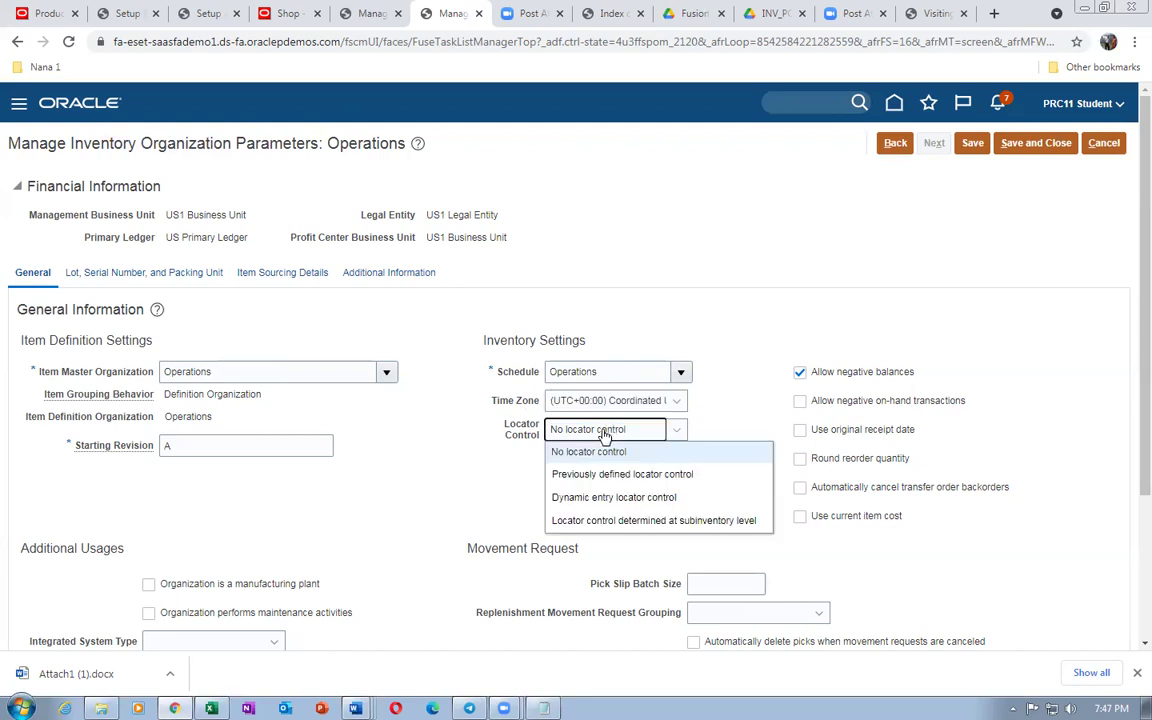
pyautogui.click(617, 518)
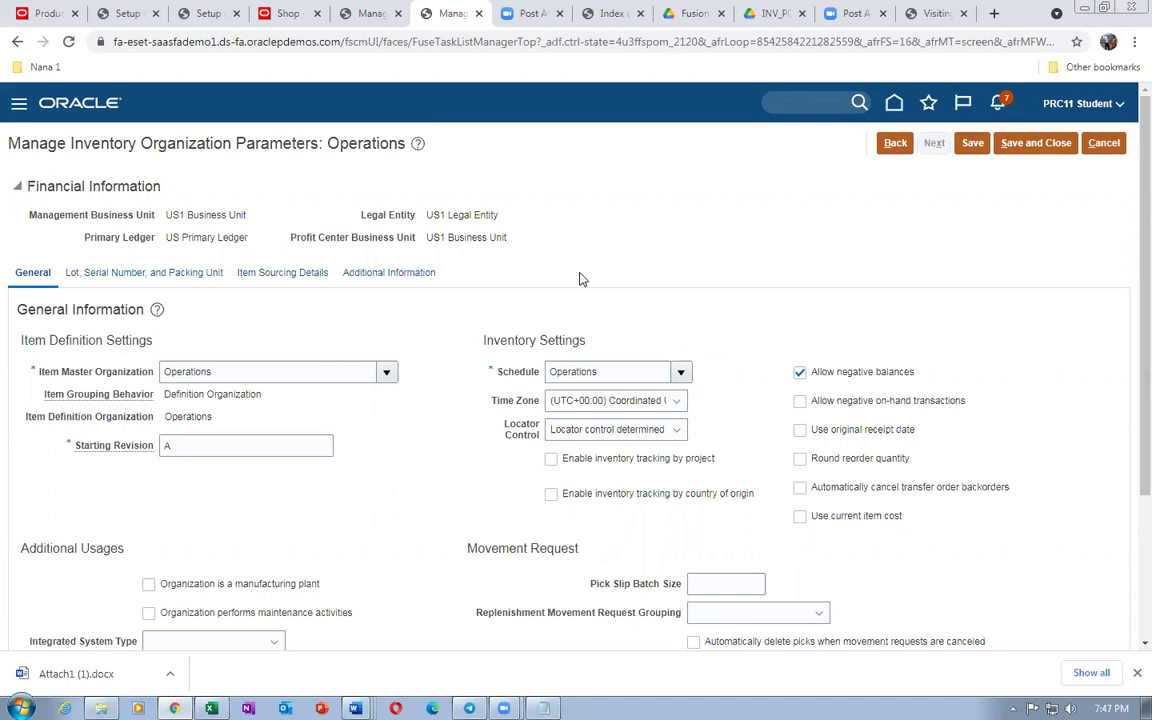
pyautogui.click(1043, 145)
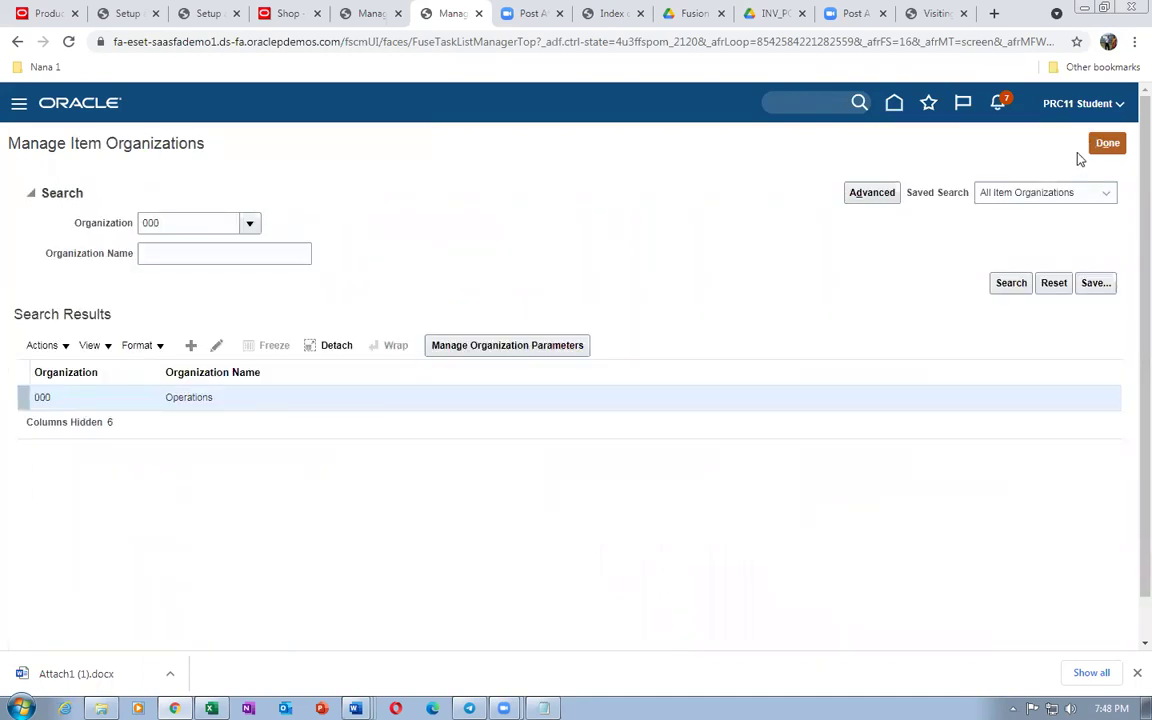
pyautogui.click(1106, 143)
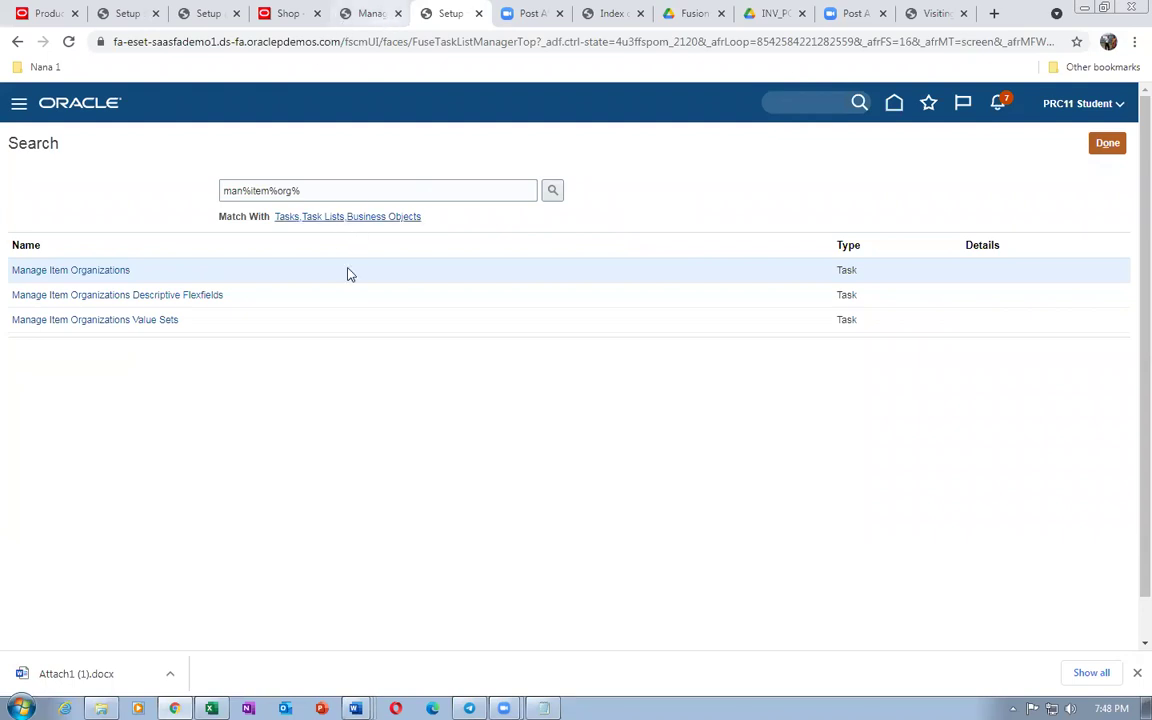
# Search the setup tasks for "conf%req%busi%" and open Configure Requisitioning Business Function
pyautogui.moveTo(334, 191); pyautogui.dragTo(211, 208)
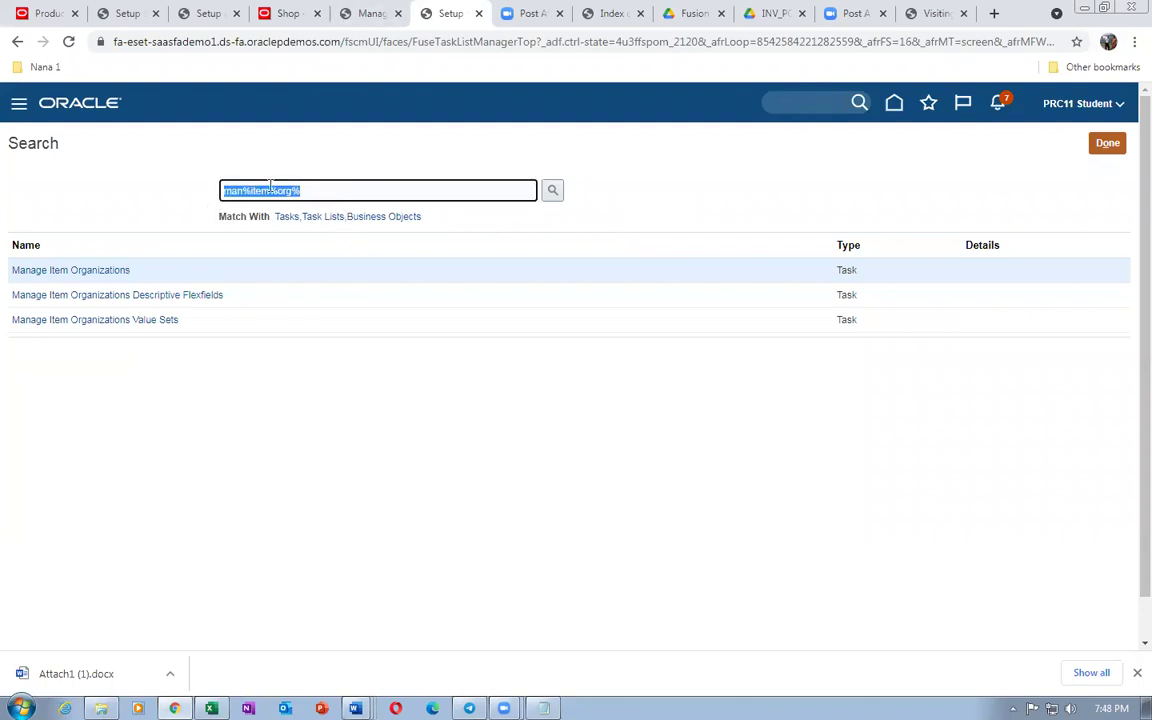
pyautogui.write('conf%r')
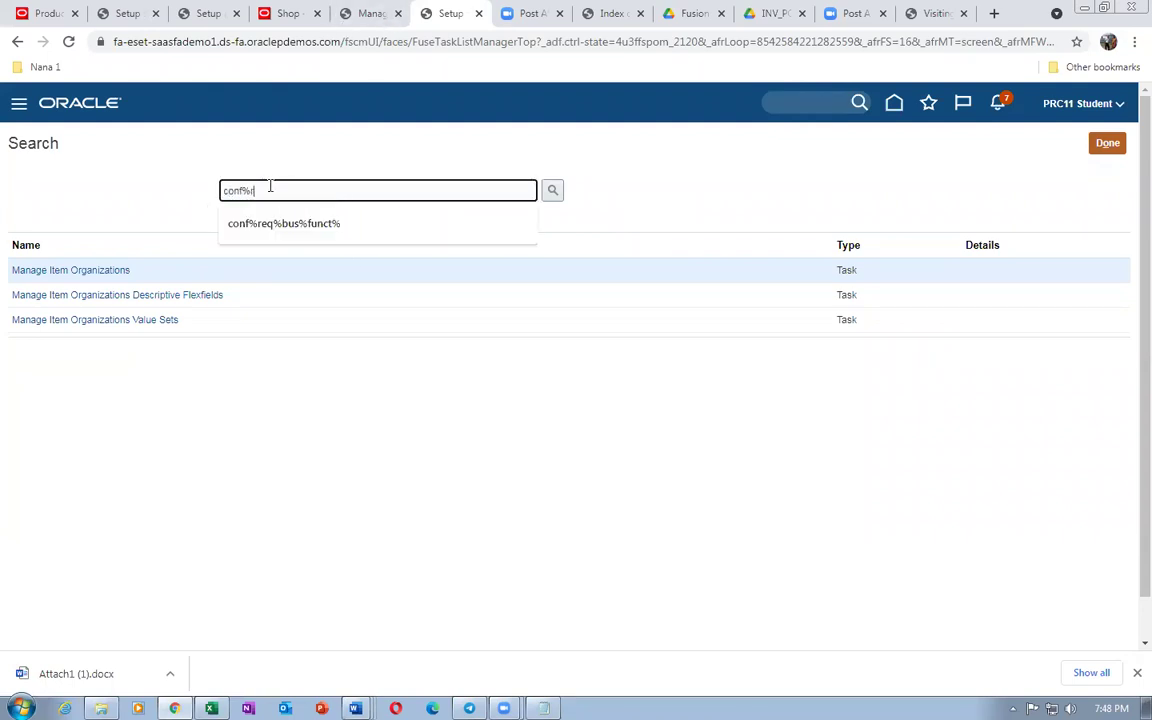
pyautogui.write('eq%busi%')
pyautogui.press('Return')
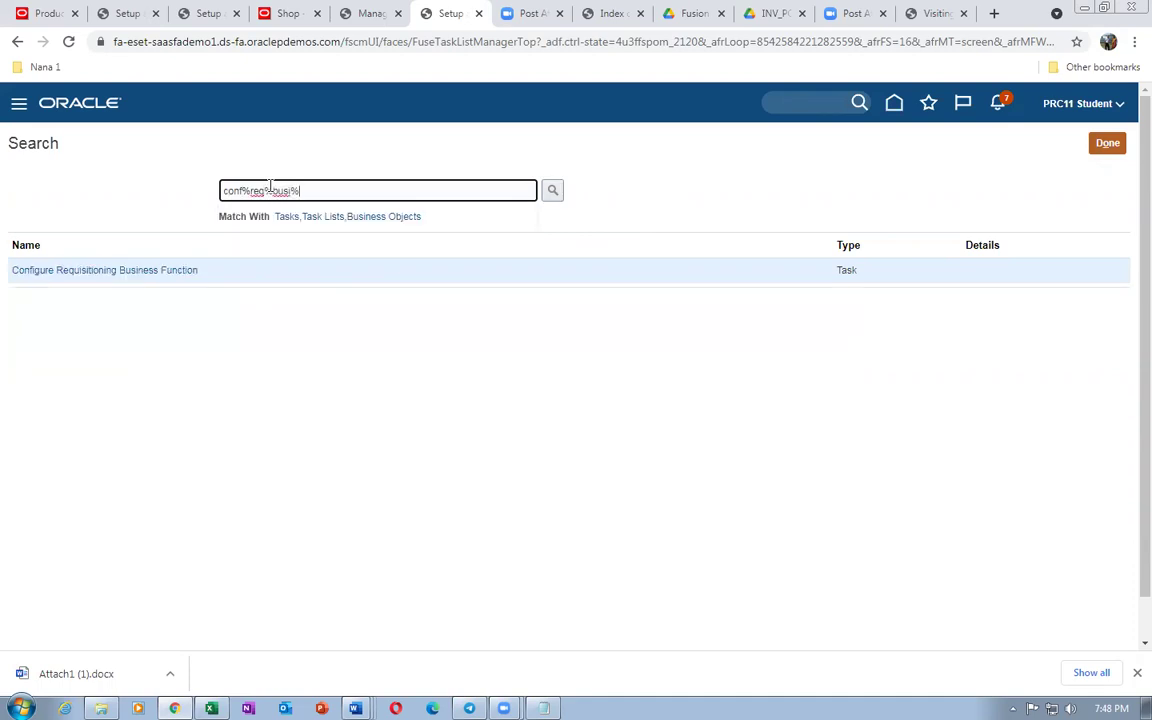
pyautogui.click(130, 272)
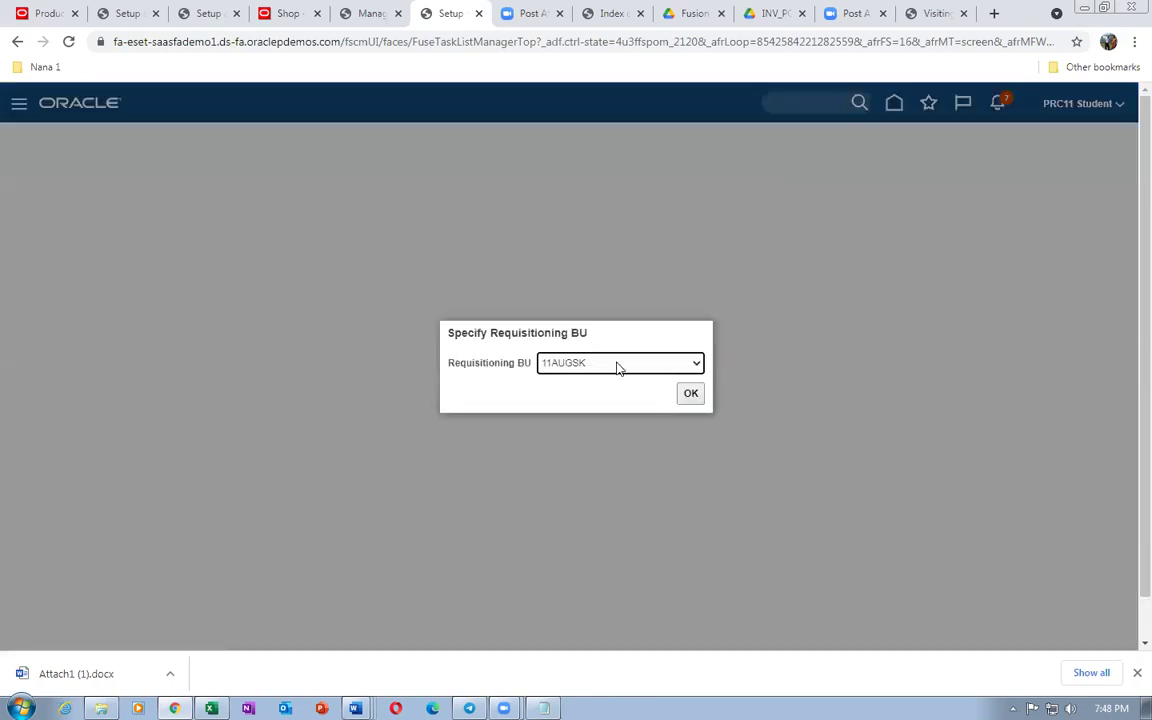
# Choose US1 Business Unit as the requisitioning BU and open its configuration
pyautogui.click(610, 366)
pyautogui.moveTo(697, 420); pyautogui.dragTo(700, 598)
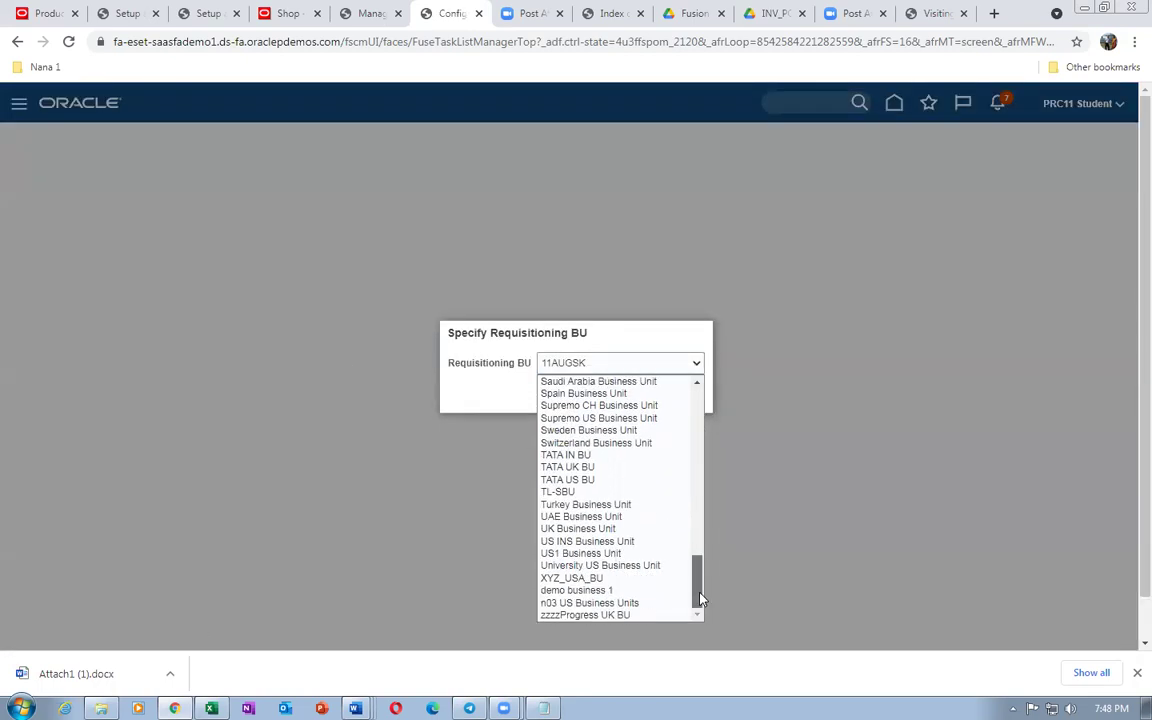
pyautogui.click(638, 554)
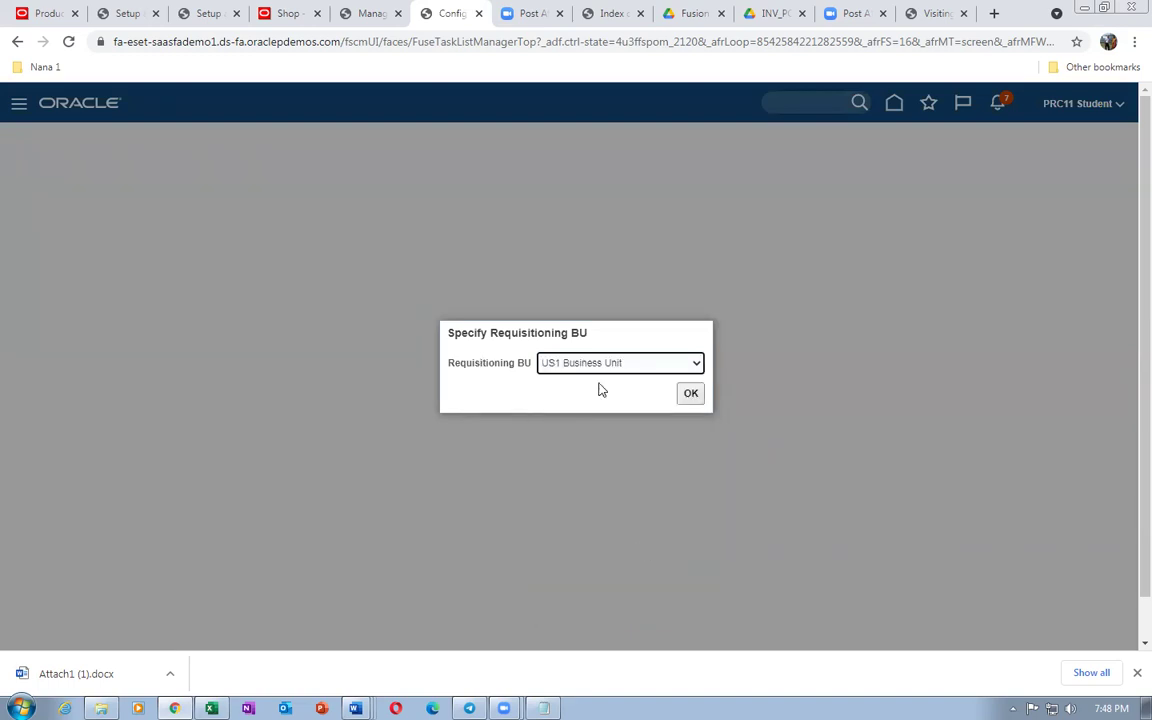
pyautogui.click(689, 396)
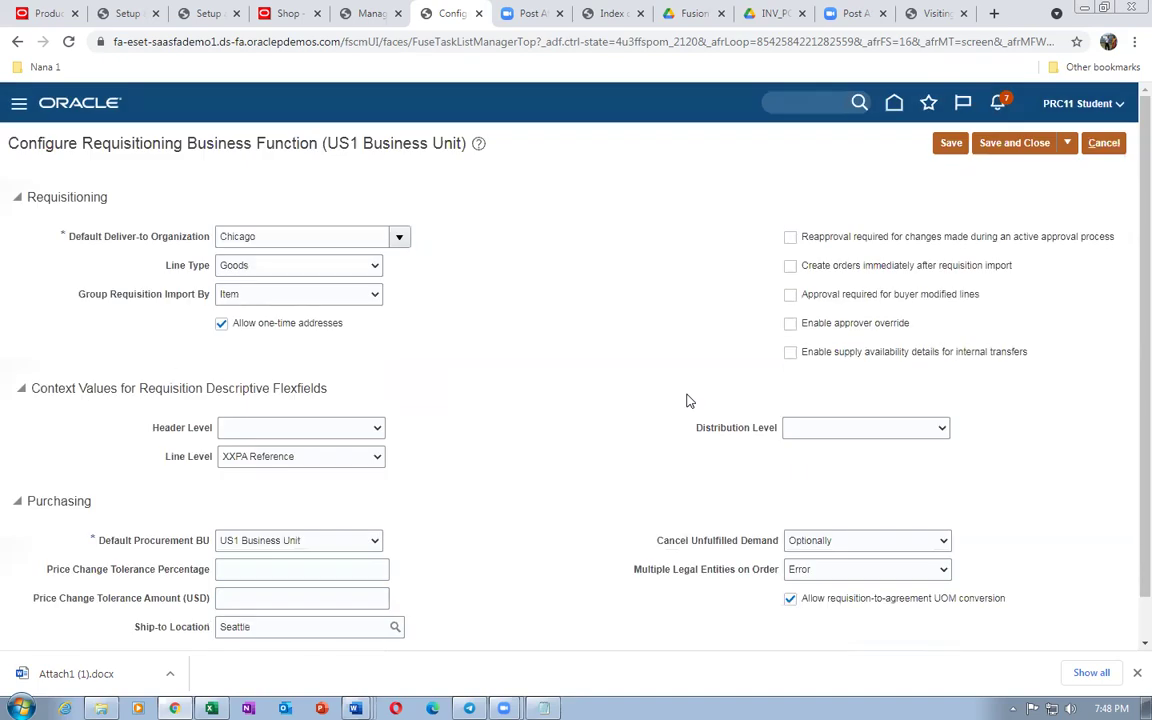
# Set the Default Deliver-to Organization to 000 Operations and save the requisitioning configuration
pyautogui.doubleClick(275, 237)
pyautogui.write('oper')
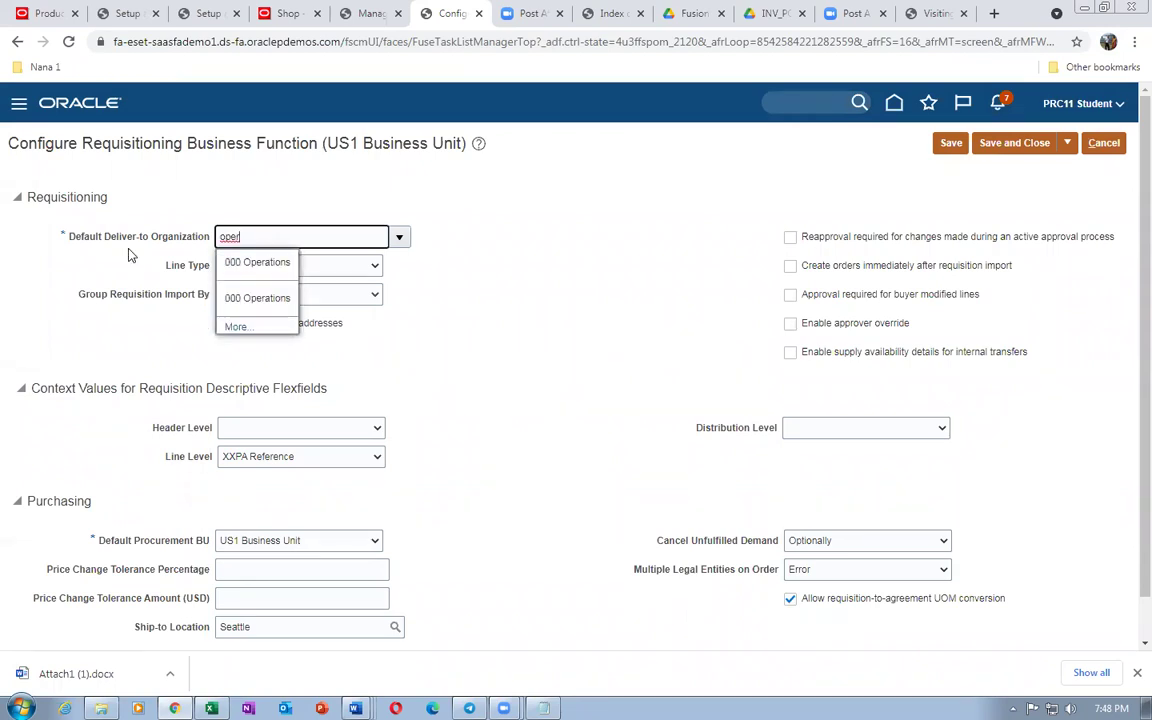
pyautogui.click(263, 262)
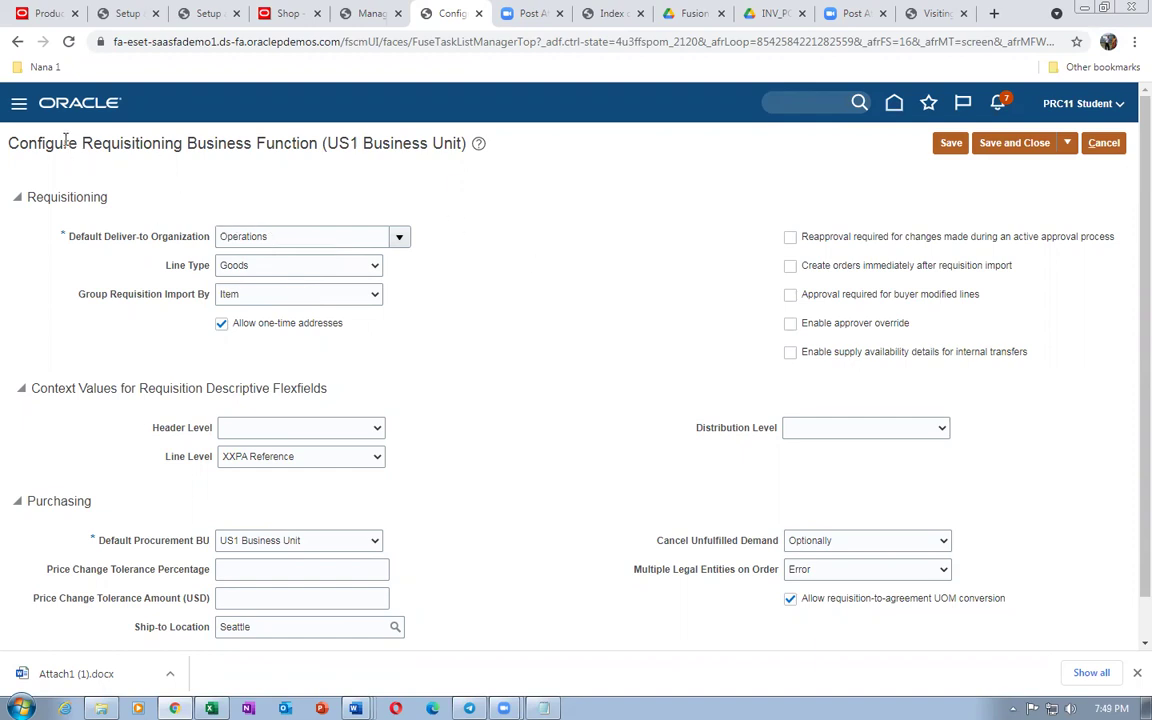
pyautogui.moveTo(28, 144); pyautogui.dragTo(217, 144)
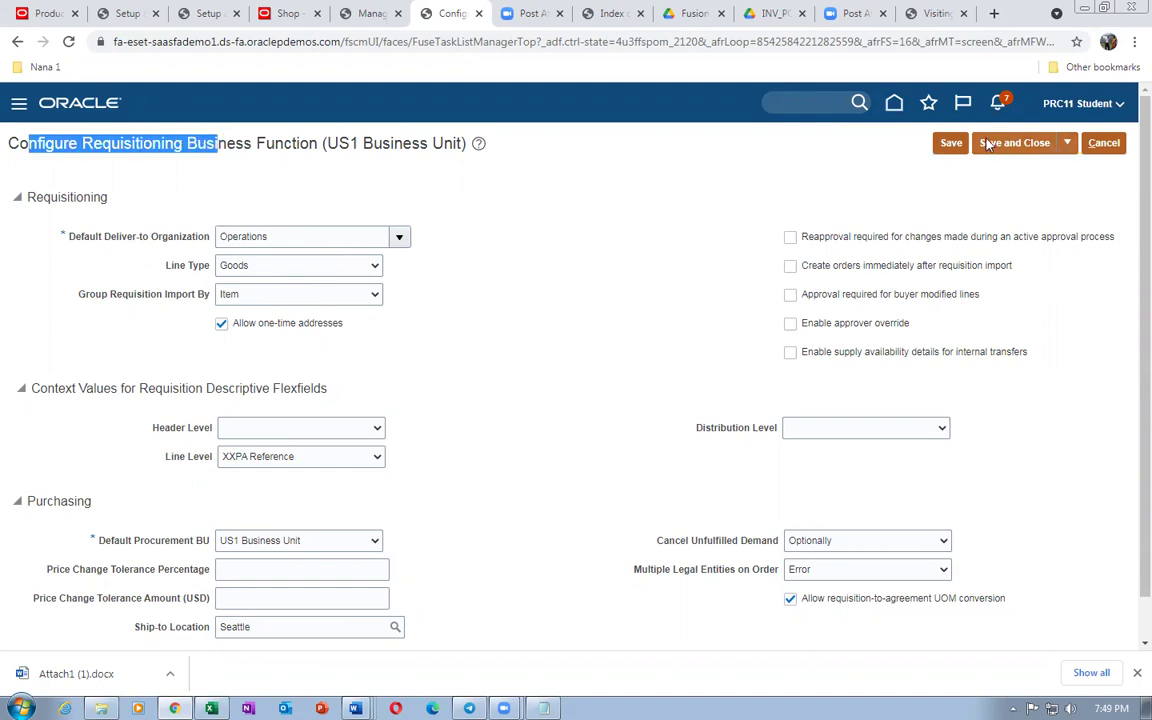
pyautogui.click(951, 143)
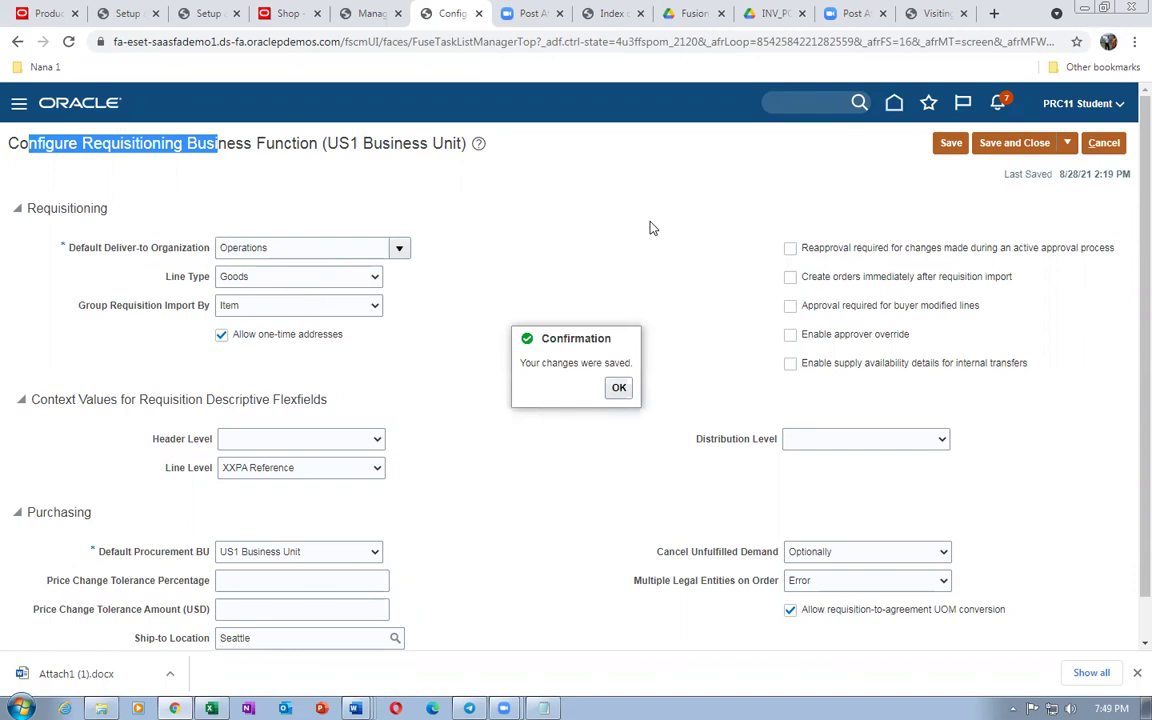
# Close the save confirmation, leave the setup task search, and sign out of the current account, confirming the single sign-off
pyautogui.click(619, 389)
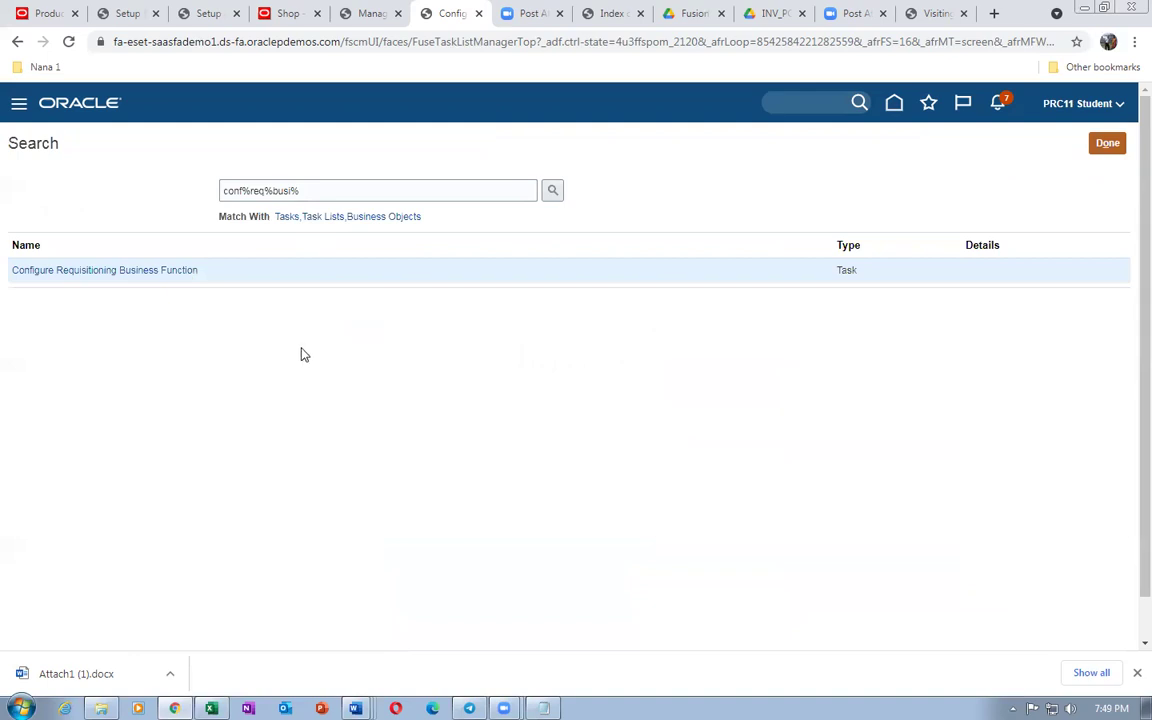
pyautogui.click(1122, 146)
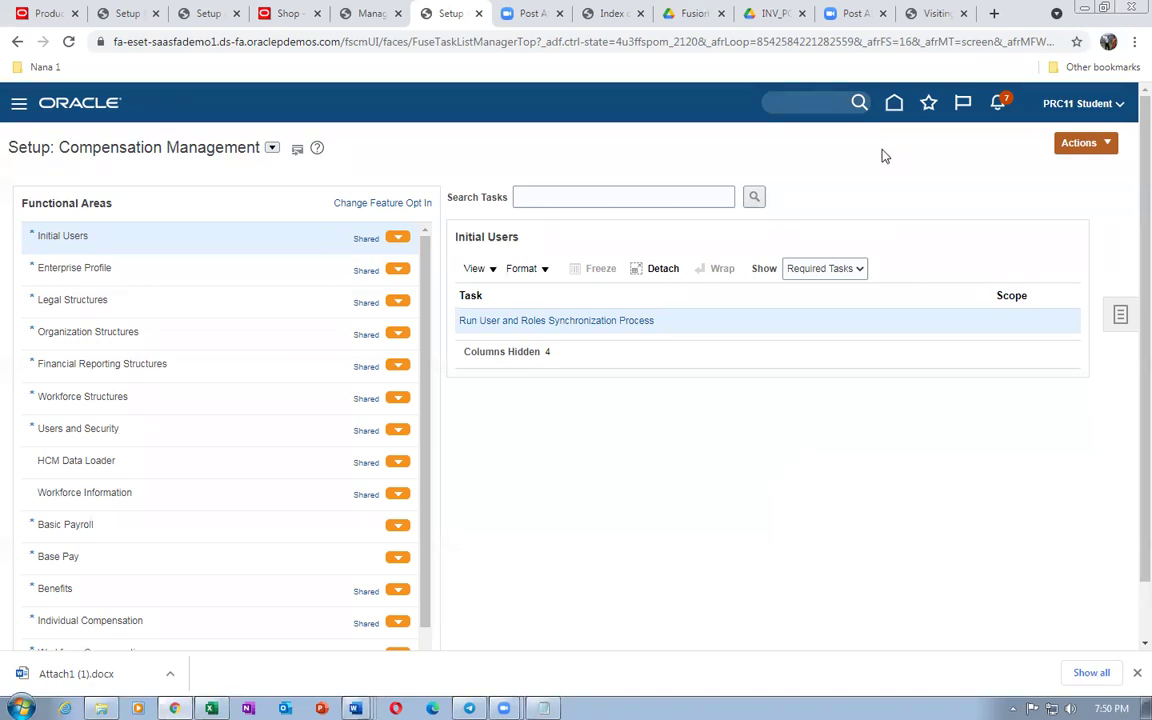
pyautogui.click(1075, 108)
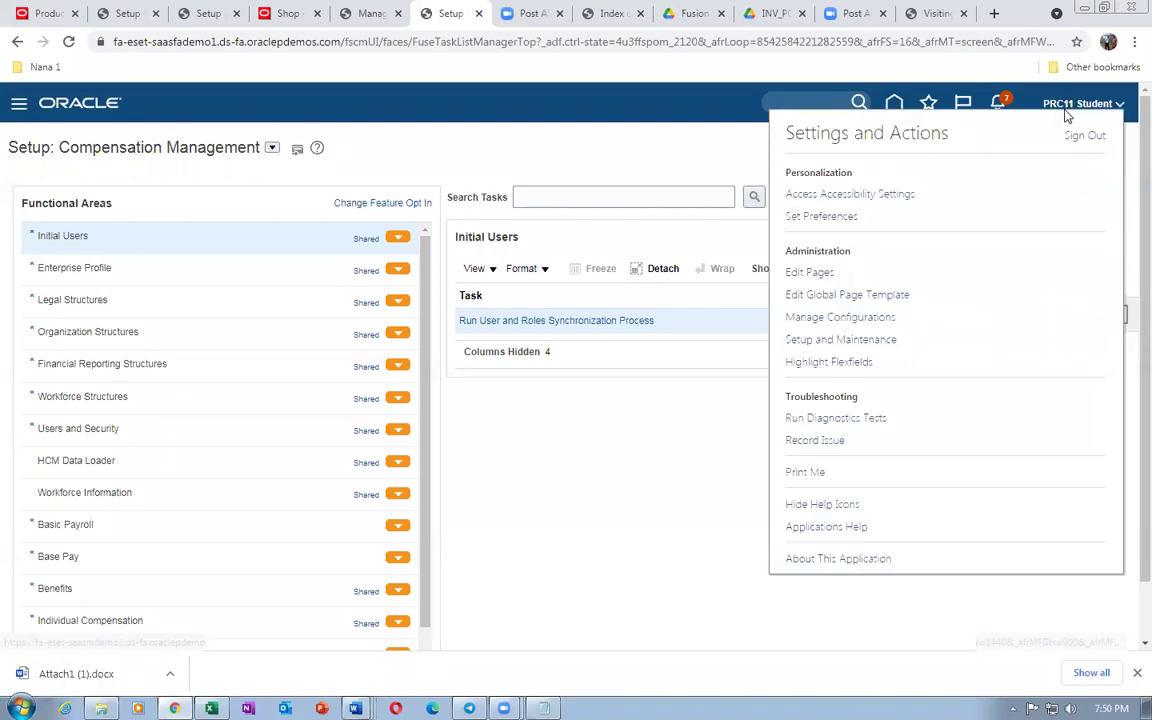
pyautogui.click(503, 176)
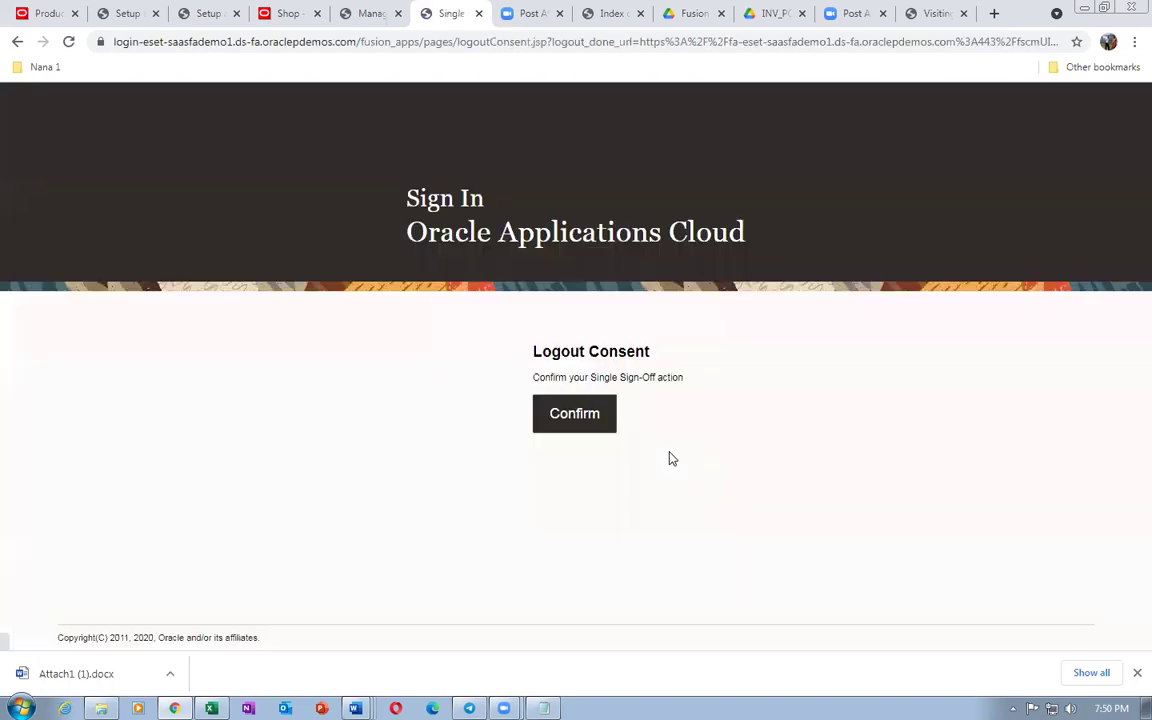
pyautogui.click(590, 418)
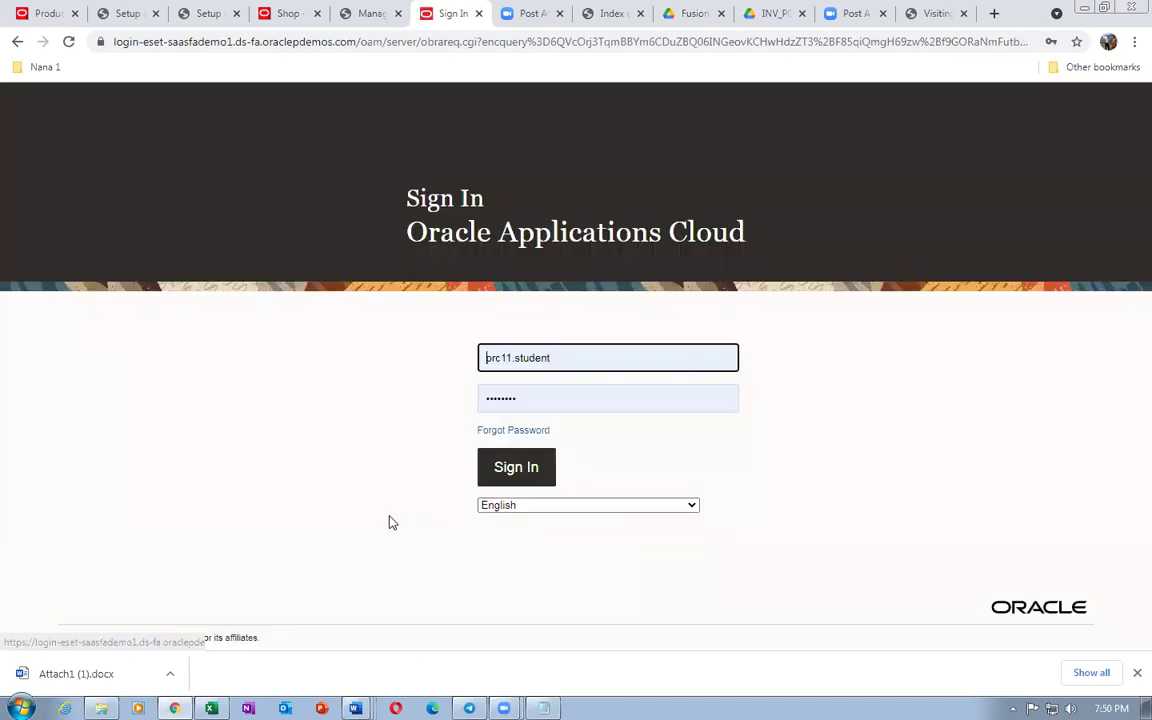
# Sign in as j10_cat_admin with the account password and save the login in the browser
pyautogui.tripleClick(568, 358)
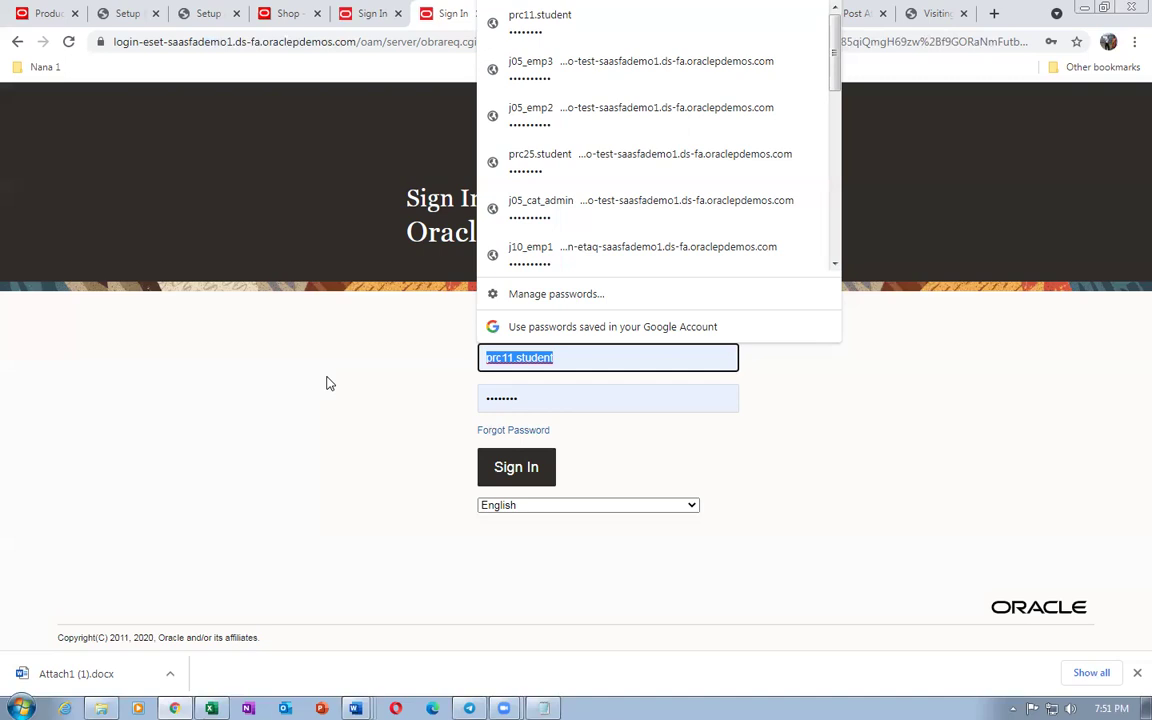
pyautogui.write('j10_c')
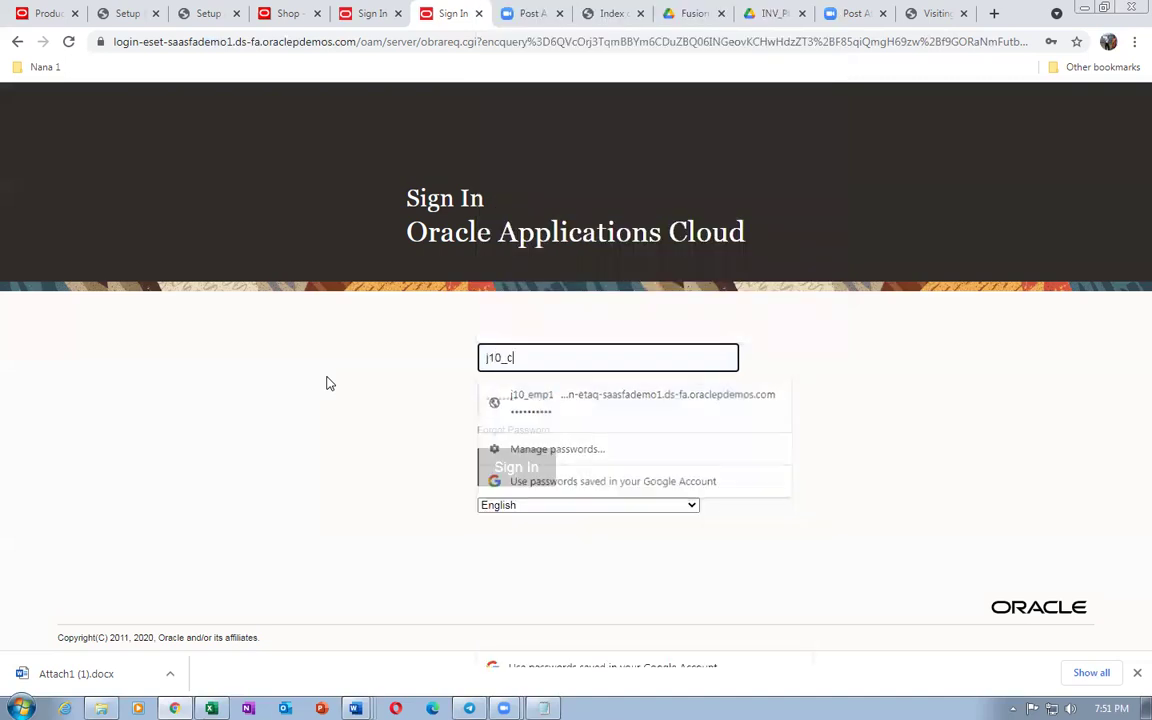
pyautogui.write('at_admin')
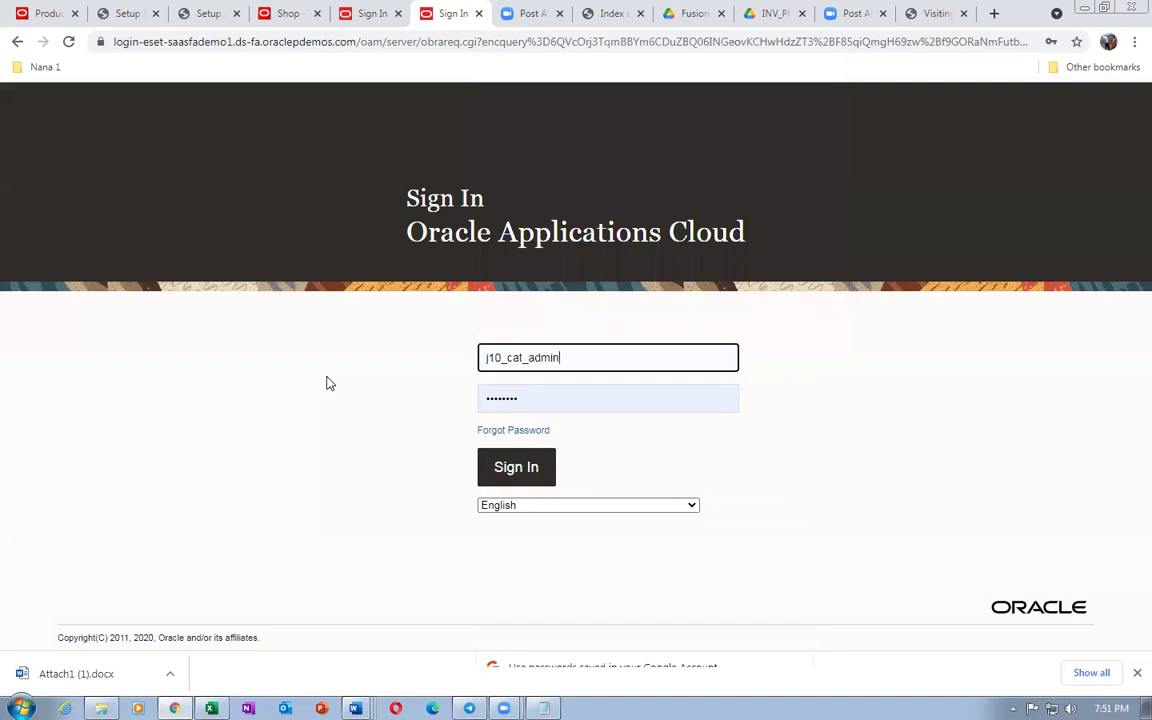
pyautogui.press('Tab')
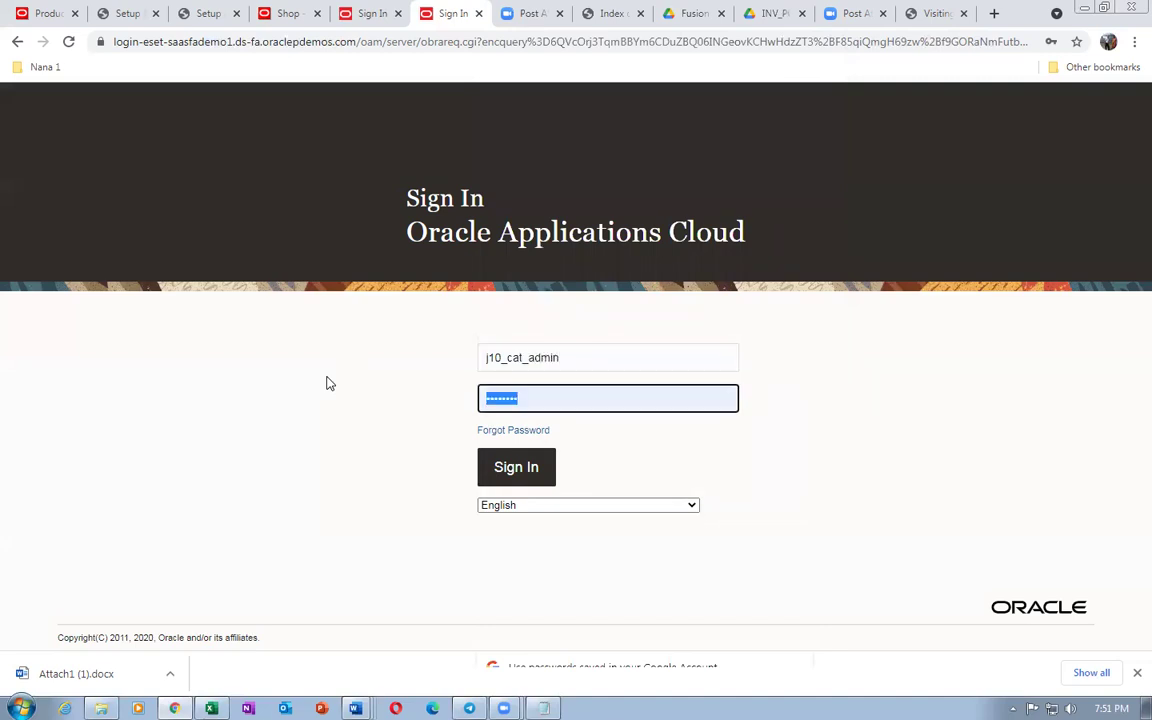
pyautogui.write('**********')
pyautogui.click(491, 483)
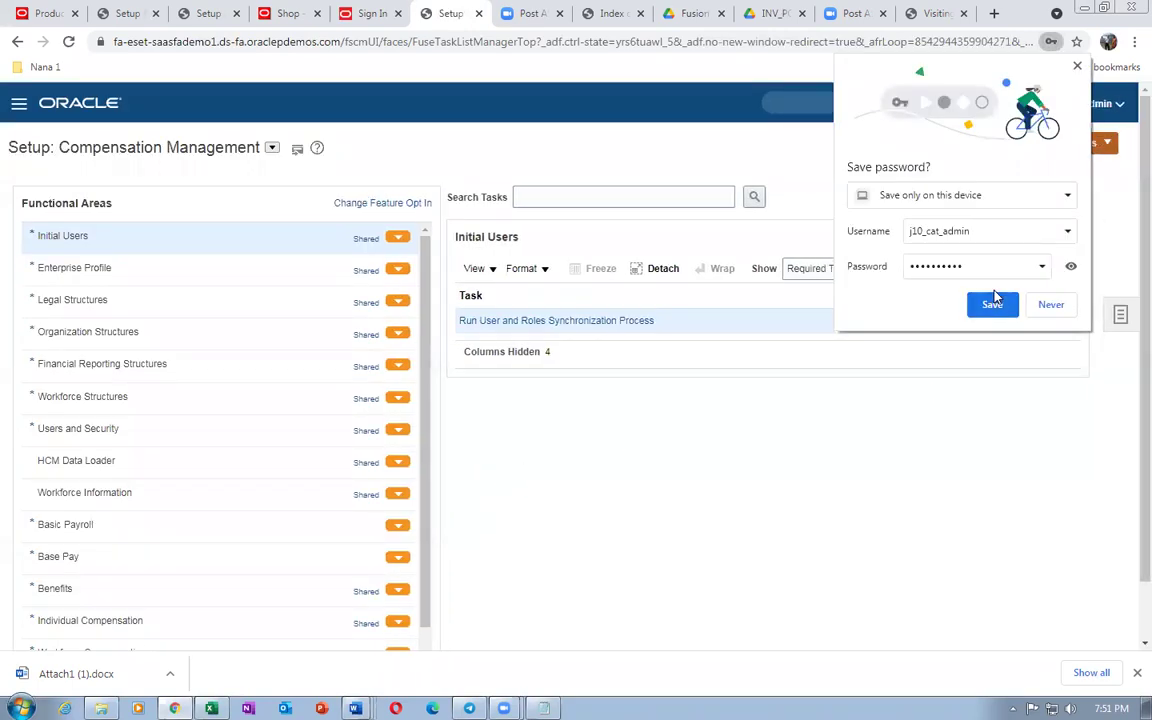
pyautogui.click(993, 300)
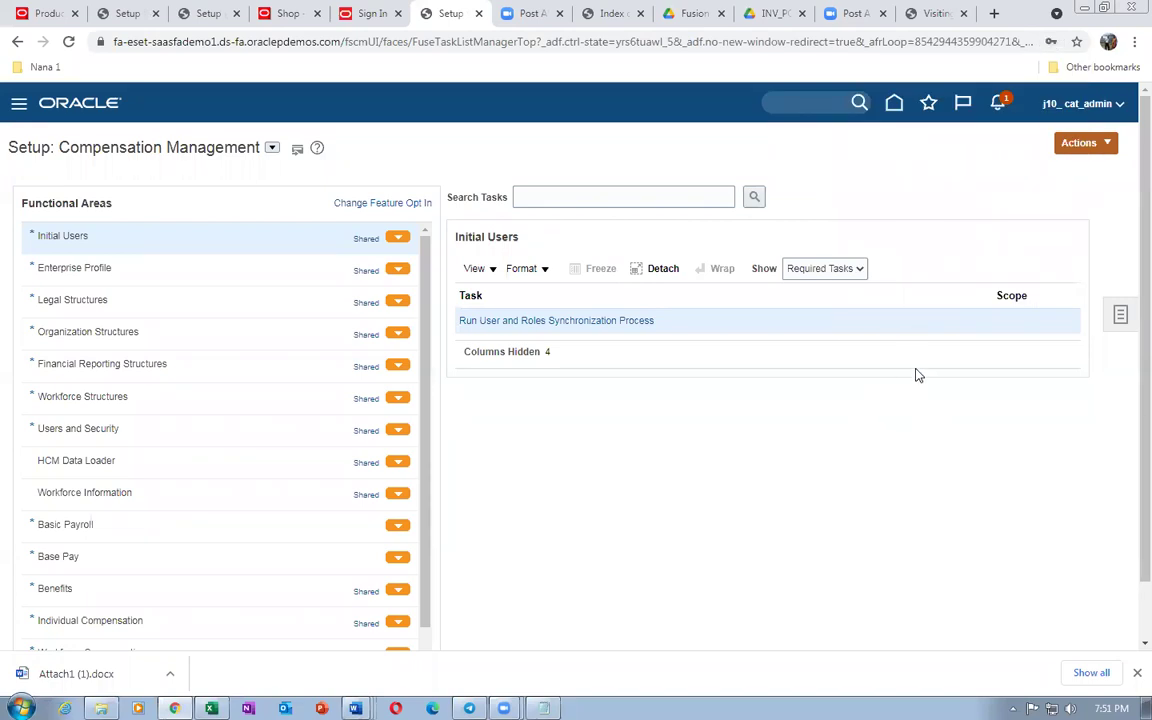
# Go to the Procurement Catalogs work area and open Manage Catalog Category Hierarchy
pyautogui.click(895, 106)
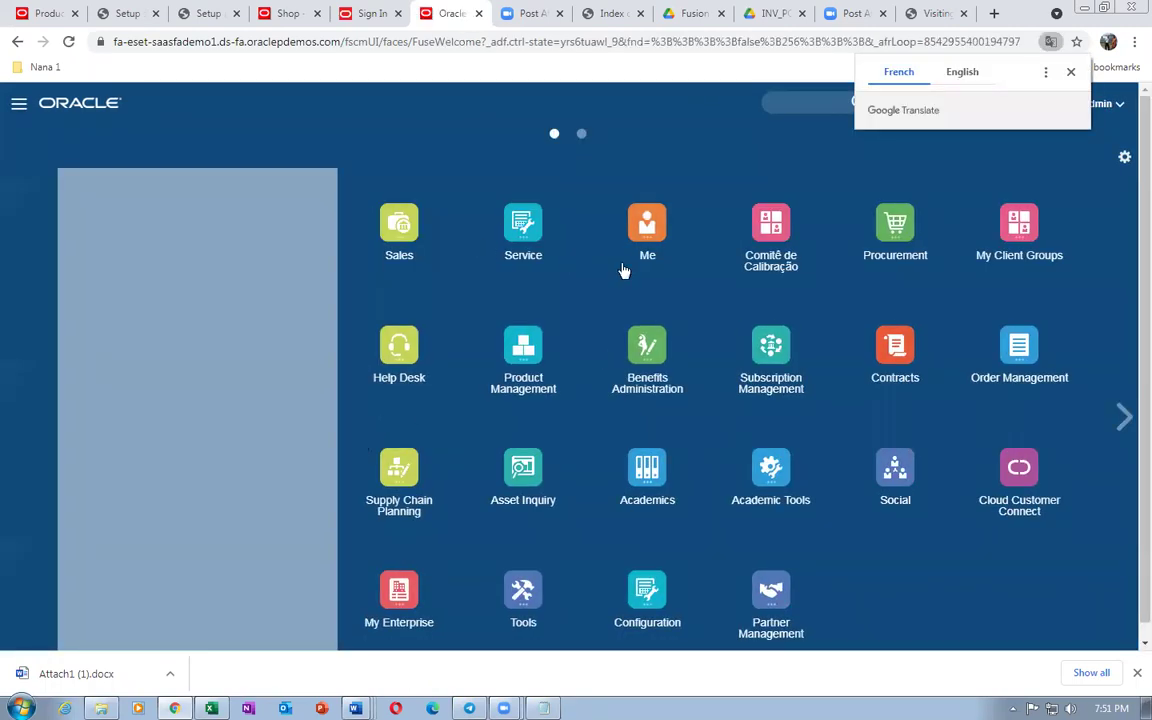
pyautogui.click(897, 232)
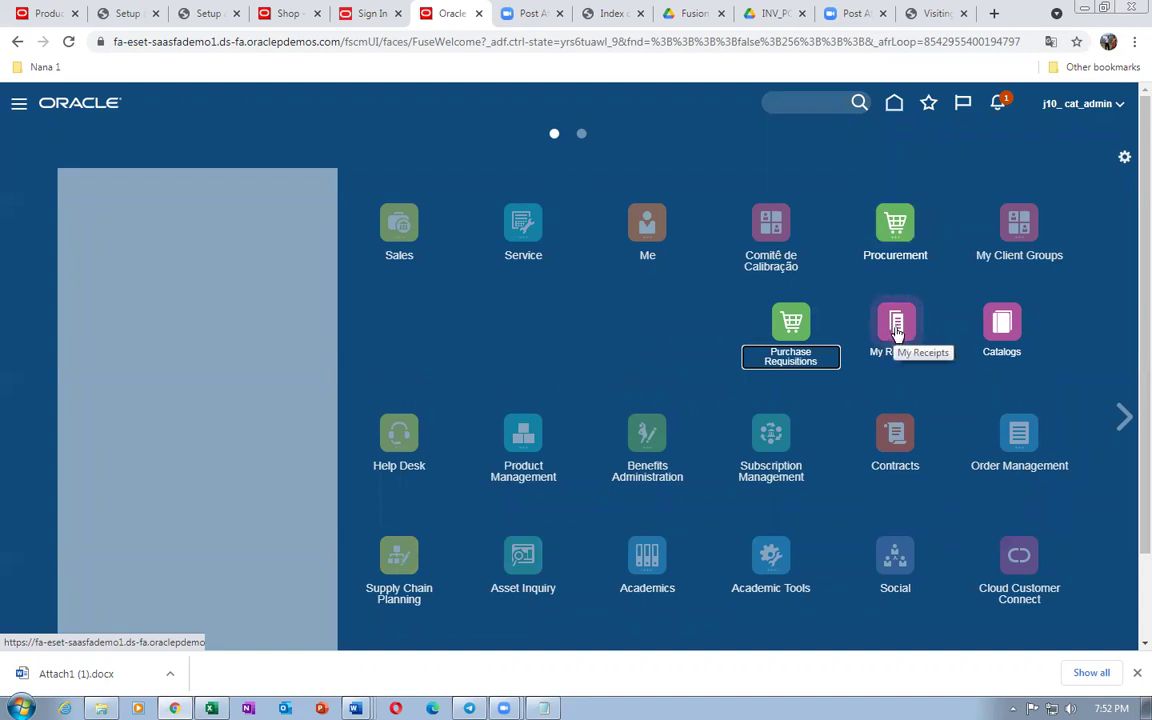
pyautogui.click(1013, 328)
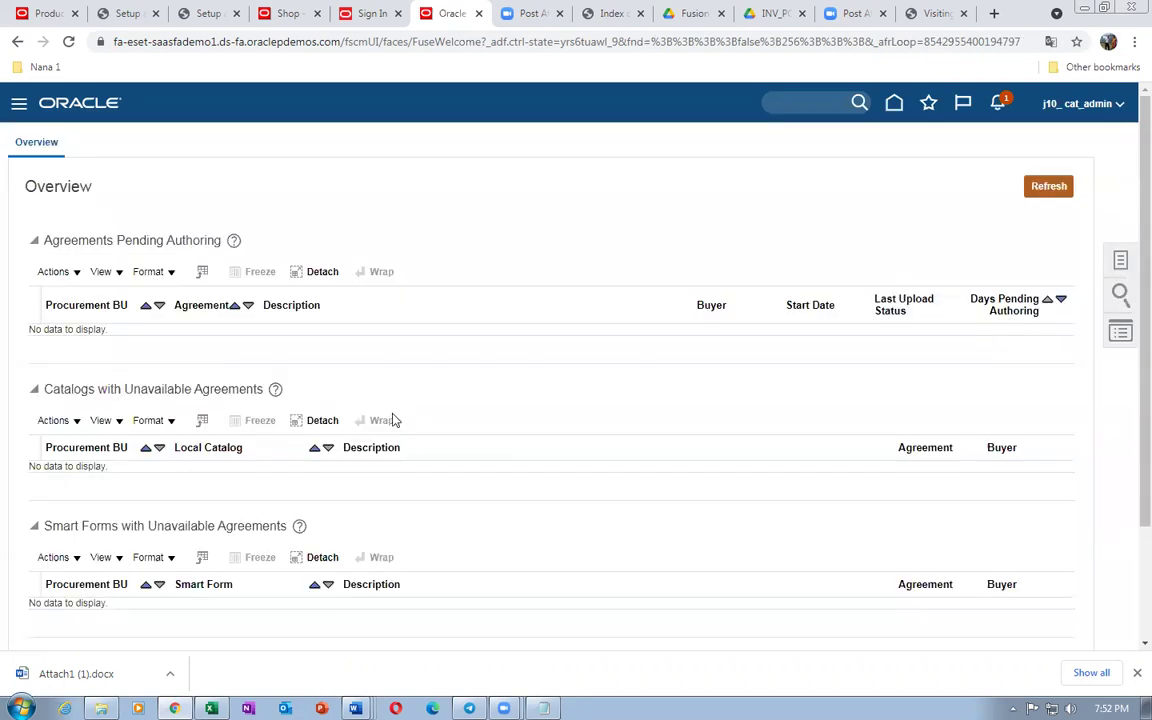
pyautogui.click(1121, 260)
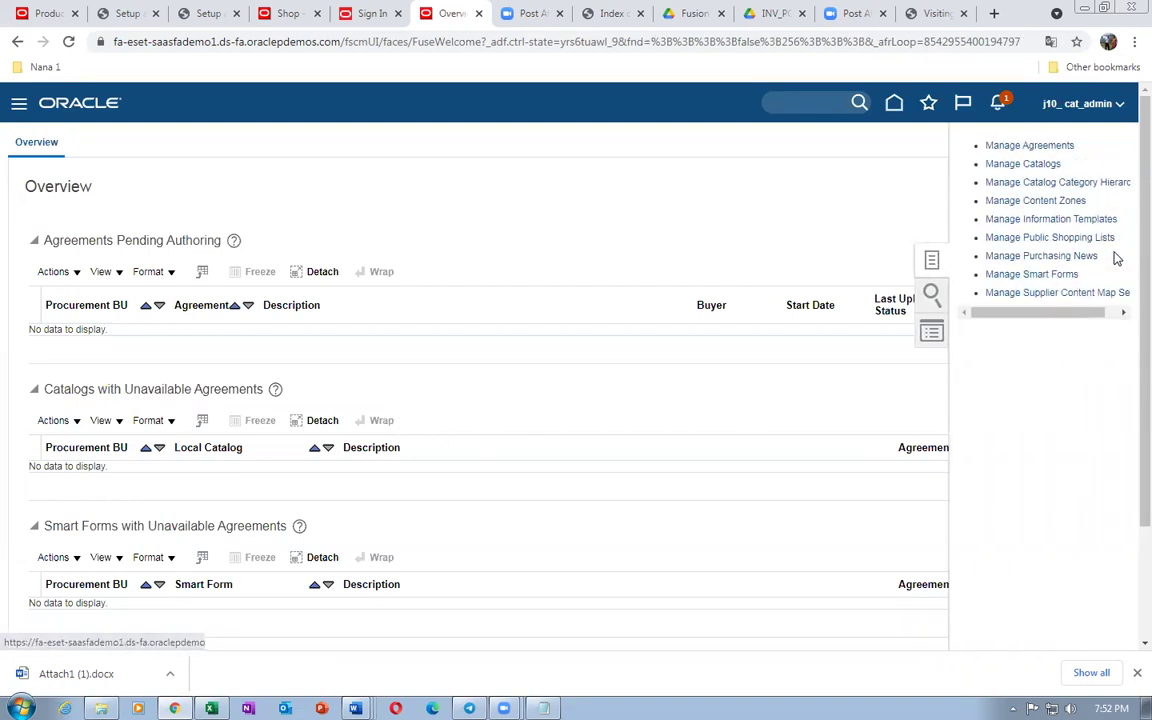
pyautogui.click(1020, 185)
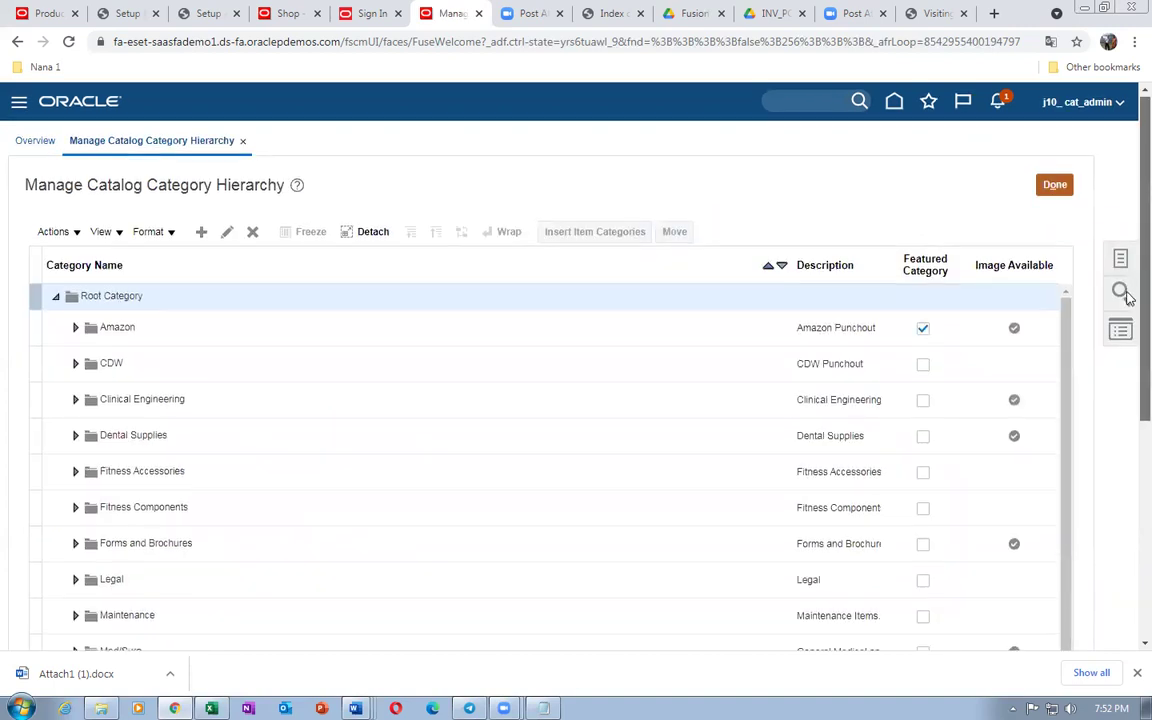
# Start a new browsing category under Root Category with j10_computer_browsing as both its name and description
pyautogui.scroll(-5, 1127, 530)
pyautogui.scroll(10, 1127, 530)
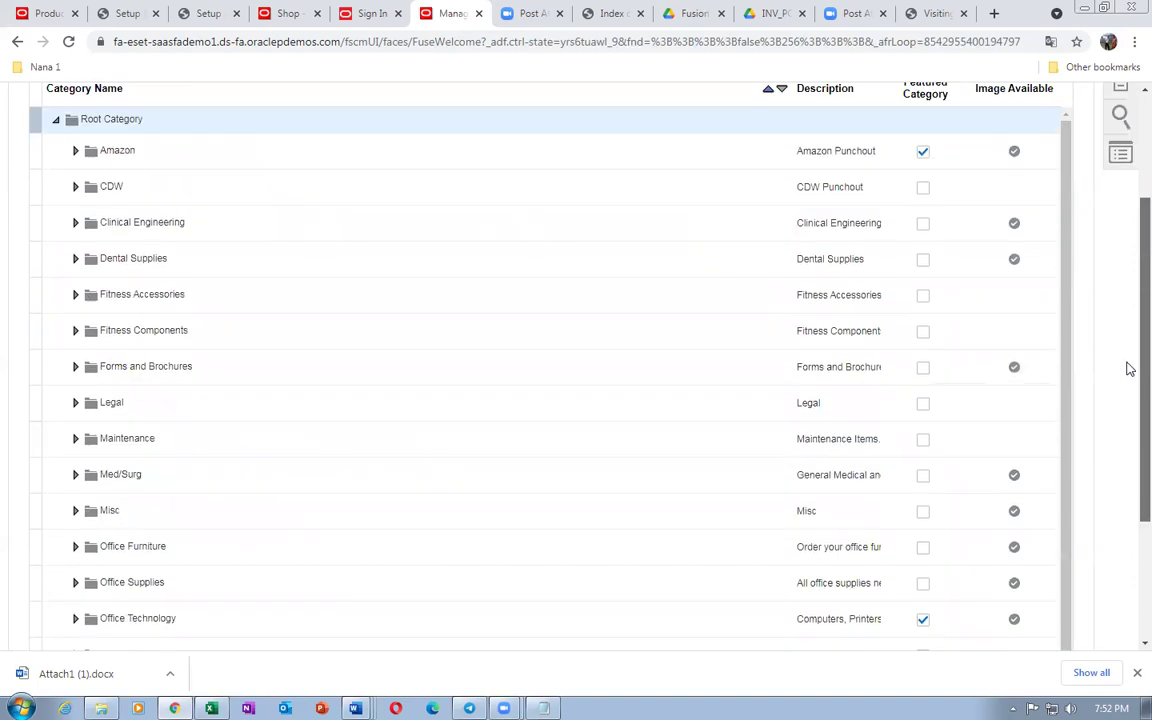
pyautogui.scroll(1, 1126, 366)
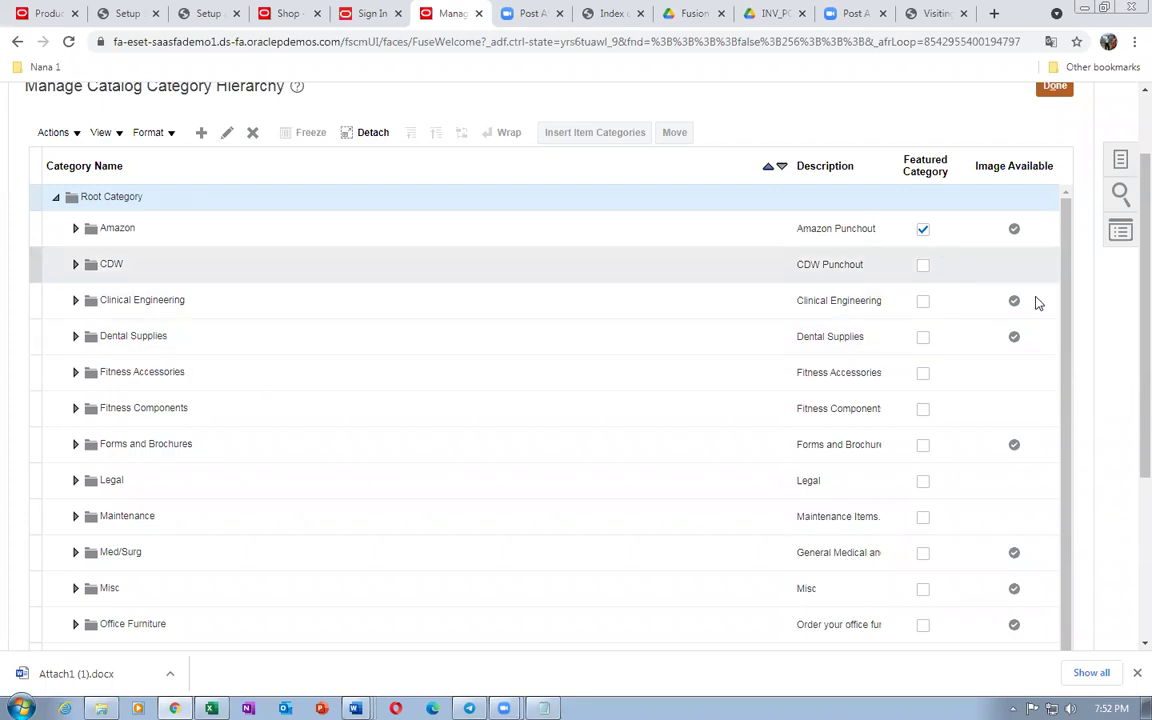
pyautogui.scroll(1, 1126, 329)
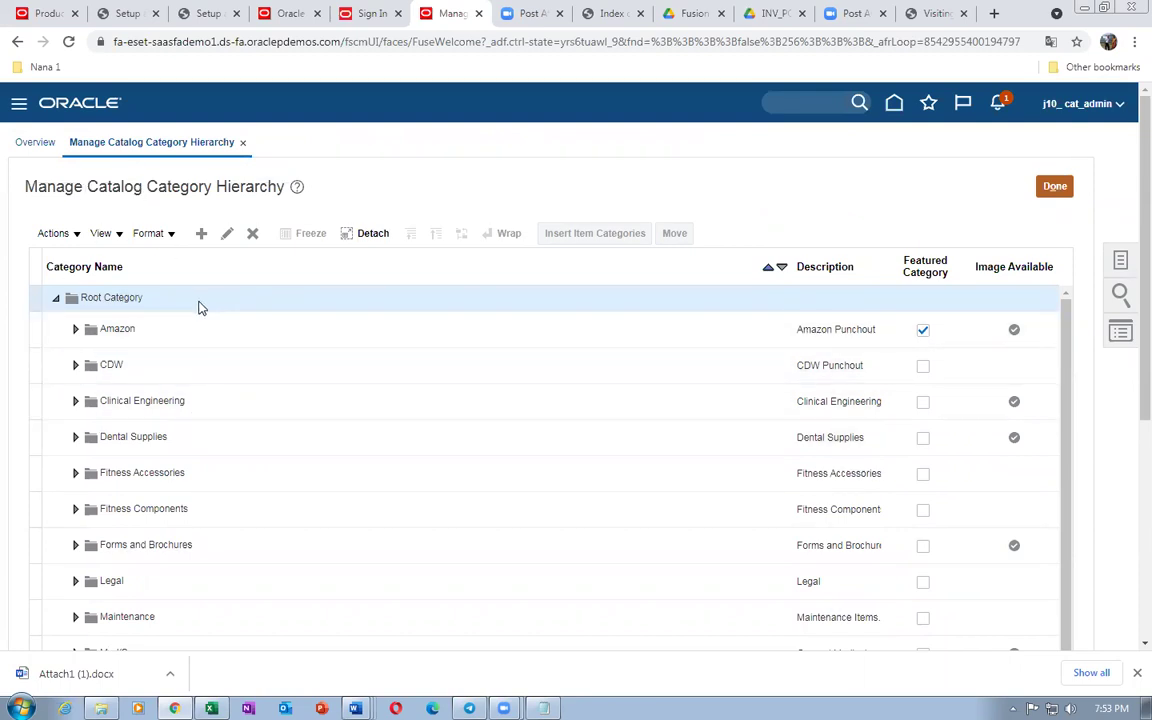
pyautogui.click(201, 233)
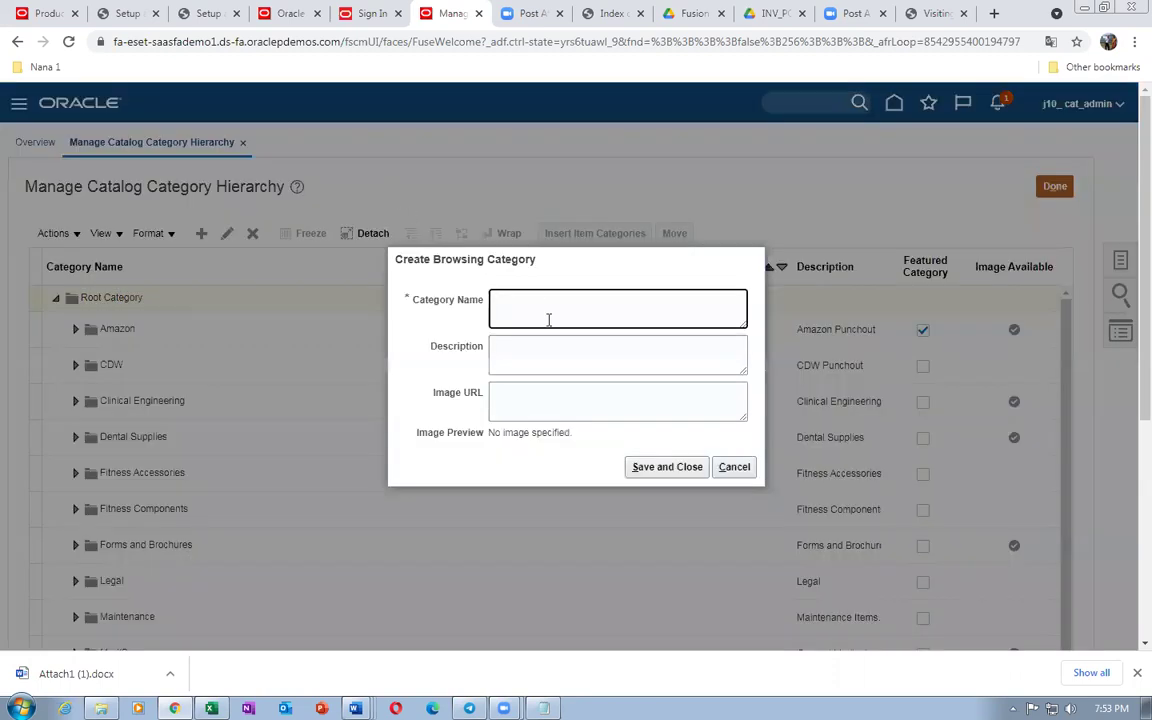
pyautogui.write('j10_computer_browsing')
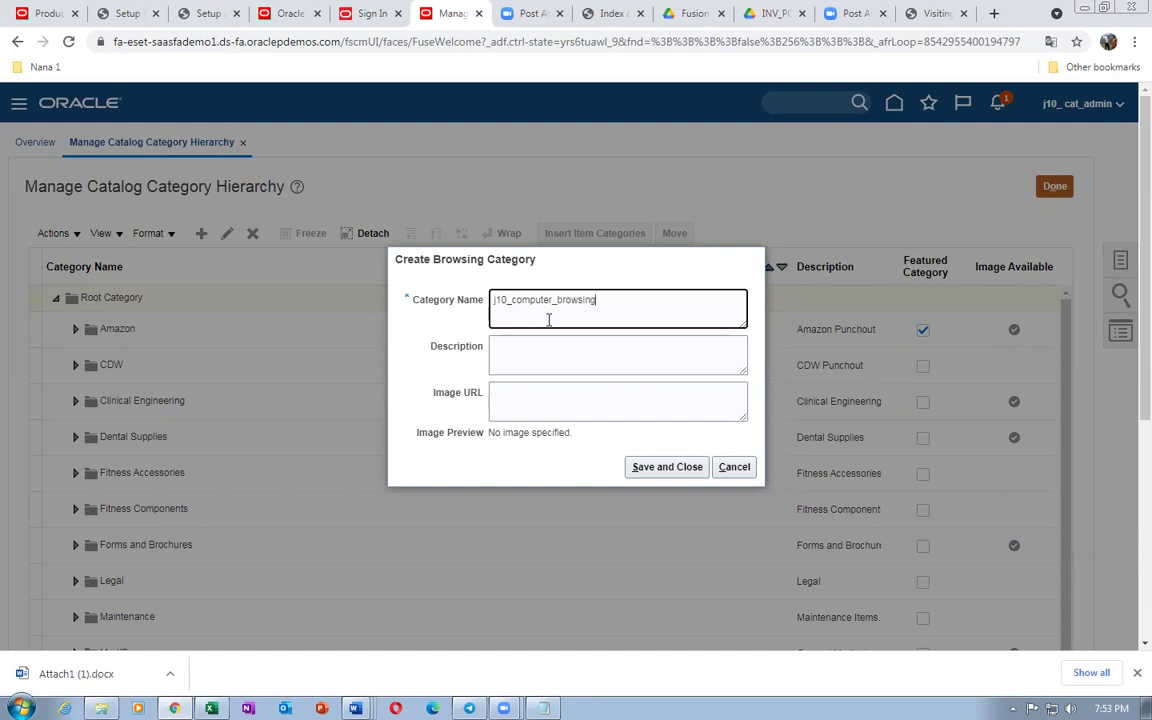
pyautogui.moveTo(614, 298); pyautogui.dragTo(411, 306)
pyautogui.hotkey('ctrl', 'c')
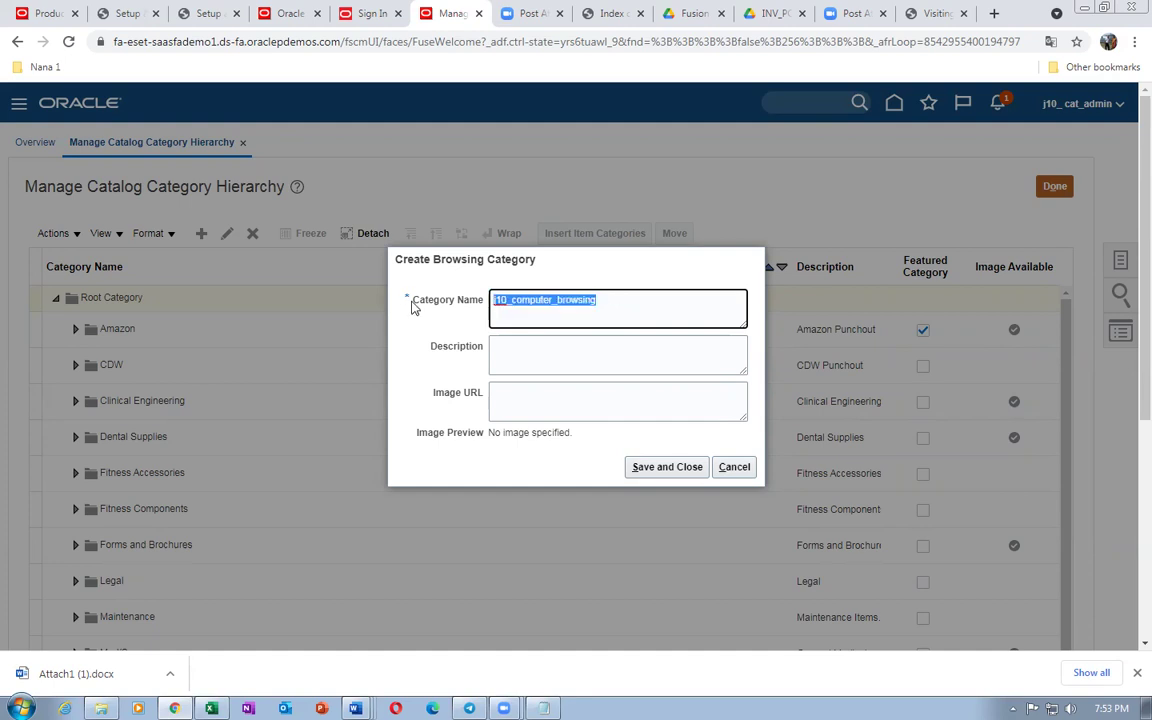
pyautogui.click(534, 358)
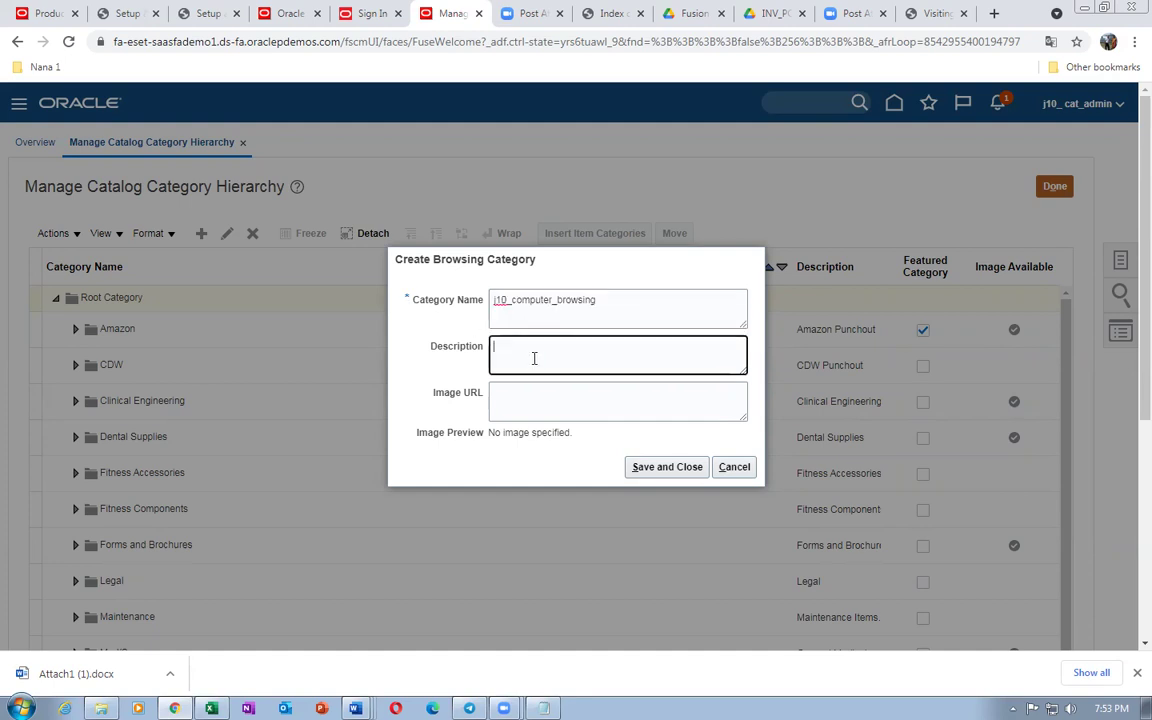
pyautogui.hotkey('ctrl', 'v')
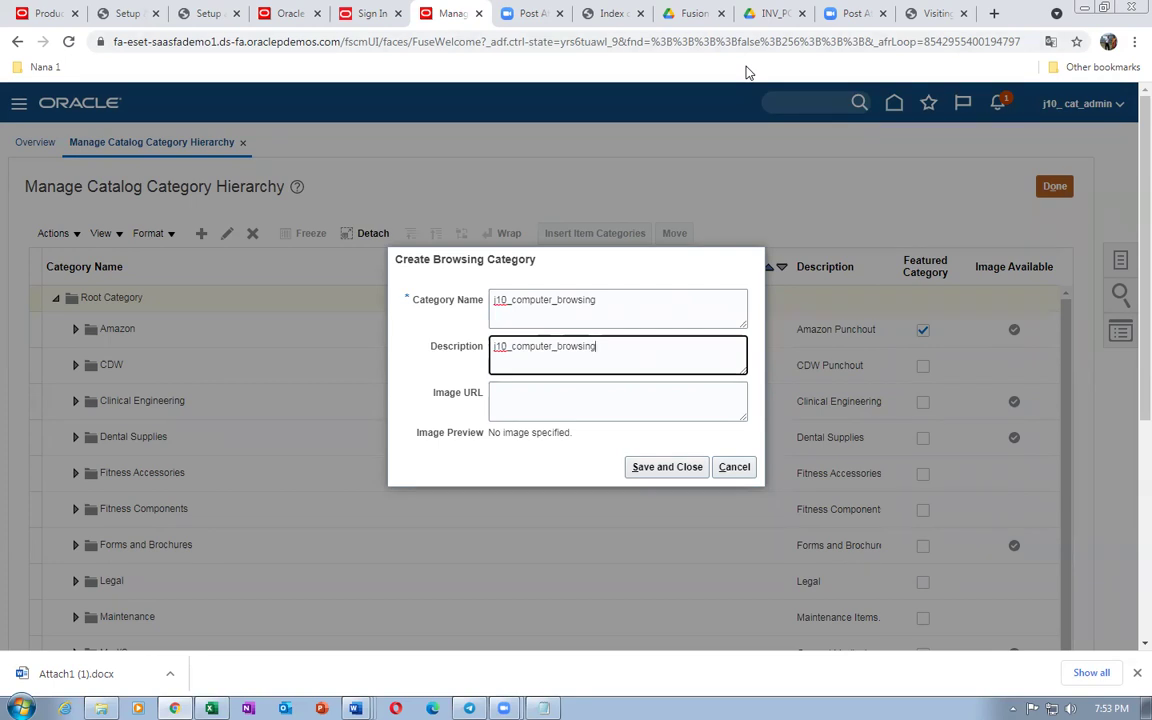
# Open Computers_Browsing.jpg from the oraclenana.com/Images/ listing and copy its web address
pyautogui.click(936, 13)
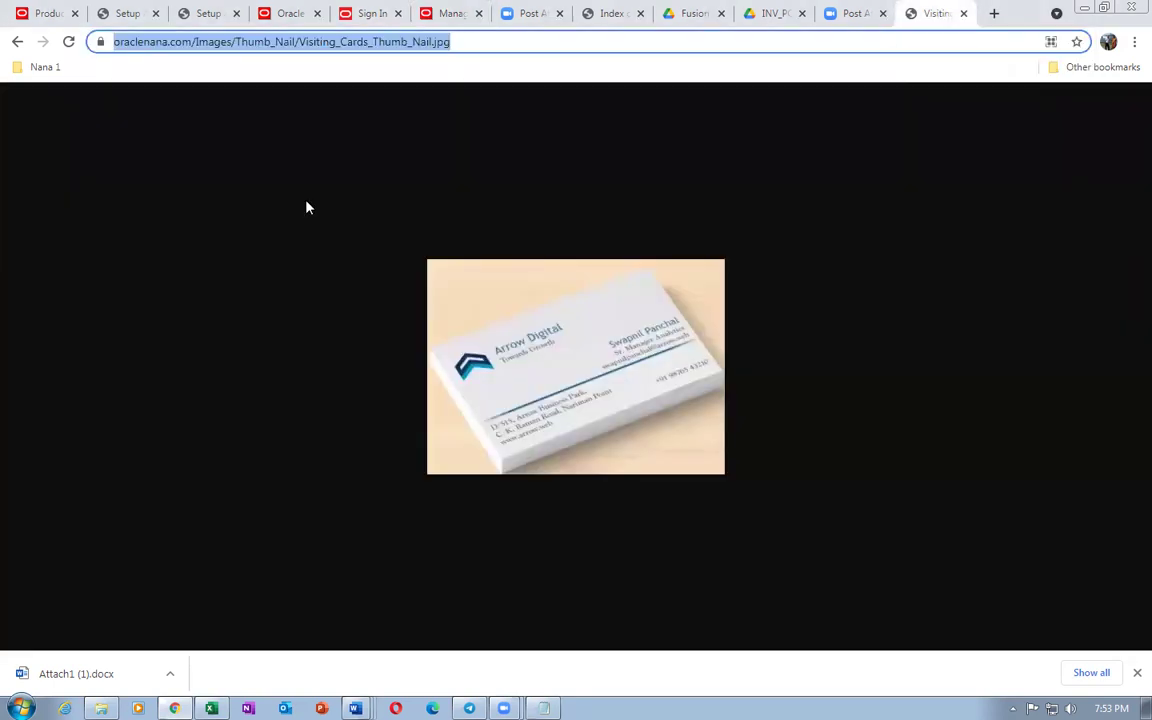
pyautogui.click(17, 41)
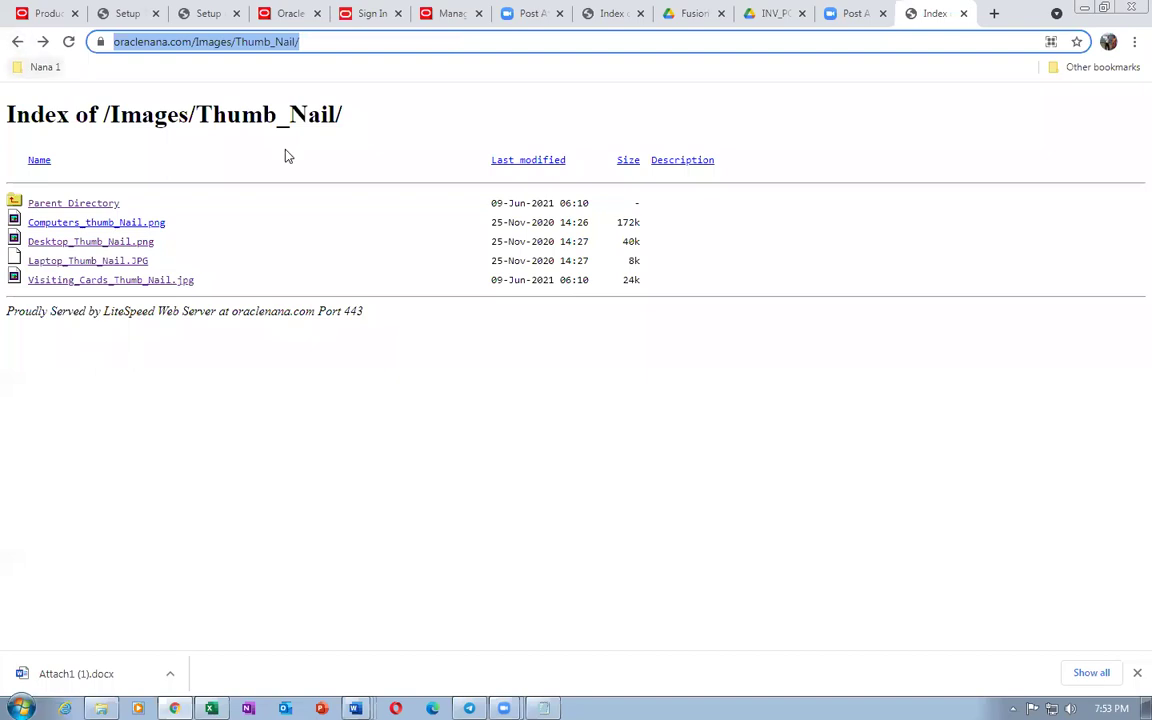
pyautogui.click(17, 41)
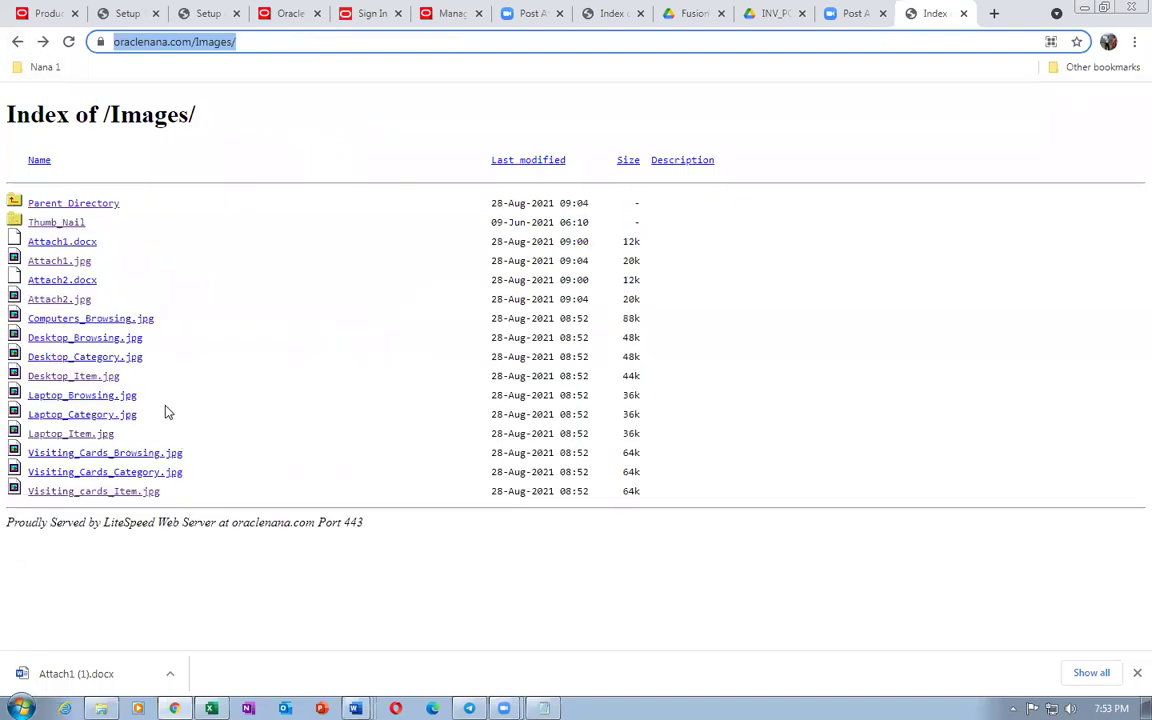
pyautogui.click(78, 320)
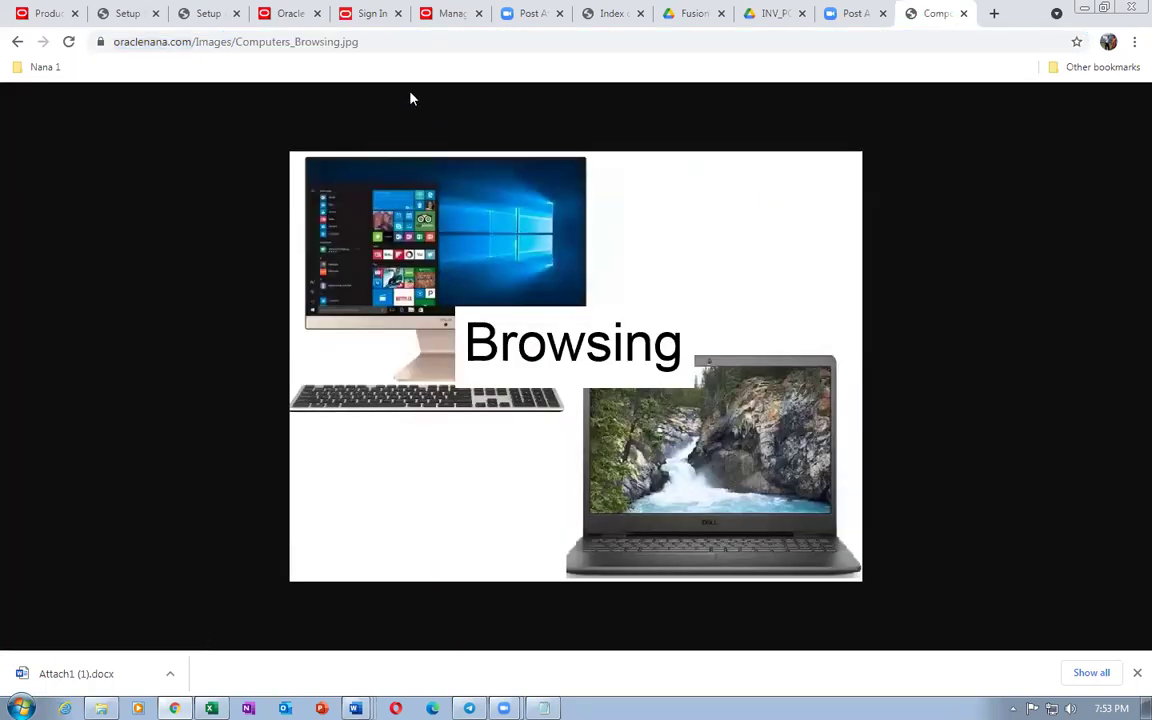
pyautogui.click(392, 41)
pyautogui.hotkey('ctrl', 'c')
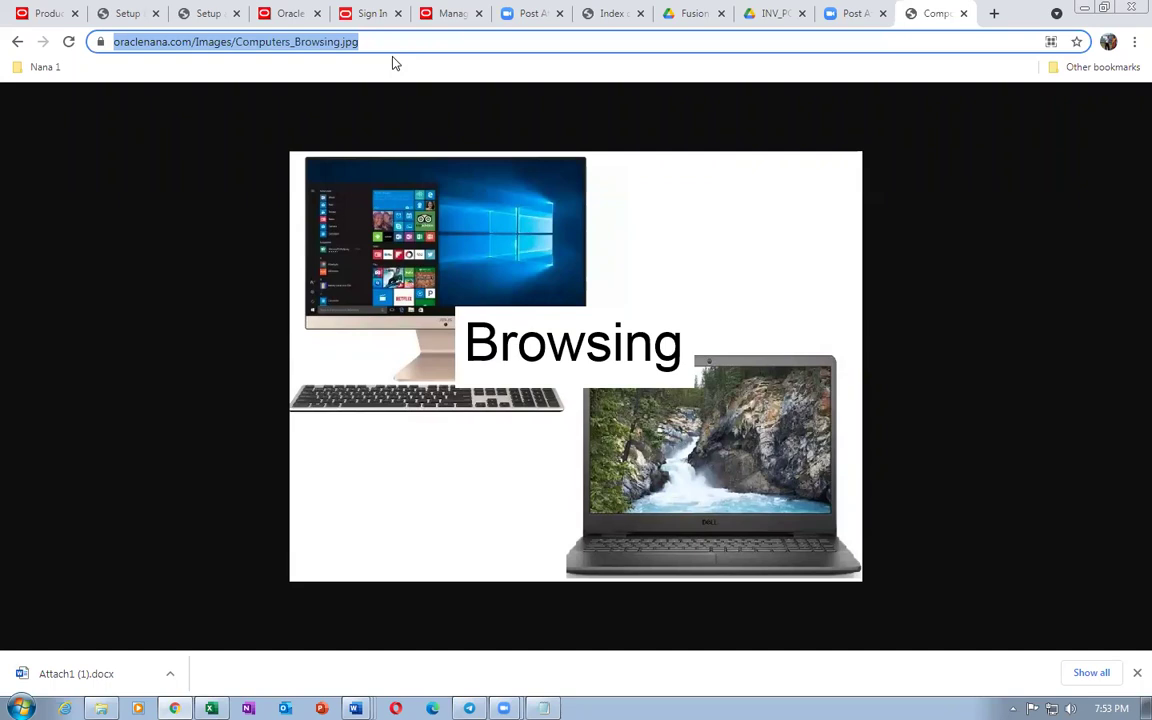
pyautogui.hotkey('alt', 'Tab')
pyautogui.hotkey('alt', 'Tab')
pyautogui.hotkey('alt', 'Tab')
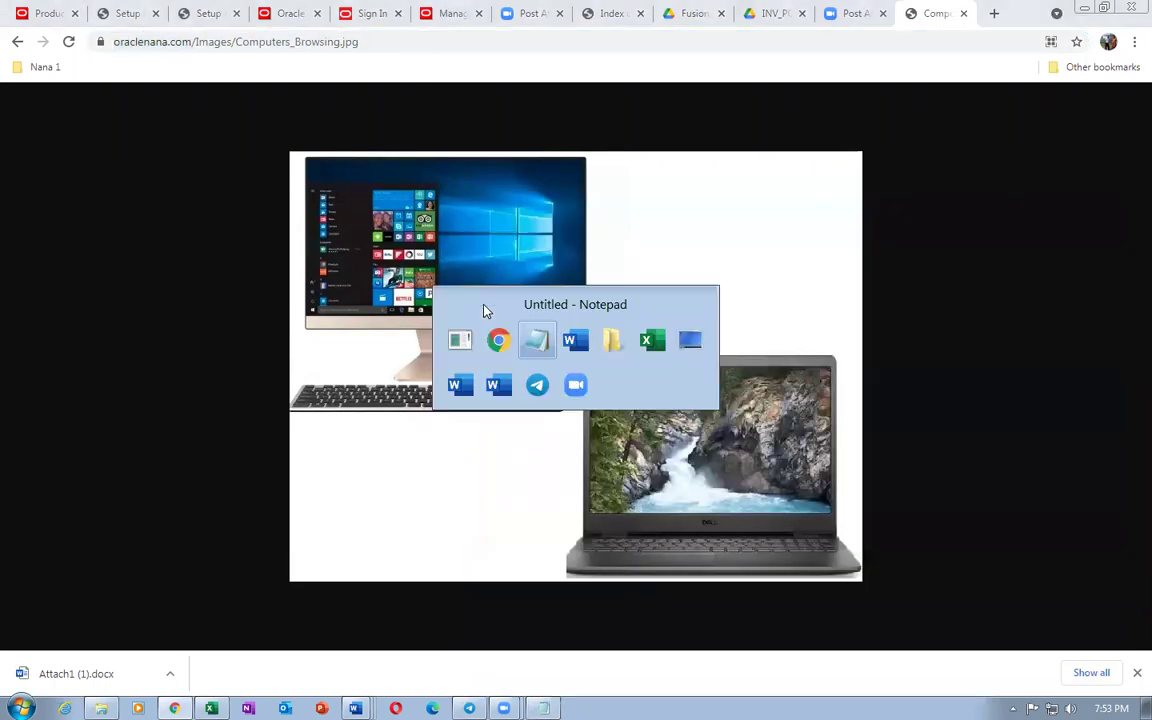
pyautogui.hotkey('alt', 'Tab')
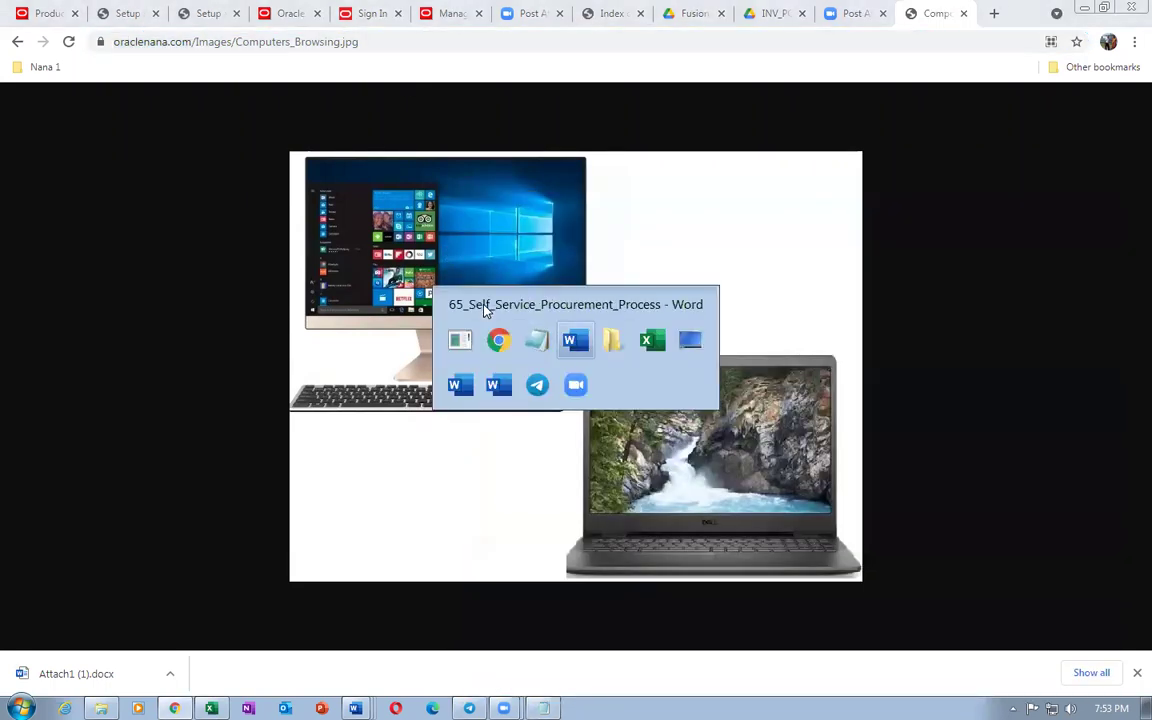
pyautogui.hotkey('alt', 'Tab')
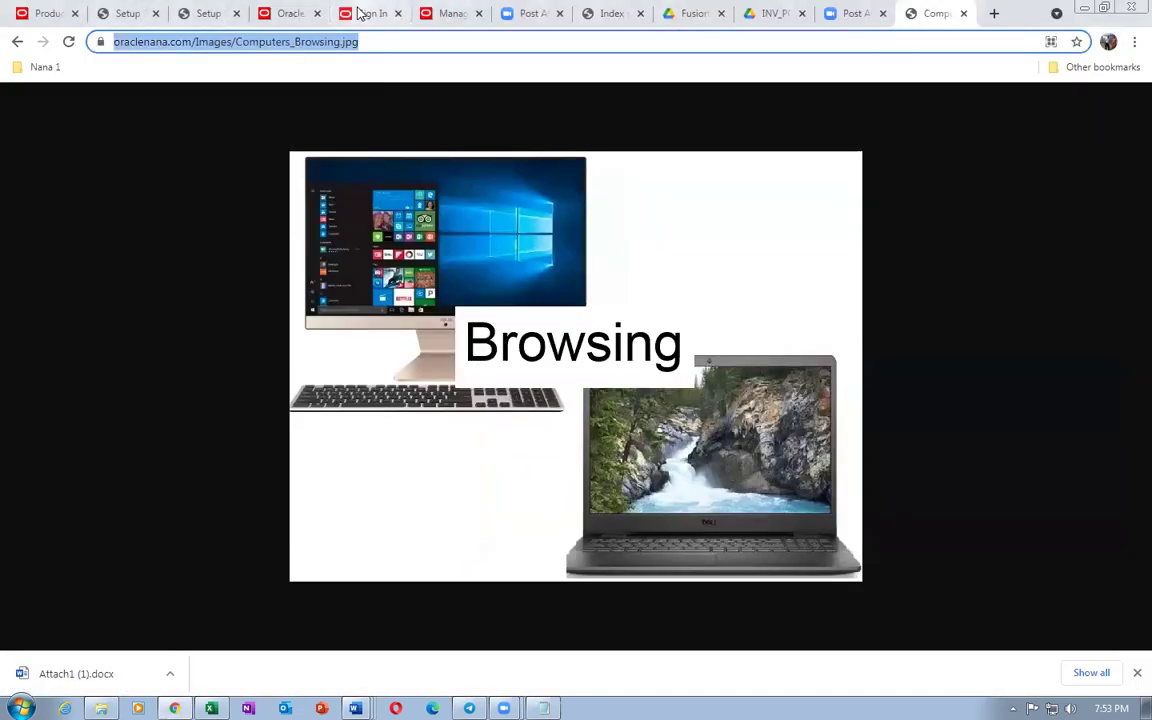
pyautogui.click(284, 15)
pyautogui.click(363, 14)
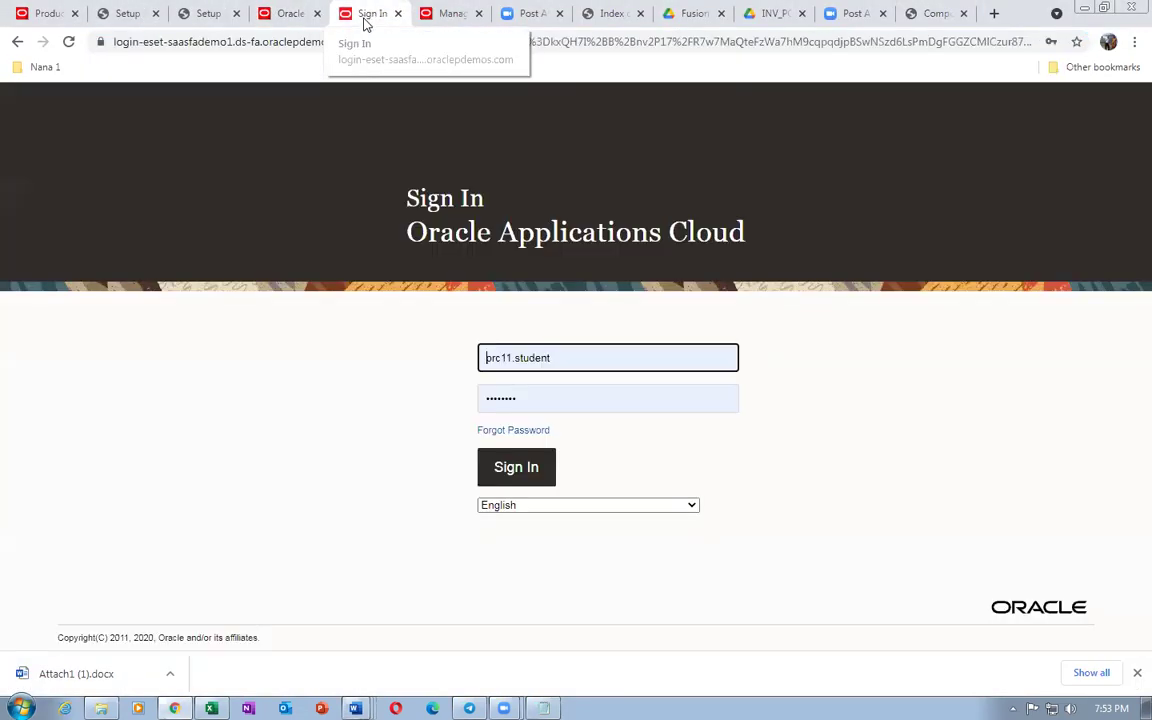
pyautogui.click(452, 14)
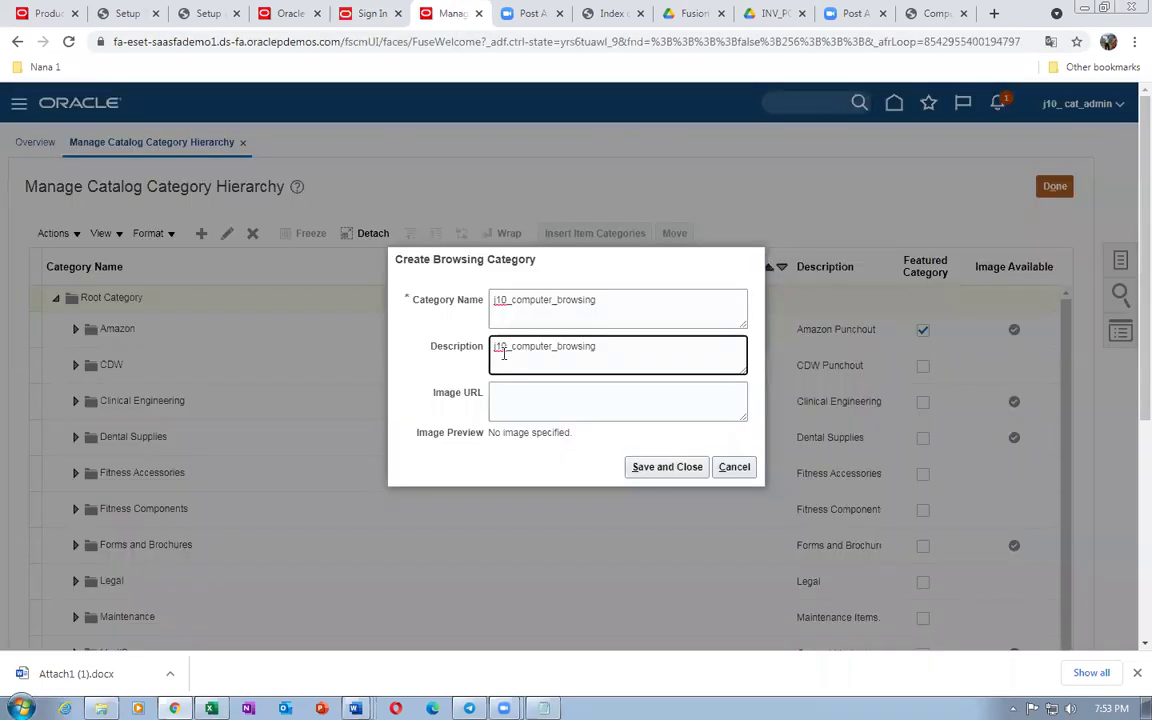
pyautogui.click(520, 404)
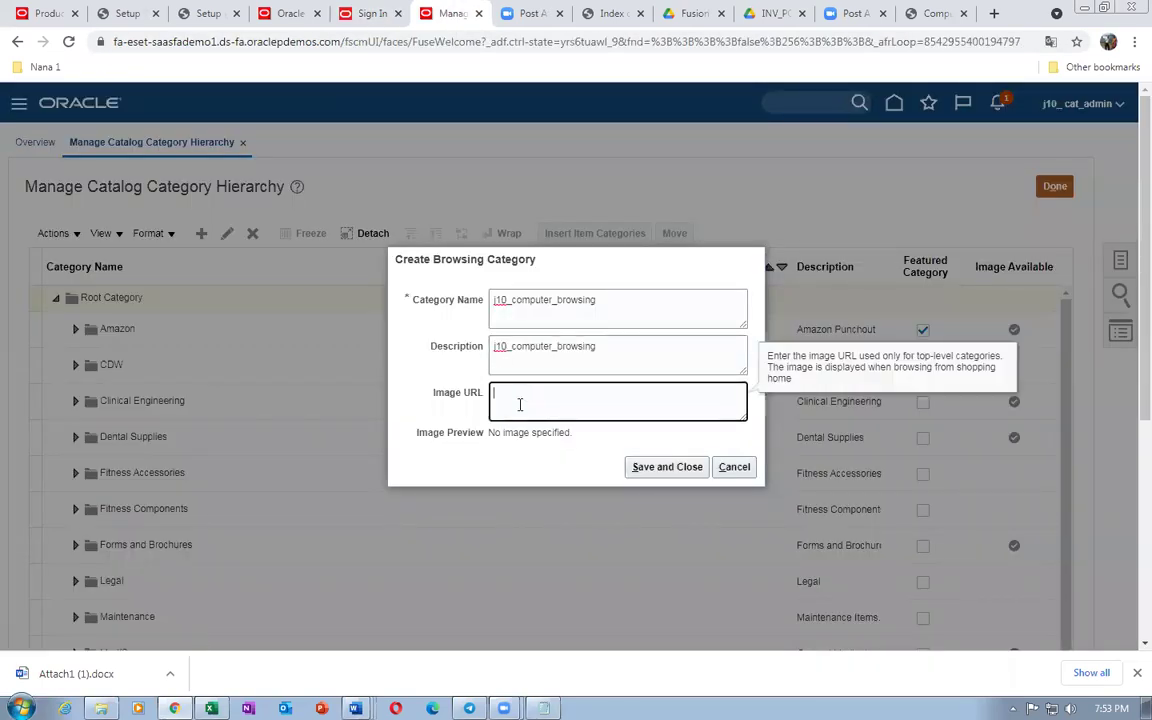
pyautogui.hotkey('ctrl', 'v')
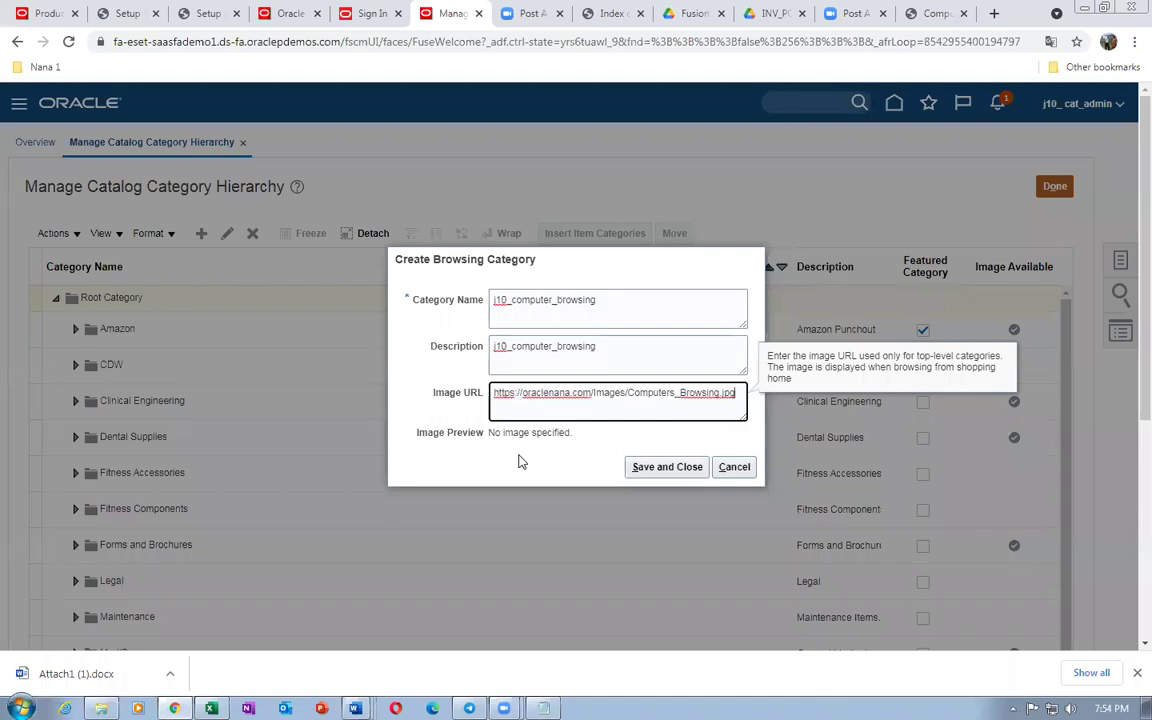
pyautogui.press('Tab')
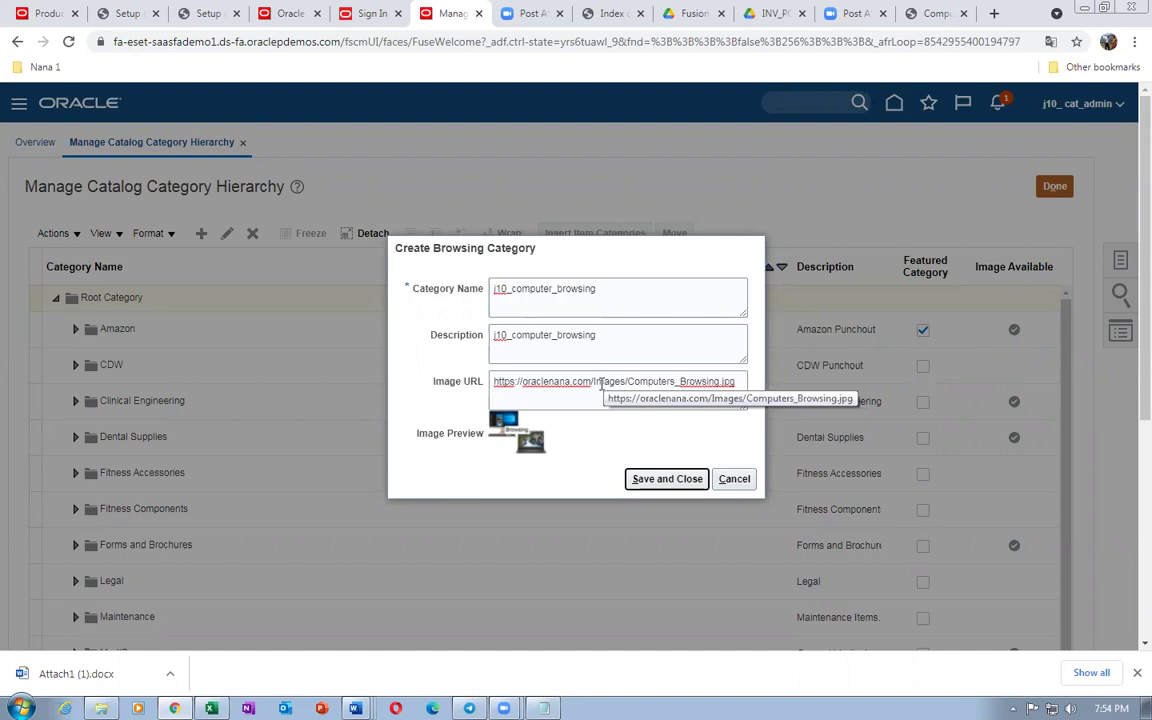
pyautogui.click(444, 484)
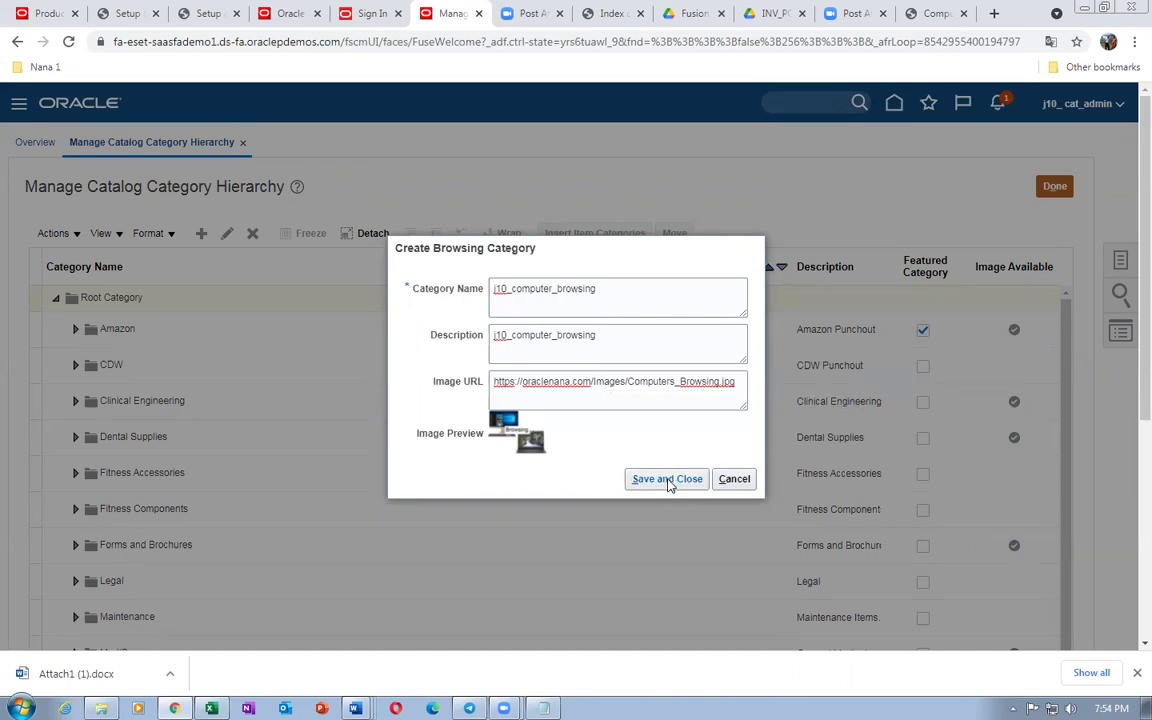
pyautogui.click(671, 482)
# Start a new browsing category under j10_computer_browsing with j10_desktop_browsing as both its name and description
pyautogui.scroll(-5, 351, 441)
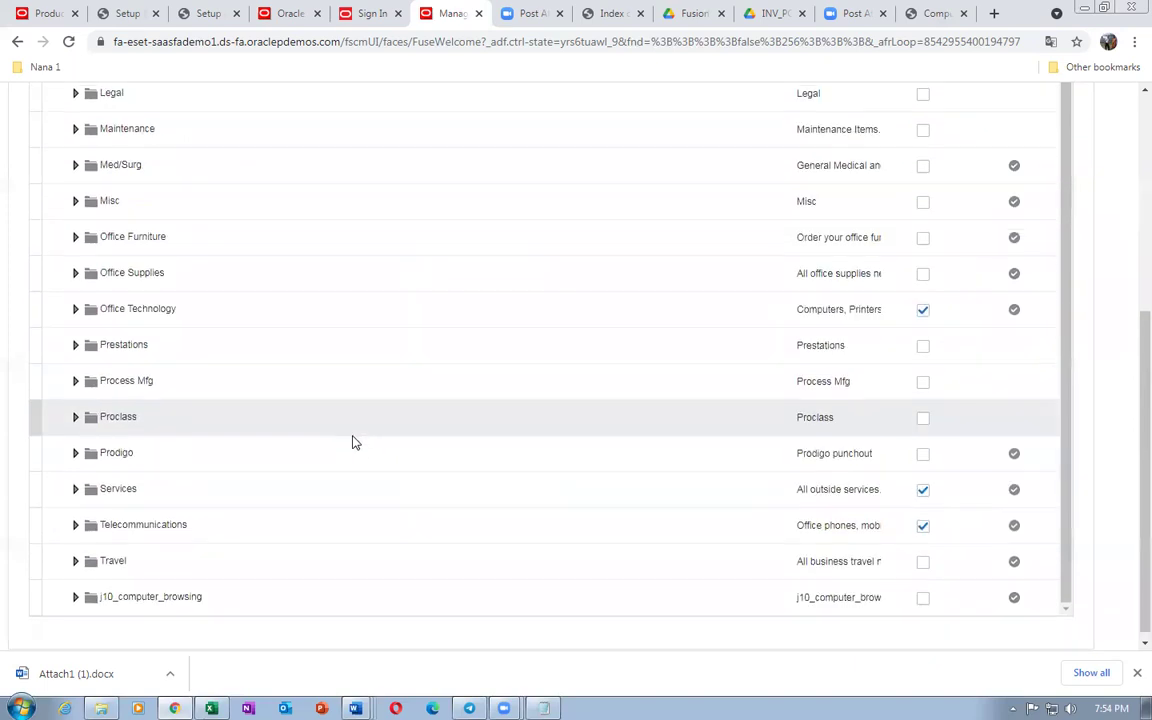
pyautogui.click(35, 592)
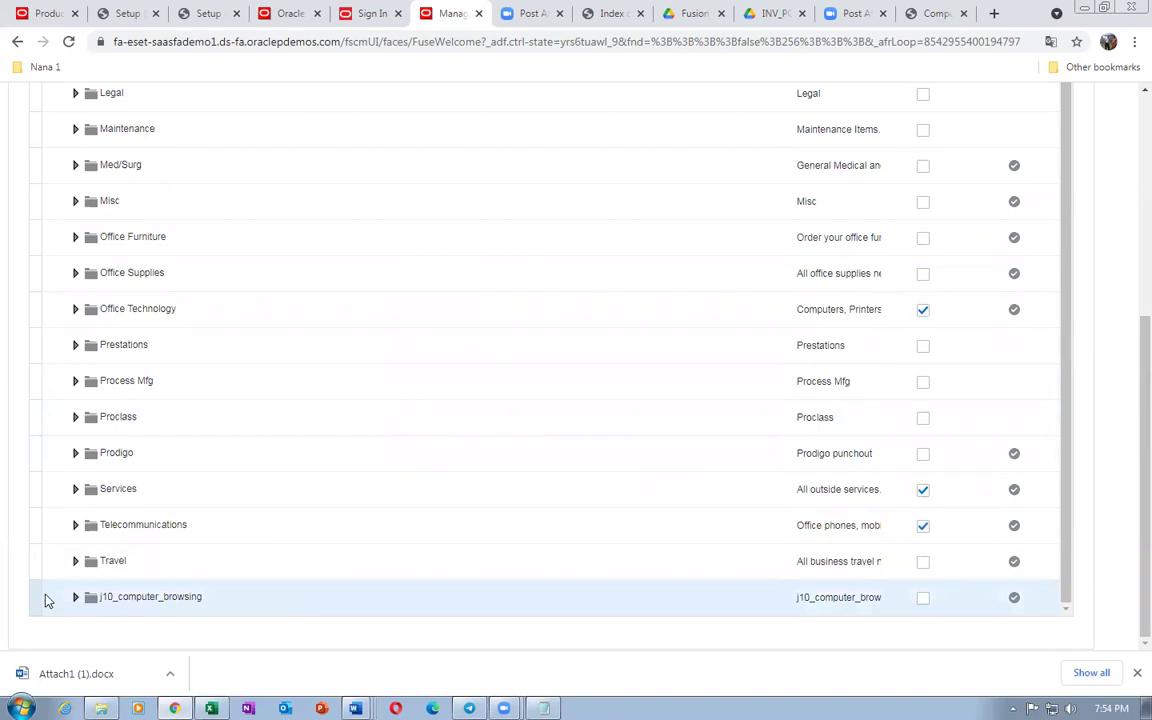
pyautogui.scroll(3, 320, 245)
pyautogui.scroll(-3, 265, 527)
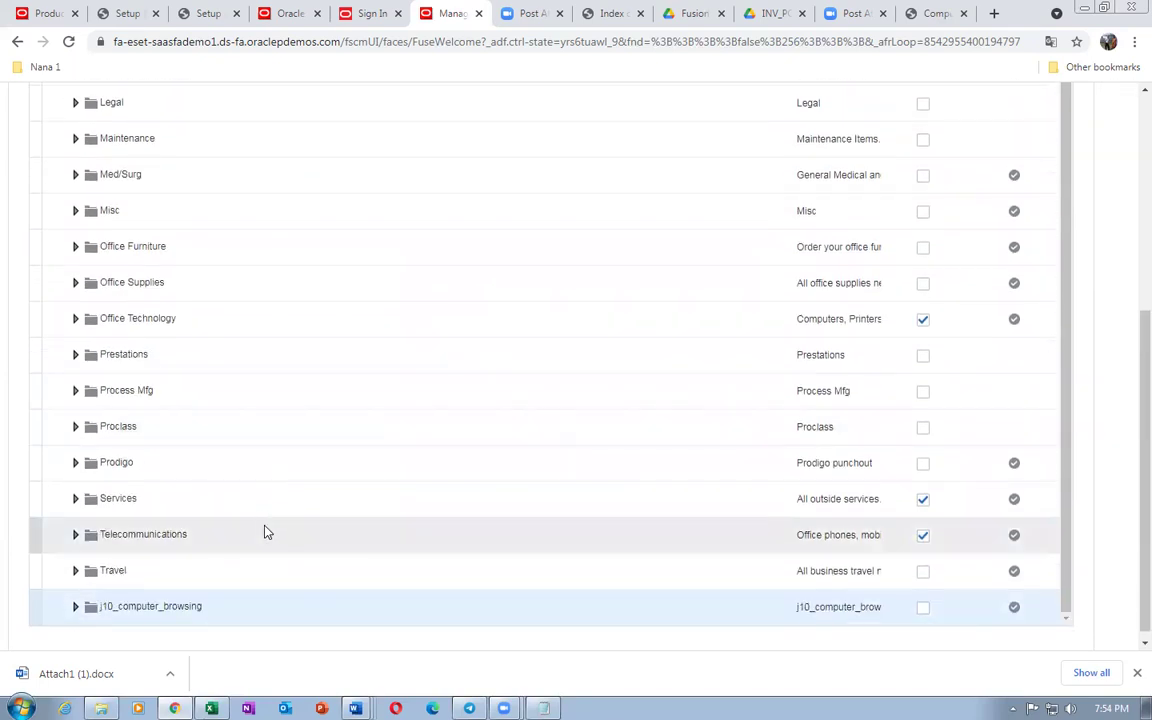
pyautogui.scroll(5, 407, 473)
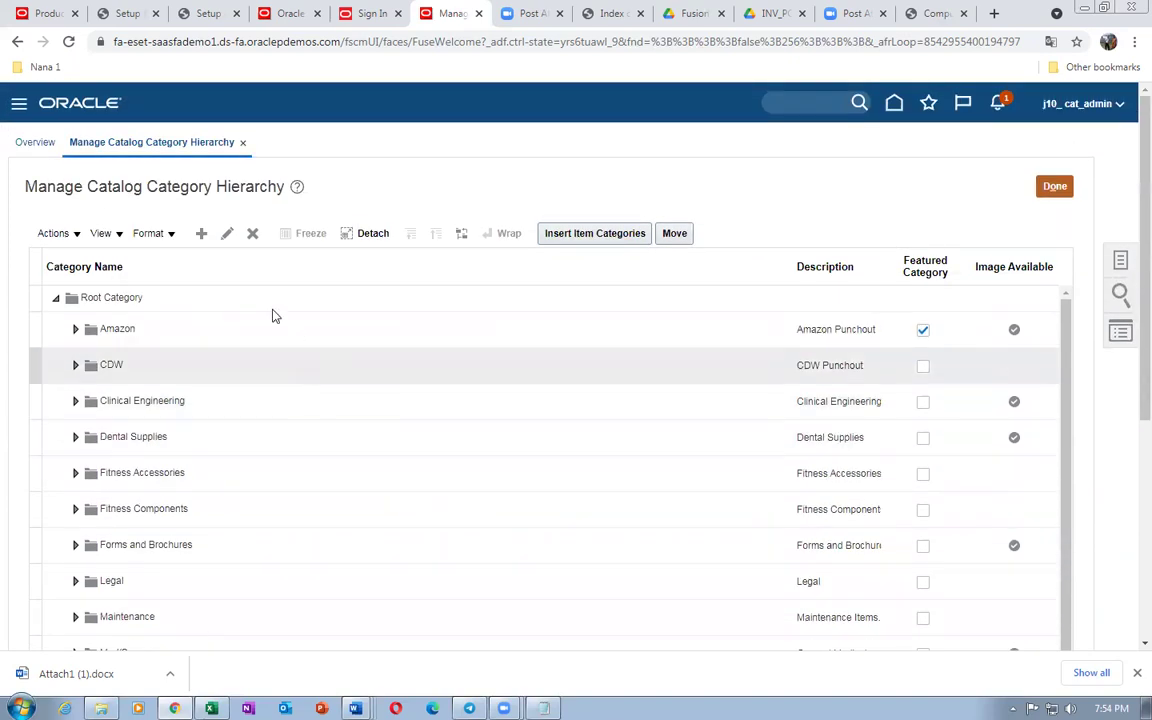
pyautogui.click(203, 236)
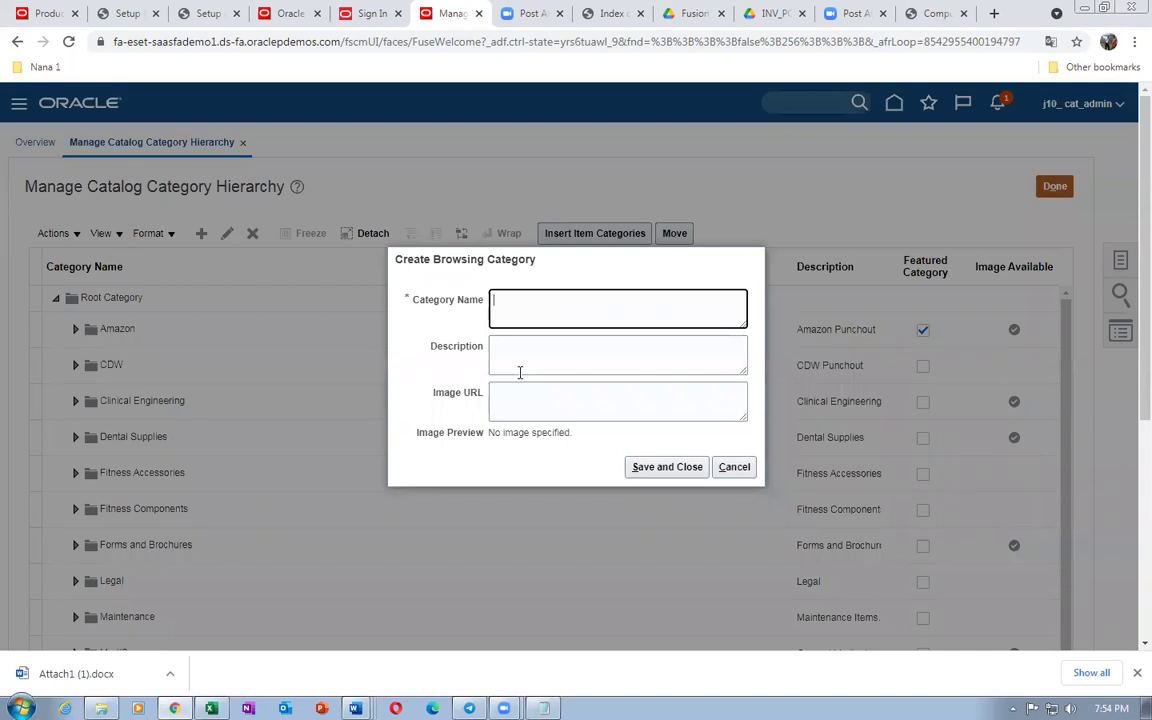
pyautogui.write('j10')
pyautogui.write('_desktop_browsing')
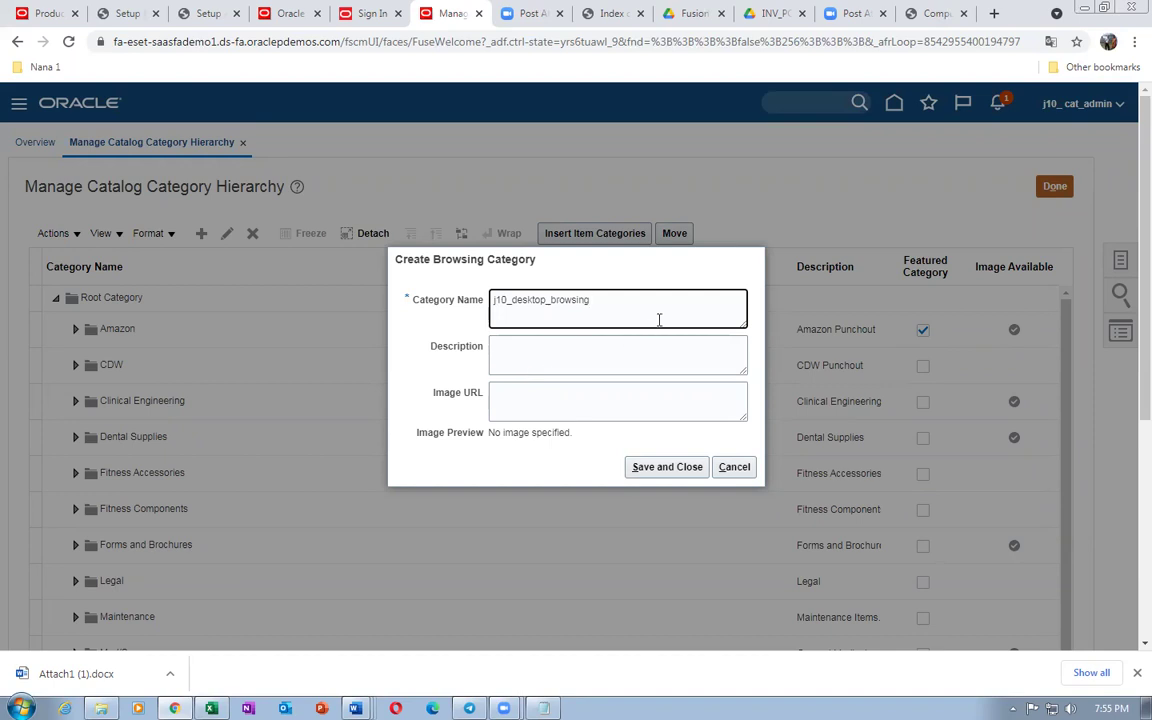
pyautogui.moveTo(633, 303); pyautogui.dragTo(458, 309)
pyautogui.hotkey('ctrl', 'c')
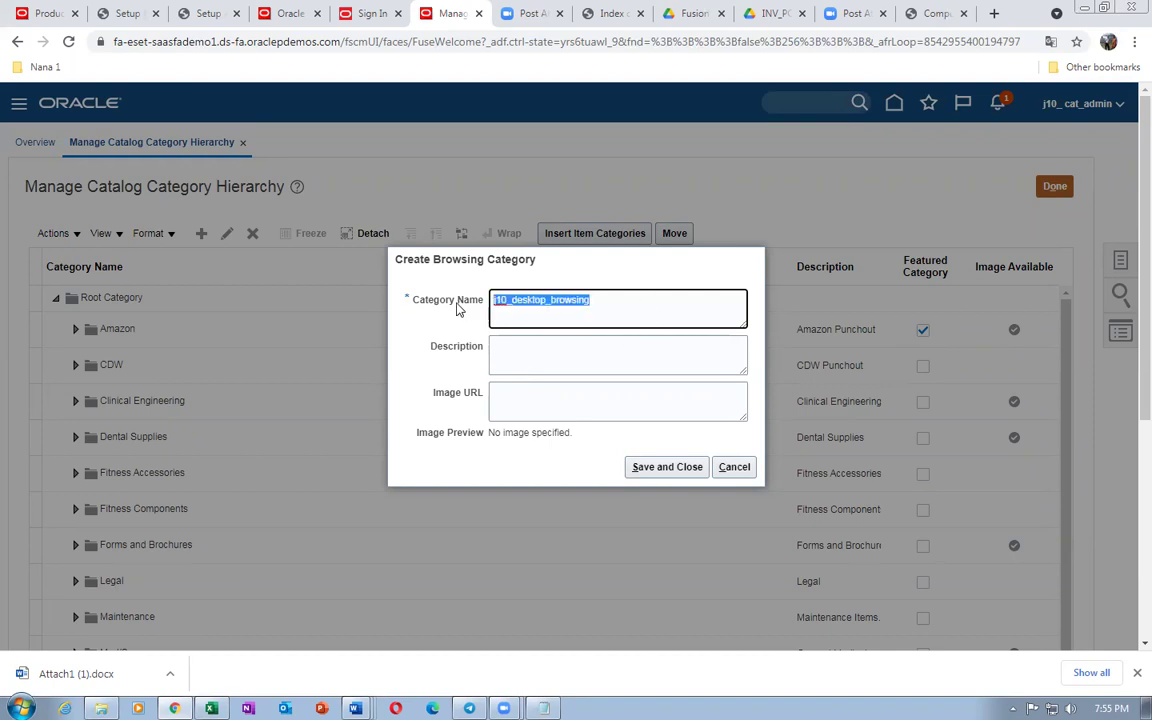
pyautogui.click(516, 366)
pyautogui.hotkey('ctrl', 'v')
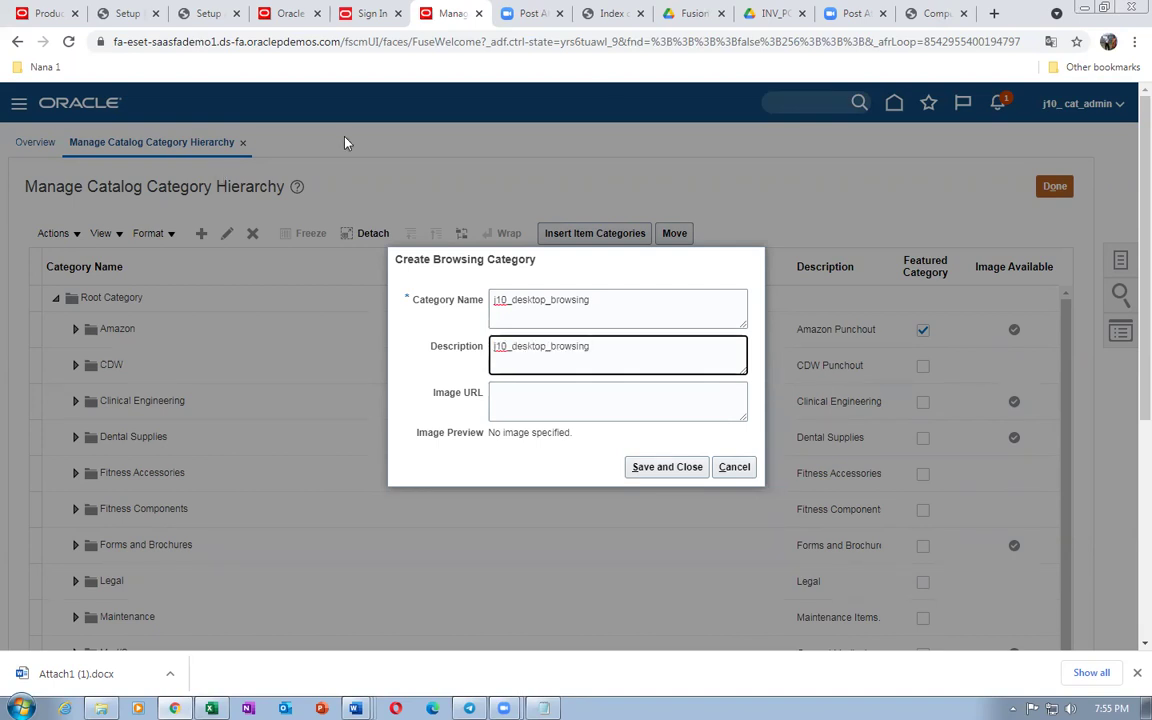
# Open Desktop_Browsing.jpg from the oraclenana.com/Images/ listing and copy its web address
pyautogui.click(940, 13)
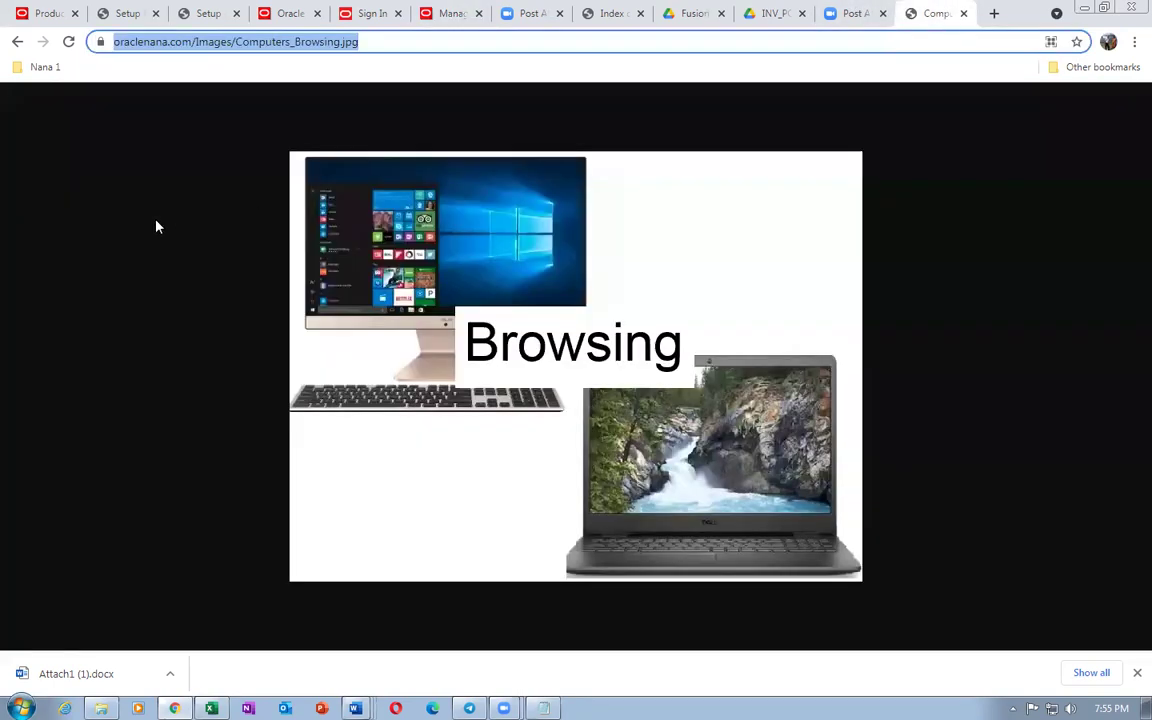
pyautogui.click(17, 42)
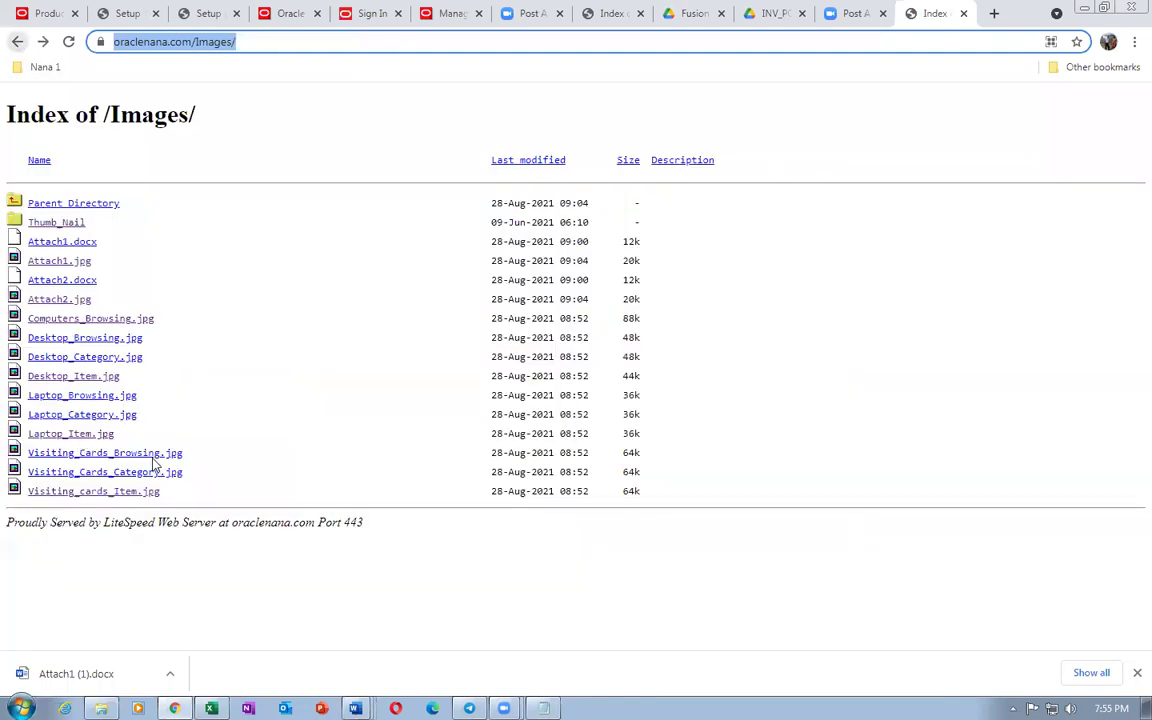
pyautogui.click(68, 340)
pyautogui.click(350, 44)
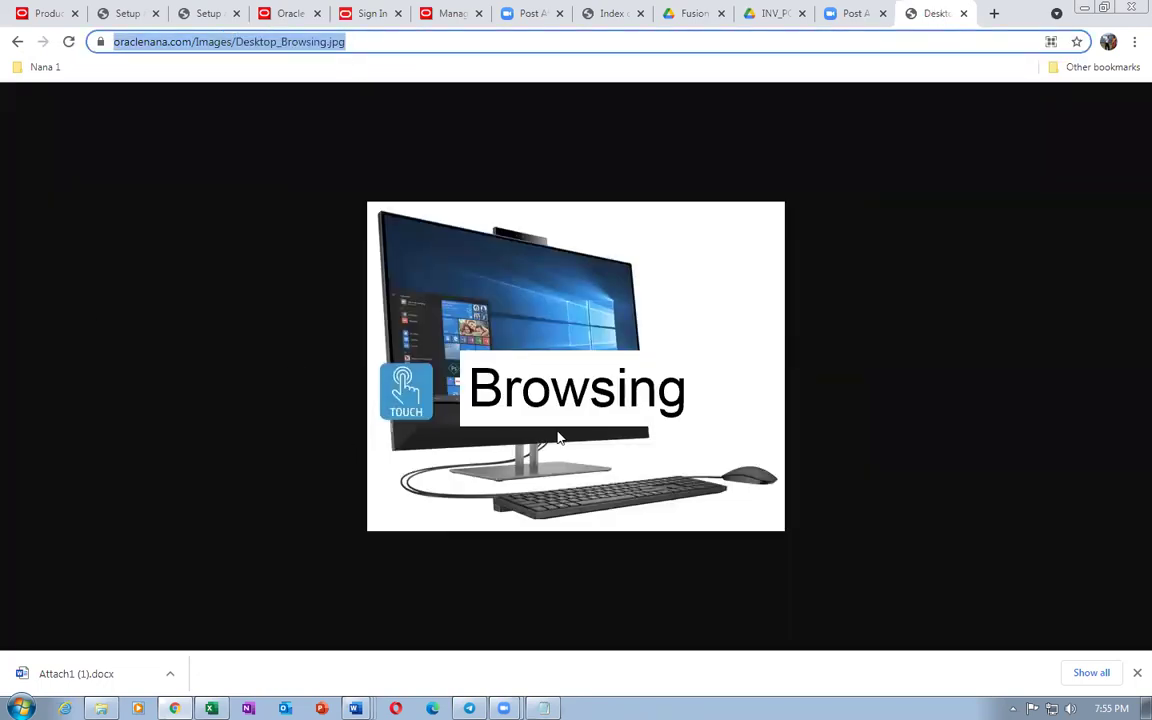
pyautogui.click(298, 16)
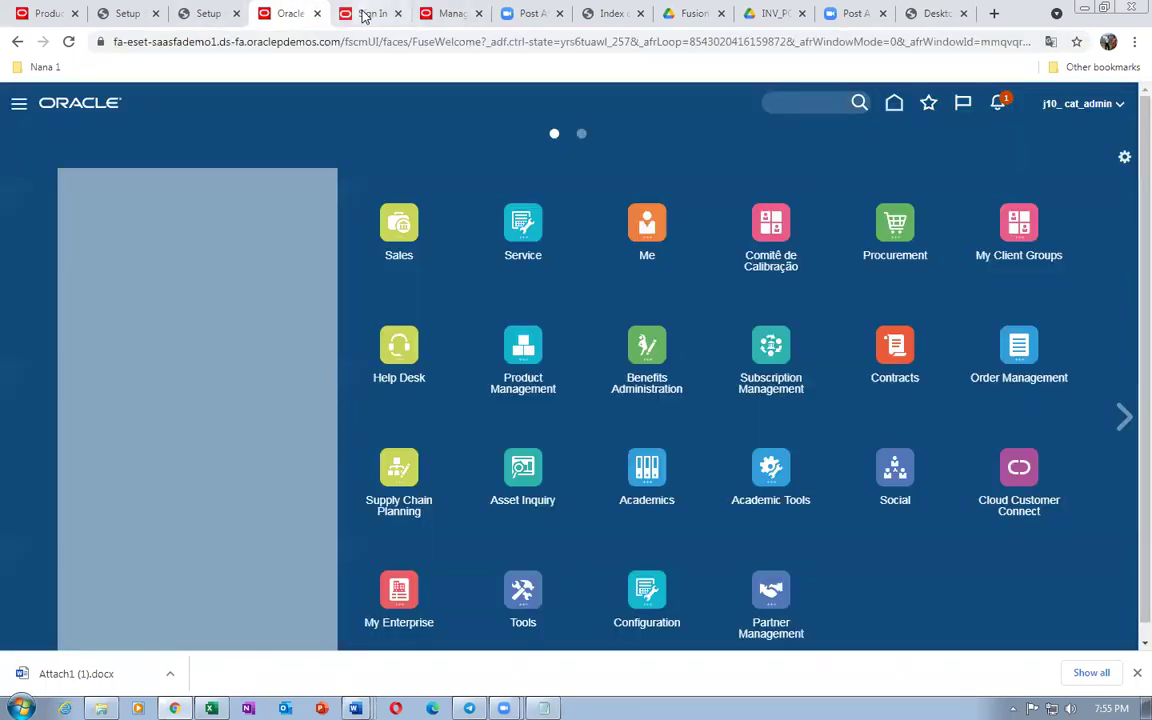
pyautogui.click(207, 17)
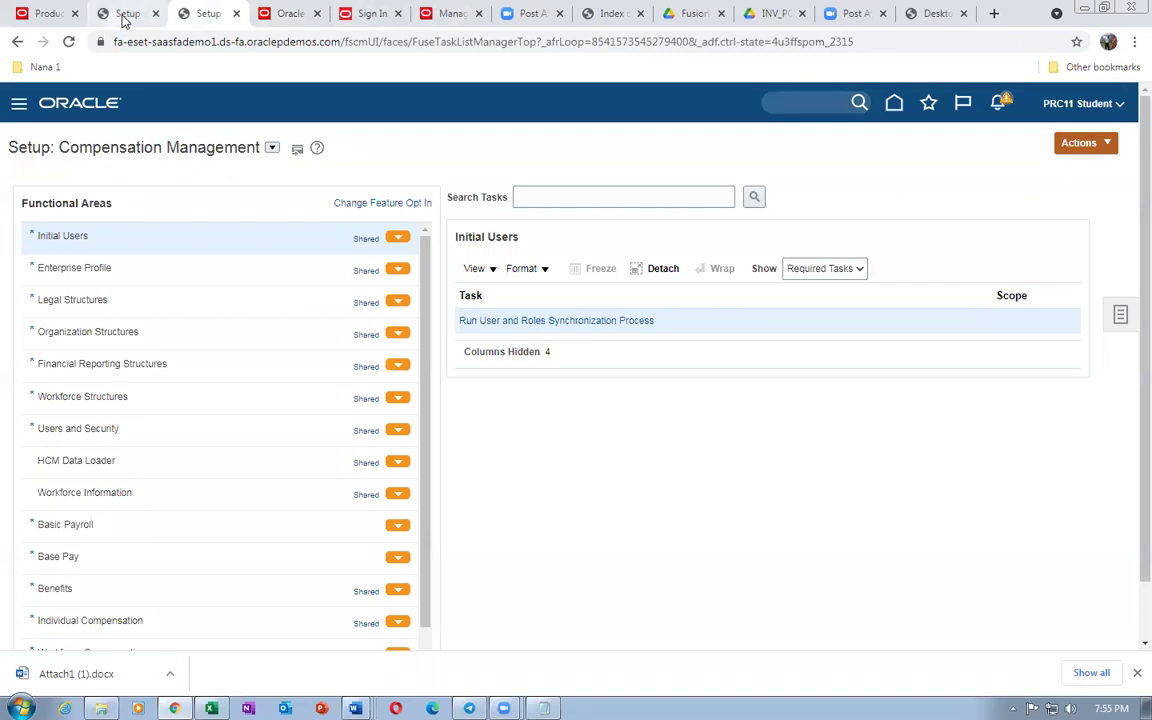
pyautogui.click(123, 14)
pyautogui.click(54, 17)
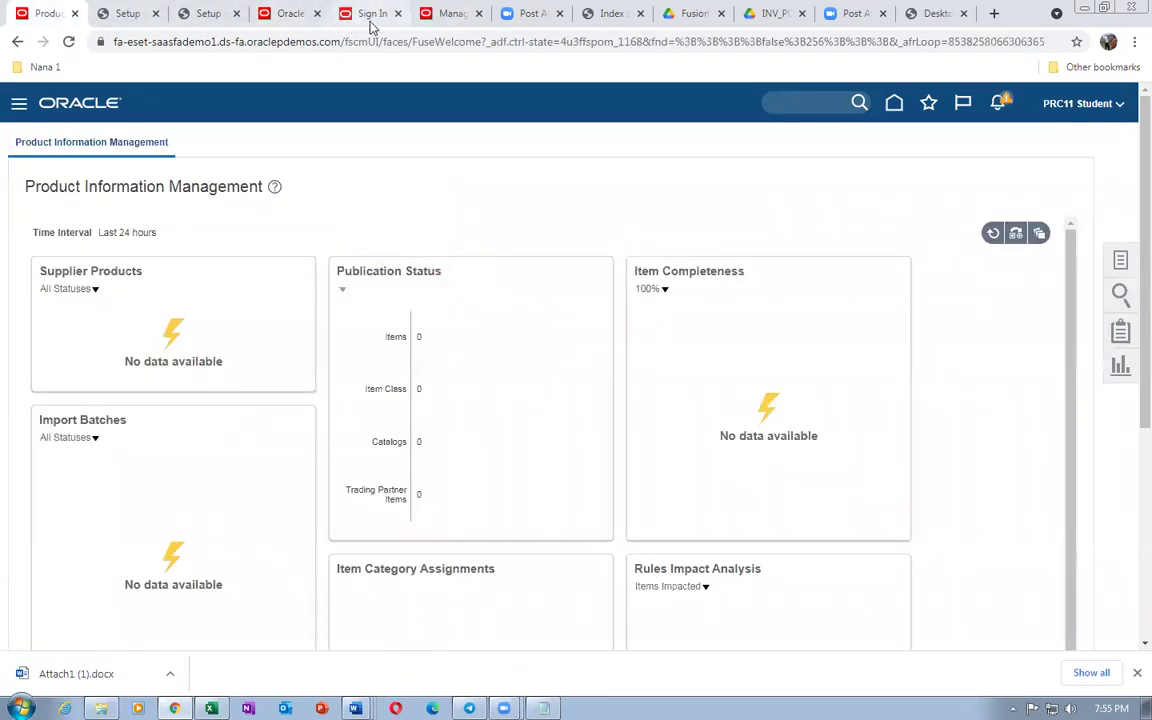
pyautogui.click(450, 14)
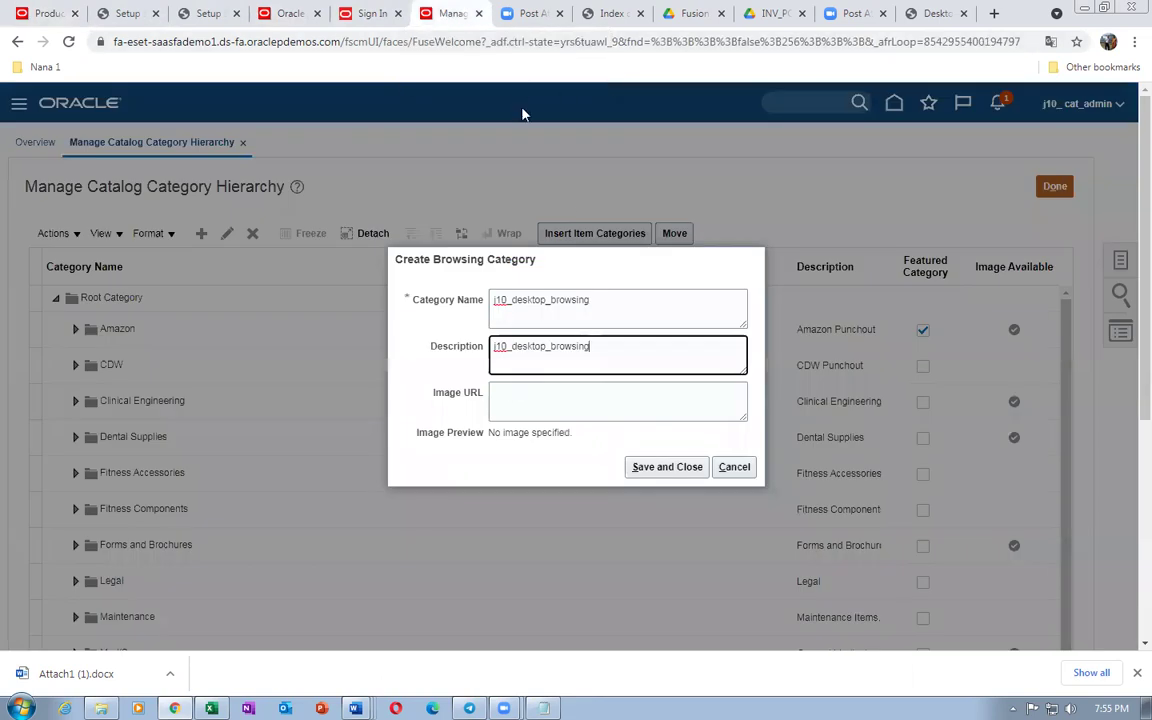
pyautogui.click(545, 395)
pyautogui.write('https://oraclenana.com/Images/Desktop_Browsing.jpg')
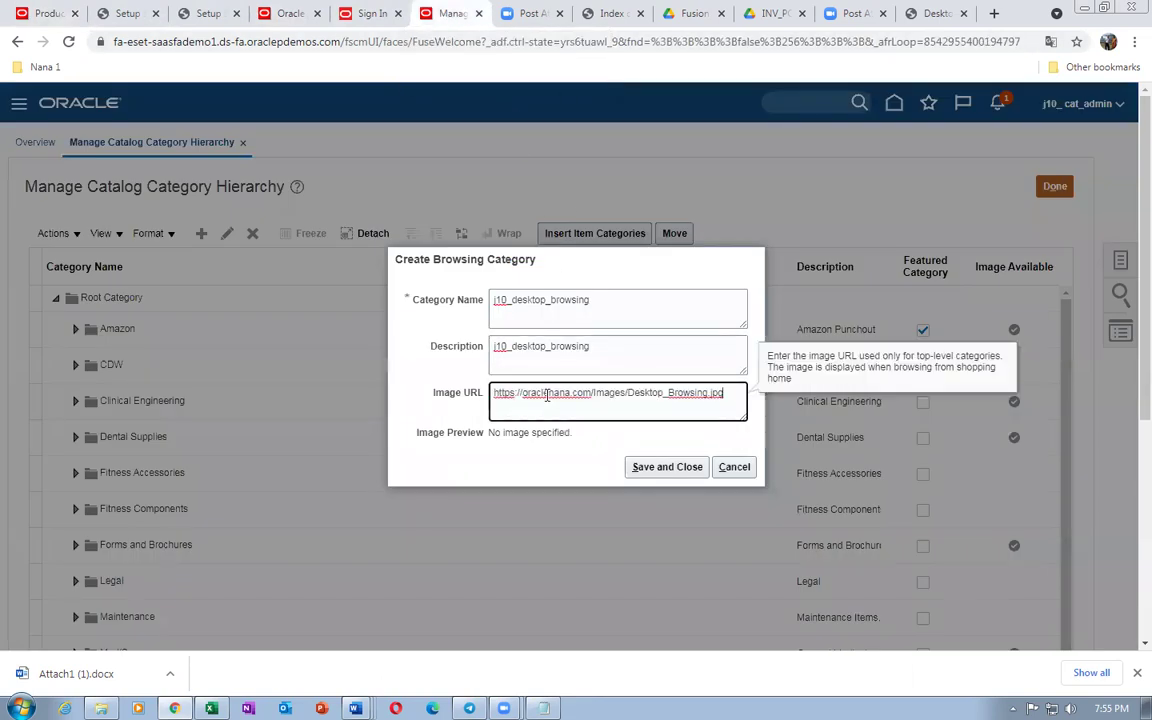
pyautogui.press('Tab')
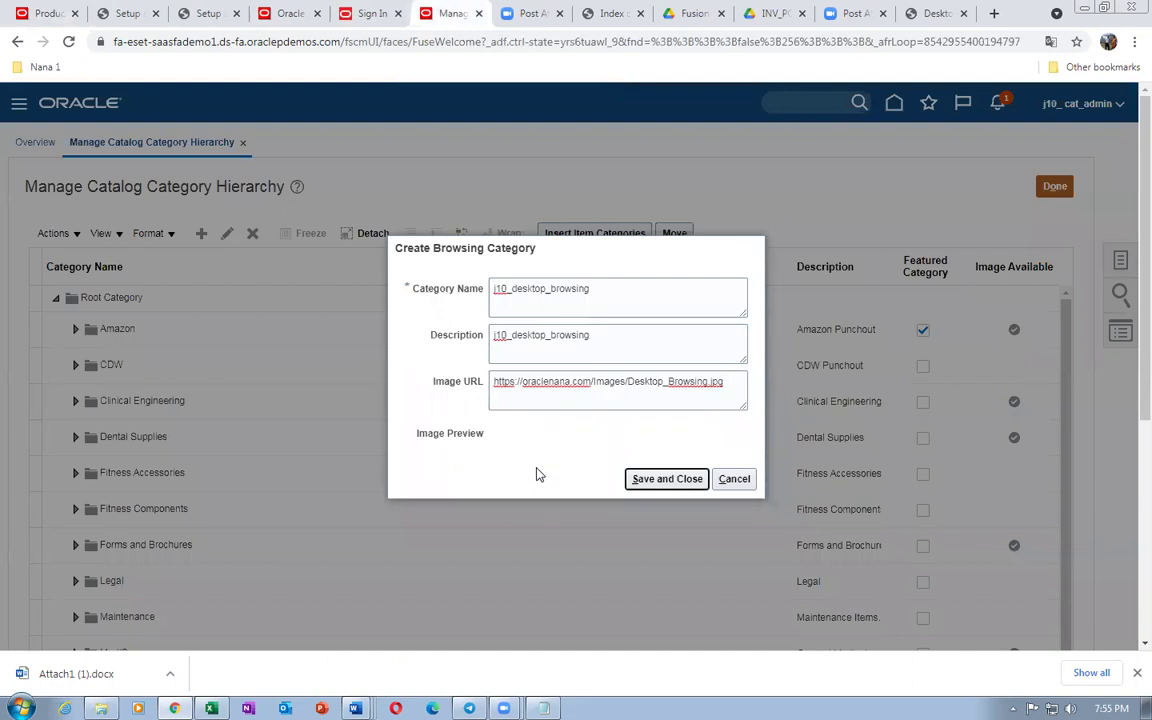
pyautogui.click(668, 479)
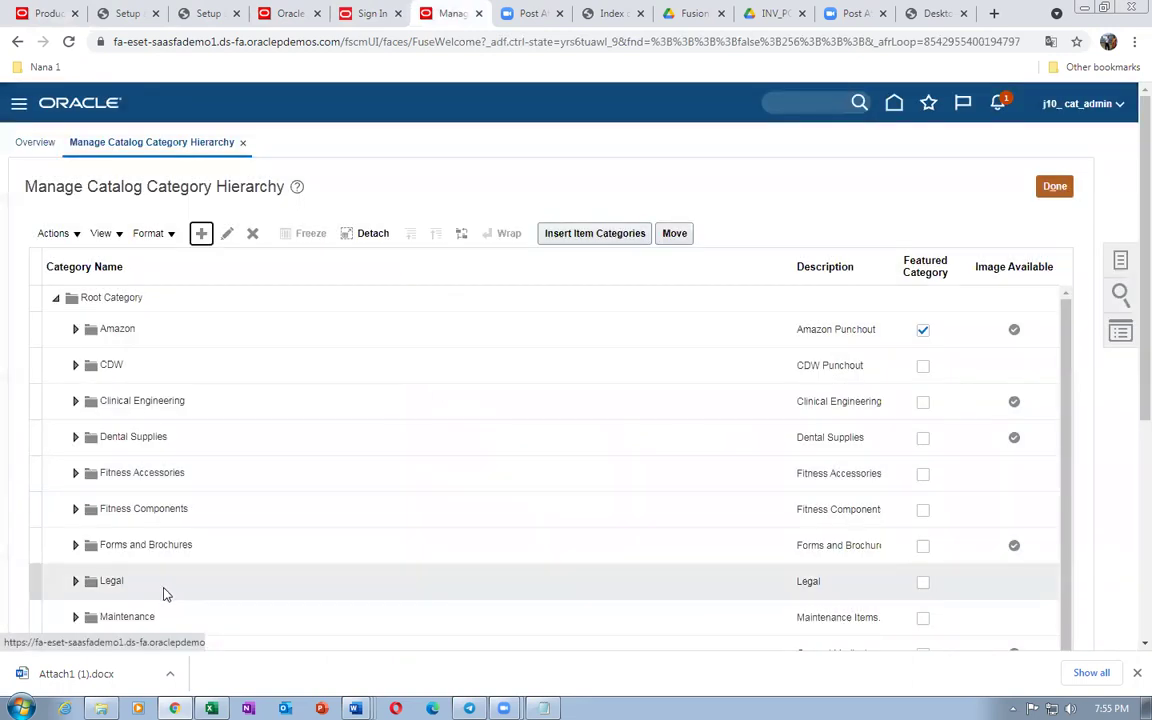
# Expand j10_computer_browsing and start another browsing category under it with j10_laptop_browsing as both its name and description
pyautogui.scroll(-10, 165, 590)
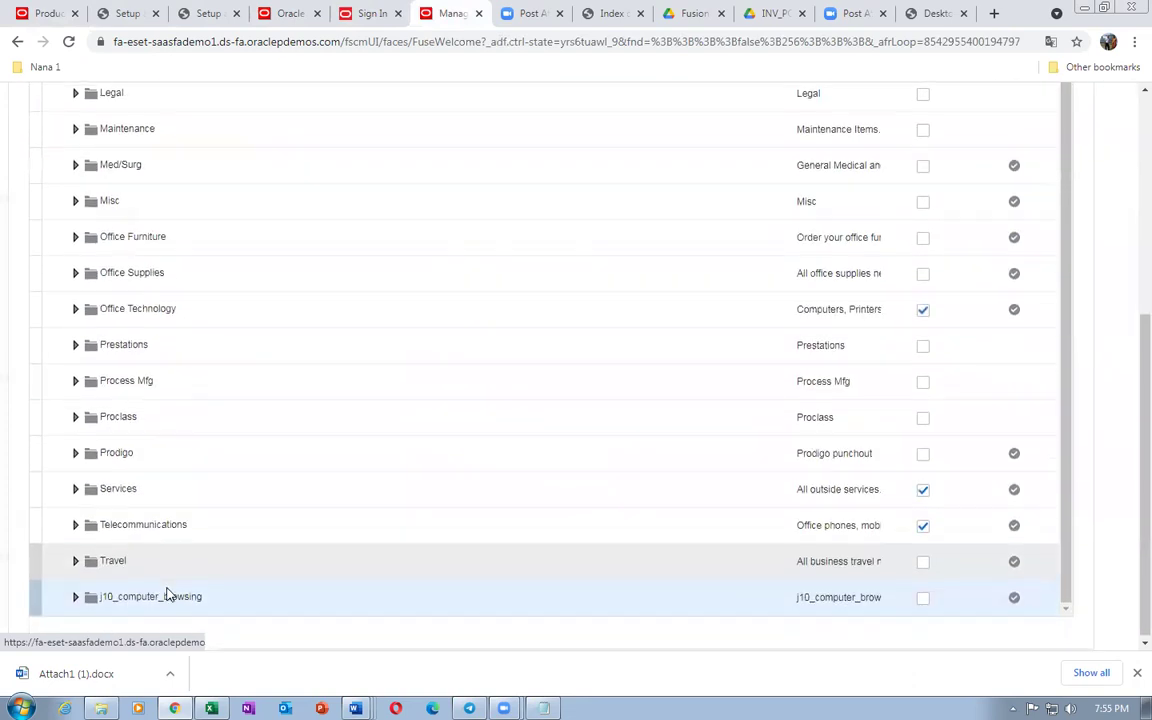
pyautogui.click(72, 600)
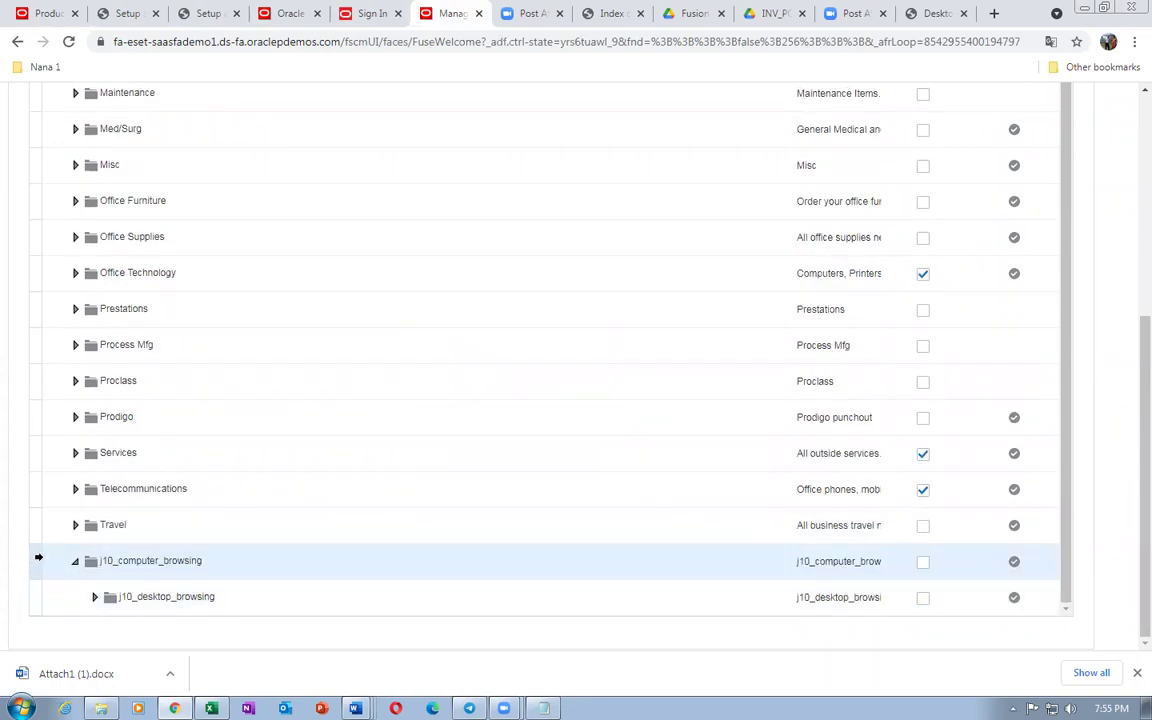
pyautogui.scroll(10, 437, 327)
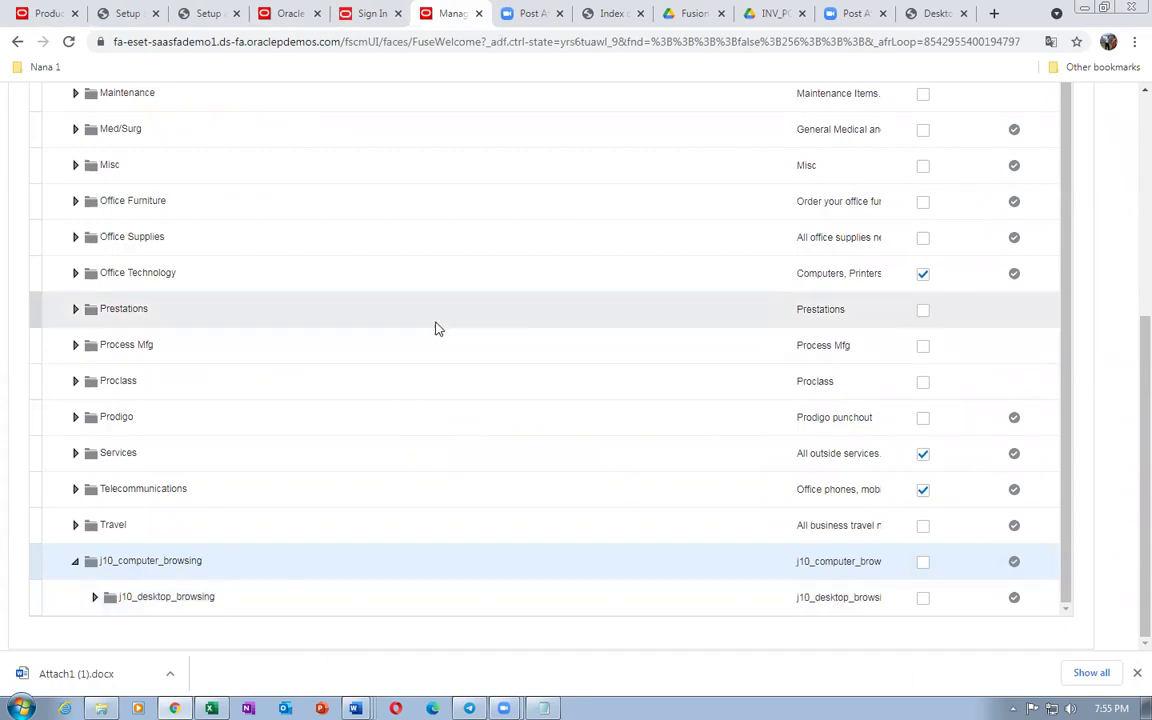
pyautogui.click(201, 234)
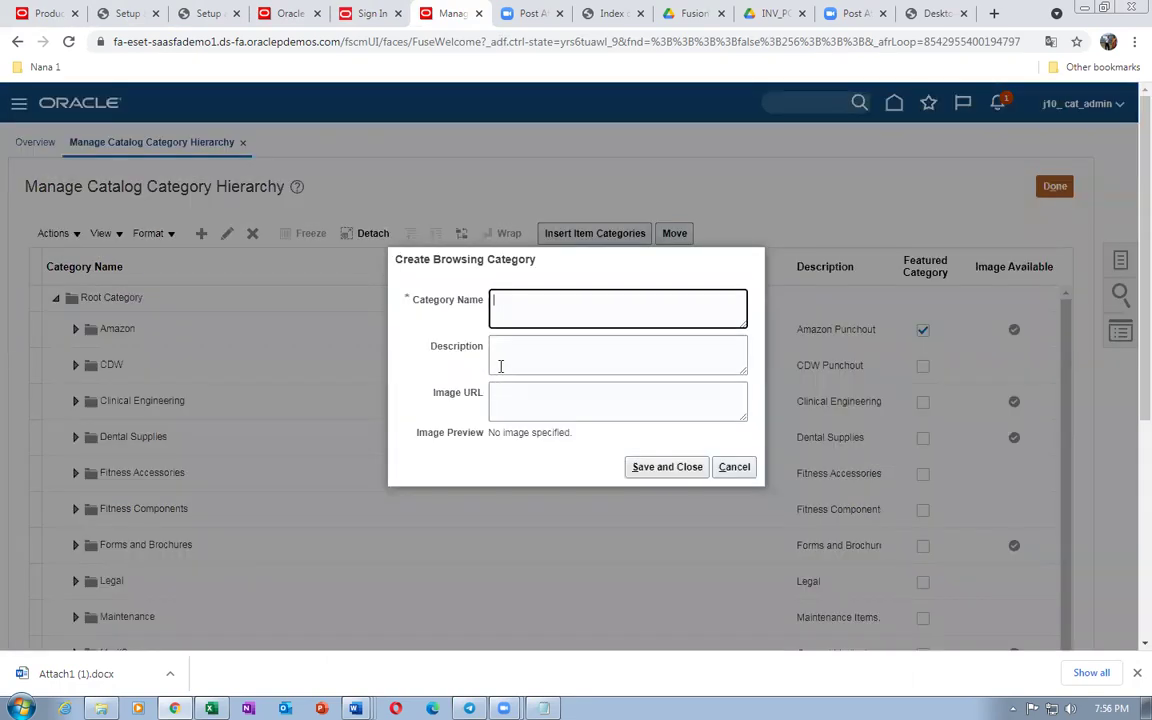
pyautogui.write('j10_laptop_browsing')
pyautogui.moveTo(599, 308); pyautogui.dragTo(473, 317)
pyautogui.hotkey('ctrl', 'c')
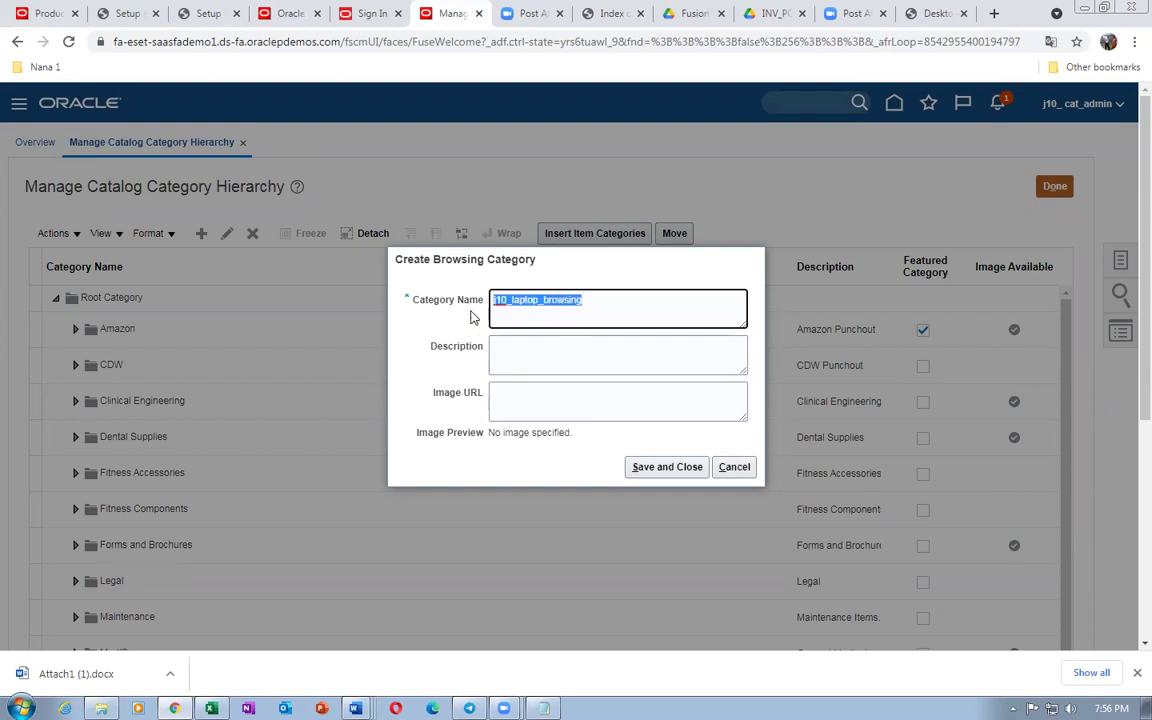
pyautogui.click(534, 360)
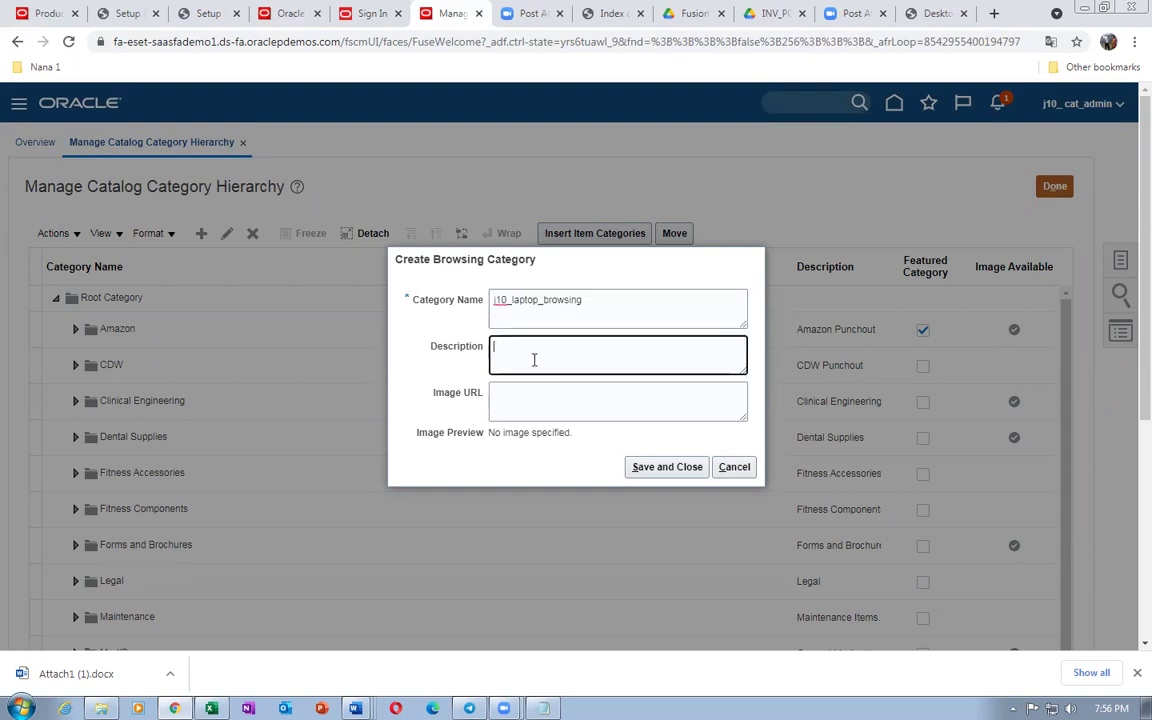
pyautogui.hotkey('ctrl', 'v')
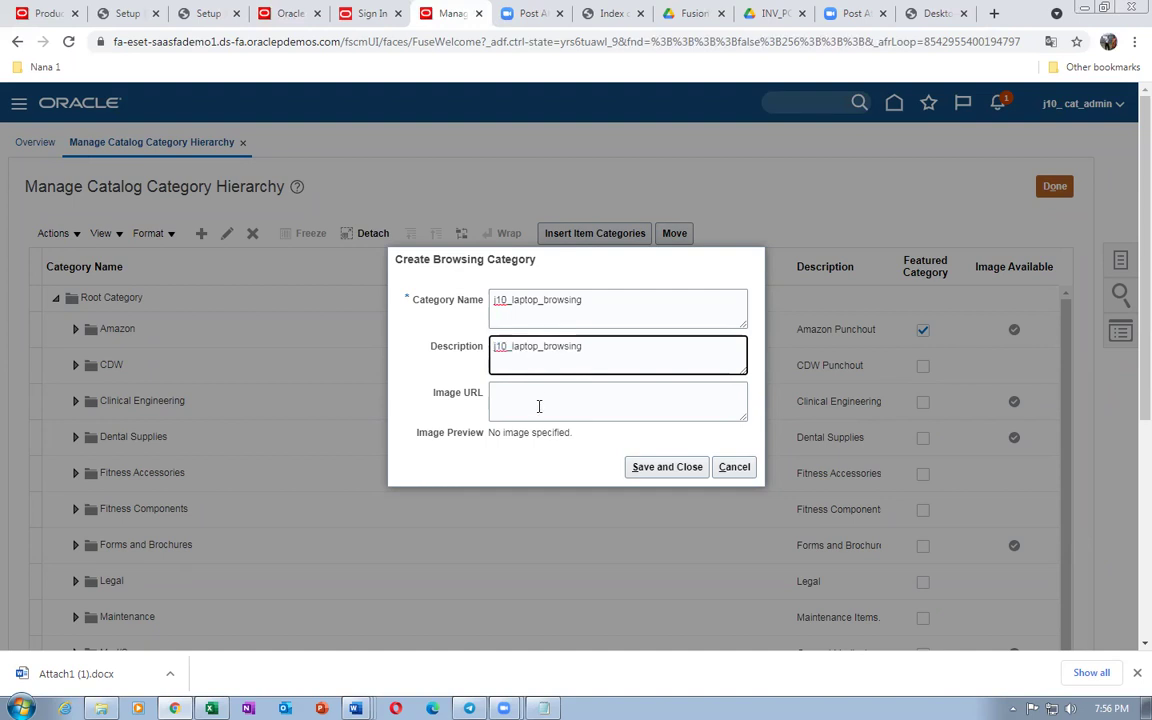
pyautogui.click(539, 406)
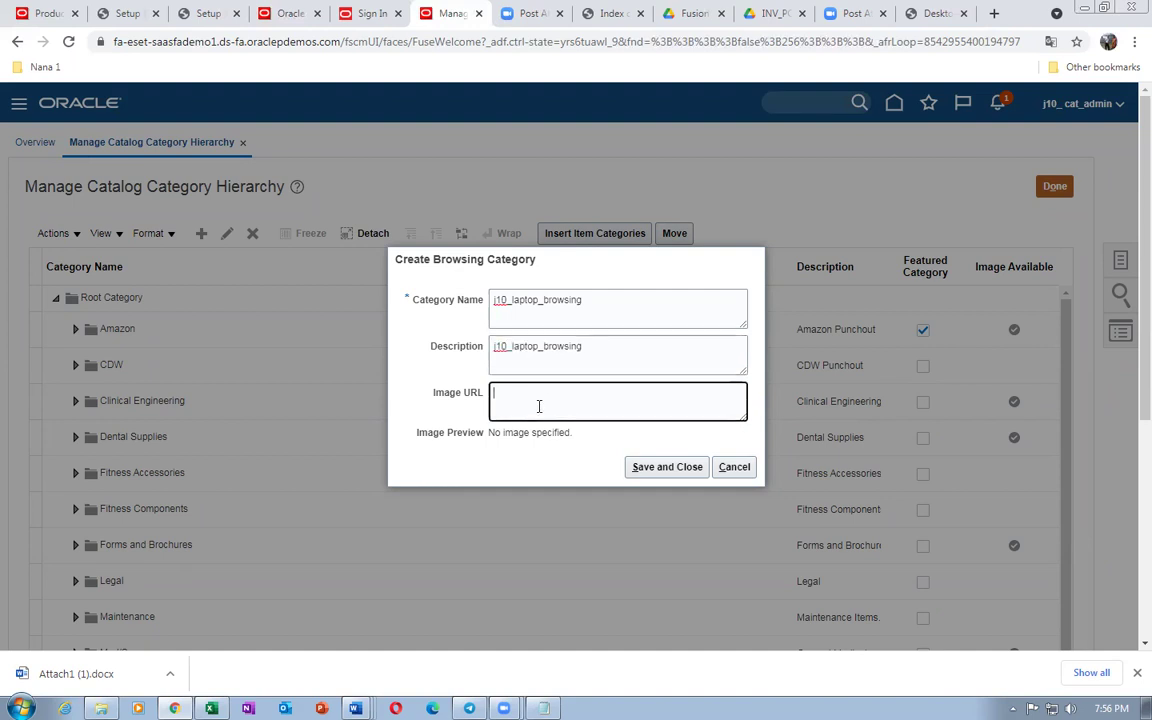
# Open Laptop_Browsing.jpg from the oraclenana.com/Images/ listing and copy its web address
pyautogui.click(912, 12)
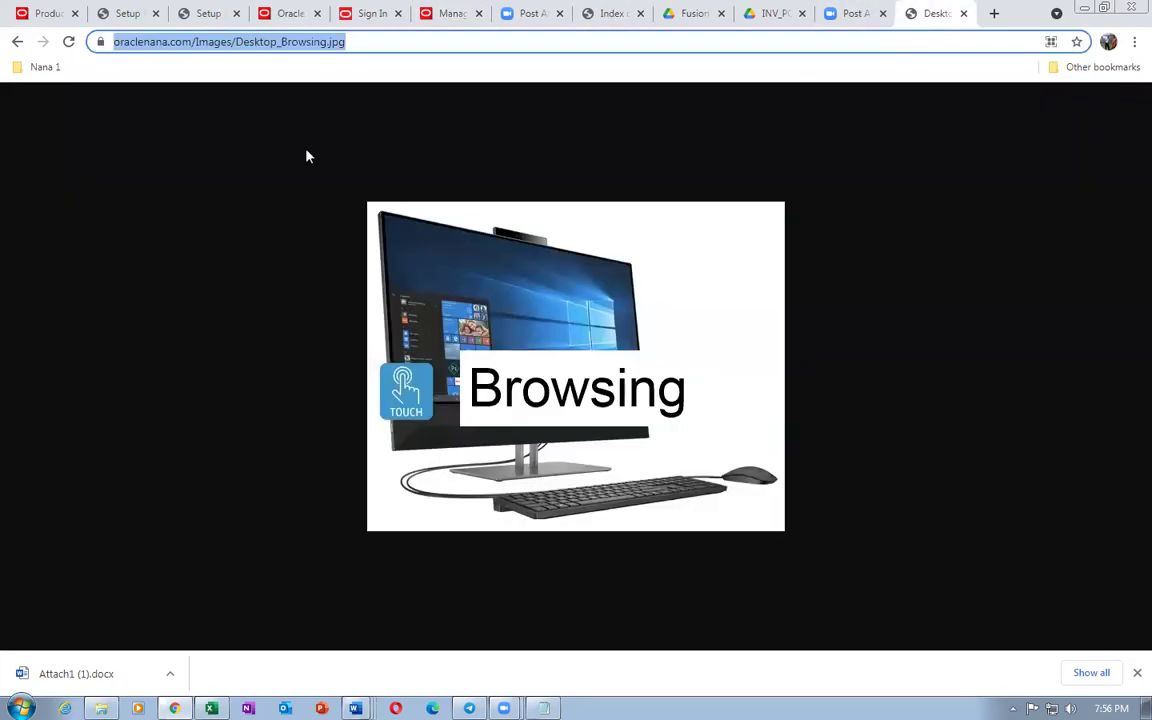
pyautogui.click(18, 44)
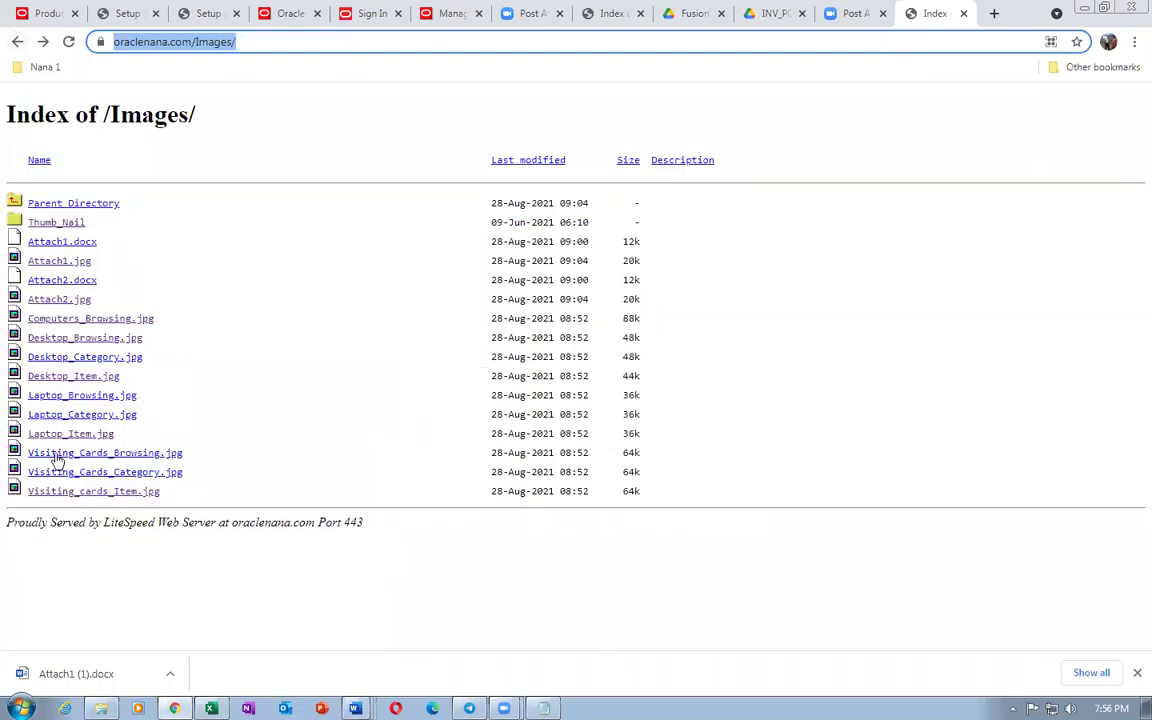
pyautogui.click(84, 397)
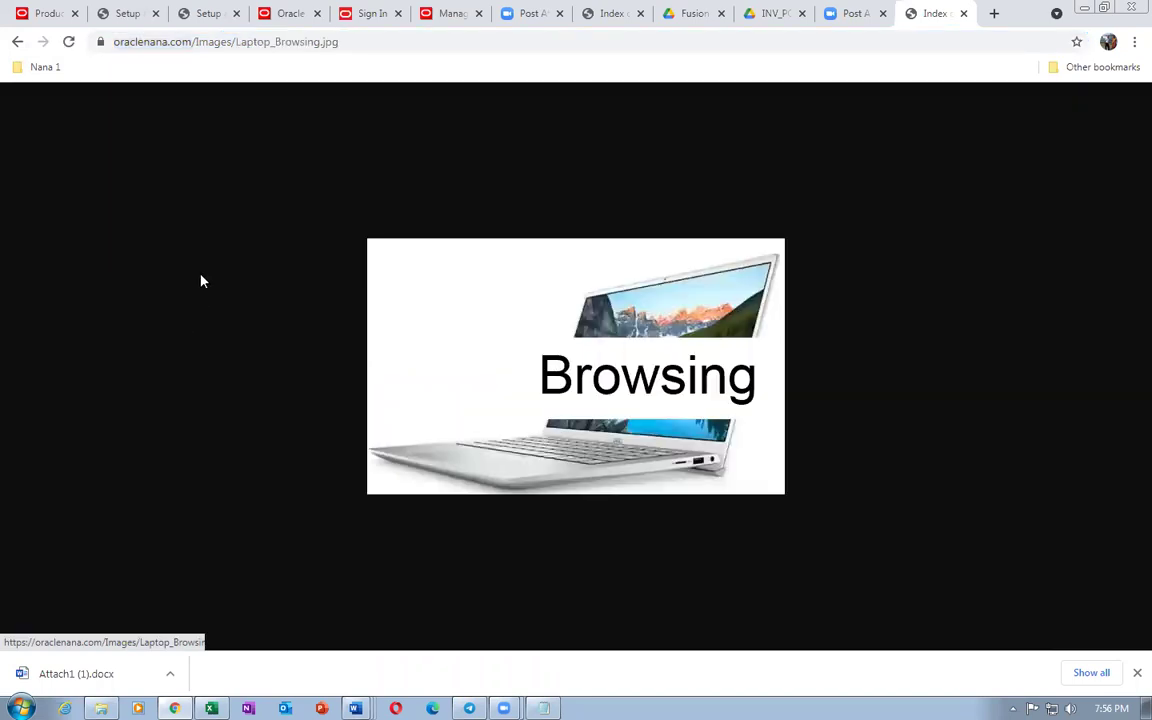
pyautogui.click(376, 43)
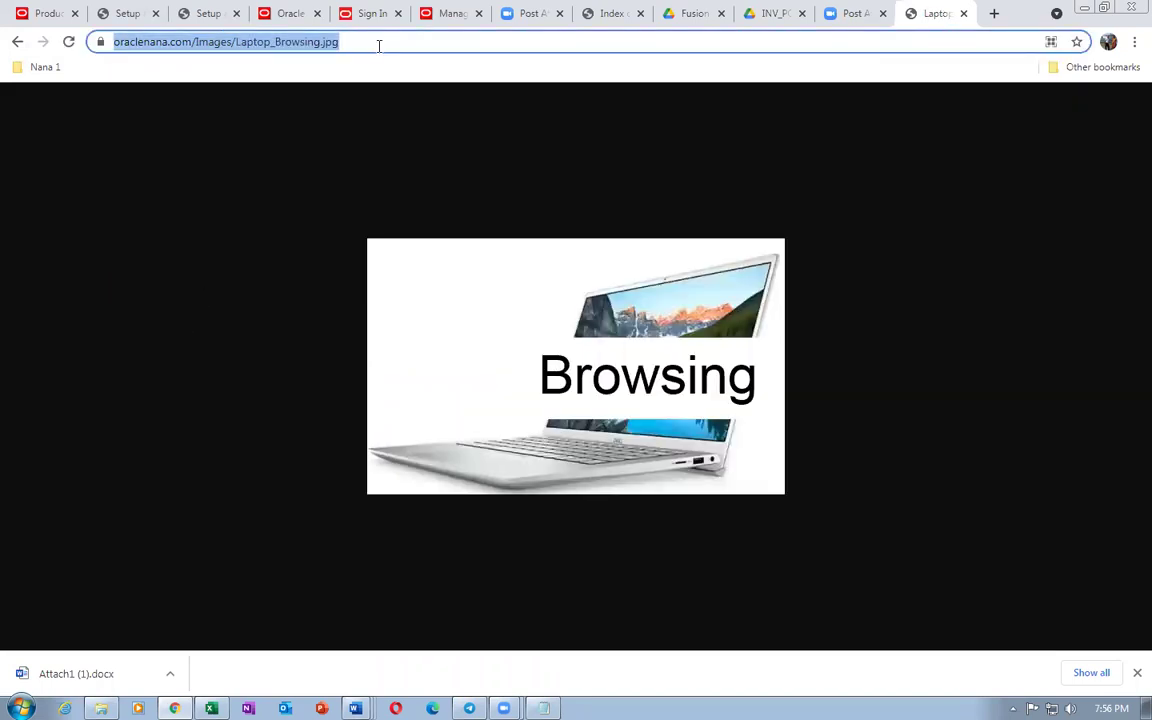
pyautogui.hotkey('alt', 'Tab')
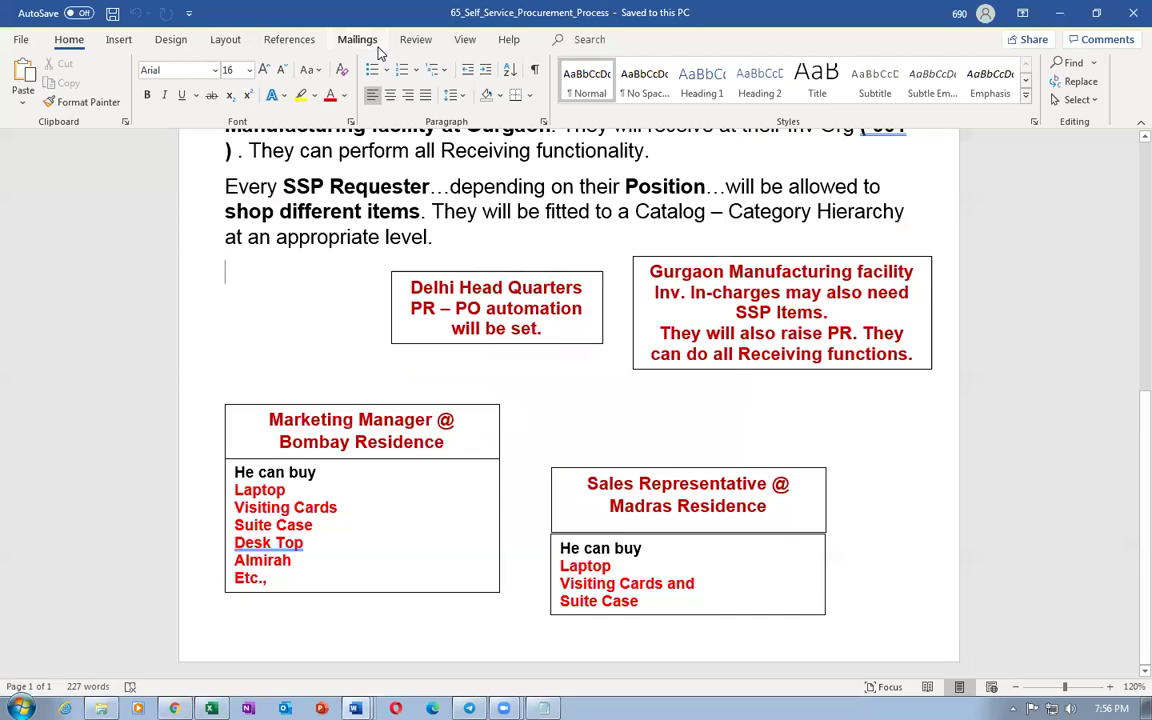
pyautogui.hotkey('alt', 'Tab')
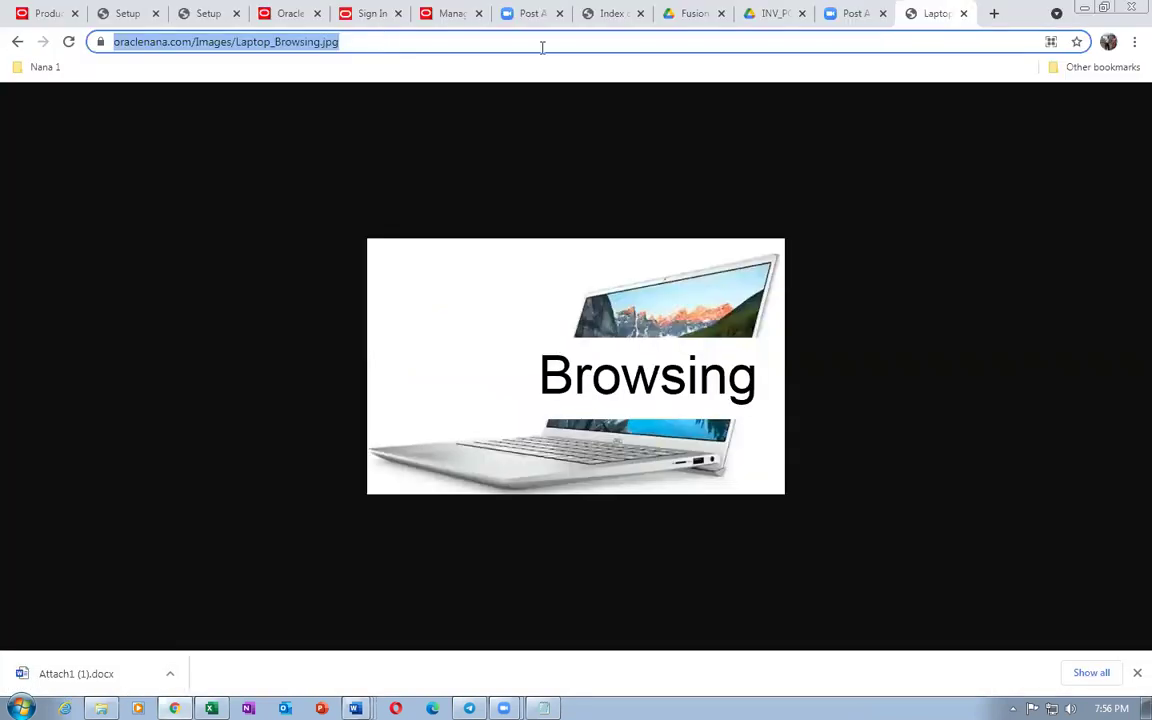
pyautogui.click(452, 20)
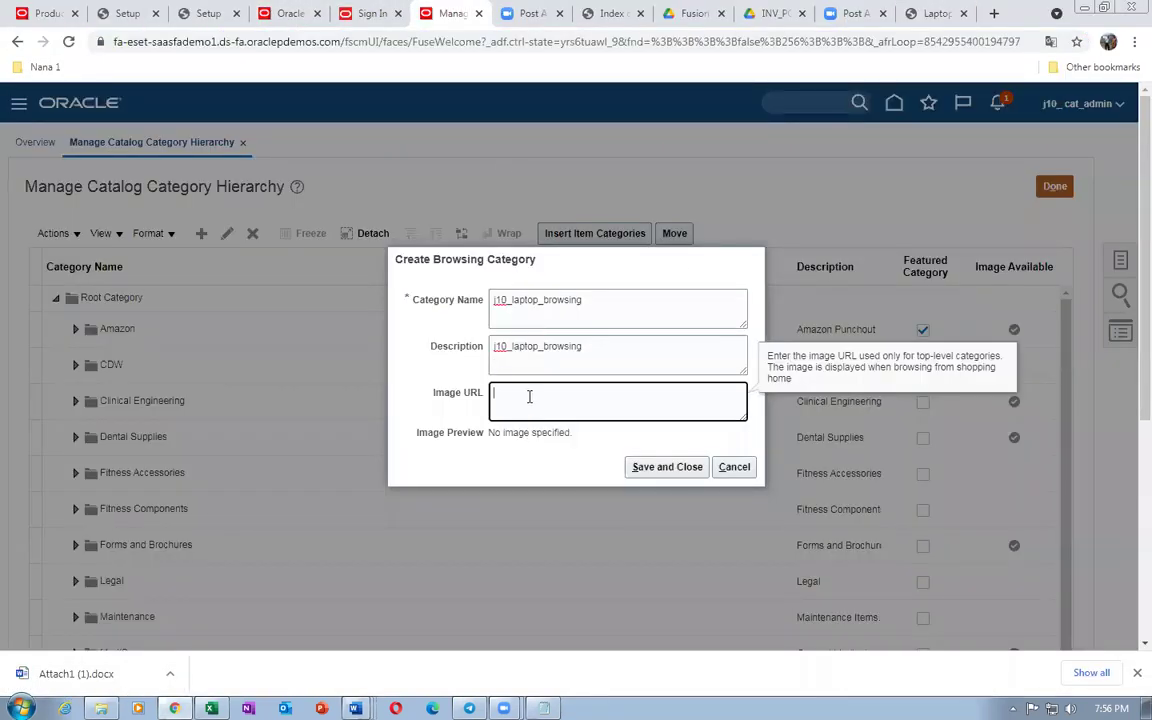
pyautogui.write('https://oraclenana.com/Images/Laptop_Browsing.jpg')
pyautogui.press('Tab')
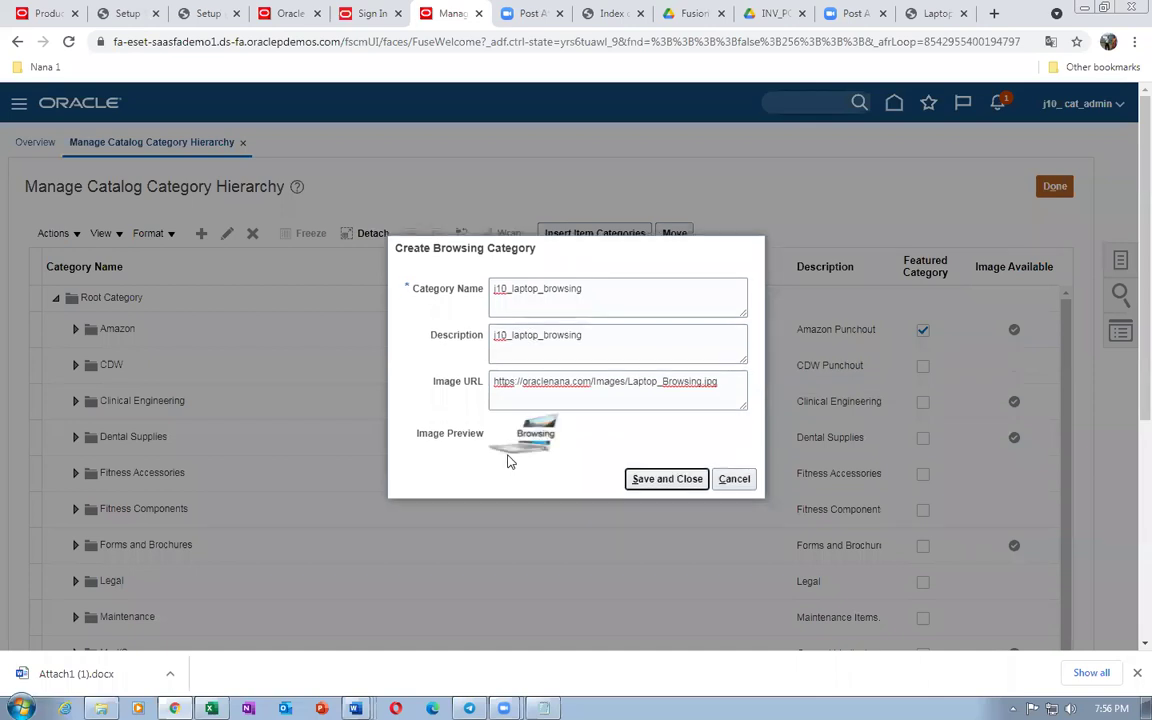
pyautogui.click(640, 480)
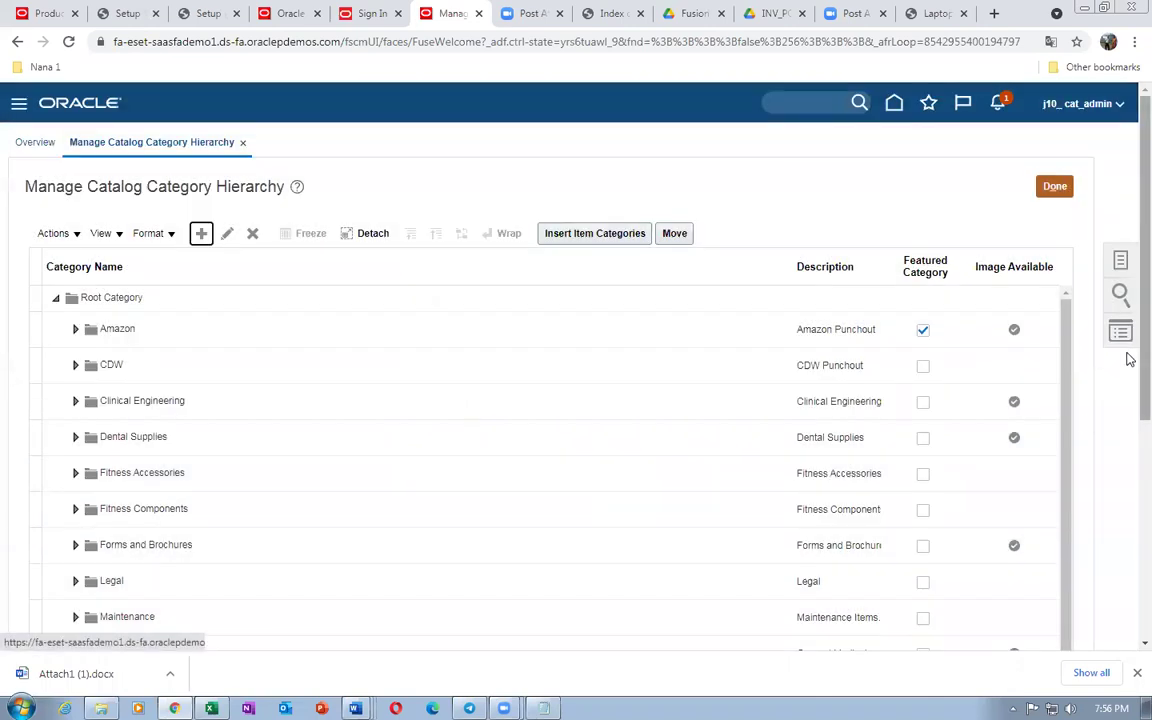
# Start inserting item categories under j10_desktop_browsing and search for category names starting with j10
pyautogui.scroll(-1, 1129, 420)
pyautogui.scroll(-3, 1129, 420)
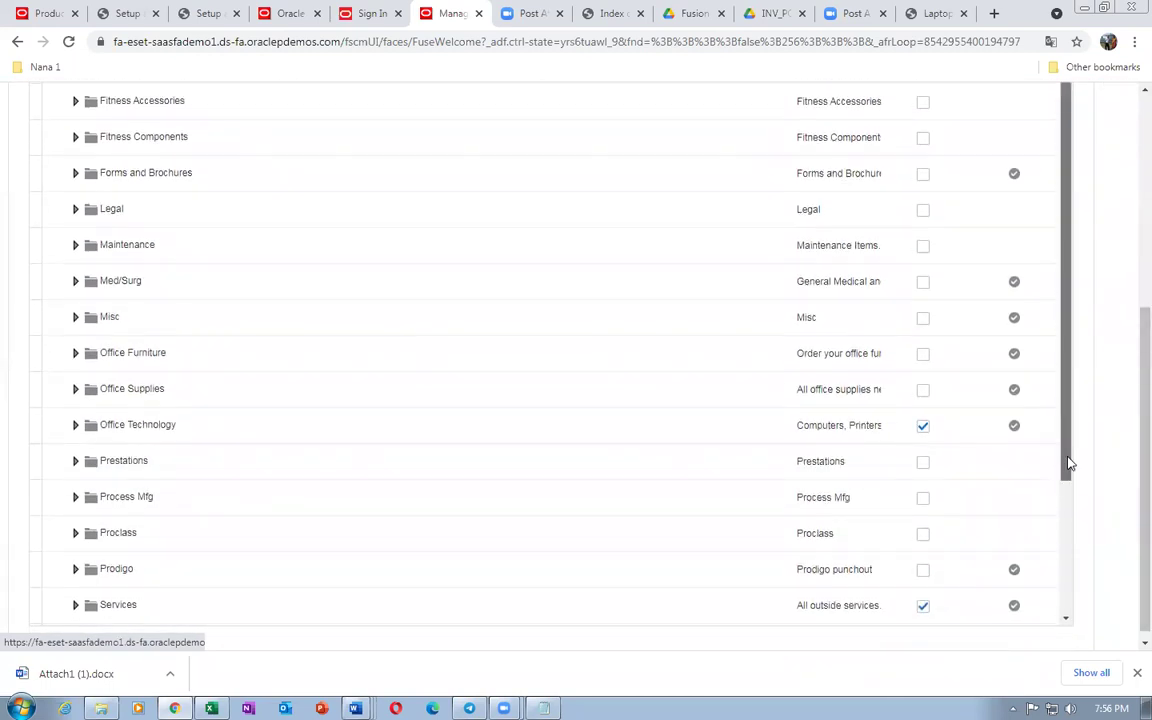
pyautogui.scroll(-1, 1067, 465)
pyautogui.scroll(-1, 308, 535)
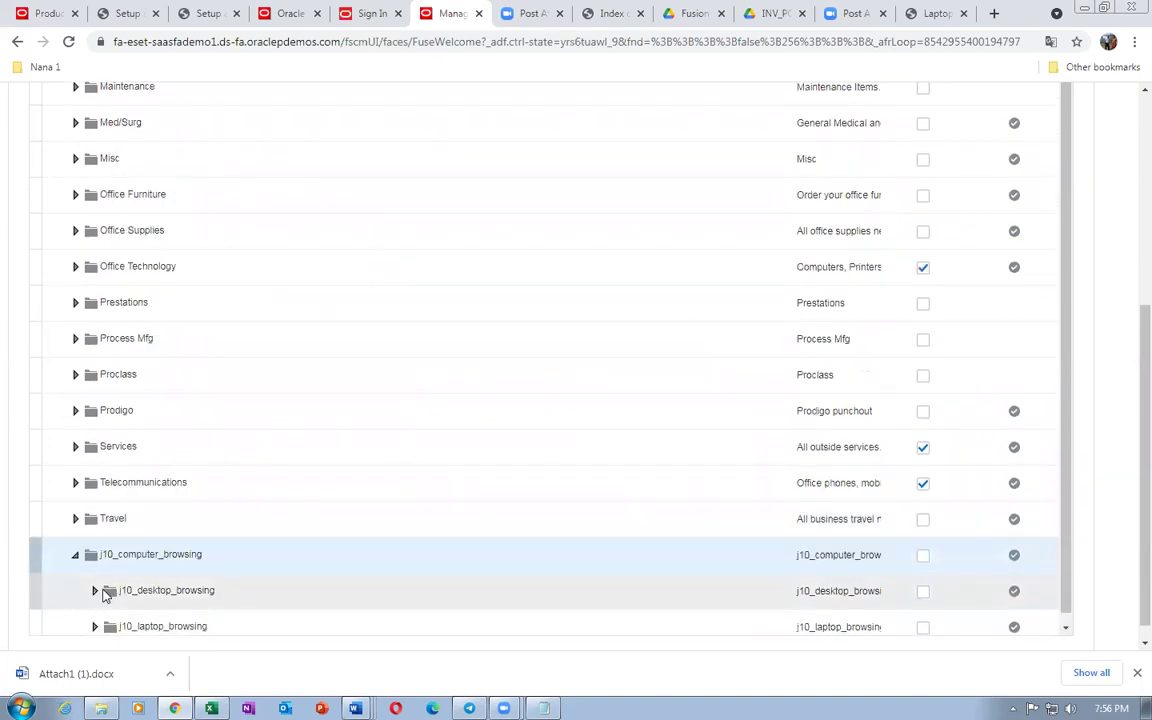
pyautogui.click(35, 592)
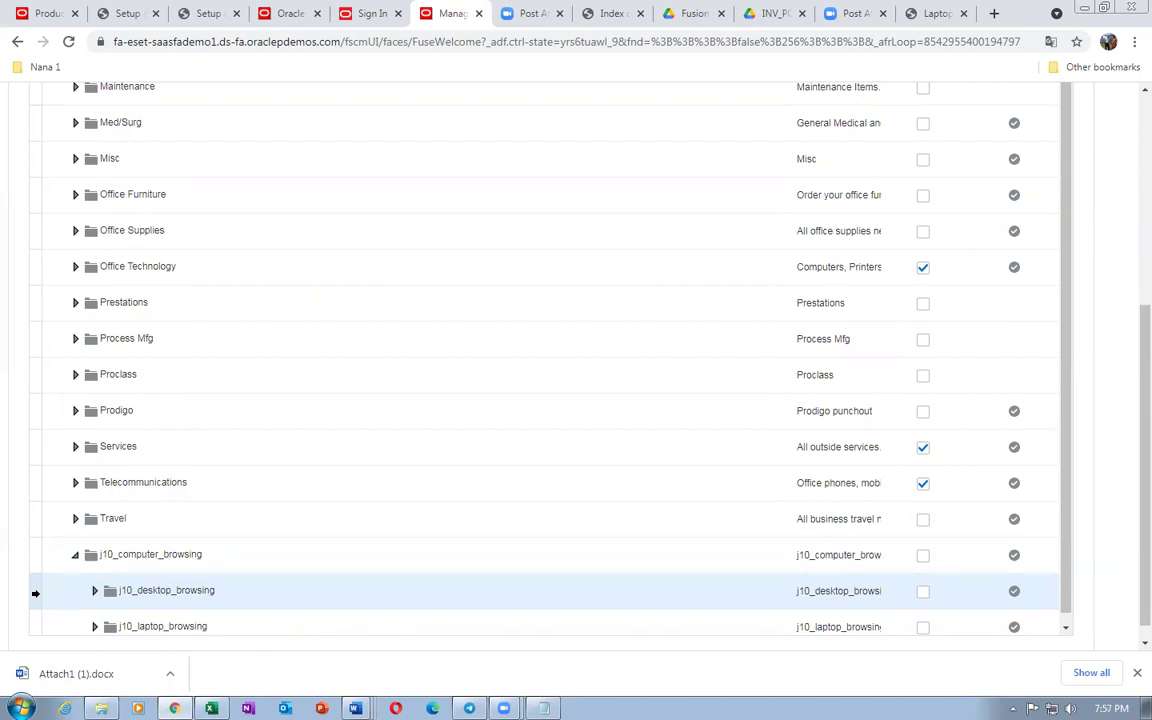
pyautogui.scroll(3, 1126, 476)
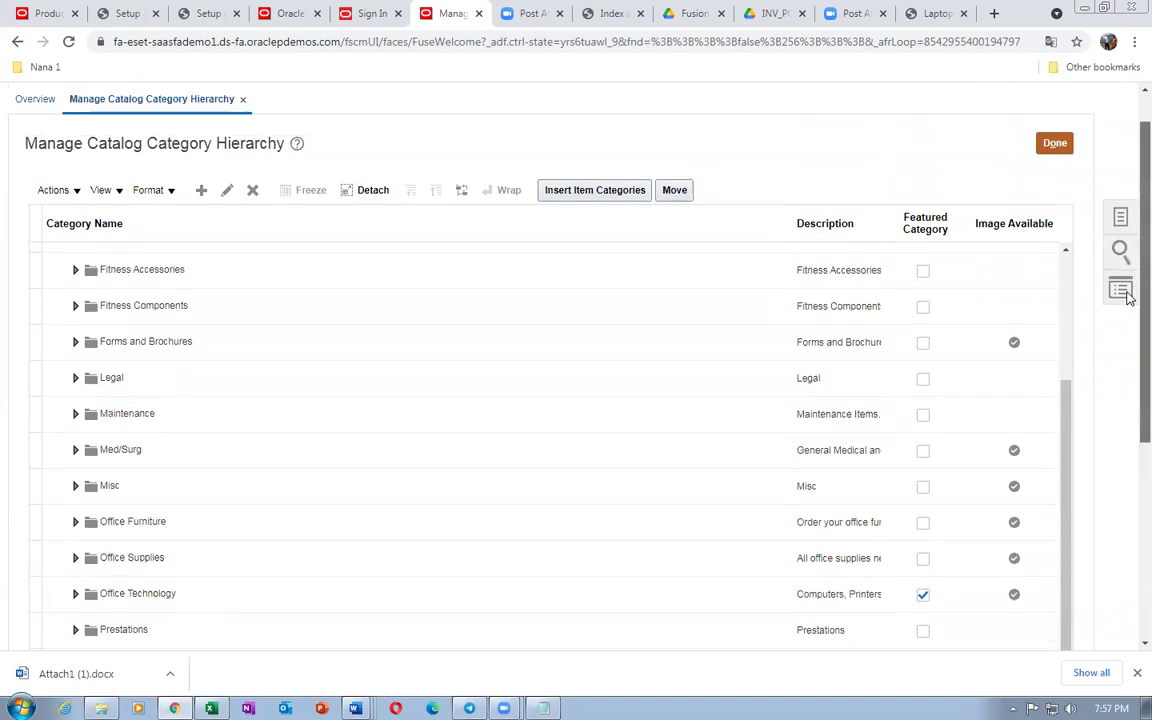
pyautogui.click(607, 203)
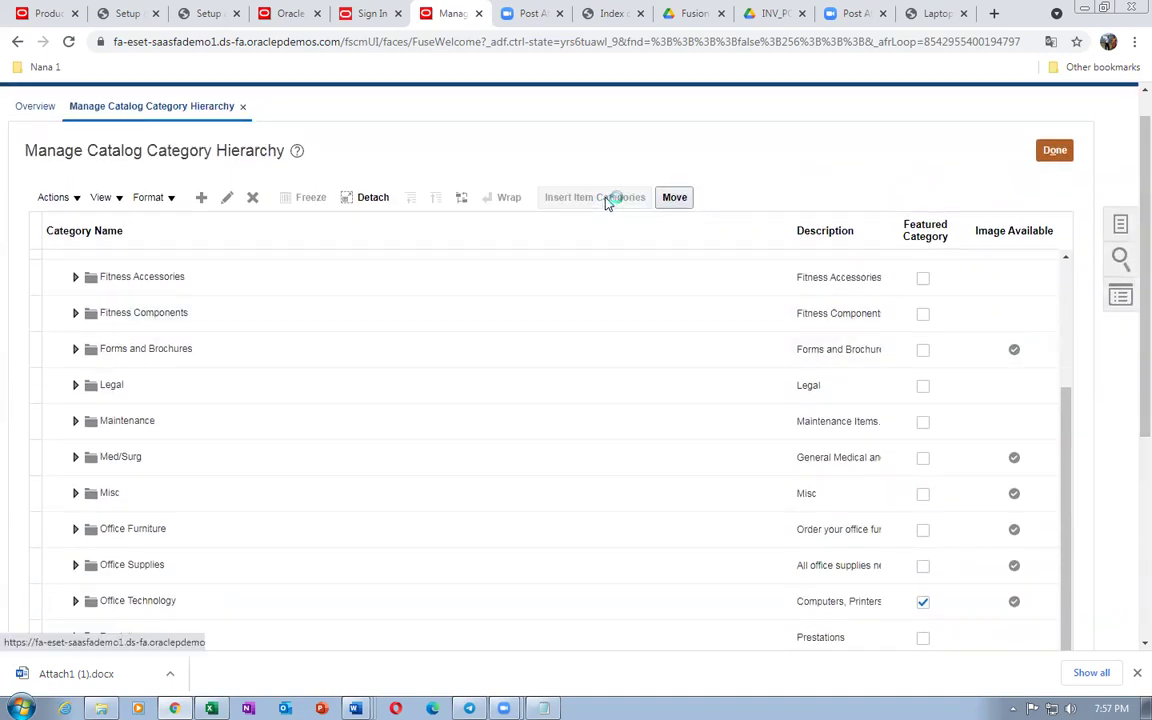
pyautogui.click(531, 205)
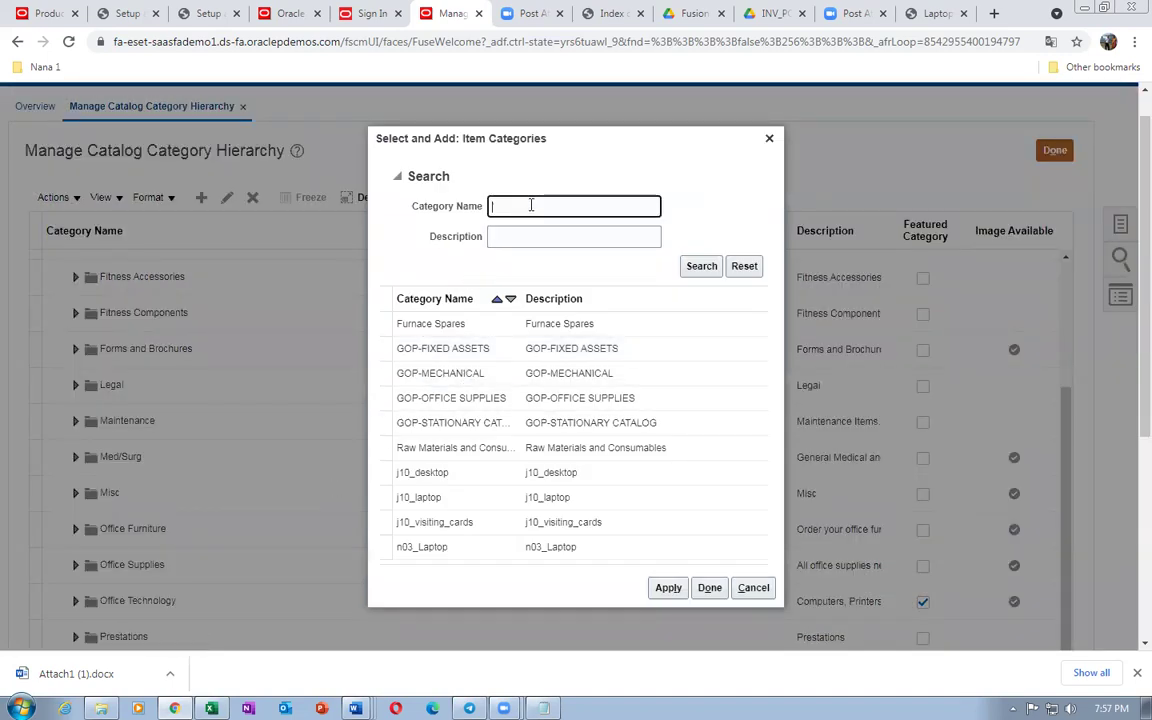
pyautogui.write('j10')
pyautogui.click(690, 266)
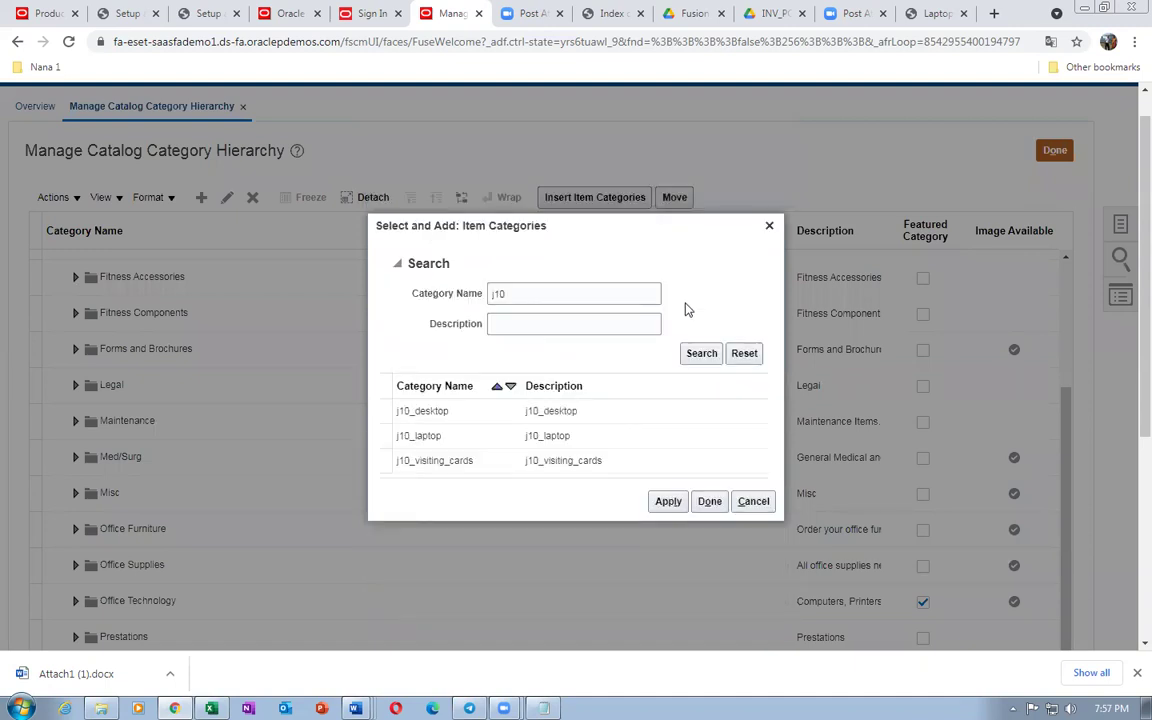
# Add the j10_desktop item category to j10_desktop_browsing, finish the selection and expand that browsing category
pyautogui.click(389, 413)
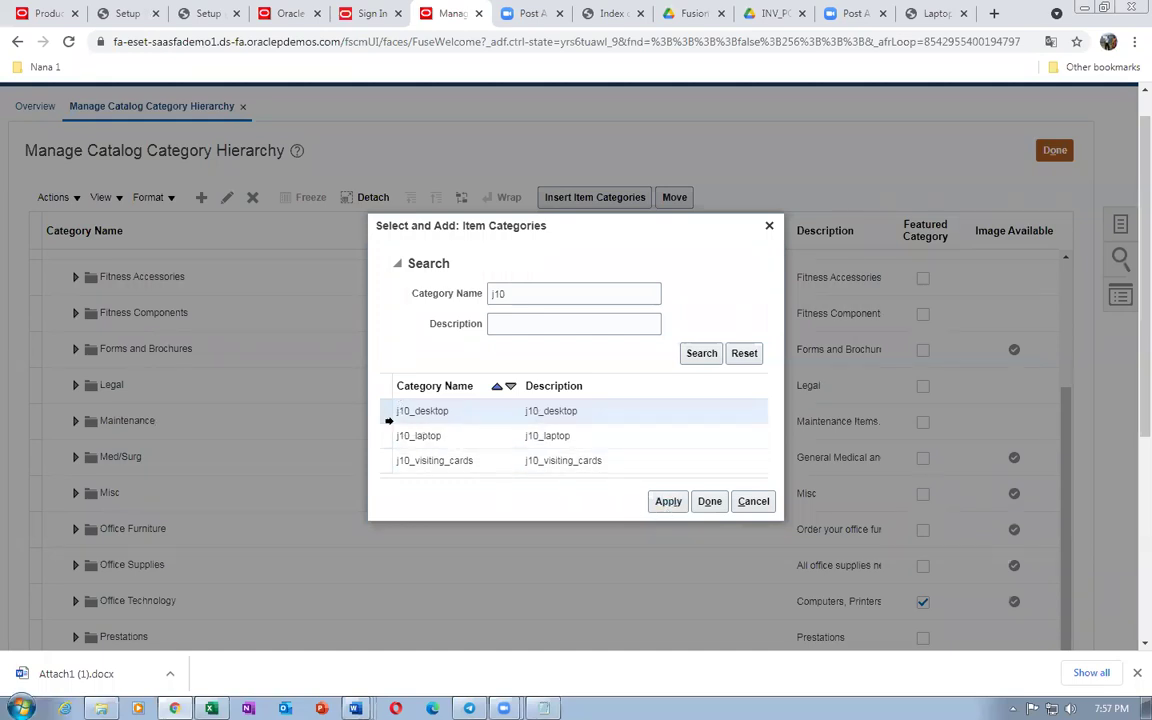
pyautogui.click(676, 506)
pyautogui.click(712, 505)
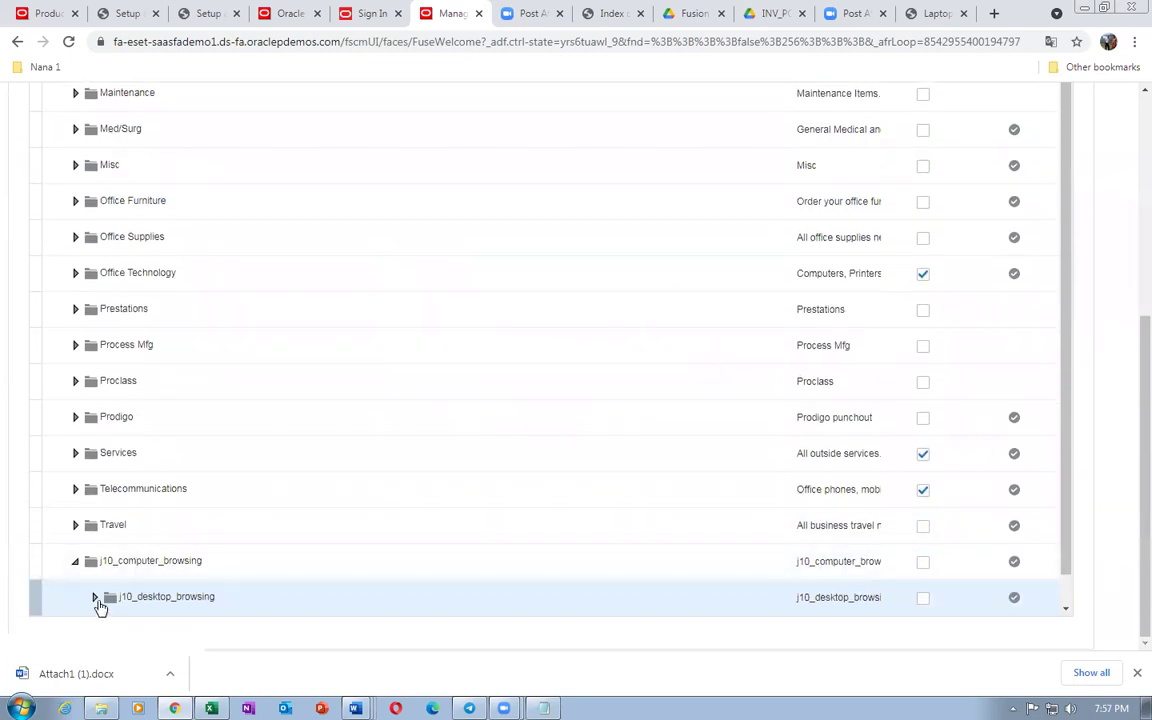
pyautogui.click(96, 598)
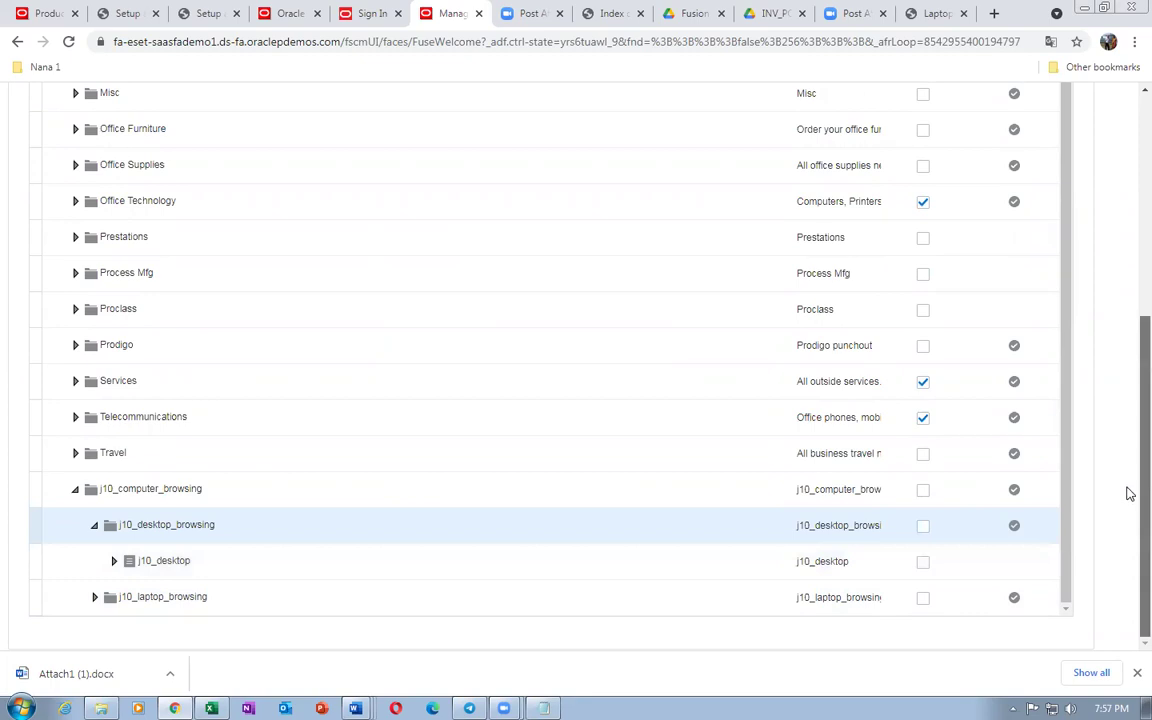
# Insert the j10_visiting_cards item category under j10_desktop_browsing as well
pyautogui.scroll(3, 1130, 329)
pyautogui.click(610, 142)
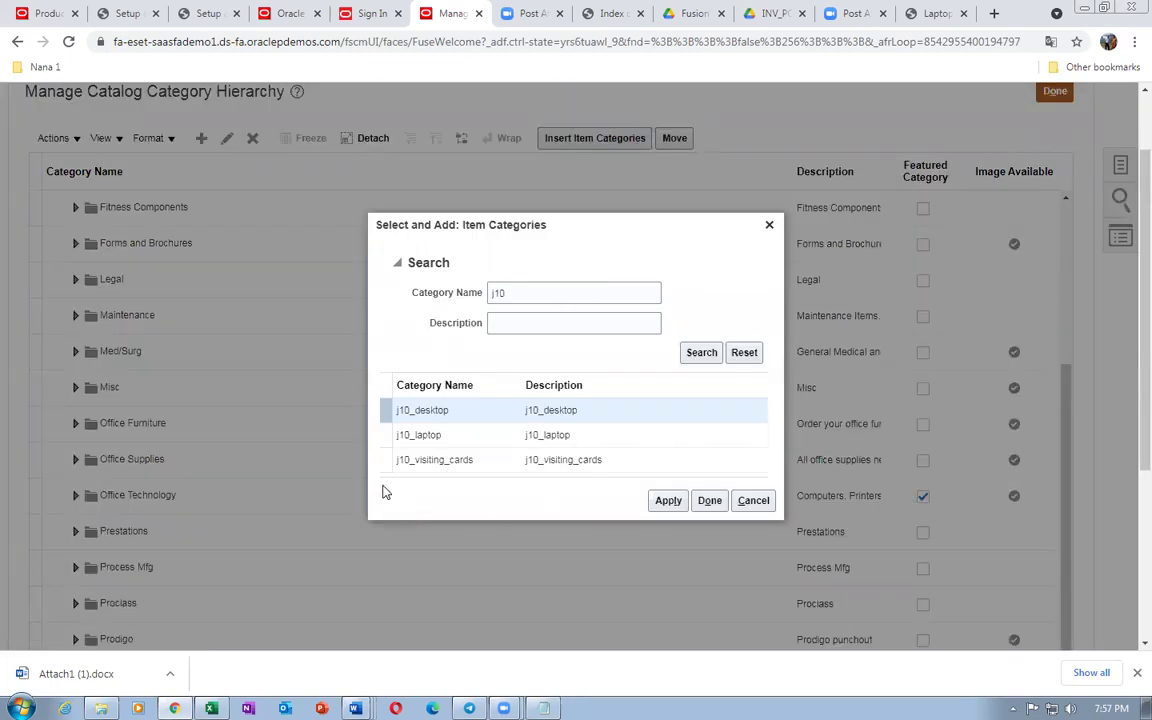
pyautogui.click(379, 460)
pyautogui.click(667, 501)
pyautogui.click(707, 501)
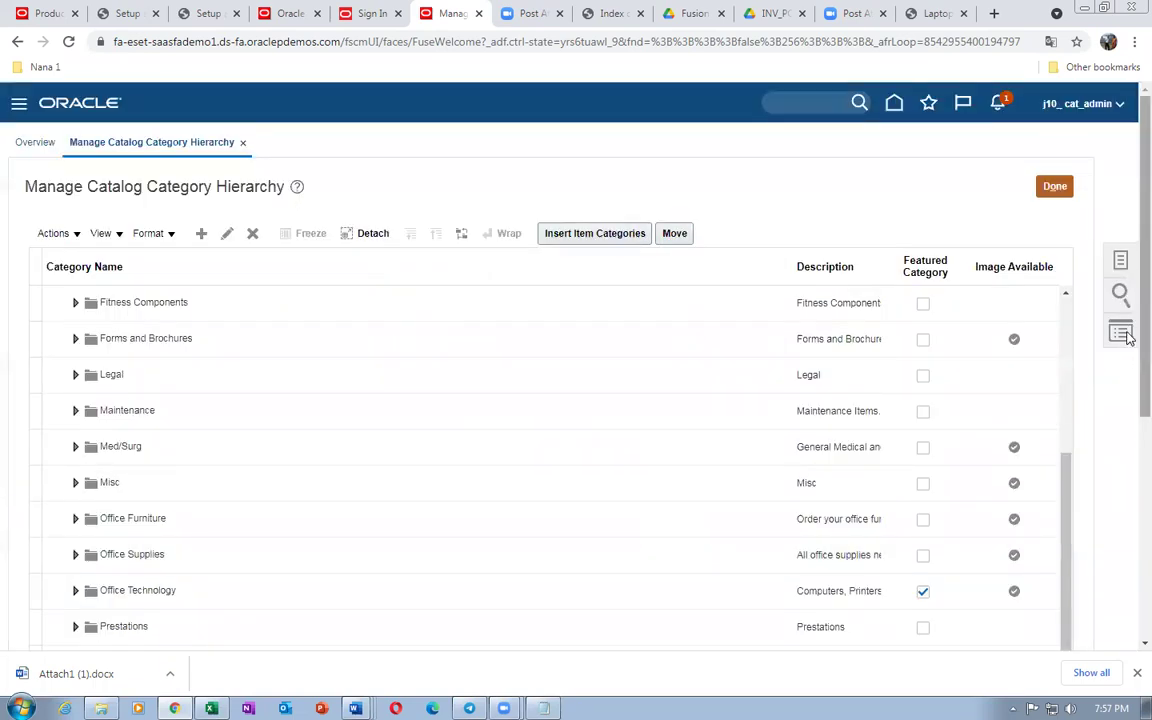
pyautogui.scroll(-5, 1127, 335)
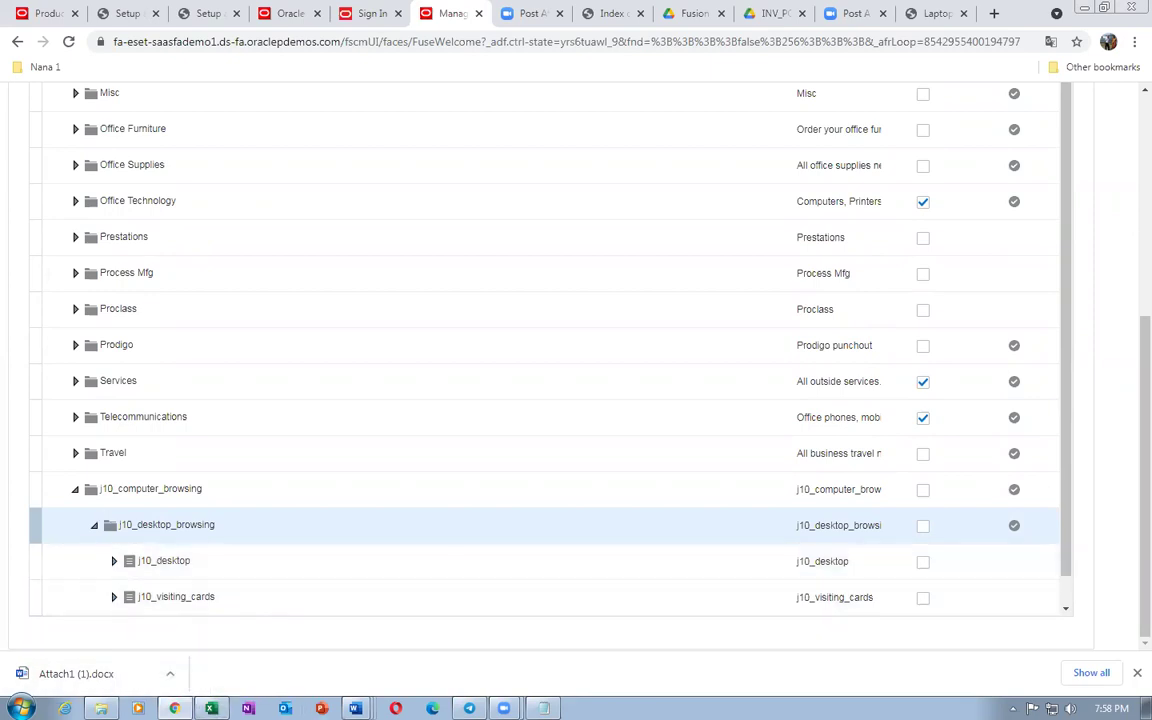
# Switch to the 65_Self_Service_Procurement_Process Word document, review what the Marketing Manager and Sales Representative can buy, and return to the category hierarchy
pyautogui.moveTo(356, 708)
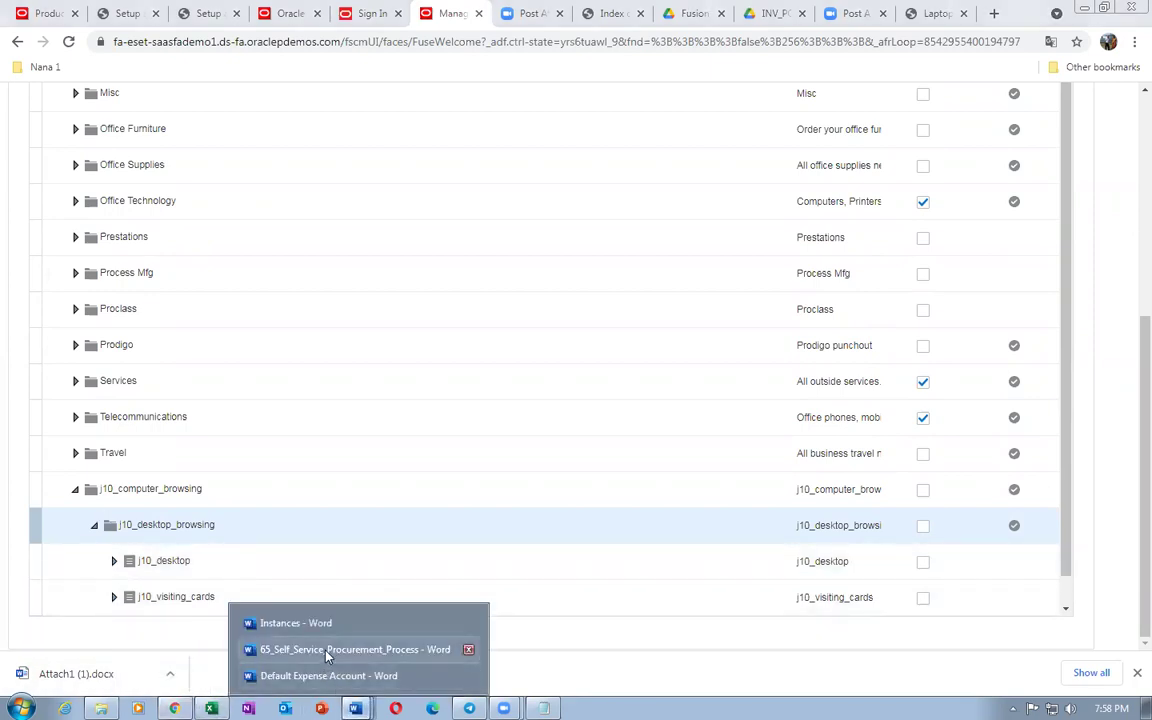
pyautogui.click(292, 645)
pyautogui.moveTo(268, 420); pyautogui.dragTo(333, 442)
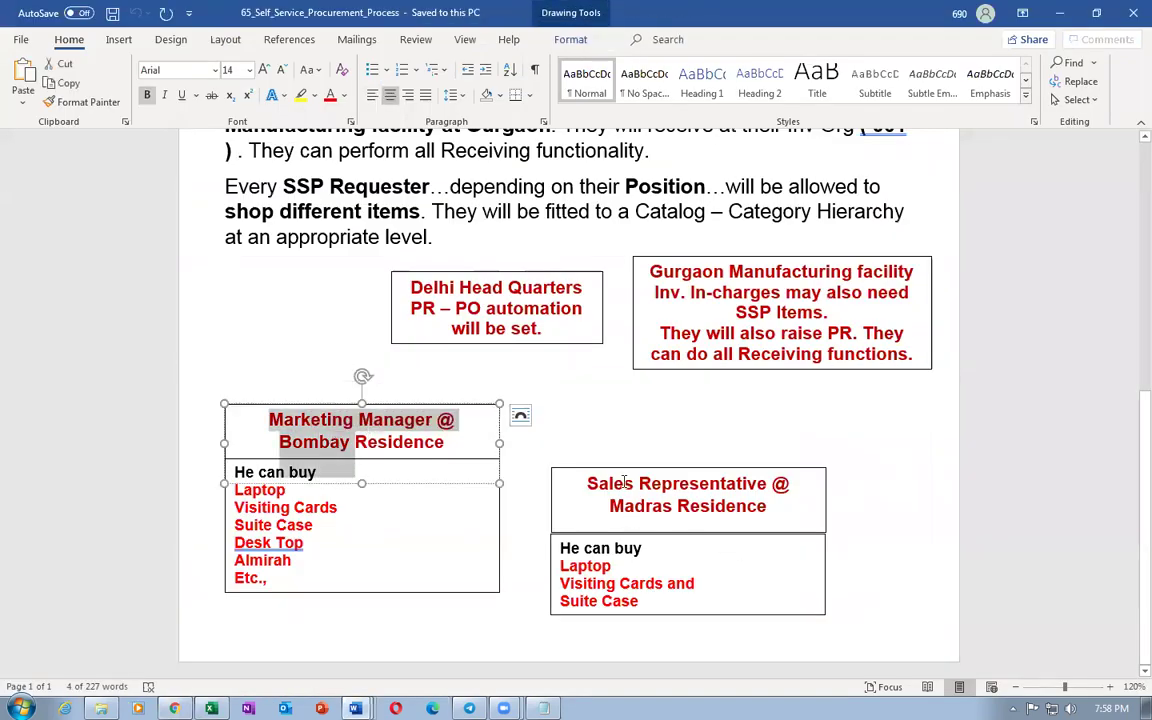
pyautogui.moveTo(586, 482); pyautogui.dragTo(651, 505)
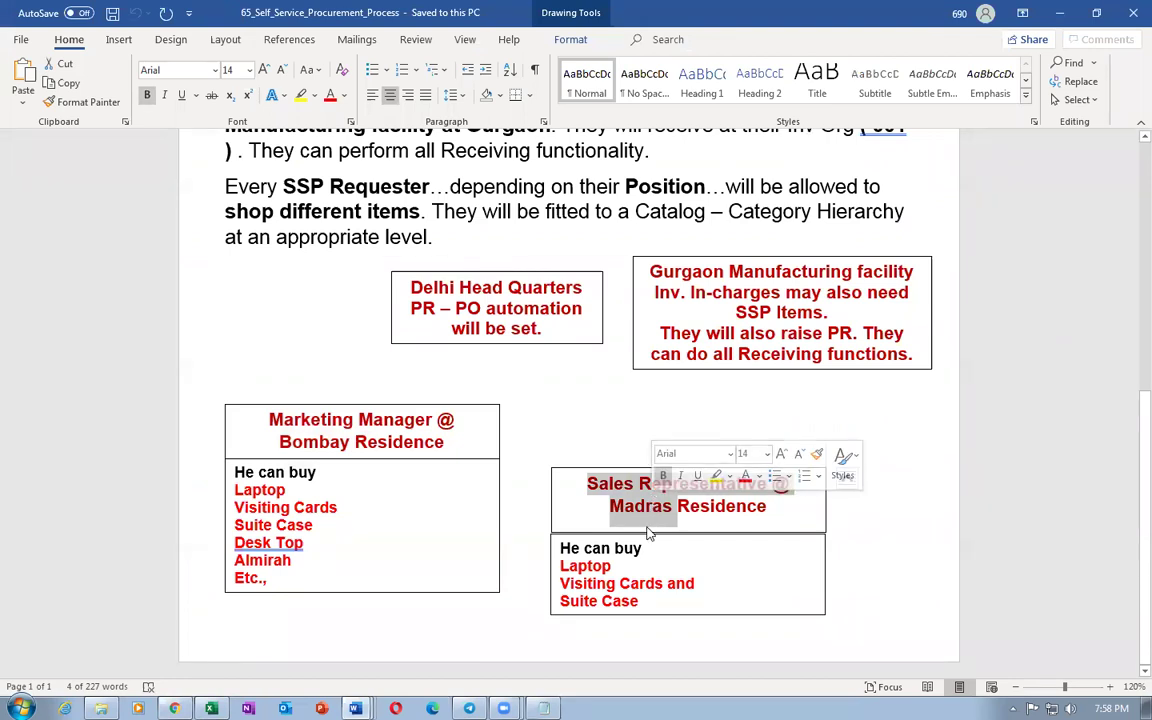
pyautogui.click(623, 585)
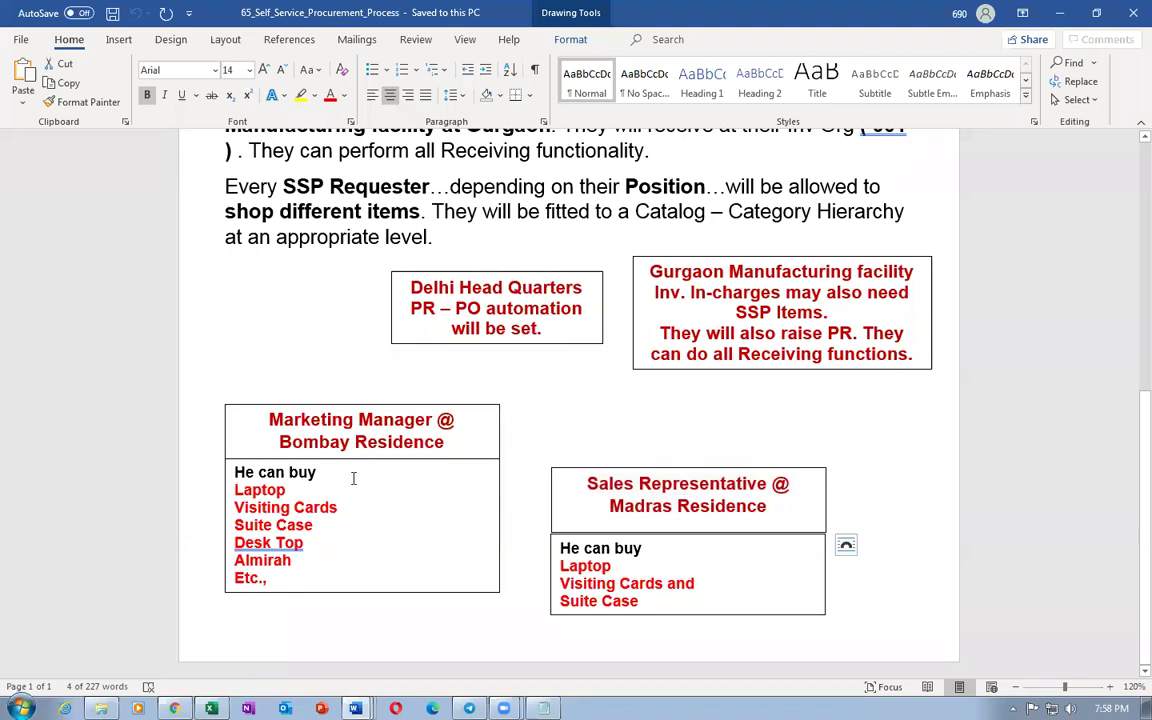
pyautogui.click(294, 507)
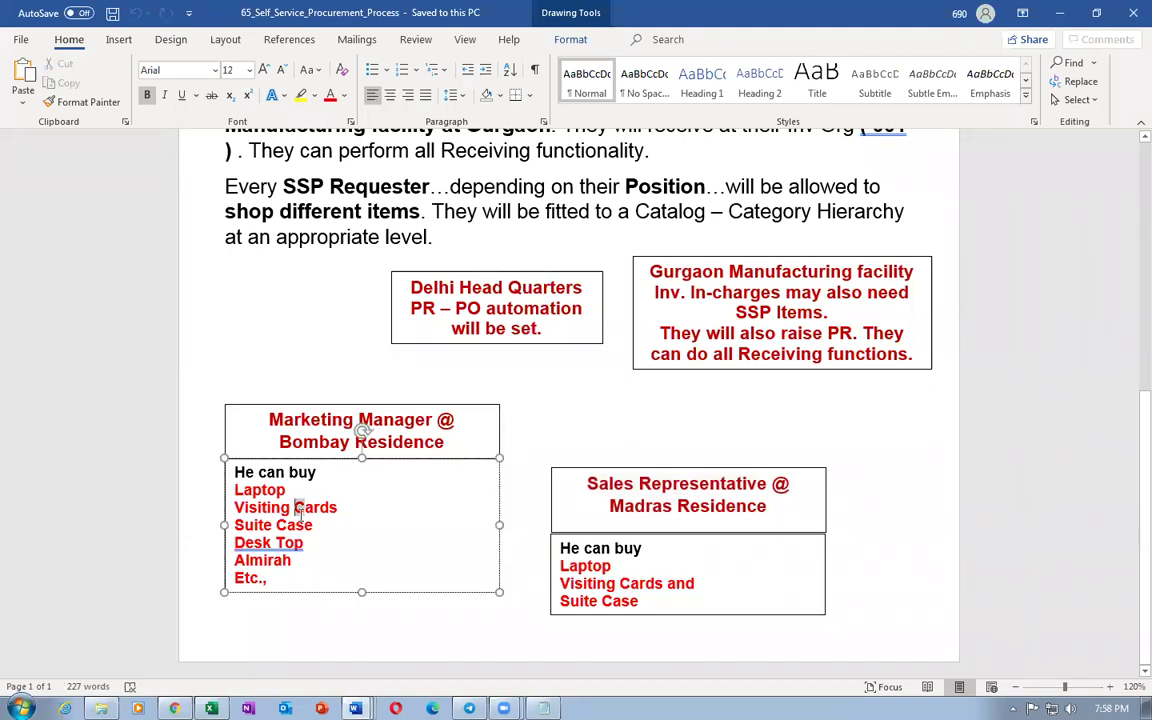
pyautogui.moveTo(560, 583); pyautogui.dragTo(640, 602)
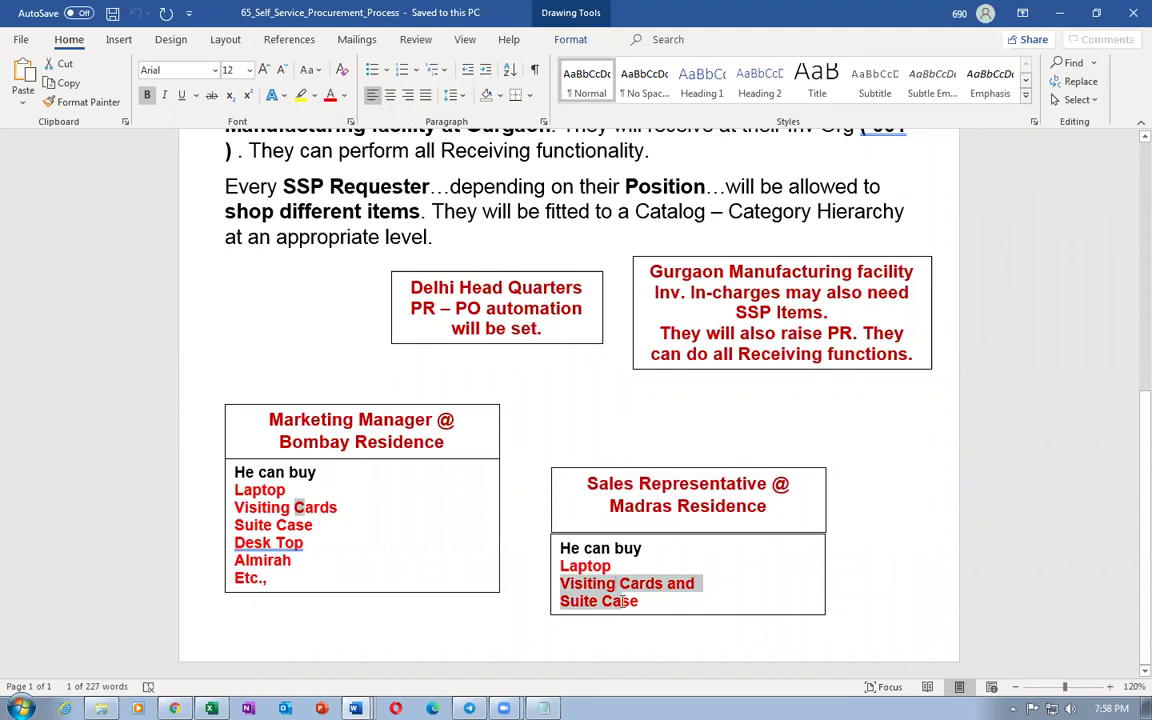
pyautogui.click(900, 489)
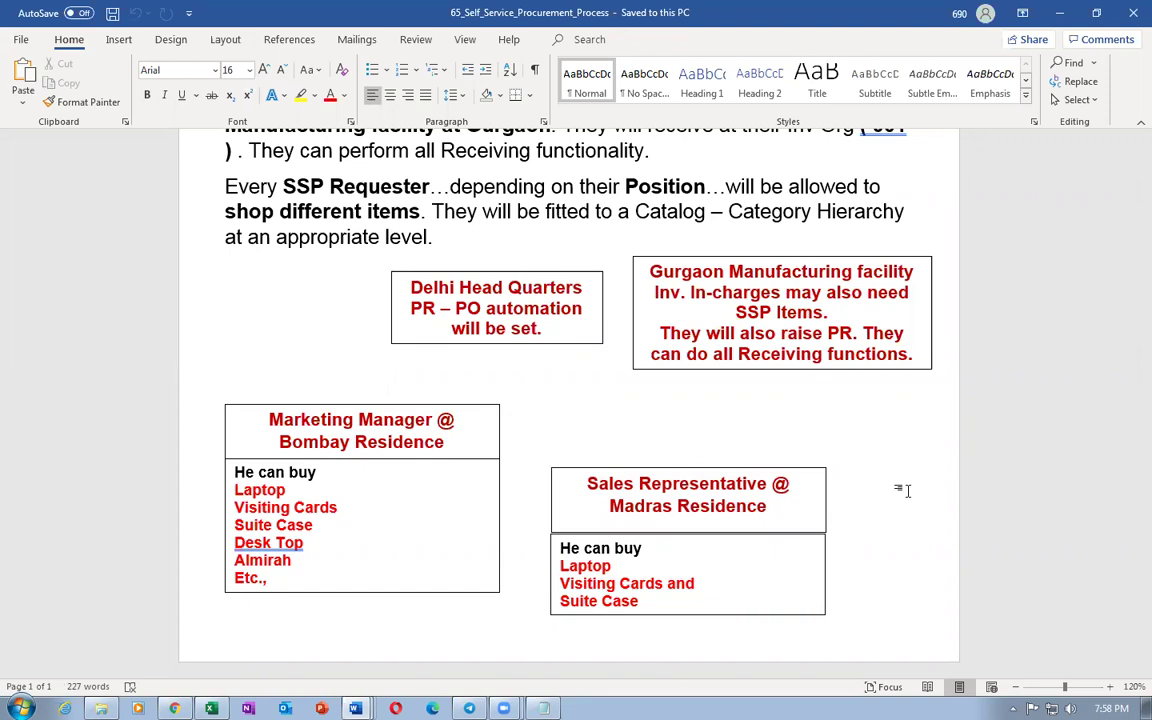
pyautogui.hotkey('alt', 'Tab')
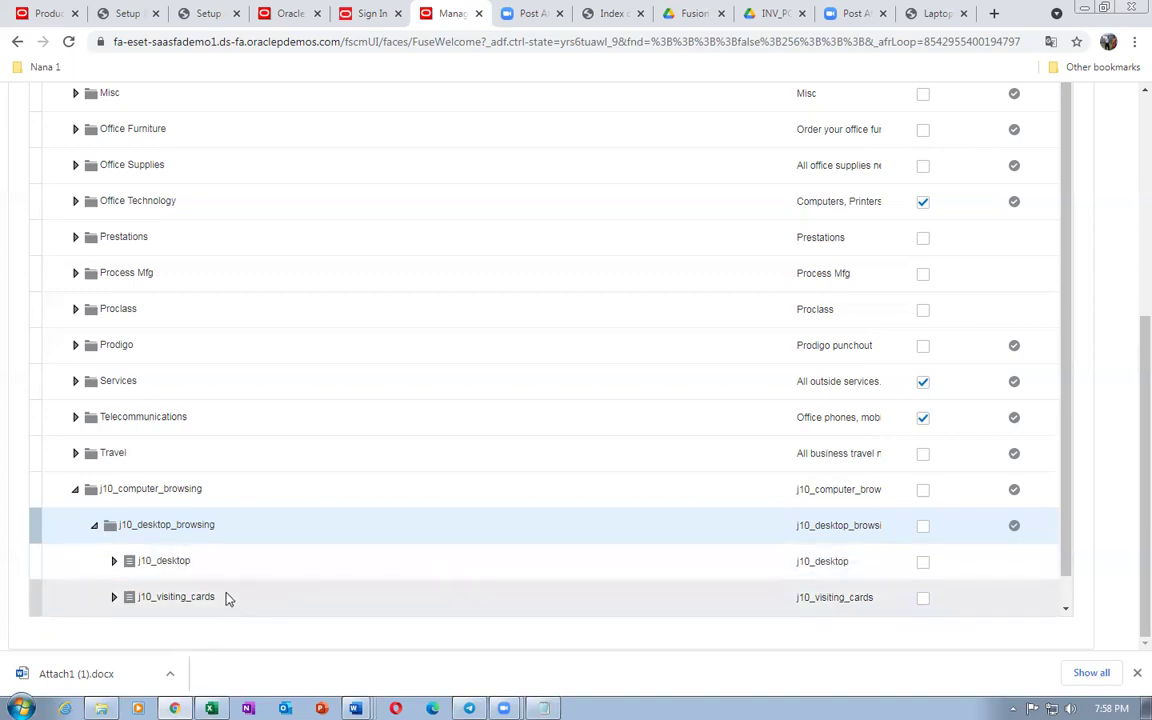
# Collapse j10_desktop_browsing, select j10_laptop_browsing and insert the j10_laptop item category under it
pyautogui.click(94, 527)
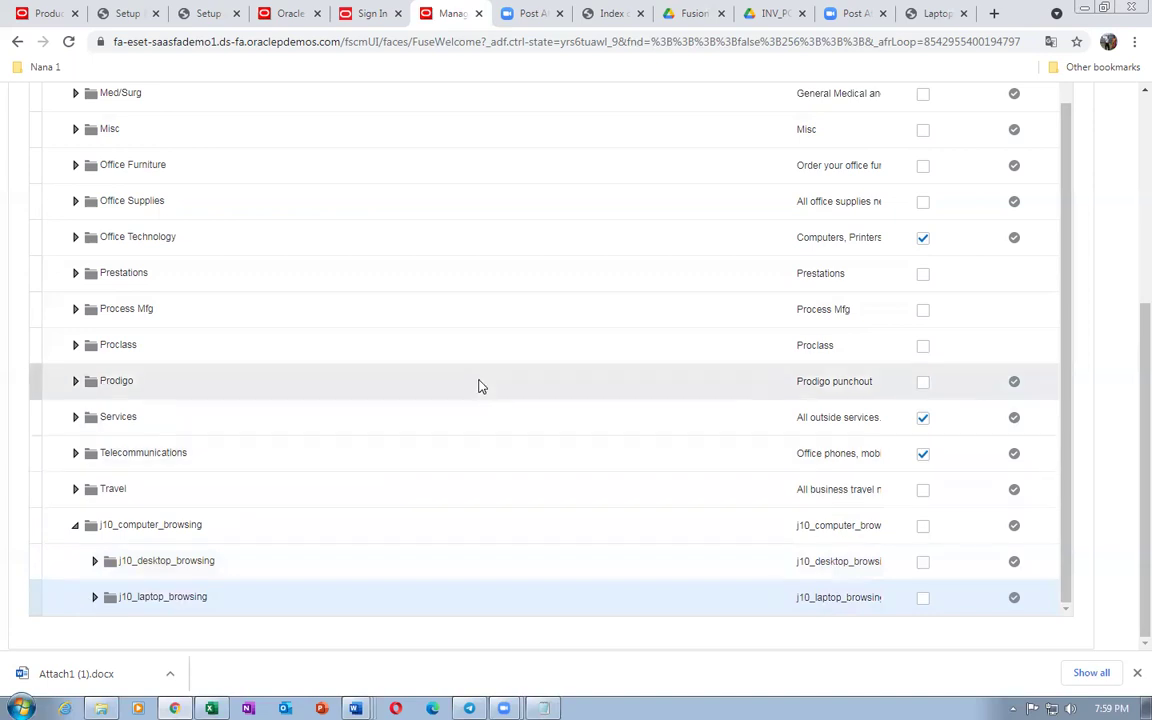
pyautogui.scroll(4, 501, 327)
pyautogui.scroll(2, 577, 136)
pyautogui.click(592, 121)
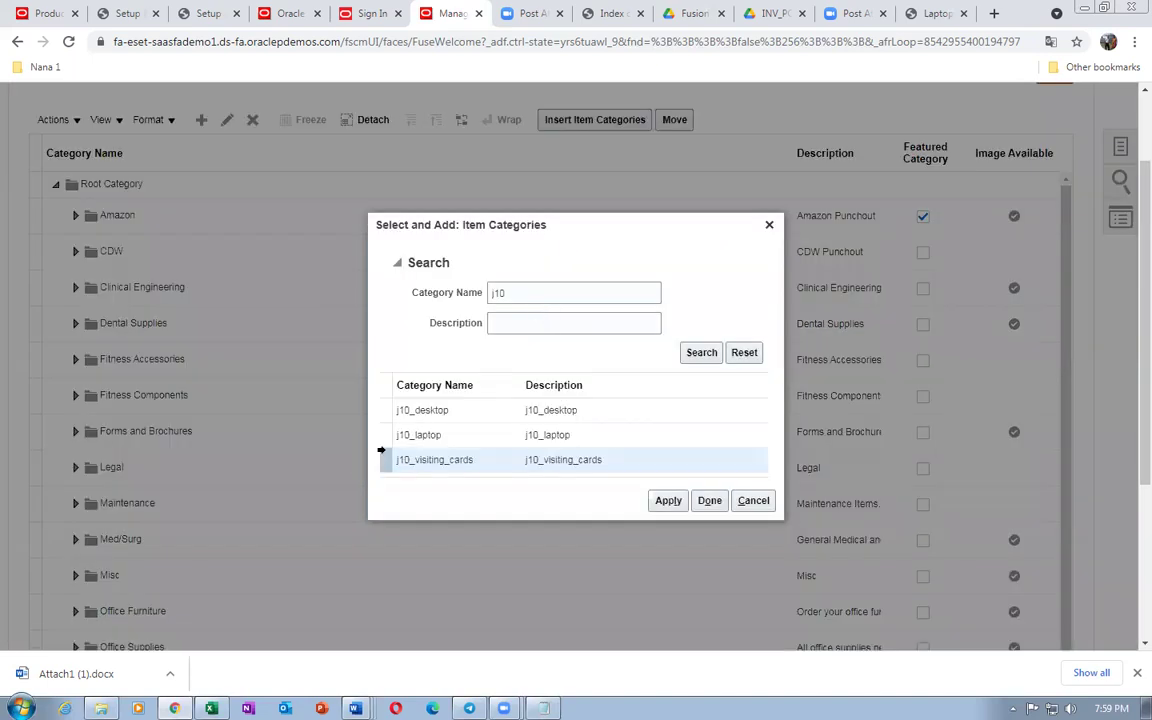
pyautogui.click(386, 436)
pyautogui.click(668, 500)
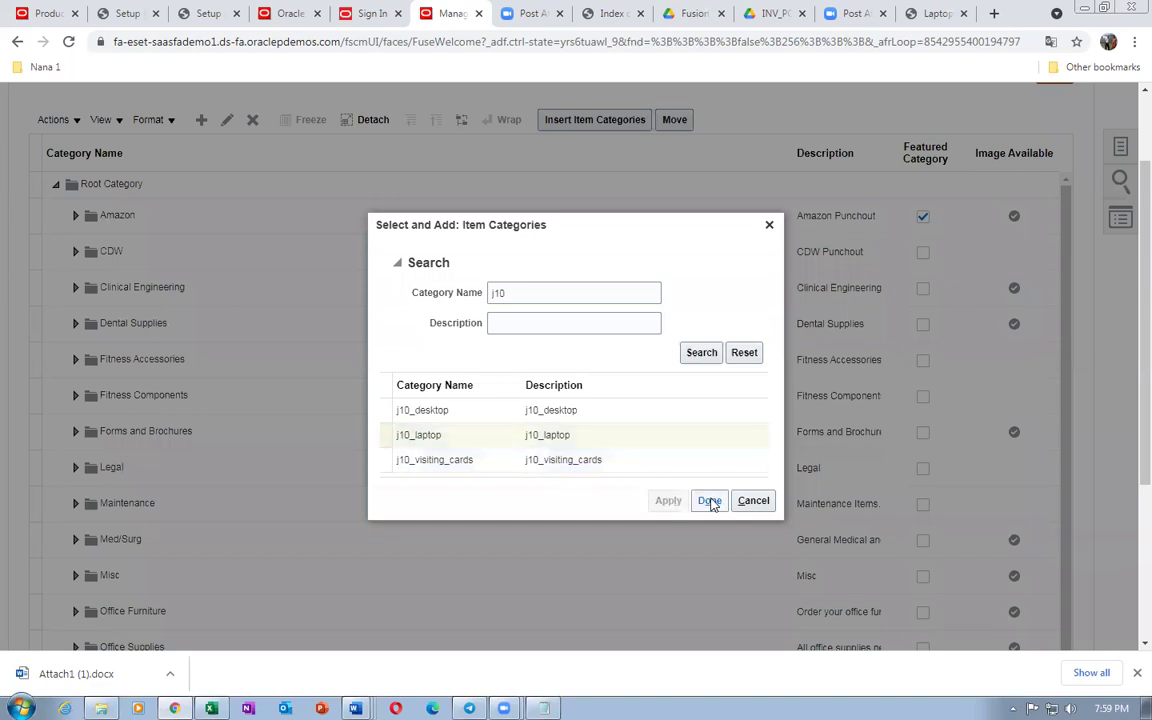
pyautogui.click(709, 501)
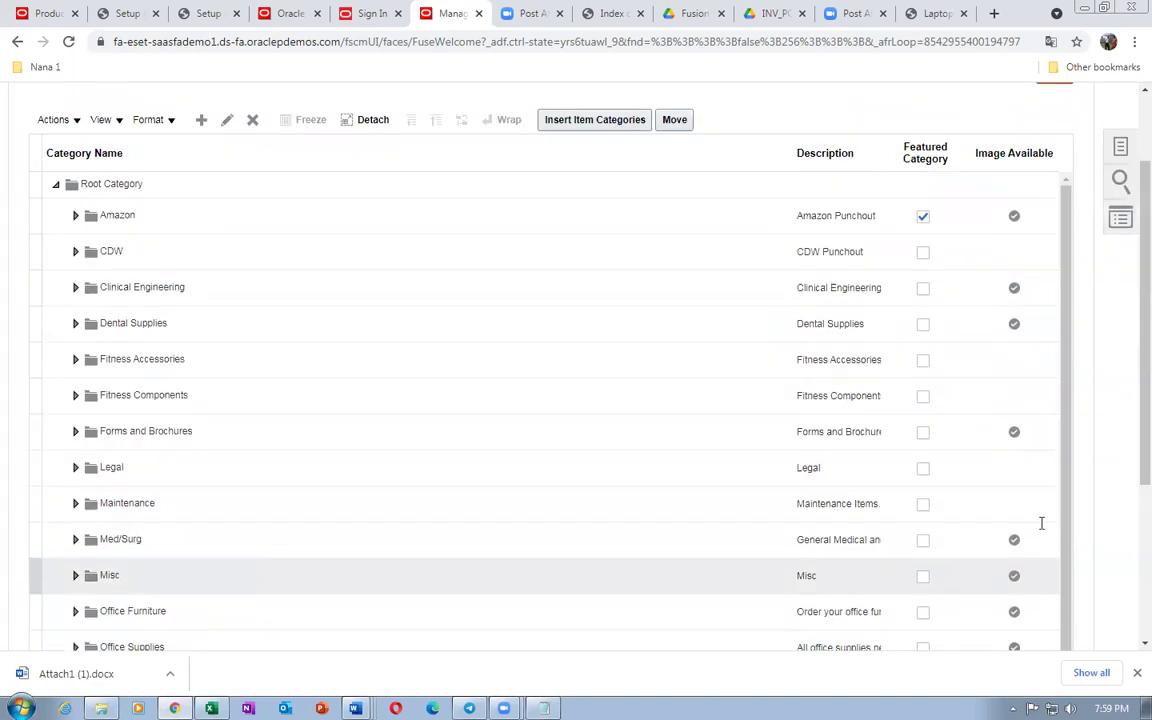
pyautogui.scroll(-3, 1126, 375)
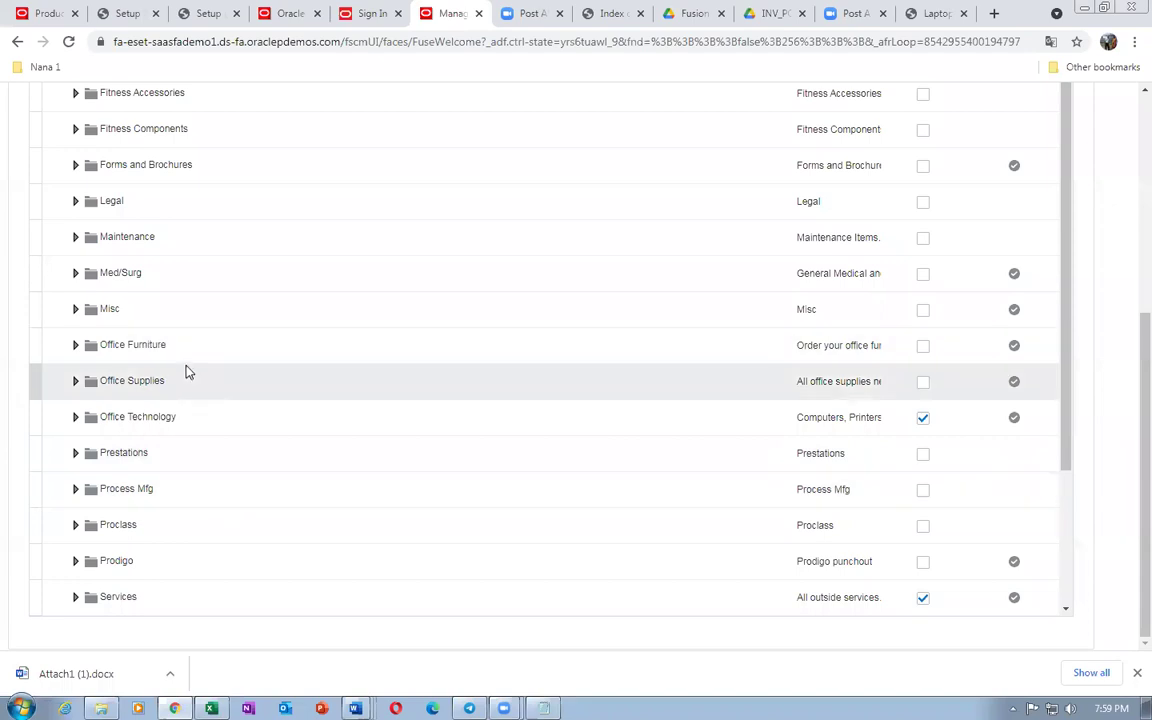
# Mark the j10_computer_browsing category as a featured category in the catalog category hierarchy
pyautogui.moveTo(1065, 450); pyautogui.dragTo(1070, 605)
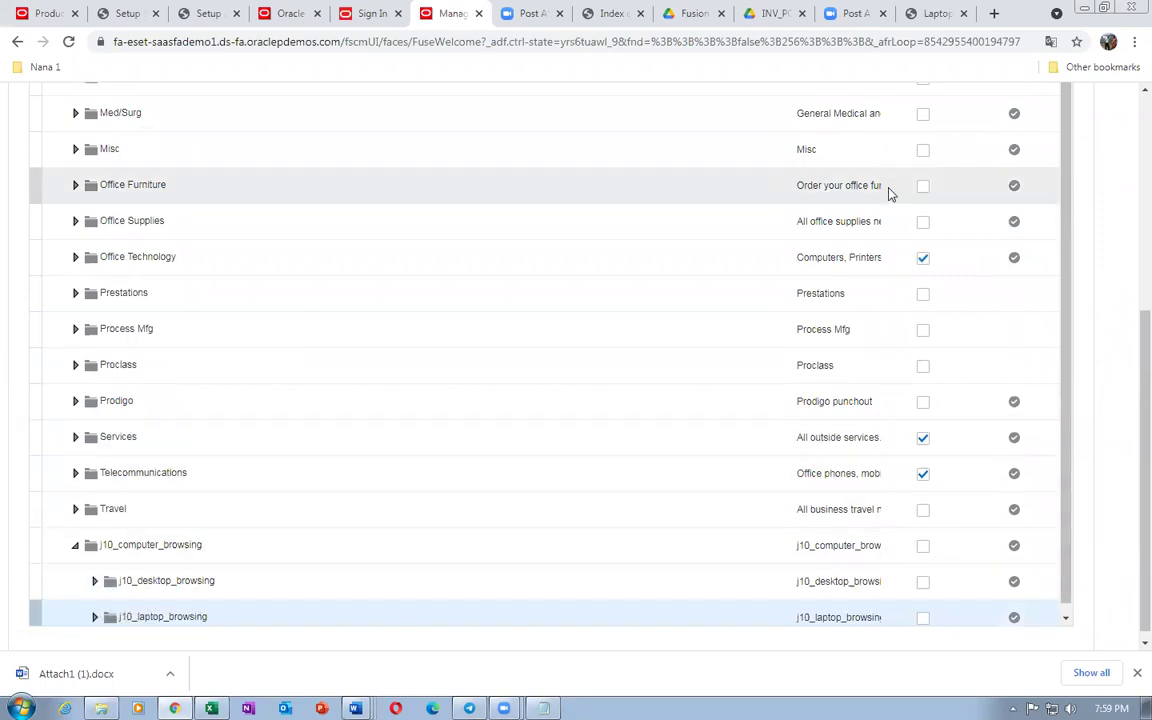
pyautogui.scroll(5, 889, 187)
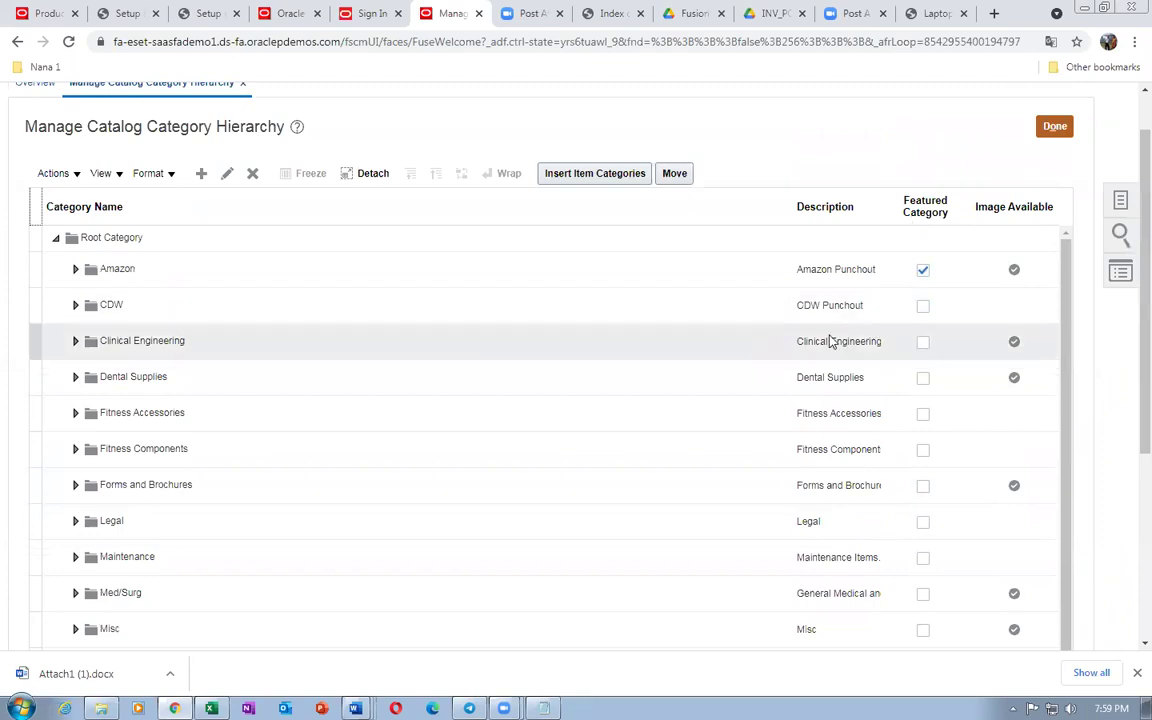
pyautogui.scroll(-5, 36, 404)
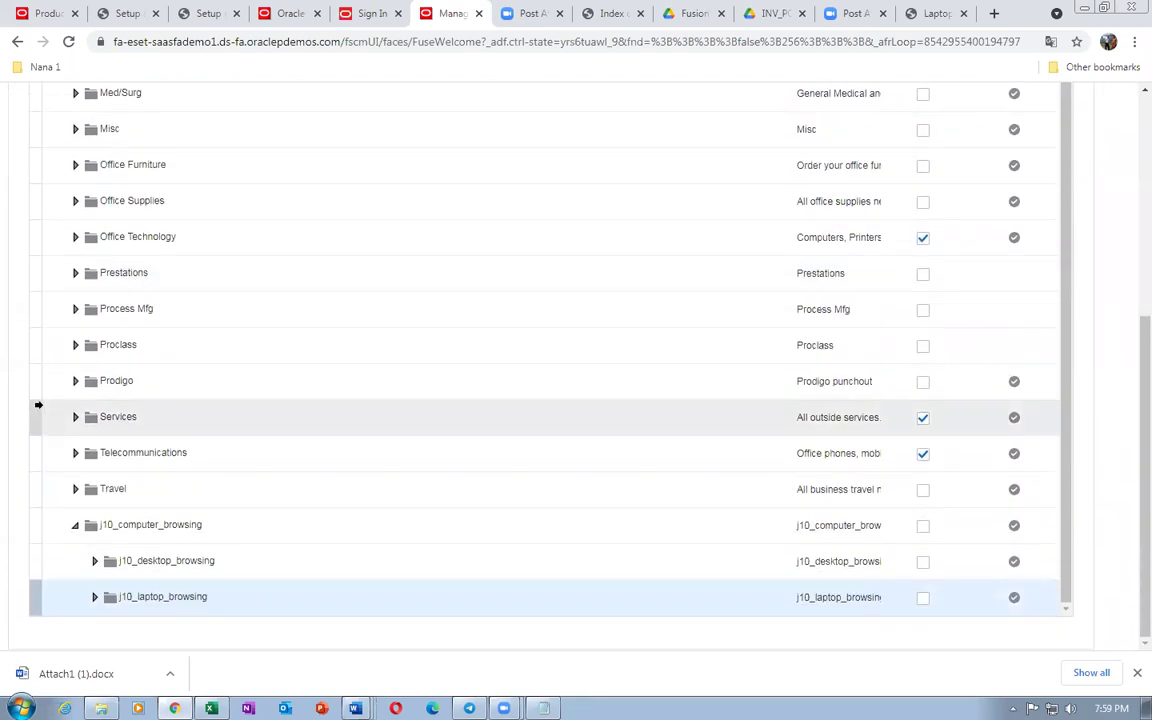
pyautogui.click(32, 524)
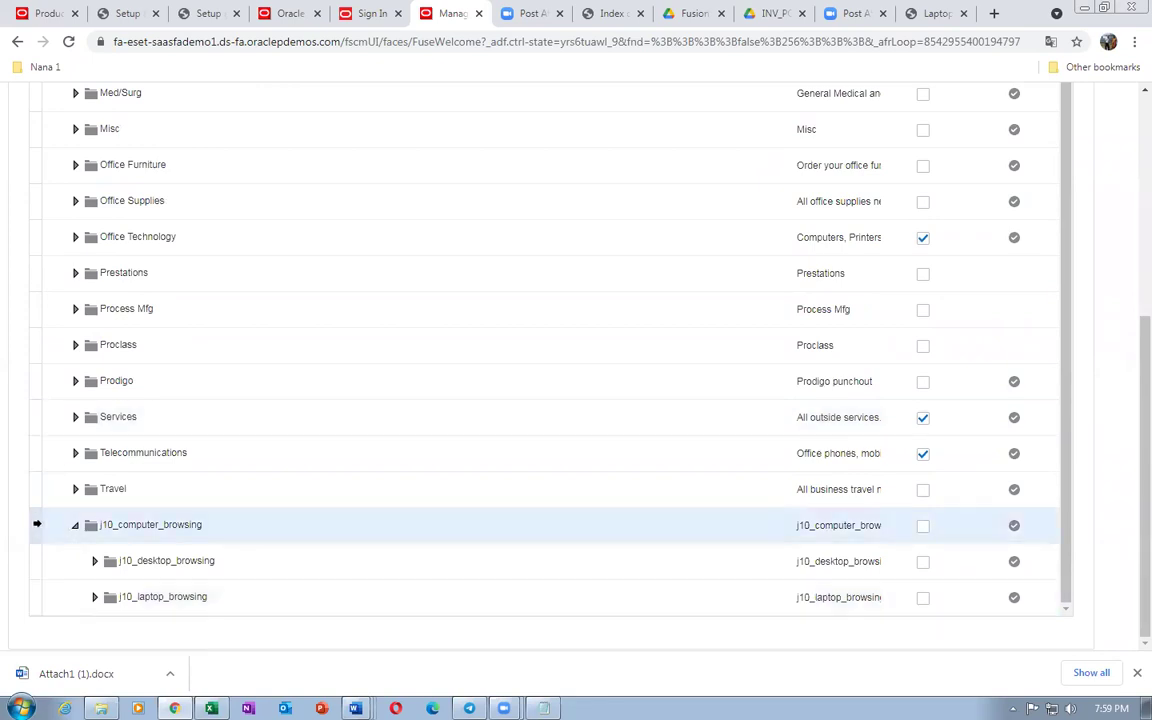
pyautogui.click(923, 526)
# Expand j10_desktop_browsing and j10_laptop_browsing to check their contents, and select the parent j10_computer_browsing
pyautogui.click(93, 563)
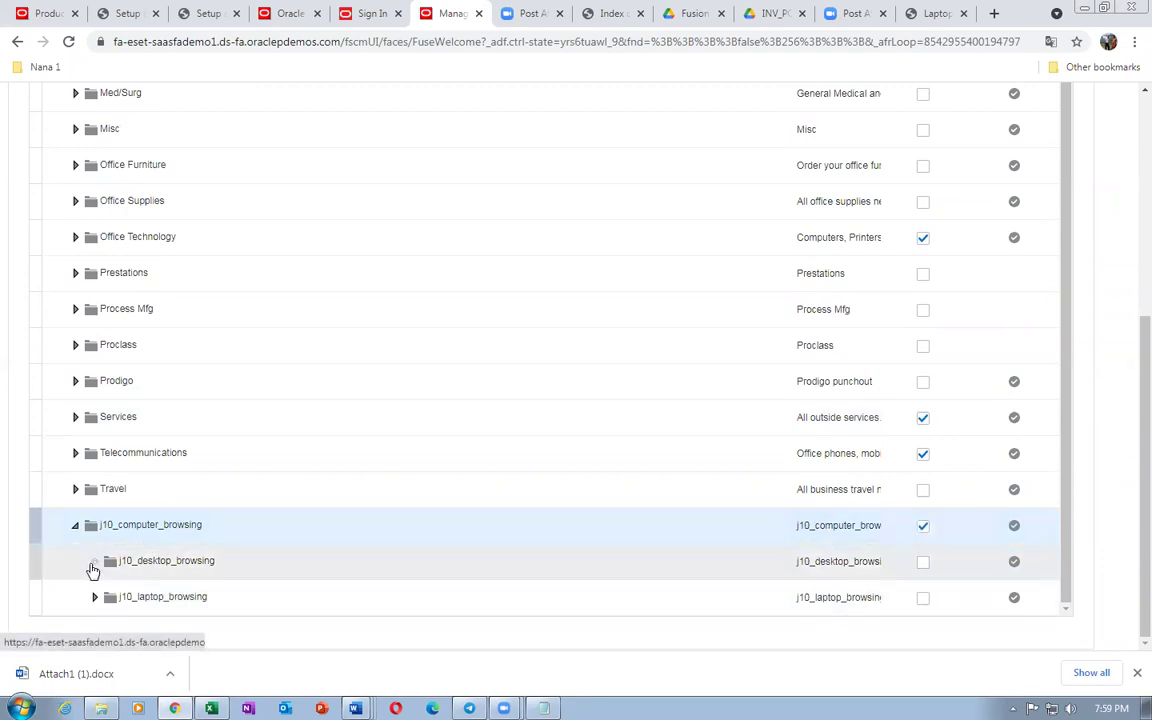
pyautogui.scroll(-1, 220, 575)
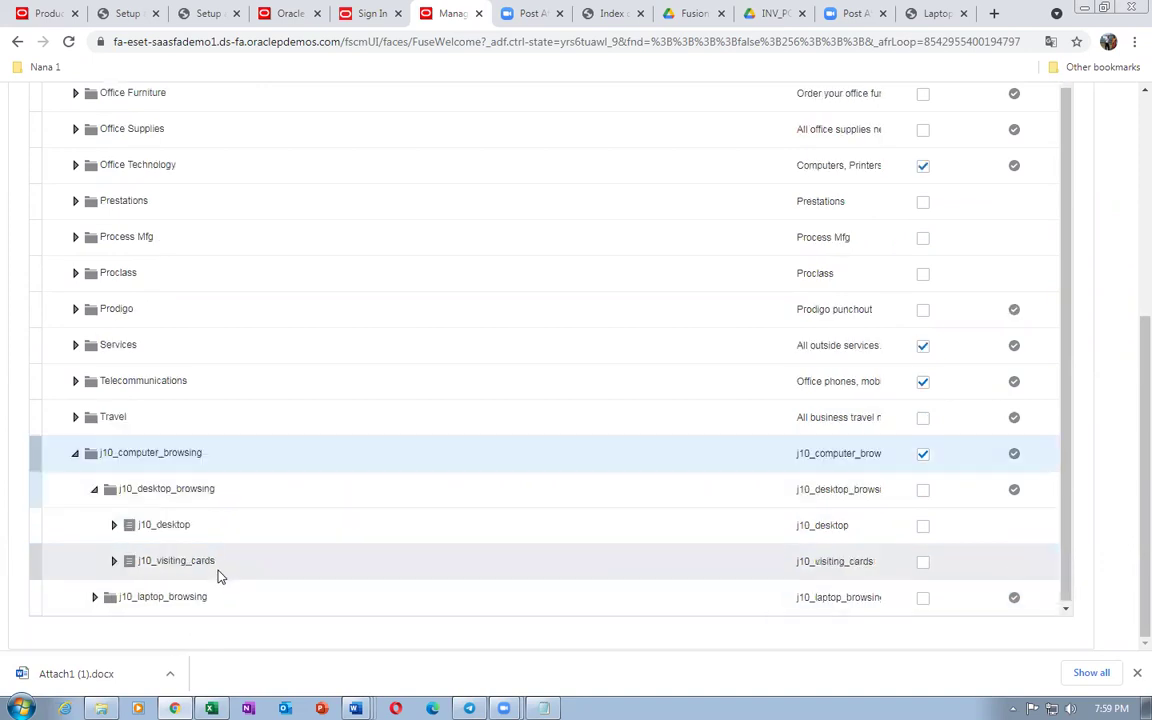
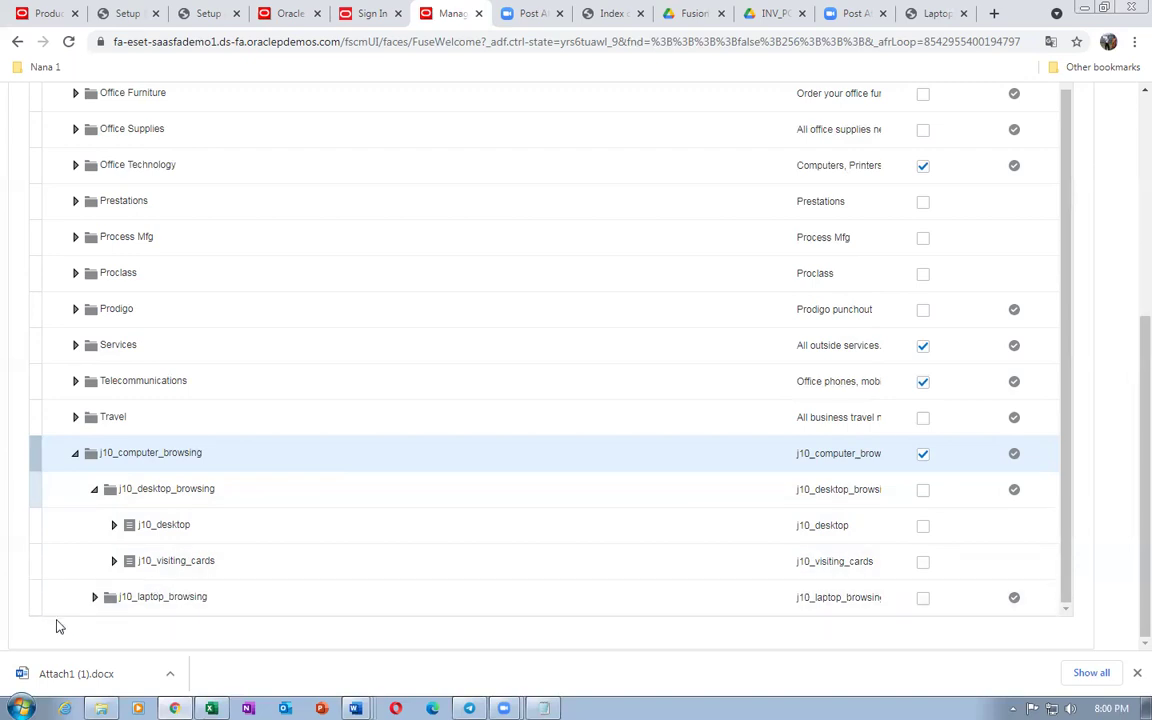
pyautogui.click(30, 599)
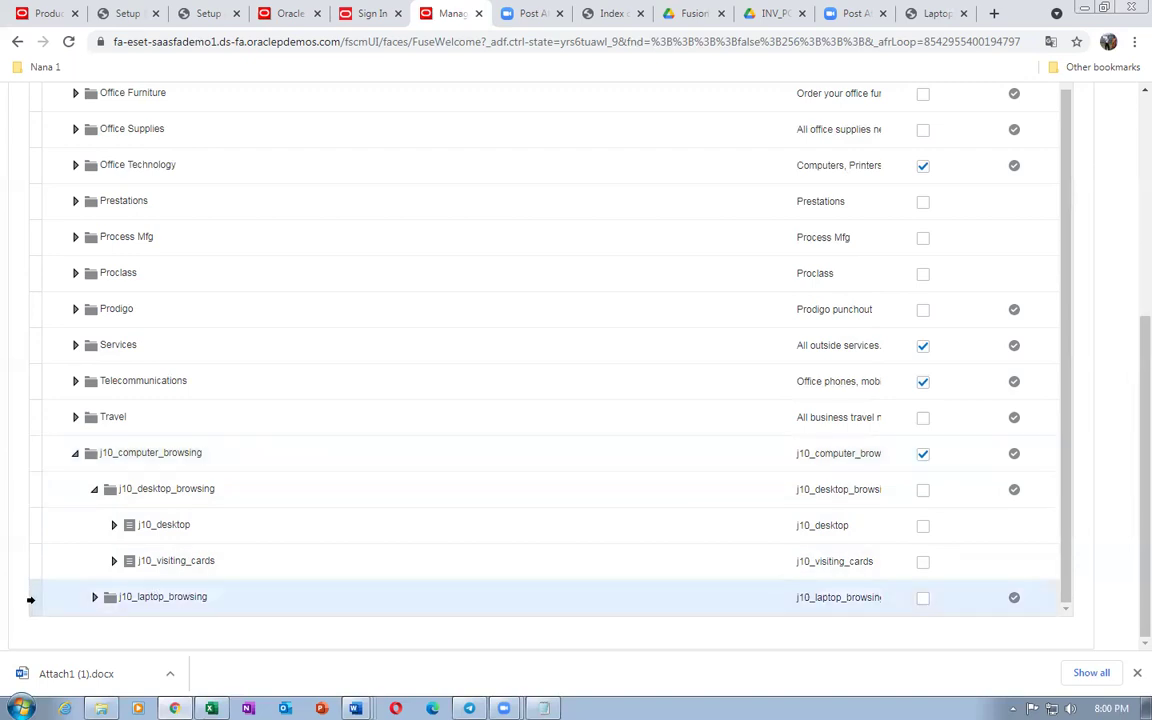
pyautogui.click(32, 452)
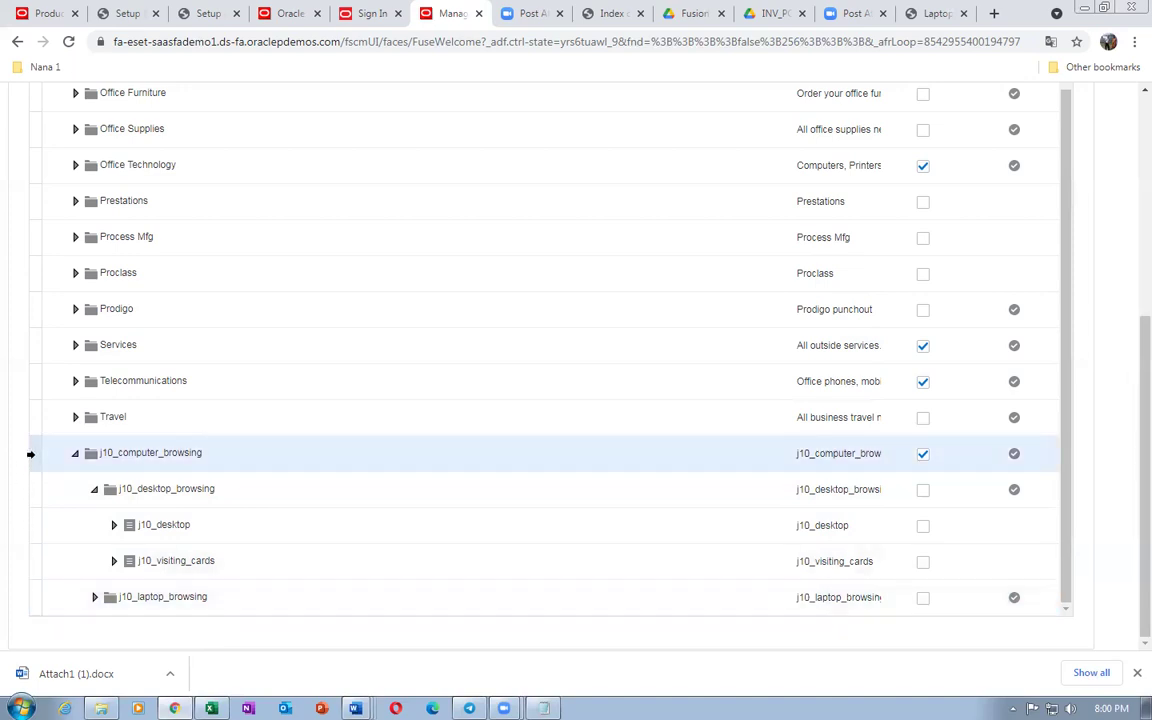
pyautogui.click(29, 608)
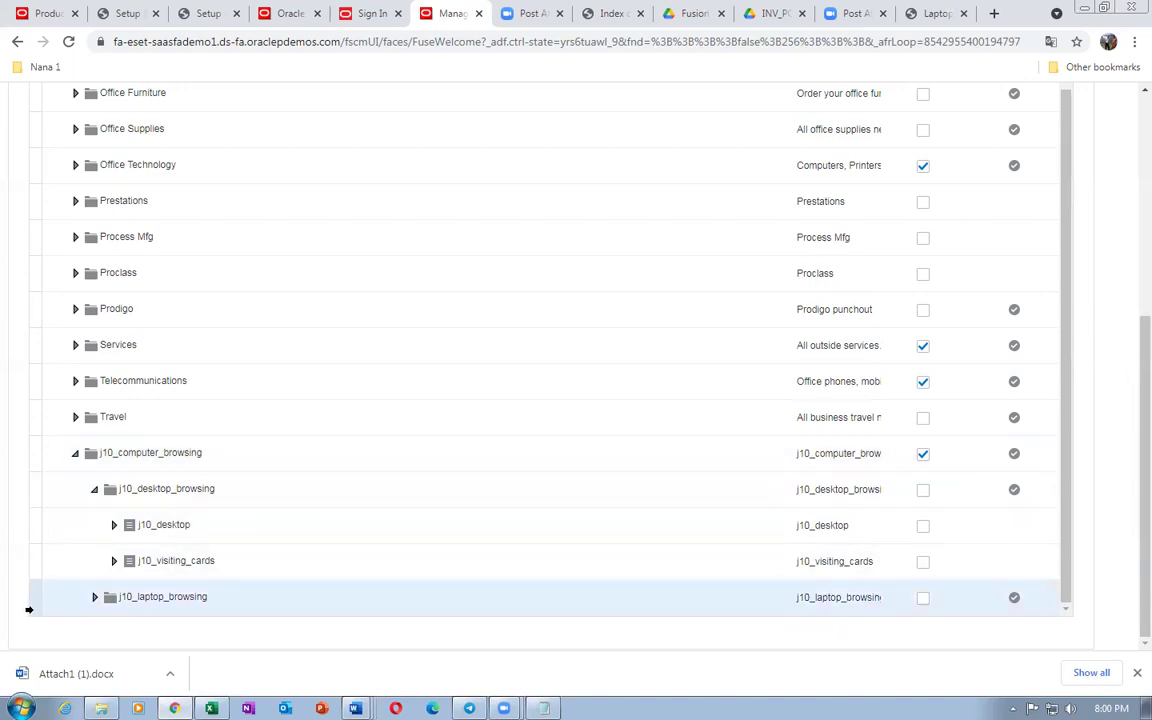
pyautogui.click(92, 604)
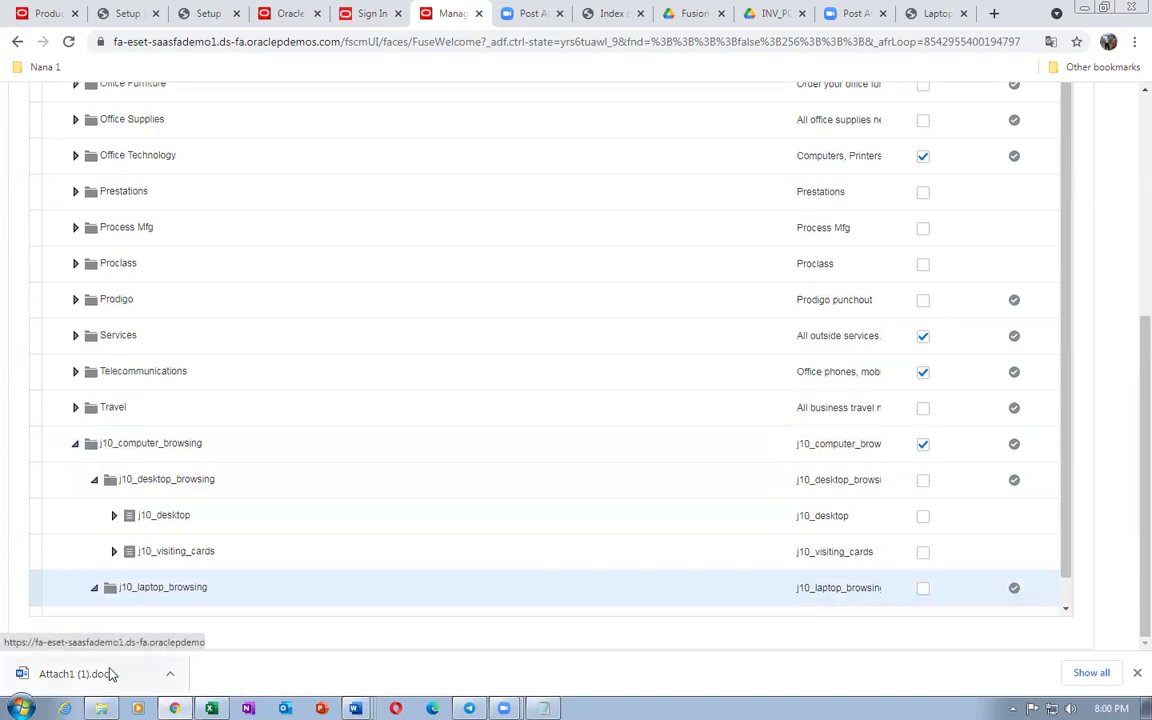
pyautogui.click(35, 441)
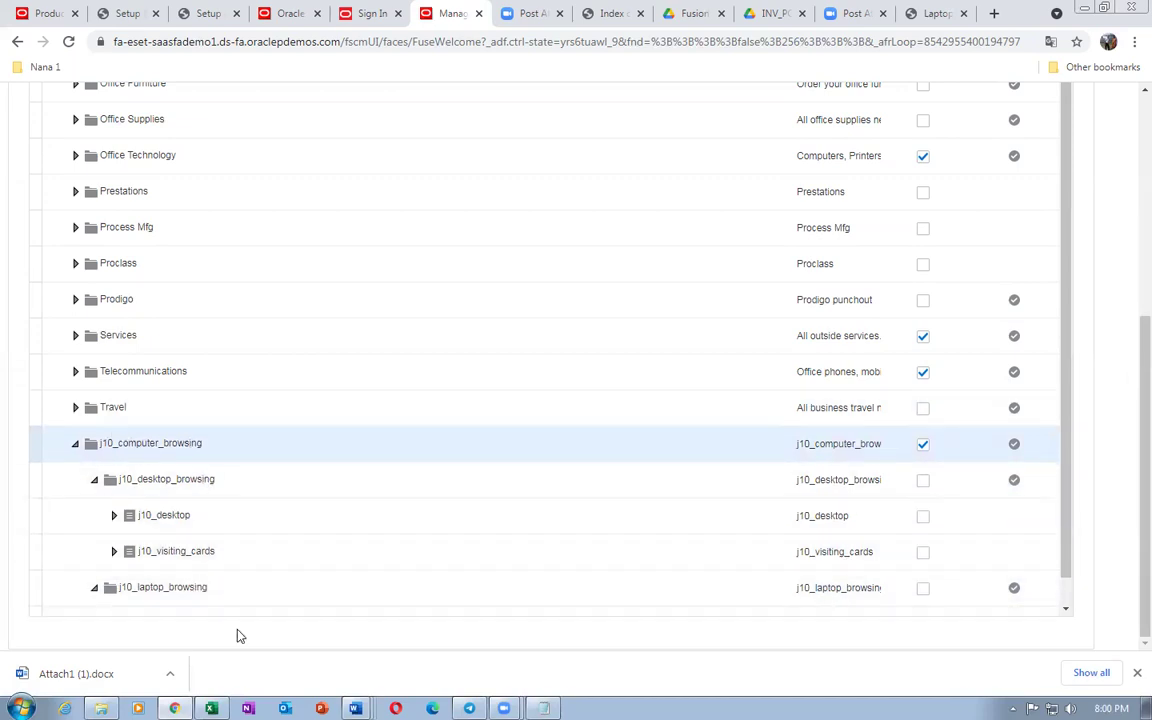
# Switch to the 65_Self_Service_Procurement_Process Word document, compare the Marketing Manager's and Sales Representative's item lists, and return to the hierarchy
pyautogui.moveTo(302, 690)
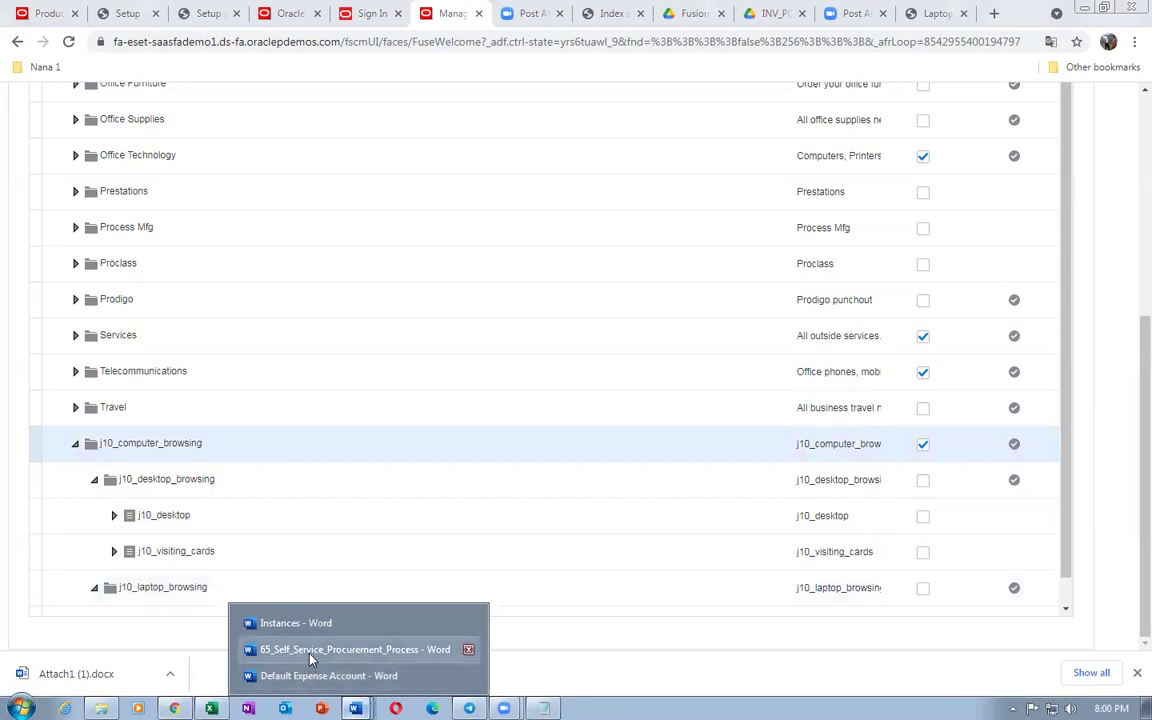
pyautogui.click(311, 650)
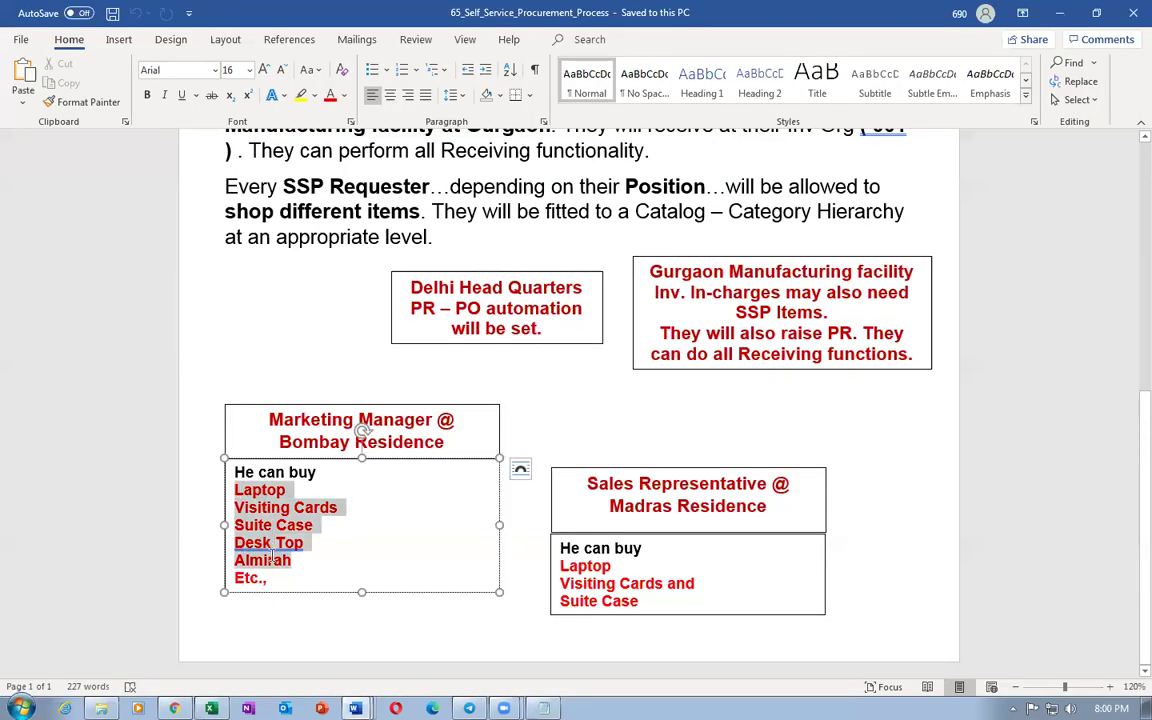
pyautogui.moveTo(271, 558); pyautogui.dragTo(272, 560)
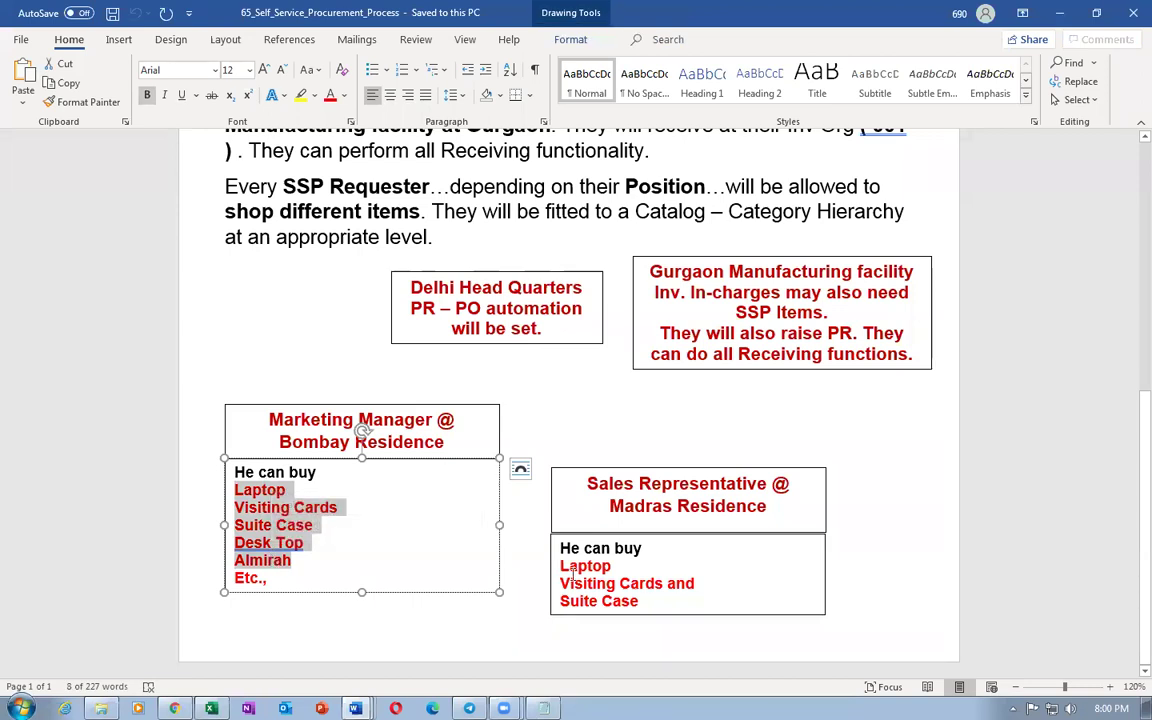
pyautogui.moveTo(571, 567); pyautogui.dragTo(640, 602)
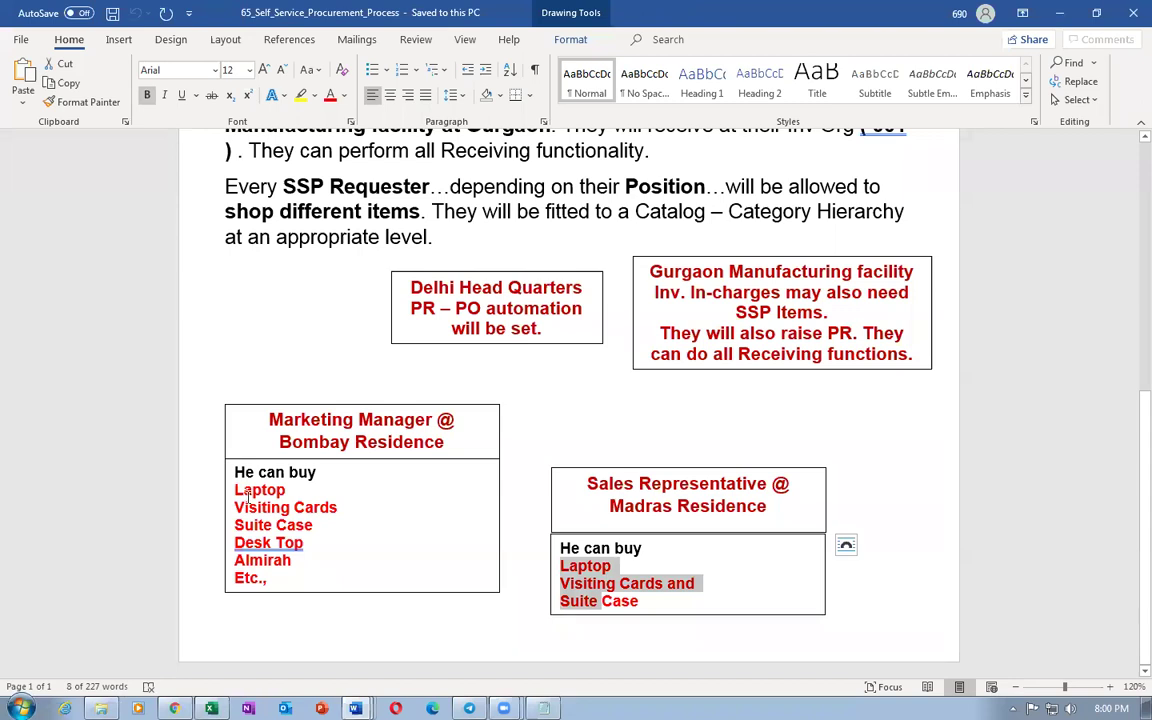
pyautogui.moveTo(248, 495); pyautogui.dragTo(270, 580)
pyautogui.hotkey('alt', 'Tab')
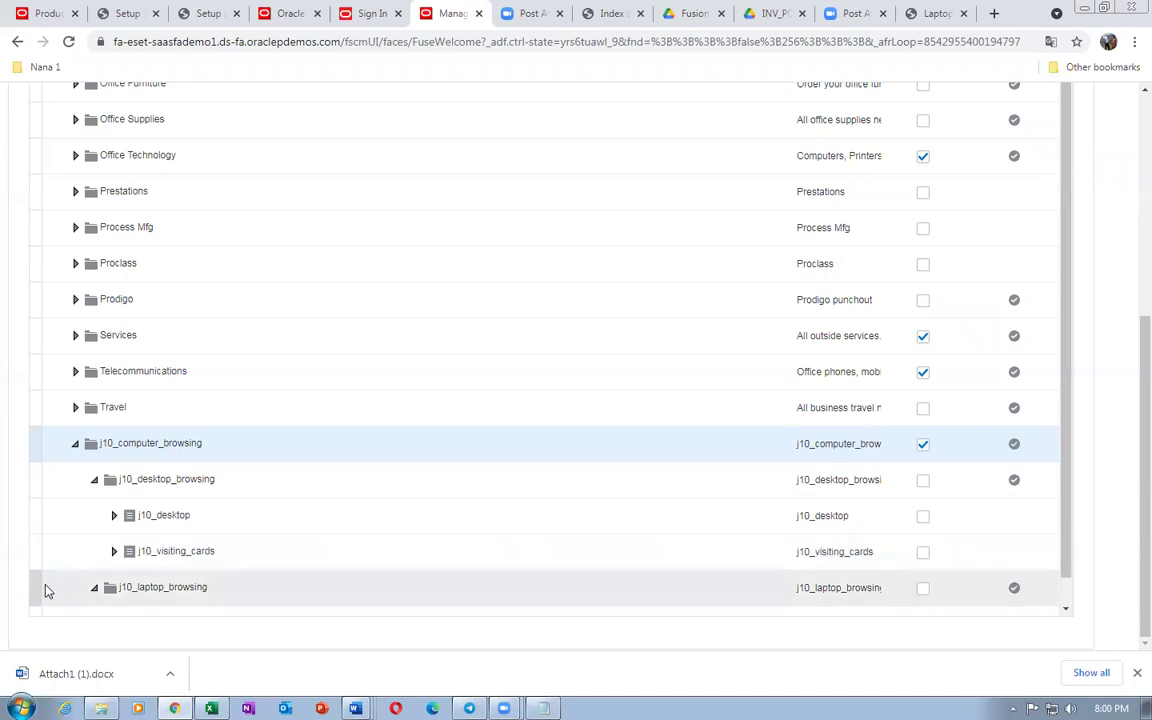
# Insert the j10_laptop item category under j10_laptop_browsing and finish the selection
pyautogui.click(40, 589)
pyautogui.click(92, 590)
pyautogui.click(96, 598)
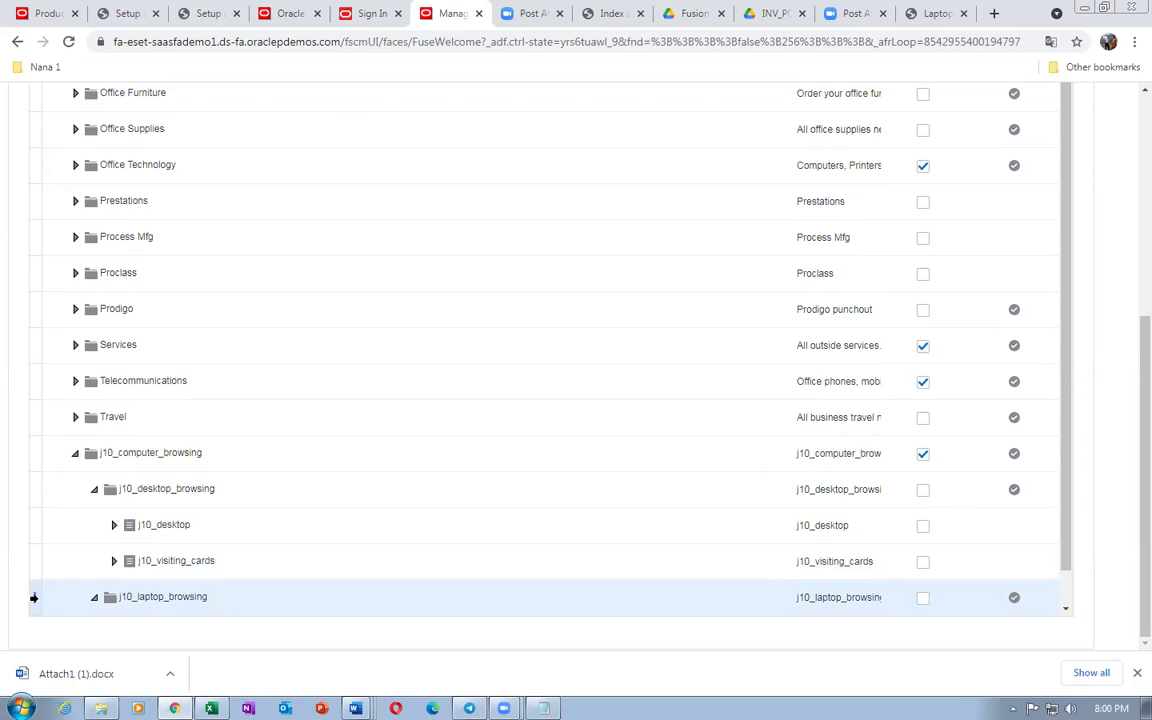
pyautogui.scroll(5, 634, 213)
pyautogui.click(596, 95)
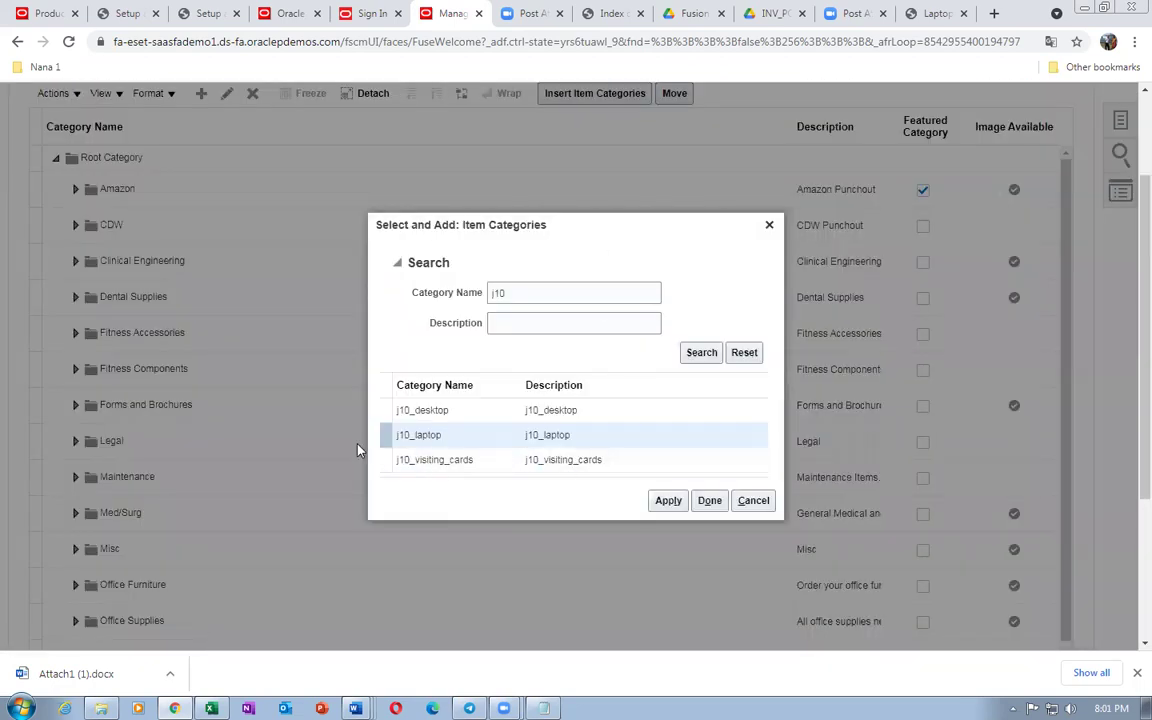
pyautogui.click(665, 501)
pyautogui.click(712, 503)
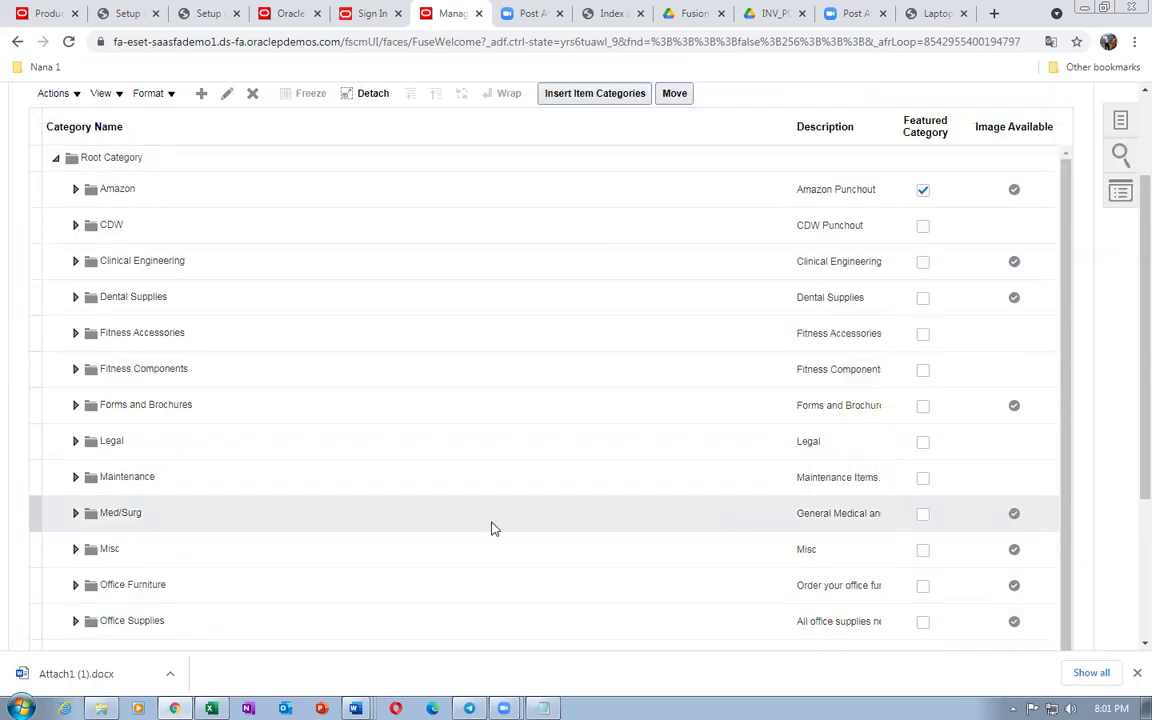
pyautogui.scroll(-1, 168, 600)
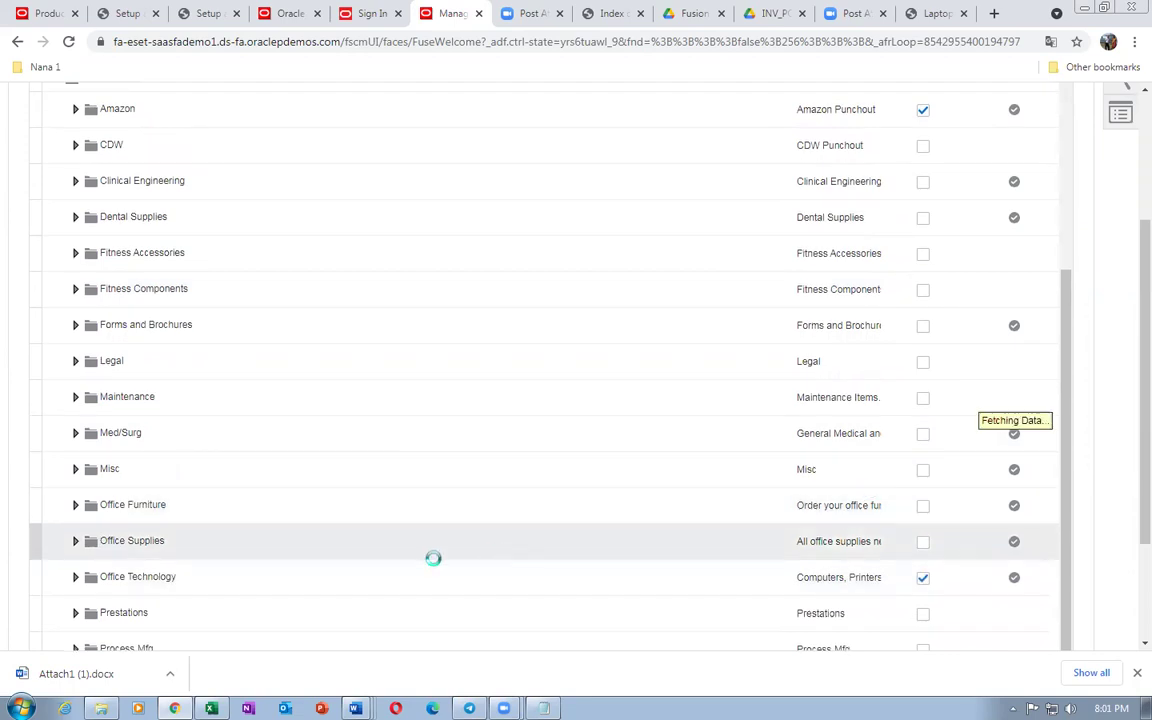
pyautogui.scroll(-3, 1036, 375)
pyautogui.scroll(-3, 1130, 383)
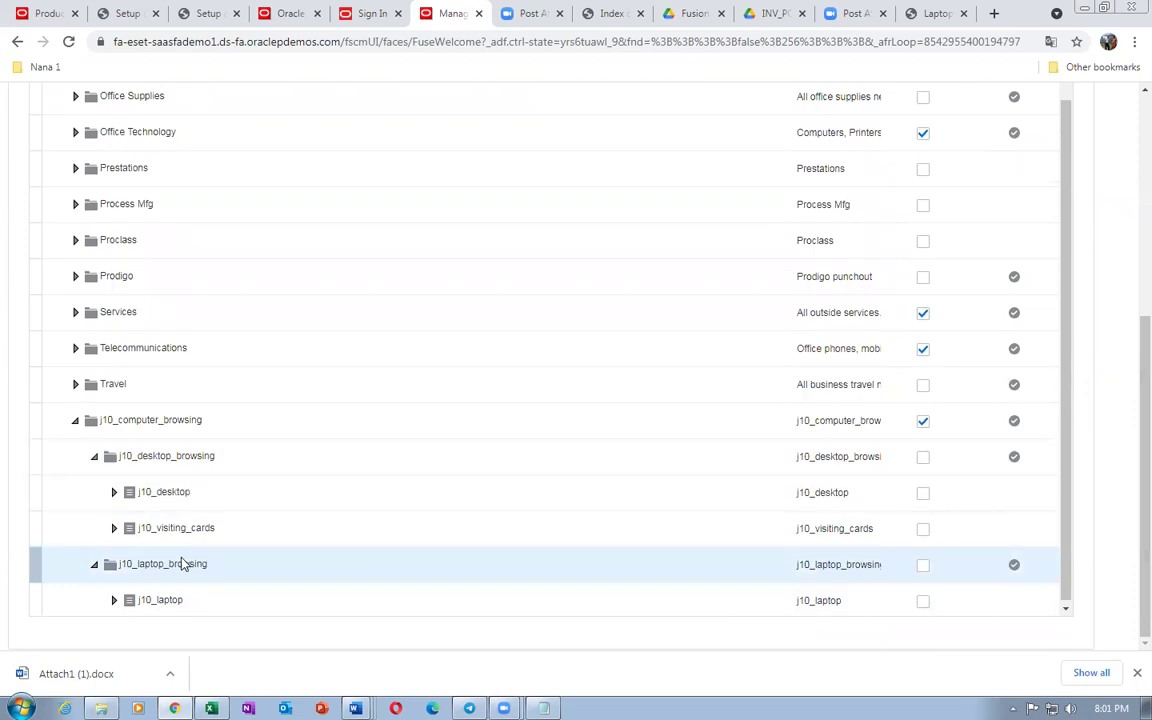
# Finish managing the catalog category hierarchy and reopen it from the catalog tasks
pyautogui.scroll(5, 1130, 413)
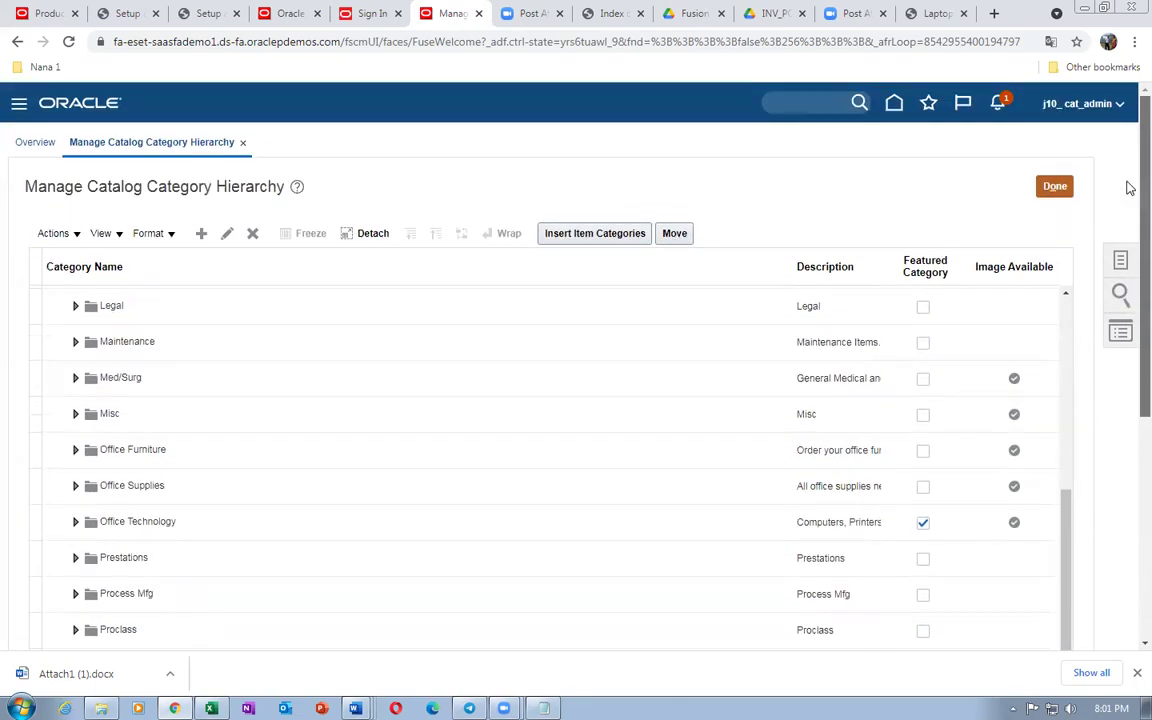
pyautogui.click(1054, 188)
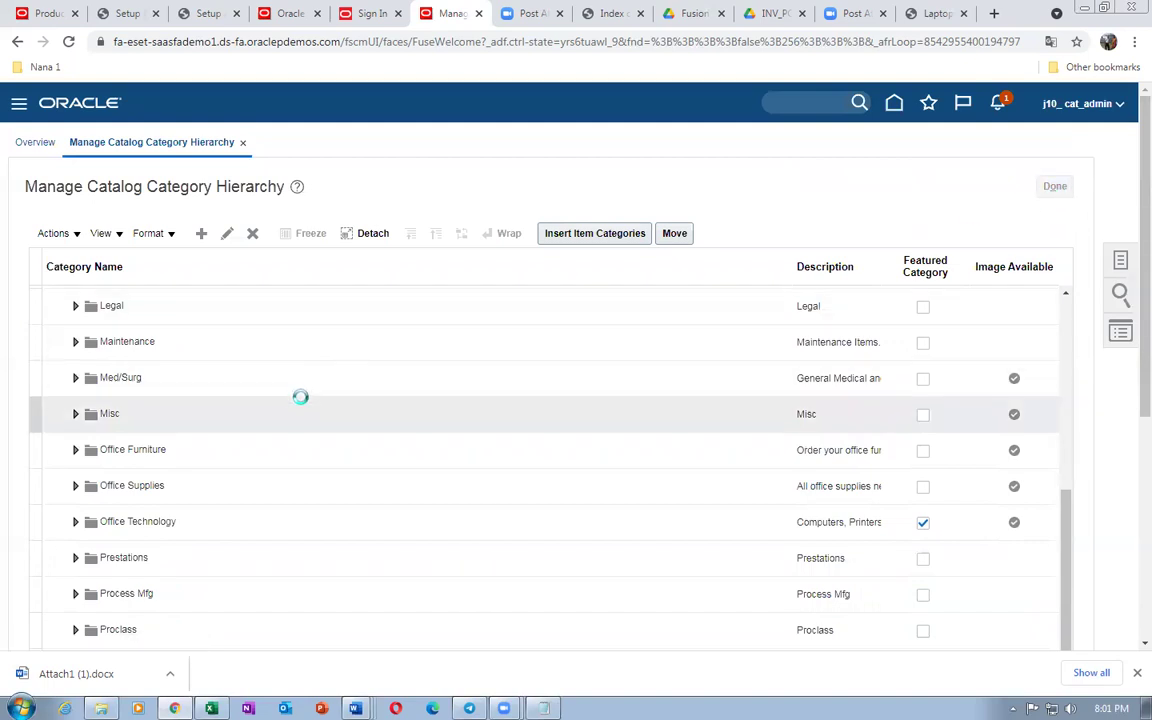
pyautogui.click(1119, 260)
pyautogui.click(1022, 184)
# Expand j10_computer_browsing with its desktop and laptop browsing subcategories to check the item categories assigned under each
pyautogui.scroll(-5, 419, 267)
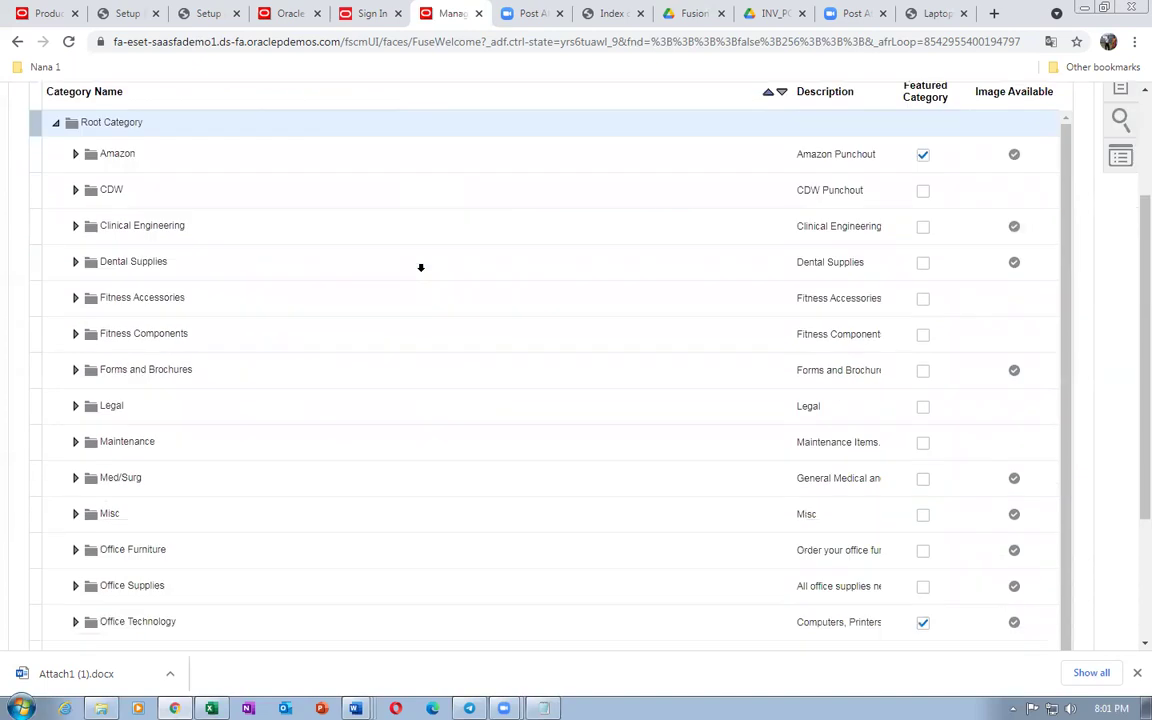
pyautogui.moveTo(1064, 450); pyautogui.dragTo(1080, 553)
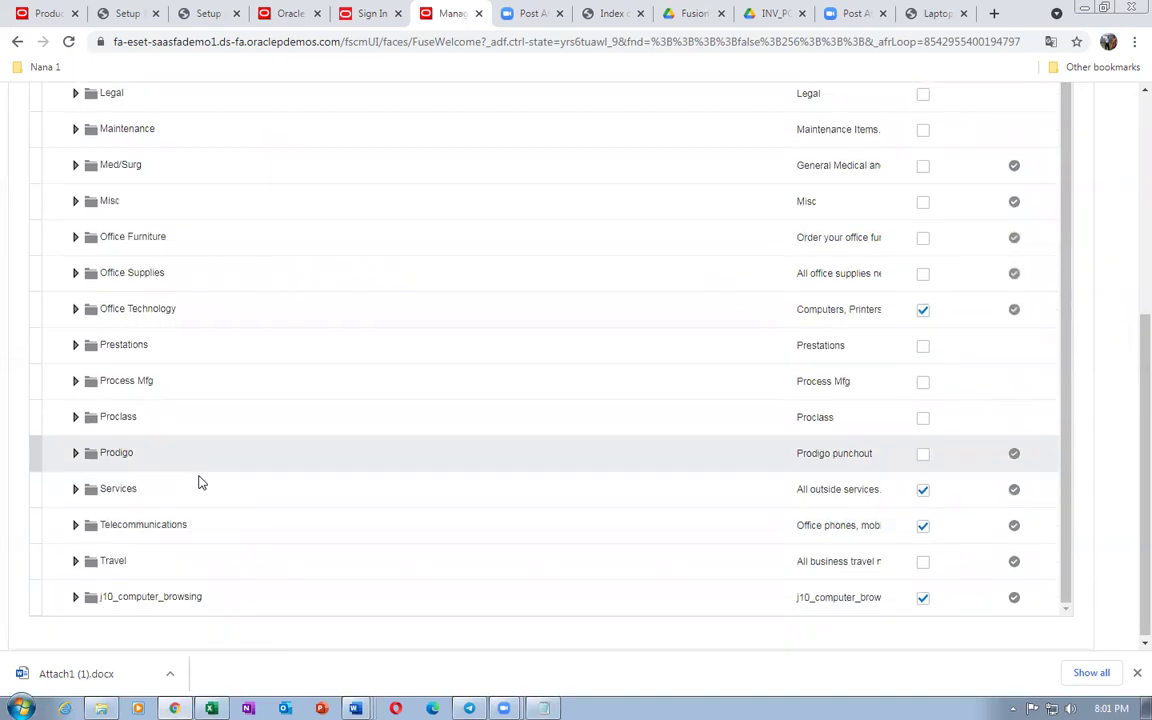
pyautogui.click(75, 598)
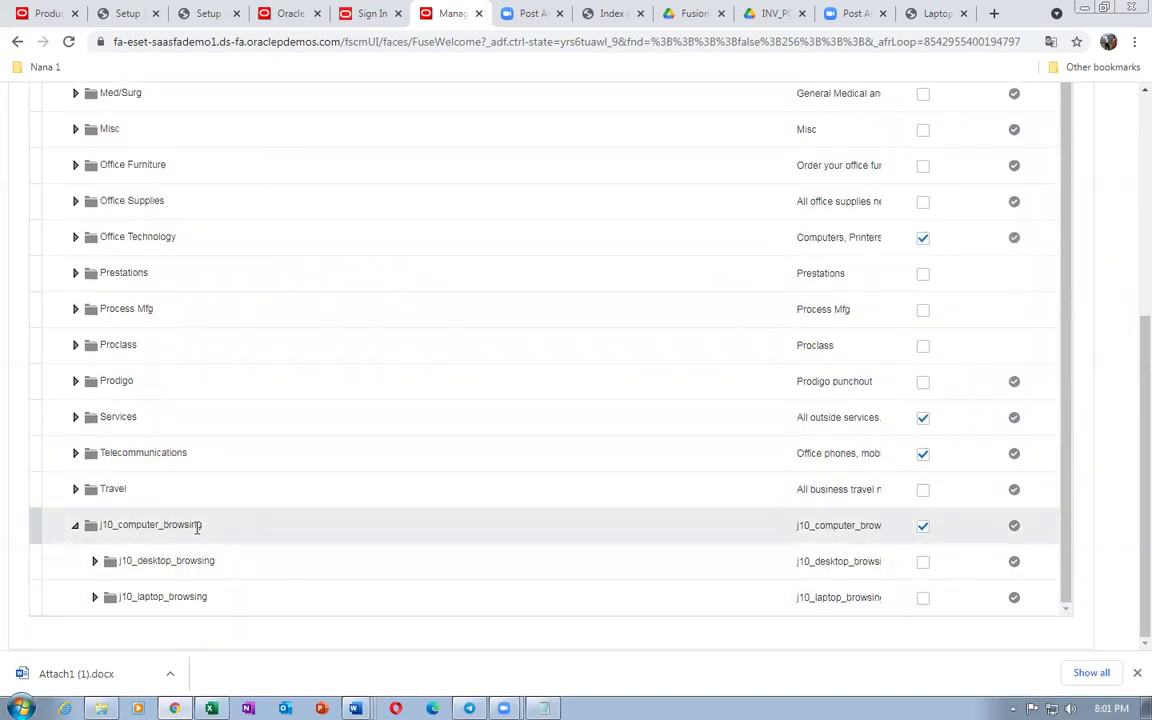
pyautogui.click(95, 561)
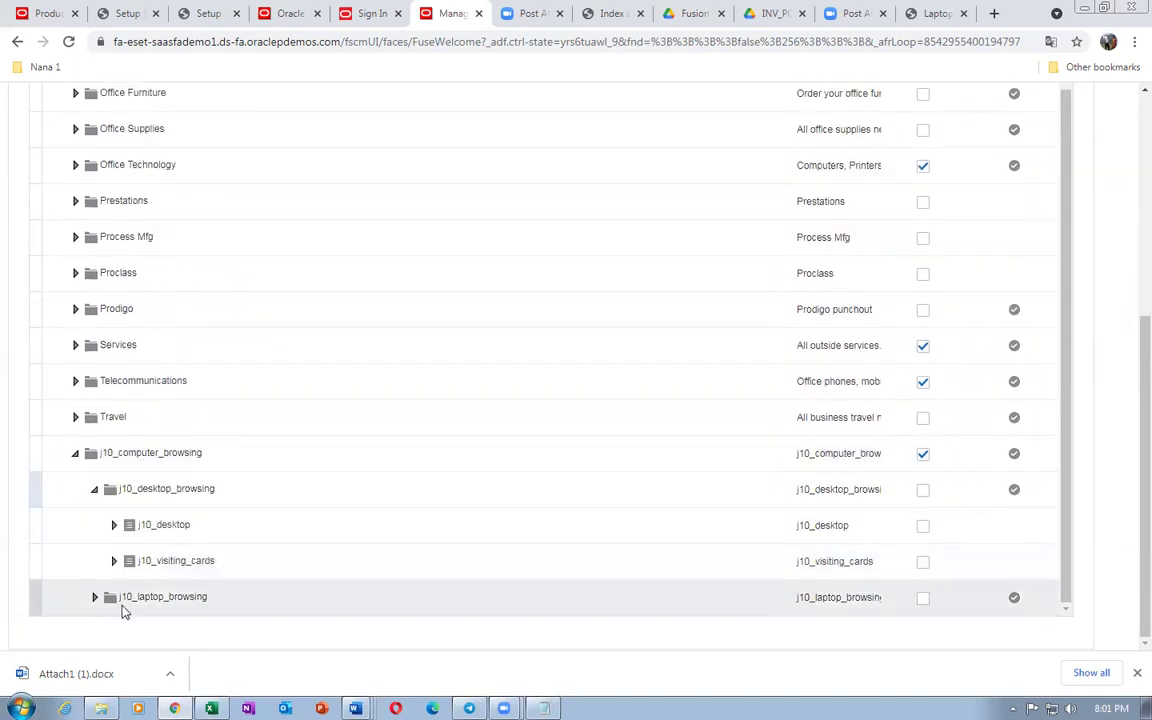
pyautogui.click(95, 605)
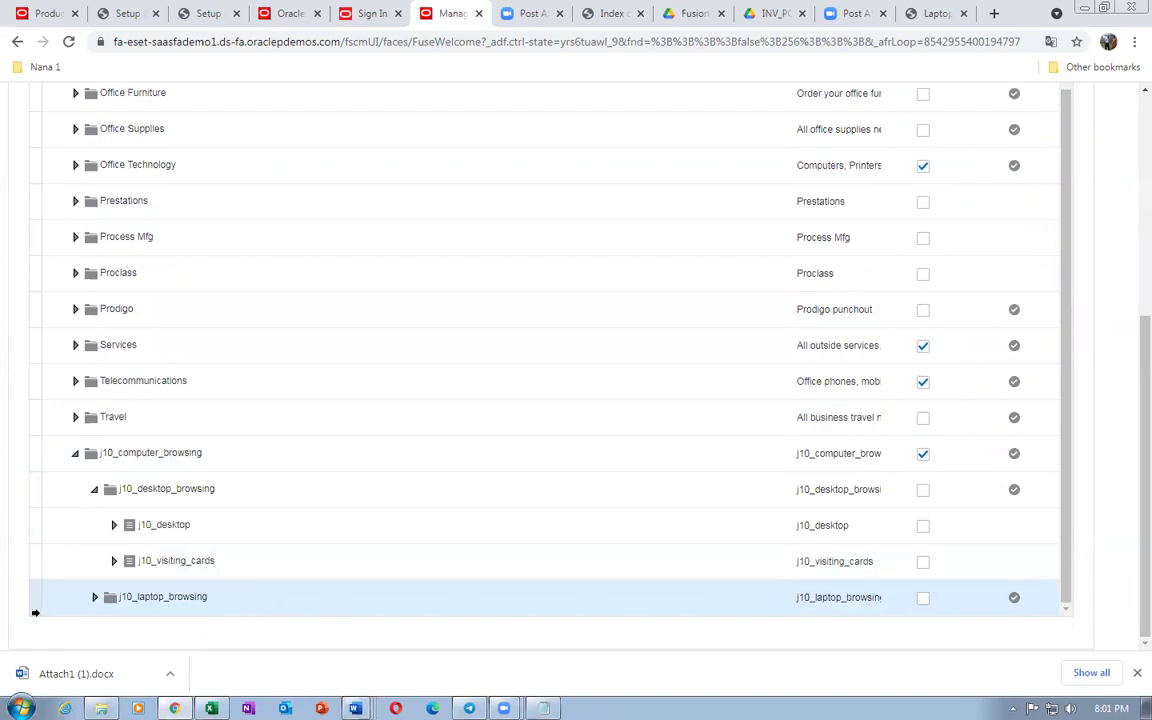
pyautogui.click(96, 598)
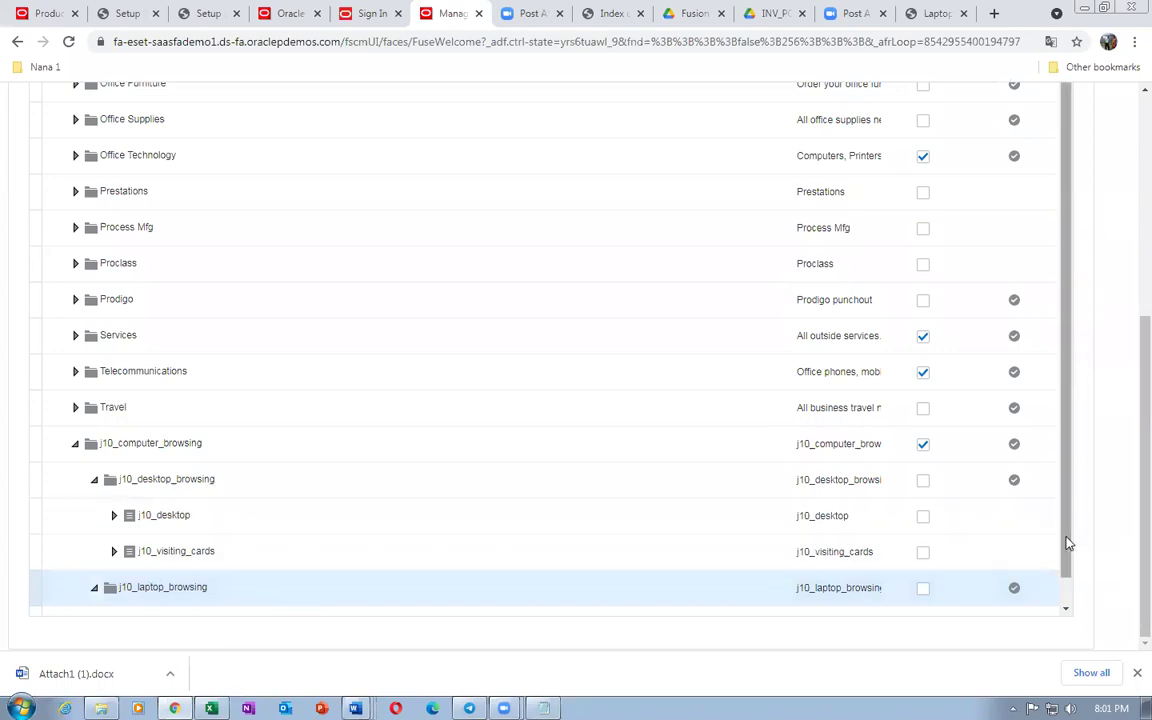
pyautogui.scroll(-1, 1070, 543)
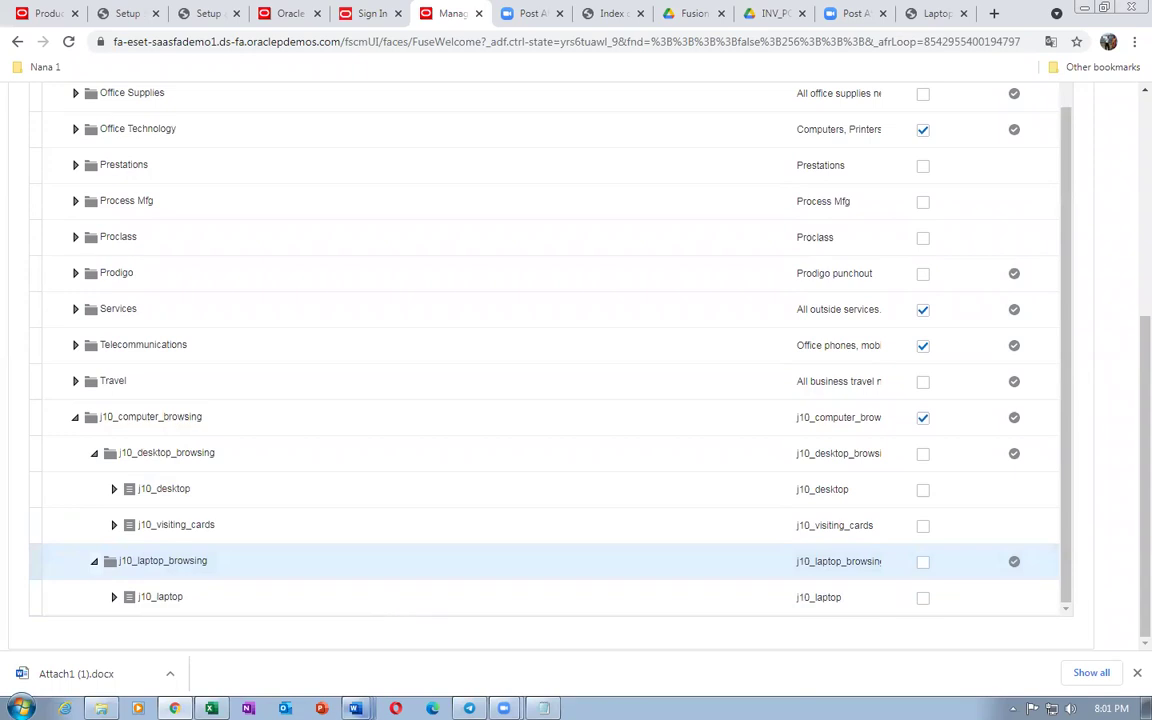
# Switch to the 65_Self_Service_Procurement_Process Word document and review the Marketing Manager's purchasable items and the Sales Representative box
pyautogui.moveTo(355, 708)
pyautogui.click(340, 651)
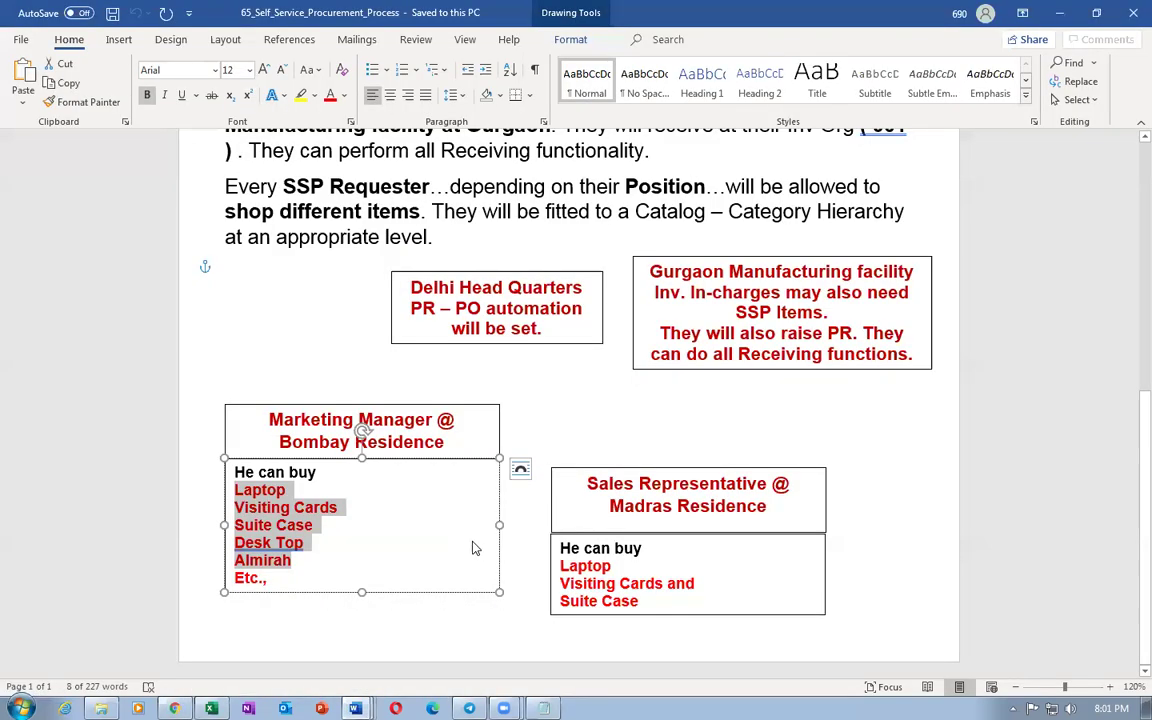
pyautogui.click(415, 524)
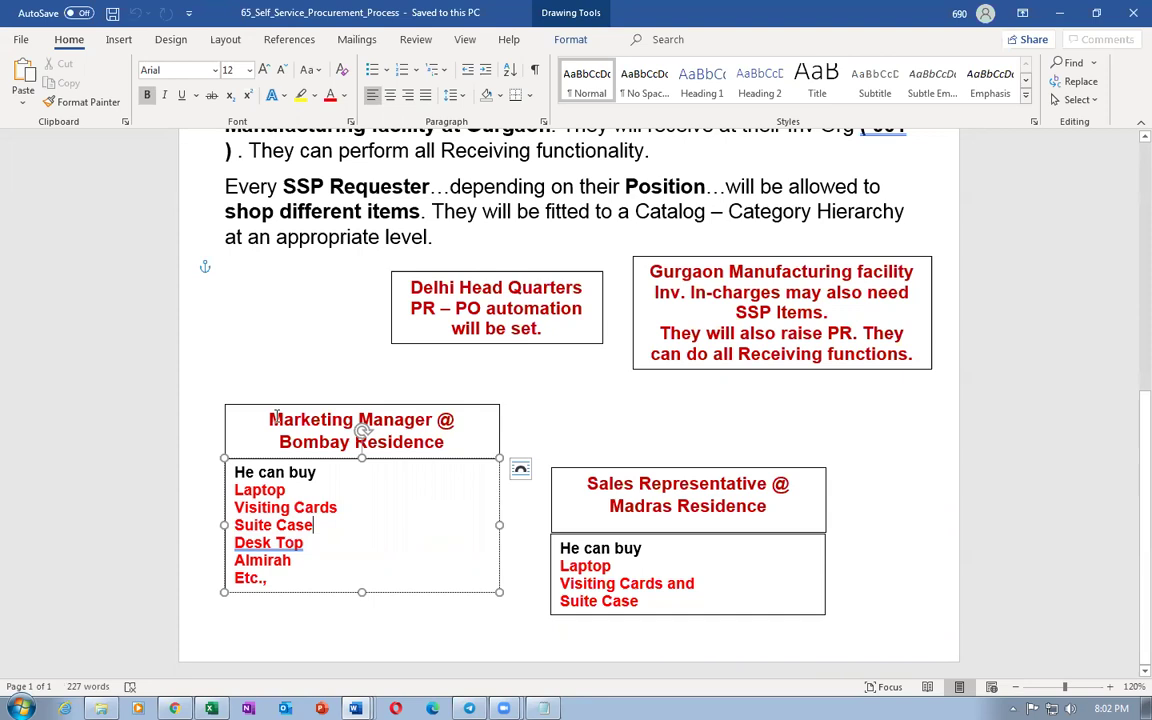
pyautogui.click(250, 490)
pyautogui.click(264, 524)
pyautogui.moveTo(681, 486); pyautogui.dragTo(688, 507)
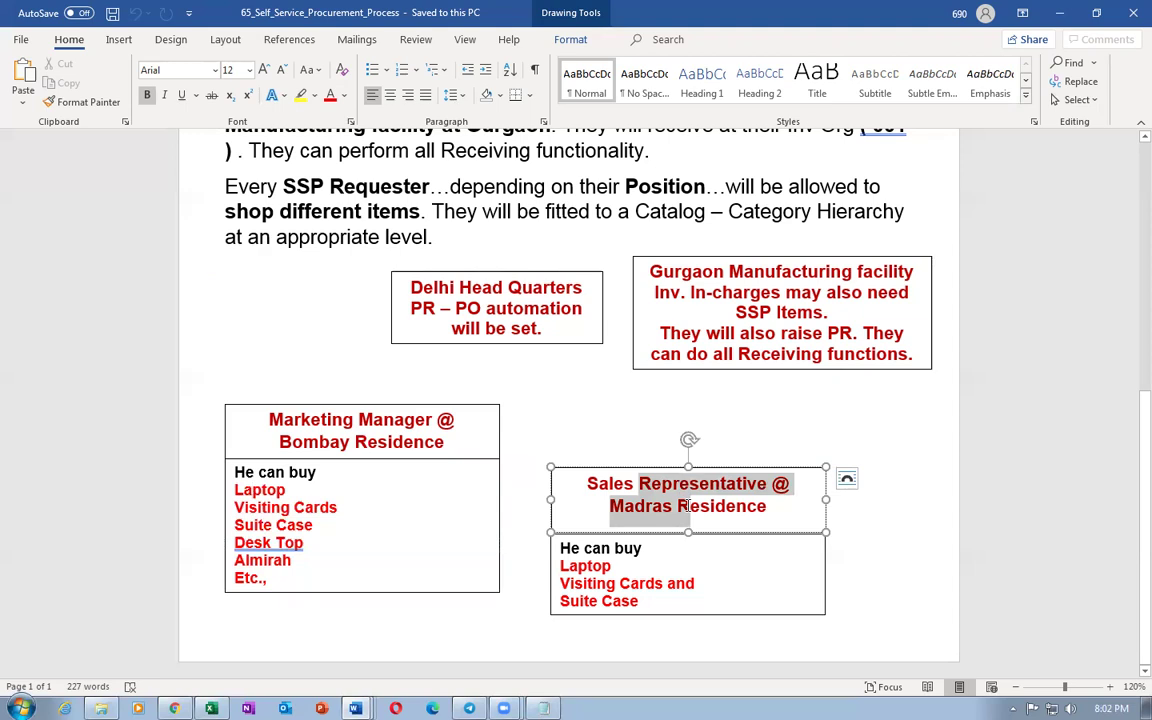
pyautogui.moveTo(688, 507); pyautogui.dragTo(708, 508)
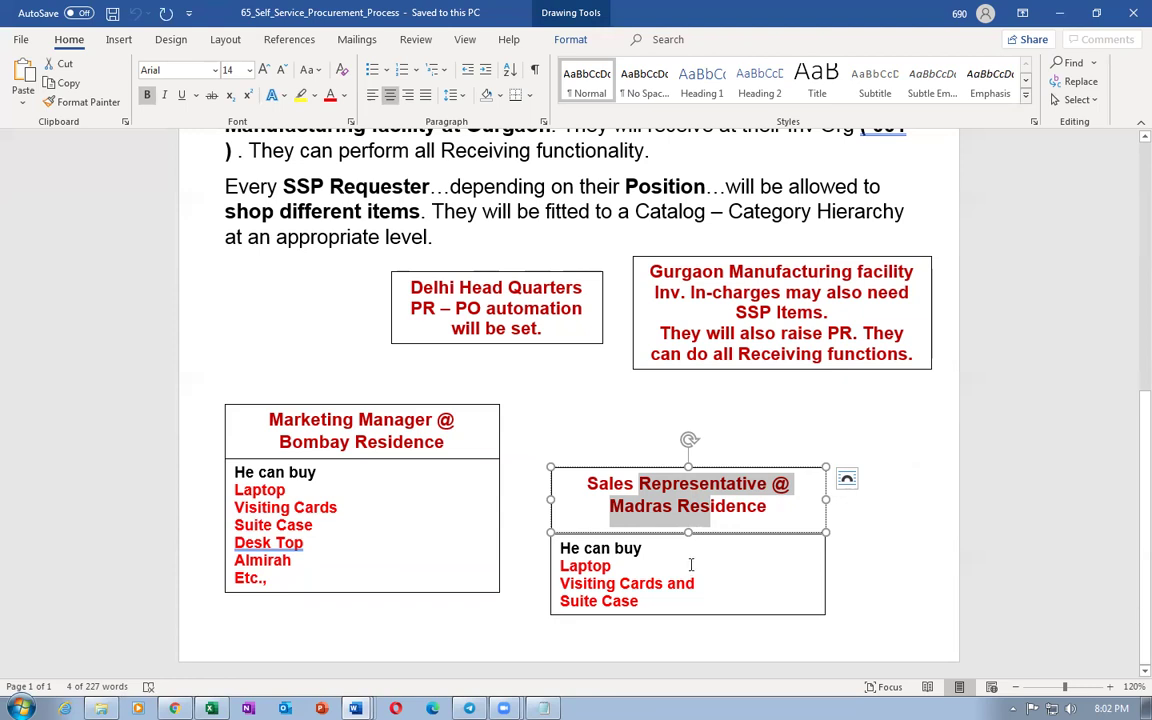
# Switch to the catalog category hierarchy in Chrome and check the j10_computer_browsing and j10_laptop_browsing levels with their item categories
pyautogui.hotkey('alt', 'Tab')
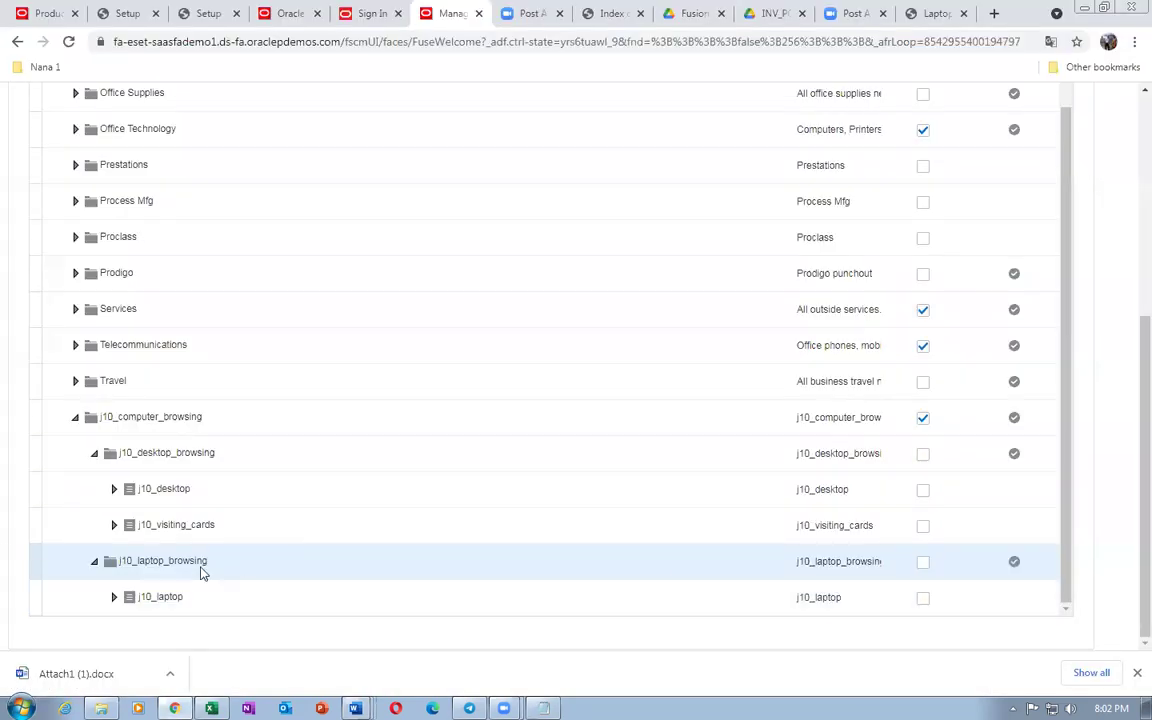
pyautogui.click(38, 417)
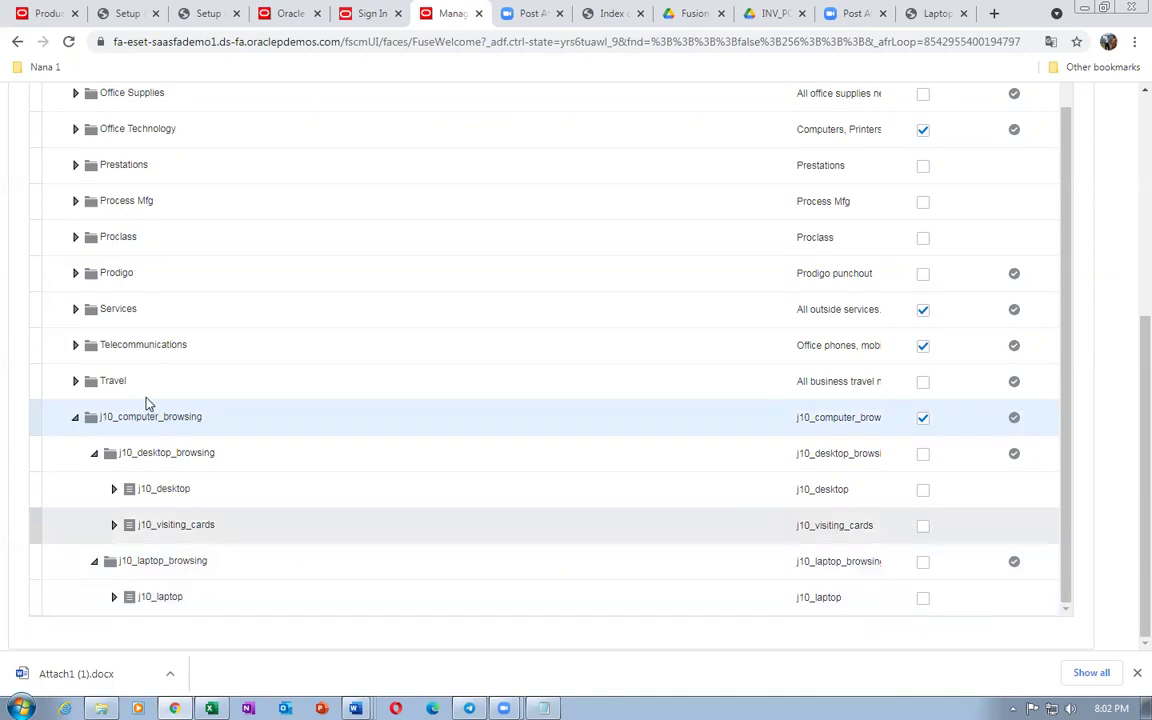
pyautogui.click(30, 555)
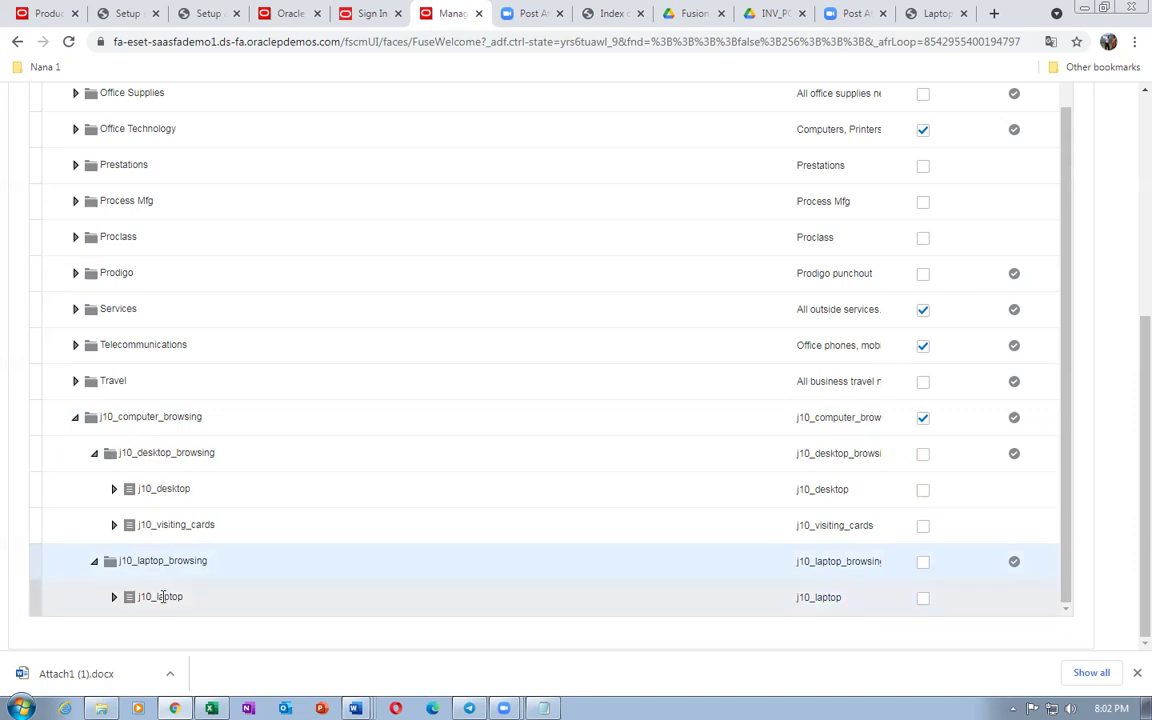
# Switch to the 65_Self_Service_Procurement_Process Word document and compare what the Marketing Manager and the Sales Representative can buy
pyautogui.hotkey('alt', 'Tab')
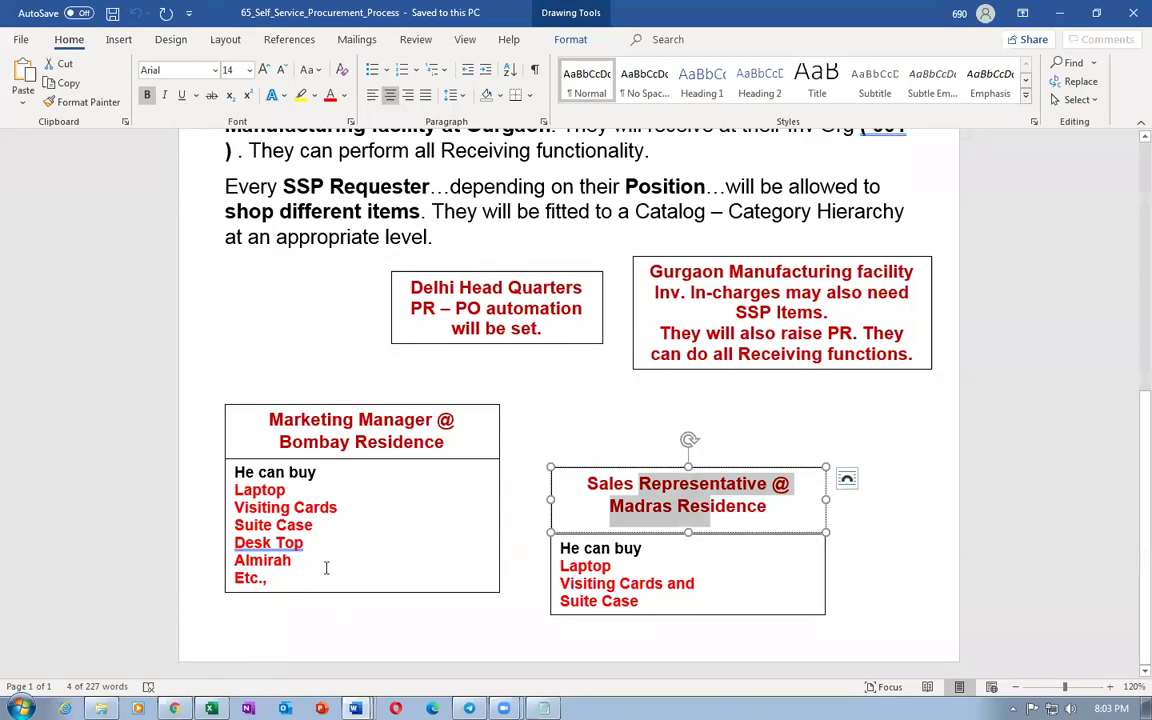
pyautogui.moveTo(248, 492); pyautogui.dragTo(253, 577)
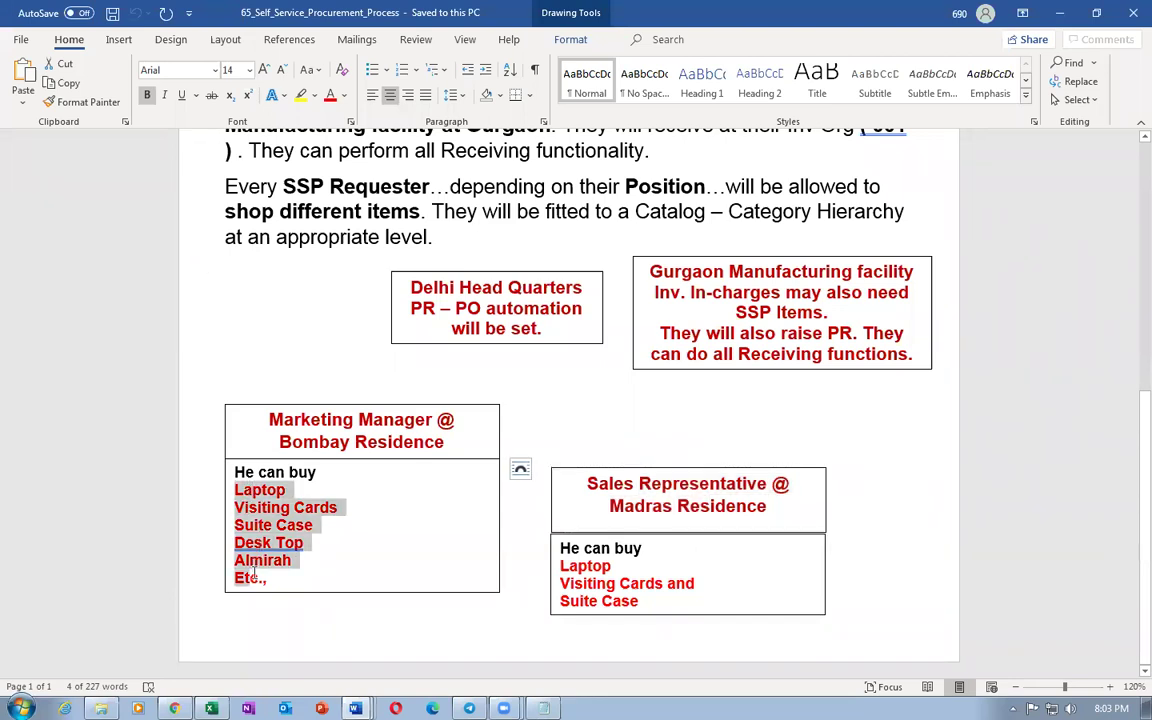
pyautogui.click(357, 507)
pyautogui.hotkey('alt', 'Tab')
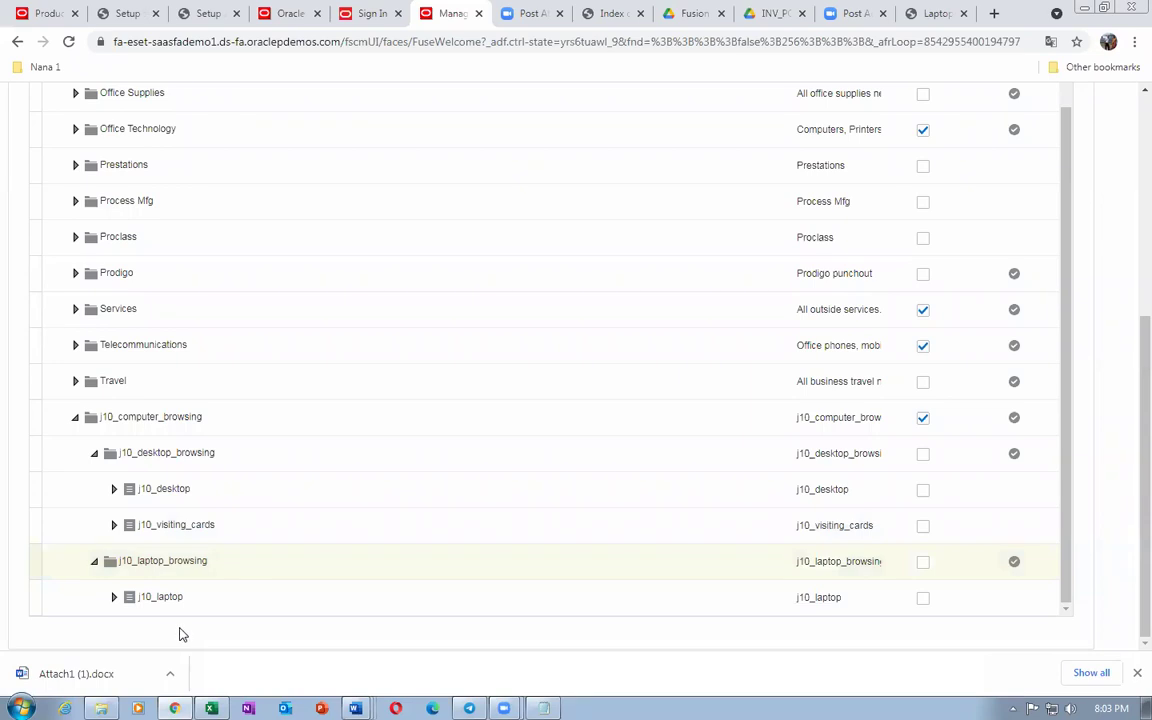
pyautogui.hotkey('alt', 'Tab')
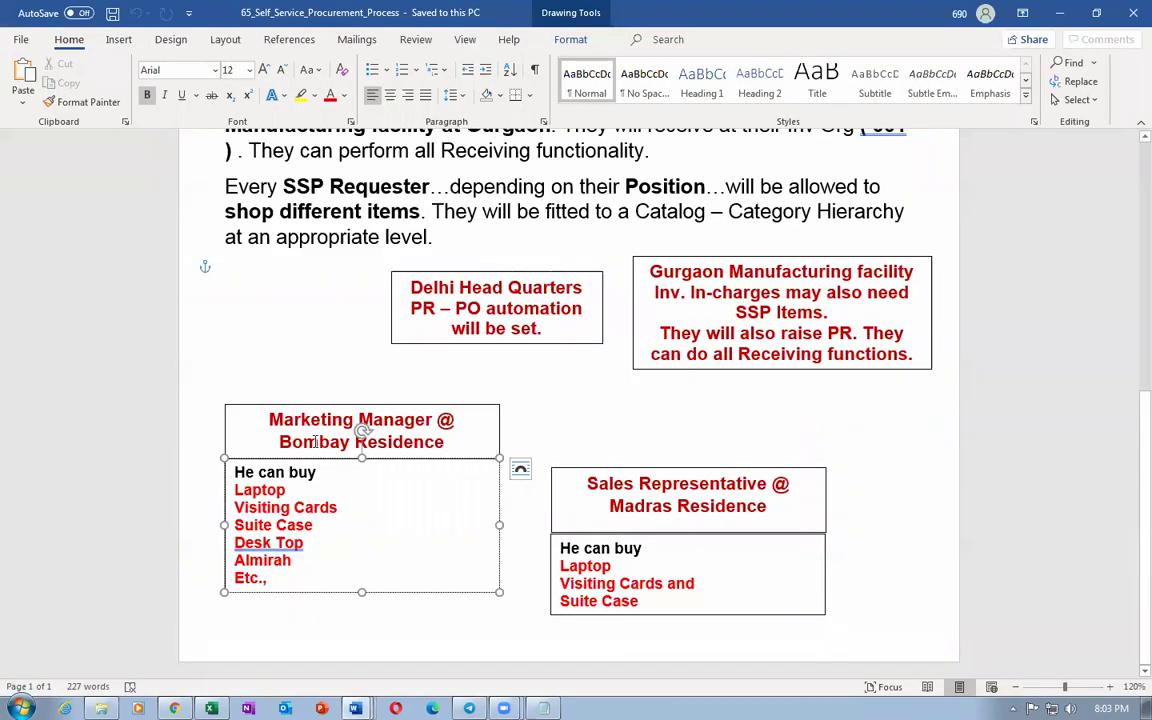
pyautogui.click(297, 415)
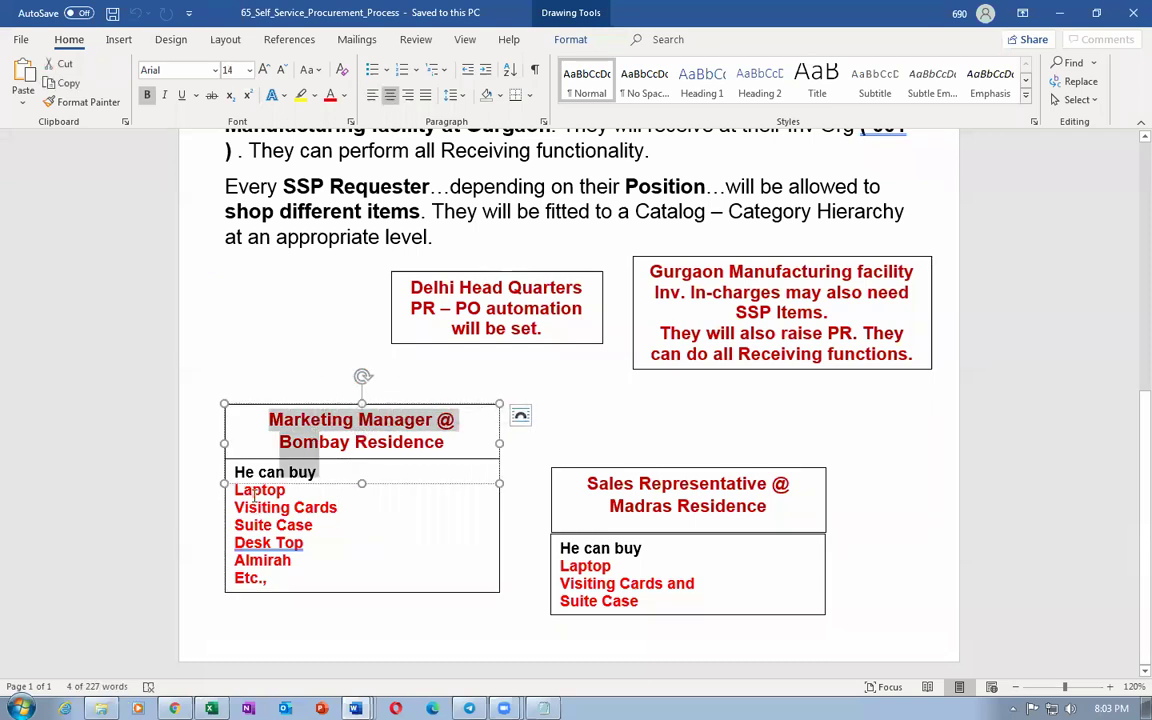
pyautogui.moveTo(234, 490); pyautogui.dragTo(260, 543)
pyautogui.moveTo(672, 483); pyautogui.dragTo(680, 505)
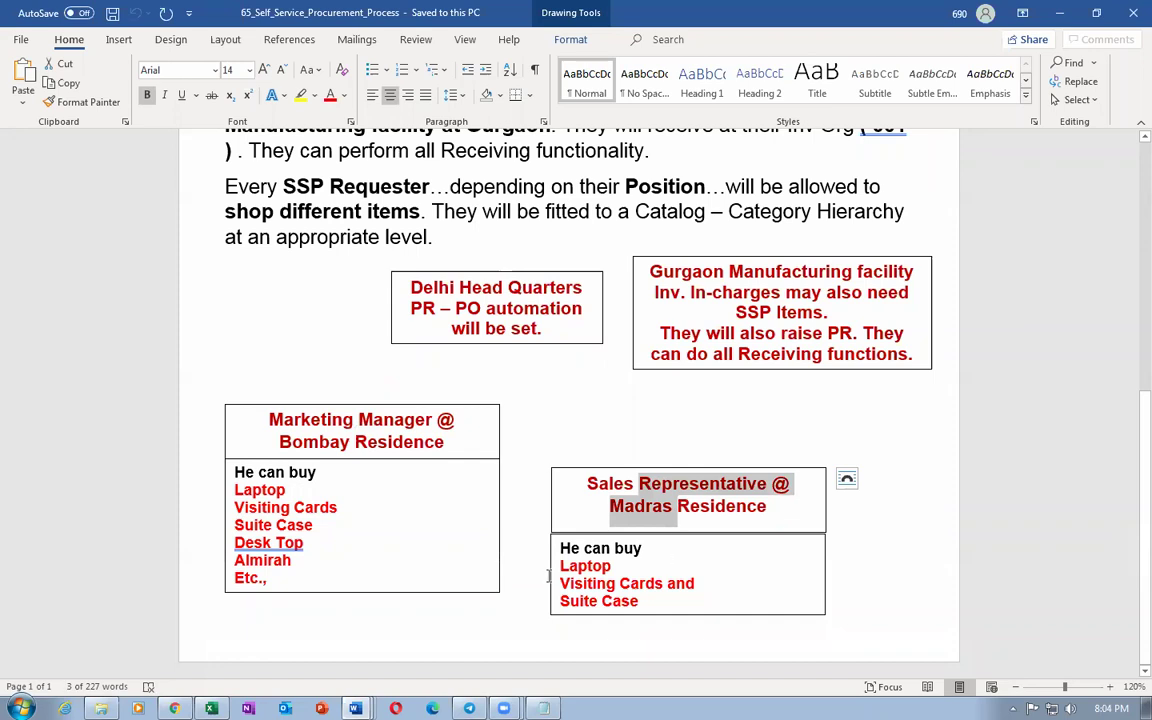
pyautogui.moveTo(560, 566); pyautogui.dragTo(600, 600)
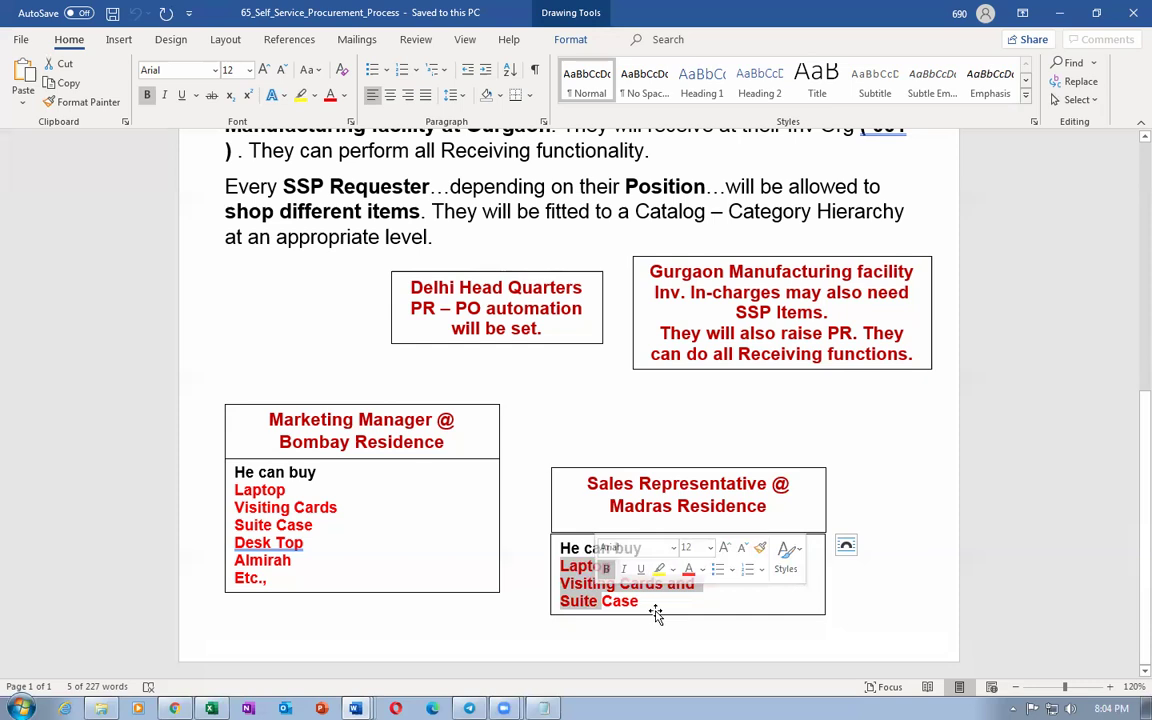
pyautogui.click(655, 605)
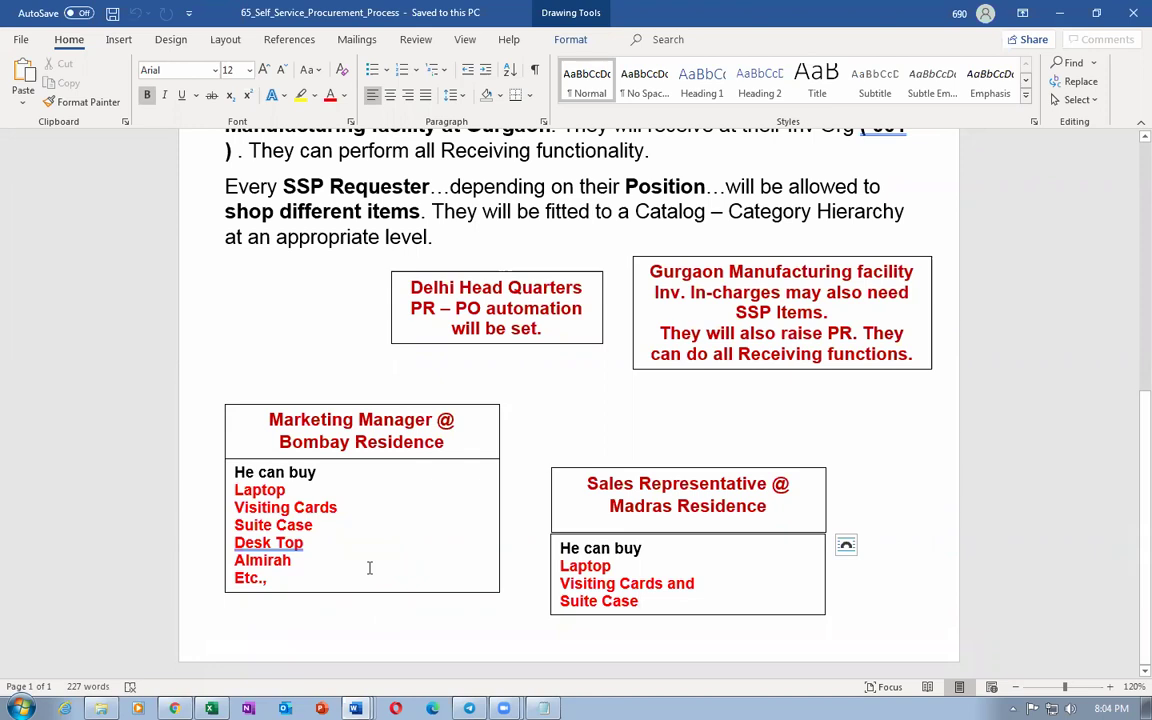
# Switch back to Chrome, mark j10_laptop_browsing as a featured category and finish managing the catalog category hierarchy
pyautogui.hotkey('alt', 'Tab')
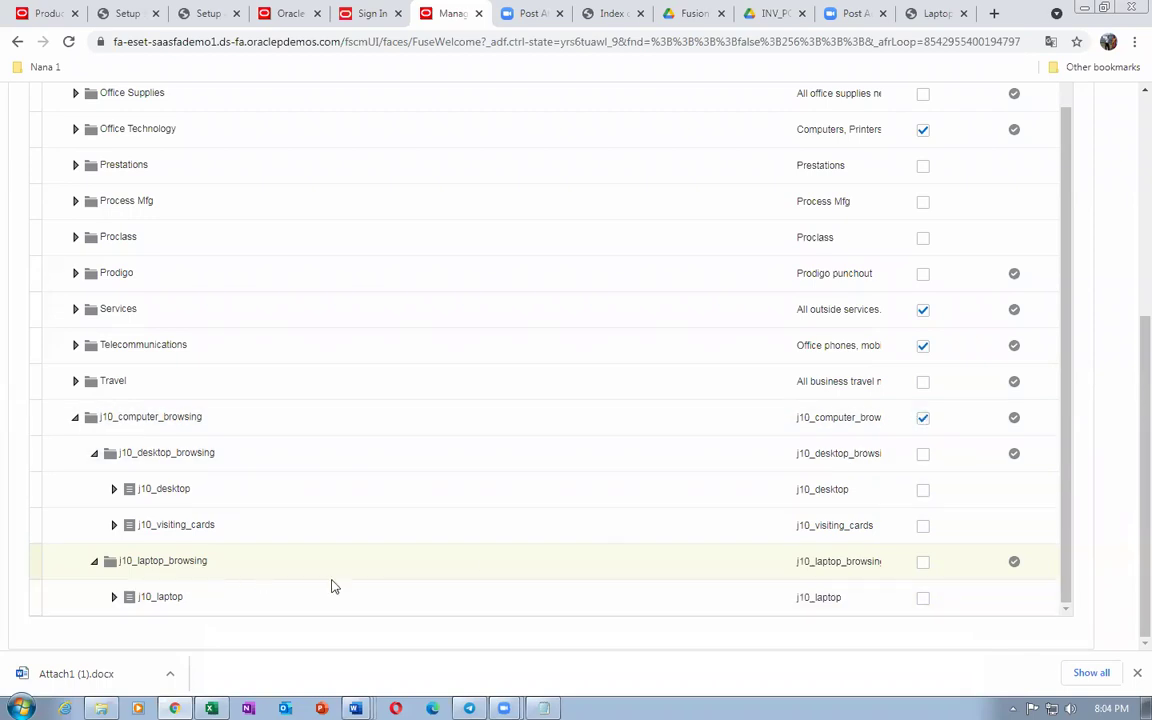
pyautogui.click(924, 564)
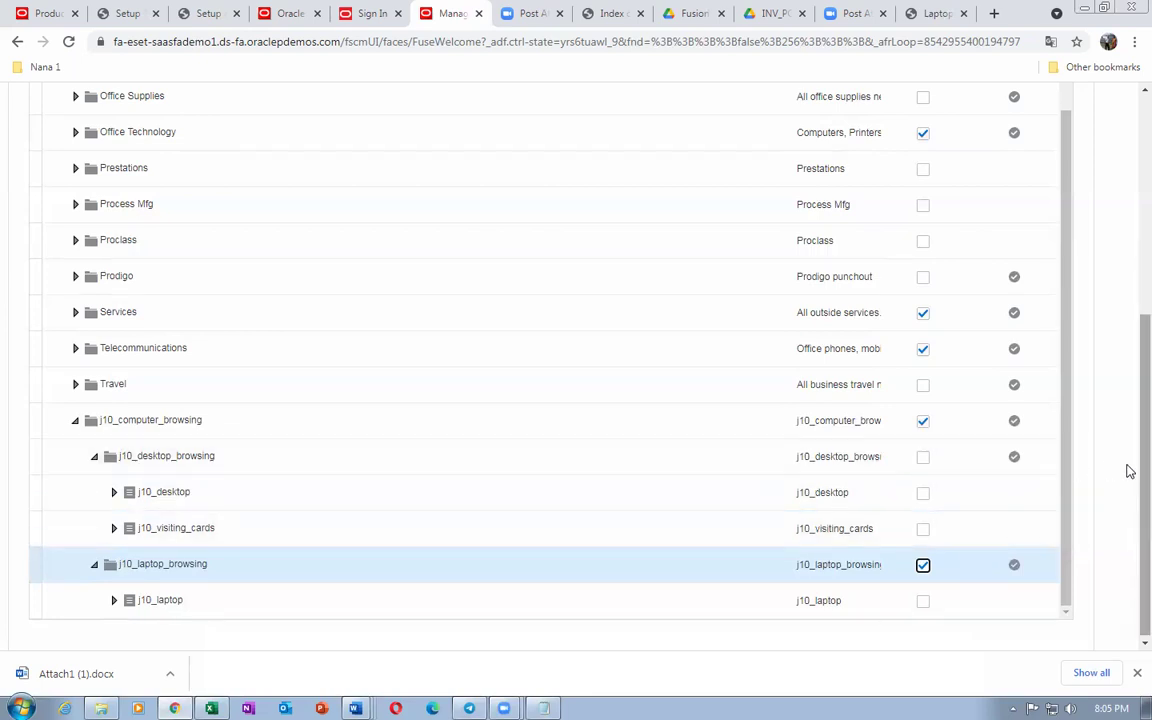
pyautogui.scroll(4, 1126, 401)
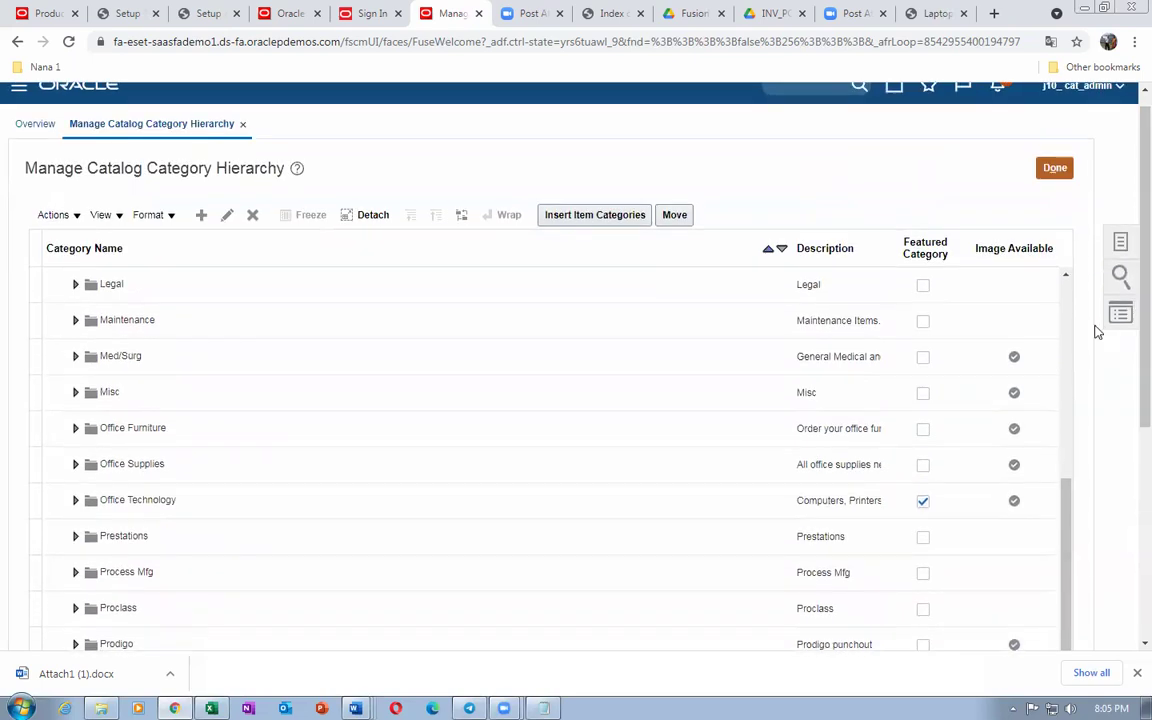
pyautogui.scroll(-1, 1130, 401)
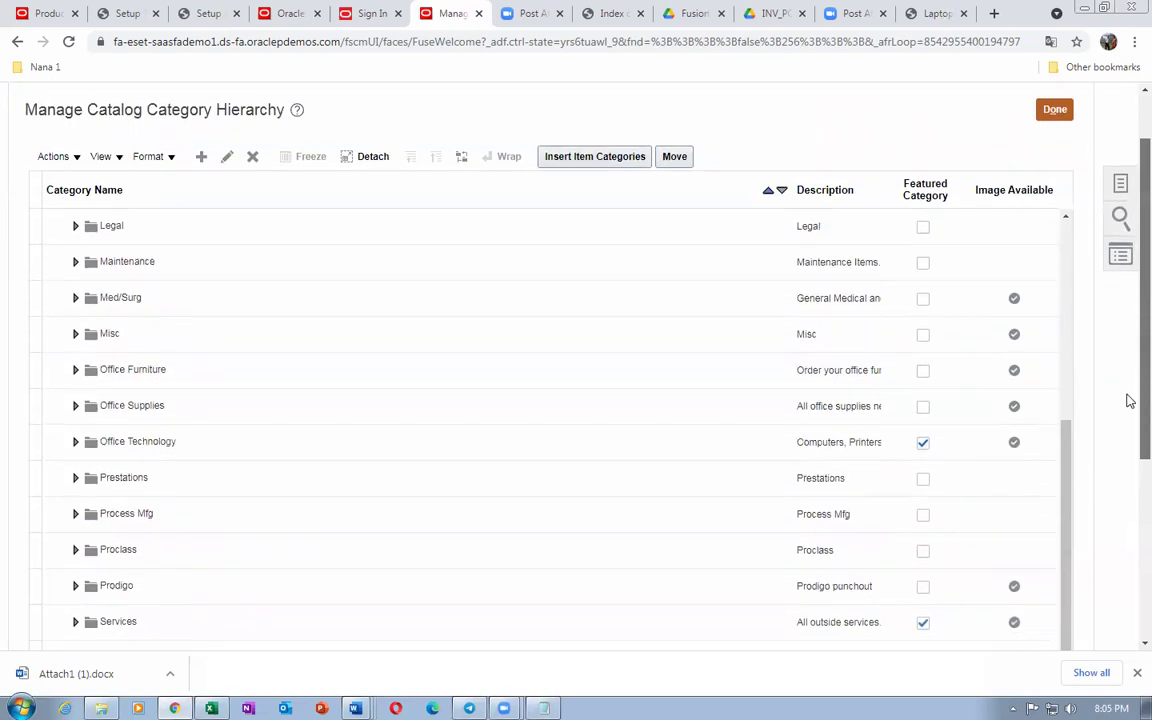
pyautogui.scroll(-4, 1130, 401)
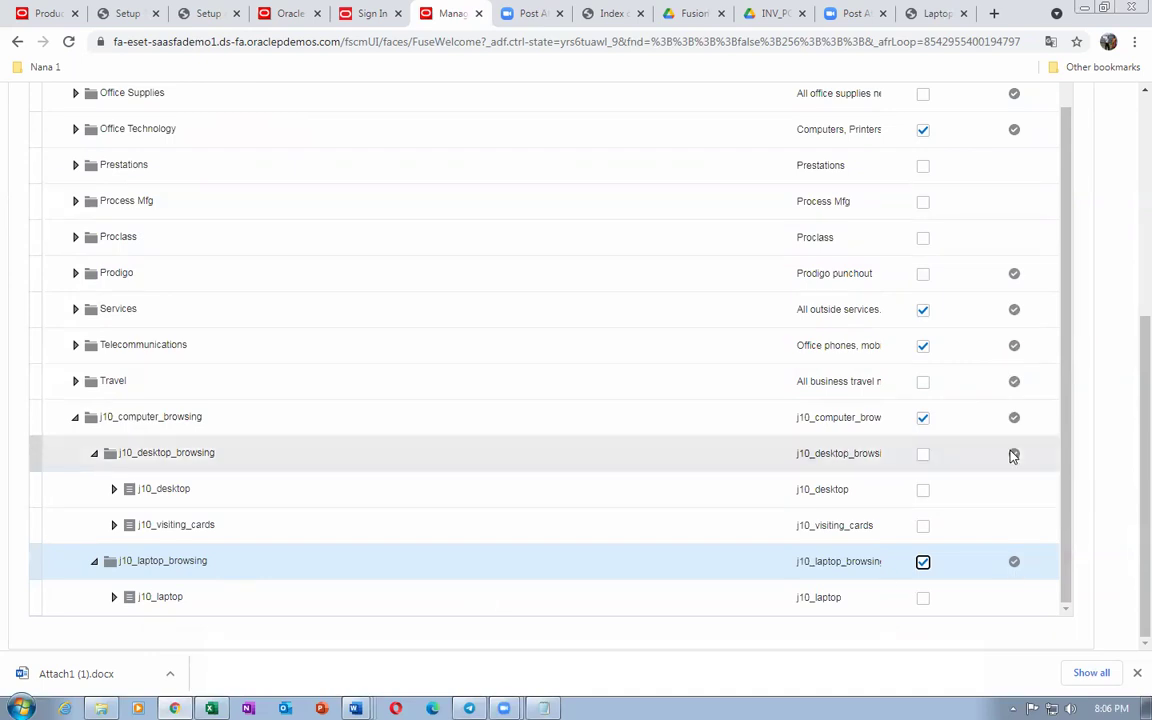
pyautogui.moveTo(1127, 473); pyautogui.dragTo(1128, 272)
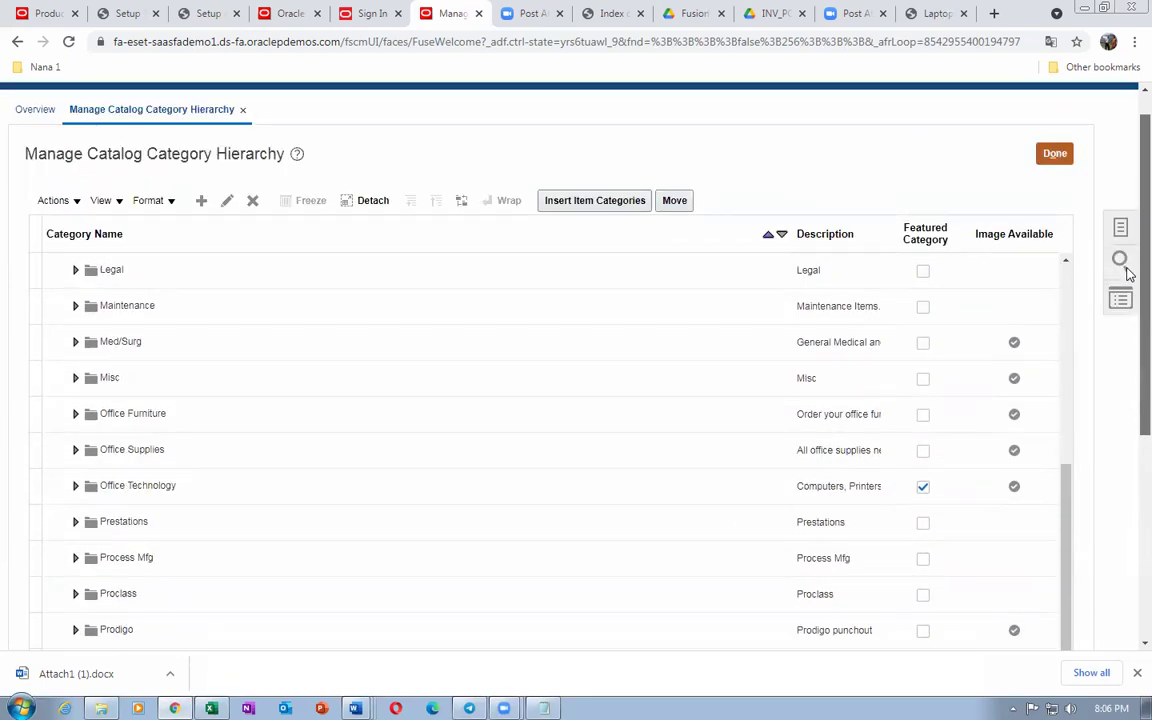
pyautogui.click(1057, 154)
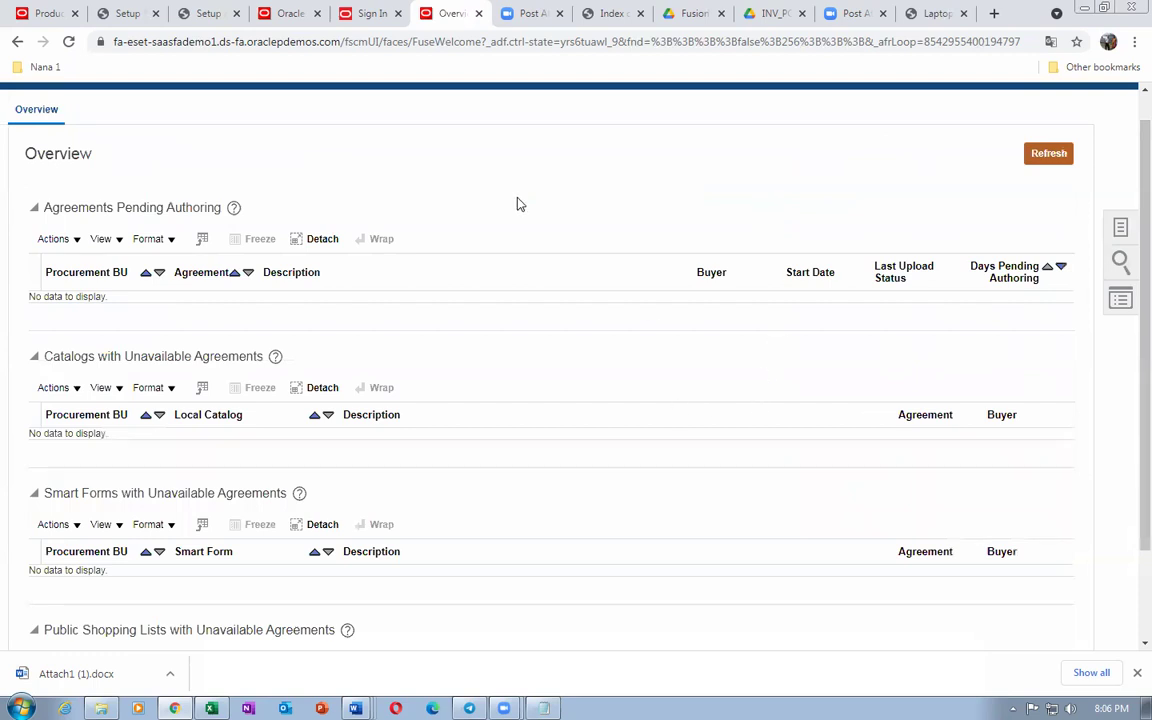
# Open Manage Catalogs from the catalog tasks, check the other catalog types available, and start a new local catalog
pyautogui.click(1122, 231)
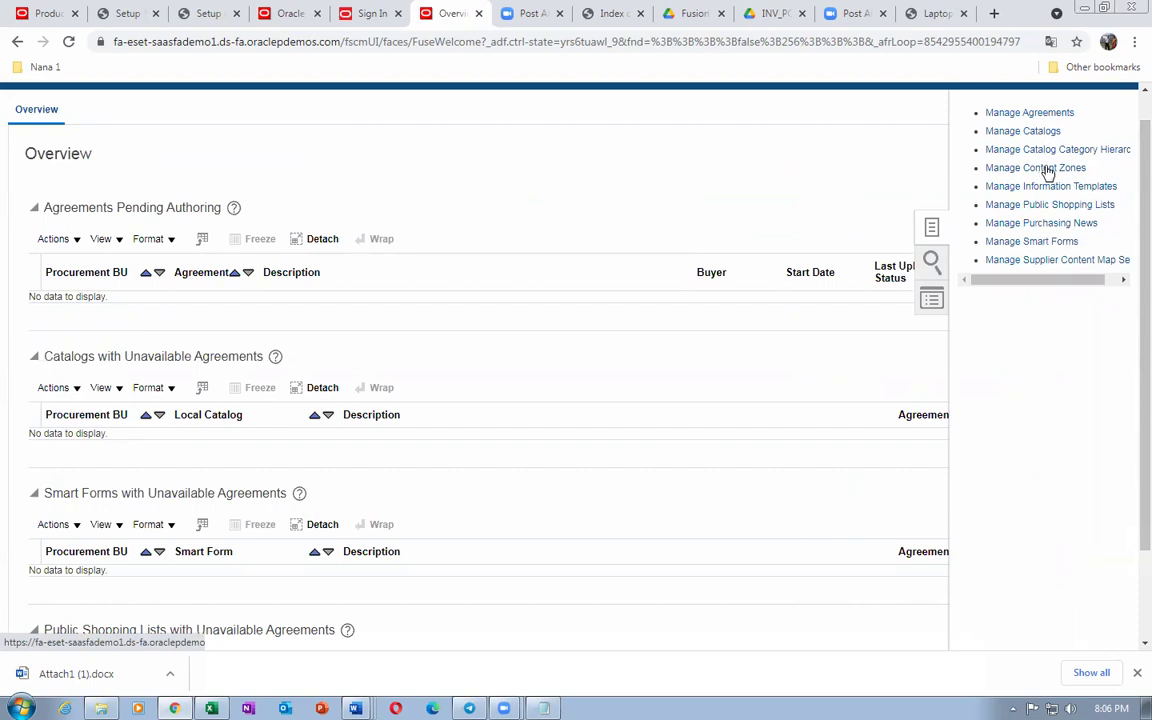
pyautogui.click(1043, 133)
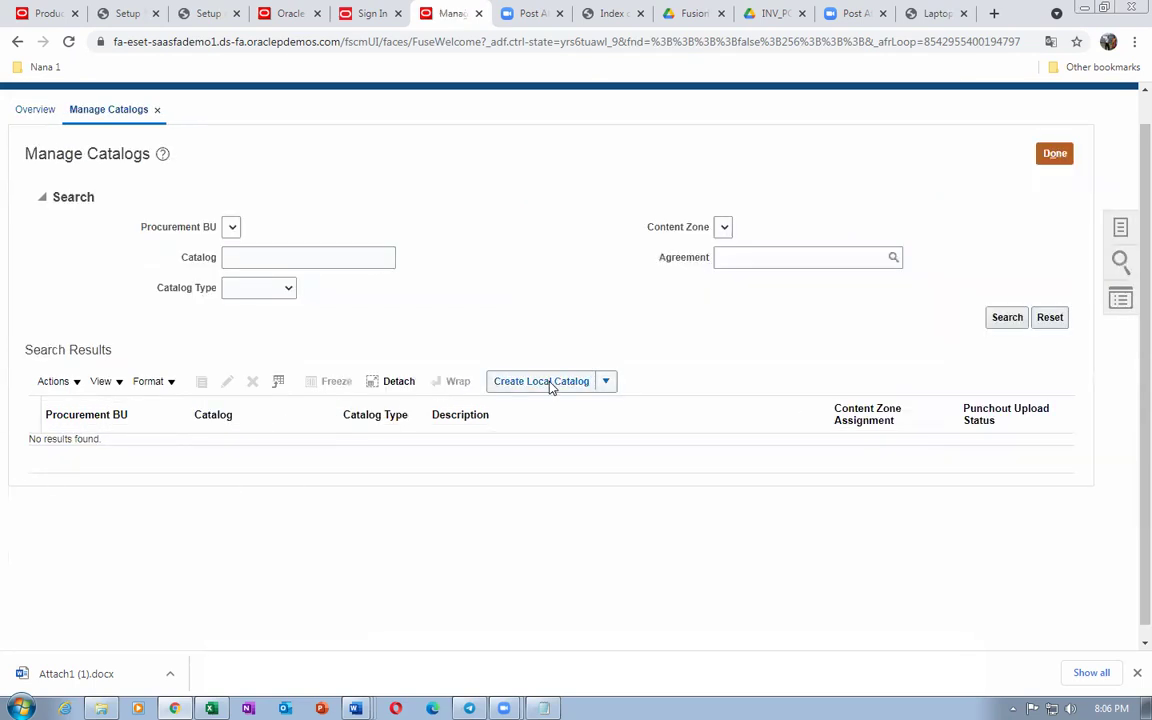
pyautogui.click(605, 381)
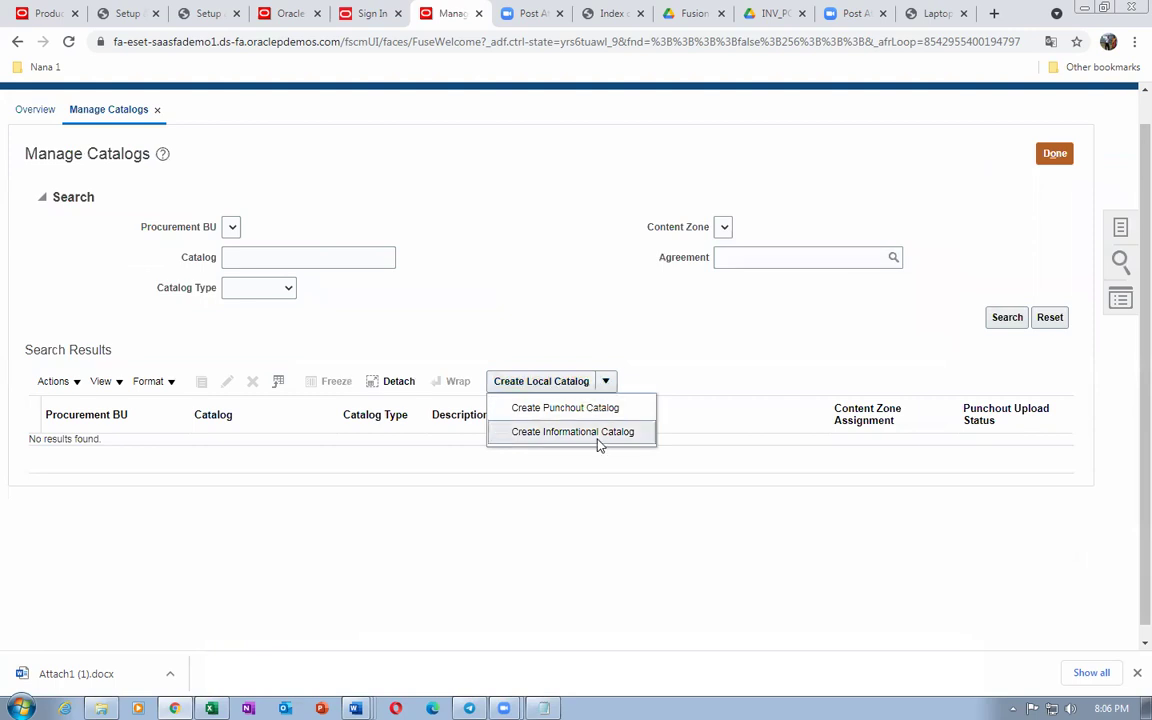
pyautogui.click(509, 321)
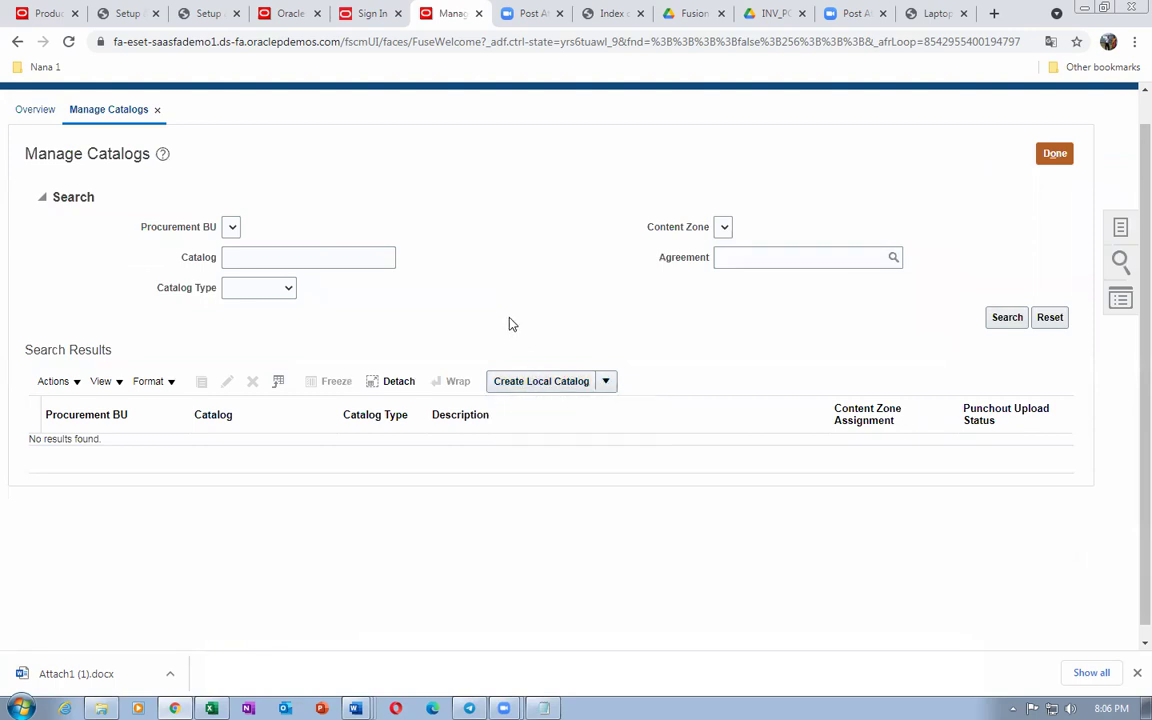
pyautogui.click(533, 384)
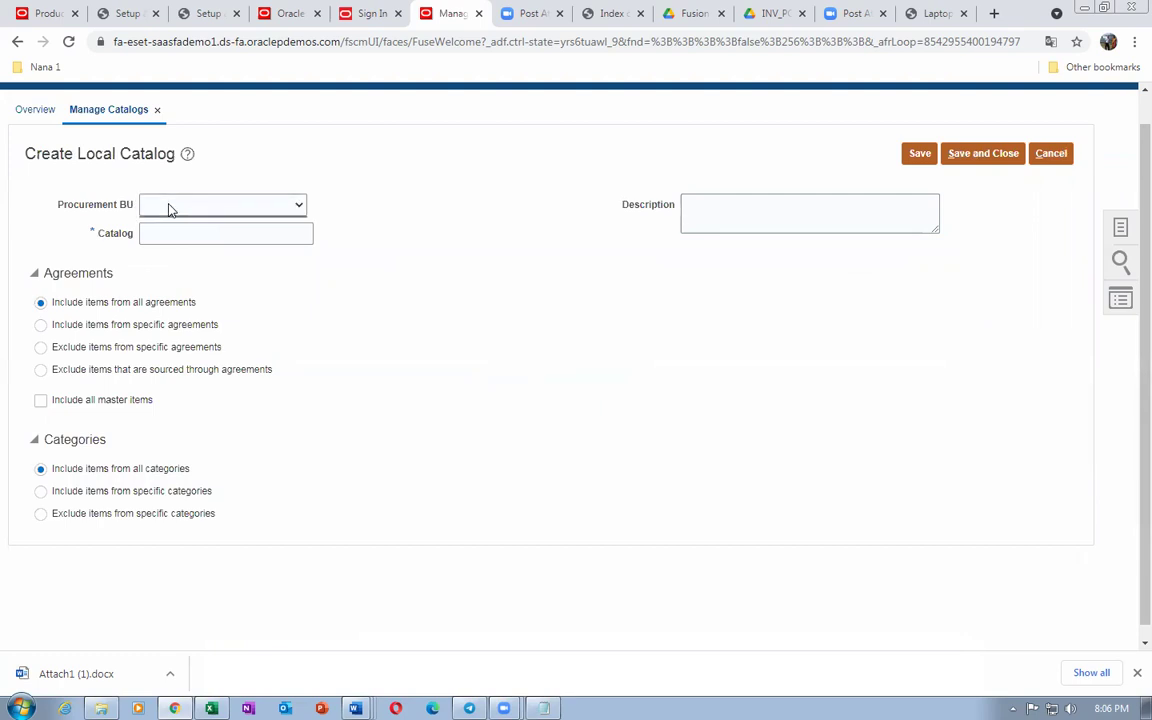
# Close the unused Oracle sign-in browser tab and return to the new local catalog form
pyautogui.click(372, 14)
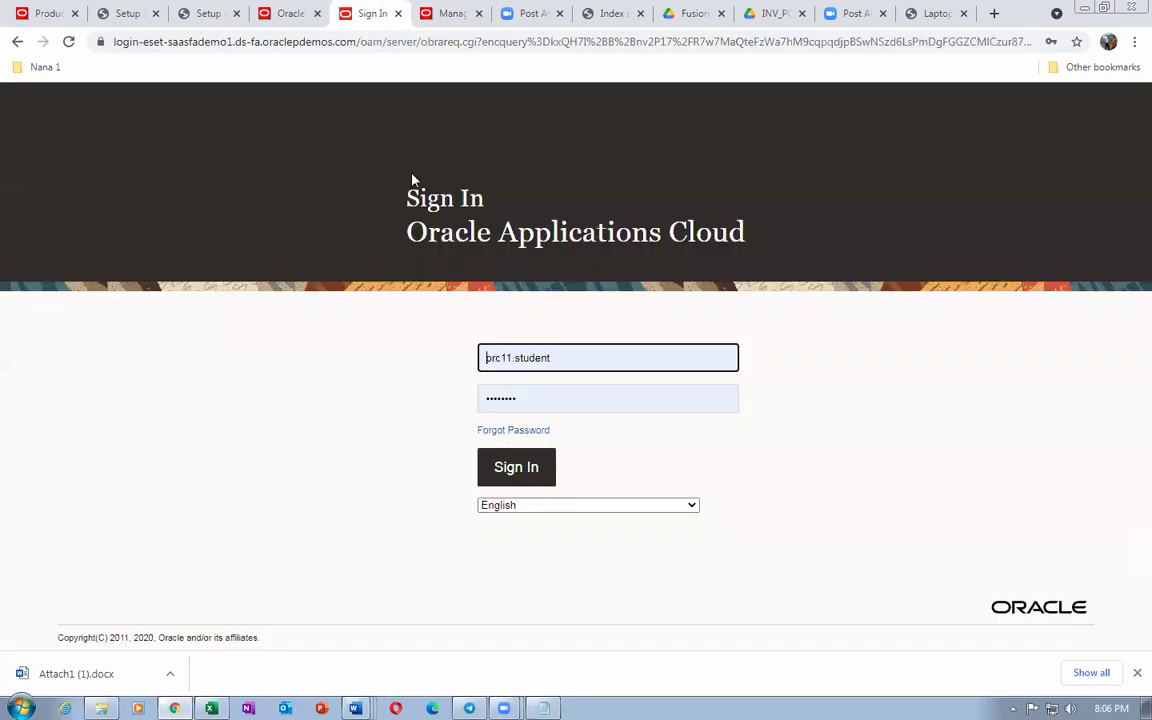
pyautogui.click(398, 14)
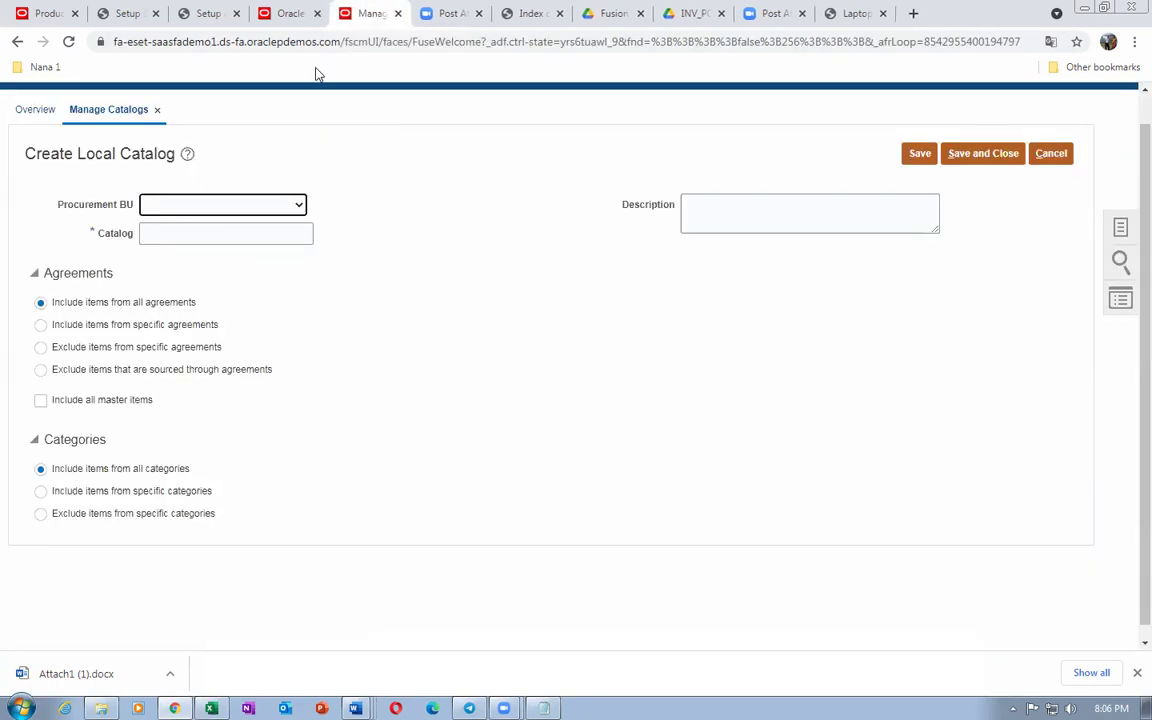
pyautogui.click(311, 15)
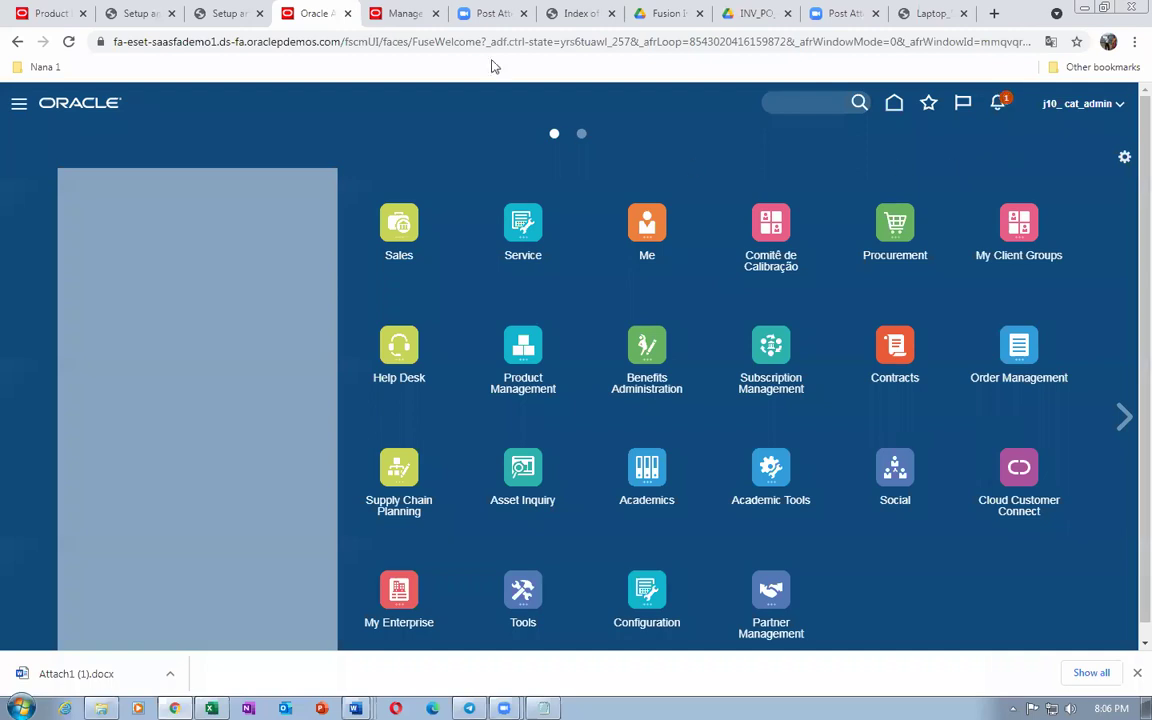
pyautogui.click(403, 16)
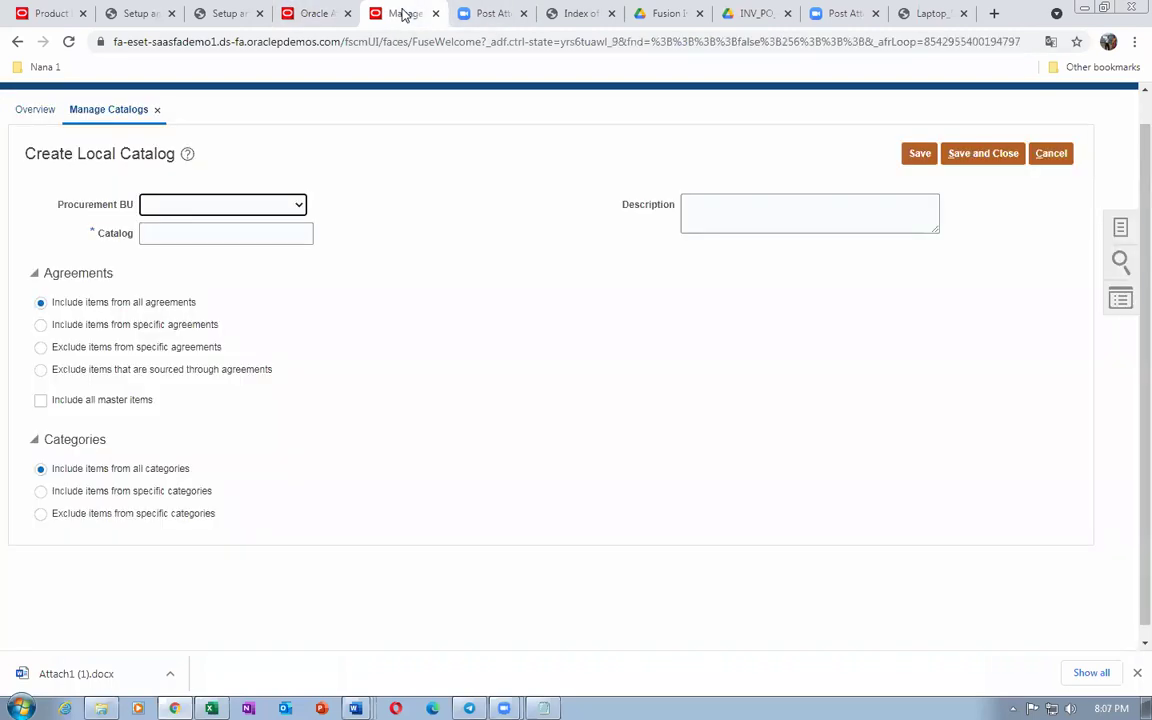
# Open Setup and Maintenance from the Oracle home page's browser tab and enter man%proc% as the task search text
pyautogui.click(318, 15)
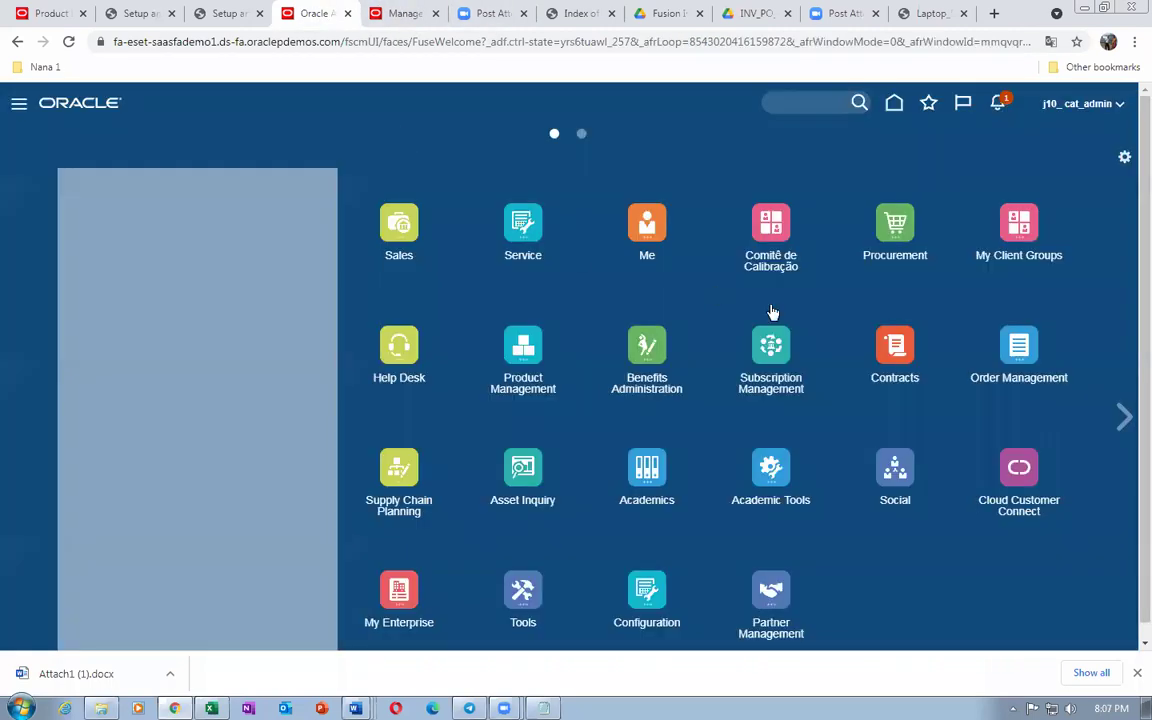
pyautogui.click(1108, 117)
pyautogui.click(872, 339)
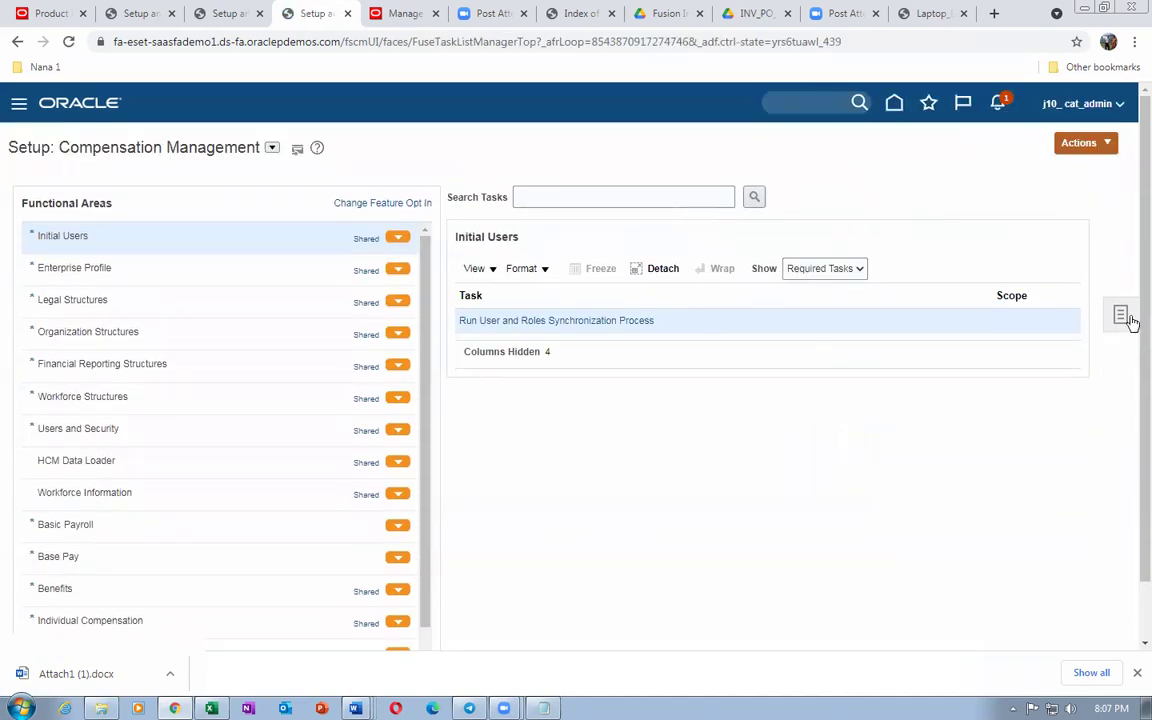
pyautogui.click(1121, 316)
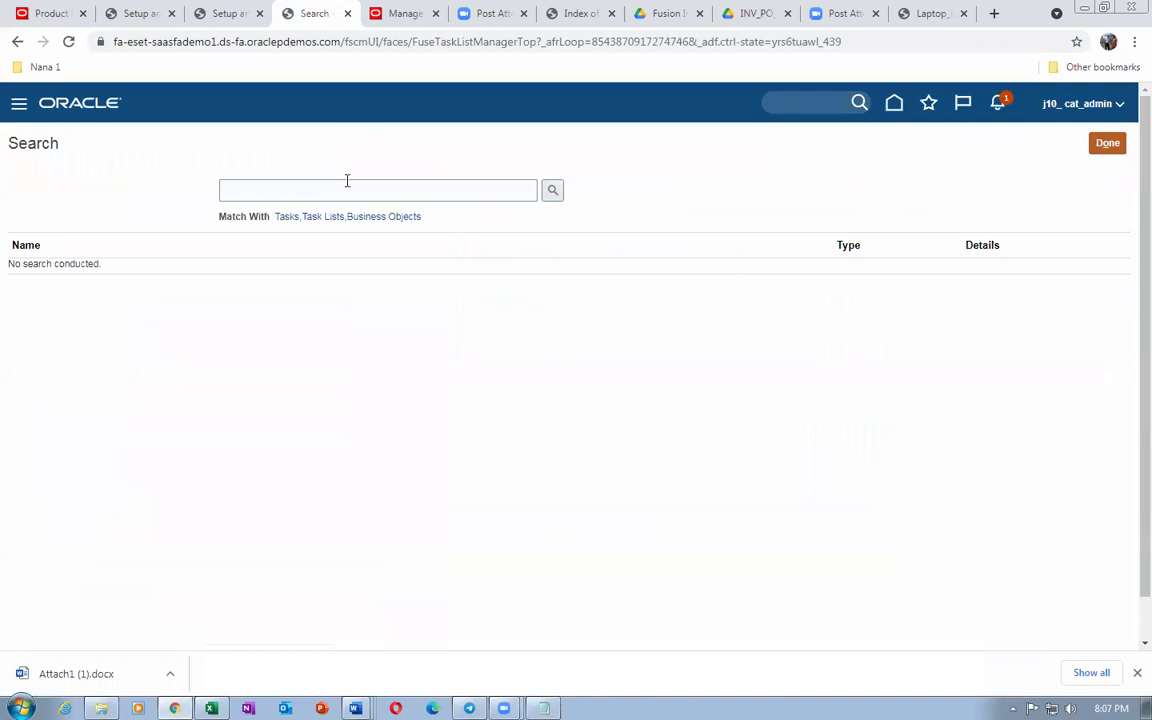
pyautogui.click(349, 182)
pyautogui.write('man%proc')
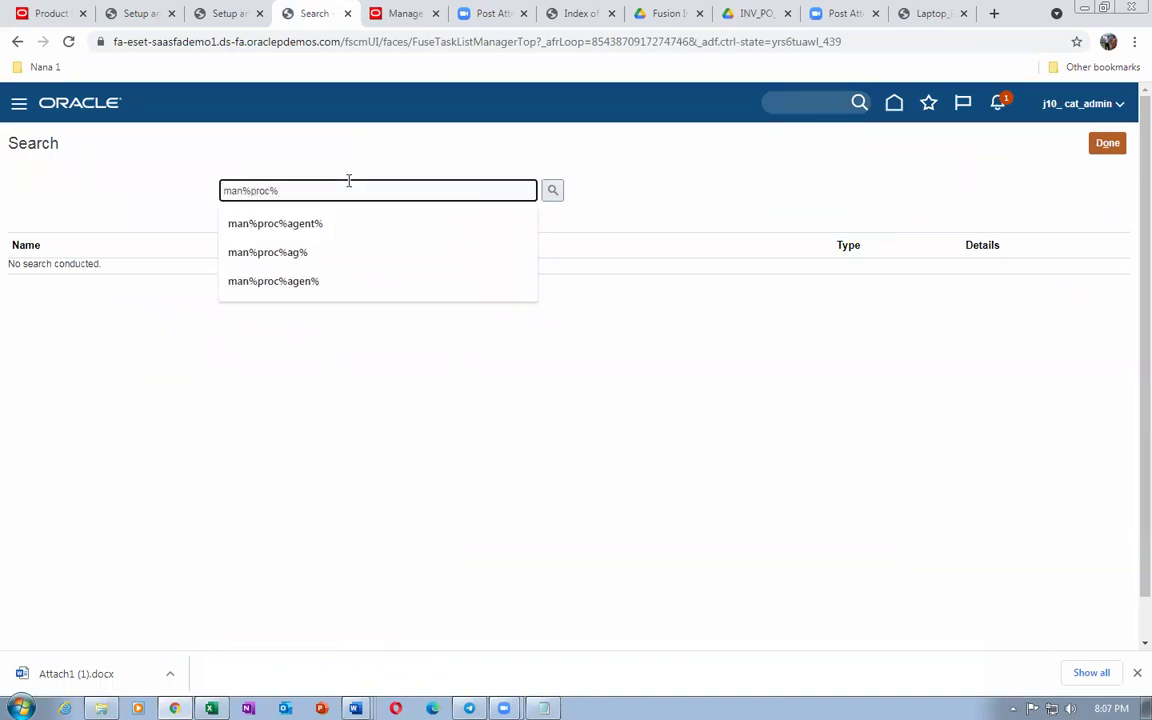
# Search the setup tasks for man%proc%agent% and open the Manage Procurement Agents task
pyautogui.write('%agent%')
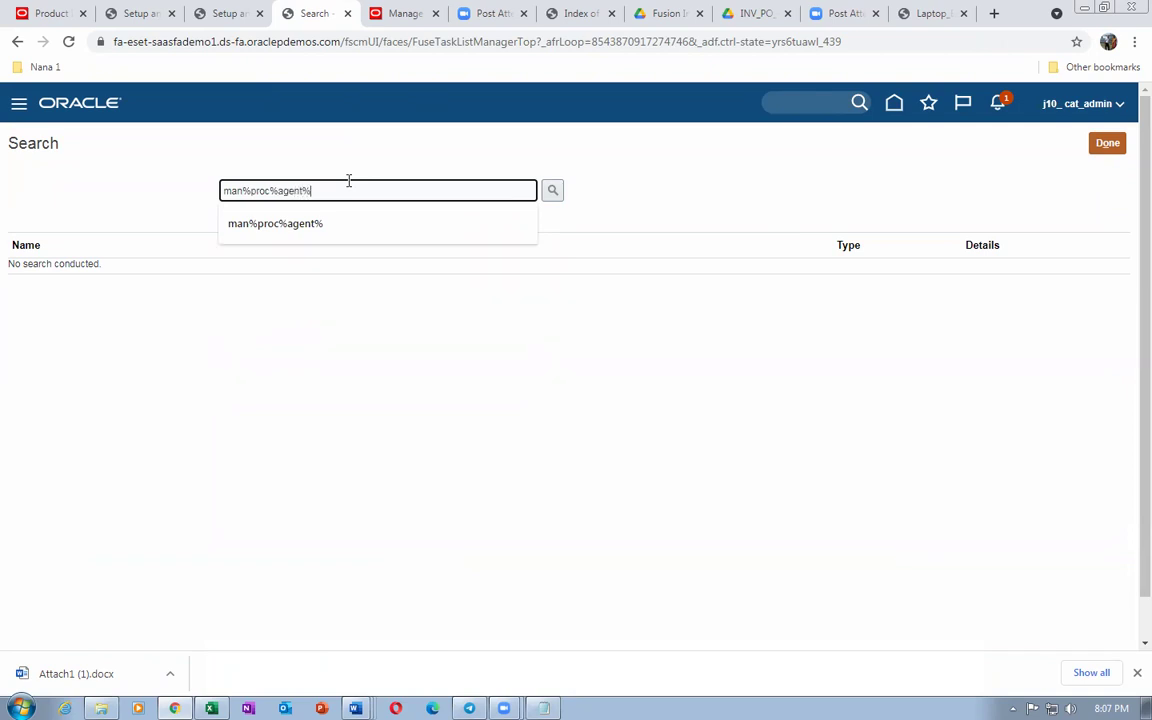
pyautogui.press('Return')
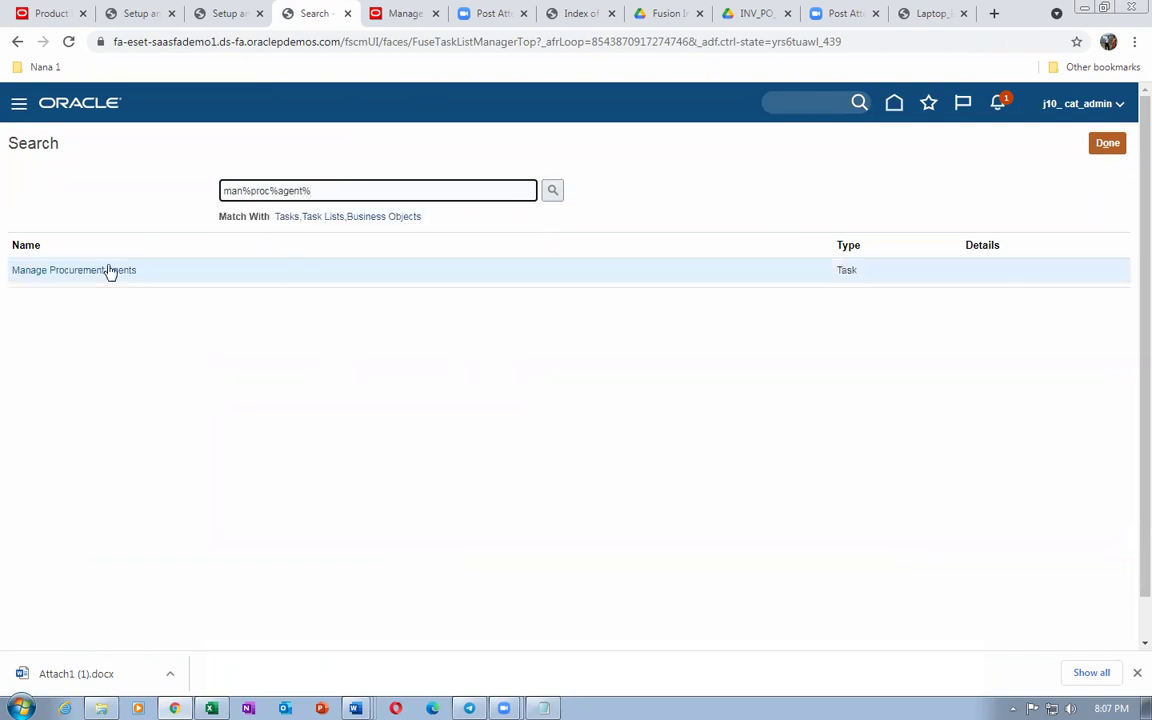
pyautogui.click(92, 272)
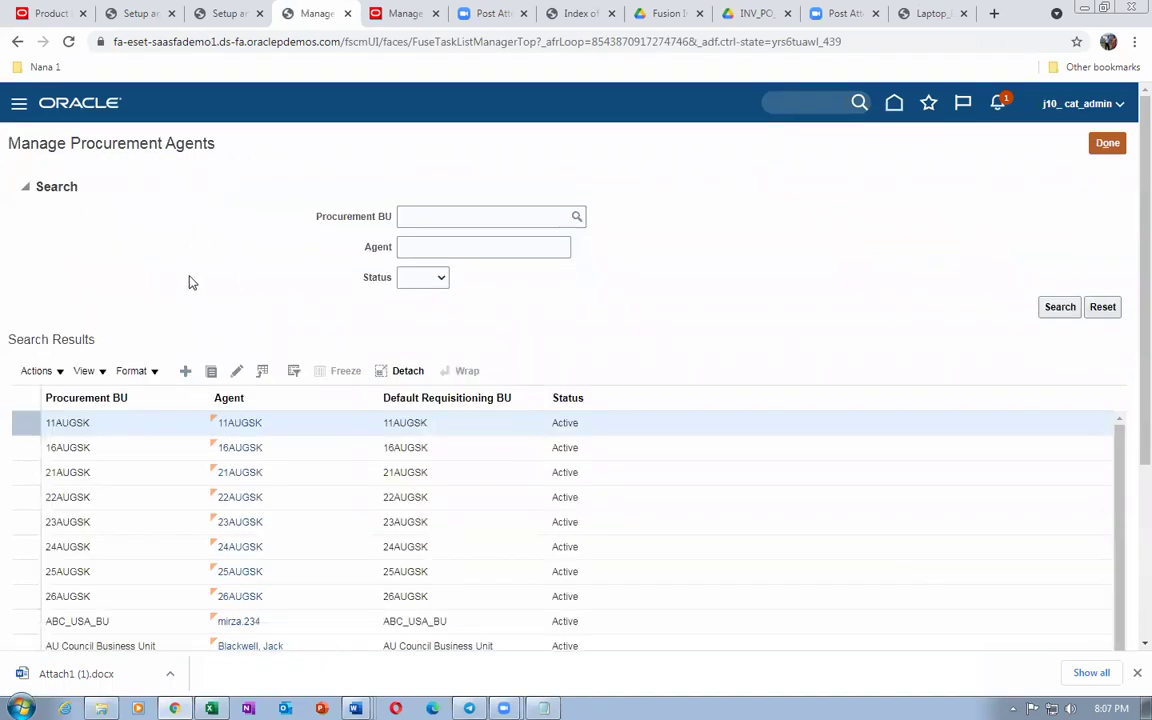
# Start a new procurement agent for US1 Business Unit with cat_admin as the agent and US1 Business Unit as the default requisitioning BU
pyautogui.click(185, 371)
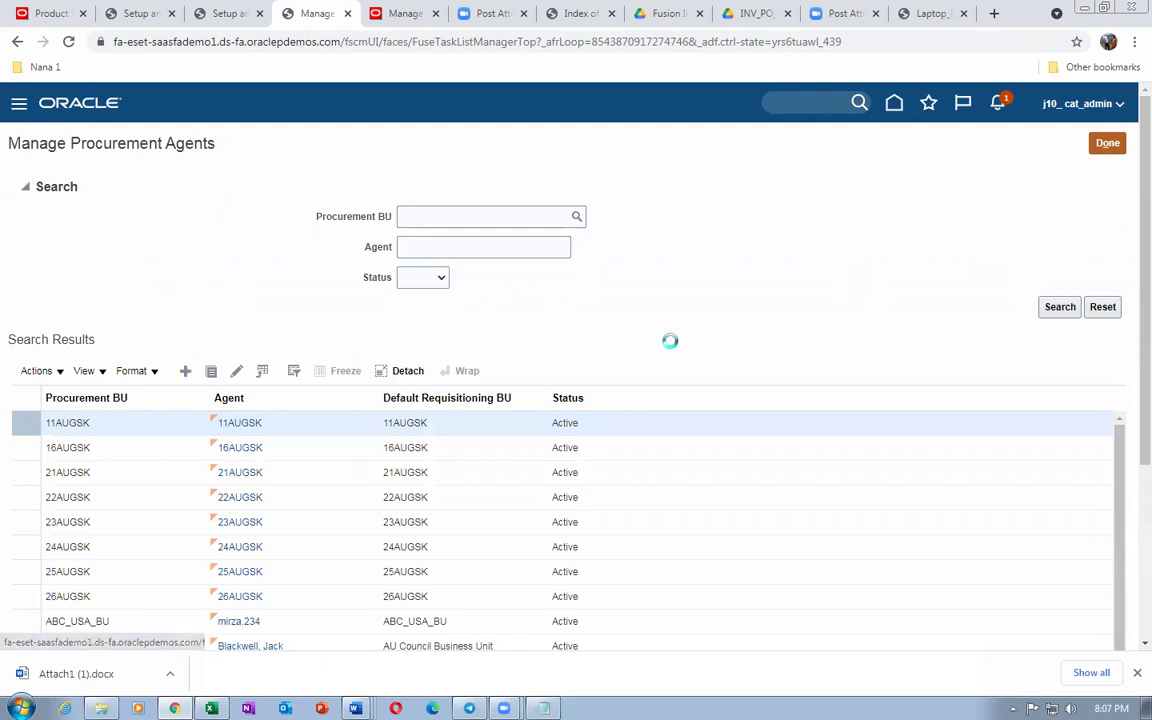
pyautogui.click(597, 195)
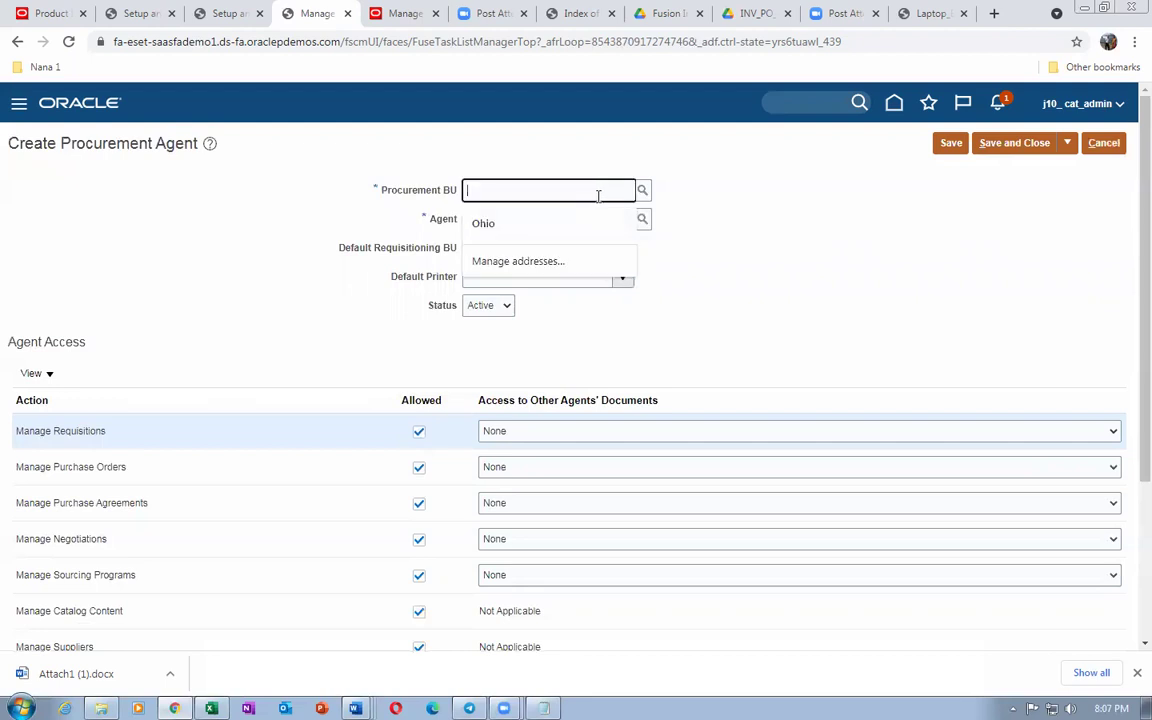
pyautogui.write('US1')
pyautogui.click(529, 218)
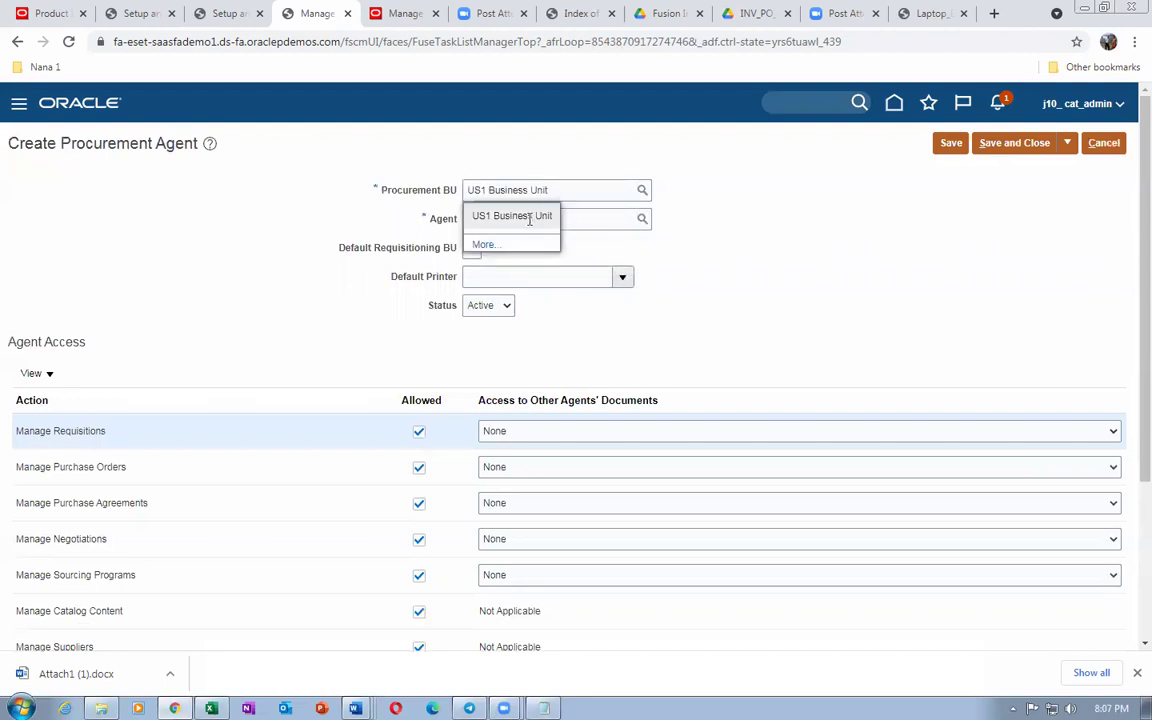
pyautogui.click(567, 217)
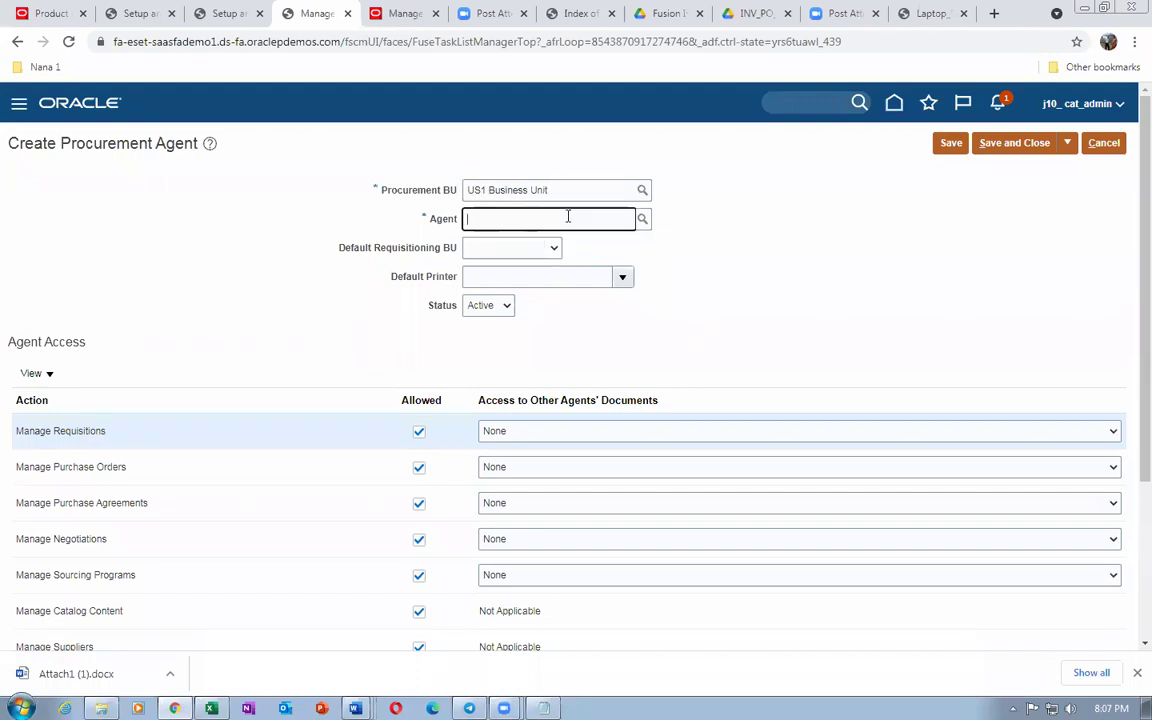
pyautogui.write('cat_admin')
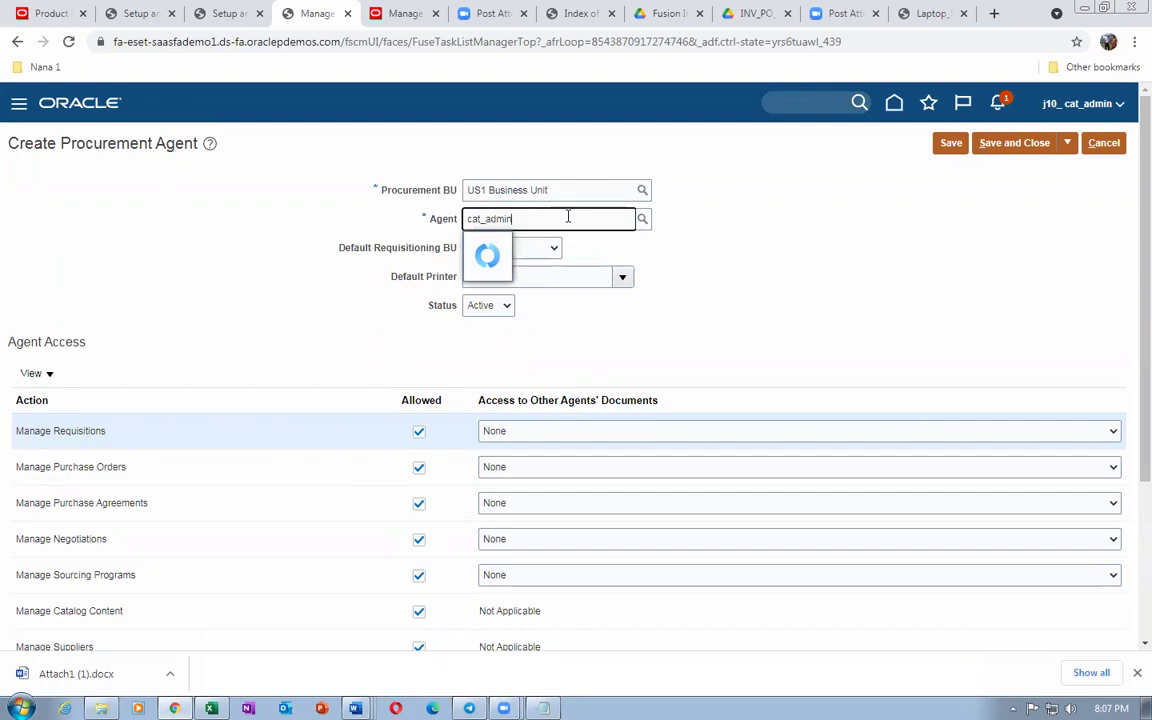
pyautogui.click(540, 246)
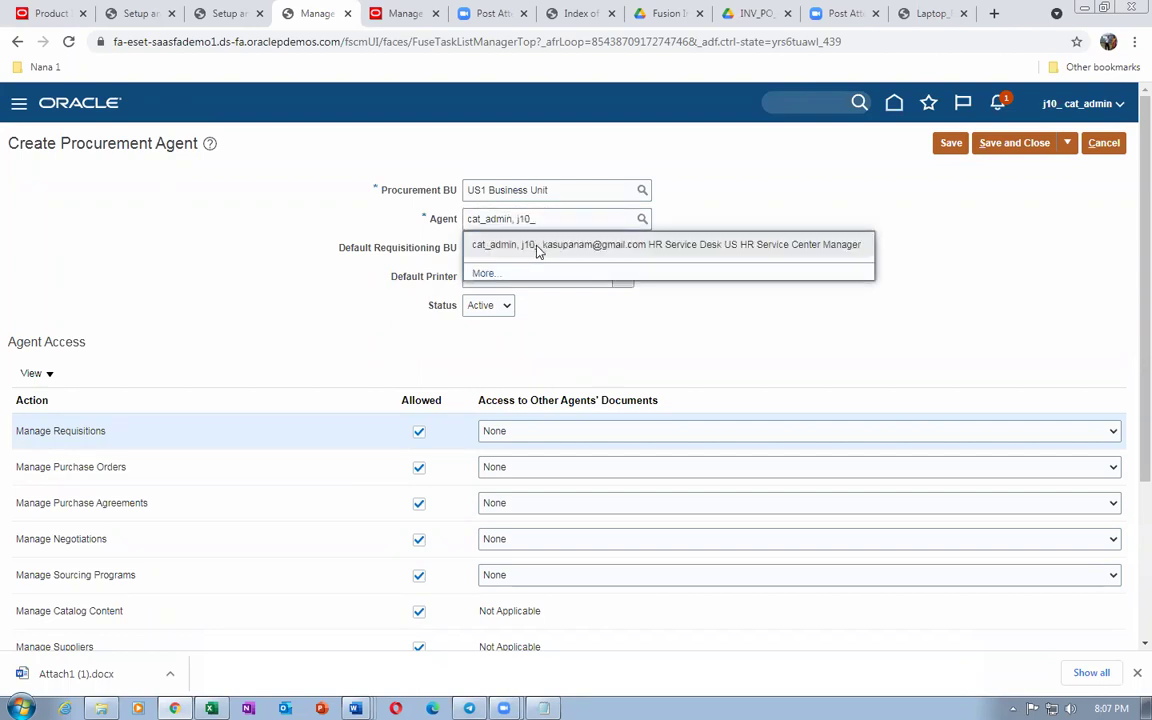
pyautogui.click(509, 252)
# Grant the agent Full access to other agents' documents for Manage Requisitions, Manage Purchase Orders and Manage Purchase Agreements
pyautogui.click(566, 432)
pyautogui.click(548, 473)
pyautogui.click(545, 472)
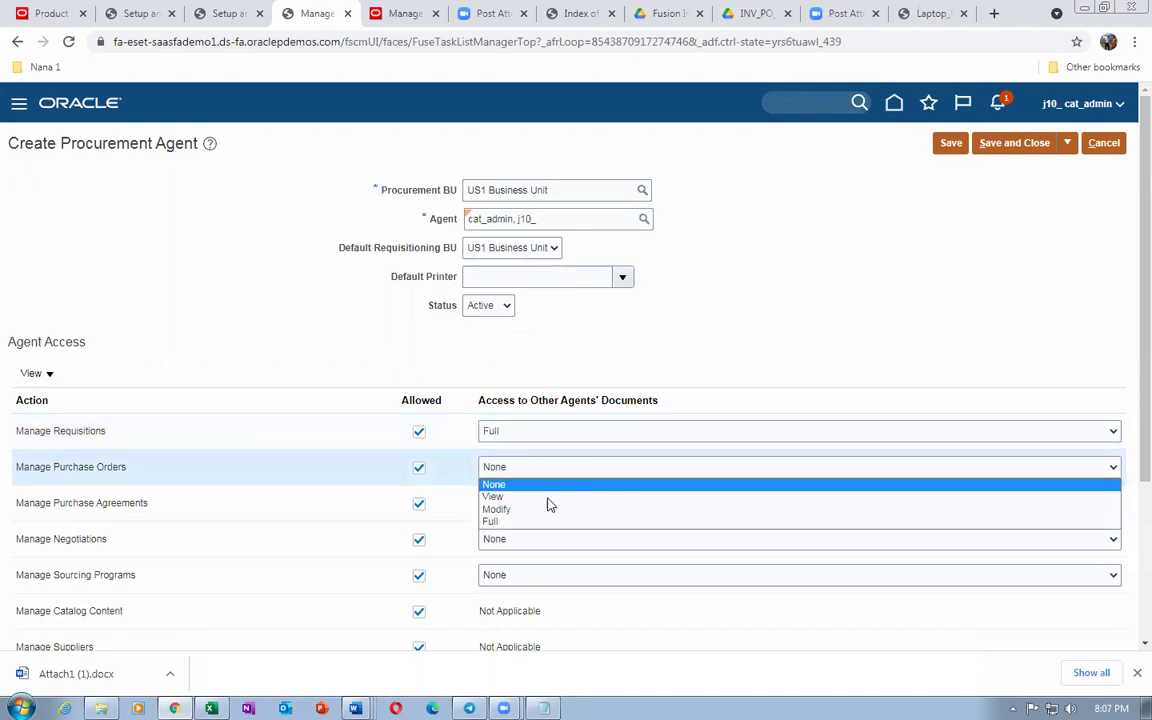
pyautogui.click(540, 522)
pyautogui.click(555, 506)
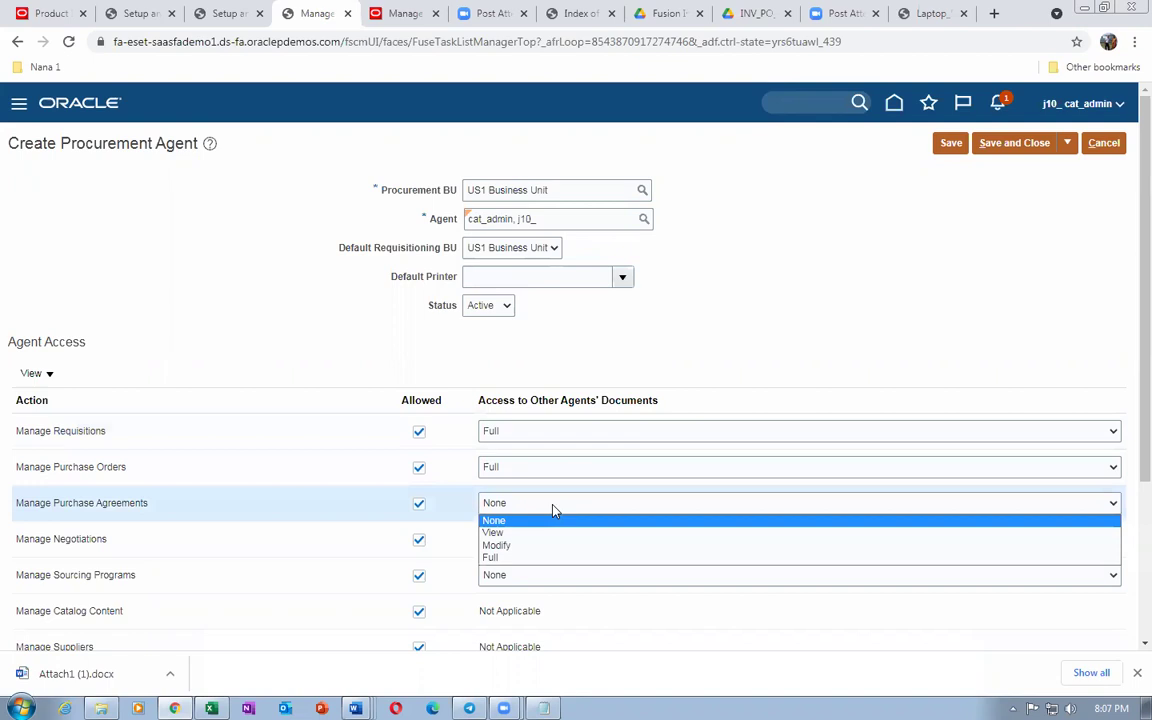
pyautogui.click(540, 556)
# Grant Full access to other agents' documents for Manage Negotiations, Manage Sourcing Programs and Manage Supplier Qualifications
pyautogui.click(548, 540)
pyautogui.click(531, 582)
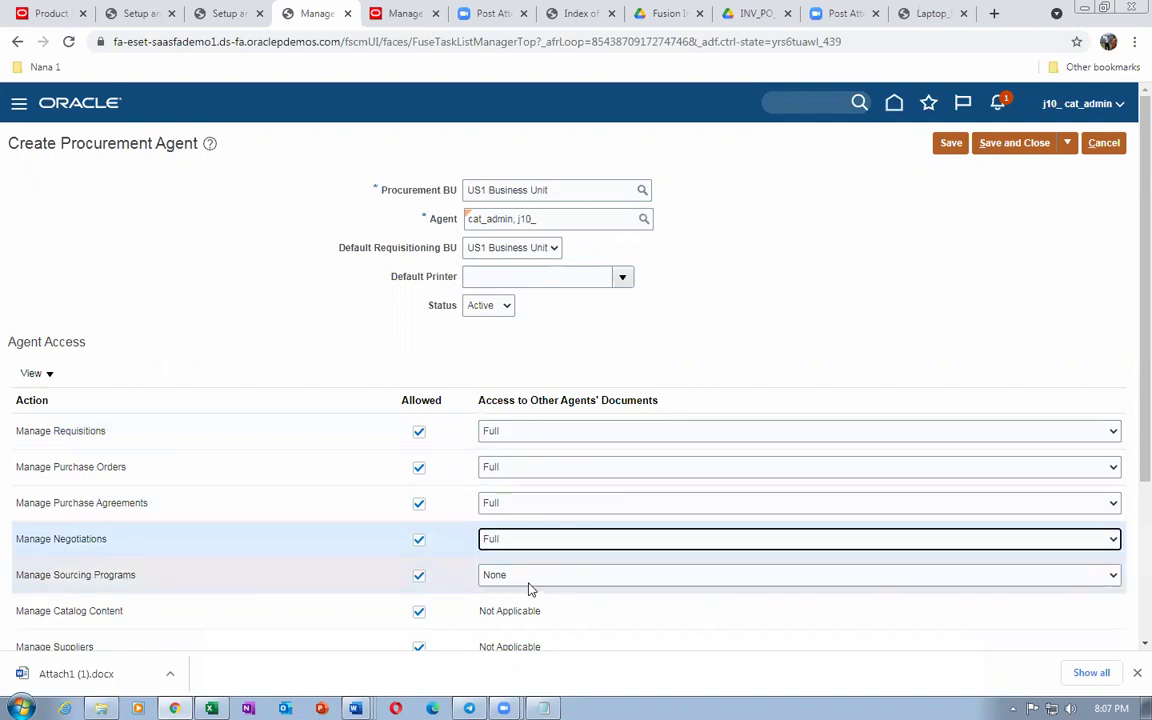
pyautogui.click(535, 578)
pyautogui.click(531, 618)
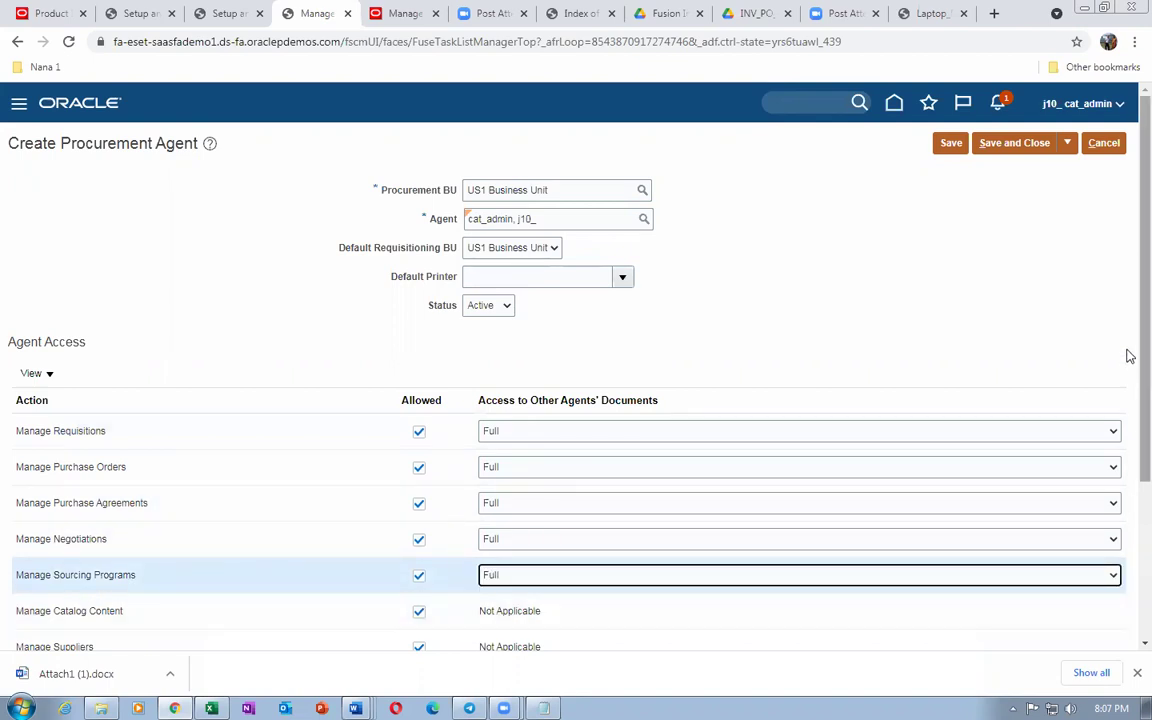
pyautogui.scroll(-2, 1130, 353)
pyautogui.click(568, 458)
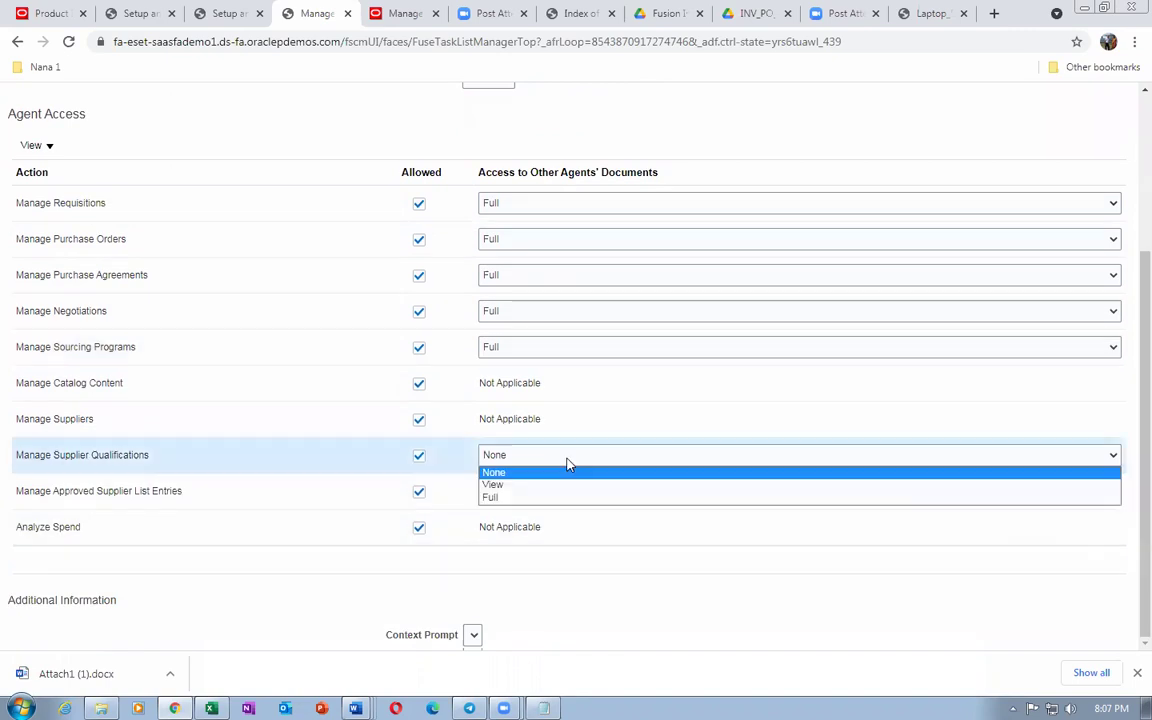
pyautogui.click(547, 497)
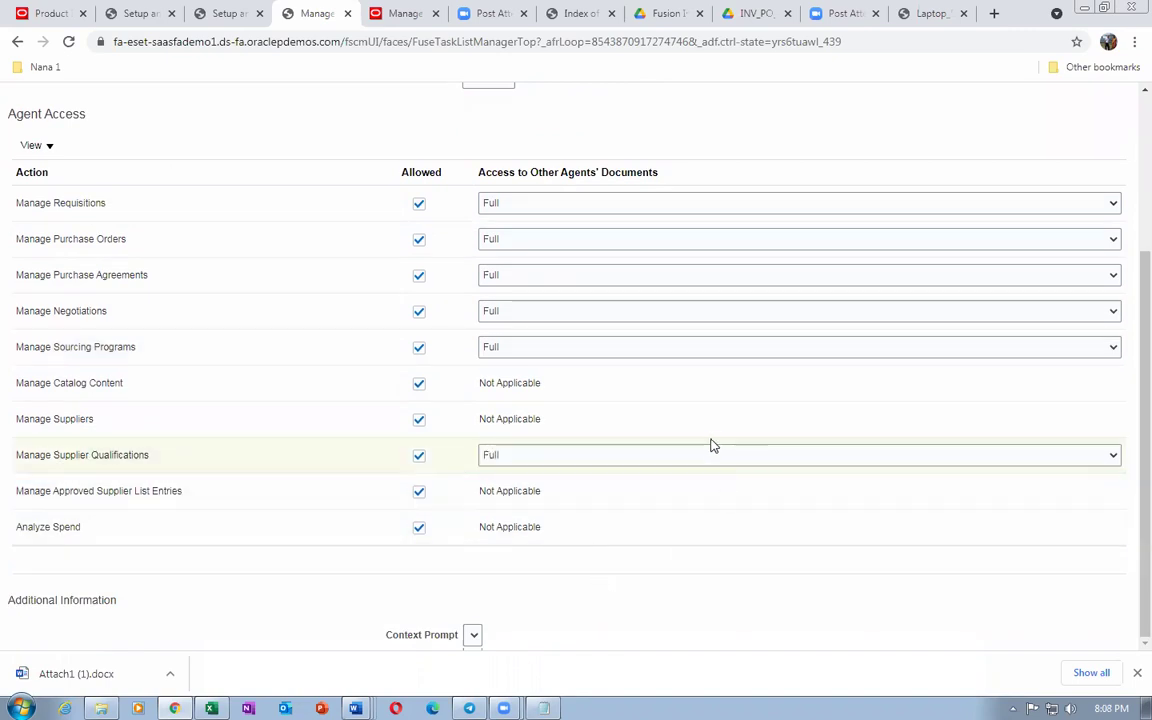
# Save and close the new procurement agent and dismiss the confirmation
pyautogui.scroll(2, 712, 445)
pyautogui.click(1016, 144)
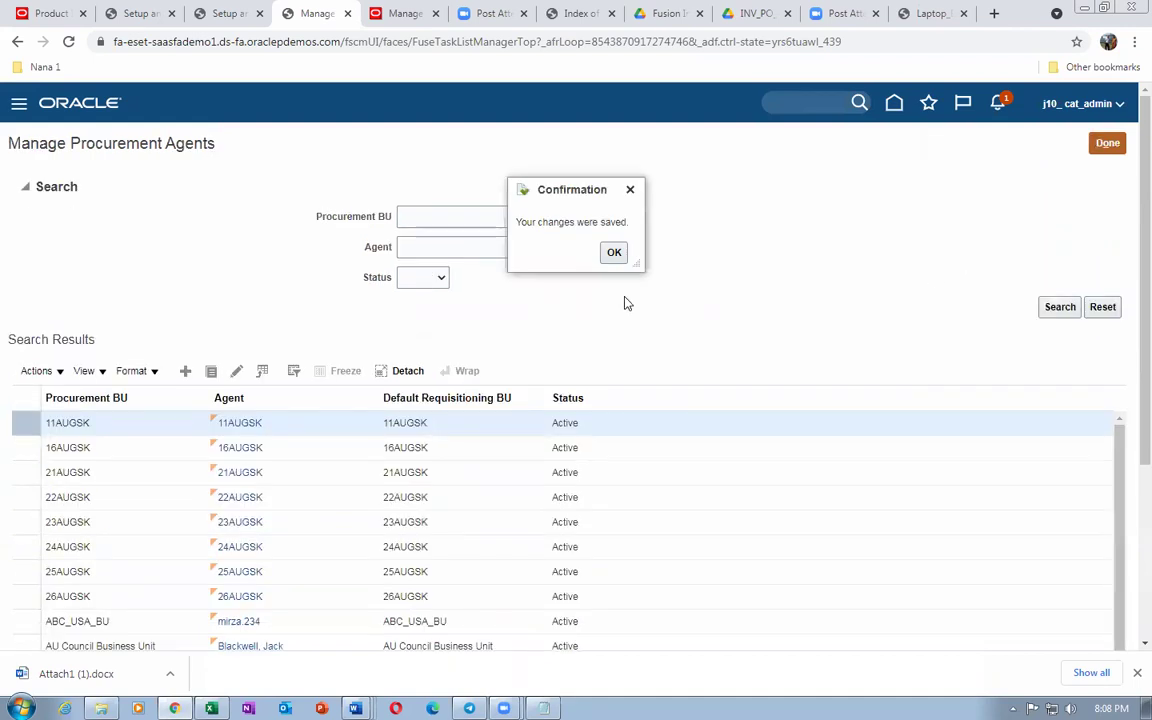
pyautogui.click(611, 252)
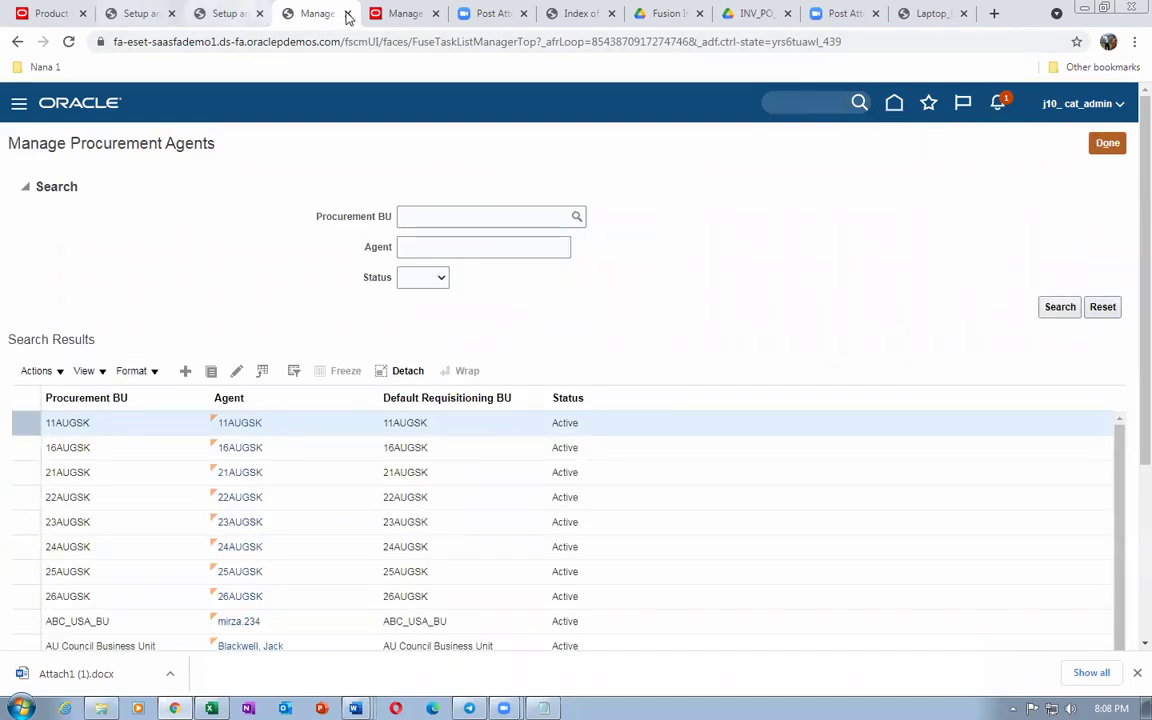
# Cancel the blank local catalog left open in Manage Catalogs and create a new local catalog named j10_local_catalog
pyautogui.click(404, 16)
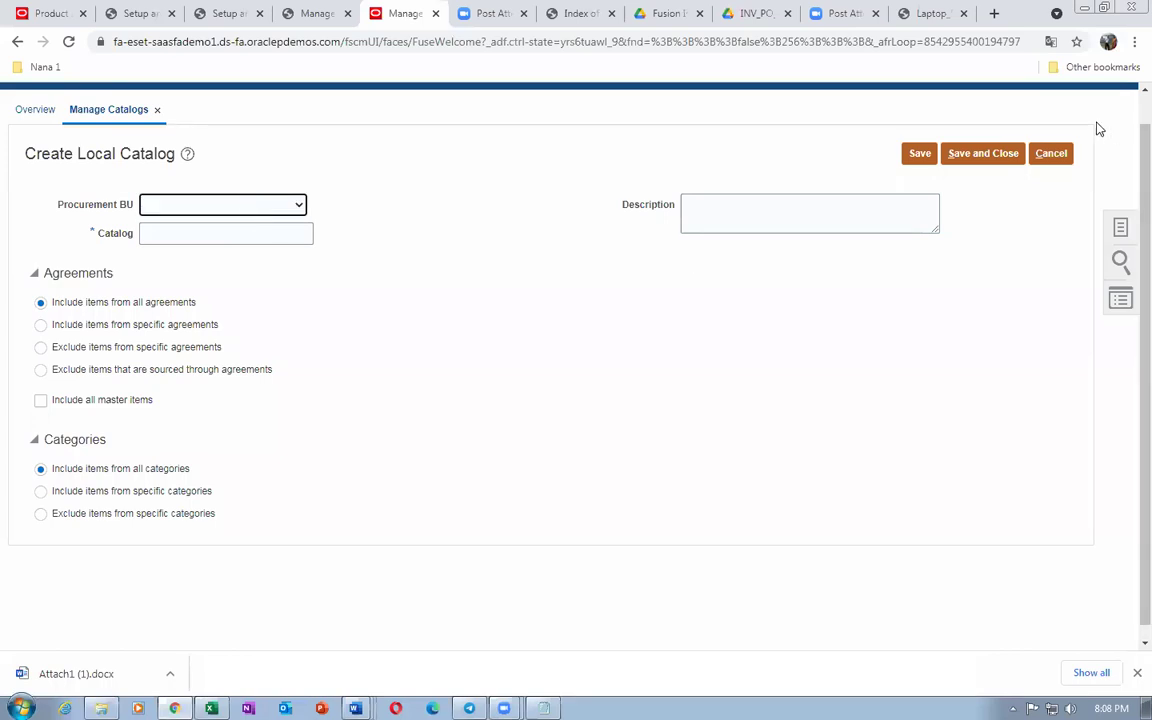
pyautogui.click(1050, 153)
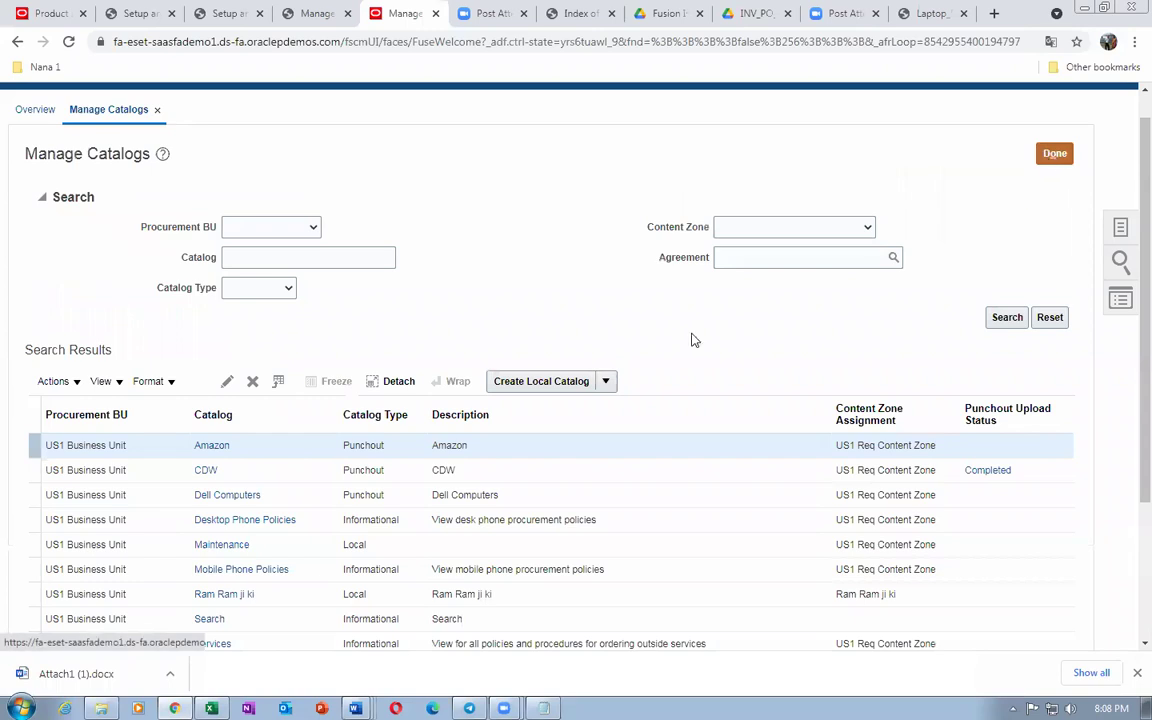
pyautogui.click(537, 388)
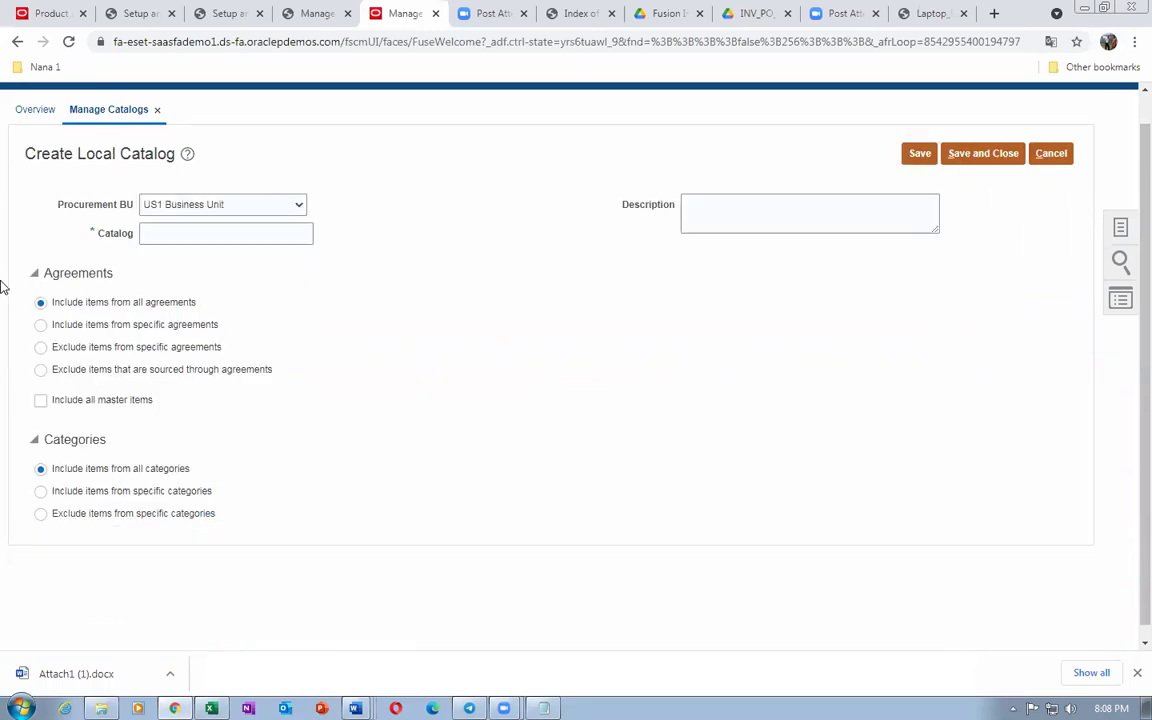
pyautogui.click(219, 229)
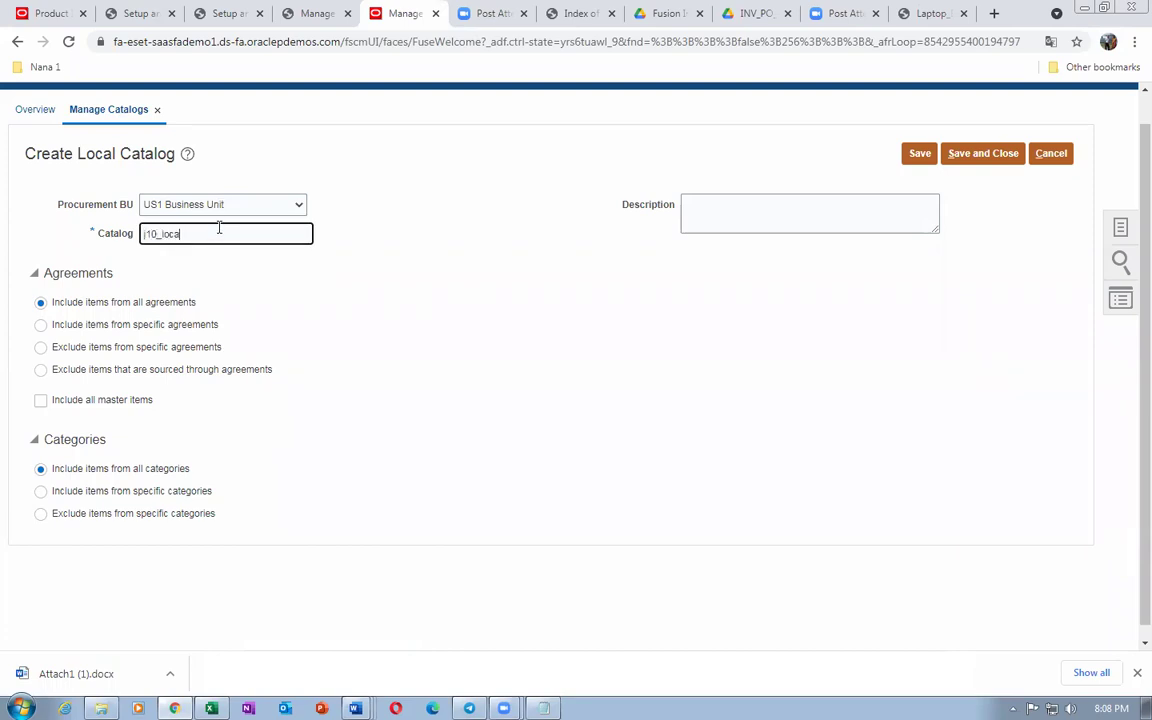
pyautogui.write('l10_local_catalog')
pyautogui.click(41, 326)
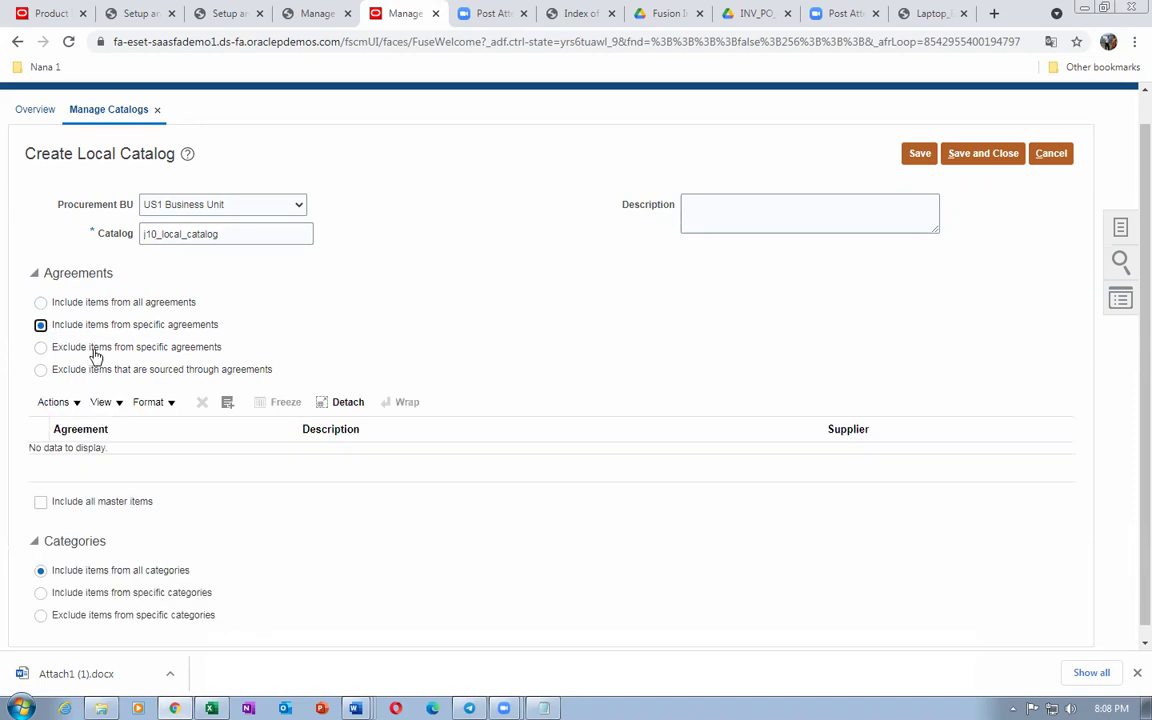
pyautogui.click(53, 402)
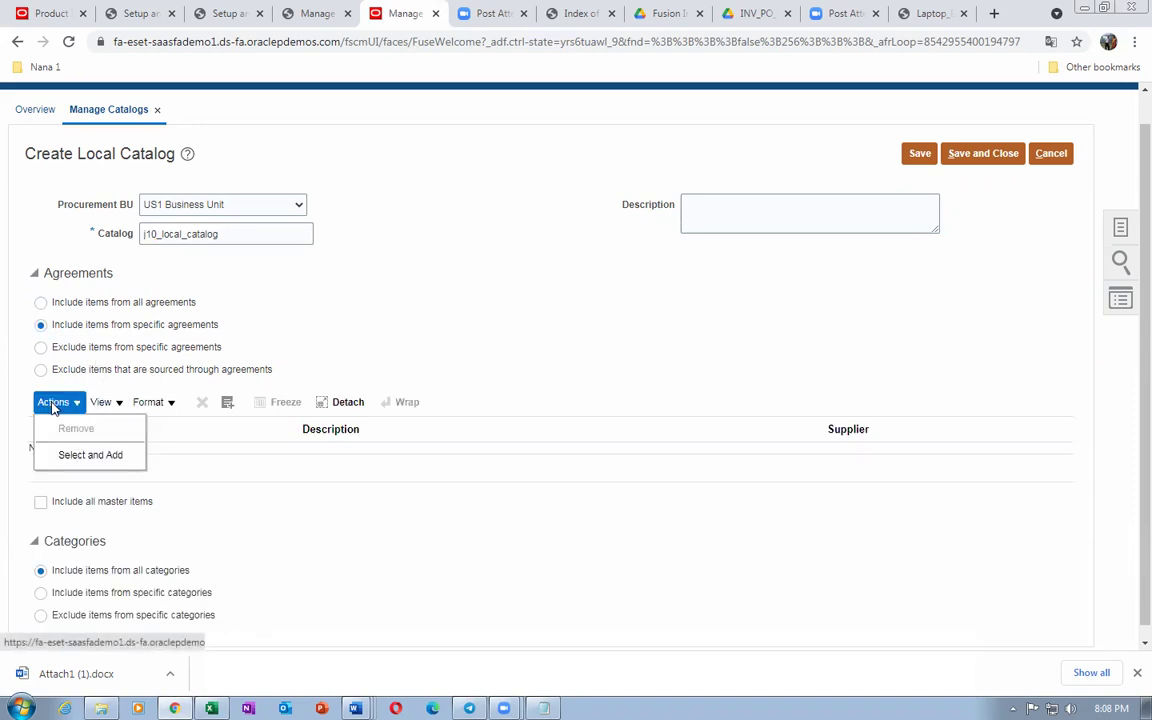
pyautogui.click(363, 342)
pyautogui.click(40, 302)
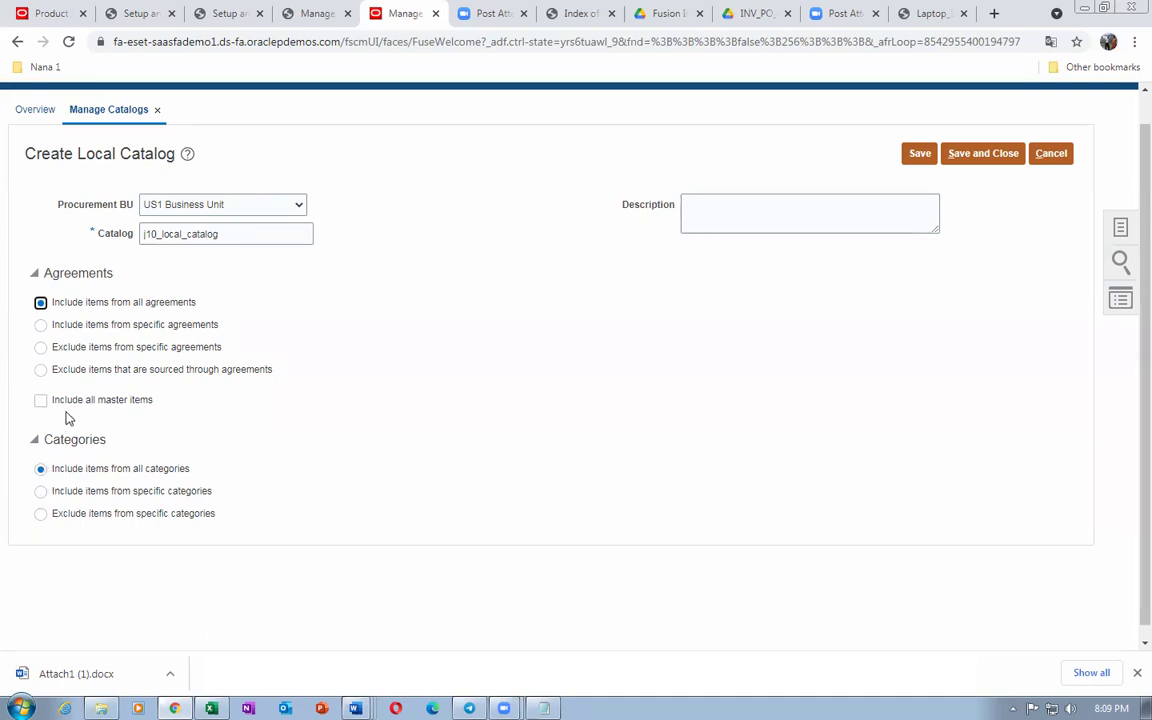
# Set the catalog to include items from specific categories and search the categories to add for j10
pyautogui.click(40, 491)
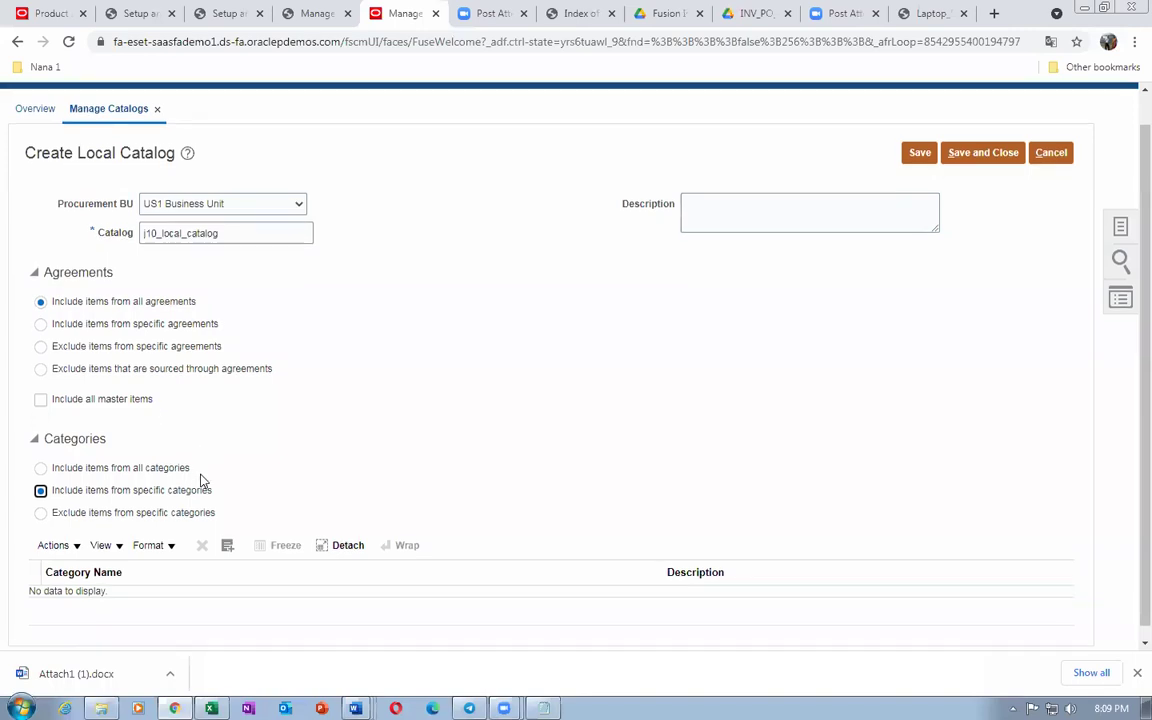
pyautogui.scroll(-1, 205, 480)
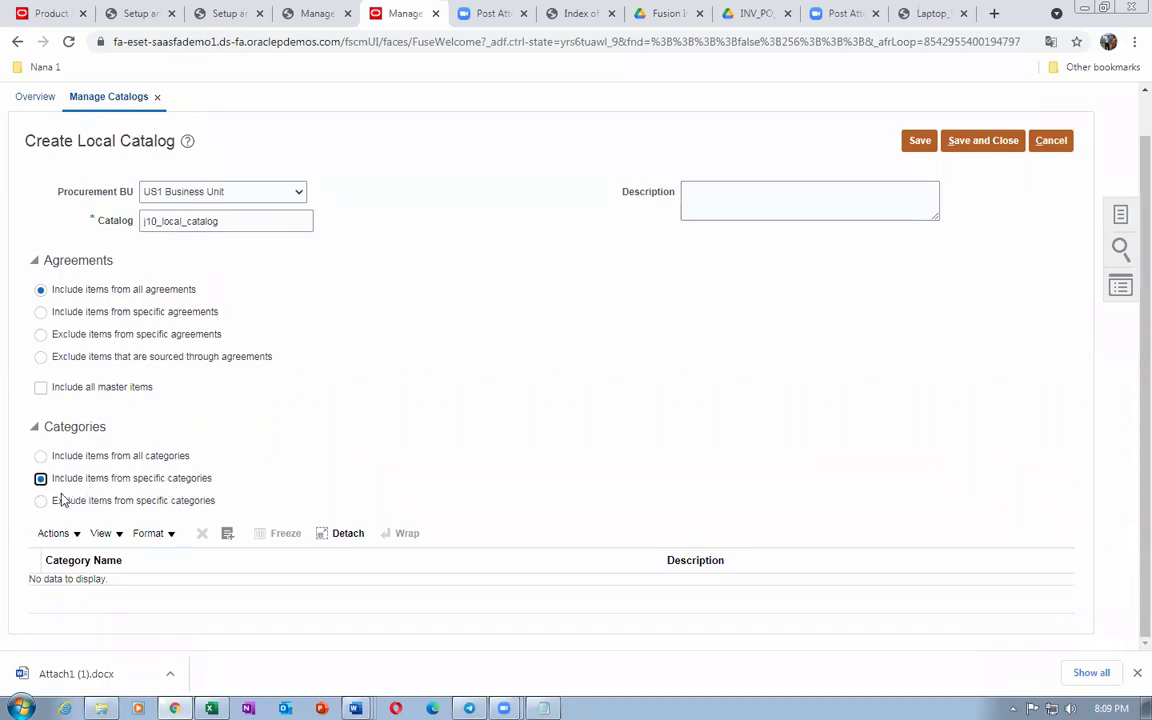
pyautogui.click(63, 537)
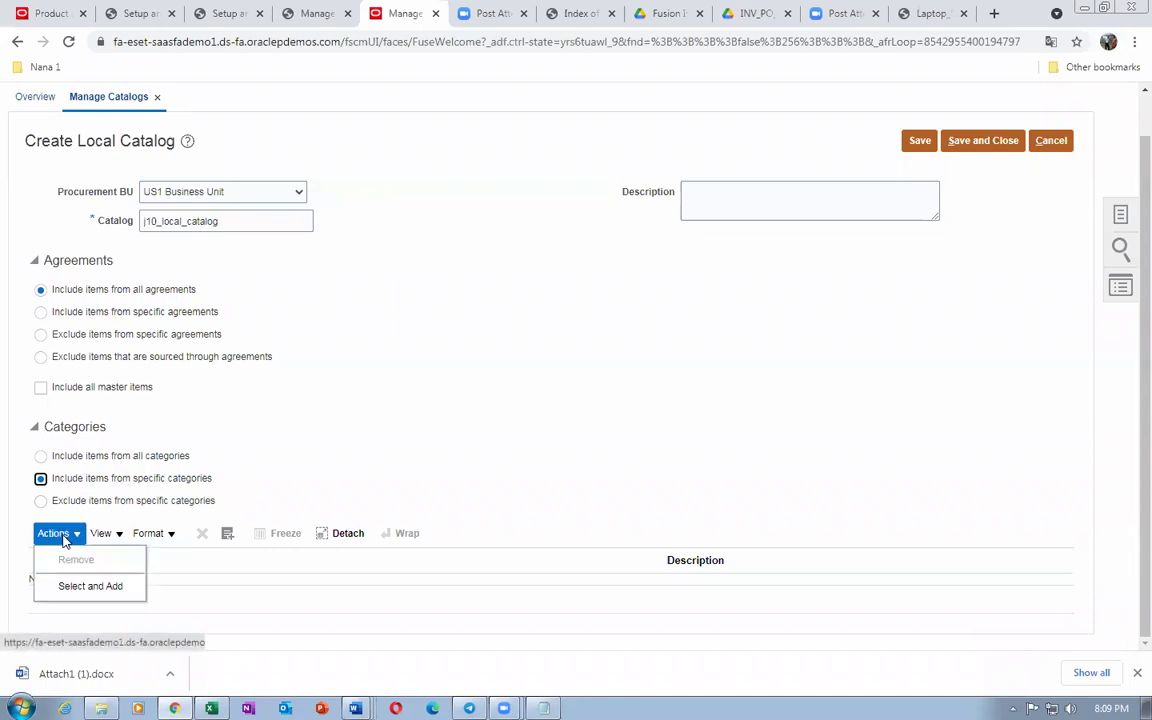
pyautogui.click(82, 588)
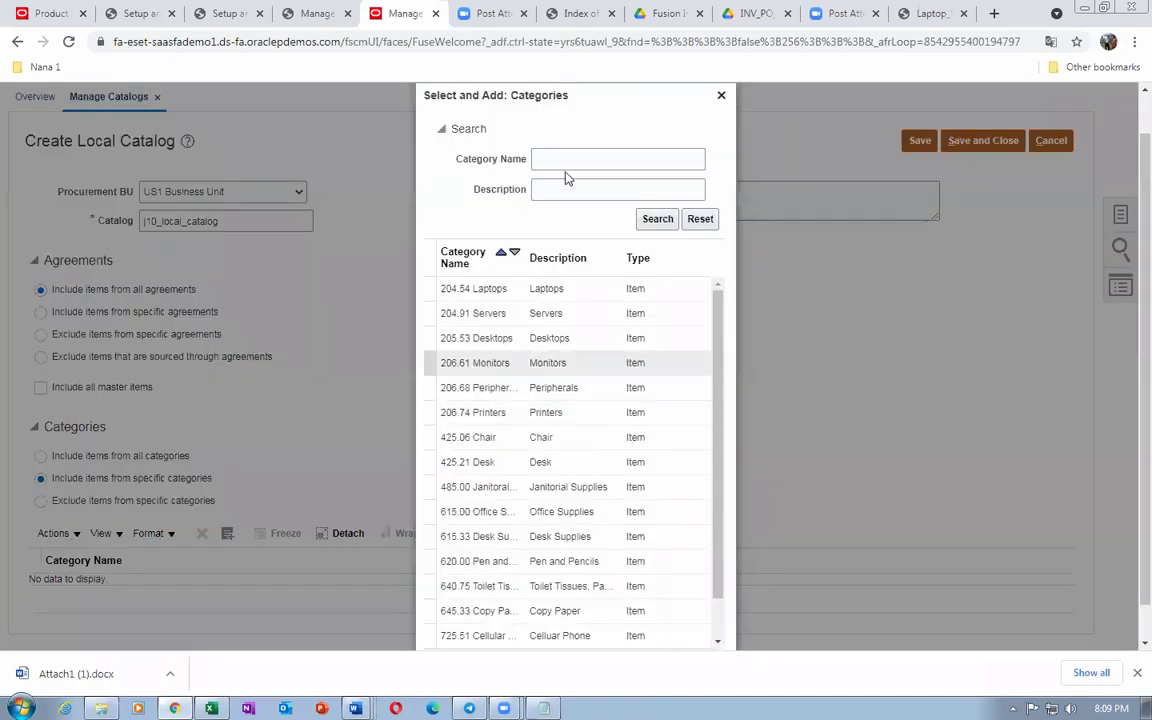
pyautogui.click(573, 157)
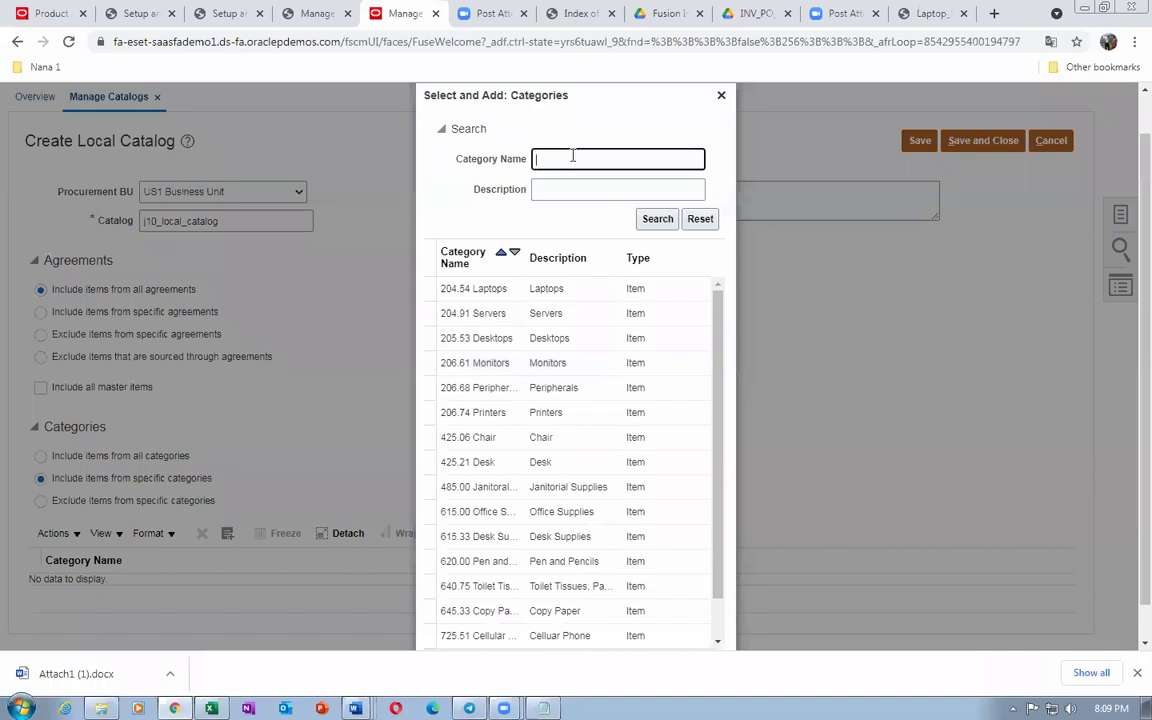
pyautogui.write('j10')
pyautogui.press('Tab')
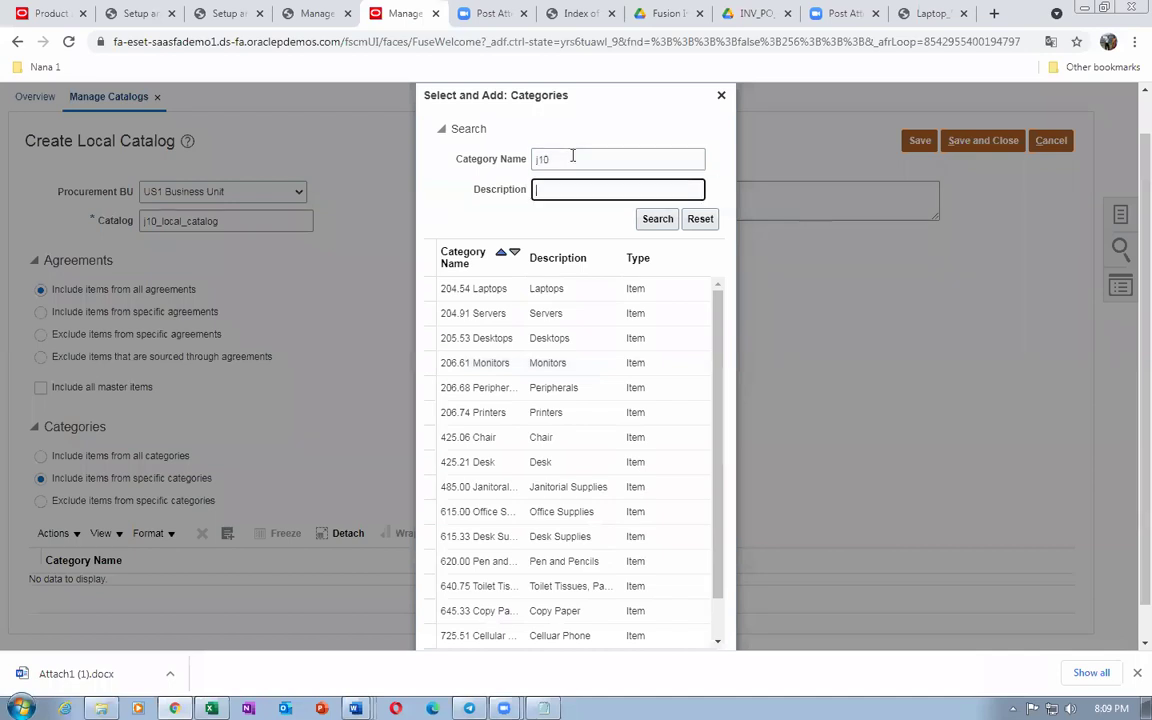
pyautogui.click(641, 224)
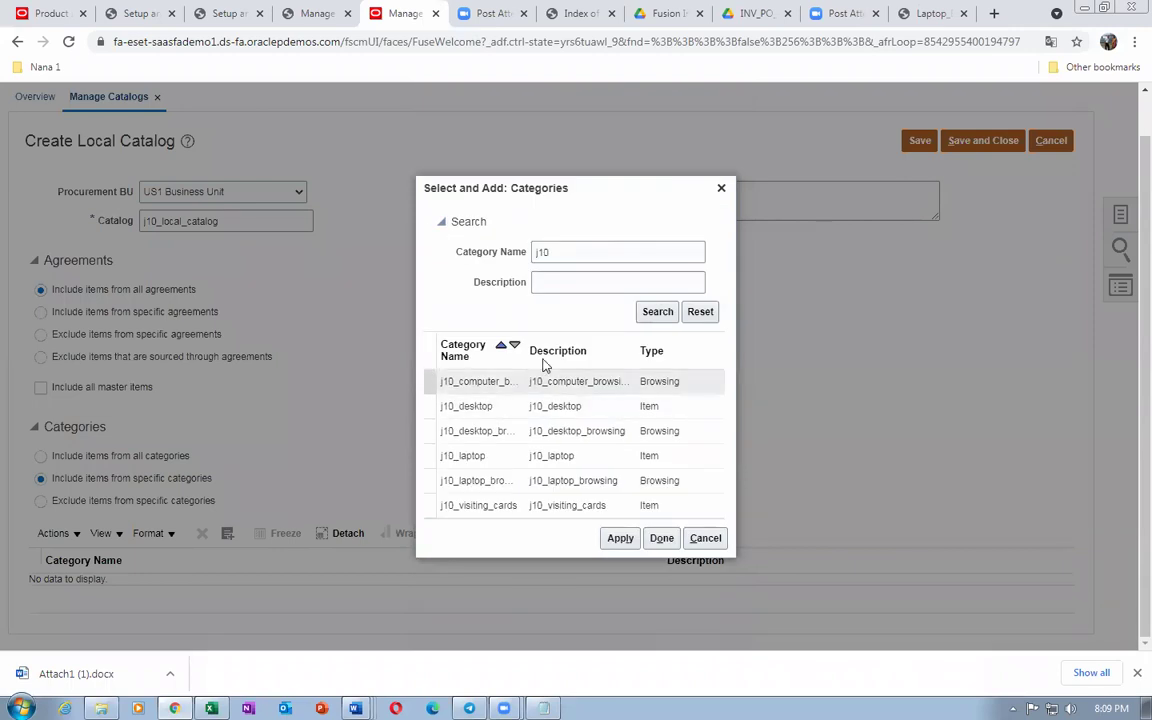
# Add the j10_computer_browsing and j10_laptop_browsing categories to the catalog and finish the selection
pyautogui.moveTo(525, 350); pyautogui.dragTo(576, 362)
pyautogui.click(490, 375)
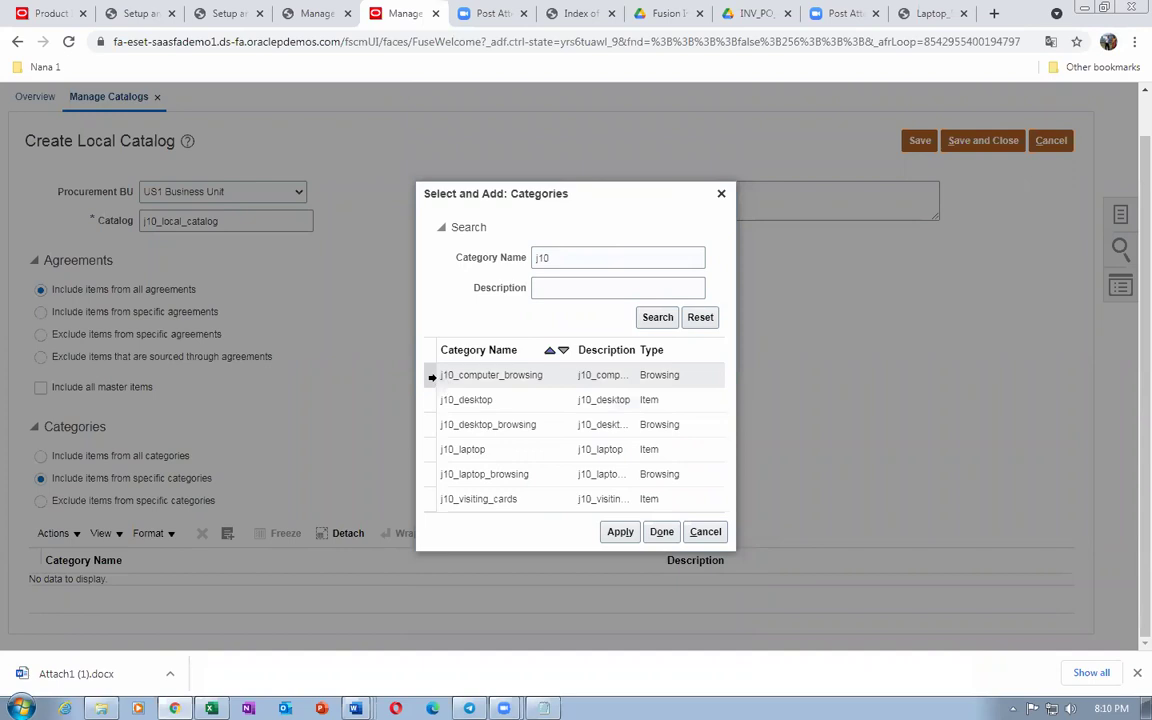
pyautogui.click(620, 533)
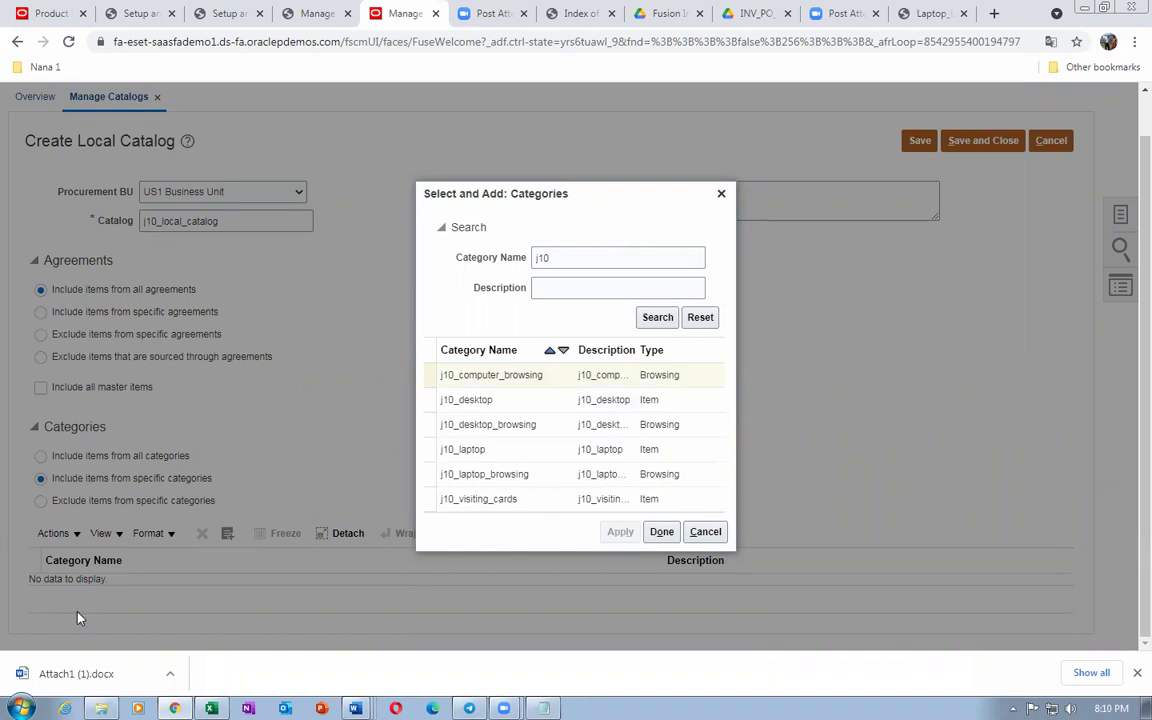
pyautogui.click(426, 472)
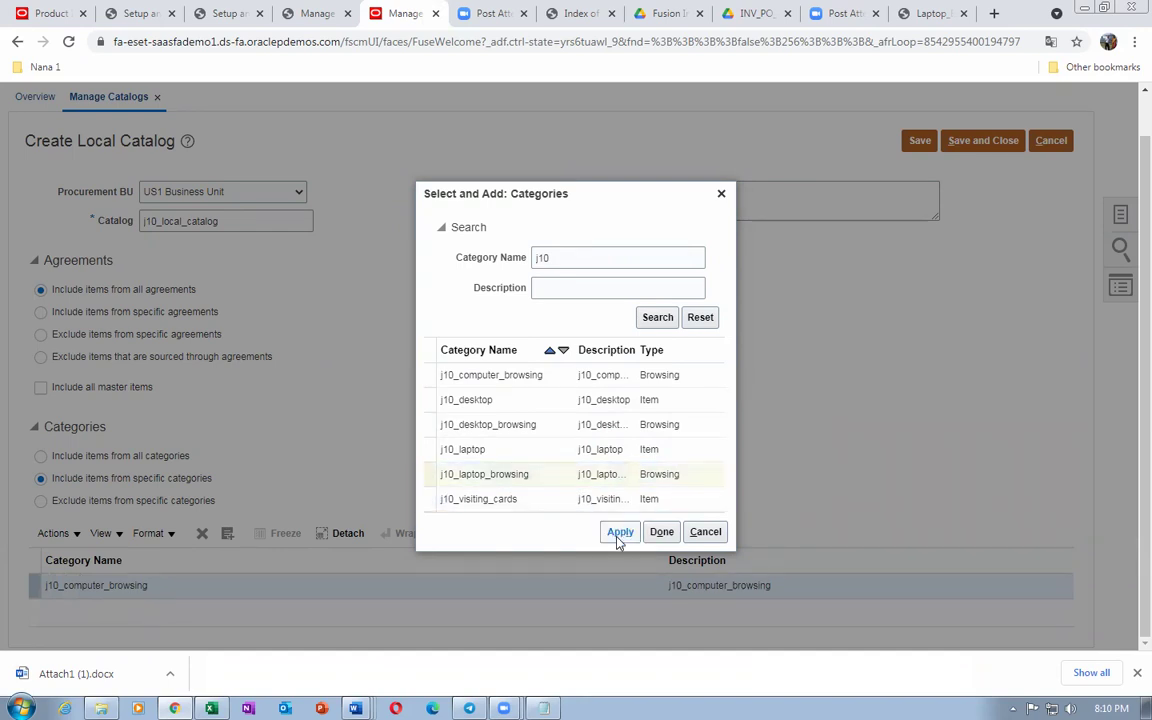
pyautogui.click(619, 532)
pyautogui.click(660, 532)
pyautogui.scroll(-1, 267, 560)
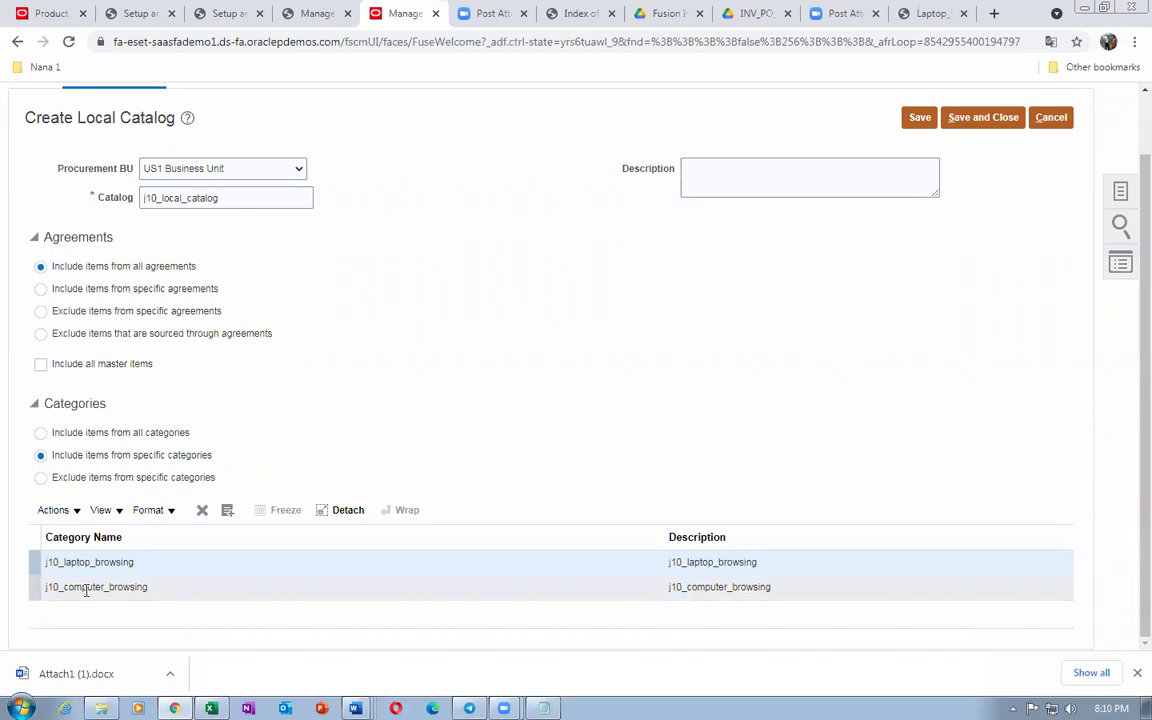
# Save and close the new j10_local_catalog and dismiss the confirmation
pyautogui.scroll(1, 864, 362)
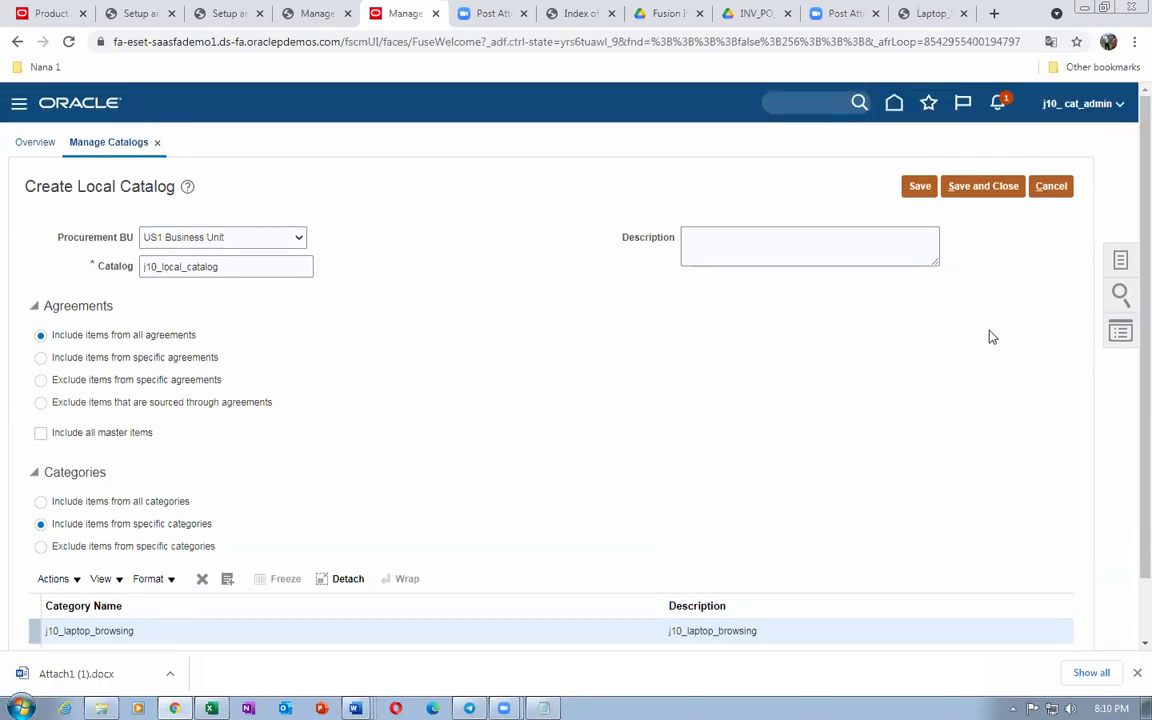
pyautogui.click(999, 195)
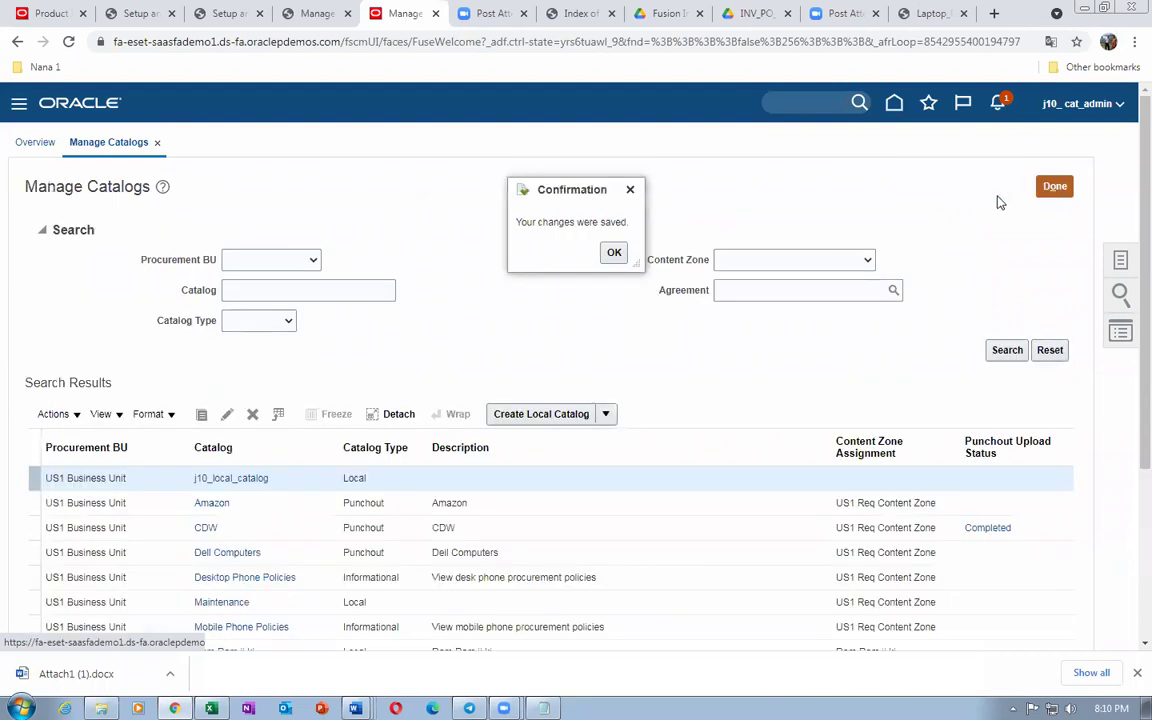
pyautogui.click(614, 253)
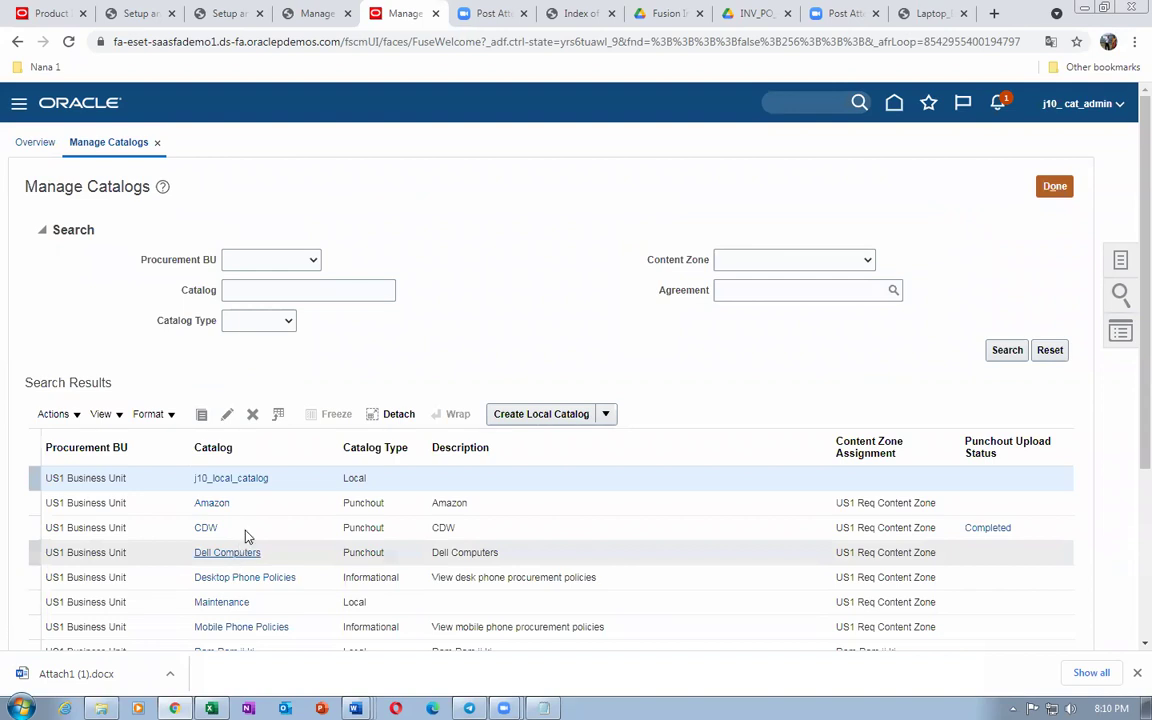
# Review the categories included in j10_local_catalog from the catalog list and leave Manage Catalogs without changing anything
pyautogui.scroll(-3, 273, 454)
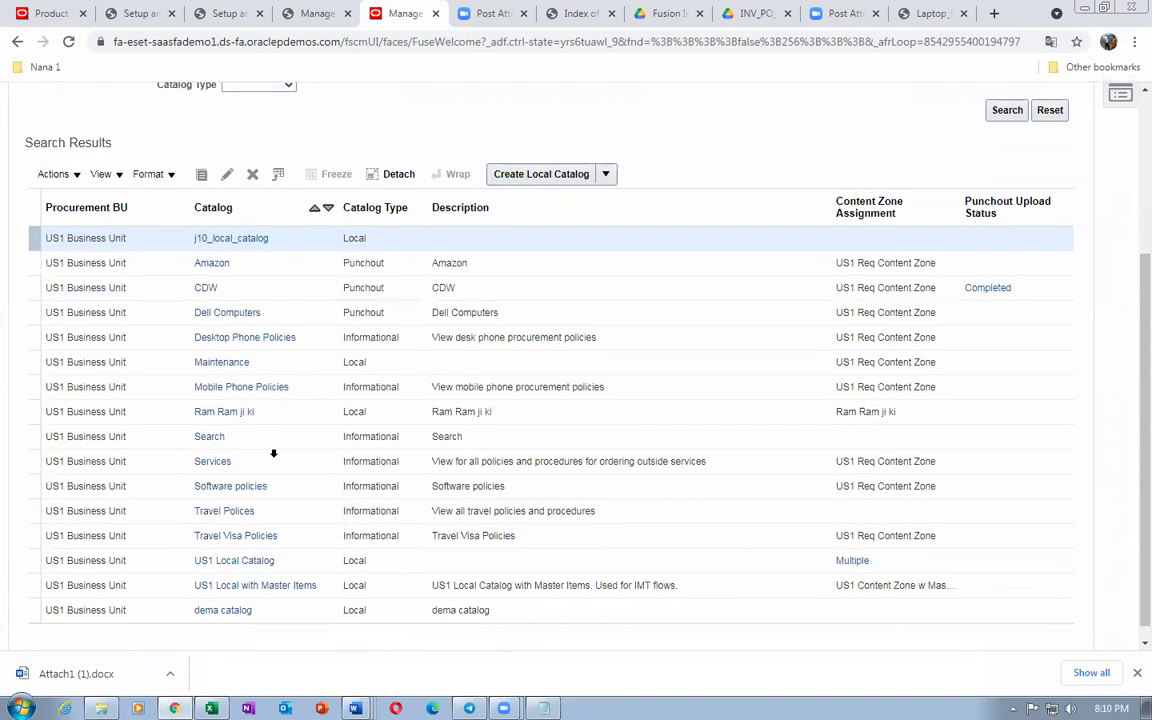
pyautogui.scroll(3, 273, 456)
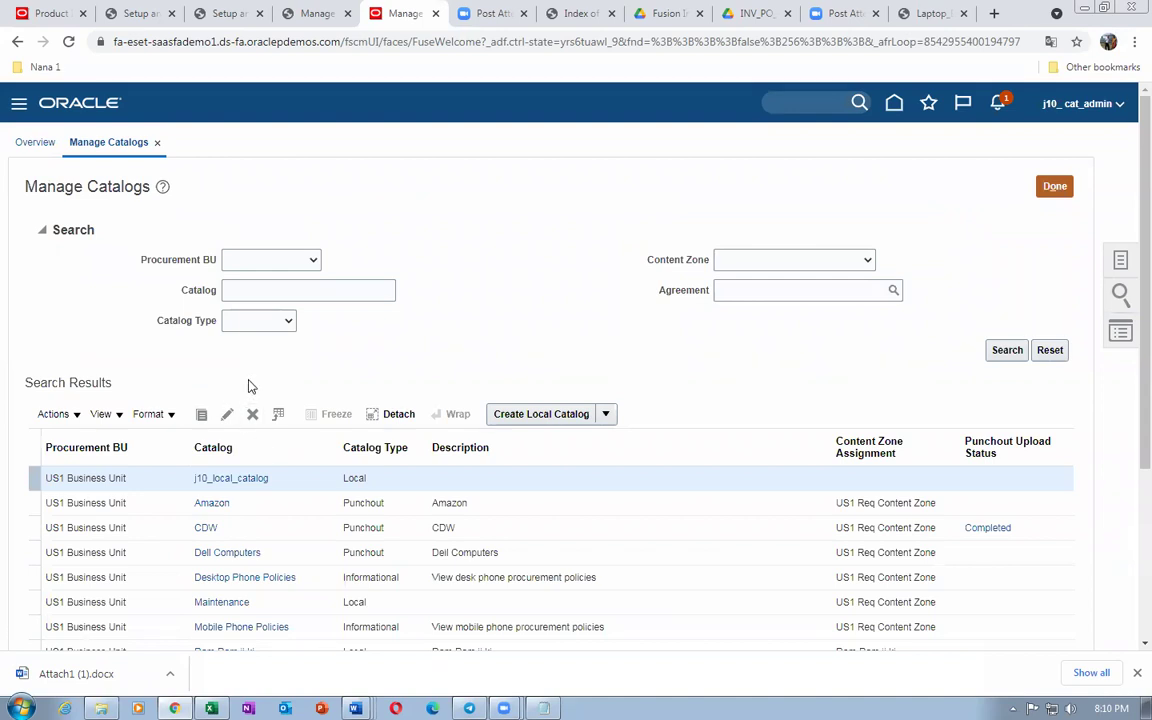
pyautogui.scroll(-3, 237, 450)
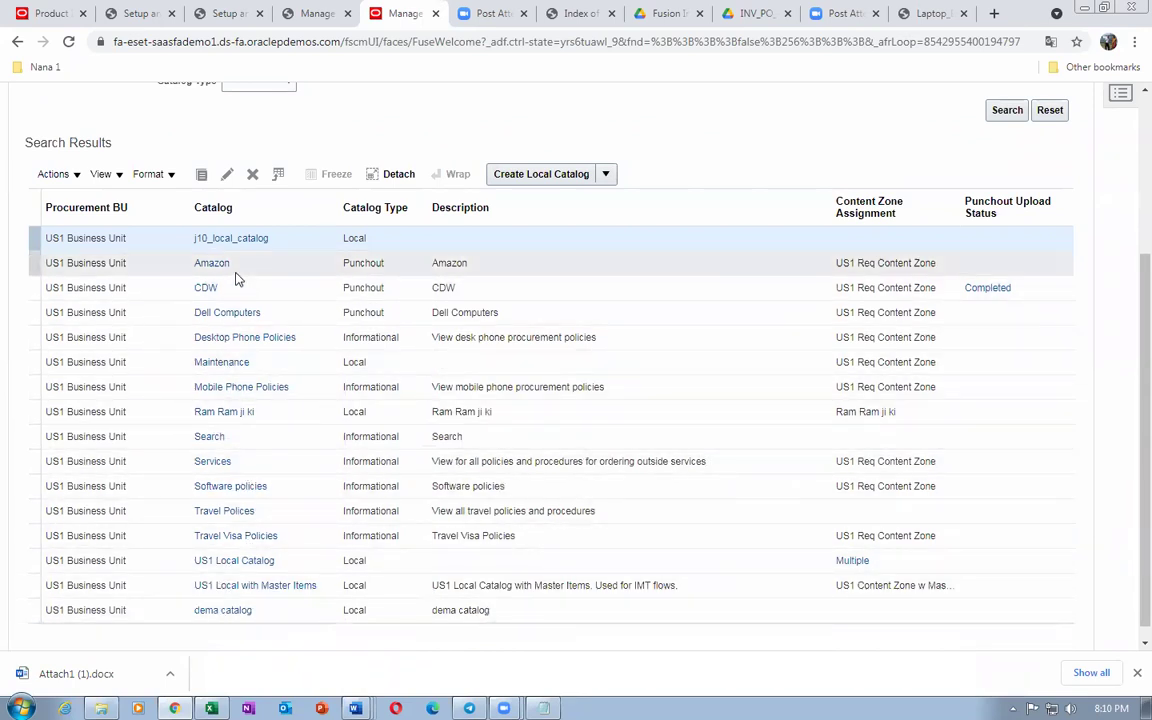
pyautogui.click(228, 240)
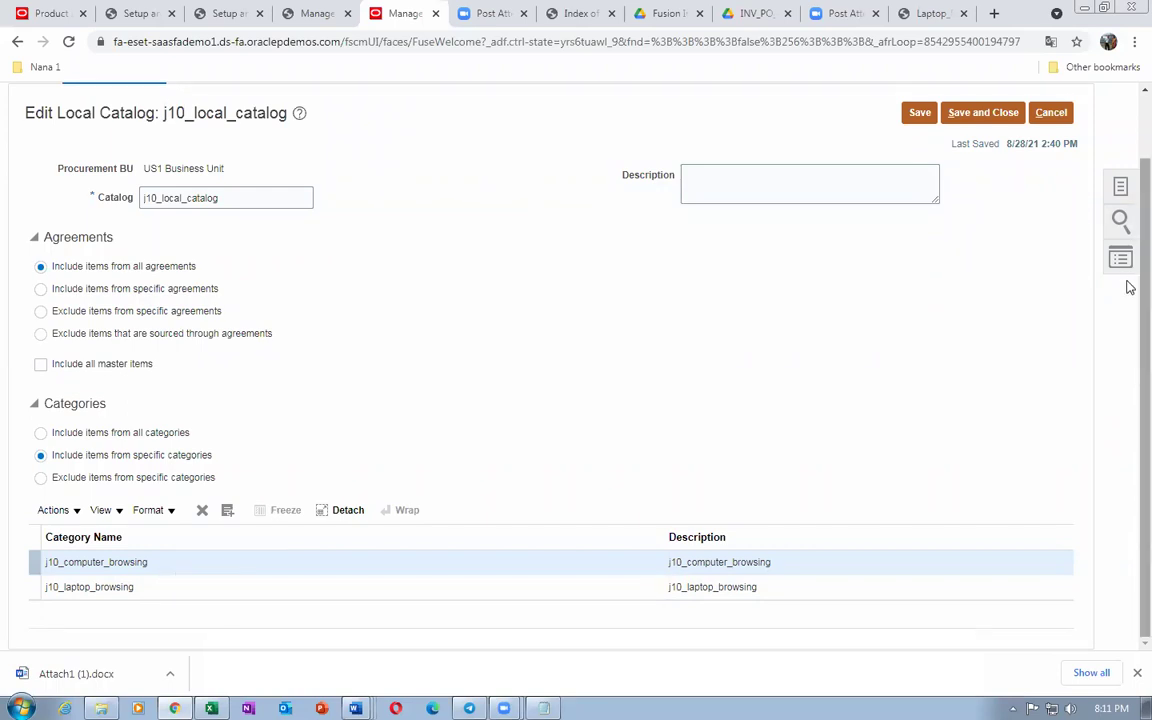
pyautogui.scroll(1, 1128, 240)
pyautogui.click(1051, 175)
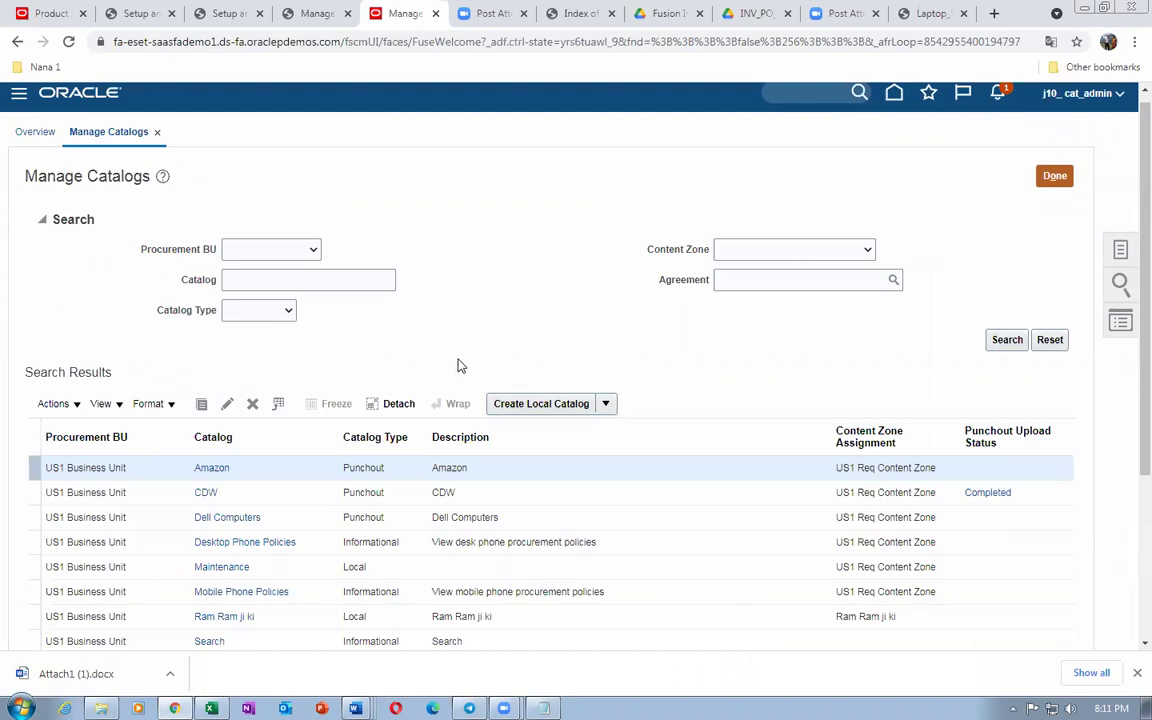
pyautogui.click(1055, 176)
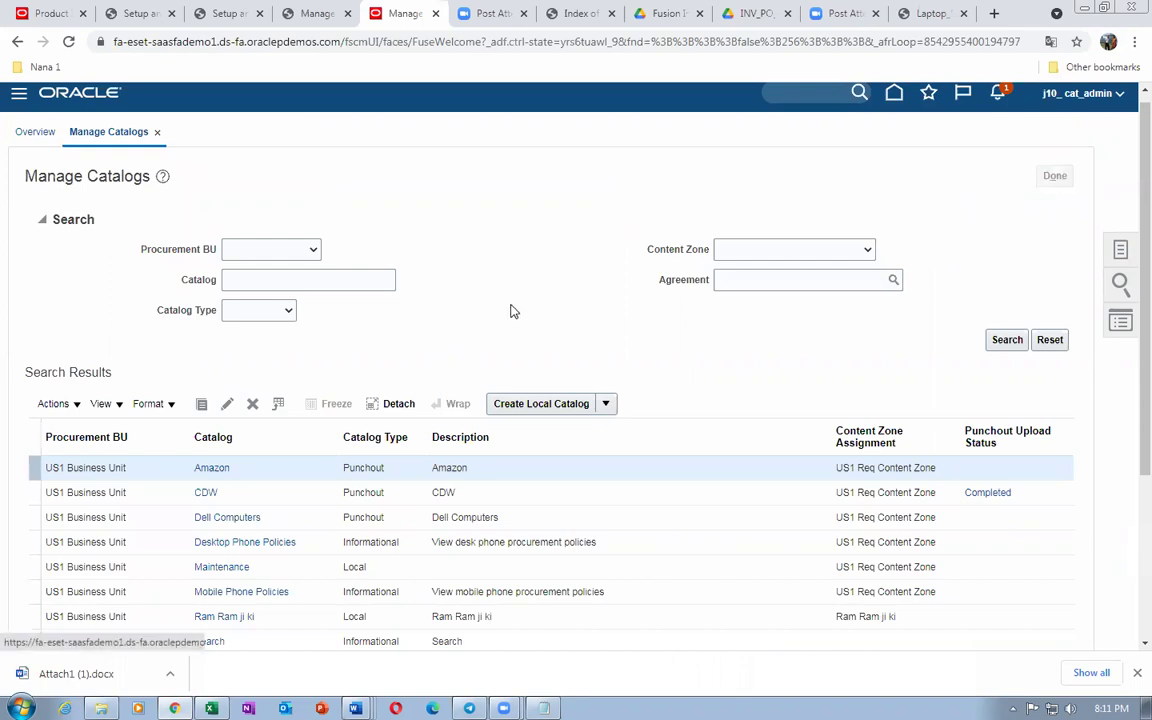
# Return to Manage Catalogs and check the name and specific-category setting of j10_local_catalog, leaving it unedited
pyautogui.click(1122, 252)
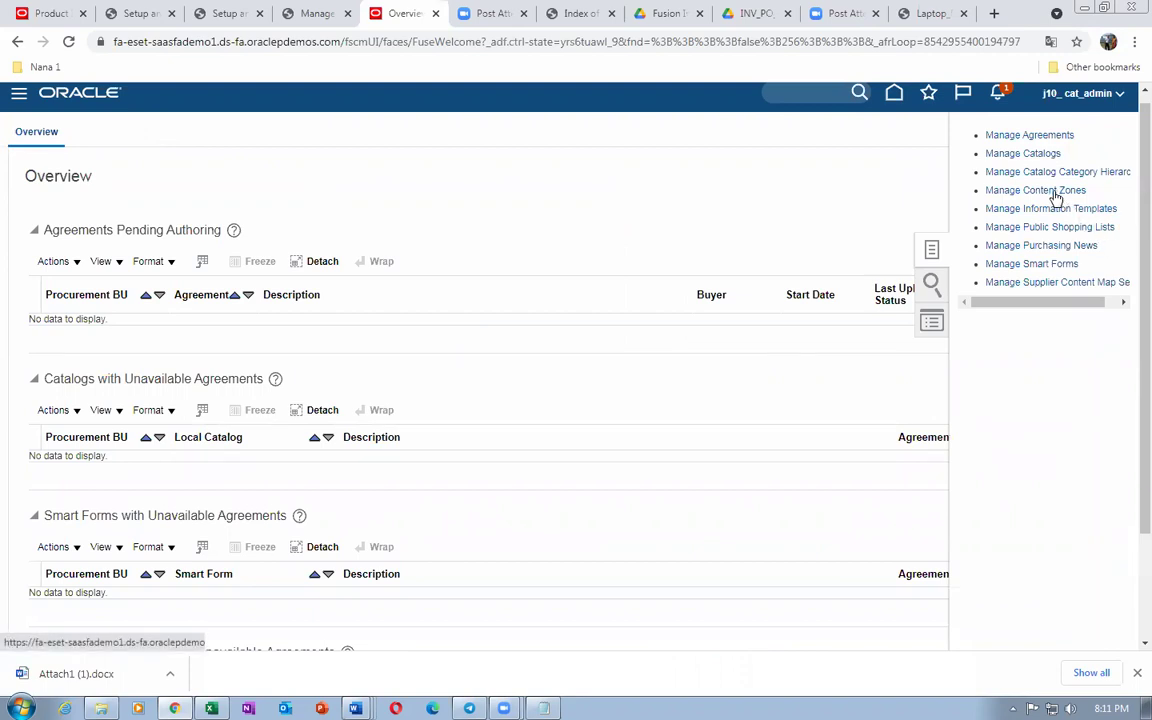
pyautogui.click(1036, 154)
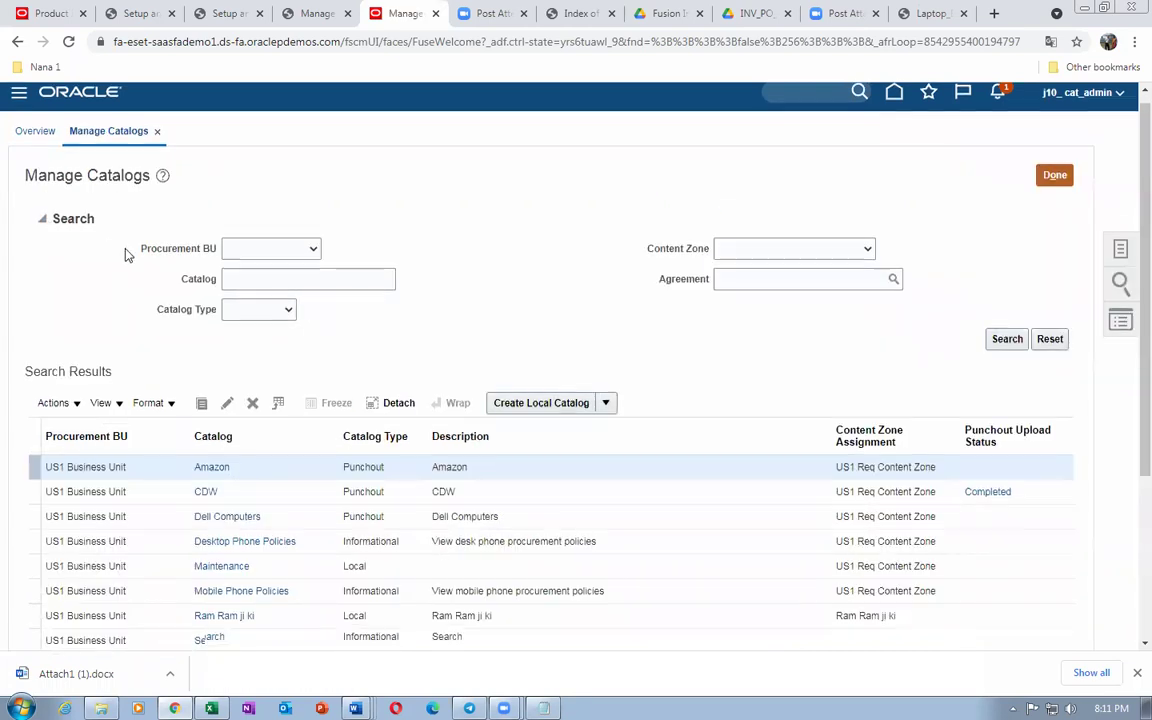
pyautogui.scroll(-3, 180, 411)
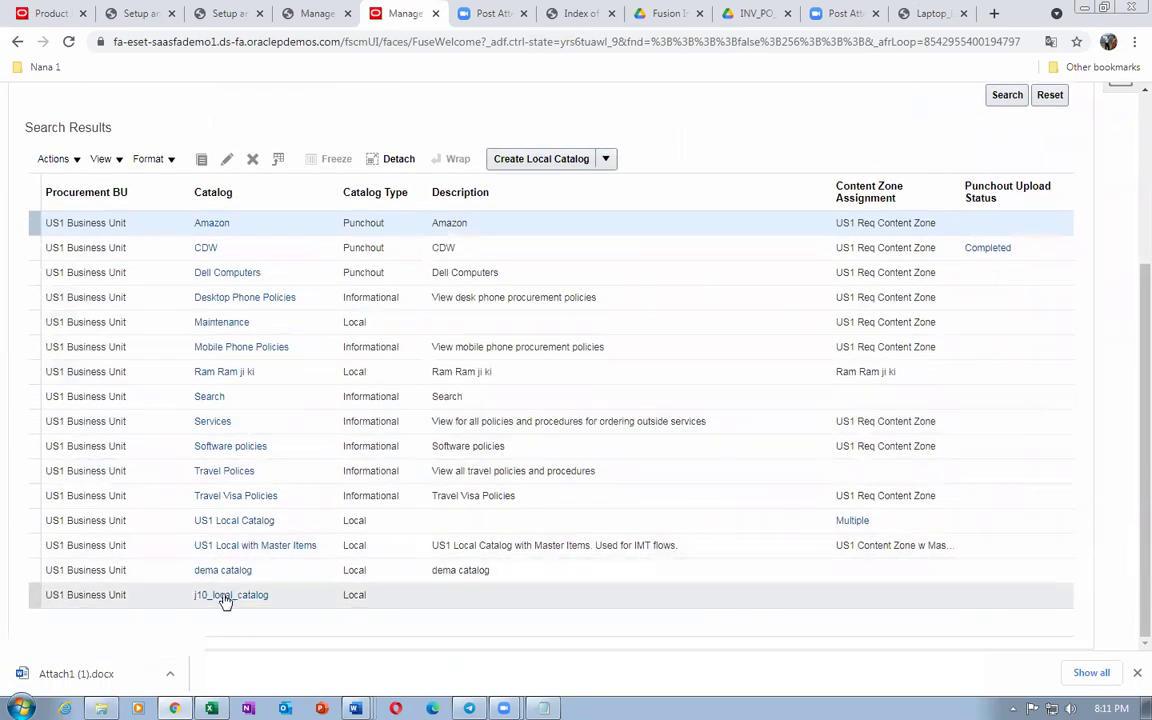
pyautogui.click(225, 596)
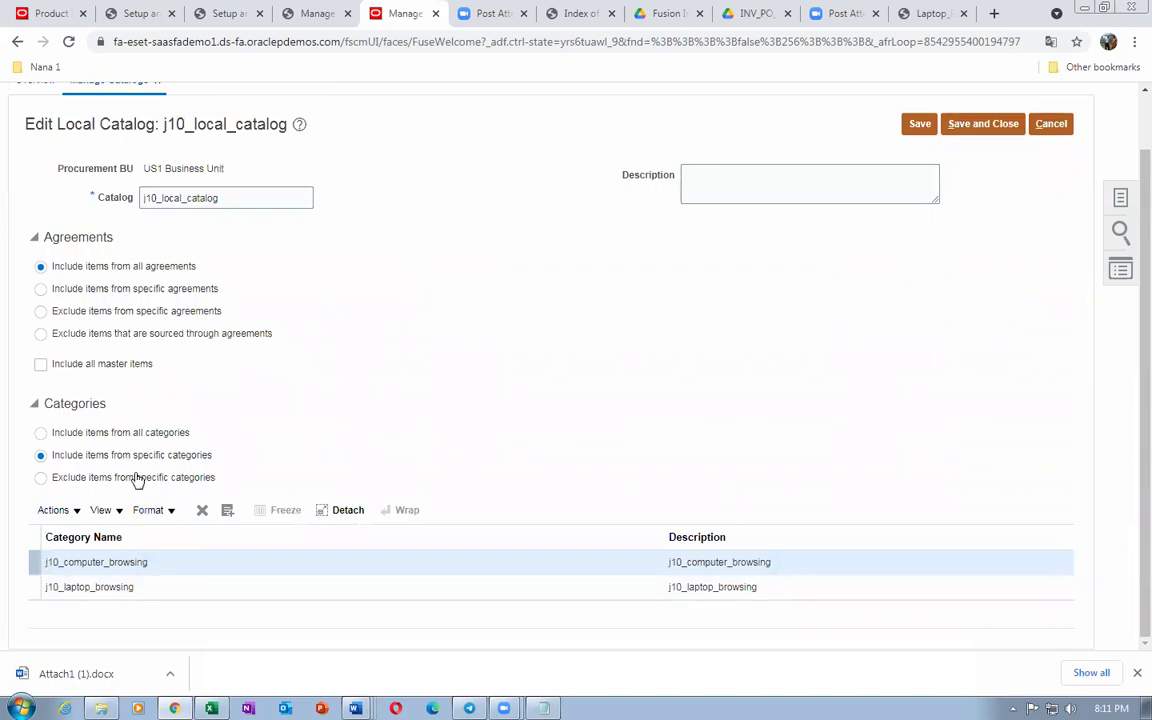
pyautogui.moveTo(224, 197); pyautogui.dragTo(147, 212)
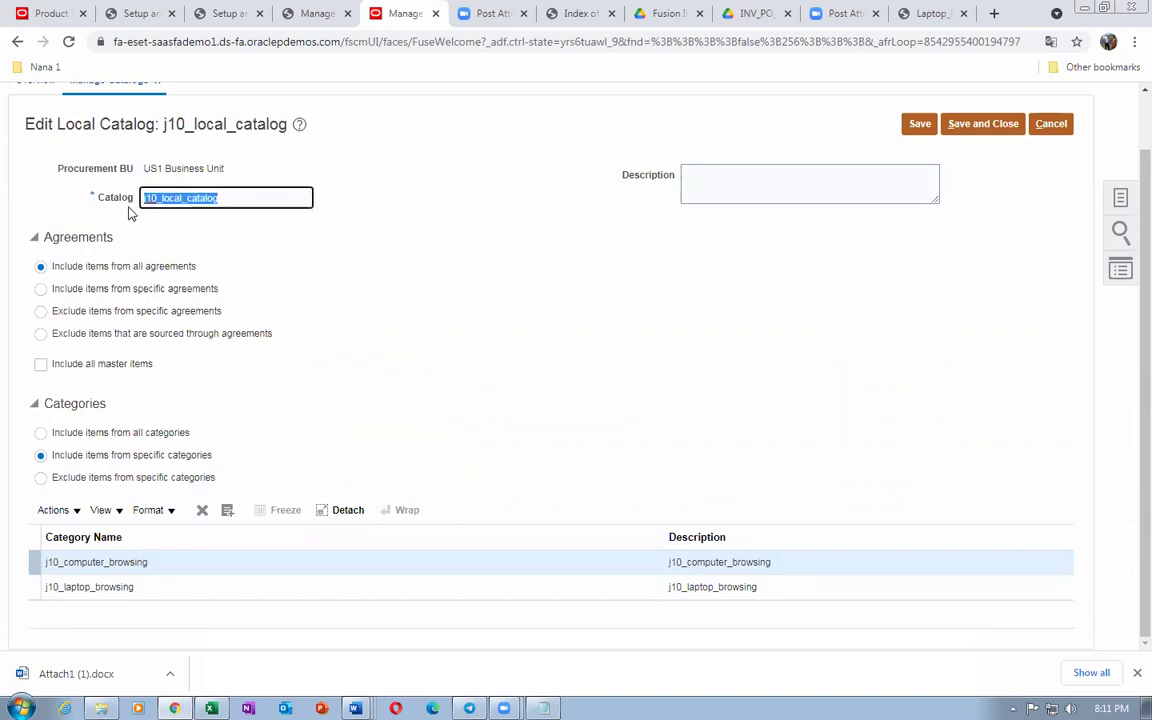
pyautogui.click(414, 337)
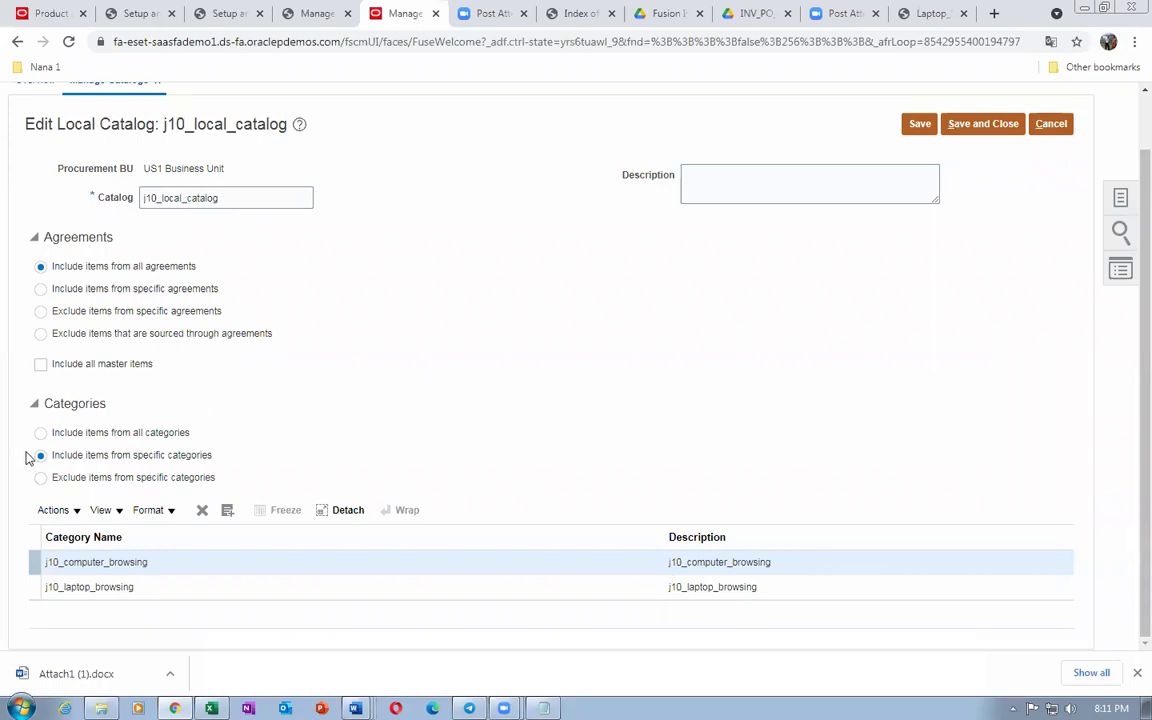
pyautogui.click(1049, 123)
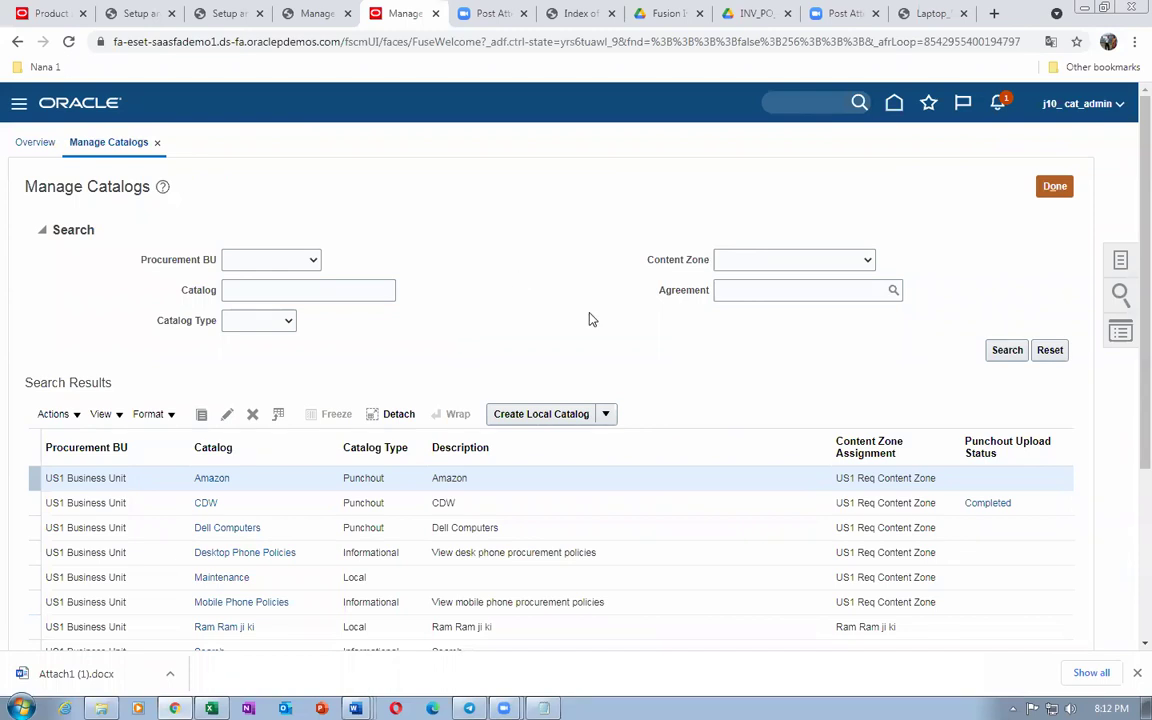
pyautogui.click(1048, 188)
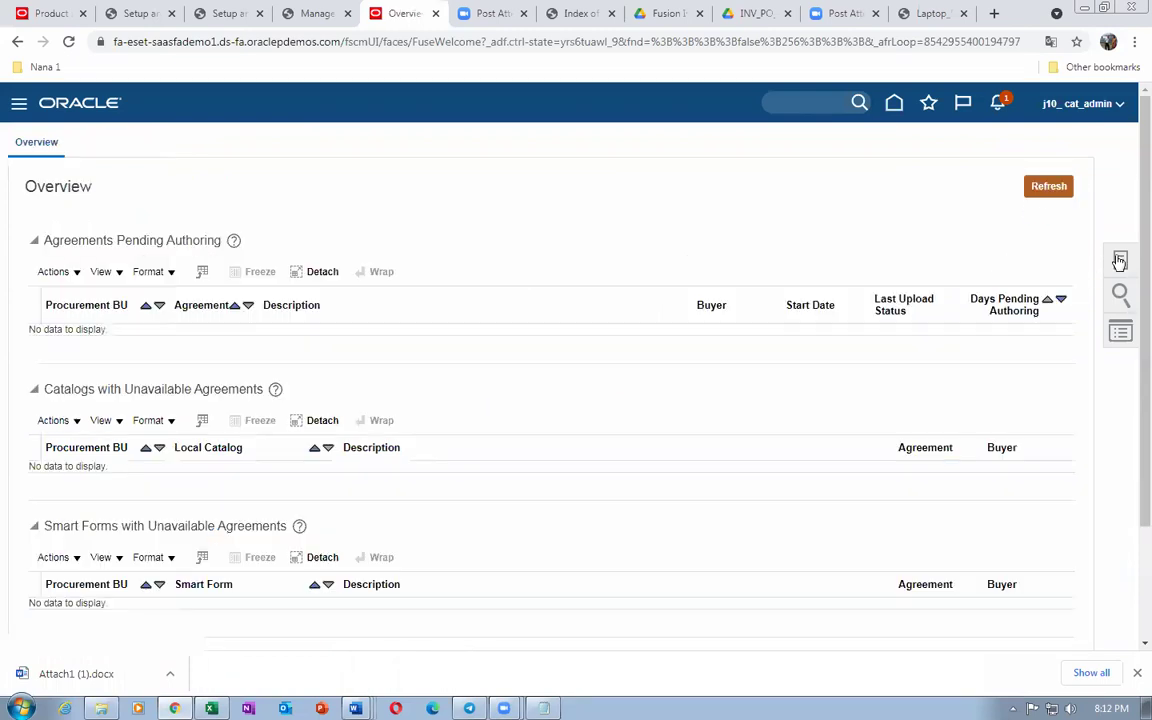
pyautogui.click(1120, 260)
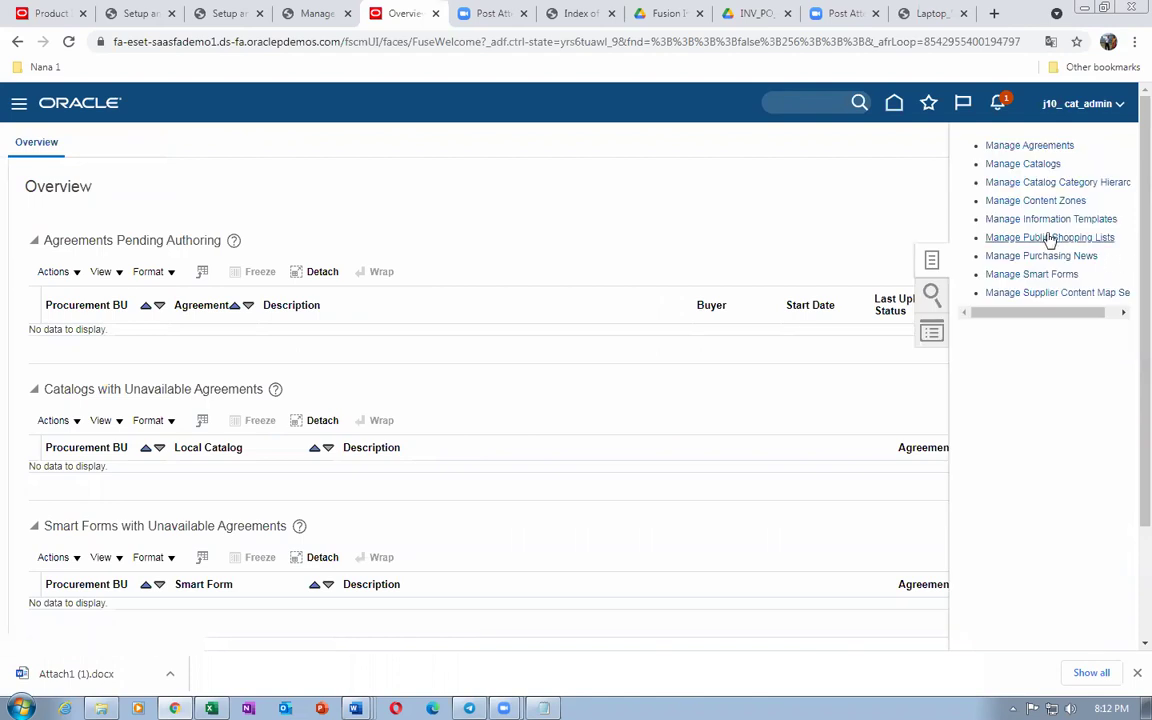
pyautogui.click(1035, 200)
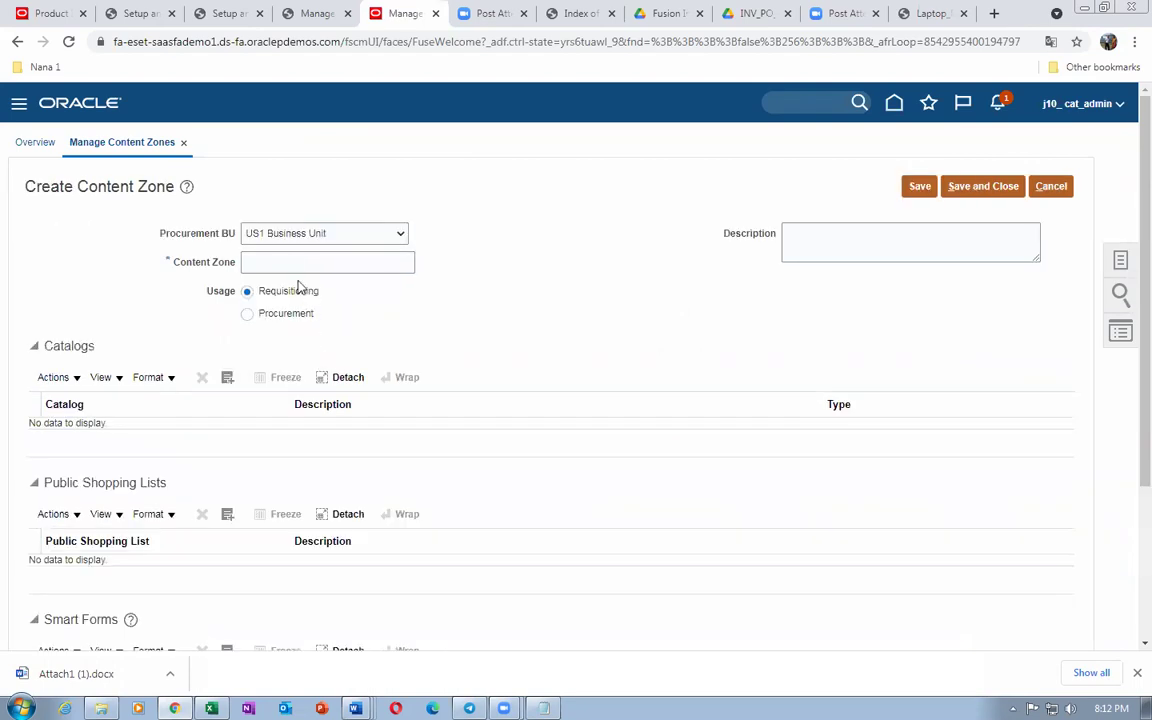
pyautogui.click(298, 264)
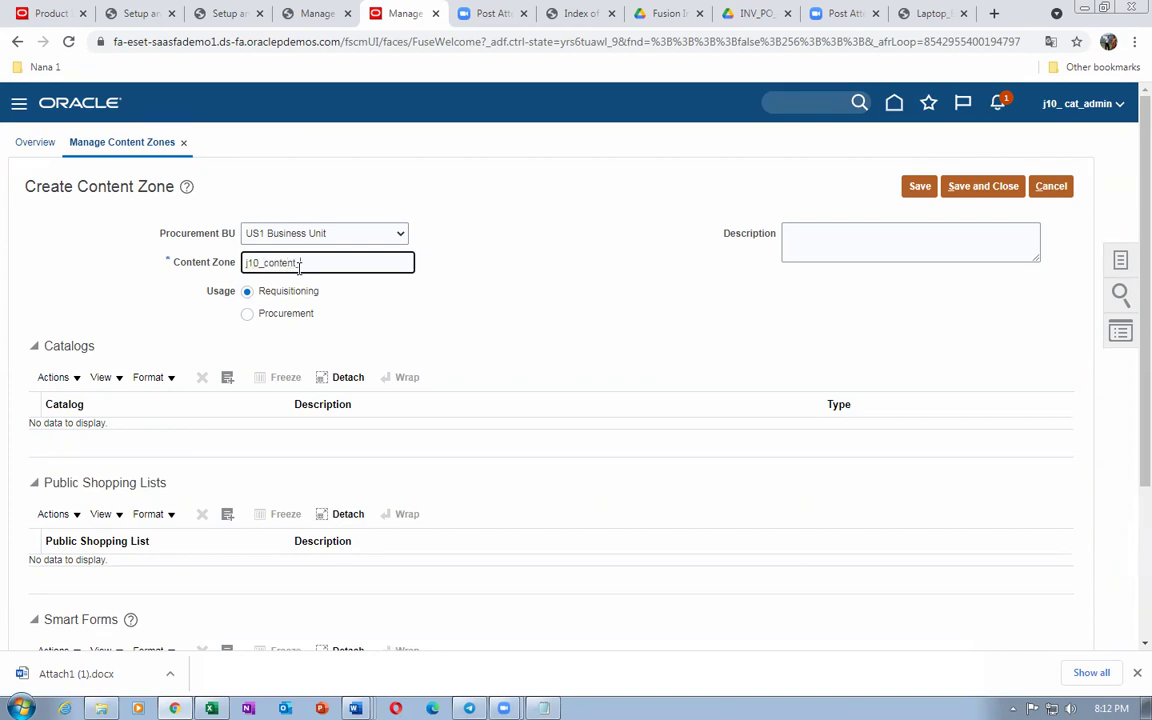
pyautogui.press('Tab')
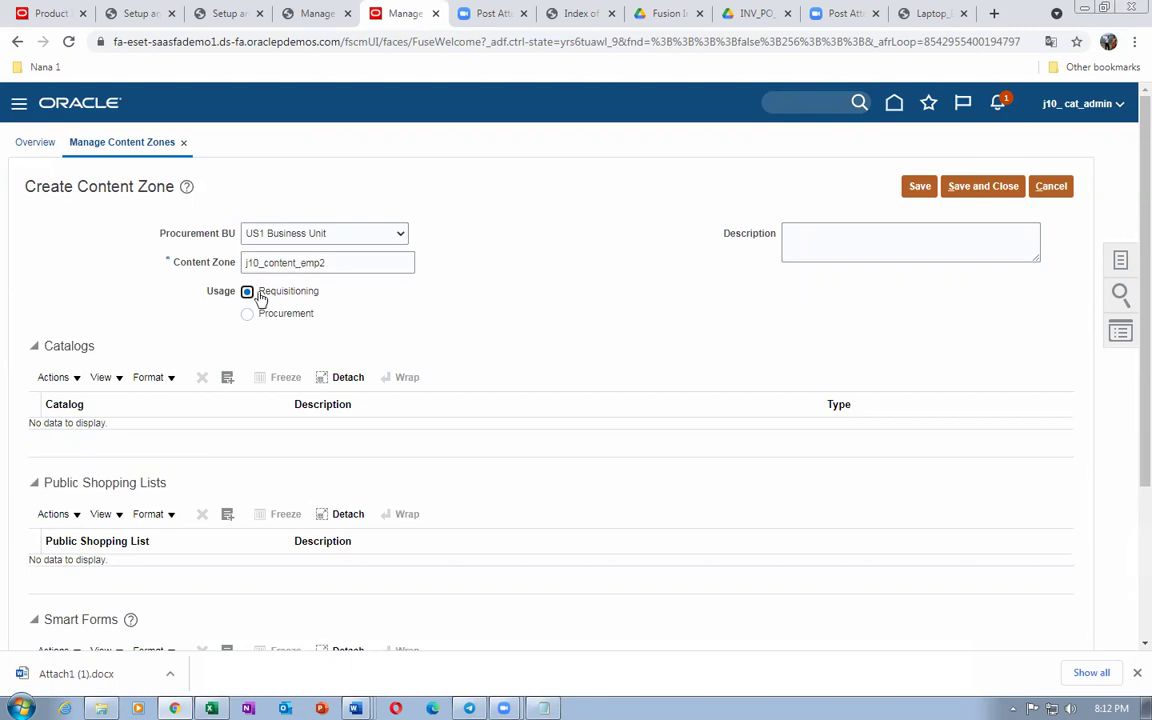
pyautogui.click(55, 377)
pyautogui.click(91, 430)
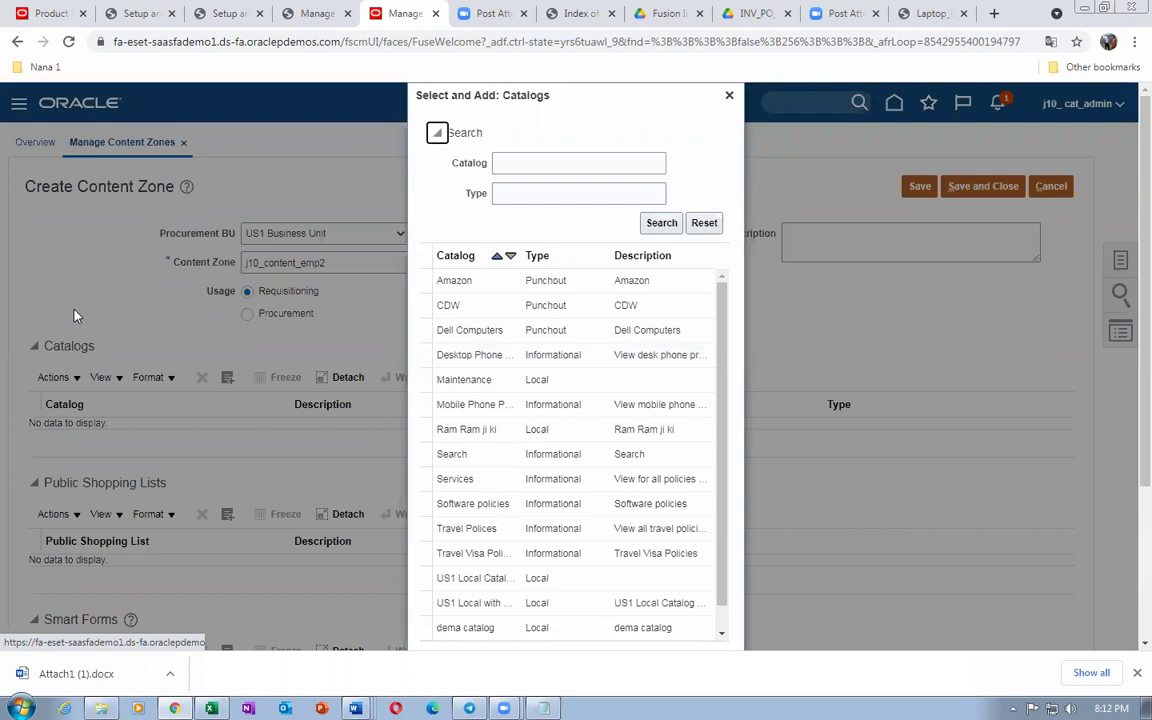
pyautogui.scroll(-2, 85, 319)
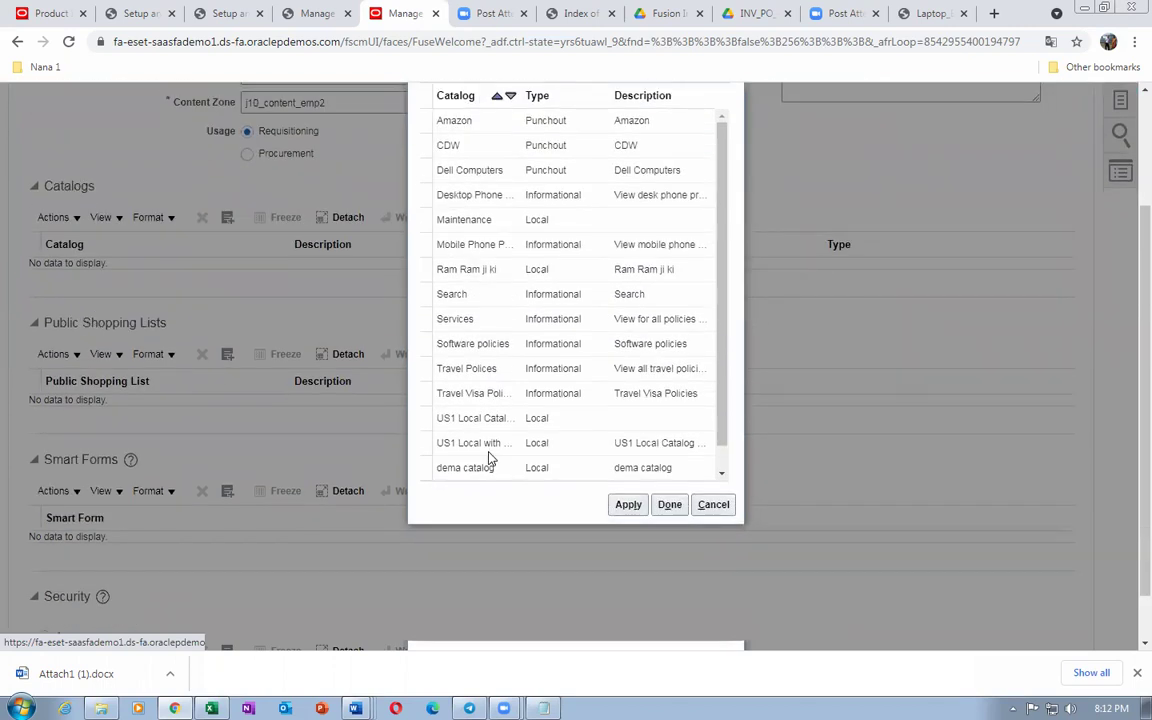
pyautogui.click(712, 506)
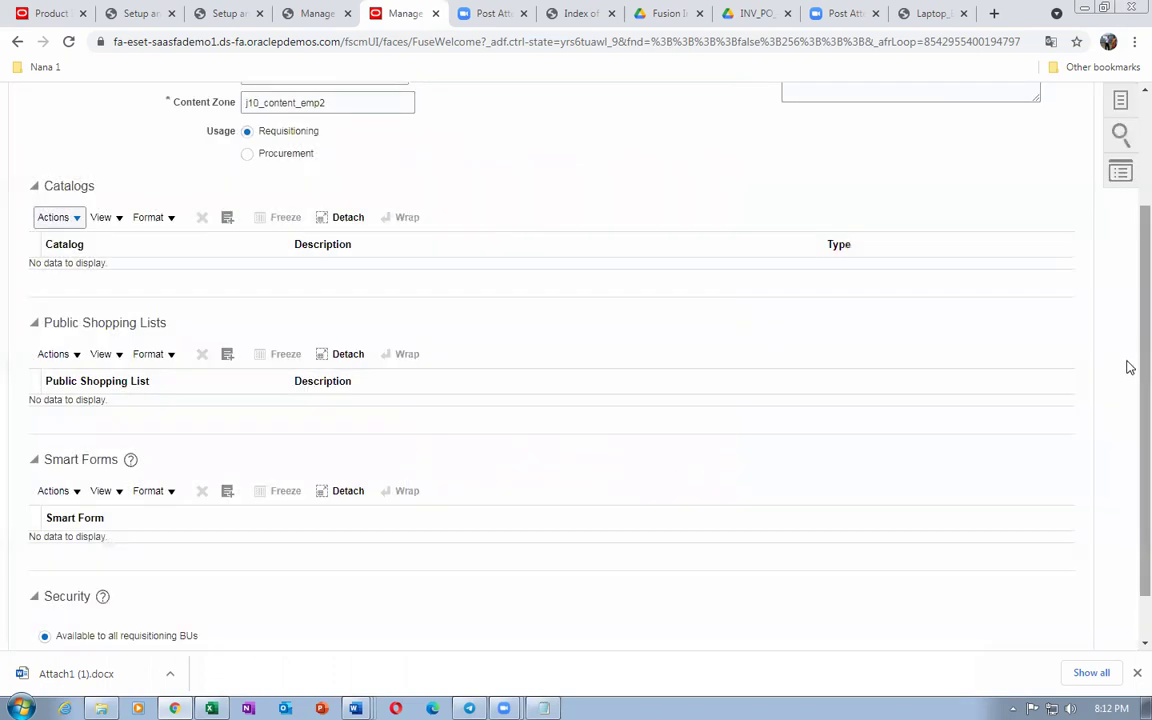
pyautogui.scroll(2, 1130, 367)
pyautogui.click(1052, 187)
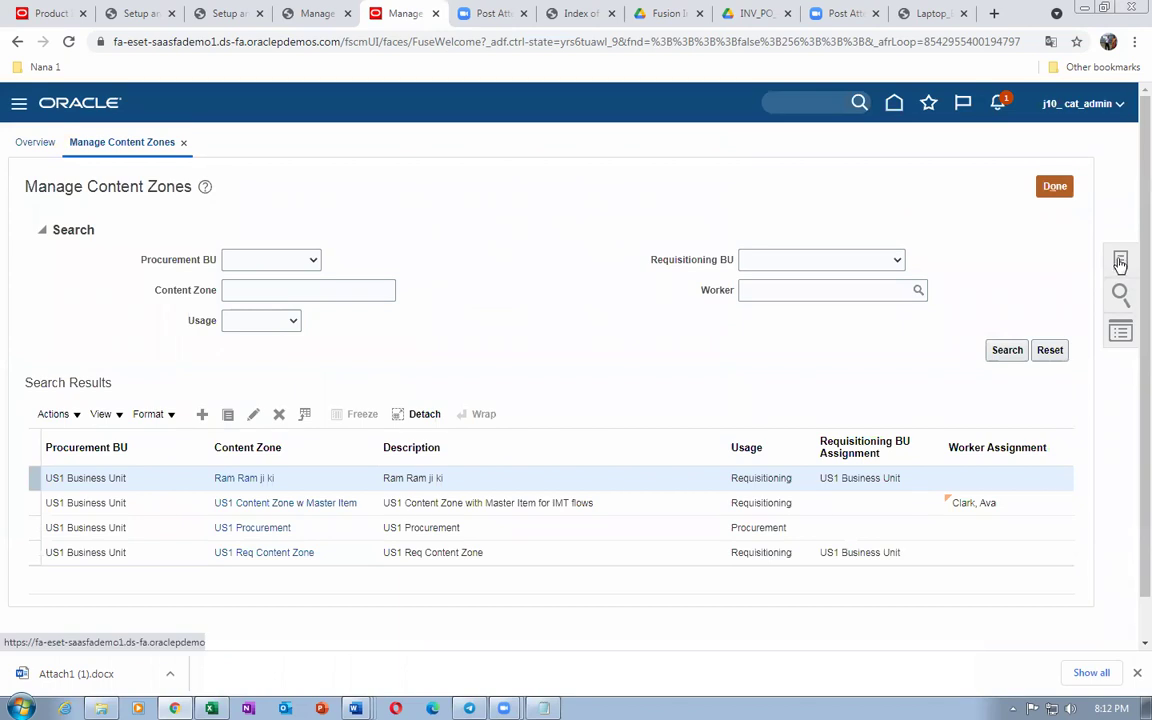
pyautogui.click(1055, 186)
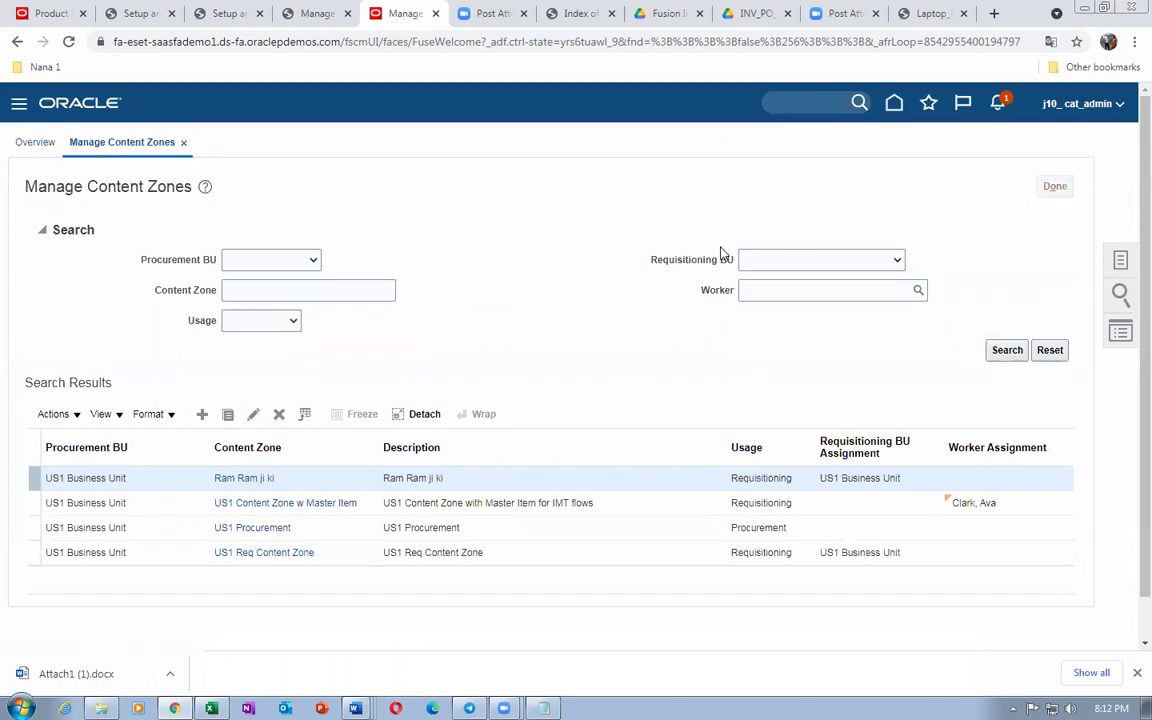
# Reopen j10_local_catalog in Manage Catalogs and rename it j10_local_catalog_emp2
pyautogui.click(1121, 261)
pyautogui.click(1022, 165)
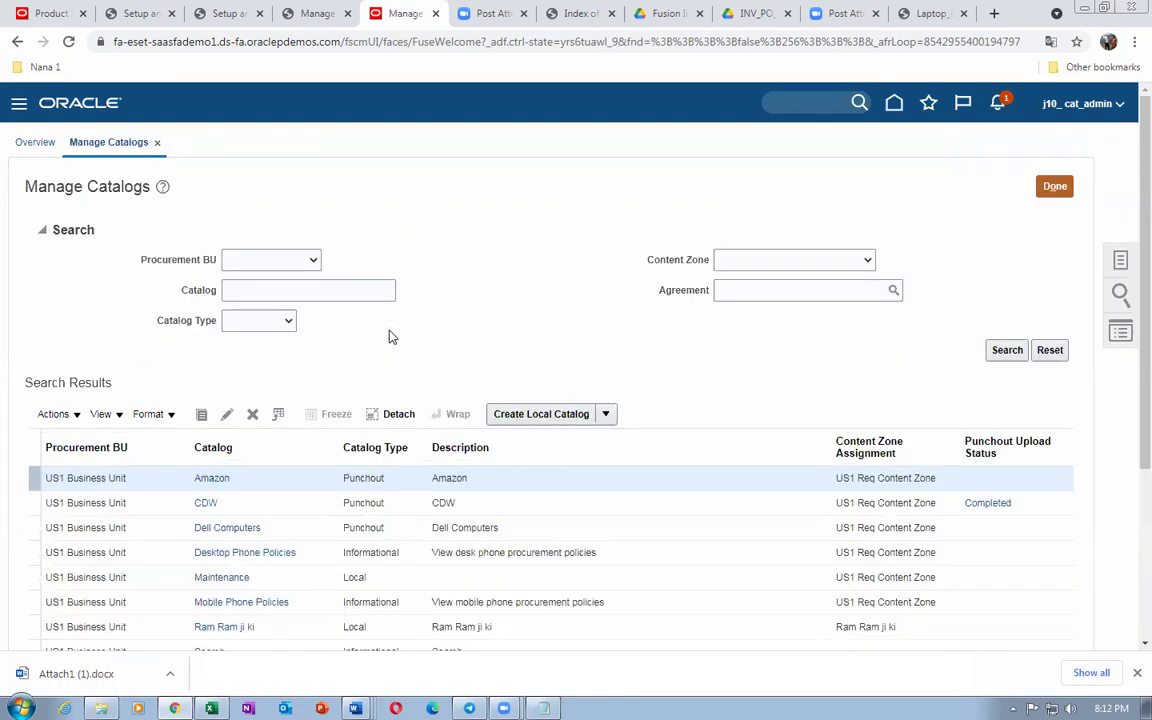
pyautogui.scroll(-3, 391, 338)
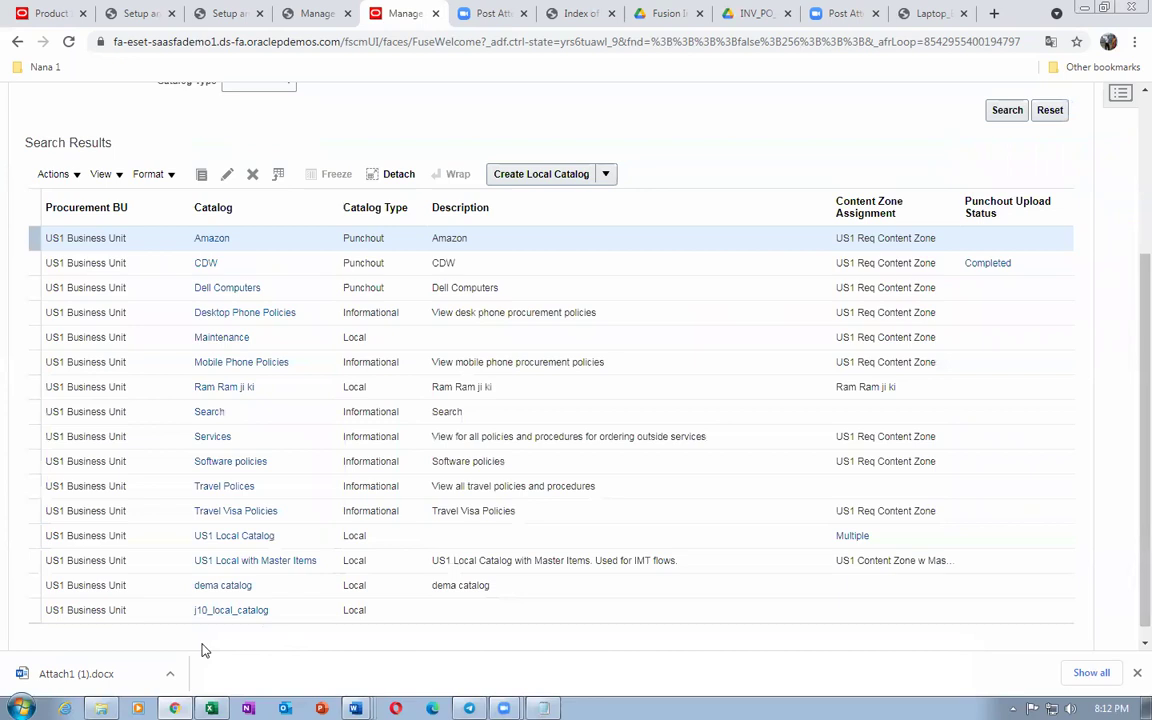
pyautogui.click(228, 612)
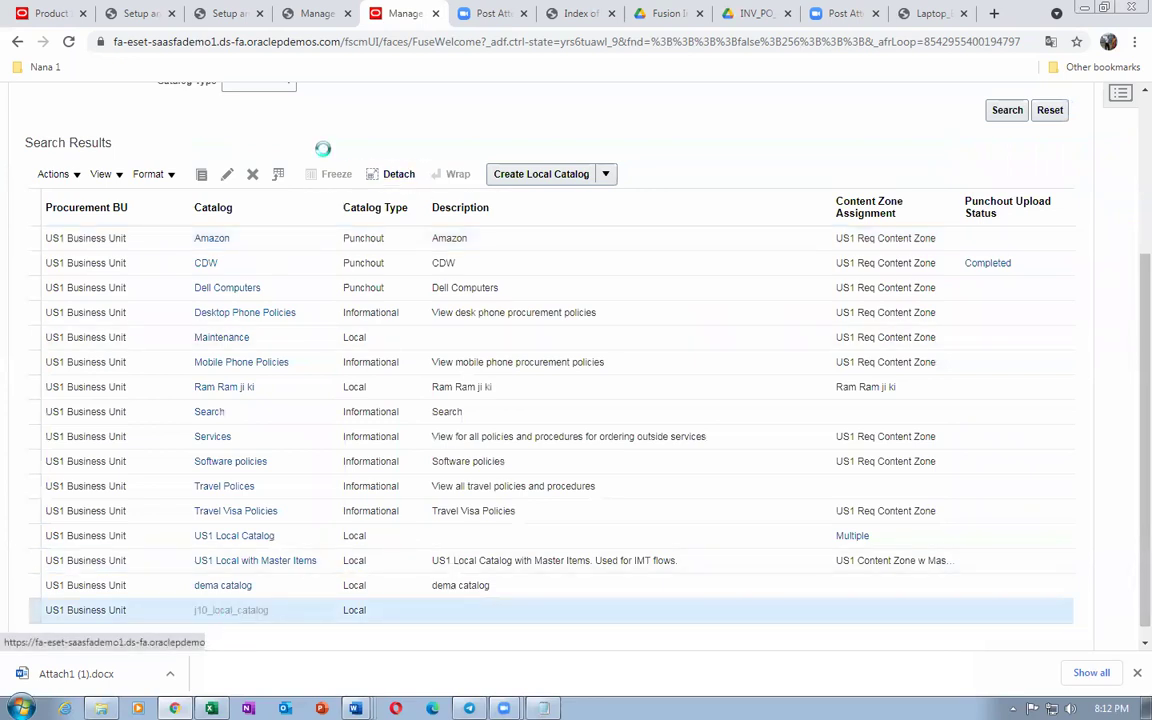
pyautogui.click(259, 195)
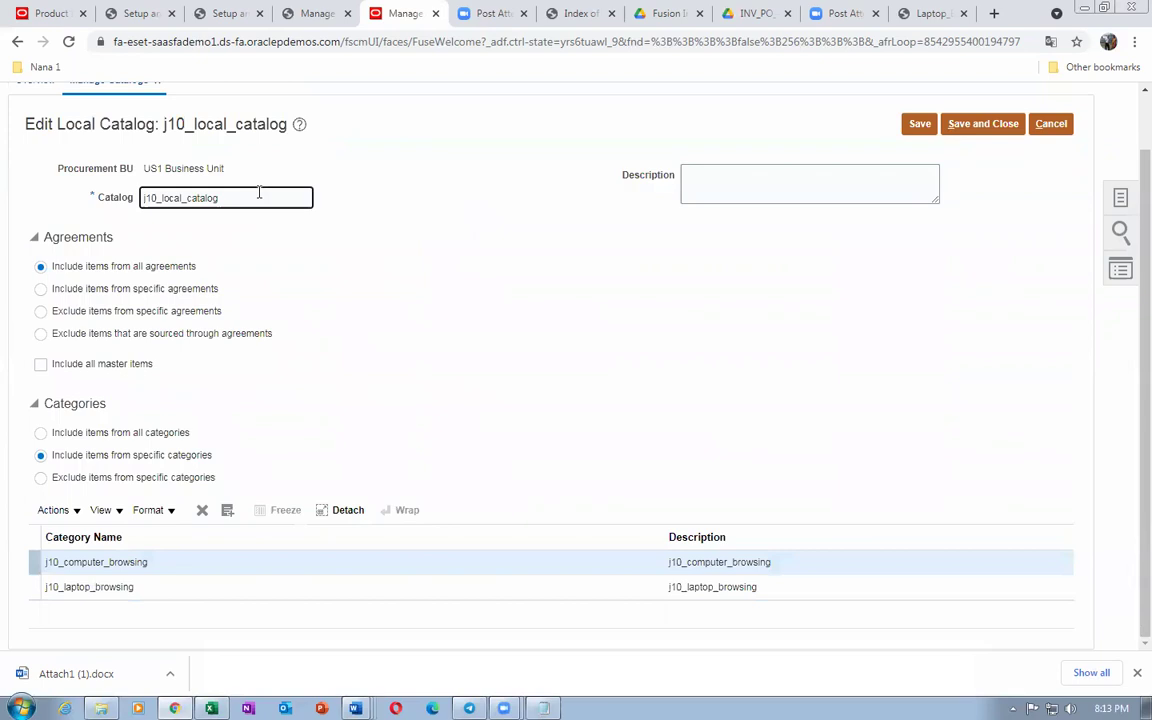
pyautogui.press('Tab')
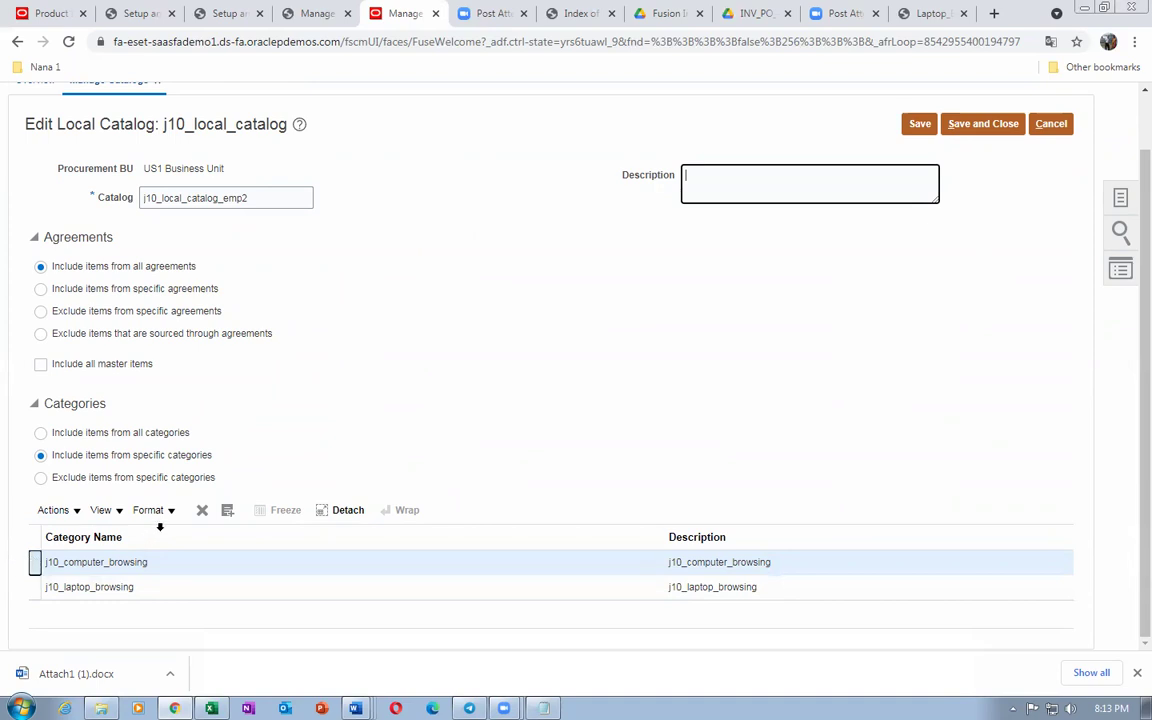
# Remove the j10_computer_browsing category from the catalog, save and close it, and dismiss the confirmation
pyautogui.click(202, 510)
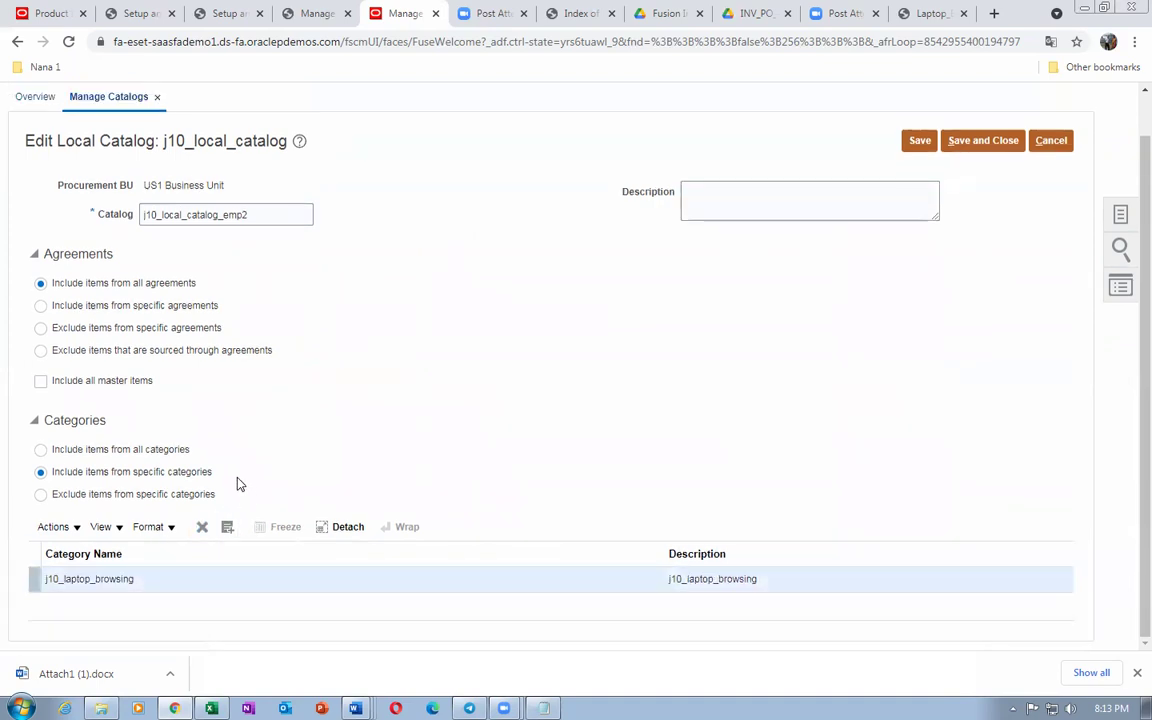
pyautogui.click(960, 142)
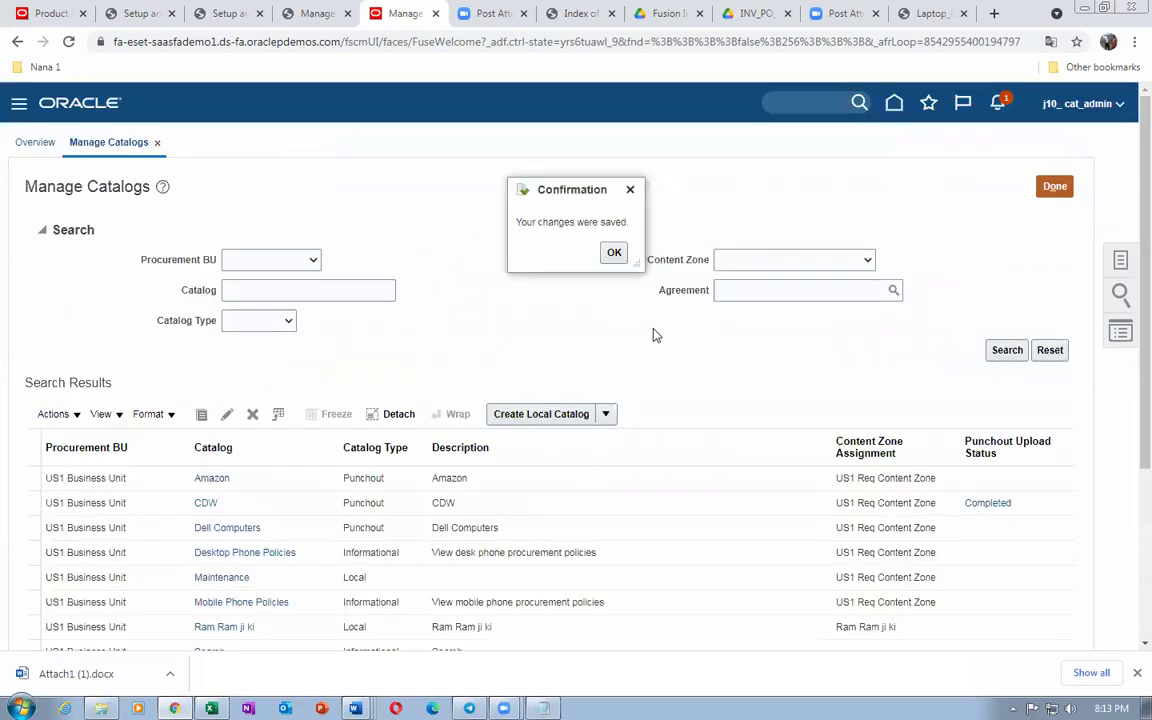
pyautogui.click(613, 252)
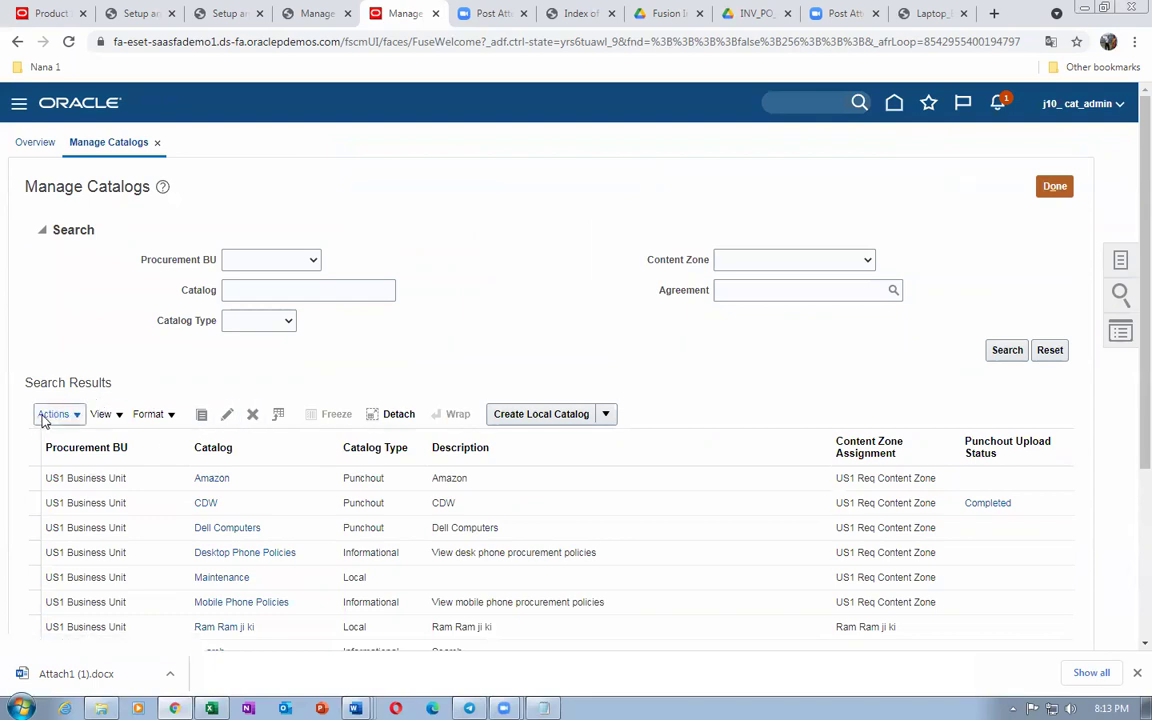
# Create a local catalog for US1 Business Unit named j10_cvatalog_emp3 that includes items from specific categories
pyautogui.click(519, 414)
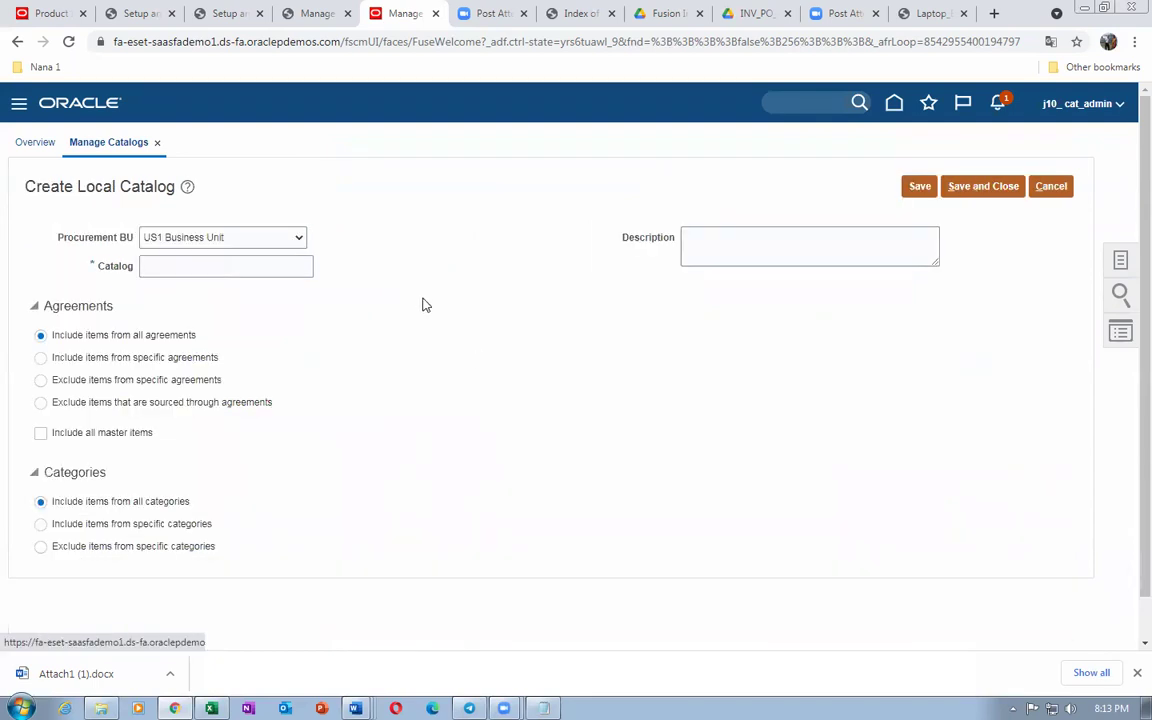
pyautogui.click(208, 266)
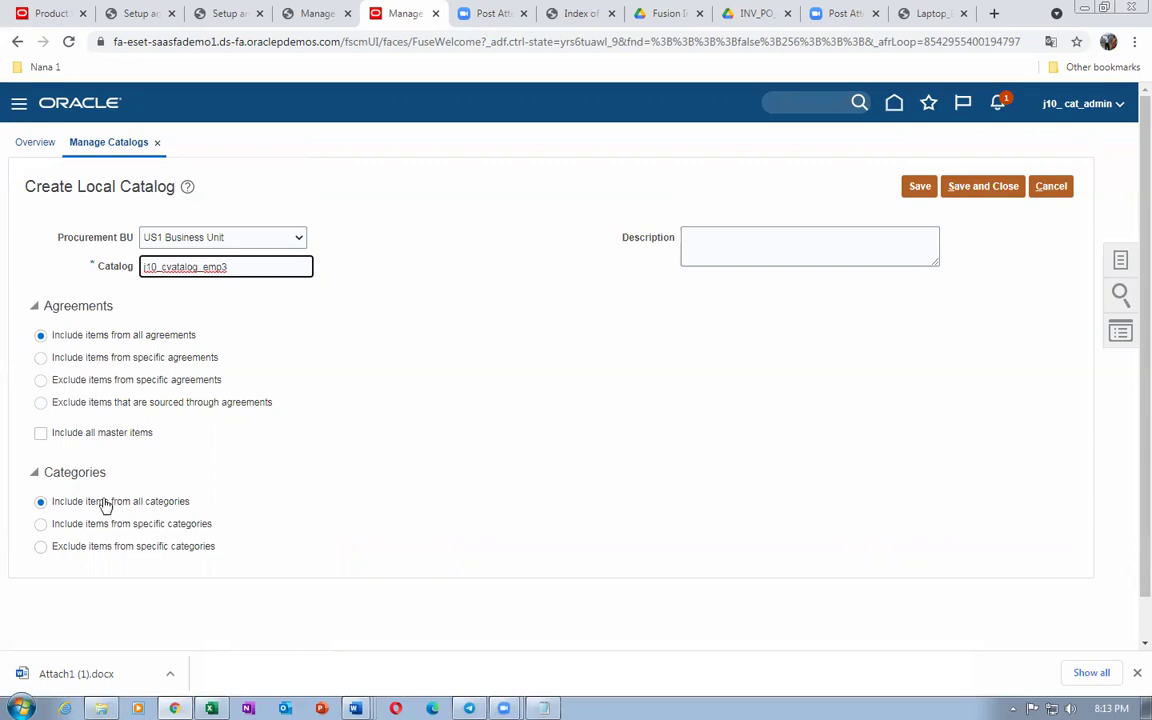
pyautogui.click(43, 526)
pyautogui.scroll(-1, 177, 530)
# Search the categories for j10 and add j10_computer_browsing to the new catalog
pyautogui.click(60, 537)
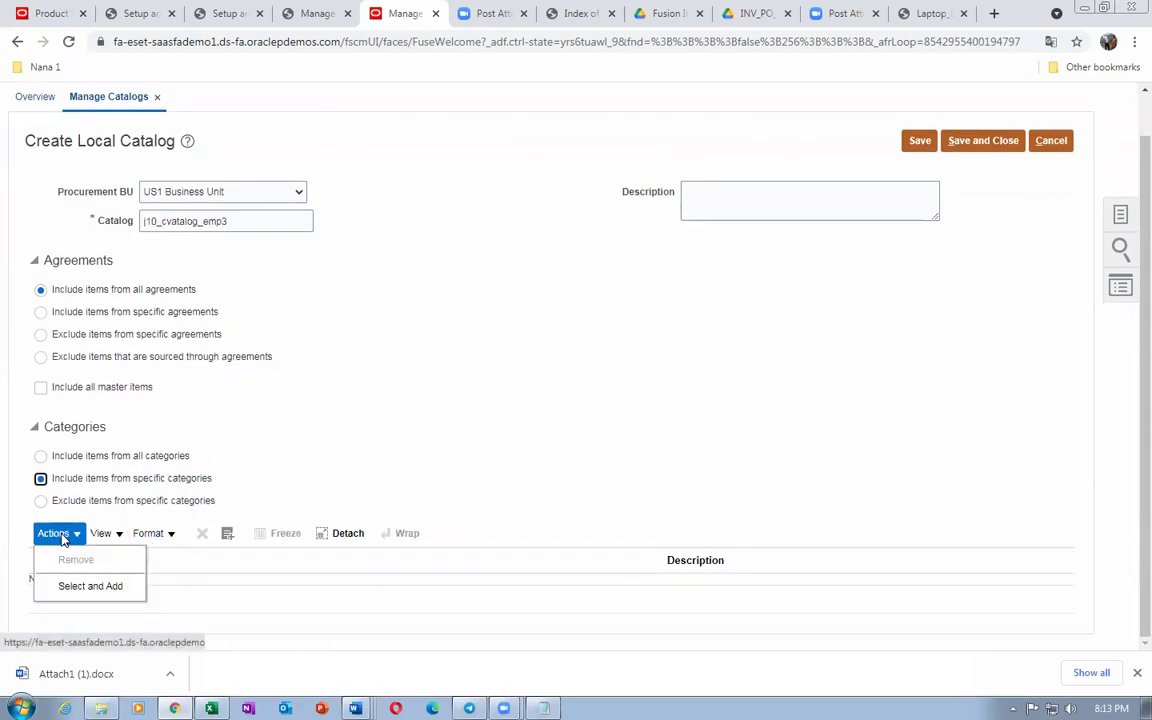
pyautogui.click(72, 586)
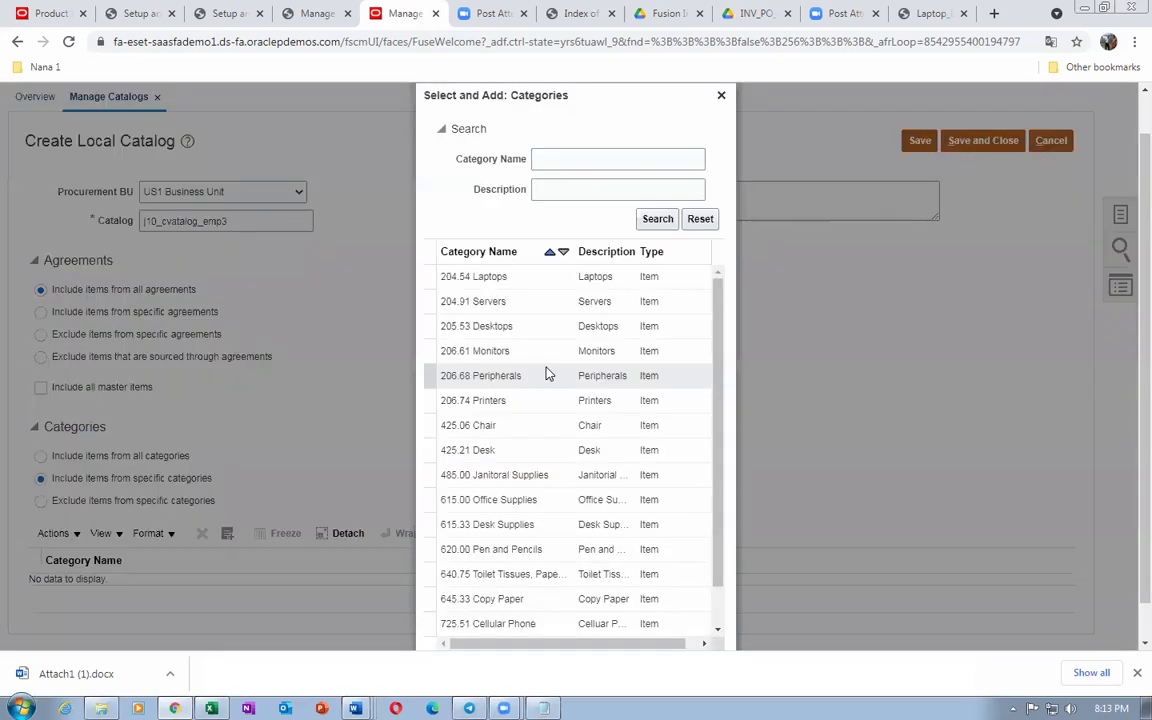
pyautogui.click(569, 158)
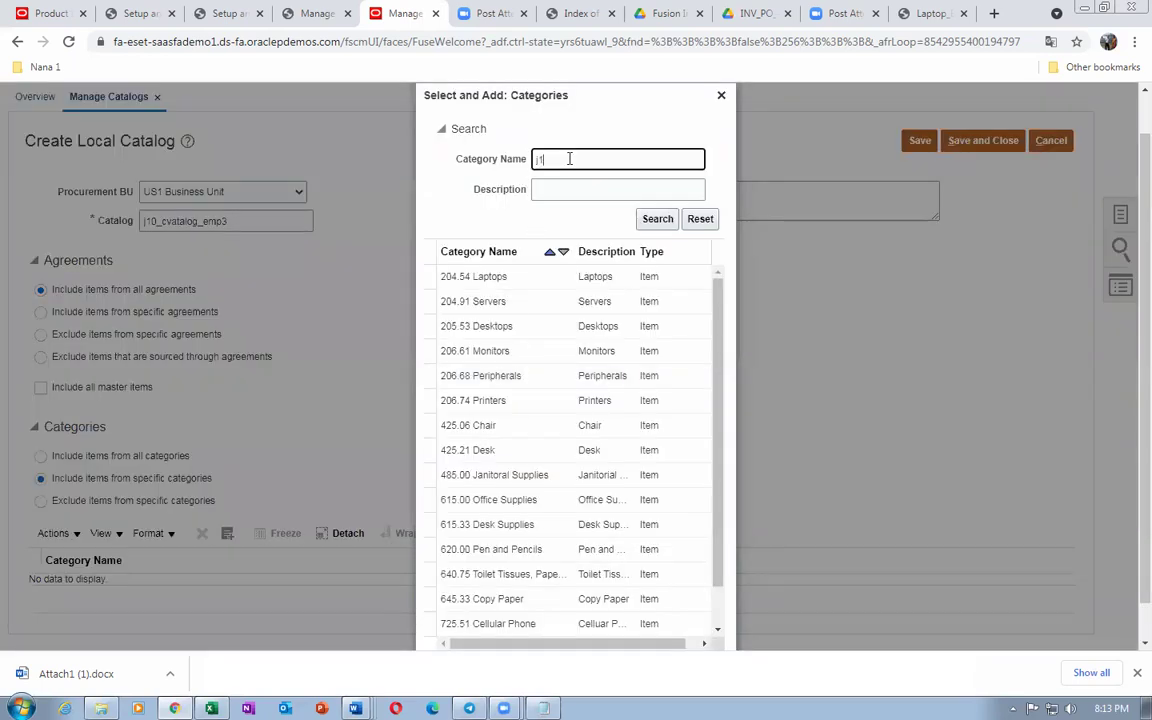
pyautogui.write('j10')
pyautogui.press('Return')
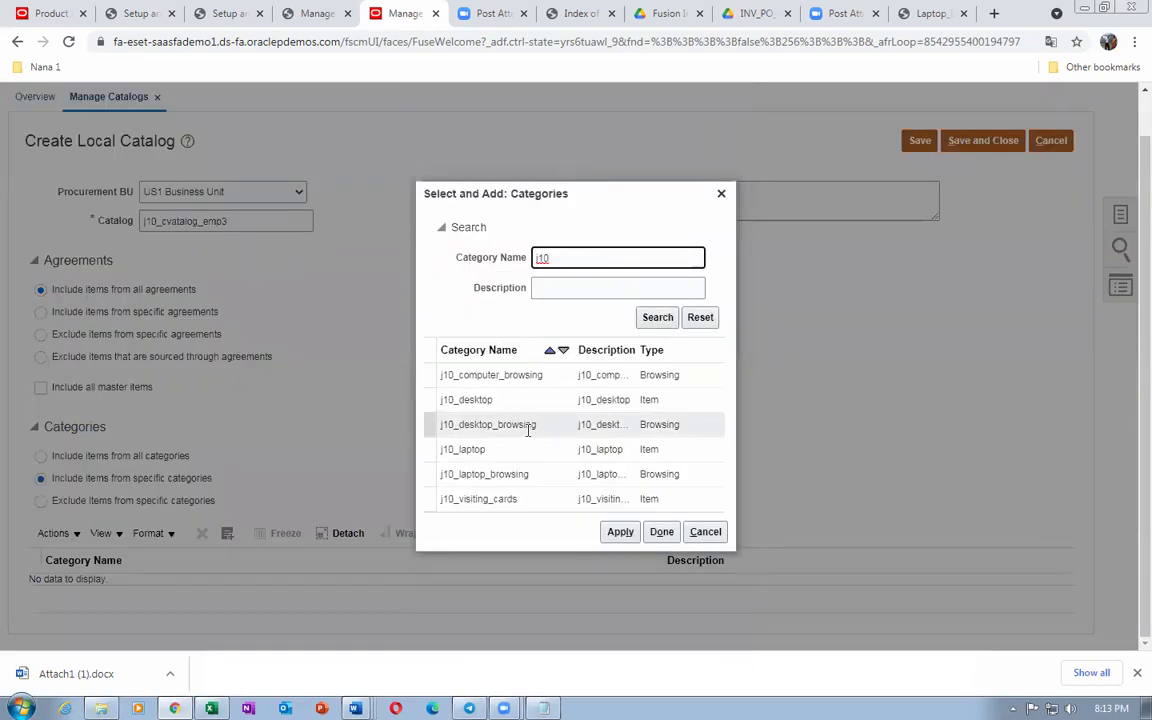
pyautogui.click(490, 375)
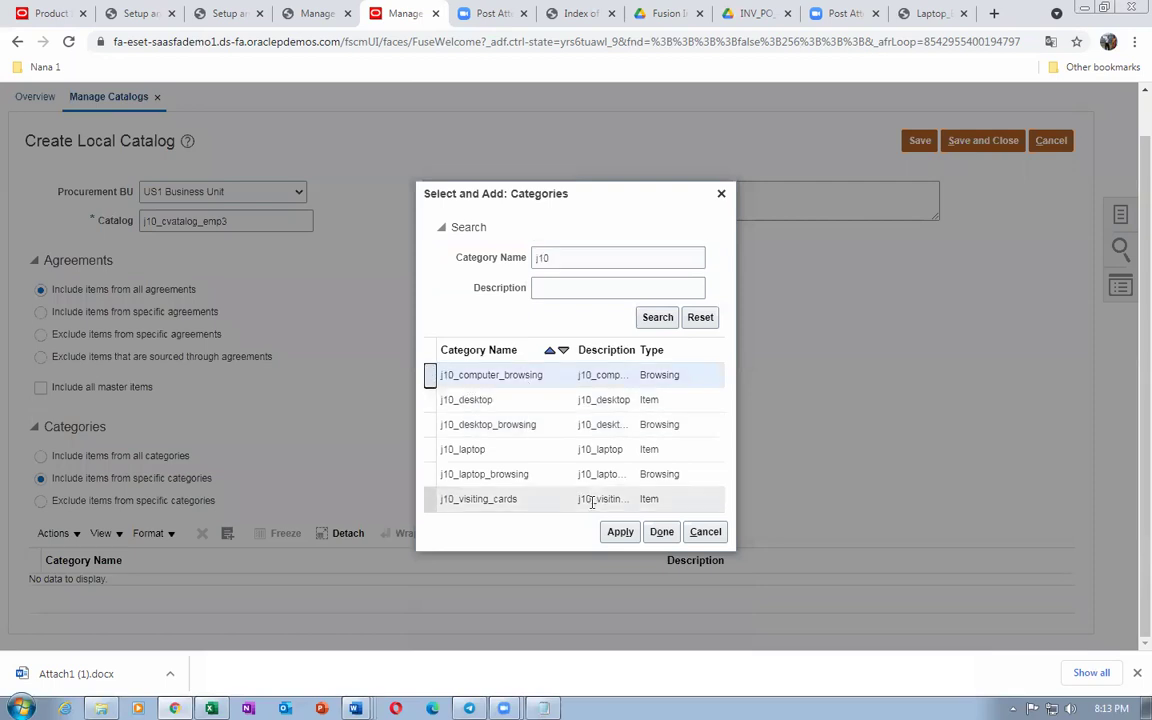
pyautogui.click(620, 532)
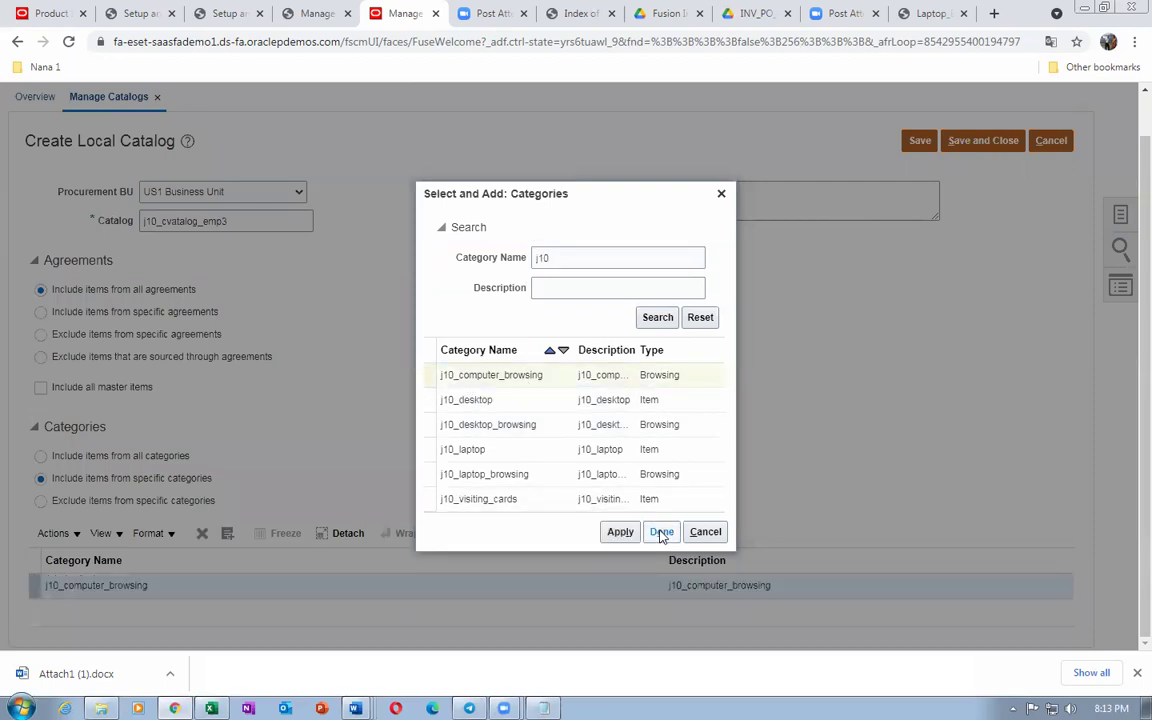
pyautogui.click(661, 533)
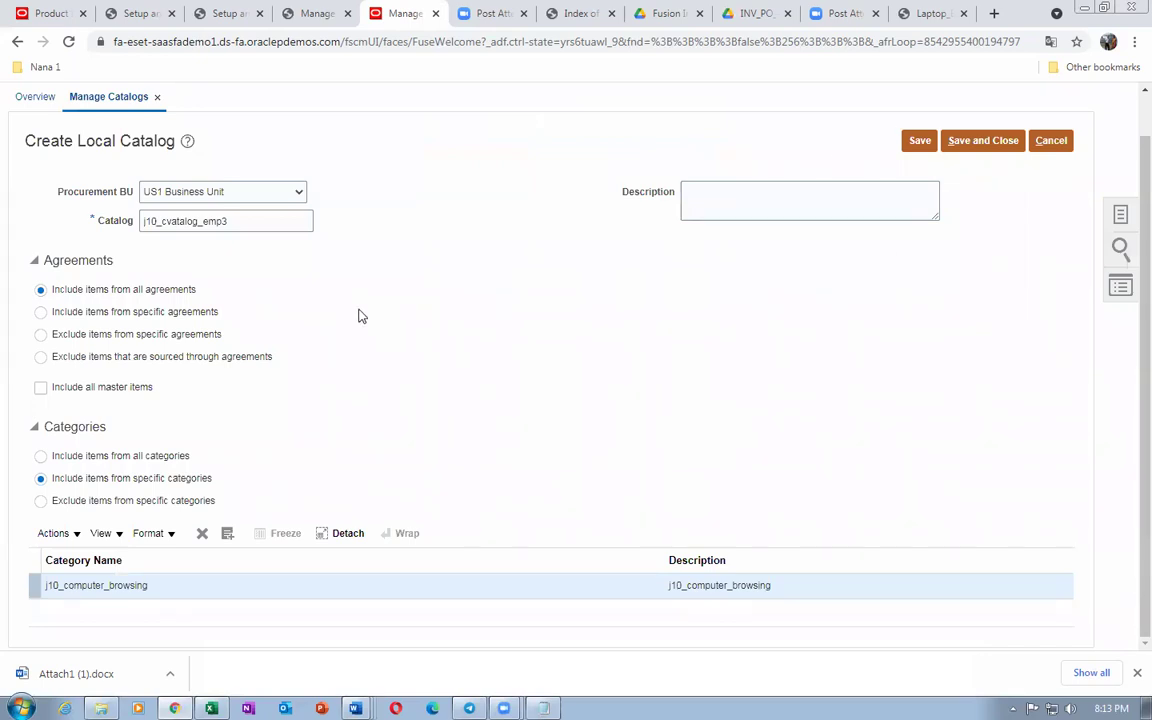
# Correct the catalog name to j10_catalog_emp3, save and close it, and dismiss the confirmation
pyautogui.click(167, 228)
pyautogui.press('Delete')
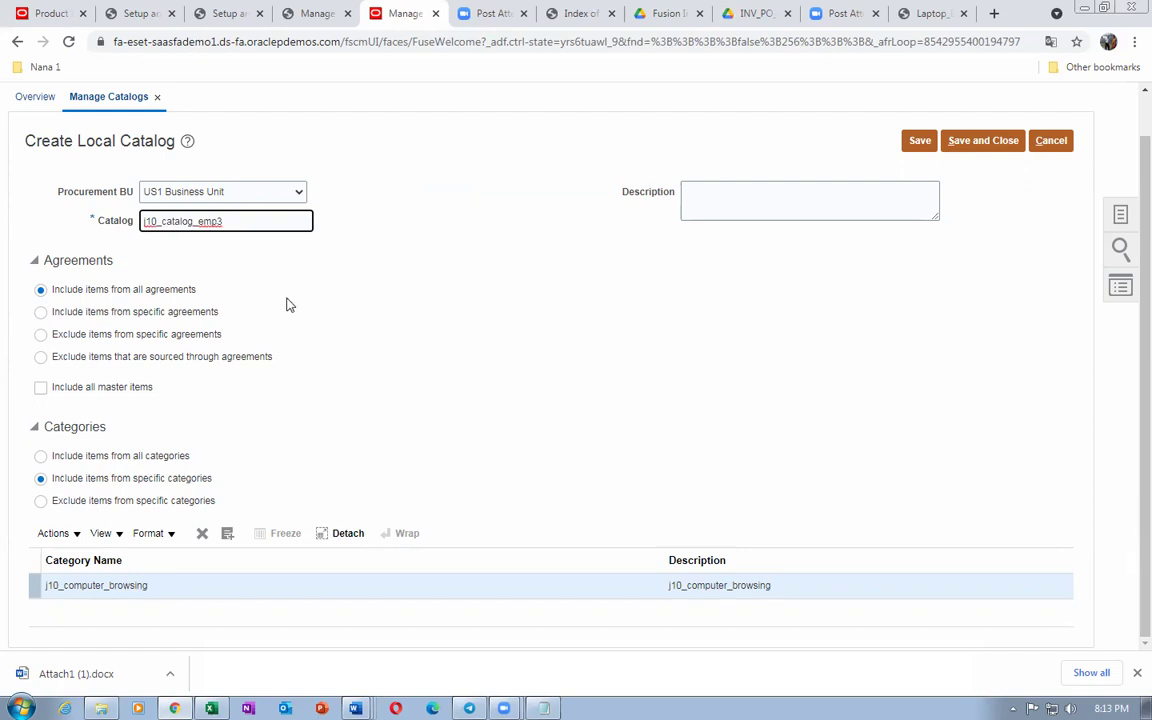
pyautogui.click(331, 277)
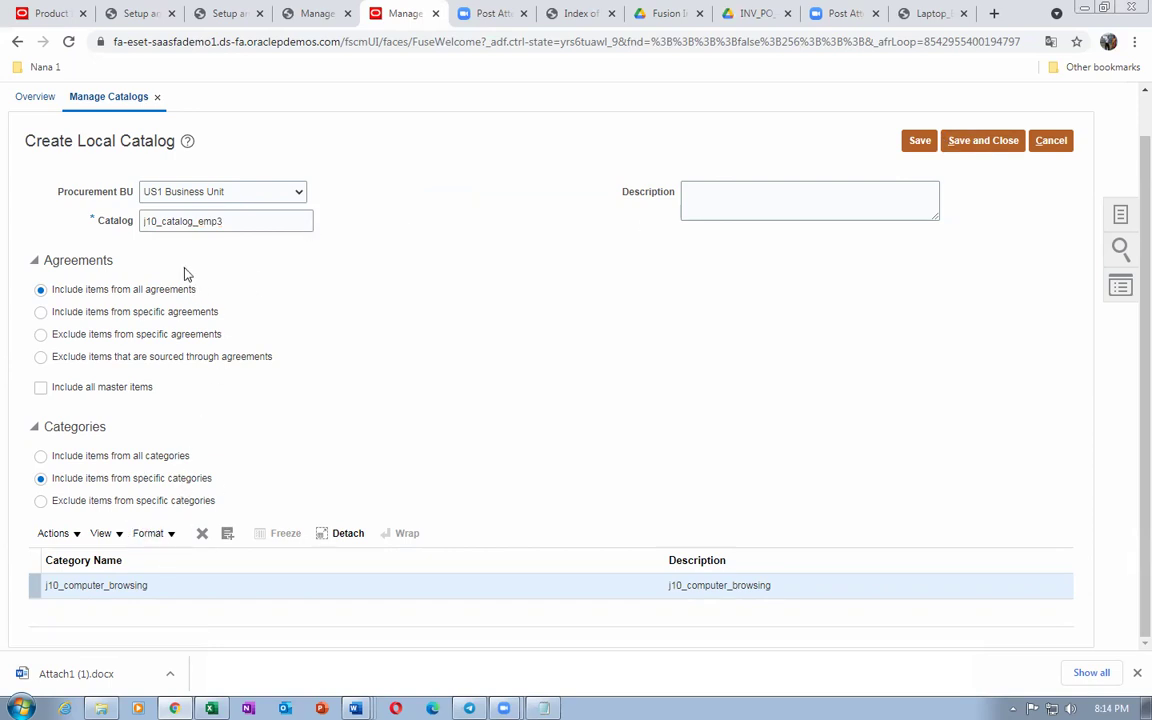
pyautogui.click(976, 140)
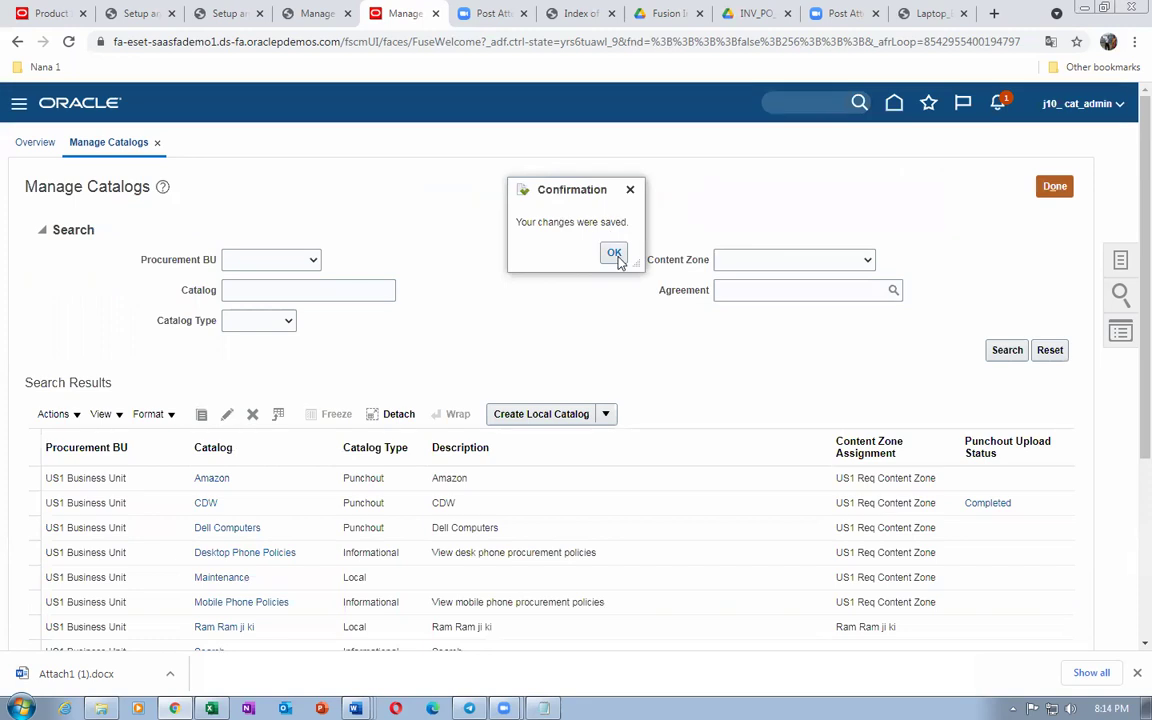
pyautogui.click(613, 251)
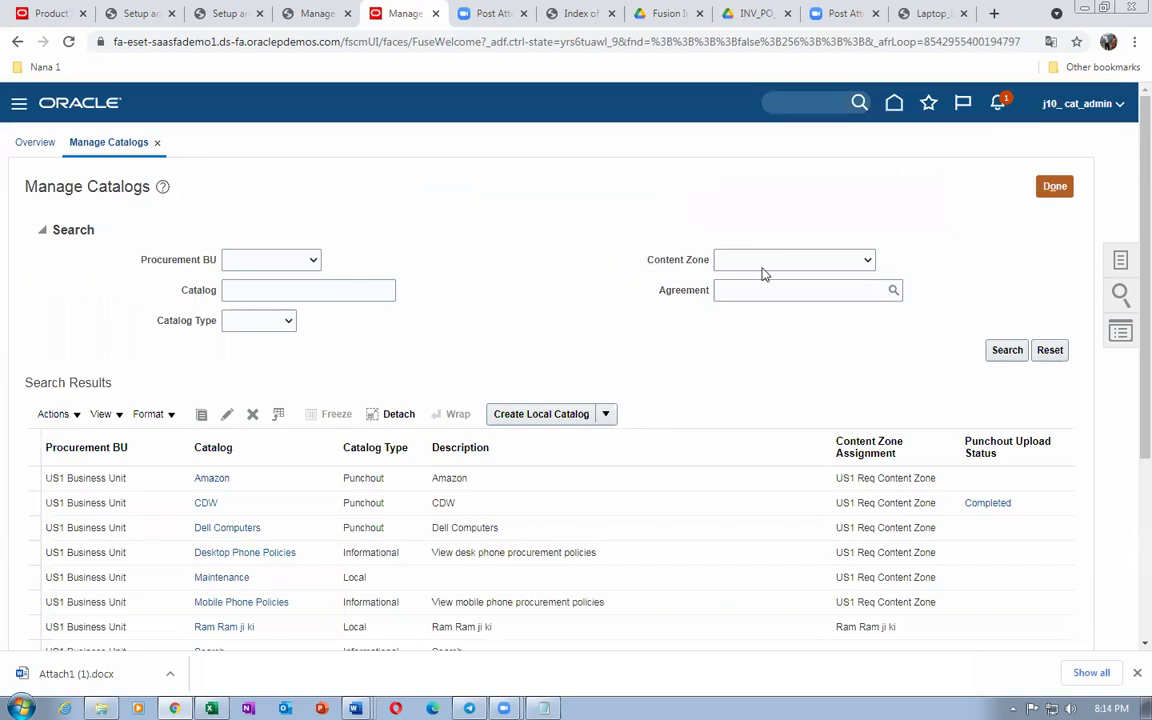
# Leave Manage Catalogs and open Manage Content Zones from the task list
pyautogui.click(1045, 198)
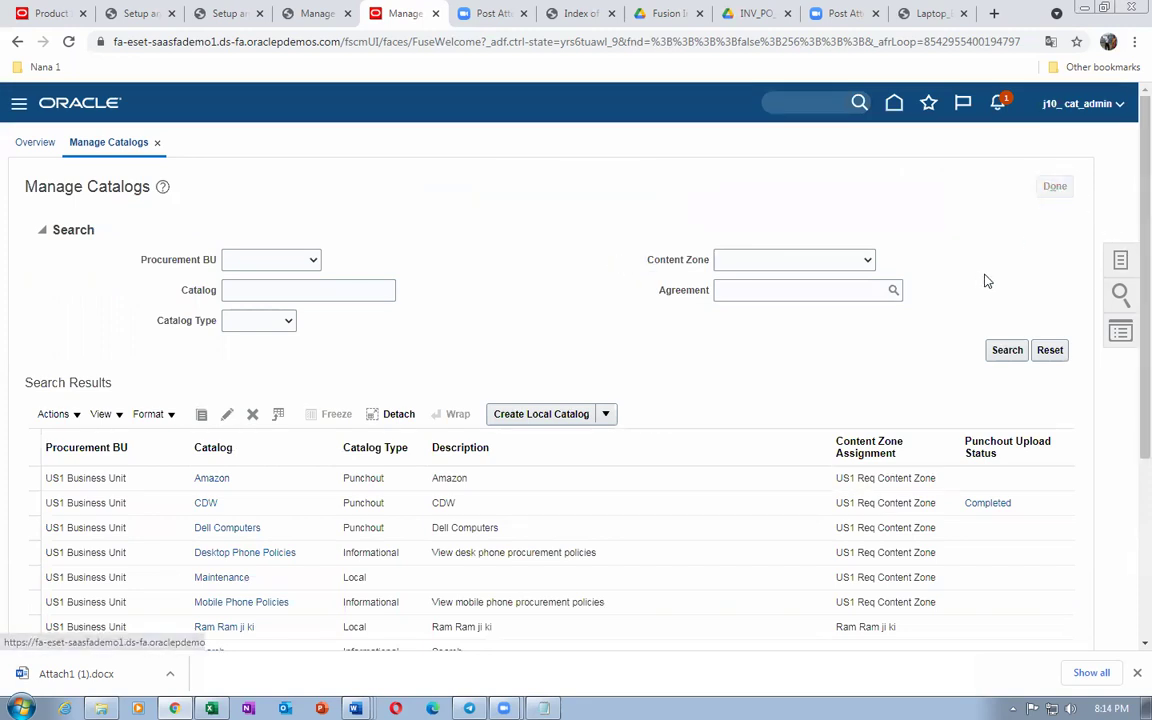
pyautogui.click(1119, 261)
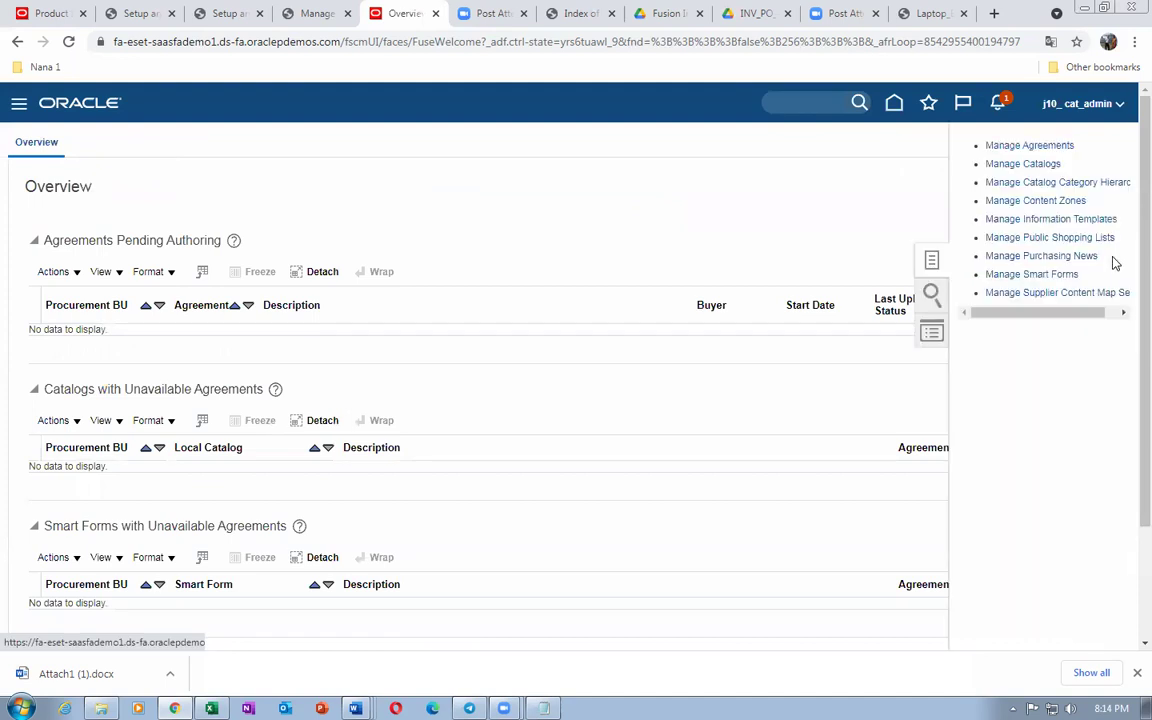
pyautogui.click(1005, 201)
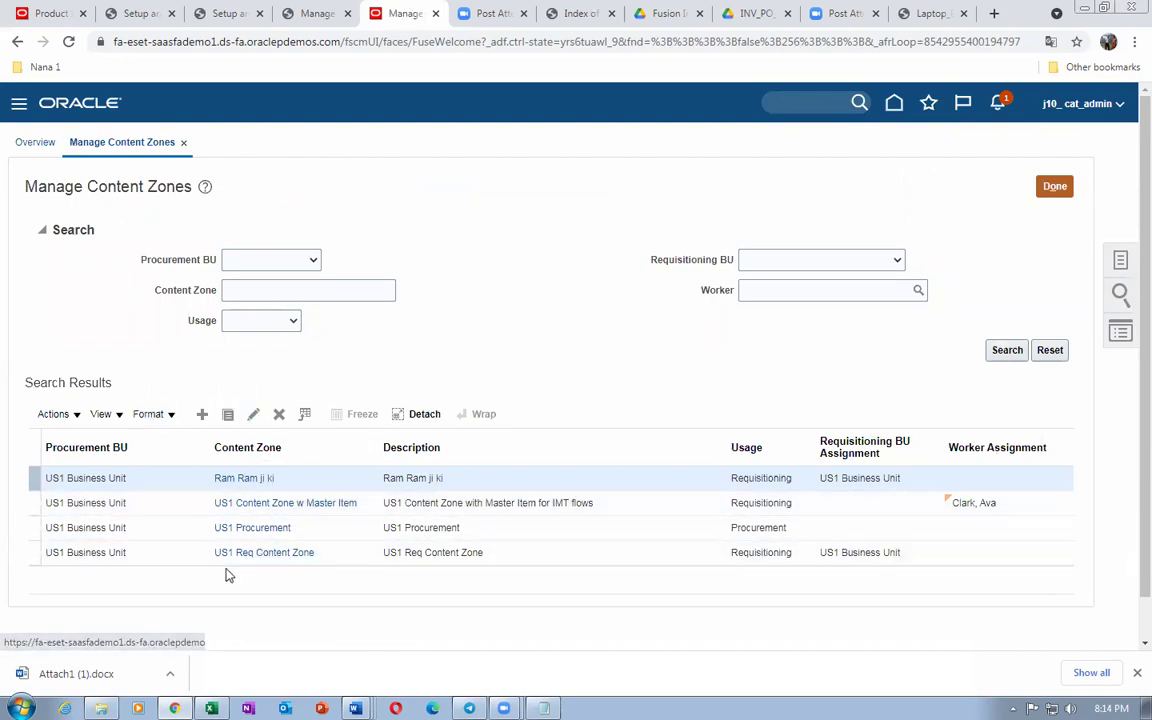
# Start a new content zone for US1 Business Unit and name it j10_content_emp2
pyautogui.click(202, 414)
pyautogui.click(272, 263)
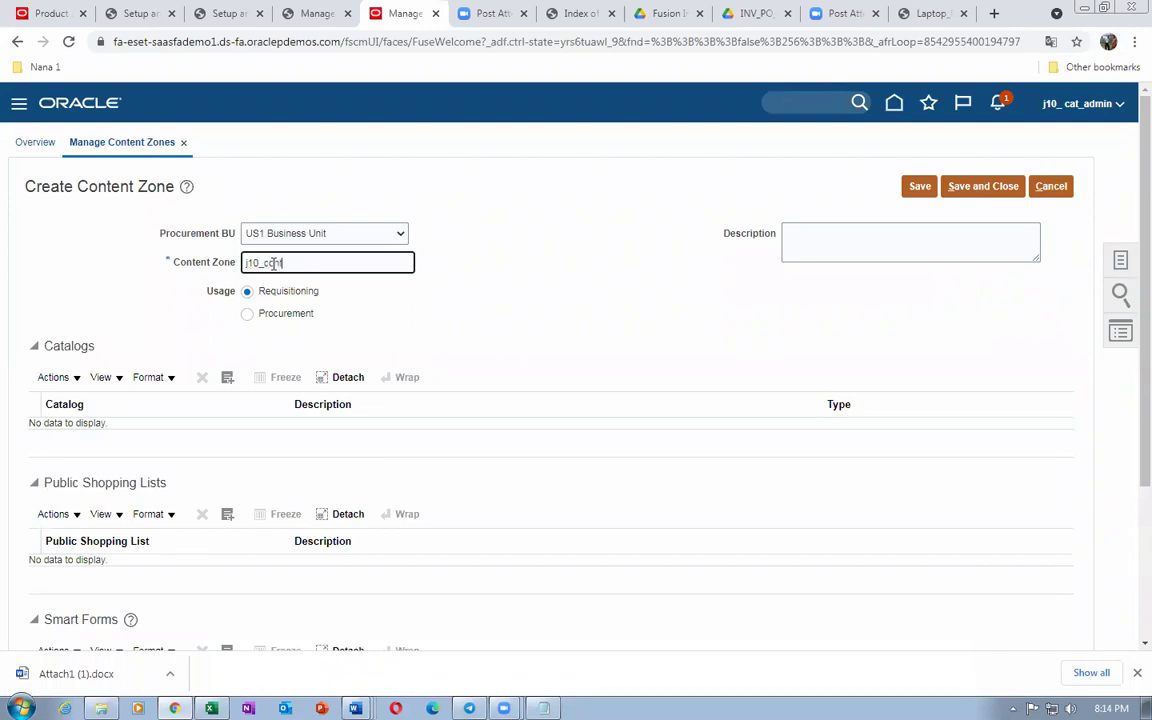
pyautogui.write('content_emp2')
pyautogui.press('Tab')
# Search the catalogs for j10 and add j10_local_catalog_emp2 to the content zone
pyautogui.click(42, 381)
pyautogui.click(60, 432)
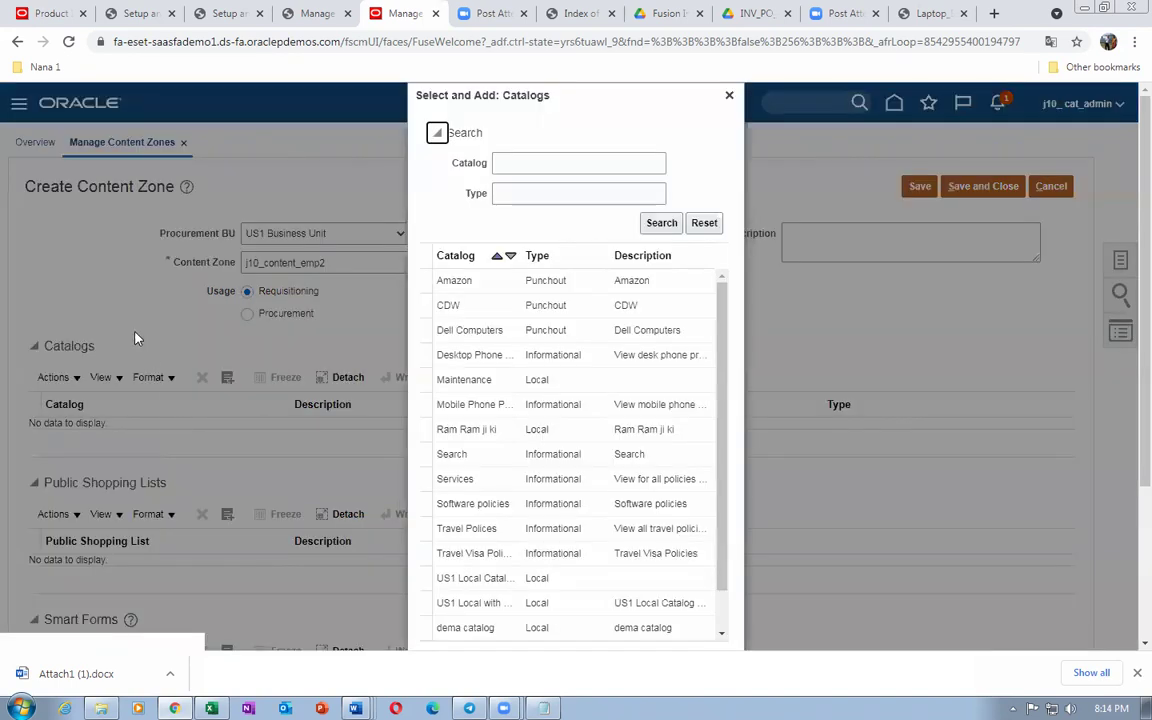
pyautogui.click(576, 162)
pyautogui.write('j10')
pyautogui.click(660, 224)
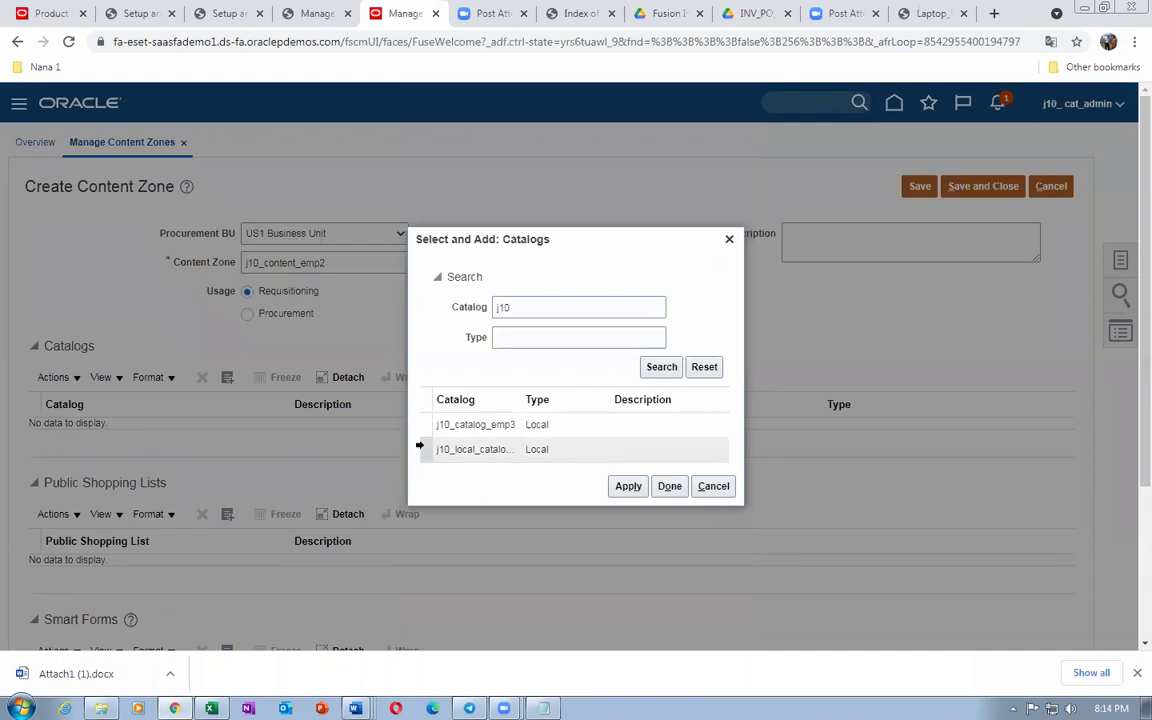
pyautogui.click(428, 452)
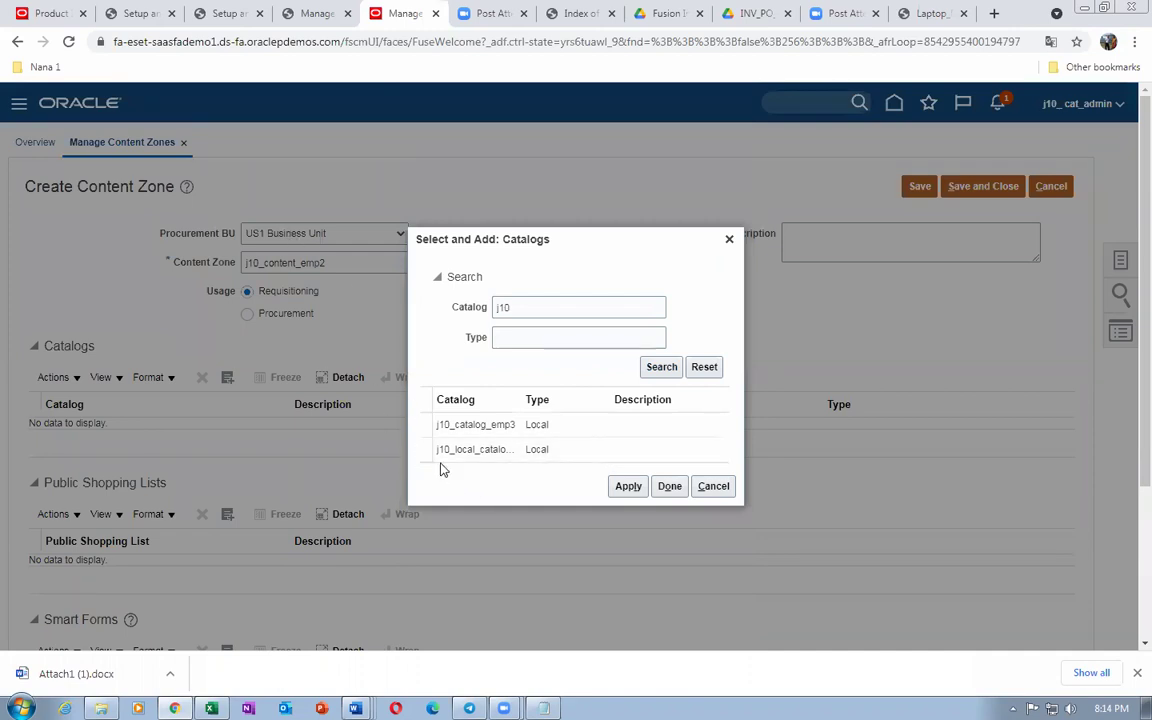
pyautogui.click(632, 490)
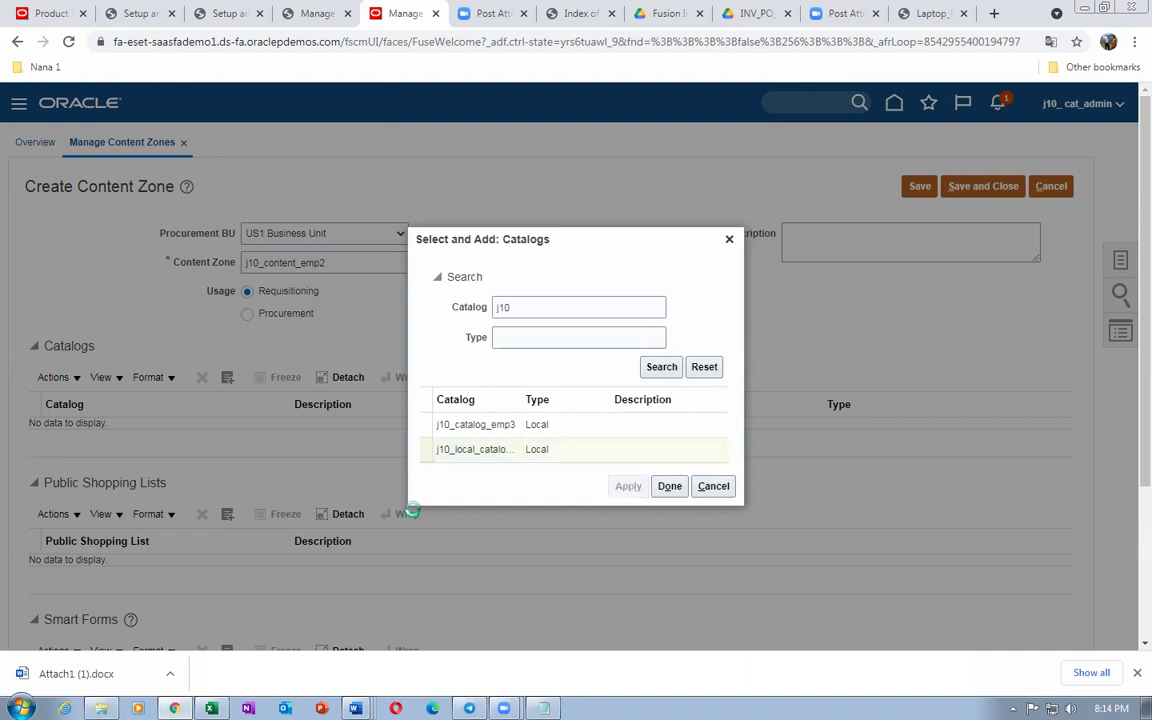
pyautogui.click(97, 434)
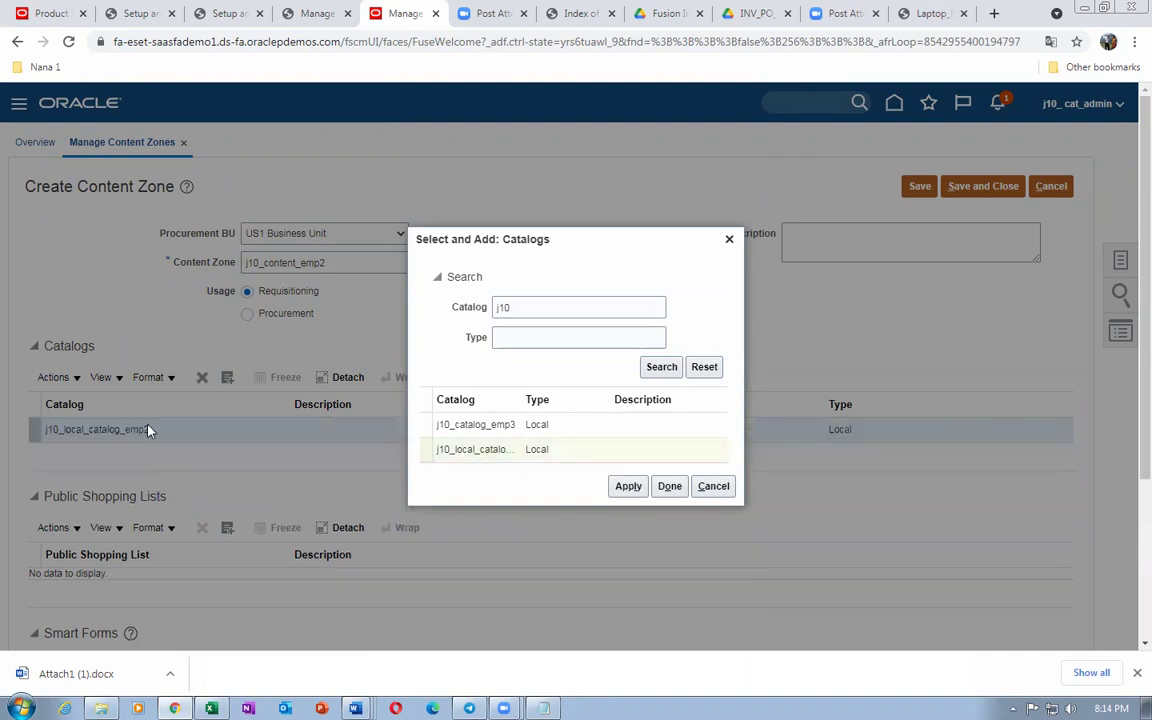
pyautogui.click(669, 486)
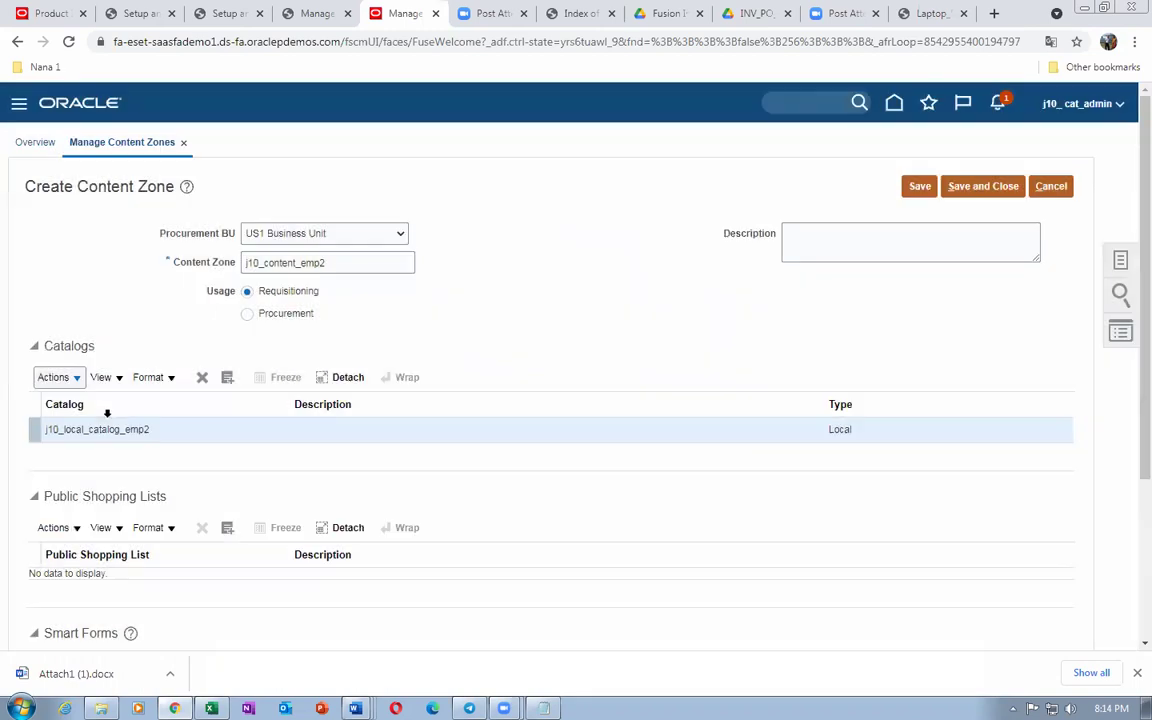
# Secure the content zone by worker and search the workers to add by the name emp2
pyautogui.scroll(-3, 107, 415)
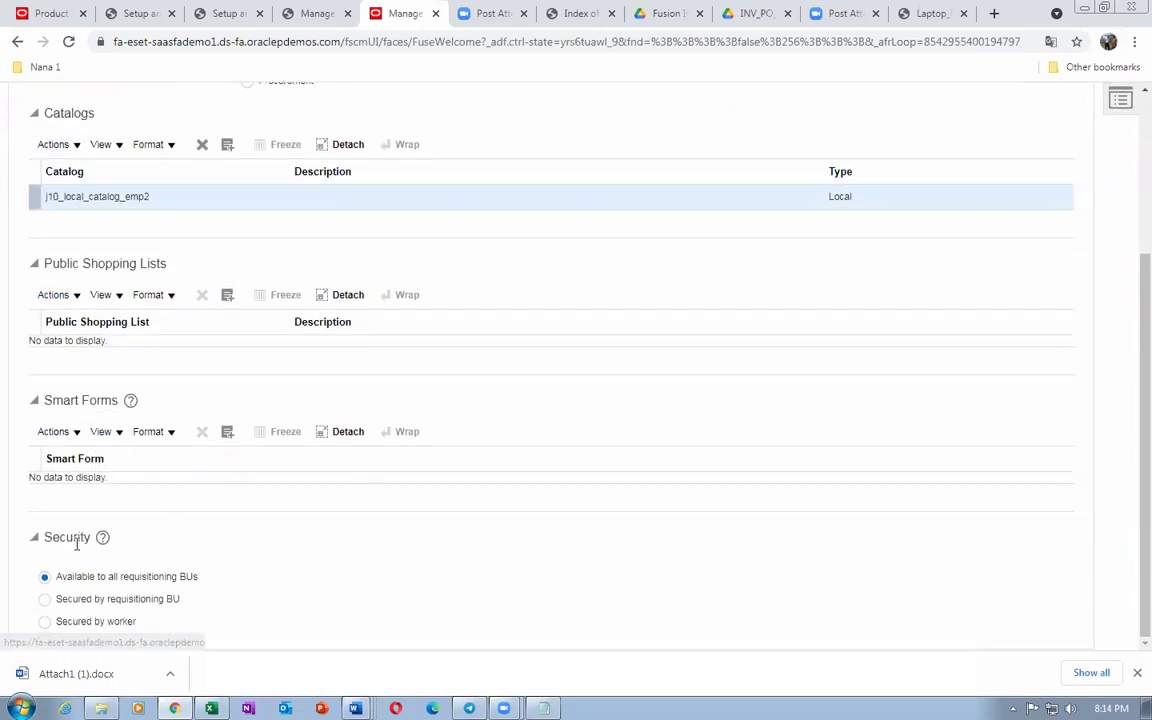
pyautogui.click(45, 622)
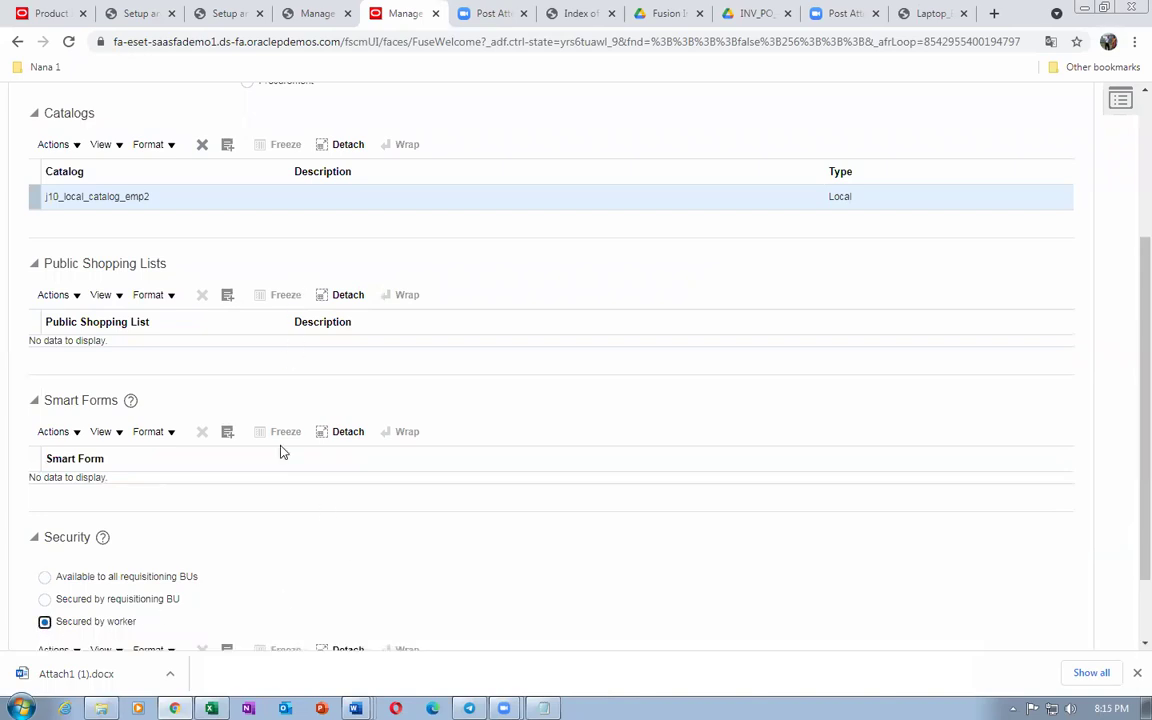
pyautogui.scroll(-2, 283, 492)
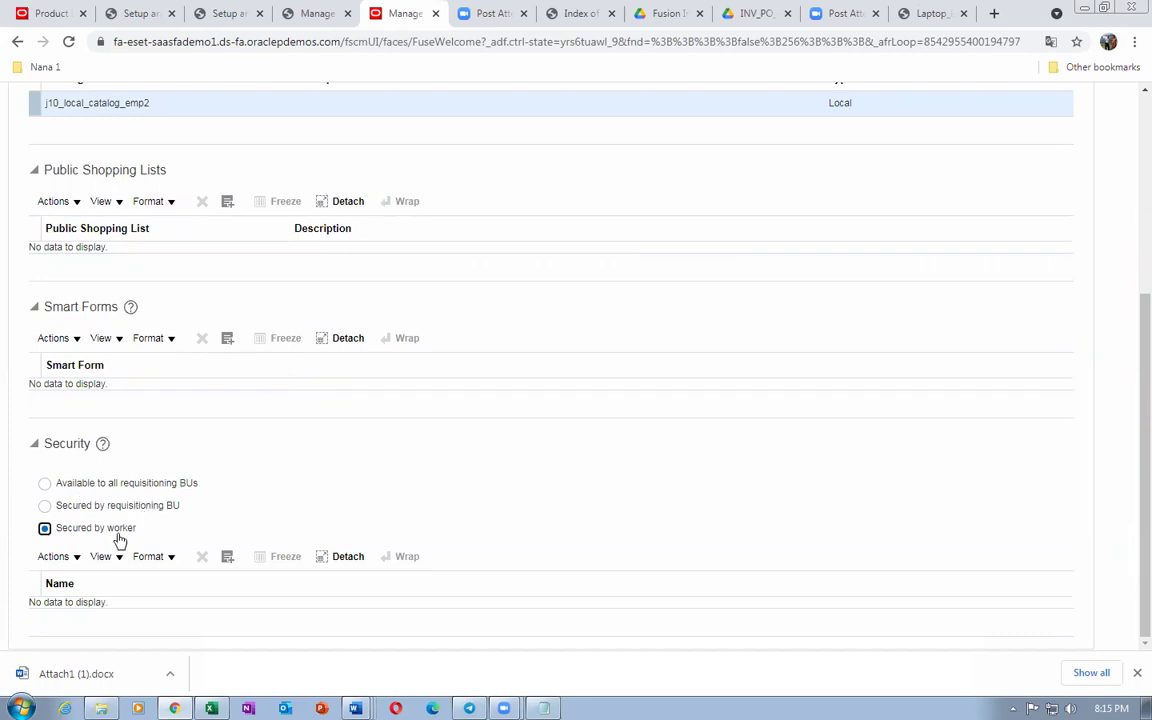
pyautogui.click(60, 557)
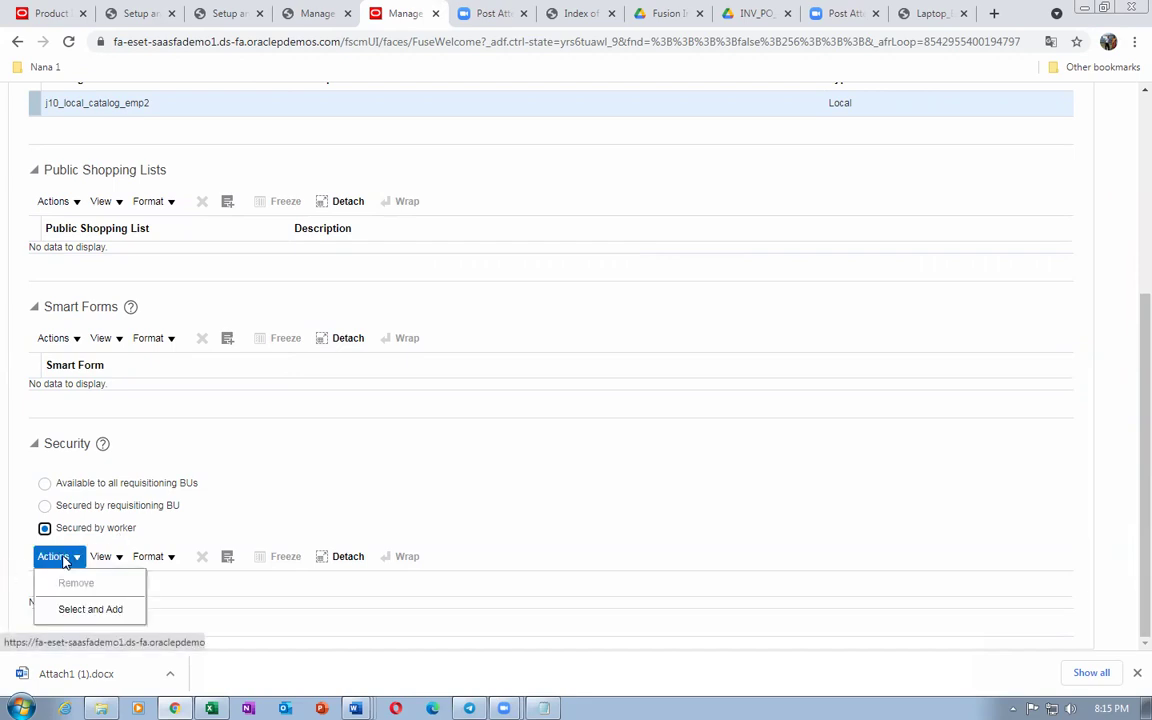
pyautogui.click(88, 610)
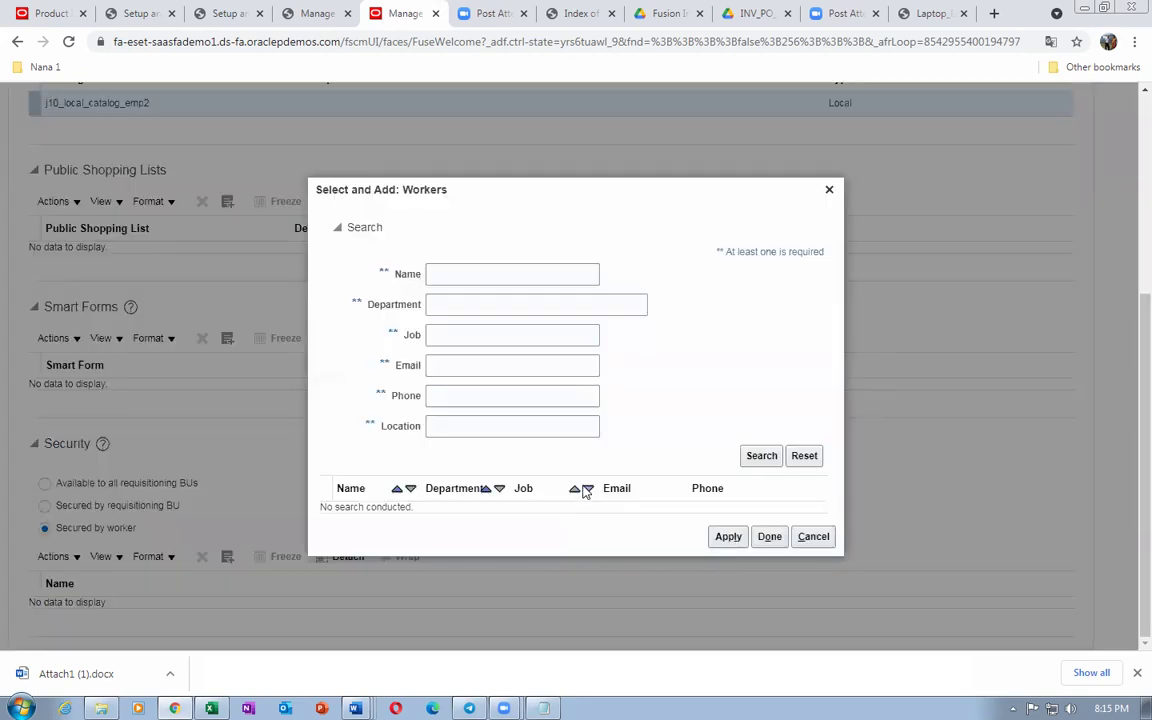
pyautogui.click(457, 273)
pyautogui.write('emp2')
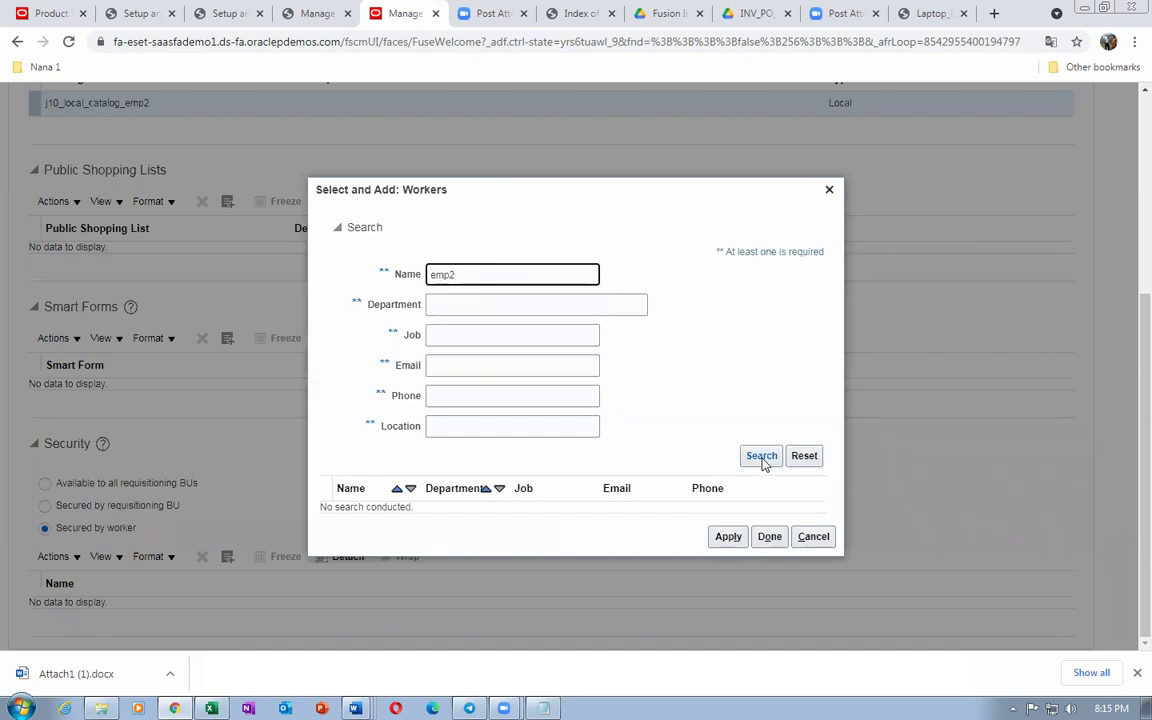
pyautogui.click(761, 456)
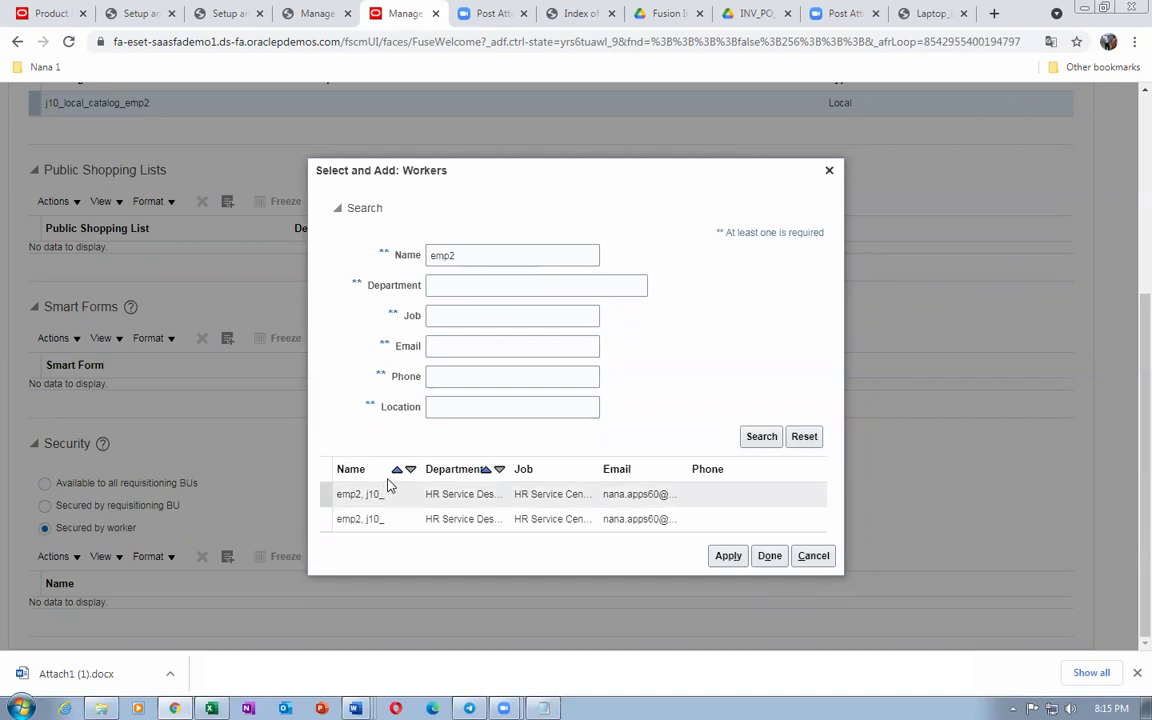
# Compare the matching workers' details, add one emp2 worker to the security list, and check the content zone's settings
pyautogui.click(395, 497)
pyautogui.moveTo(419, 469); pyautogui.dragTo(470, 470)
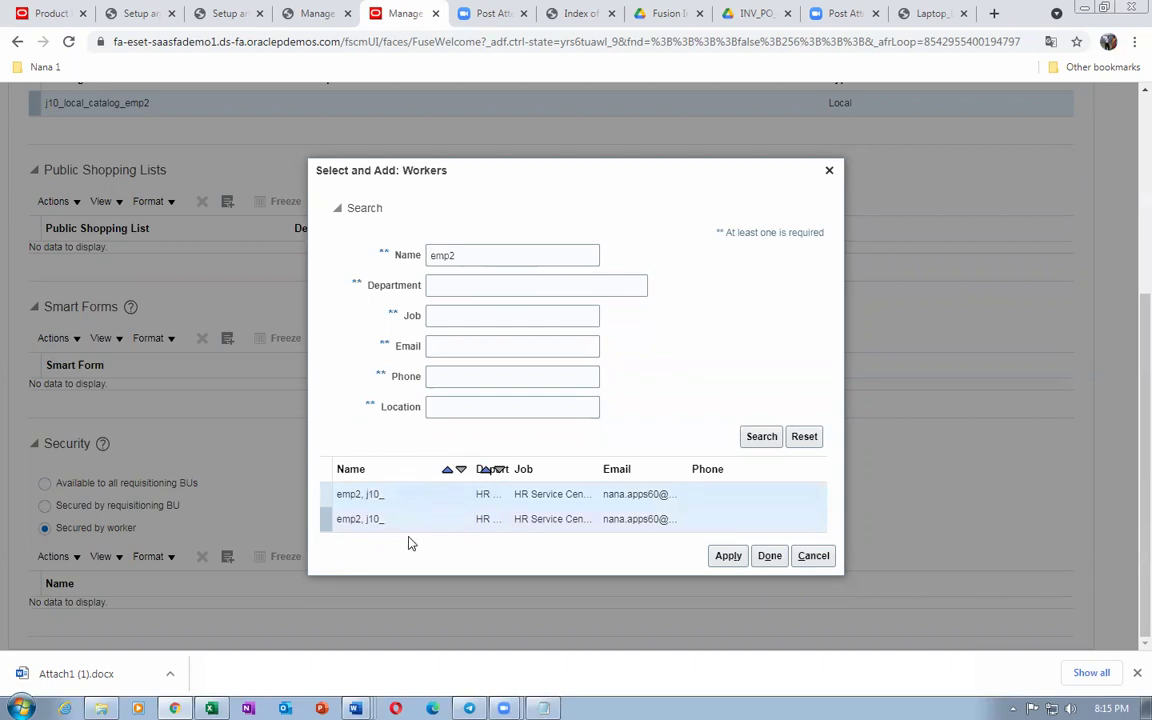
pyautogui.moveTo(599, 471); pyautogui.dragTo(669, 474)
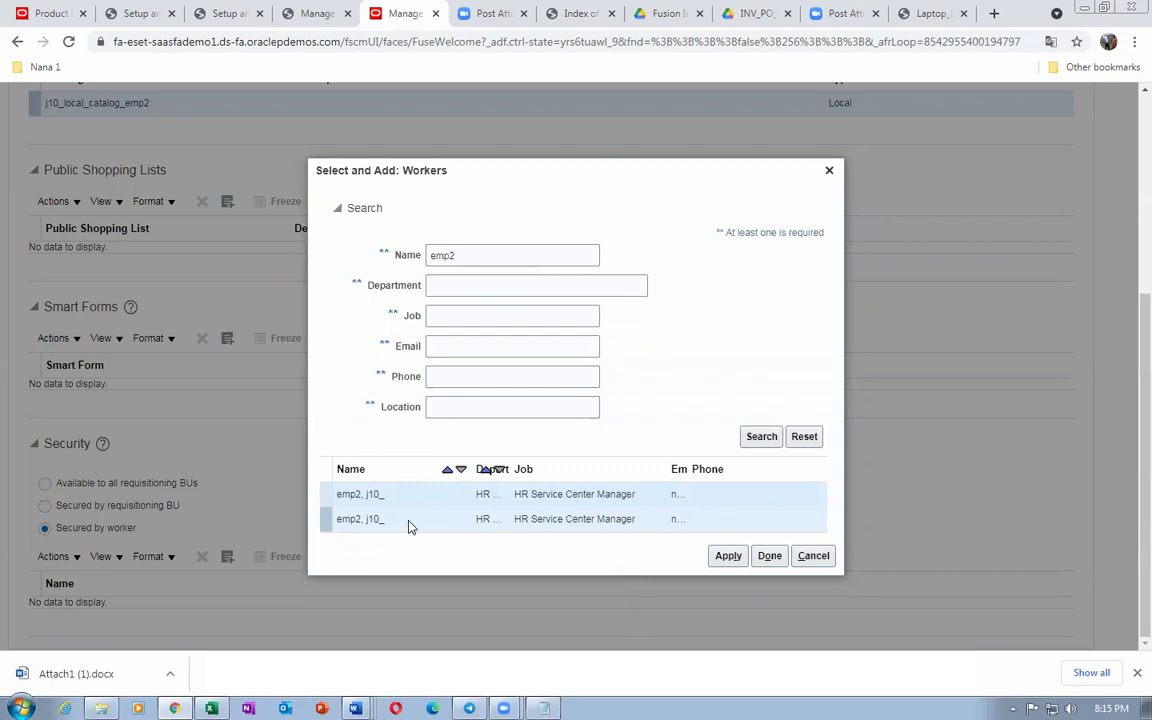
pyautogui.click(728, 556)
pyautogui.click(769, 556)
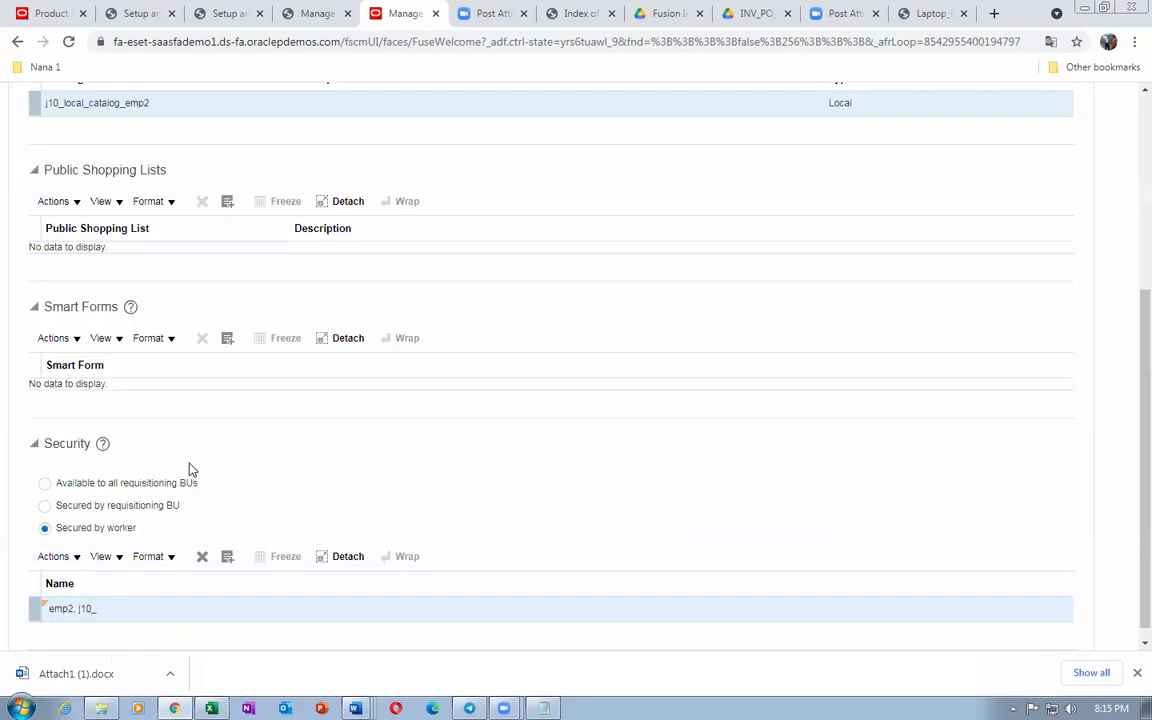
pyautogui.scroll(3, 192, 471)
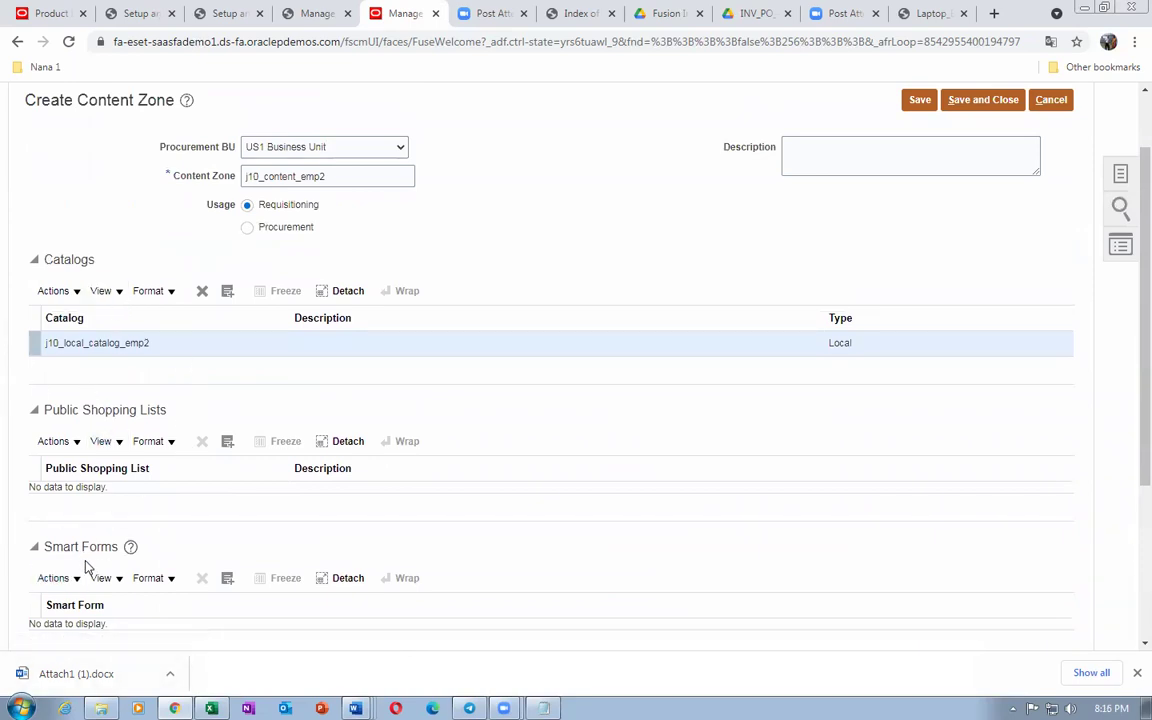
pyautogui.scroll(-3, 163, 570)
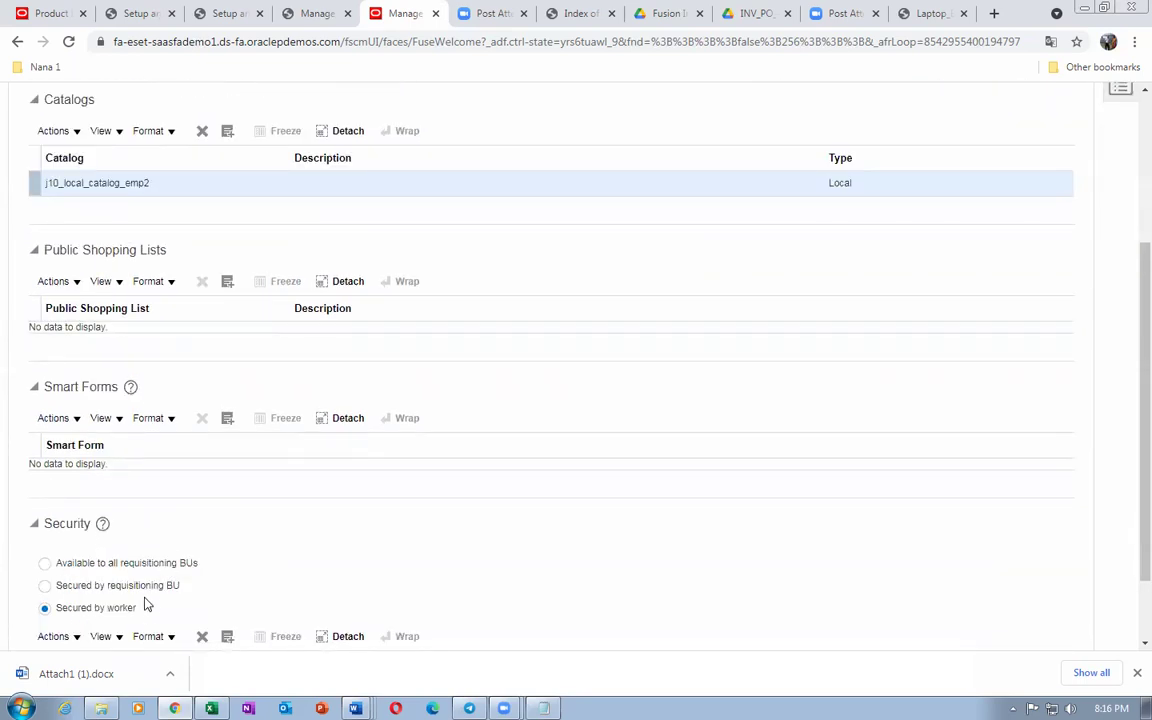
# Review the j10_content_emp2 content zone's settings, save and close it, and dismiss the confirmation
pyautogui.scroll(-2, 222, 555)
pyautogui.scroll(6, 221, 558)
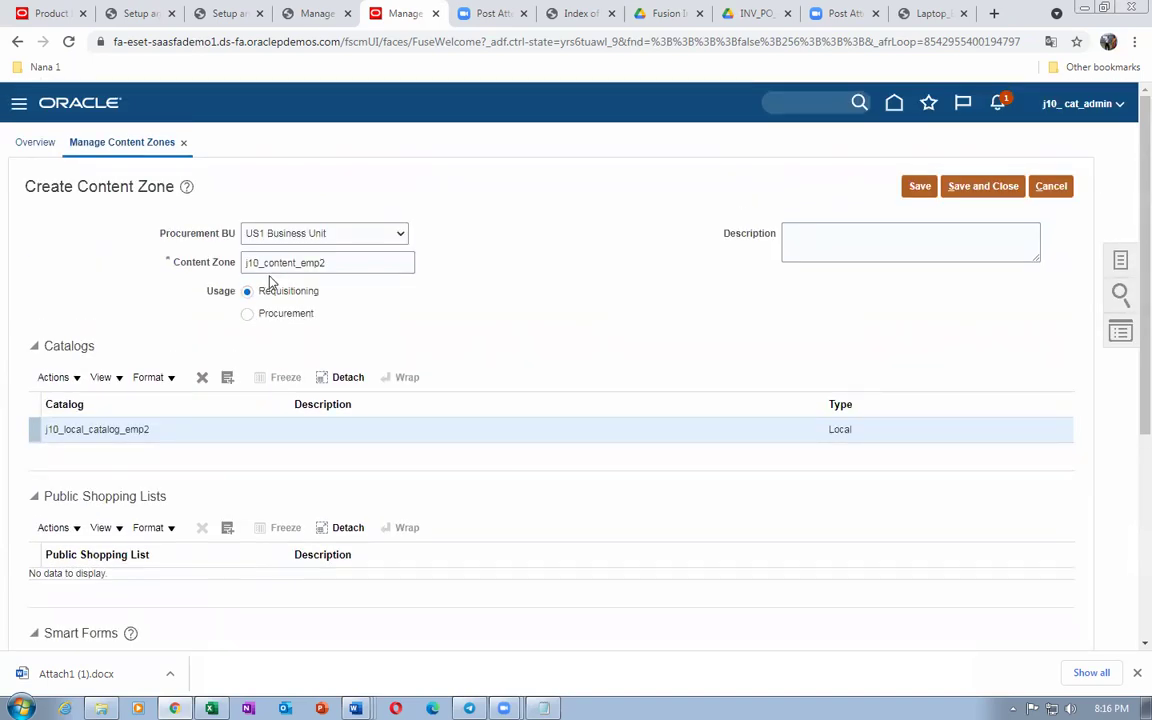
pyautogui.click(960, 186)
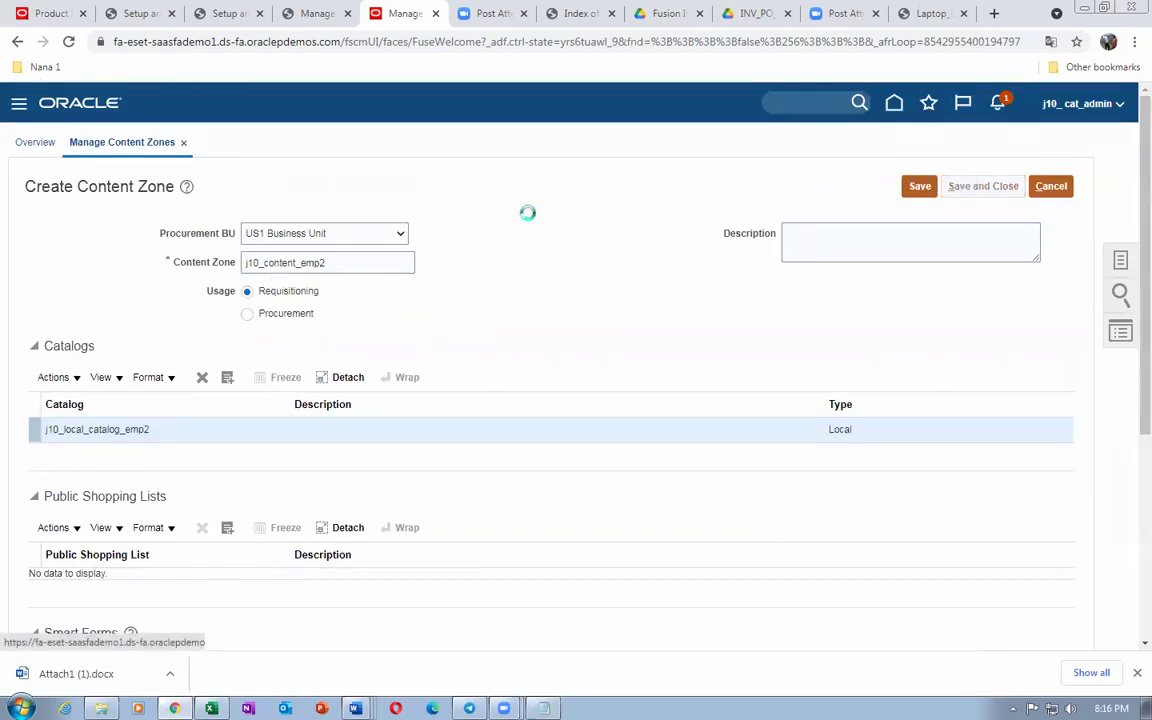
pyautogui.click(612, 252)
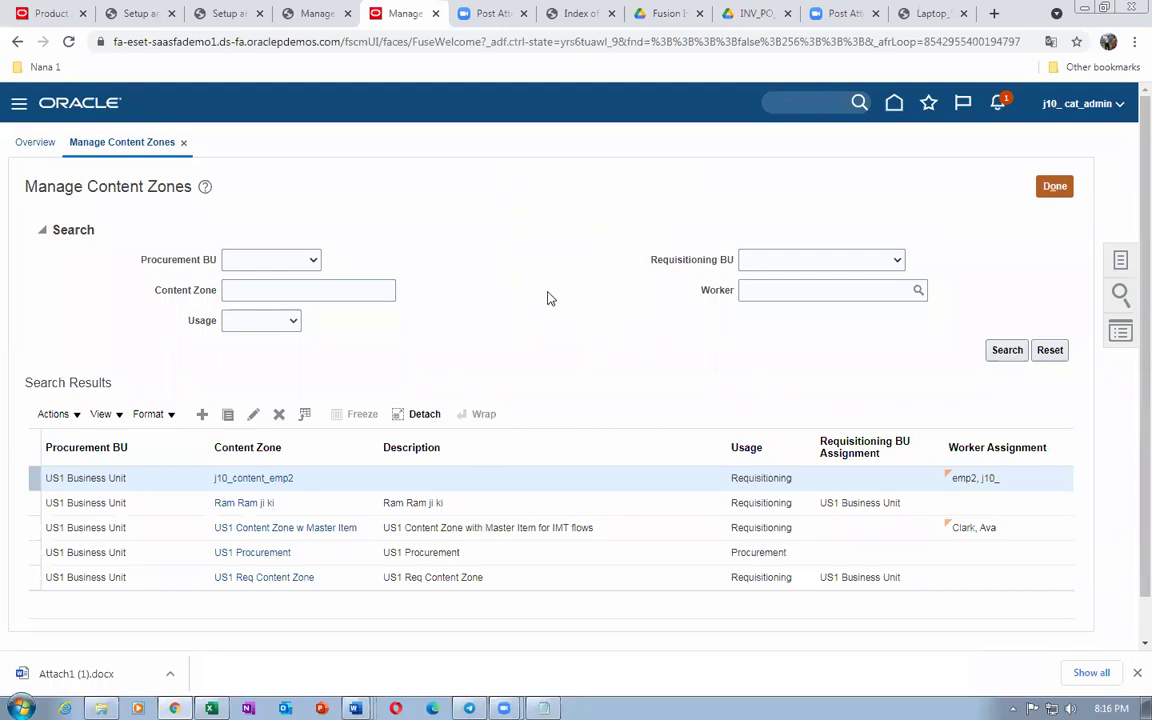
# Start another content zone for US1 Business Unit with Requisitioning usage and name it j10_content_emp3
pyautogui.click(201, 416)
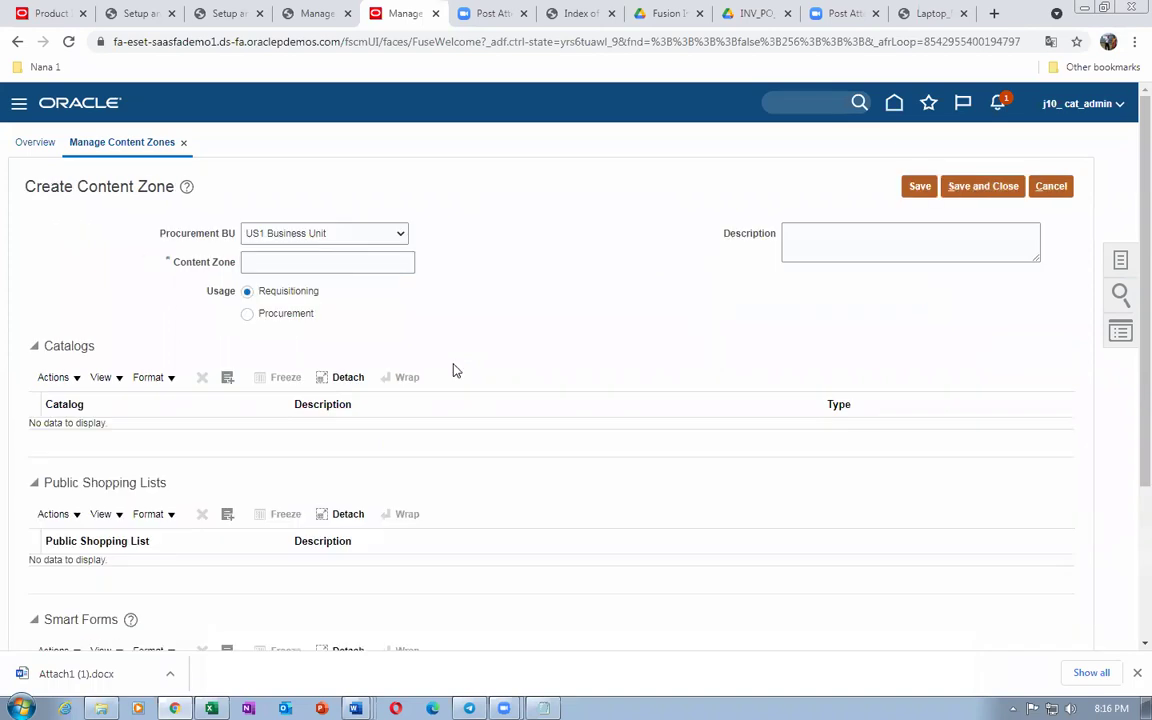
pyautogui.click(363, 264)
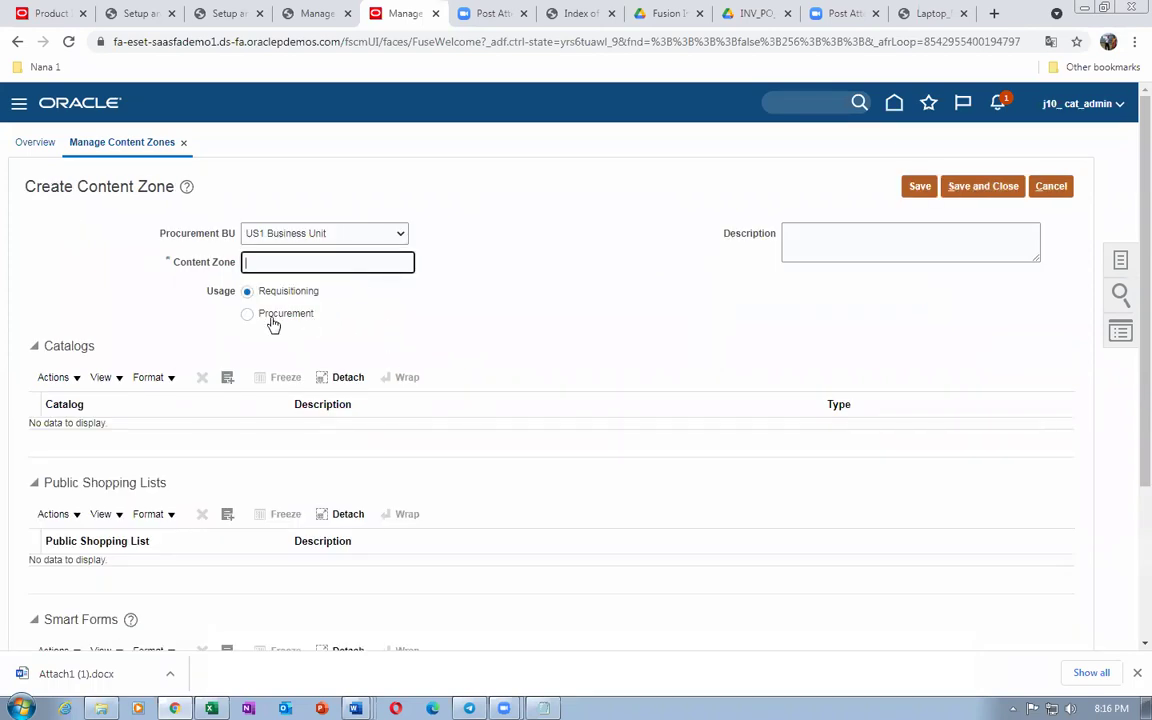
pyautogui.click(352, 262)
pyautogui.write('j10_CONTENT_EMP3')
pyautogui.press('Tab')
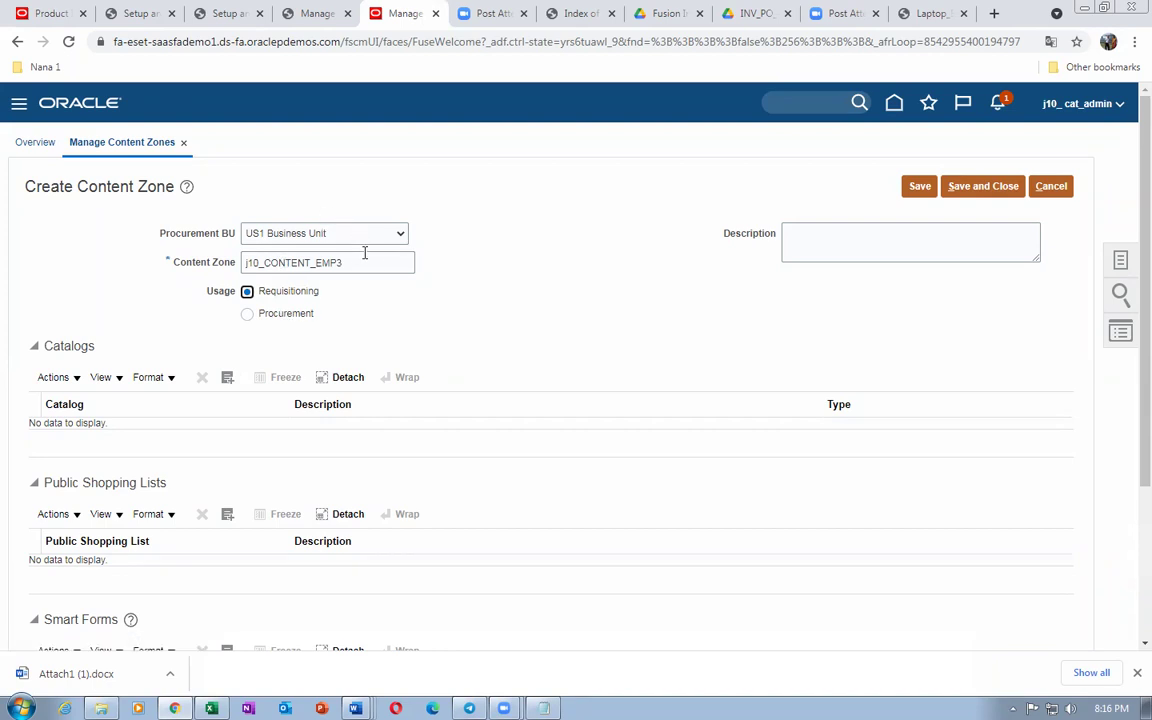
pyautogui.moveTo(362, 262); pyautogui.dragTo(273, 260)
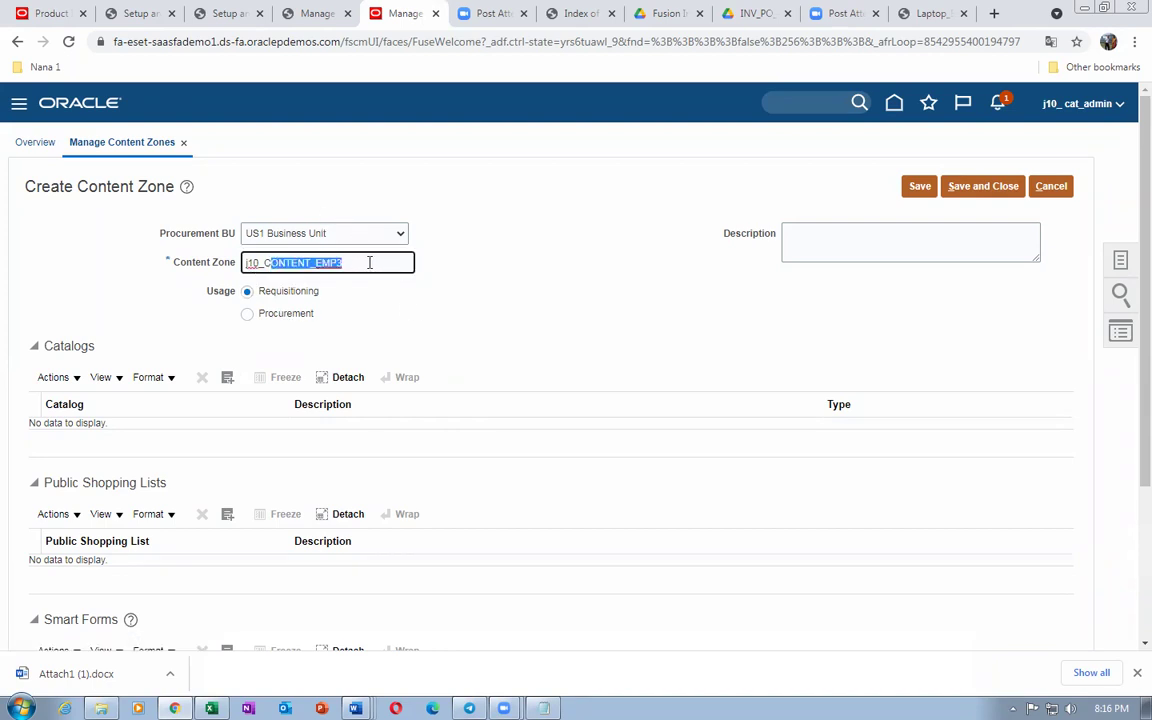
pyautogui.moveTo(362, 264); pyautogui.dragTo(222, 300)
pyautogui.write('j10_')
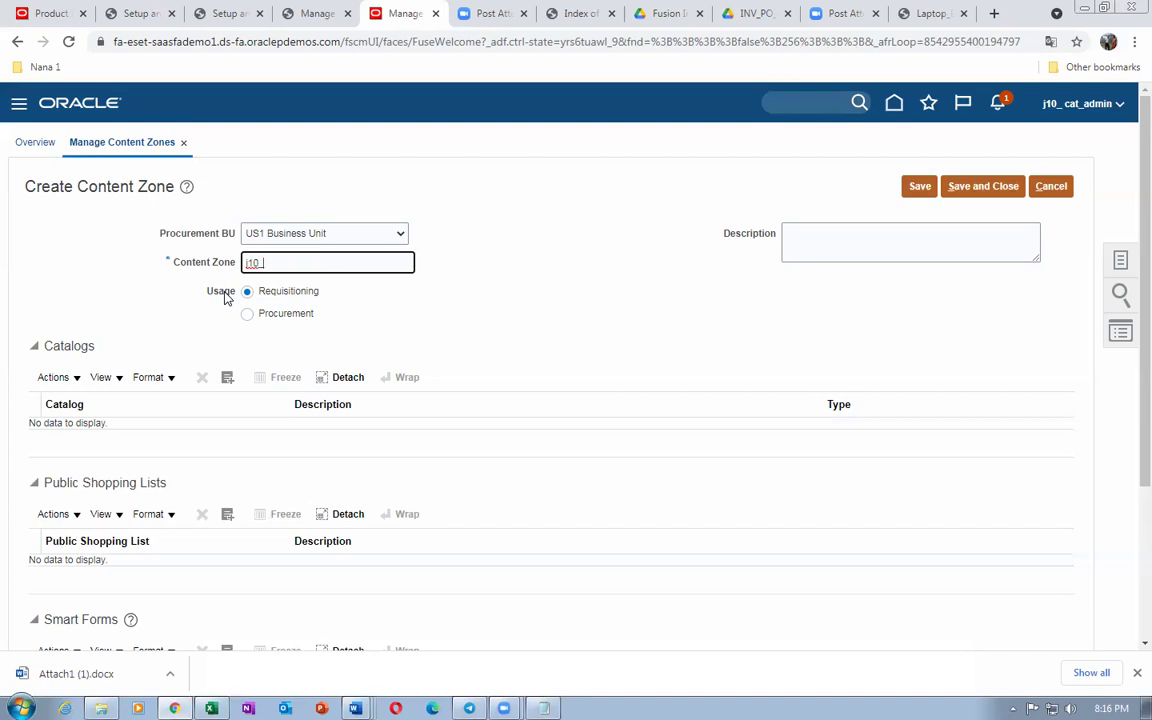
pyautogui.write('content_emp3')
pyautogui.click(226, 297)
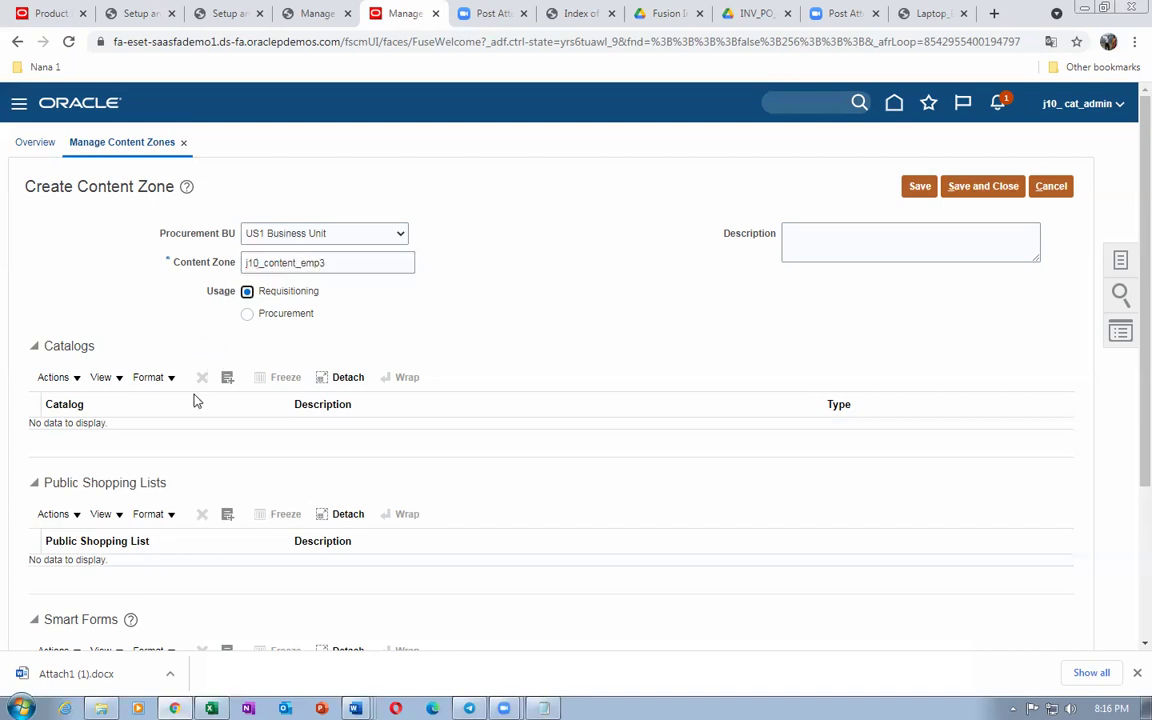
# Add the local catalog j10_catalog_emp3 to the content zone's catalogs
pyautogui.click(56, 378)
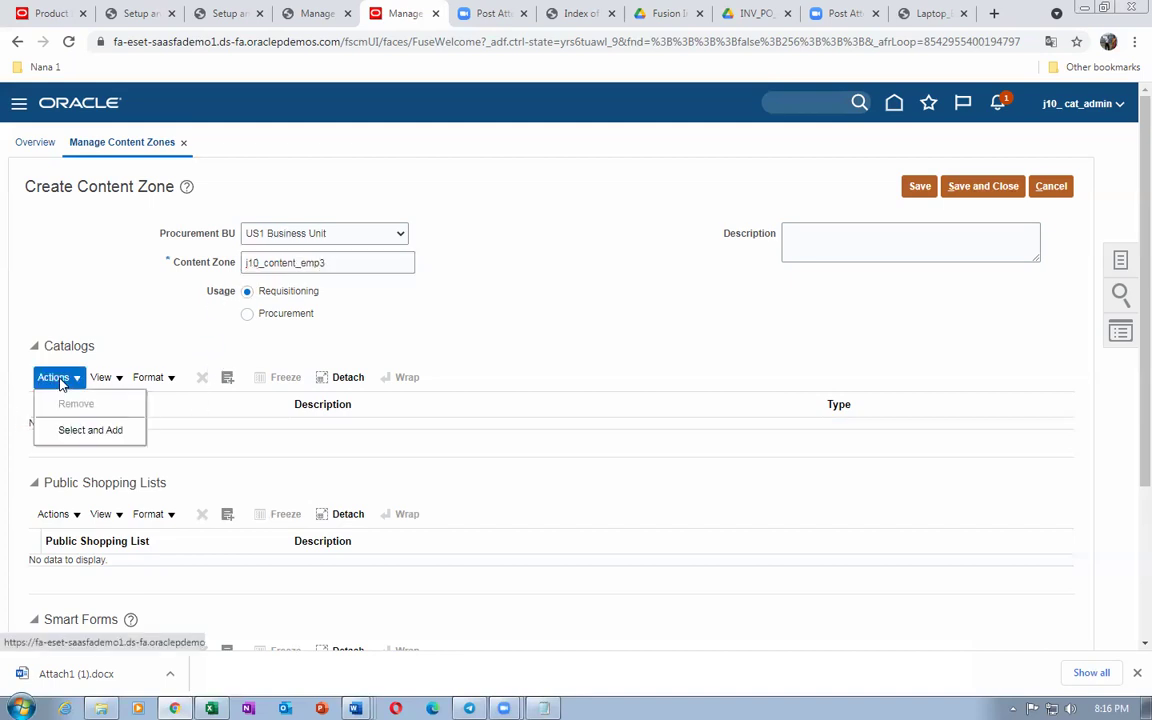
pyautogui.click(74, 431)
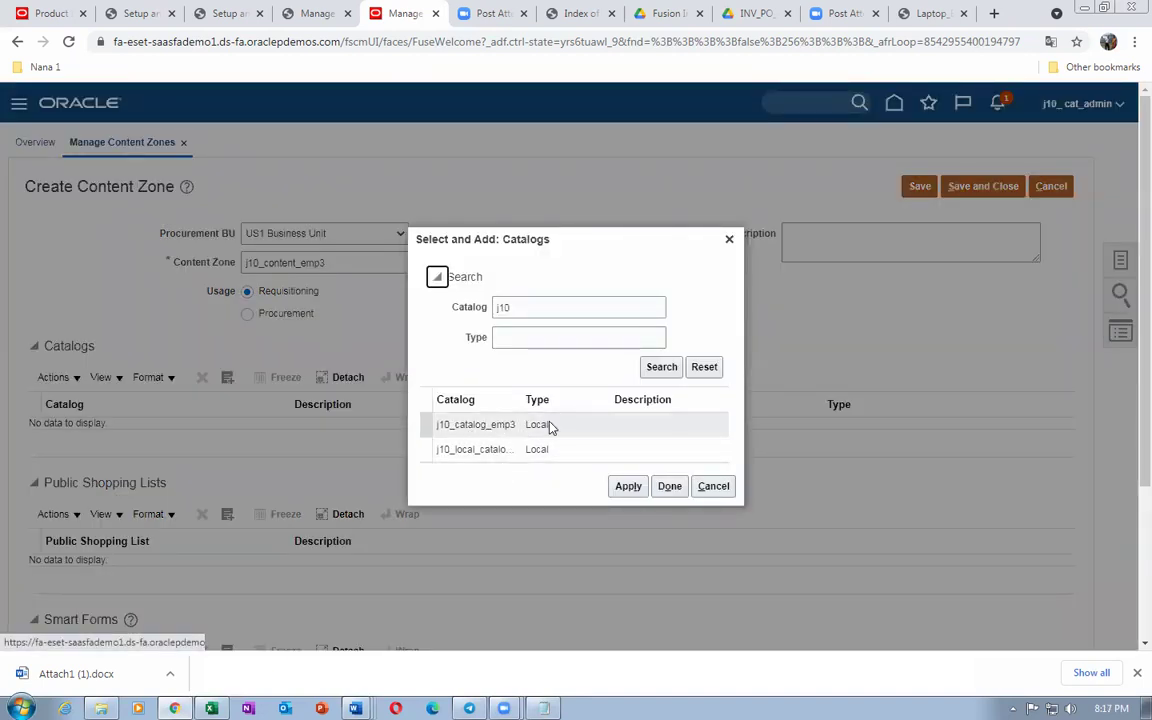
pyautogui.moveTo(522, 401); pyautogui.dragTo(553, 415)
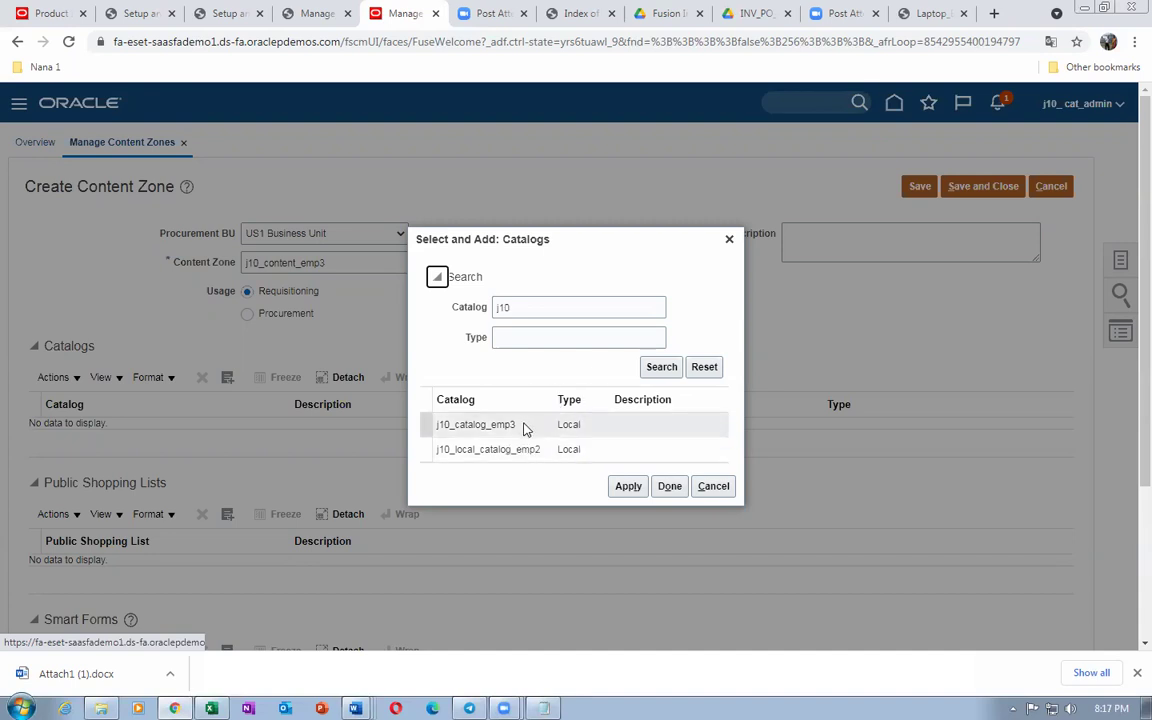
pyautogui.click(427, 424)
pyautogui.click(628, 486)
pyautogui.click(669, 486)
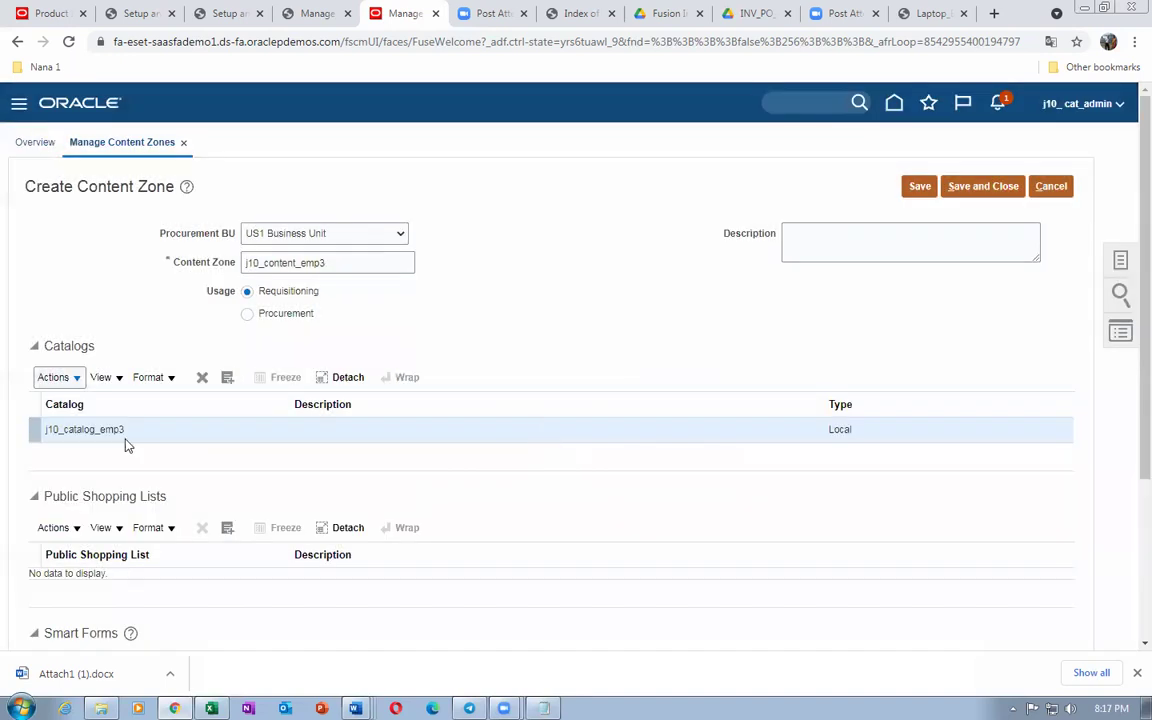
# Secure the j10_content_emp3 zone by worker and search the workers to add by the name emp3
pyautogui.scroll(-3, 108, 455)
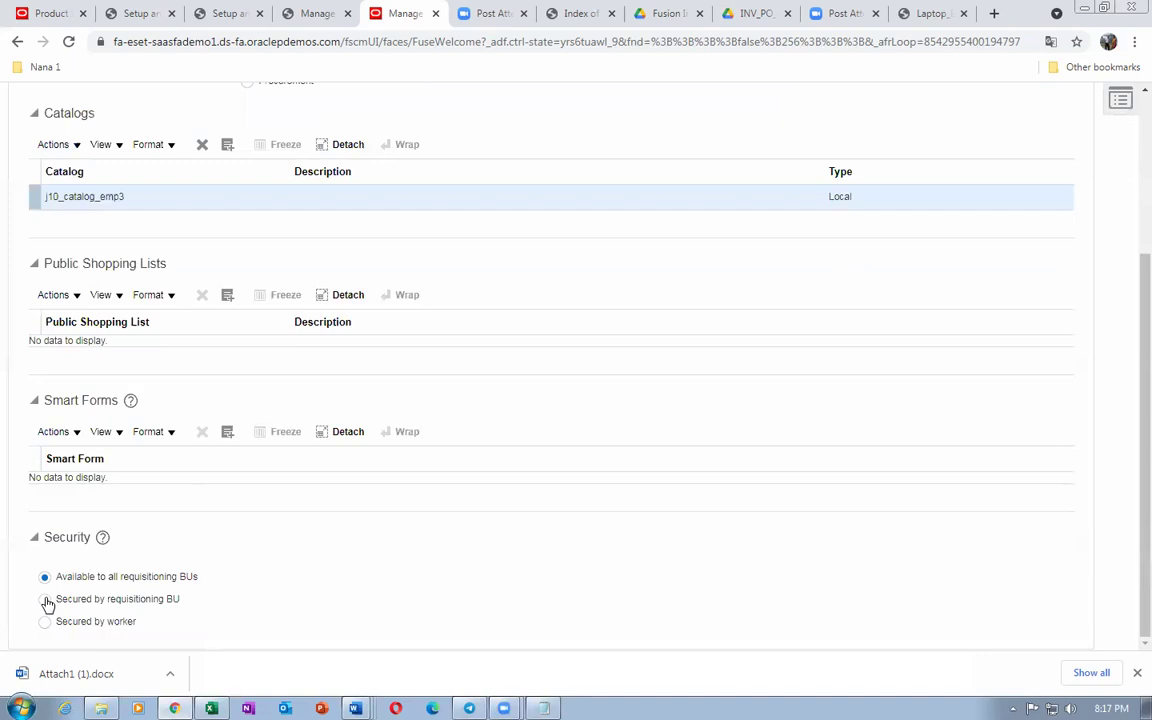
pyautogui.click(50, 601)
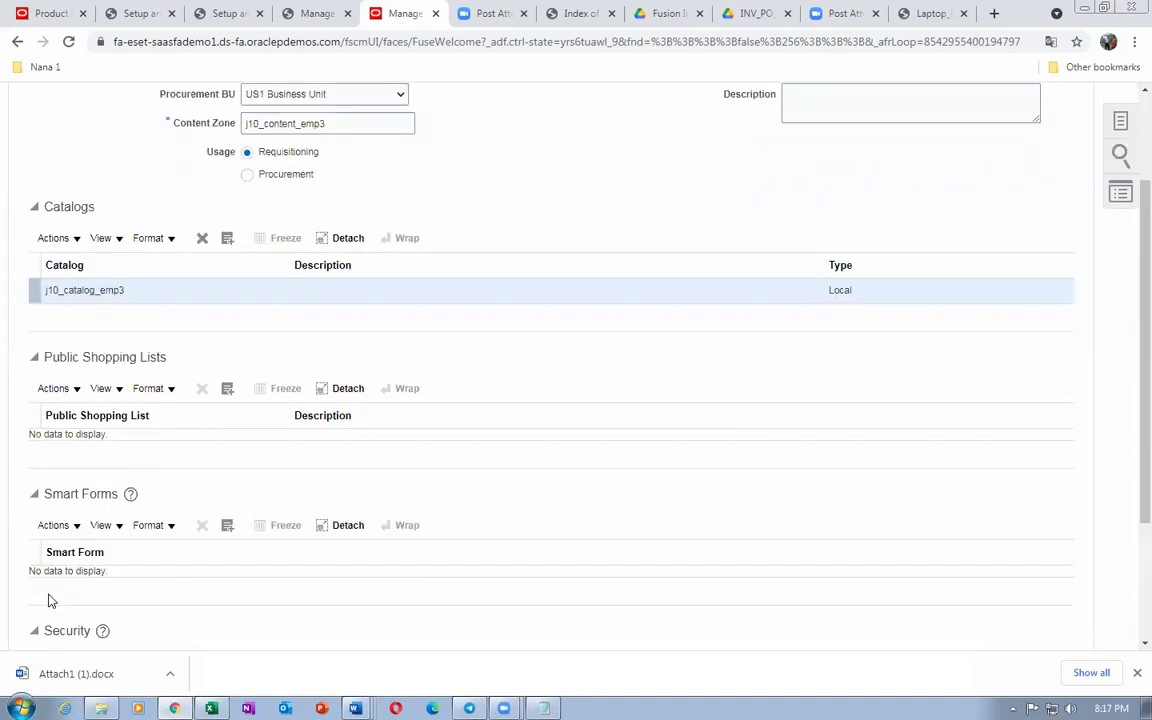
pyautogui.scroll(-3, 67, 606)
pyautogui.click(44, 528)
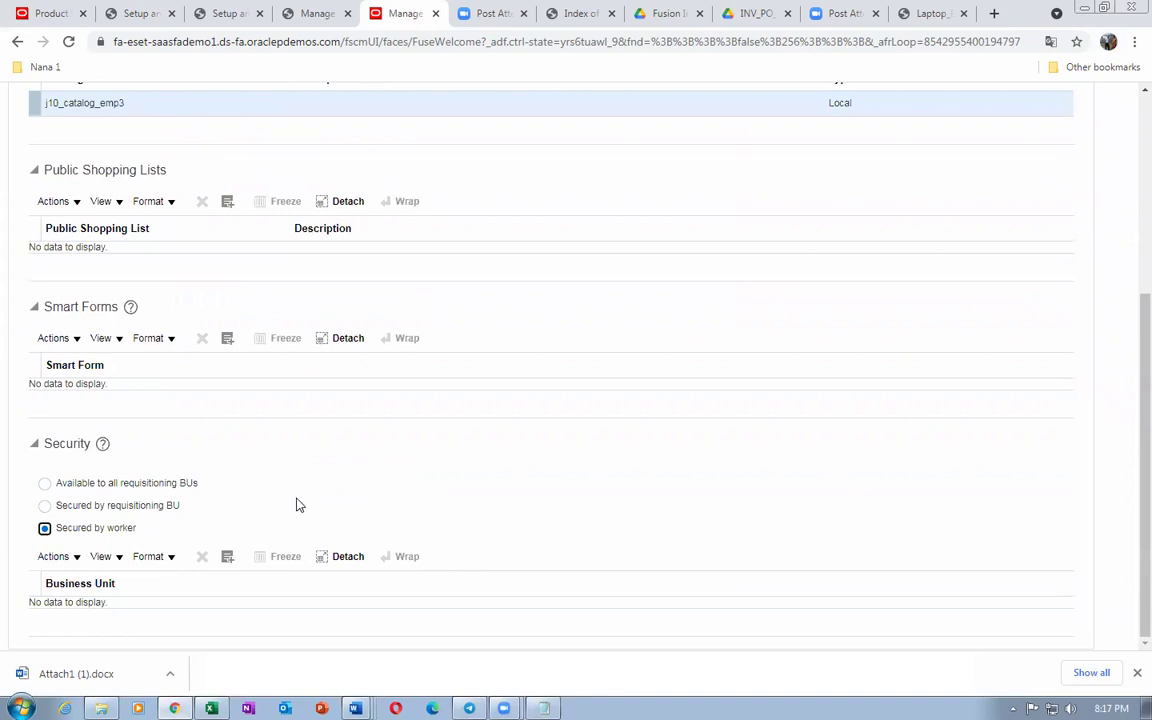
pyautogui.click(62, 557)
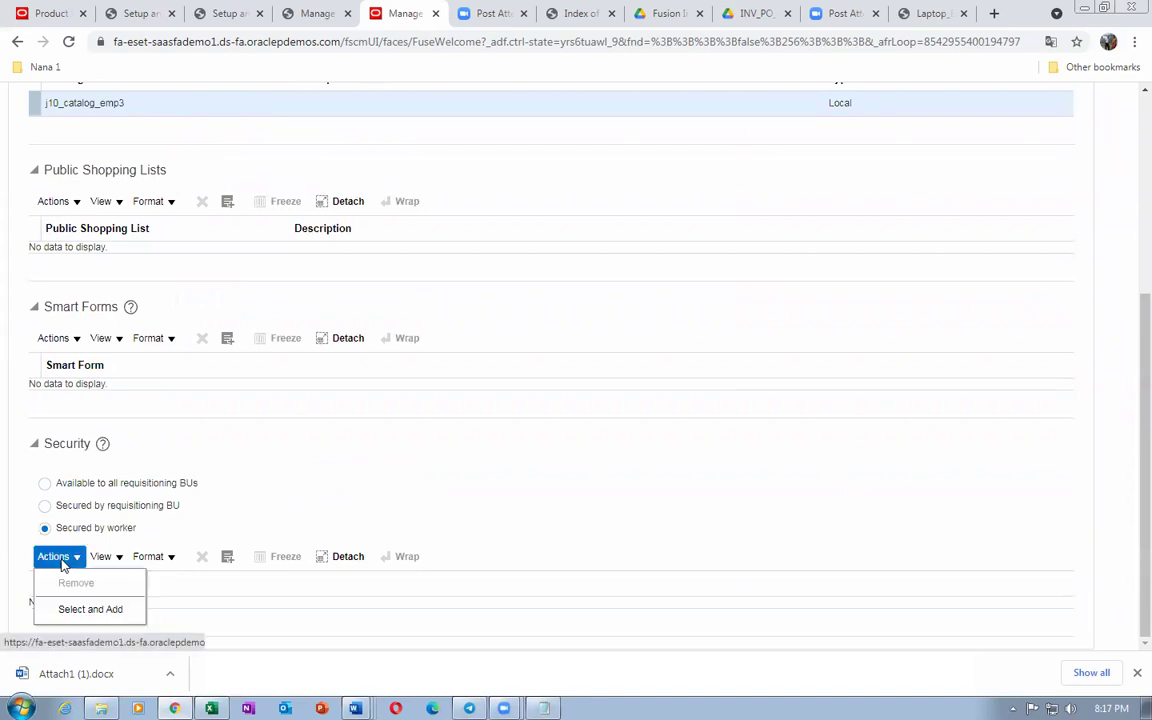
pyautogui.click(88, 609)
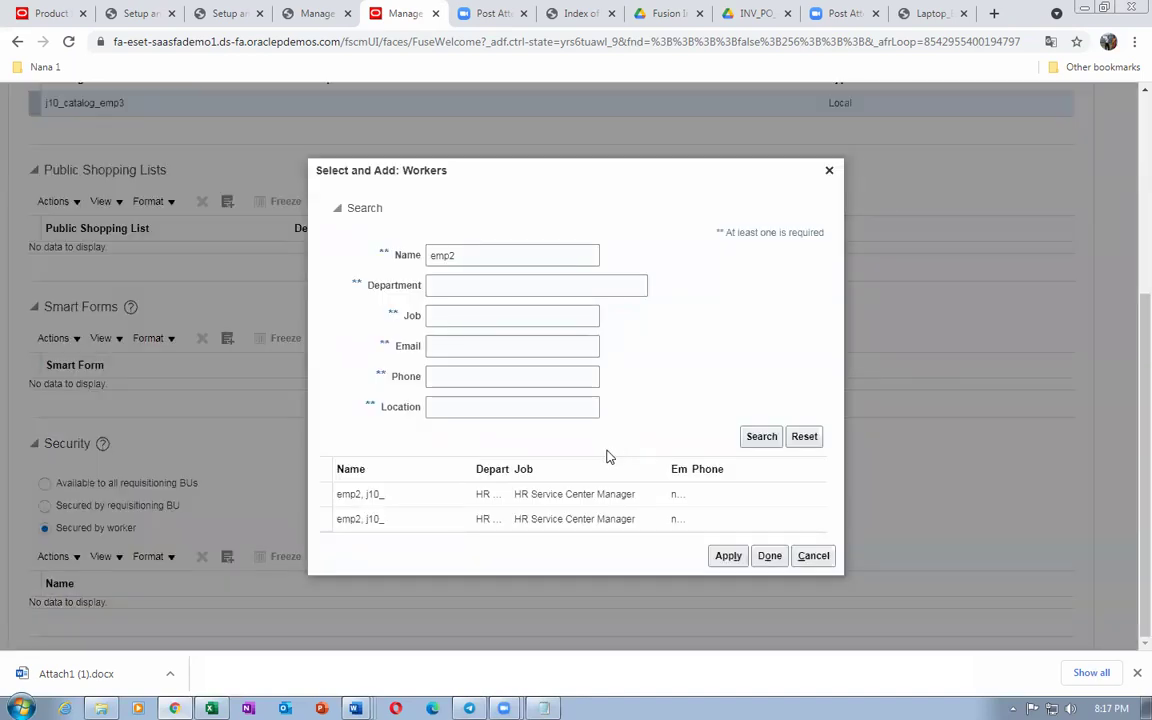
pyautogui.click(480, 253)
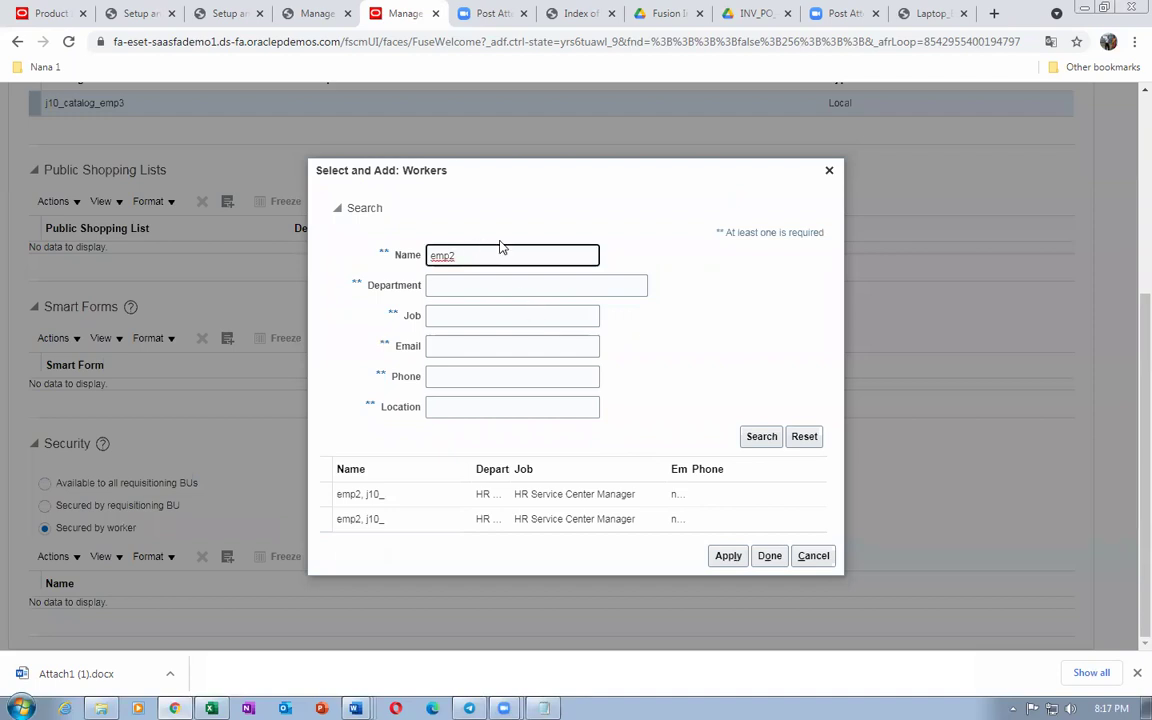
pyautogui.press('BackSpace')
pyautogui.write('3')
pyautogui.click(761, 440)
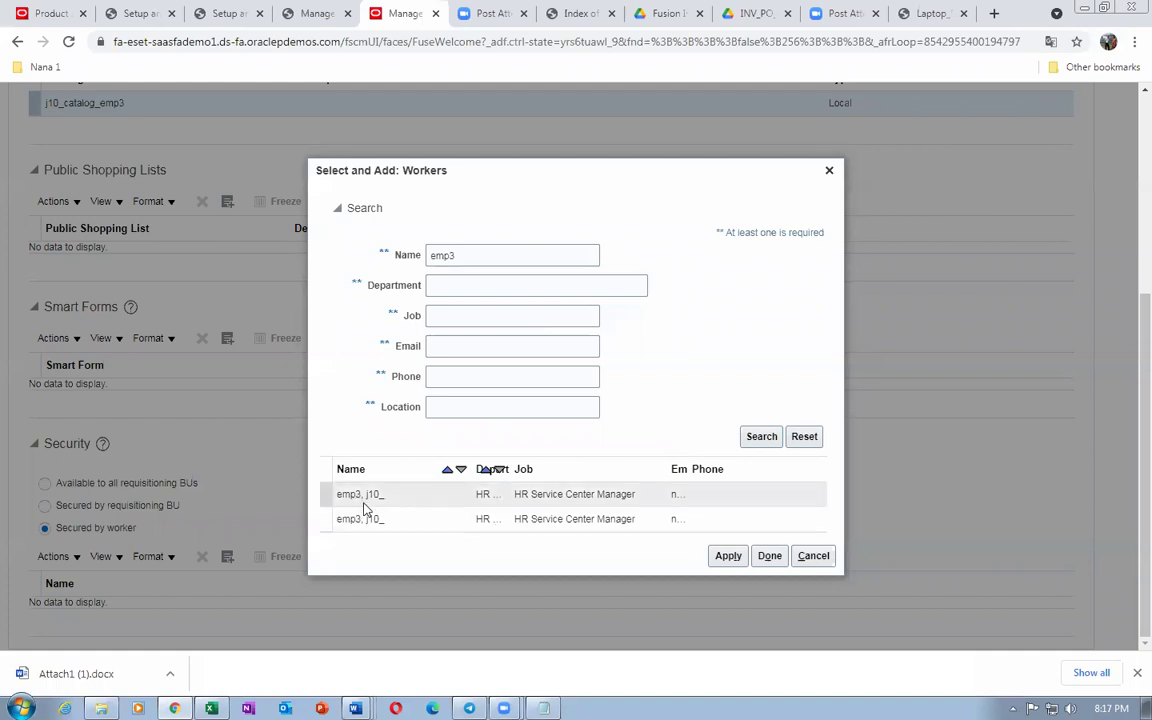
# Add both matching emp3 worker entries to the content zone's security list
pyautogui.keyDown('shift'); pyautogui.click(400, 519); pyautogui.keyUp('shift')
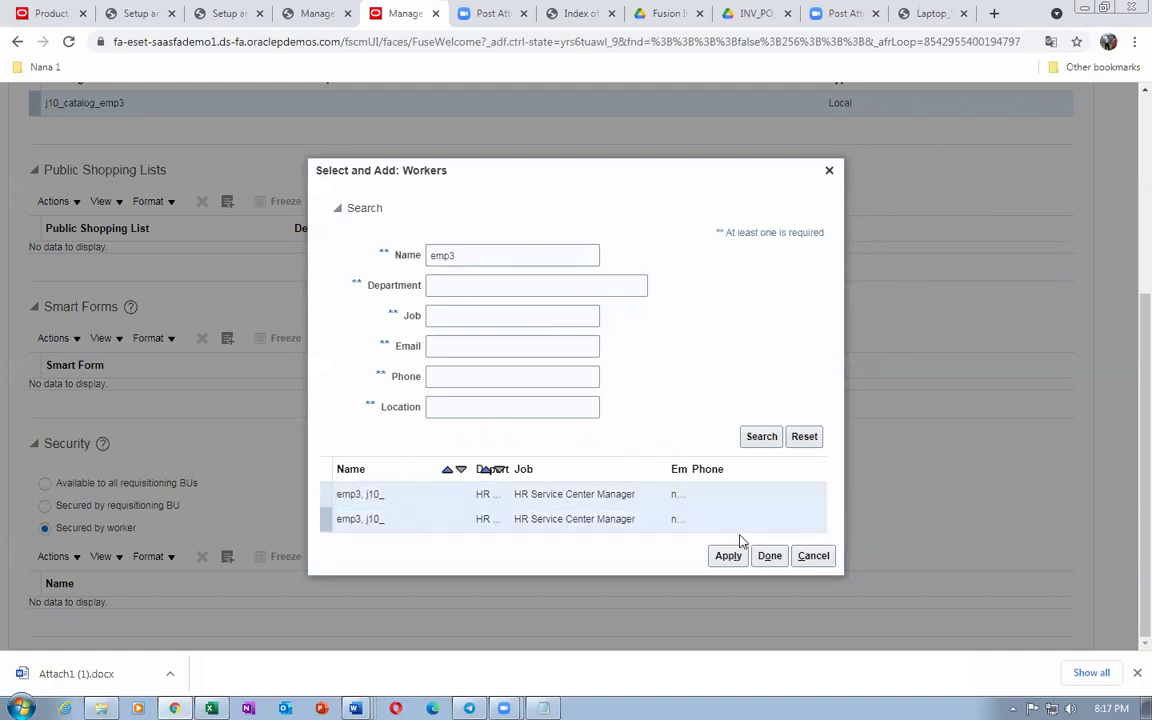
pyautogui.click(730, 555)
pyautogui.click(764, 556)
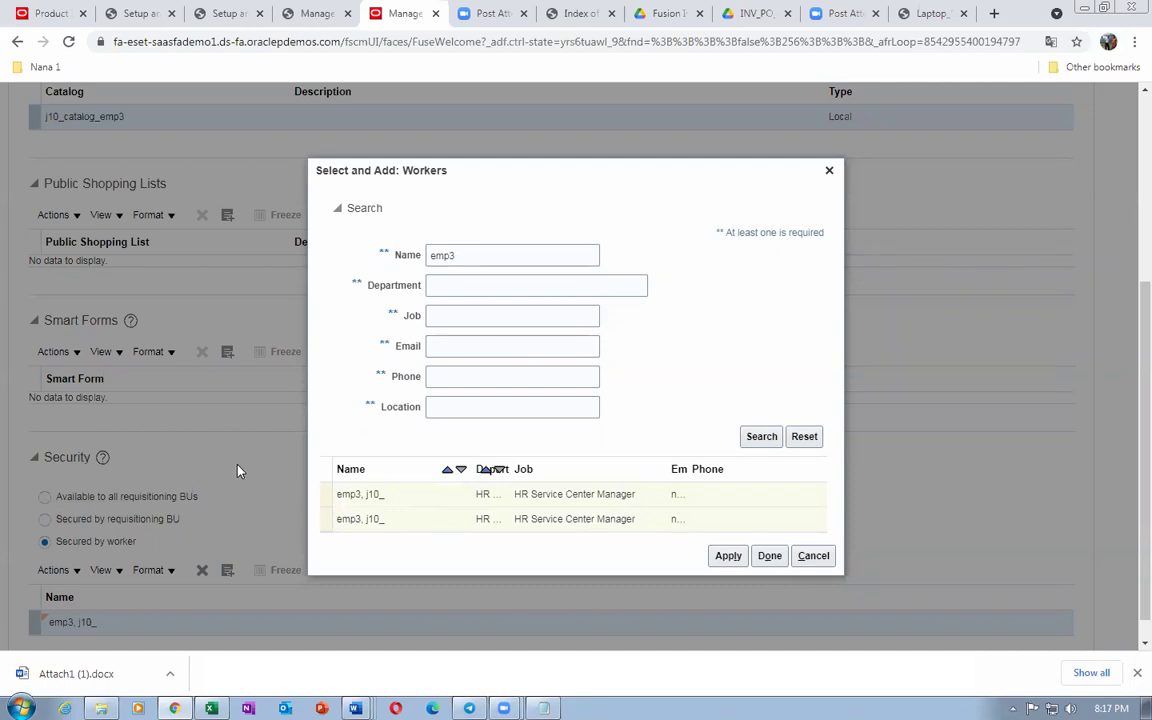
pyautogui.click(766, 555)
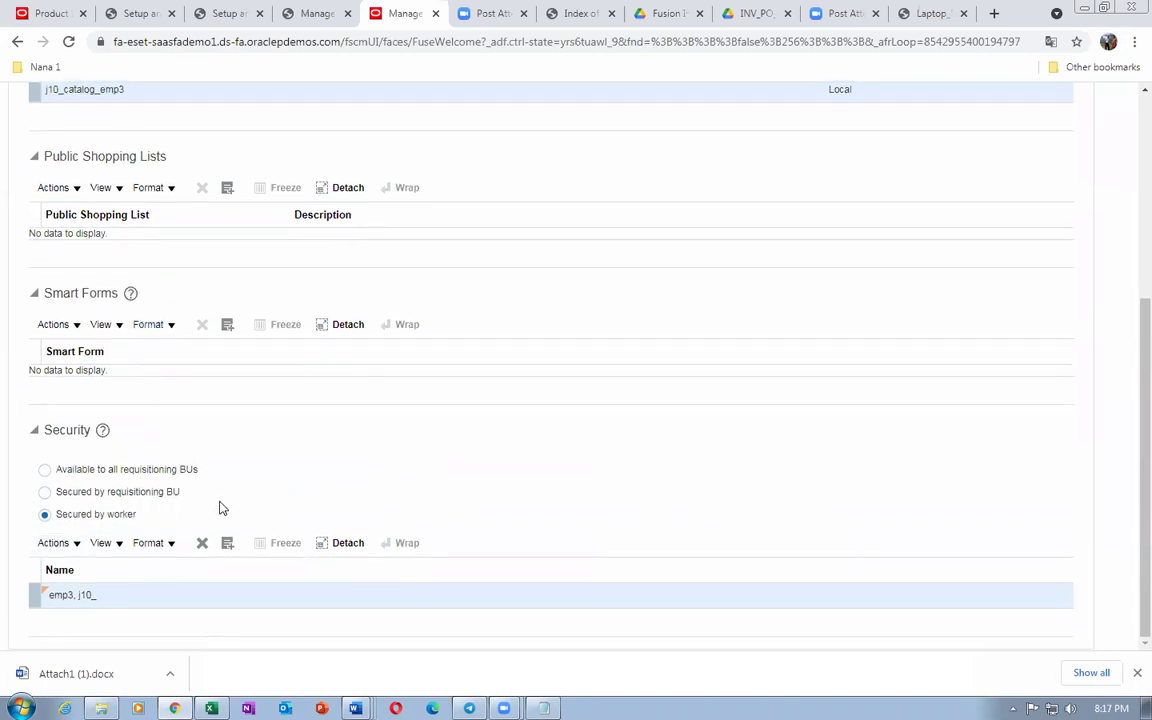
# Save and close the j10_content_emp3 content zone and check its entry in the list of content zones
pyautogui.scroll(4, 285, 485)
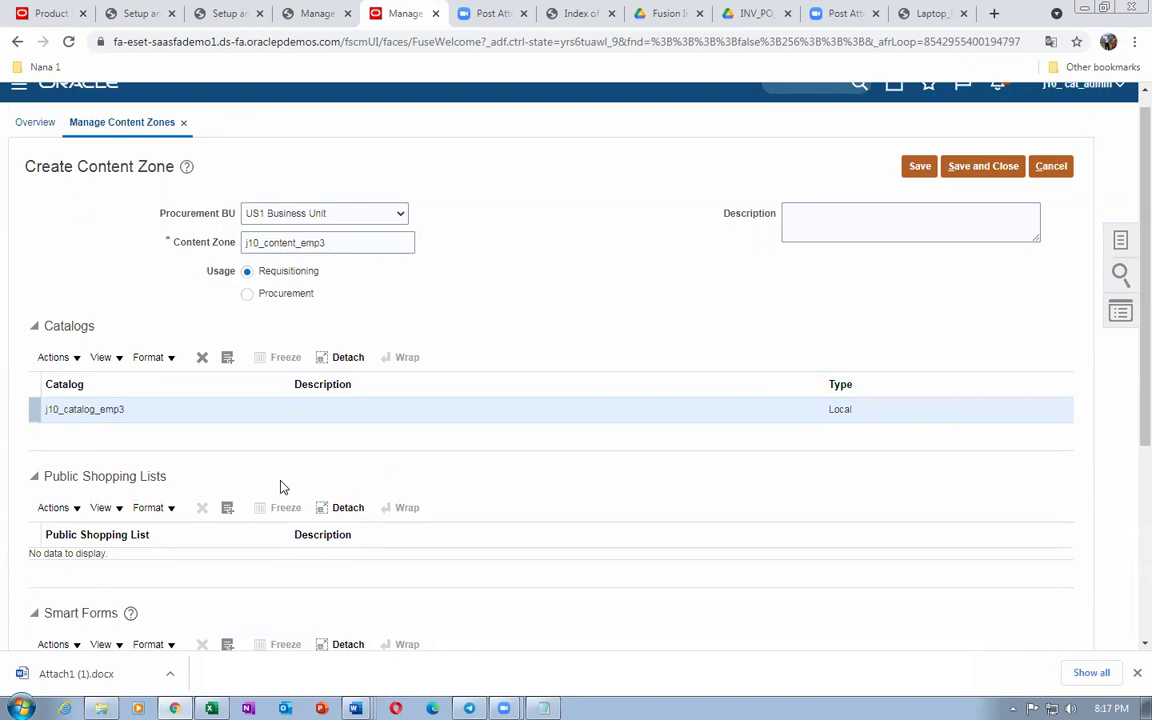
pyautogui.click(962, 166)
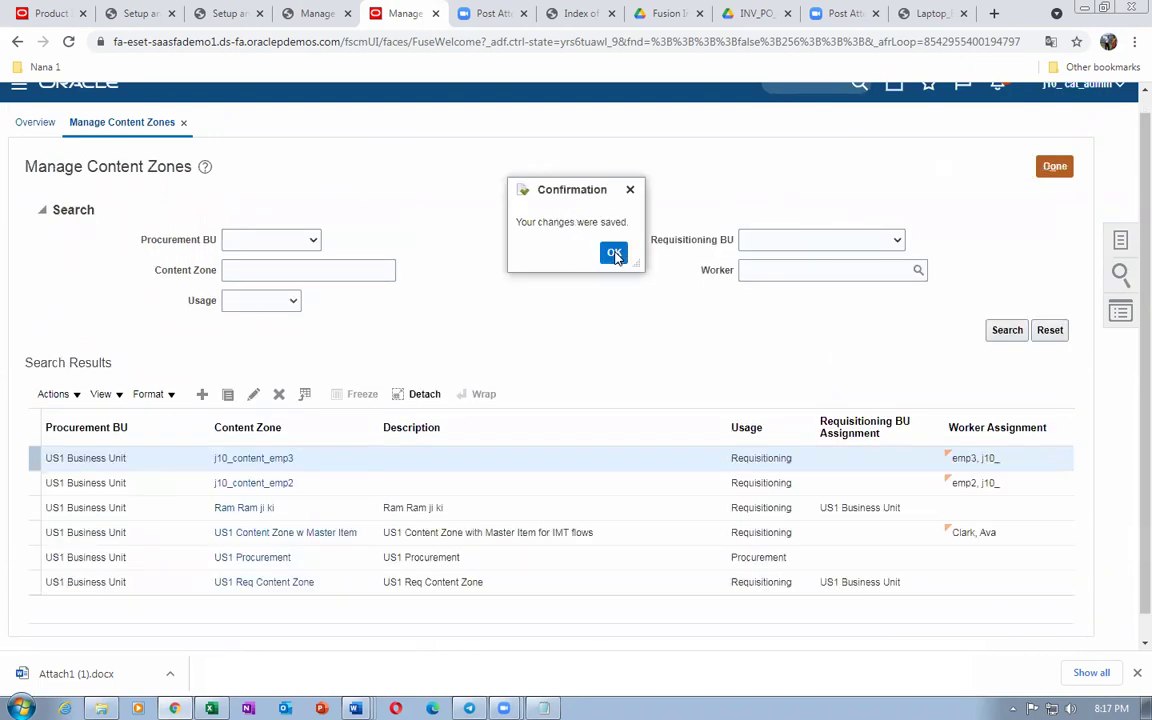
pyautogui.click(614, 253)
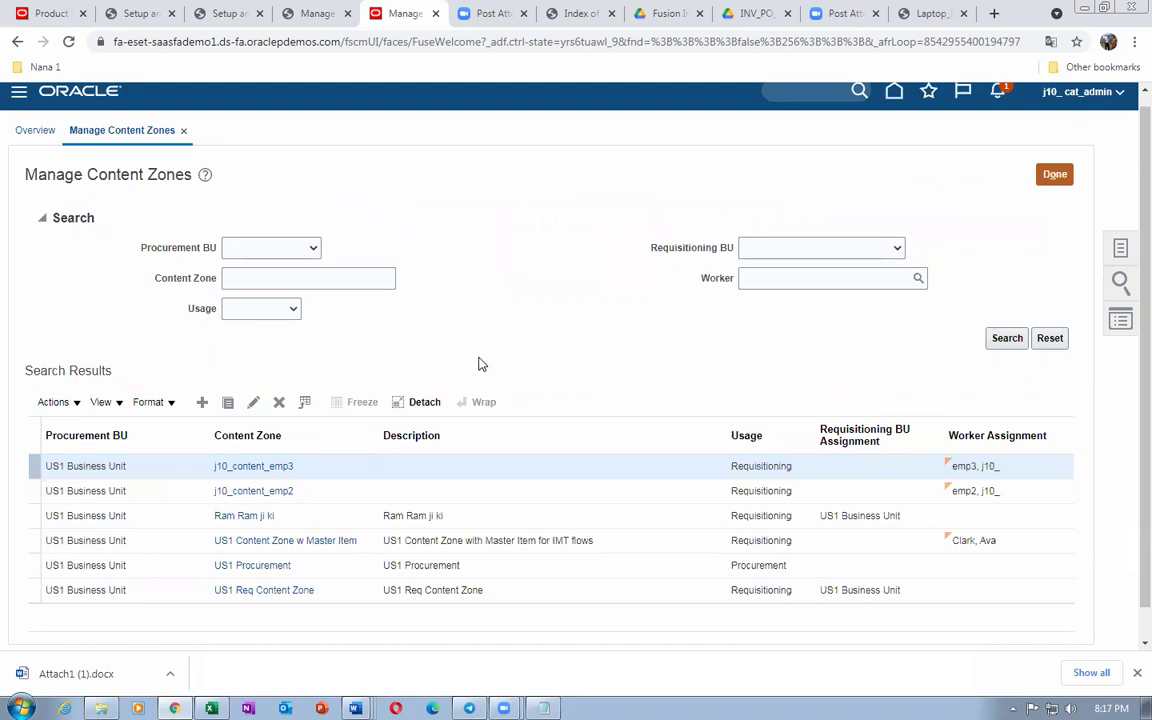
pyautogui.scroll(-1, 478, 364)
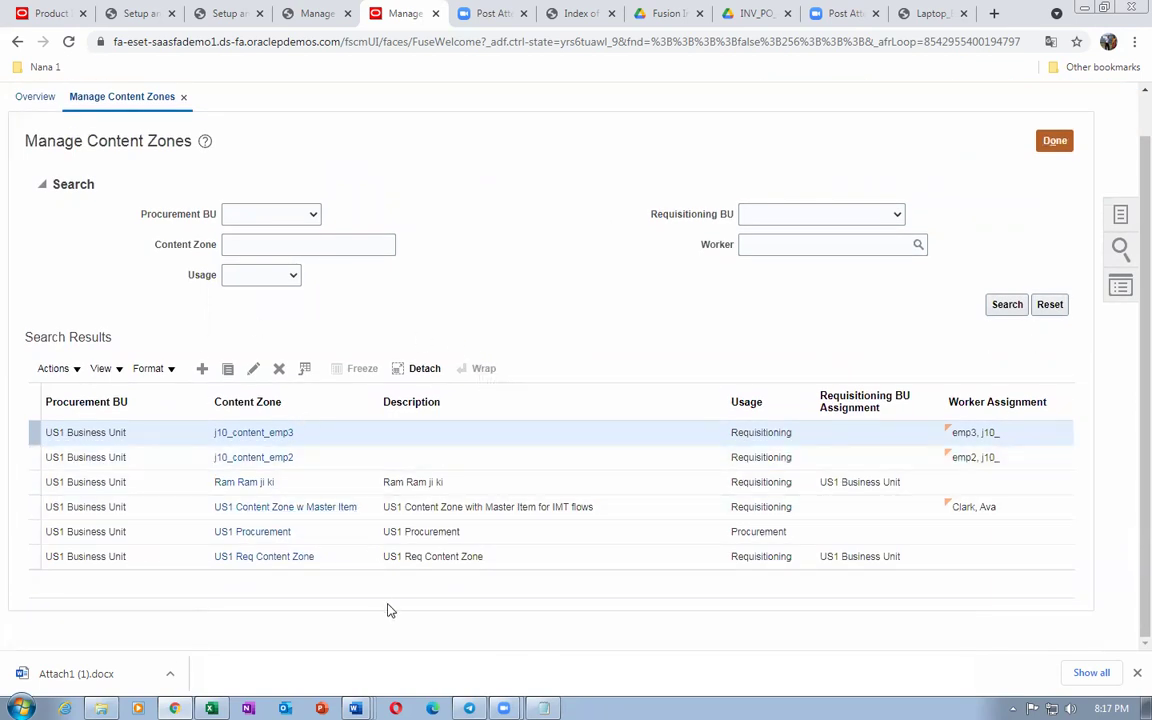
pyautogui.click(187, 44)
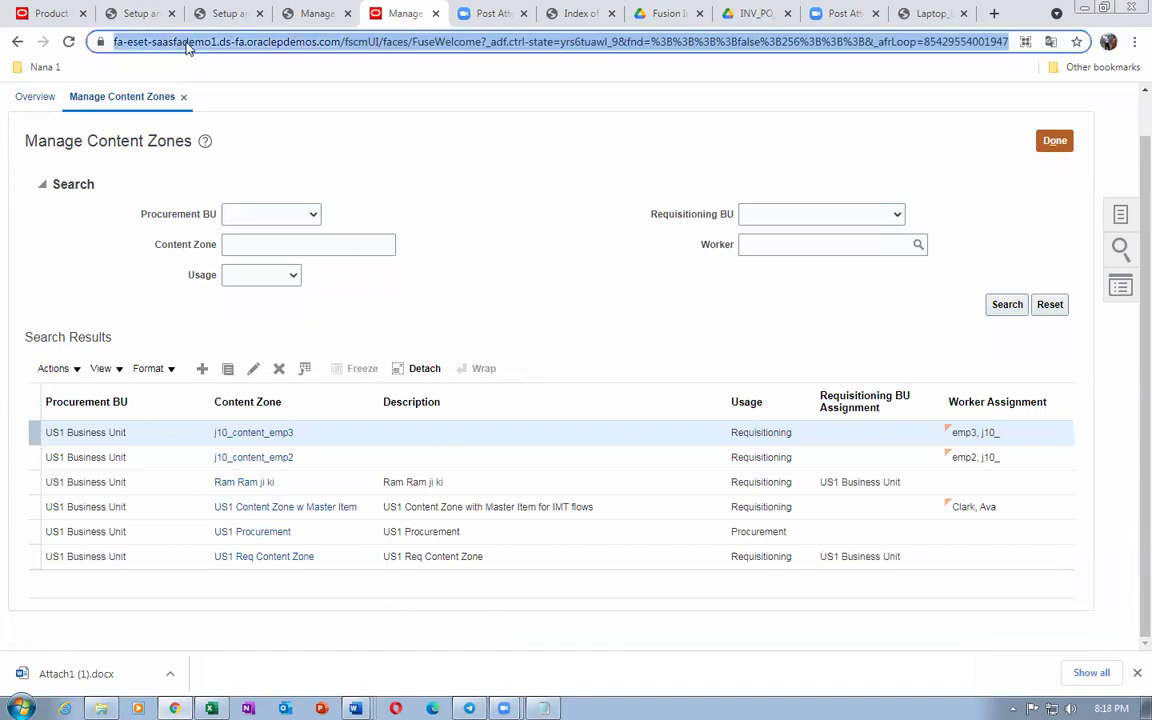
pyautogui.click(187, 44)
pyautogui.hotkey('shift', 'Right')
pyautogui.hotkey('shift', 'Right')
pyautogui.hotkey('shift', 'Right')
pyautogui.hotkey('shift', 'Right')
pyautogui.hotkey('shift', 'Right')
pyautogui.hotkey('shift', 'Right')
pyautogui.hotkey('shift', 'Right')
pyautogui.hotkey('shift', 'Right')
pyautogui.hotkey('shift', 'Right')
pyautogui.hotkey('shift', 'Right')
pyautogui.hotkey('shift', 'Right')
pyautogui.hotkey('shift', 'Right')
pyautogui.hotkey('shift', 'Right')
pyautogui.hotkey('shift', 'Right')
pyautogui.hotkey('shift', 'Right')
pyautogui.hotkey('shift', 'Right')
pyautogui.hotkey('shift', 'Right')
pyautogui.hotkey('shift', 'Right')
pyautogui.hotkey('shift', 'Right')
pyautogui.hotkey('shift', 'Right')
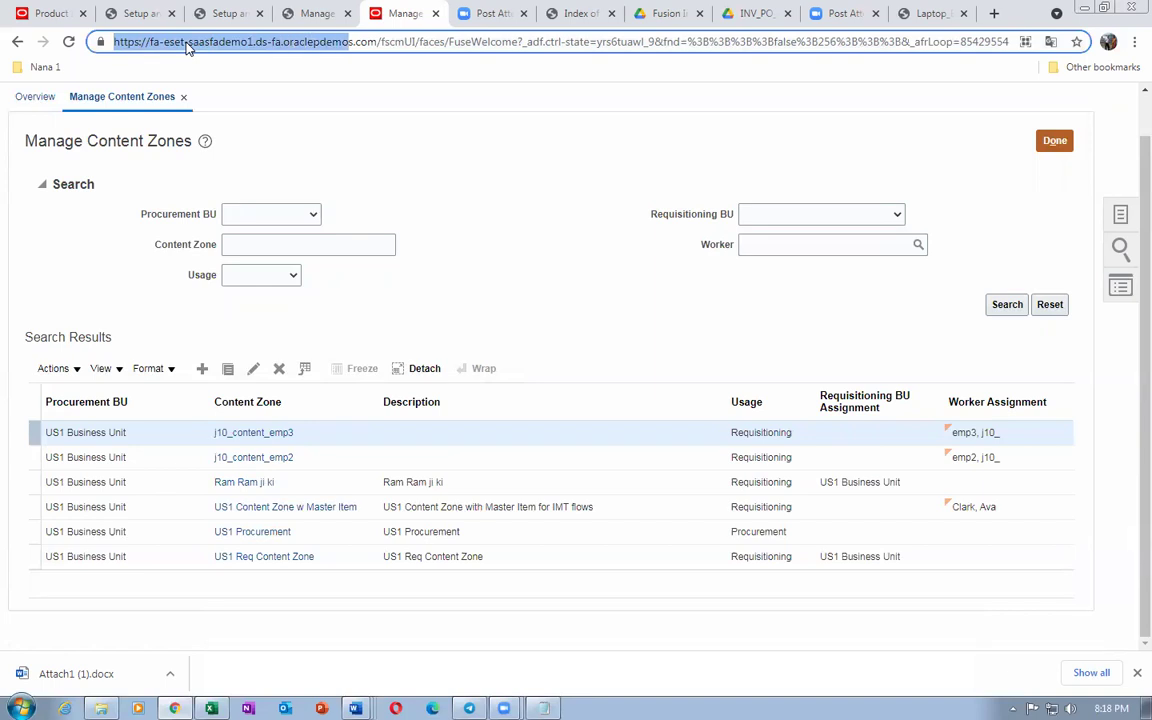
pyautogui.hotkey('shift', 'Right')
pyautogui.hotkey('shift', 'Right')
pyautogui.hotkey('shift', 'Right')
pyautogui.hotkey('shift', 'Right')
pyautogui.hotkey('shift', 'Right')
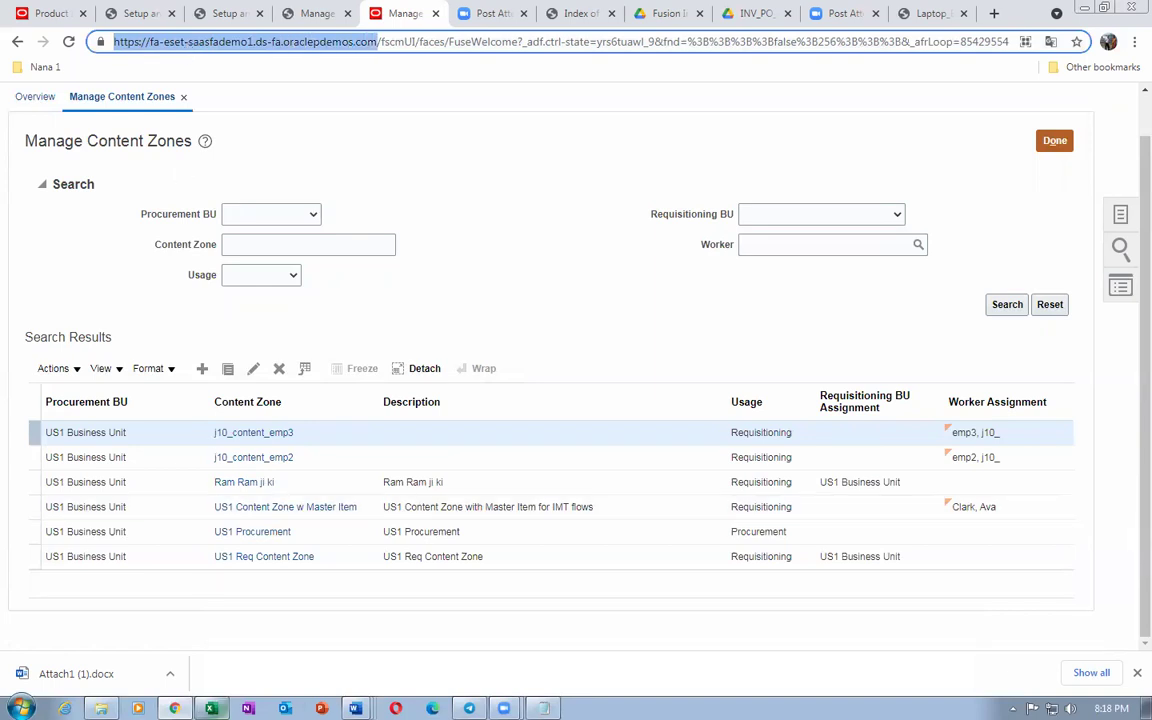
pyautogui.click(340, 505)
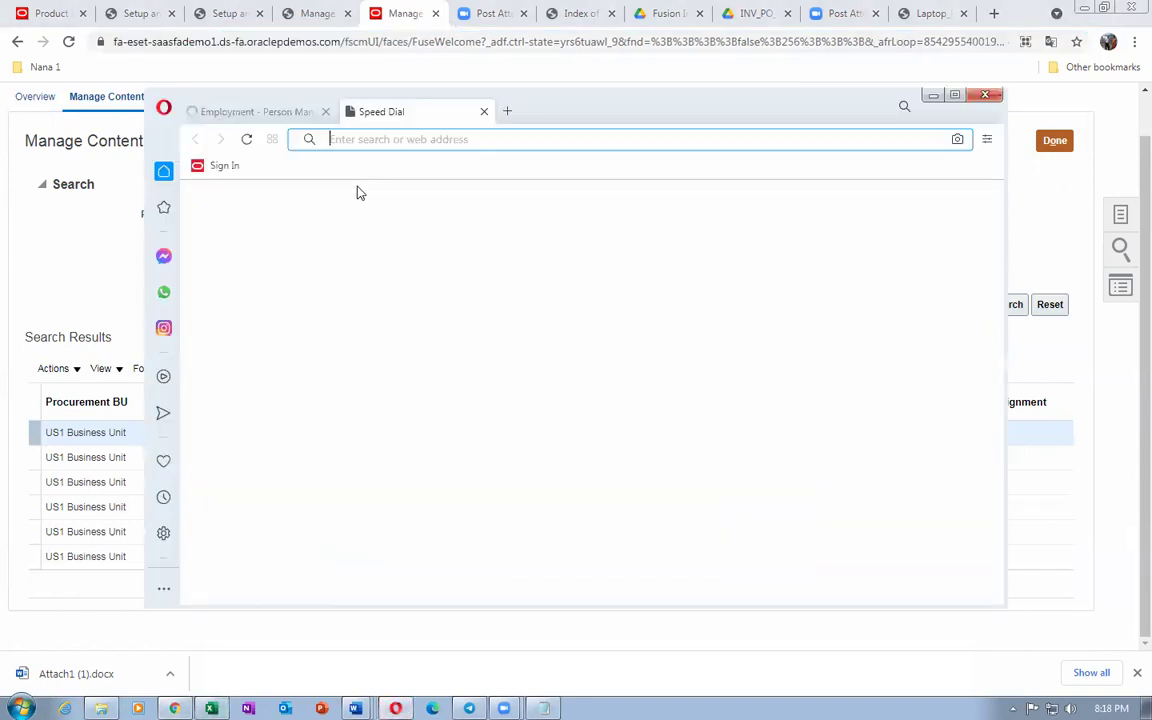
pyautogui.write('https://fa-eset-saasfademo1.ds-fa.oraclepdemos.com/')
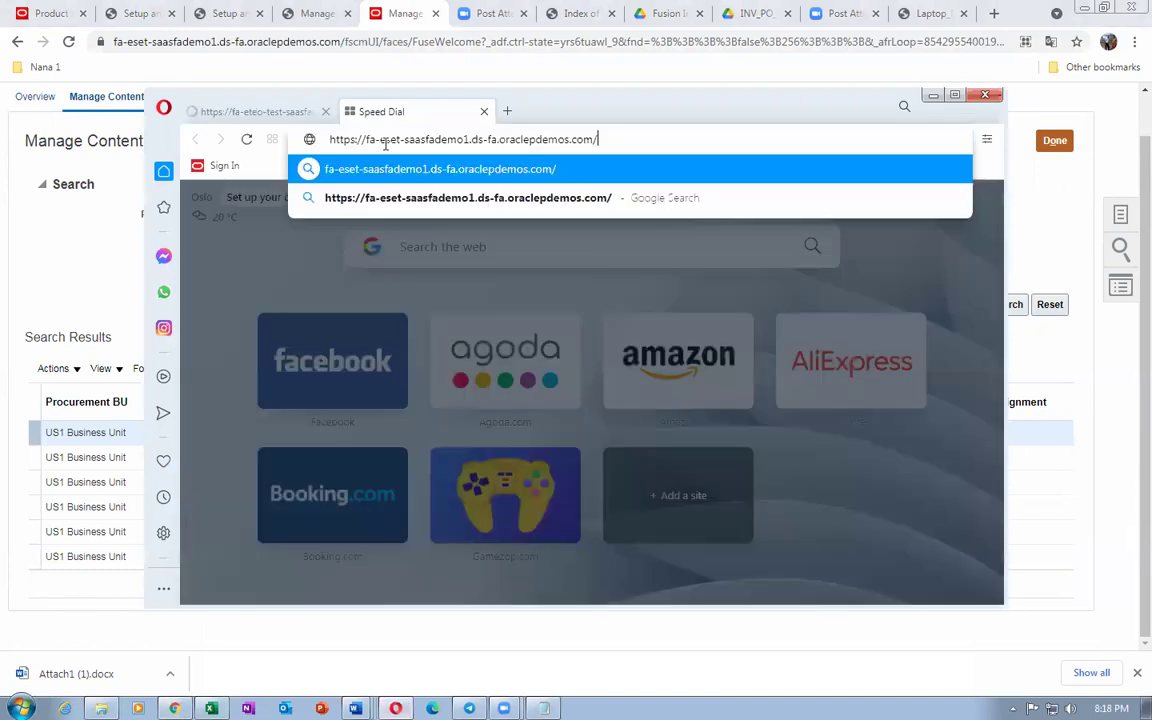
pyautogui.press('Return')
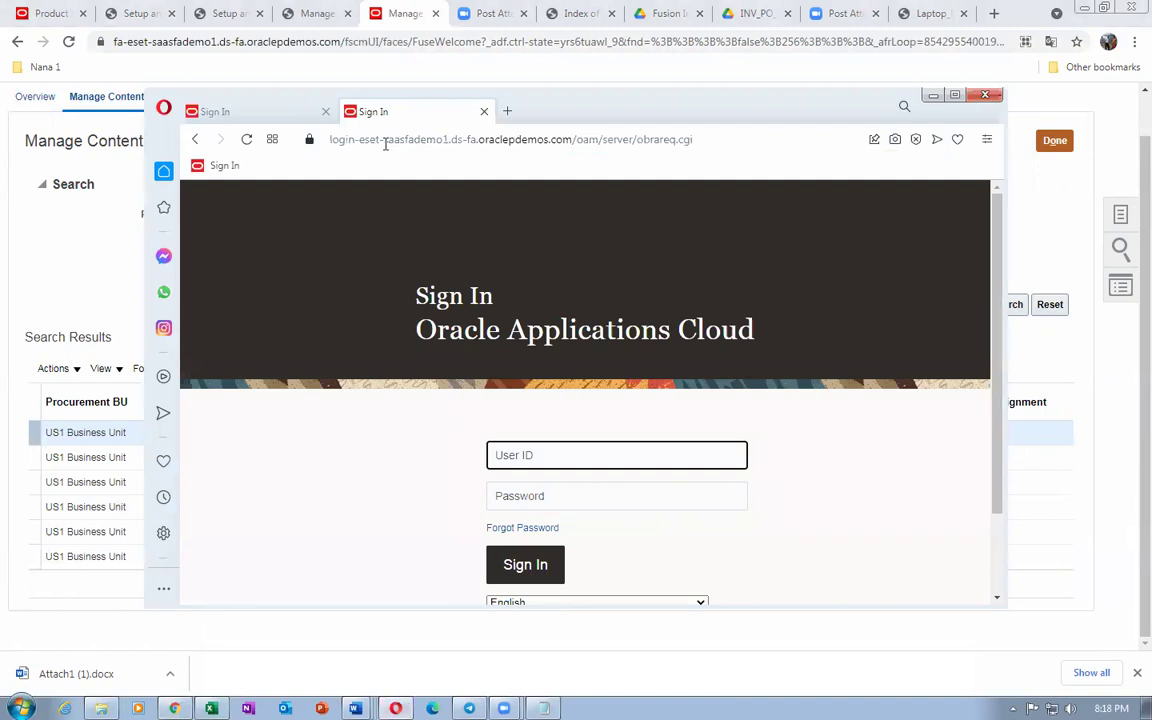
# Sign in to Oracle Applications Cloud with the user ID j10_emp2 and the account password
pyautogui.write('j10_emp2')
pyautogui.press('Tab')
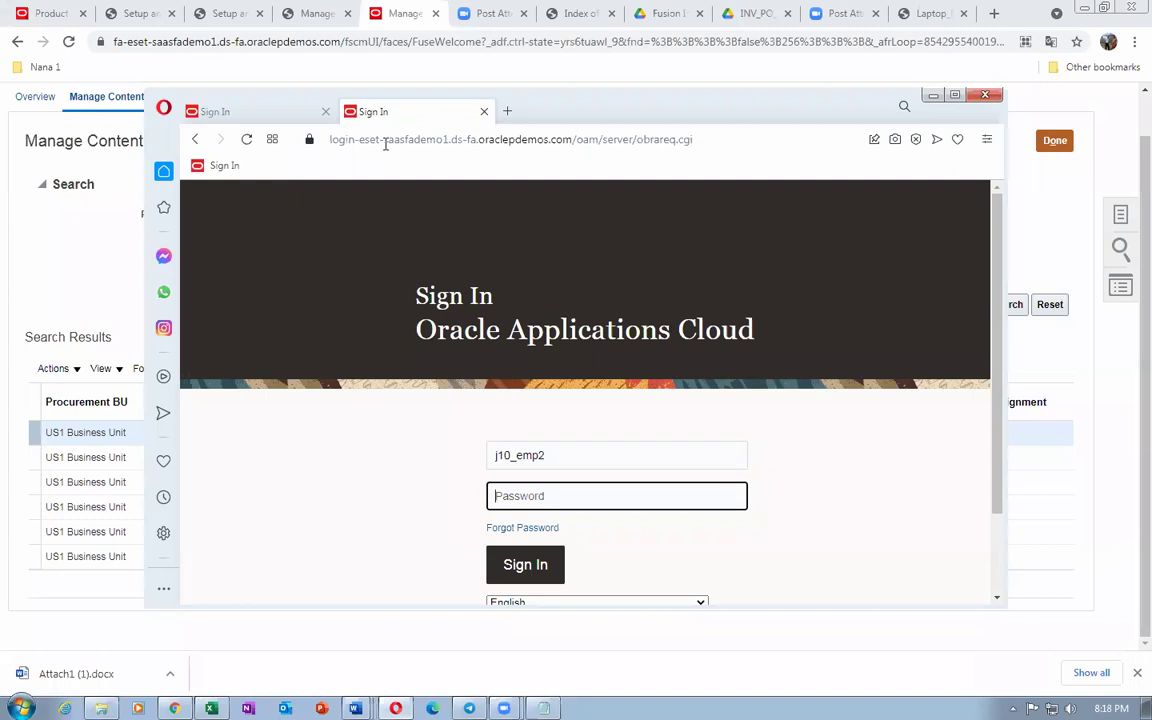
pyautogui.write('•••')
pyautogui.click(540, 565)
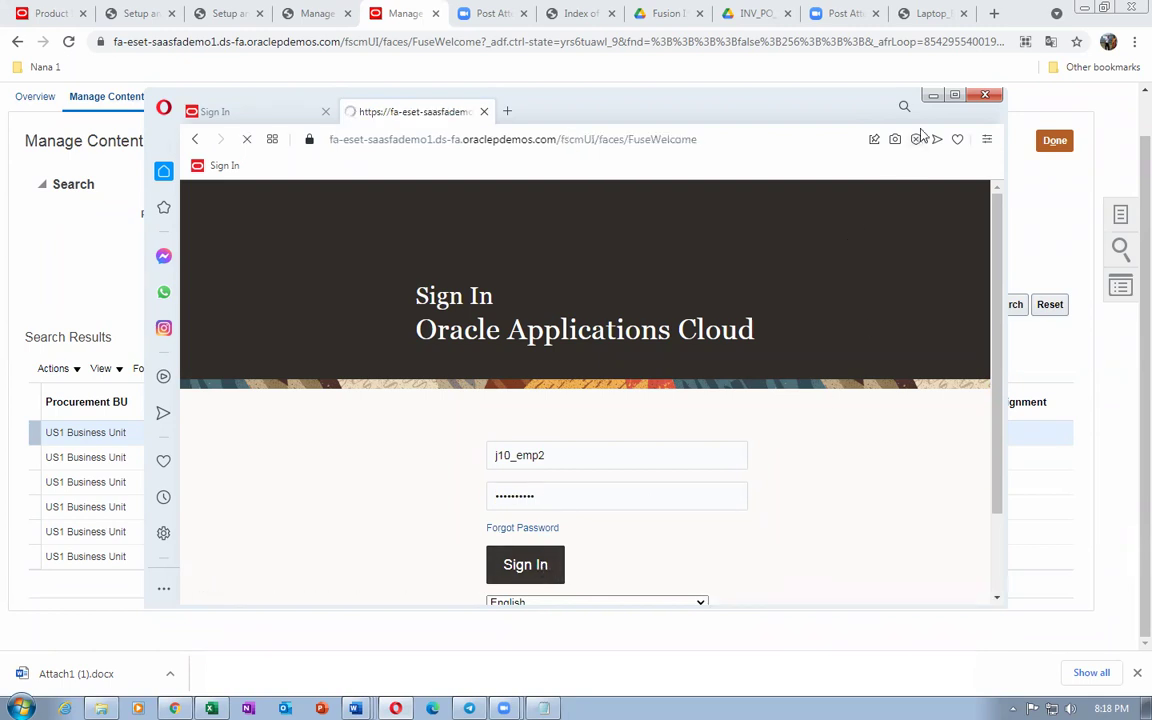
# Maximize the browser window and open Purchase Requisitions from the Procurement area
pyautogui.click(955, 95)
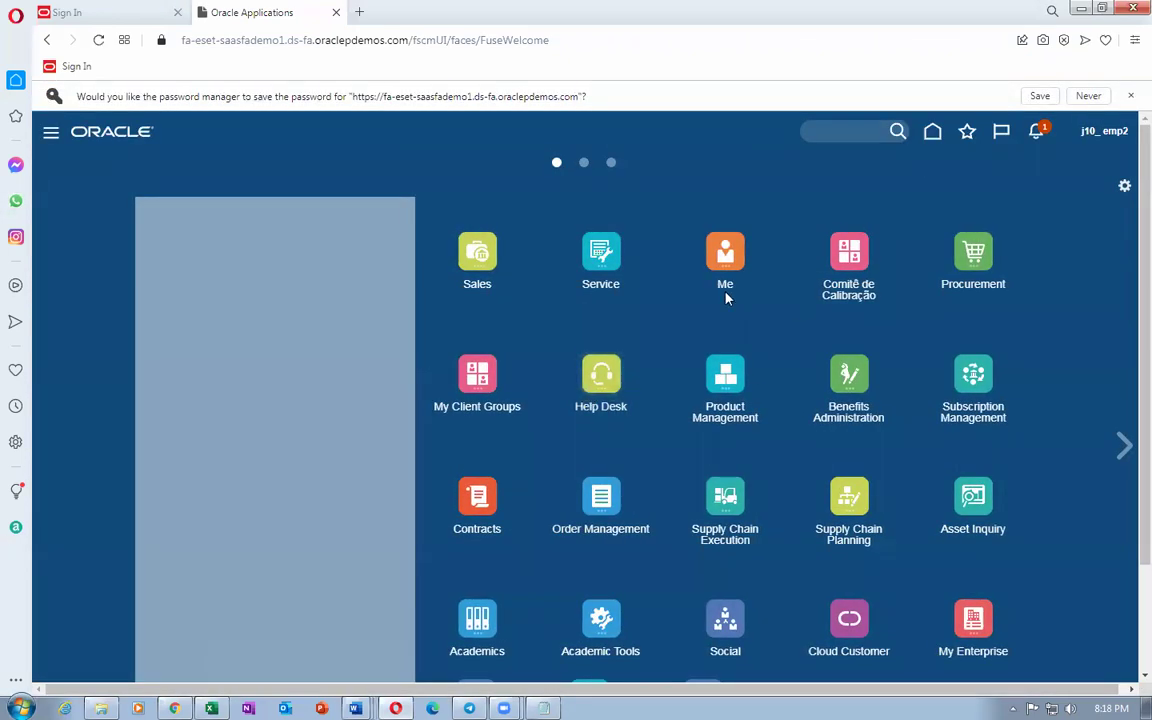
pyautogui.click(971, 262)
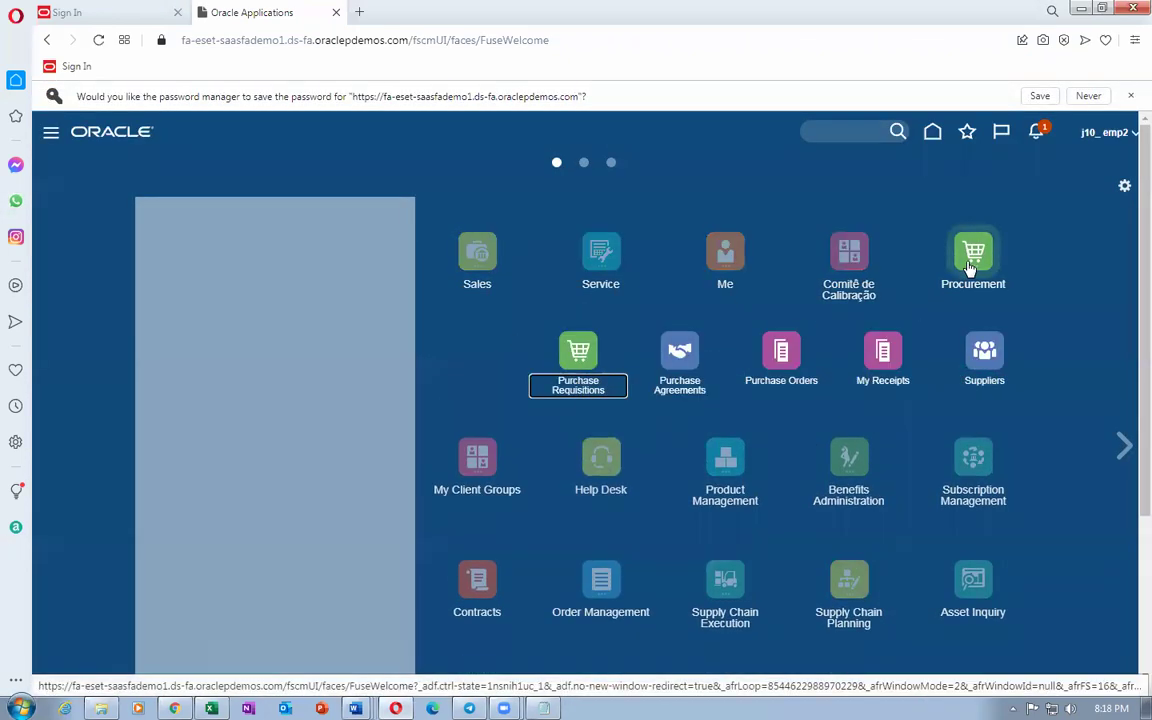
pyautogui.click(571, 361)
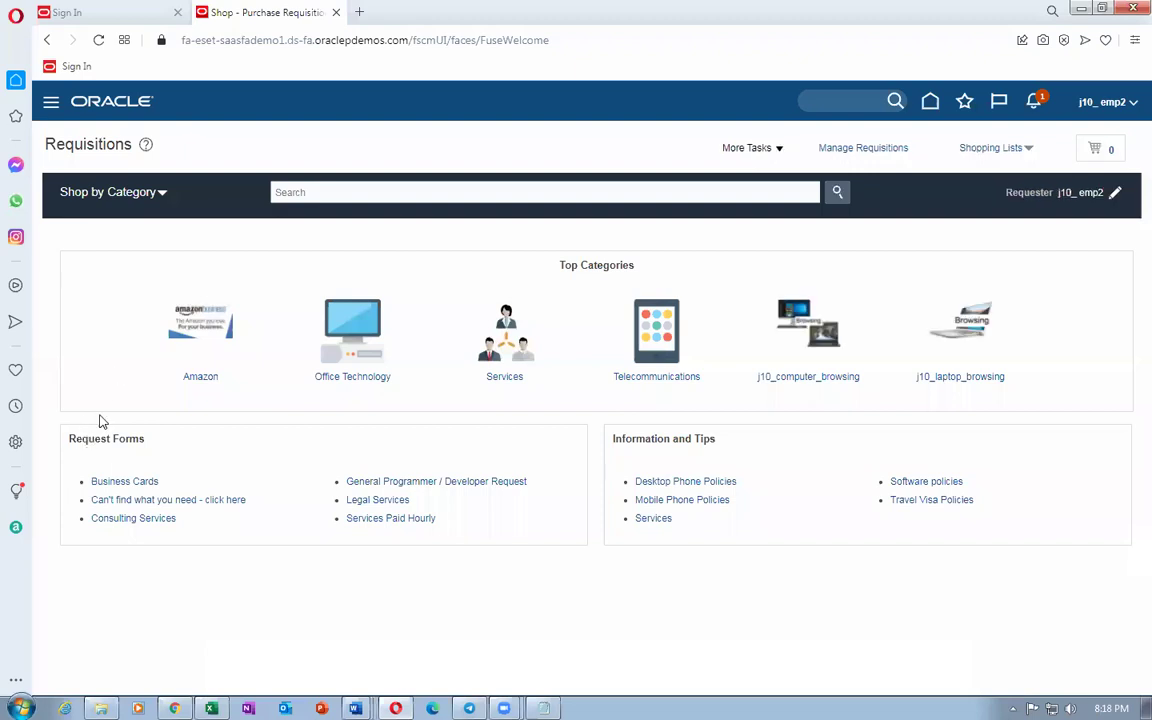
# Browse from j10_computer_browsing through j10_laptop_browsing to the j10_laptop category and open the product details of j10_laptop_desc
pyautogui.click(118, 193)
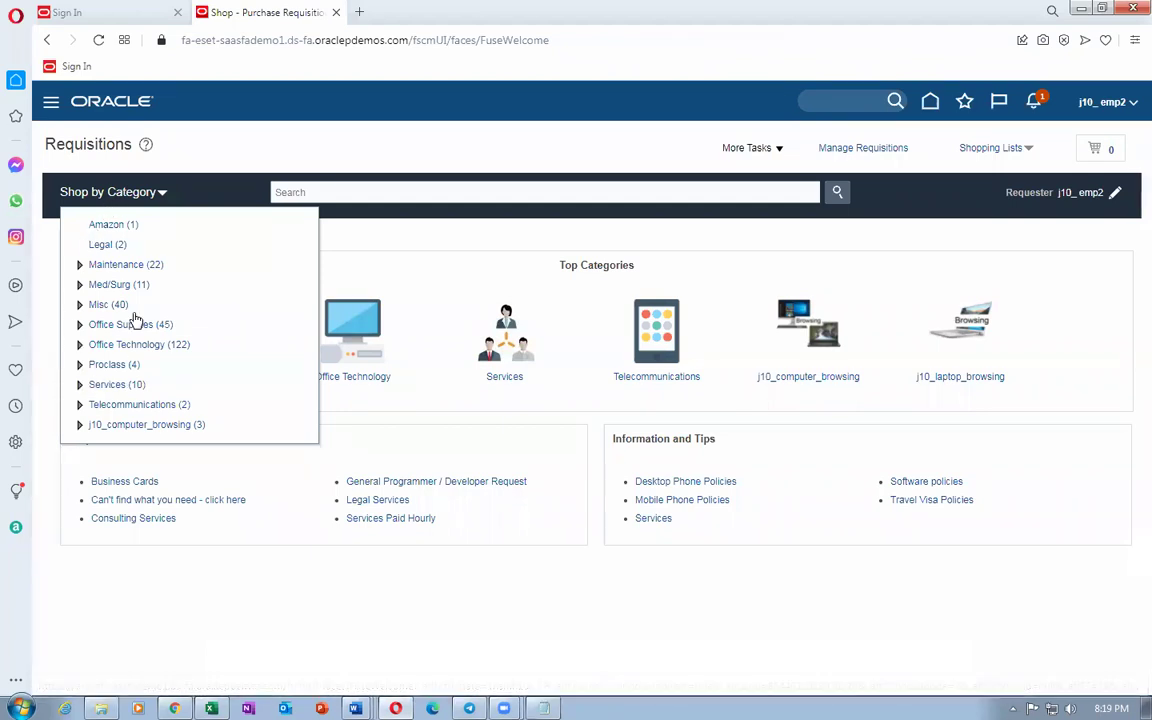
pyautogui.click(80, 432)
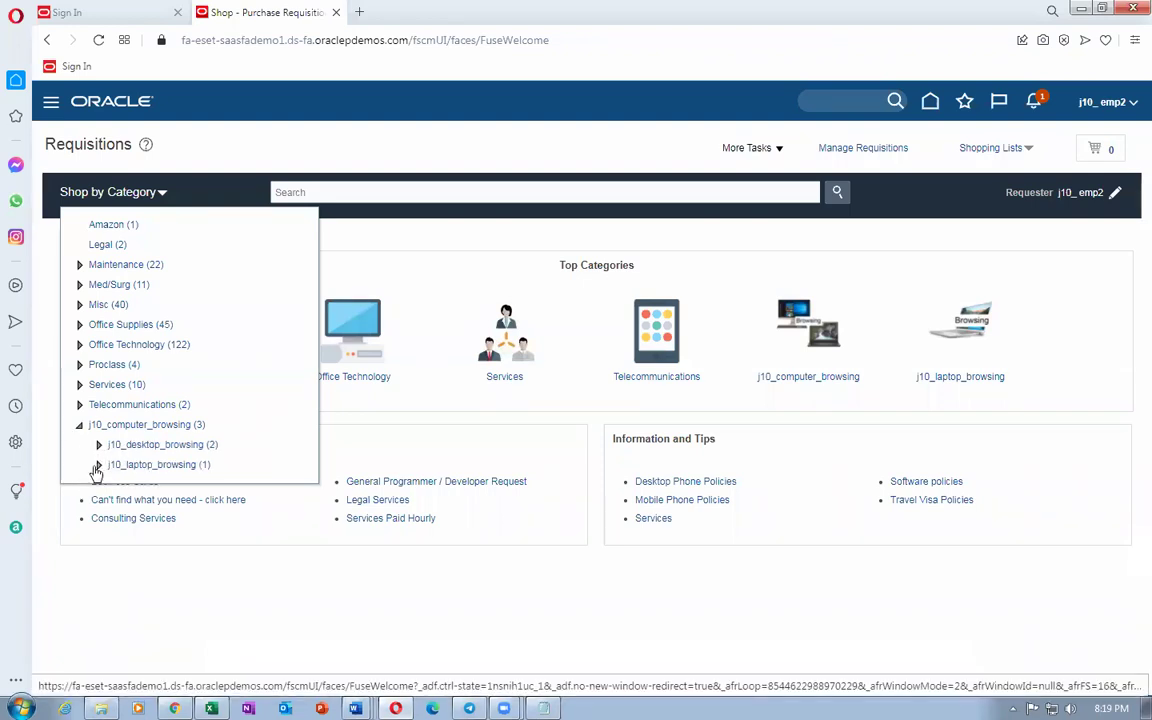
pyautogui.click(97, 467)
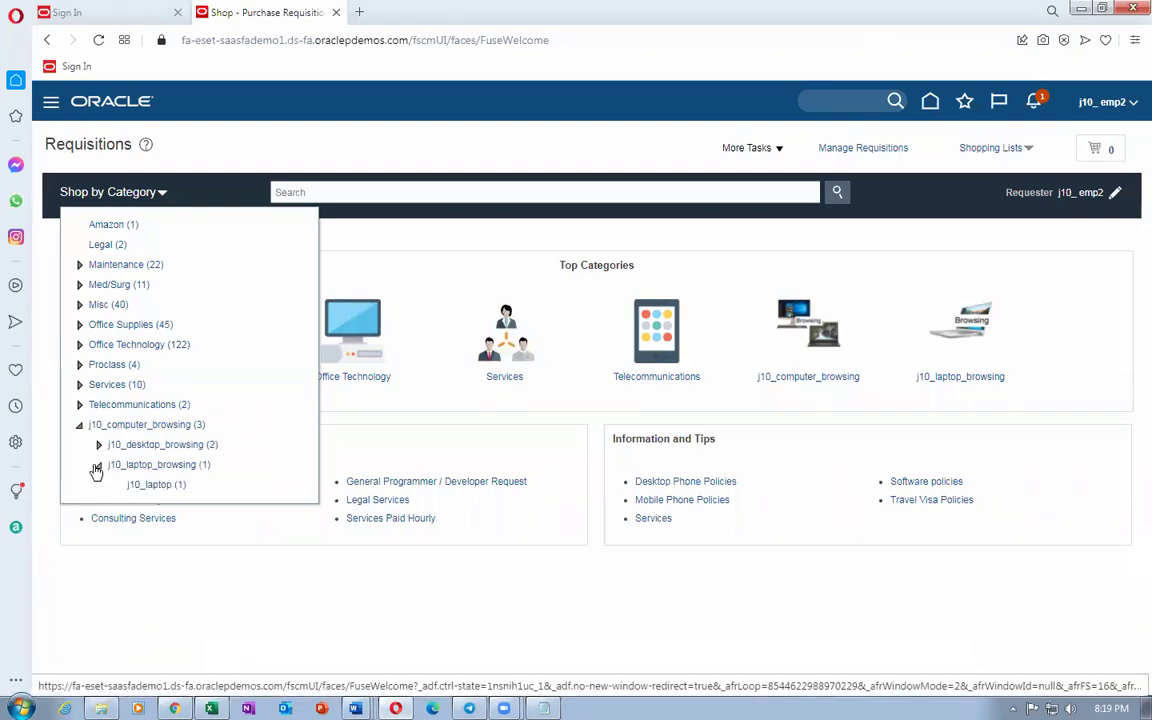
pyautogui.click(157, 484)
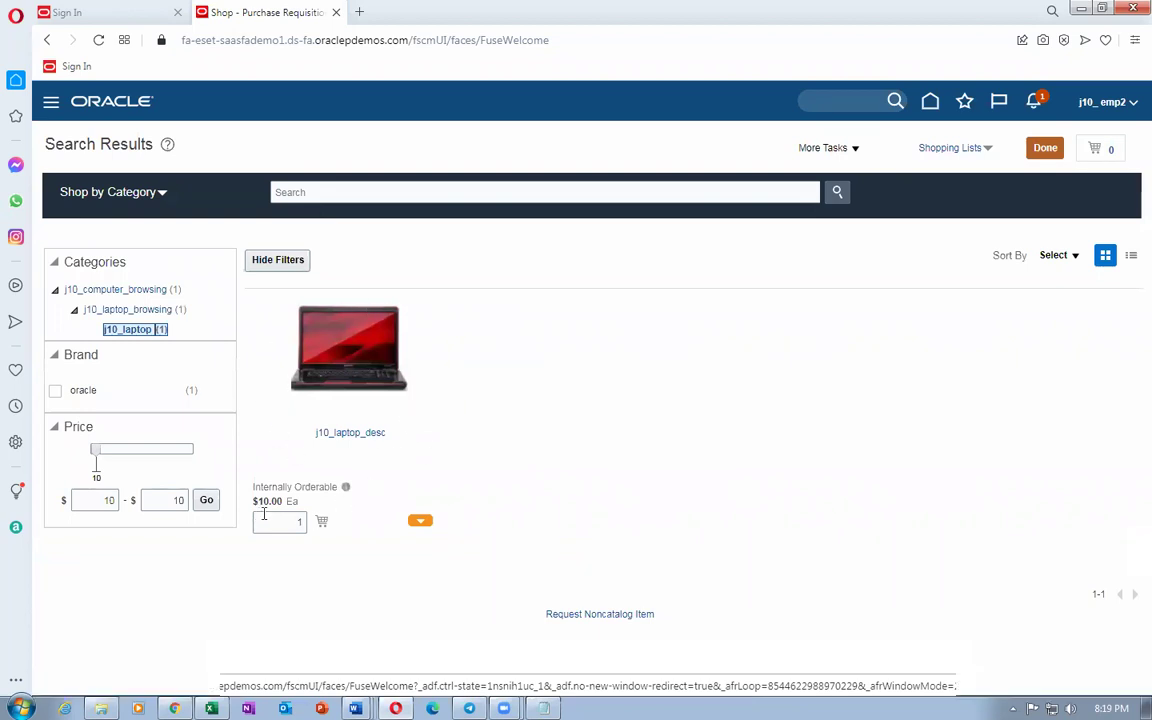
pyautogui.click(341, 360)
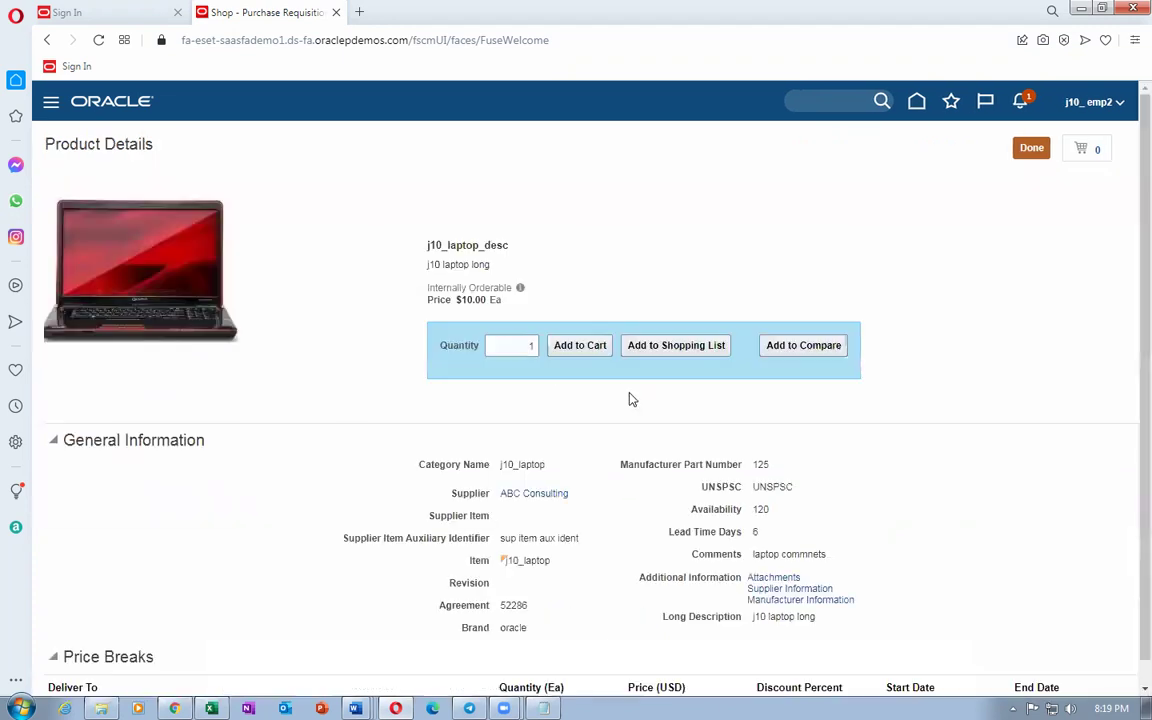
# Check the laptop's attachment, supplier information and manufacturer information links, closing each page that opens
pyautogui.scroll(-1, 630, 398)
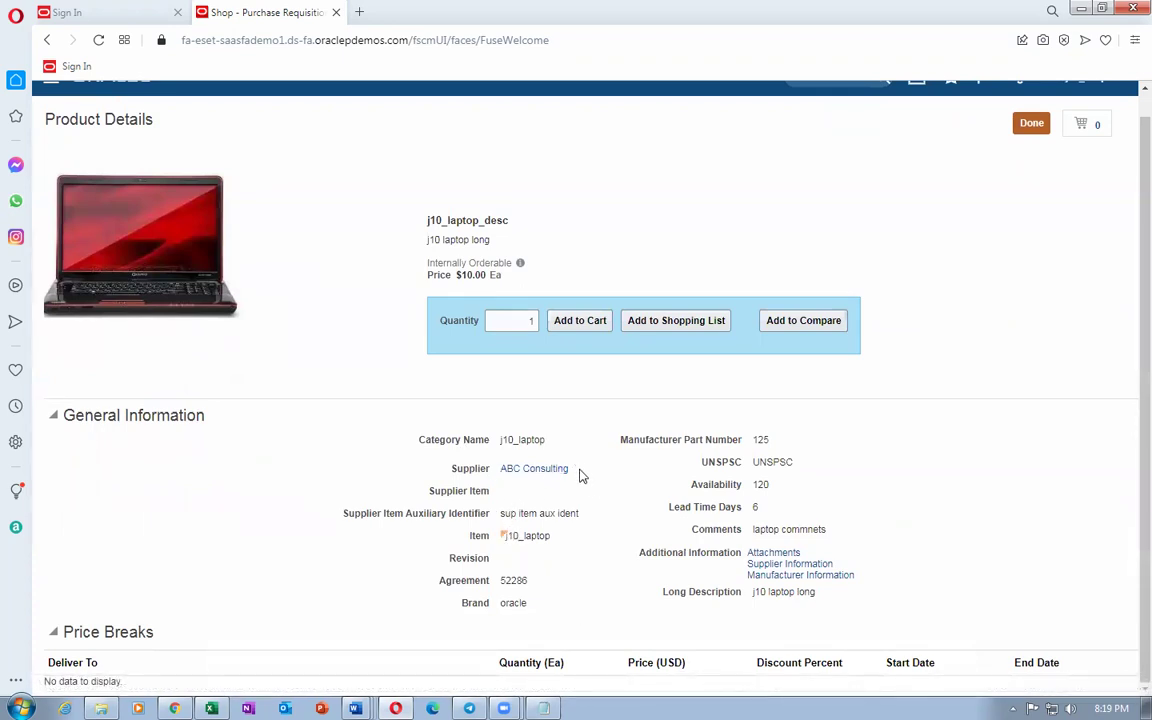
pyautogui.click(782, 555)
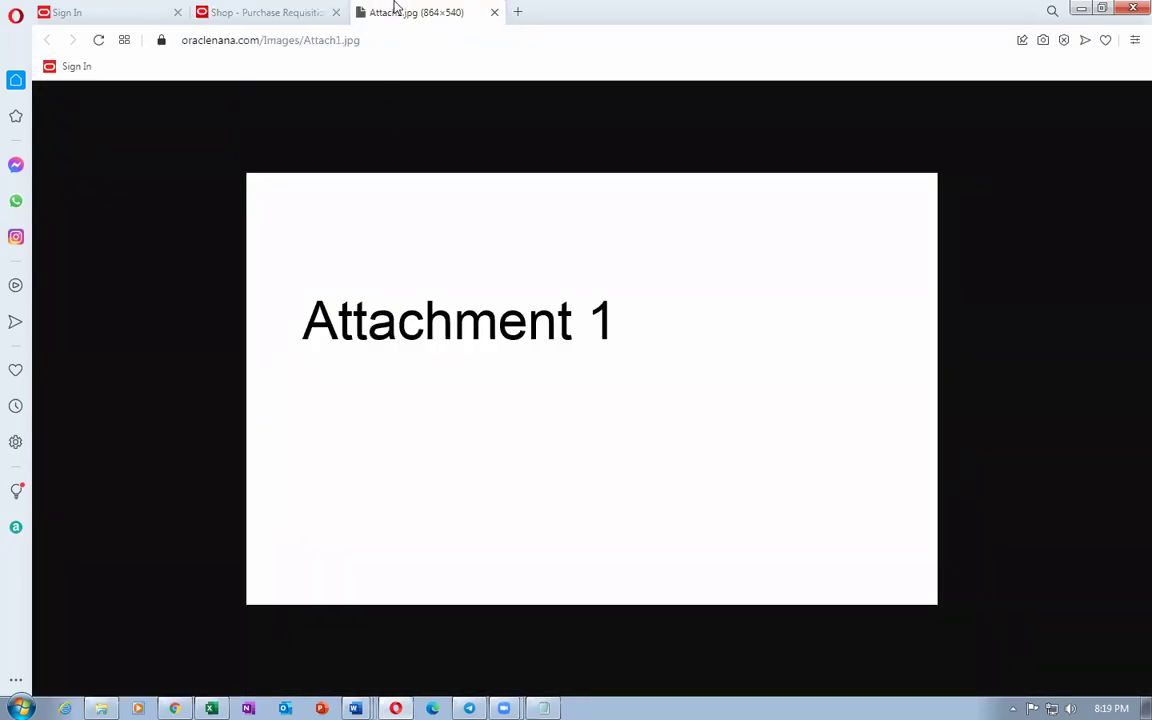
pyautogui.click(494, 12)
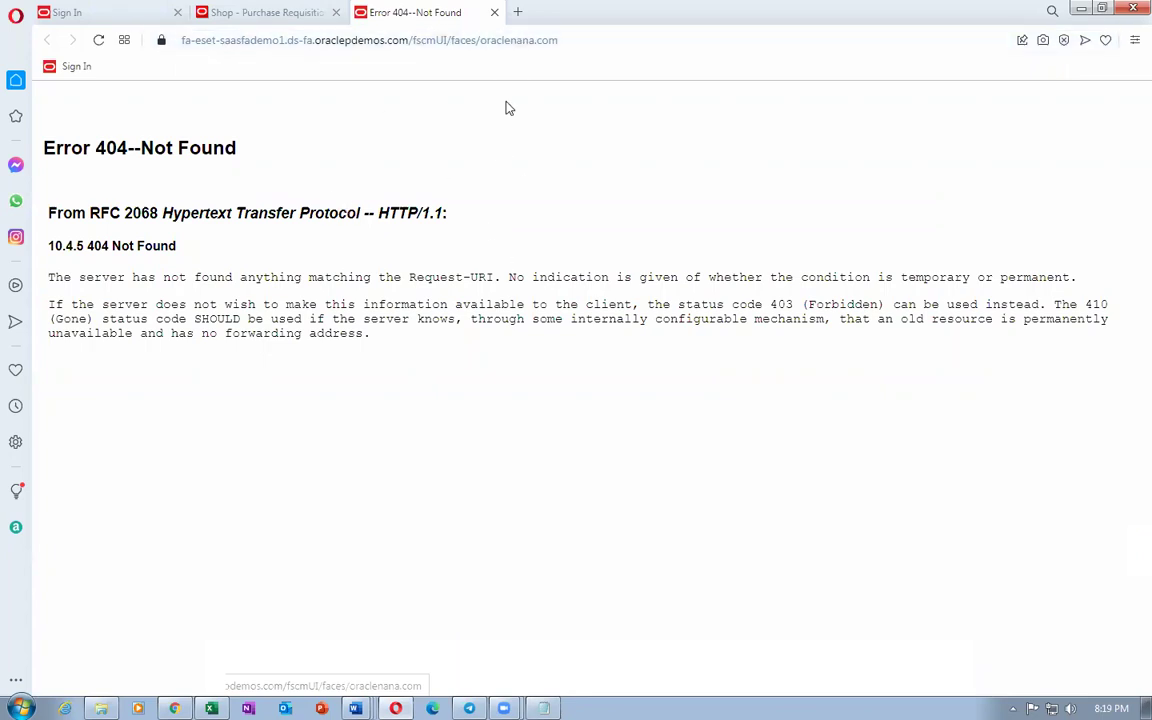
pyautogui.click(494, 12)
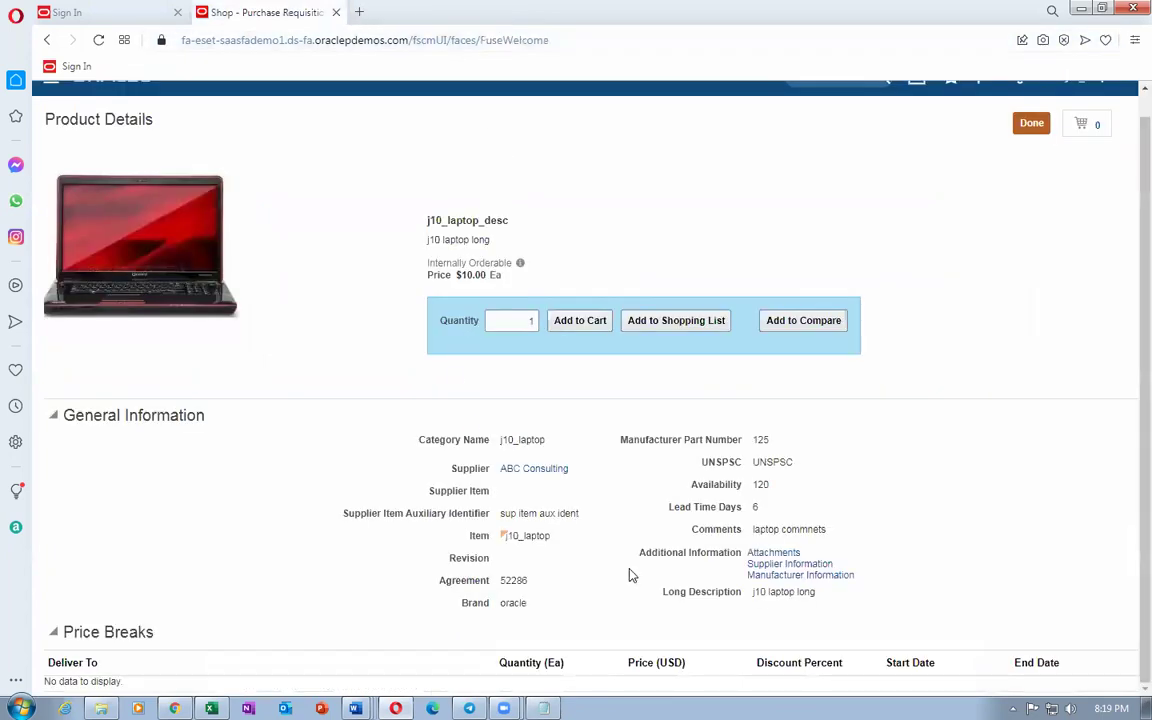
pyautogui.click(827, 577)
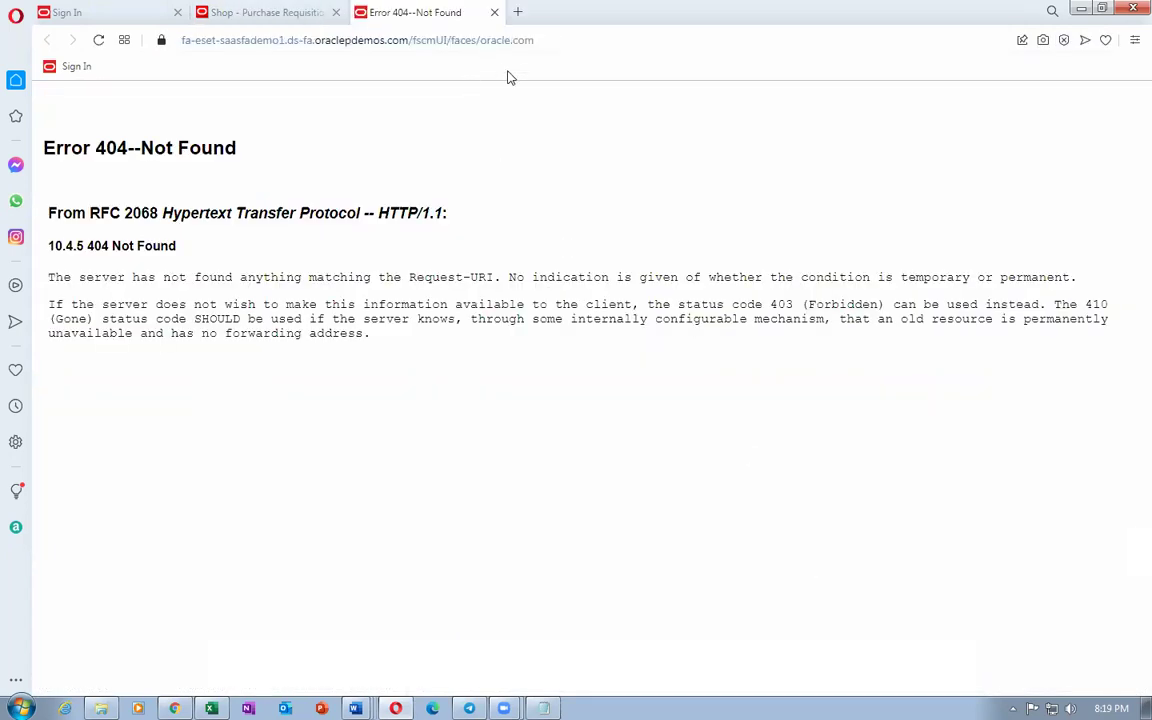
pyautogui.click(494, 12)
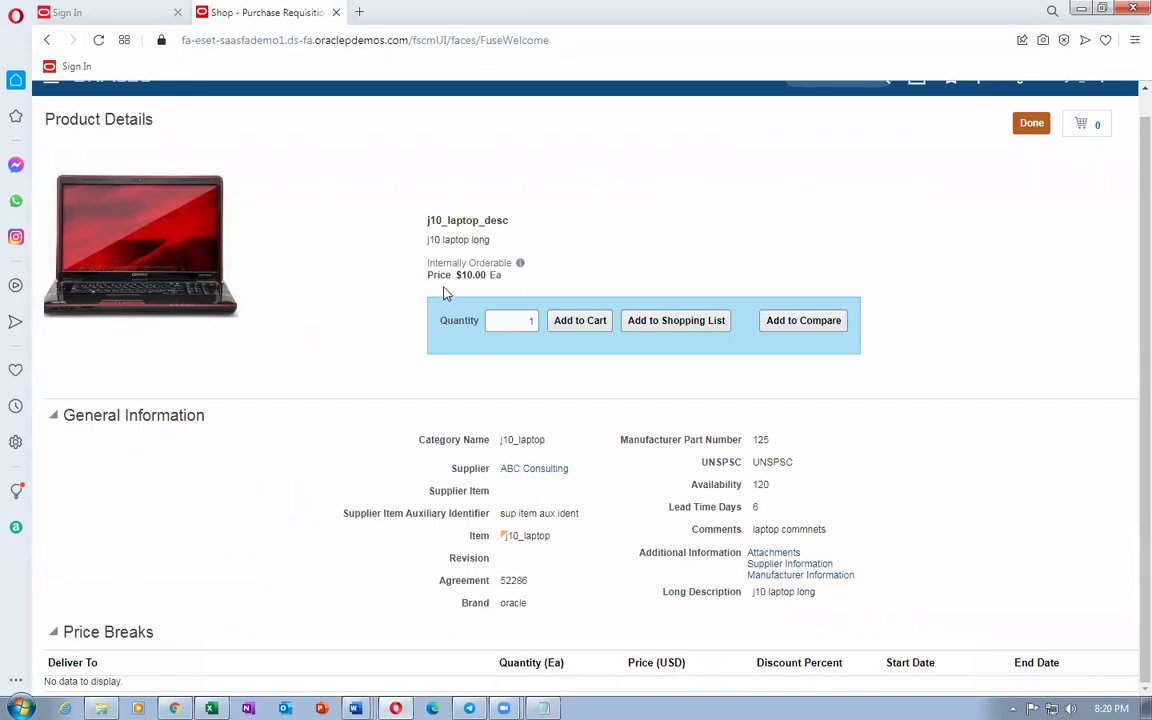
# Add one j10_laptop_desc to the shopping cart, remove it again and return to the search results
pyautogui.click(567, 321)
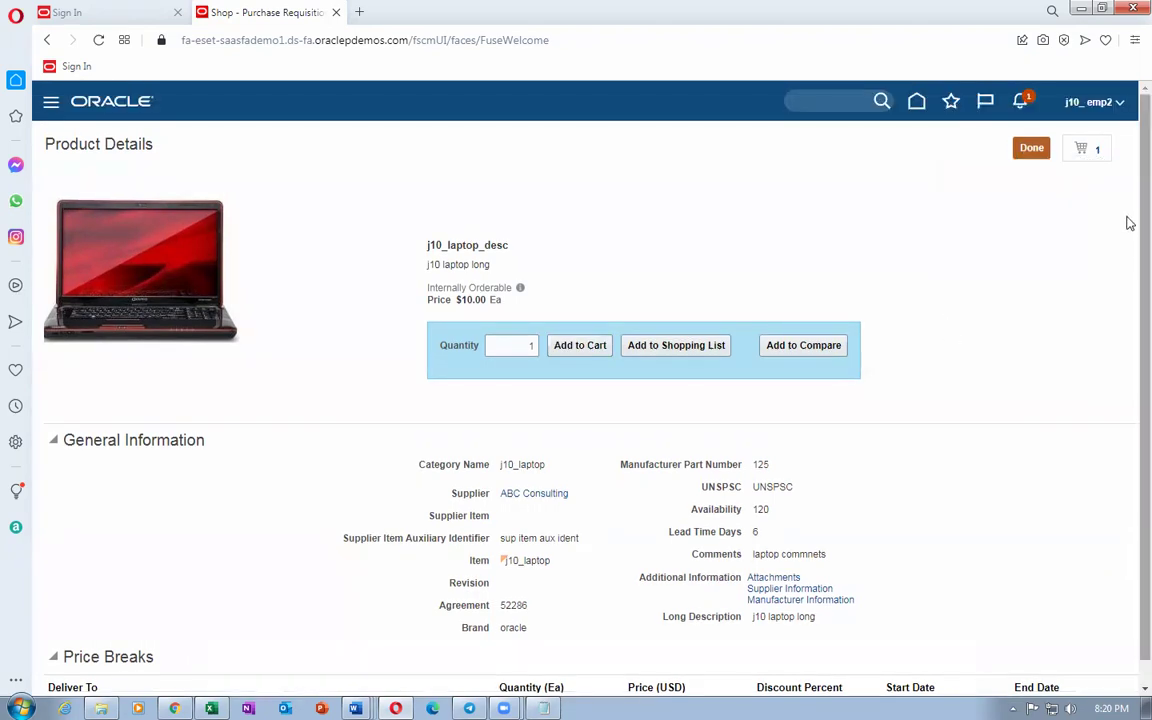
pyautogui.click(1095, 158)
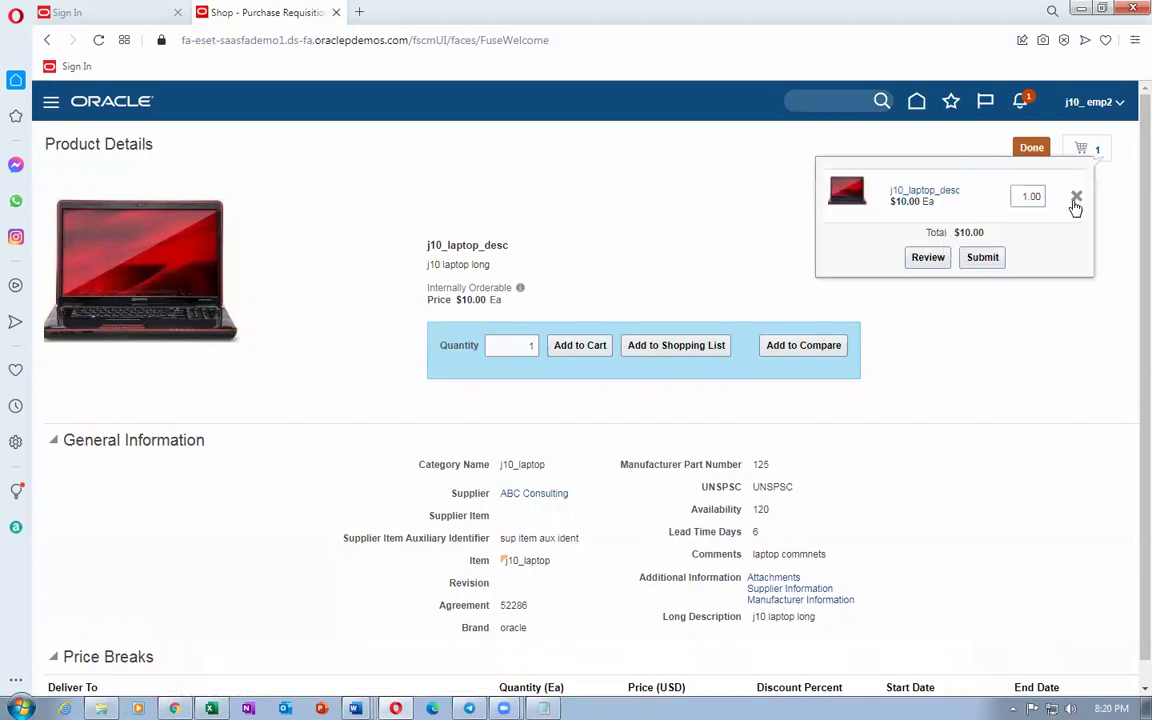
pyautogui.click(1072, 197)
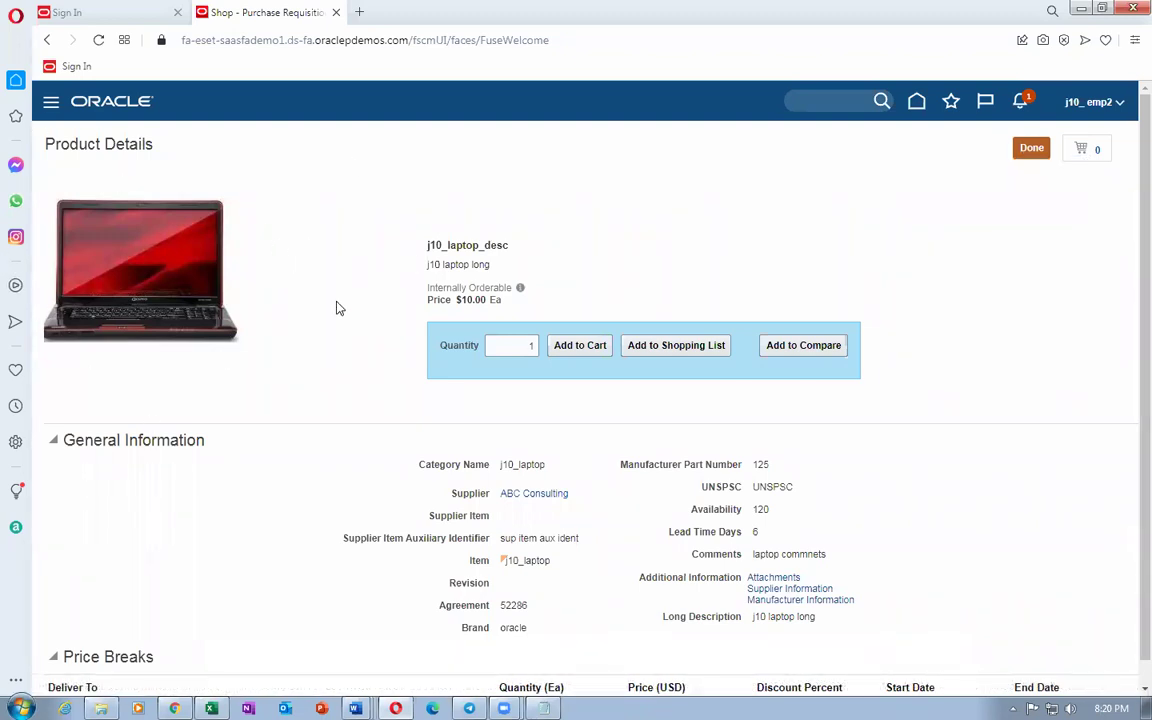
pyautogui.click(1031, 150)
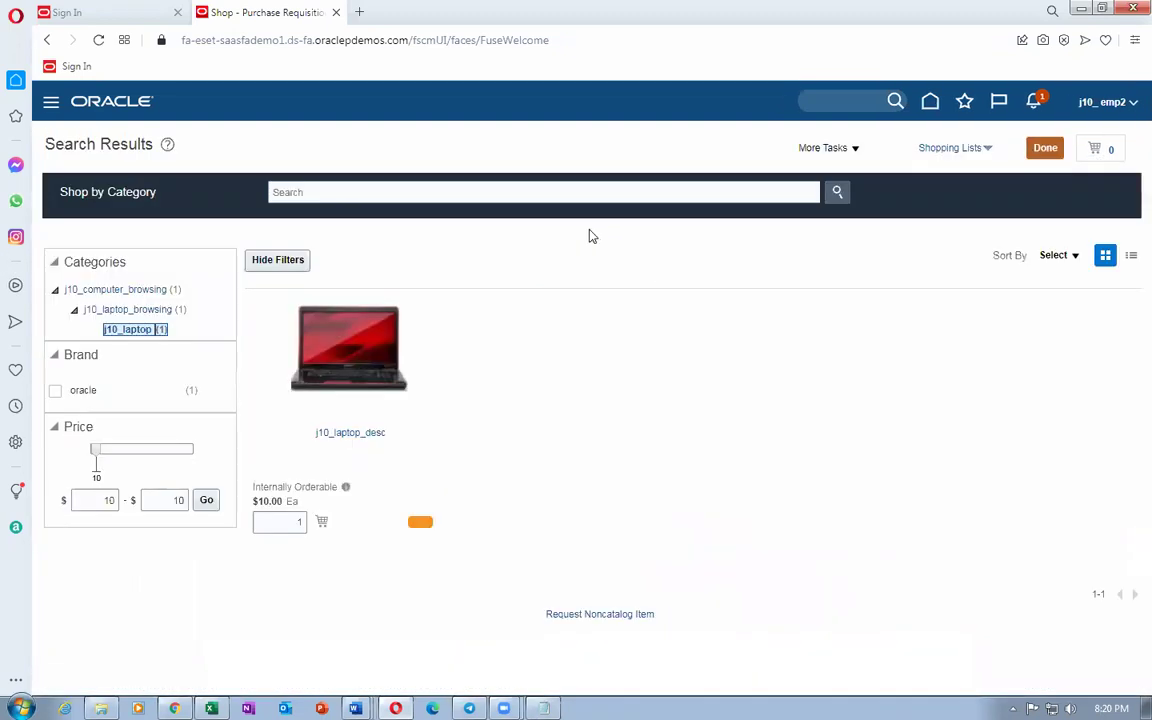
# Browse the j10_desktop_browsing category under j10_computer_browsing and open the product details of j10_desktop_desc
pyautogui.click(80, 192)
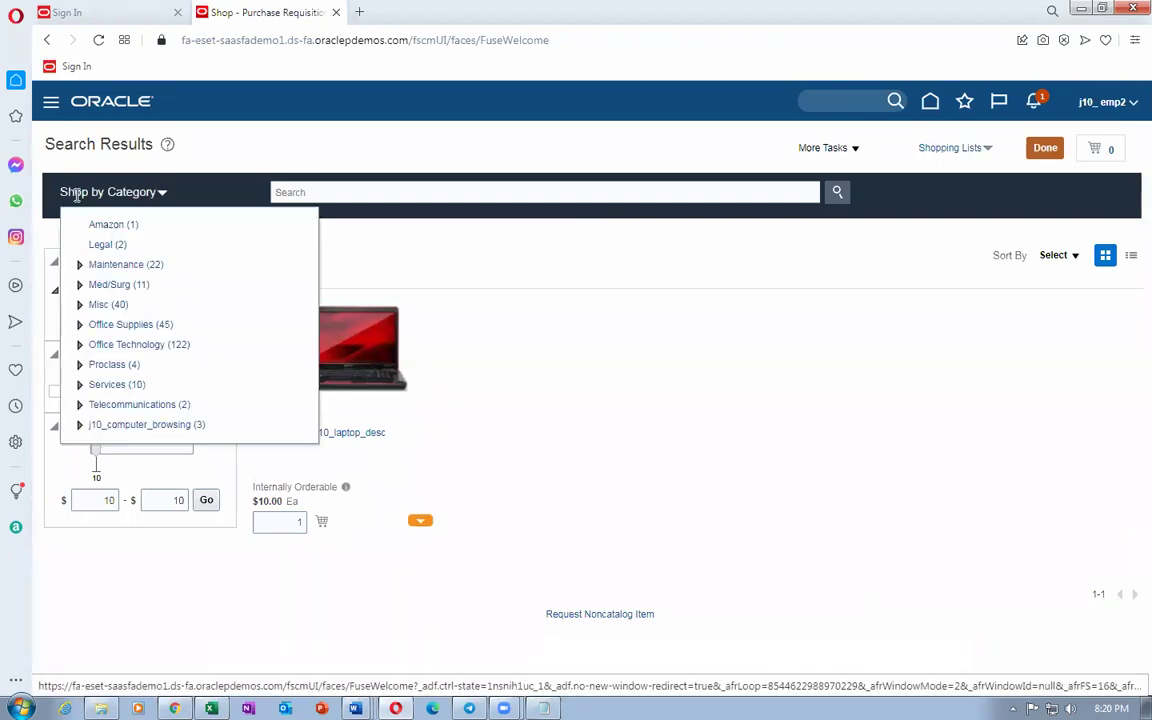
pyautogui.click(80, 425)
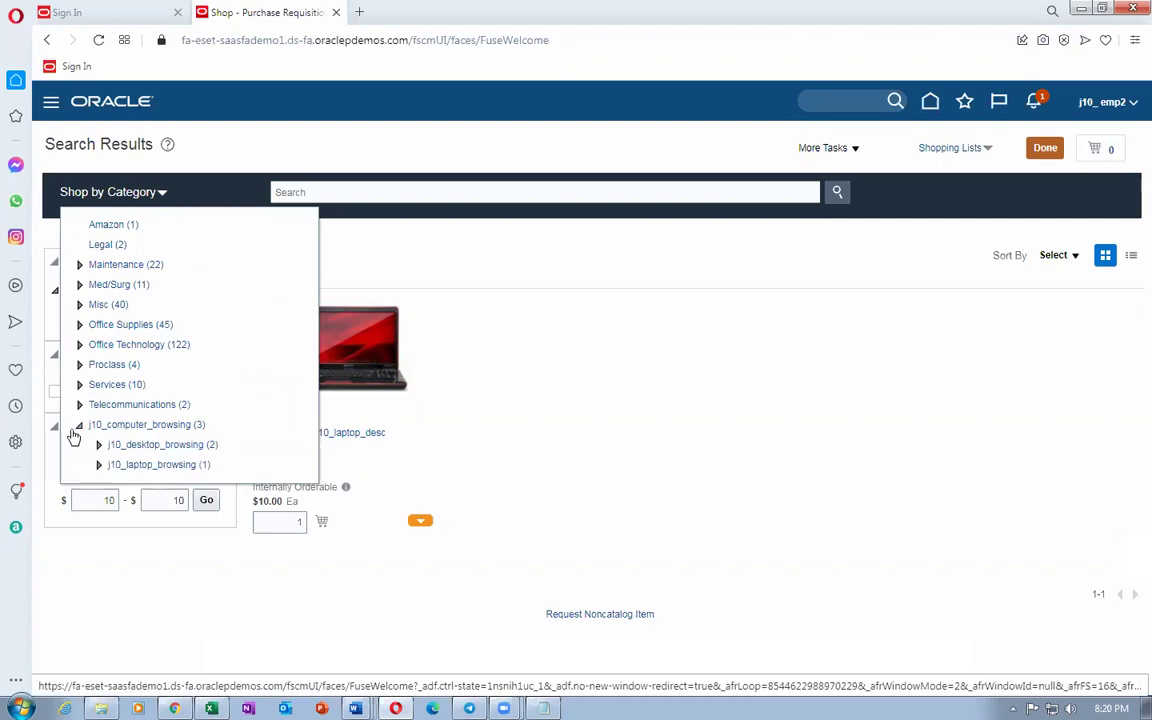
pyautogui.click(131, 445)
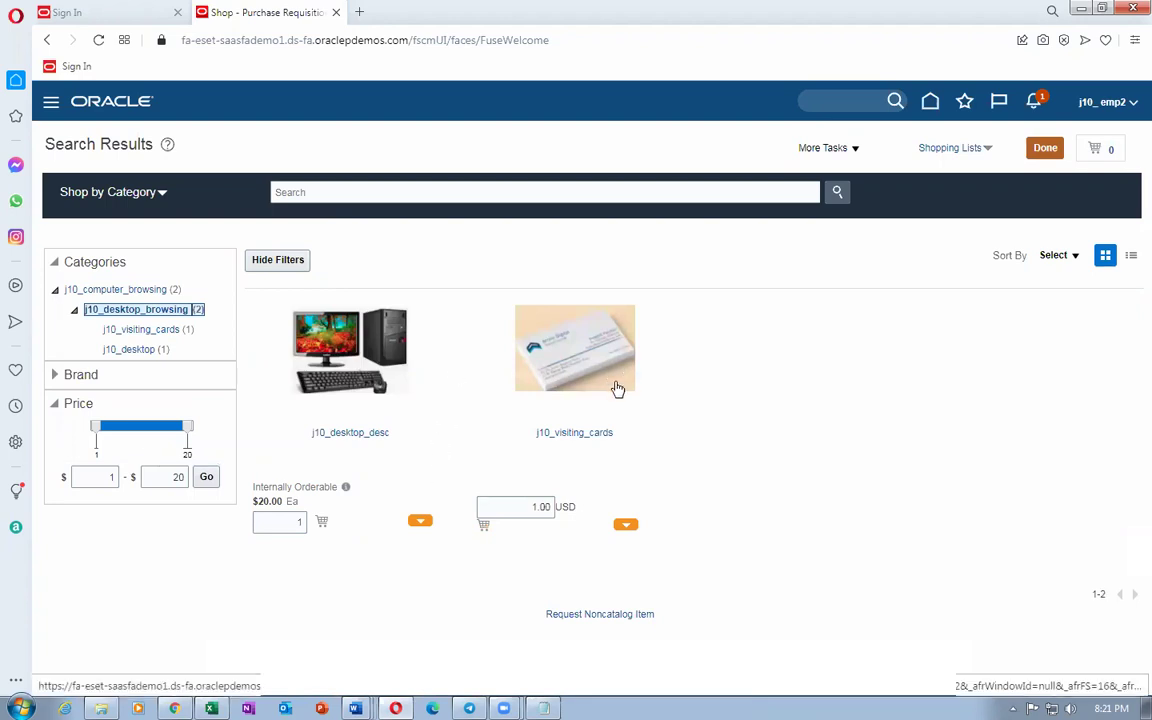
pyautogui.click(355, 438)
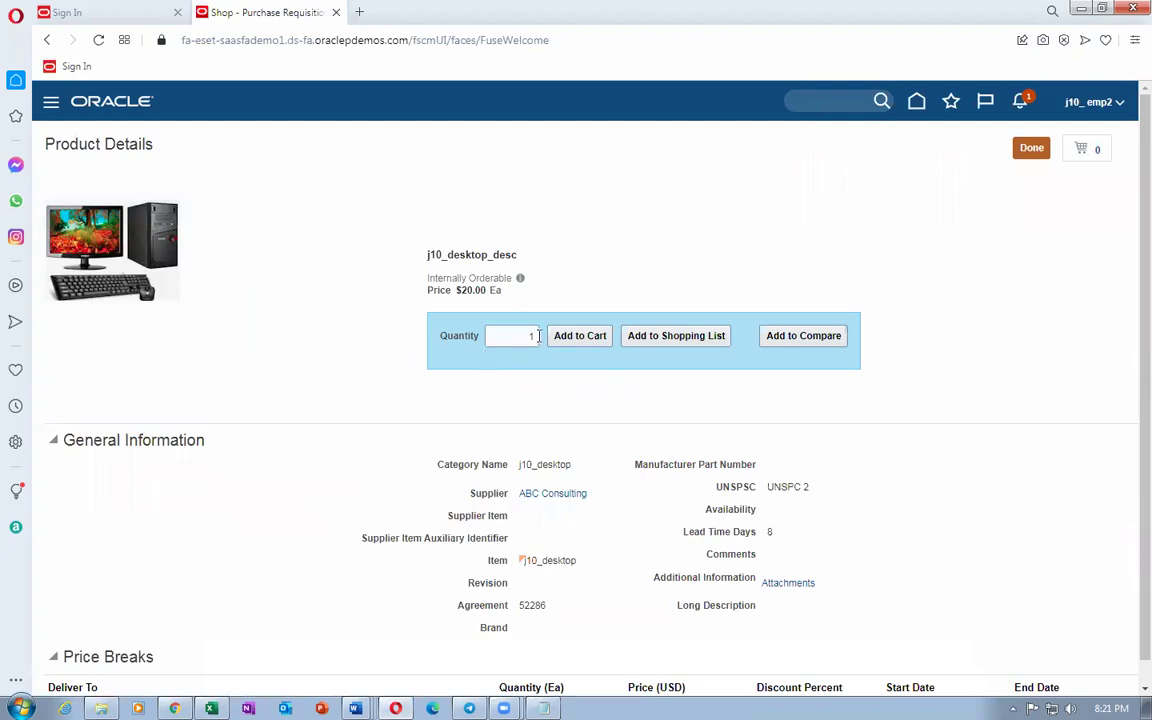
# Add one j10_desktop_desc to the shopping cart, empty the cart and return to the category's items
pyautogui.click(578, 335)
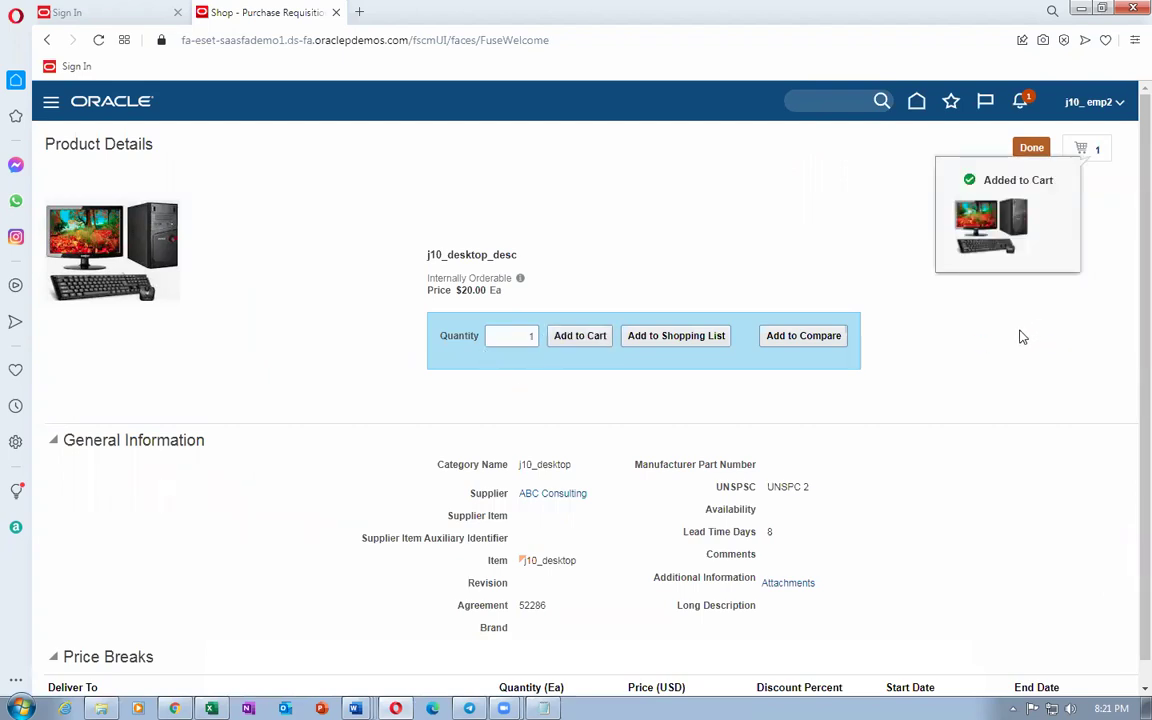
pyautogui.click(1093, 152)
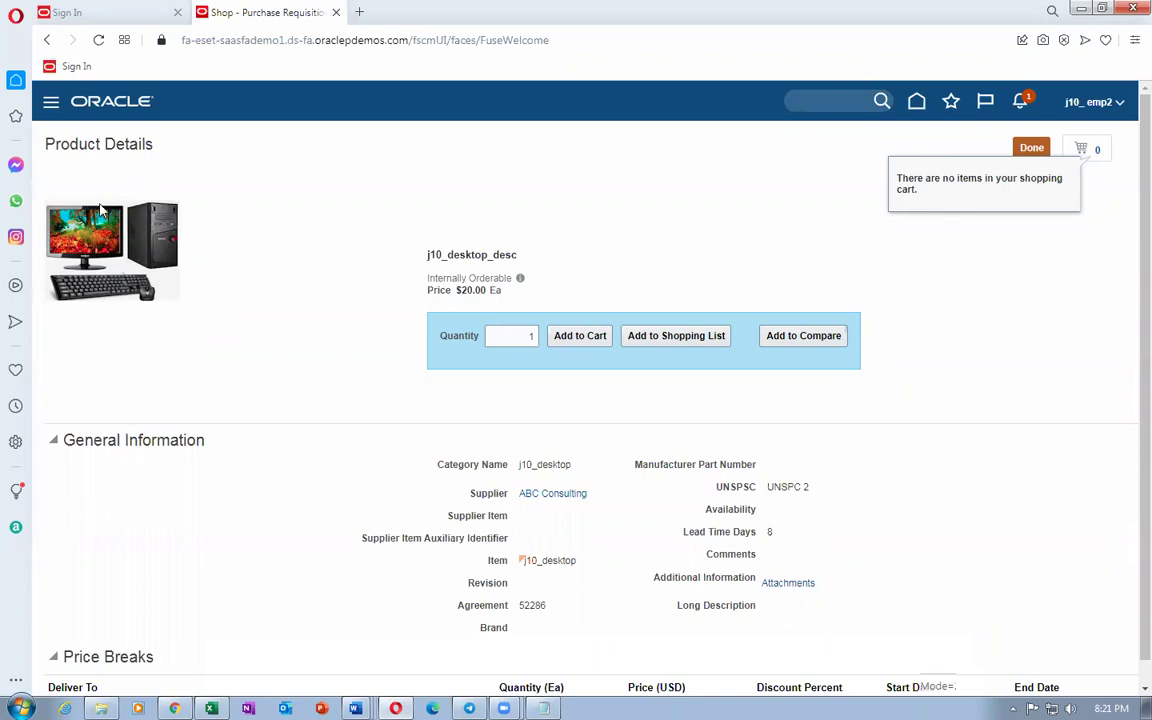
pyautogui.click(1031, 147)
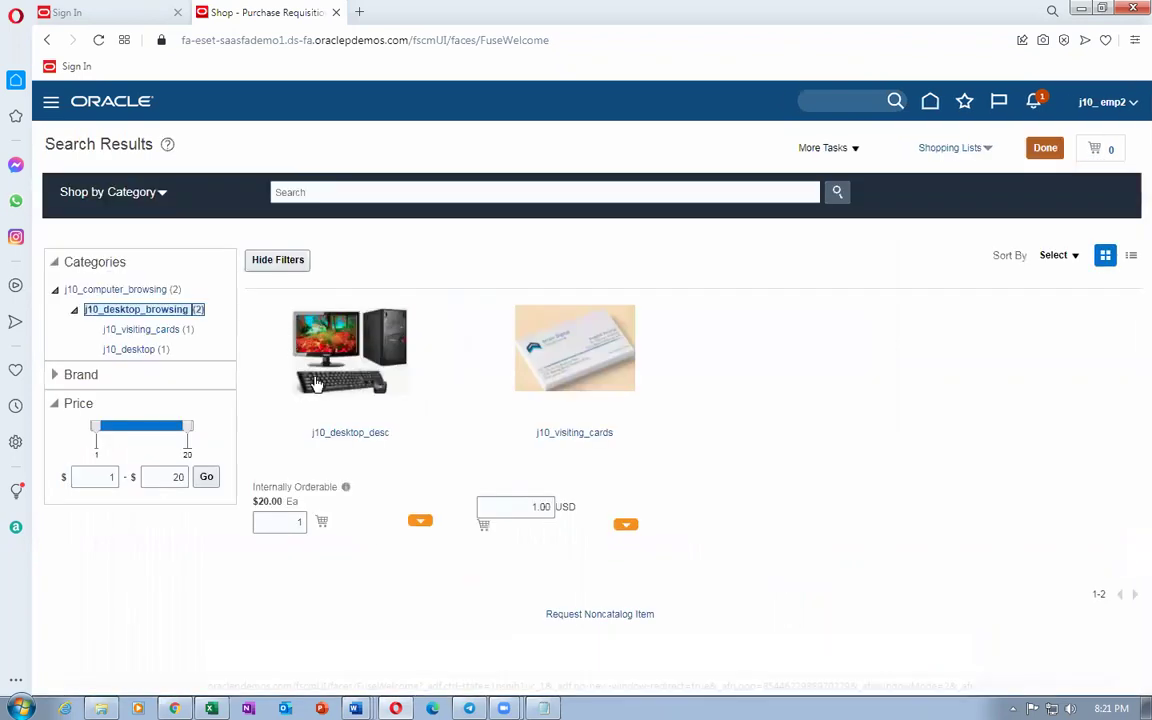
# Switch to the catalog administrator's Chrome session, open the content zone Ram Ram ji ki and set its security to Secured by worker
pyautogui.hotkey('alt', 'Tab')
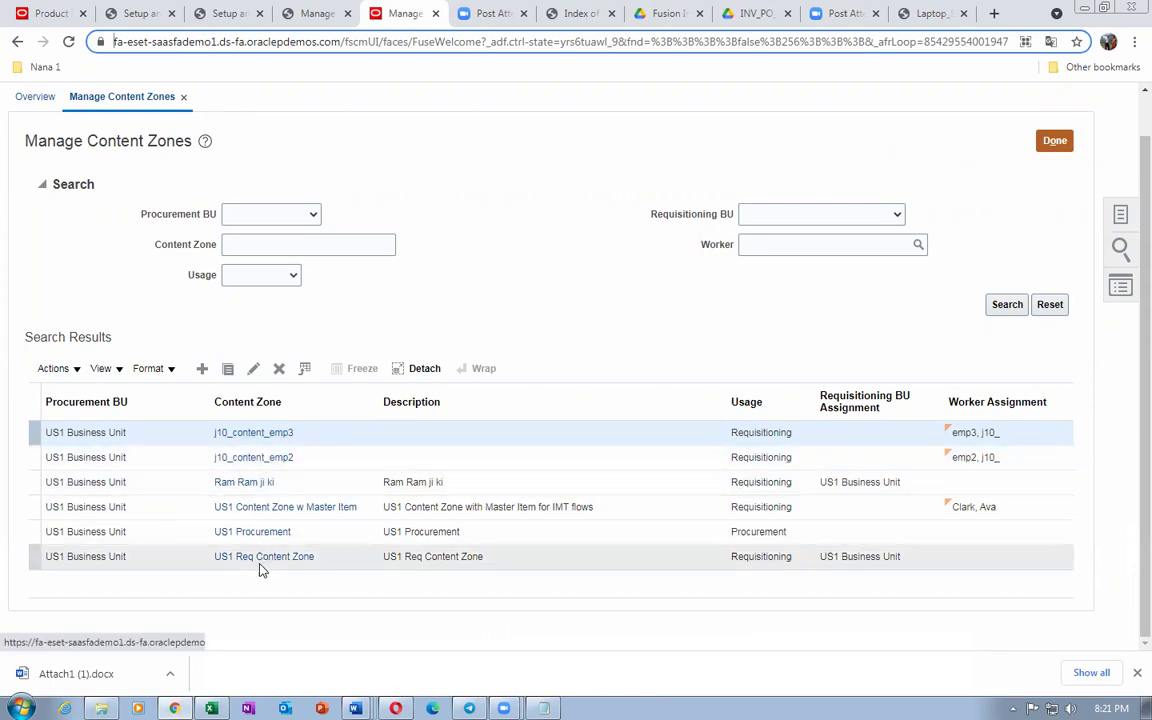
pyautogui.click(218, 482)
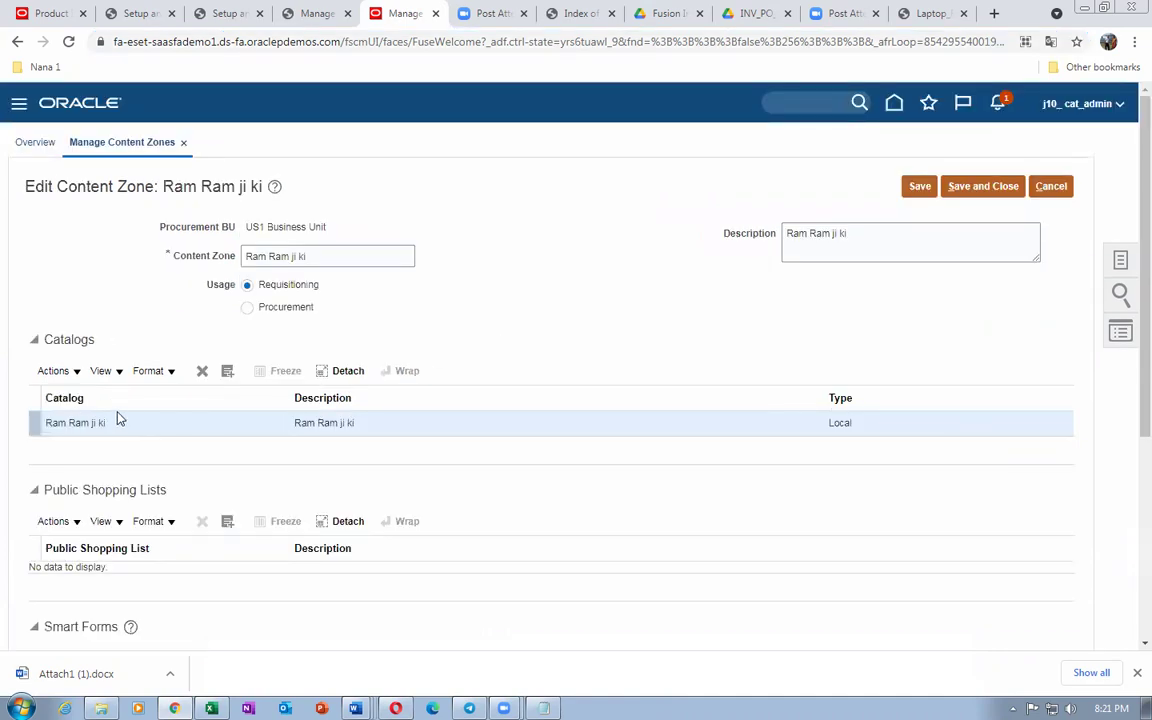
pyautogui.scroll(-3, 118, 415)
pyautogui.scroll(-1, 128, 416)
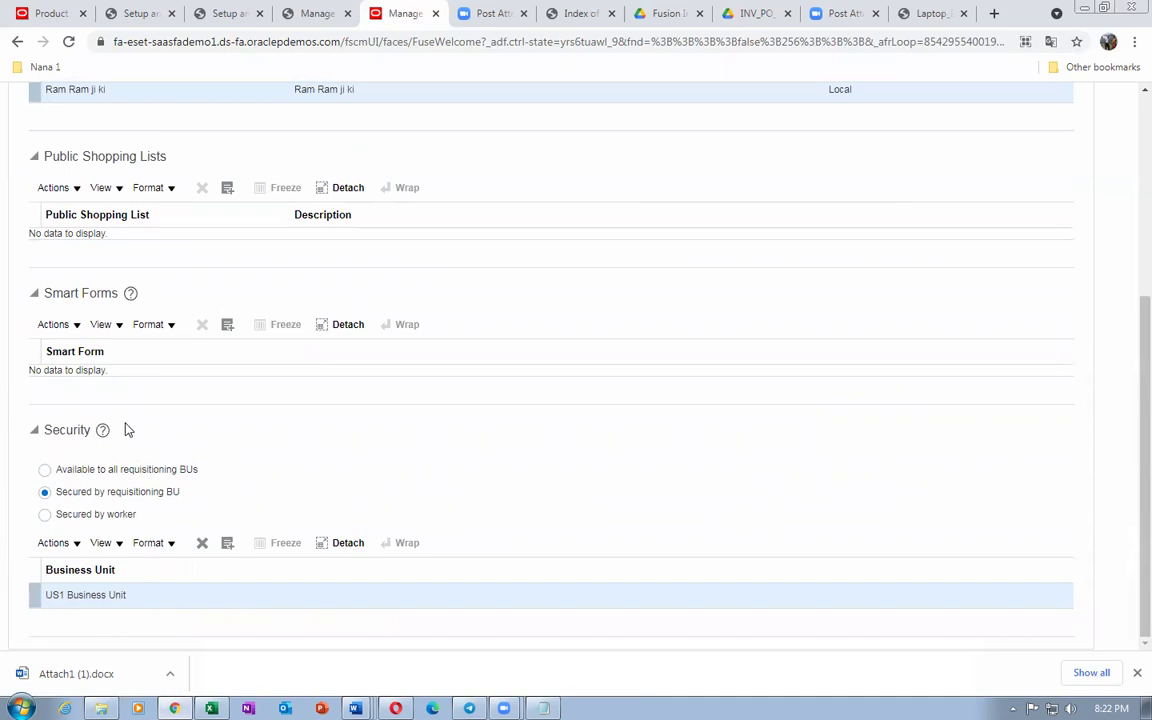
pyautogui.click(45, 515)
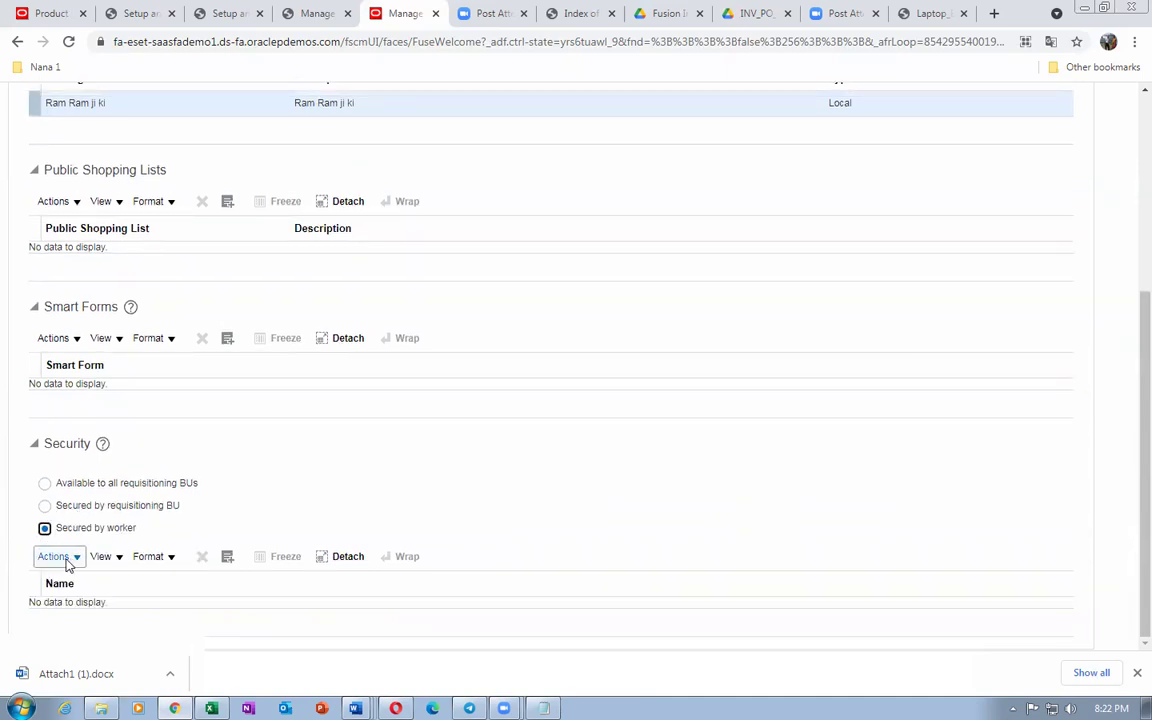
# Search the workers by surname and add the first matching worker, a Manager, to the Ram Ram ji ki zone's security list
pyautogui.click(62, 557)
pyautogui.click(90, 609)
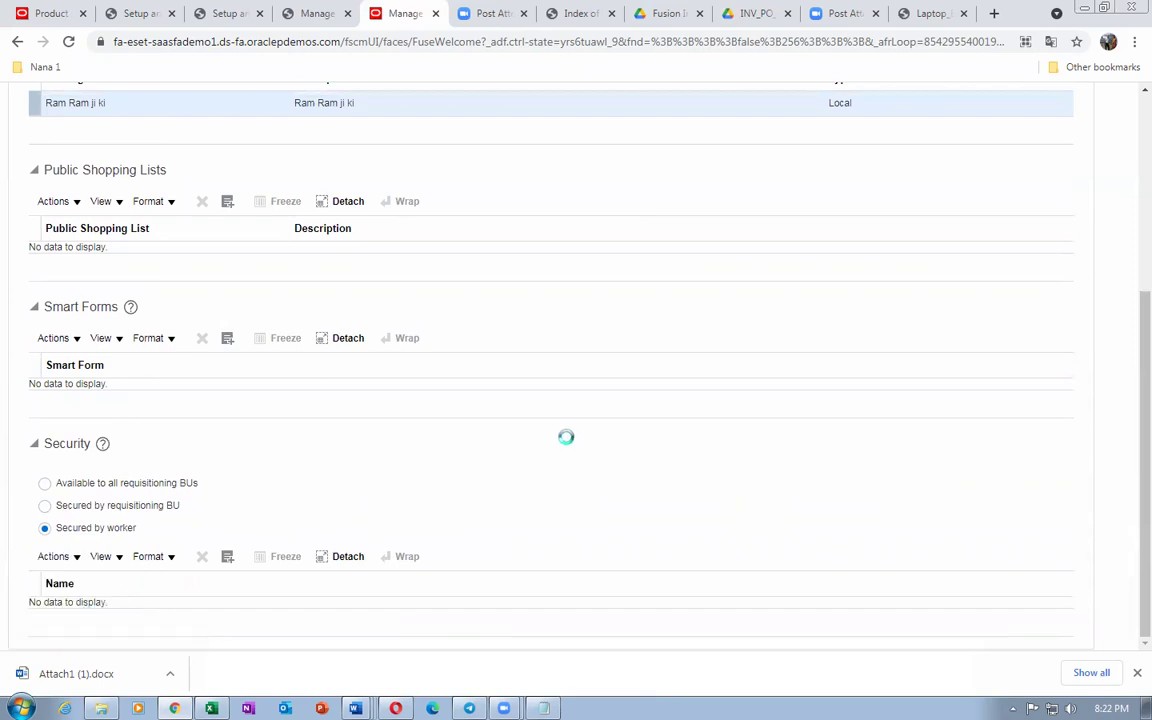
pyautogui.moveTo(481, 257); pyautogui.dragTo(428, 258)
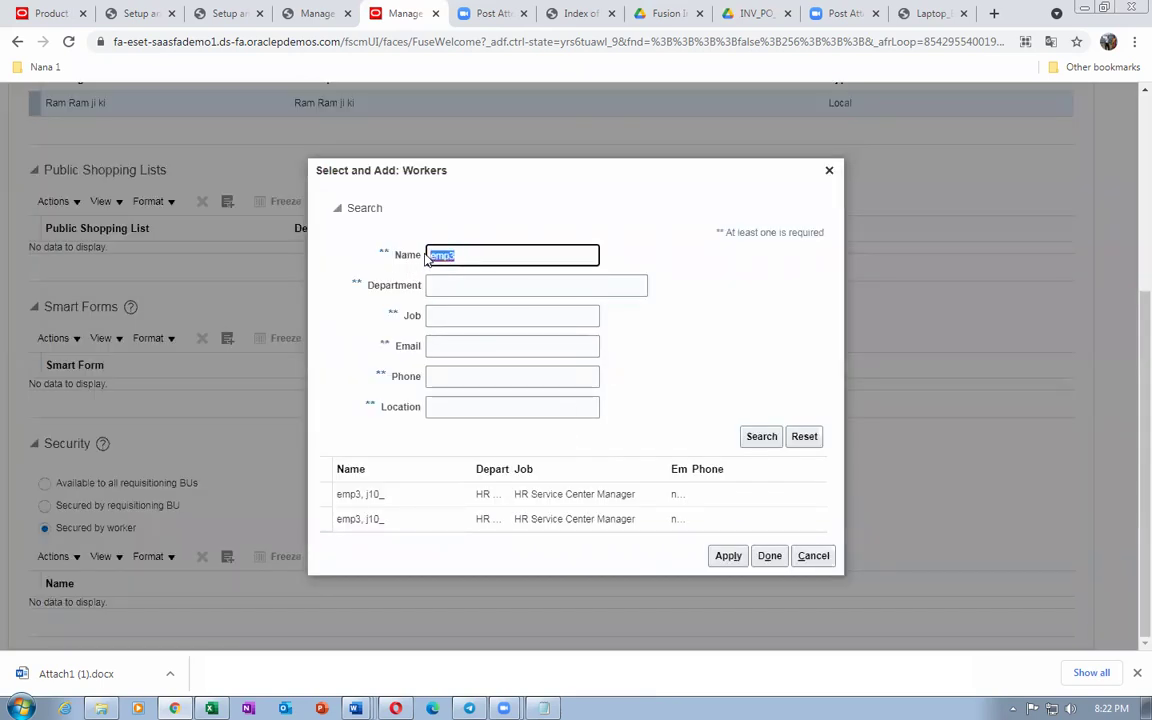
pyautogui.write('elark')
pyautogui.click(753, 440)
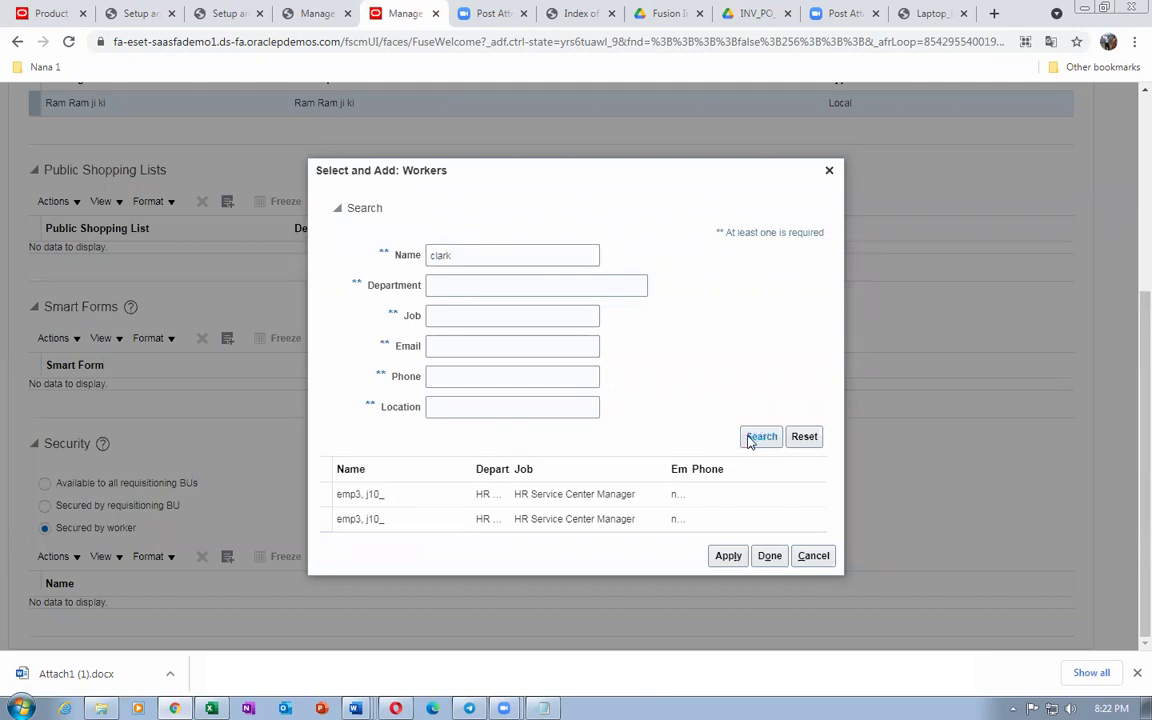
pyautogui.click(327, 418)
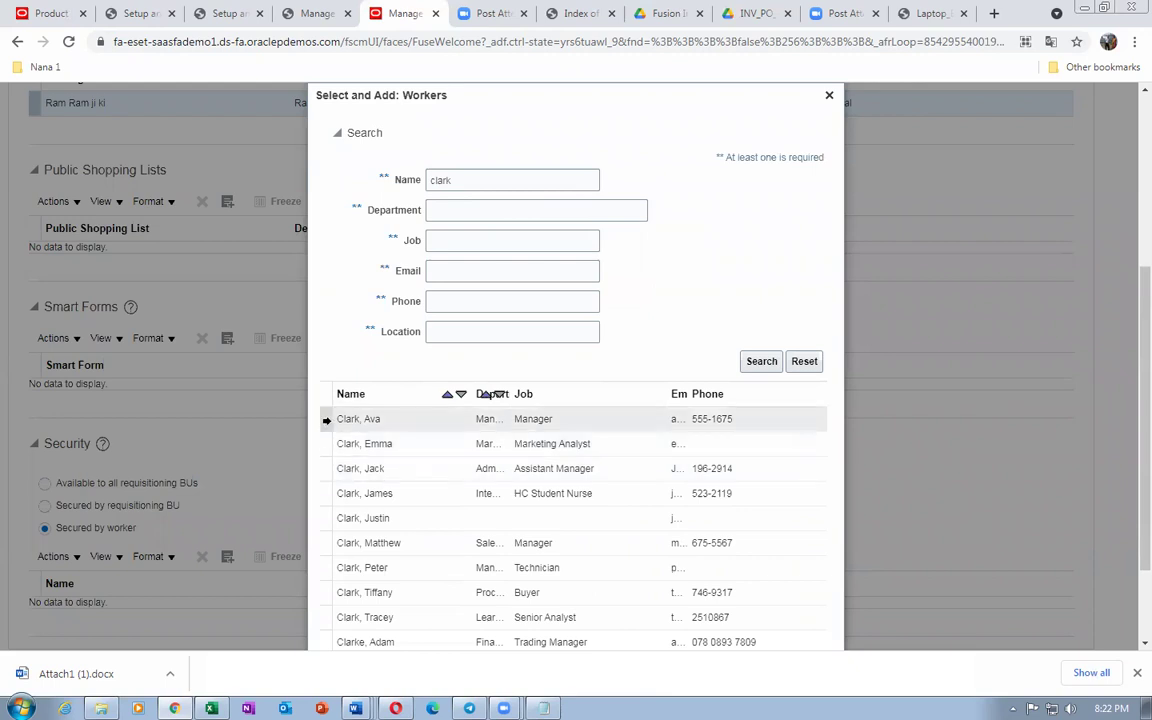
pyautogui.scroll(-2, 640, 470)
pyautogui.click(728, 630)
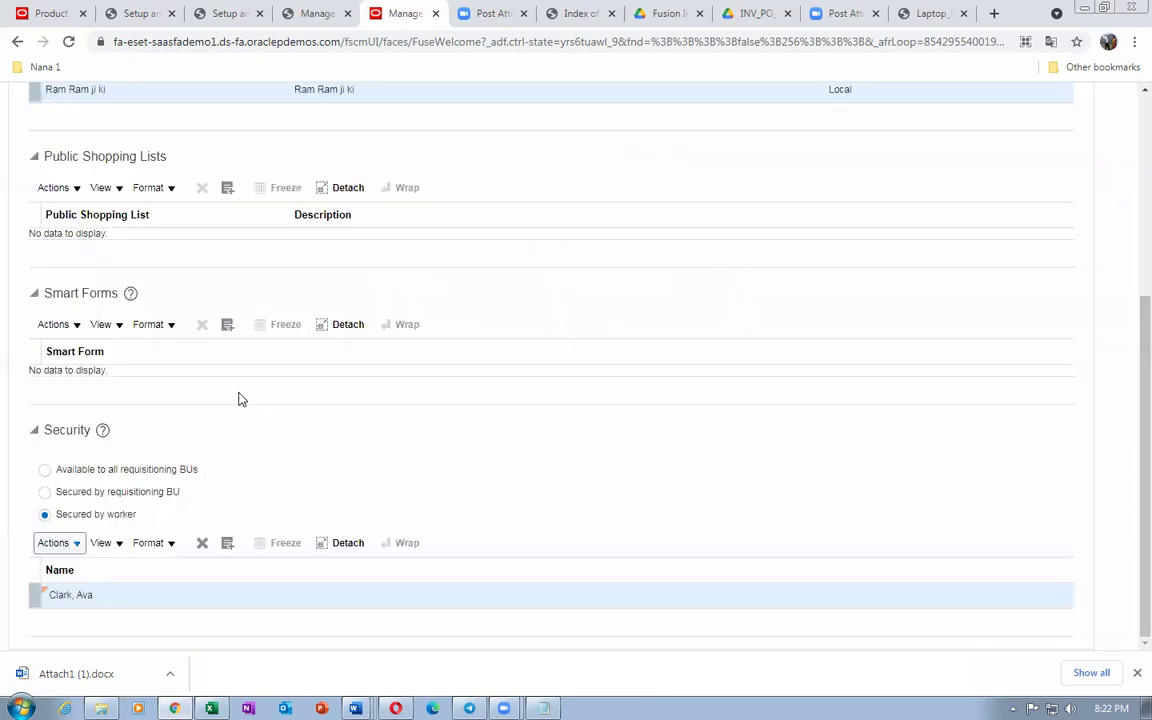
pyautogui.scroll(3, 250, 405)
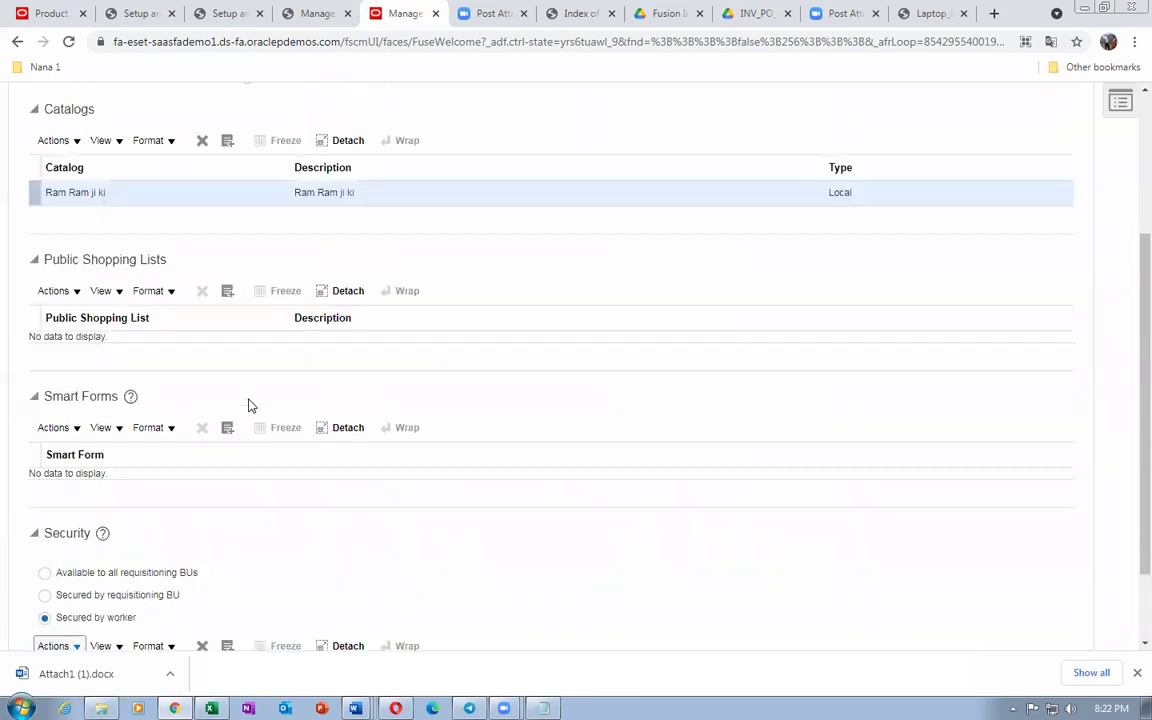
# Review the Ram Ram ji ki zone's name, catalog and security, and save and close the zone
pyautogui.scroll(3, 288, 289)
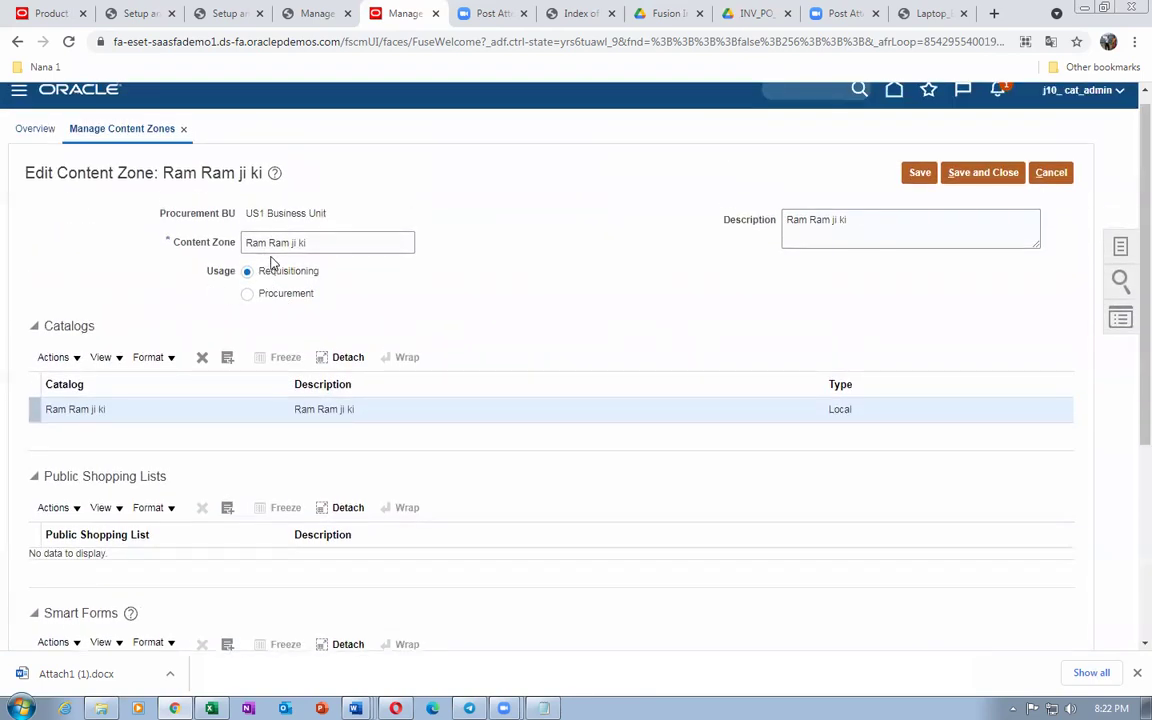
pyautogui.moveTo(321, 242); pyautogui.dragTo(229, 253)
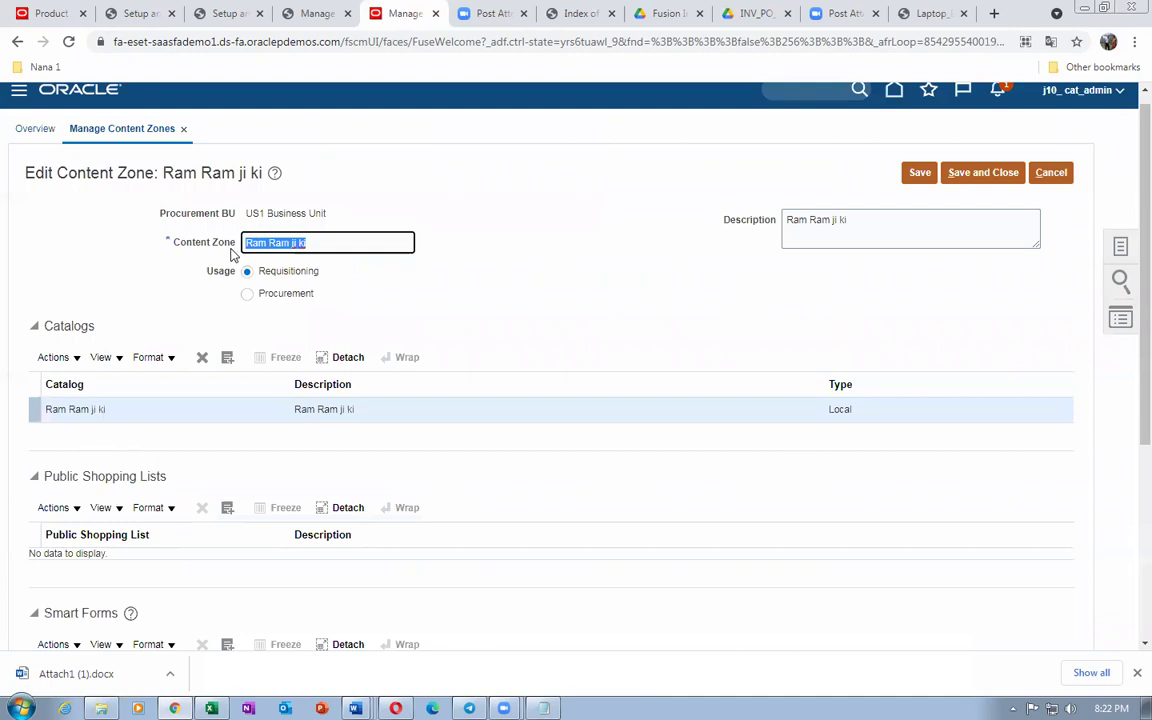
pyautogui.click(372, 302)
pyautogui.scroll(-1, 374, 303)
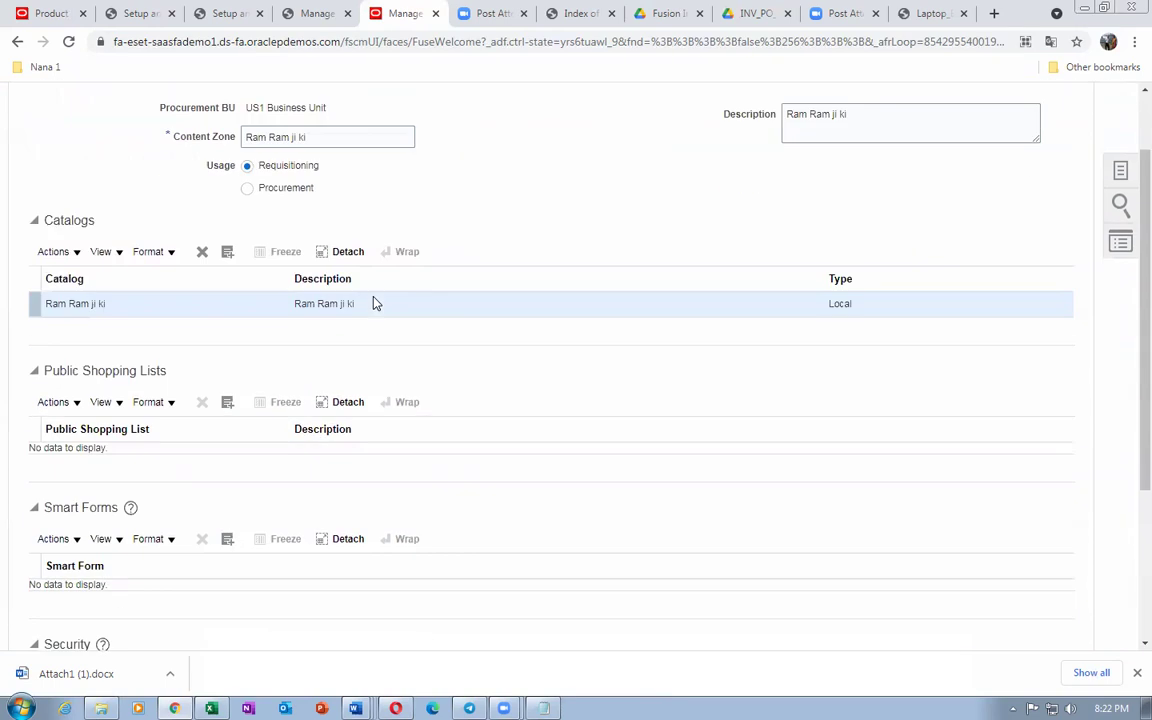
pyautogui.scroll(-2, 375, 303)
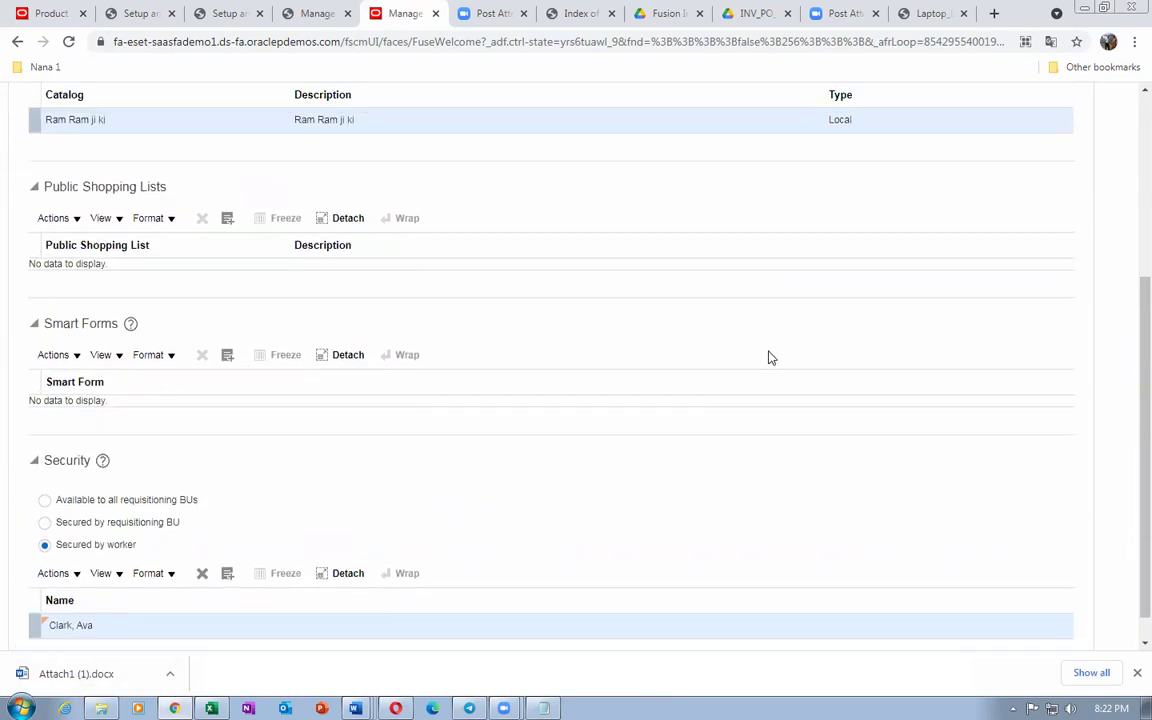
pyautogui.scroll(5, 770, 357)
pyautogui.click(980, 173)
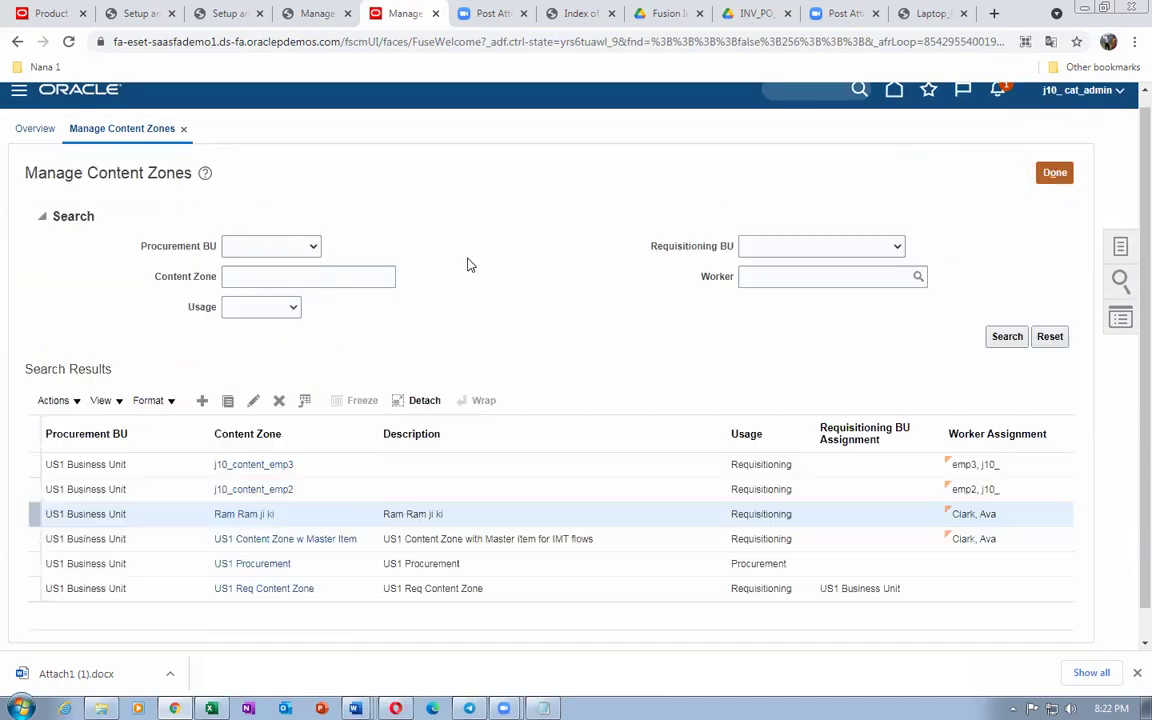
pyautogui.click(613, 253)
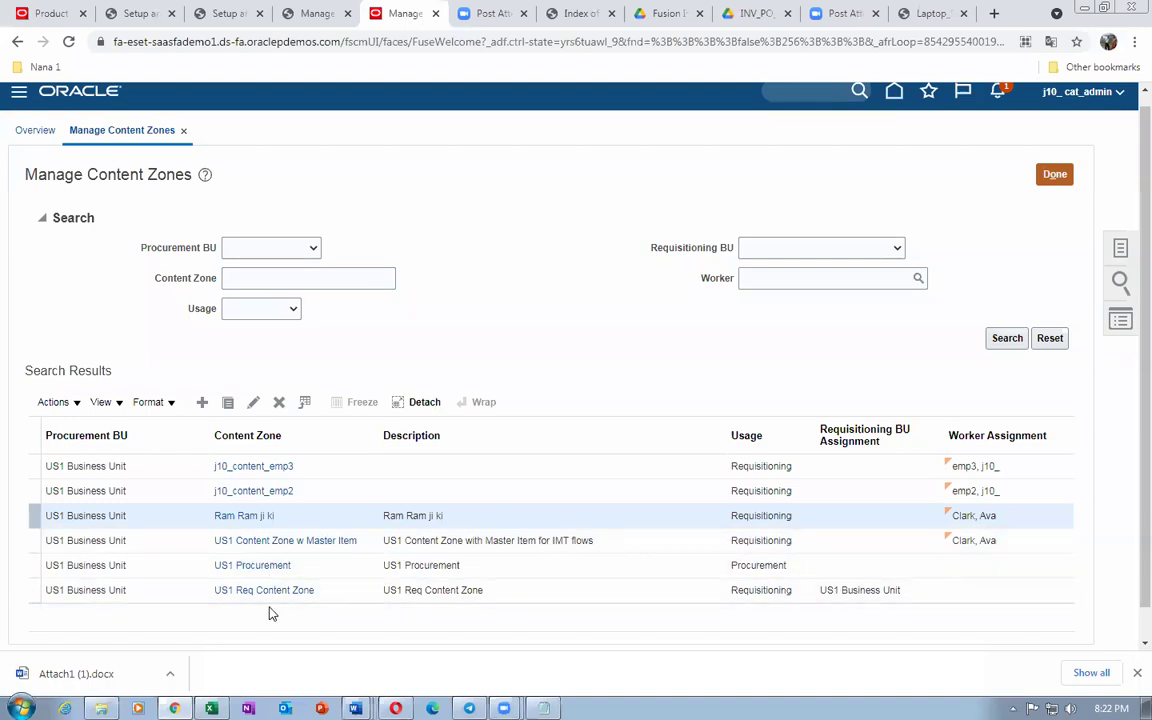
# Open US1 Content Zone w Master Item, check its catalog and security assignment, and leave without saving
pyautogui.click(262, 541)
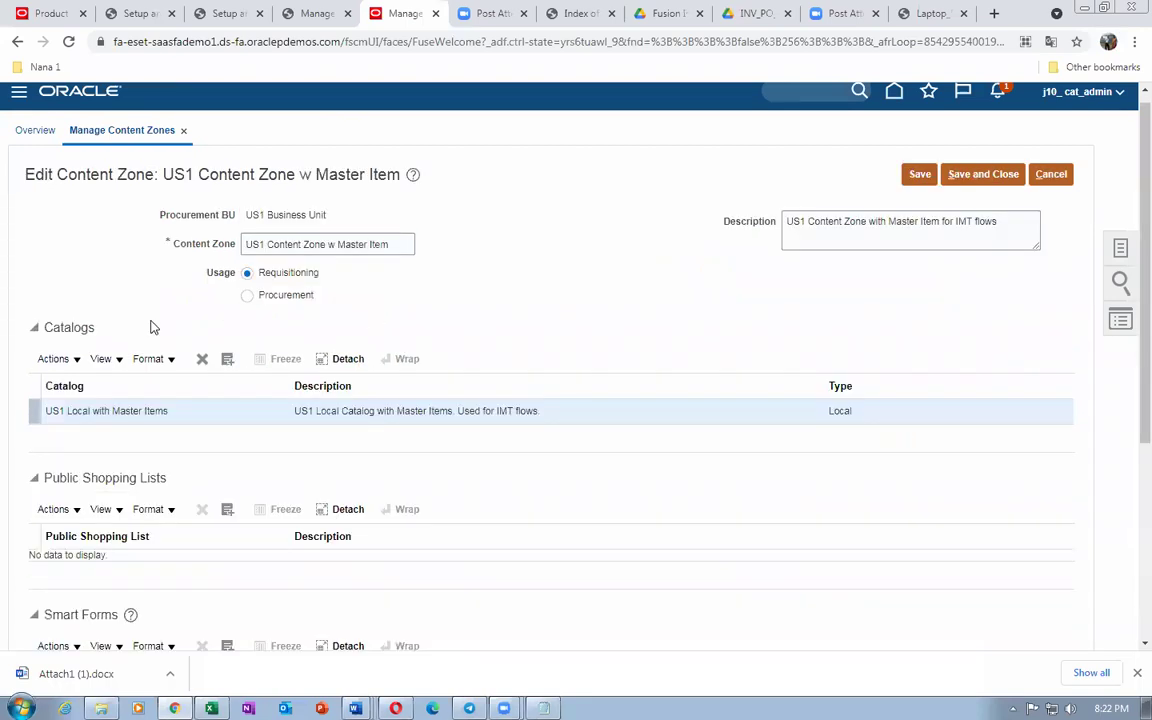
pyautogui.scroll(-4, 152, 320)
pyautogui.scroll(-2, 141, 411)
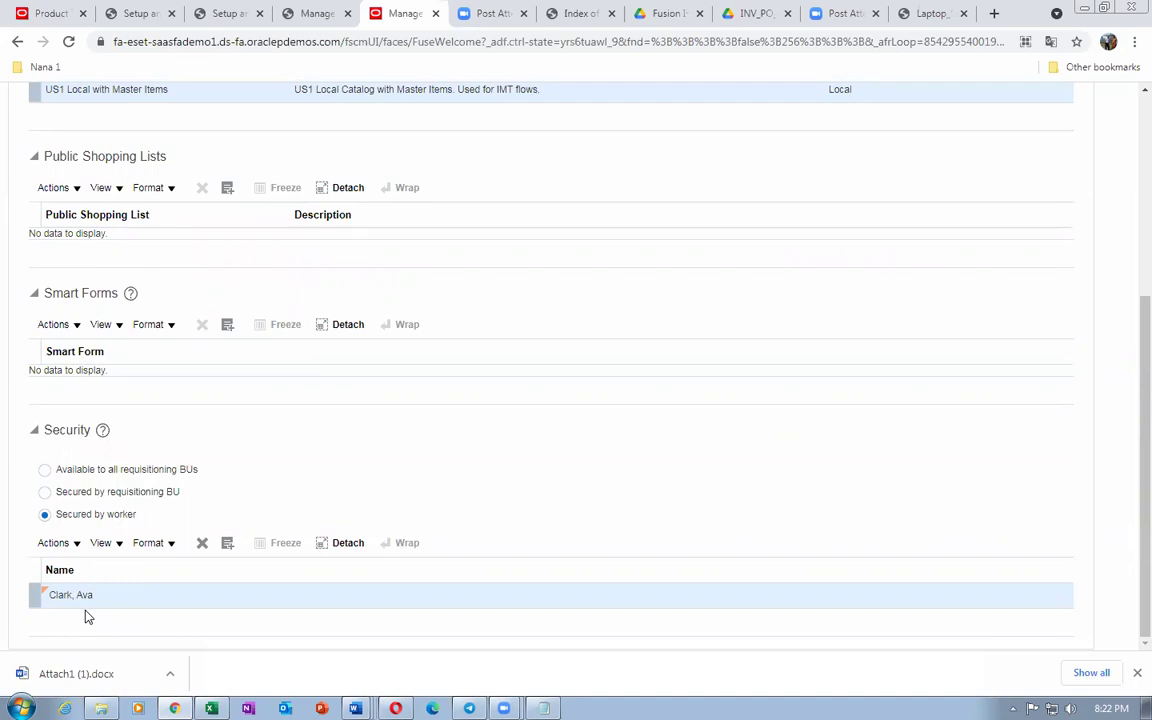
pyautogui.scroll(5, 162, 549)
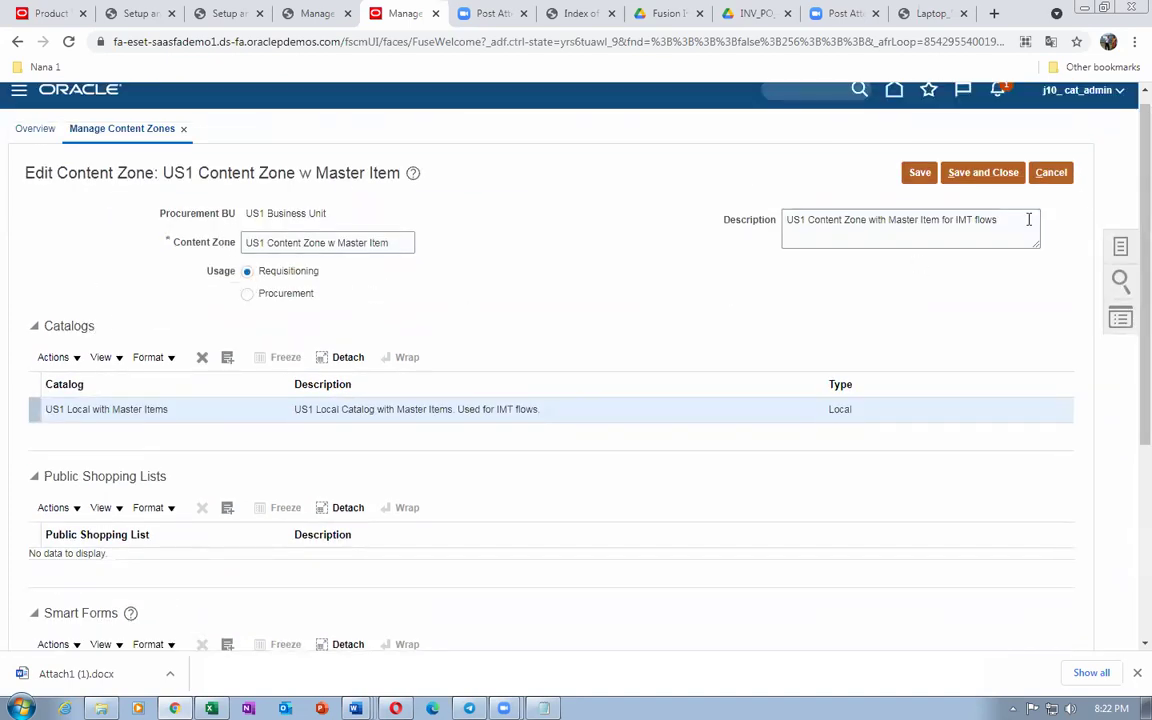
pyautogui.click(1051, 172)
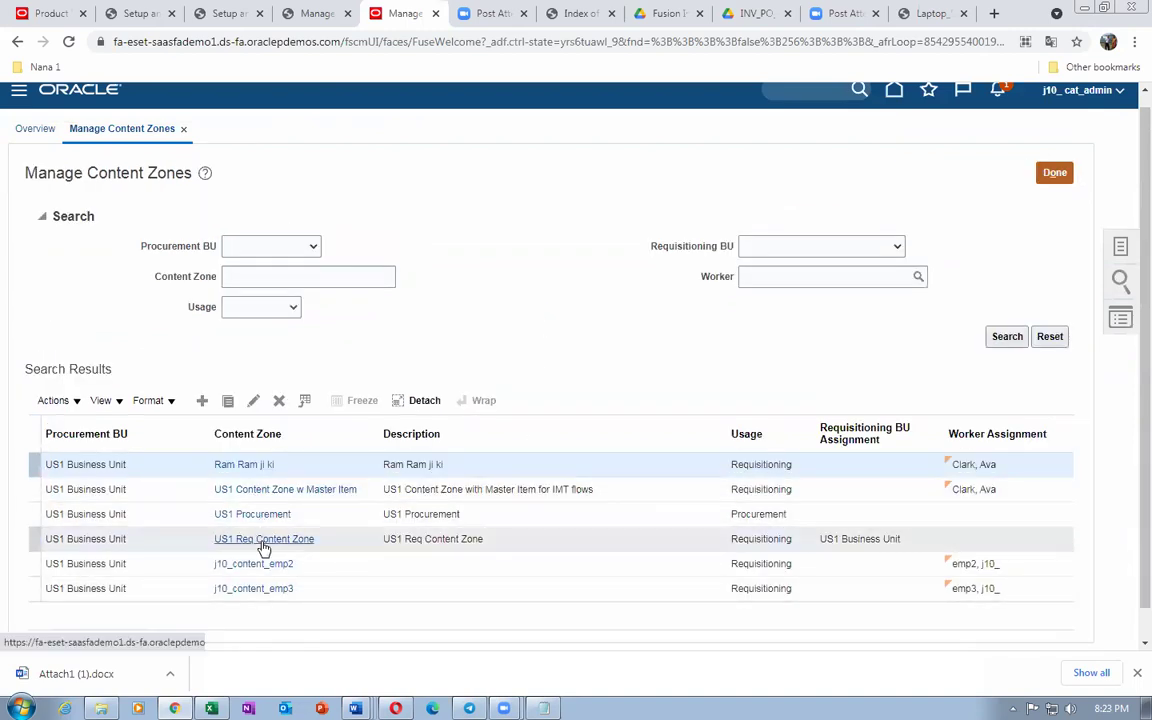
# Open US1 Req Content Zone and set its security to Secured by worker
pyautogui.click(263, 546)
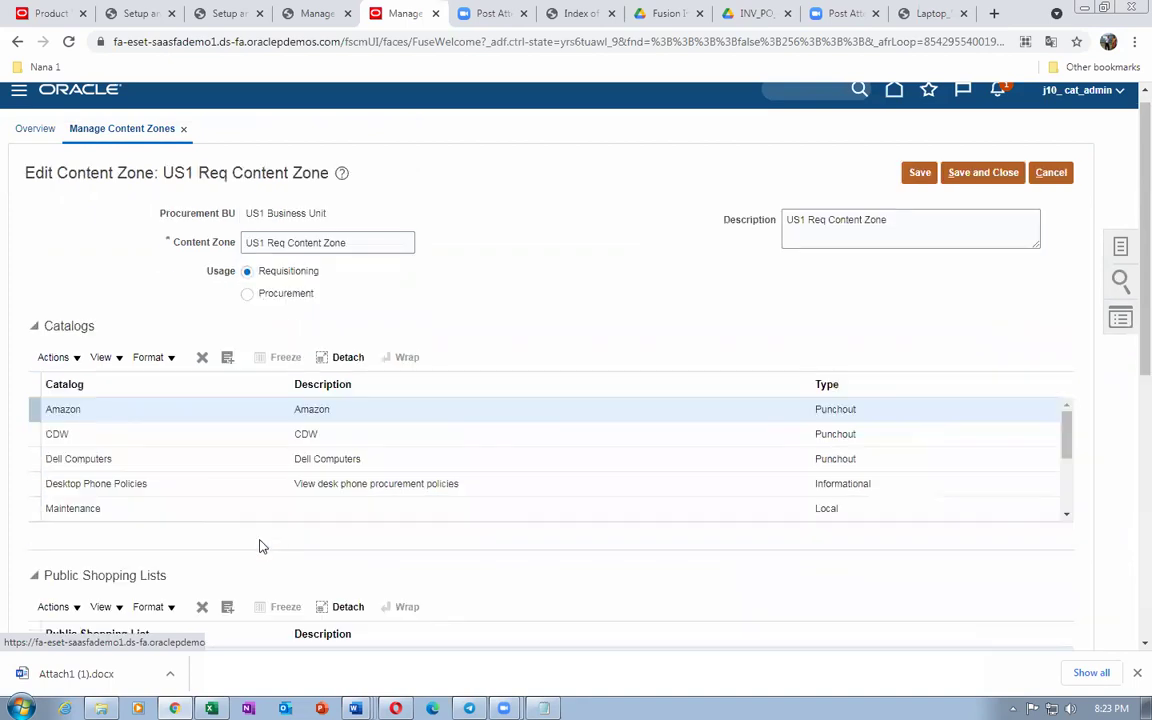
pyautogui.scroll(-1, 250, 510)
pyautogui.scroll(-2, 253, 514)
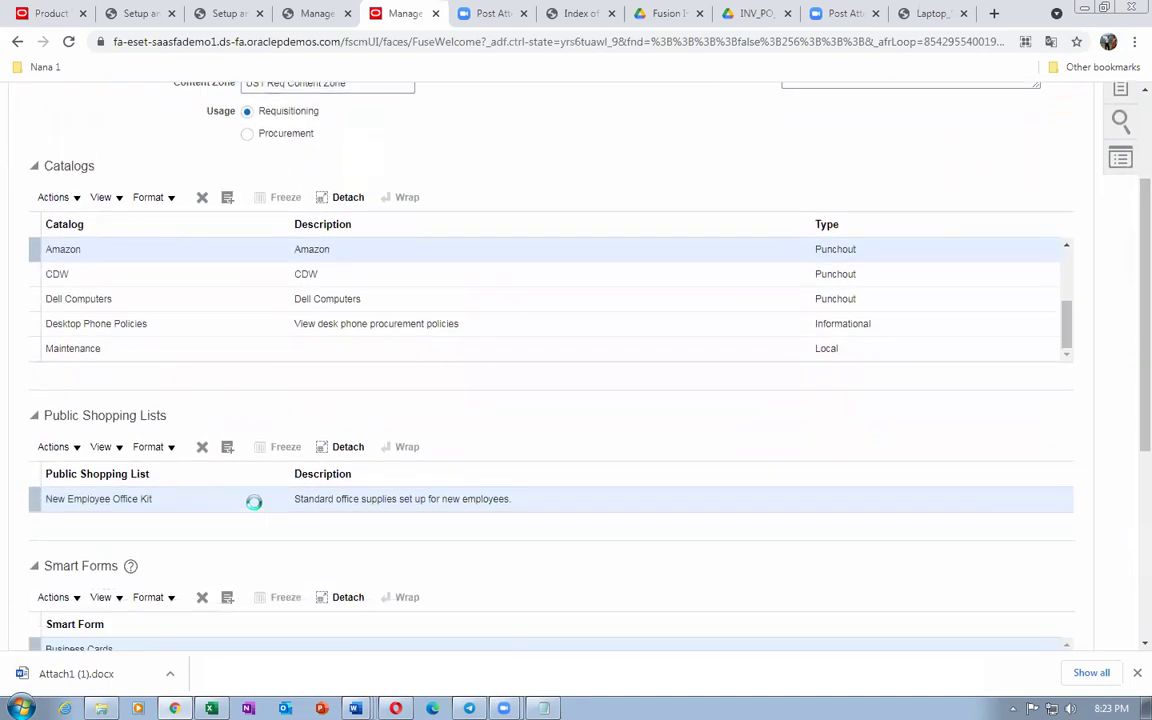
pyautogui.scroll(-3, 147, 250)
pyautogui.scroll(-3, 148, 389)
pyautogui.scroll(-3, 148, 389)
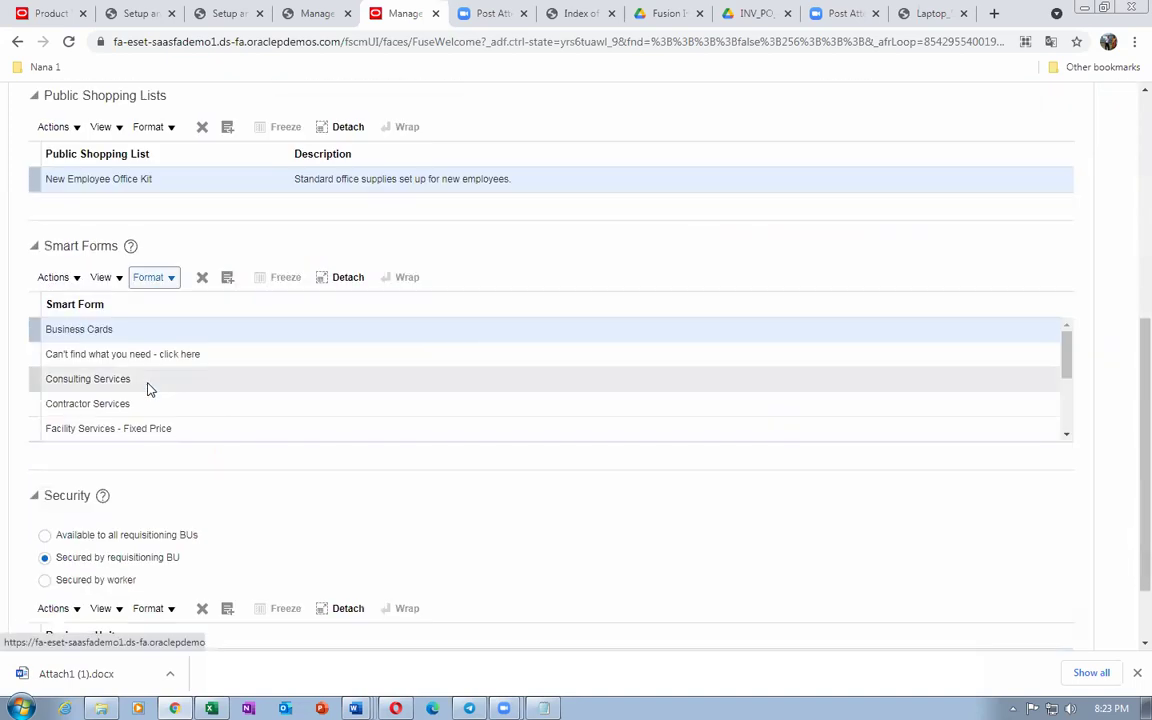
pyautogui.scroll(-2, 147, 381)
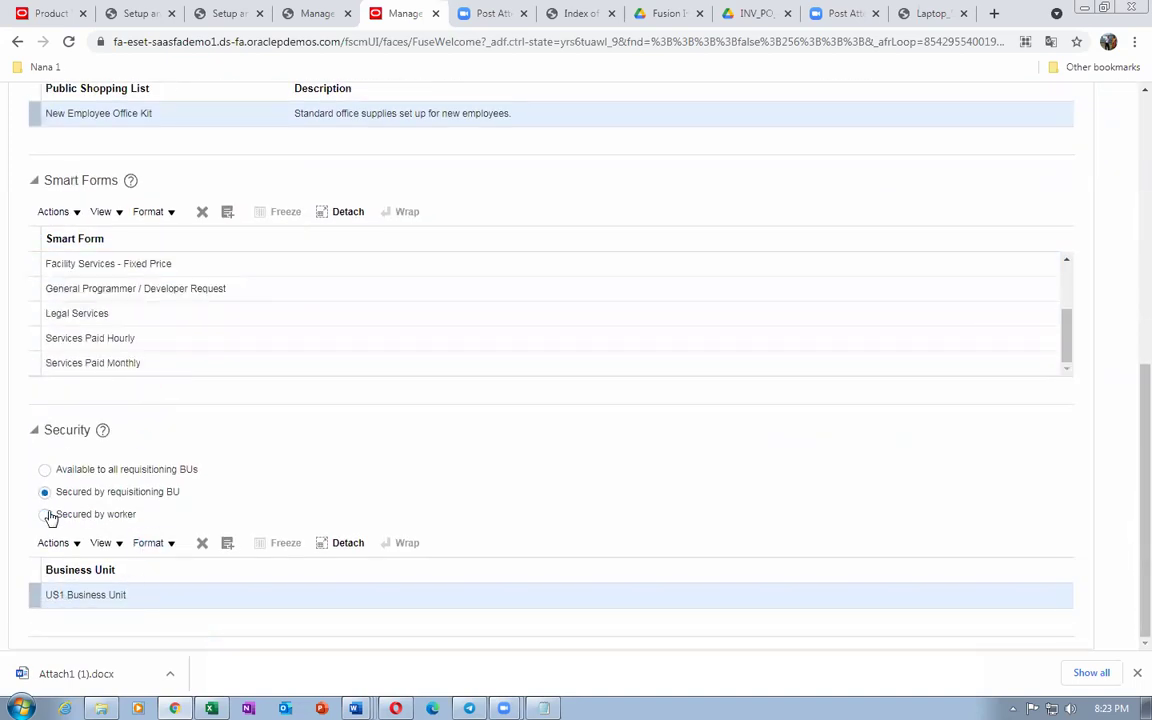
pyautogui.click(44, 514)
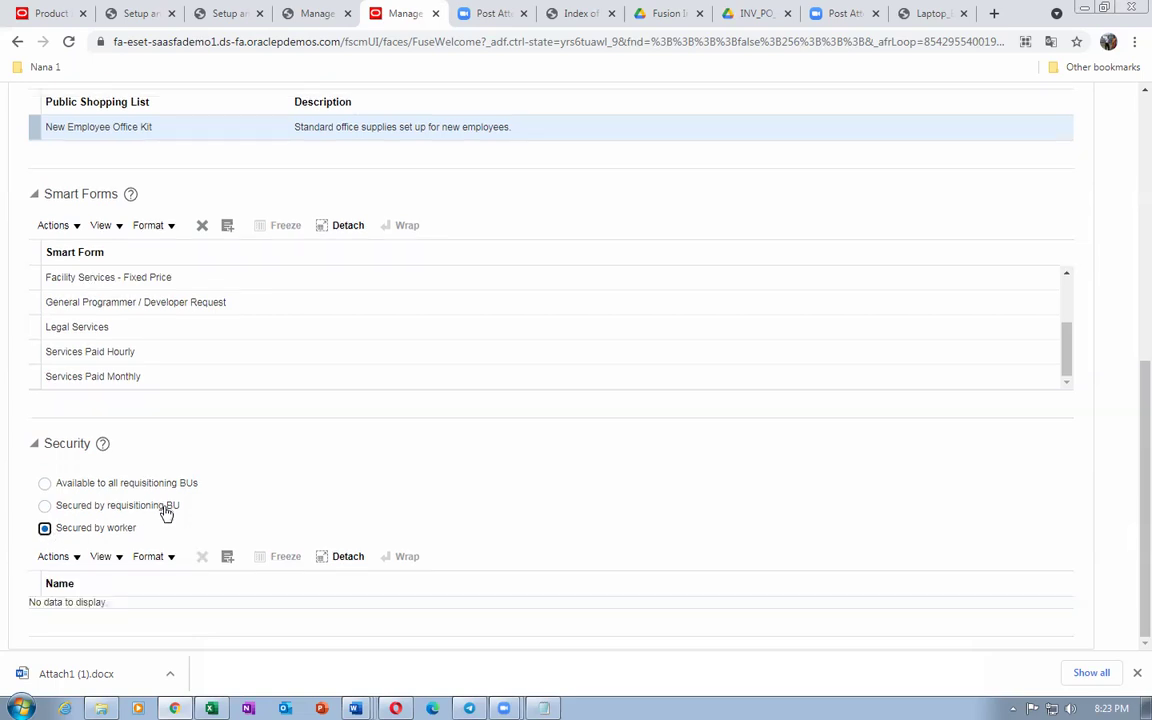
# Add the first listed worker, a Manager, to the security list of US1 Req Content Zone
pyautogui.click(55, 557)
pyautogui.click(95, 609)
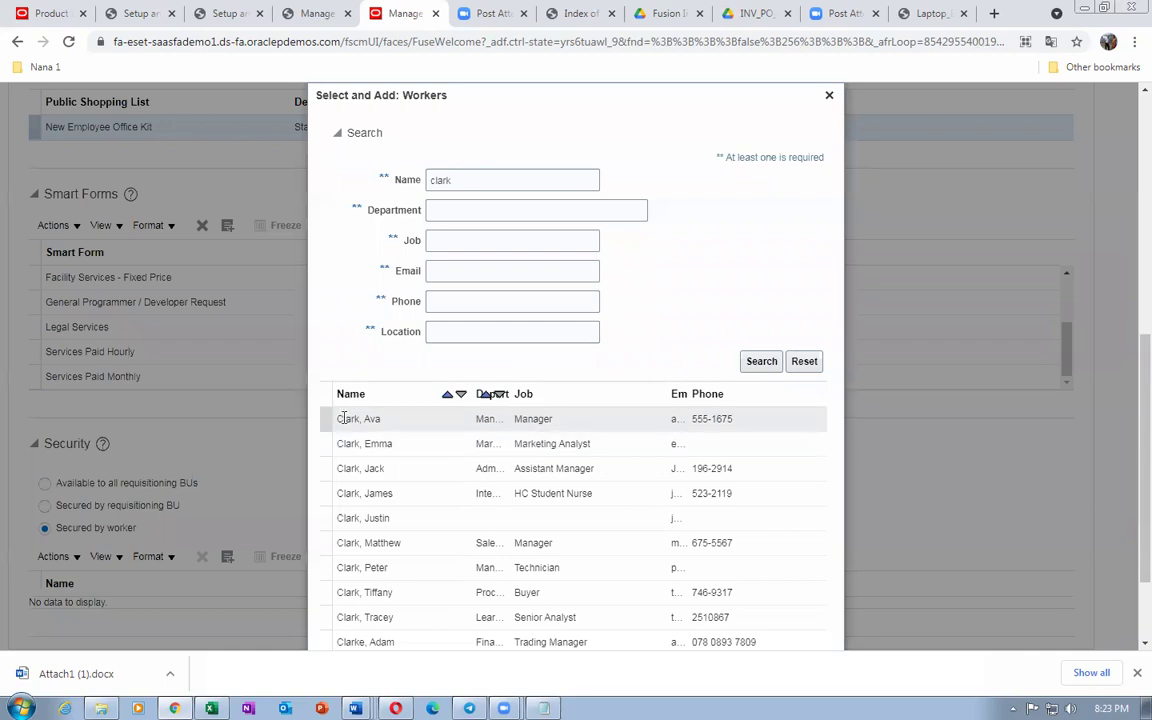
pyautogui.click(358, 419)
pyautogui.scroll(-3, 475, 425)
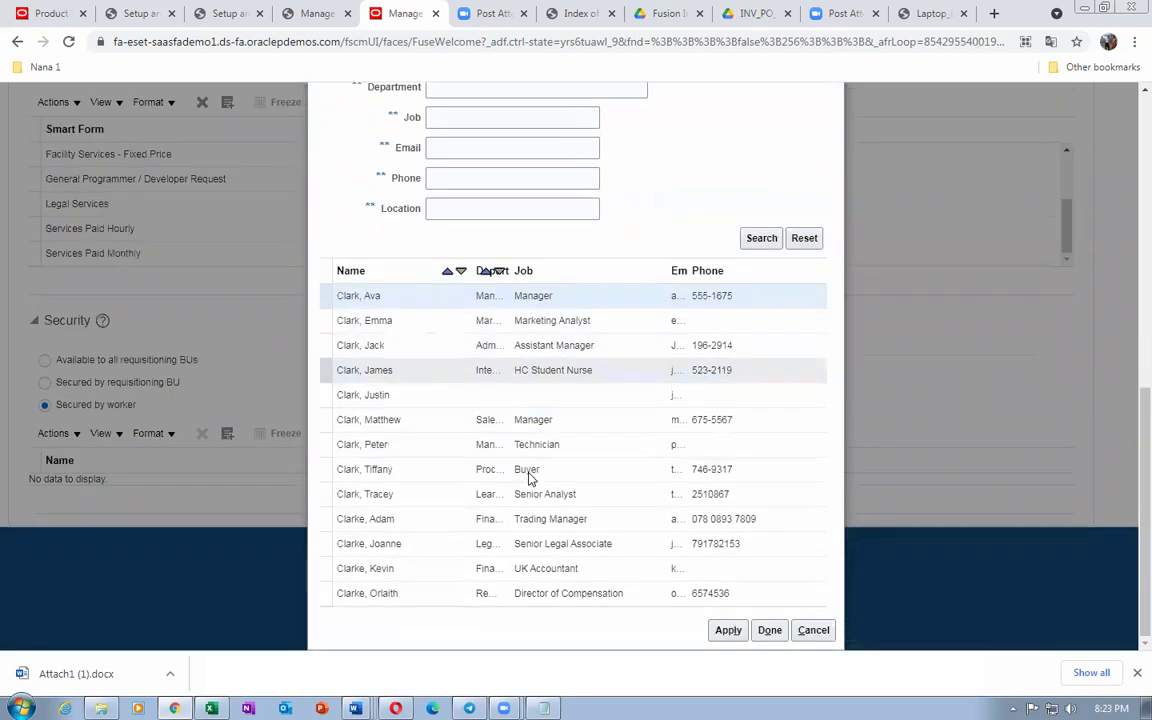
pyautogui.click(728, 631)
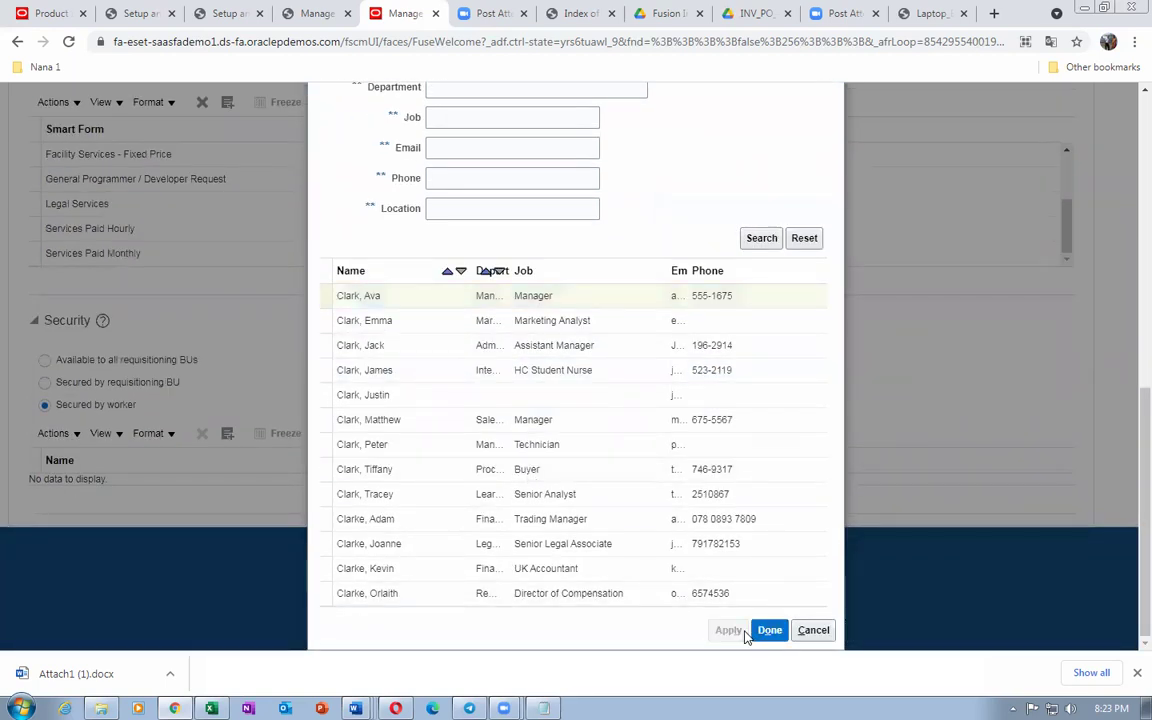
pyautogui.click(769, 631)
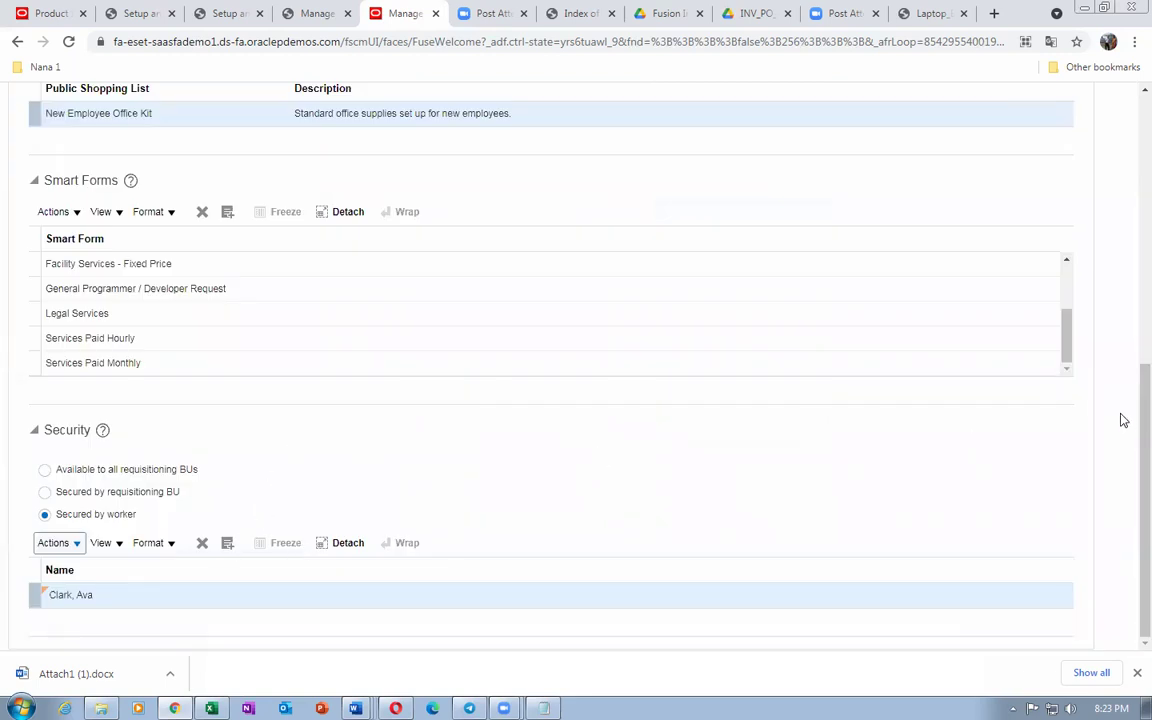
# Save and close US1 Req Content Zone
pyautogui.scroll(6, 579, 334)
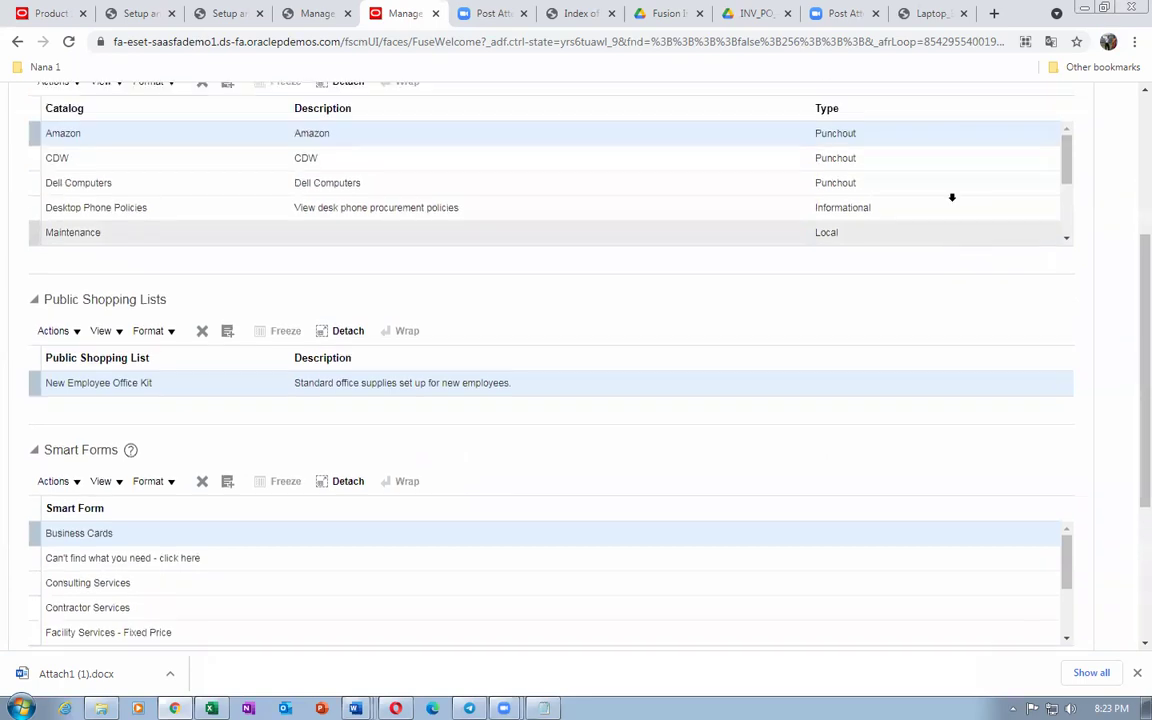
pyautogui.scroll(5, 952, 197)
pyautogui.click(985, 106)
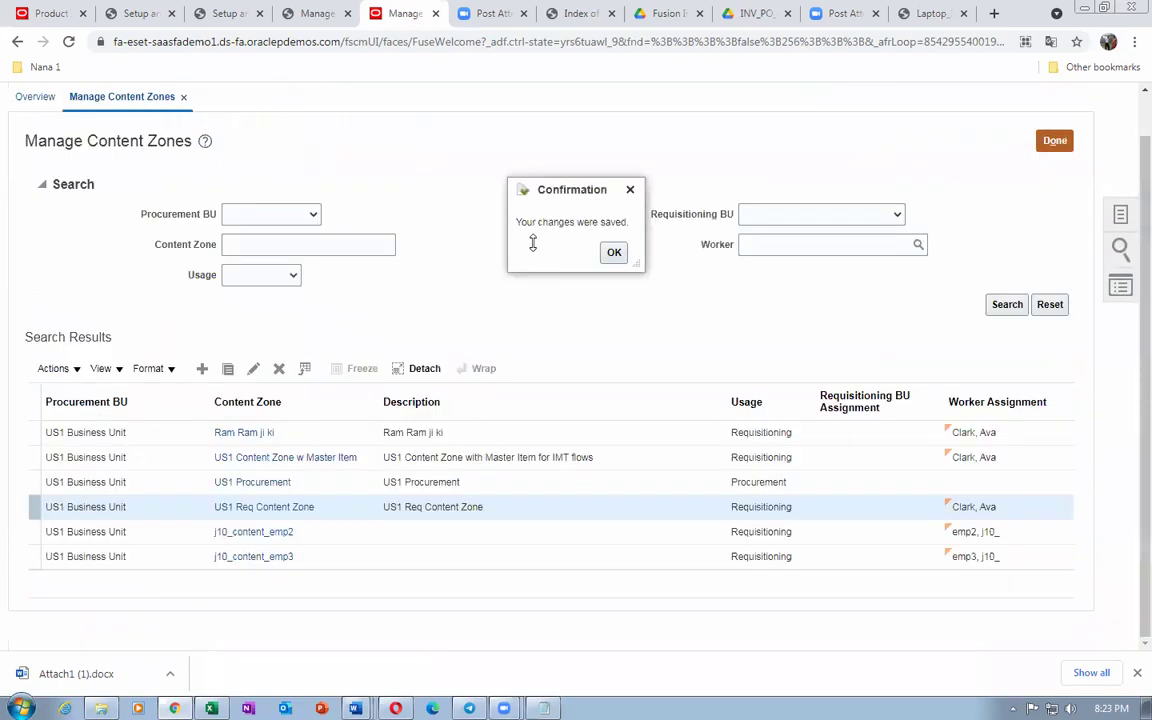
pyautogui.click(613, 252)
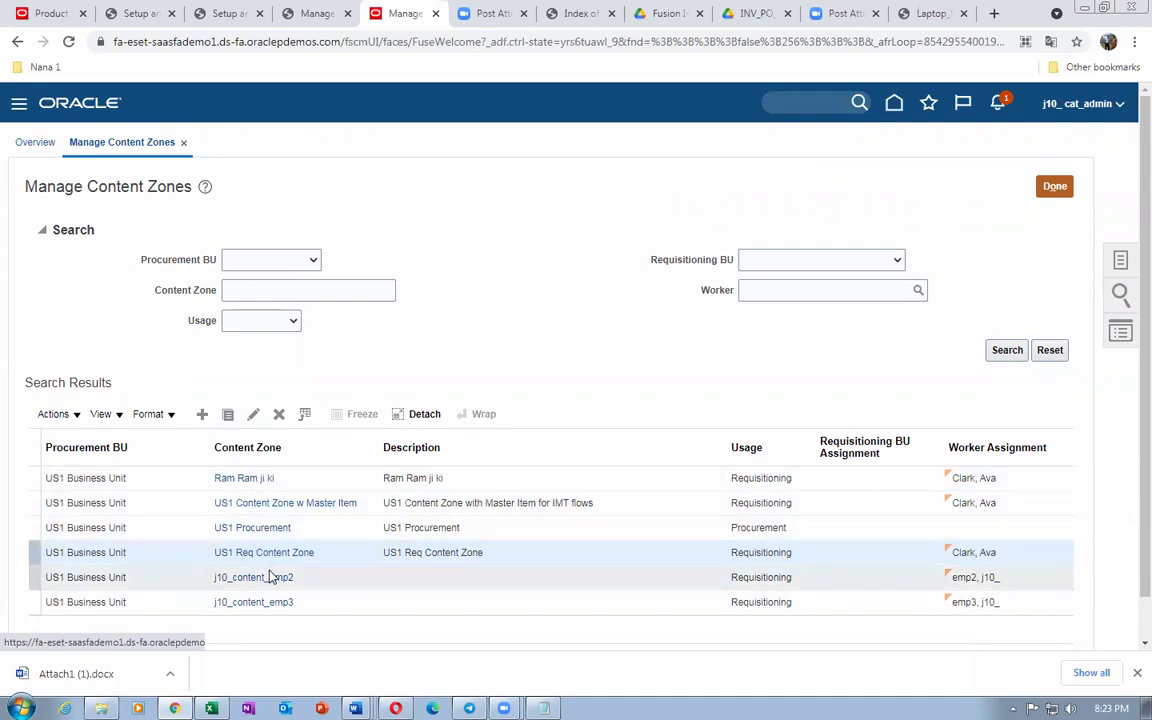
# Recheck the security of US1 Content Zone w Master Item and cancel out of the zone
pyautogui.click(258, 503)
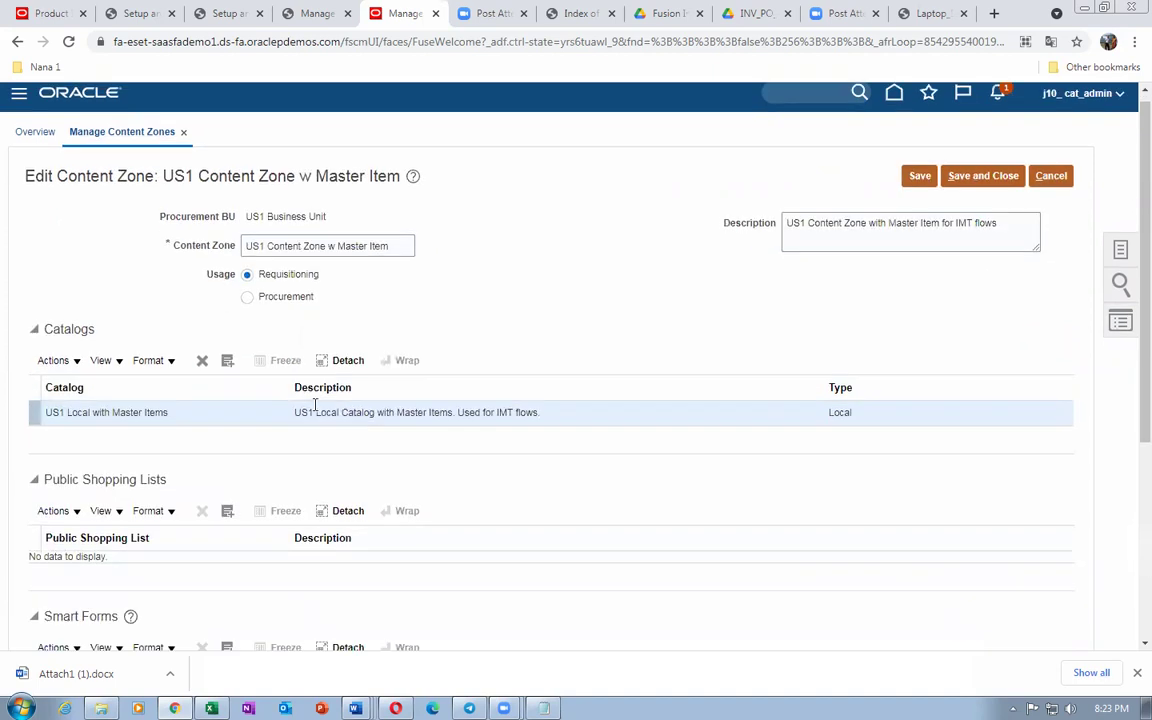
pyautogui.scroll(-4, 310, 405)
pyautogui.scroll(4, 761, 381)
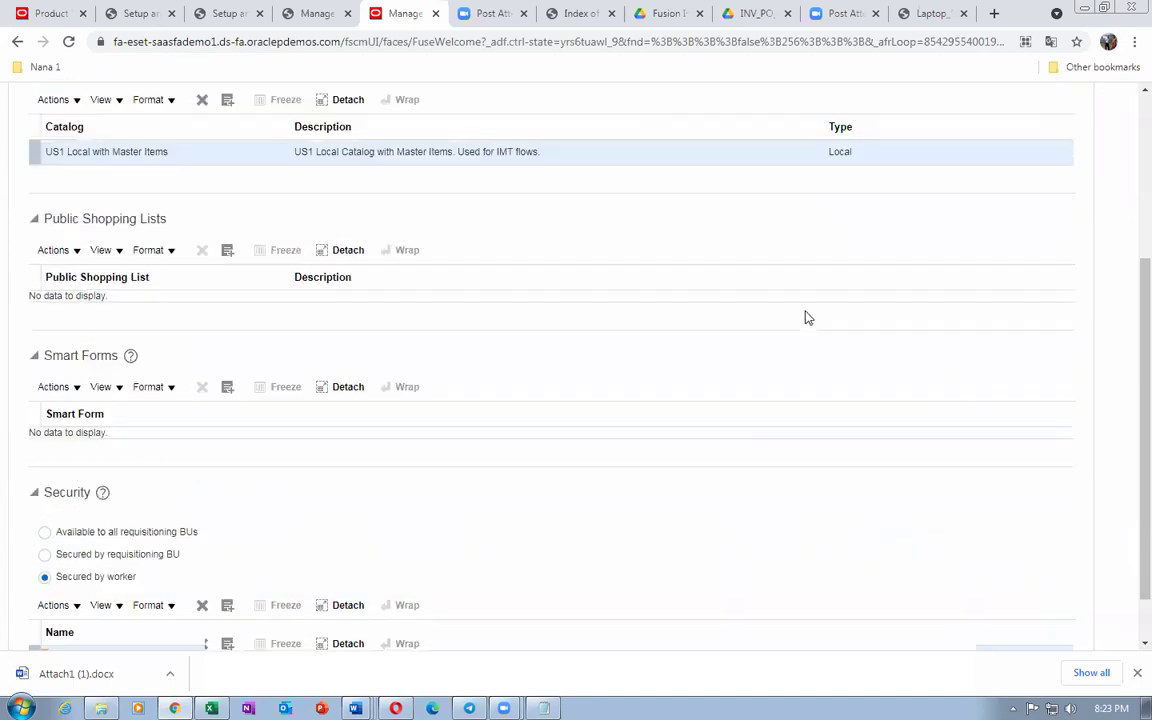
pyautogui.click(1050, 187)
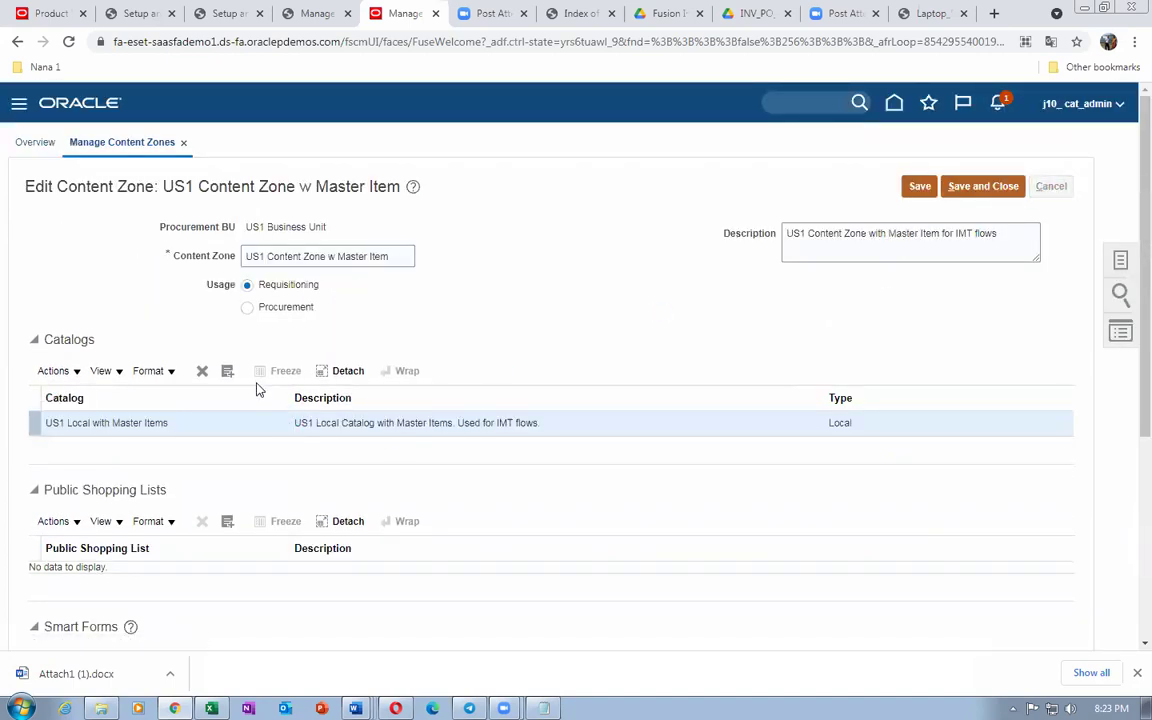
# Open the US1 Procurement content zone and set its security to Secured by worker
pyautogui.click(251, 531)
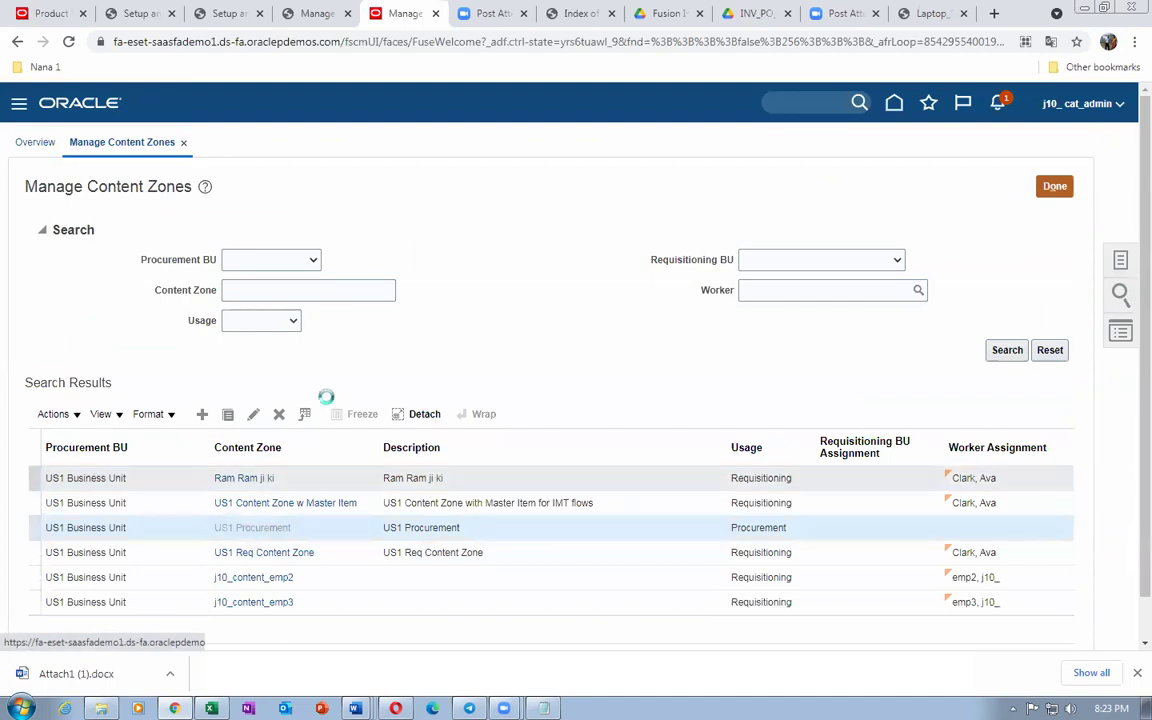
pyautogui.scroll(-2, 318, 397)
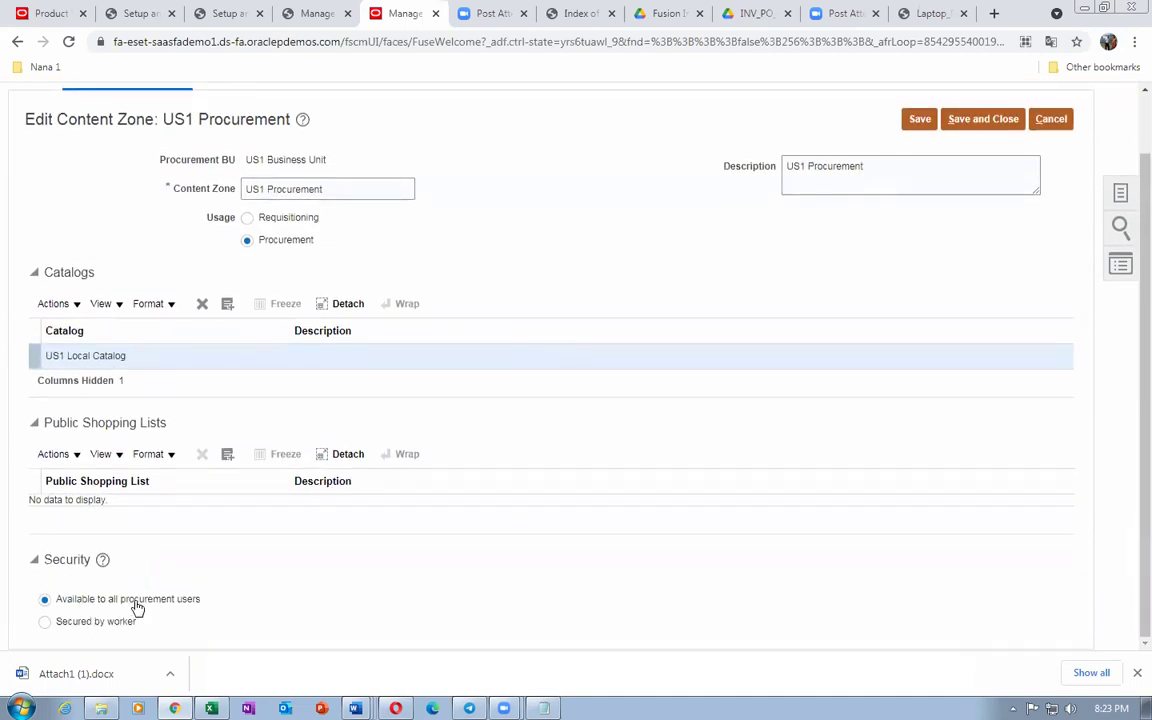
pyautogui.click(44, 626)
# Add the first listed worker, a Manager, to the US1 Procurement zone's security list
pyautogui.scroll(-3, 185, 610)
pyautogui.click(55, 556)
pyautogui.click(88, 607)
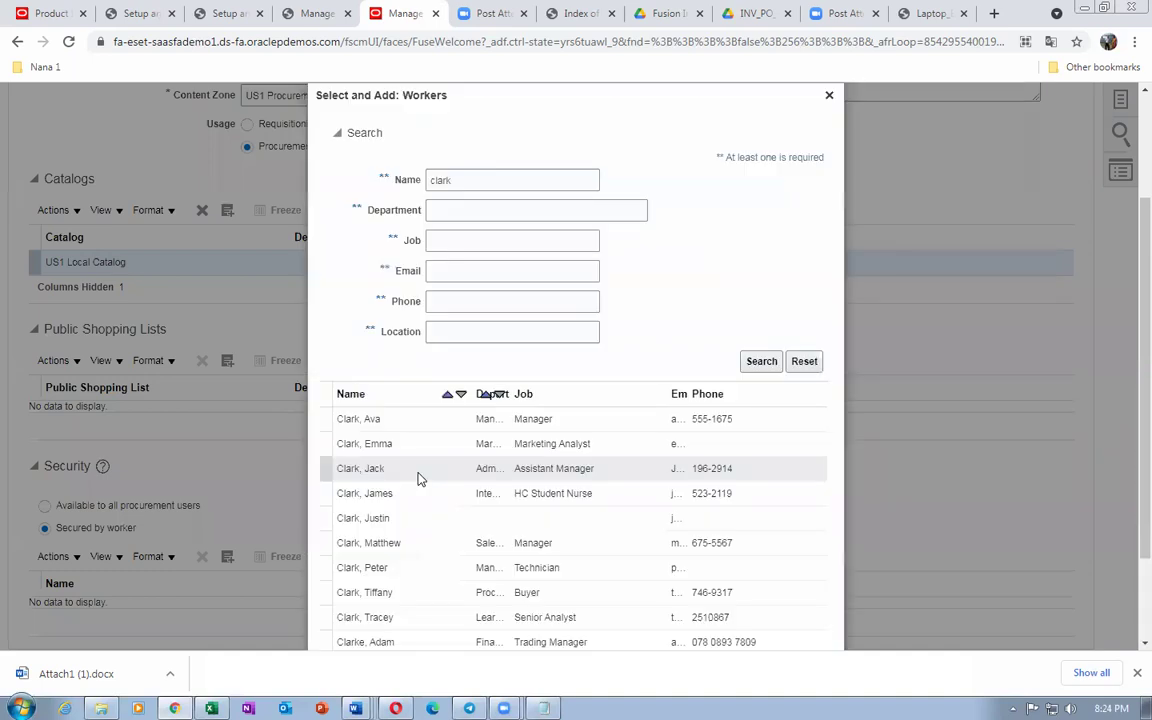
pyautogui.scroll(-2, 800, 405)
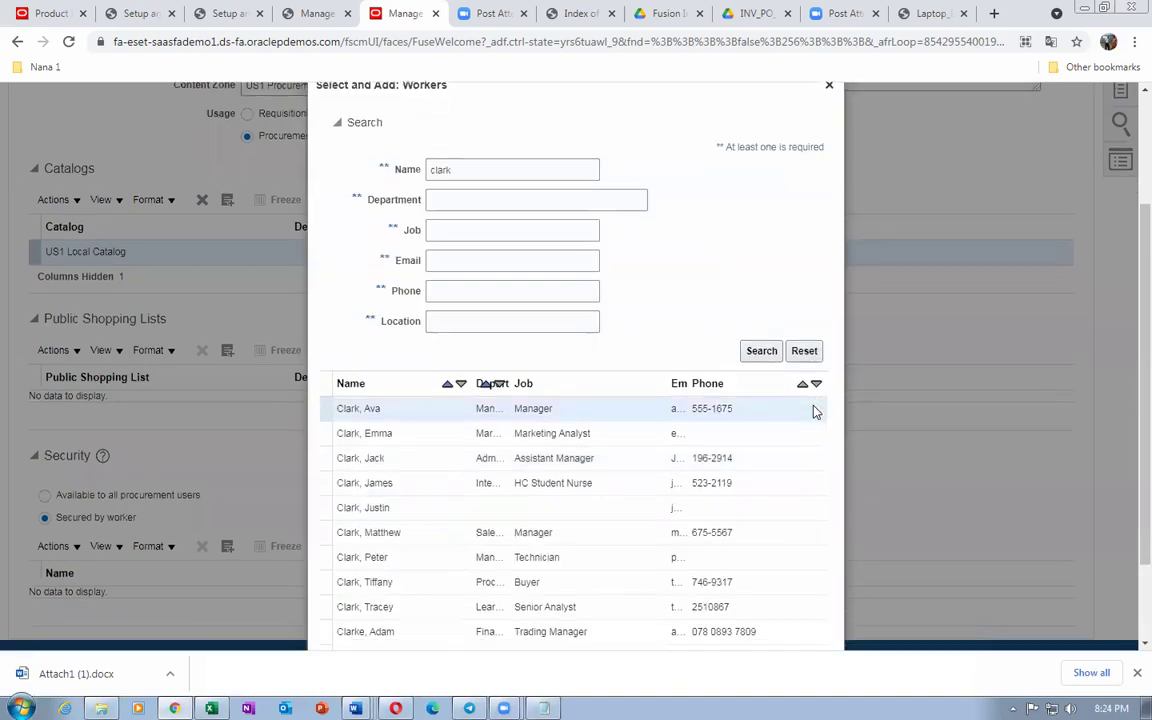
pyautogui.click(731, 627)
pyautogui.click(767, 630)
# Save and close the US1 Procurement content zone
pyautogui.scroll(3, 966, 399)
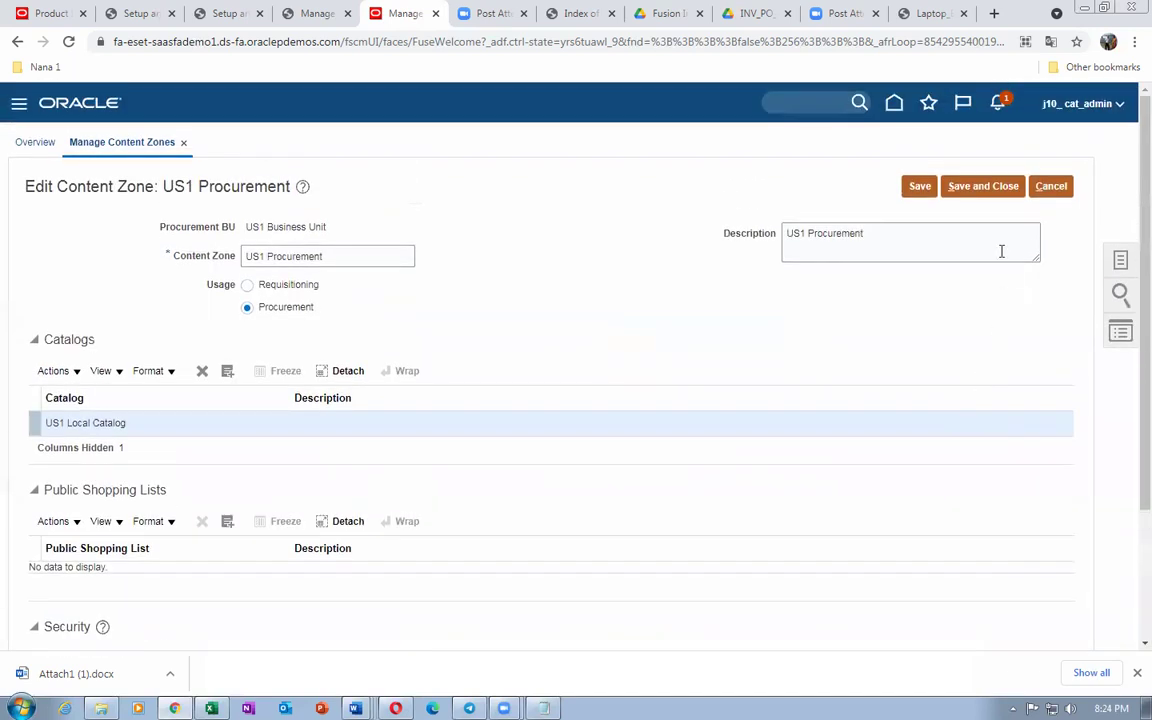
pyautogui.click(976, 187)
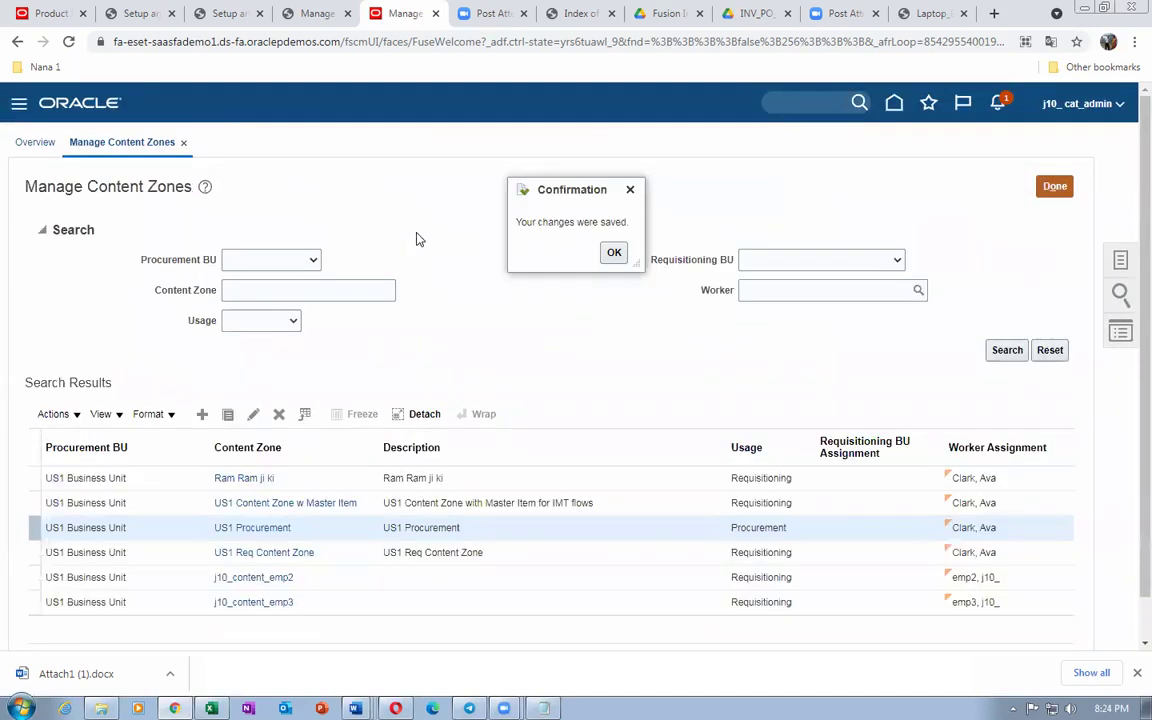
pyautogui.click(608, 252)
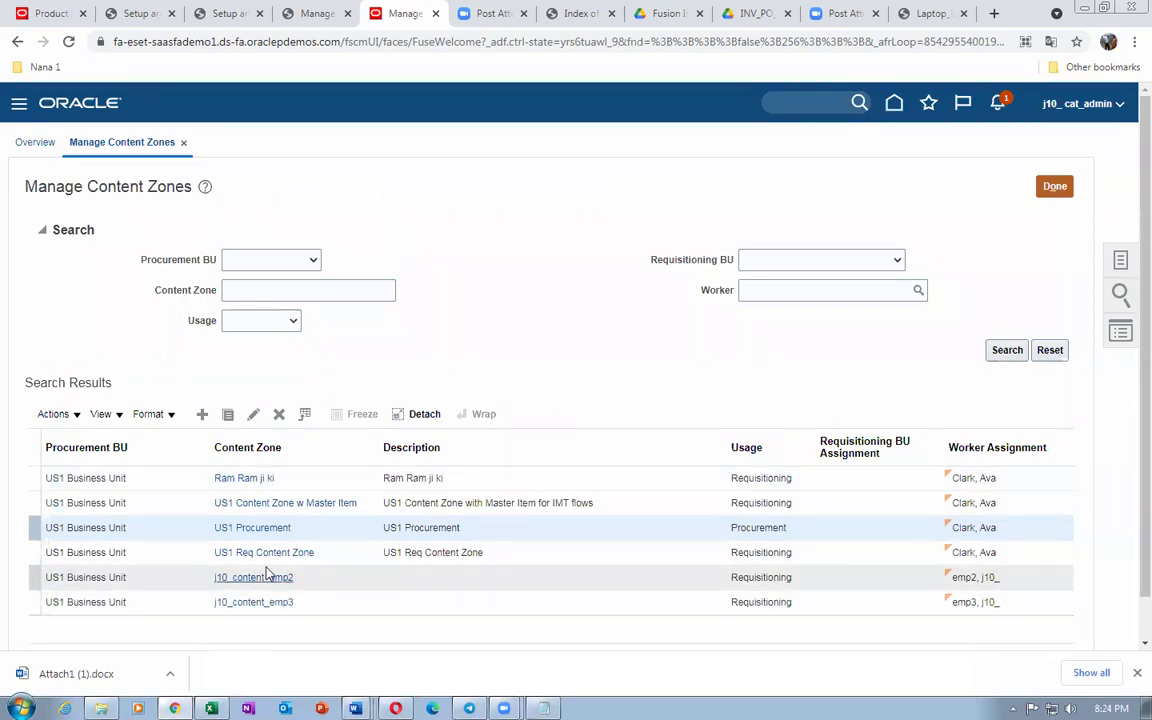
# Switch to the employee's browser session, close the shopping search results and sign out with logout consent confirmed
pyautogui.hotkey('alt', 'Tab')
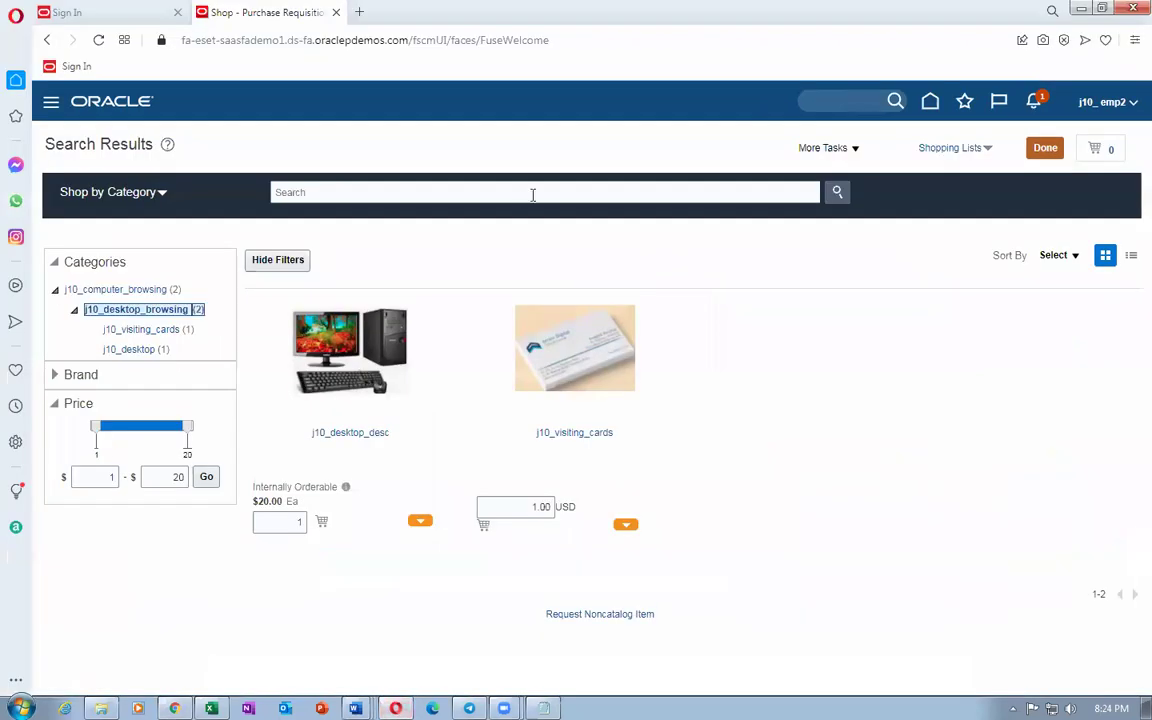
pyautogui.click(1045, 152)
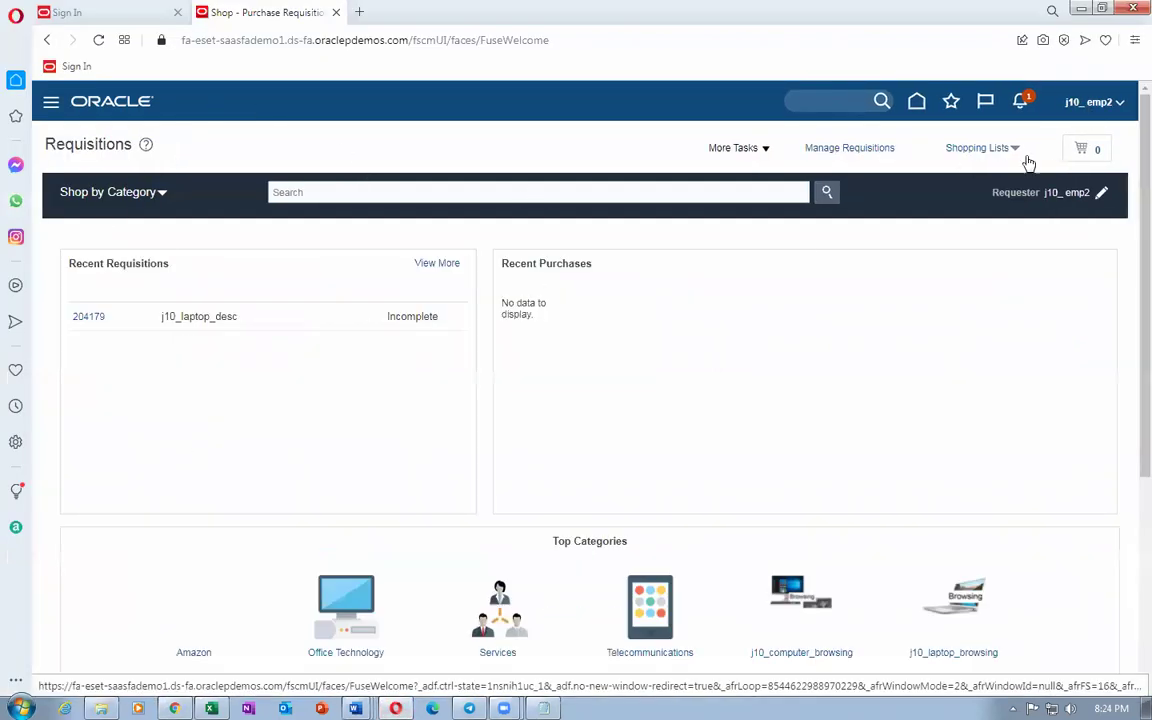
pyautogui.click(1092, 106)
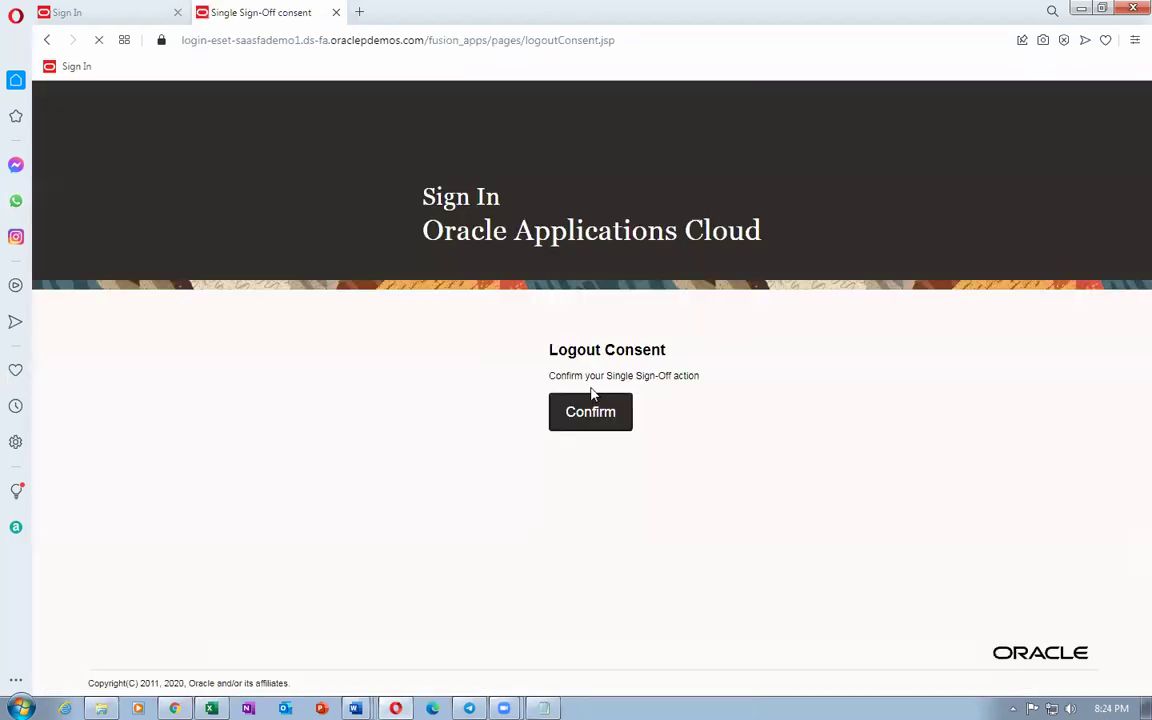
pyautogui.click(588, 416)
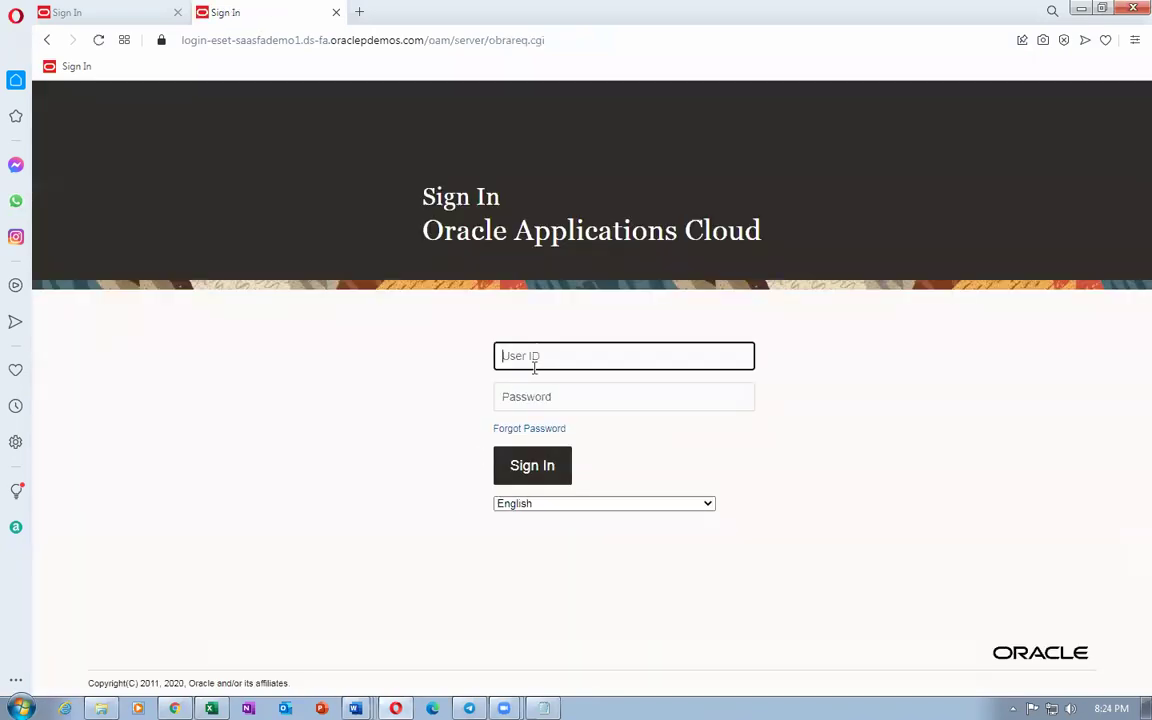
# Sign in again as j10_emp2 by entering the user ID and the account password
pyautogui.write('j10_emp2')
pyautogui.press('Tab')
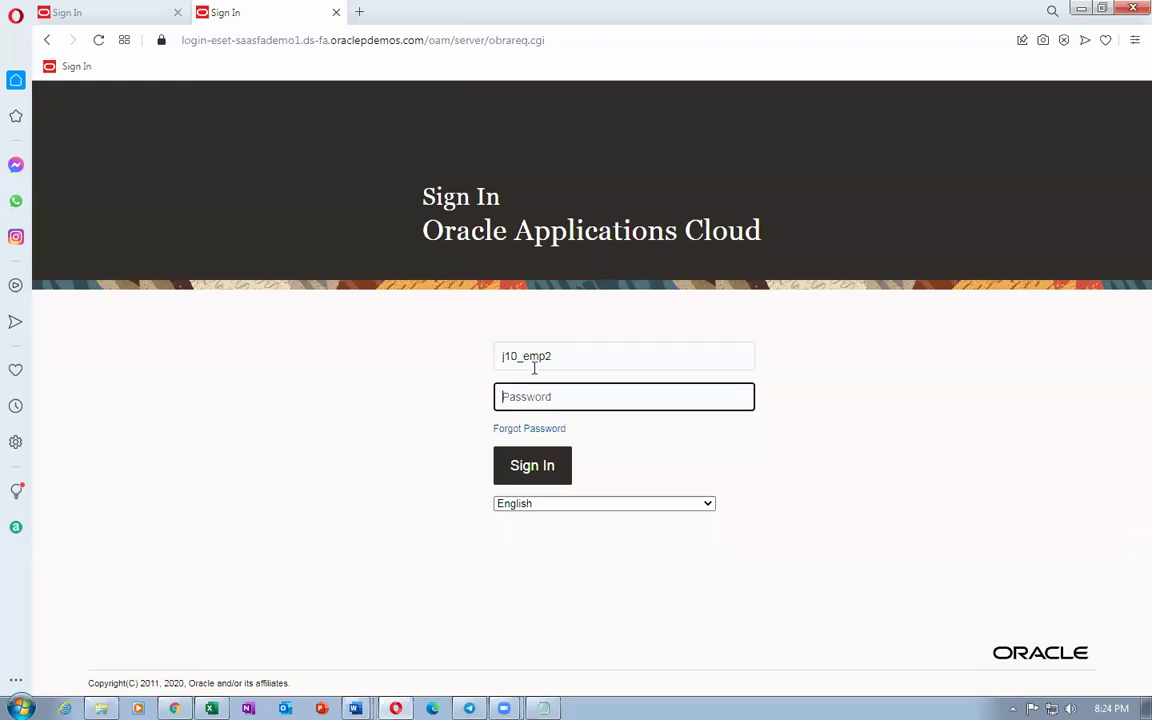
pyautogui.write('•••••••')
pyautogui.press('Return')
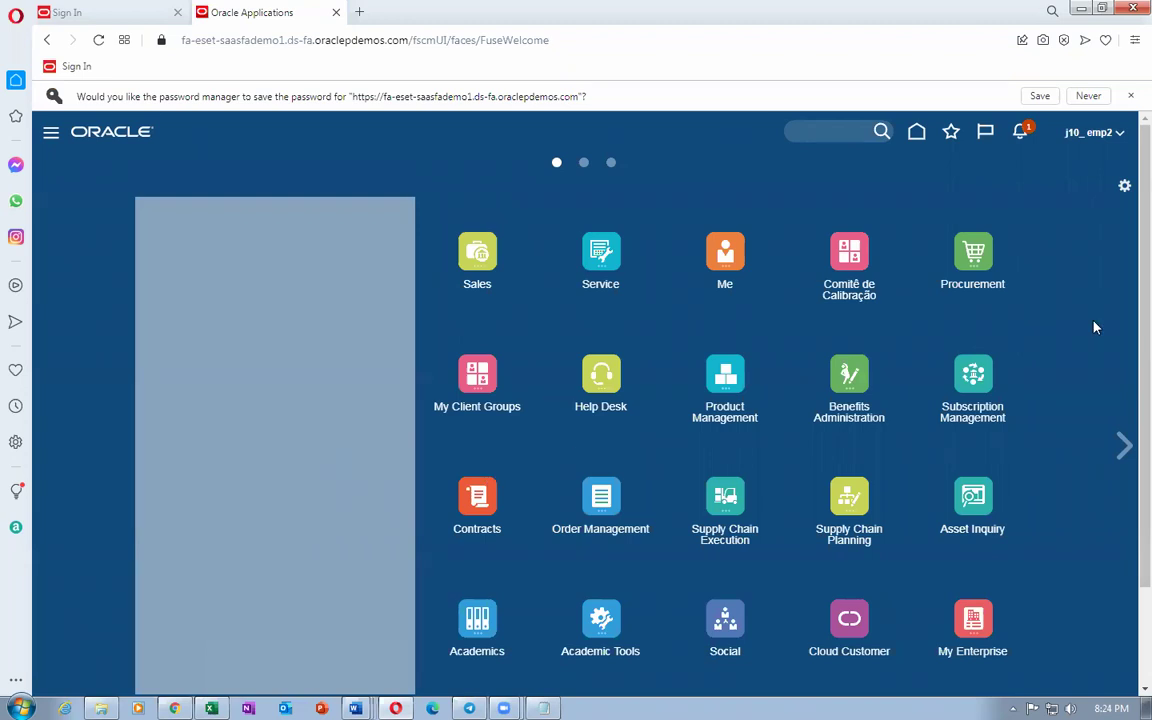
# Open Purchase Requisitions and shop through j10_computer_browsing and j10_laptop_browsing to the j10_laptop_desc product details
pyautogui.click(972, 255)
pyautogui.click(576, 356)
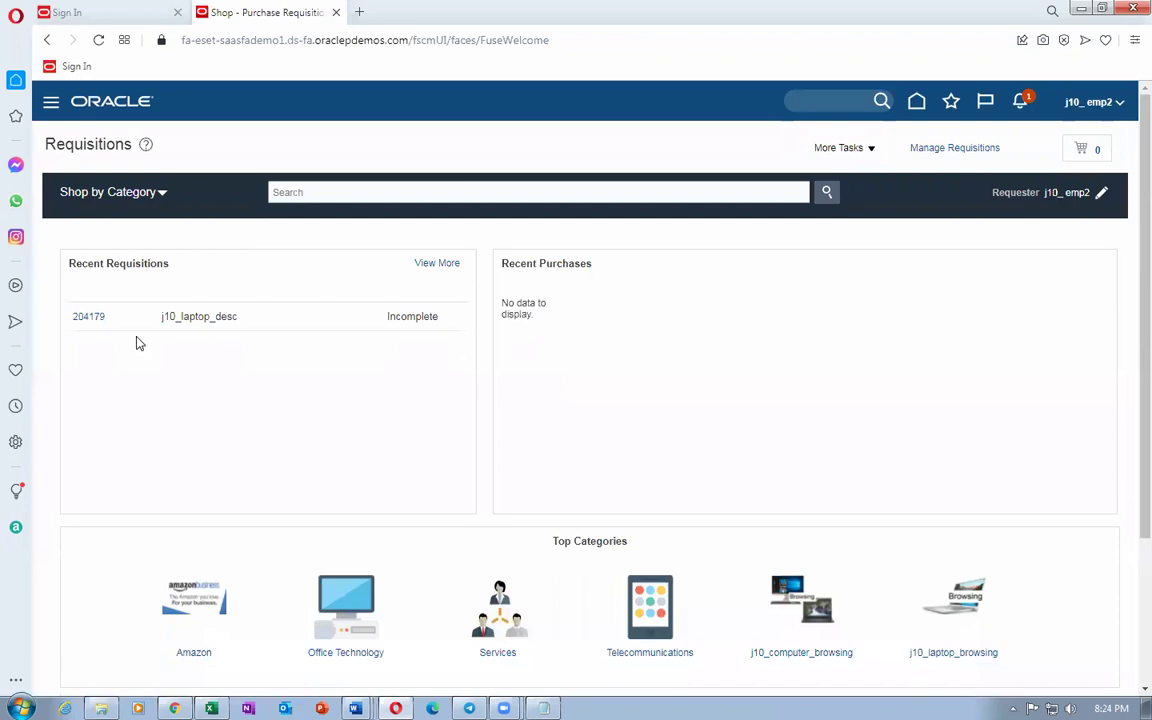
pyautogui.click(100, 195)
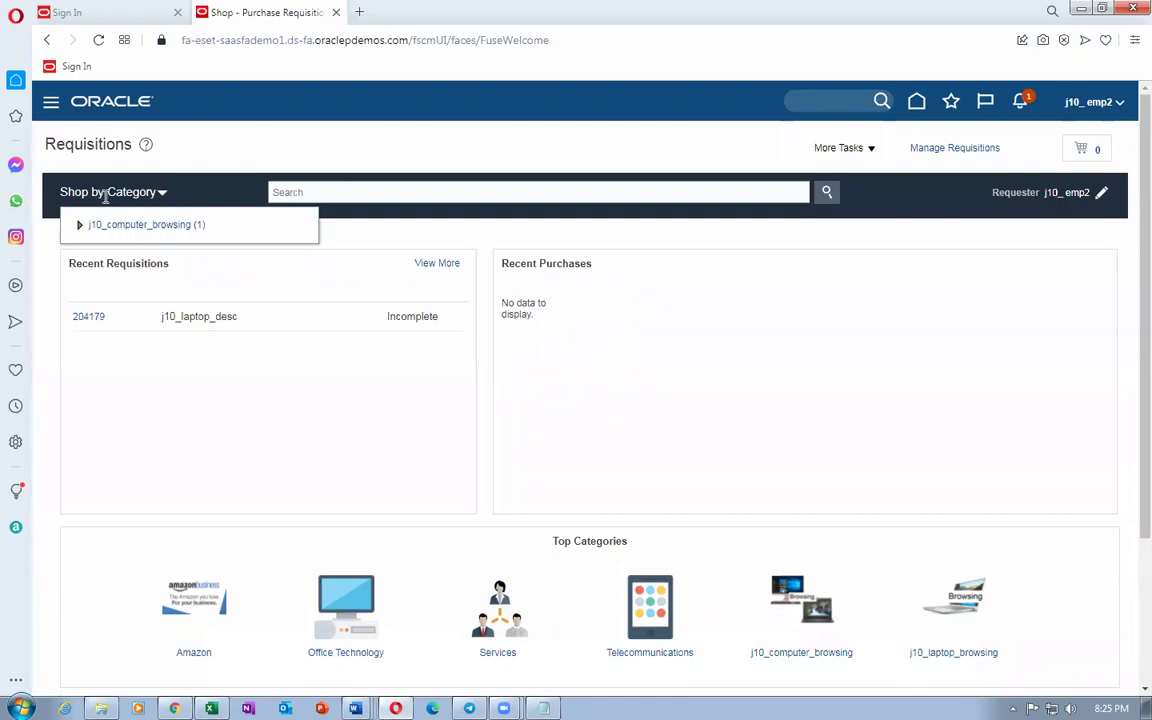
pyautogui.click(79, 225)
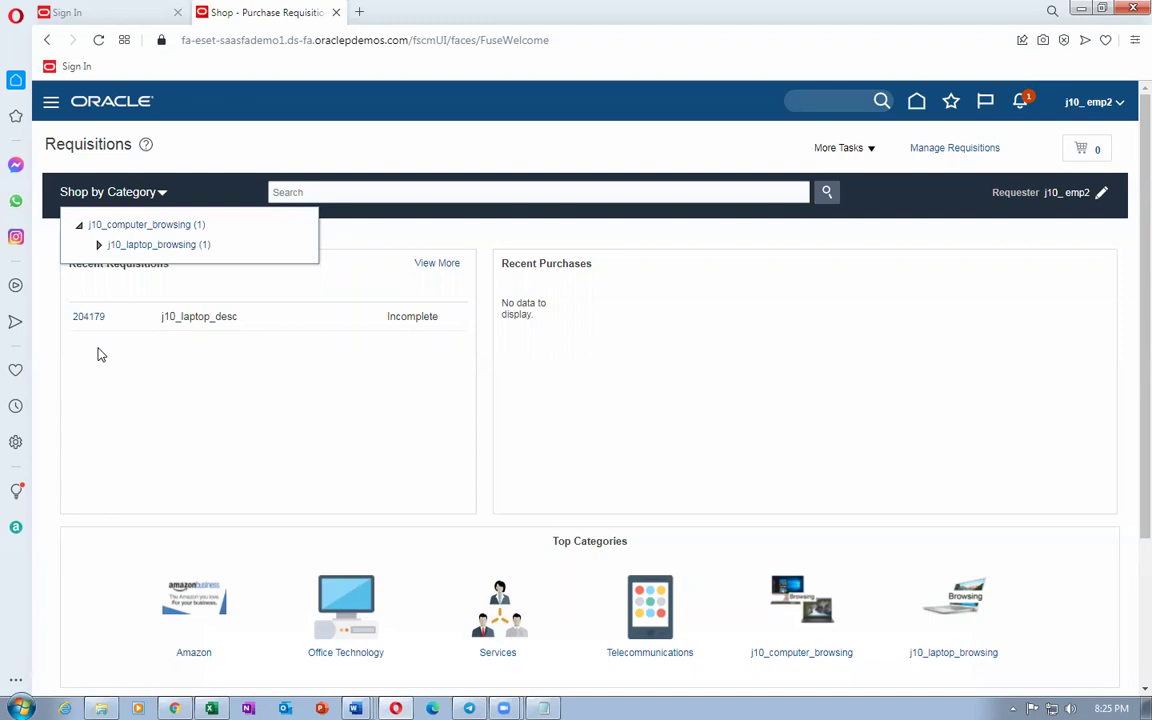
pyautogui.click(99, 244)
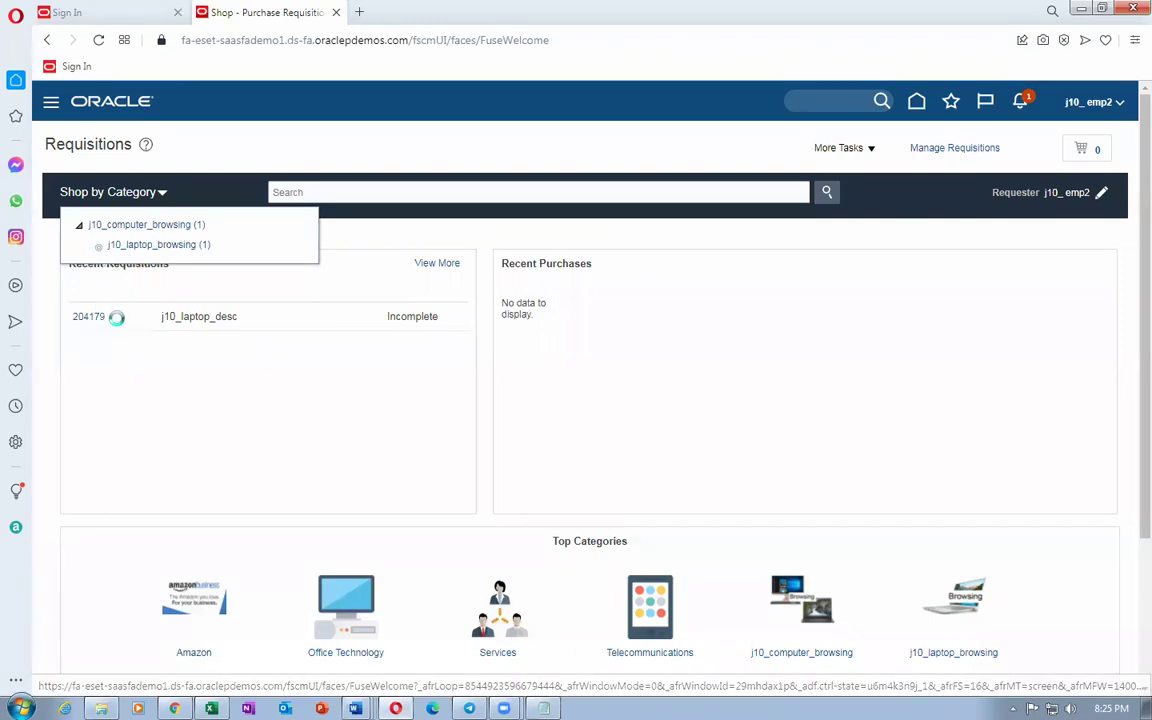
pyautogui.click(157, 264)
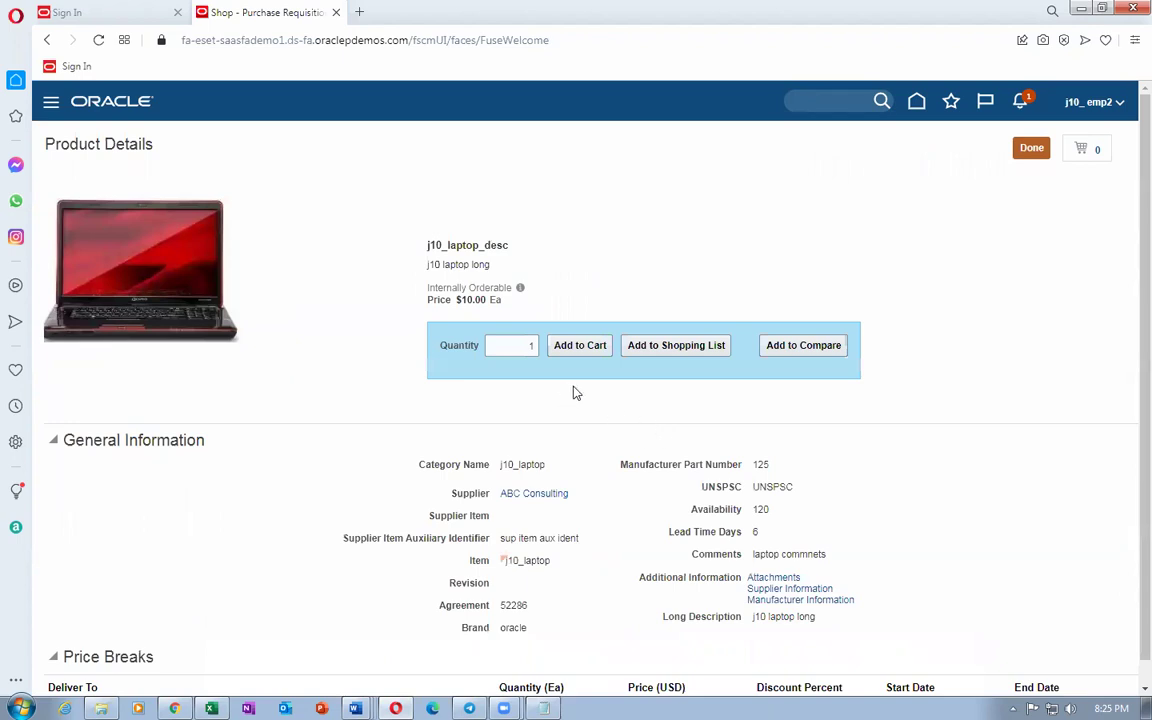
# Add one j10_laptop_desc to the cart, review the cart and remove the item from it
pyautogui.click(587, 348)
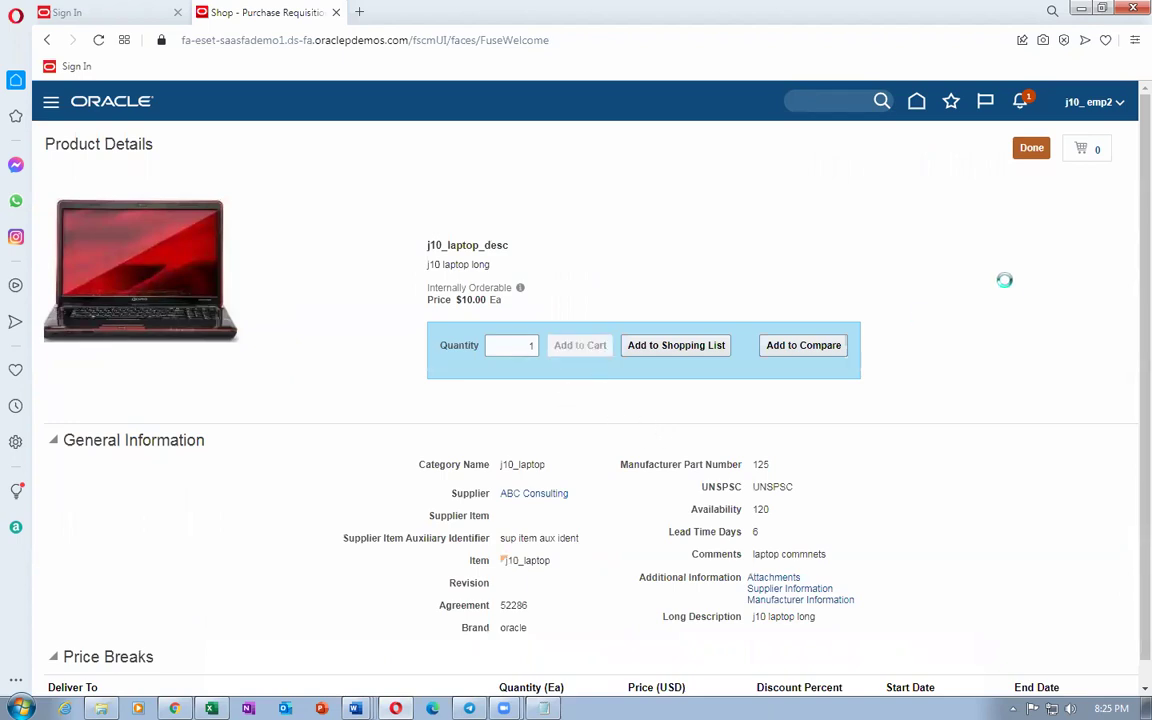
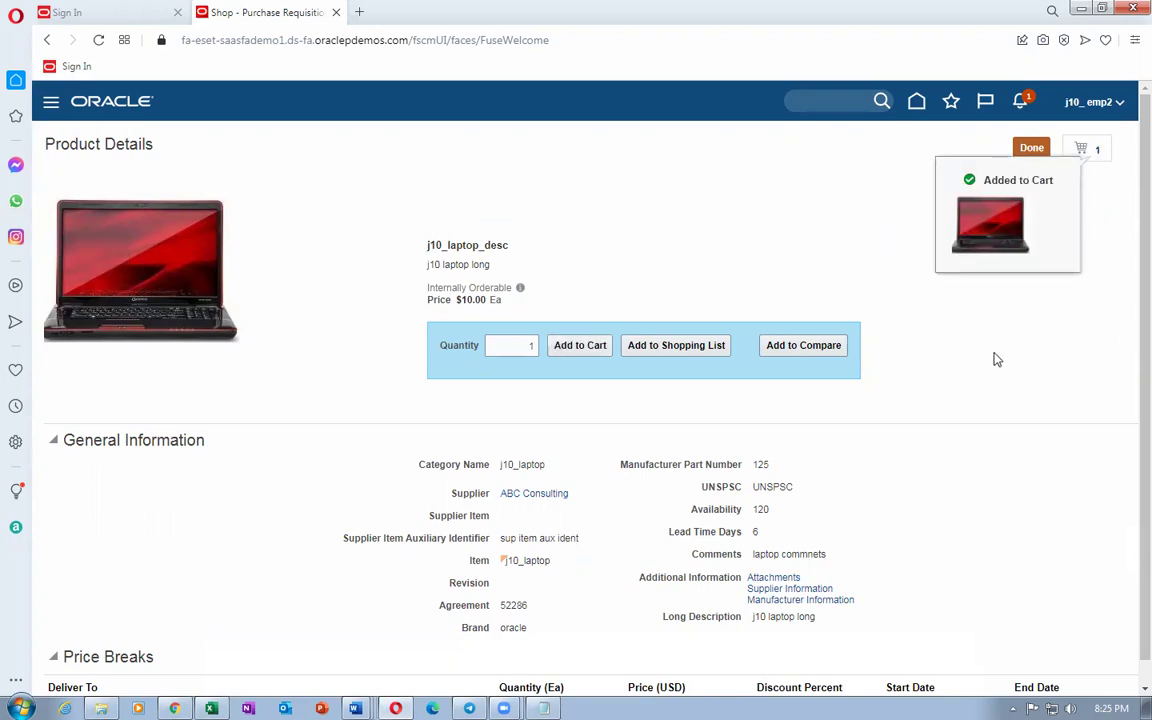
pyautogui.click(1101, 157)
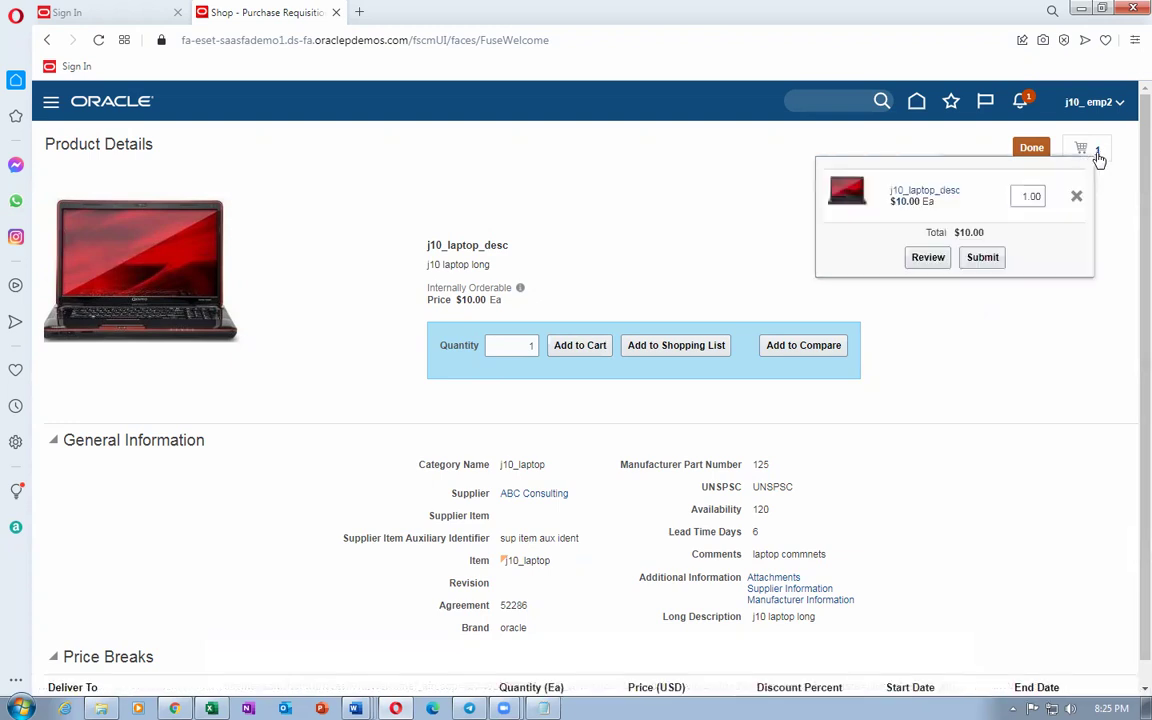
pyautogui.click(1076, 194)
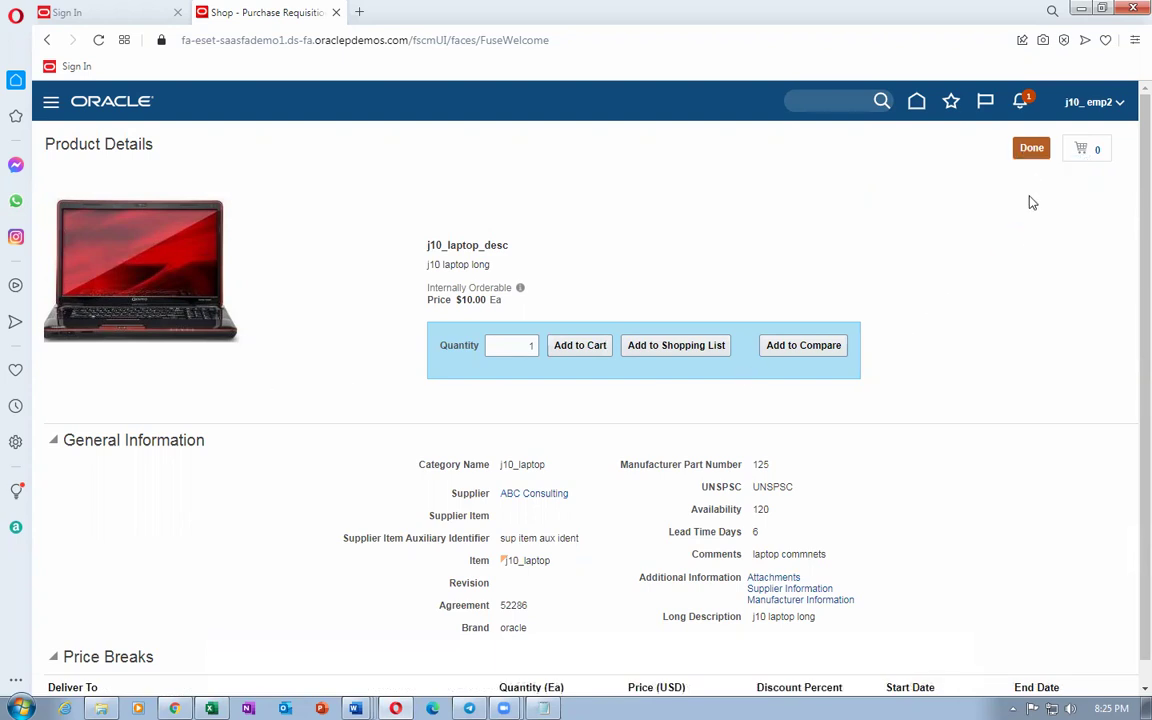
# Return to the Requisitions home page and examine which Top Categories are offered to the employee
pyautogui.click(1031, 147)
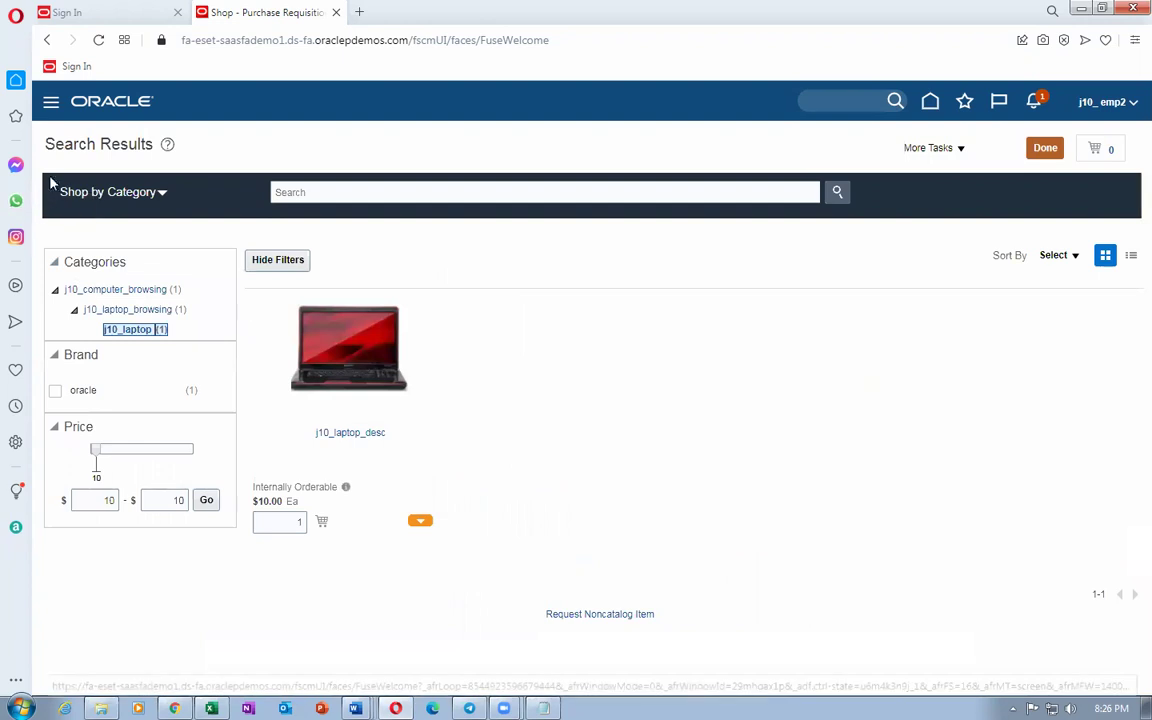
pyautogui.click(1044, 151)
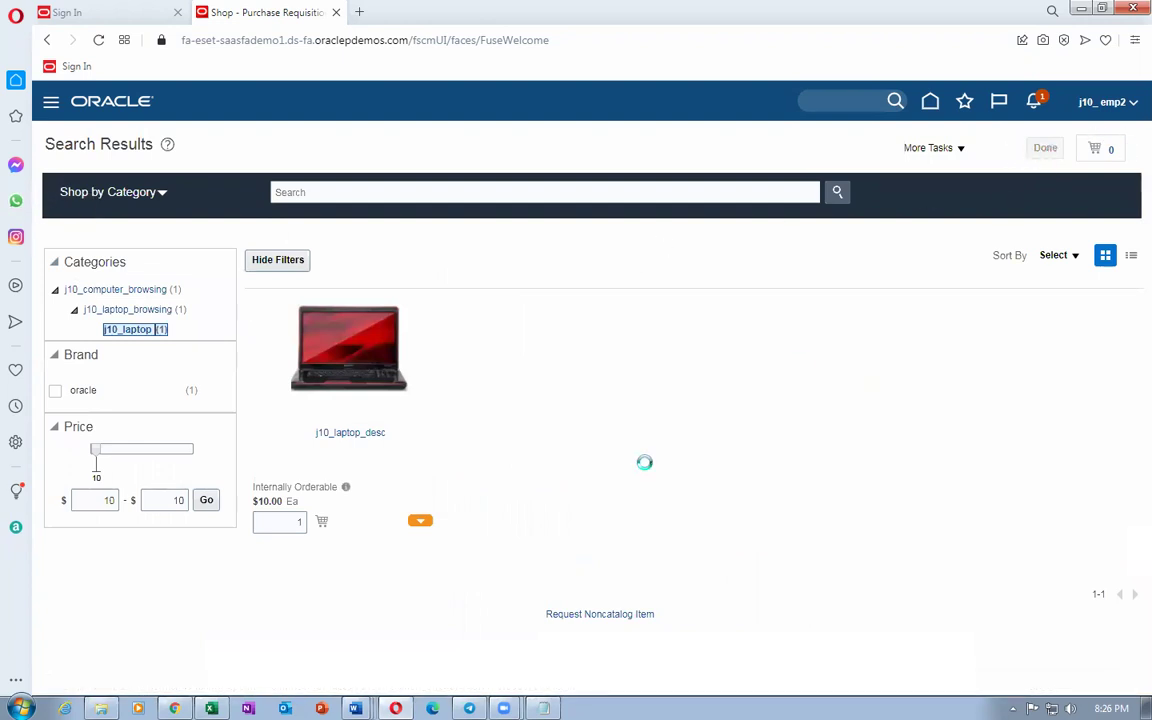
pyautogui.scroll(-2, 415, 490)
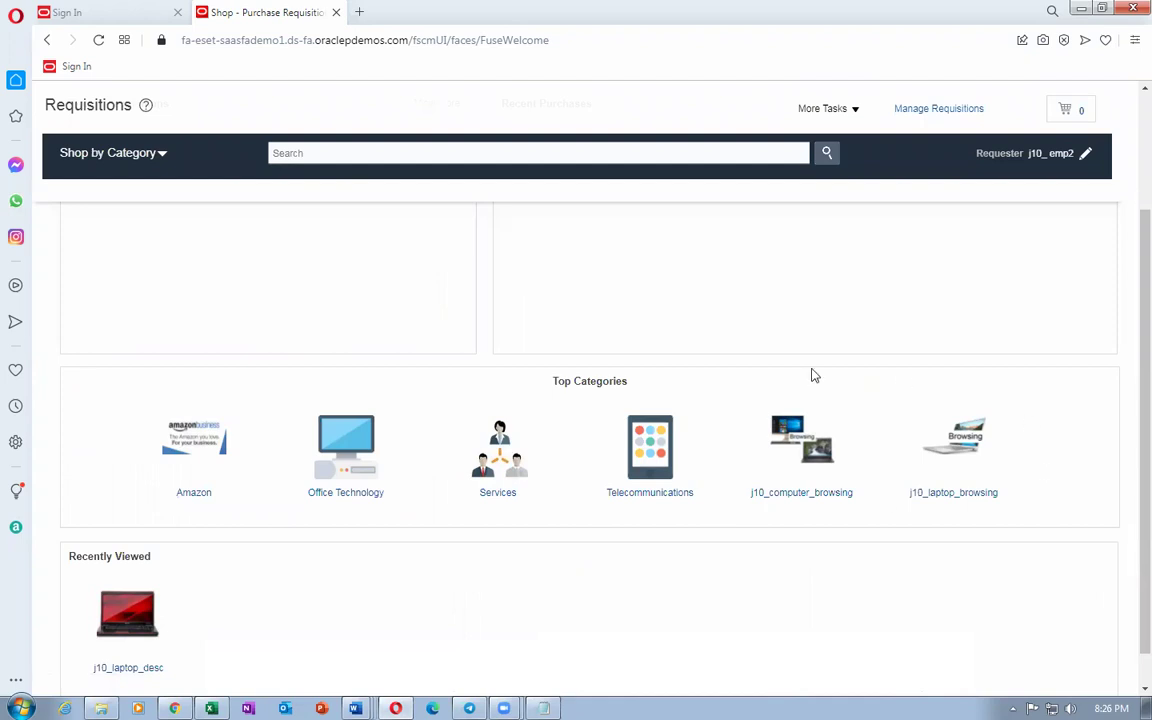
pyautogui.moveTo(558, 382); pyautogui.dragTo(607, 381)
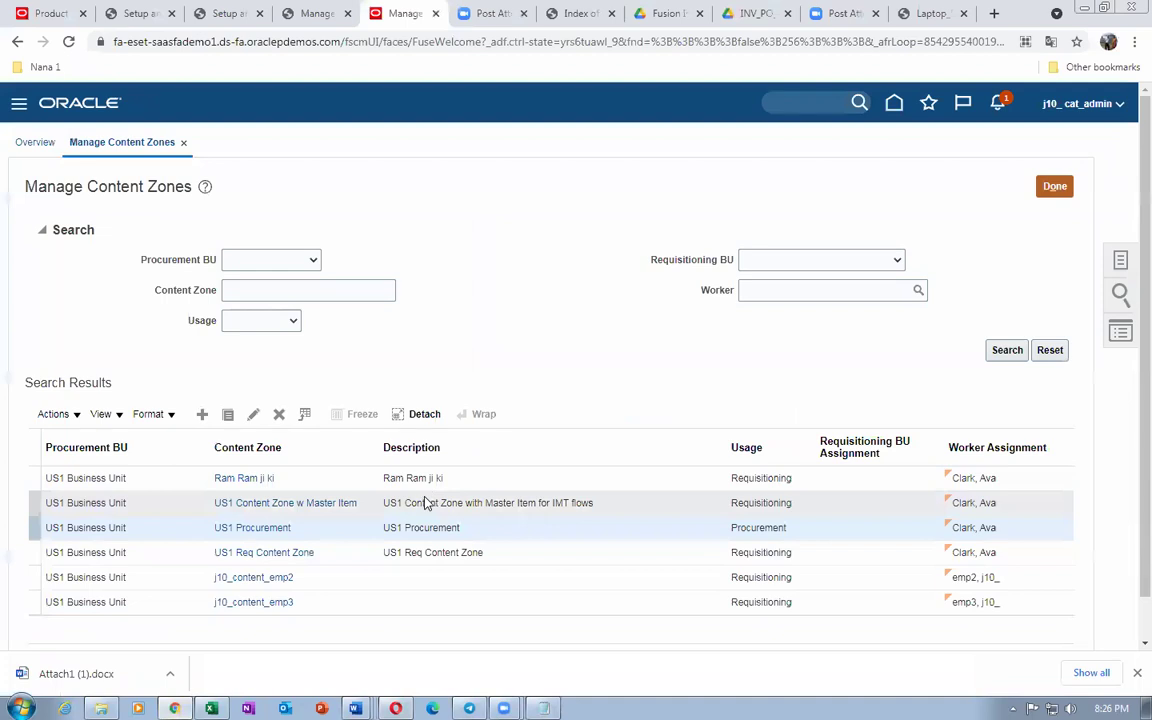
# As catalog administrator, open the catalog category hierarchy and clear Featured Category for Amazon, Office Technology, Services and Telecommunications
pyautogui.click(1055, 186)
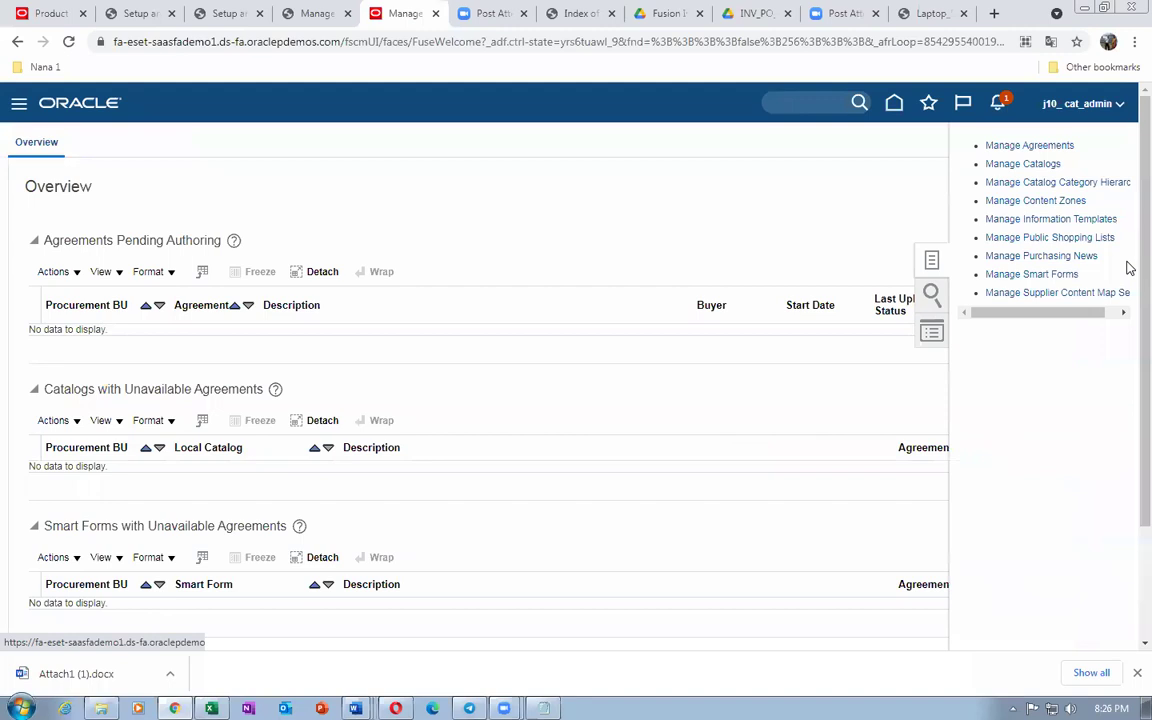
pyautogui.click(1067, 183)
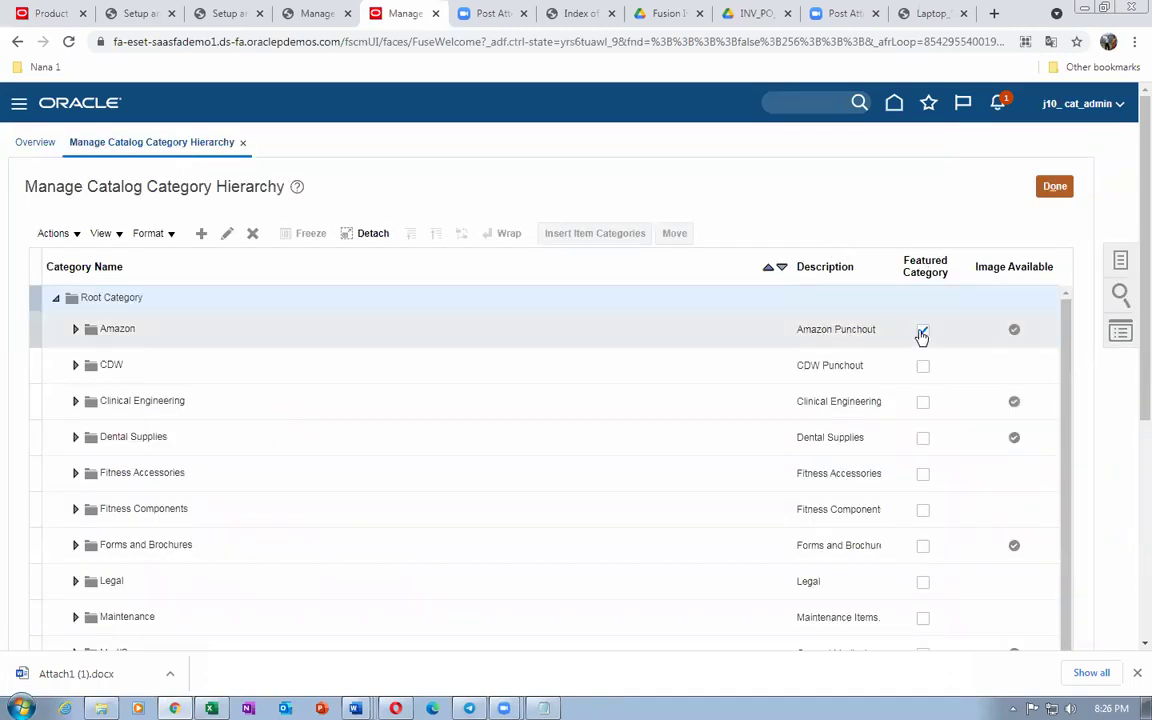
pyautogui.click(922, 335)
pyautogui.scroll(-1, 920, 402)
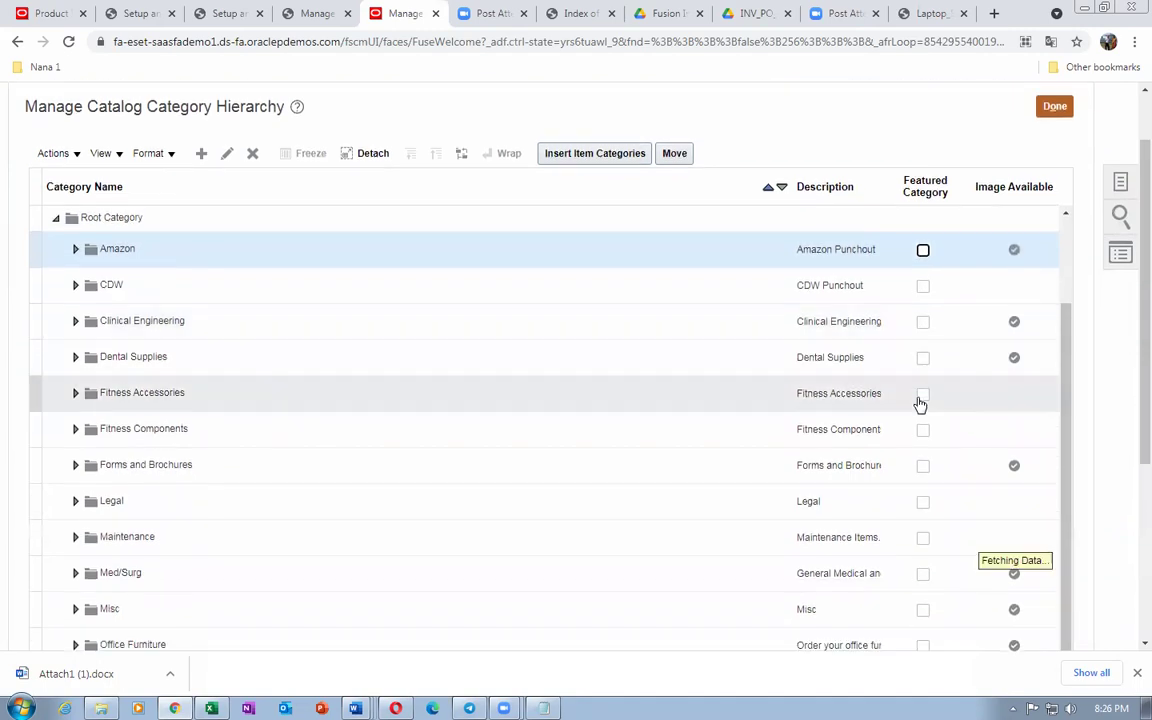
pyautogui.scroll(-4, 920, 403)
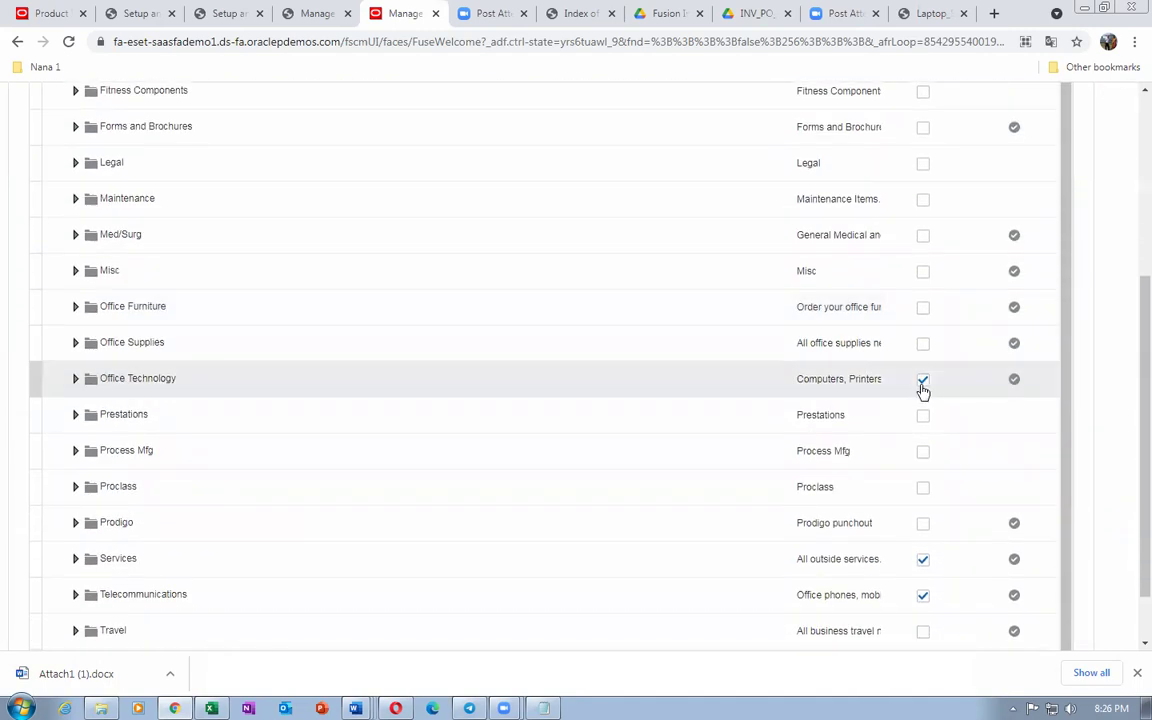
pyautogui.click(922, 385)
pyautogui.scroll(-1, 957, 416)
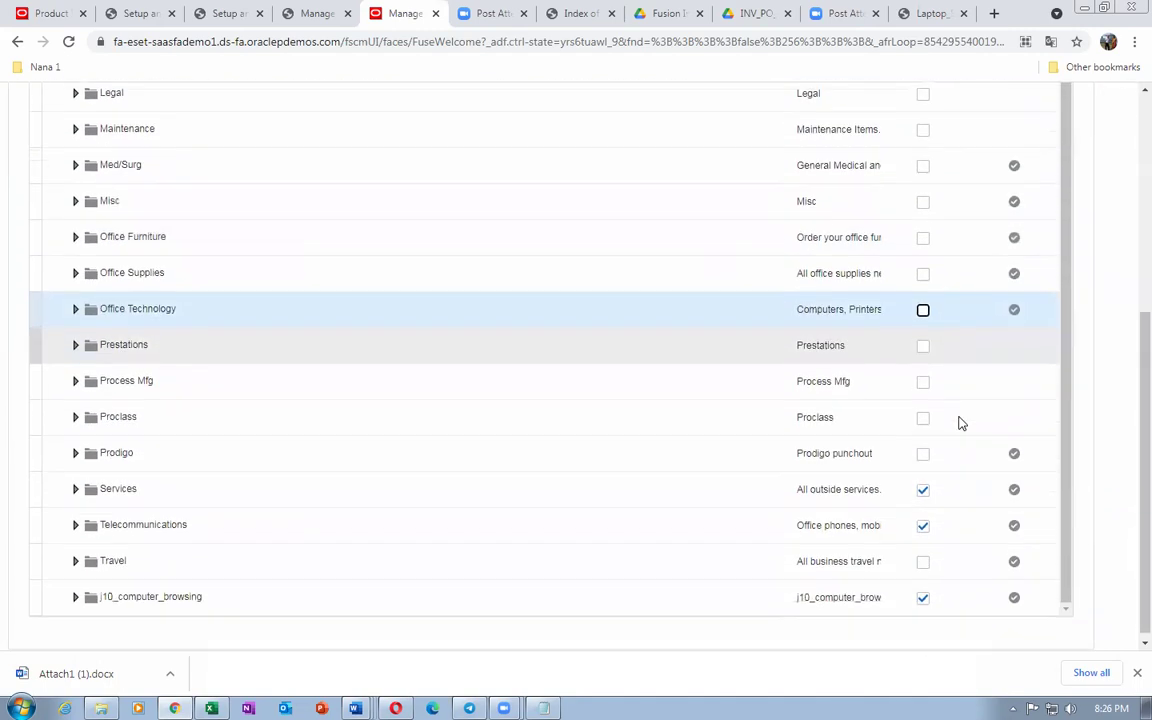
pyautogui.click(922, 489)
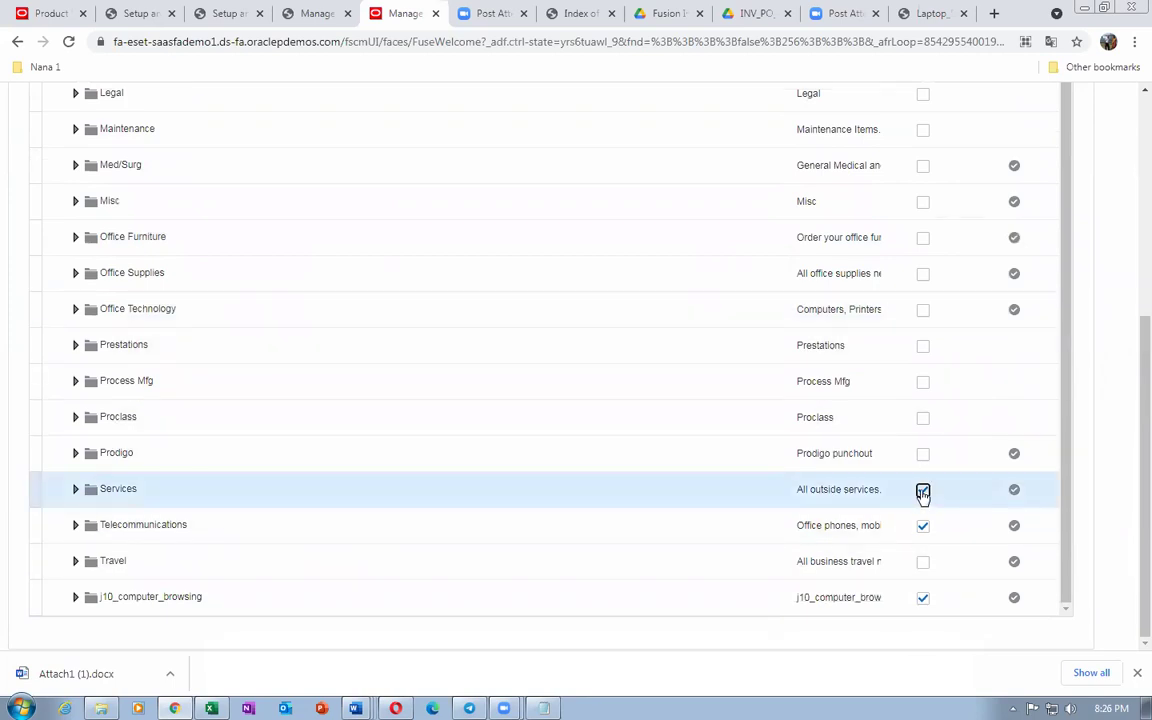
pyautogui.click(922, 525)
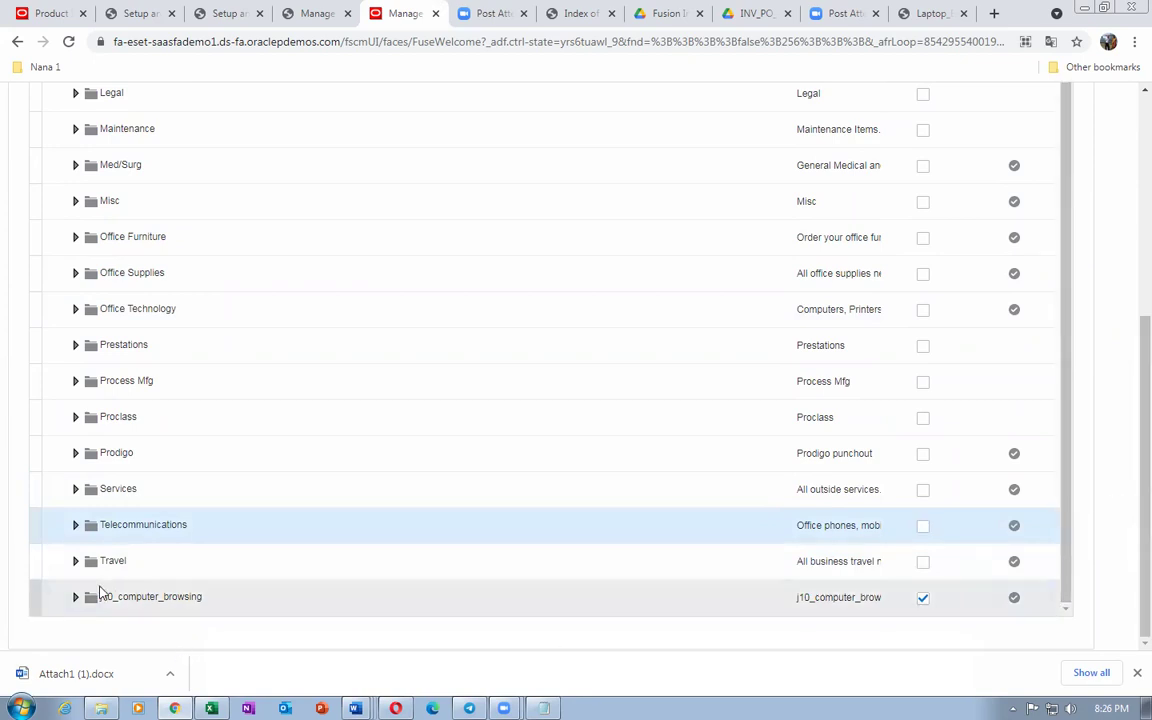
# Expand j10_computer_browsing to check its subcategories' featured settings, and finish managing the category hierarchy
pyautogui.click(76, 598)
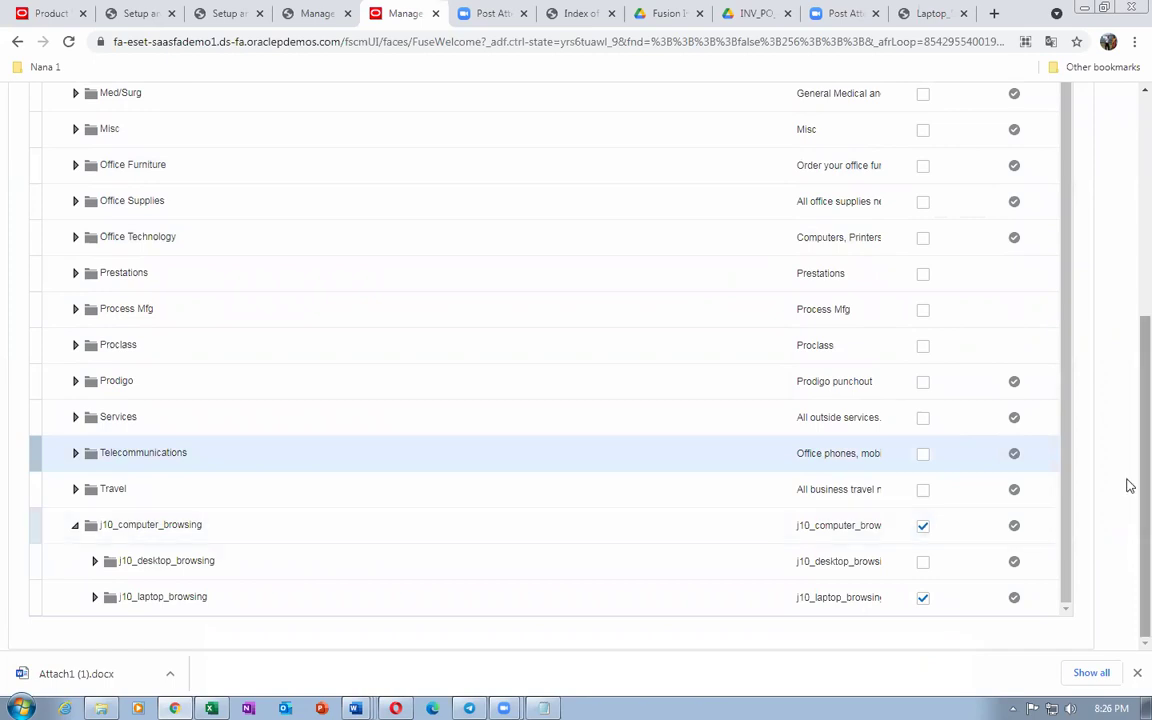
pyautogui.scroll(5, 1126, 400)
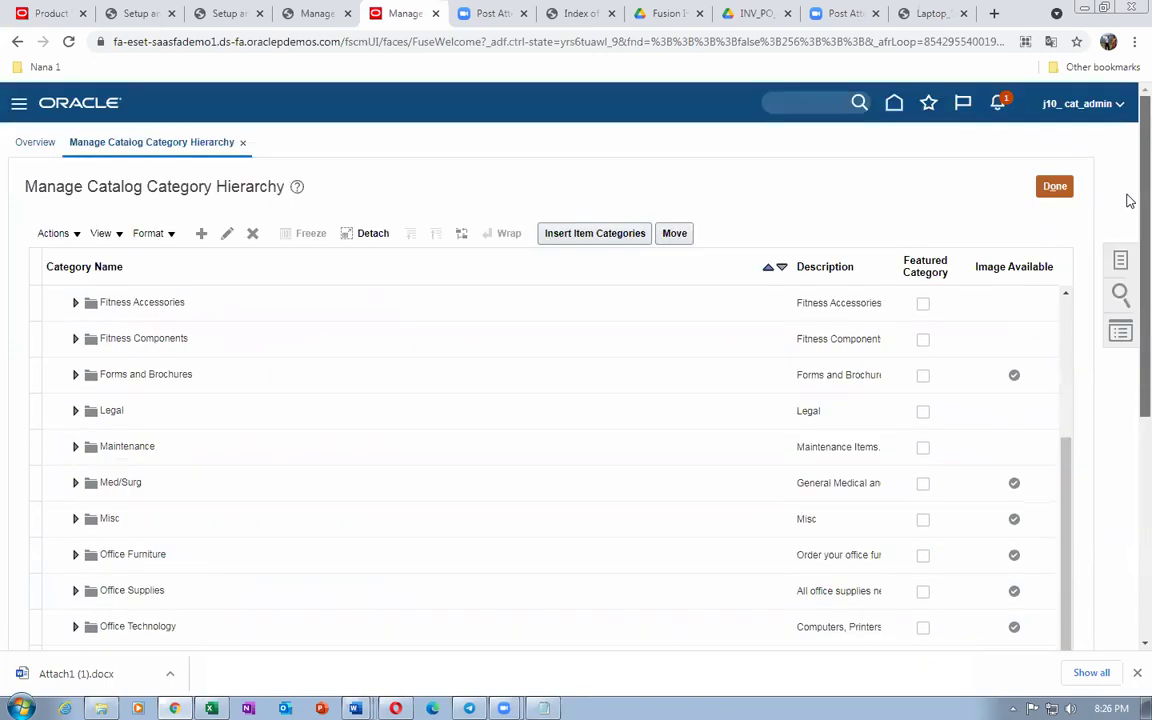
pyautogui.click(1047, 190)
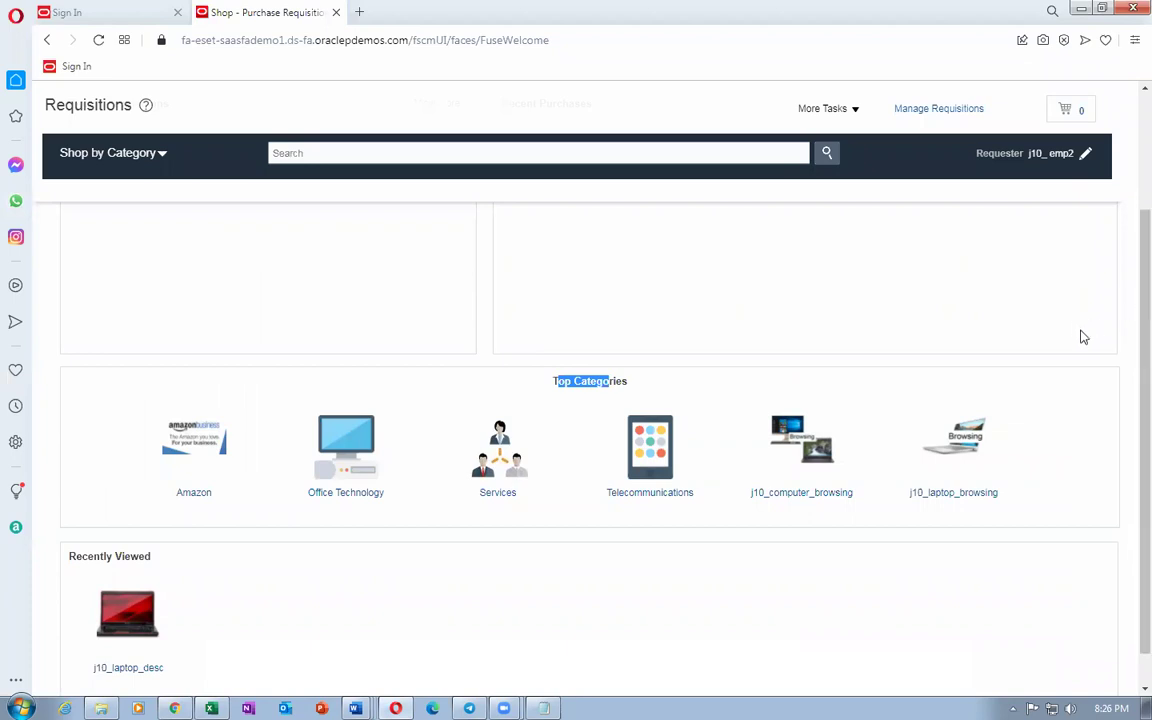
# In the employee session, reopen Purchase Requisitions to check Top Categories, and browse the j10_computer_browsing category
pyautogui.scroll(3, 1130, 341)
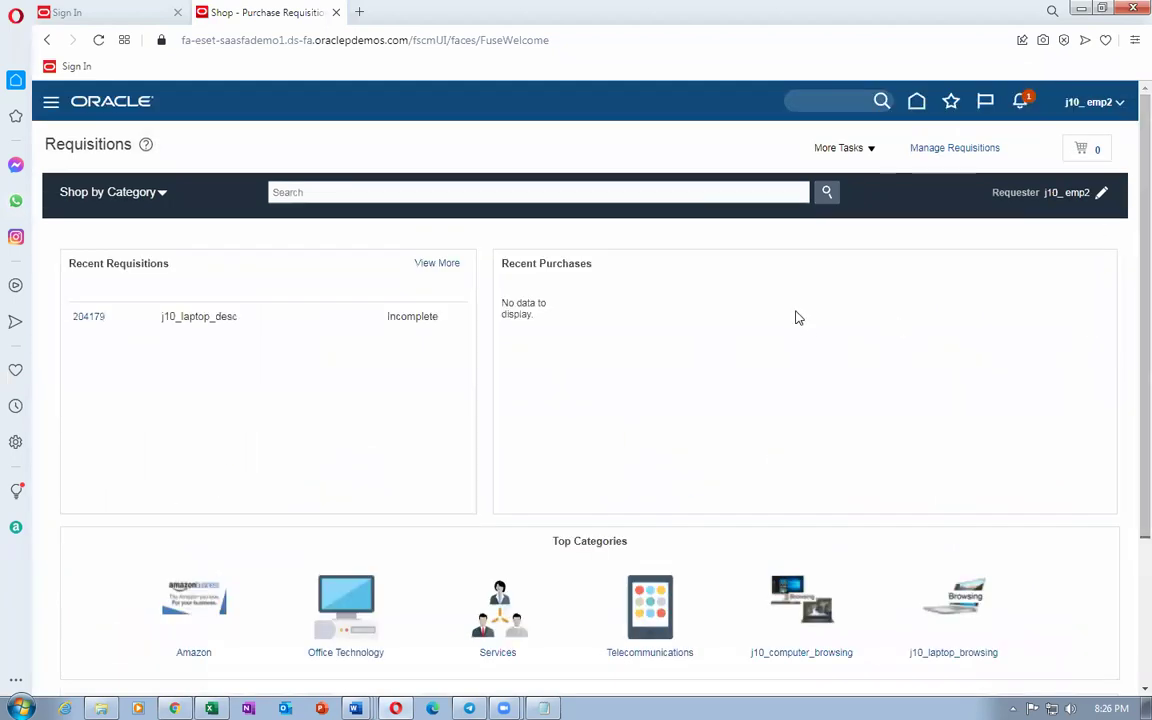
pyautogui.click(916, 101)
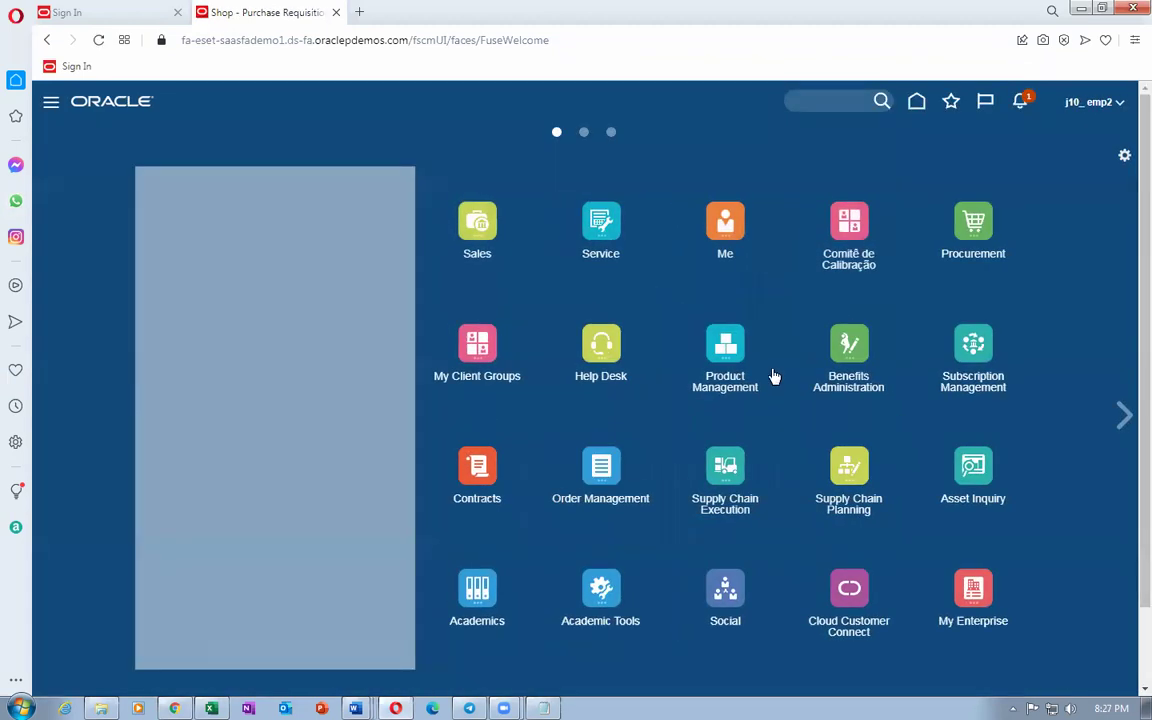
pyautogui.click(972, 236)
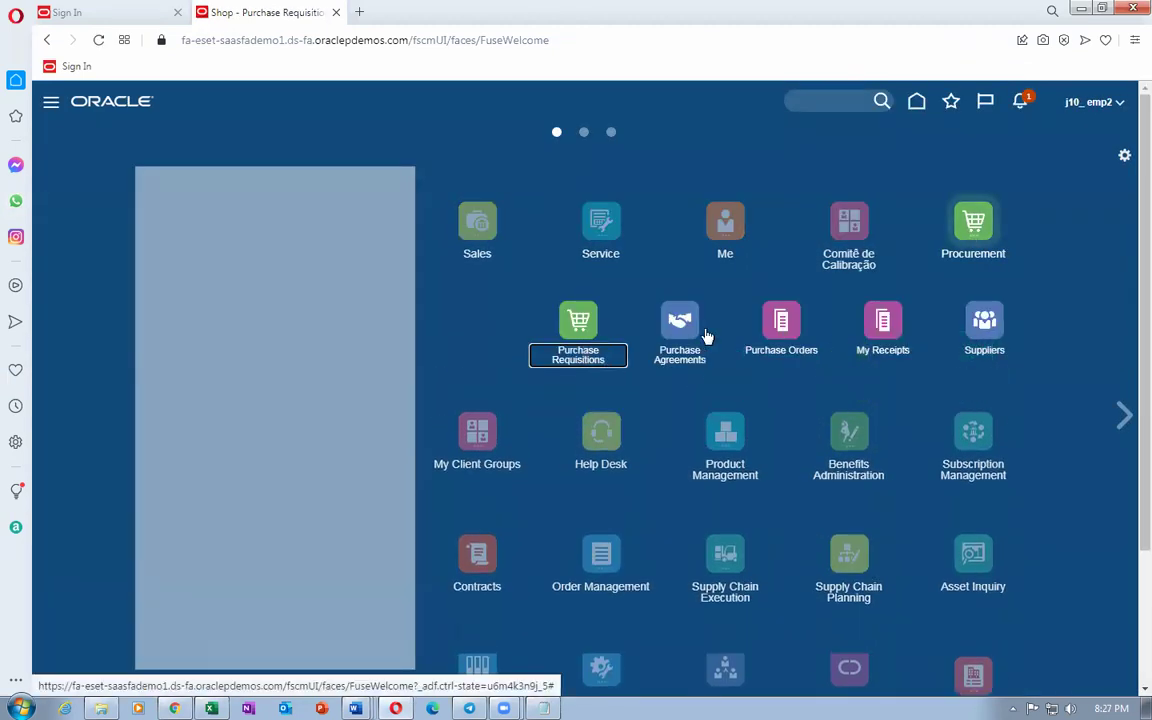
pyautogui.click(573, 322)
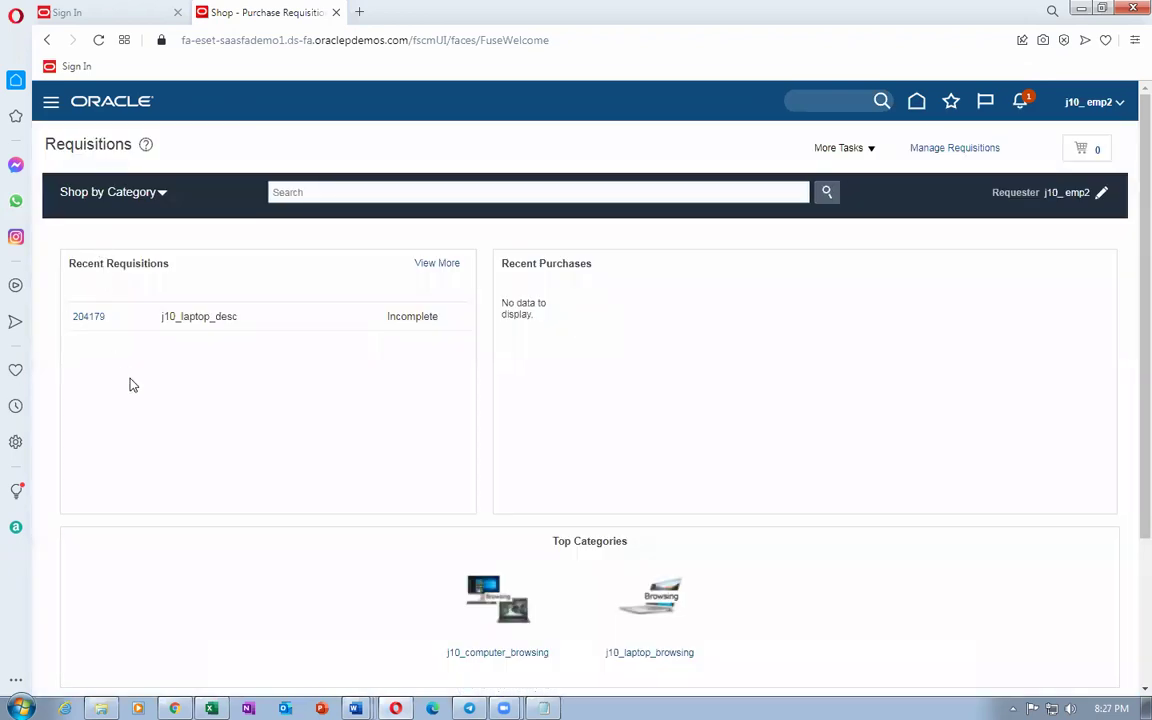
pyautogui.scroll(-3, 129, 383)
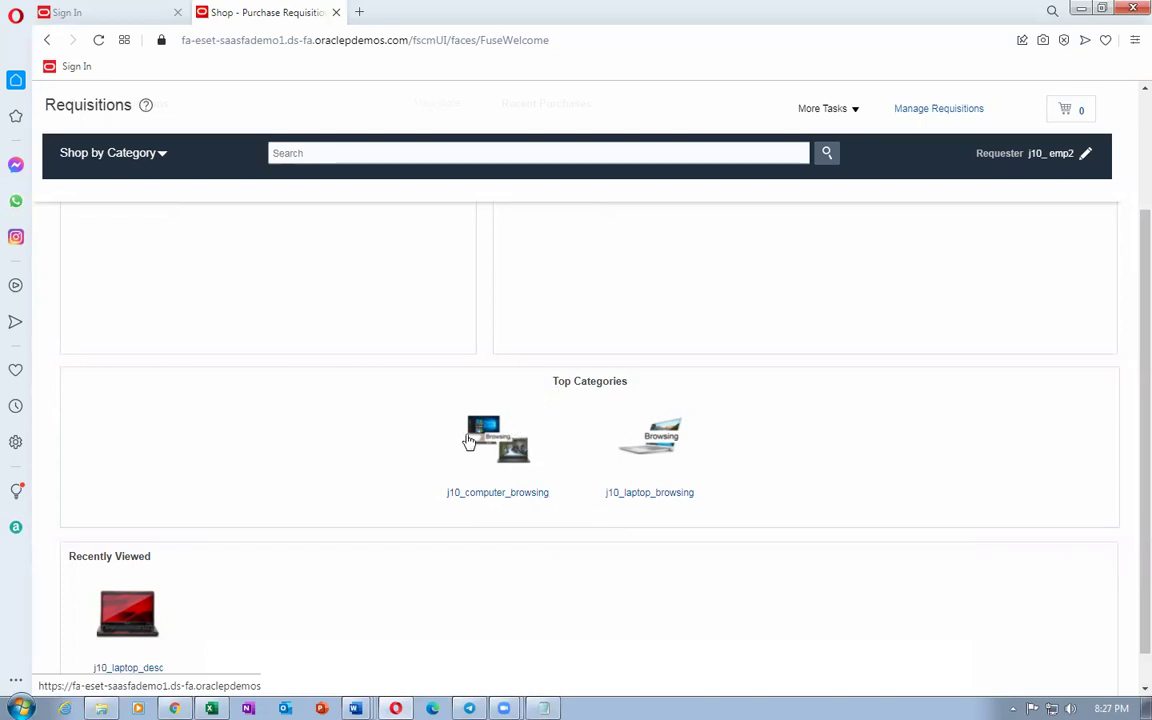
pyautogui.click(508, 495)
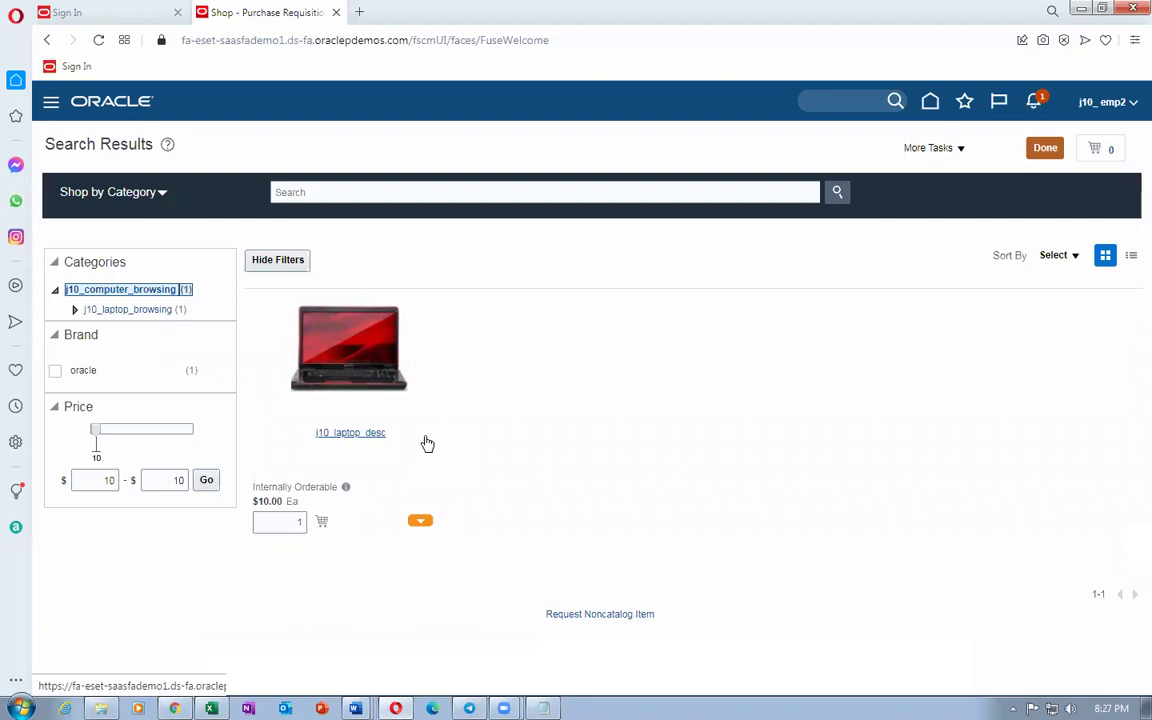
# Return to the Requisitions page, browse j10_computer_browsing again to check its items, and go back to the home page
pyautogui.click(1045, 150)
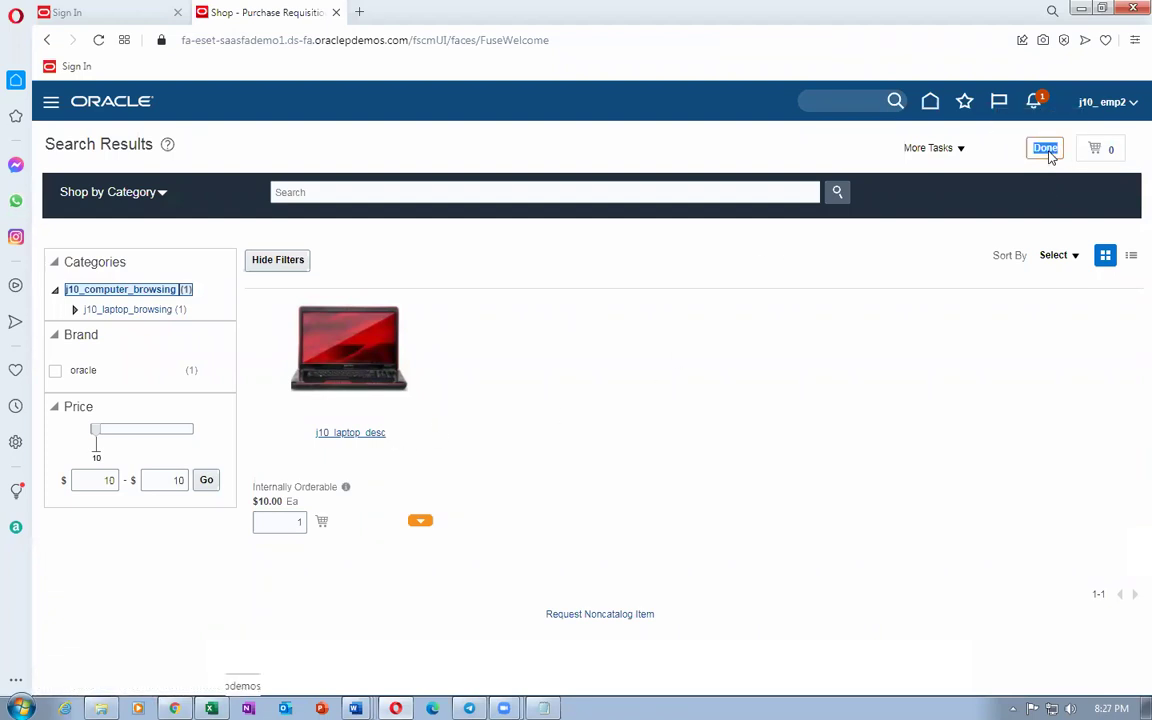
pyautogui.scroll(-1, 672, 428)
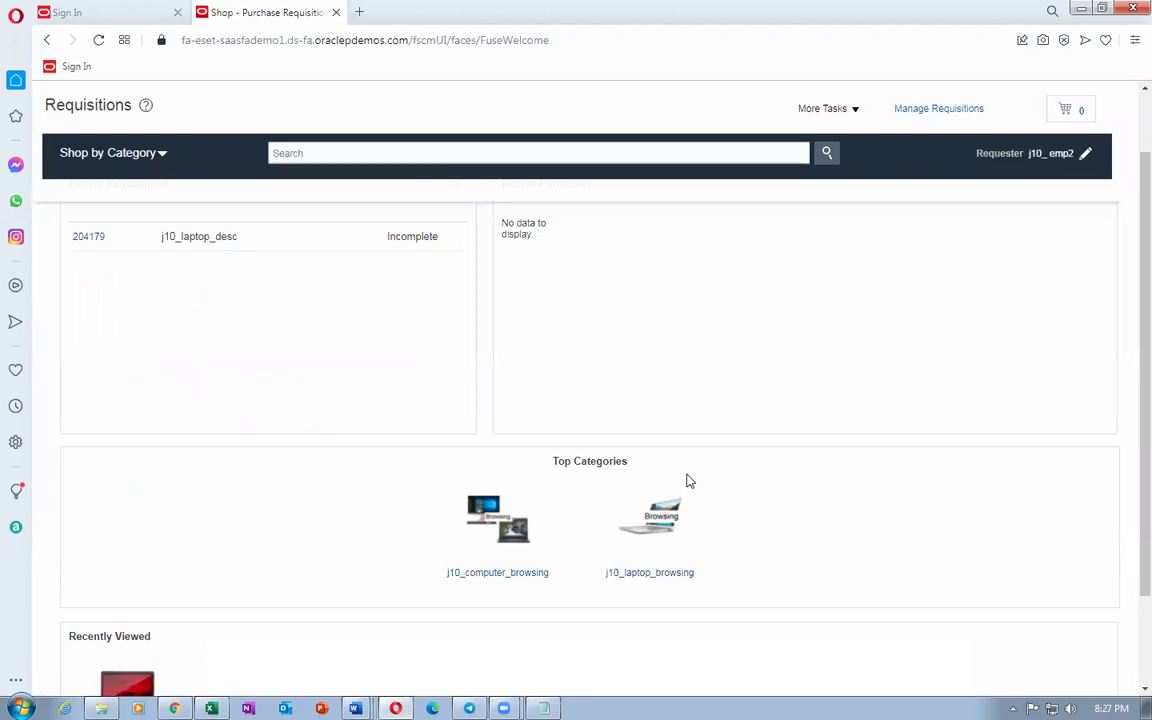
pyautogui.click(488, 573)
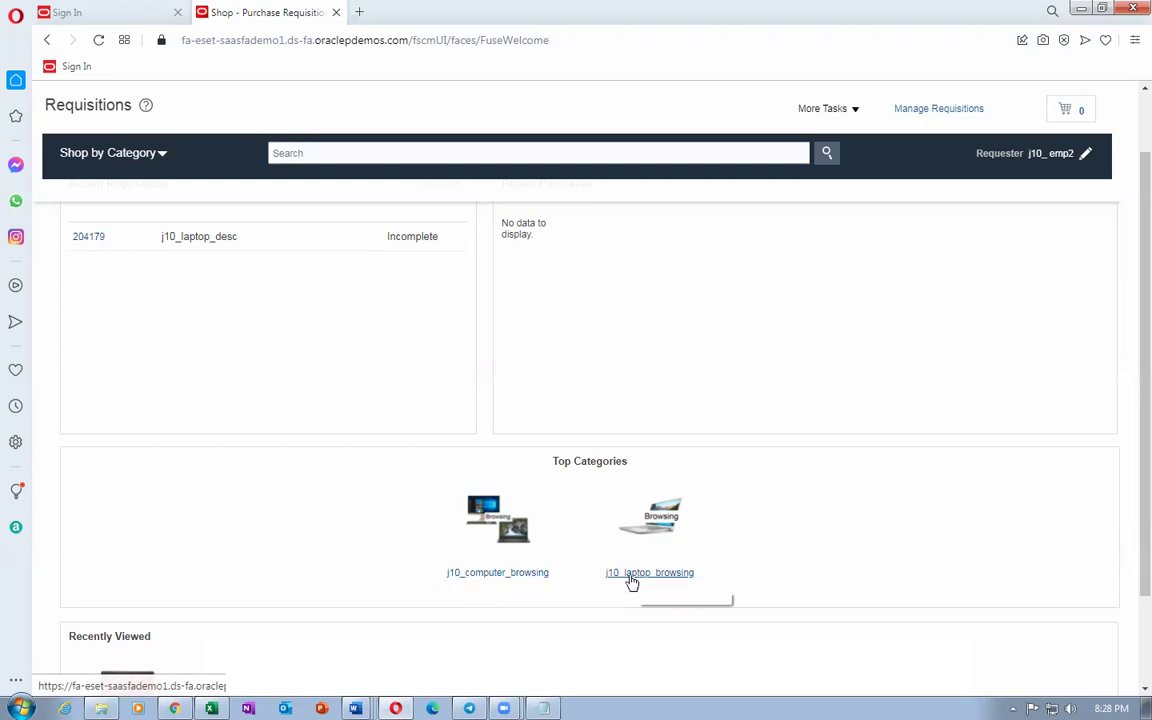
pyautogui.click(502, 579)
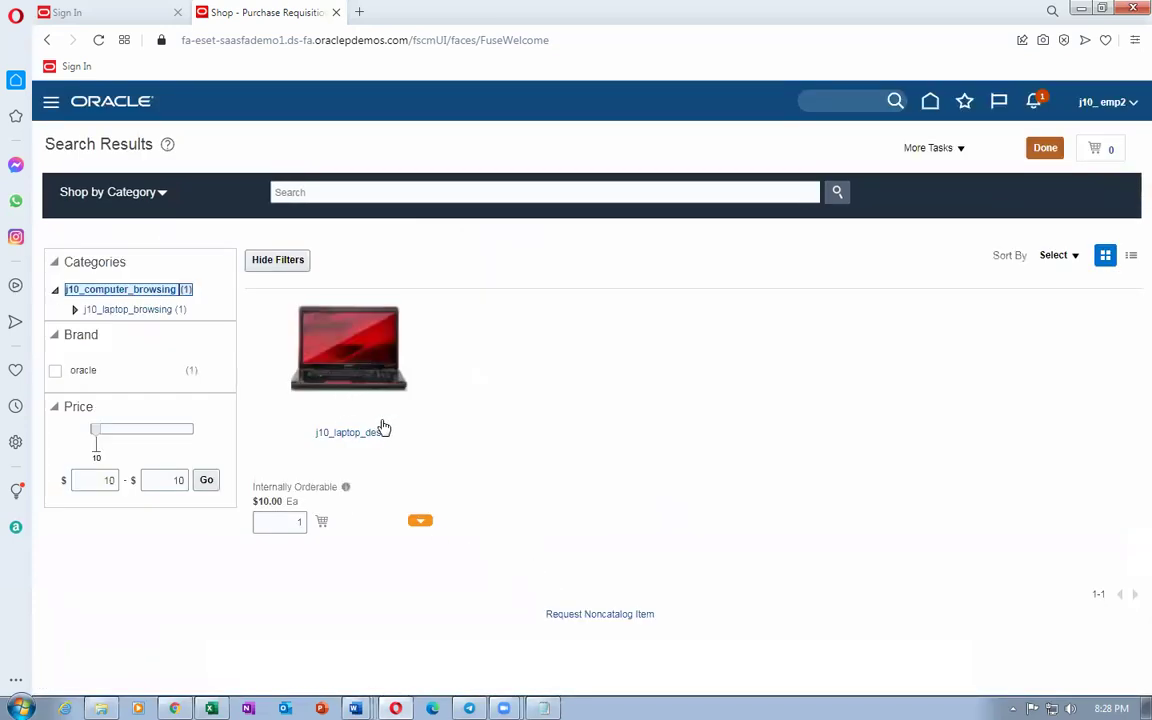
pyautogui.click(1045, 148)
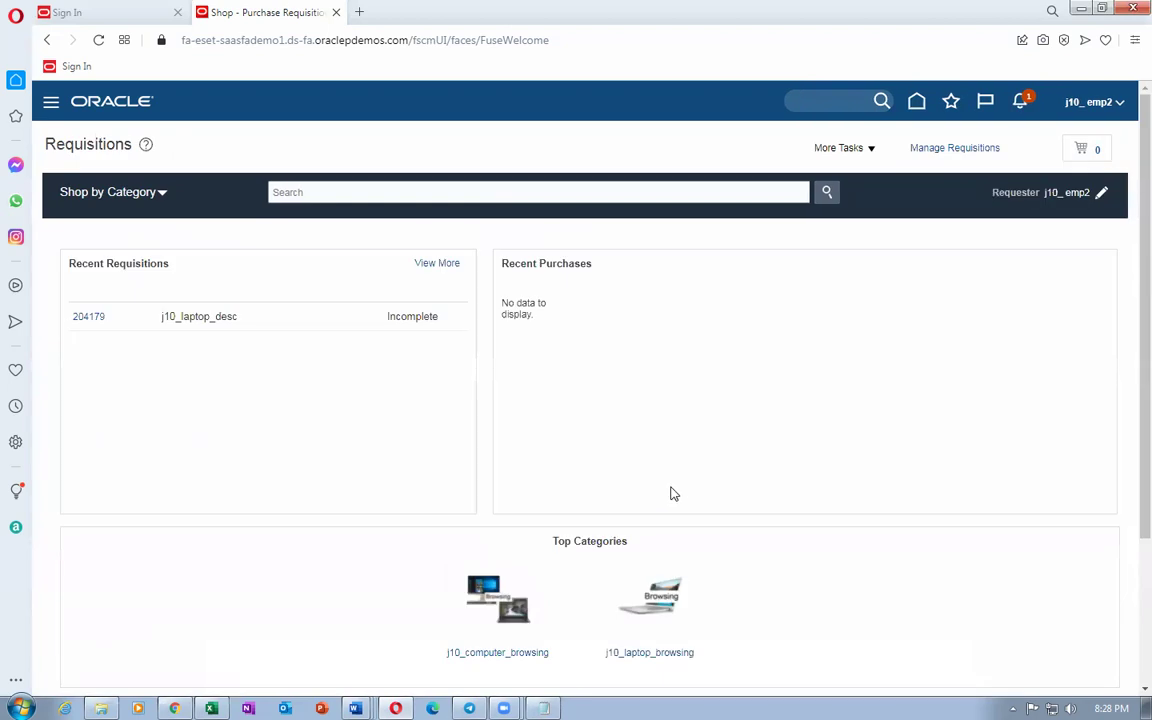
# Check the category tree under Shop by Category, and compare it with the items allowed per position in the Word document
pyautogui.scroll(-3, 671, 491)
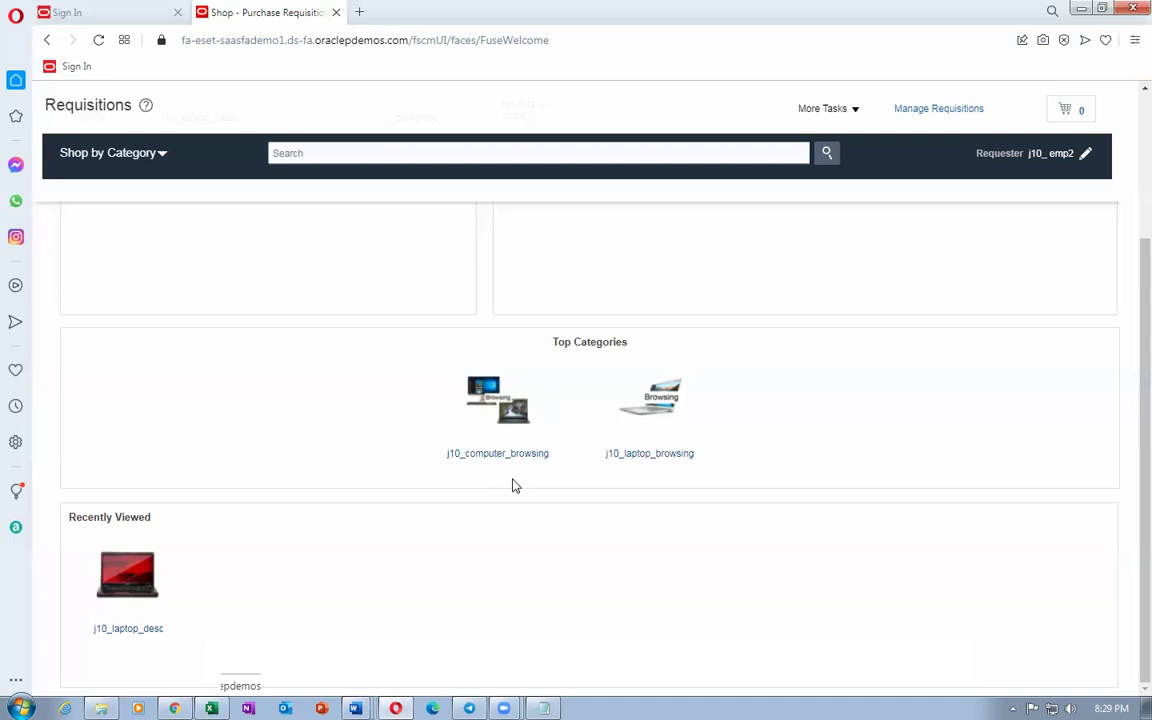
pyautogui.click(120, 156)
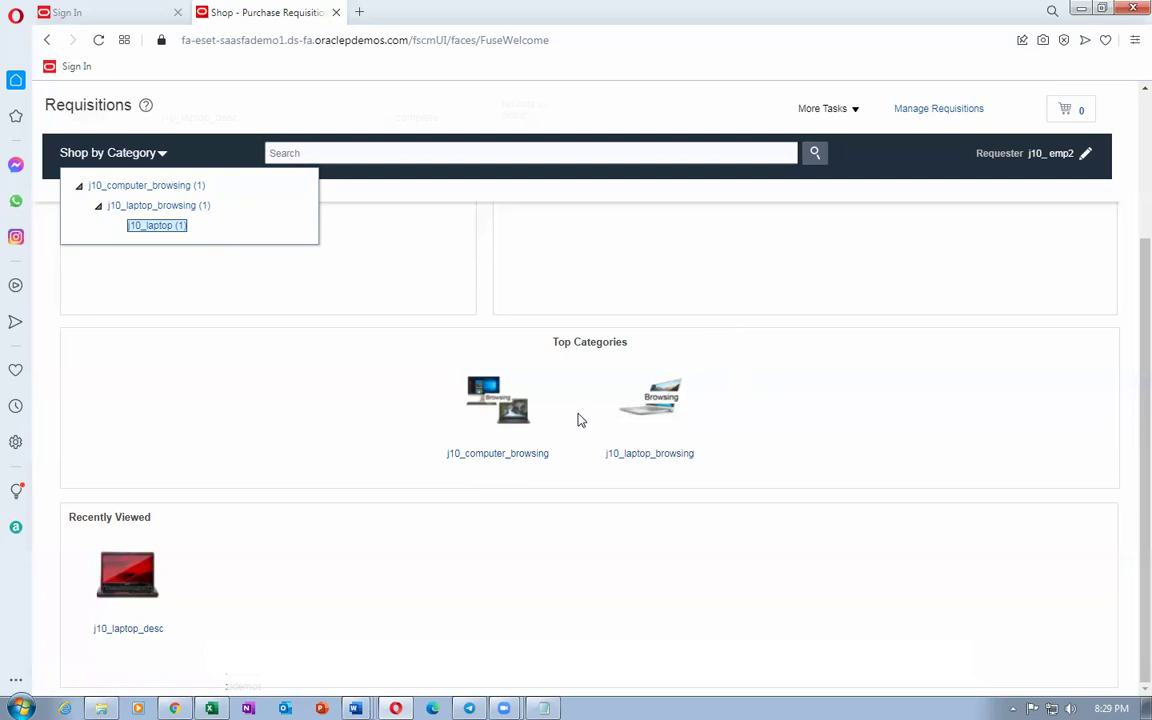
pyautogui.click(783, 394)
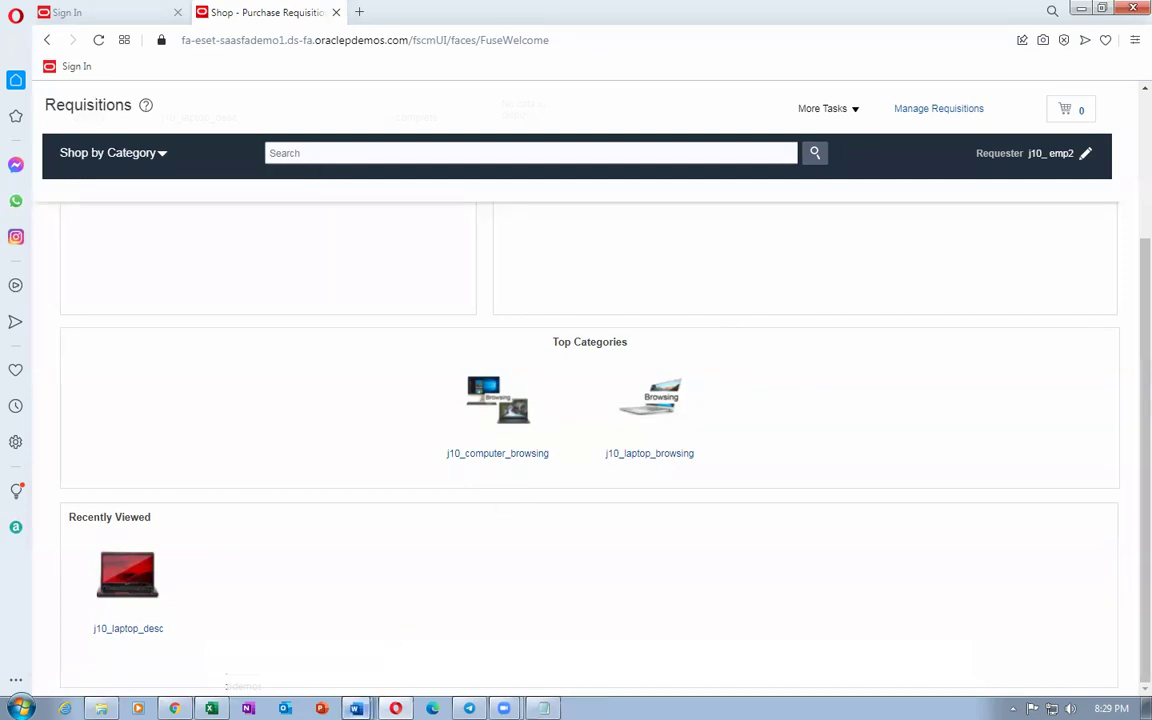
pyautogui.moveTo(334, 661)
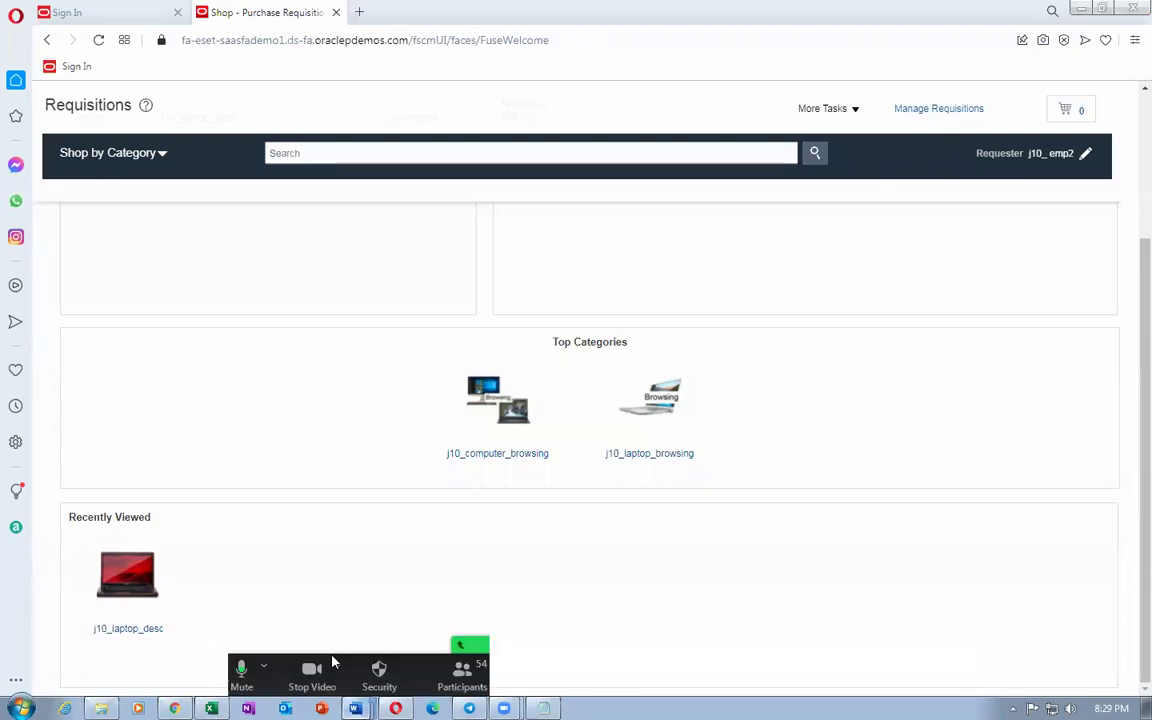
pyautogui.hotkey('alt', 'Tab')
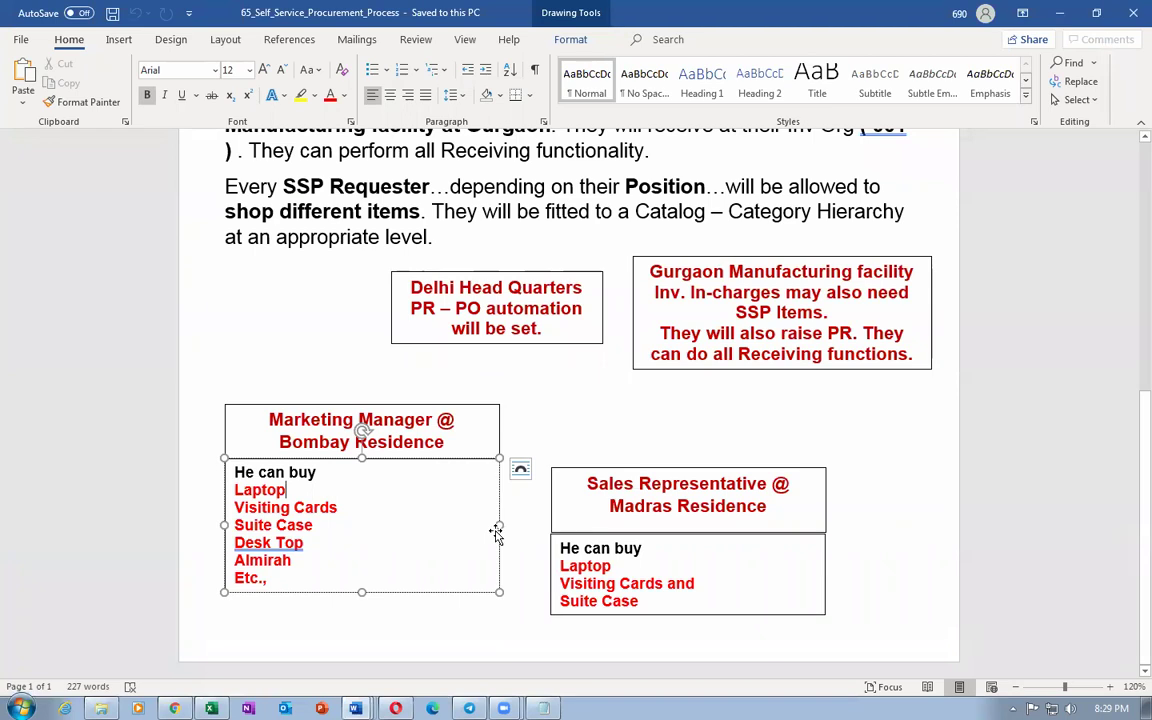
pyautogui.click(175, 708)
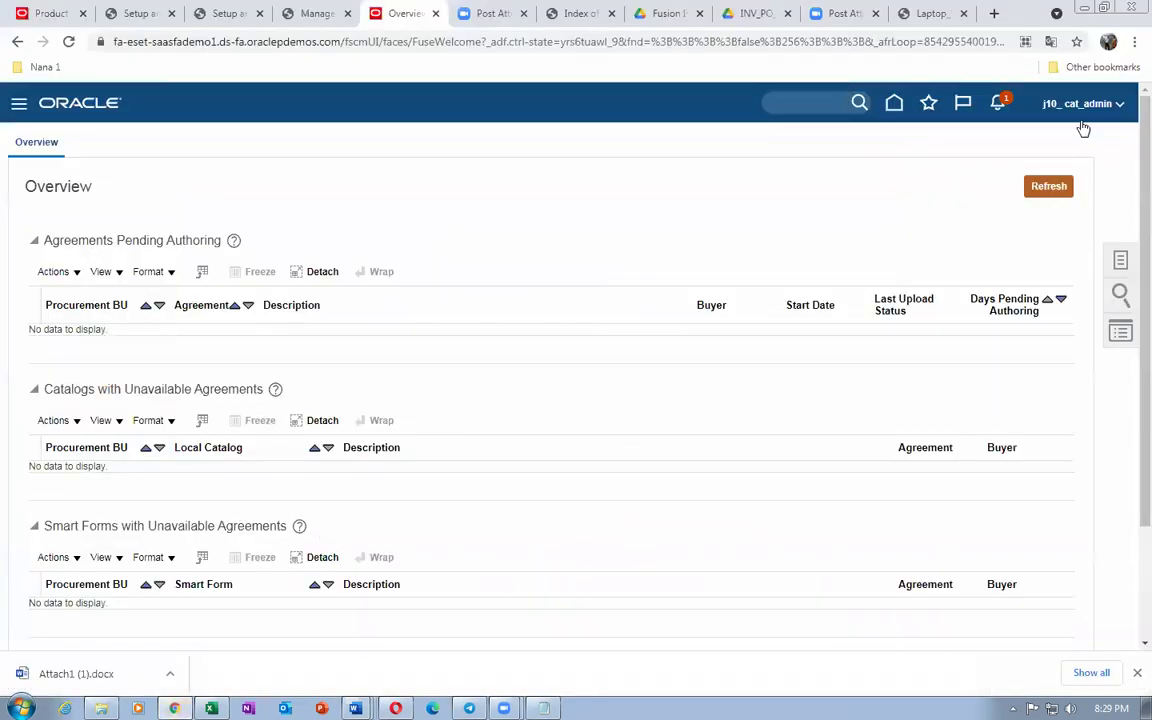
pyautogui.click(1087, 105)
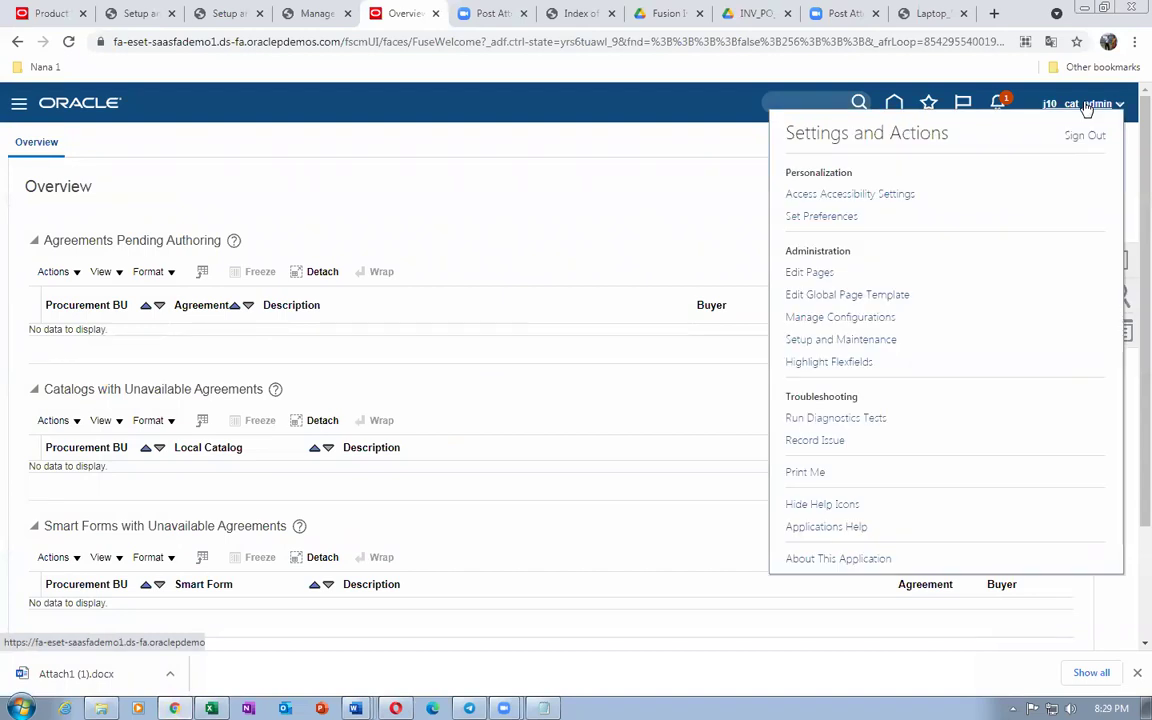
pyautogui.click(567, 176)
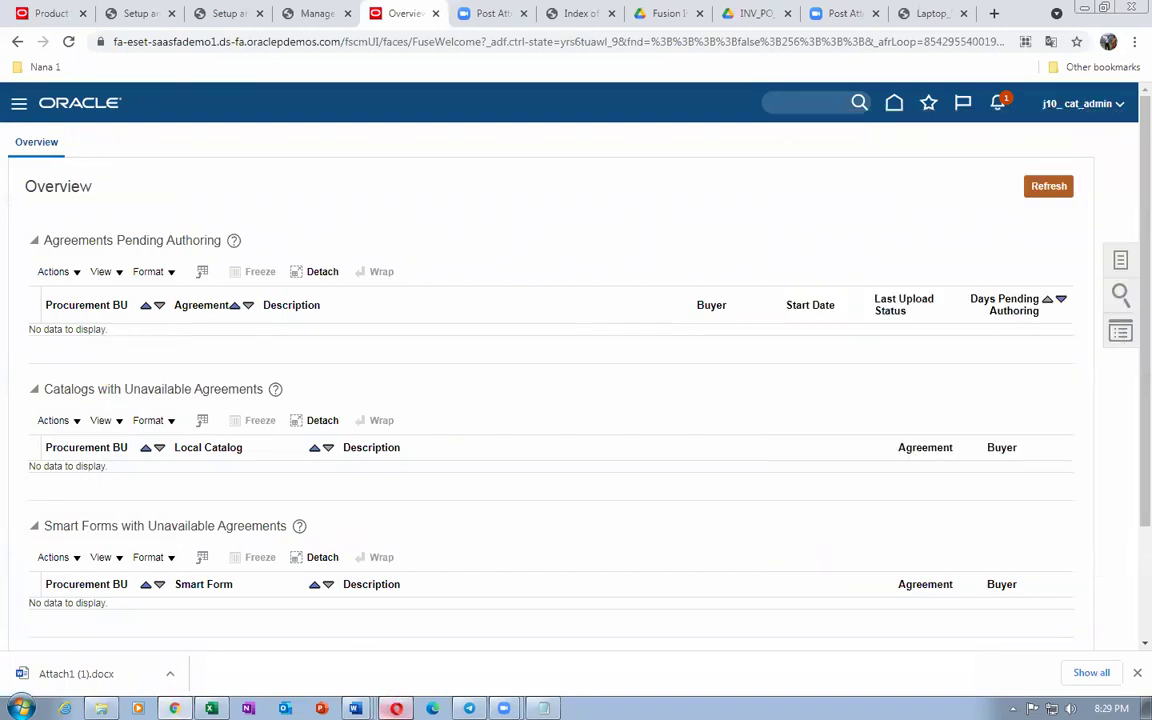
pyautogui.hotkey('alt', 'Tab')
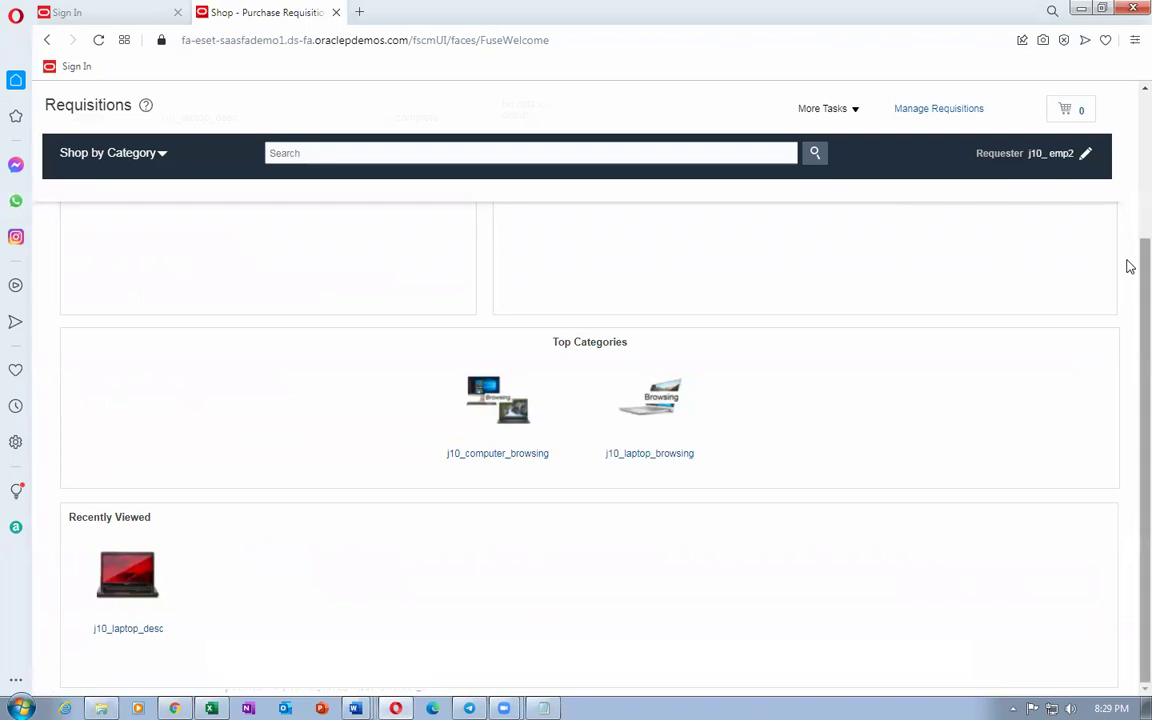
# Sign j10_emp2 out of Oracle Applications Cloud and confirm the single sign-off
pyautogui.scroll(3, 1130, 267)
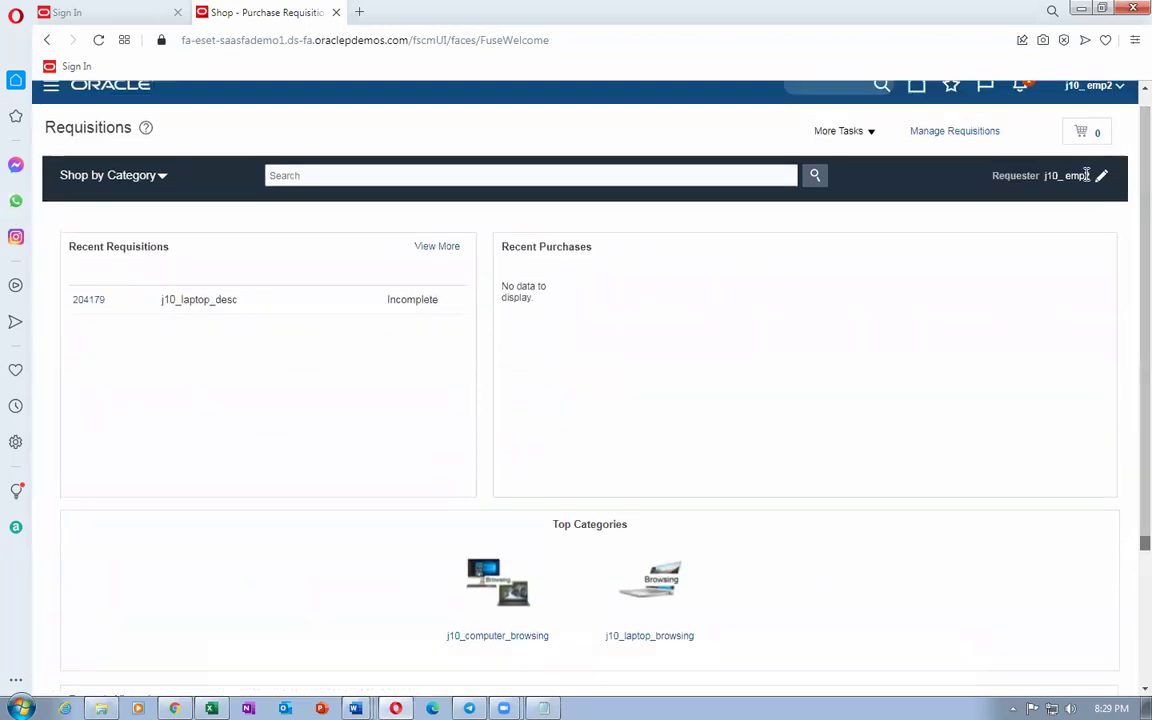
pyautogui.scroll(1, 1127, 170)
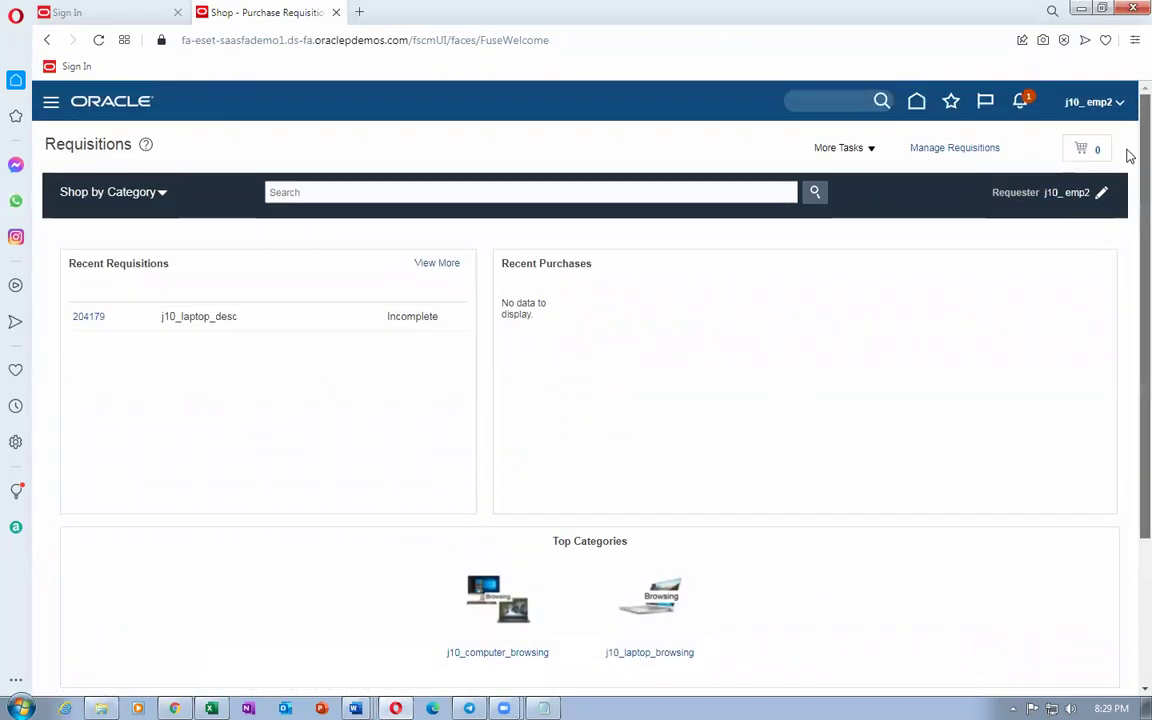
pyautogui.click(1087, 104)
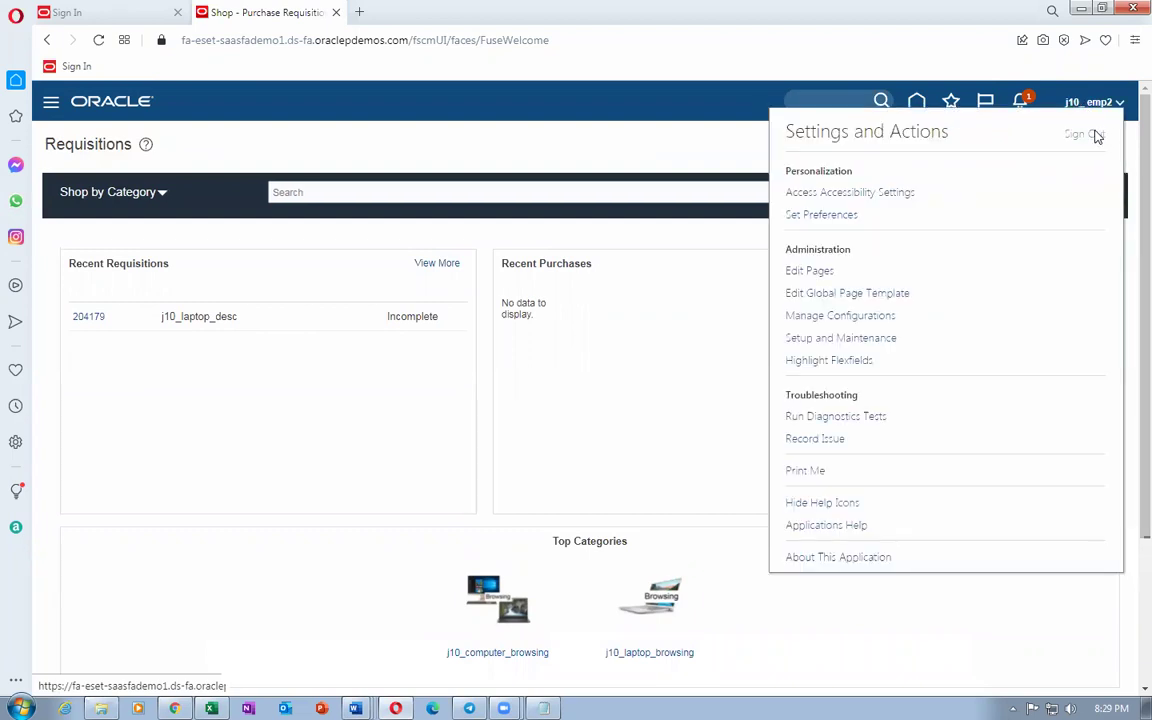
pyautogui.click(1090, 134)
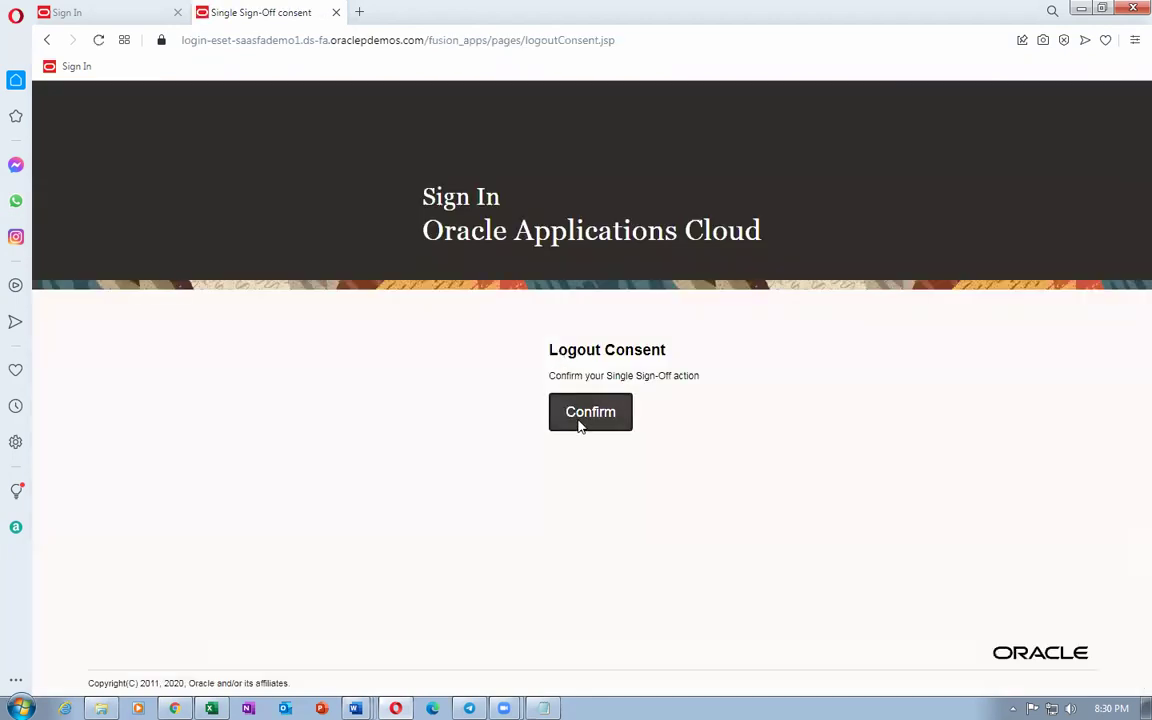
pyautogui.click(580, 422)
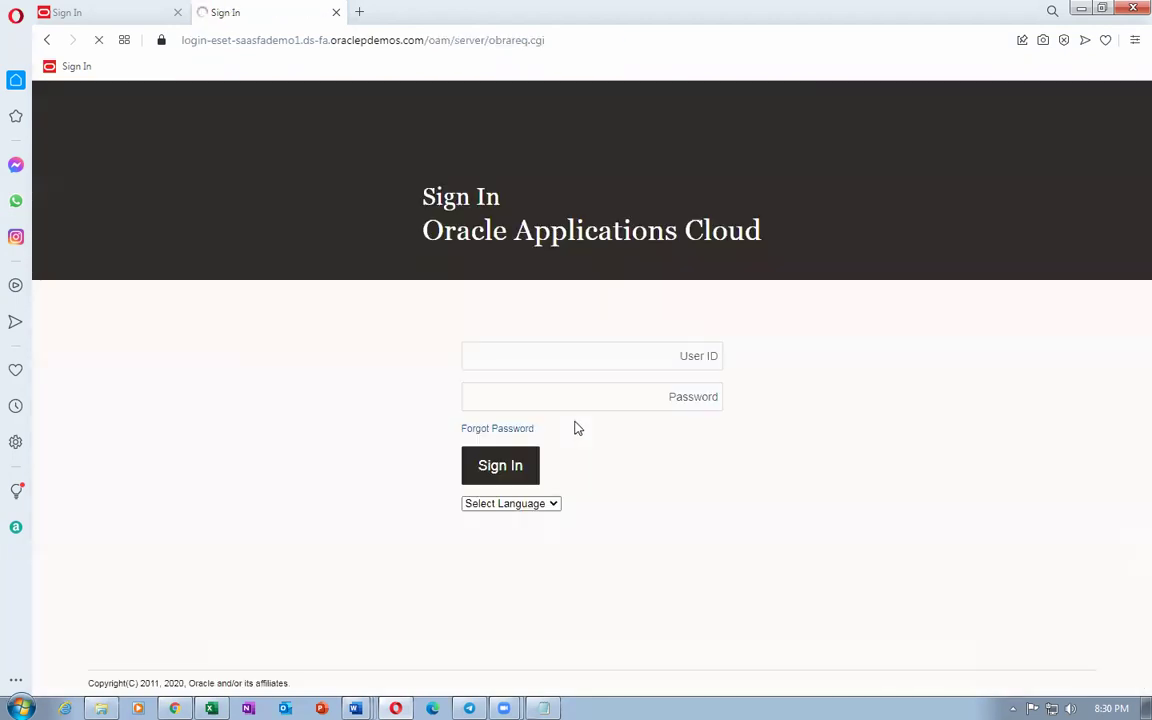
# Sign in with the user ID j10_emp3 and enter the account password
pyautogui.click(588, 354)
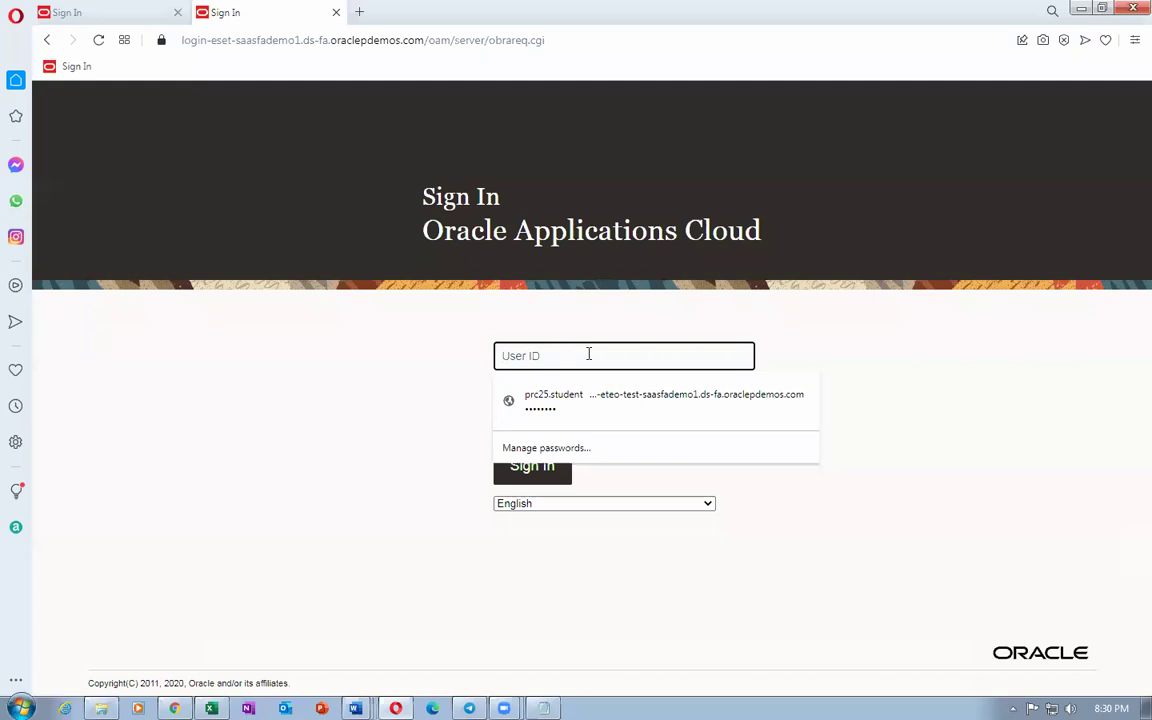
pyautogui.write('j10_emp3')
pyautogui.press('Tab')
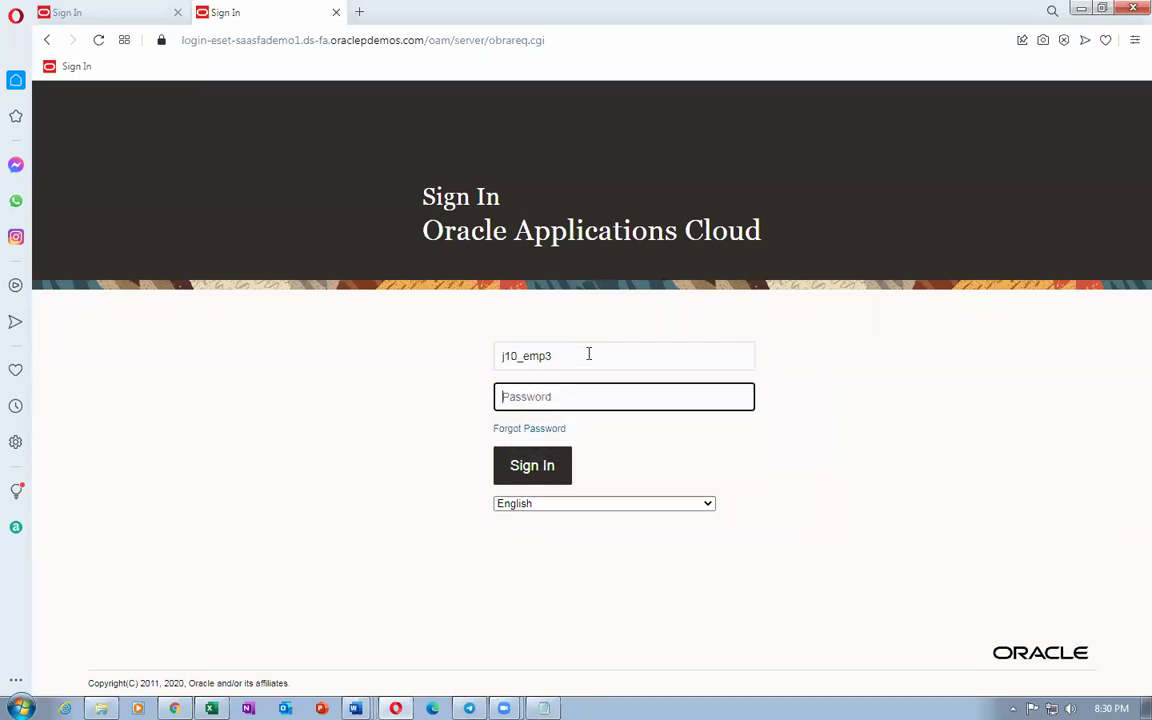
pyautogui.write('**********')
pyautogui.press('Return')
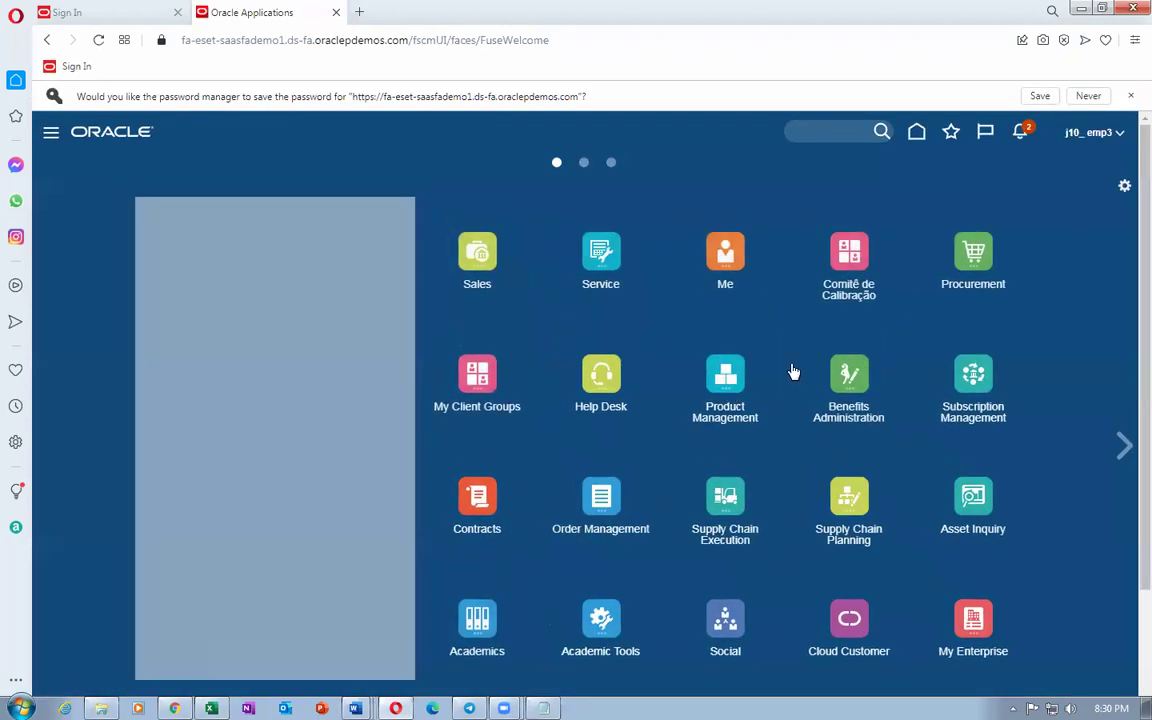
# Open Purchase Requisitions from Procurement and check the Top Categories offered to j10_emp3
pyautogui.click(954, 258)
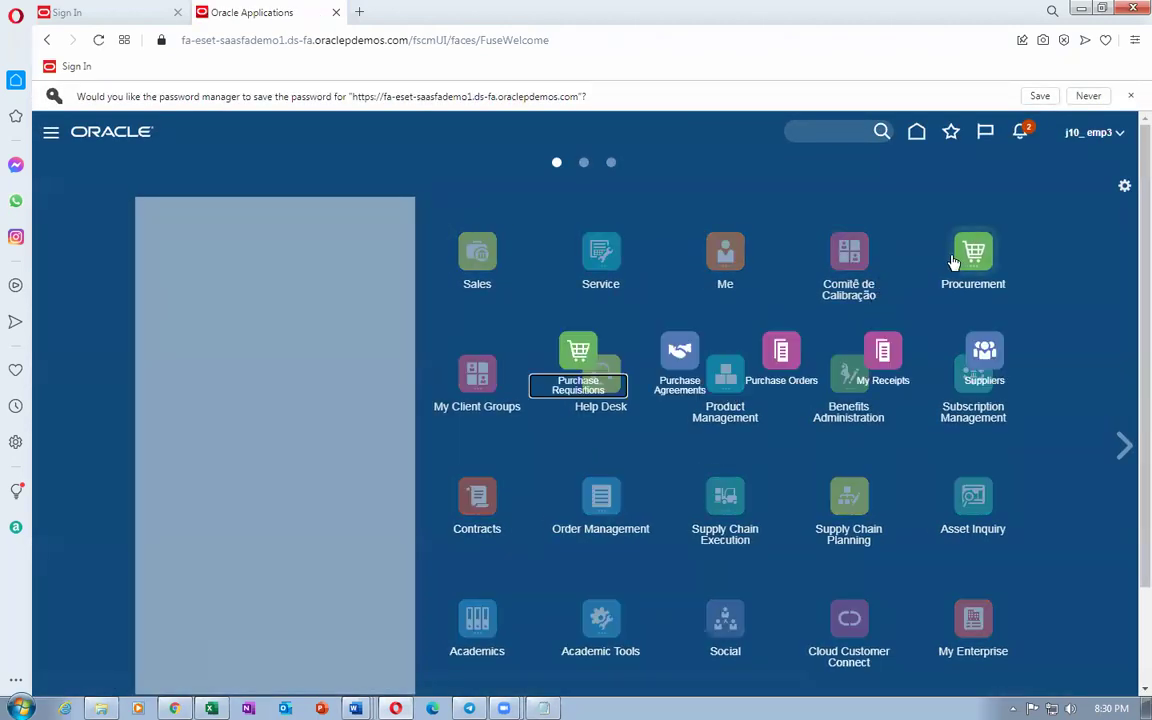
pyautogui.click(590, 365)
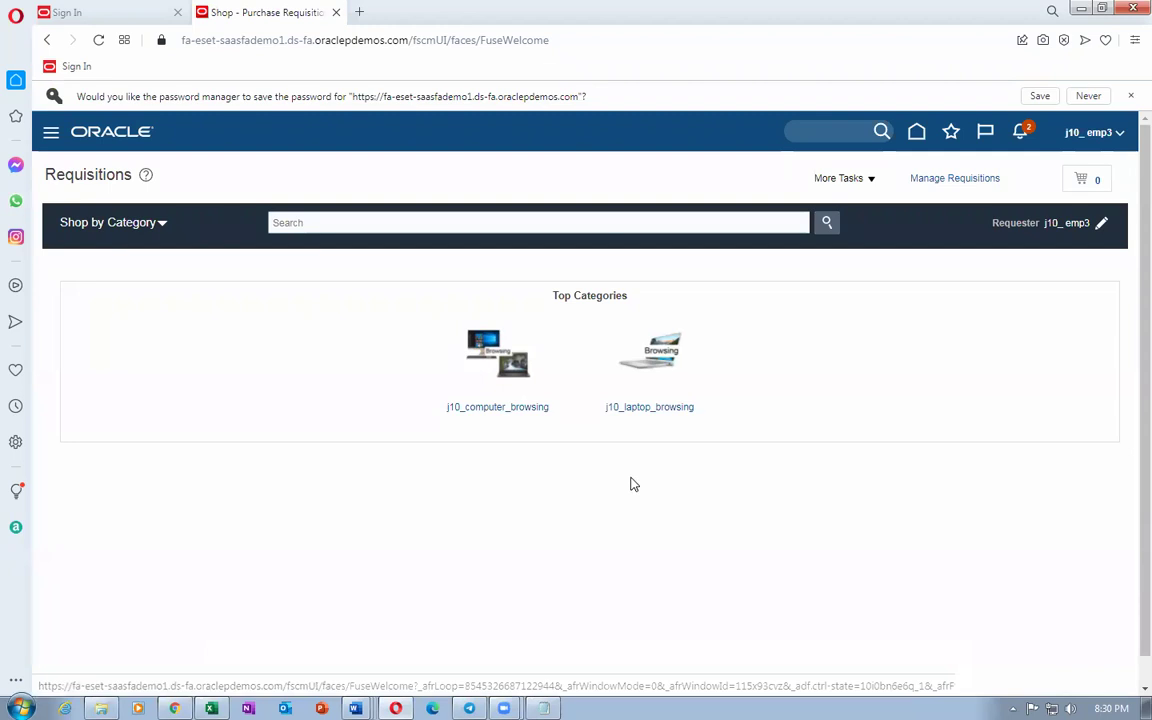
pyautogui.click(515, 412)
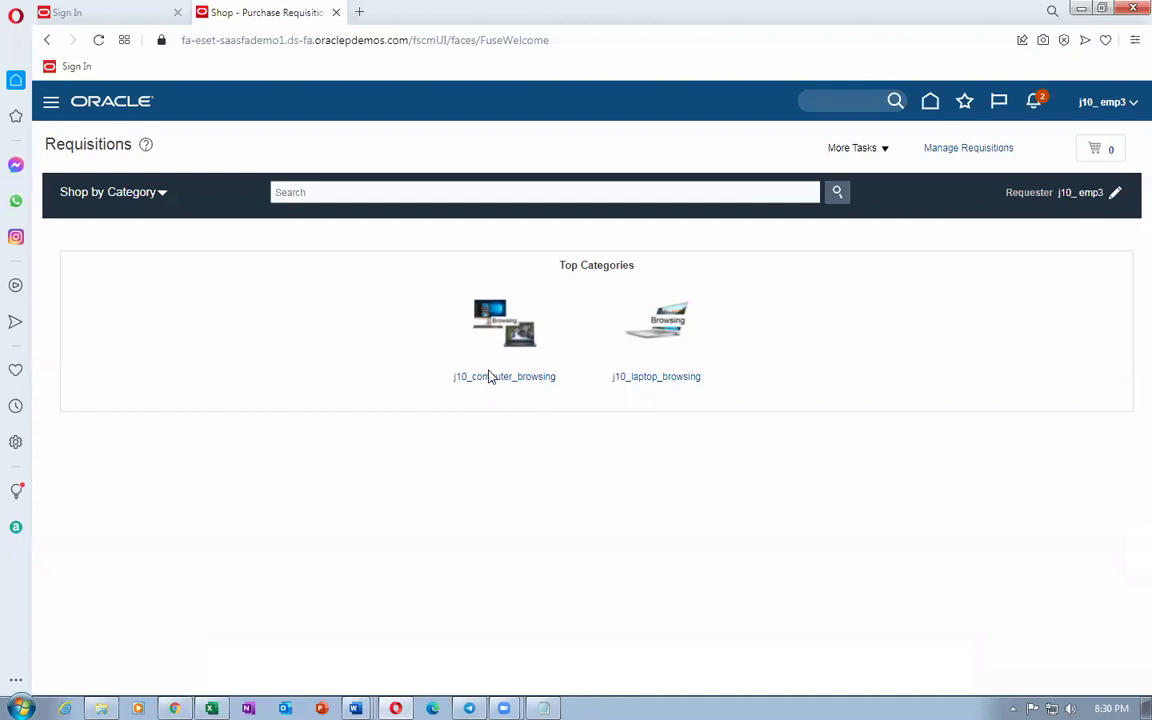
# Expand j10_computer_browsing, j10_desktop_browsing and j10_laptop_browsing under Shop by Category to examine their subcategories
pyautogui.click(104, 193)
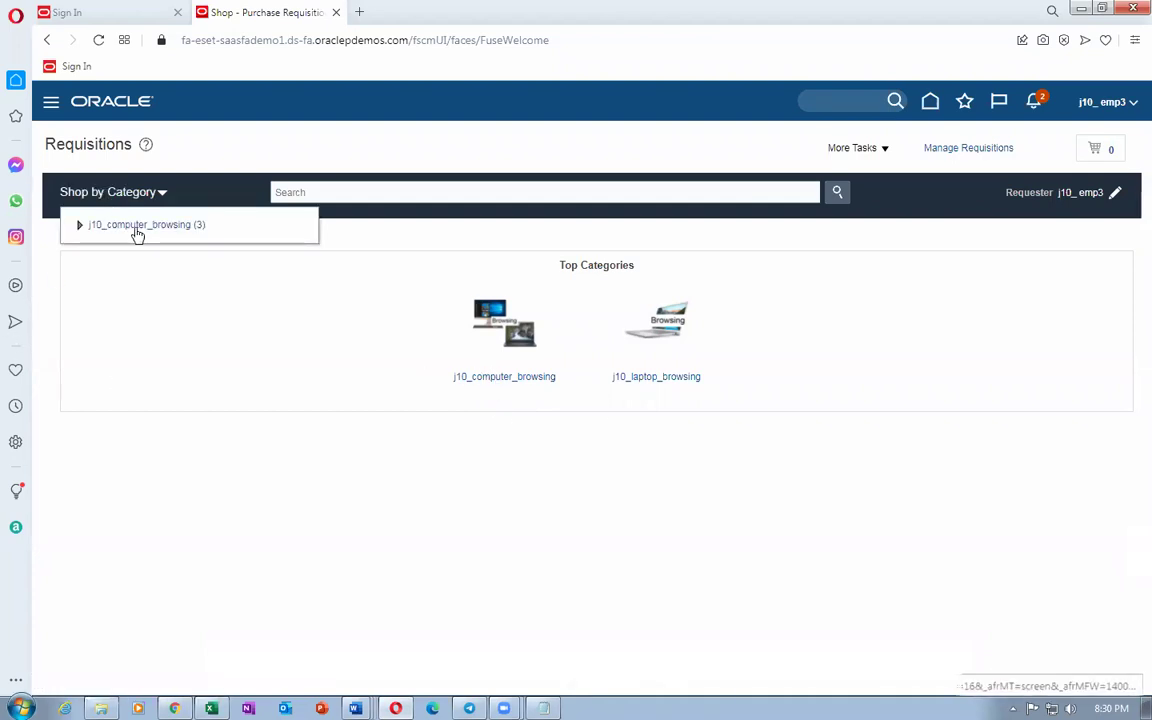
pyautogui.click(77, 227)
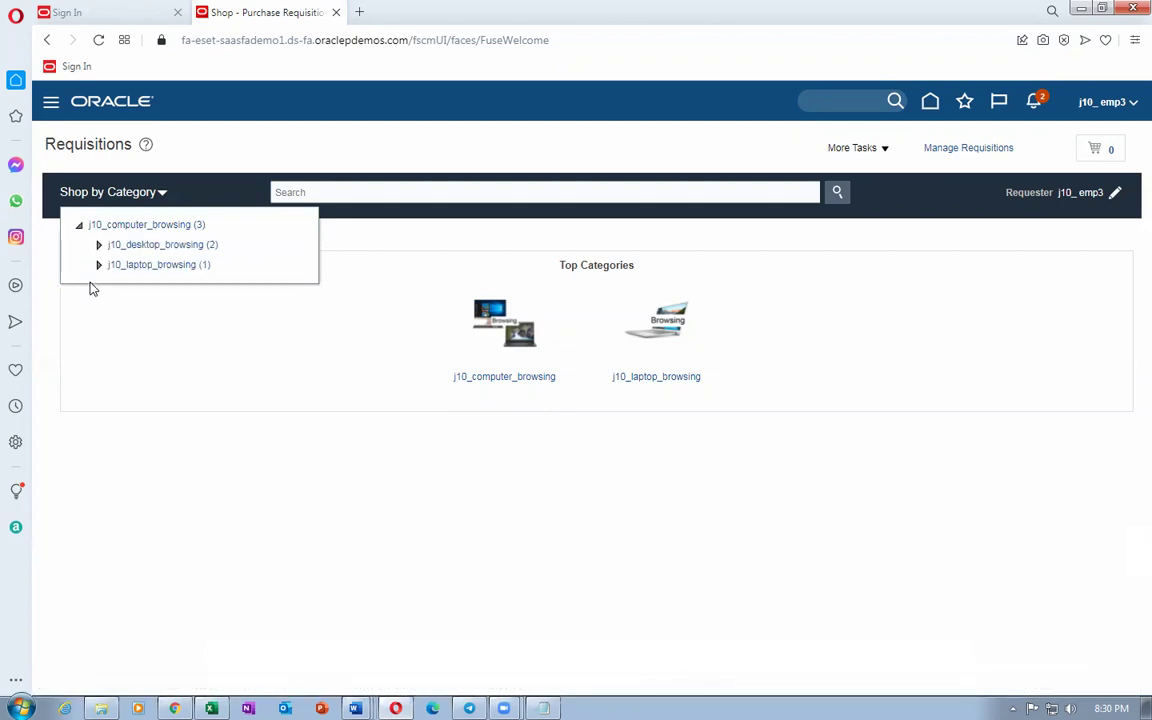
pyautogui.click(98, 244)
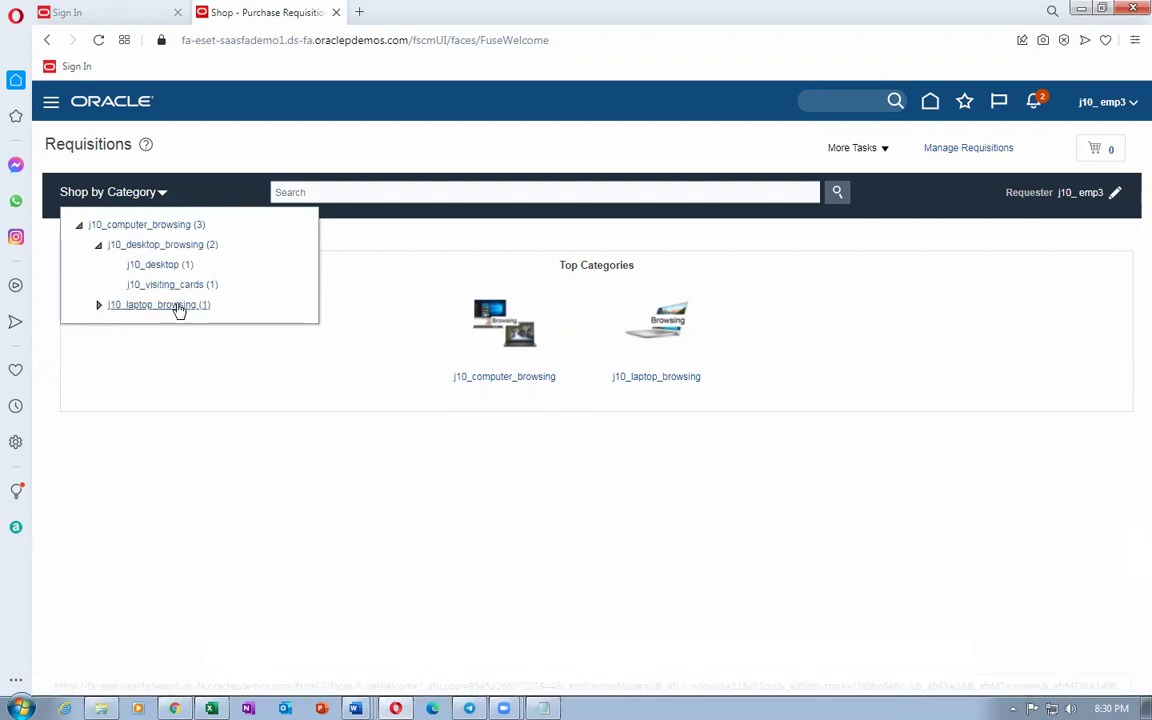
pyautogui.click(98, 304)
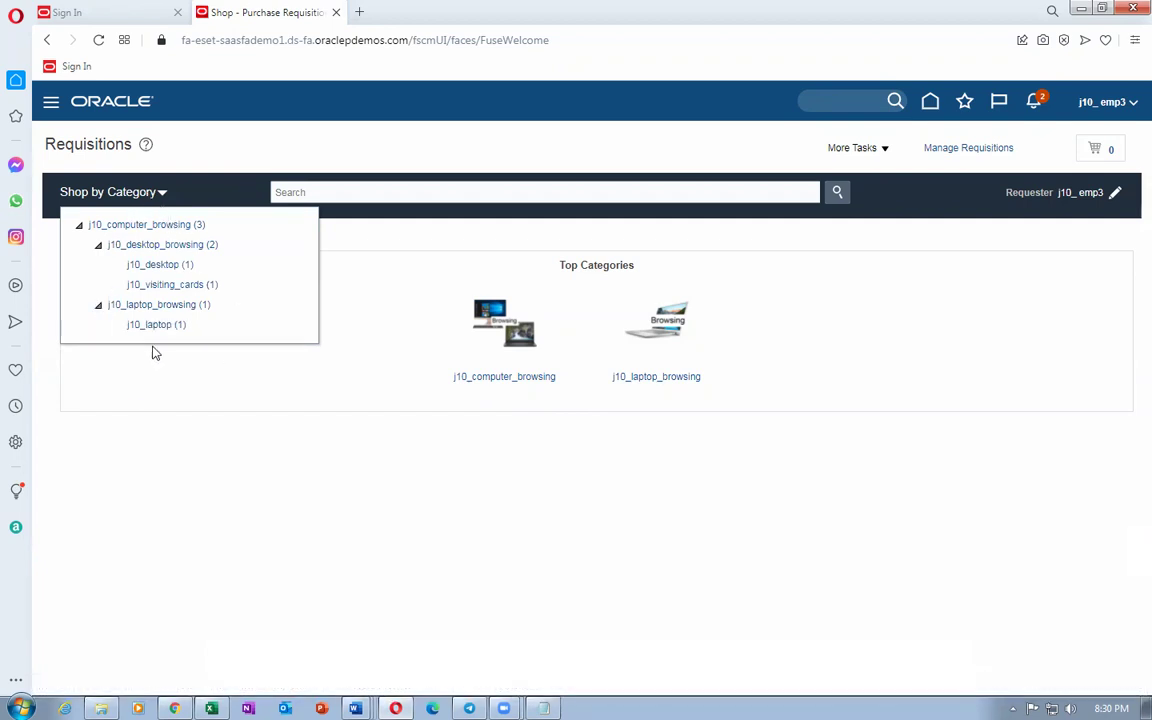
# Browse the j10_computer_browsing category and open the product details of j10_visiting_cards
pyautogui.click(508, 376)
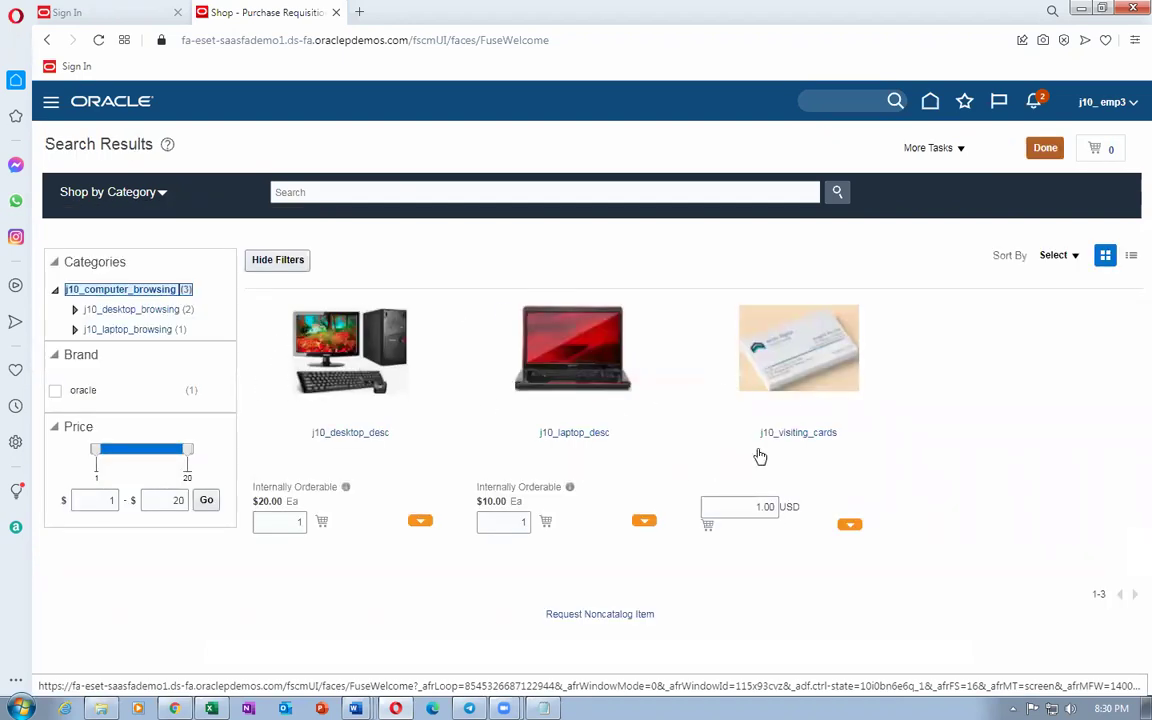
pyautogui.click(808, 436)
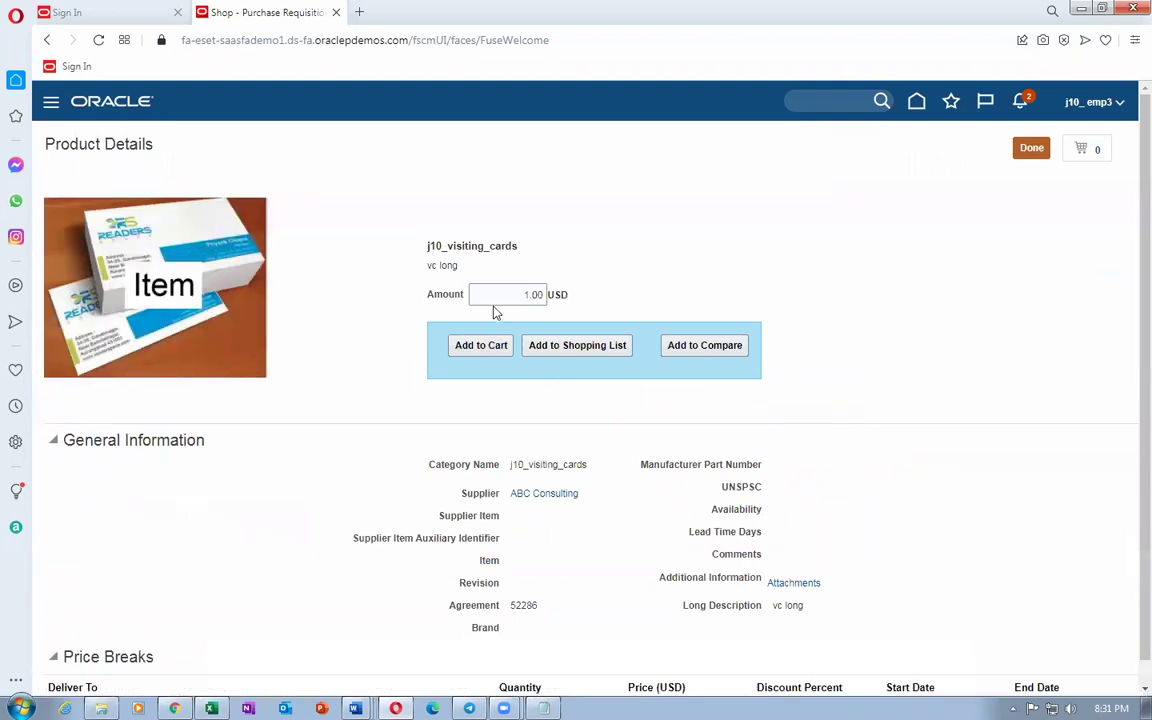
# Try adding j10_visiting_cards to the shopping cart, remove it from the cart, and return to the search results
pyautogui.click(470, 347)
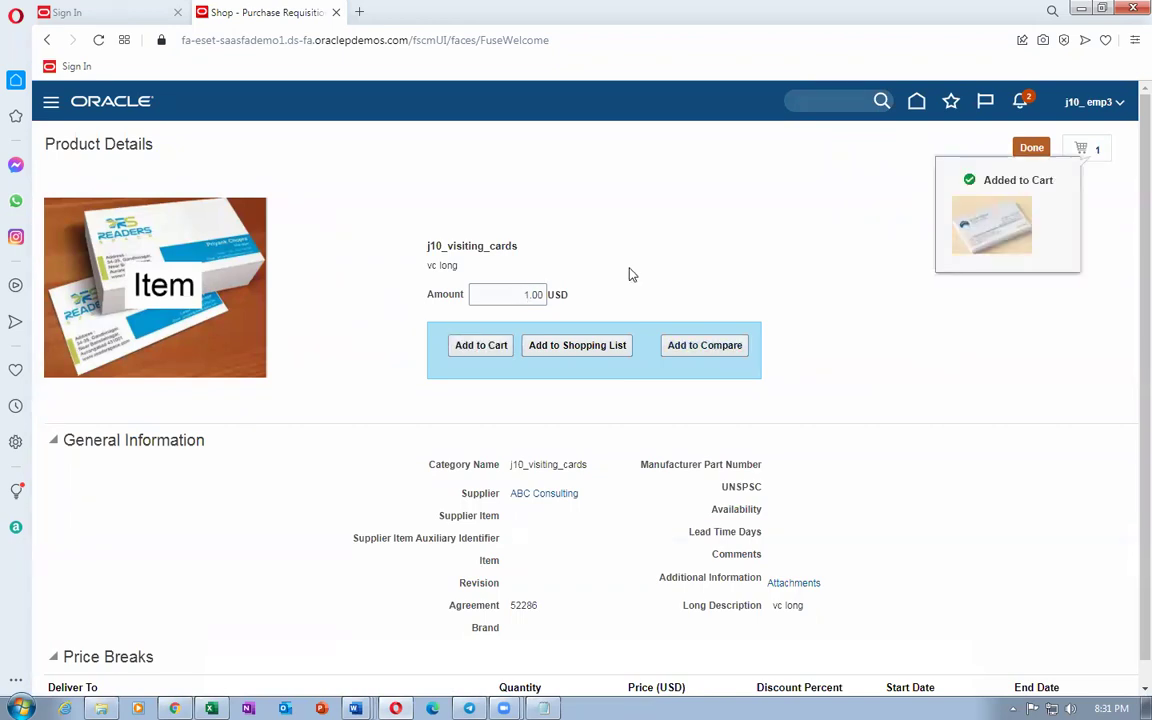
pyautogui.click(1097, 155)
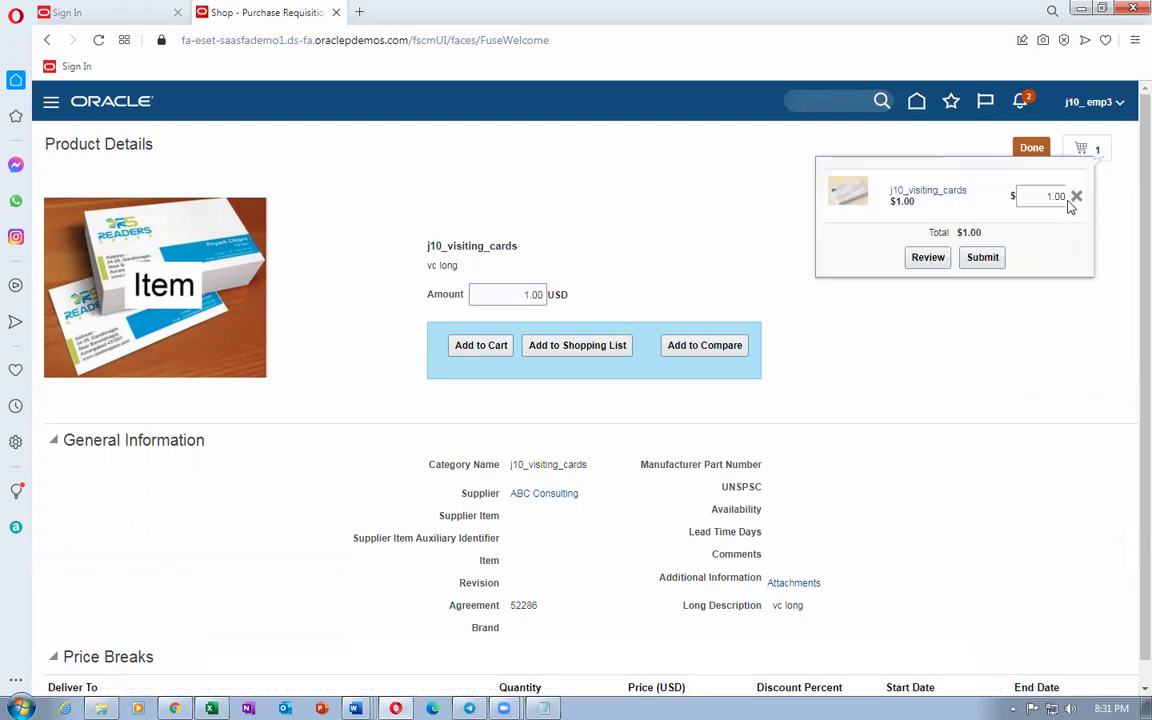
pyautogui.click(1075, 196)
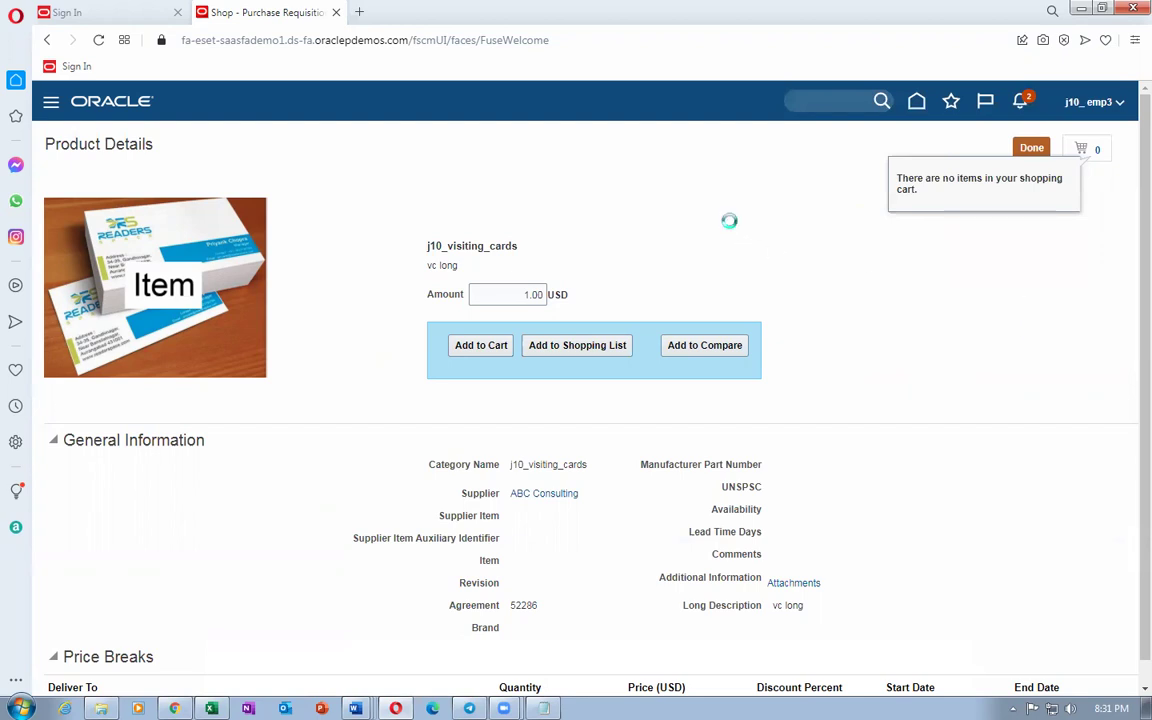
pyautogui.click(1031, 148)
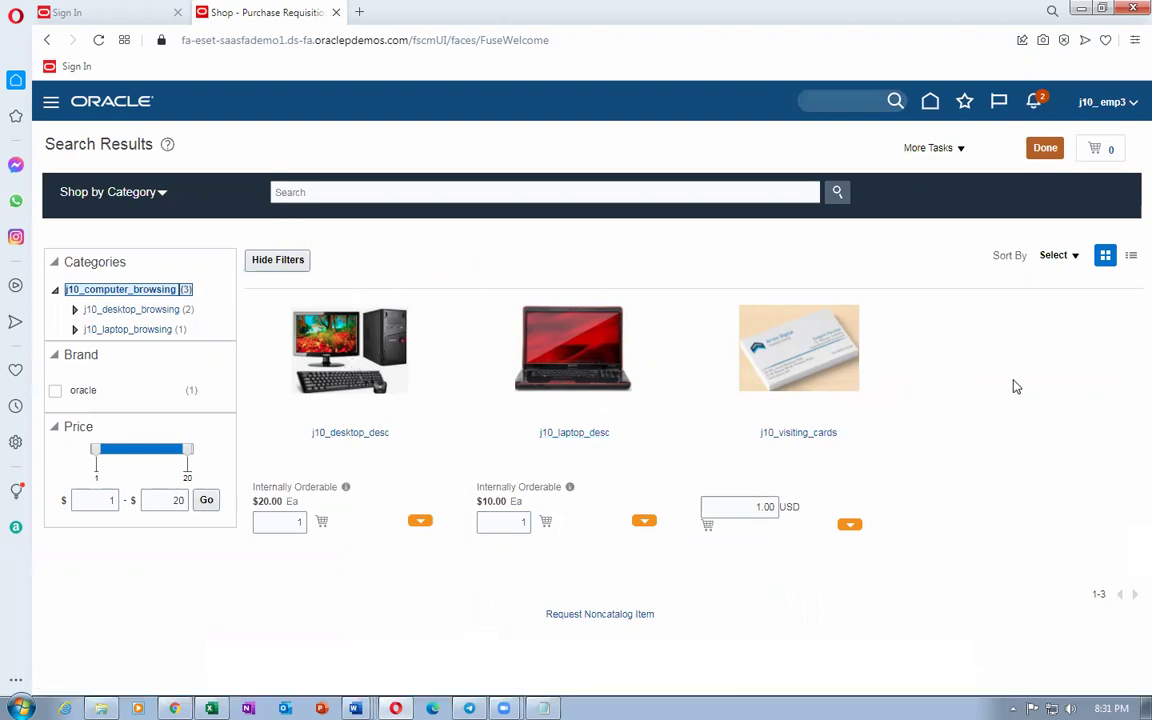
# Leave the category results and search the requisition catalog for agreement number 52286
pyautogui.click(1045, 148)
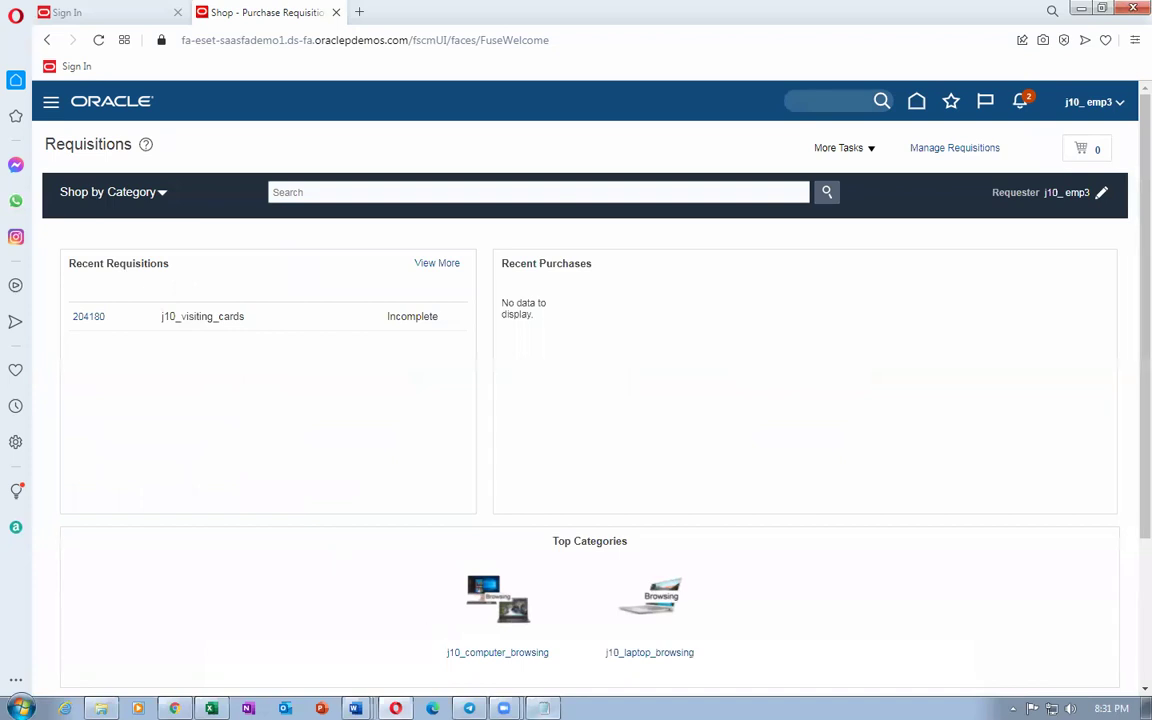
pyautogui.hotkey('alt', 'Tab')
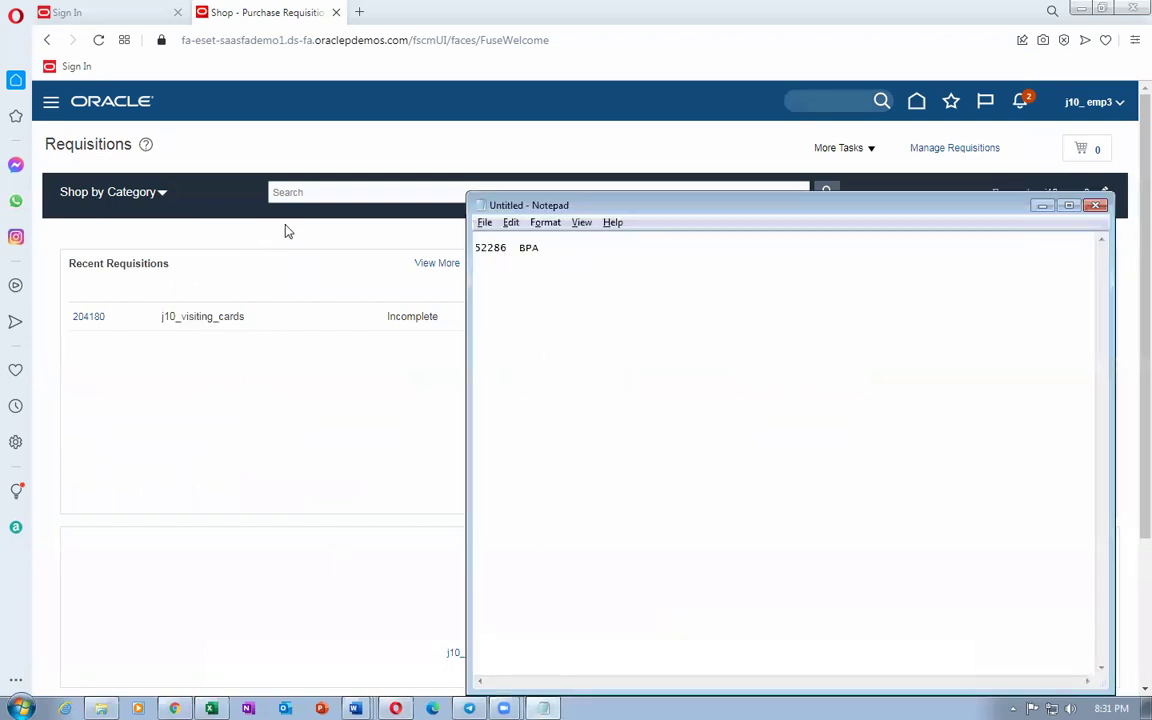
pyautogui.click(319, 190)
pyautogui.write('52286')
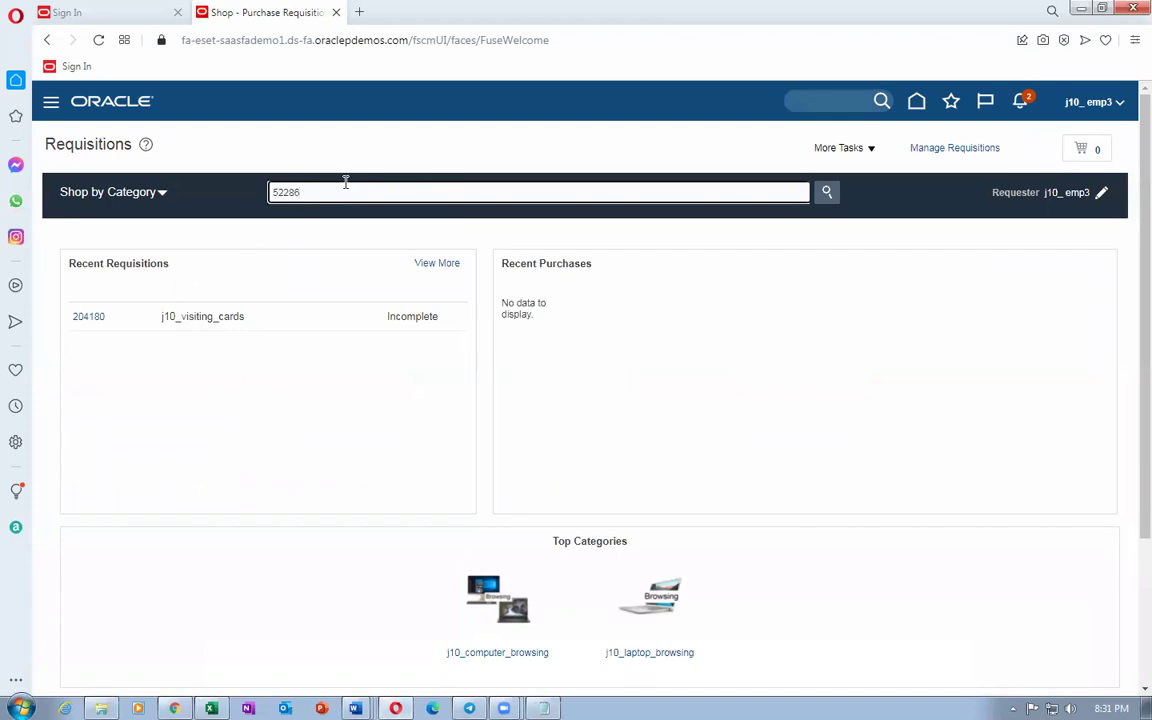
pyautogui.press('Return')
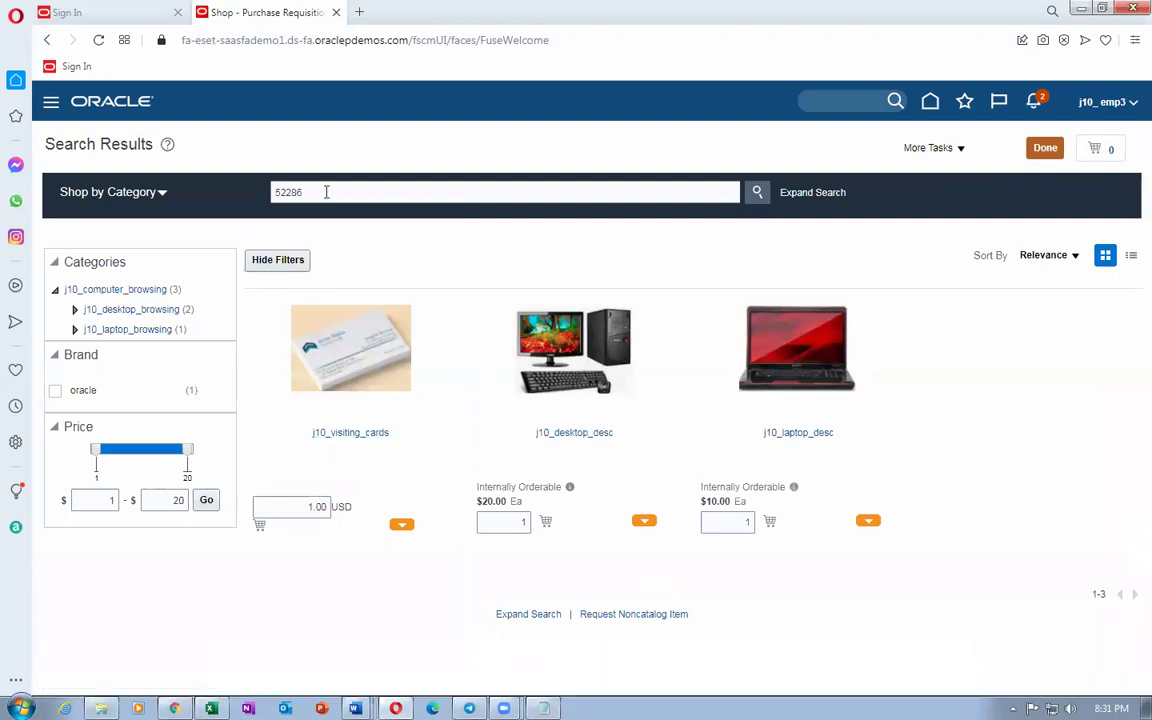
# Replace the catalog search term with "aux" and run the search
pyautogui.moveTo(326, 192); pyautogui.dragTo(121, 206)
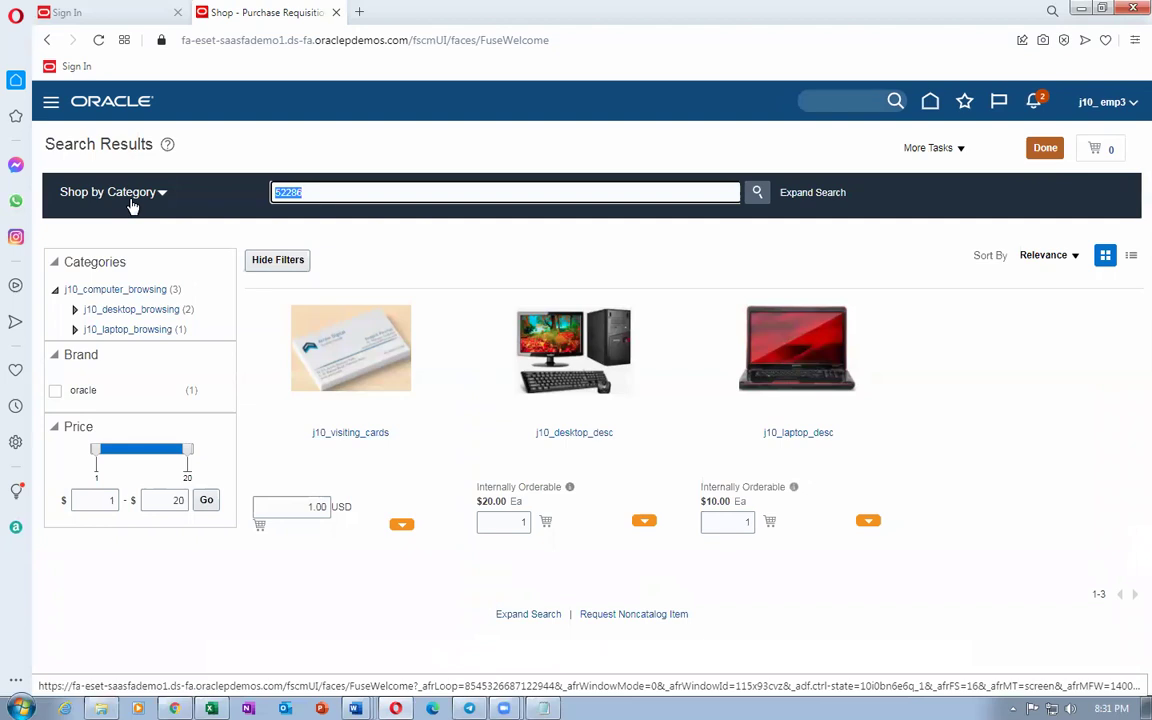
pyautogui.press('BackSpace')
pyautogui.write('aux')
pyautogui.press('Return')
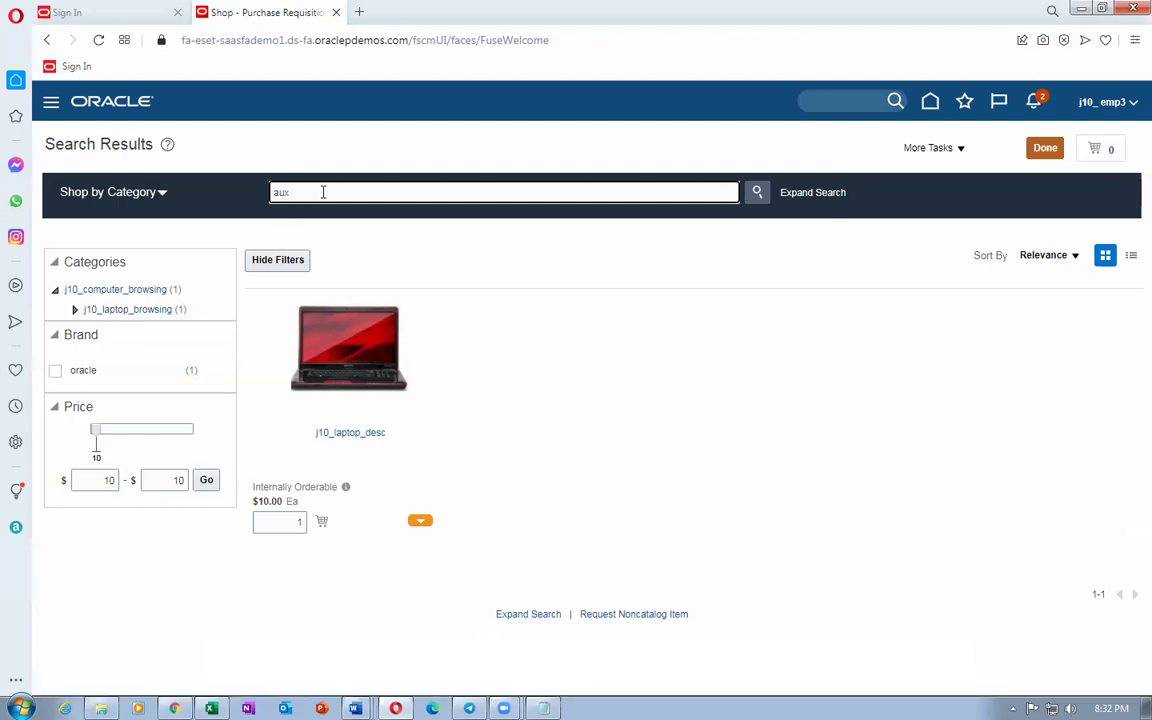
# Search the catalog by the UNSPSC attribute, trying the partial term UNS and the full term UNSPSC
pyautogui.moveTo(316, 192); pyautogui.dragTo(263, 206)
pyautogui.press('BackSpace')
pyautogui.write('123')
pyautogui.press('BackSpace')
pyautogui.press('BackSpace')
pyautogui.press('BackSpace')
pyautogui.write('U')
pyautogui.press('Return')
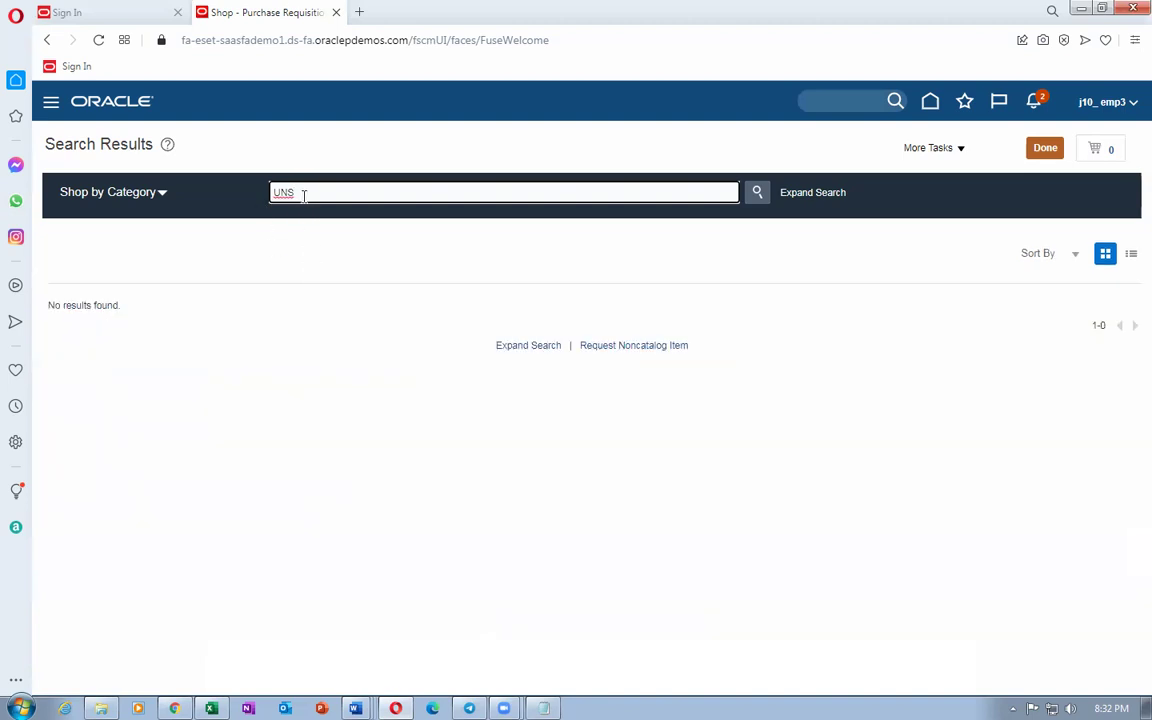
pyautogui.write('PSC')
pyautogui.press('Return')
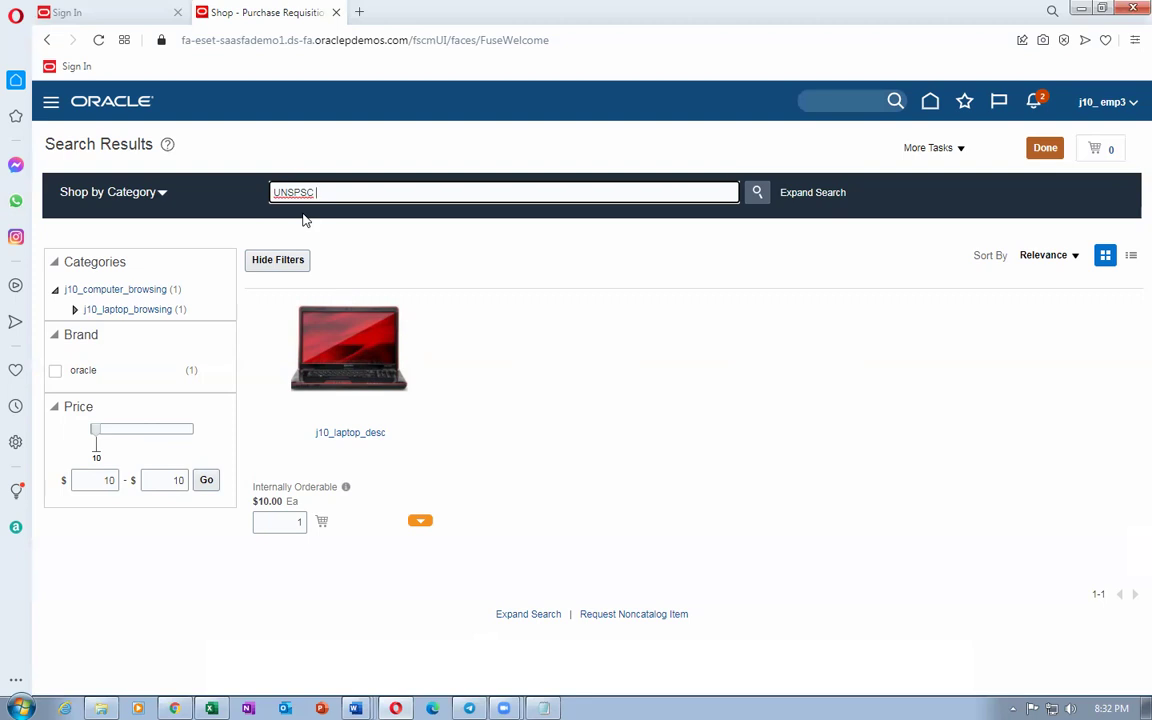
# Search the catalog for UNSPSC2 and clear the search term
pyautogui.press('Return')
pyautogui.press('BackSpace')
pyautogui.press('BackSpace')
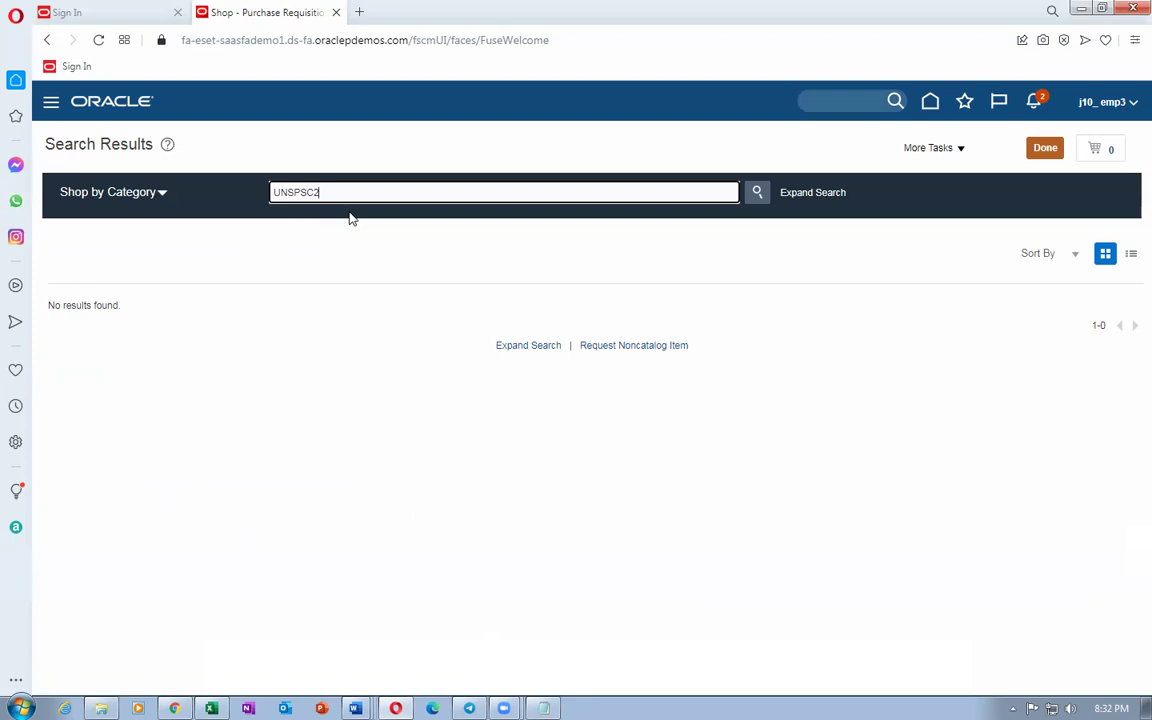
pyautogui.write('2')
pyautogui.press('BackSpace')
pyautogui.press('BackSpace')
pyautogui.press('BackSpace')
pyautogui.press('BackSpace')
pyautogui.press('BackSpace')
pyautogui.press('BackSpace')
pyautogui.press('BackSpace')
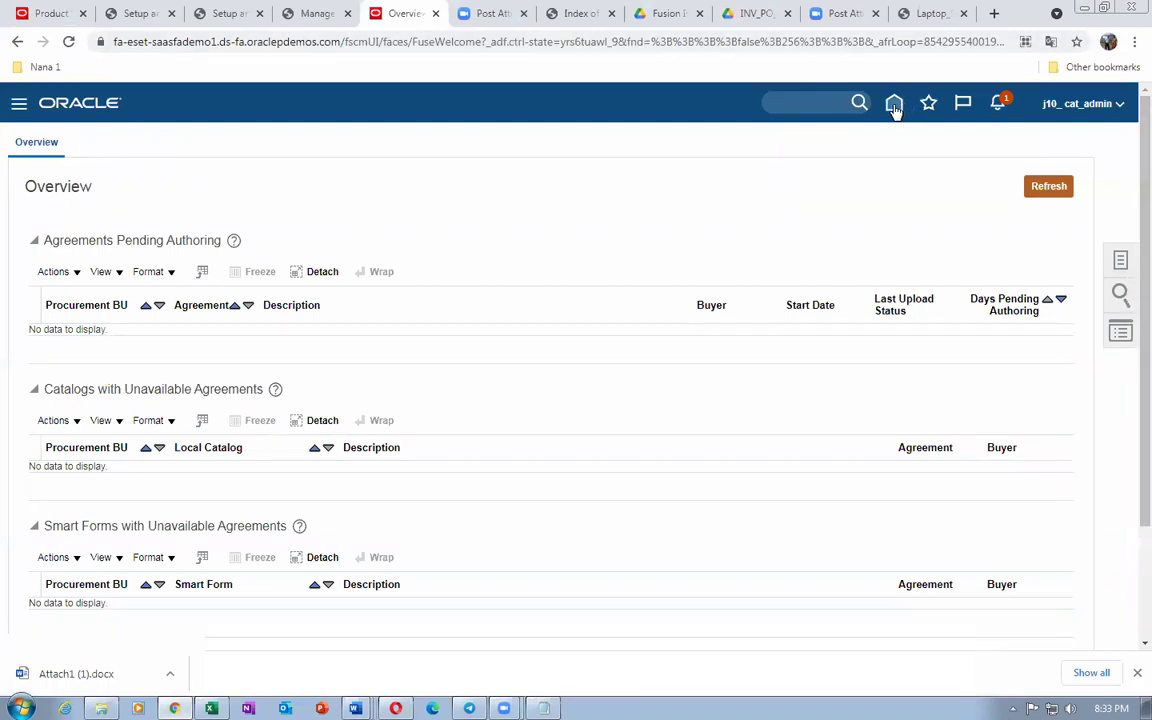
# Switch to the Chrome session of j10_cat_admin, return to its home page and sign out
pyautogui.click(895, 105)
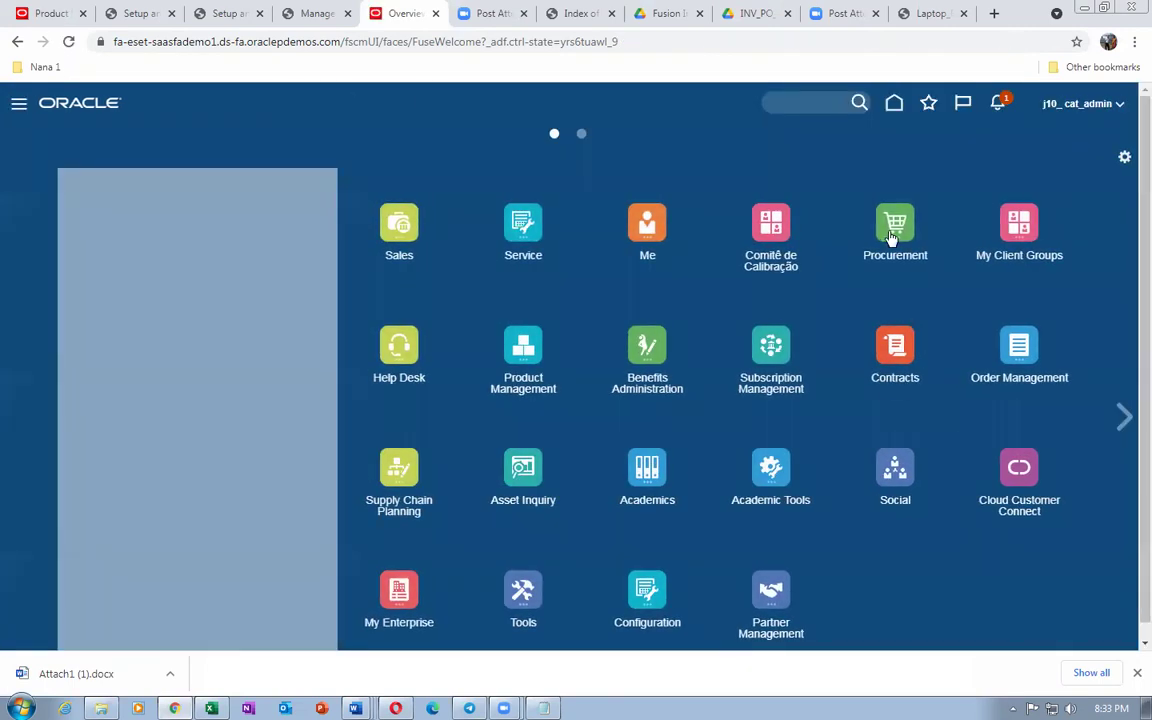
pyautogui.click(893, 230)
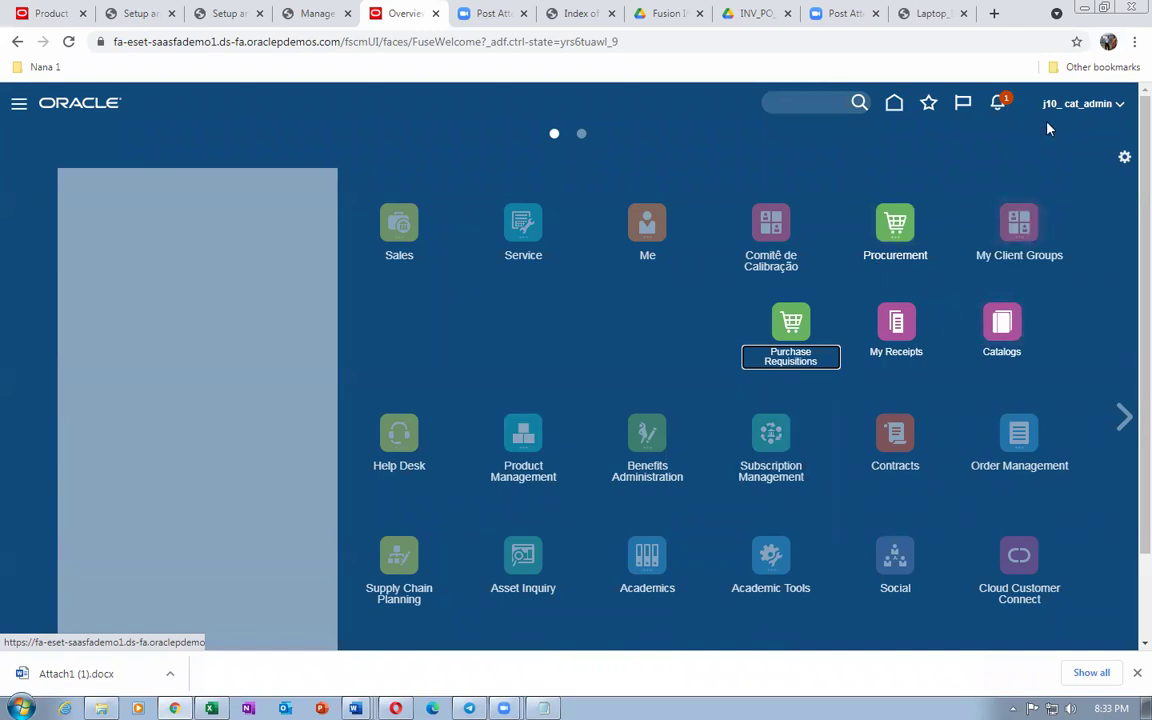
pyautogui.click(1072, 104)
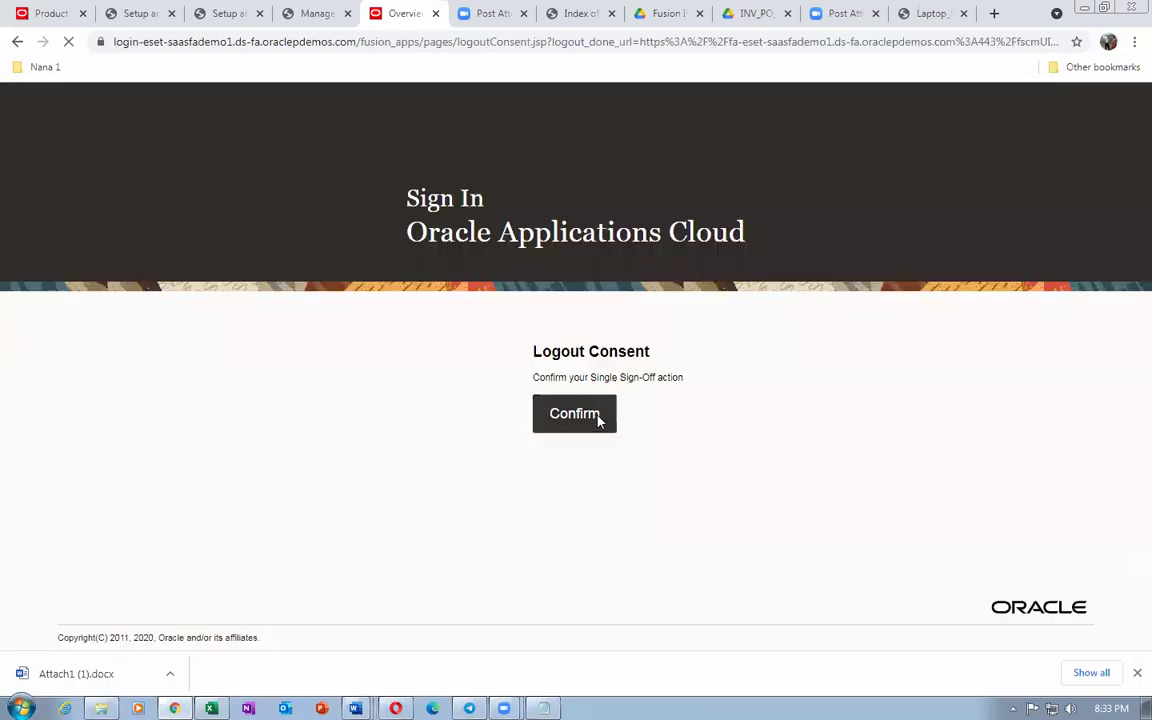
pyautogui.click(598, 418)
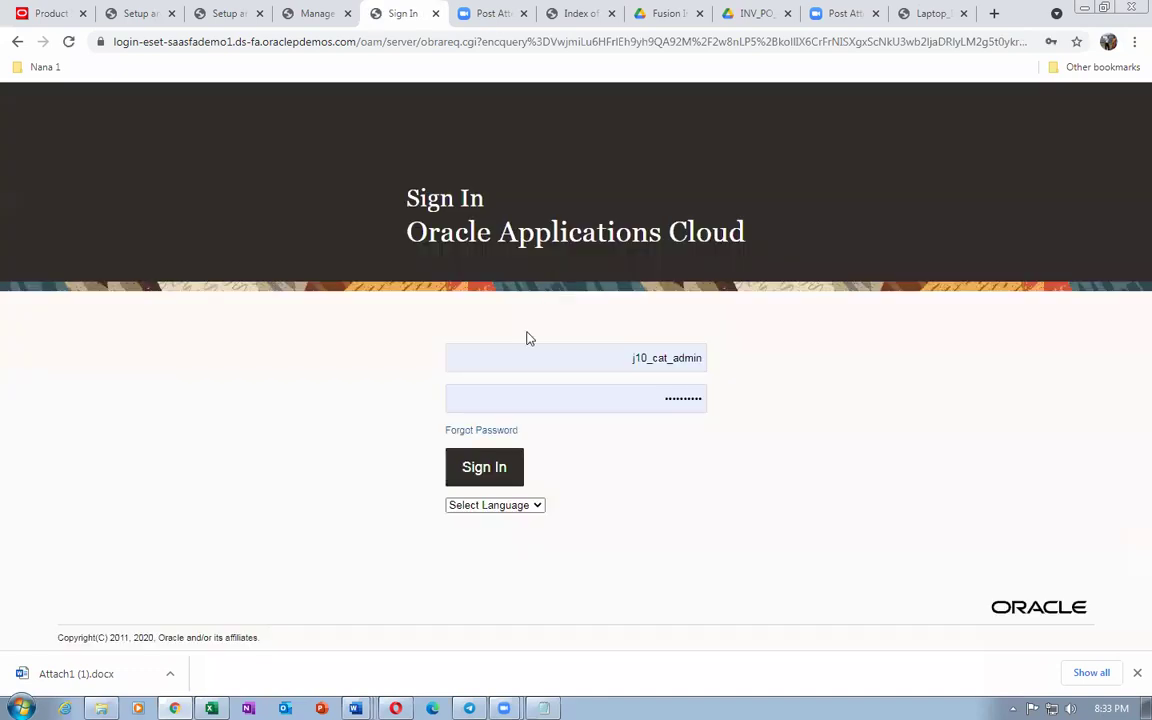
# Sign in to Oracle Applications Cloud as prc11.student, filling in the saved account password
pyautogui.click(560, 357)
pyautogui.doubleClick(560, 357)
pyautogui.write('prc11')
pyautogui.press('Tab')
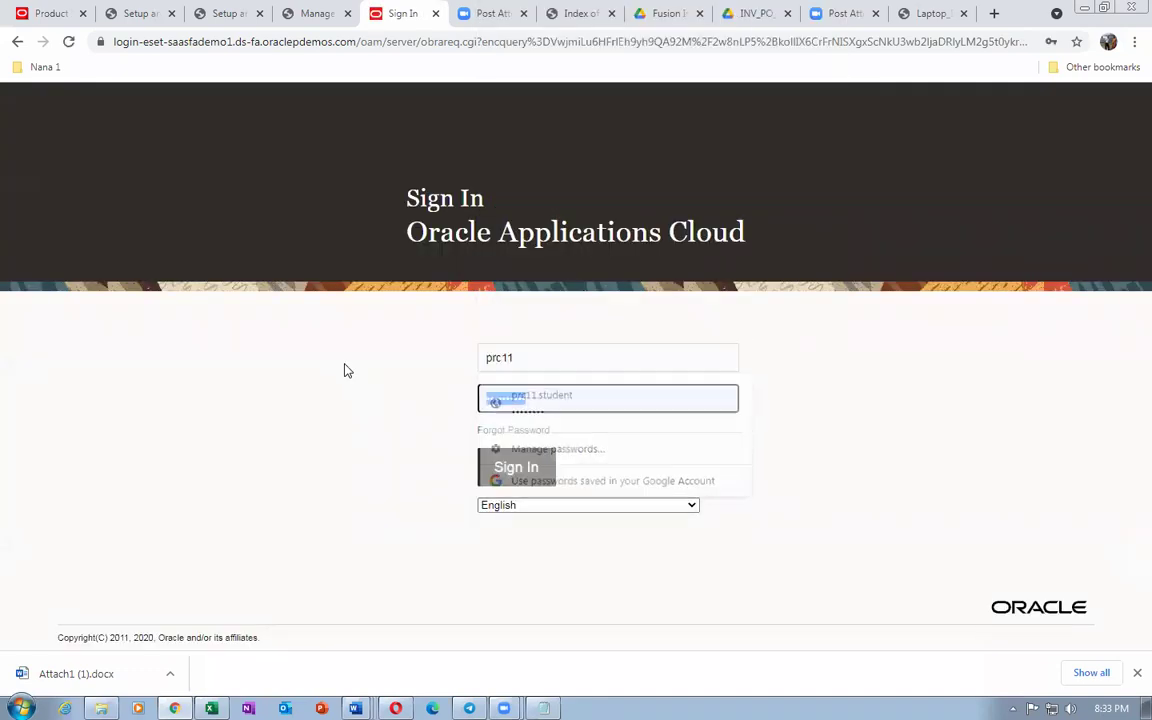
pyautogui.click(566, 364)
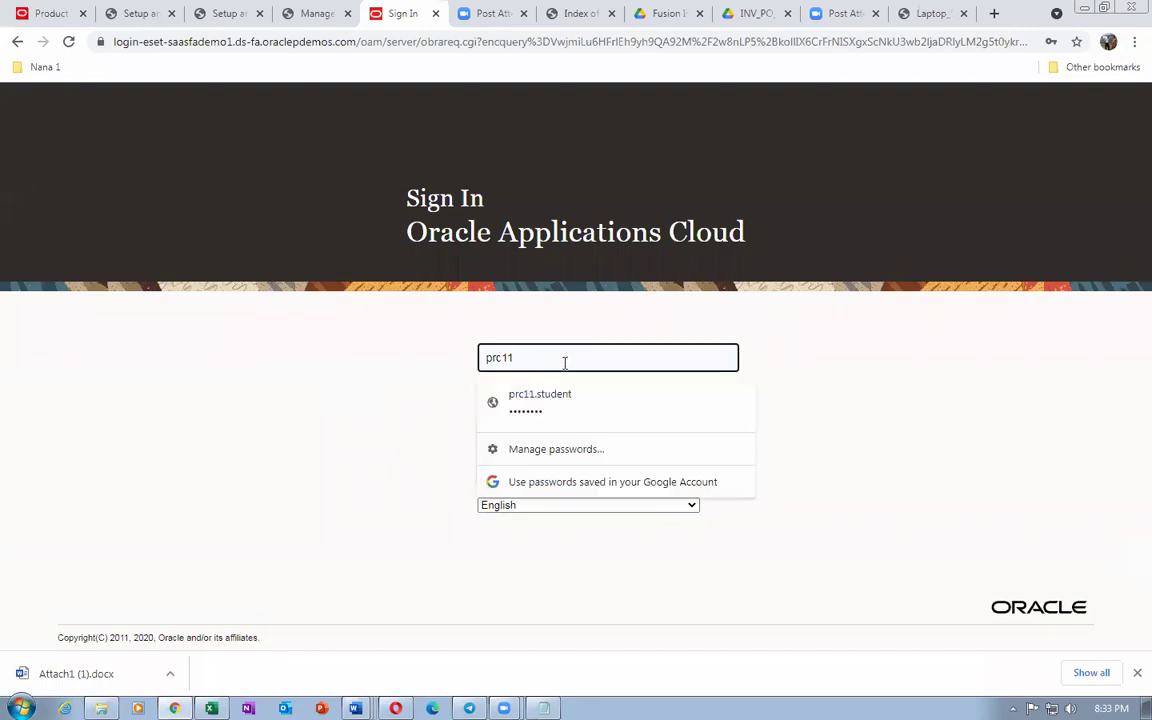
pyautogui.click(560, 410)
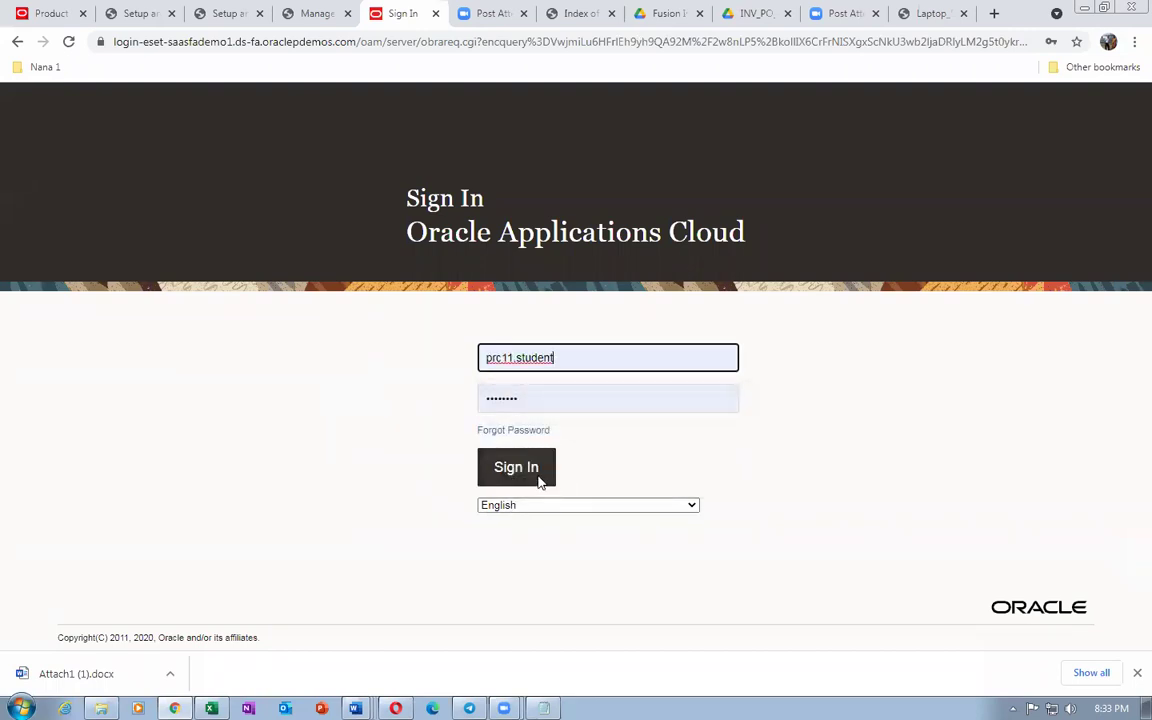
pyautogui.click(516, 467)
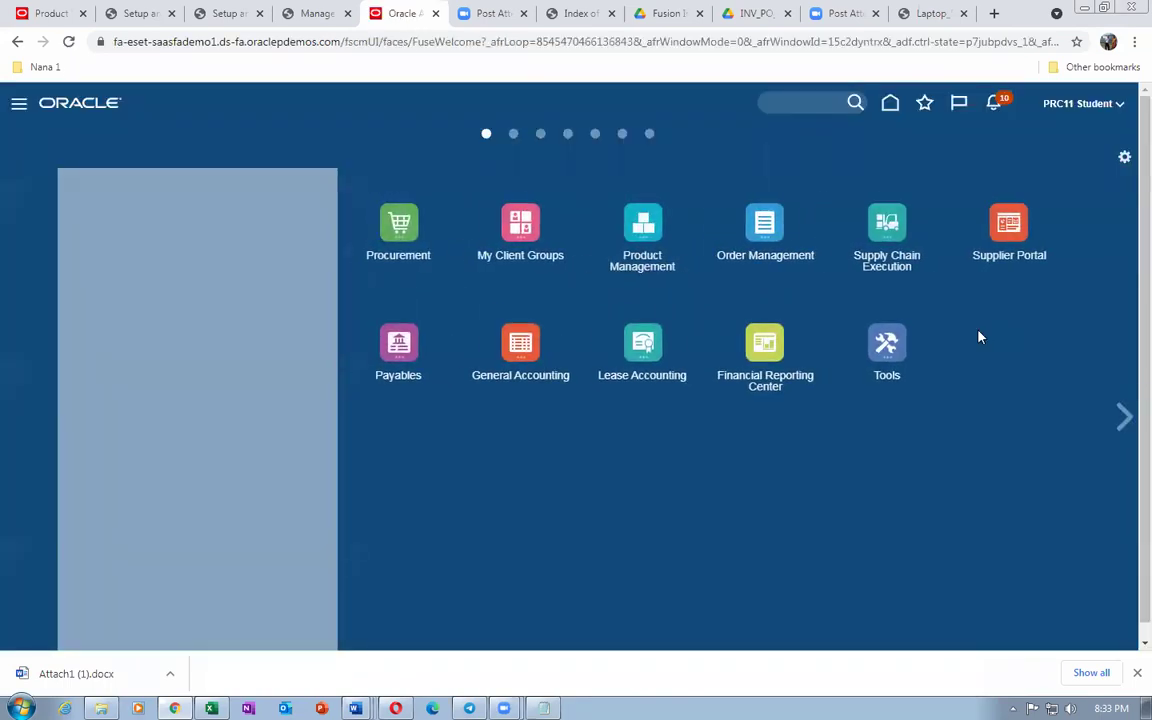
# Open the purchasing work area from Procurement and go to Manage Agreements
pyautogui.click(392, 240)
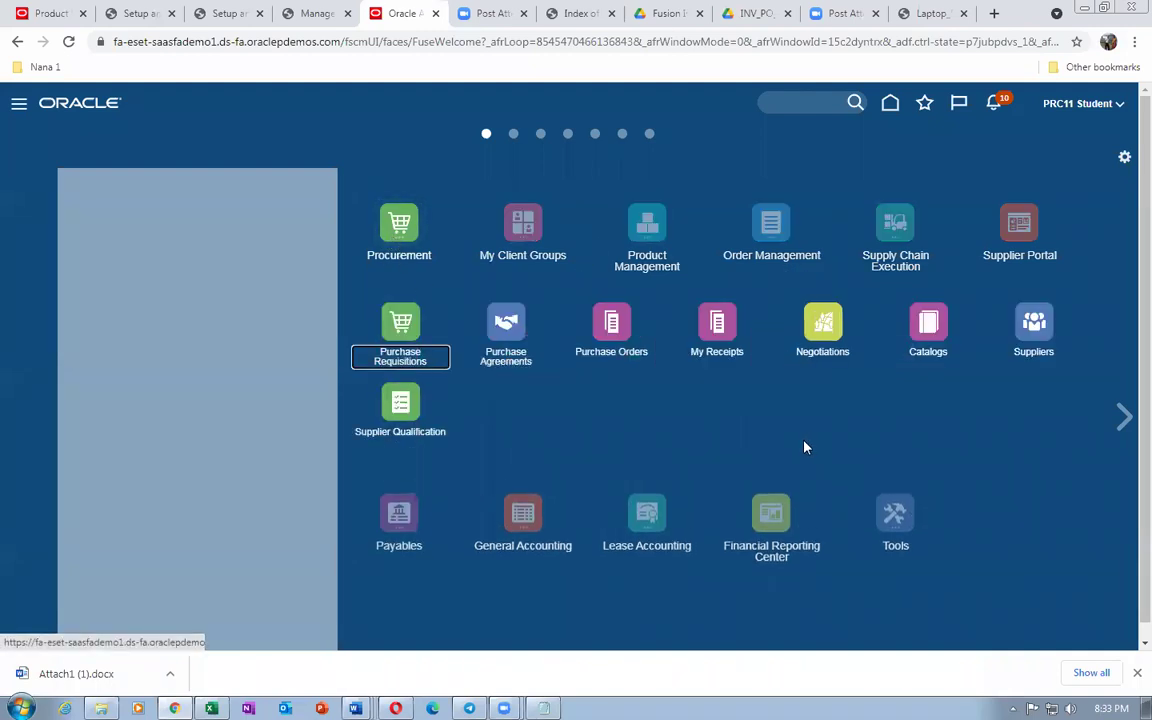
pyautogui.click(823, 393)
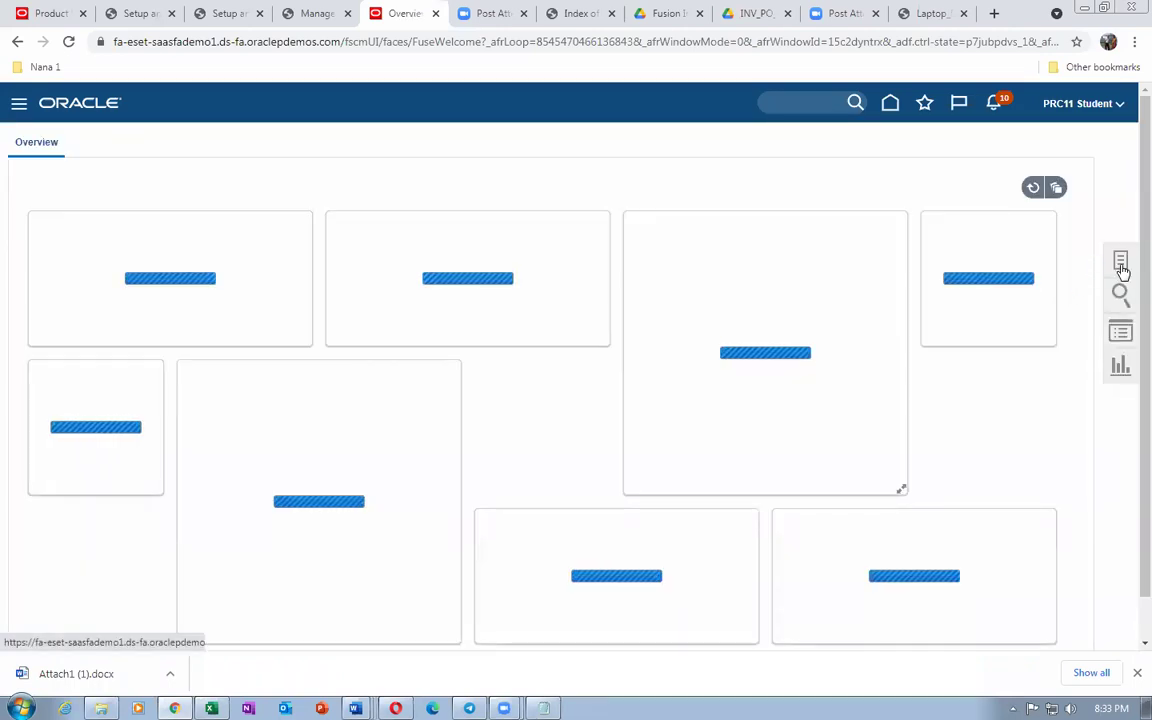
pyautogui.click(1119, 264)
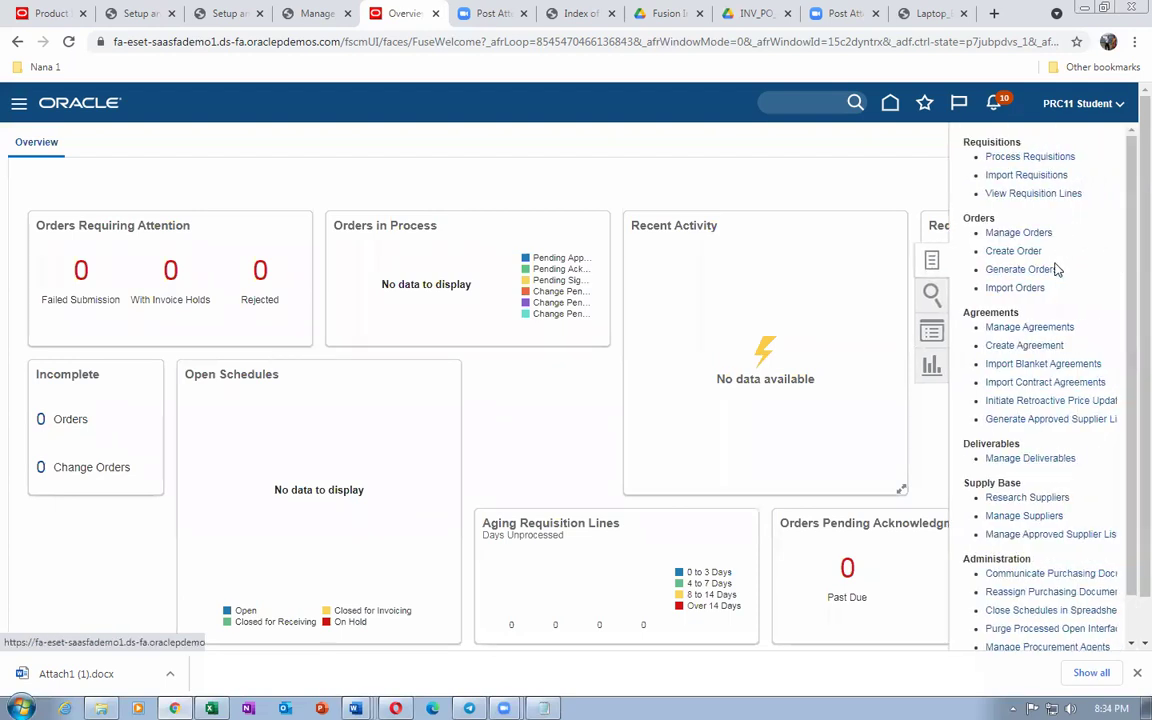
pyautogui.click(1022, 327)
# Search the agreements for number 52286 and open the matching blanket purchase agreement
pyautogui.click(856, 321)
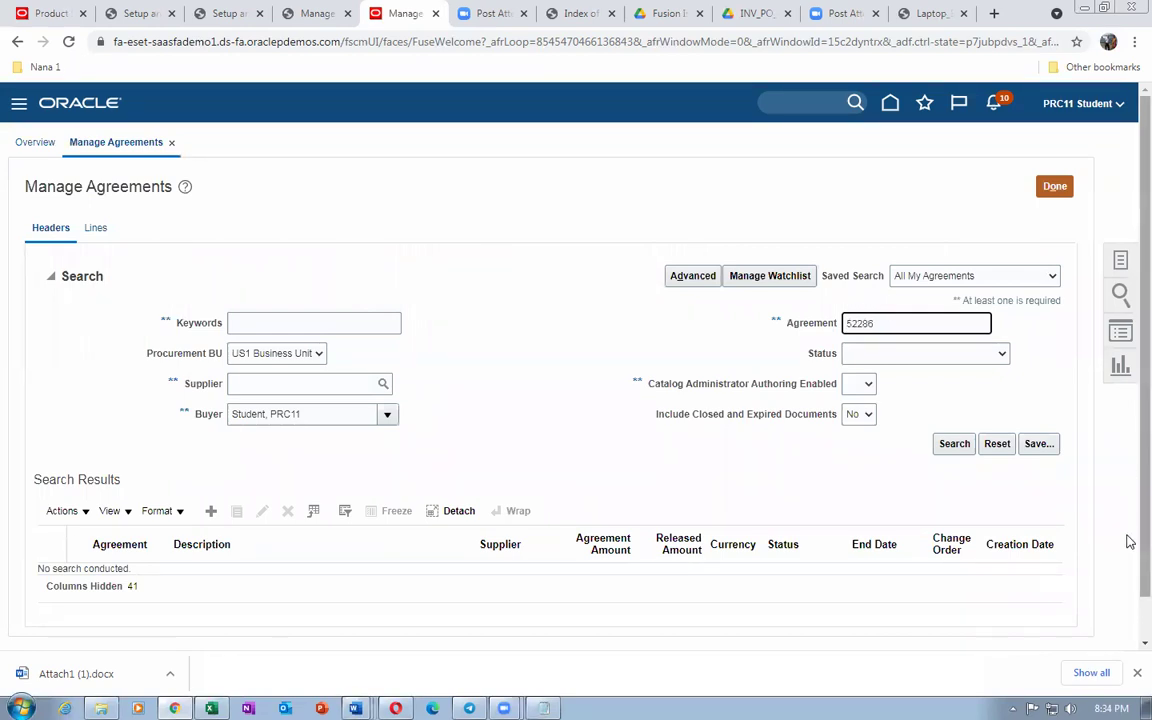
pyautogui.click(944, 447)
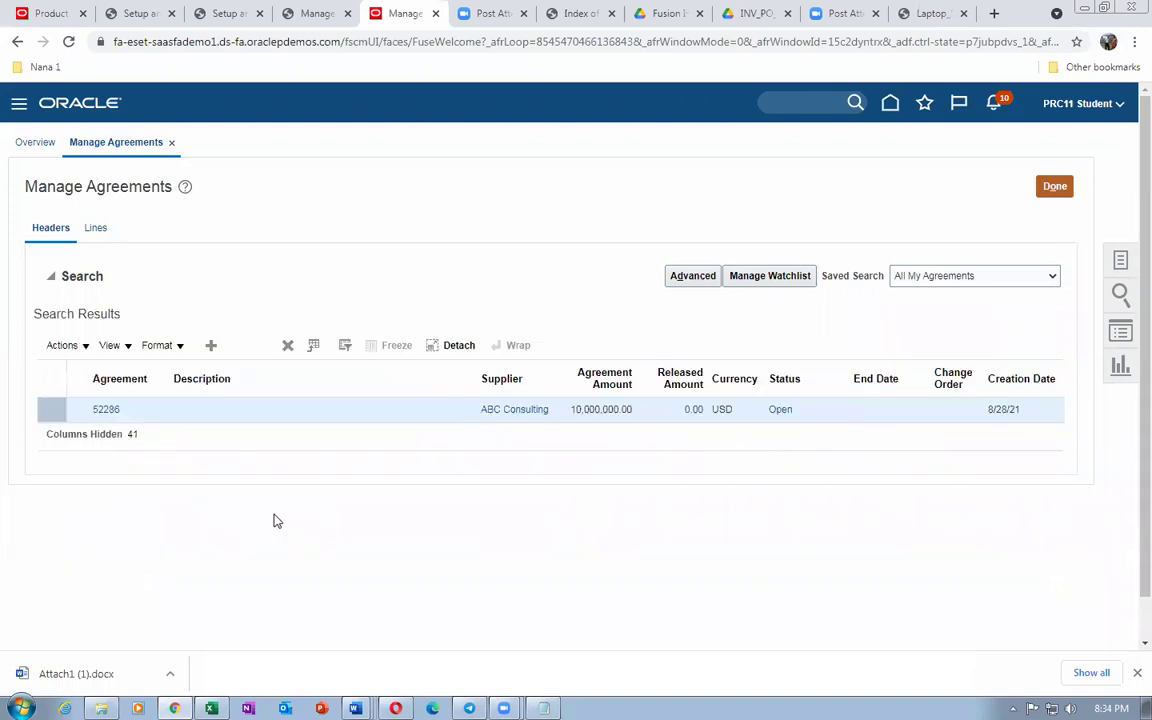
pyautogui.click(101, 410)
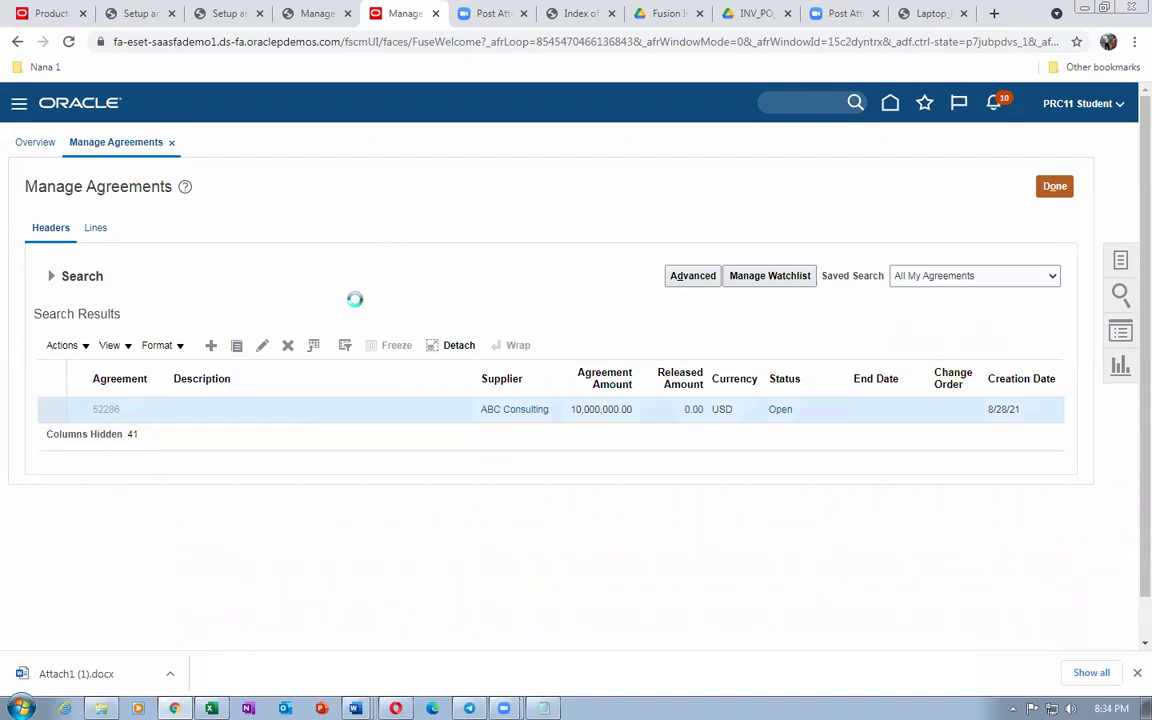
# Open the details of the j10_laptop agreement line and examine its item attributes
pyautogui.scroll(-1, 355, 299)
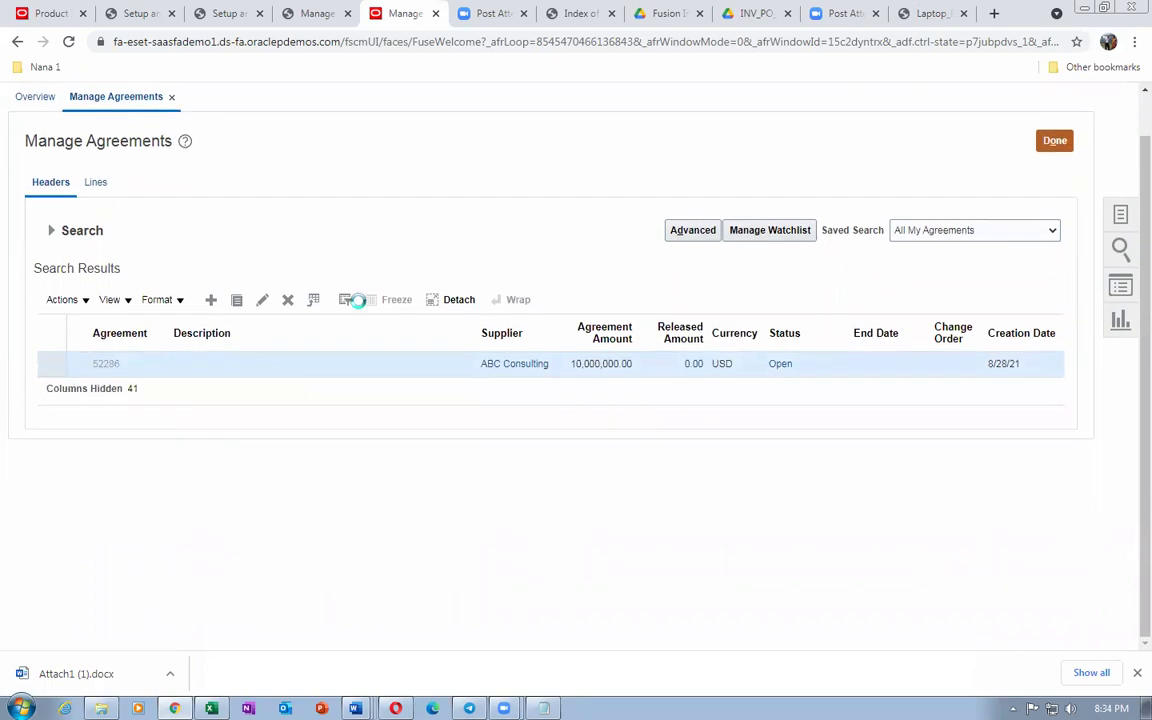
pyautogui.scroll(-5, 395, 528)
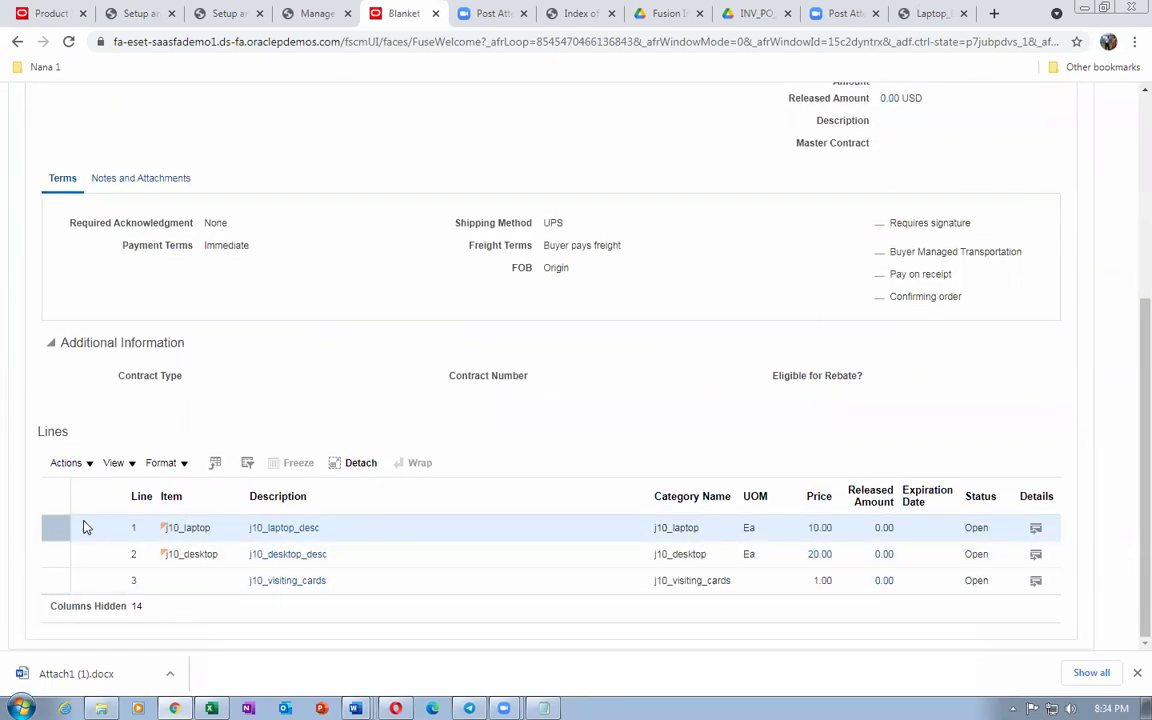
pyautogui.click(1036, 530)
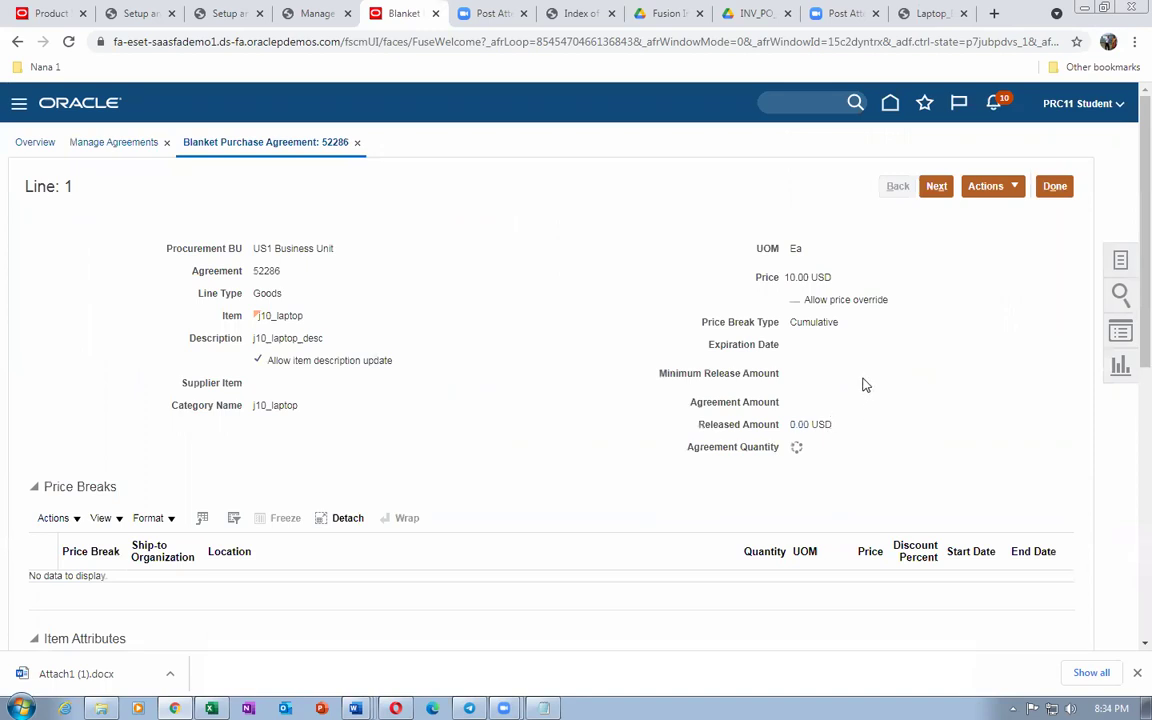
pyautogui.scroll(-4, 399, 415)
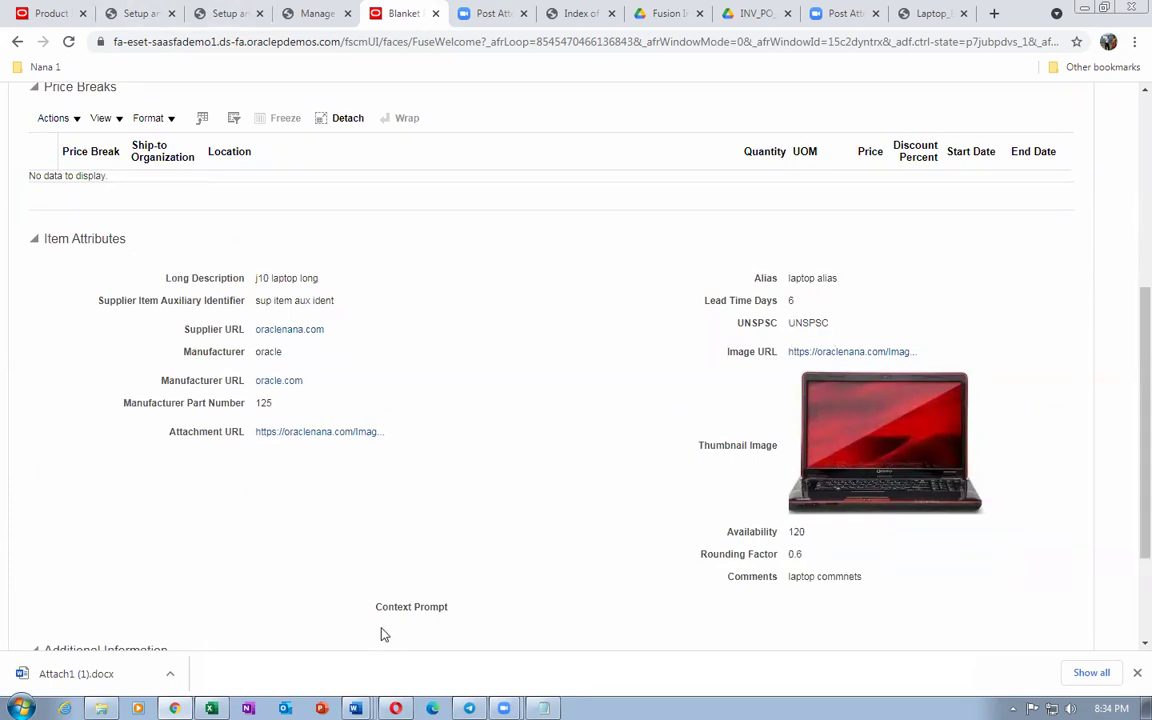
# Switch to the j10_emp3 shopping session in Opera and search the catalog for UNSPSC
pyautogui.hotkey('alt', 'Tab')
pyautogui.write('UN')
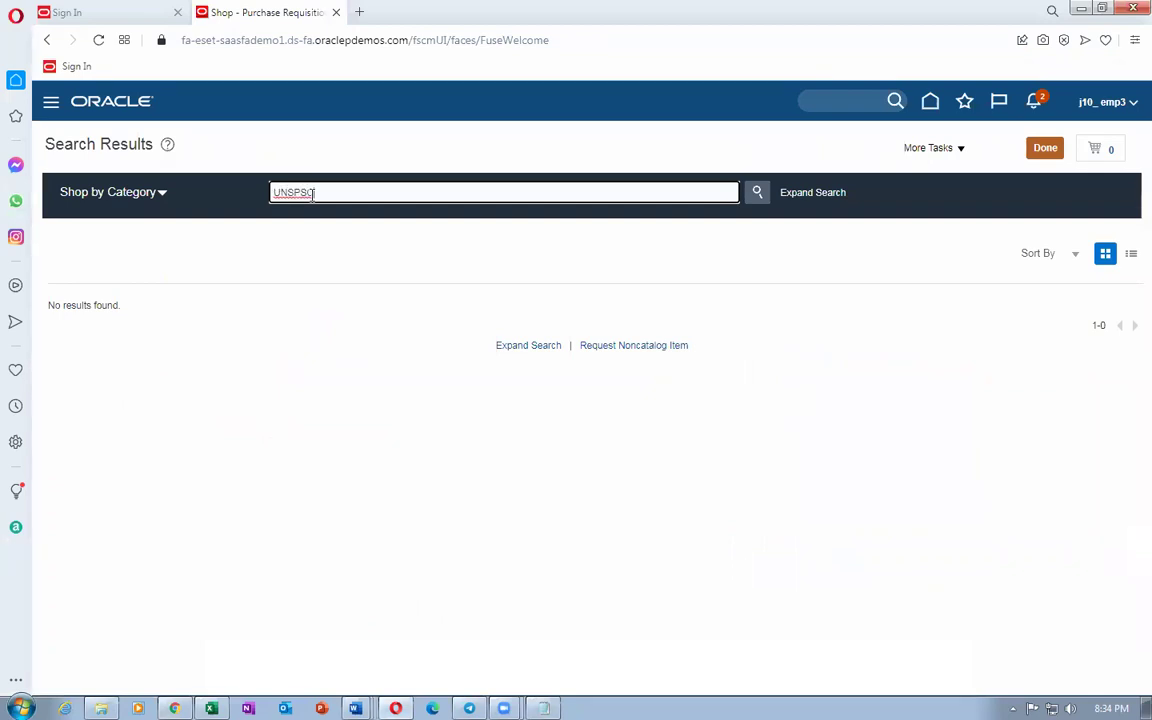
pyautogui.press('Return')
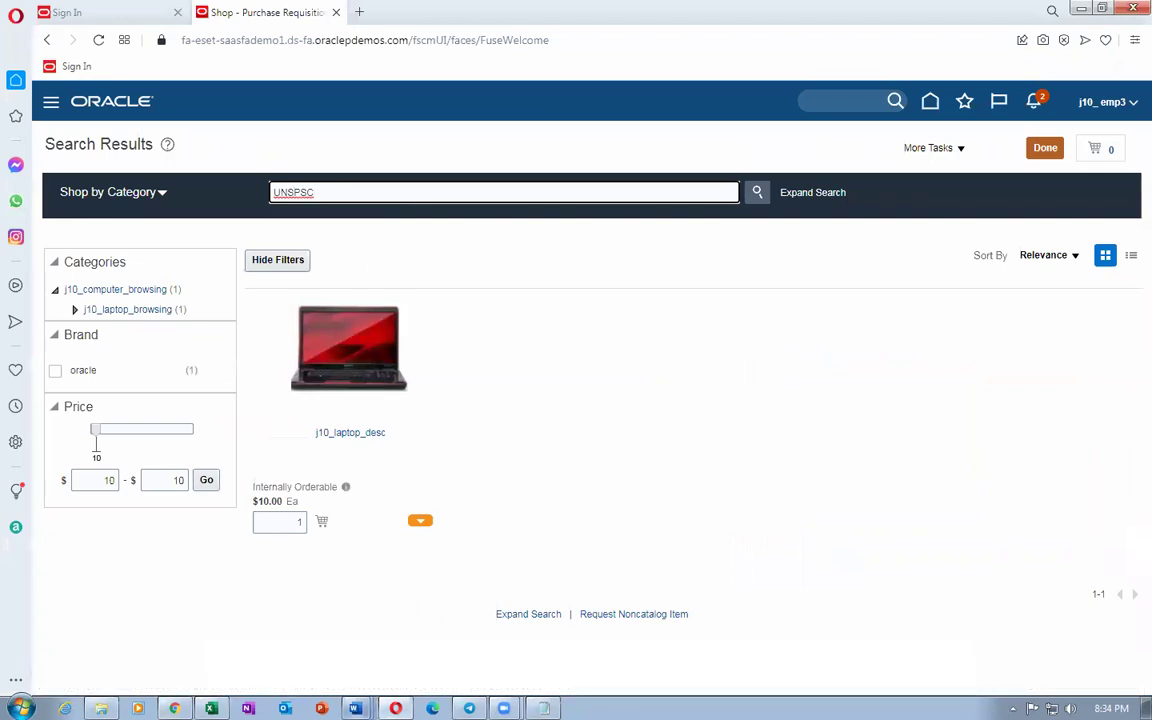
# Return to the agreement in Chrome, close the j10_laptop line details, and examine the item attributes of the j10_desktop line
pyautogui.click(180, 700)
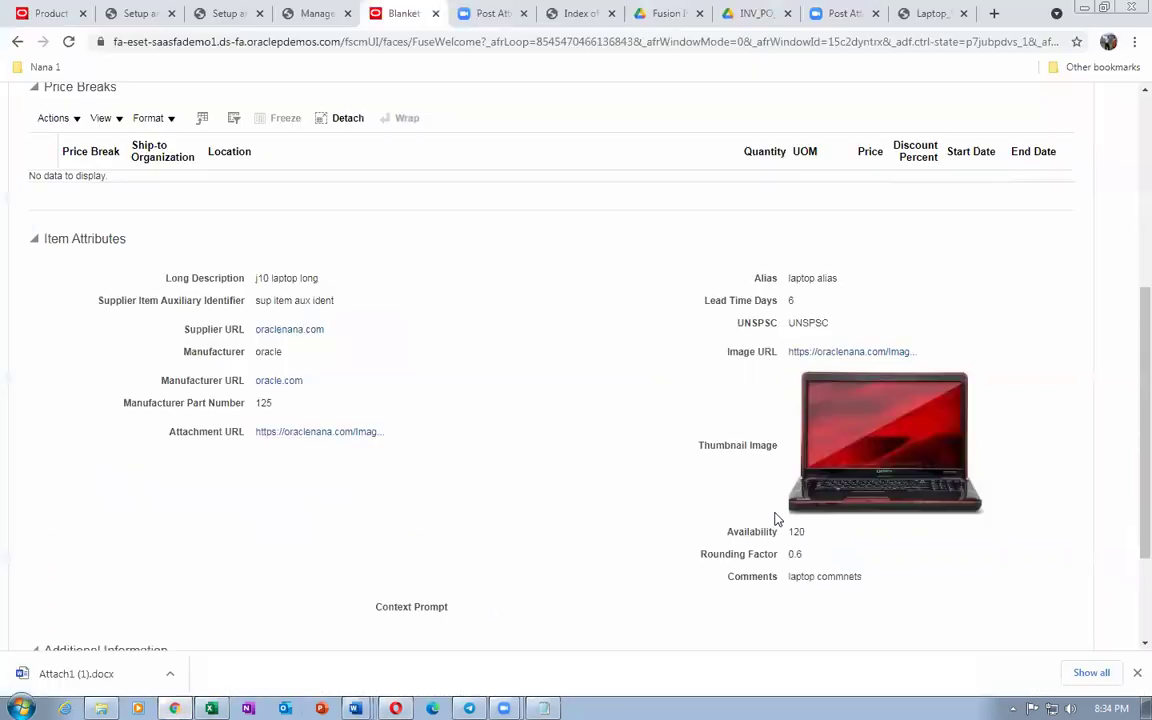
pyautogui.scroll(3, 1025, 400)
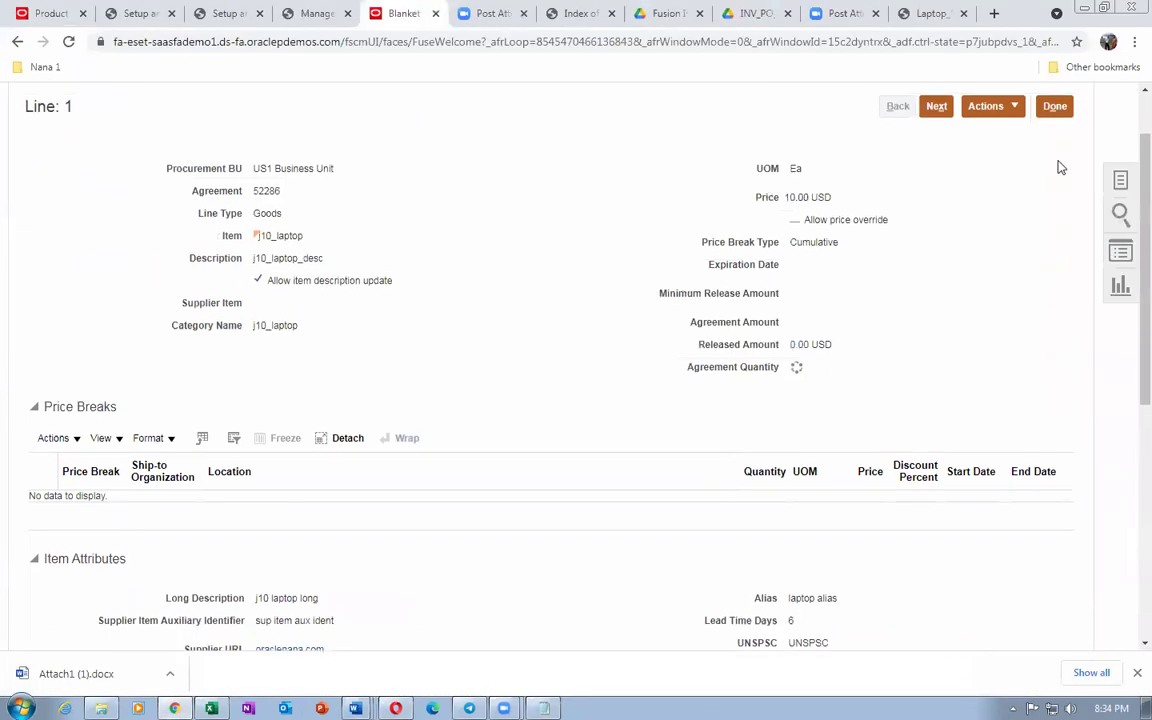
pyautogui.click(1056, 108)
pyautogui.scroll(-3, 522, 441)
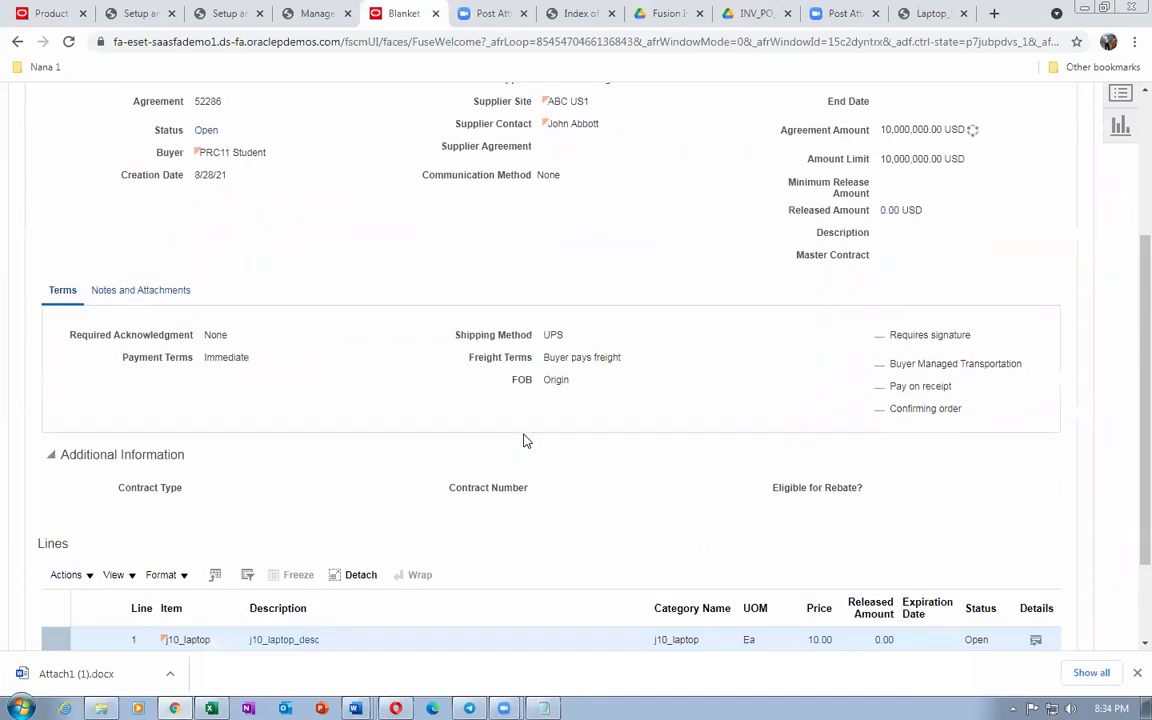
pyautogui.scroll(-2, 522, 441)
pyautogui.click(57, 542)
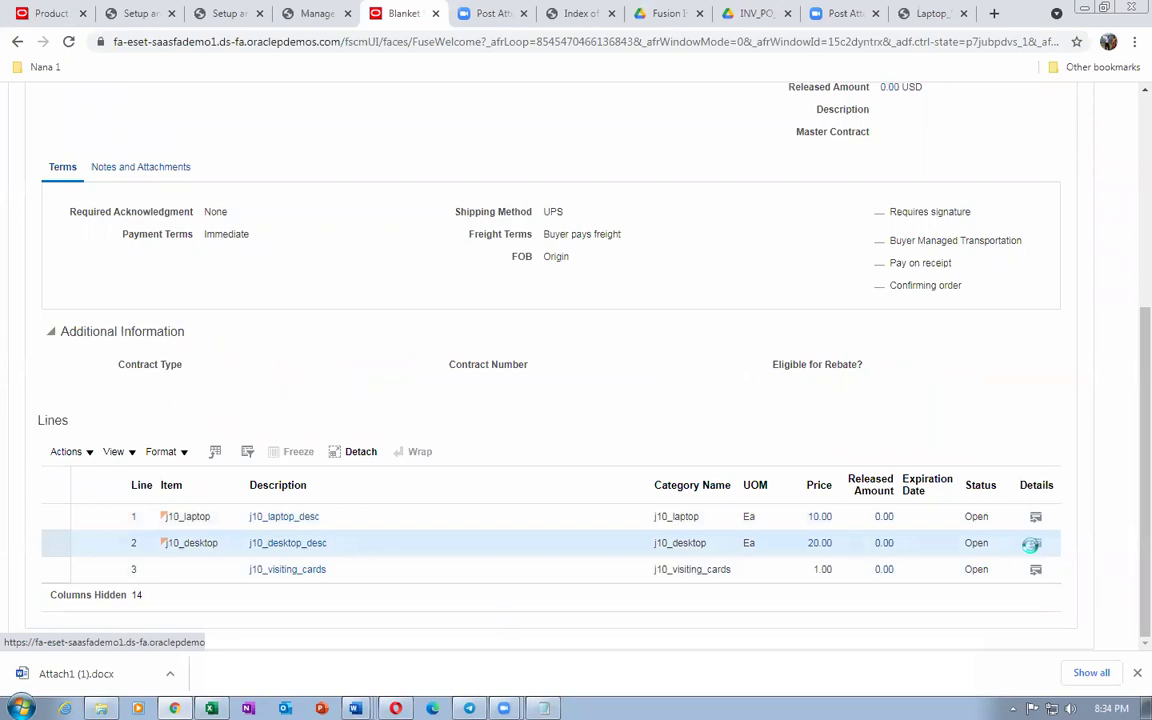
pyautogui.click(1031, 544)
pyautogui.scroll(-10, 745, 372)
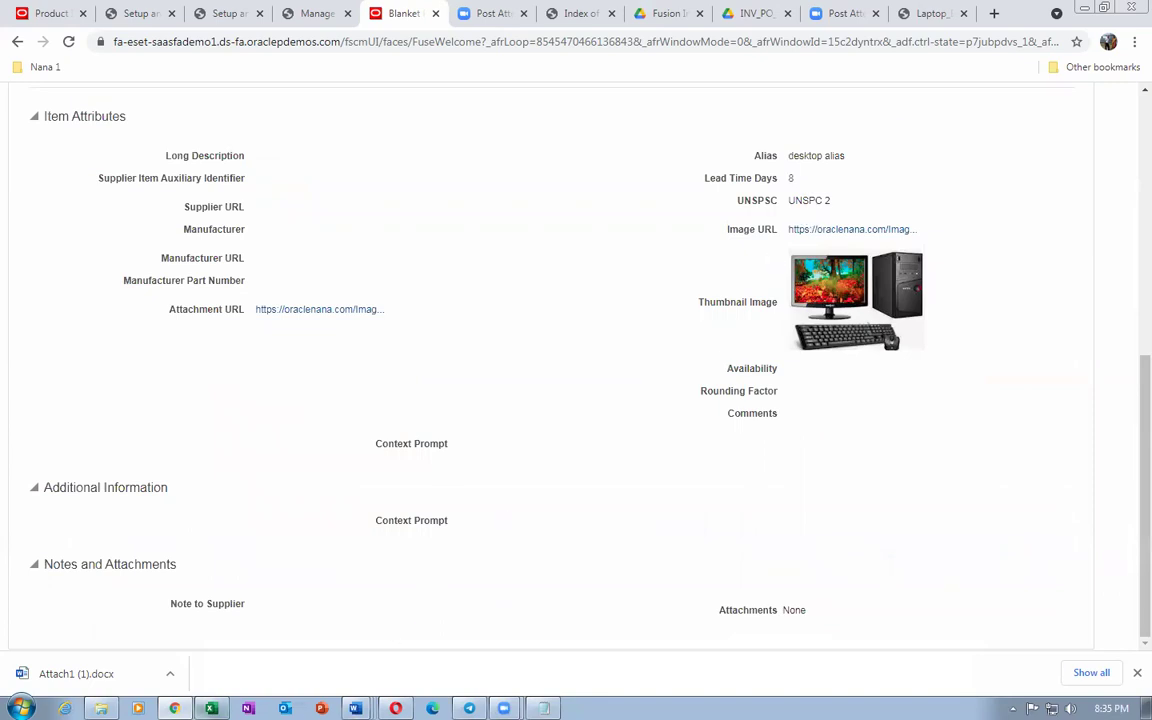
# Switch to the j10_emp3 shopping session in Opera and search the catalog for UNSPC 2
pyautogui.hotkey('alt', 'Tab')
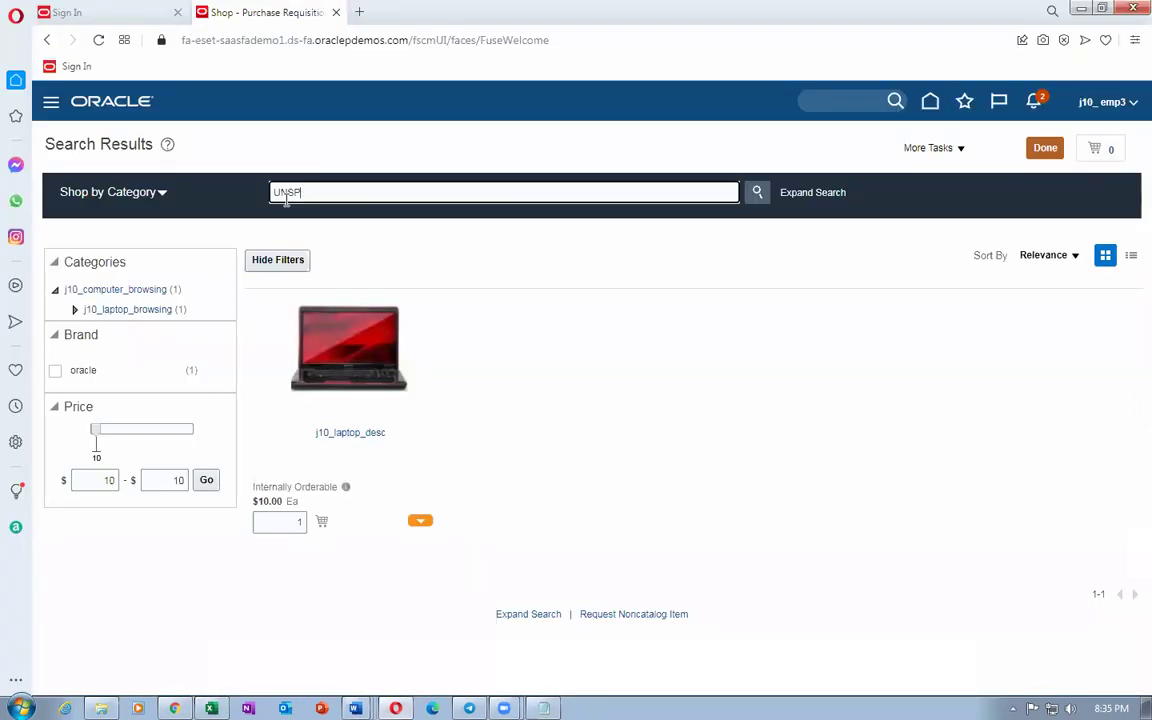
pyautogui.write('c 2')
pyautogui.press('Return')
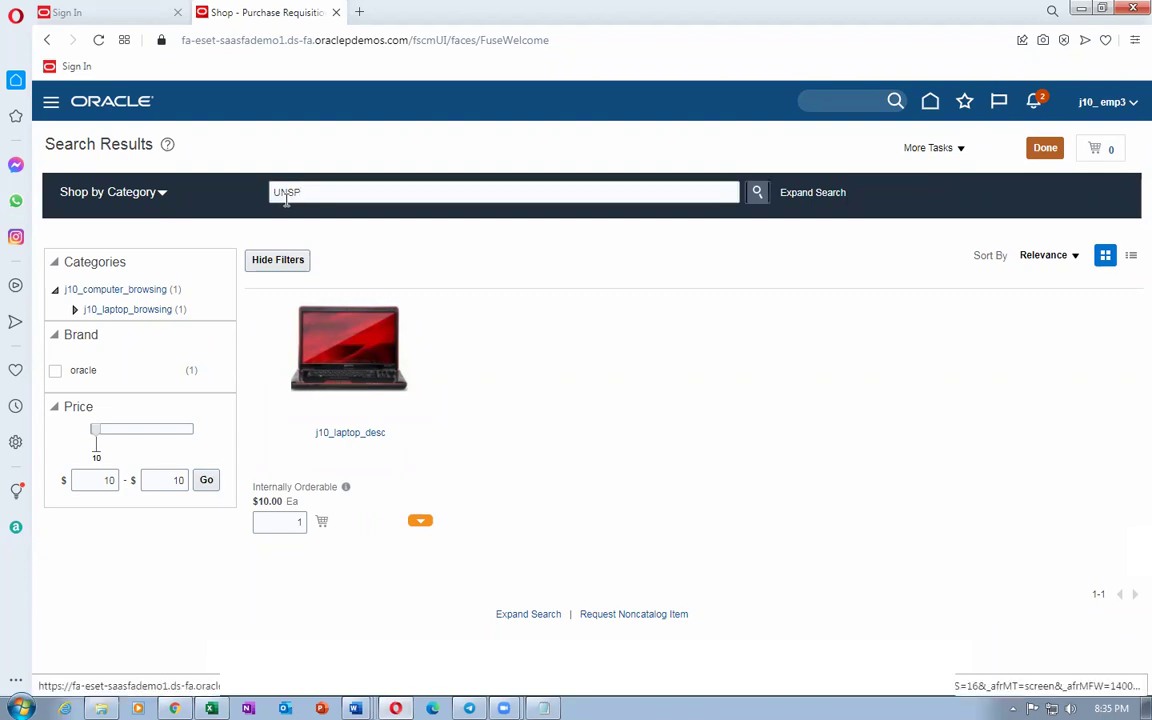
pyautogui.click(361, 194)
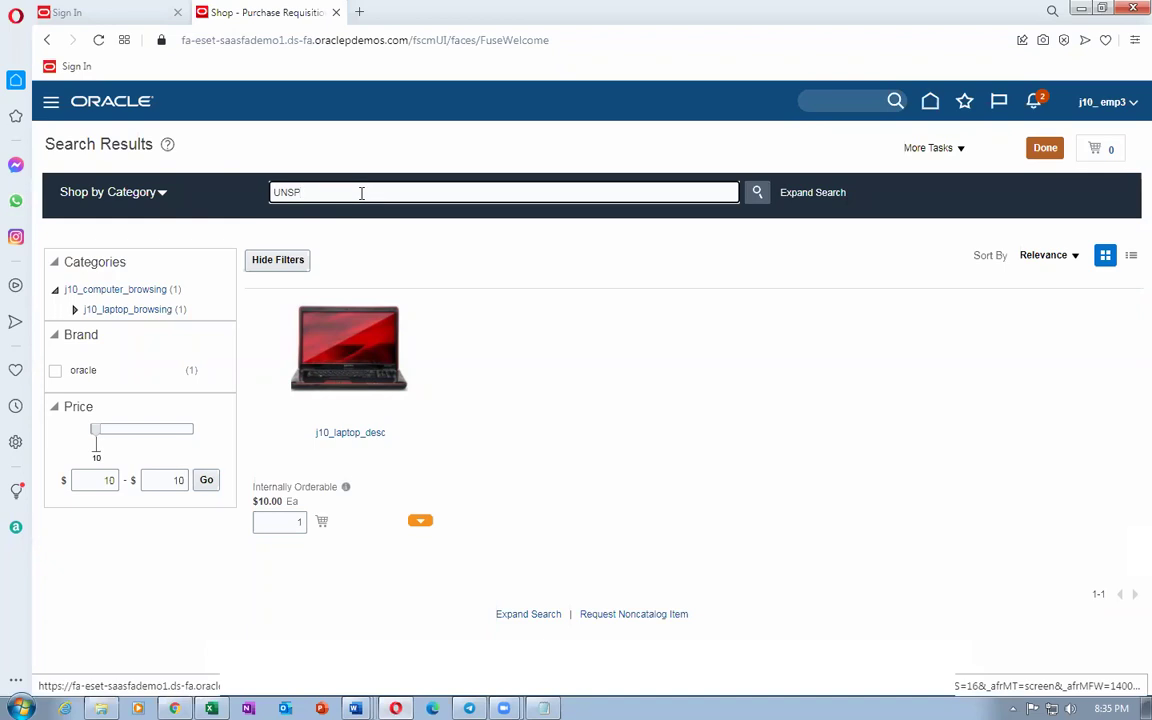
pyautogui.write('C')
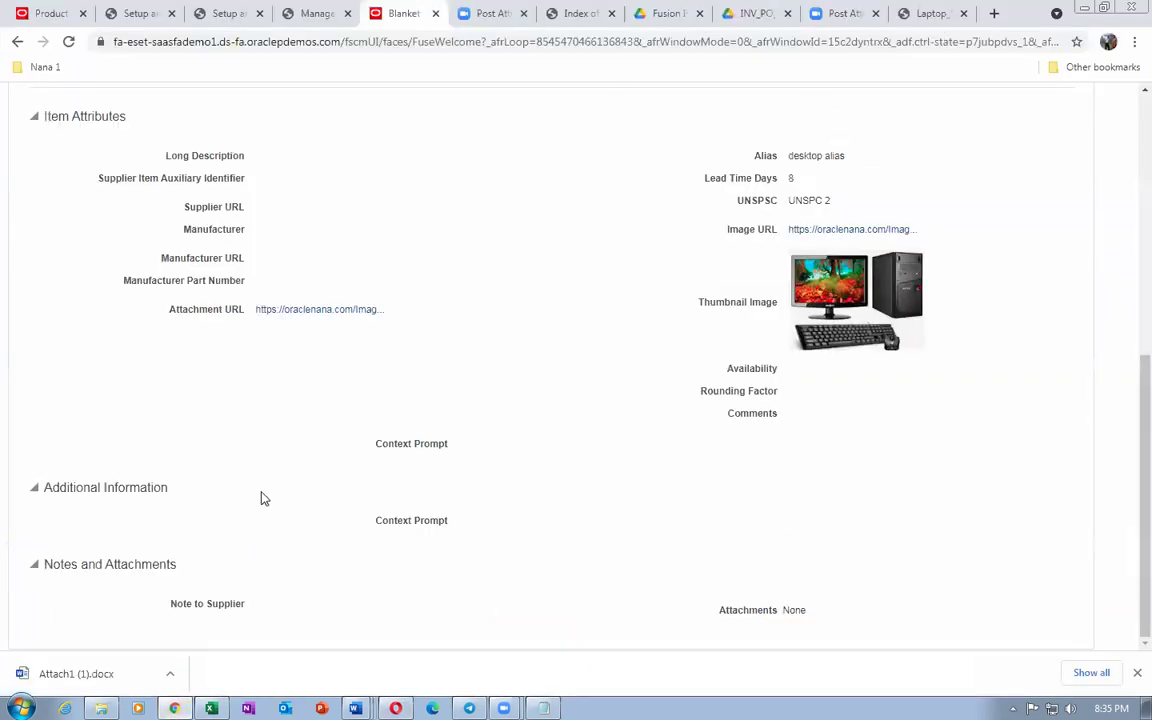
# Check the j10_desktop line's alias in the Chrome agreement, return to the Opera shopping session, and search the catalog for laptop
pyautogui.scroll(2, 622, 368)
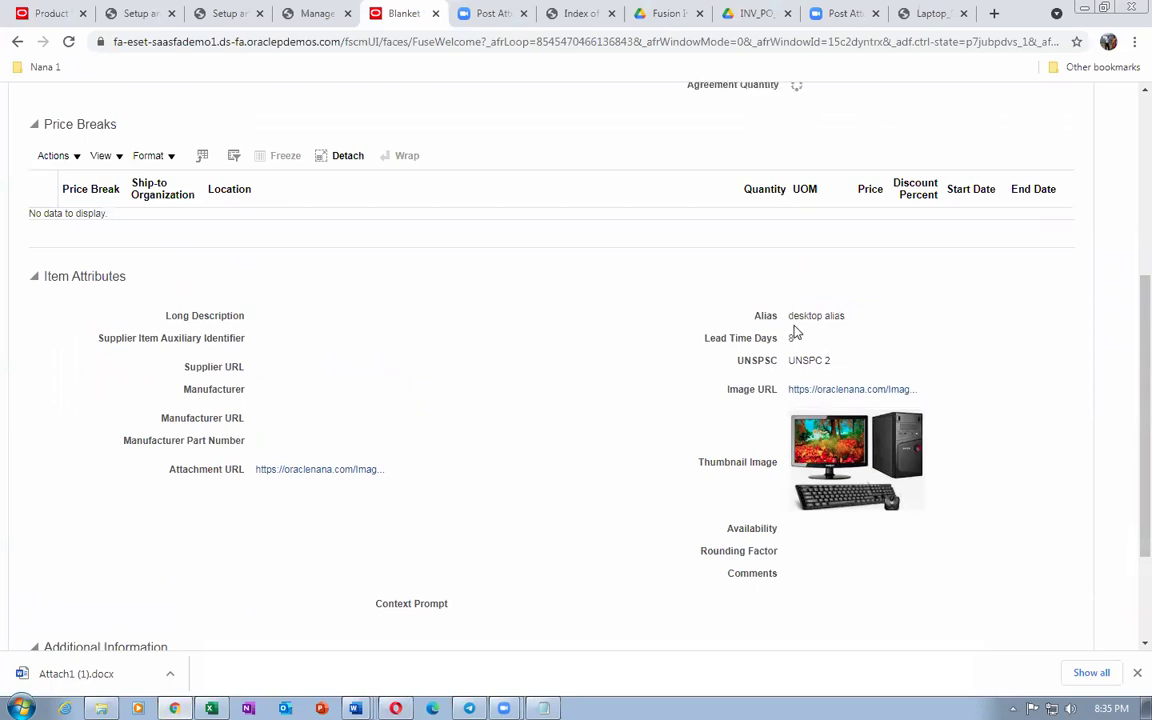
pyautogui.hotkey('alt', 'Tab')
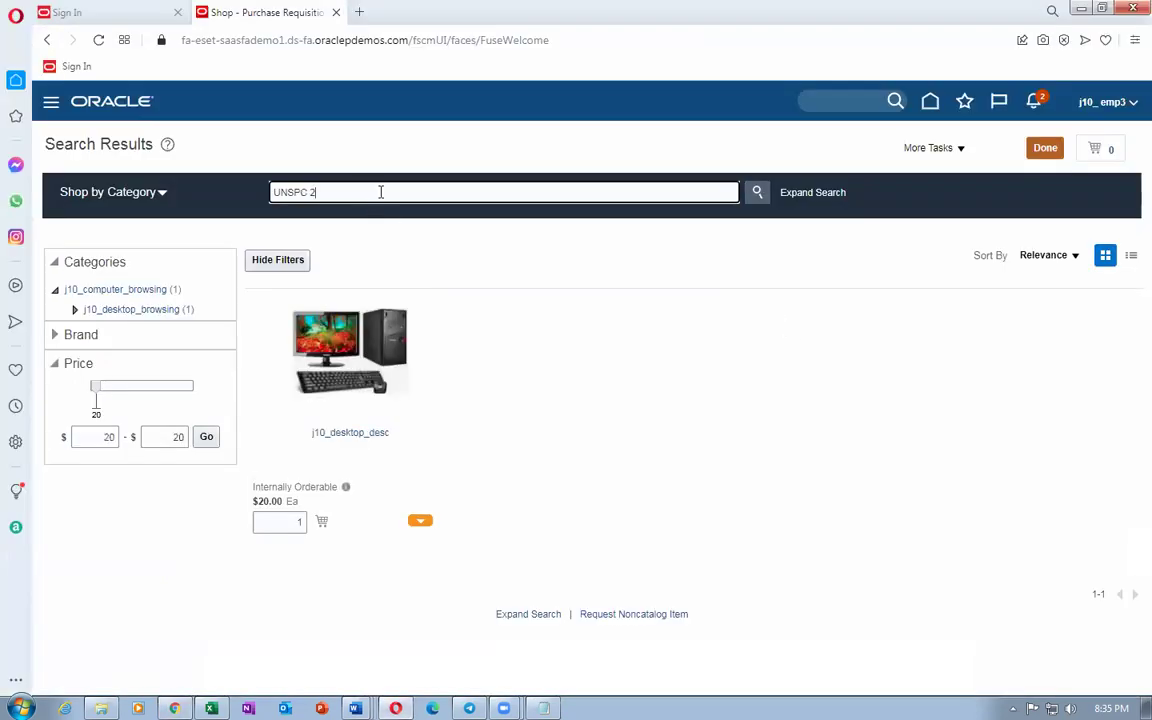
pyautogui.press('BackSpace')
pyautogui.press('BackSpace')
pyautogui.press('BackSpace')
pyautogui.press('BackSpace')
pyautogui.write('des')
pyautogui.moveTo(357, 195); pyautogui.dragTo(155, 227)
pyautogui.write('lap')
pyautogui.press('Return')
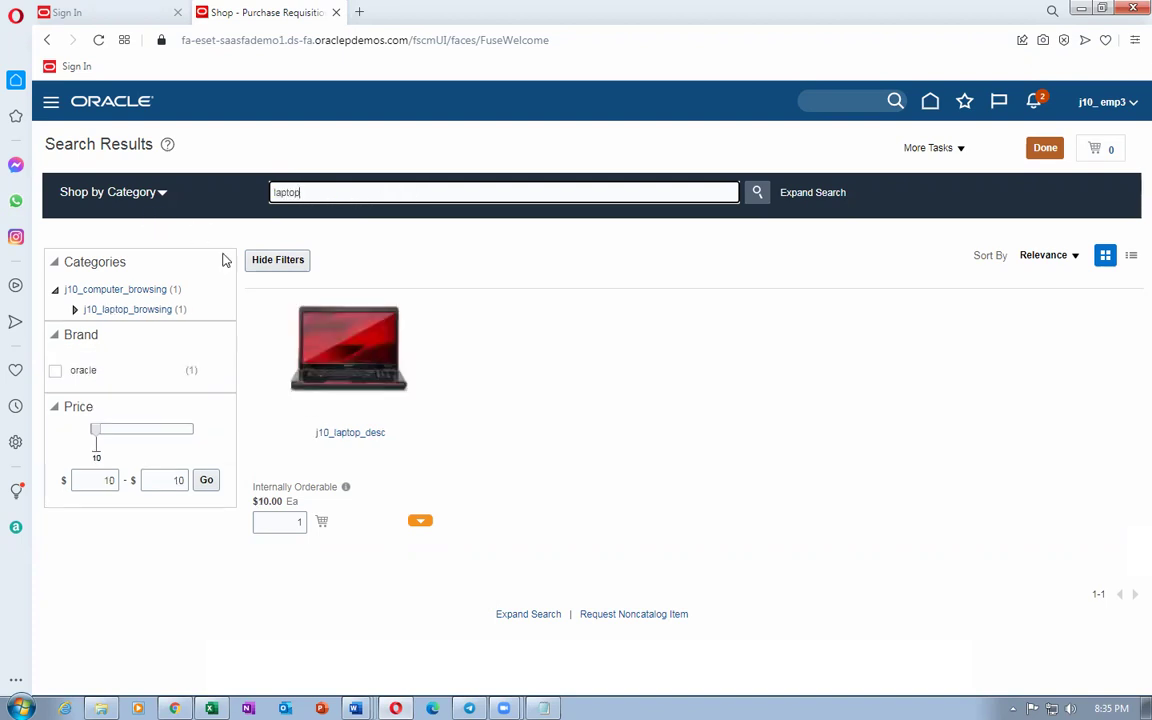
# Search the catalog for desktop alias, compare it with the agreement line in Chrome, and search for the lead time value 8
pyautogui.moveTo(325, 195); pyautogui.dragTo(215, 205)
pyautogui.write('desktop alias')
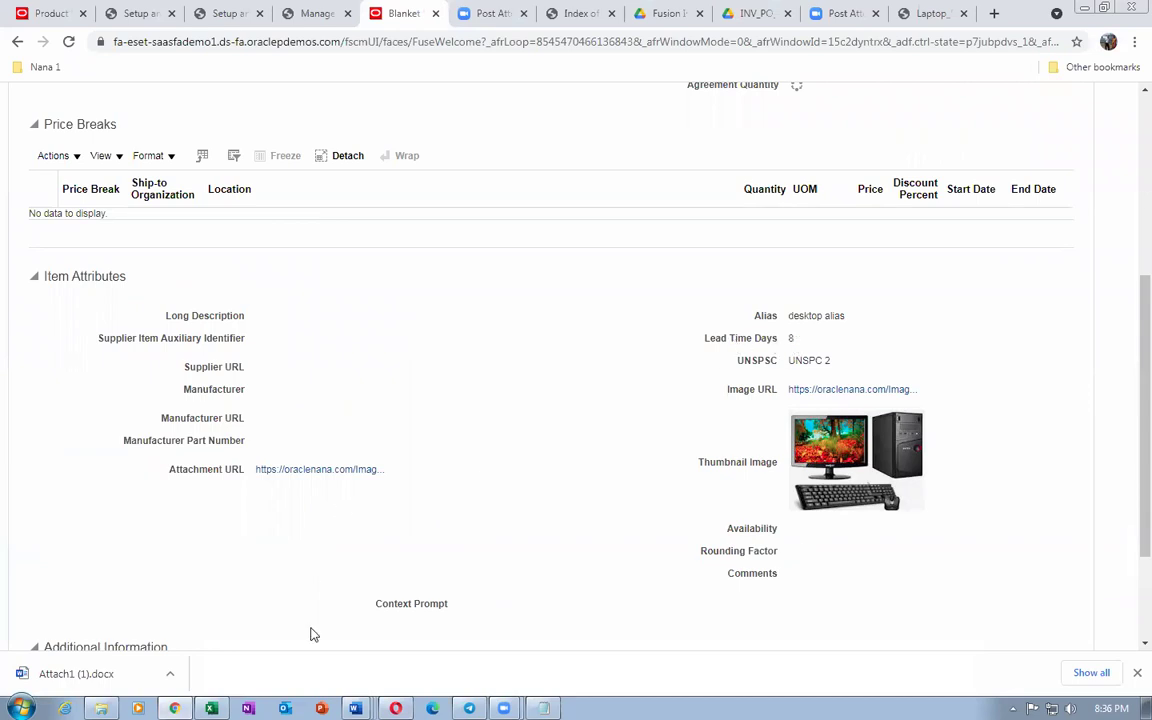
pyautogui.hotkey('alt', 'Tab')
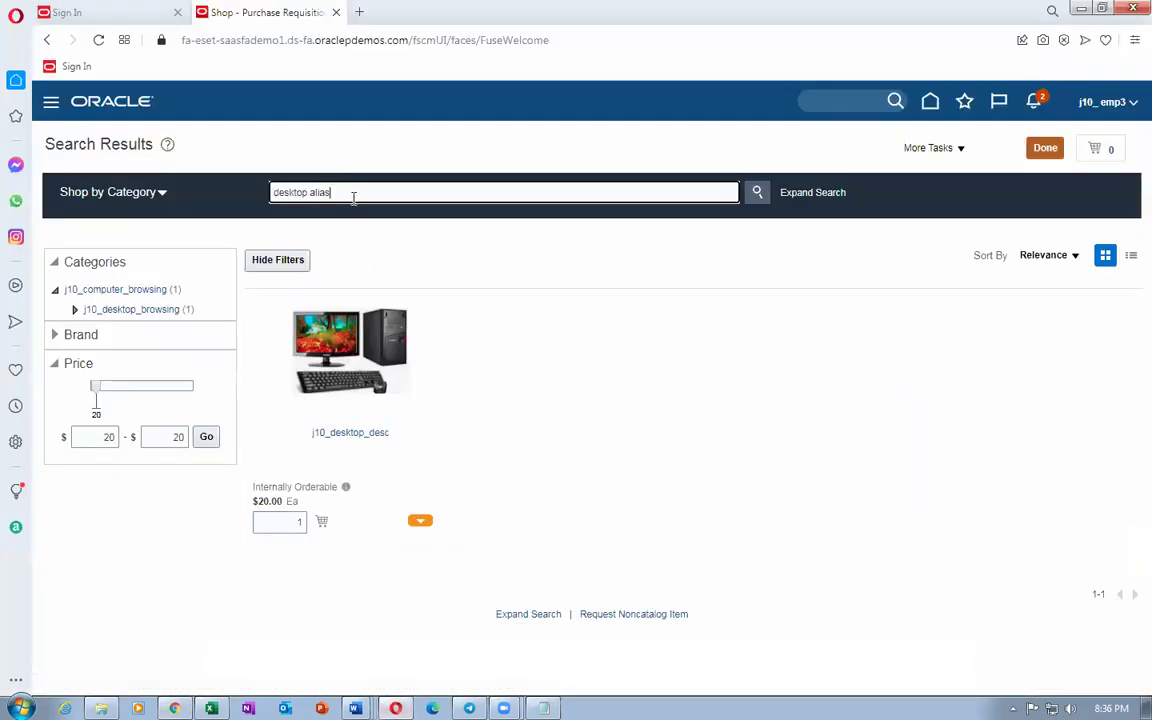
pyautogui.moveTo(352, 190); pyautogui.dragTo(231, 198)
pyautogui.write('desktop alias')
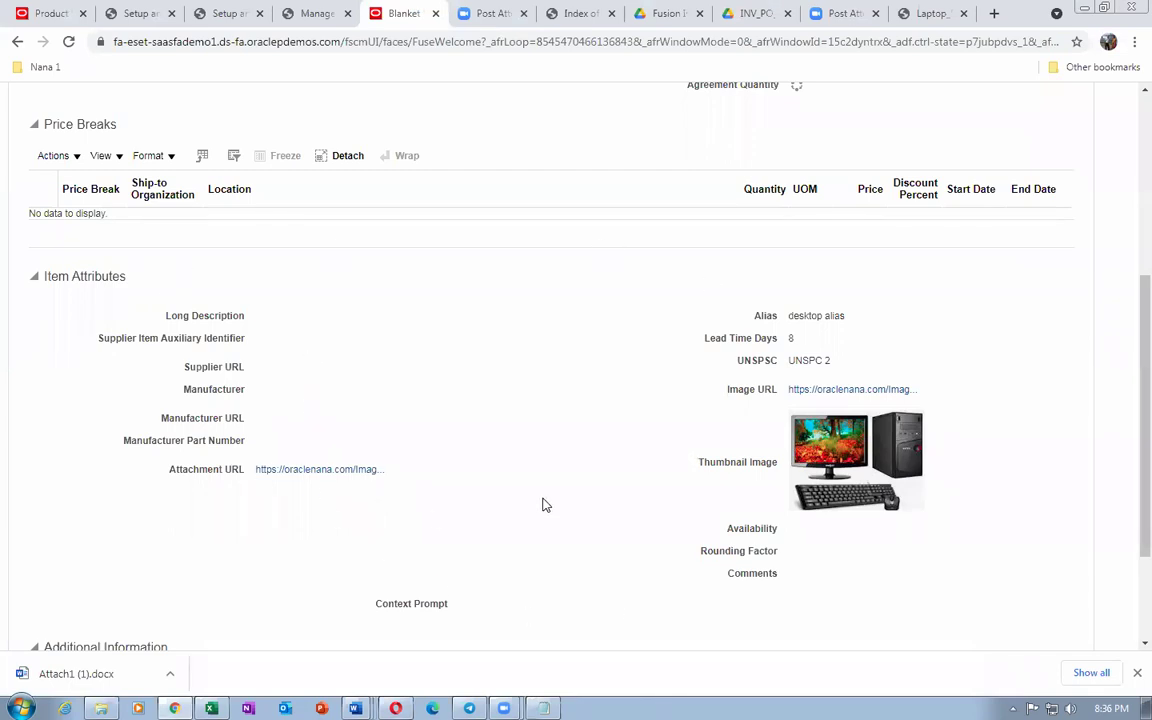
# Close the j10_desktop line details in the Chrome agreement and open the details of the j10_laptop line to view its item attributes
pyautogui.moveTo(1130, 345)
pyautogui.mouseDown()
pyautogui.moveTo(1130, 405)
pyautogui.moveTo(1126, 355)
pyautogui.mouseUp()
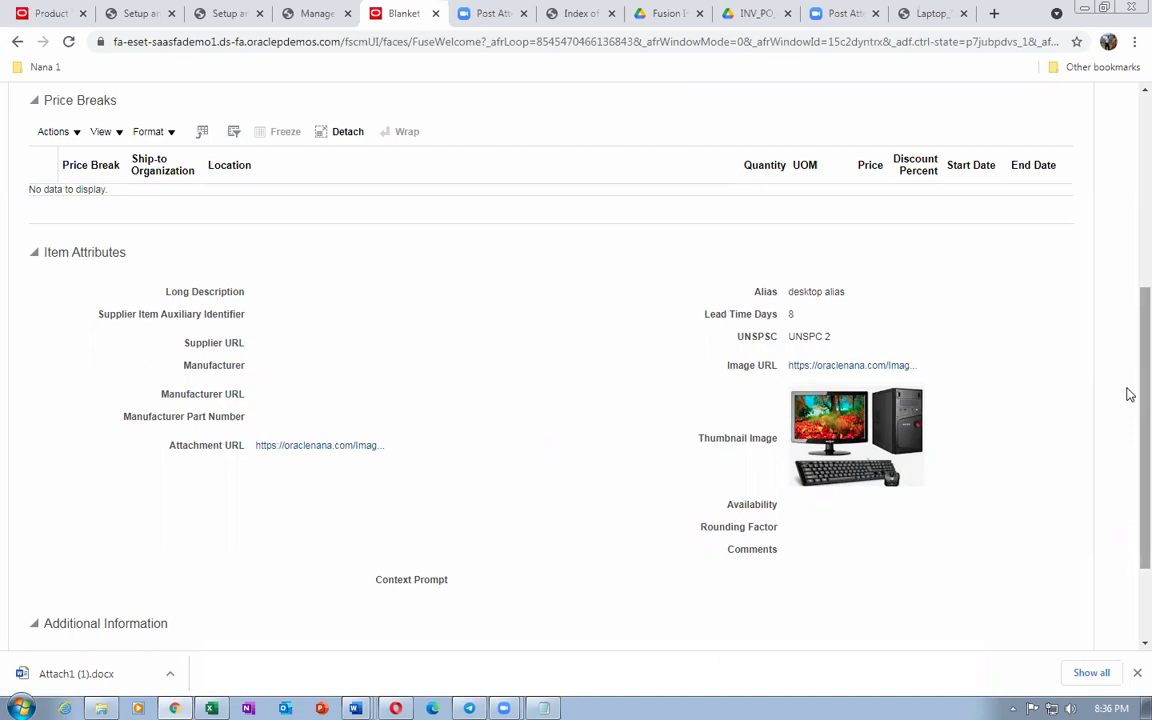
pyautogui.scroll(4, 1126, 391)
pyautogui.click(1055, 187)
pyautogui.scroll(-4, 549, 366)
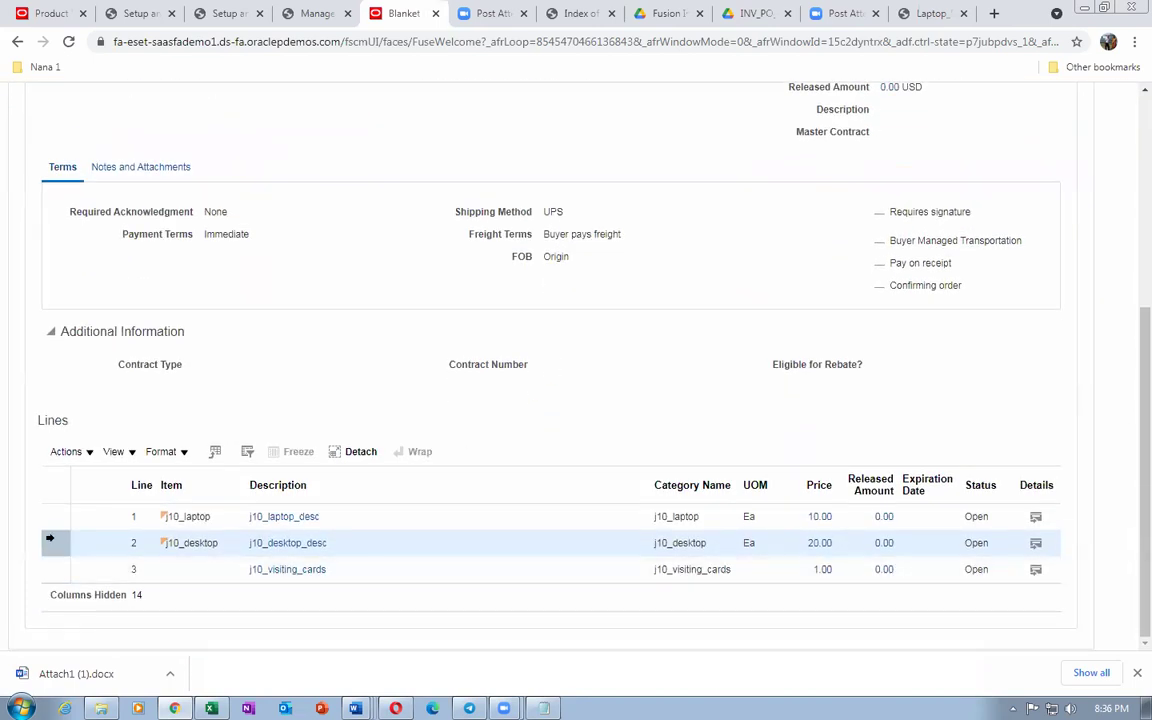
pyautogui.click(50, 518)
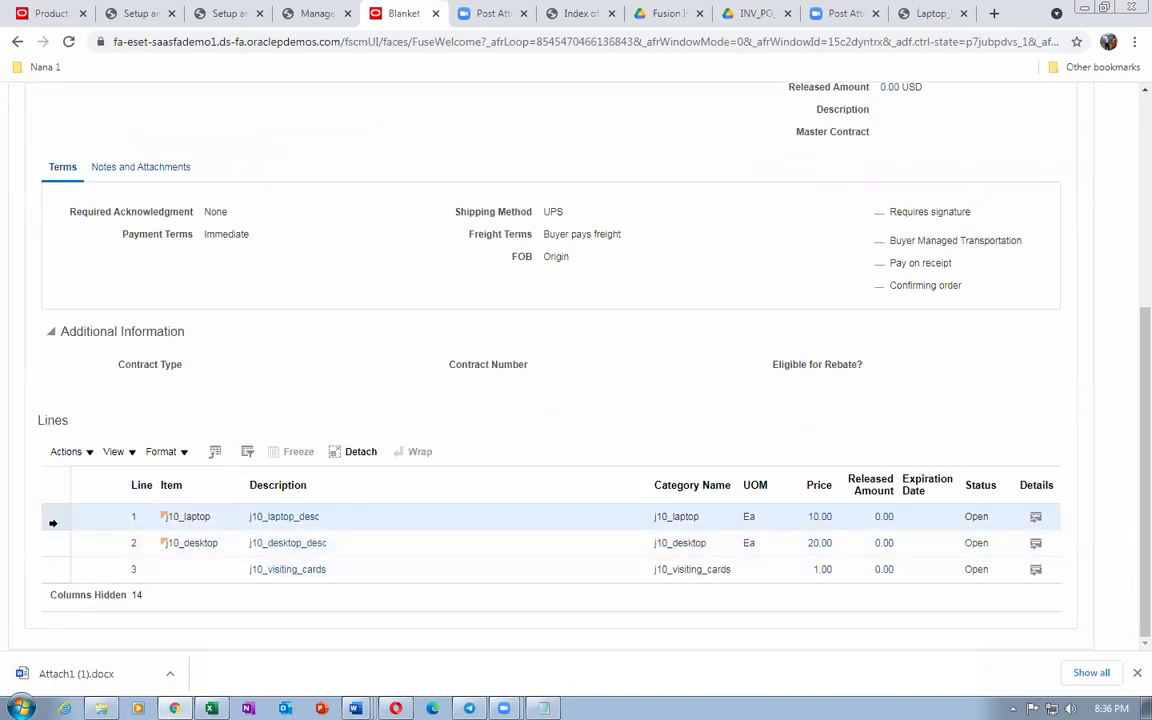
pyautogui.click(1035, 518)
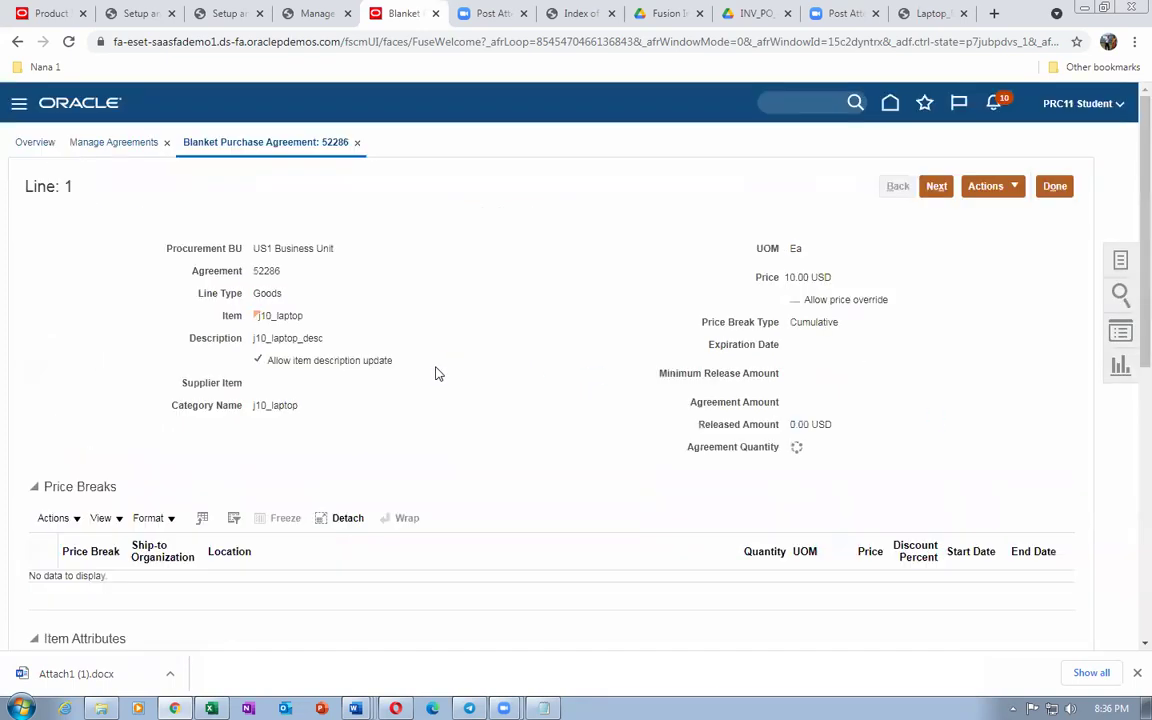
pyautogui.scroll(-2, 330, 399)
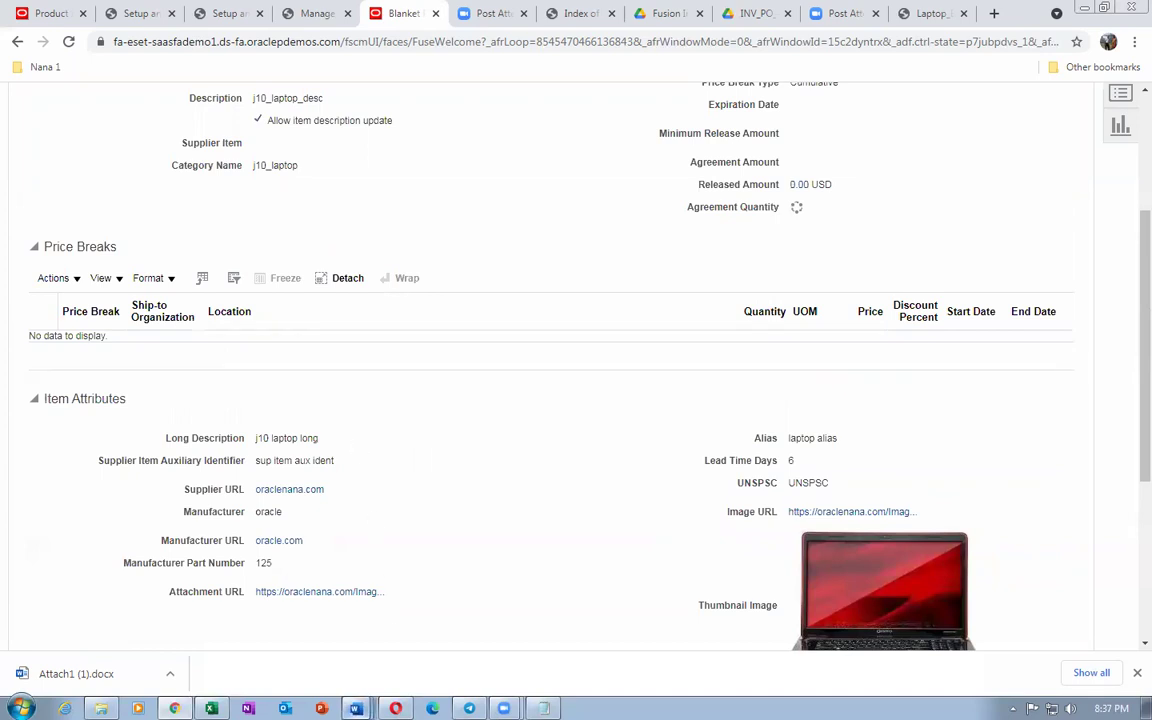
# Consult the 65_Self_Service_Procurement_Process document in Word, highlight Almirah in the Marketing Manager's list, and return to the agreement in Chrome
pyautogui.moveTo(356, 708)
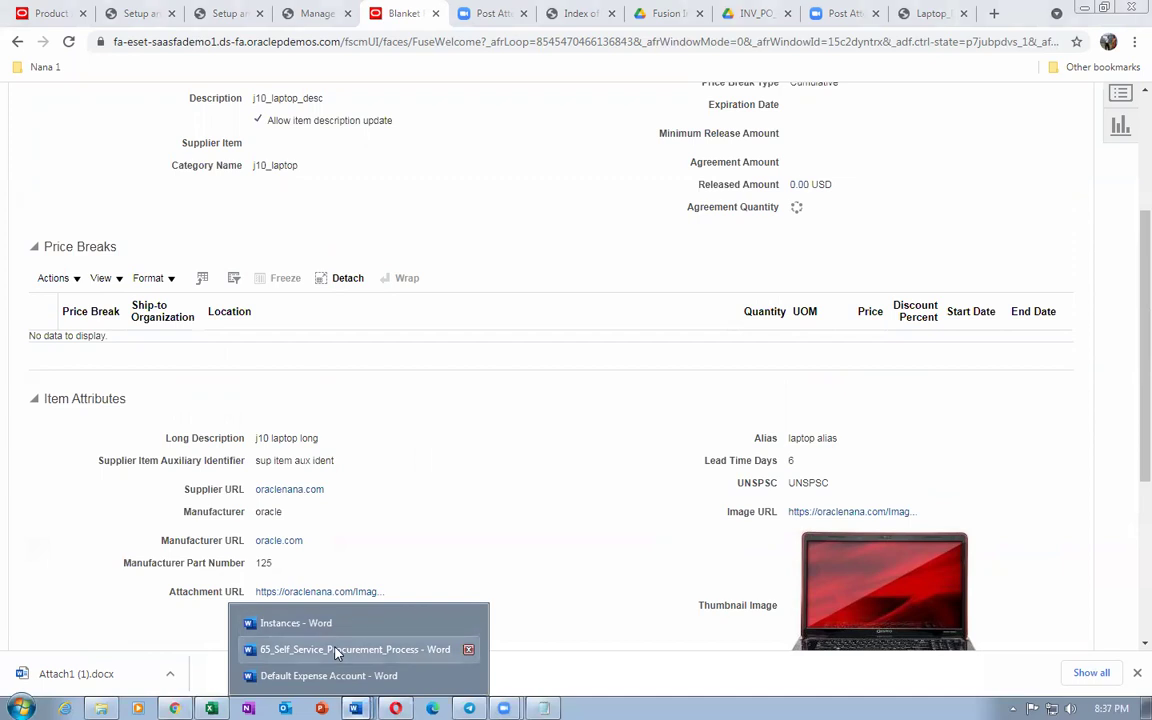
pyautogui.click(337, 652)
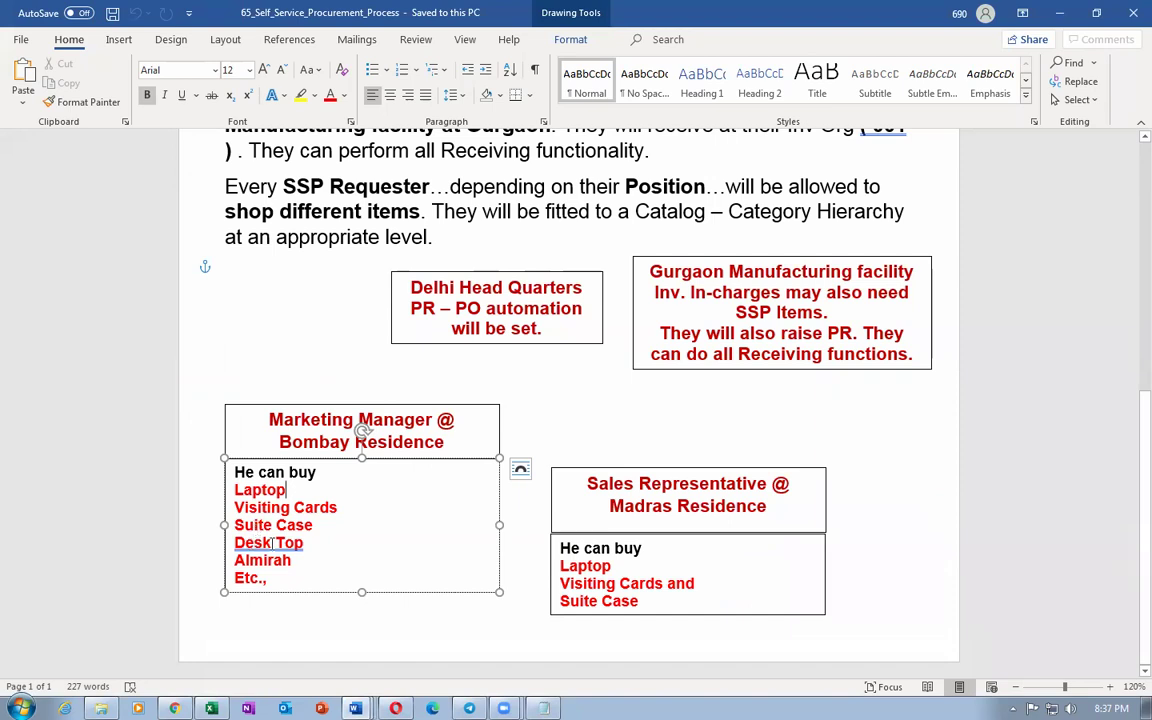
pyautogui.moveTo(234, 560); pyautogui.dragTo(293, 565)
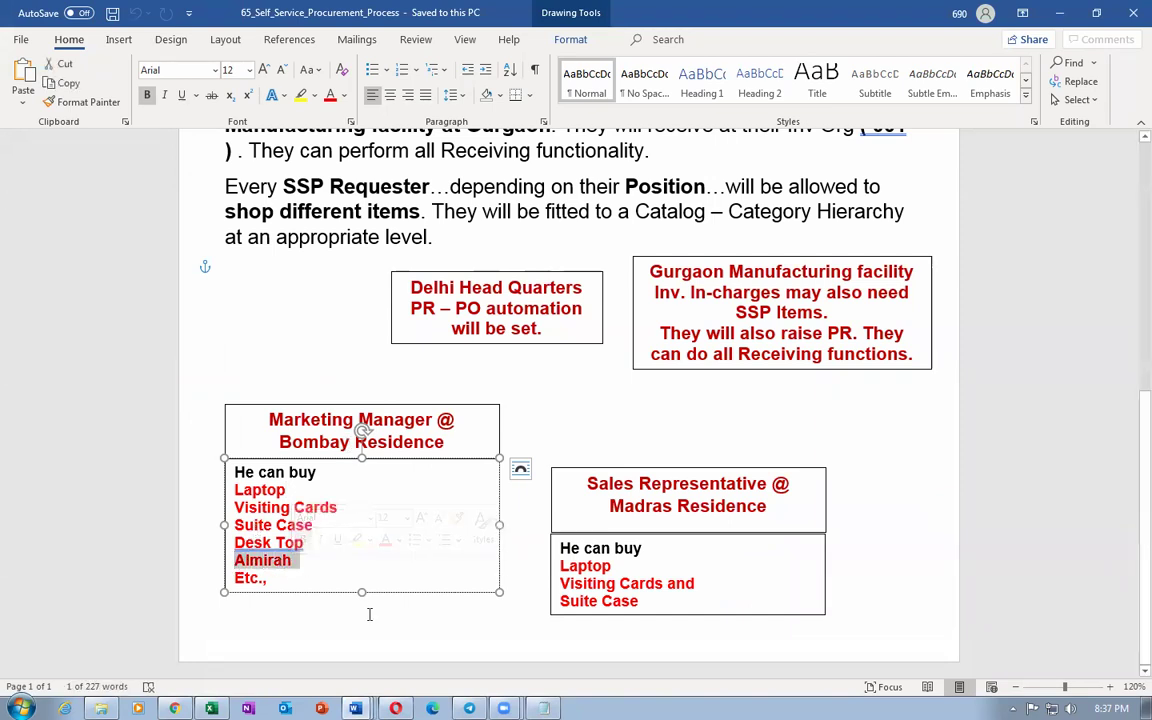
pyautogui.hotkey('alt', 'Tab')
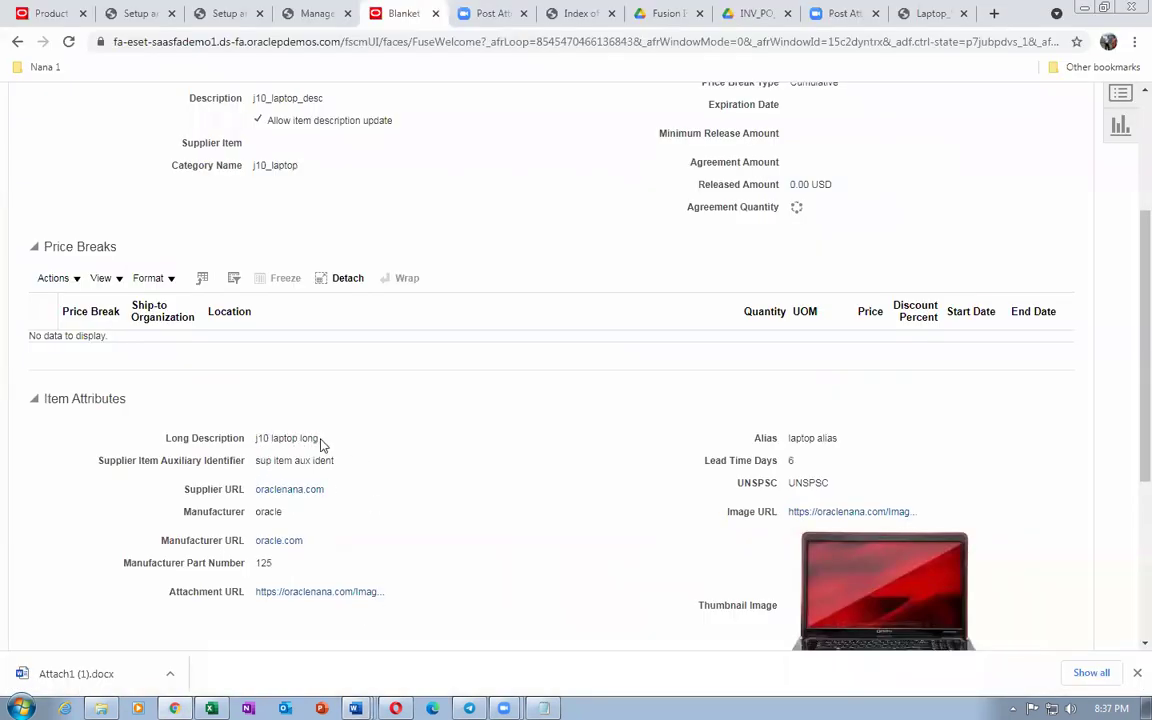
# Copy the j10_laptop line's long description, switch to Opera, and search the catalog for desktop and for the copied text j10 laptop long
pyautogui.moveTo(320, 443); pyautogui.dragTo(250, 452)
pyautogui.hotkey('ctrl', 'c')
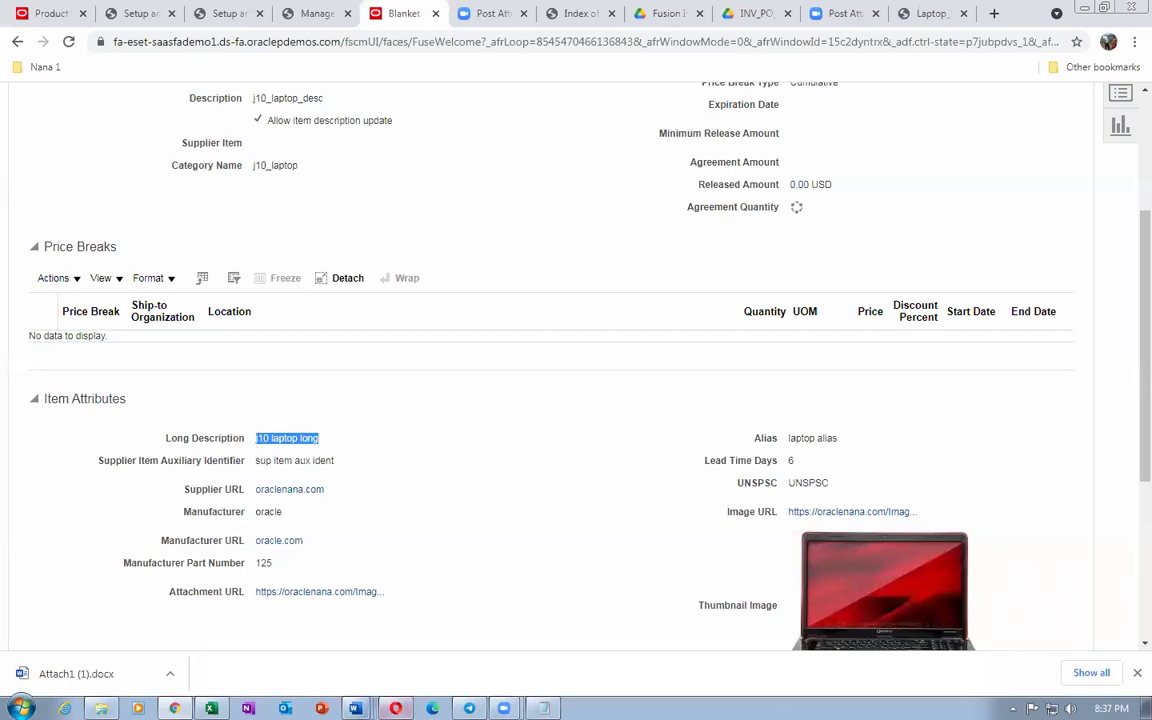
pyautogui.click(396, 708)
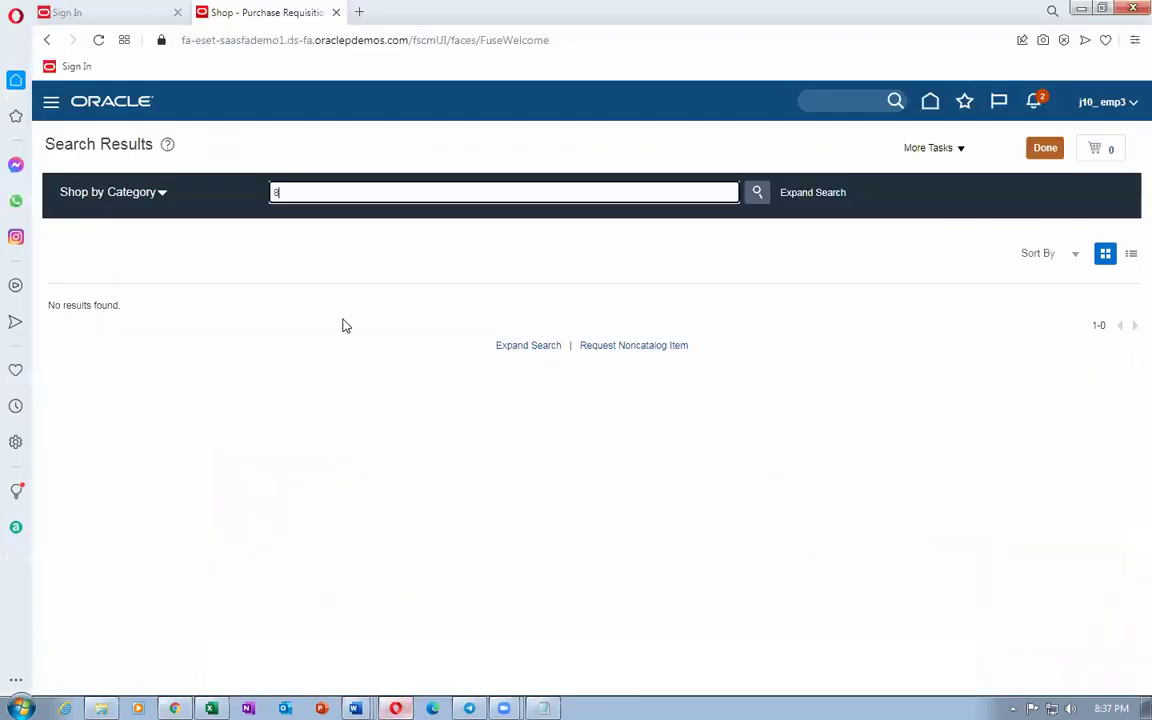
pyautogui.click(377, 193)
pyautogui.write('desktop')
pyautogui.press('Return')
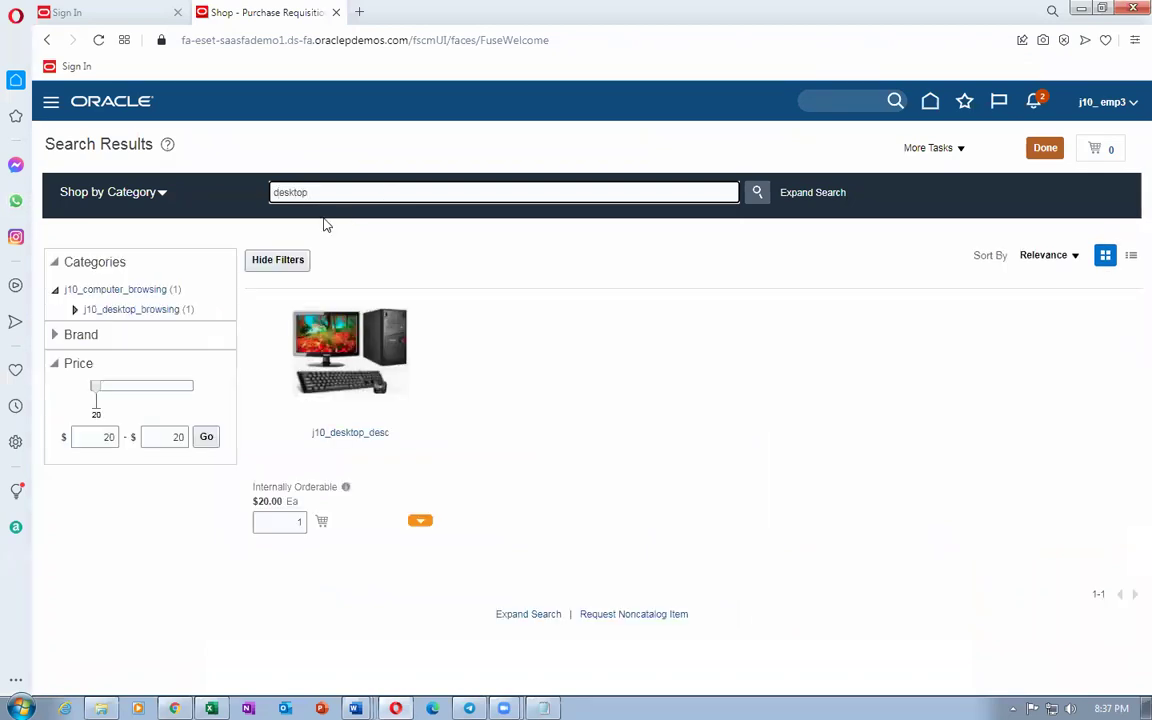
pyautogui.doubleClick(319, 194)
pyautogui.hotkey('ctrl', 'v')
pyautogui.press('Return')
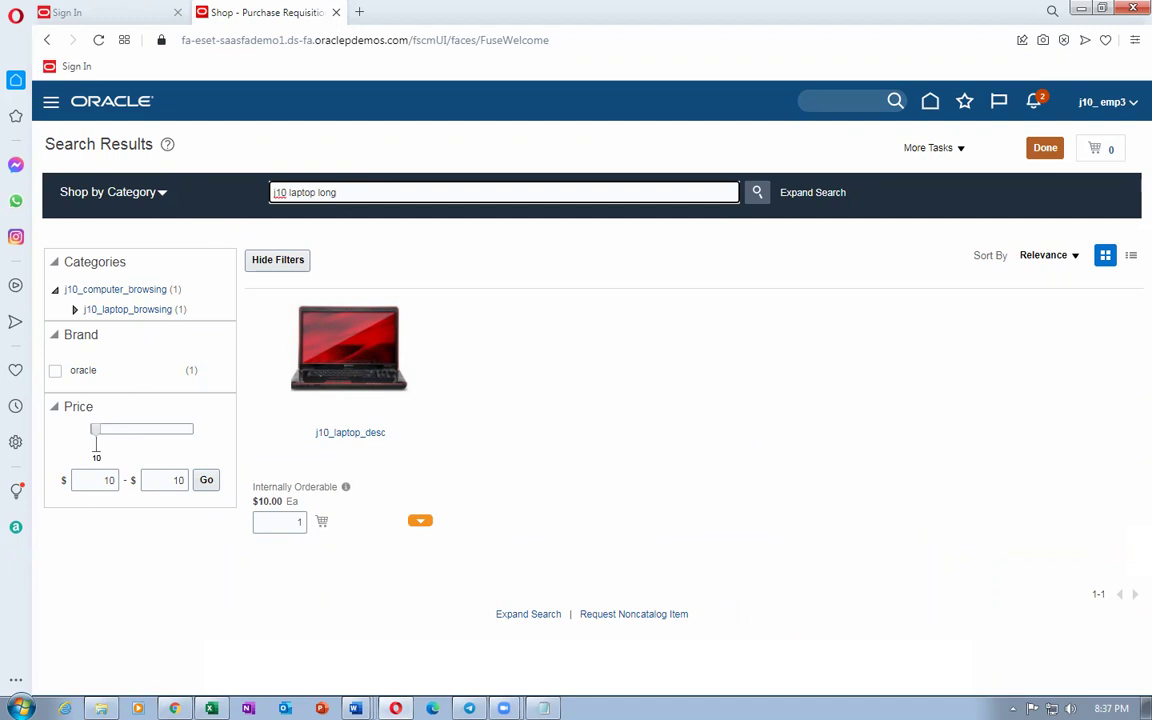
# Return to the agreement in Chrome and examine the remaining item attributes of the j10_laptop line, including availability, rounding factor and comments
pyautogui.hotkey('alt', 'Tab')
pyautogui.click(368, 527)
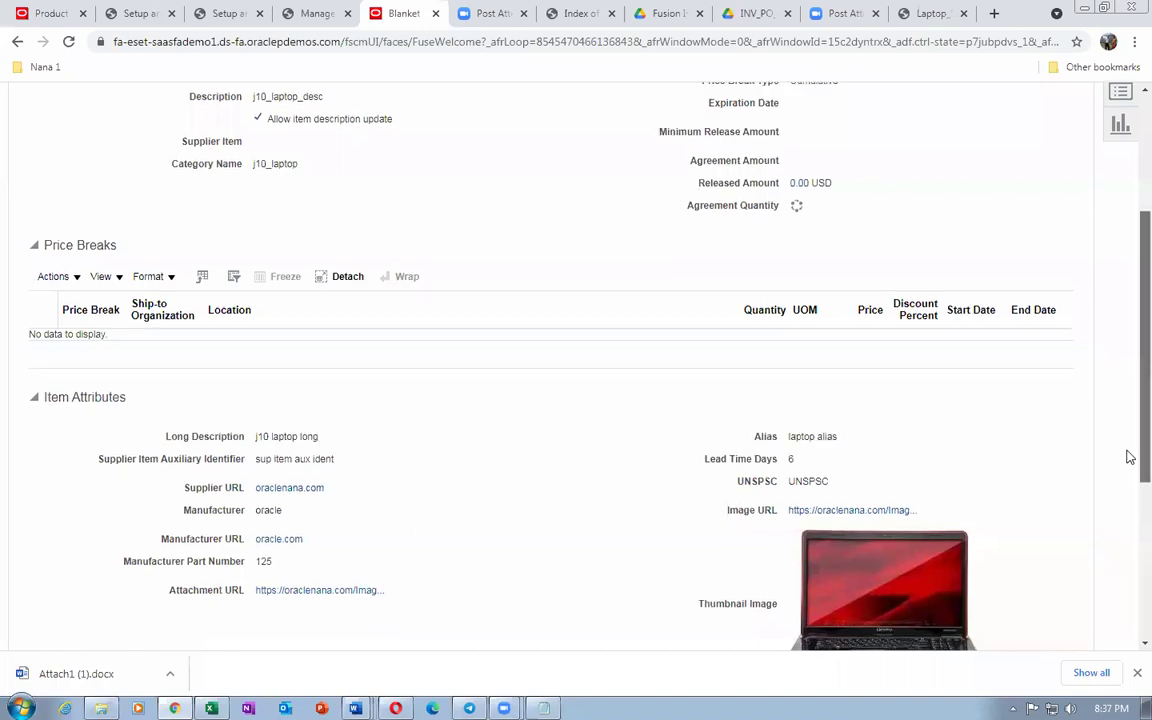
pyautogui.scroll(-3, 1129, 520)
pyautogui.scroll(-3, 1129, 580)
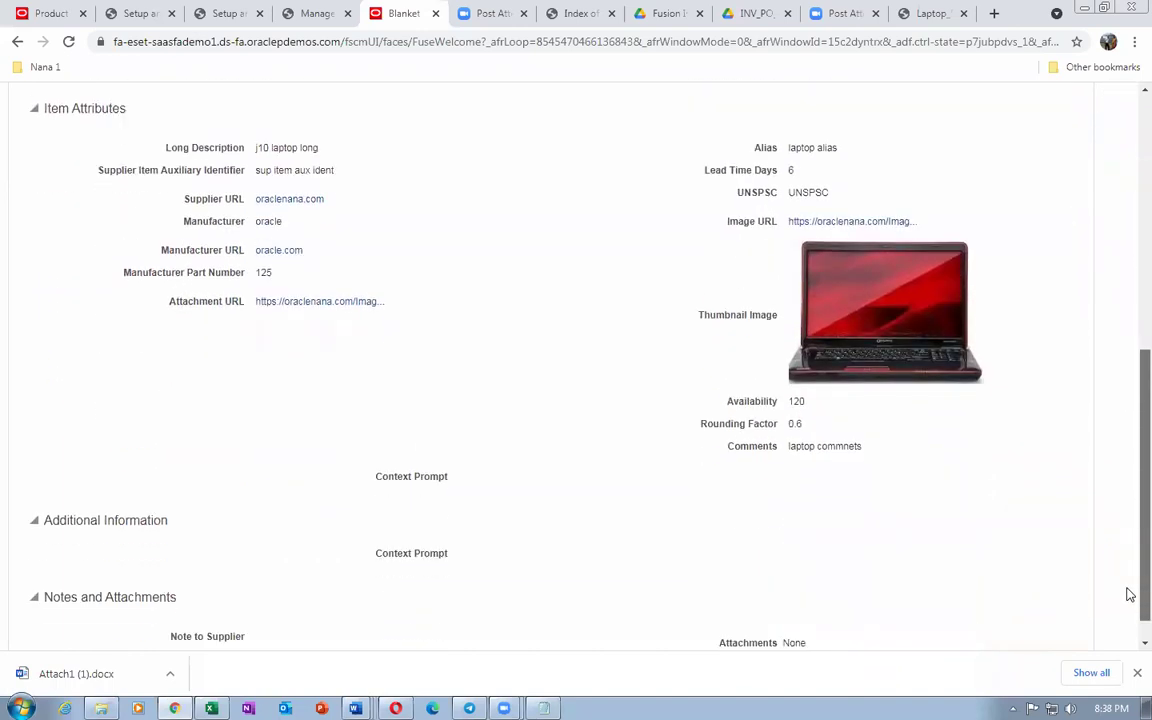
pyautogui.scroll(2, 1127, 570)
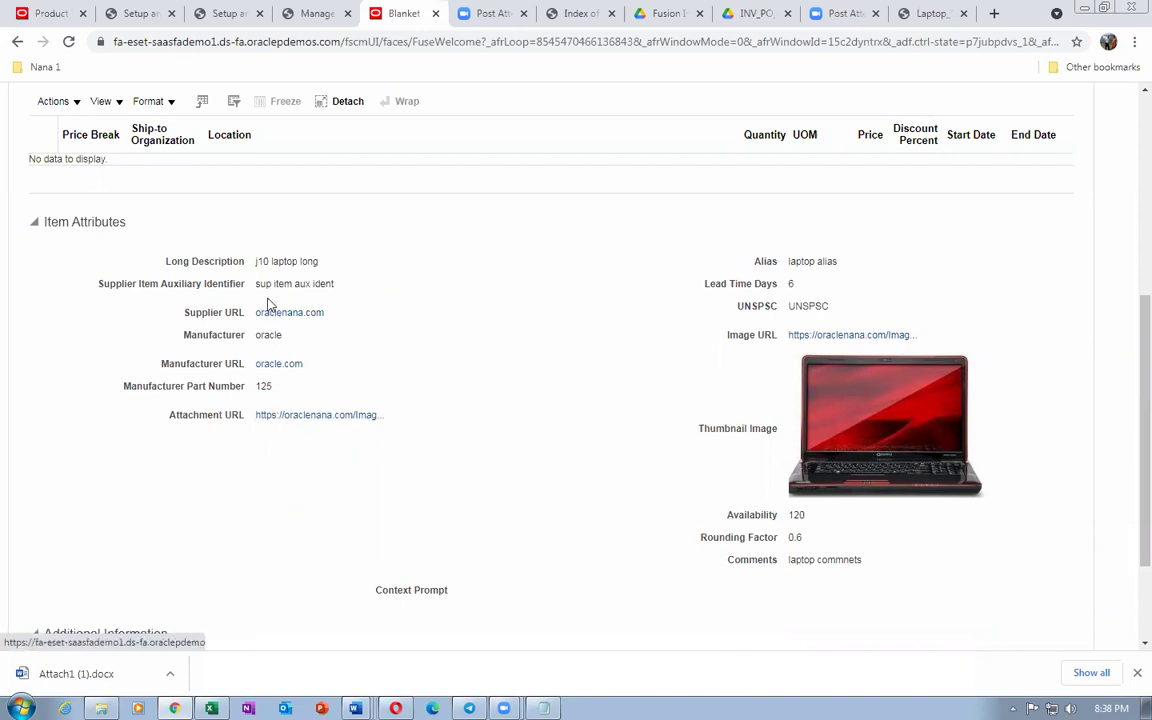
pyautogui.scroll(2, 462, 377)
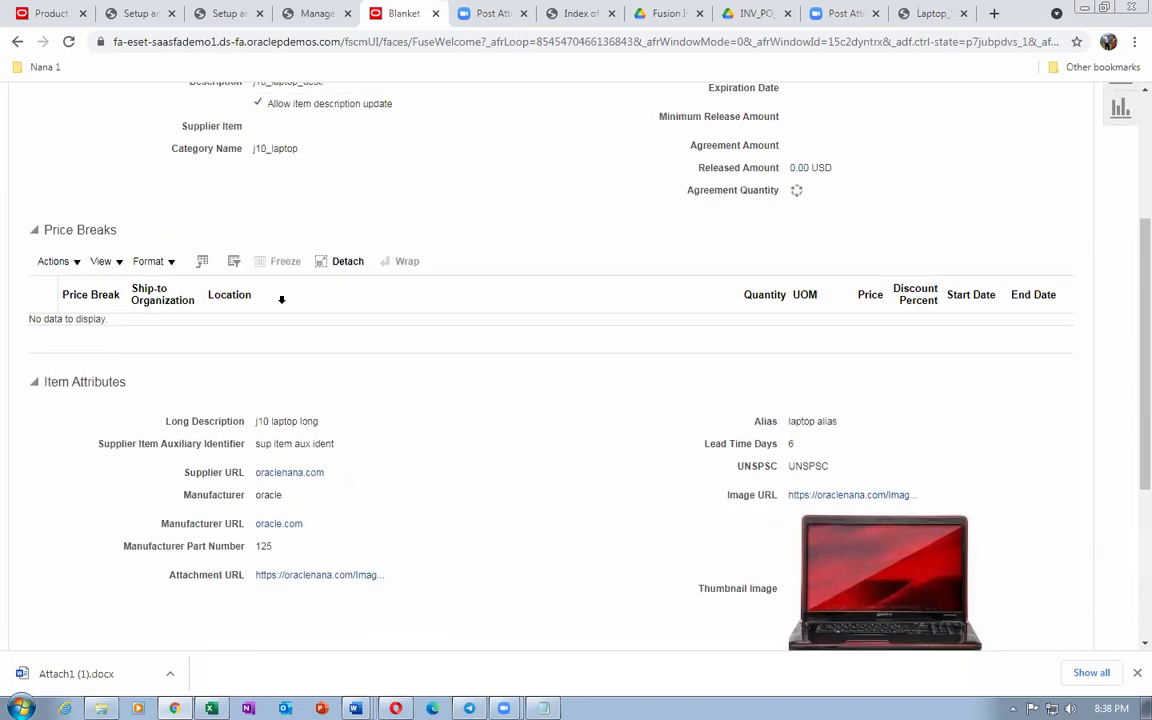
pyautogui.scroll(2, 303, 211)
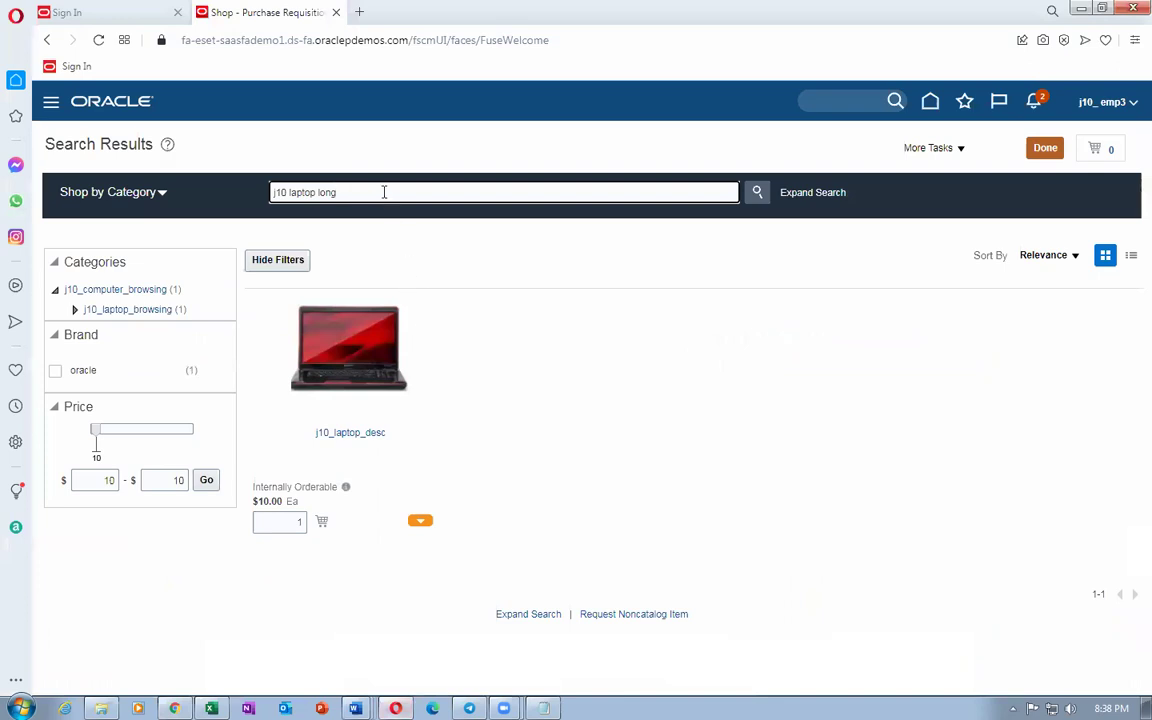
# Replace the long description search in Opera with catalog searches for the item names j10_laptop and j10_desktop
pyautogui.press('BackSpace')
pyautogui.press('BackSpace')
pyautogui.press('BackSpace')
pyautogui.press('BackSpace')
pyautogui.press('BackSpace')
pyautogui.press('BackSpace')
pyautogui.press('BackSpace')
pyautogui.press('BackSpace')
pyautogui.press('BackSpace')
pyautogui.press('BackSpace')
pyautogui.press('BackSpace')
pyautogui.press('BackSpace')
pyautogui.press('BackSpace')
pyautogui.press('BackSpace')
pyautogui.write('j1')
pyautogui.write('0_laptop')
pyautogui.write('de')
pyautogui.press('Return')
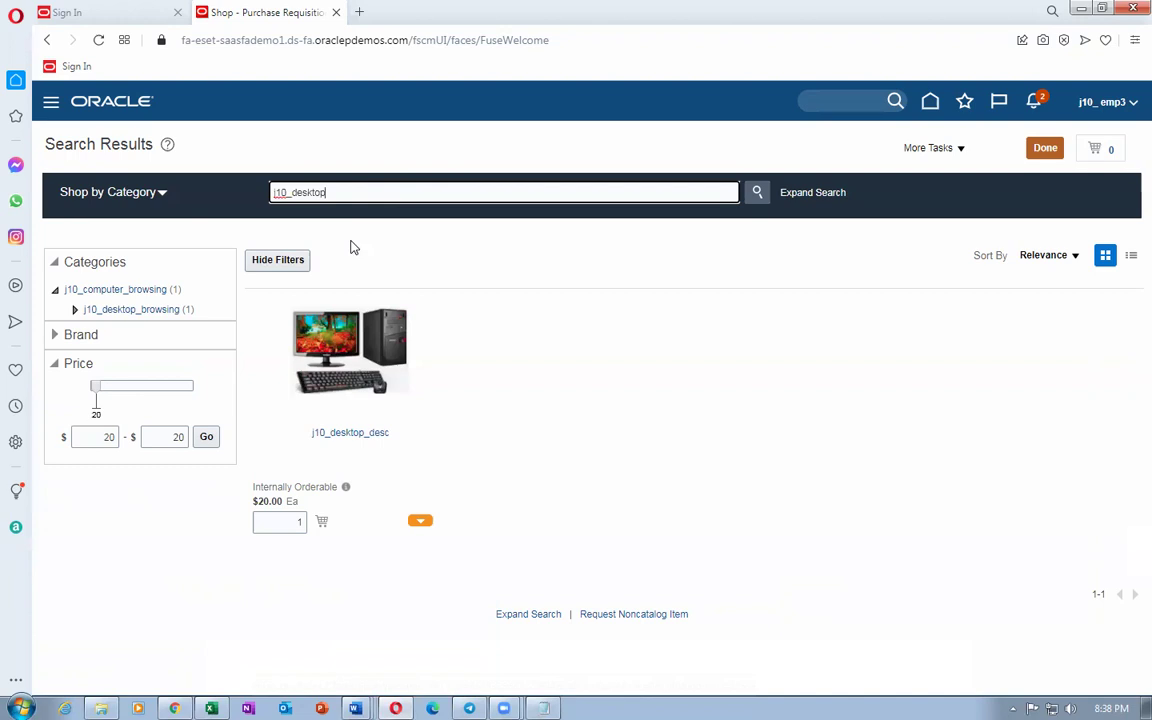